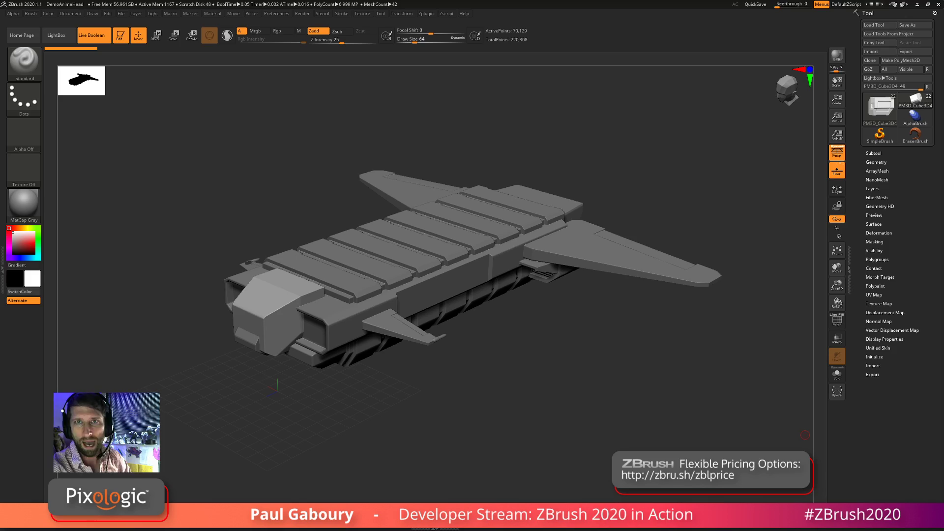
# Switch to the web browser and view Millennium Falcon cutaway illustrations among the Star Wars interior book image results
pyautogui.moveTo(943, 43); pyautogui.dragTo(686, 41)
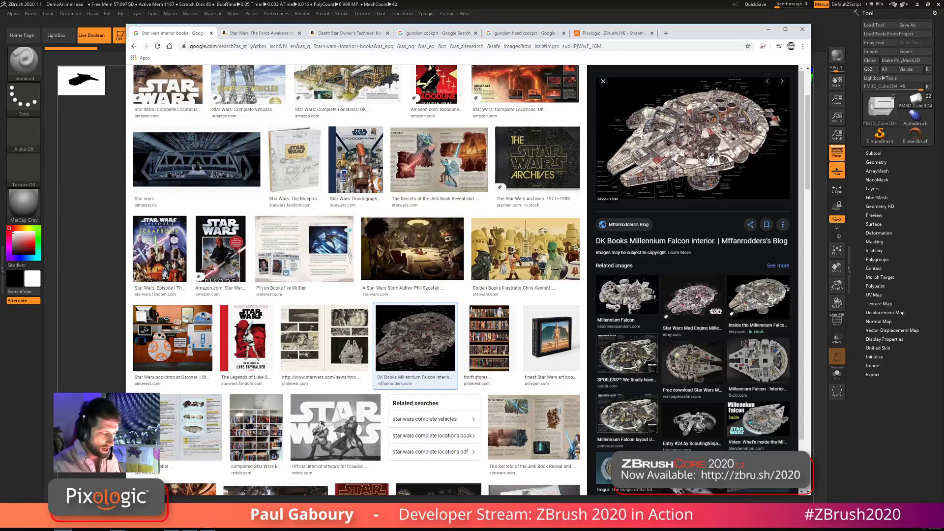
pyautogui.click(761, 301)
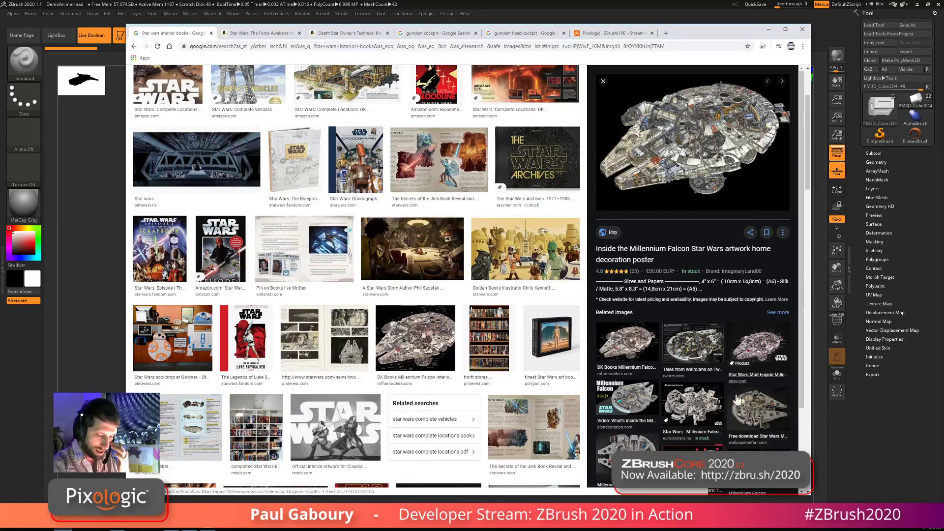
pyautogui.click(691, 404)
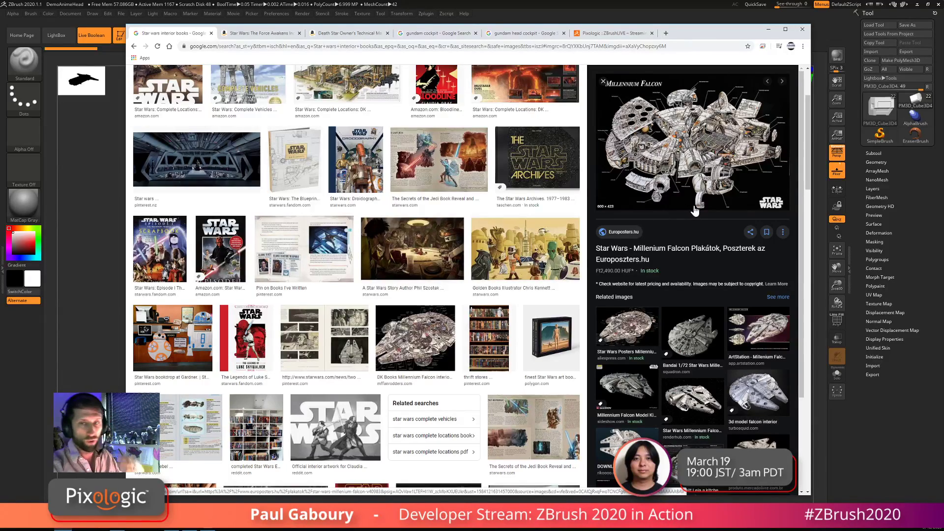
pyautogui.scroll(-3, 695, 211)
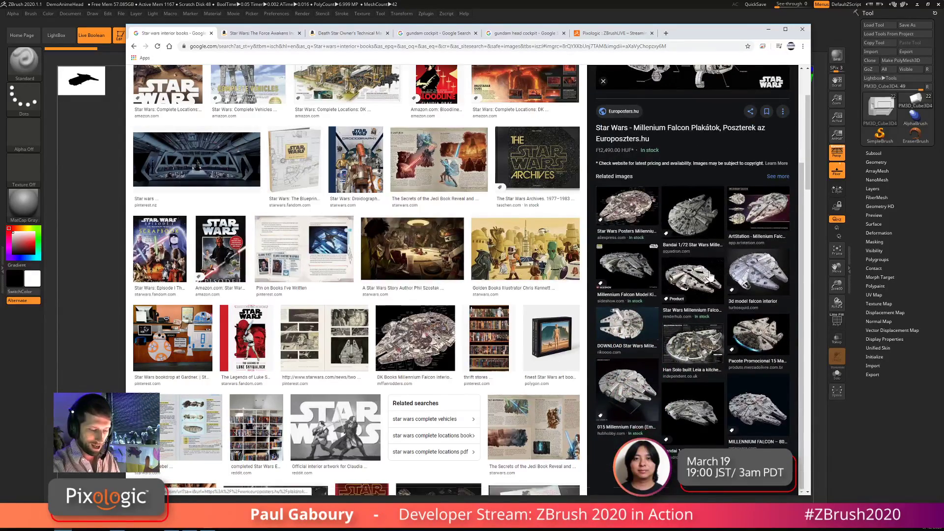
pyautogui.scroll(3, 710, 271)
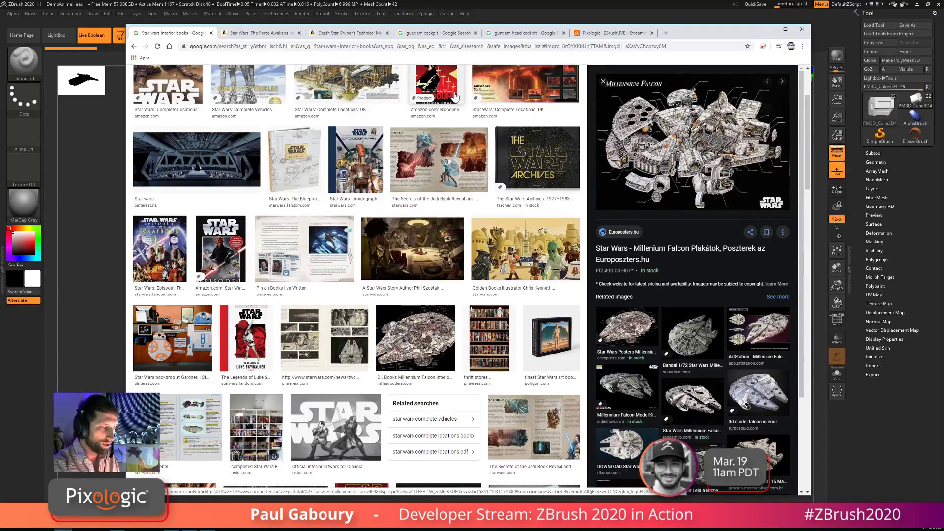
# View the Death Star Owner's Technical Manual cover and look through the preview pages of The Force Awakens Incredible Cross-Sections
pyautogui.click(346, 33)
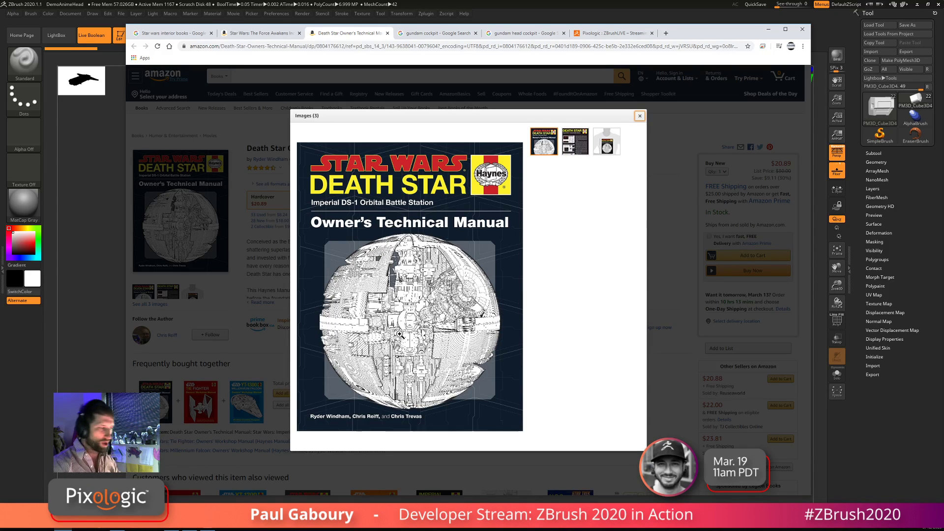
pyautogui.click(255, 36)
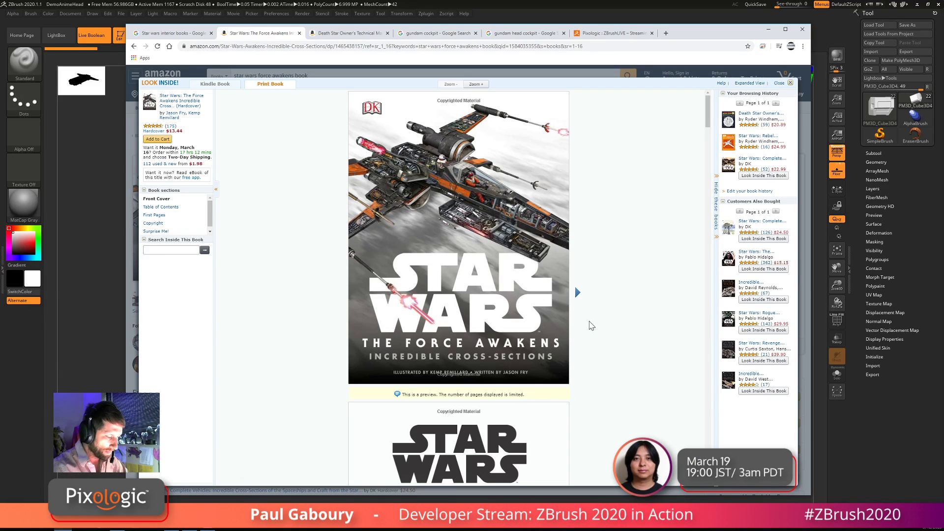
pyautogui.scroll(-6, 595, 324)
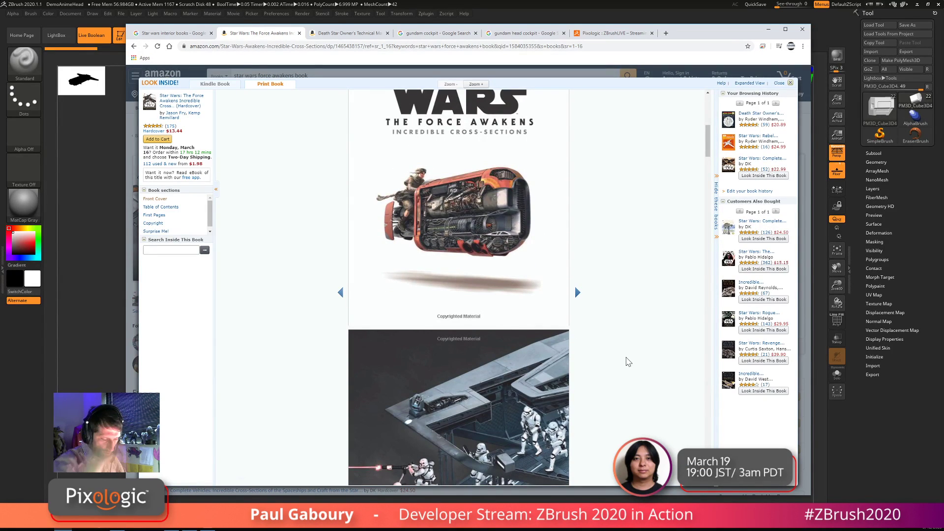
pyautogui.scroll(-5, 511, 203)
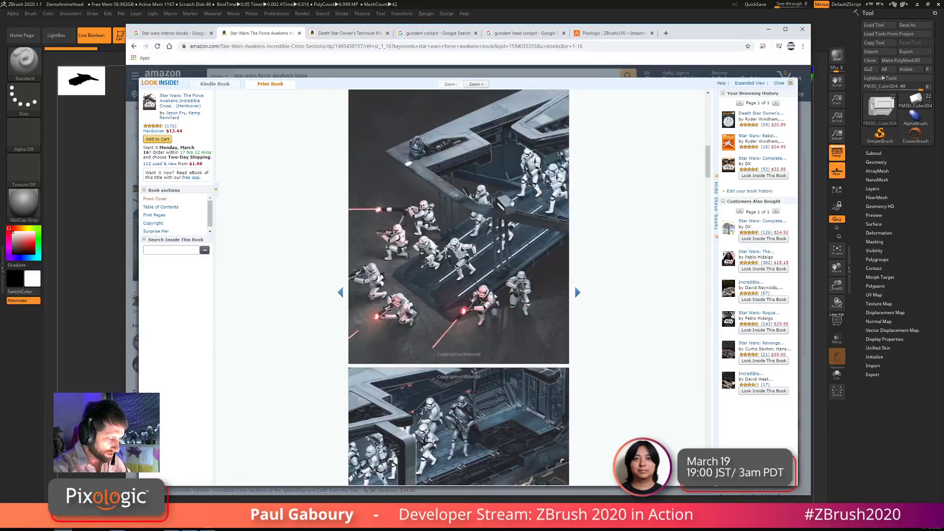
pyautogui.scroll(-4, 512, 203)
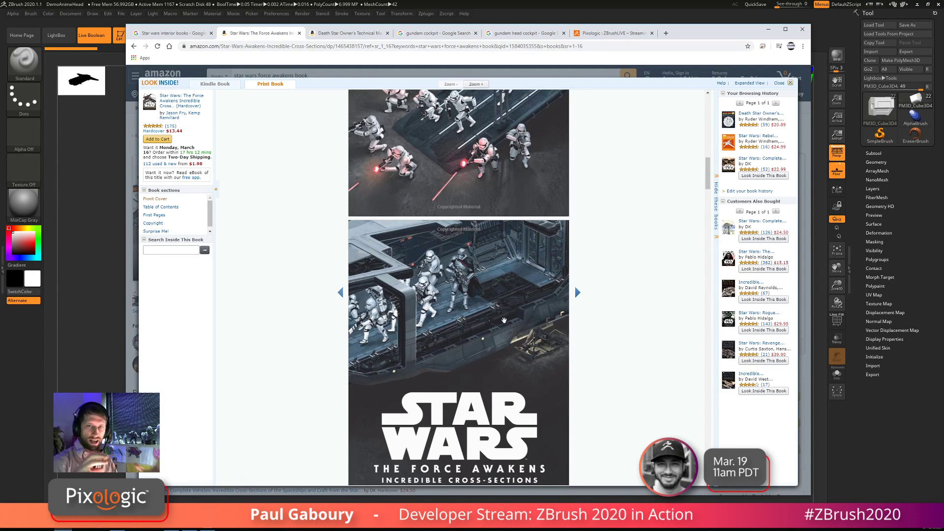
pyautogui.scroll(-8, 504, 320)
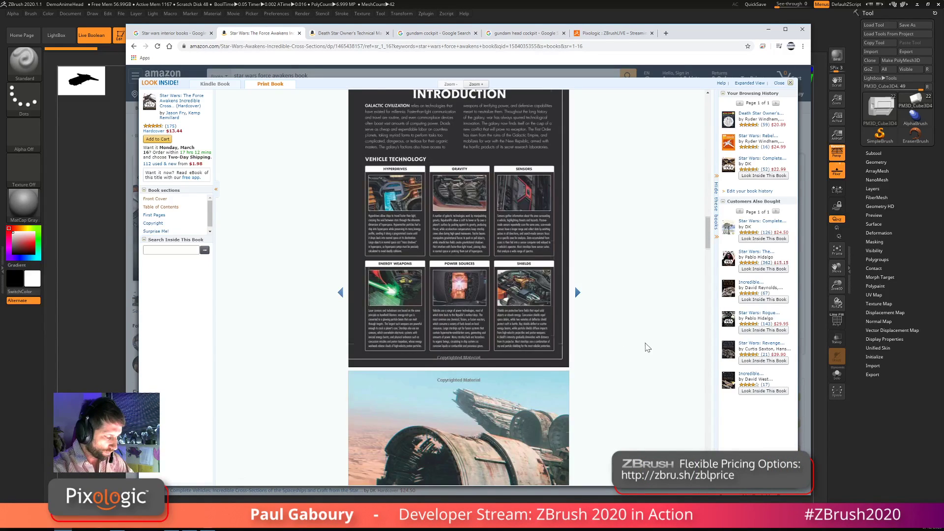
pyautogui.scroll(-5, 644, 346)
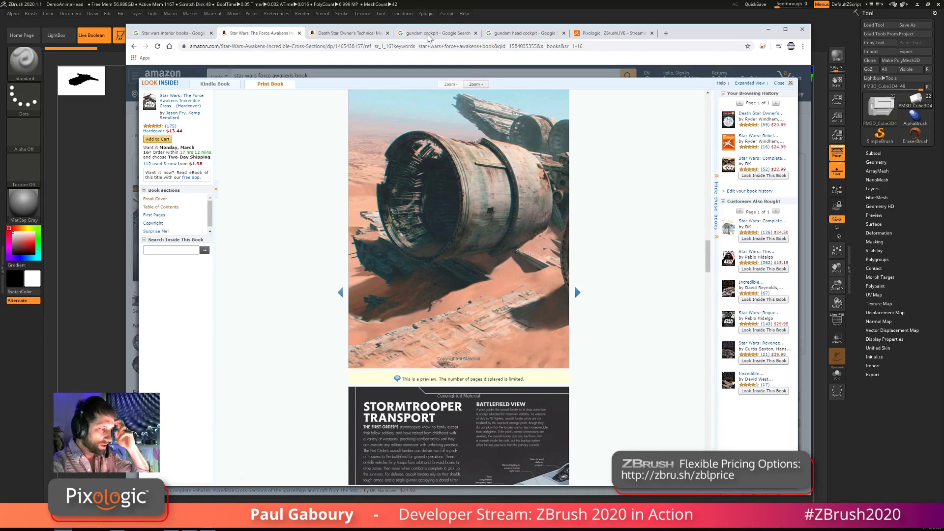
# Browse the gundam cockpit image results and view line drawings of cockpits and pilot seats, including the RX-93 v Gundam
pyautogui.click(429, 34)
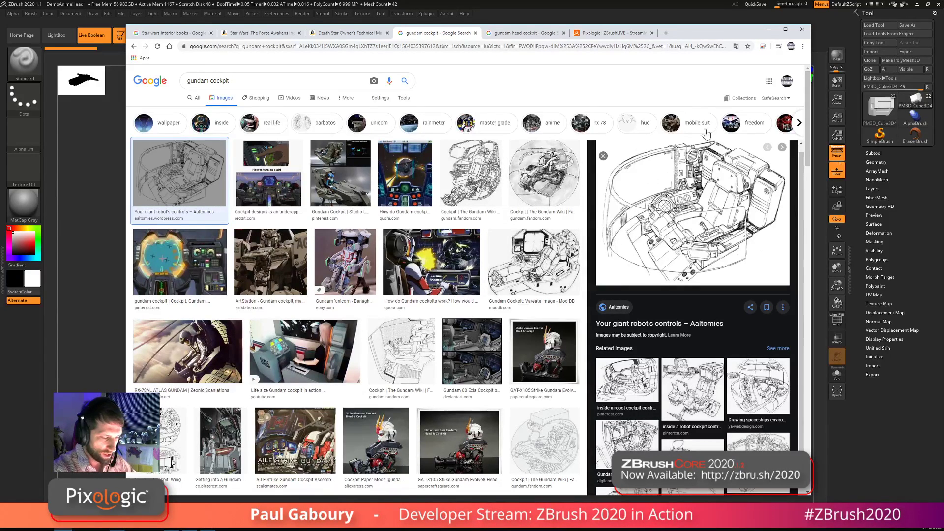
pyautogui.scroll(-2, 711, 252)
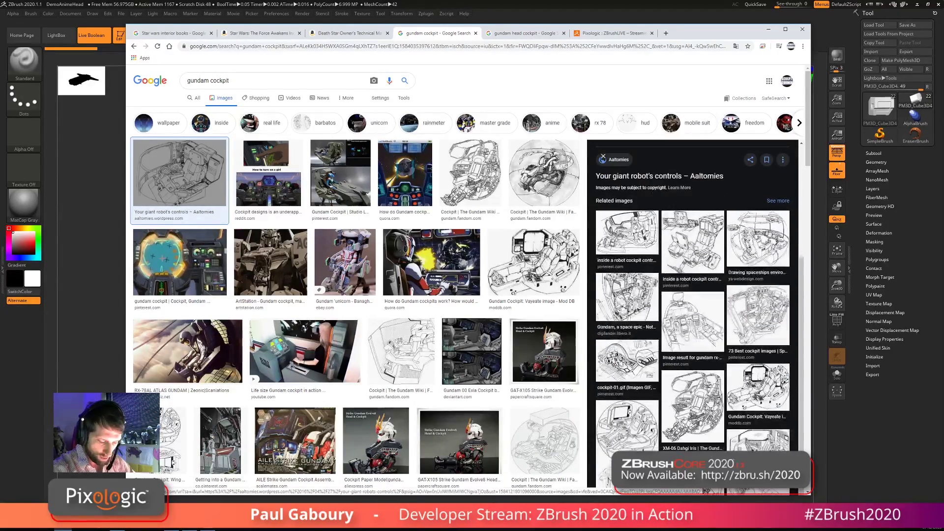
pyautogui.click(707, 410)
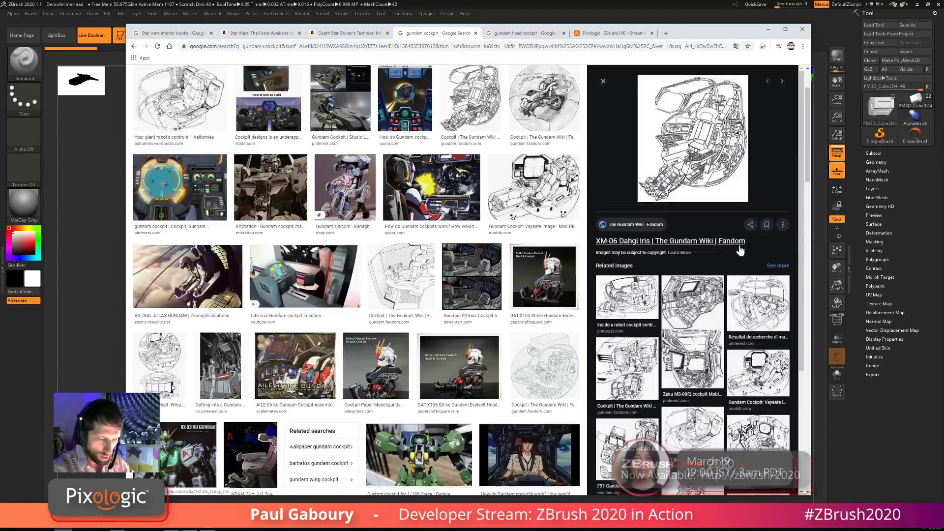
pyautogui.click(761, 318)
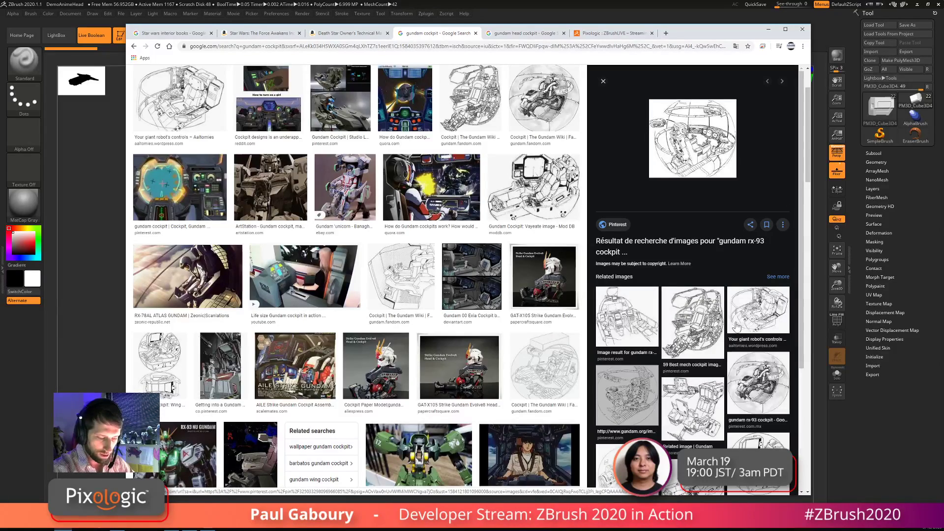
pyautogui.click(667, 324)
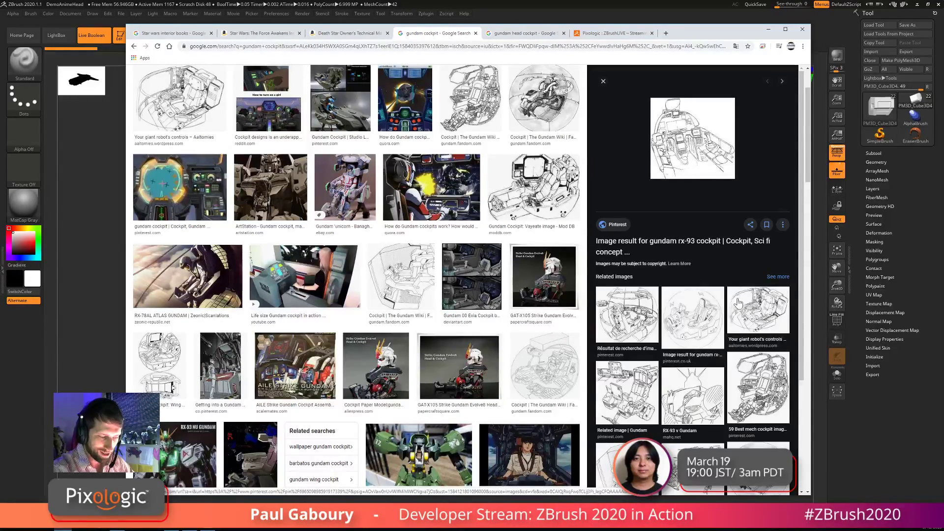
pyautogui.scroll(-3, 671, 320)
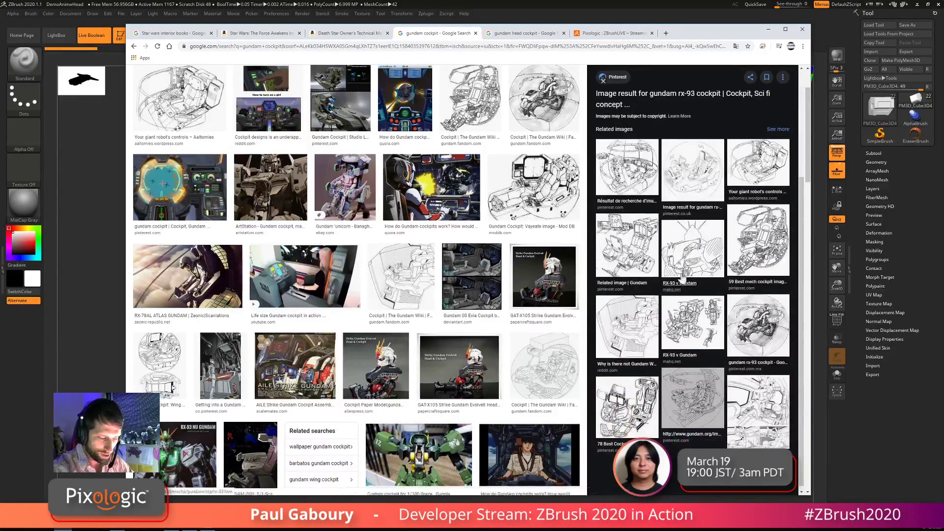
pyautogui.click(629, 248)
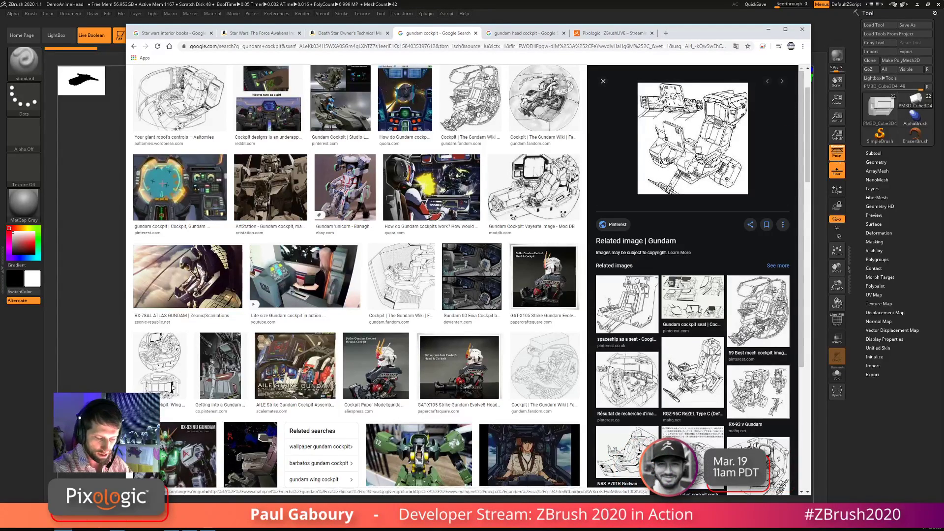
pyautogui.click(755, 388)
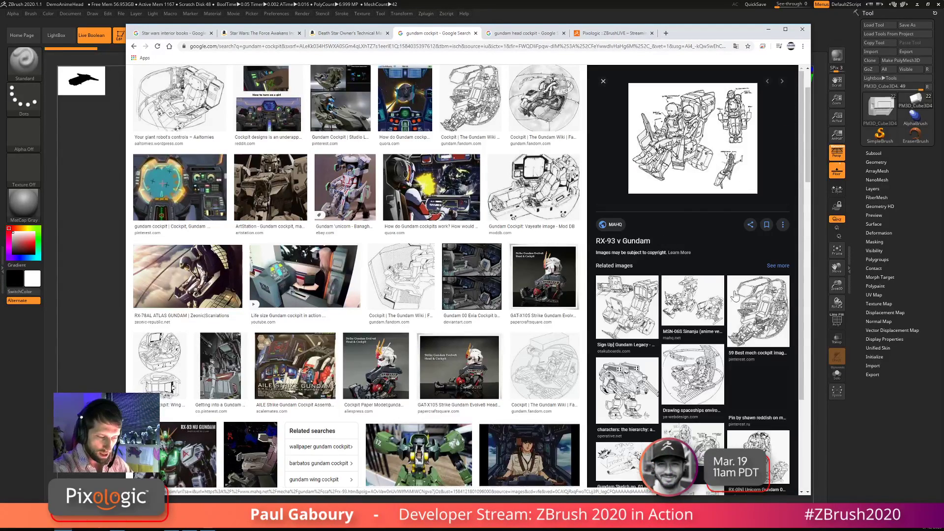
pyautogui.click(760, 320)
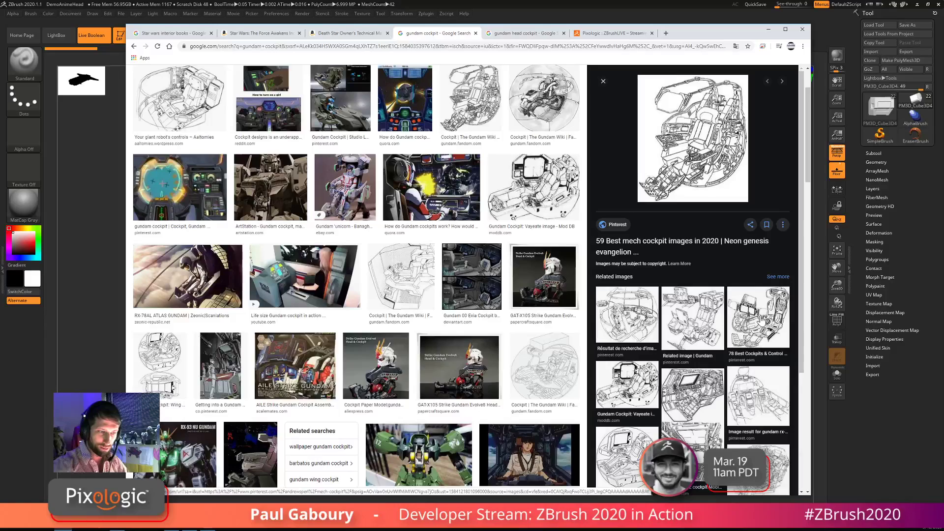
# Examine mechanical gundam head cutaway drawings in the gundam head cockpit image results, ending with the RGM-79N GM Custom
pyautogui.click(522, 33)
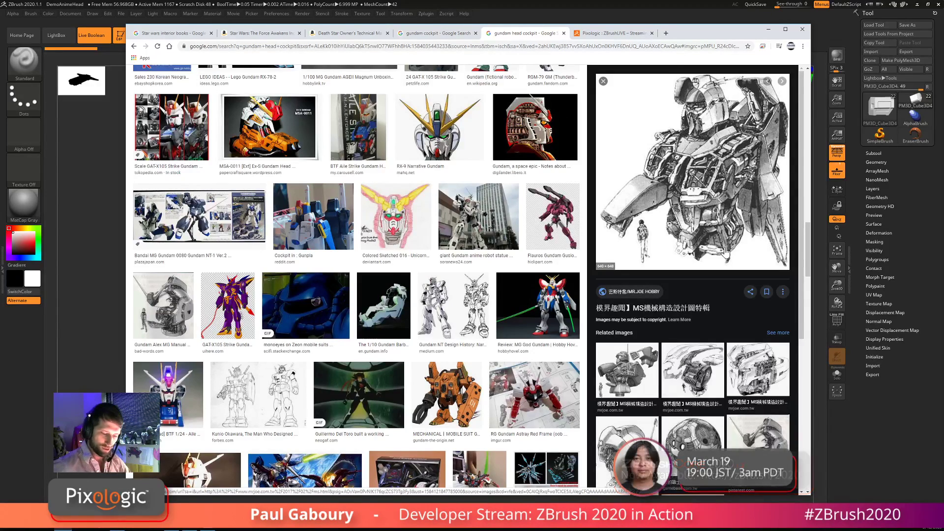
pyautogui.click(756, 363)
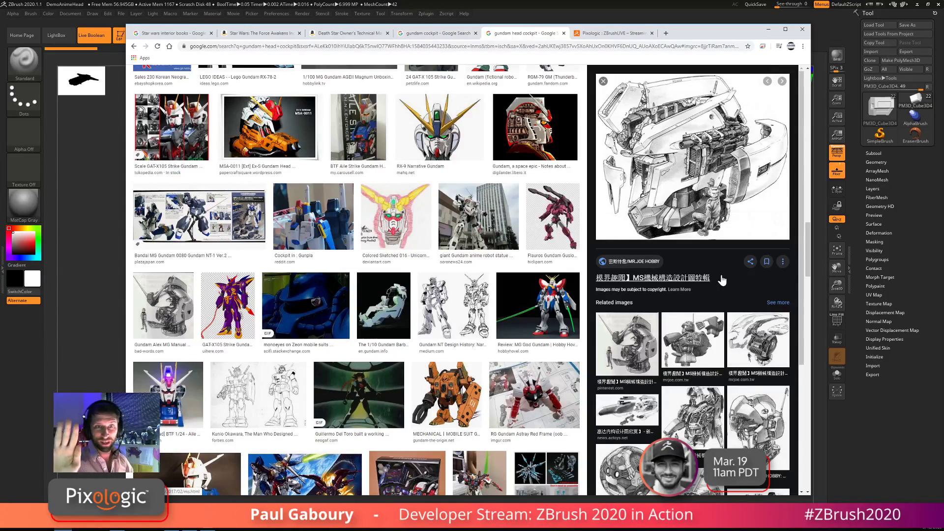
pyautogui.click(634, 344)
pyautogui.scroll(-5, 679, 308)
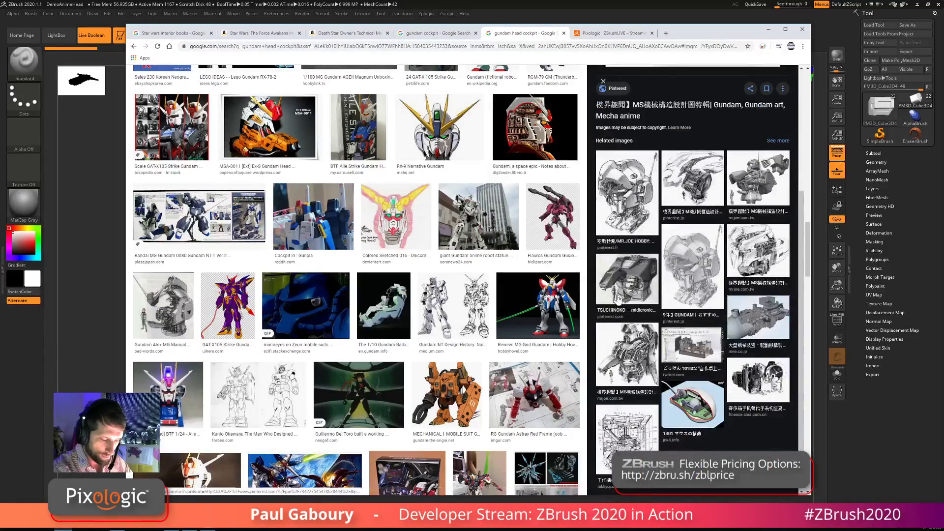
pyautogui.click(634, 294)
pyautogui.scroll(-2, 737, 325)
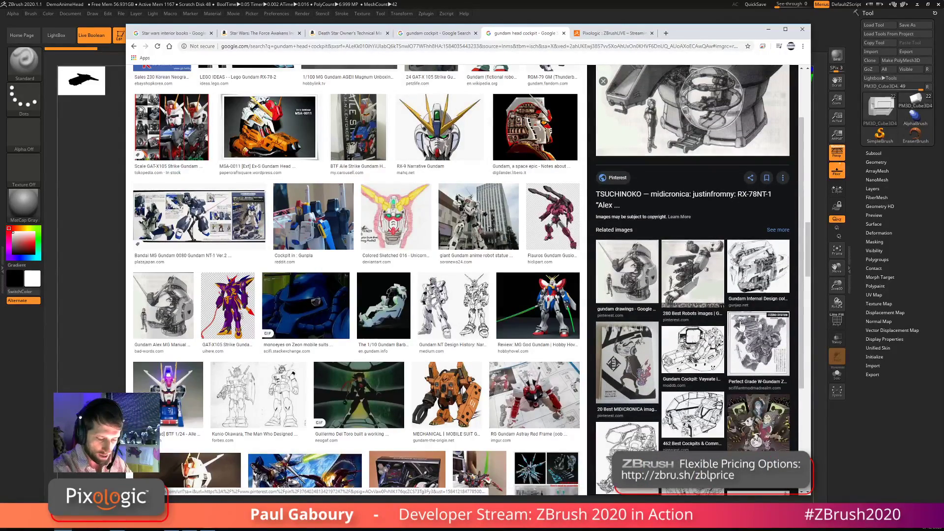
pyautogui.scroll(-2, 727, 344)
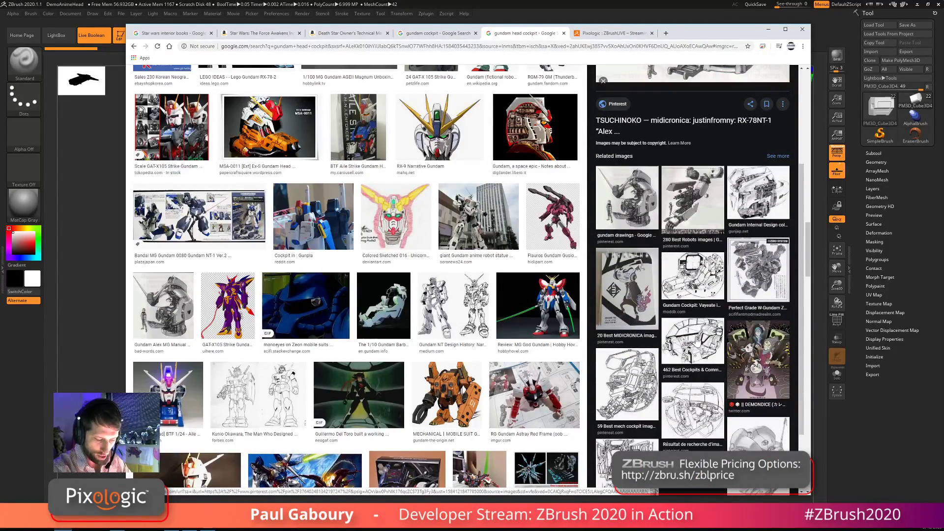
pyautogui.scroll(-2, 697, 346)
pyautogui.click(748, 381)
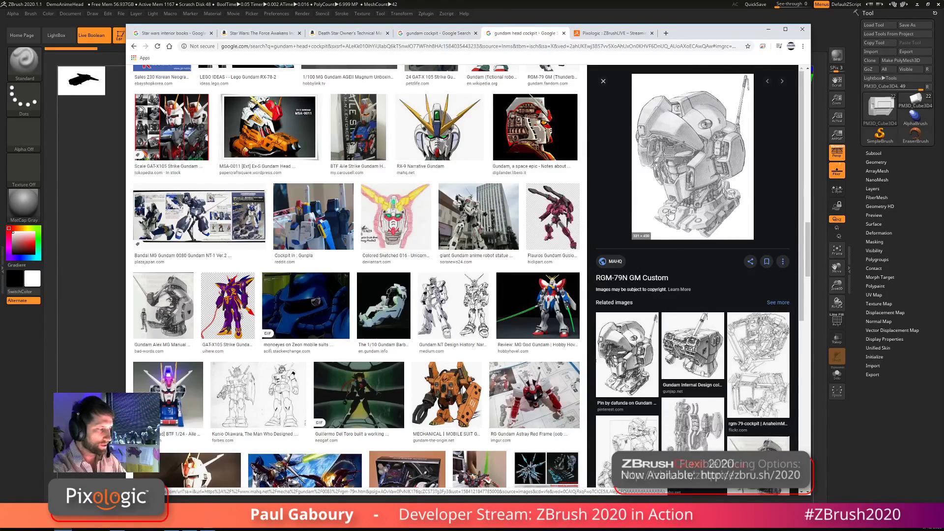
# Move the browser off the screen, return to ZBrush and inspect the spaceship model from the front and from above
pyautogui.moveTo(704, 32); pyautogui.dragTo(943, 133)
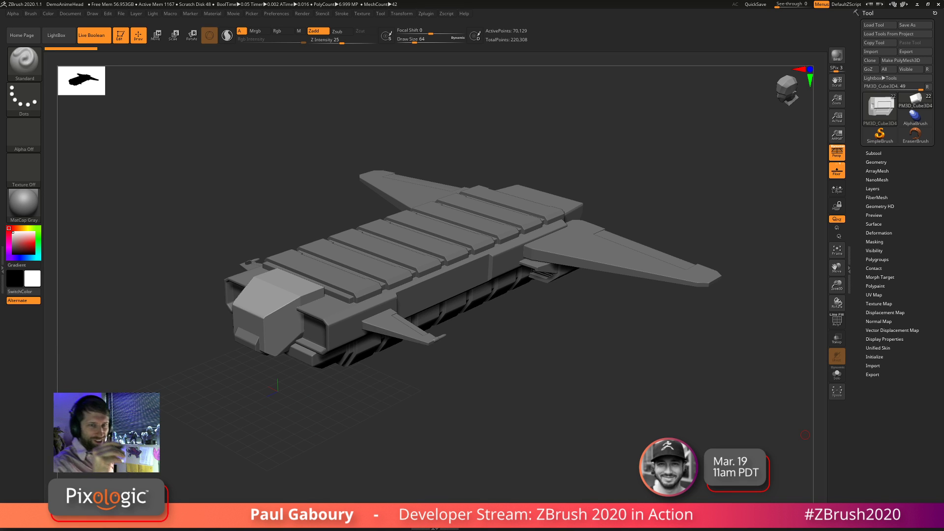
pyautogui.moveTo(594, 368); pyautogui.dragTo(573, 360)
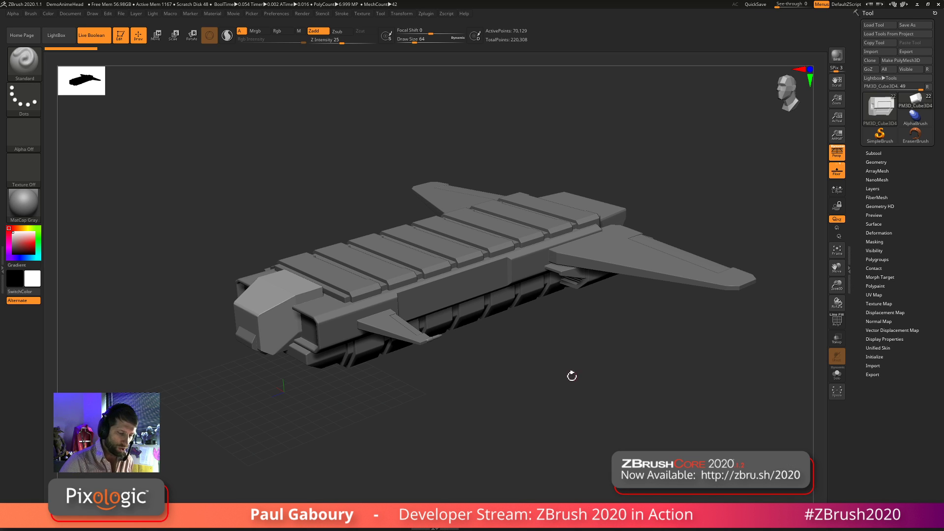
pyautogui.moveTo(540, 375); pyautogui.dragTo(693, 297)
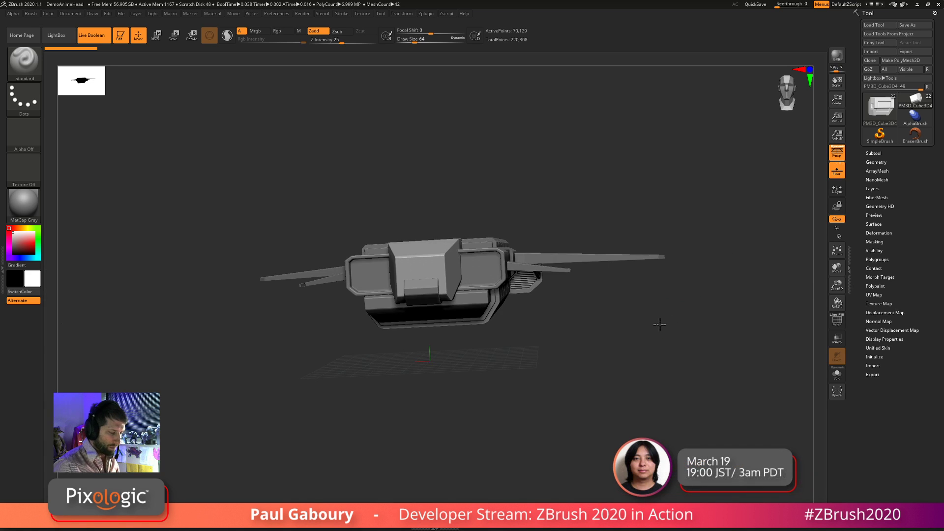
pyautogui.moveTo(660, 324)
pyautogui.mouseDown()
pyautogui.moveTo(654, 341)
pyautogui.moveTo(598, 365)
pyautogui.moveTo(579, 348)
pyautogui.moveTo(563, 364)
pyautogui.mouseUp()
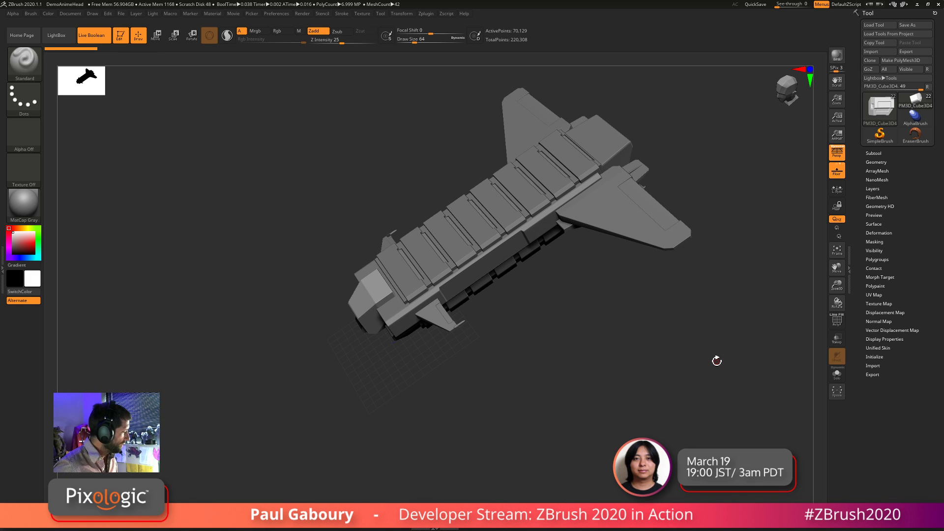
# Enlarge the silhouette thumbnail to size 390 and check the ship's outline in side and three-quarter views
pyautogui.keyDown('shift'); pyautogui.moveTo(589, 405); pyautogui.dragTo(595, 385); pyautogui.keyUp('shift')
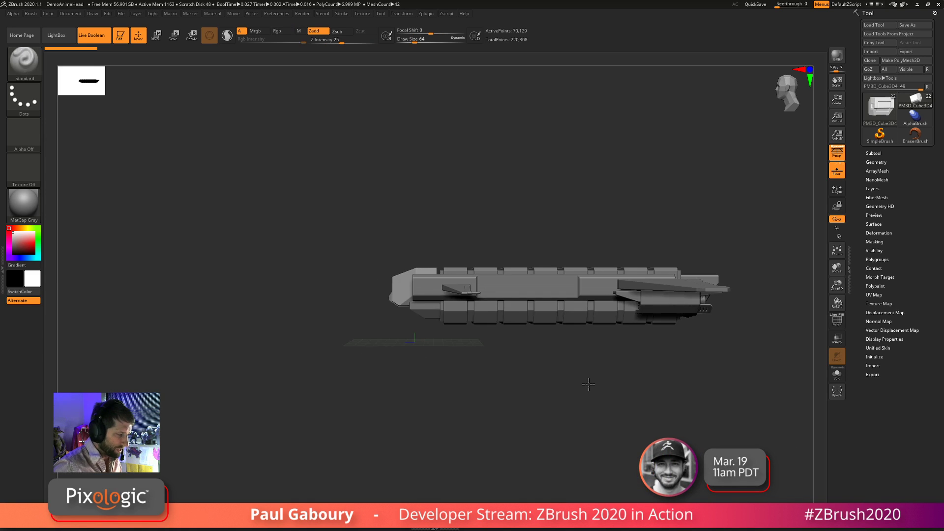
pyautogui.moveTo(589, 384)
pyautogui.keyDown('alt'); pyautogui.mouseDown(button='right')
pyautogui.moveTo(543, 385)
pyautogui.moveTo(594, 394)
pyautogui.moveTo(465, 383)
pyautogui.mouseUp(button='right'); pyautogui.keyUp('alt')
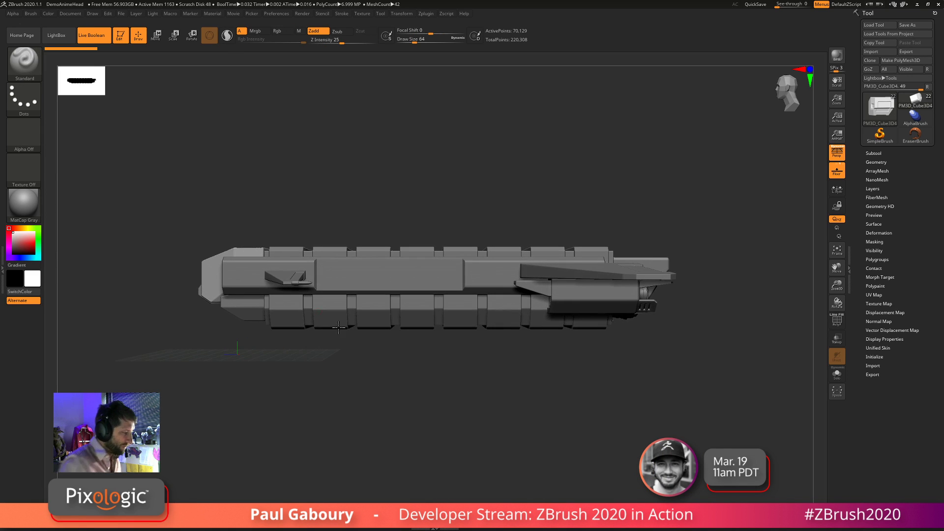
pyautogui.moveTo(101, 96); pyautogui.dragTo(186, 213)
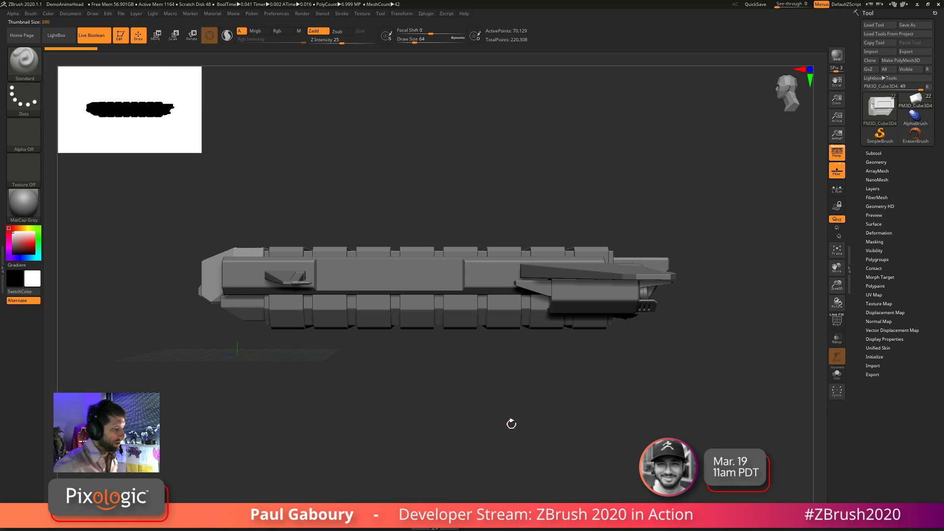
pyautogui.moveTo(512, 385); pyautogui.dragTo(331, 304)
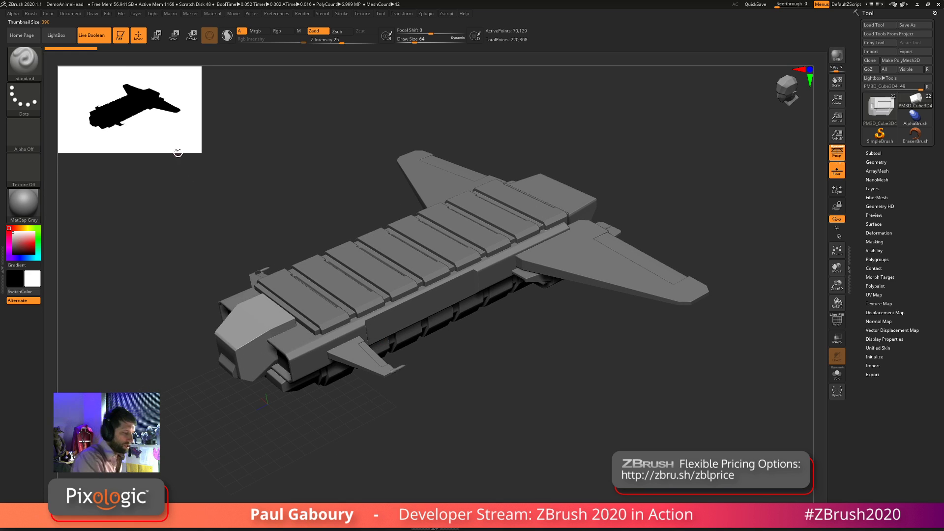
# Enlarge the silhouette thumbnail to size 512 and check the ship's outline from several three-quarter views
pyautogui.moveTo(181, 148); pyautogui.dragTo(232, 207)
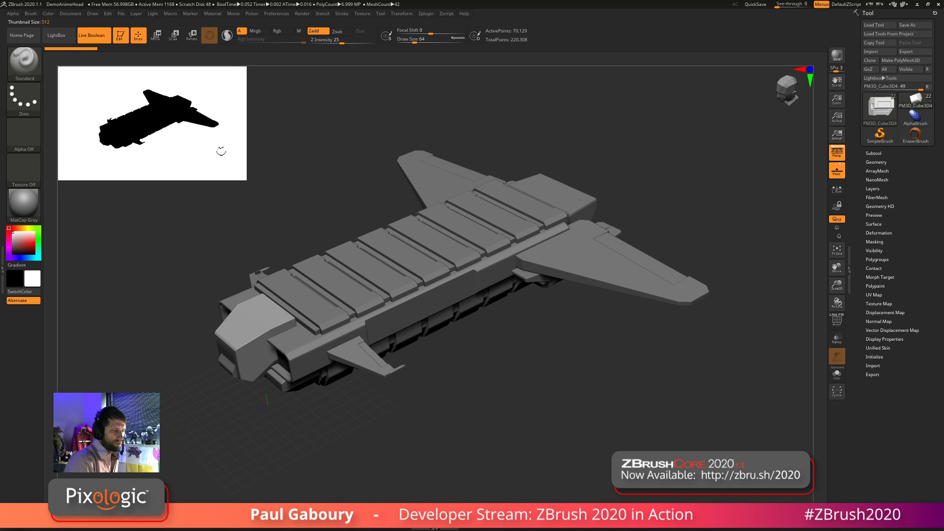
pyautogui.click(278, 14)
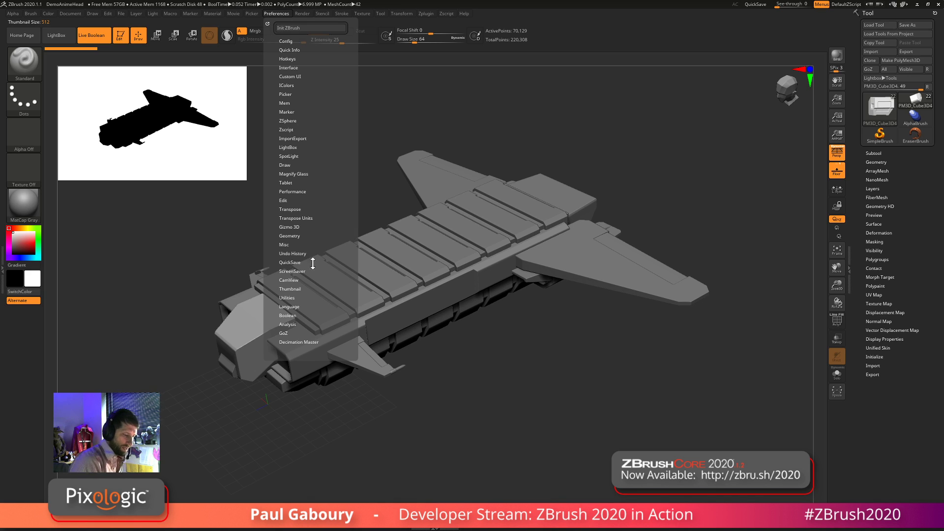
pyautogui.click(298, 289)
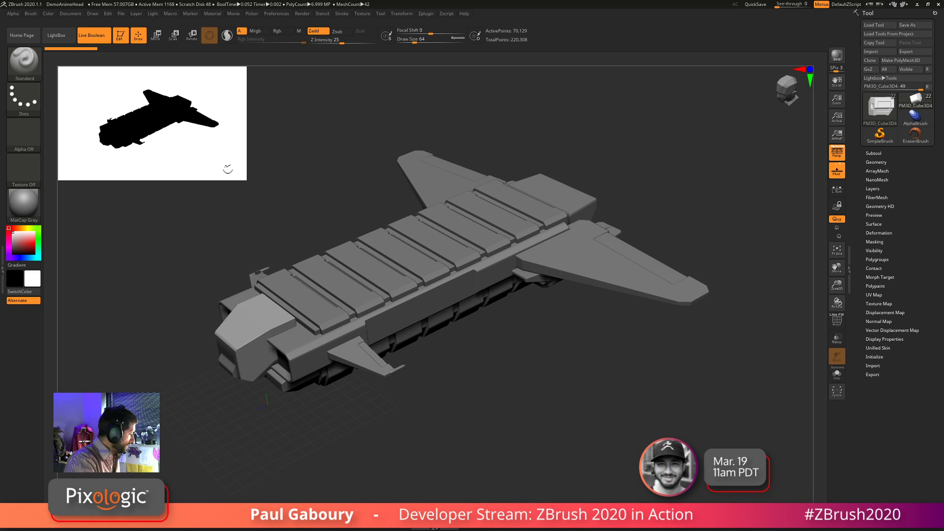
pyautogui.press('ctrl')
pyautogui.press('ctrl')
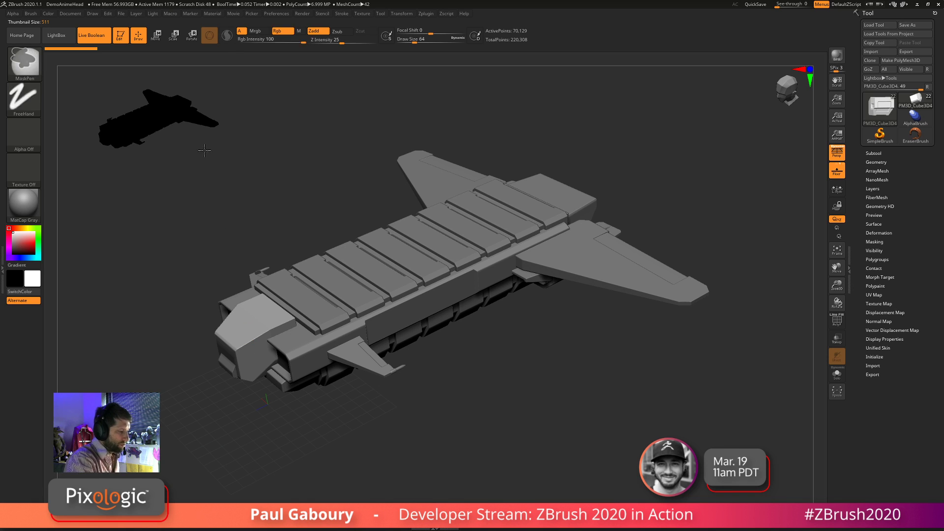
pyautogui.keyDown('shift'); pyautogui.moveTo(388, 364); pyautogui.dragTo(393, 340); pyautogui.keyUp('shift')
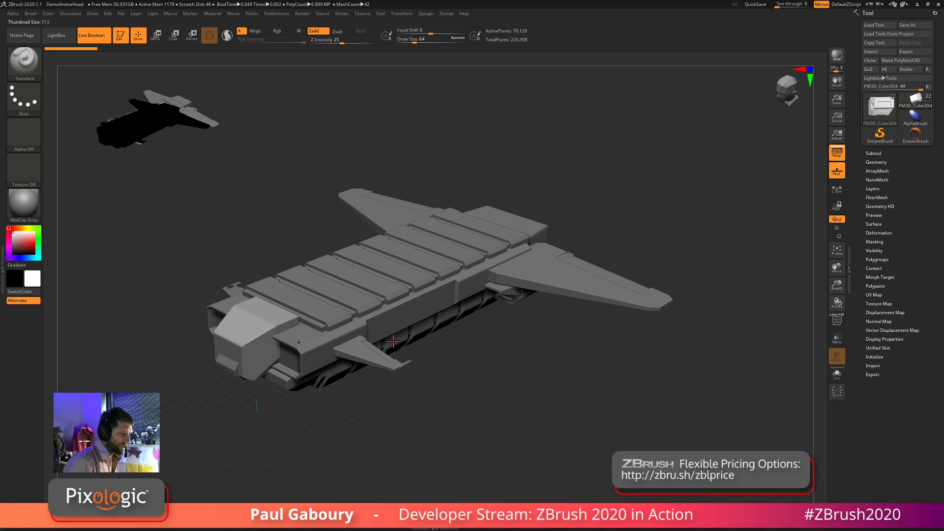
pyautogui.keyDown('alt'); pyautogui.moveTo(422, 384); pyautogui.dragTo(501, 400); pyautogui.keyUp('alt')
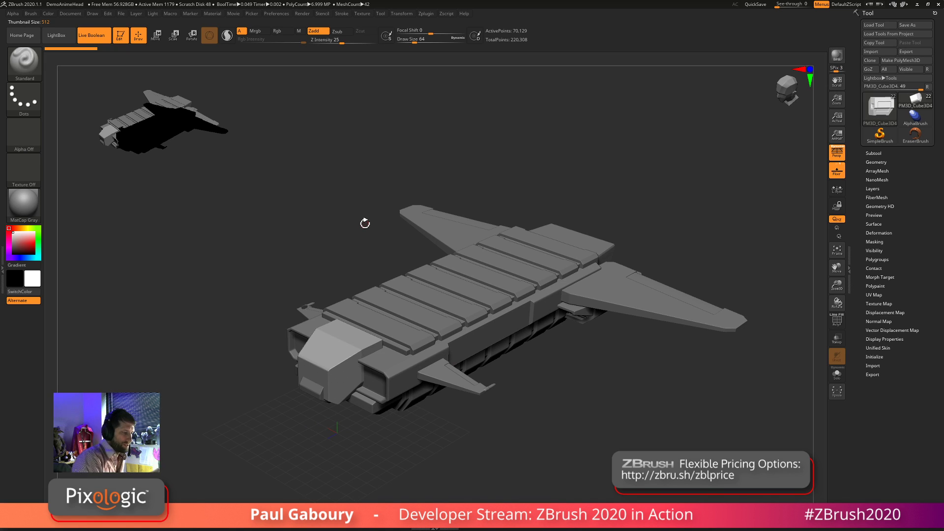
# Turn off the thumbnail preview and look over the ship from lower and higher three-quarter angles
pyautogui.click(277, 13)
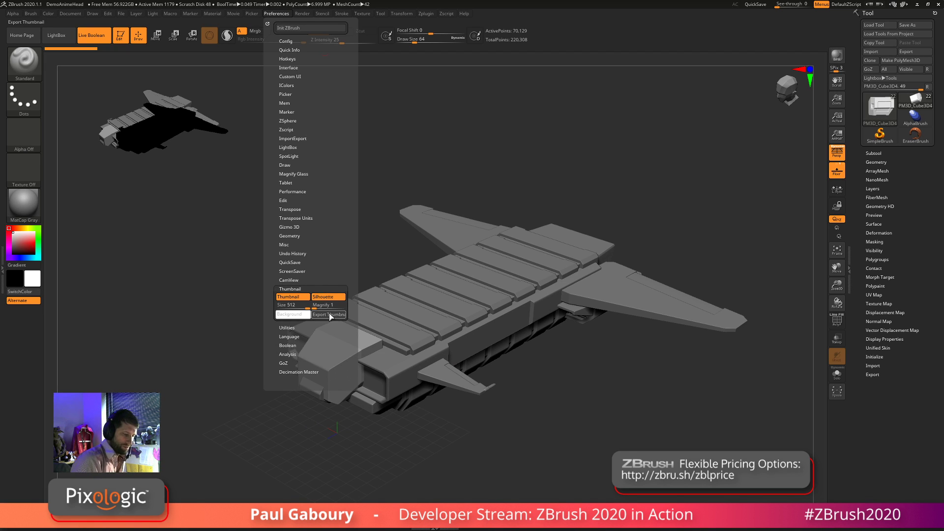
pyautogui.click(294, 297)
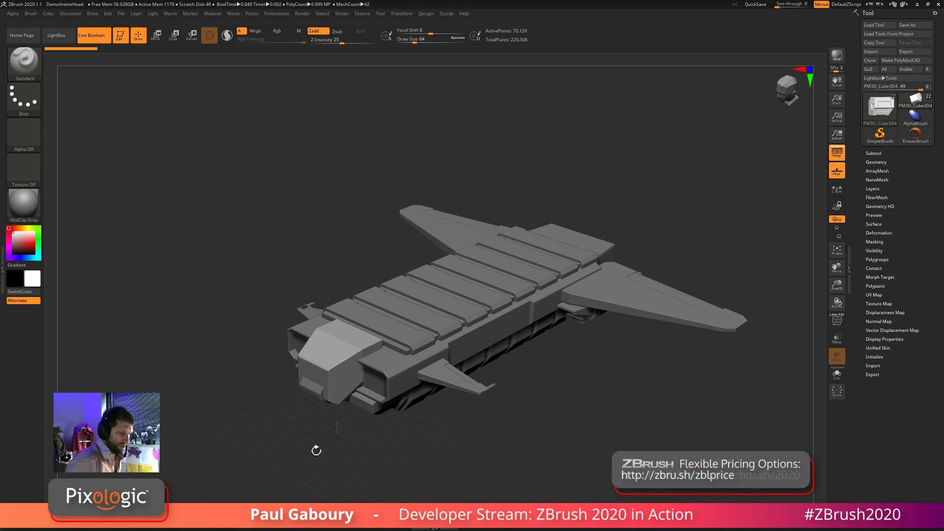
pyautogui.keyDown('alt'); pyautogui.moveTo(541, 432); pyautogui.dragTo(487, 364); pyautogui.keyUp('alt')
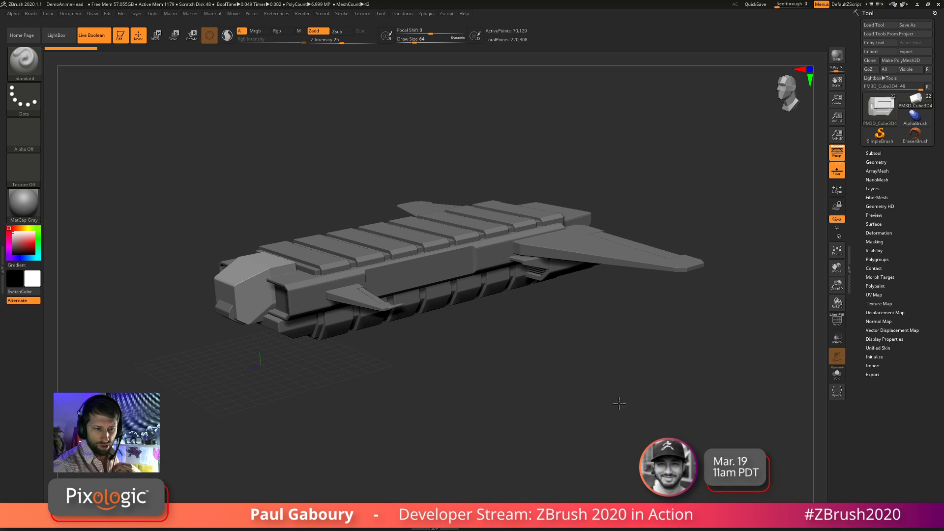
pyautogui.moveTo(618, 402); pyautogui.dragTo(622, 404)
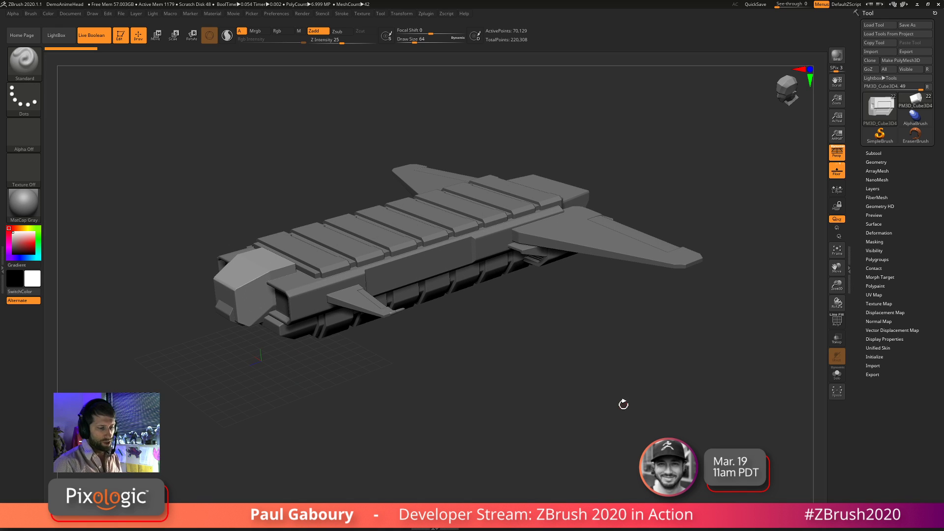
pyautogui.press('shift')
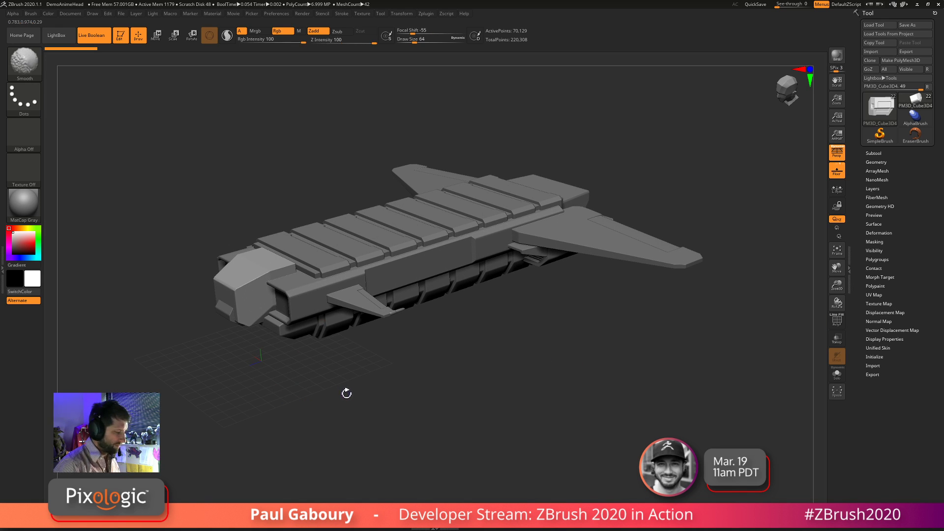
# Select the Wings subtool, inspect its wireframe up close, and hide the wireframe with the whole ship in view
pyautogui.hotkey('ctrl', 'shift', 'd')
pyautogui.moveTo(346, 394)
pyautogui.keyDown('alt'); pyautogui.mouseDown()
pyautogui.moveTo(448, 346)
pyautogui.moveTo(457, 359)
pyautogui.moveTo(495, 360)
pyautogui.mouseUp(); pyautogui.keyUp('alt')
pyautogui.keyDown('alt'); pyautogui.click(511, 320); pyautogui.keyUp('alt')
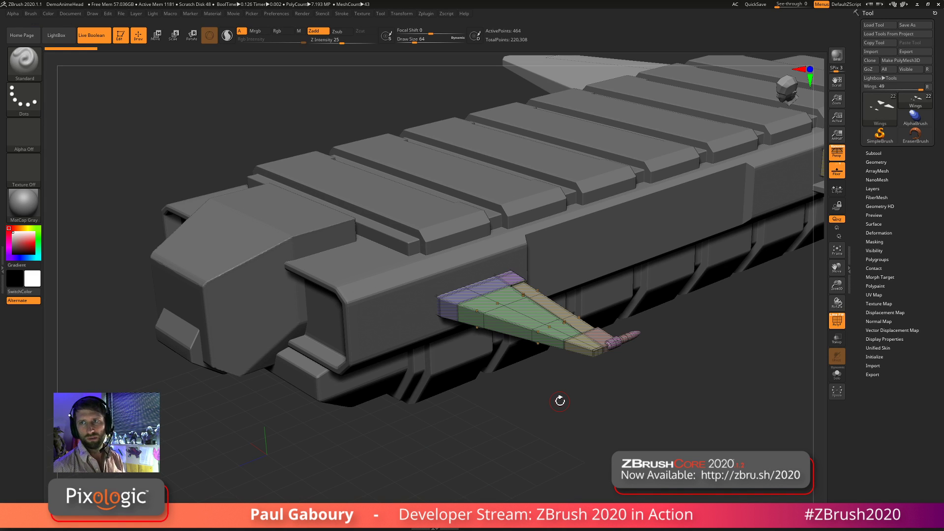
pyautogui.press('ctrl')
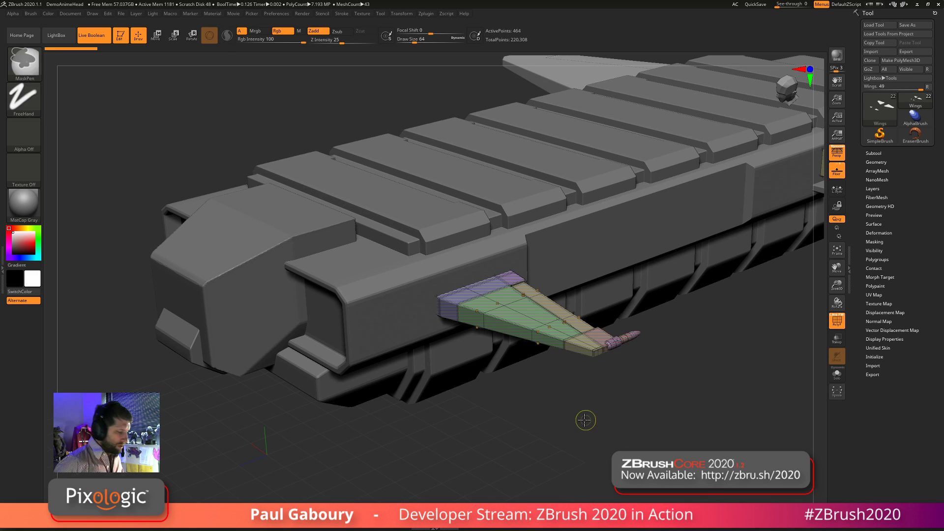
pyautogui.press('f')
pyautogui.keyDown('alt'); pyautogui.moveTo(582, 376); pyautogui.dragTo(543, 377); pyautogui.keyUp('alt')
pyautogui.press('shift')
pyautogui.hotkey('shift', 'f')
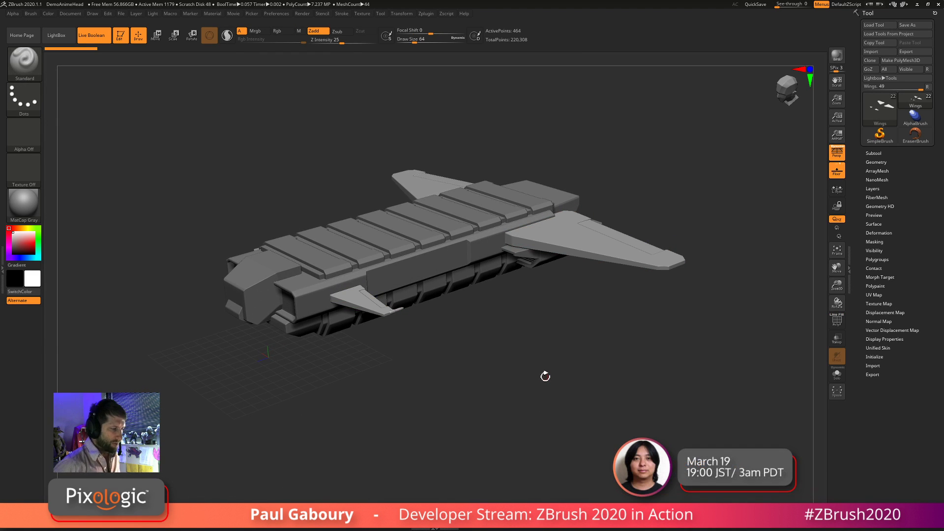
# Turn the silhouette thumbnail back on, shrink it to size 328, and check the ship from low and raised angles
pyautogui.click(276, 13)
pyautogui.click(289, 289)
pyautogui.click(300, 297)
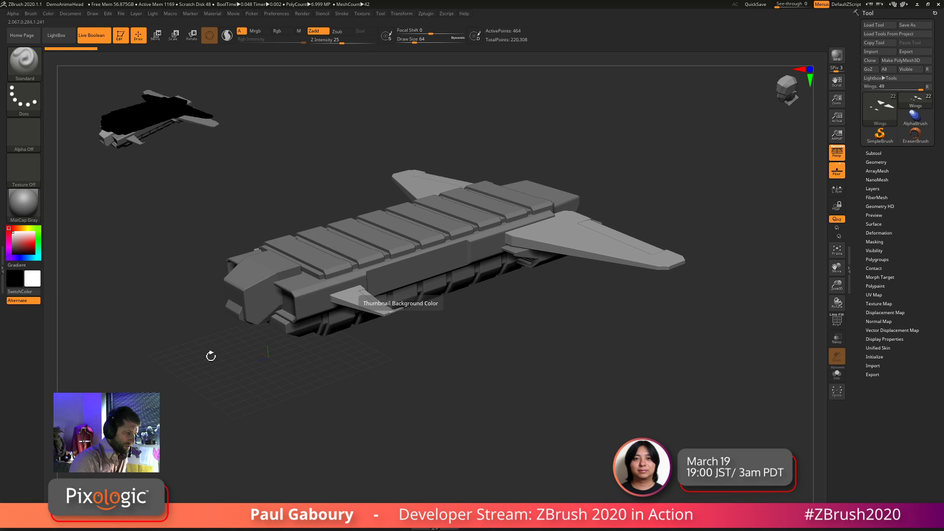
pyautogui.moveTo(211, 354); pyautogui.dragTo(209, 241)
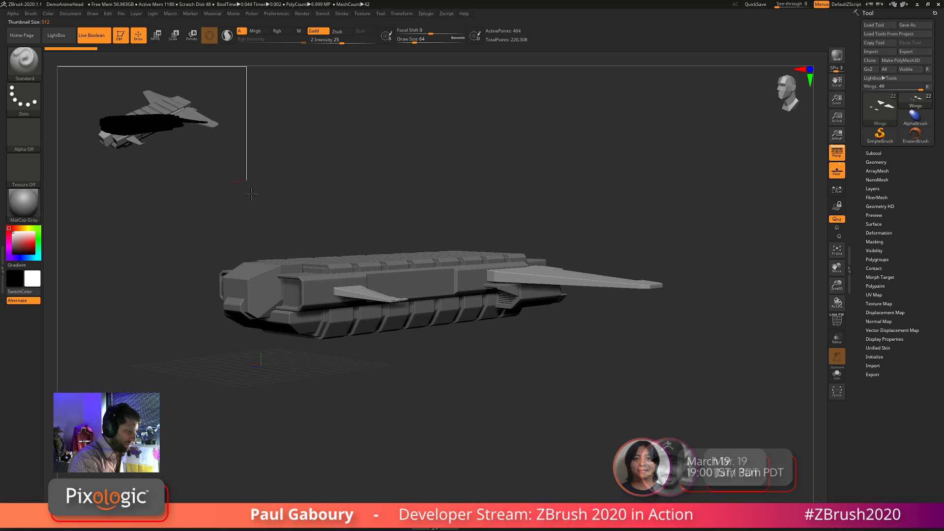
pyautogui.moveTo(238, 177); pyautogui.dragTo(177, 138)
pyautogui.press('ctrl')
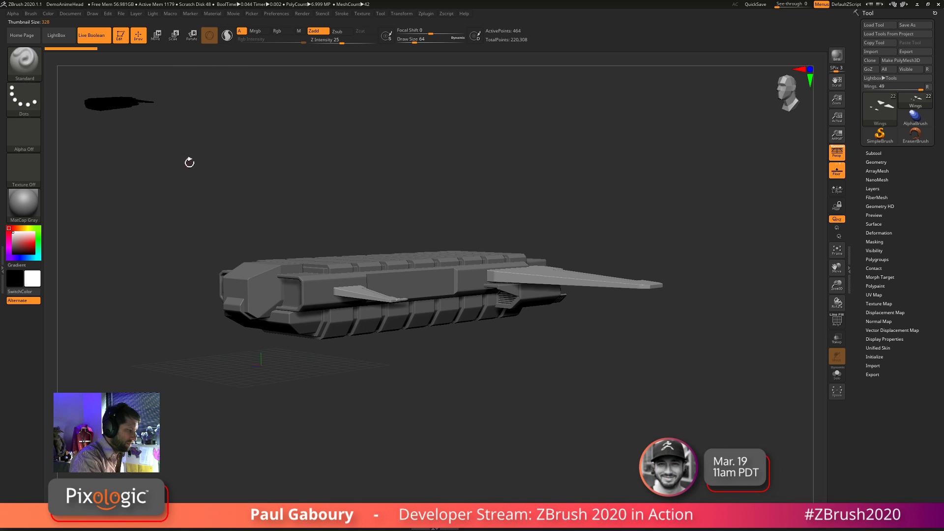
pyautogui.press('ctrl')
pyautogui.moveTo(316, 214); pyautogui.dragTo(292, 146)
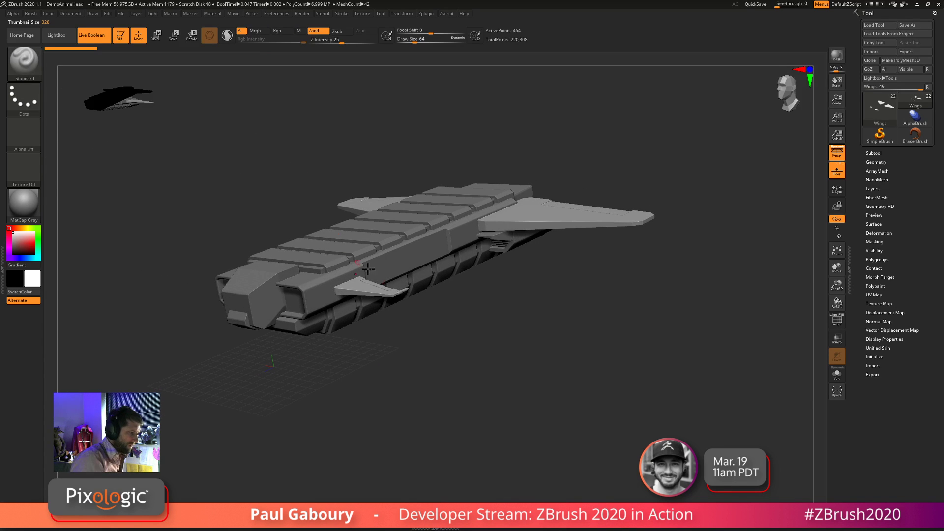
pyautogui.moveTo(426, 359); pyautogui.dragTo(388, 284)
pyautogui.keyDown('alt'); pyautogui.moveTo(424, 315); pyautogui.dragTo(457, 347); pyautogui.keyUp('alt')
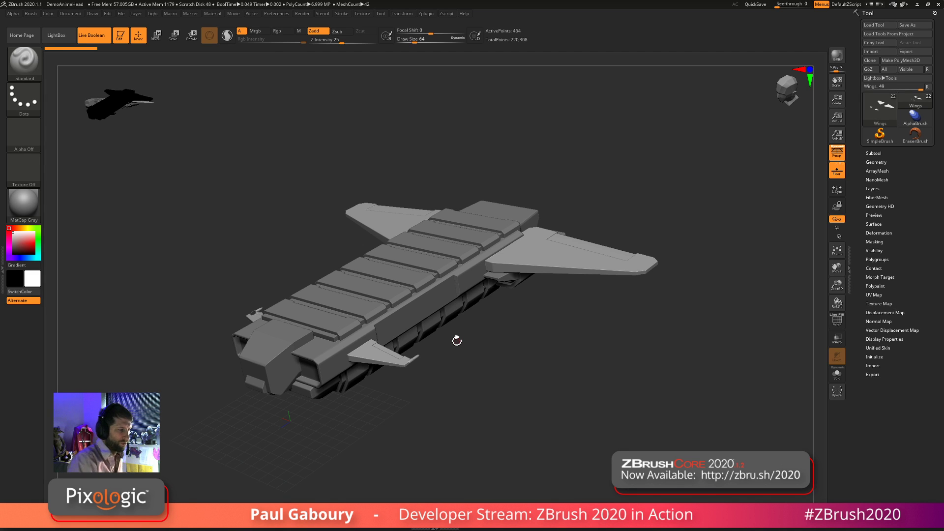
# Enlarge the silhouette thumbnail to size 512 again and compare it with the ship from a higher three-quarter view
pyautogui.click(276, 14)
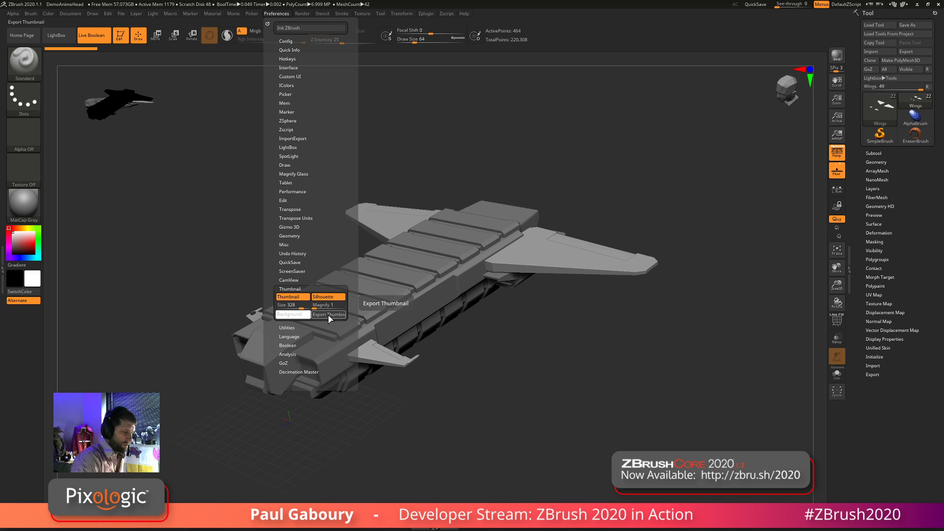
pyautogui.moveTo(142, 127)
pyautogui.mouseDown()
pyautogui.moveTo(110, 100)
pyautogui.moveTo(318, 295)
pyautogui.mouseUp()
pyautogui.press('shift')
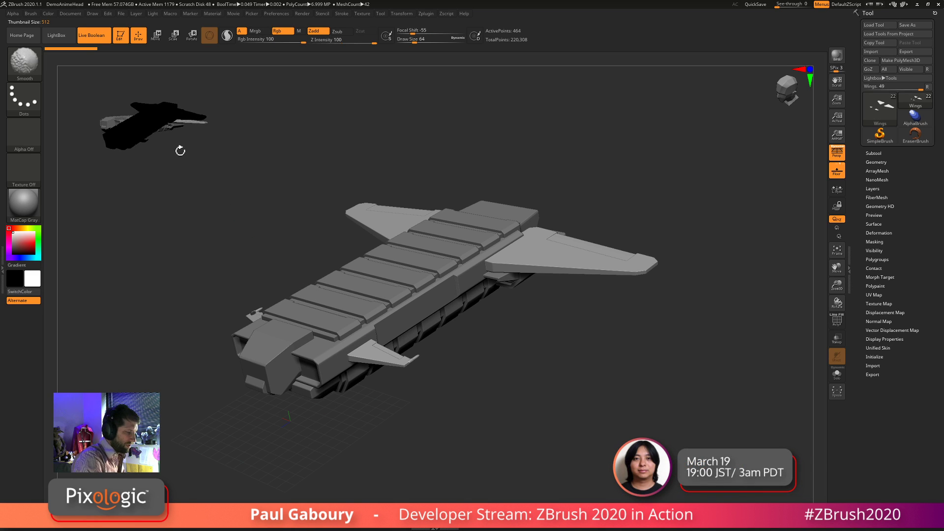
pyautogui.moveTo(180, 151)
pyautogui.keyDown('shift'); pyautogui.mouseDown()
pyautogui.moveTo(379, 356)
pyautogui.moveTo(193, 163)
pyautogui.mouseUp(); pyautogui.keyUp('shift')
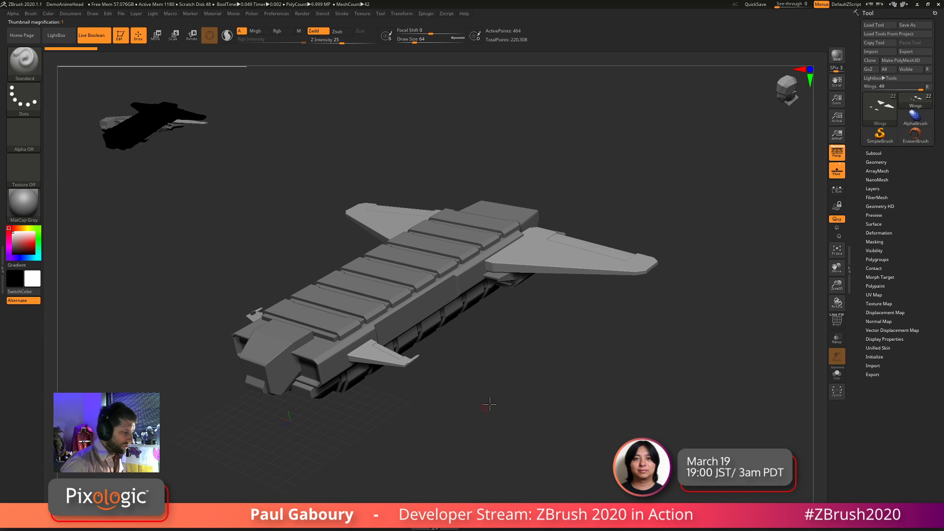
pyautogui.moveTo(489, 404)
pyautogui.mouseDown()
pyautogui.moveTo(559, 384)
pyautogui.moveTo(484, 378)
pyautogui.moveTo(487, 322)
pyautogui.mouseUp()
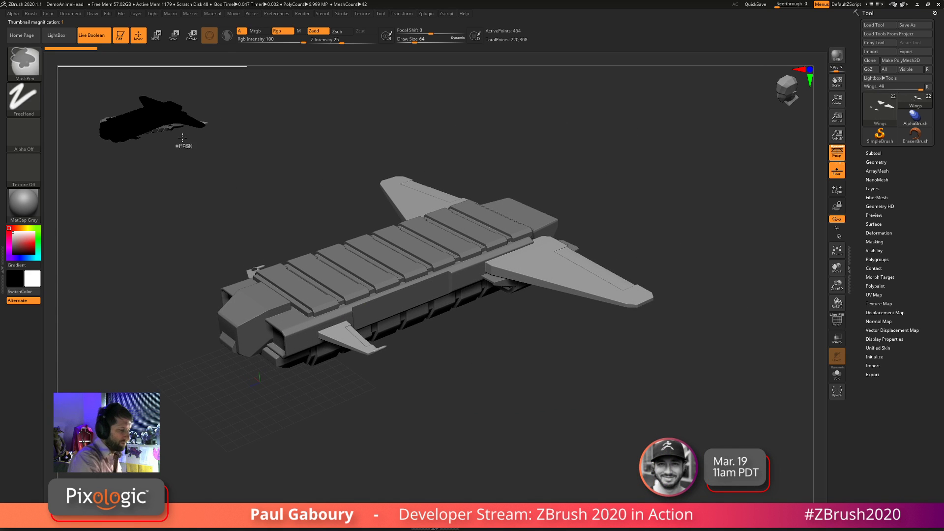
pyautogui.moveTo(471, 408)
pyautogui.keyDown('alt'); pyautogui.mouseDown()
pyautogui.moveTo(562, 389)
pyautogui.moveTo(489, 400)
pyautogui.moveTo(489, 422)
pyautogui.mouseUp(); pyautogui.keyUp('alt')
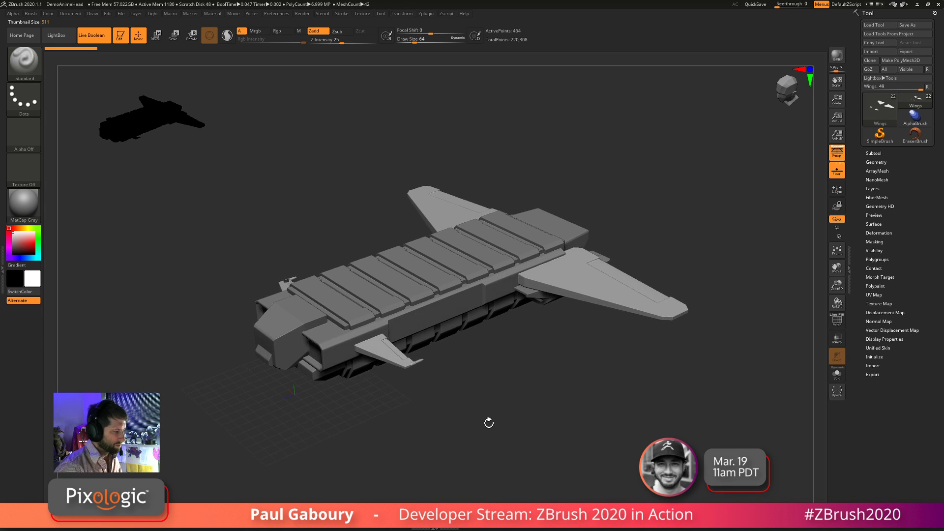
# Resize the silhouette thumbnail to 508 and restore its white background, keeping the texture set to Texture Off
pyautogui.click(276, 13)
pyautogui.moveTo(295, 319); pyautogui.dragTo(33, 281)
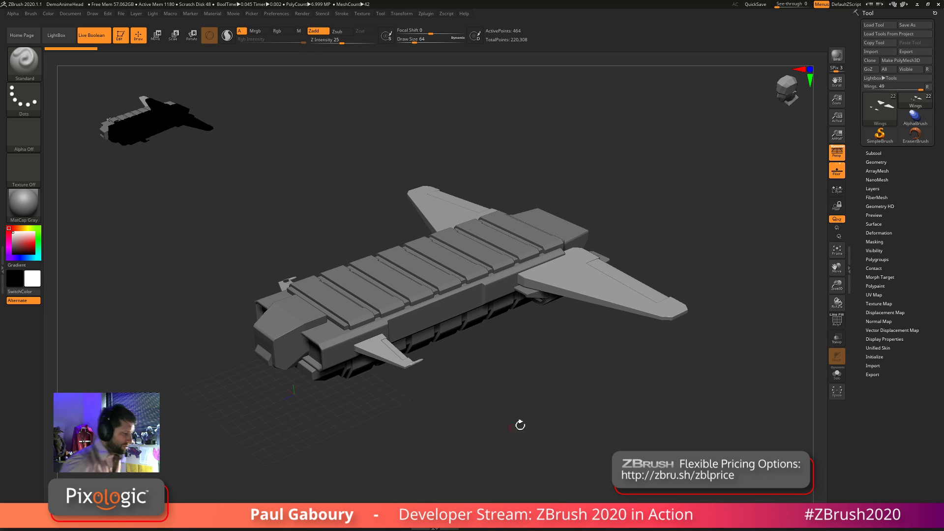
pyautogui.keyDown('alt'); pyautogui.moveTo(527, 434); pyautogui.dragTo(583, 435); pyautogui.keyUp('alt')
pyautogui.press('F5')
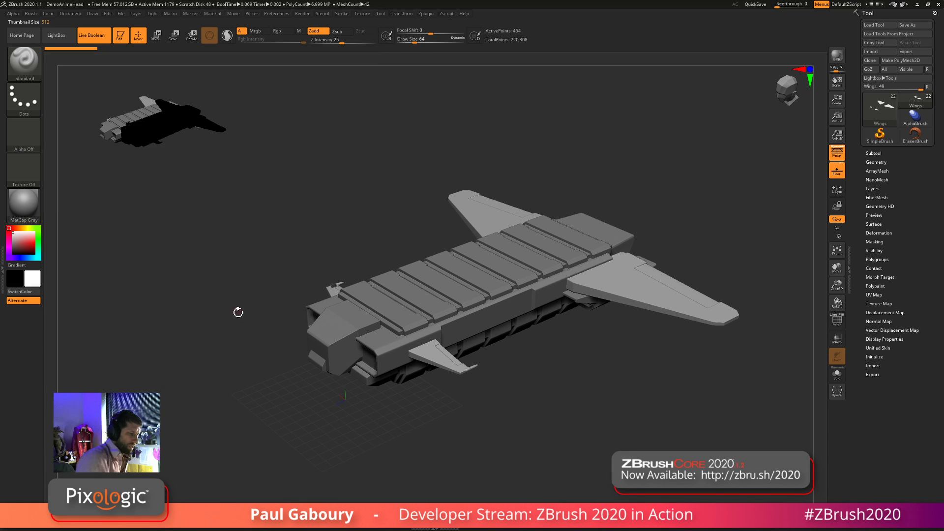
pyautogui.moveTo(117, 105); pyautogui.dragTo(123, 118)
pyautogui.press('F5')
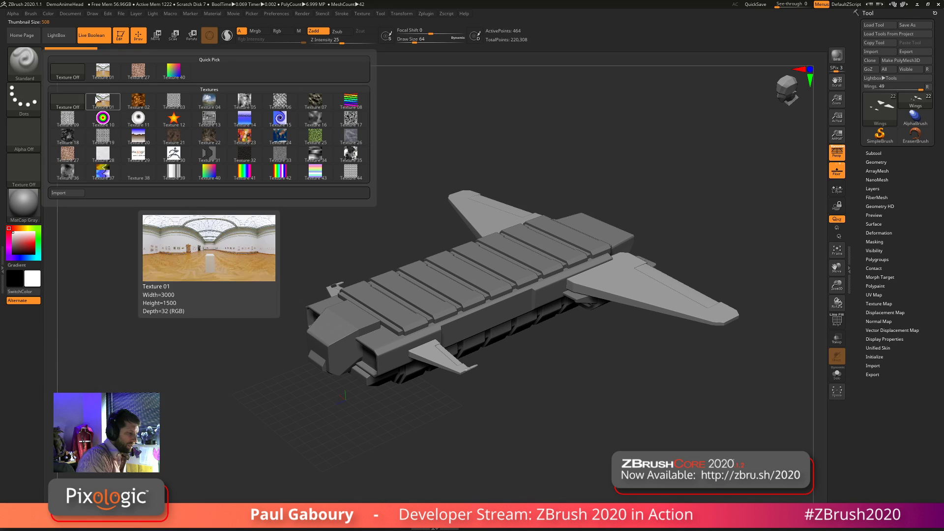
pyautogui.click(74, 74)
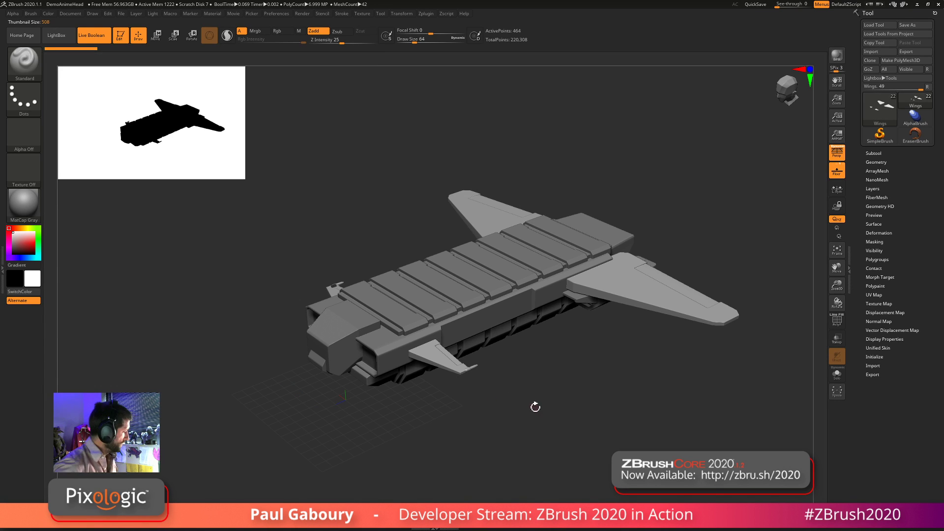
# Check the ship's silhouette against the white thumbnail background in a closer three-quarter view
pyautogui.keyDown('alt'); pyautogui.moveTo(531, 399); pyautogui.dragTo(472, 392); pyautogui.keyUp('alt')
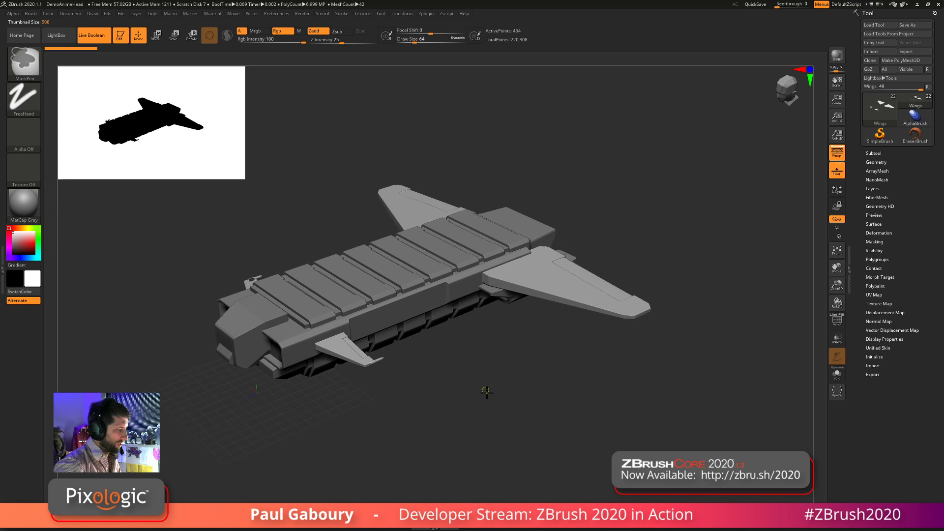
pyautogui.moveTo(486, 390)
pyautogui.keyDown('ctrl'); pyautogui.mouseDown(button='right')
pyautogui.moveTo(489, 404)
pyautogui.moveTo(485, 394)
pyautogui.mouseUp(button='right'); pyautogui.keyUp('ctrl')
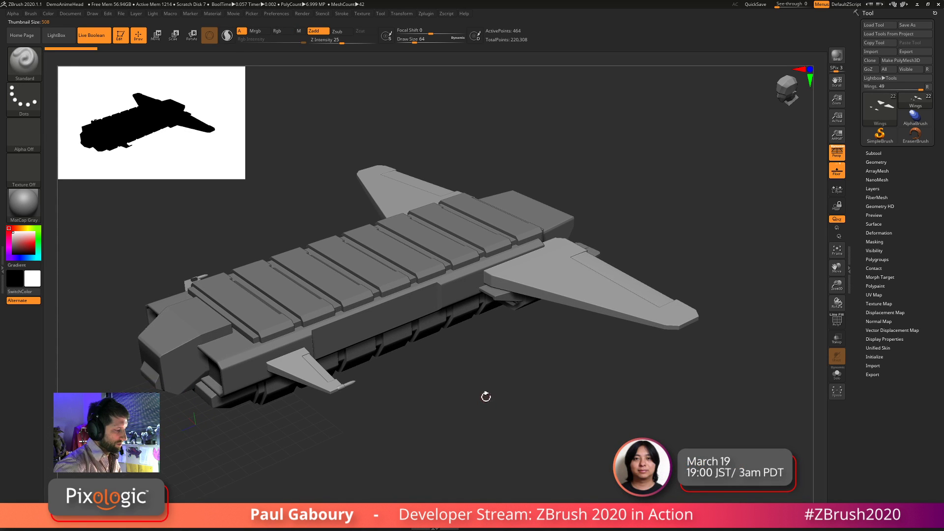
pyautogui.moveTo(486, 396); pyautogui.dragTo(509, 401)
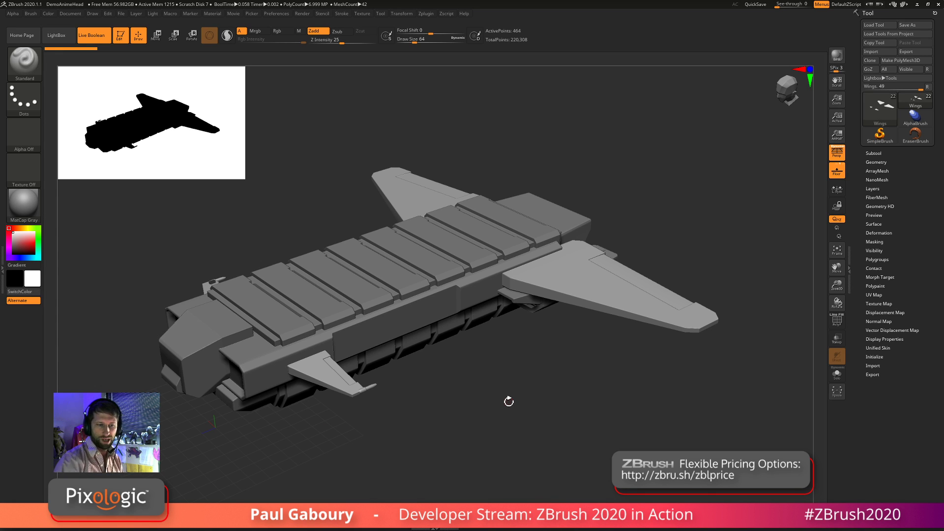
# Switch the active tool to Sphere3D, convert it to a PolyMesh3D, and frame it from the front
pyautogui.click(879, 108)
pyautogui.click(802, 141)
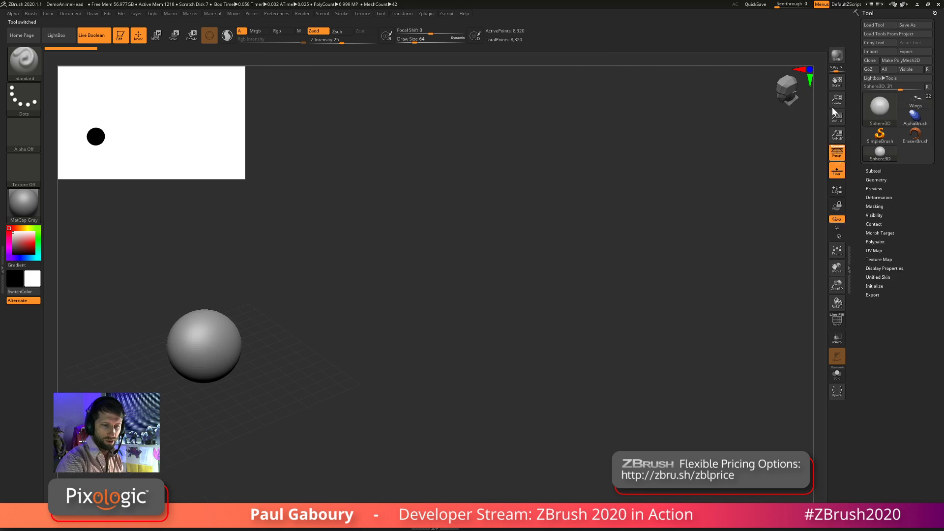
pyautogui.click(900, 60)
pyautogui.keyDown('alt'); pyautogui.moveTo(356, 390); pyautogui.dragTo(476, 270); pyautogui.keyUp('alt')
pyautogui.press('f')
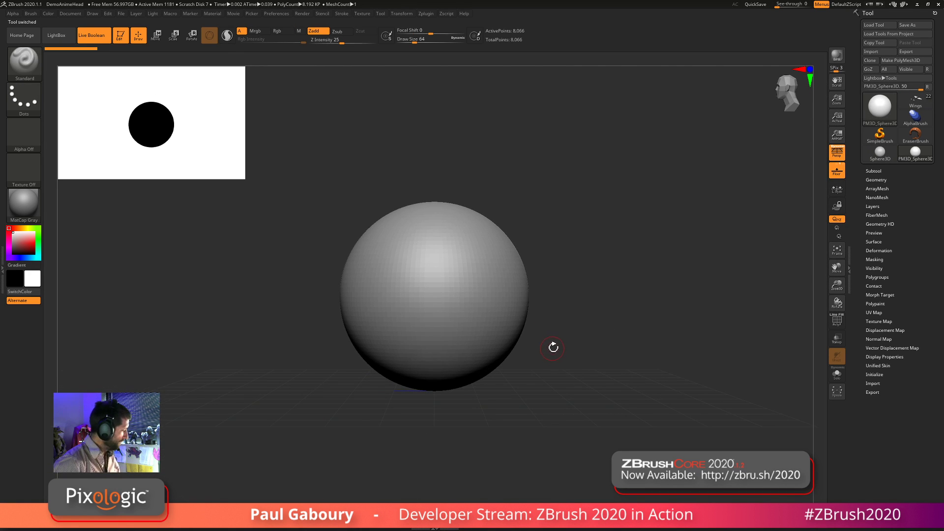
# Carve a diagonal groove across the front of the sphere using the DamStandard brush at draw size 68
pyautogui.press('b')
pyautogui.press('d')
pyautogui.press('s')
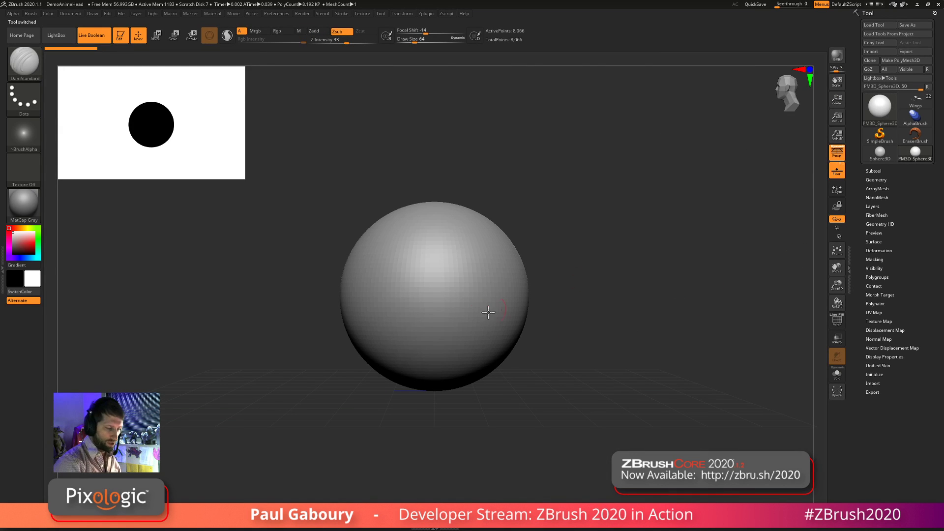
pyautogui.press('s')
pyautogui.click(432, 318)
pyautogui.moveTo(399, 328); pyautogui.dragTo(491, 248)
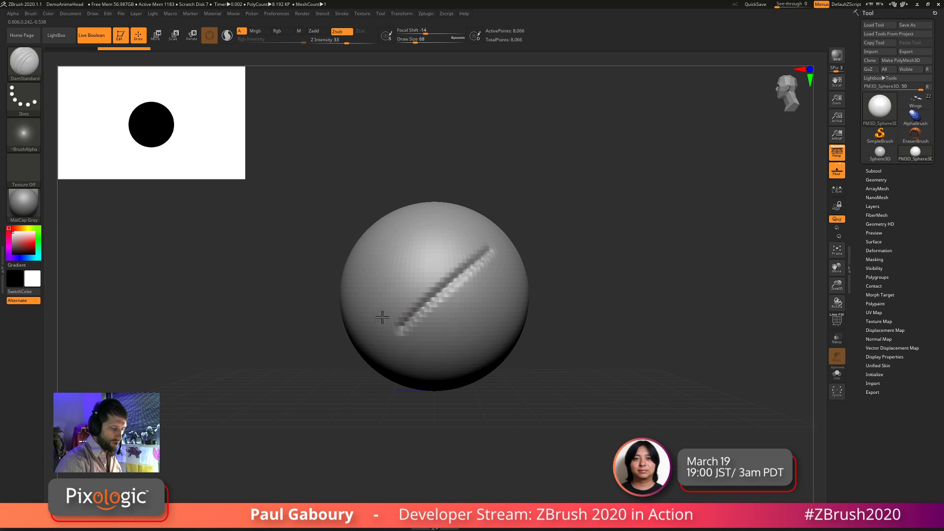
# Carve three more diagonal grooves across the existing one on the sphere's front with the DamStandard brush
pyautogui.moveTo(381, 314); pyautogui.dragTo(468, 249)
pyautogui.moveTo(396, 256); pyautogui.dragTo(469, 341)
pyautogui.moveTo(415, 237); pyautogui.dragTo(482, 326)
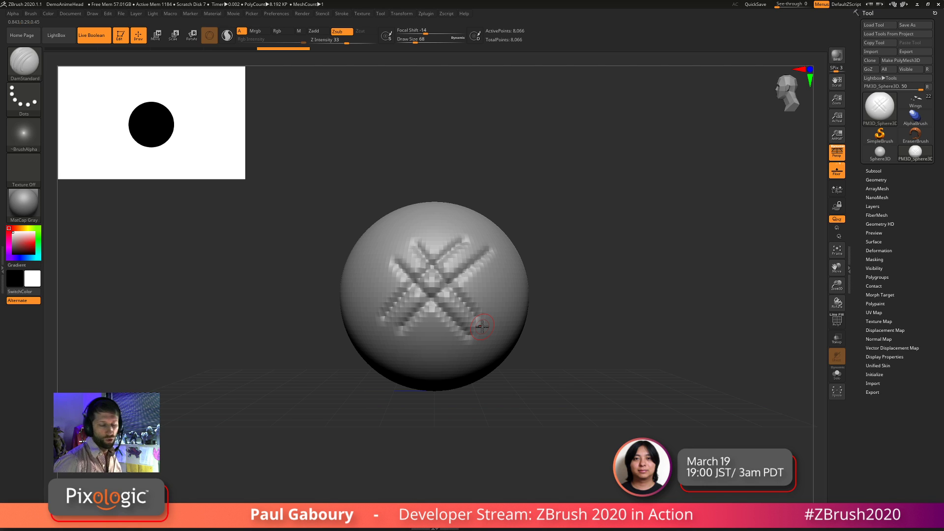
# Undo all the crossing groove strokes on the test sphere
pyautogui.hotkey('ctrl', 'z')
pyautogui.hotkey('ctrl', 'z')
pyautogui.hotkey('ctrl', 'z')
pyautogui.hotkey('ctrl', 'z')
pyautogui.hotkey('ctrl', 'z')
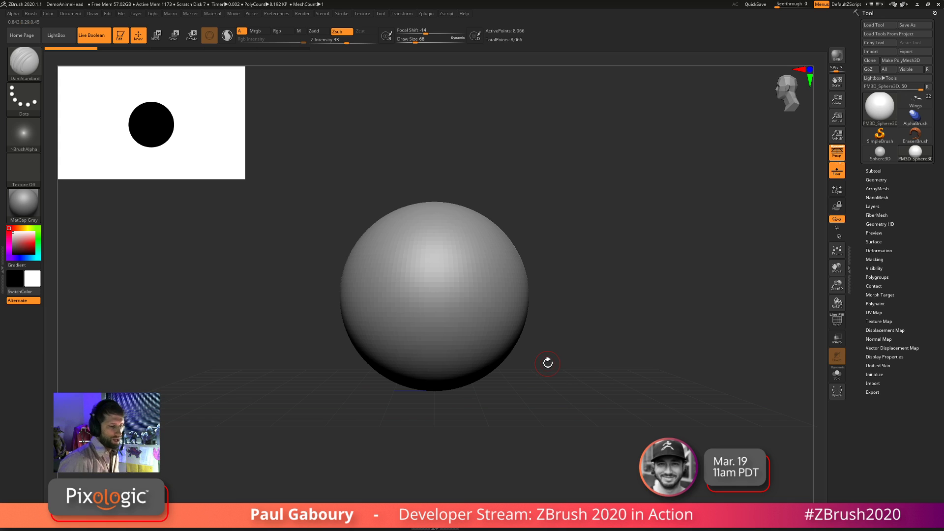
# Examine the DamStandard brush's Auto Masking settings, including Mask By Polygroups, and the Reset All Brushes option in the brush library
pyautogui.click(30, 14)
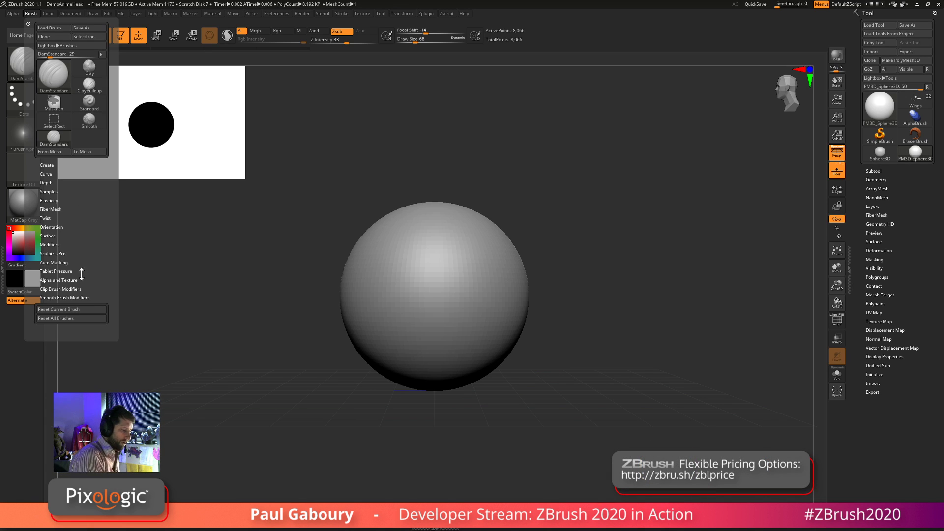
pyautogui.click(54, 262)
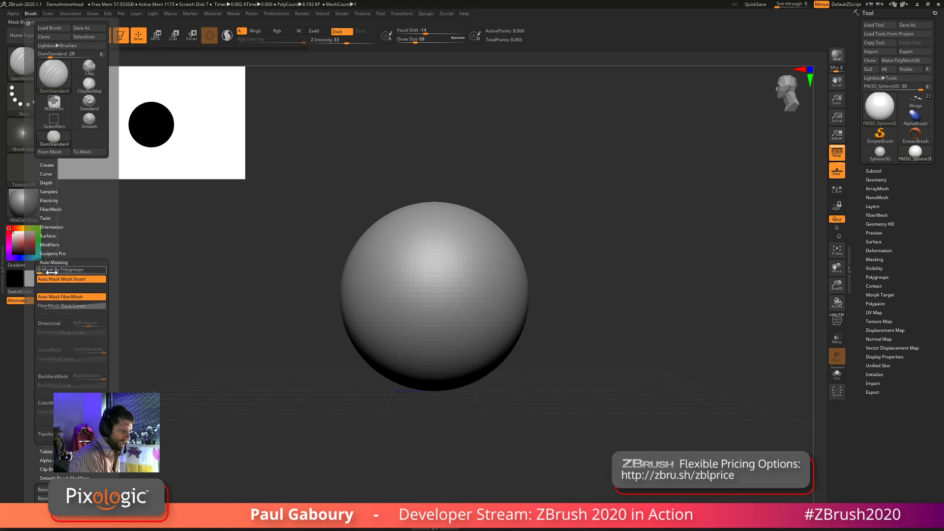
pyautogui.moveTo(52, 271)
pyautogui.mouseDown()
pyautogui.moveTo(98, 272)
pyautogui.moveTo(38, 274)
pyautogui.mouseUp()
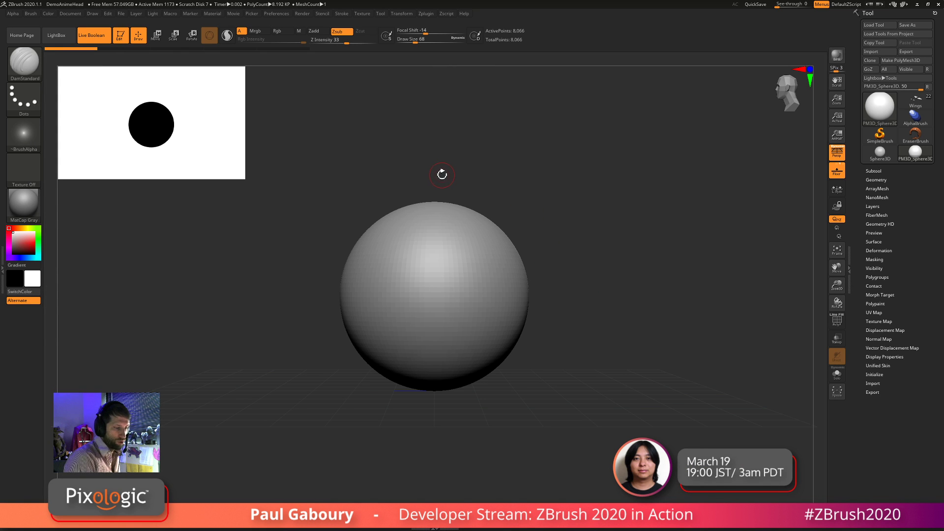
pyautogui.press('b')
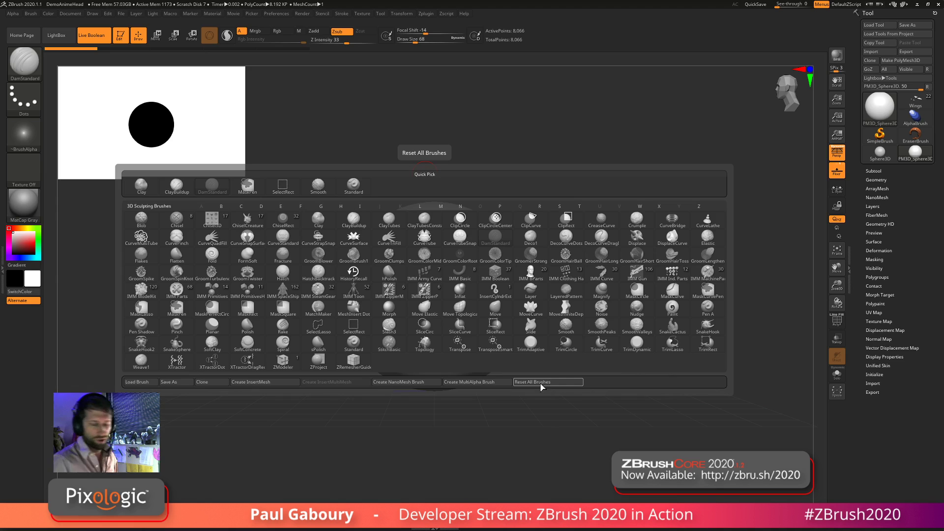
# Carve two pairs of crossing diagonal grooves into a lattice on the sphere's front with DamStandard at draw size 68
pyautogui.moveTo(382, 332); pyautogui.dragTo(468, 237)
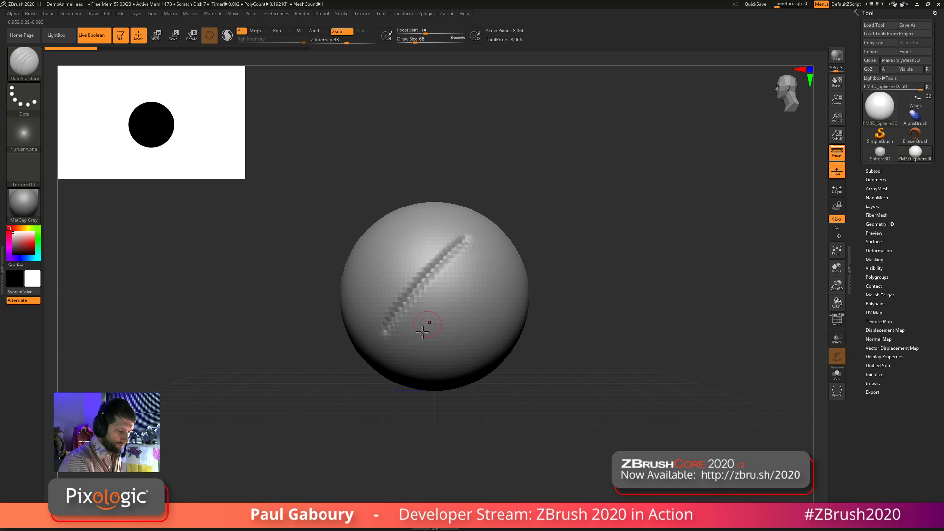
pyautogui.moveTo(410, 350); pyautogui.dragTo(494, 257)
pyautogui.moveTo(403, 242); pyautogui.dragTo(501, 331)
pyautogui.moveTo(367, 269); pyautogui.dragTo(462, 345)
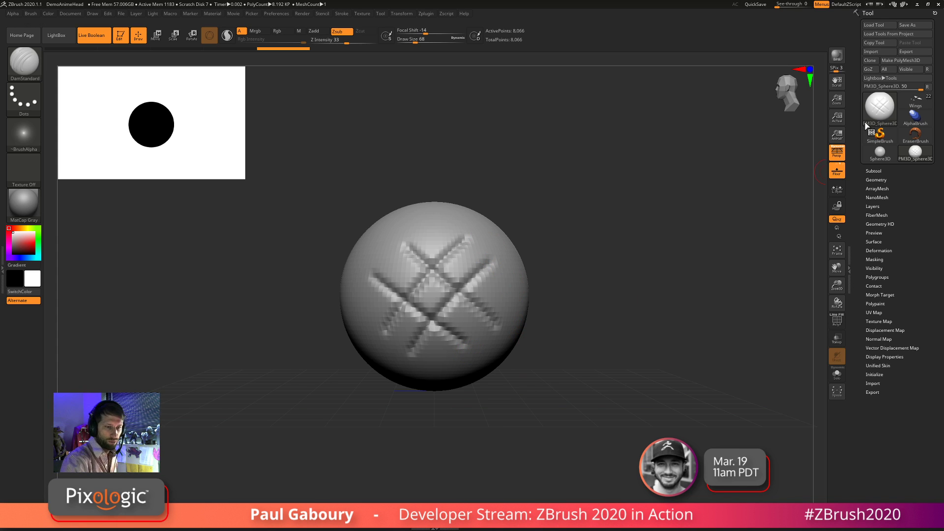
# Reinitialize the grooved sphere as a QCube with resolution 2 on each axis and show its polyframe
pyautogui.click(877, 374)
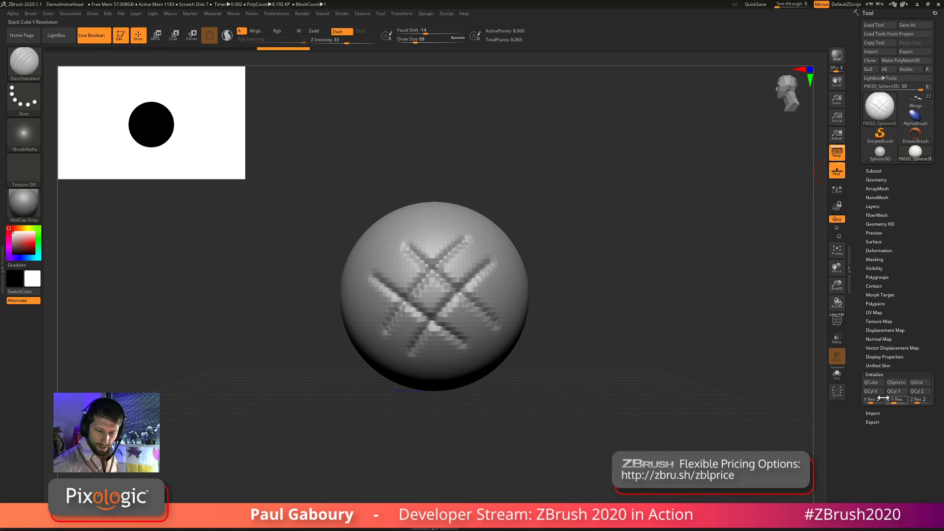
pyautogui.click(870, 382)
pyautogui.press('f')
pyautogui.moveTo(541, 368); pyautogui.dragTo(579, 353)
pyautogui.hotkey('shift', 'f')
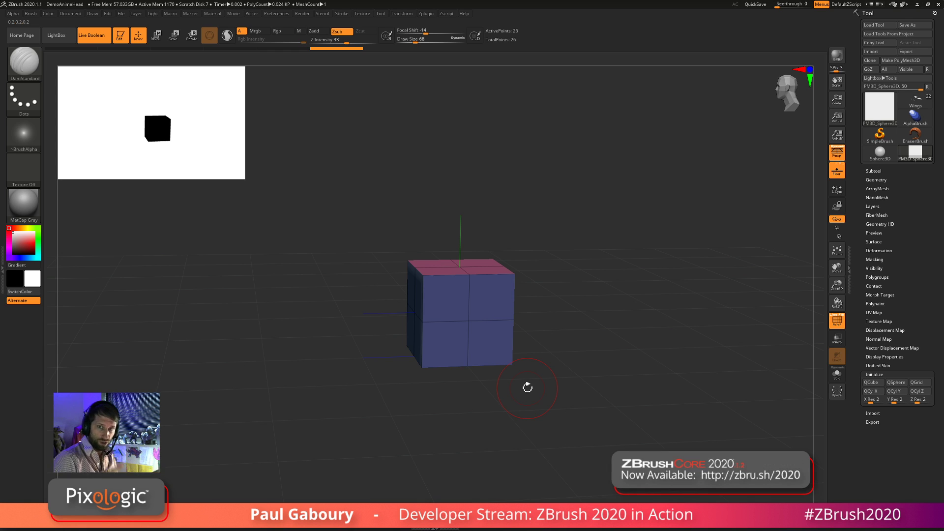
# Set the draw size to 22, try a DamStandard dab on the cube's upper front corner, and undo the dab
pyautogui.press('s')
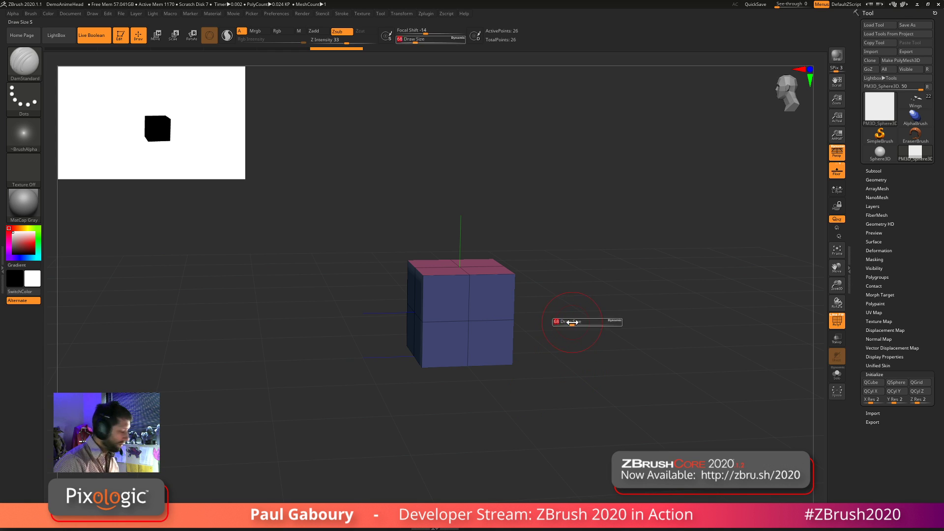
pyautogui.moveTo(568, 323); pyautogui.dragTo(553, 322)
pyautogui.keyDown('ctrl'); pyautogui.moveTo(546, 328); pyautogui.dragTo(490, 339, button='right'); pyautogui.keyUp('ctrl')
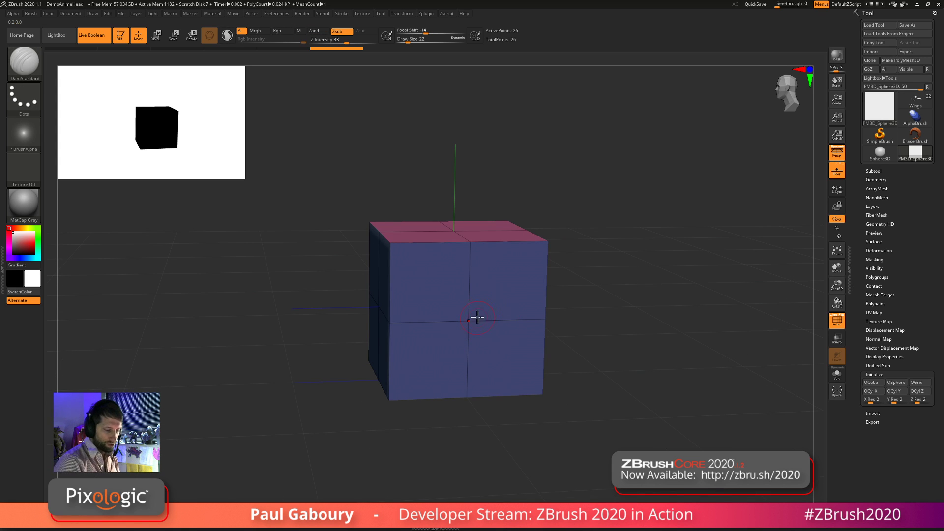
pyautogui.click(549, 242)
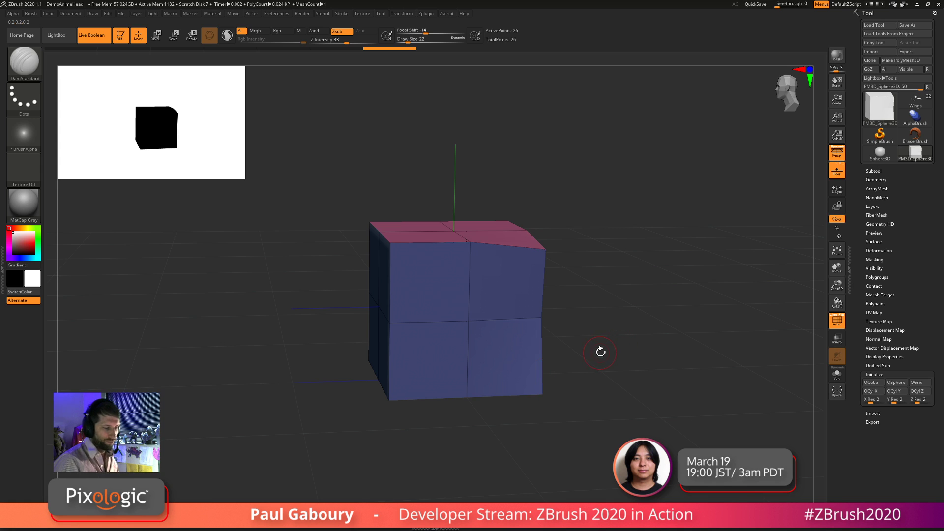
pyautogui.hotkey('ctrl', 'z')
# Switch to the Wings spaceship tool, hide its polyframe, and inspect the ship from below, behind and a three-quarter angle
pyautogui.moveTo(600, 352); pyautogui.dragTo(597, 350)
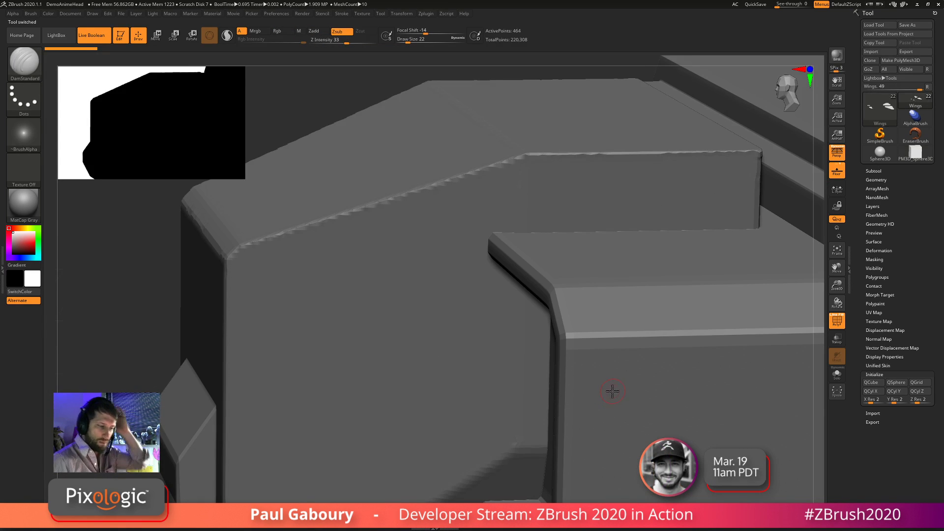
pyautogui.press('f')
pyautogui.moveTo(616, 383)
pyautogui.mouseDown()
pyautogui.moveTo(506, 379)
pyautogui.moveTo(579, 361)
pyautogui.moveTo(571, 386)
pyautogui.mouseUp()
pyautogui.hotkey('shift', 'f')
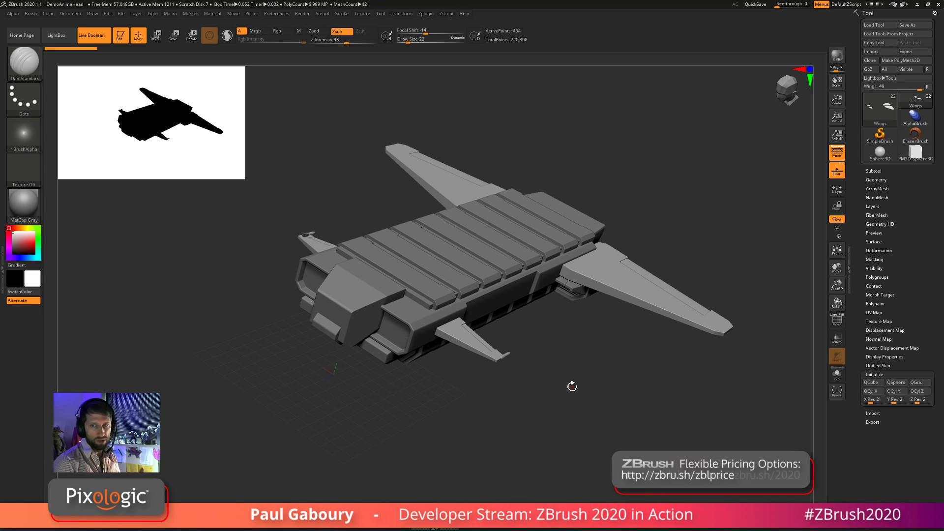
pyautogui.moveTo(536, 416); pyautogui.dragTo(400, 257)
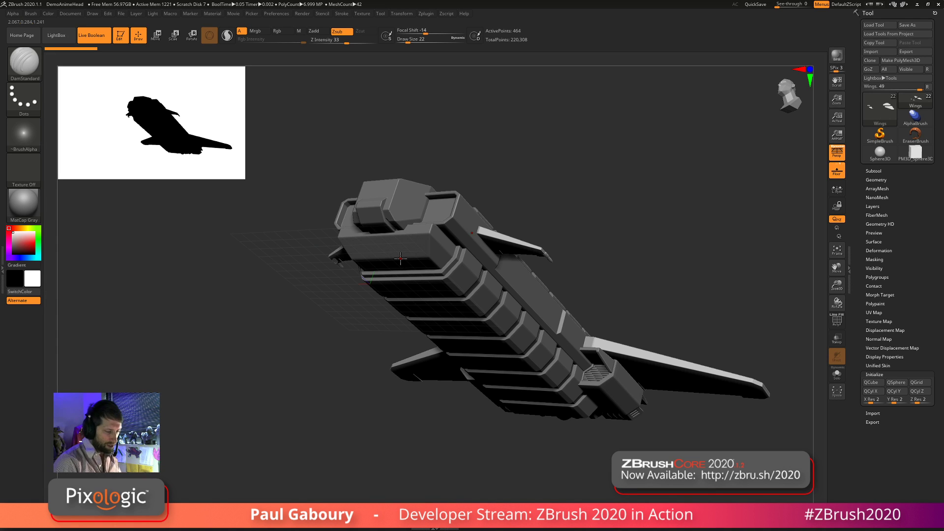
pyautogui.moveTo(401, 258); pyautogui.dragTo(447, 389)
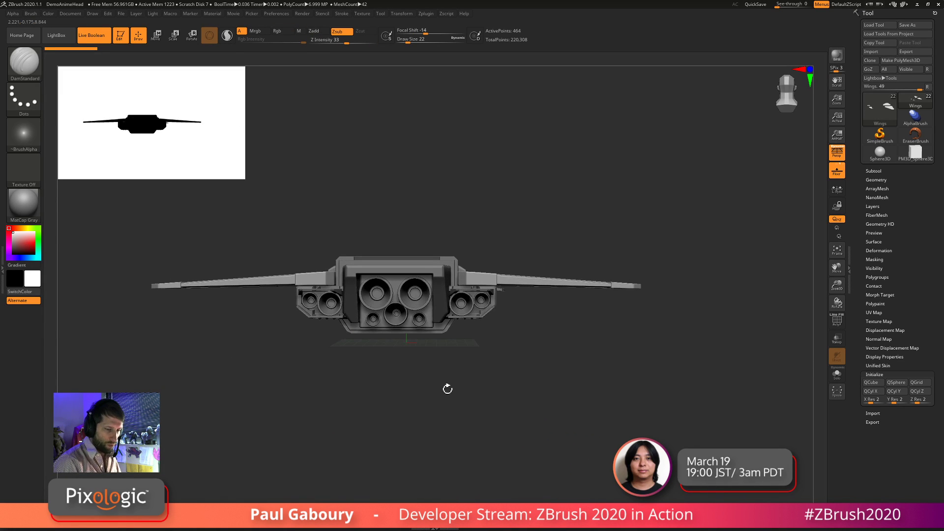
pyautogui.moveTo(548, 371); pyautogui.dragTo(624, 357)
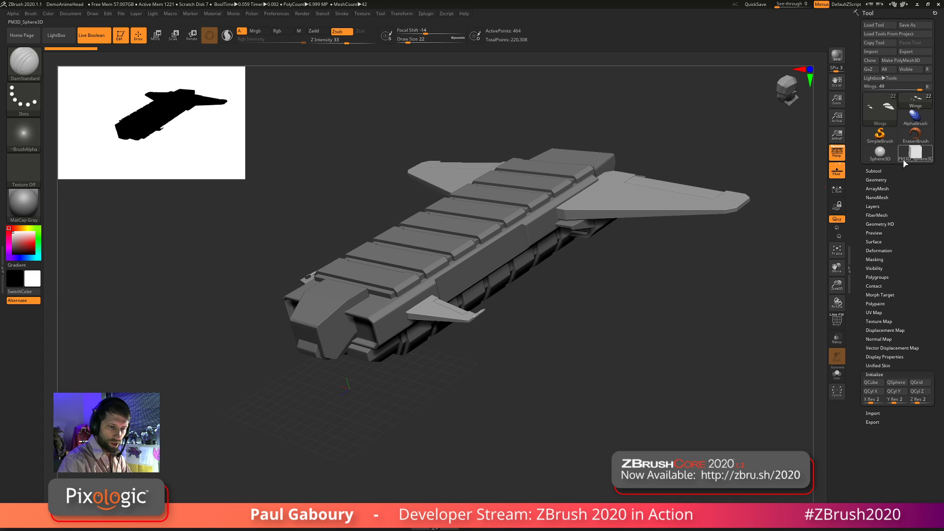
# Switch back to the PM3D_Sphere3D cube and turn off the floor grid and perspective distortion
pyautogui.click(915, 154)
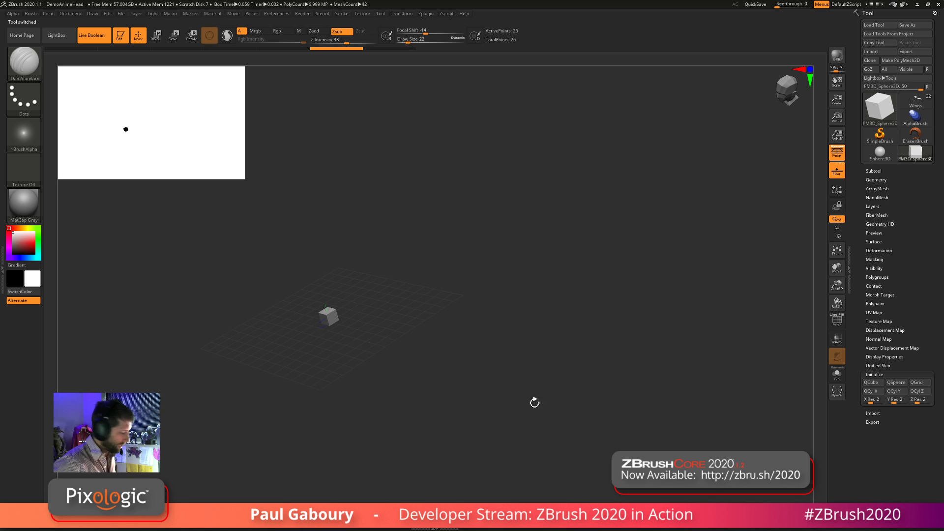
pyautogui.press('f')
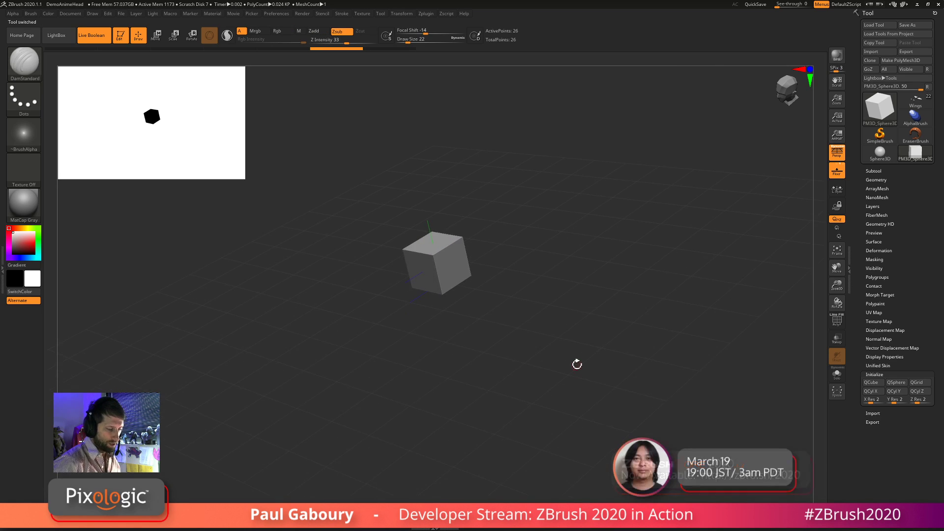
pyautogui.click(835, 176)
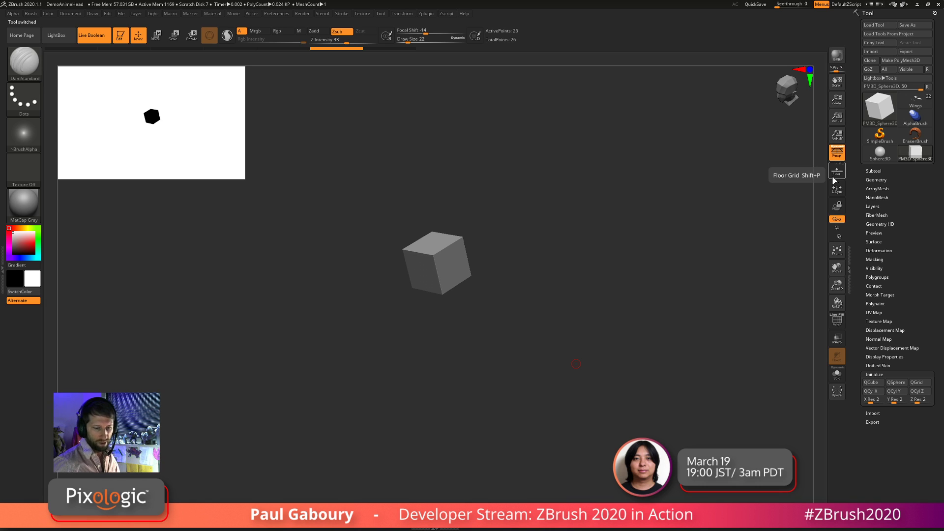
pyautogui.click(838, 157)
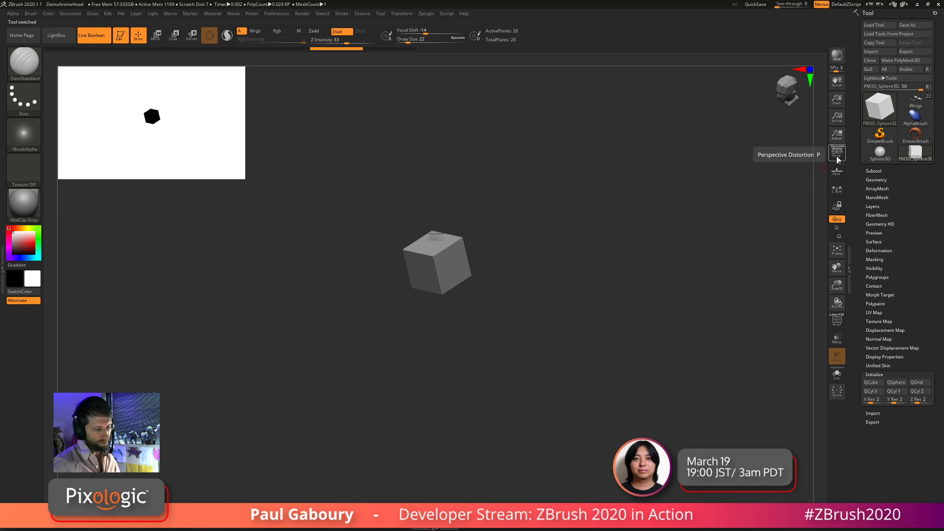
pyautogui.moveTo(566, 344); pyautogui.dragTo(607, 384)
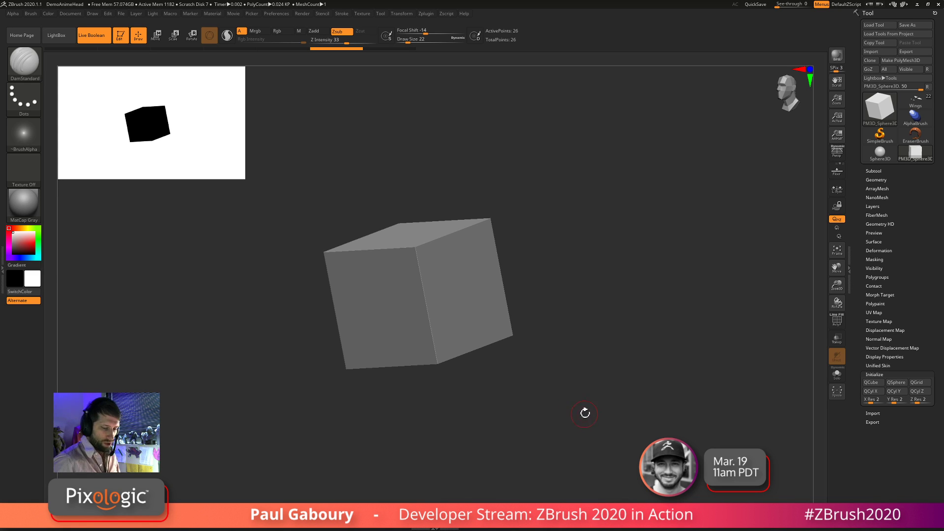
# Show the cube's polyframe and apply the Unify deformation to the cube
pyautogui.hotkey('shift', 'f')
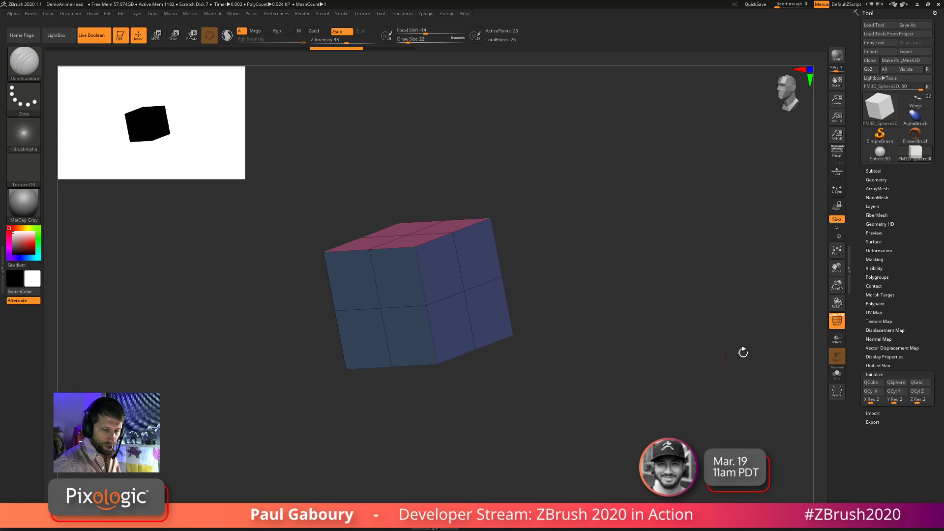
pyautogui.click(884, 250)
pyautogui.click(882, 259)
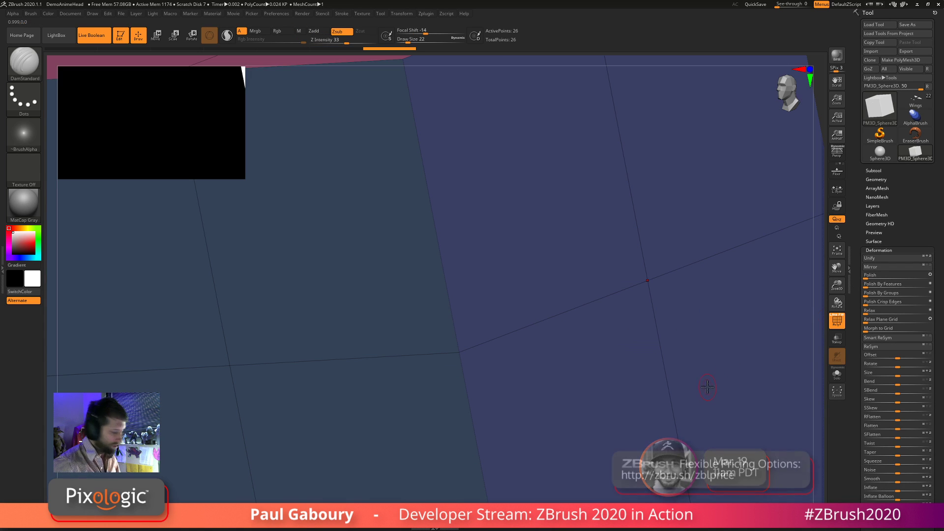
pyautogui.press('f')
# Combine all of the cube's faces into a single polygroup
pyautogui.press('ctrl')
pyautogui.keyDown('alt'); pyautogui.moveTo(663, 374); pyautogui.dragTo(580, 296); pyautogui.keyUp('alt')
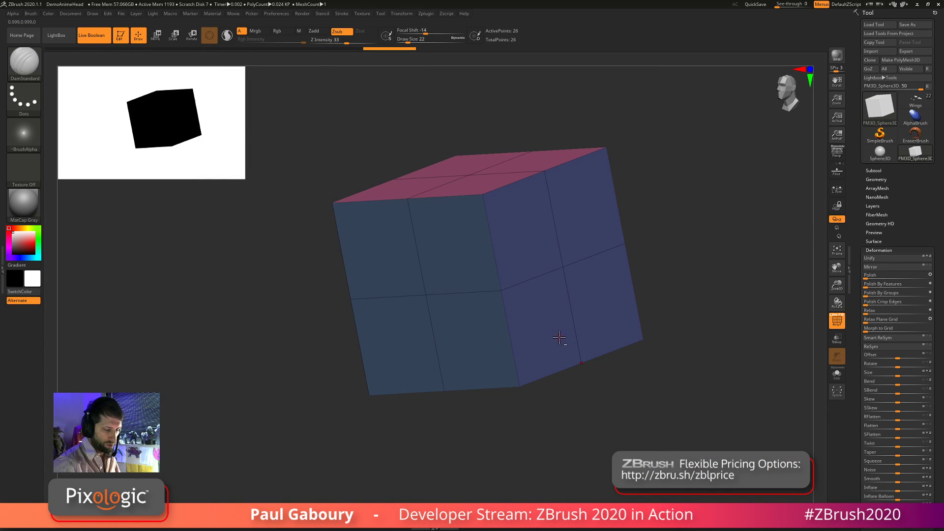
pyautogui.keyDown('ctrl'); pyautogui.click(667, 422); pyautogui.keyUp('ctrl')
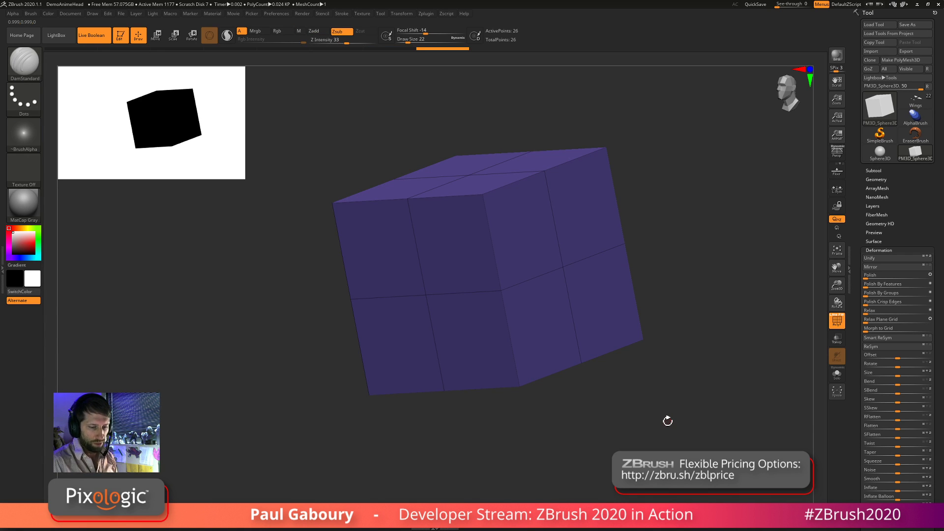
# Convert the cube to a DynaMesh at resolution 128
pyautogui.click(878, 250)
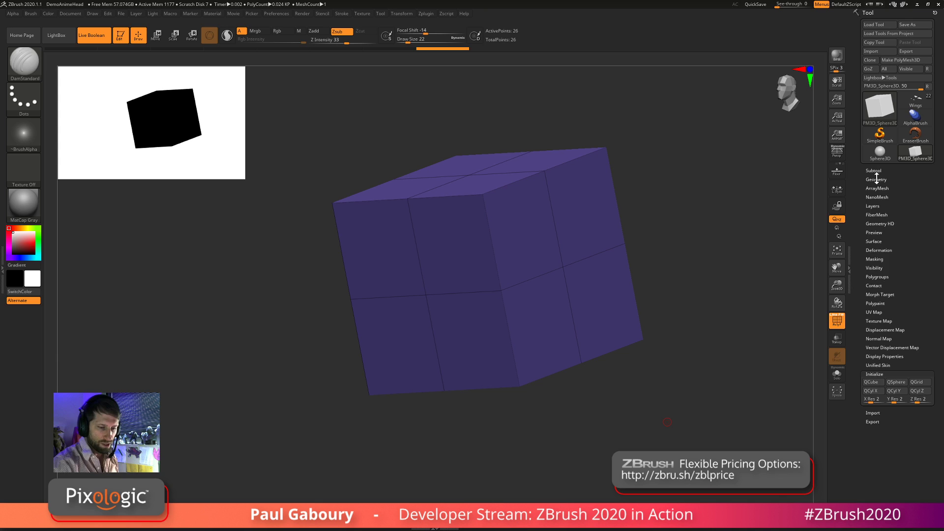
pyautogui.click(876, 180)
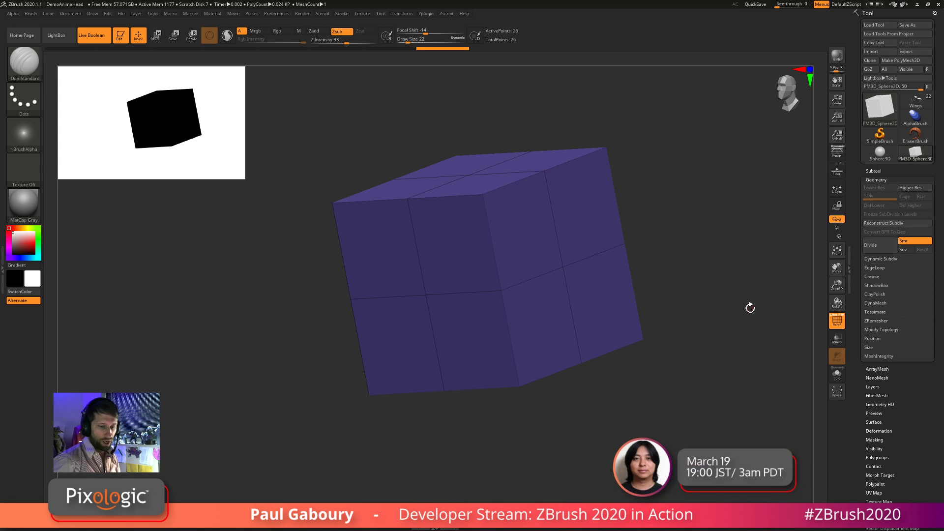
pyautogui.click(875, 303)
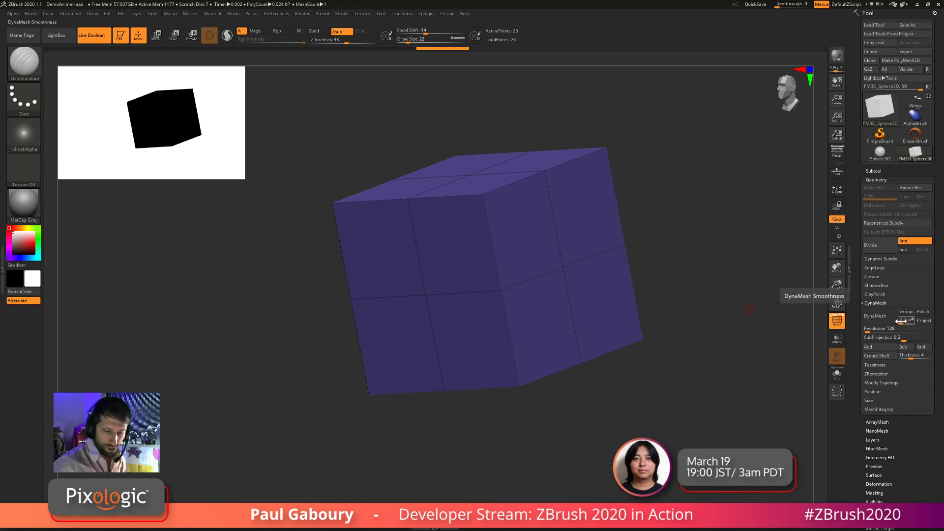
pyautogui.moveTo(900, 322); pyautogui.dragTo(899, 324)
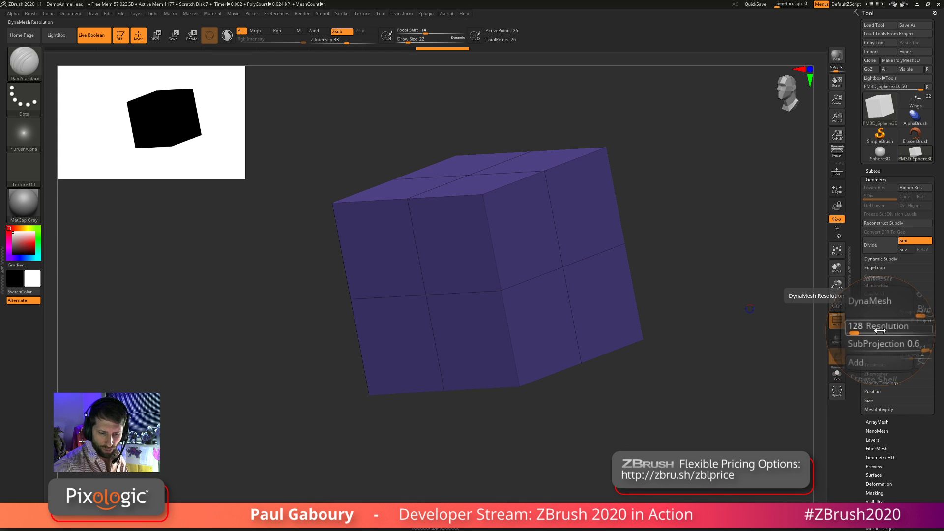
pyautogui.click(879, 316)
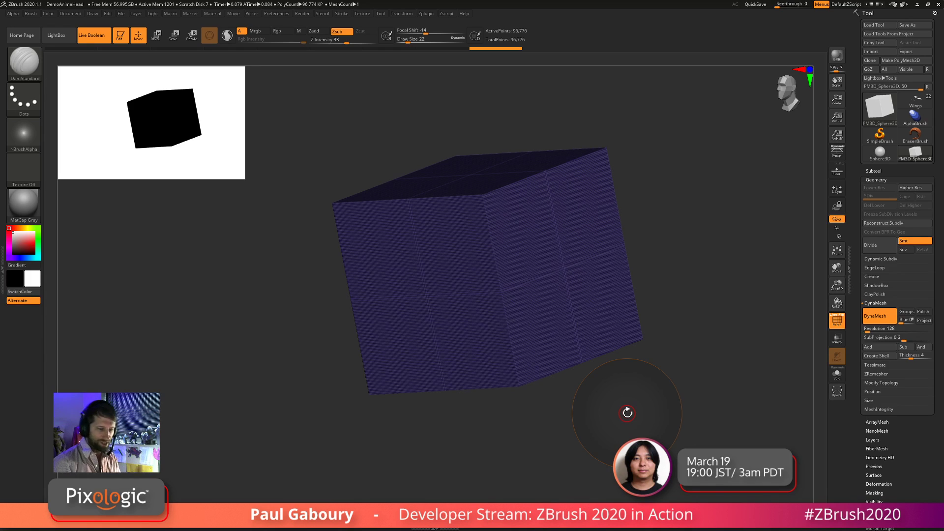
pyautogui.moveTo(625, 414); pyautogui.dragTo(612, 398)
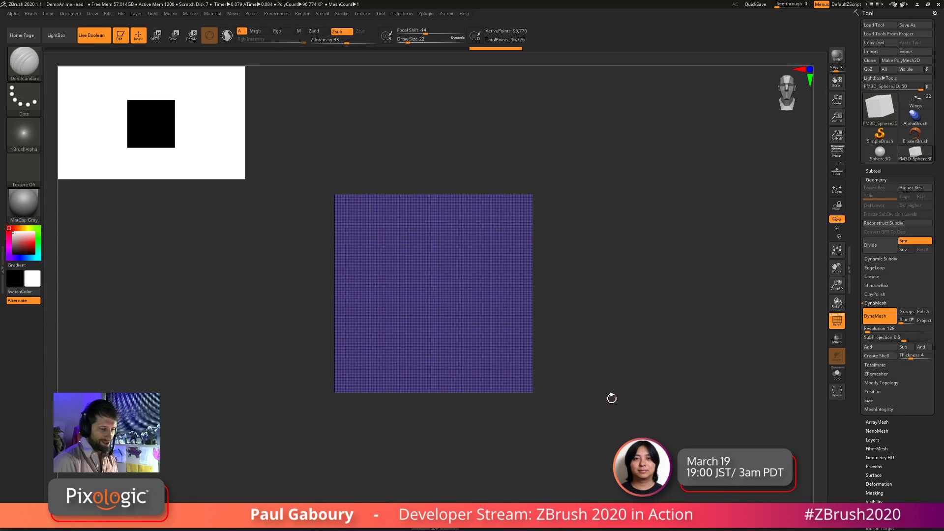
pyautogui.moveTo(611, 331); pyautogui.dragTo(579, 333)
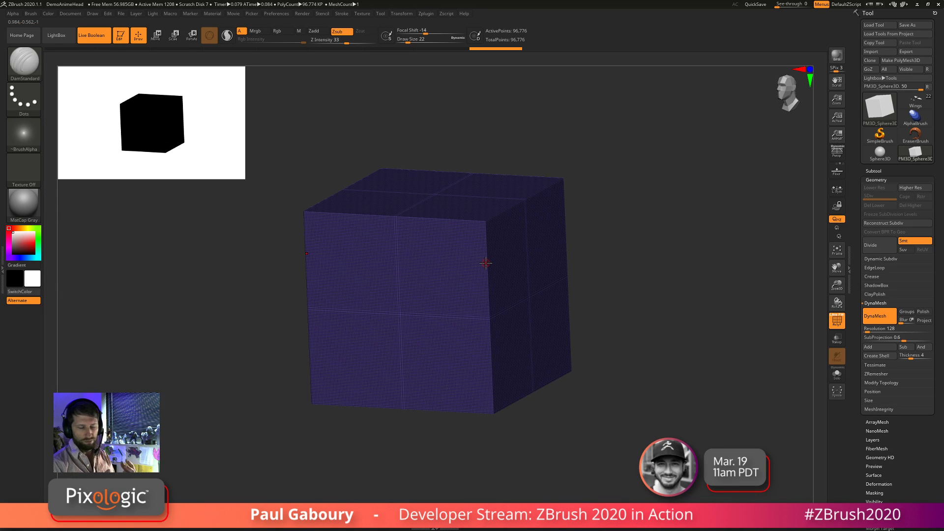
pyautogui.keyDown('shift'); pyautogui.moveTo(636, 347); pyautogui.dragTo(652, 322); pyautogui.keyUp('shift')
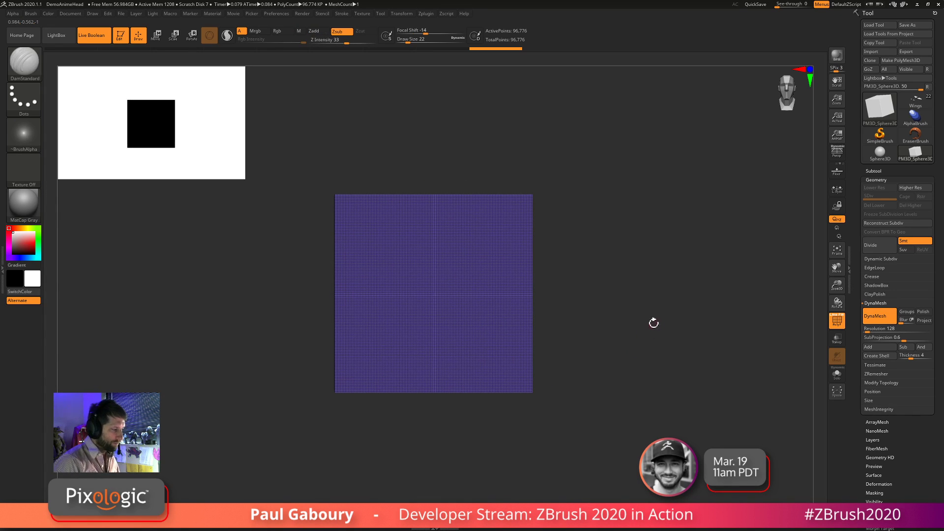
# Turn off Live Boolean and choose the ClipCurve brush
pyautogui.click(93, 40)
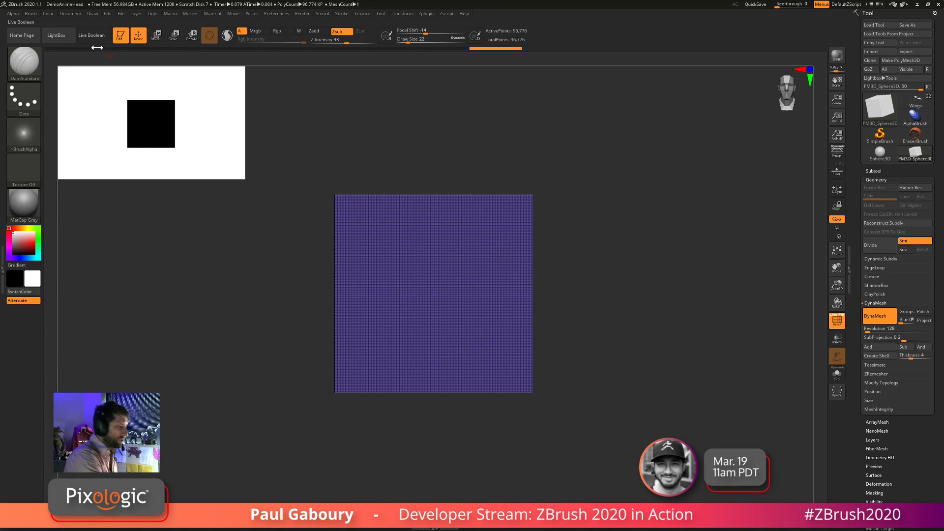
pyautogui.keyDown('ctrl'); pyautogui.keyDown('shift'); pyautogui.click(31, 65); pyautogui.keyUp('shift'); pyautogui.keyUp('ctrl')
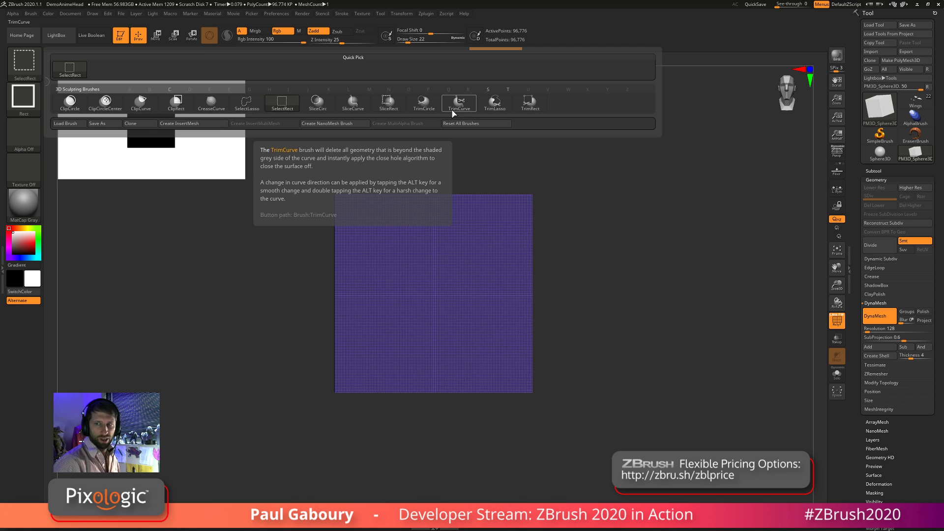
pyautogui.click(141, 105)
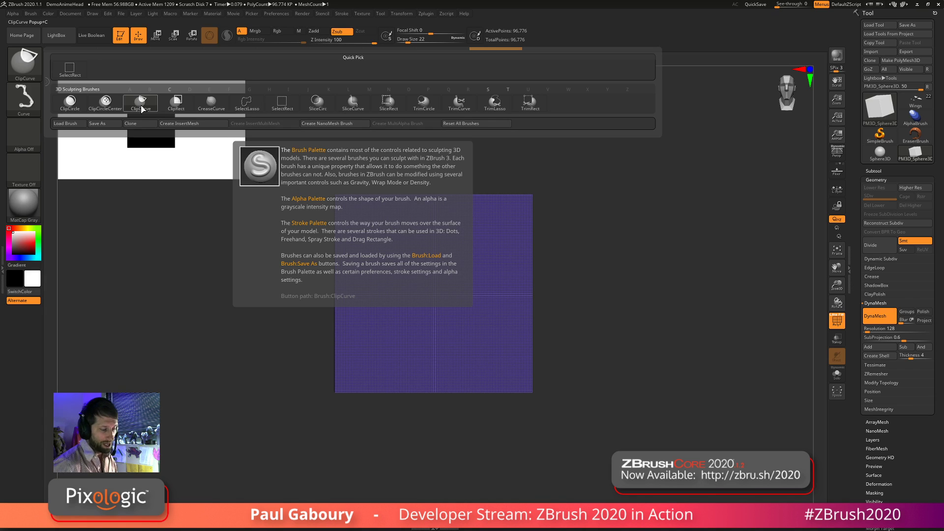
# Clip both upper side edges of the DynaMesh cube diagonally from the front view
pyautogui.moveTo(470, 158); pyautogui.dragTo(598, 373)
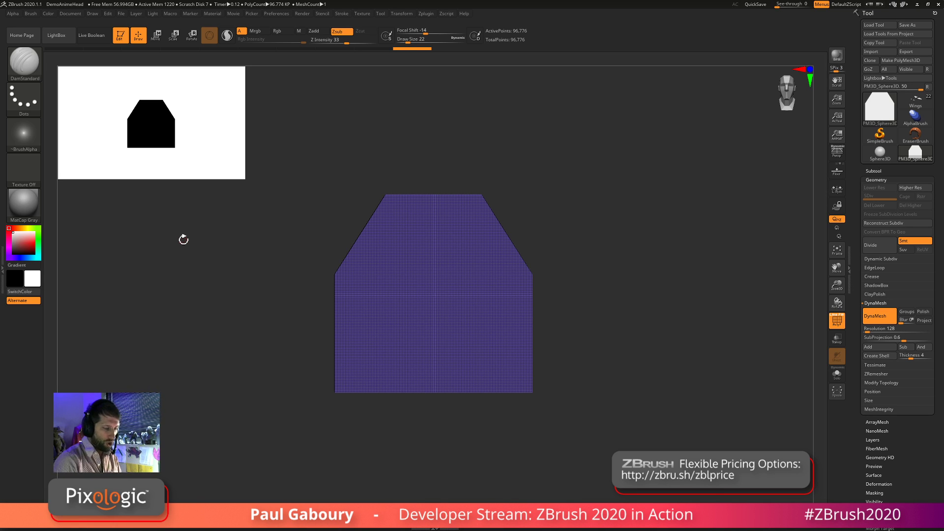
pyautogui.moveTo(615, 323); pyautogui.dragTo(621, 346)
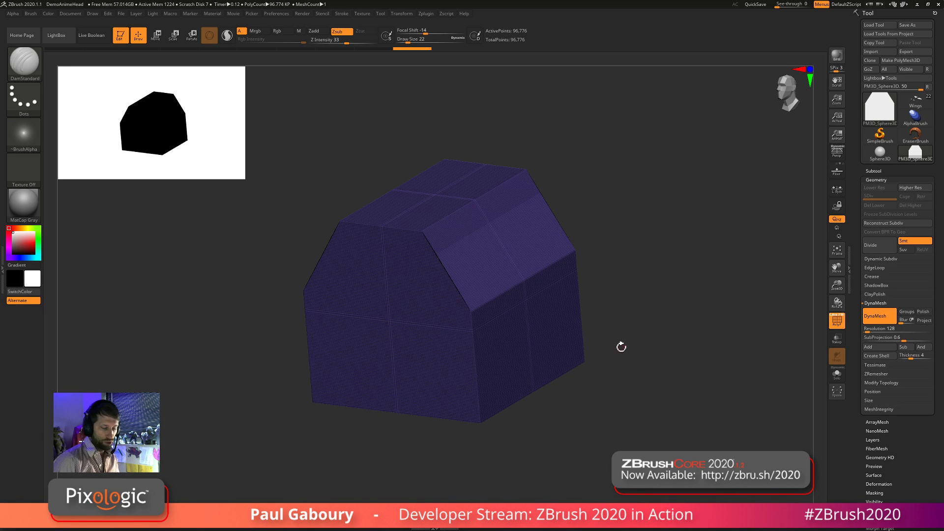
pyautogui.keyDown('shift'); pyautogui.moveTo(598, 440); pyautogui.dragTo(596, 419); pyautogui.keyUp('shift')
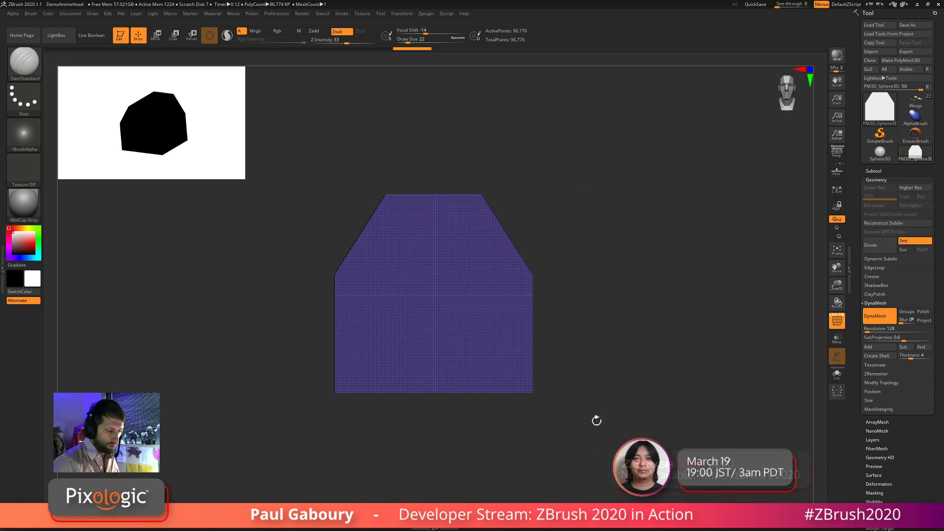
# Clip the cube's upper front edge diagonally from the side view and inspect the sloped faces from several angles
pyautogui.moveTo(646, 343)
pyautogui.keyDown('ctrl'); pyautogui.mouseDown()
pyautogui.moveTo(669, 393)
pyautogui.moveTo(627, 408)
pyautogui.mouseUp(); pyautogui.keyUp('ctrl')
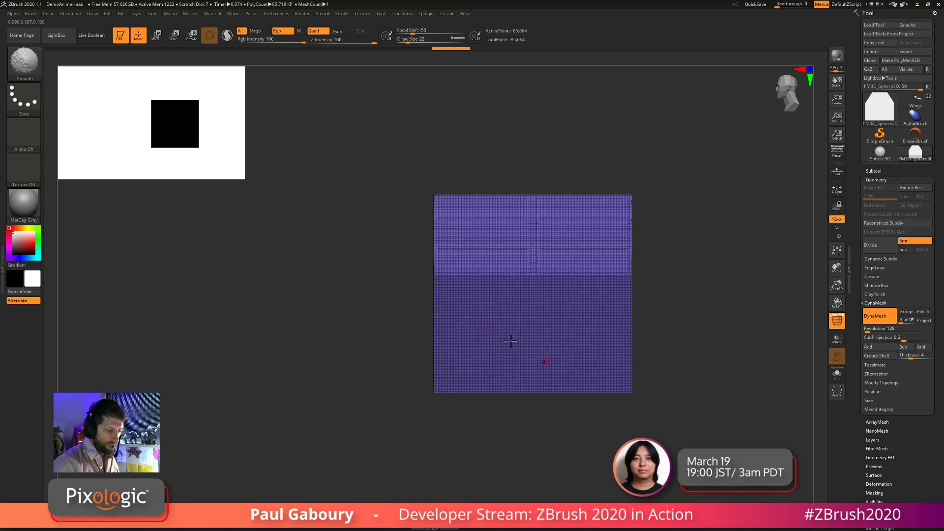
pyautogui.keyDown('ctrl'); pyautogui.keyDown('shift'); pyautogui.moveTo(383, 355); pyautogui.dragTo(539, 154); pyautogui.keyUp('shift'); pyautogui.keyUp('ctrl')
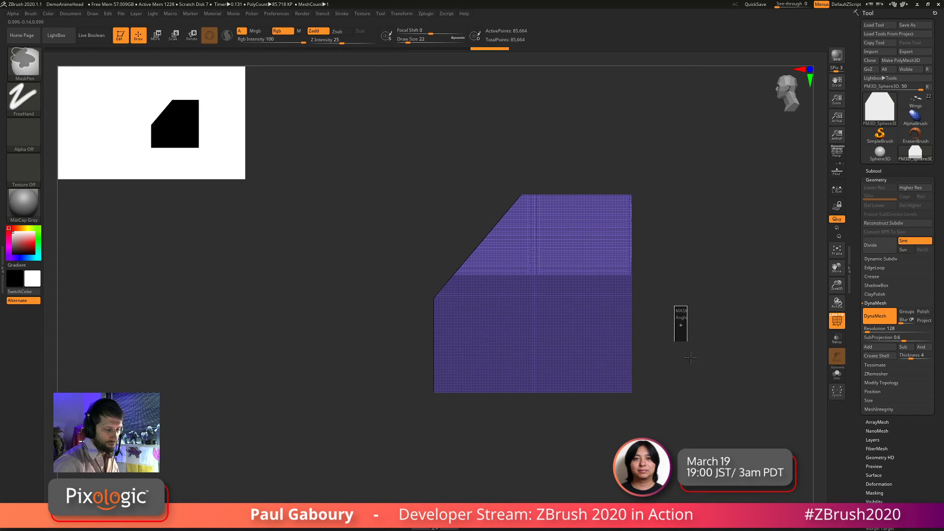
pyautogui.moveTo(680, 319); pyautogui.dragTo(503, 303)
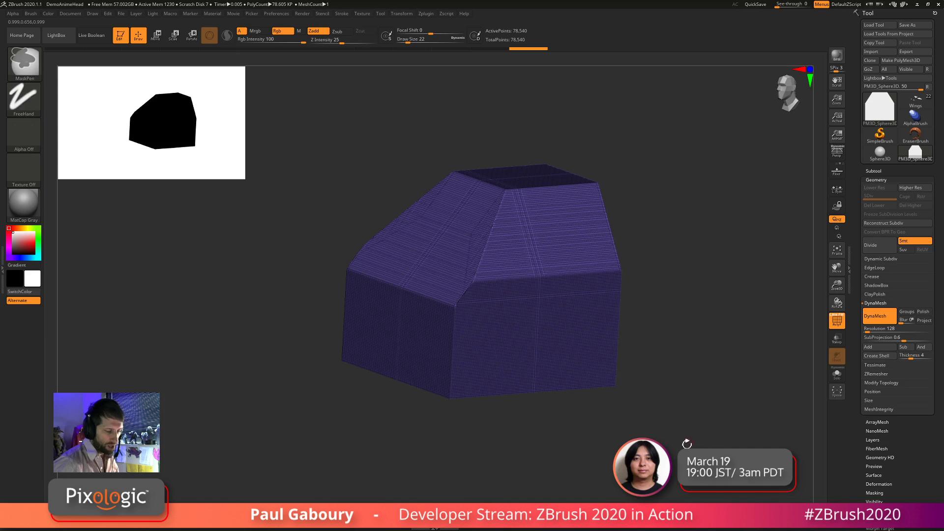
pyautogui.moveTo(339, 315); pyautogui.dragTo(327, 317)
pyautogui.moveTo(654, 409)
pyautogui.keyDown('shift'); pyautogui.mouseDown()
pyautogui.moveTo(661, 411)
pyautogui.moveTo(647, 407)
pyautogui.mouseUp(); pyautogui.keyUp('shift')
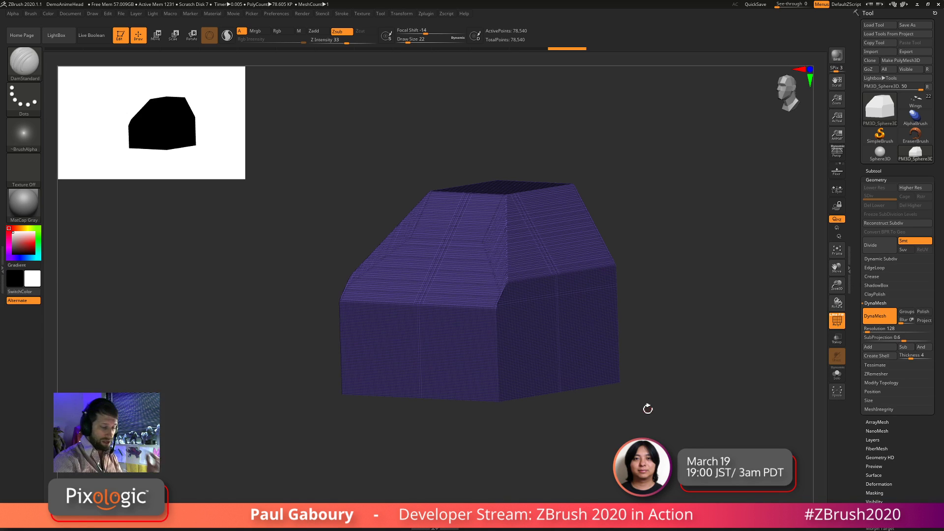
# Undo all the clip cuts back to the plain DynaMesh cube
pyautogui.hotkey('ctrl', 'z')
pyautogui.hotkey('ctrl', 'z')
pyautogui.hotkey('ctrl', 'z')
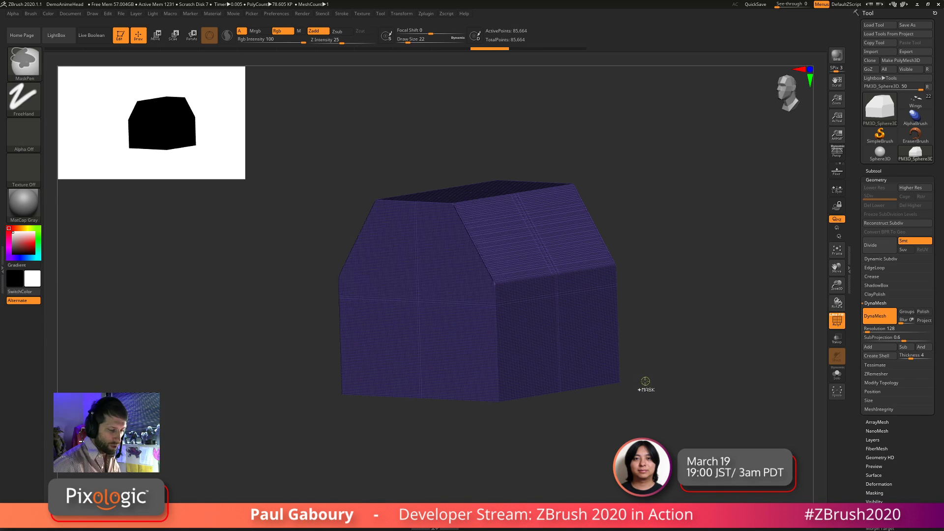
pyautogui.hotkey('ctrl', 'z')
pyautogui.hotkey('ctrl', 'z')
pyautogui.hotkey('ctrl', 'z')
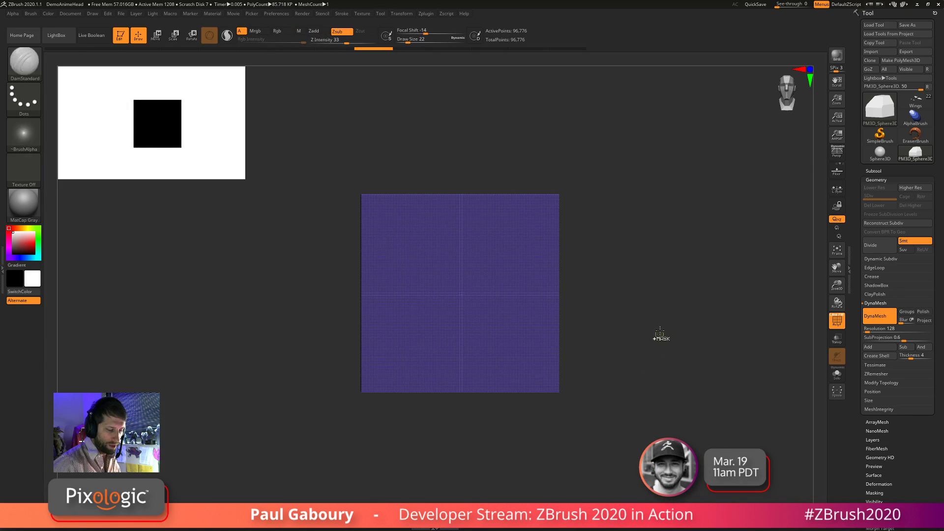
# Turn on the PolyGroup option for the ClipCurve brush and show where it sits among the Clip Brush Modifiers
pyautogui.press('space')
pyautogui.click(675, 300)
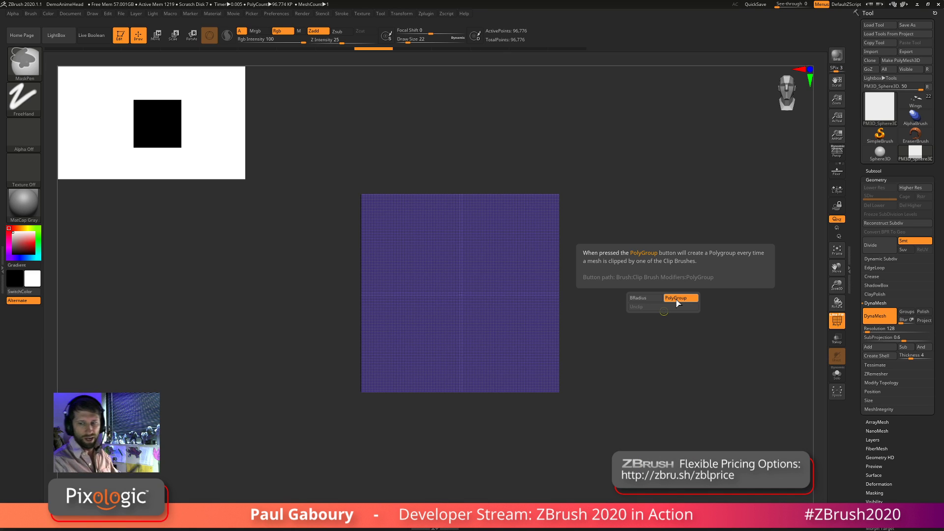
pyautogui.click(31, 14)
pyautogui.click(61, 263)
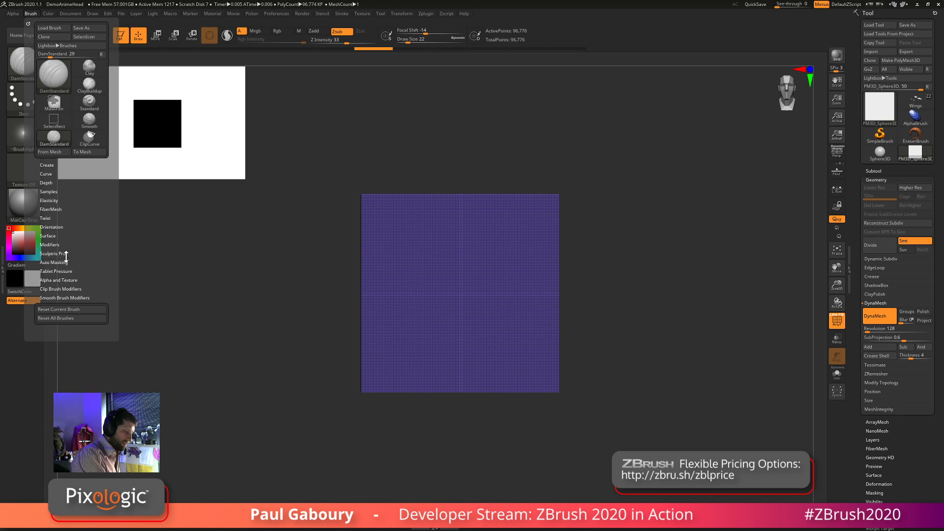
pyautogui.click(78, 289)
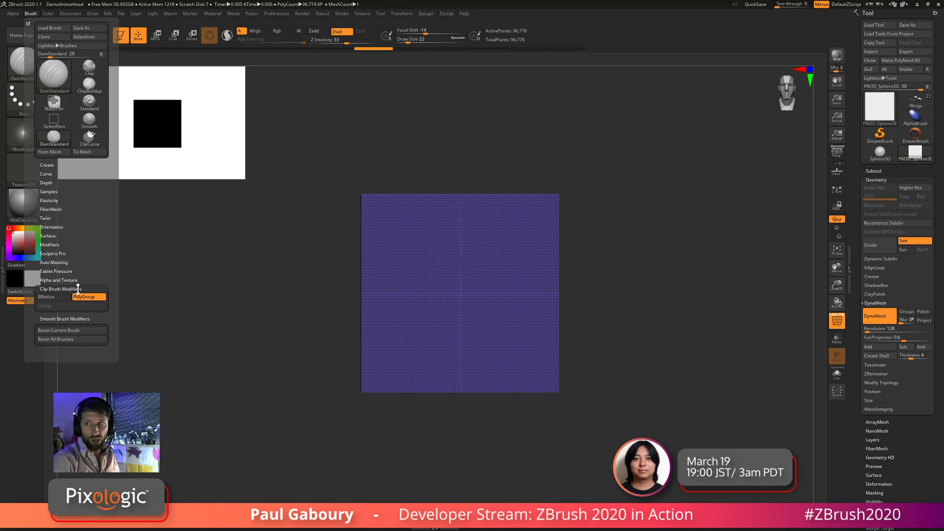
# Clip the cube's upper side edges diagonally from the front view, giving the cut faces their own polygroup
pyautogui.moveTo(668, 352)
pyautogui.mouseDown()
pyautogui.moveTo(638, 368)
pyautogui.moveTo(646, 354)
pyautogui.moveTo(627, 358)
pyautogui.mouseUp()
pyautogui.moveTo(460, 169)
pyautogui.keyDown('ctrl'); pyautogui.keyDown('shift'); pyautogui.mouseDown()
pyautogui.moveTo(616, 385)
pyautogui.moveTo(607, 394)
pyautogui.mouseUp(); pyautogui.keyUp('shift'); pyautogui.keyUp('ctrl')
pyautogui.moveTo(606, 394); pyautogui.dragTo(666, 339)
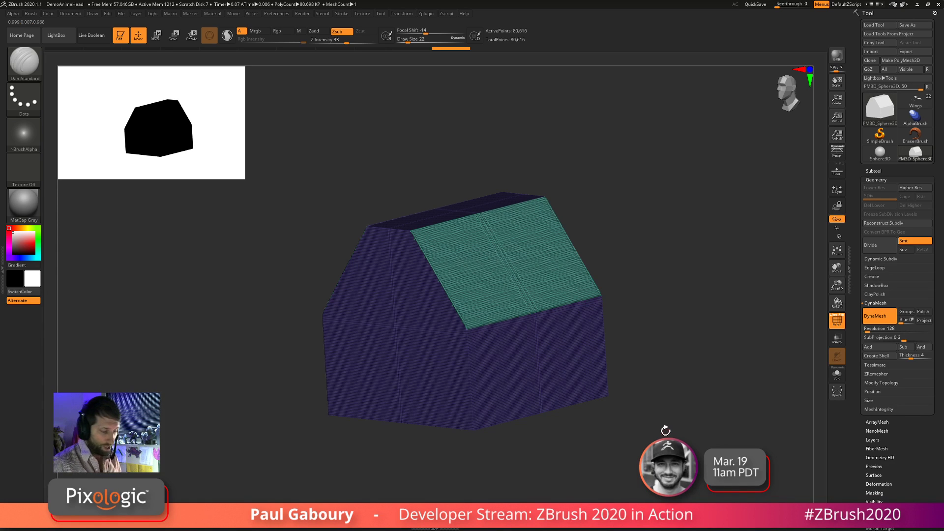
# Clip the block's upper front edge diagonally from the side view to form a sloped nose with its own polygroup
pyautogui.moveTo(649, 398)
pyautogui.mouseDown()
pyautogui.moveTo(541, 389)
pyautogui.moveTo(432, 363)
pyautogui.mouseUp()
pyautogui.hotkey('ctrl', 'shift')
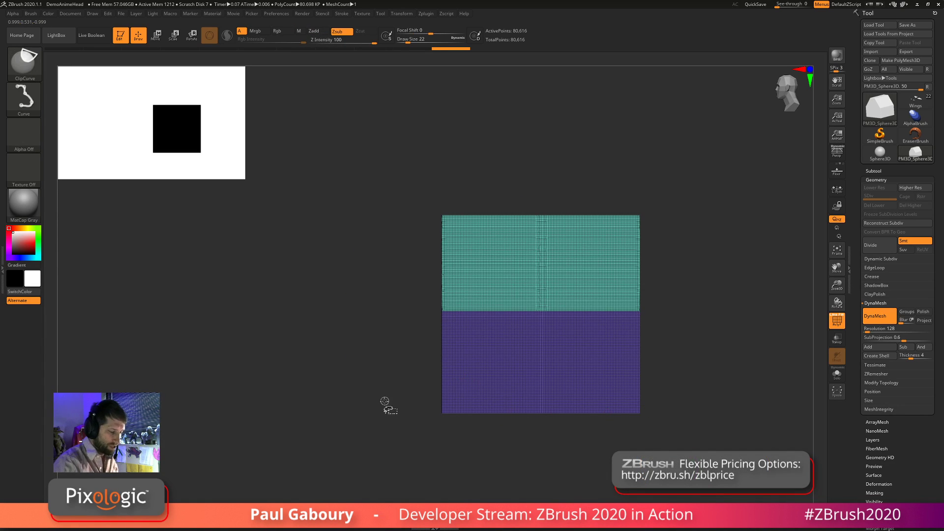
pyautogui.keyDown('ctrl'); pyautogui.keyDown('shift'); pyautogui.moveTo(384, 400); pyautogui.dragTo(570, 170); pyautogui.keyUp('shift'); pyautogui.keyUp('ctrl')
pyautogui.moveTo(702, 344); pyautogui.dragTo(698, 422)
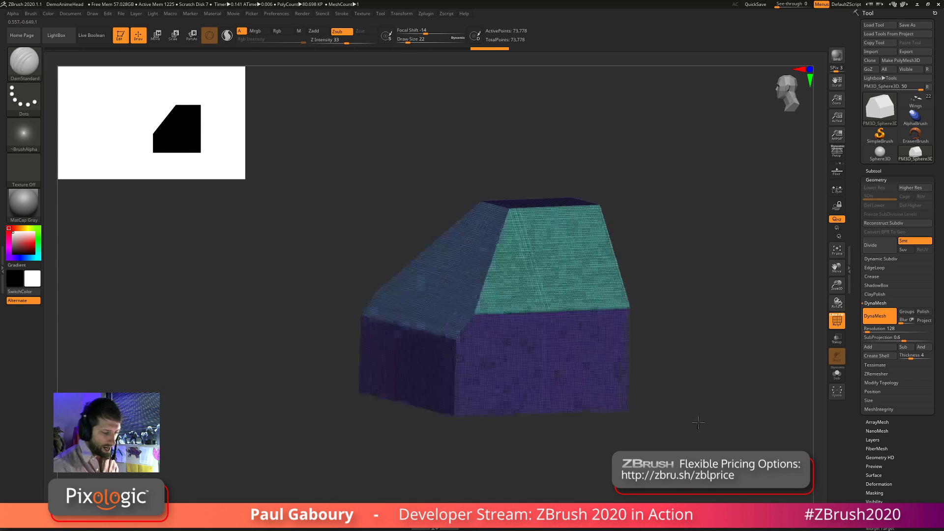
# Clip the block's lower front edge diagonally from the side view, leaving a narrow vertical band at the nose
pyautogui.moveTo(532, 461)
pyautogui.mouseDown()
pyautogui.moveTo(526, 447)
pyautogui.moveTo(532, 452)
pyautogui.mouseUp()
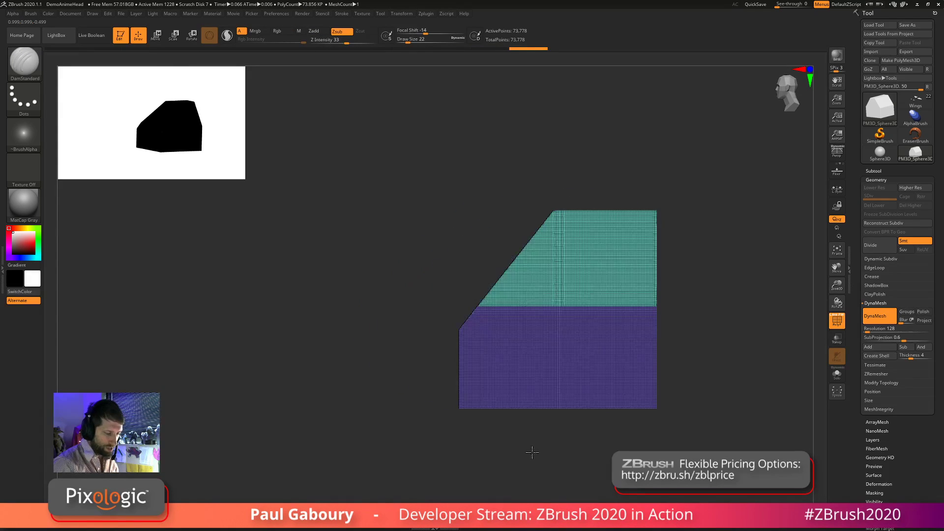
pyautogui.keyDown('ctrl'); pyautogui.keyDown('shift'); pyautogui.moveTo(566, 484); pyautogui.dragTo(390, 290); pyautogui.keyUp('shift'); pyautogui.keyUp('ctrl')
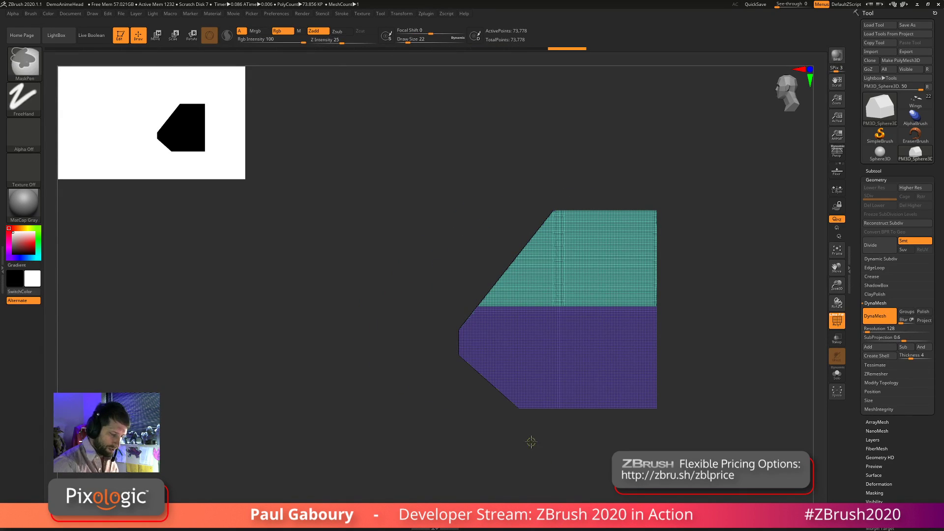
pyautogui.moveTo(579, 452); pyautogui.dragTo(656, 442)
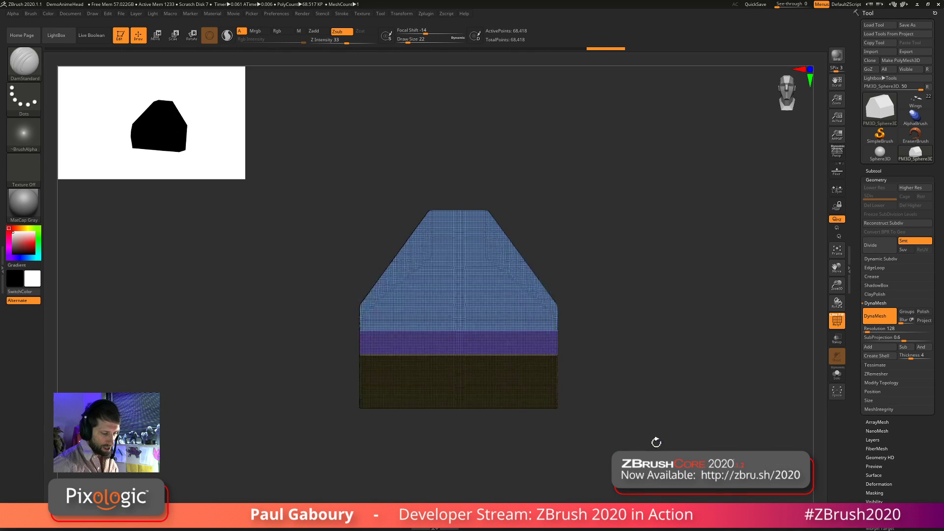
# Clip the block's lower sides so they taper inward toward the bottom, and hide the polyframe to check the shape
pyautogui.moveTo(636, 406); pyautogui.dragTo(629, 394)
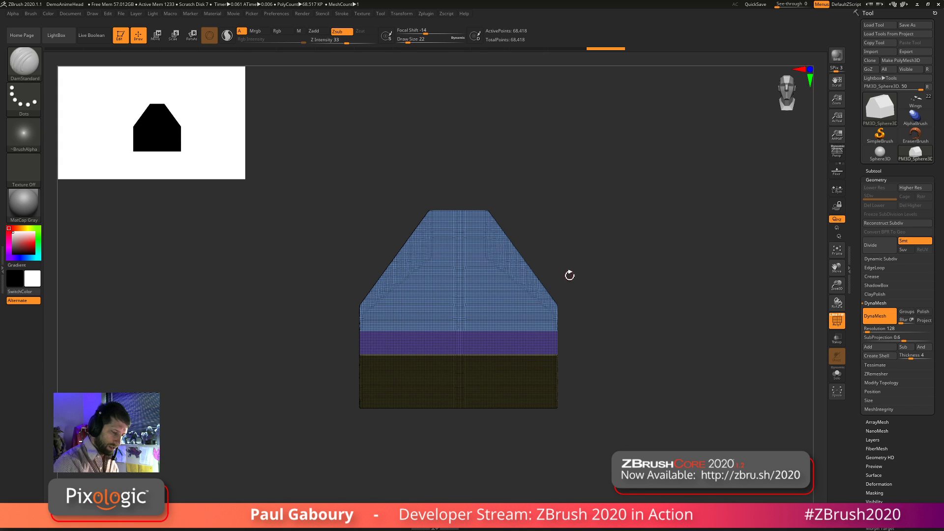
pyautogui.keyDown('ctrl'); pyautogui.keyDown('shift'); pyautogui.moveTo(574, 256); pyautogui.dragTo(523, 436); pyautogui.keyUp('shift'); pyautogui.keyUp('ctrl')
pyautogui.moveTo(519, 435)
pyautogui.keyDown('ctrl'); pyautogui.keyDown('shift'); pyautogui.mouseDown()
pyautogui.moveTo(645, 431)
pyautogui.moveTo(654, 411)
pyautogui.mouseUp(); pyautogui.keyUp('shift'); pyautogui.keyUp('ctrl')
pyautogui.hotkey('shift', 'f')
pyautogui.moveTo(645, 368)
pyautogui.mouseDown()
pyautogui.moveTo(661, 401)
pyautogui.moveTo(700, 407)
pyautogui.mouseUp()
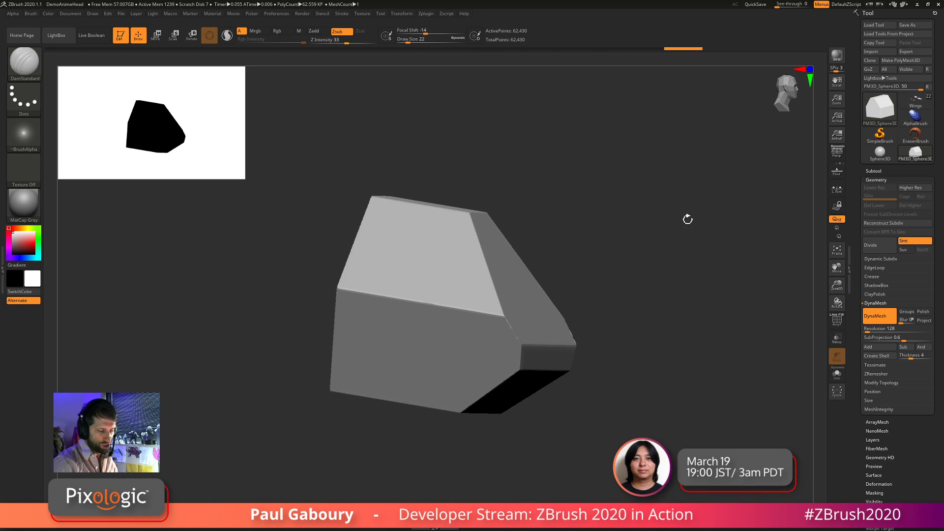
# Show the polyframe again and clip thin slices off the block's top and rear faces from the side view
pyautogui.moveTo(604, 335)
pyautogui.mouseDown()
pyautogui.moveTo(642, 390)
pyautogui.moveTo(677, 362)
pyautogui.moveTo(591, 426)
pyautogui.moveTo(614, 442)
pyautogui.moveTo(629, 354)
pyautogui.moveTo(638, 459)
pyautogui.moveTo(642, 437)
pyautogui.moveTo(655, 429)
pyautogui.mouseUp()
pyautogui.hotkey('shift', 'f')
pyautogui.keyDown('shift'); pyautogui.moveTo(595, 433); pyautogui.dragTo(577, 388); pyautogui.keyUp('shift')
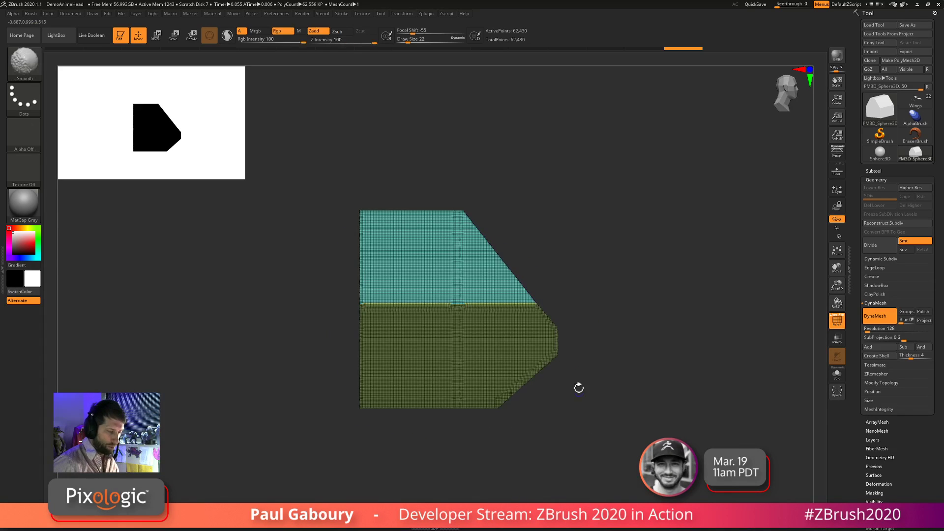
pyautogui.keyDown('alt'); pyautogui.moveTo(489, 273); pyautogui.dragTo(530, 312, button='right'); pyautogui.keyUp('alt')
pyautogui.keyDown('ctrl'); pyautogui.keyDown('shift'); pyautogui.moveTo(345, 253); pyautogui.dragTo(598, 251); pyautogui.keyUp('shift'); pyautogui.keyUp('ctrl')
pyautogui.keyDown('ctrl'); pyautogui.keyDown('shift'); pyautogui.moveTo(406, 494); pyautogui.dragTo(394, 176); pyautogui.keyUp('shift'); pyautogui.keyUp('ctrl')
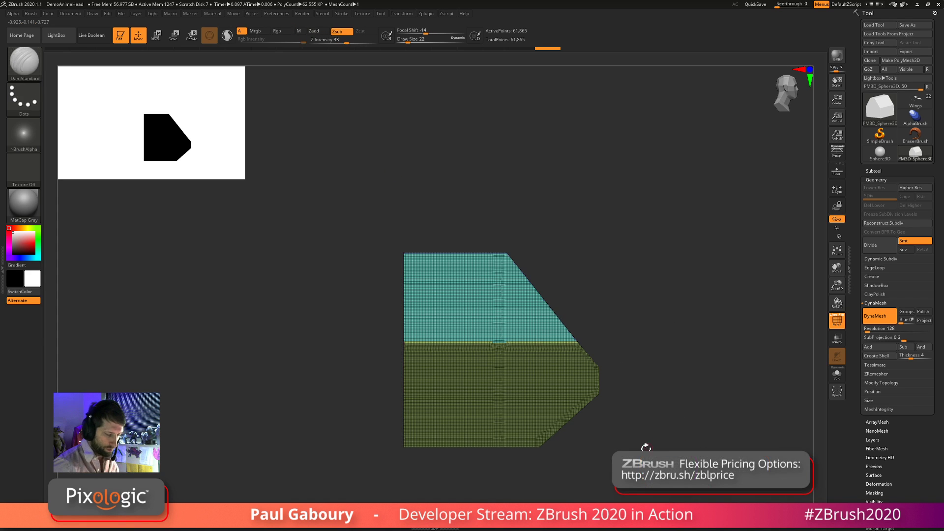
pyautogui.moveTo(643, 446); pyautogui.dragTo(612, 378)
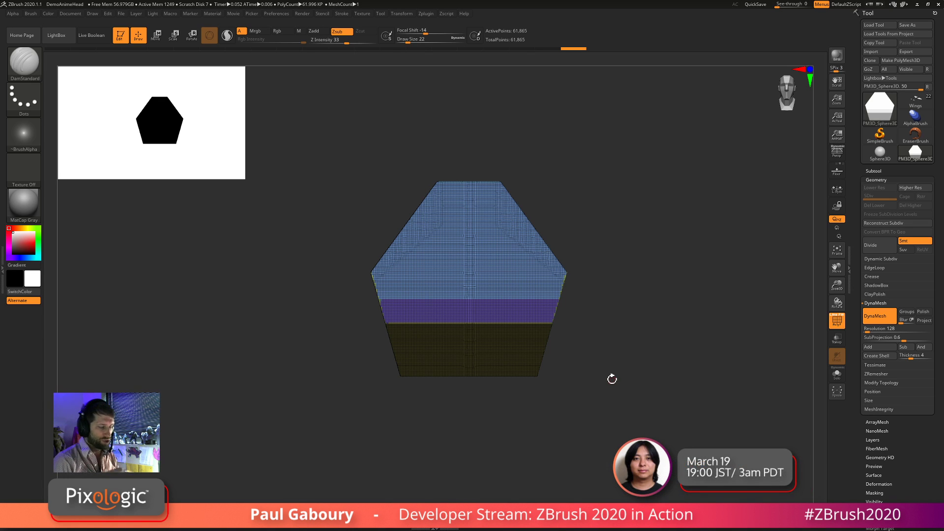
# Switch to the Wings spaceship, place it small in the canvas's upper-right corner and hide its polyframe
pyautogui.click(915, 102)
pyautogui.keyDown('ctrl'); pyautogui.moveTo(647, 397); pyautogui.dragTo(559, 322, button='right'); pyautogui.keyUp('ctrl')
pyautogui.moveTo(559, 321)
pyautogui.mouseDown(button='right')
pyautogui.moveTo(548, 373)
pyautogui.moveTo(598, 362)
pyautogui.moveTo(562, 322)
pyautogui.mouseUp(button='right')
pyautogui.keyDown('alt'); pyautogui.moveTo(620, 327); pyautogui.dragTo(651, 295, button='right'); pyautogui.keyUp('alt')
pyautogui.moveTo(652, 295); pyautogui.dragTo(653, 292, button='right')
pyautogui.click(91, 35)
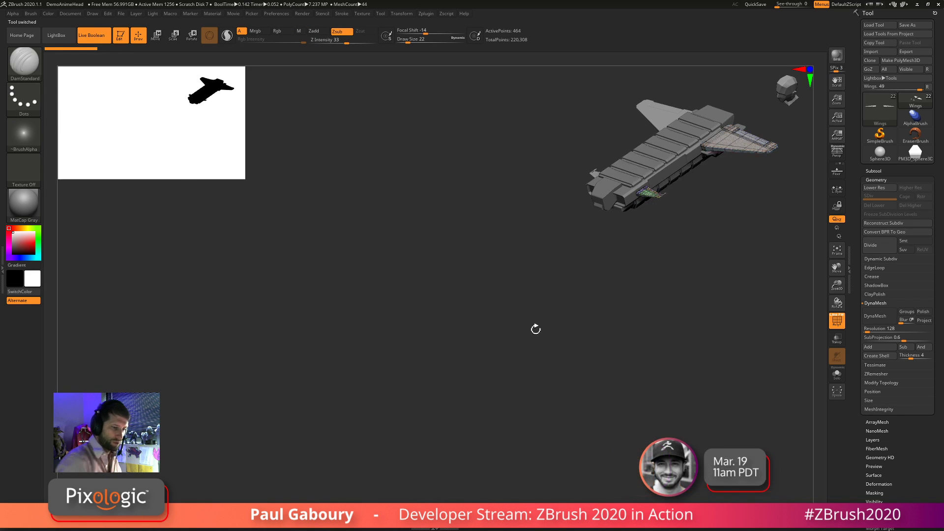
pyautogui.moveTo(534, 328); pyautogui.dragTo(654, 340, button='right')
pyautogui.press('shift')
pyautogui.press('shift')
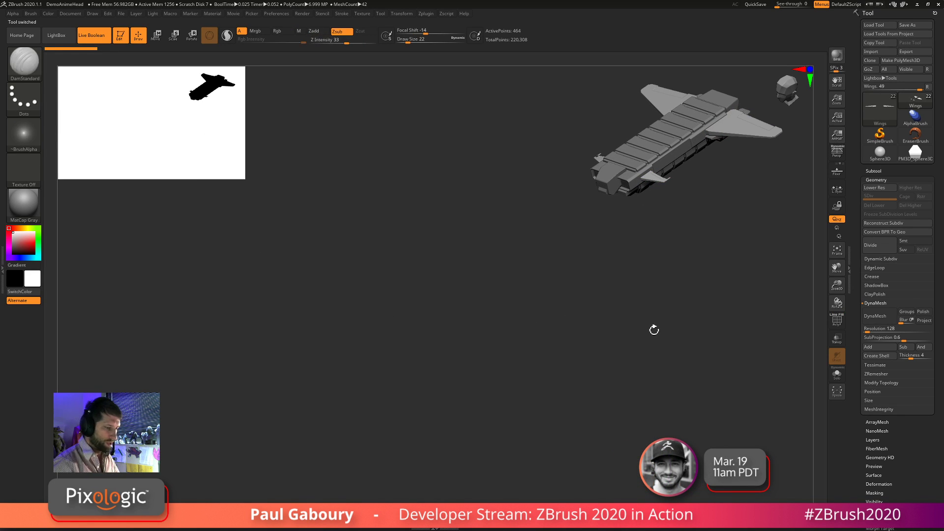
# Stamp a snapshot of the spaceship onto the canvas as a reference and turn off Live Boolean
pyautogui.hotkey('shift', 's')
pyautogui.keyDown('alt'); pyautogui.moveTo(727, 264); pyautogui.dragTo(497, 460); pyautogui.keyUp('alt')
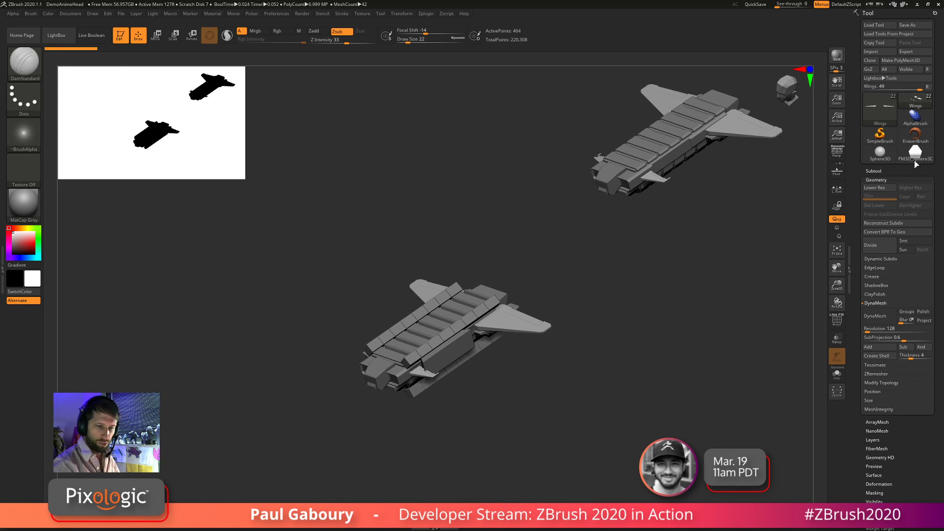
# Switch back to the clipped PM3D_Sphere3D block, frame it at an angle and show its polyframe
pyautogui.keyDown('alt'); pyautogui.moveTo(659, 367); pyautogui.dragTo(624, 434); pyautogui.keyUp('alt')
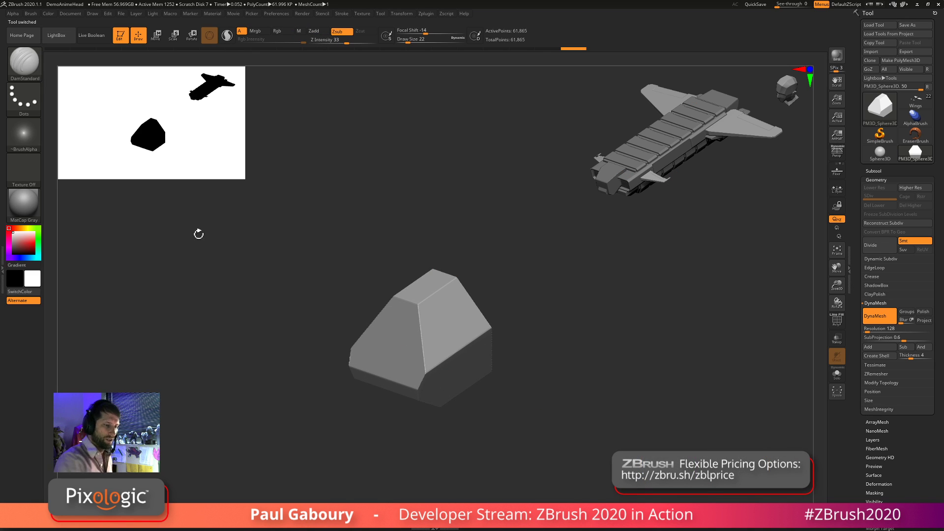
pyautogui.moveTo(285, 456); pyautogui.dragTo(569, 405)
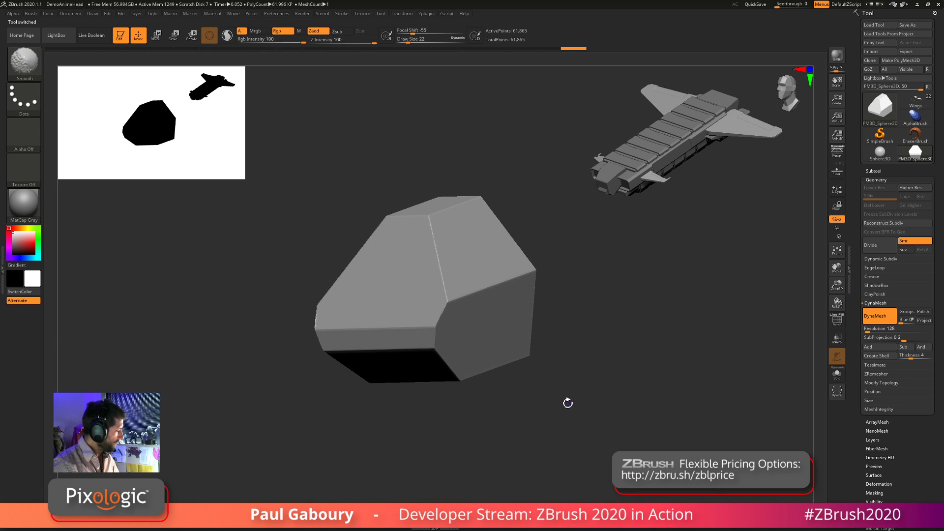
pyautogui.hotkey('shift', 'f')
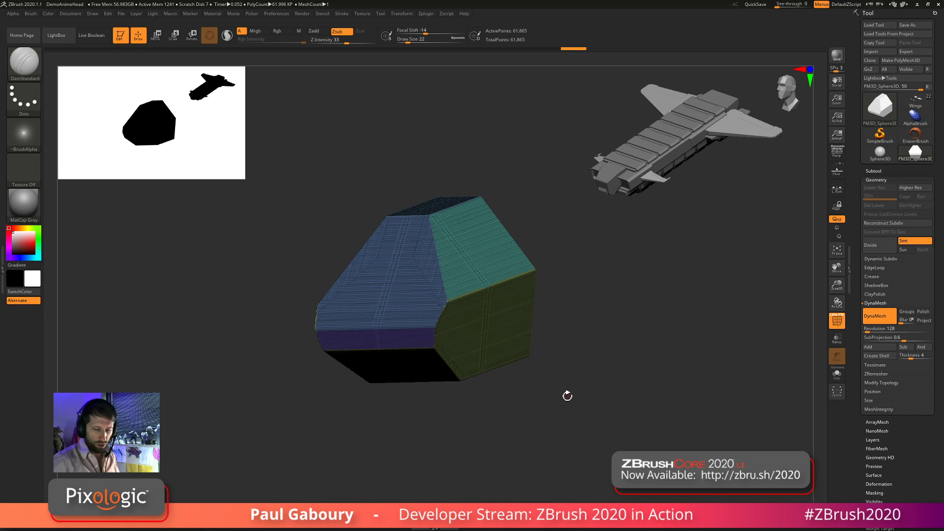
# Apply Polish By Groups to the clipped block, then hide the polyframe and inspect its shaded edges
pyautogui.click(876, 303)
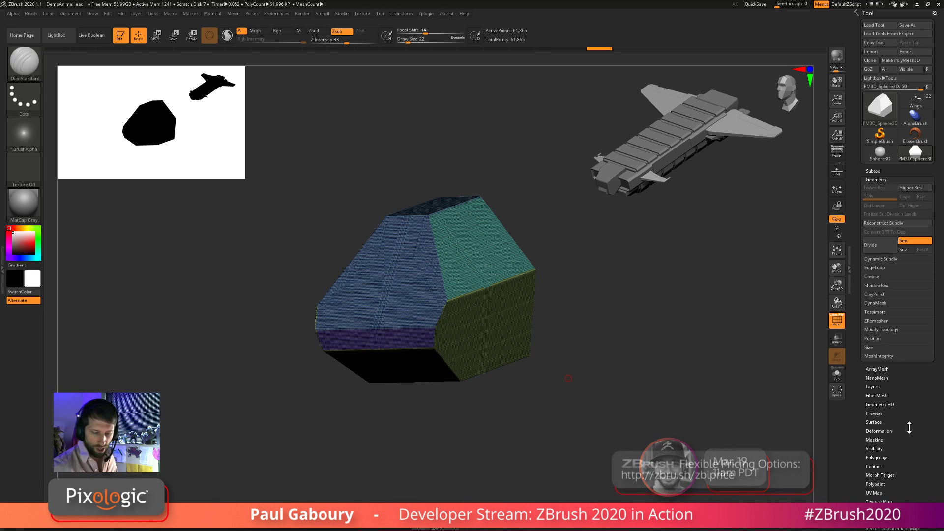
pyautogui.click(878, 430)
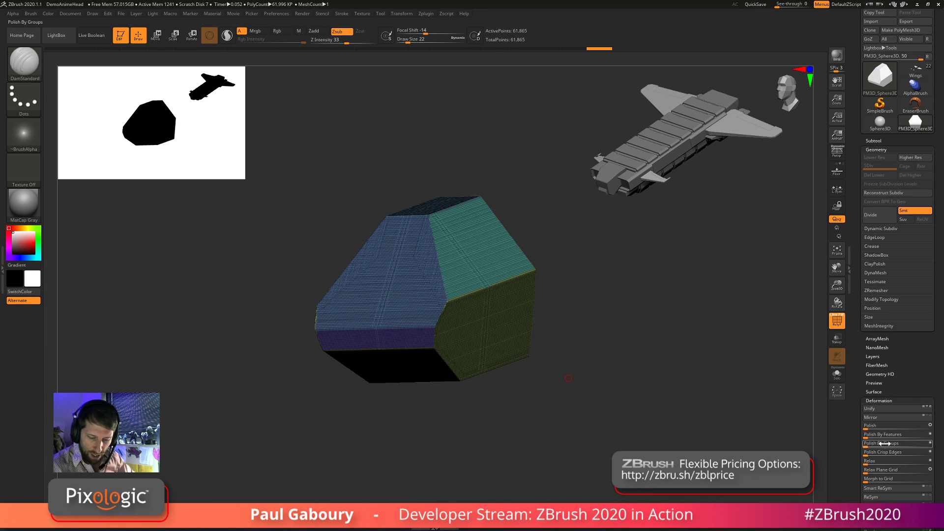
pyautogui.moveTo(938, 486); pyautogui.dragTo(938, 383)
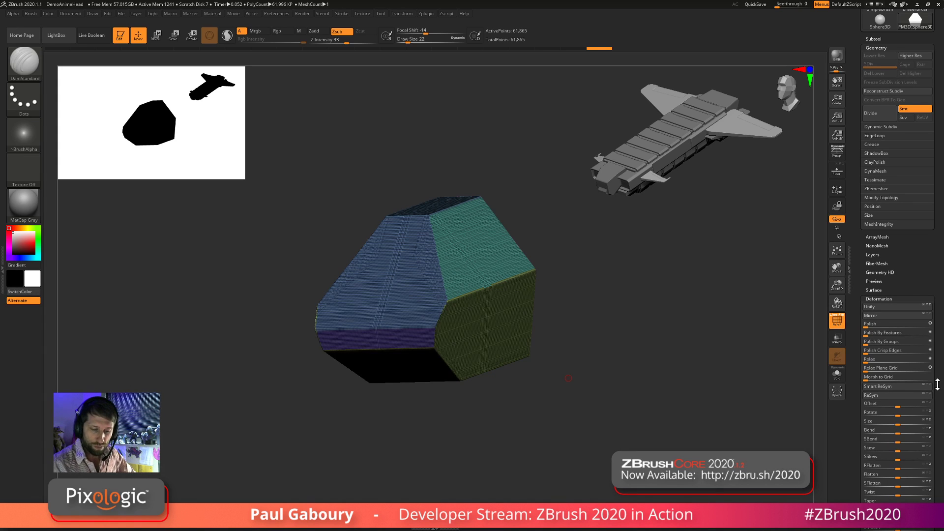
pyautogui.moveTo(922, 345); pyautogui.dragTo(626, 414)
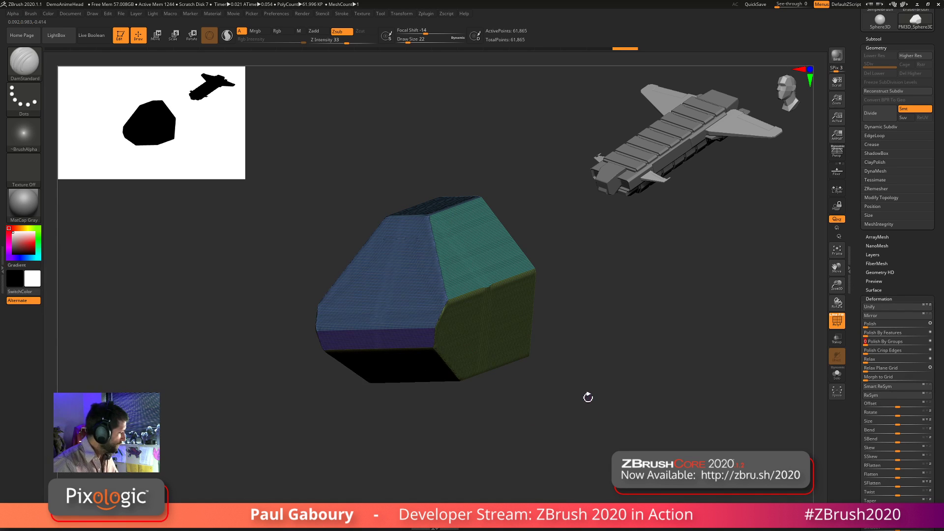
pyautogui.hotkey('shift', 'f')
pyautogui.moveTo(588, 393); pyautogui.dragTo(672, 409)
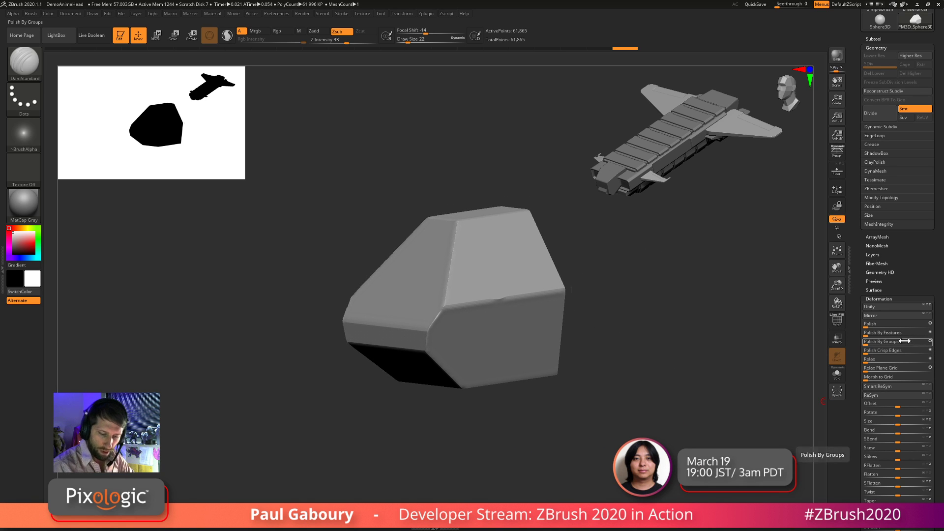
# Toggle the Polish By Groups mode, polish the block again, check its edges and show the polyframe
pyautogui.click(931, 344)
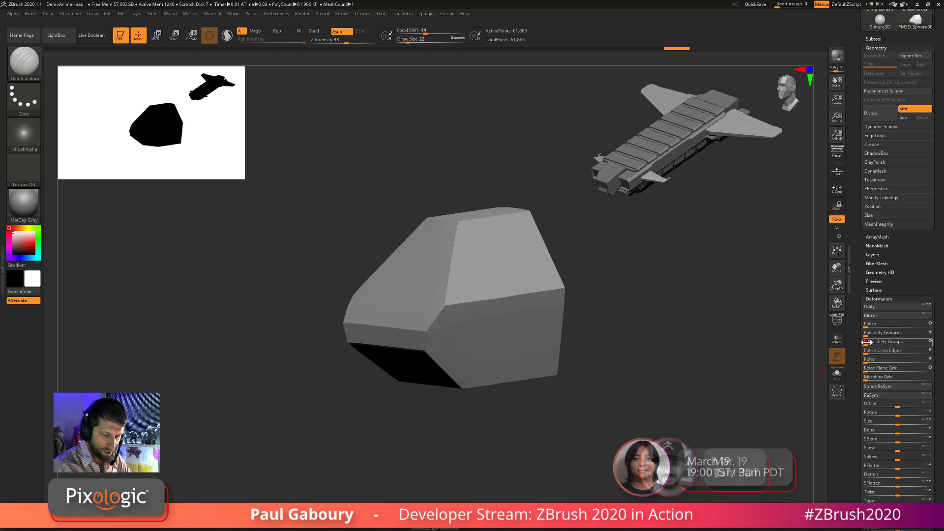
pyautogui.moveTo(605, 428); pyautogui.dragTo(671, 423)
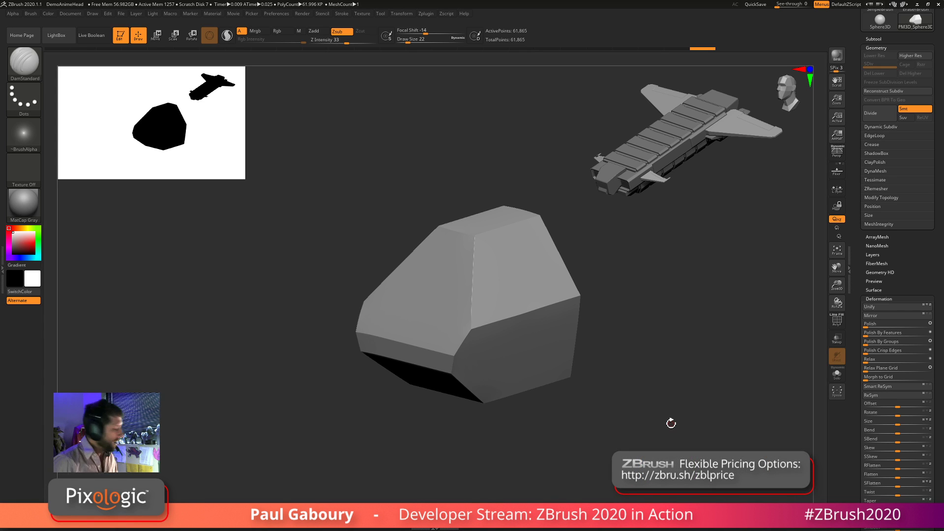
pyautogui.hotkey('shift', 'f')
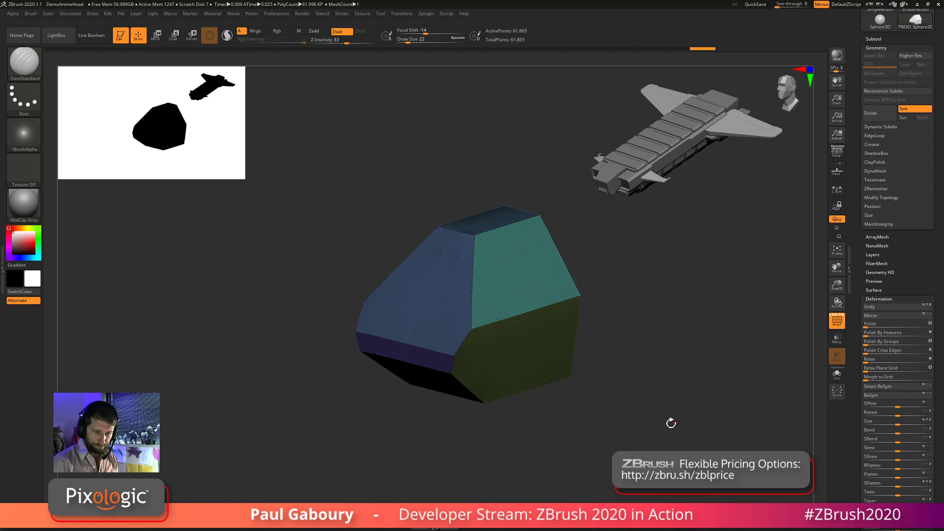
# ZRemesh the block with KeepGroups enabled and inspect the result without the polyframe
pyautogui.click(877, 189)
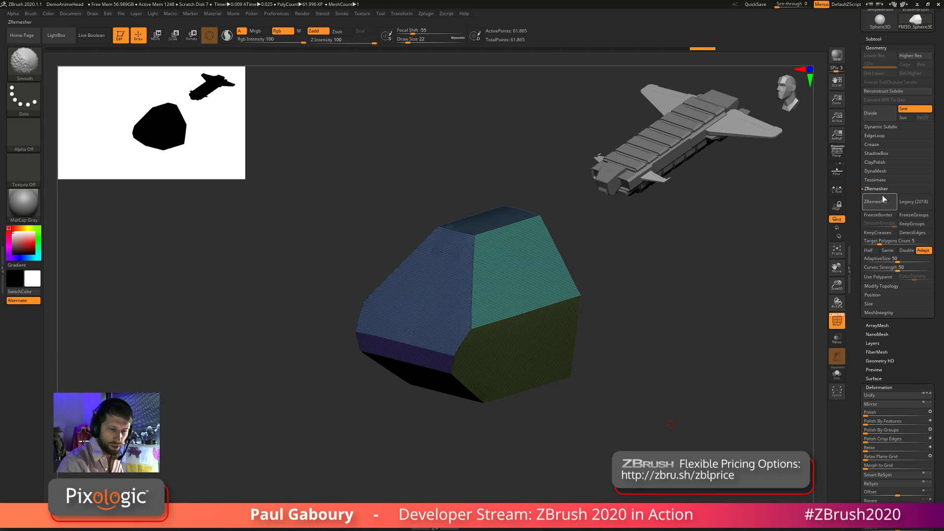
pyautogui.click(912, 225)
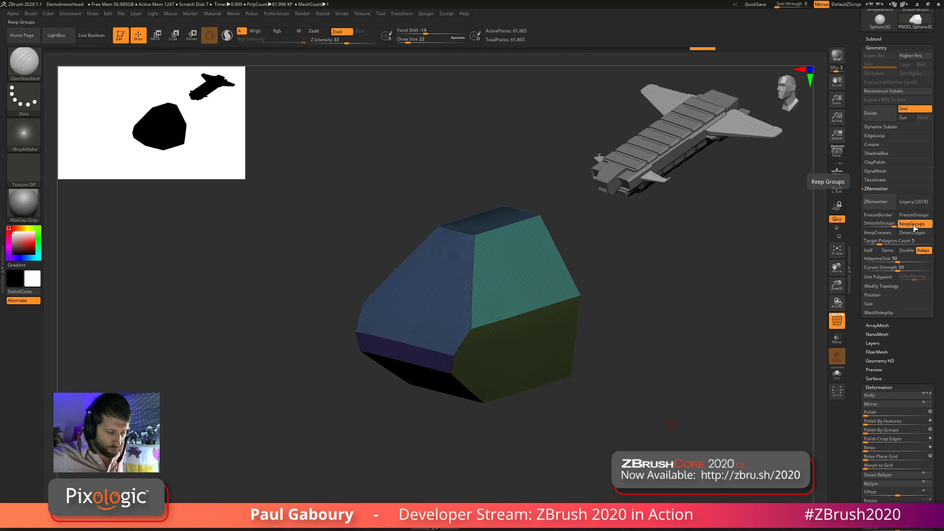
pyautogui.moveTo(653, 379); pyautogui.dragTo(702, 374)
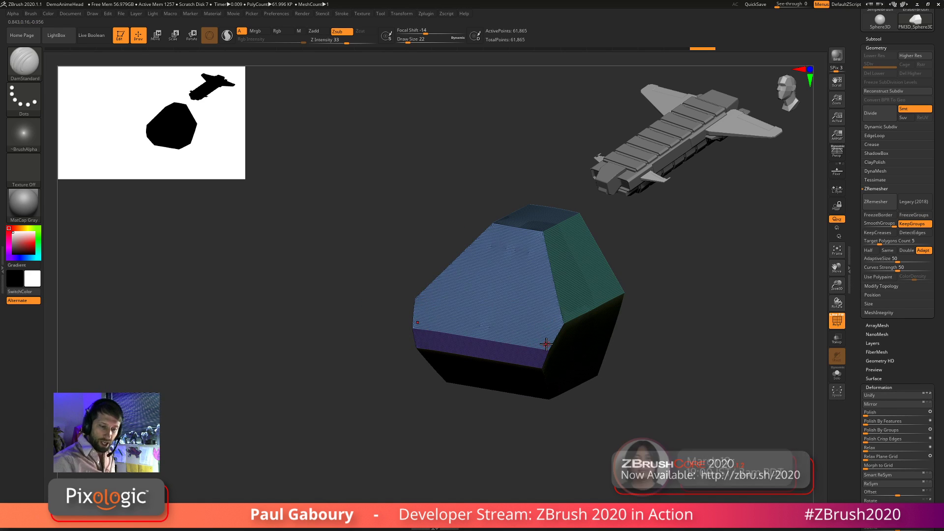
pyautogui.click(879, 209)
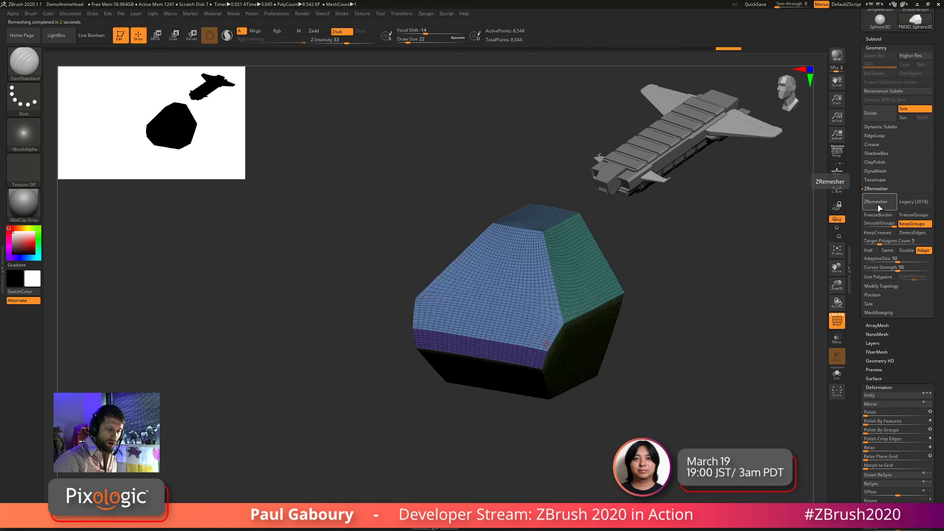
pyautogui.moveTo(668, 415)
pyautogui.mouseDown()
pyautogui.moveTo(604, 392)
pyautogui.moveTo(594, 413)
pyautogui.moveTo(607, 329)
pyautogui.moveTo(638, 406)
pyautogui.moveTo(664, 392)
pyautogui.moveTo(632, 394)
pyautogui.moveTo(651, 412)
pyautogui.mouseUp()
pyautogui.press('shift')
pyautogui.hotkey('shift', 'f')
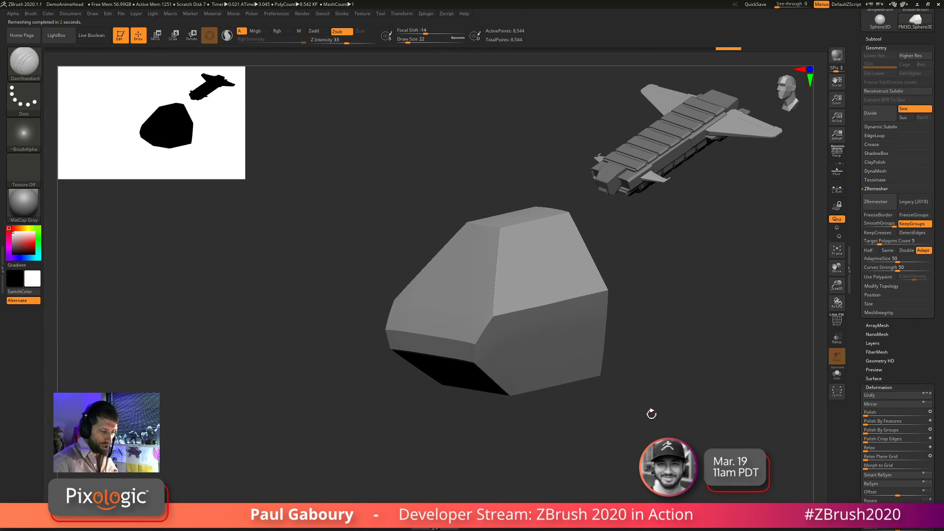
# Undo the remesh and ZRemesh the block again with a Target Polygons Count of 0.5, showing its polyframe
pyautogui.hotkey('shift', 'f')
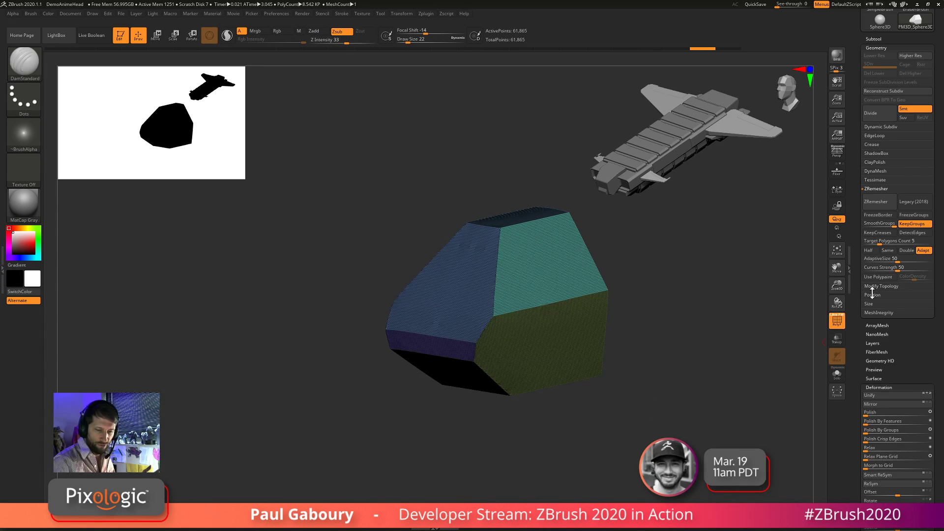
pyautogui.click(879, 241)
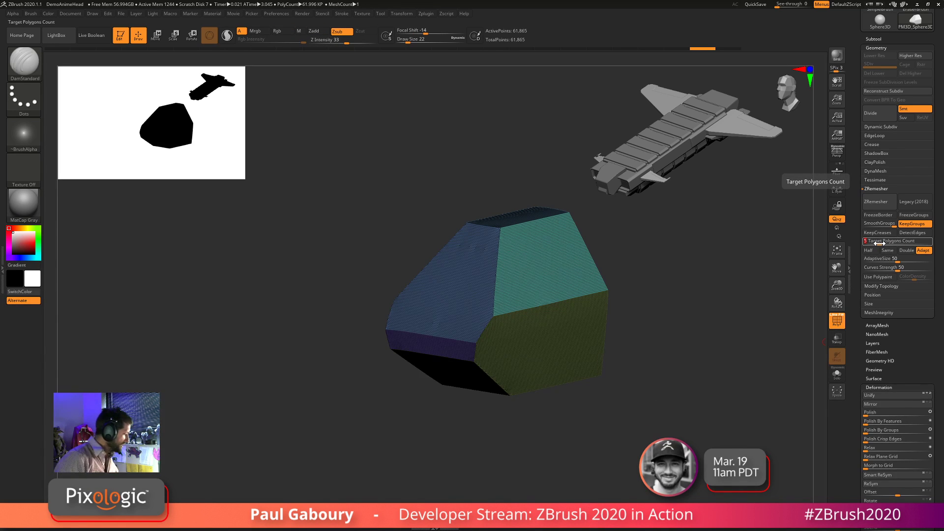
pyautogui.write('0.5')
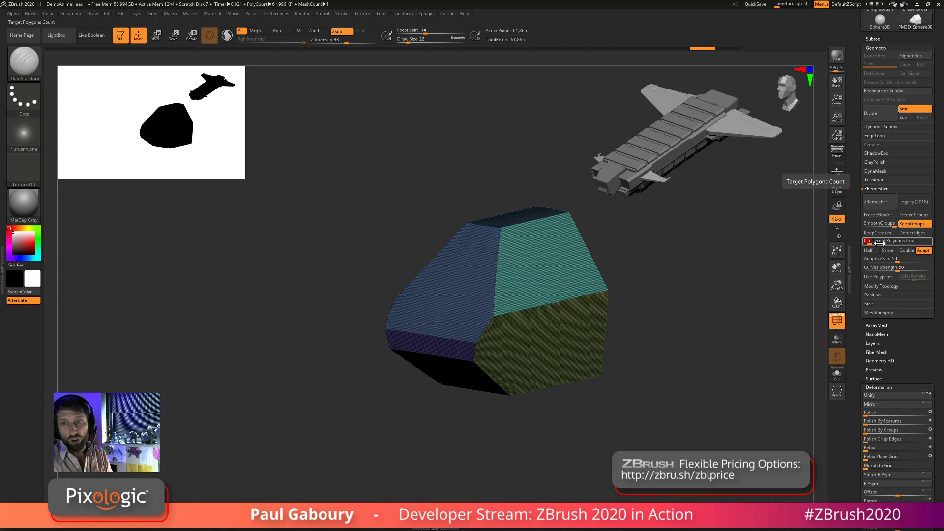
pyautogui.press('Return')
pyautogui.click(876, 207)
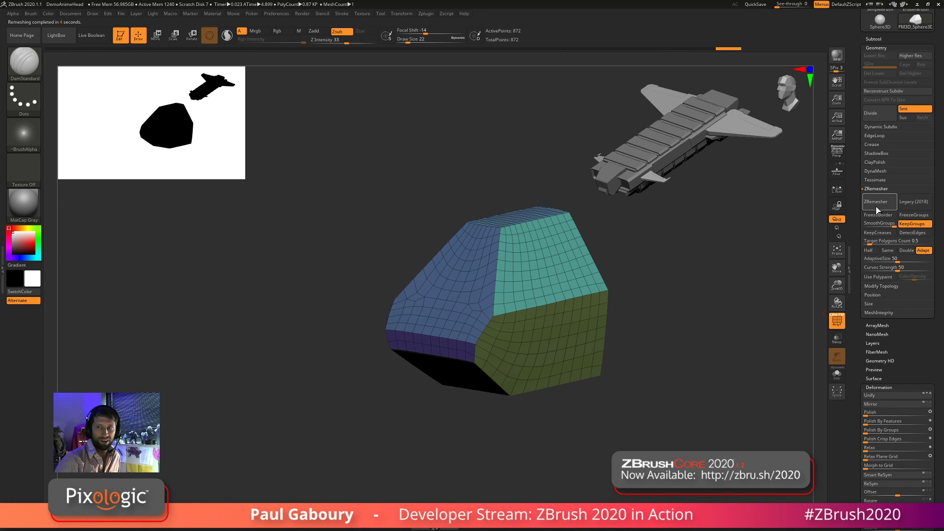
# Hide the polyframe and activate Dynamic Subdiv on the block, choosing to always auto-activate it
pyautogui.moveTo(659, 393); pyautogui.dragTo(645, 426)
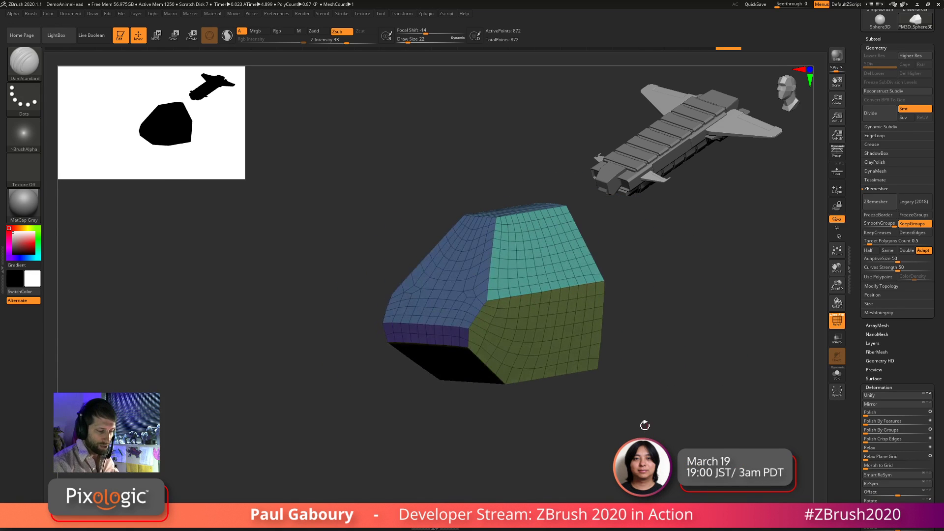
pyautogui.hotkey('shift', 'f')
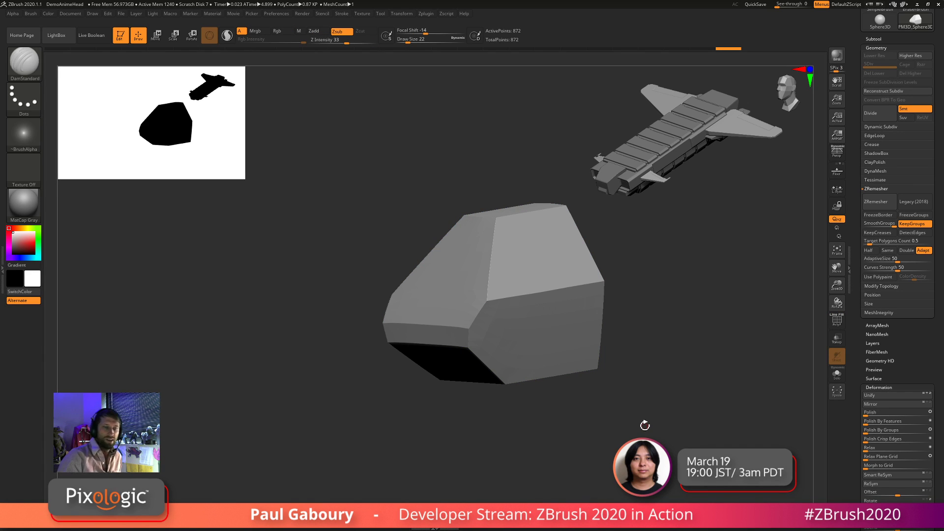
pyautogui.hotkey('ctrl', 'd')
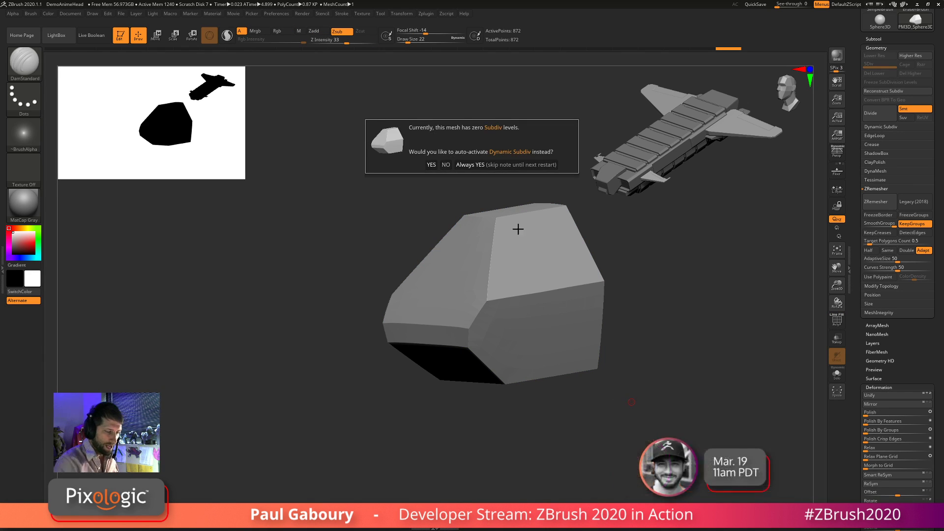
pyautogui.click(502, 169)
pyautogui.moveTo(634, 398); pyautogui.dragTo(638, 399)
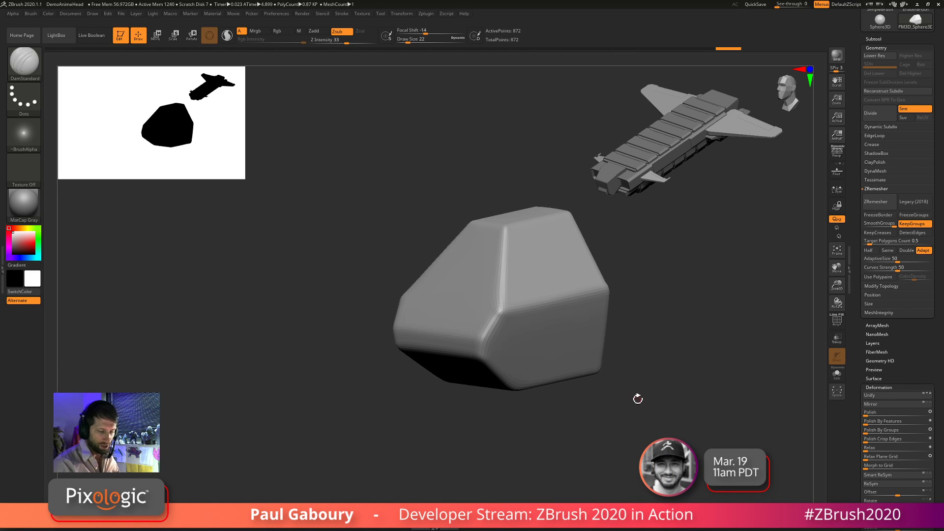
# Crease the block's edges by the 45 tolerance and by polygroups, and set the crease level to 2
pyautogui.click(884, 145)
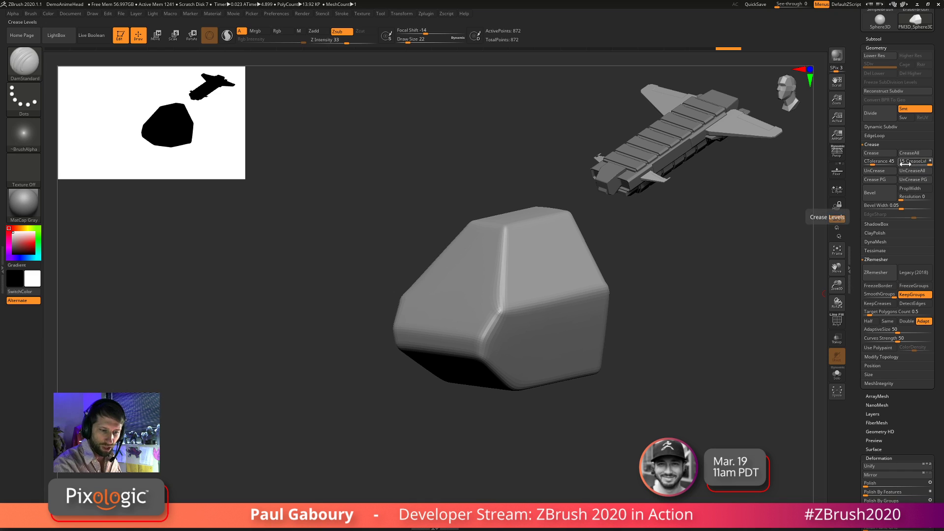
pyautogui.click(880, 158)
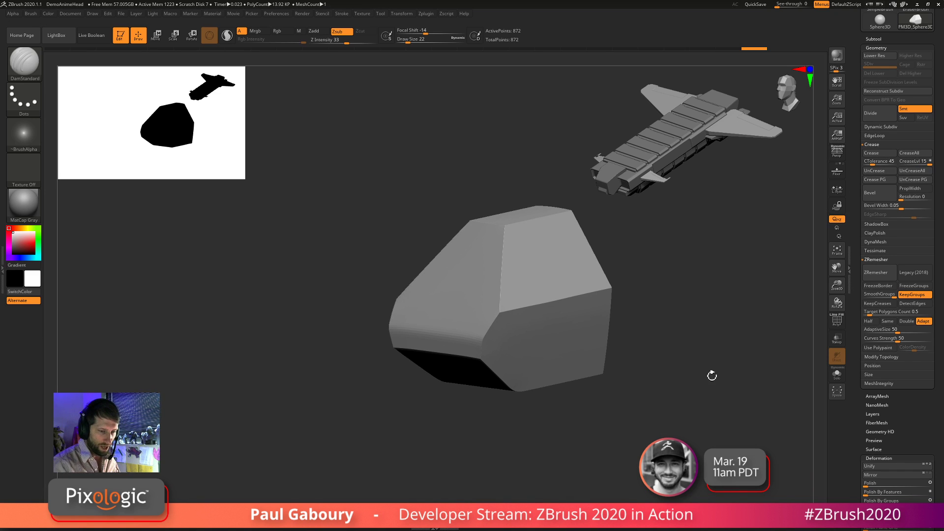
pyautogui.click(885, 181)
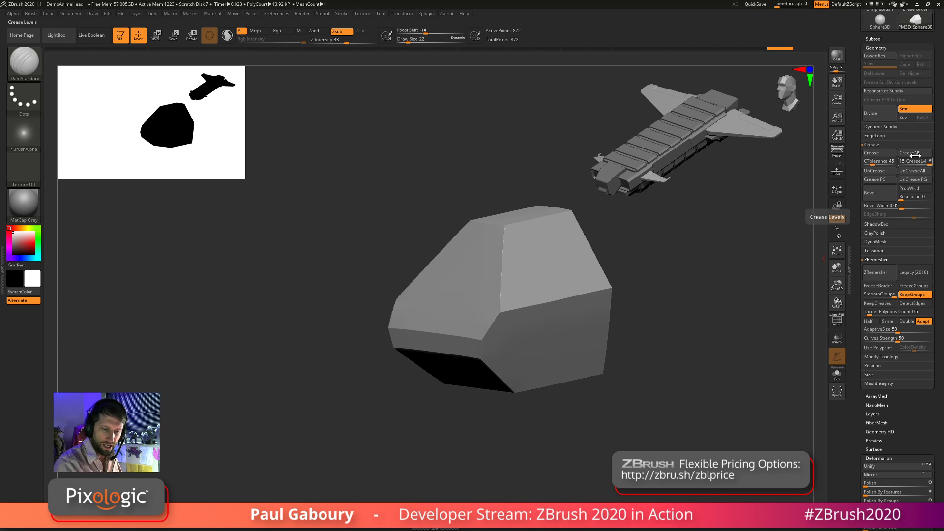
pyautogui.moveTo(919, 162); pyautogui.dragTo(907, 164)
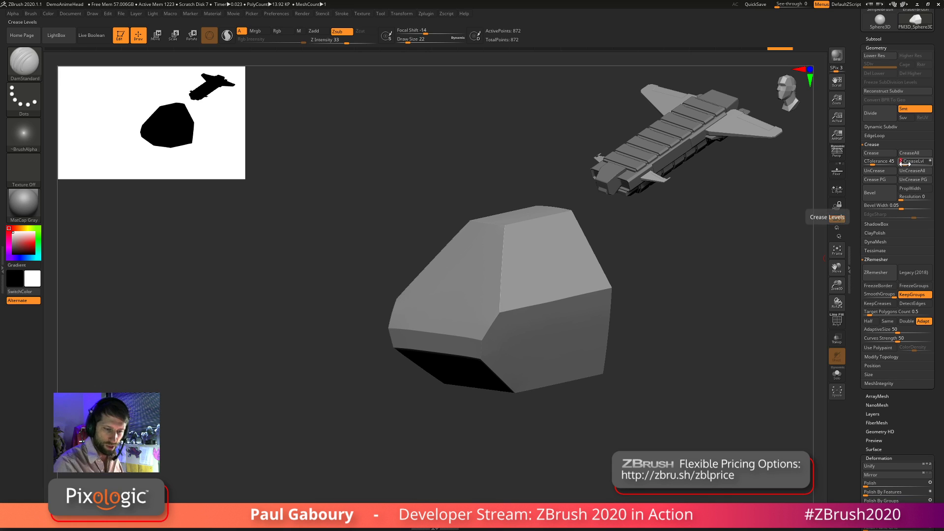
# Compare the block with Dynamic Subdiv off and on, then set SmoothSubdiv to 4 and inspect the softened creases
pyautogui.keyDown('shift'); pyautogui.click(891, 130); pyautogui.keyUp('shift')
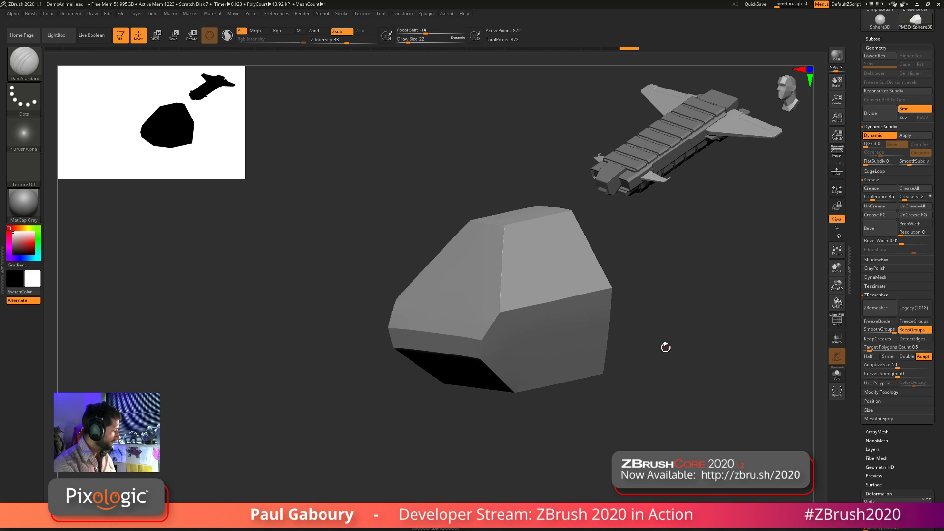
pyautogui.hotkey('shift', 'd')
pyautogui.press('d')
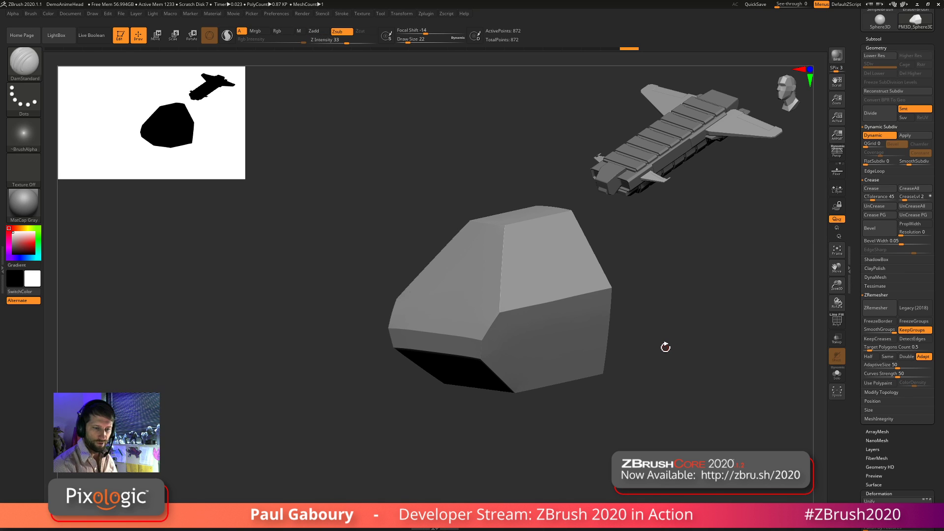
pyautogui.hotkey('shift', 'd')
pyautogui.press('d')
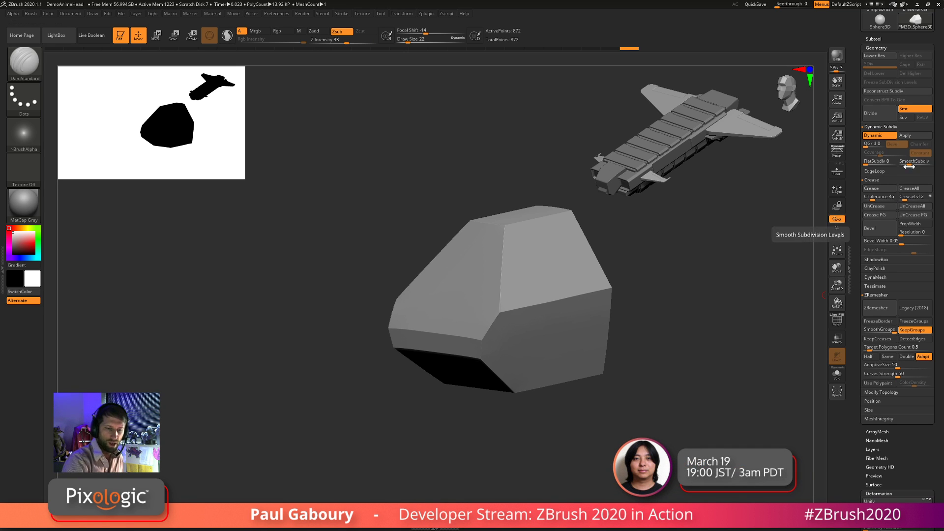
pyautogui.moveTo(907, 164); pyautogui.dragTo(912, 164)
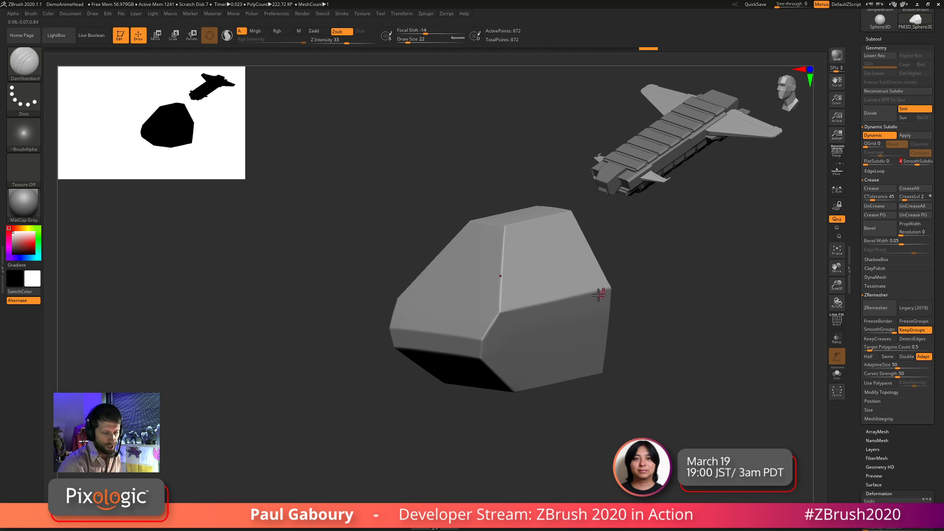
pyautogui.moveTo(611, 295); pyautogui.dragTo(636, 375)
pyautogui.moveTo(636, 419); pyautogui.dragTo(609, 419)
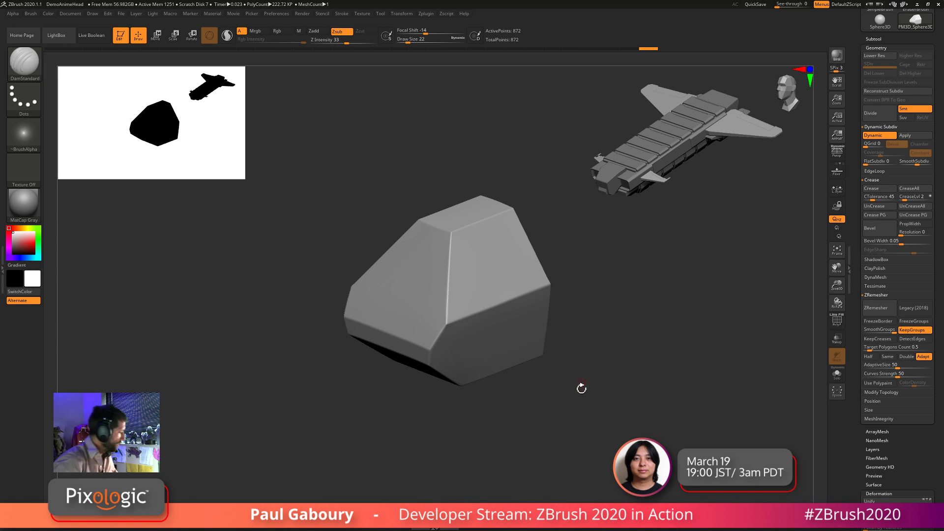
# Show the polyframe, undo the edits back to the unclipped cube, and collapse the ZRemesher and Crease settings
pyautogui.hotkey('shift', 'f')
pyautogui.press('ctrl')
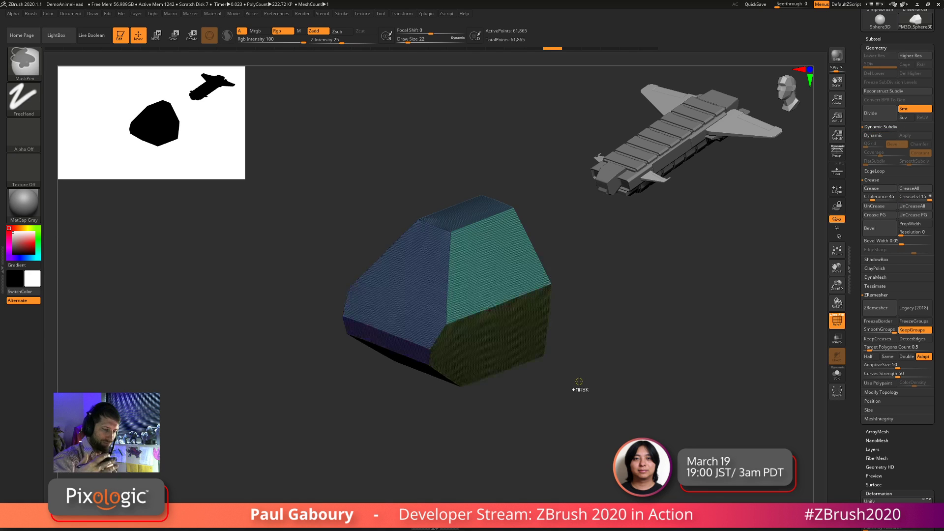
pyautogui.hotkey('ctrl', 'd')
pyautogui.hotkey('ctrl', 'z')
pyautogui.hotkey('ctrl', 'z')
pyautogui.hotkey('ctrl', 'z')
pyautogui.hotkey('ctrl', 'z')
pyautogui.hotkey('ctrl', 'z')
pyautogui.hotkey('ctrl', 'z')
pyautogui.hotkey('ctrl', 'z')
pyautogui.hotkey('ctrl', 'z')
pyautogui.hotkey('ctrl', 'z')
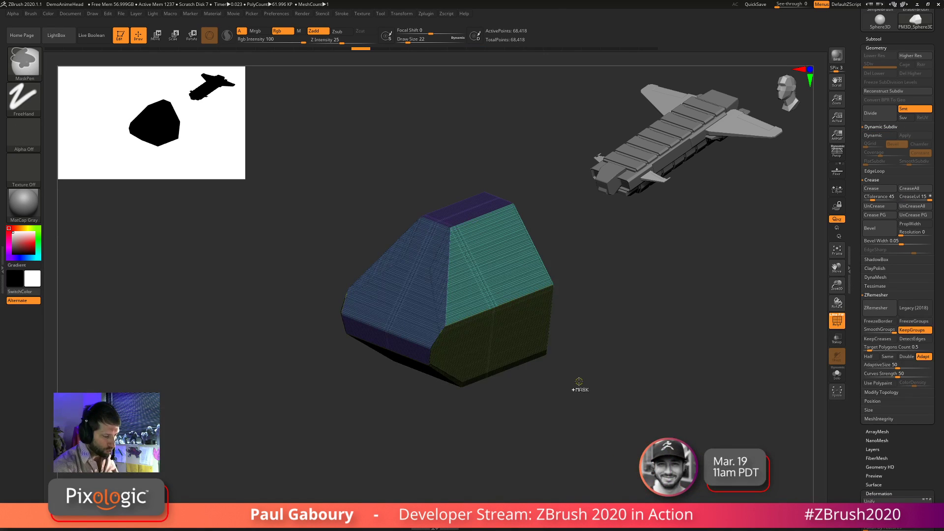
pyautogui.hotkey('ctrl', 'z')
pyautogui.hotkey('ctrl', 'z')
pyautogui.hotkey('ctrl', 'z')
pyautogui.hotkey('ctrl', 'z')
pyautogui.hotkey('ctrl', 'z')
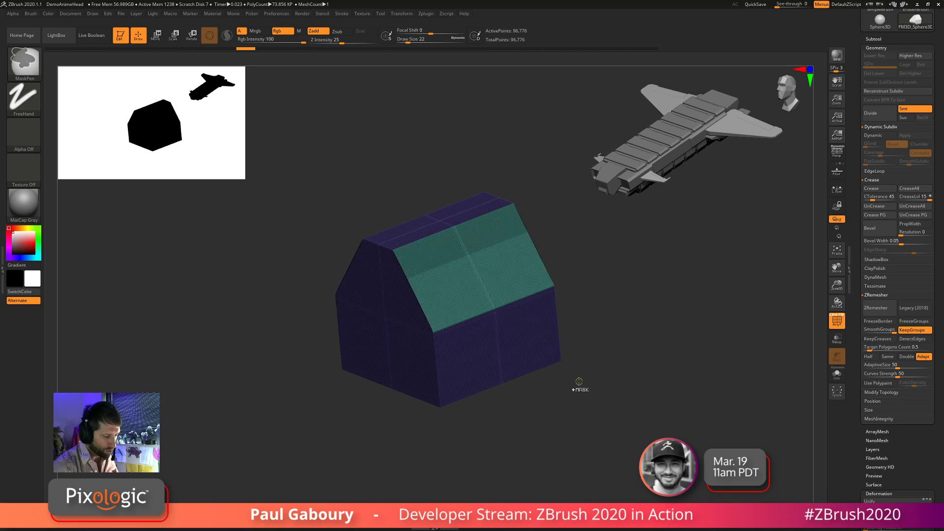
pyautogui.hotkey('ctrl', 'z')
pyautogui.hotkey('ctrl', 'z')
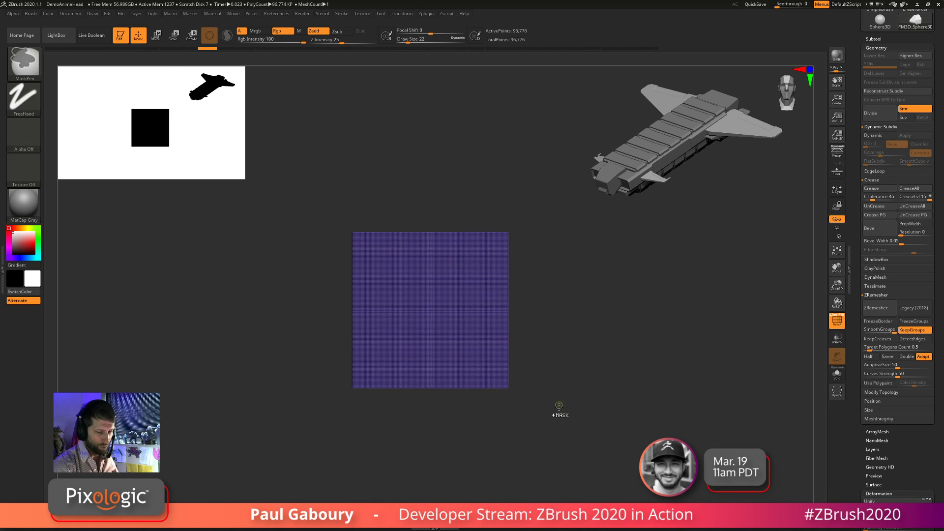
pyautogui.click(876, 295)
pyautogui.click(876, 180)
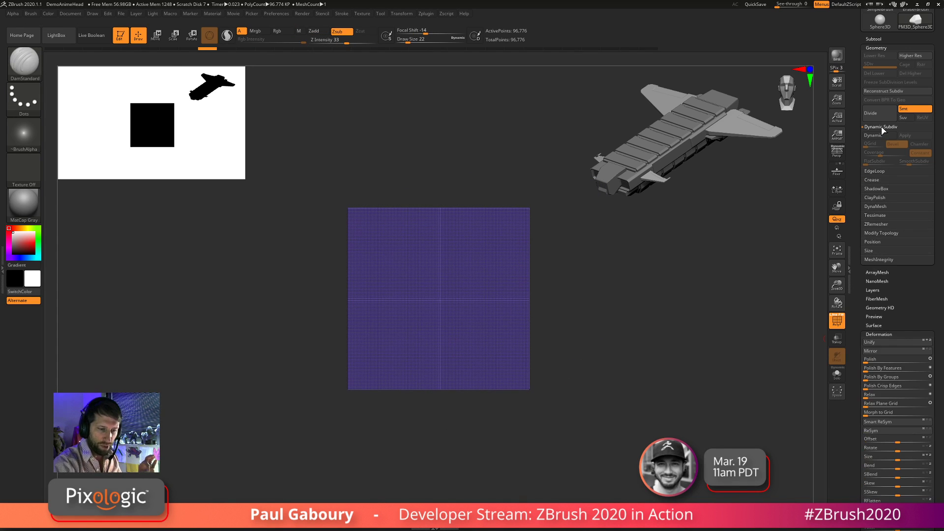
# Collapse the Dynamic Subdiv settings and expand the DynaMesh settings for the cube
pyautogui.click(881, 126)
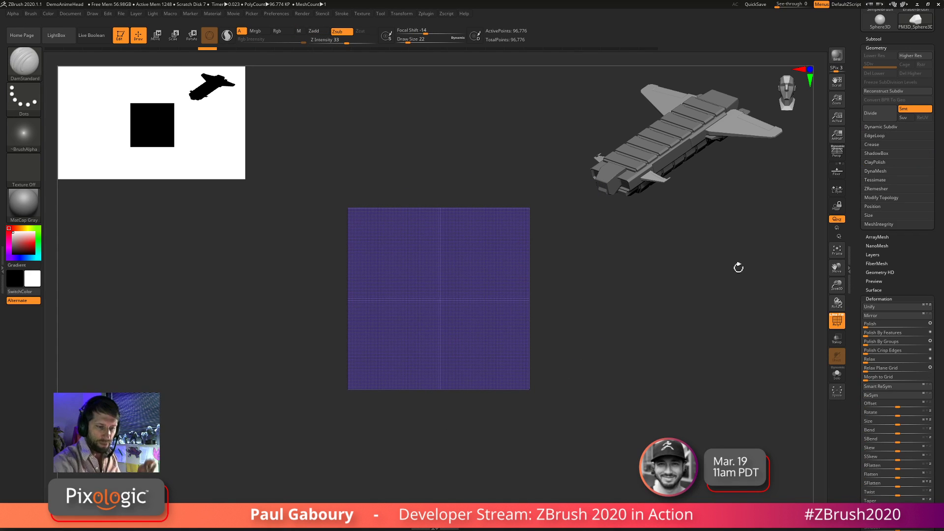
pyautogui.click(877, 172)
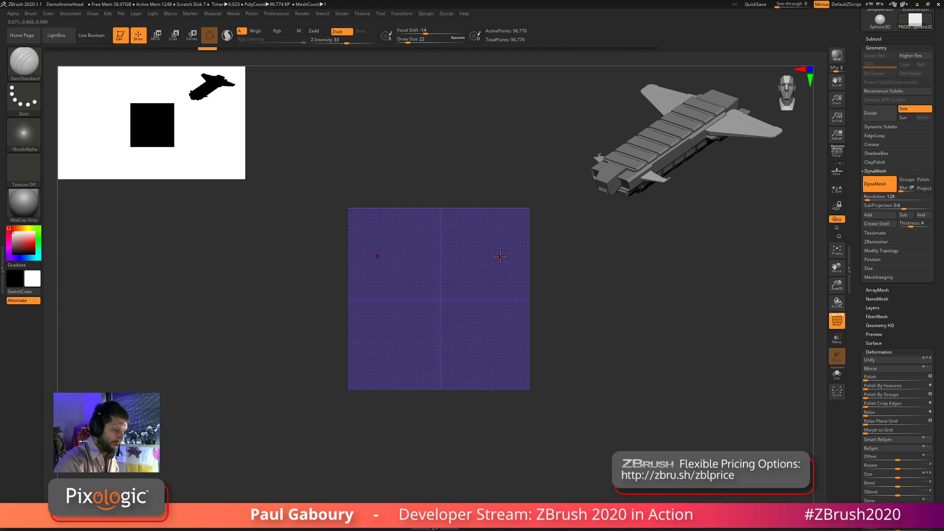
# Try clipping the cube's two upper side corners and re-DynaMeshing it, and undo the changes
pyautogui.keyDown('ctrl'); pyautogui.keyDown('shift'); pyautogui.moveTo(453, 179); pyautogui.dragTo(629, 412); pyautogui.keyUp('shift'); pyautogui.keyUp('ctrl')
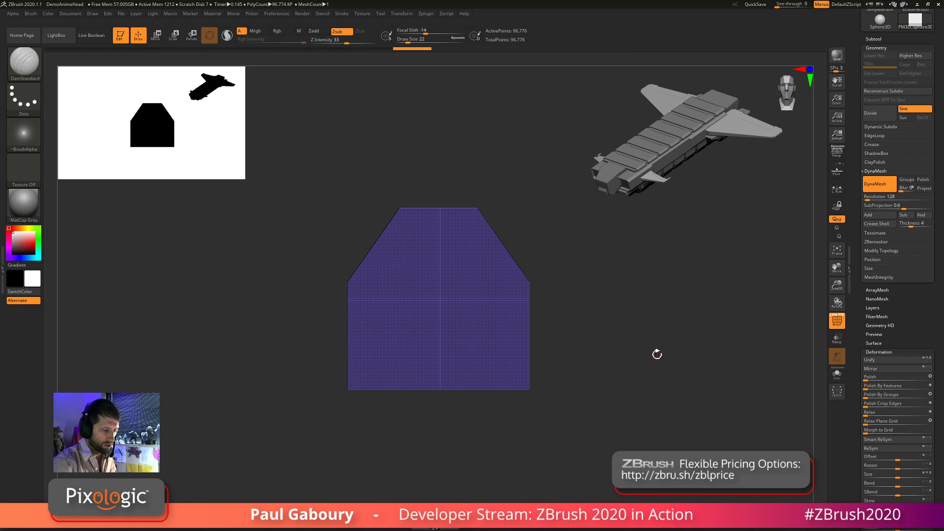
pyautogui.moveTo(656, 354); pyautogui.dragTo(638, 371)
pyautogui.keyDown('alt'); pyautogui.moveTo(464, 350); pyautogui.dragTo(512, 325, button='right'); pyautogui.keyUp('alt')
pyautogui.keyDown('ctrl'); pyautogui.moveTo(628, 302); pyautogui.dragTo(678, 405); pyautogui.keyUp('ctrl')
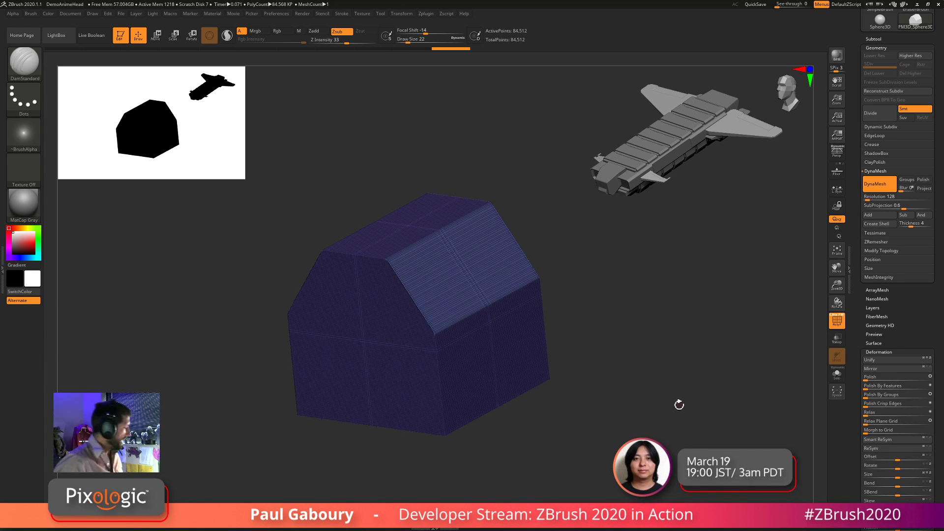
pyautogui.hotkey('ctrl', 'z')
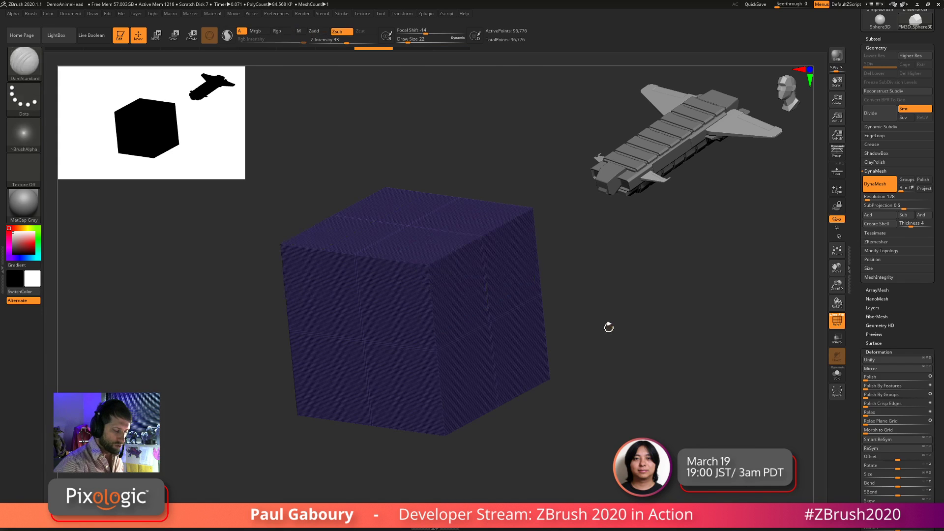
# Check the clip brushes' PolyGroup option and turn on Groups for DynaMesh
pyautogui.hotkey('ctrl', 'c')
pyautogui.keyDown('ctrl'); pyautogui.click(629, 317); pyautogui.keyUp('ctrl')
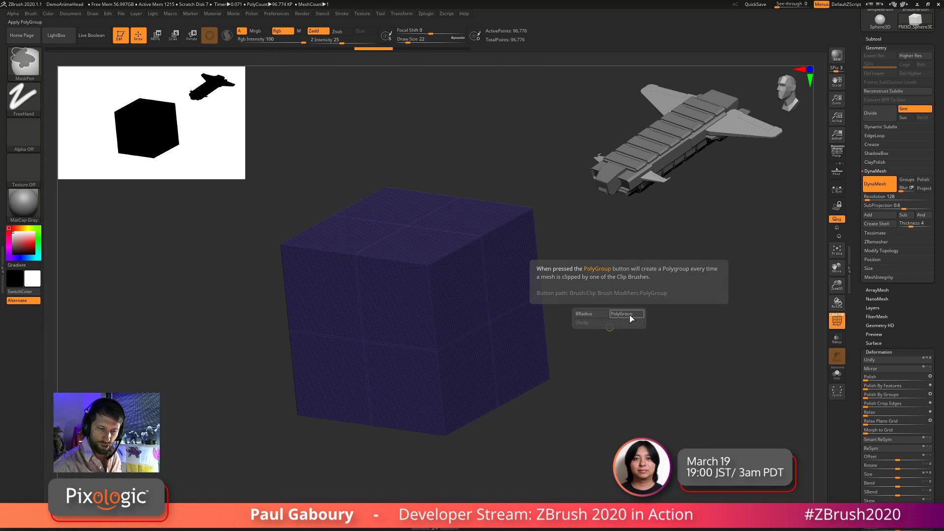
pyautogui.click(907, 181)
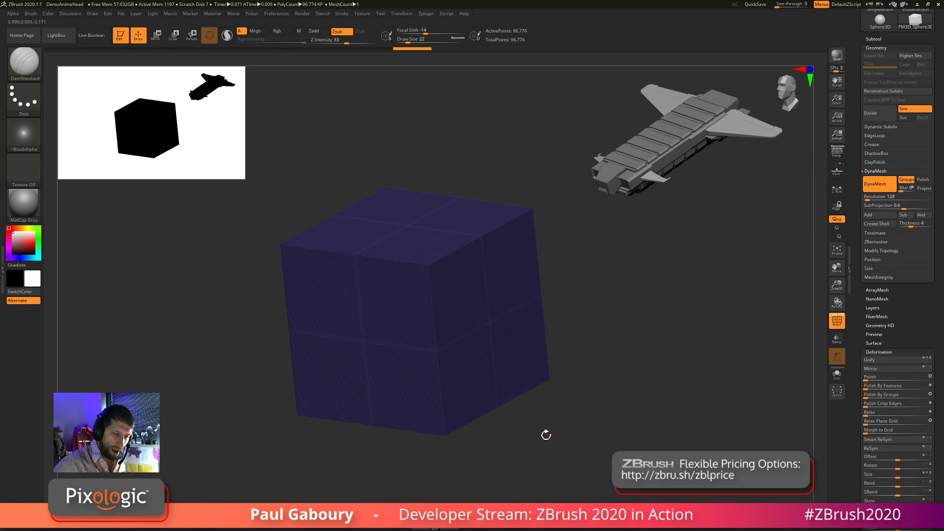
# Clip the cube's upper side corners and its upper and lower front edges, and trim both sides slightly to form a tapered block
pyautogui.keyDown('shift'); pyautogui.moveTo(546, 435); pyautogui.dragTo(579, 375); pyautogui.keyUp('shift')
pyautogui.moveTo(439, 185)
pyautogui.keyDown('ctrl'); pyautogui.keyDown('shift'); pyautogui.mouseDown()
pyautogui.moveTo(590, 385)
pyautogui.moveTo(560, 407)
pyautogui.mouseUp(); pyautogui.keyUp('shift'); pyautogui.keyUp('ctrl')
pyautogui.moveTo(339, 375)
pyautogui.keyDown('ctrl'); pyautogui.keyDown('shift'); pyautogui.mouseDown()
pyautogui.moveTo(432, 179)
pyautogui.moveTo(495, 169)
pyautogui.mouseUp(); pyautogui.keyUp('shift'); pyautogui.keyUp('ctrl')
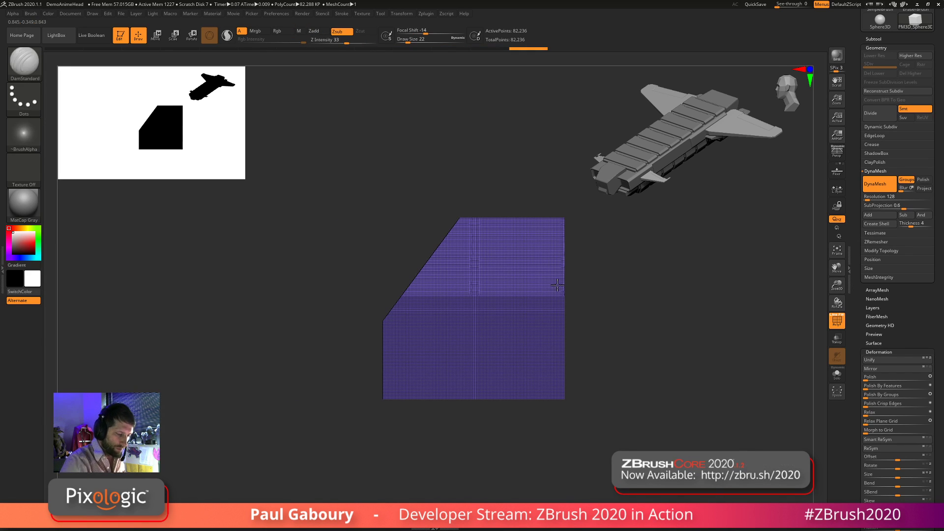
pyautogui.moveTo(632, 421); pyautogui.dragTo(329, 314)
pyautogui.keyDown('shift'); pyautogui.moveTo(624, 374); pyautogui.dragTo(648, 434); pyautogui.keyUp('shift')
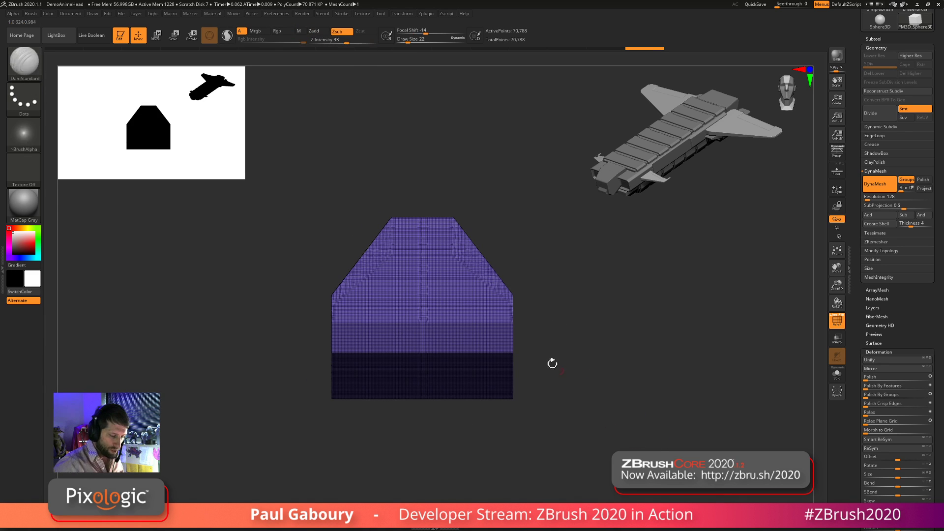
pyautogui.keyDown('ctrl'); pyautogui.keyDown('shift'); pyautogui.moveTo(504, 228); pyautogui.dragTo(511, 462); pyautogui.keyUp('shift'); pyautogui.keyUp('ctrl')
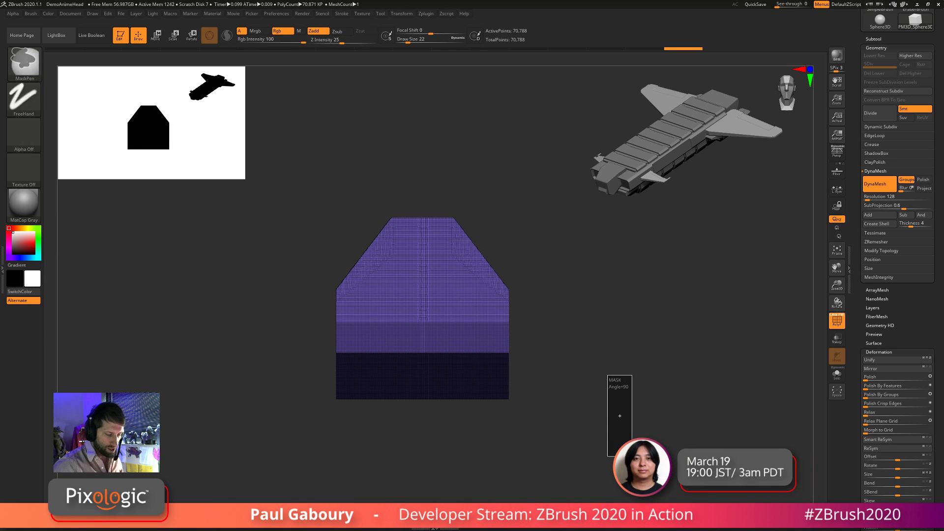
pyautogui.moveTo(619, 418)
pyautogui.mouseDown()
pyautogui.moveTo(637, 416)
pyautogui.moveTo(643, 394)
pyautogui.mouseUp()
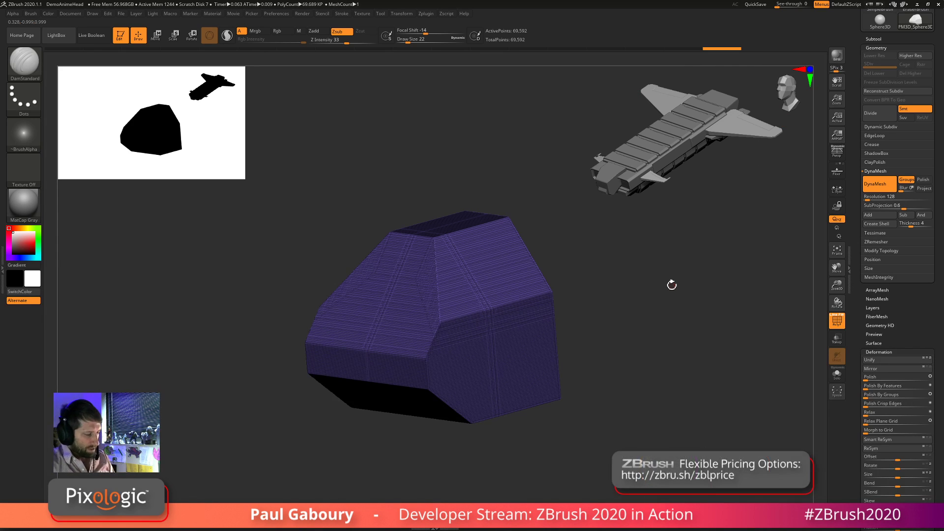
# Hide the polyframe and duplicate the tapered block straight down with the Move gizmo
pyautogui.hotkey('shift', 'f')
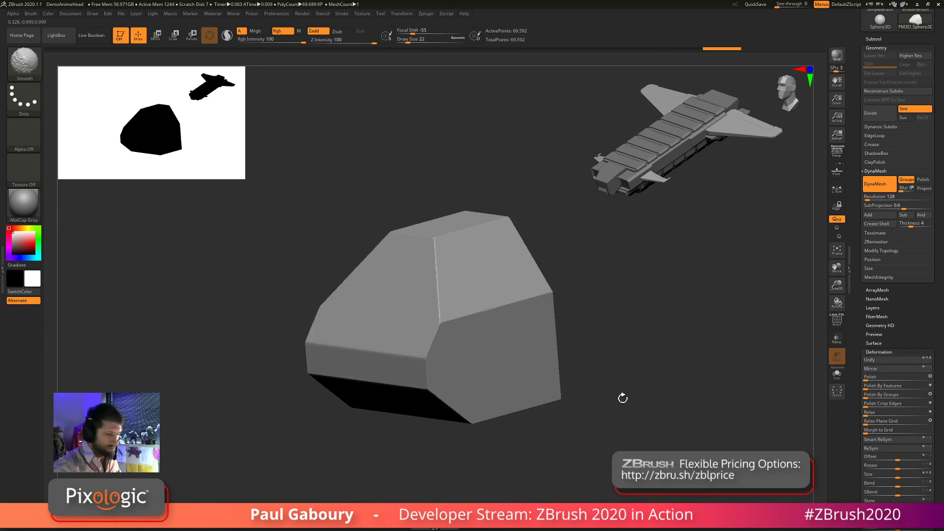
pyautogui.keyDown('alt'); pyautogui.moveTo(623, 382); pyautogui.dragTo(600, 386); pyautogui.keyUp('alt')
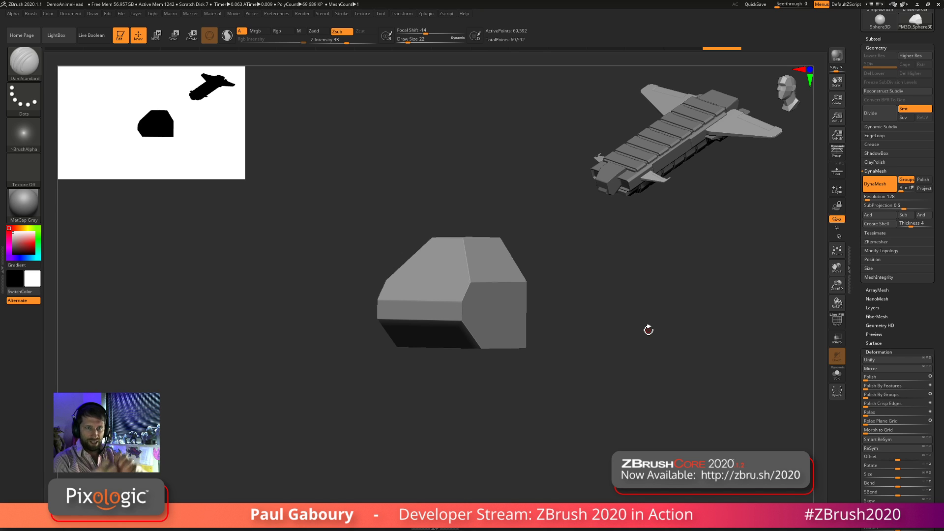
pyautogui.press('w')
pyautogui.moveTo(579, 384)
pyautogui.keyDown('shift'); pyautogui.mouseDown()
pyautogui.moveTo(588, 382)
pyautogui.moveTo(586, 394)
pyautogui.mouseUp(); pyautogui.keyUp('shift')
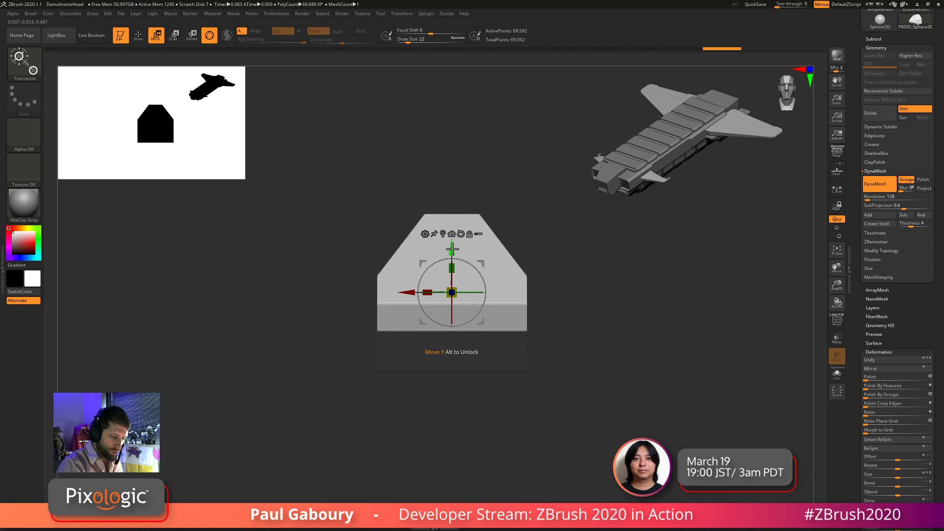
pyautogui.keyDown('ctrl'); pyautogui.moveTo(452, 249); pyautogui.dragTo(460, 305); pyautogui.keyUp('ctrl')
pyautogui.moveTo(588, 428); pyautogui.dragTo(608, 406)
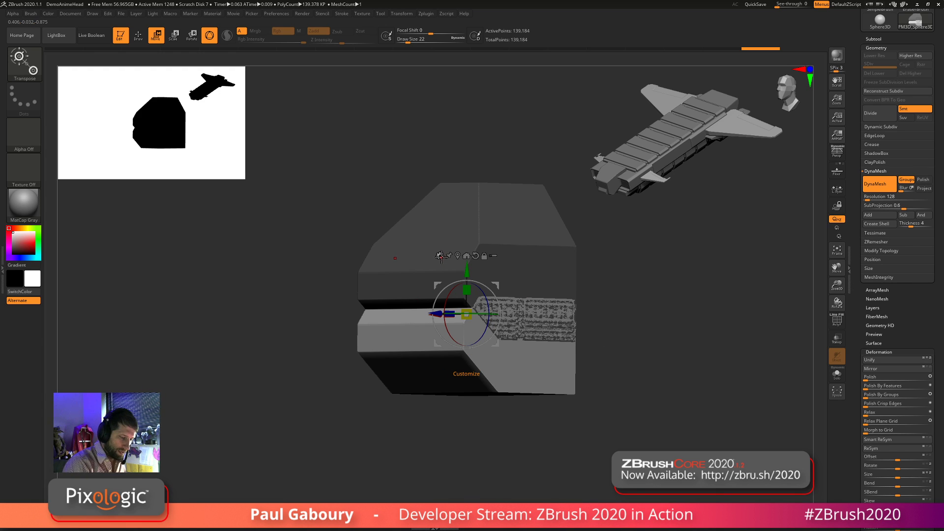
# Replace the unmasked lower copy with a PolyCube and move it forward to the block's lower front
pyautogui.keyDown('shift'); pyautogui.moveTo(580, 275); pyautogui.dragTo(585, 278); pyautogui.keyUp('shift')
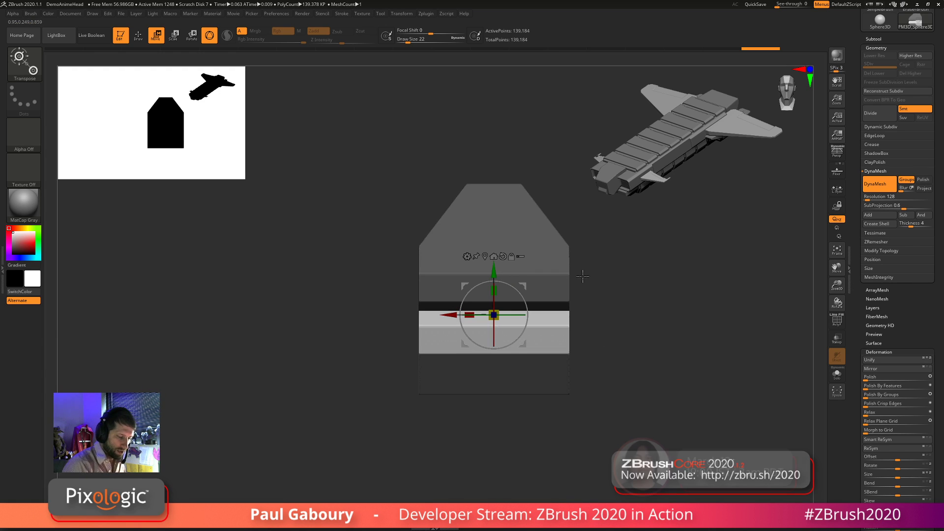
pyautogui.click(468, 257)
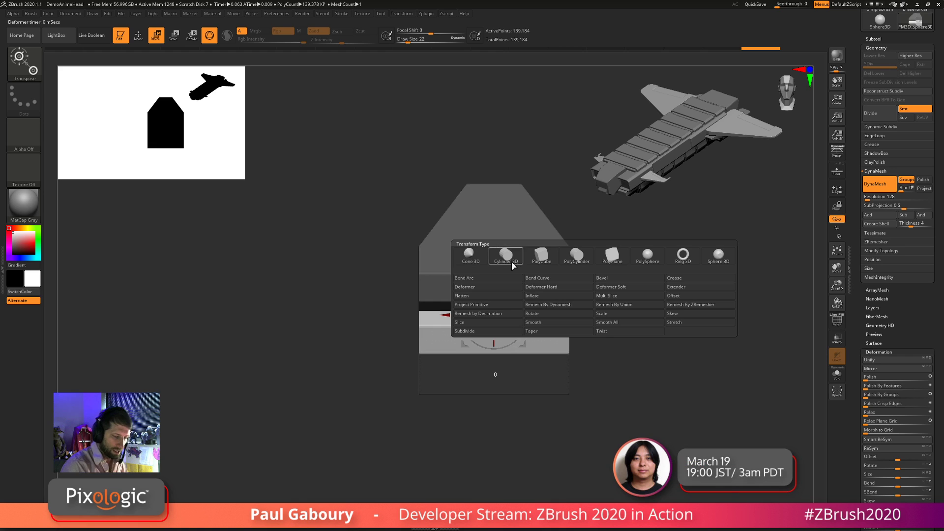
pyautogui.click(543, 261)
pyautogui.moveTo(598, 419); pyautogui.dragTo(582, 399)
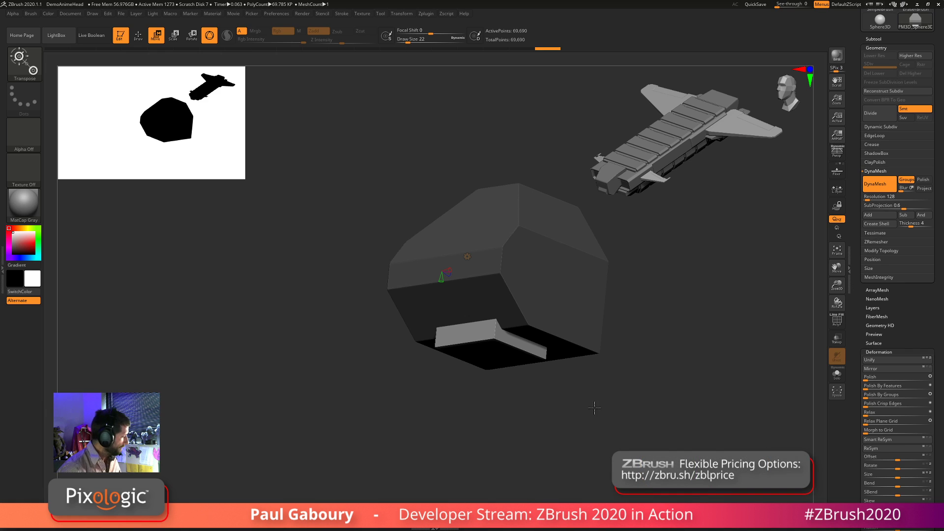
pyautogui.keyDown('shift'); pyautogui.moveTo(585, 409); pyautogui.dragTo(573, 411); pyautogui.keyUp('shift')
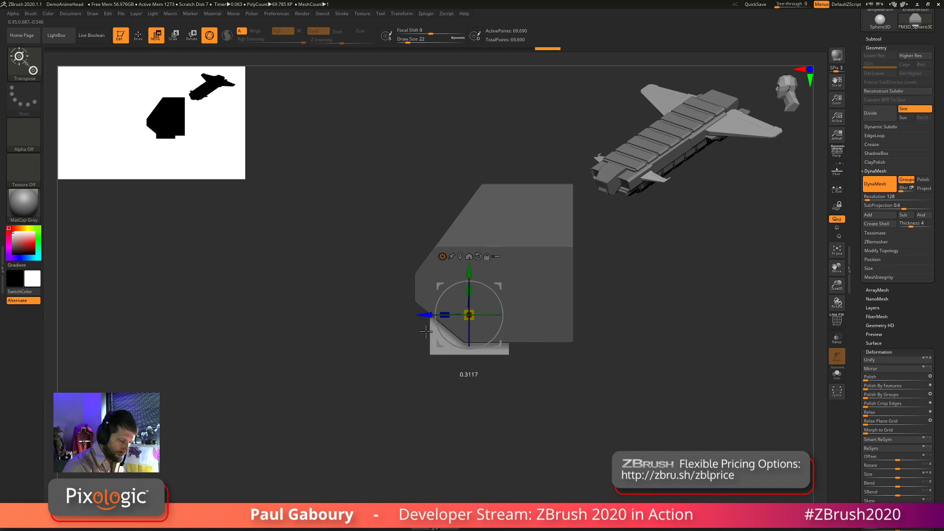
pyautogui.moveTo(426, 332); pyautogui.dragTo(393, 348)
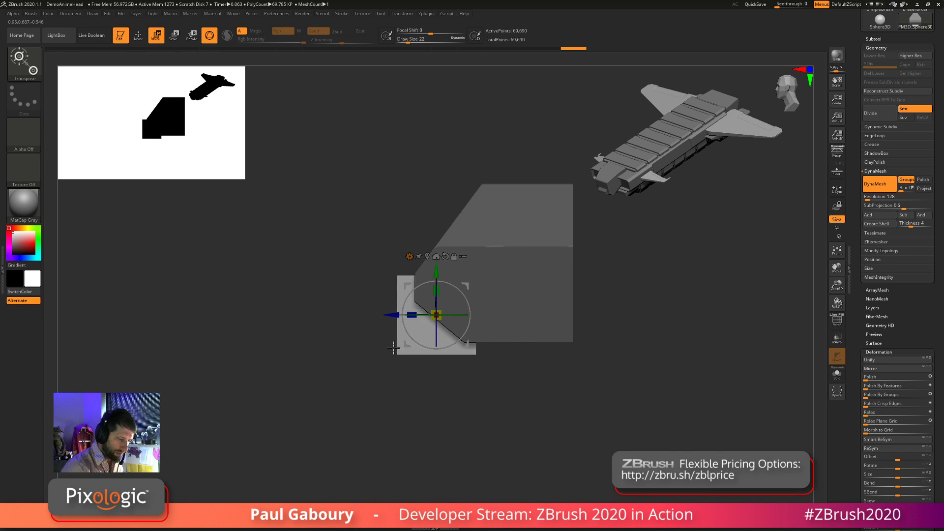
# Leave the gizmo, show the polyframe and clear the mask from the large block
pyautogui.press('q')
pyautogui.moveTo(446, 416); pyautogui.dragTo(462, 423)
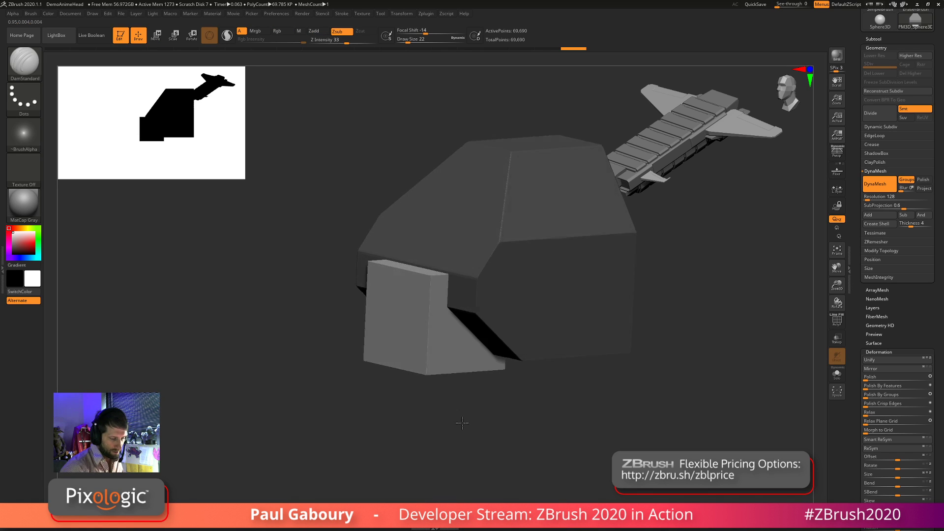
pyautogui.press('w')
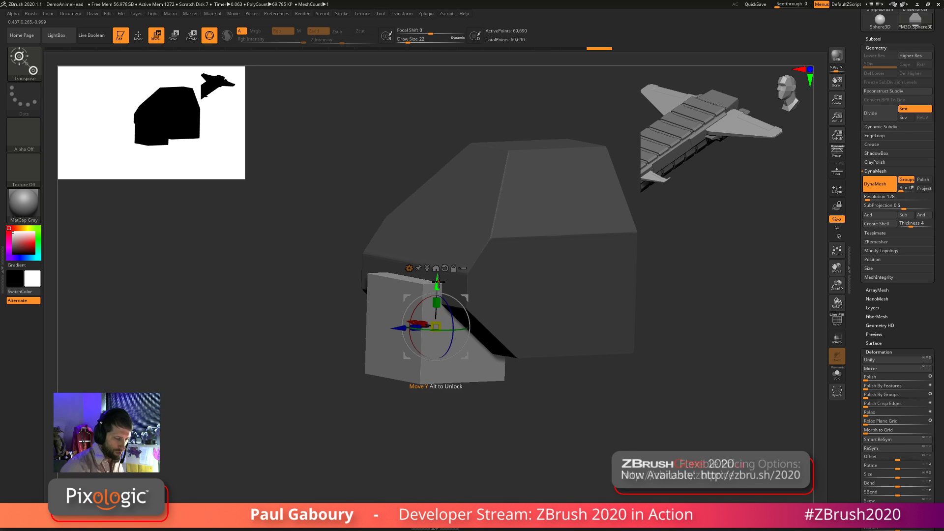
pyautogui.press('q')
pyautogui.press('shift')
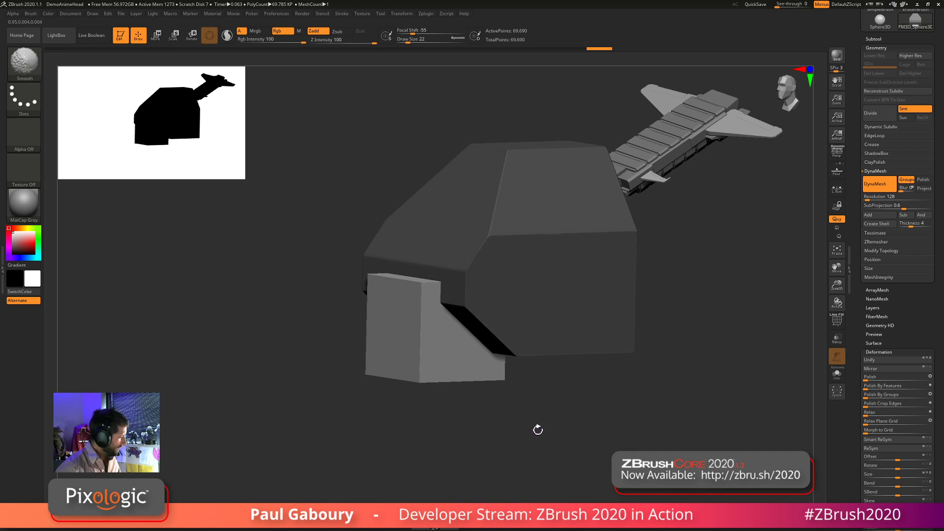
pyautogui.hotkey('shift', 'f')
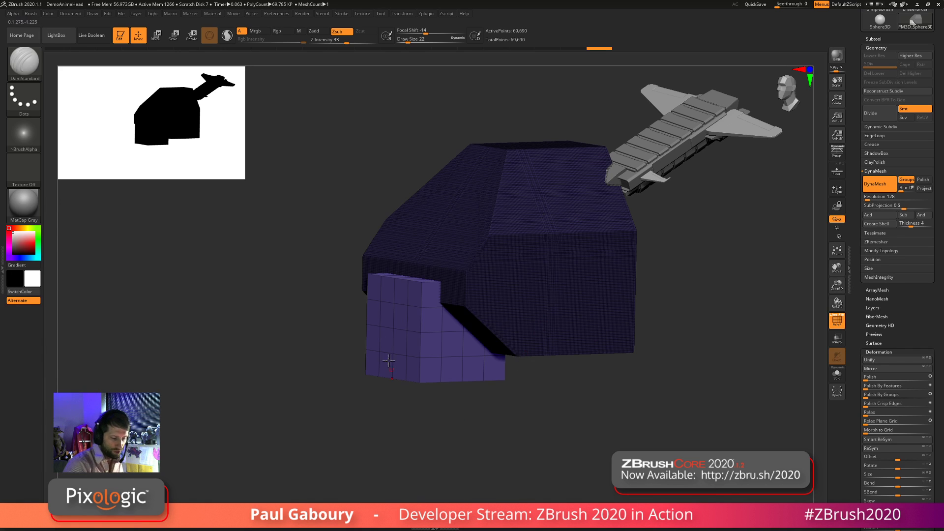
pyautogui.keyDown('ctrl'); pyautogui.moveTo(509, 444); pyautogui.dragTo(538, 440); pyautogui.keyUp('ctrl')
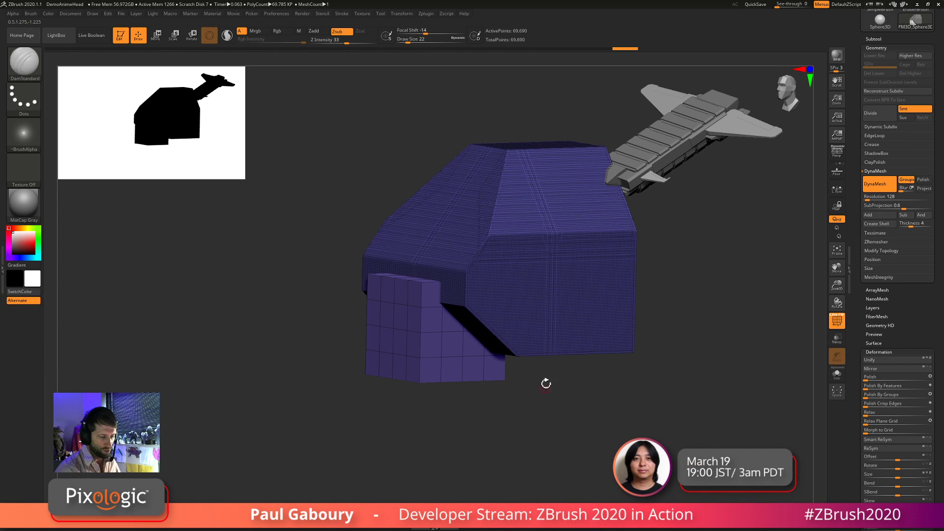
# Give the large block its own polygroup and re-DynaMesh it together with the small cube, keeping the groups separate
pyautogui.keyDown('ctrl'); pyautogui.keyDown('shift'); pyautogui.click(556, 336); pyautogui.keyUp('shift'); pyautogui.keyUp('ctrl')
pyautogui.hotkey('ctrl', 'w')
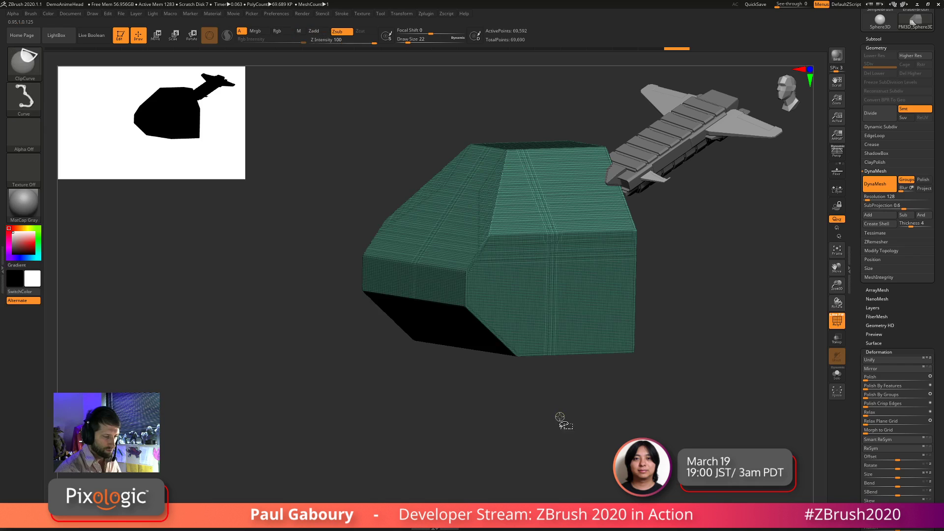
pyautogui.keyDown('ctrl'); pyautogui.keyDown('shift'); pyautogui.click(561, 415); pyautogui.keyUp('shift'); pyautogui.keyUp('ctrl')
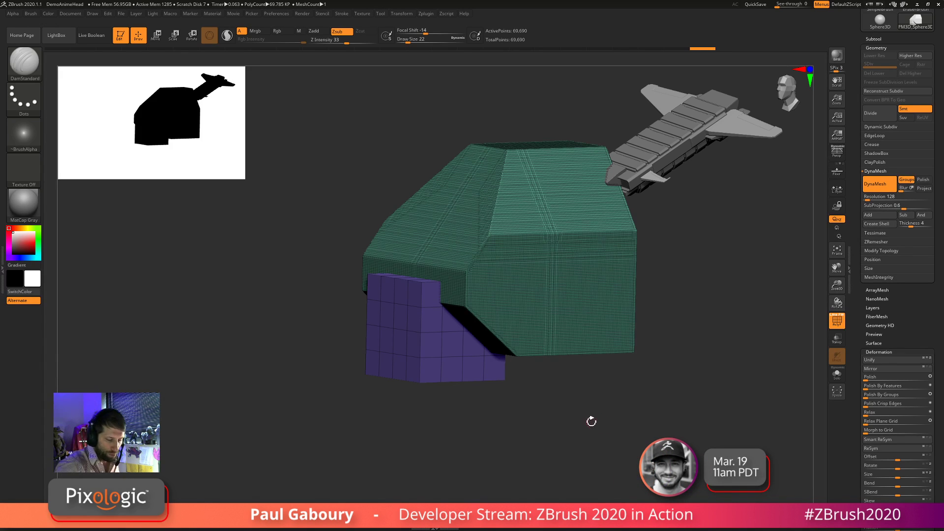
pyautogui.keyDown('ctrl'); pyautogui.moveTo(591, 418); pyautogui.dragTo(610, 437); pyautogui.keyUp('ctrl')
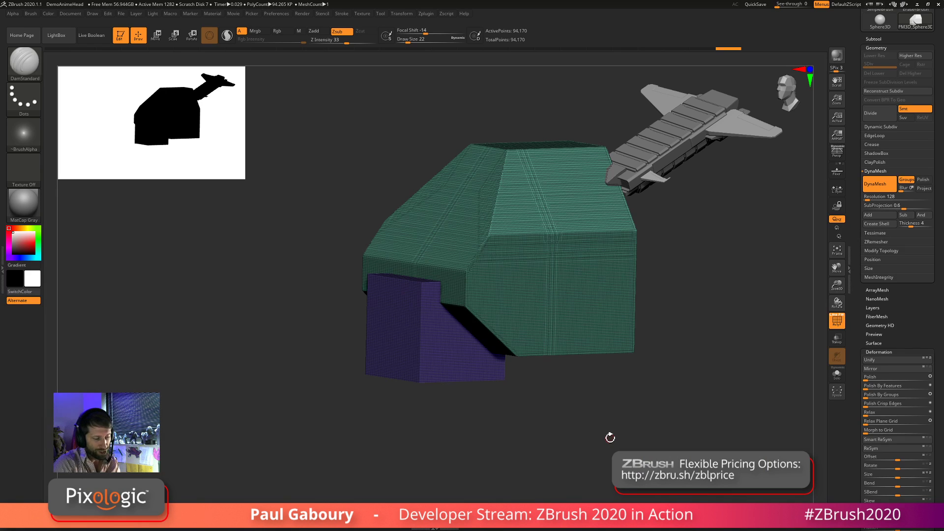
# Mask the large block, try moving the small cube up and forward away from it, and undo the move
pyautogui.press('w')
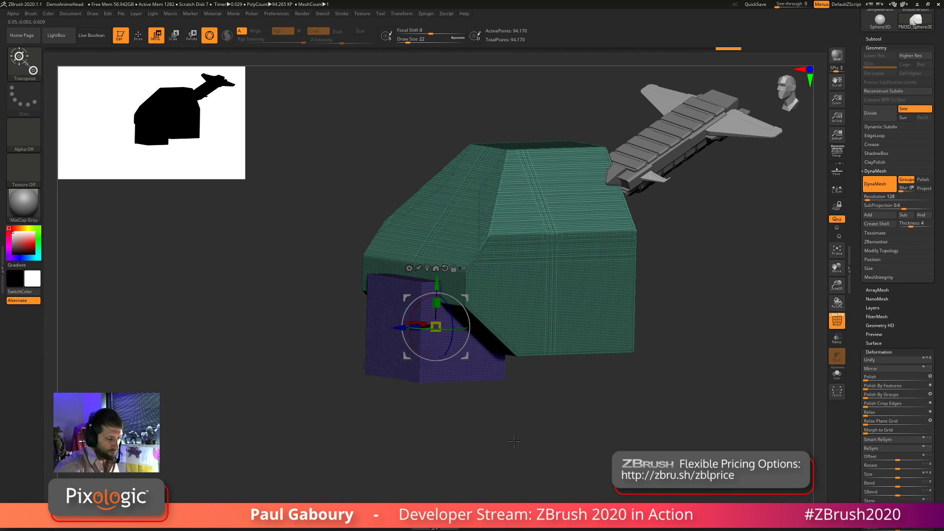
pyautogui.keyDown('shift'); pyautogui.moveTo(514, 436); pyautogui.dragTo(522, 442); pyautogui.keyUp('shift')
pyautogui.moveTo(513, 409)
pyautogui.mouseDown()
pyautogui.moveTo(350, 255)
pyautogui.moveTo(431, 324)
pyautogui.mouseUp()
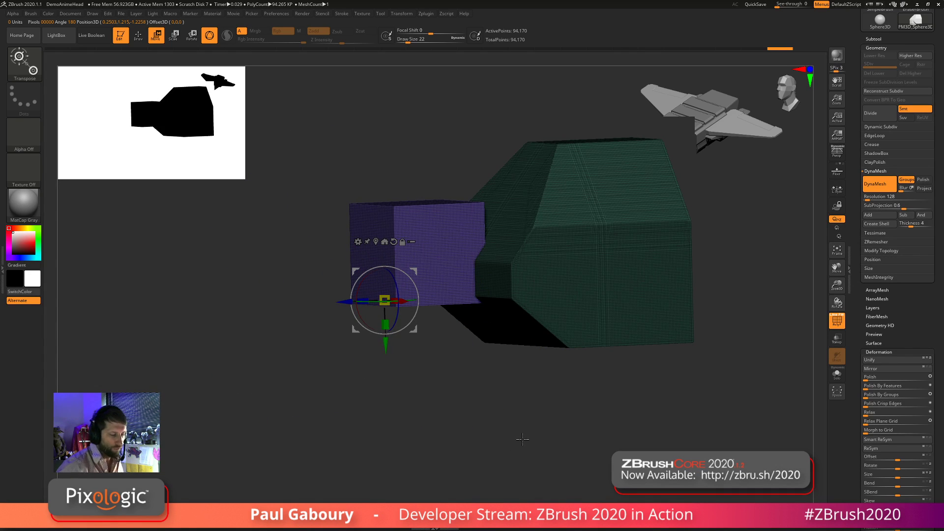
pyautogui.hotkey('ctrl', 'z')
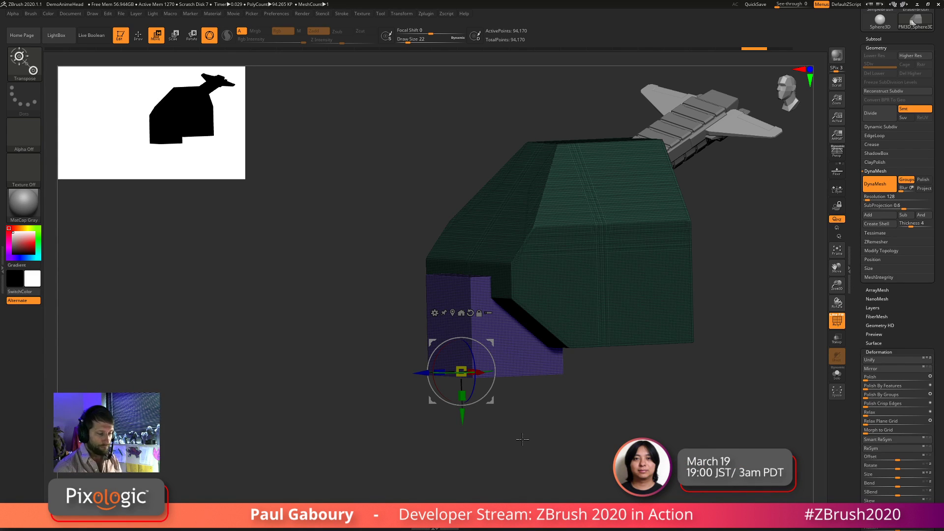
# Clip the small cube's upper and lower front corners from the side view
pyautogui.moveTo(642, 404); pyautogui.dragTo(530, 413)
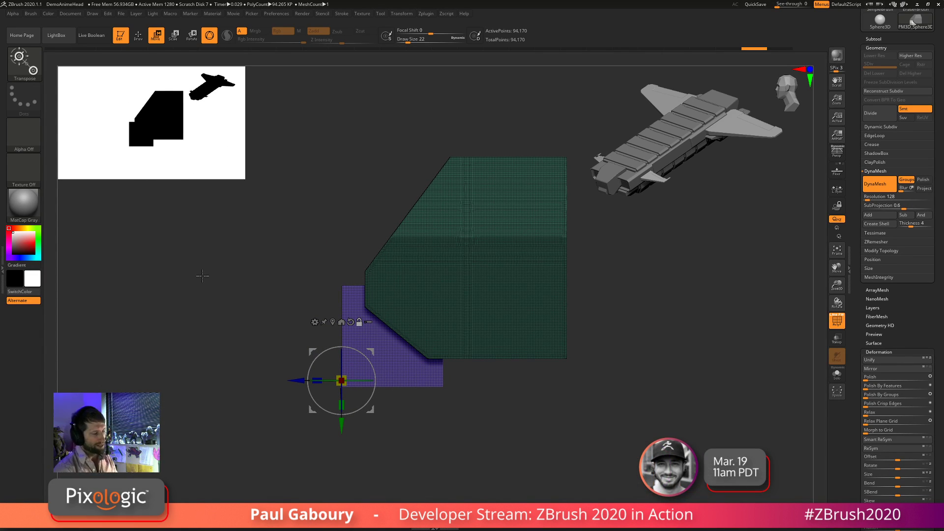
pyautogui.press('q')
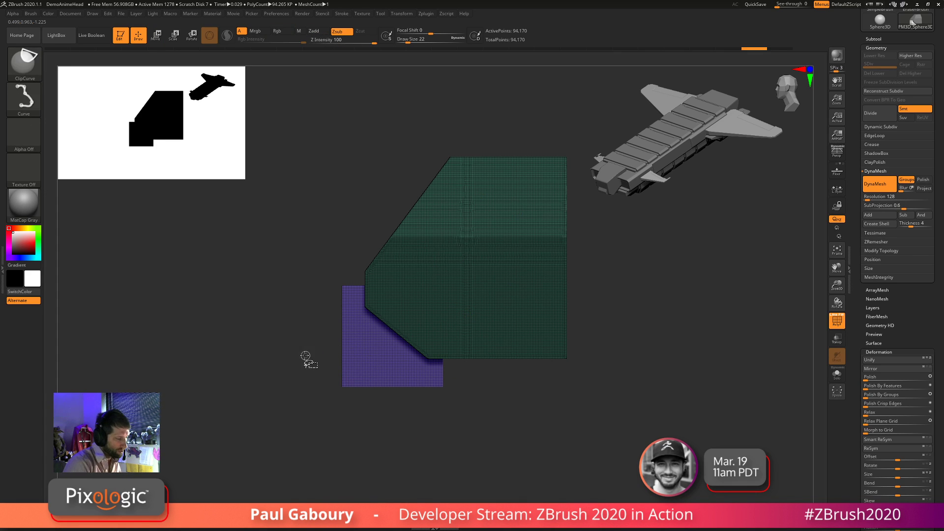
pyautogui.moveTo(296, 313)
pyautogui.keyDown('ctrl'); pyautogui.keyDown('shift'); pyautogui.mouseDown()
pyautogui.moveTo(379, 231)
pyautogui.moveTo(387, 248)
pyautogui.mouseUp(); pyautogui.keyUp('shift'); pyautogui.keyUp('ctrl')
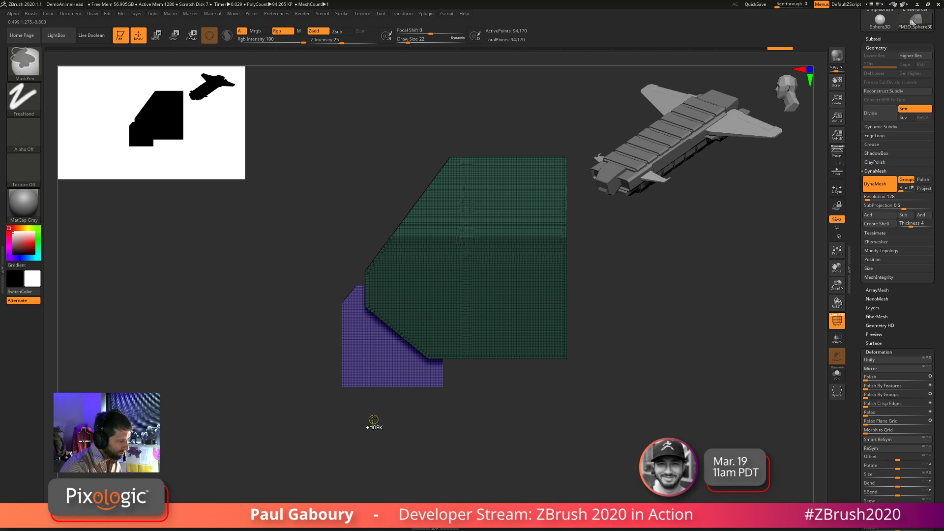
pyautogui.keyDown('ctrl'); pyautogui.keyDown('shift'); pyautogui.moveTo(413, 432); pyautogui.dragTo(303, 309); pyautogui.keyUp('shift'); pyautogui.keyUp('ctrl')
pyautogui.keyDown('ctrl'); pyautogui.keyDown('shift'); pyautogui.moveTo(474, 431); pyautogui.dragTo(312, 292); pyautogui.keyUp('shift'); pyautogui.keyUp('ctrl')
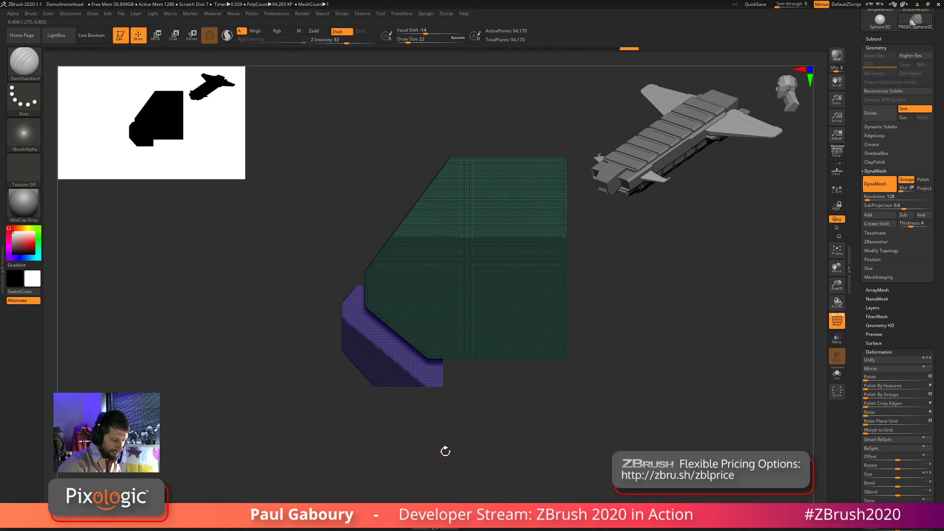
# Clip the small cube's lower front and underside from the side view, clear the mask and re-DynaMesh both blocks
pyautogui.keyDown('ctrl'); pyautogui.keyDown('shift'); pyautogui.moveTo(469, 429); pyautogui.dragTo(295, 267); pyautogui.keyUp('shift'); pyautogui.keyUp('ctrl')
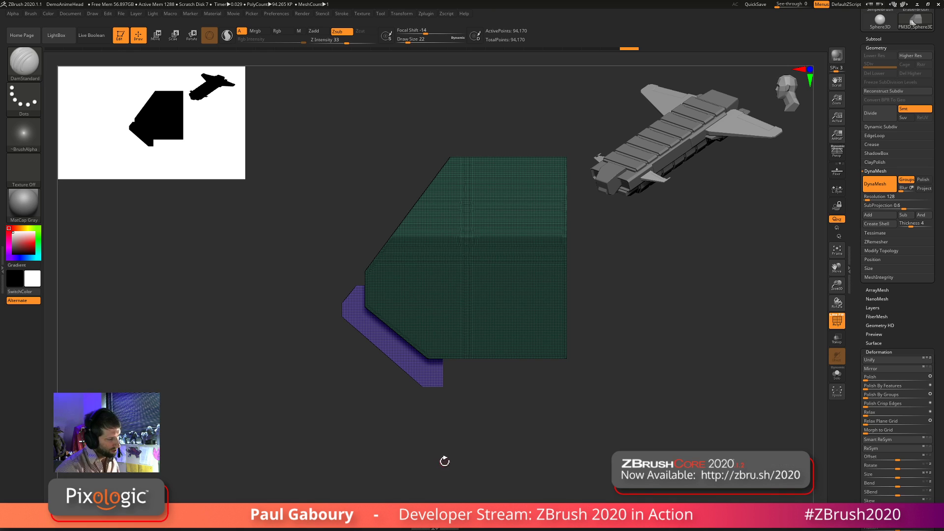
pyautogui.keyDown('ctrl'); pyautogui.keyDown('shift'); pyautogui.moveTo(551, 380); pyautogui.dragTo(363, 380); pyautogui.keyUp('shift'); pyautogui.keyUp('ctrl')
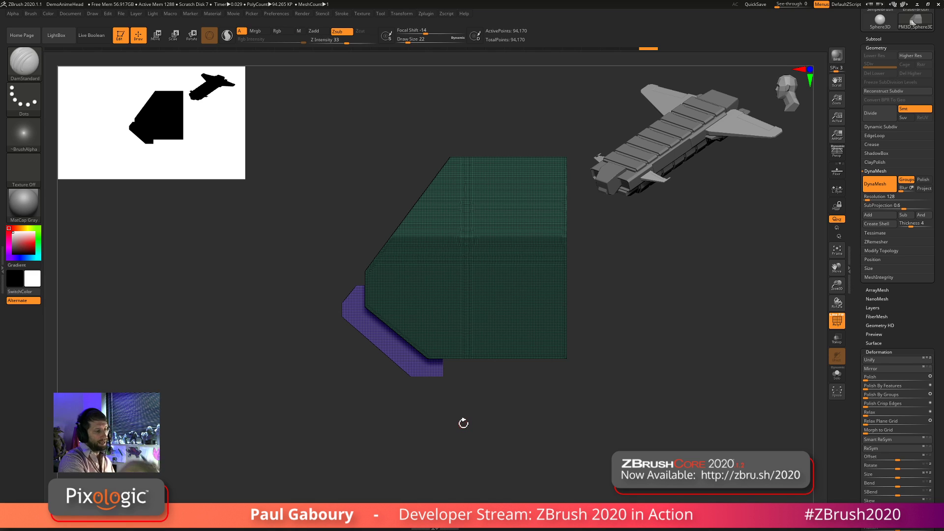
pyautogui.keyDown('ctrl'); pyautogui.moveTo(484, 424); pyautogui.dragTo(504, 465); pyautogui.keyUp('ctrl')
pyautogui.keyDown('ctrl'); pyautogui.moveTo(484, 421); pyautogui.dragTo(525, 485); pyautogui.keyUp('ctrl')
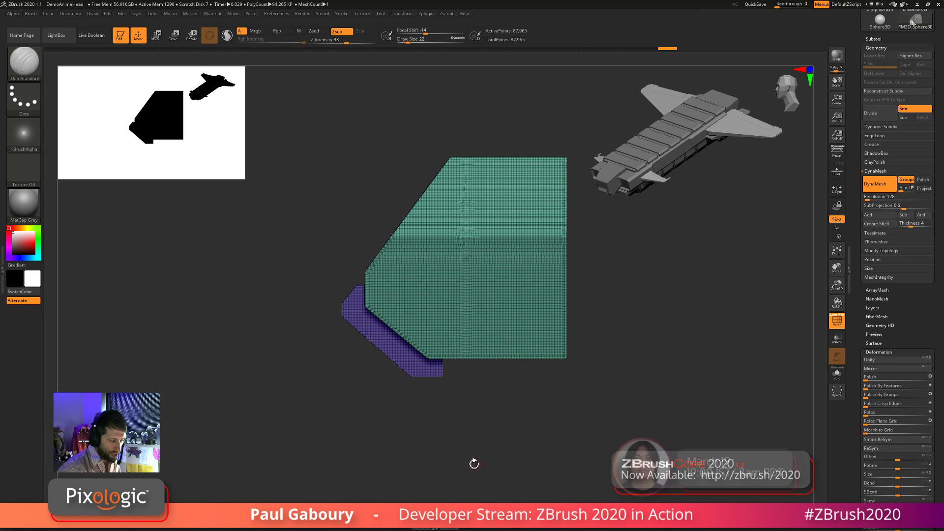
# Isolate the small cube's polygroup and mask a centred rectangle on its sloped front face
pyautogui.moveTo(474, 464); pyautogui.dragTo(497, 428)
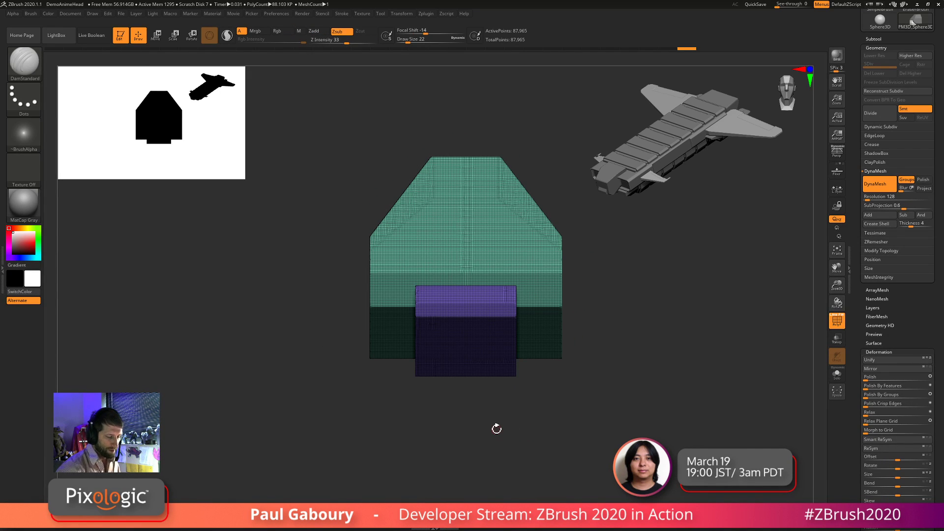
pyautogui.keyDown('ctrl'); pyautogui.keyDown('shift'); pyautogui.click(491, 363); pyautogui.keyUp('shift'); pyautogui.keyUp('ctrl')
pyautogui.moveTo(479, 413)
pyautogui.keyDown('ctrl'); pyautogui.mouseDown()
pyautogui.moveTo(510, 465)
pyautogui.moveTo(476, 393)
pyautogui.moveTo(496, 393)
pyautogui.mouseUp(); pyautogui.keyUp('ctrl')
pyautogui.keyDown('ctrl'); pyautogui.moveTo(508, 445); pyautogui.dragTo(512, 443); pyautogui.keyUp('ctrl')
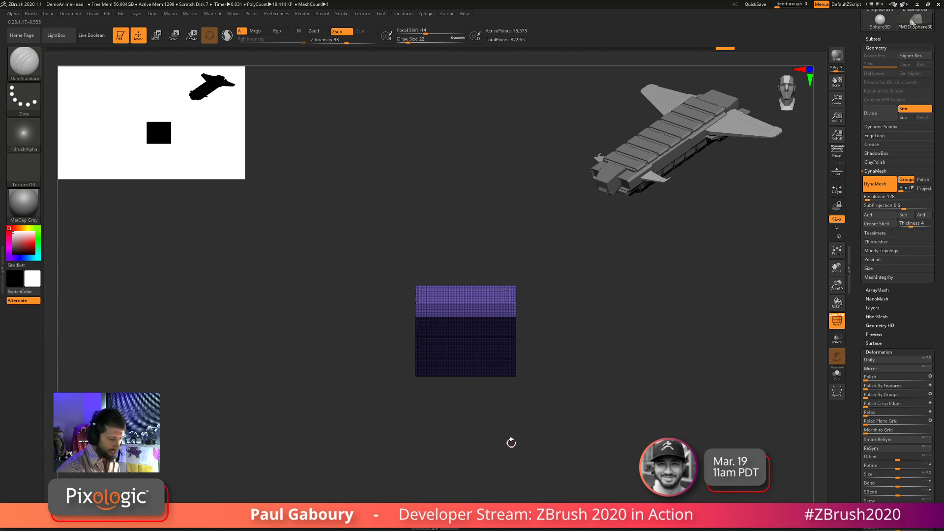
pyautogui.moveTo(447, 400)
pyautogui.keyDown('ctrl'); pyautogui.mouseDown()
pyautogui.moveTo(491, 459)
pyautogui.moveTo(482, 392)
pyautogui.moveTo(498, 402)
pyautogui.mouseUp(); pyautogui.keyUp('ctrl')
pyautogui.moveTo(512, 467)
pyautogui.mouseDown()
pyautogui.moveTo(544, 316)
pyautogui.moveTo(538, 346)
pyautogui.moveTo(567, 308)
pyautogui.moveTo(571, 405)
pyautogui.moveTo(564, 396)
pyautogui.moveTo(561, 427)
pyautogui.mouseUp()
pyautogui.moveTo(564, 465)
pyautogui.keyDown('ctrl'); pyautogui.mouseDown()
pyautogui.moveTo(406, 419)
pyautogui.moveTo(391, 404)
pyautogui.mouseUp(); pyautogui.keyUp('ctrl')
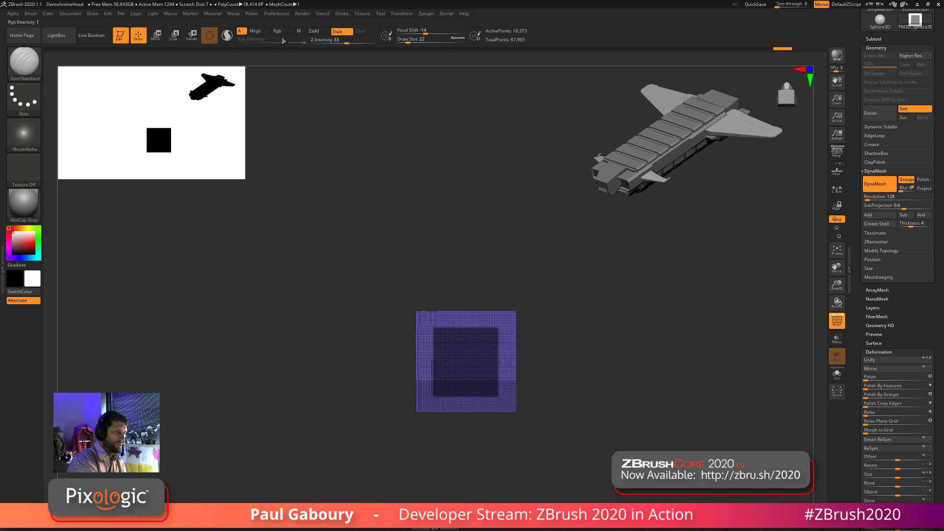
# Toggle the Thumbnail silhouette display off and back on in the preferences
pyautogui.click(276, 14)
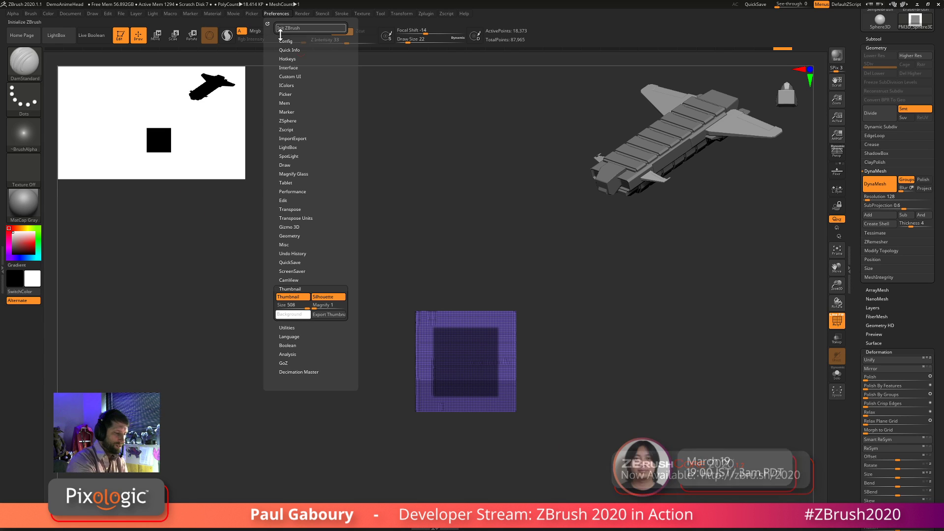
pyautogui.click(296, 298)
pyautogui.click(296, 298)
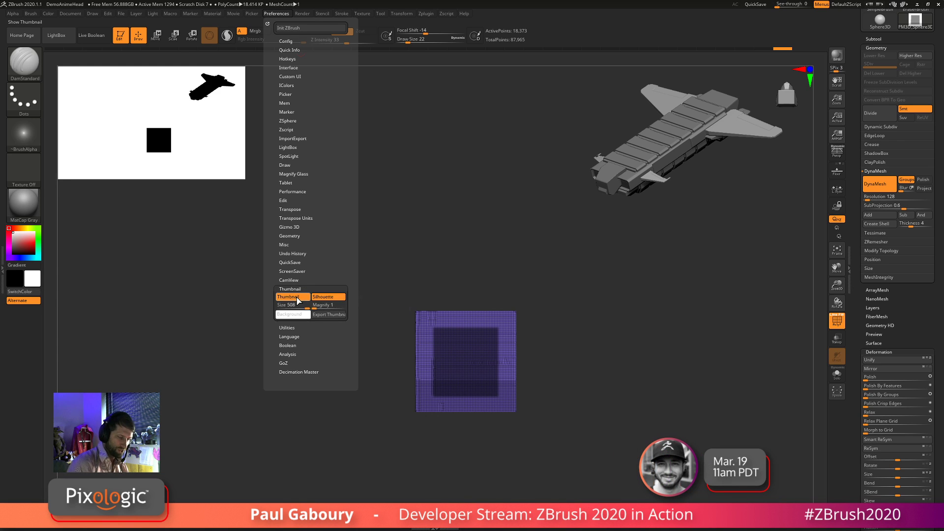
pyautogui.click(296, 298)
pyautogui.click(297, 298)
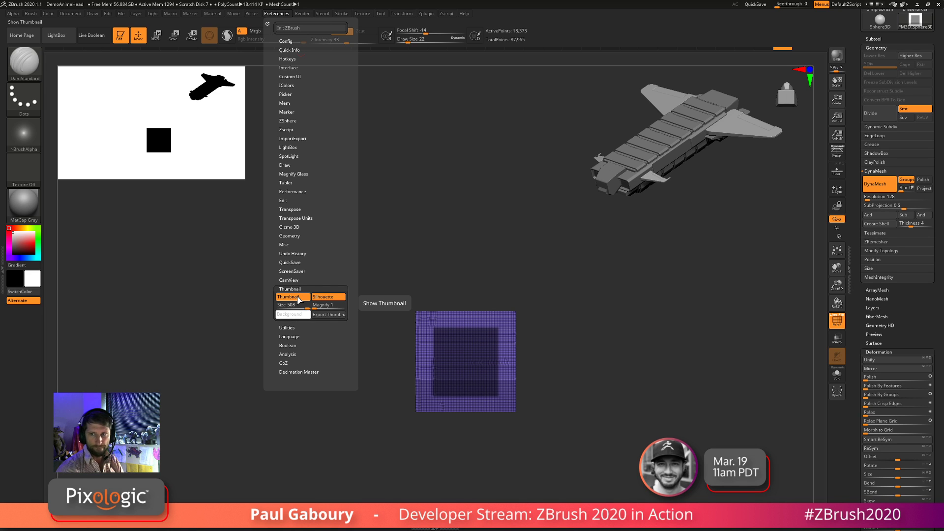
# Invert the small cube's mask, place the gizmo on the front panel and try pushing the panel inward
pyautogui.moveTo(568, 382); pyautogui.dragTo(511, 358)
pyautogui.rightClick(559, 422)
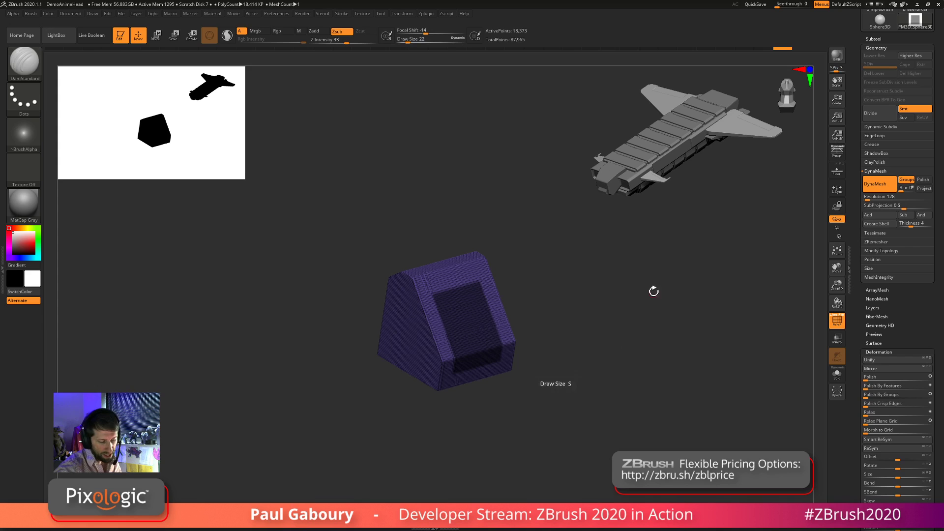
pyautogui.moveTo(575, 354); pyautogui.dragTo(605, 381)
pyautogui.keyDown('ctrl'); pyautogui.click(603, 387); pyautogui.keyUp('ctrl')
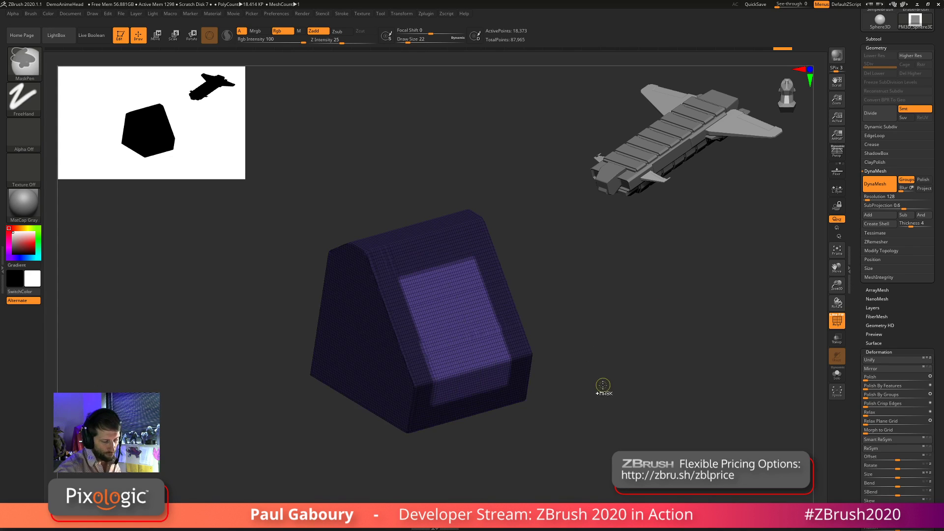
pyautogui.press('w')
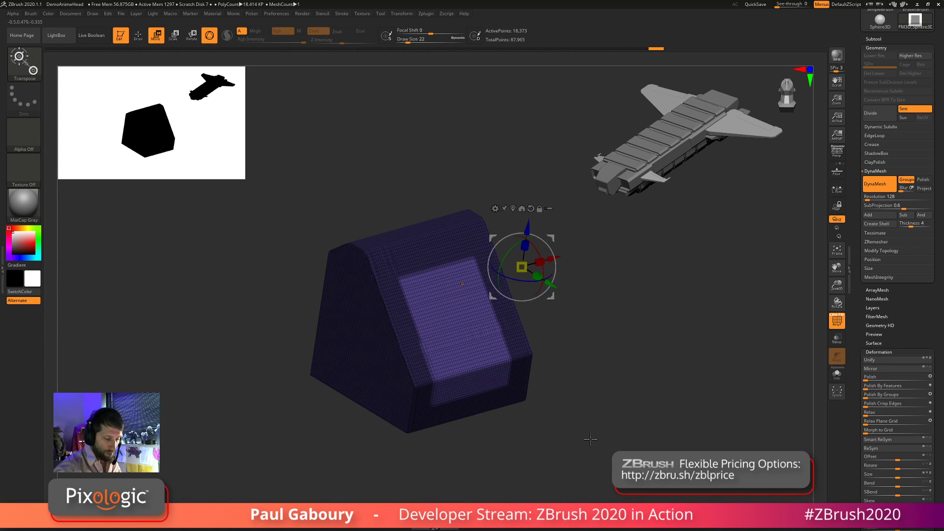
pyautogui.moveTo(591, 435); pyautogui.dragTo(563, 414)
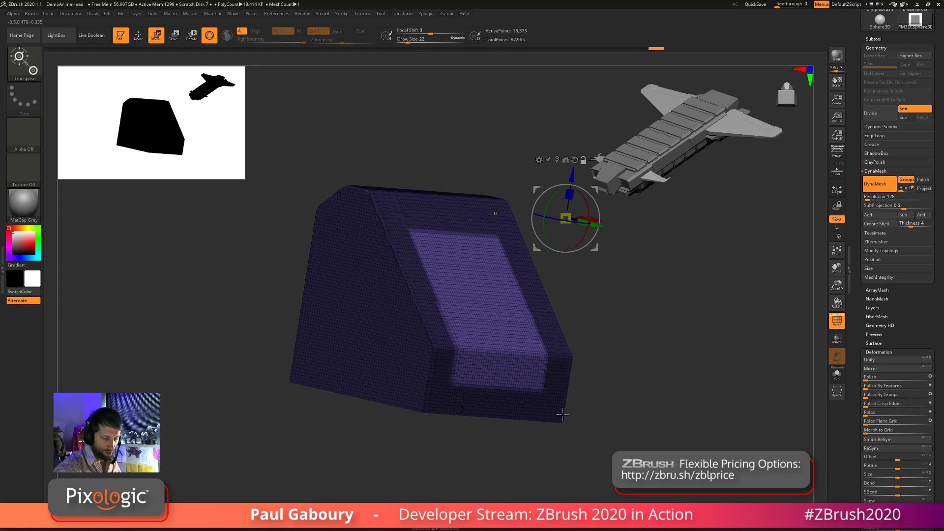
pyautogui.click(511, 372)
pyautogui.moveTo(492, 399); pyautogui.dragTo(480, 350)
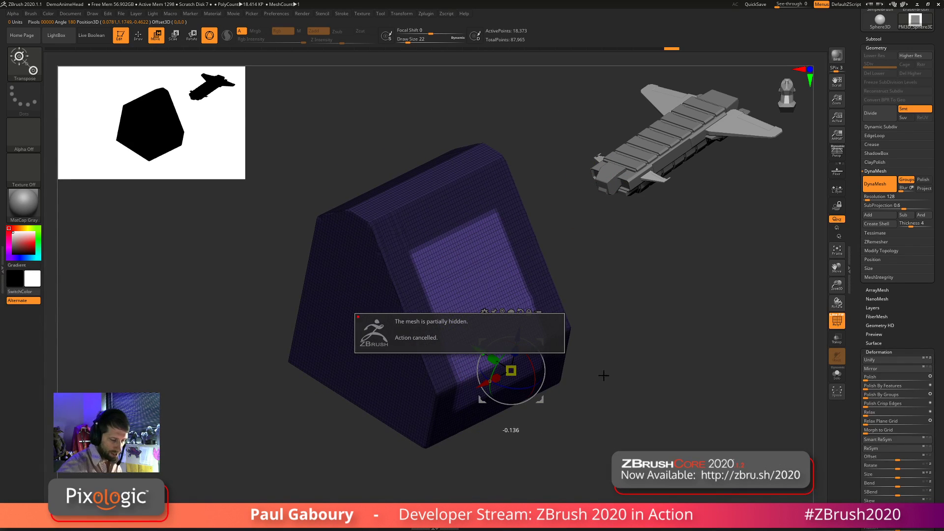
pyautogui.moveTo(610, 375)
pyautogui.mouseDown()
pyautogui.moveTo(611, 388)
pyautogui.moveTo(613, 375)
pyautogui.mouseUp()
# Undo the panel move and mask inversion on the small cube, and show the large block again
pyautogui.keyDown('ctrl'); pyautogui.keyDown('shift'); pyautogui.click(573, 370); pyautogui.keyUp('shift'); pyautogui.keyUp('ctrl')
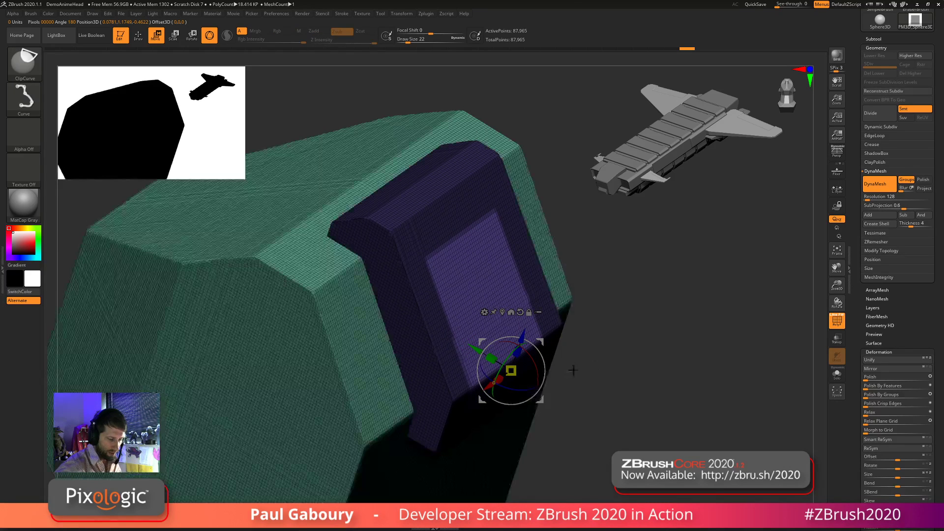
pyautogui.hotkey('ctrl', 'z')
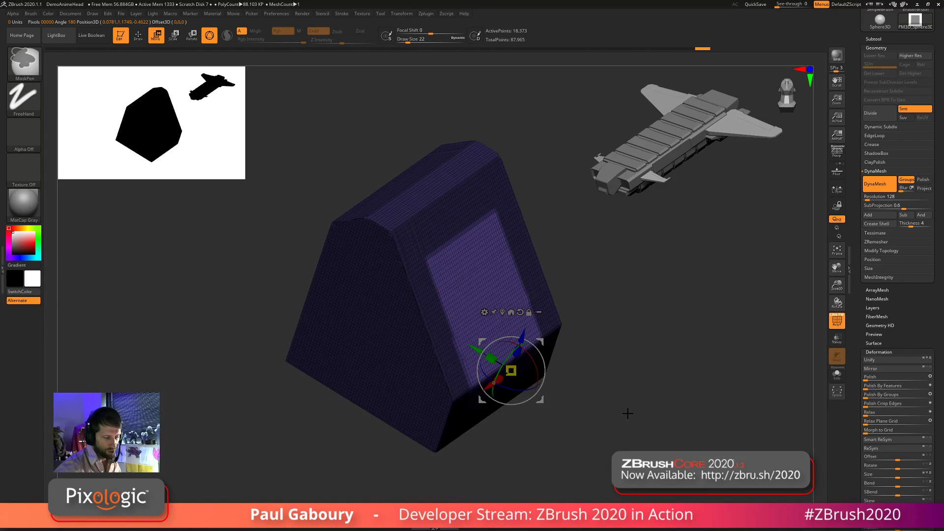
pyautogui.hotkey('ctrl', 'z')
pyautogui.hotkey('ctrl', 'z')
pyautogui.keyDown('ctrl'); pyautogui.keyDown('shift'); pyautogui.click(633, 406); pyautogui.keyUp('shift'); pyautogui.keyUp('ctrl')
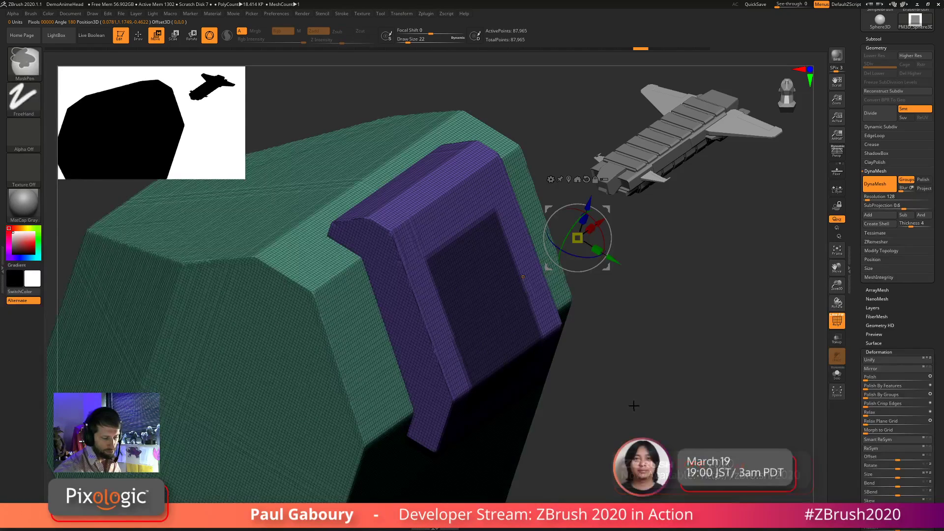
# Invert the mask and try moving the small cube's unmasked front panel with the gizmo
pyautogui.keyDown('ctrl'); pyautogui.click(634, 405); pyautogui.keyUp('ctrl')
pyautogui.moveTo(611, 259); pyautogui.dragTo(590, 243)
pyautogui.moveTo(657, 415)
pyautogui.mouseDown()
pyautogui.moveTo(596, 411)
pyautogui.moveTo(622, 399)
pyautogui.moveTo(661, 414)
pyautogui.mouseUp()
# Hide the polyframe, leave the gizmo and try recessing the front panel with a clip cut parallel to the sloped face
pyautogui.hotkey('shift', 'f')
pyautogui.press('q')
pyautogui.moveTo(611, 434)
pyautogui.mouseDown()
pyautogui.moveTo(600, 391)
pyautogui.moveTo(638, 411)
pyautogui.moveTo(650, 378)
pyautogui.moveTo(644, 356)
pyautogui.moveTo(655, 379)
pyautogui.moveTo(658, 397)
pyautogui.moveTo(626, 385)
pyautogui.moveTo(596, 327)
pyautogui.mouseUp()
pyautogui.hotkey('ctrl', 'shift')
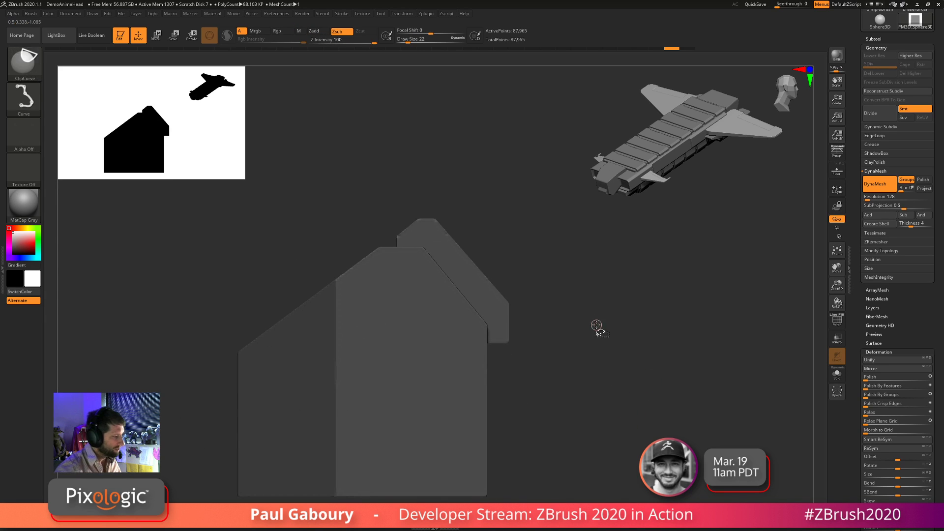
pyautogui.moveTo(384, 183)
pyautogui.mouseDown()
pyautogui.moveTo(618, 459)
pyautogui.moveTo(617, 470)
pyautogui.moveTo(622, 394)
pyautogui.moveTo(615, 407)
pyautogui.moveTo(611, 392)
pyautogui.moveTo(644, 369)
pyautogui.moveTo(615, 342)
pyautogui.moveTo(618, 379)
pyautogui.mouseUp()
pyautogui.moveTo(632, 433)
pyautogui.mouseDown()
pyautogui.moveTo(618, 397)
pyautogui.moveTo(613, 407)
pyautogui.moveTo(641, 373)
pyautogui.moveTo(614, 402)
pyautogui.moveTo(657, 375)
pyautogui.moveTo(629, 397)
pyautogui.moveTo(585, 407)
pyautogui.moveTo(645, 385)
pyautogui.moveTo(616, 419)
pyautogui.moveTo(565, 419)
pyautogui.moveTo(674, 382)
pyautogui.moveTo(632, 371)
pyautogui.moveTo(646, 351)
pyautogui.moveTo(473, 397)
pyautogui.moveTo(521, 427)
pyautogui.moveTo(594, 411)
pyautogui.mouseUp()
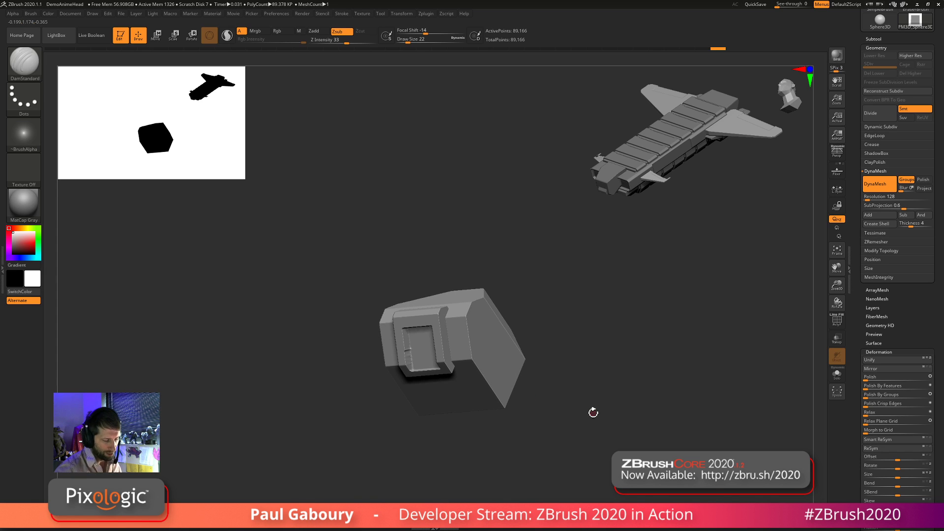
# Undo the panel recess and step back to the isolated small cube with its rectangular mask
pyautogui.keyDown('ctrl'); pyautogui.click(595, 406); pyautogui.keyUp('ctrl')
pyautogui.hotkey('ctrl', 'z')
pyautogui.hotkey('ctrl', 'z')
pyautogui.hotkey('ctrl', 'z')
pyautogui.hotkey('ctrl', 'z')
pyautogui.hotkey('ctrl', 'z')
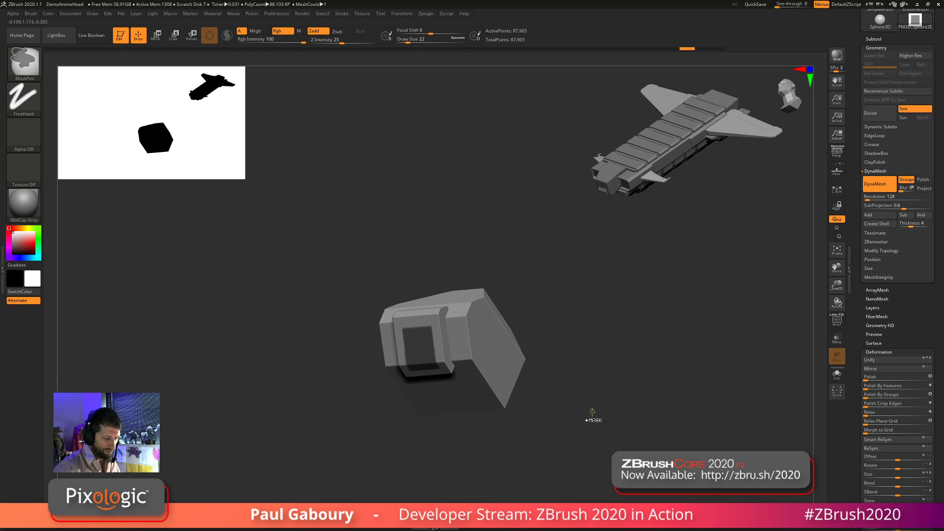
pyautogui.hotkey('ctrl', 'z')
pyautogui.hotkey('ctrl', 'z')
pyautogui.hotkey('ctrl', 'z')
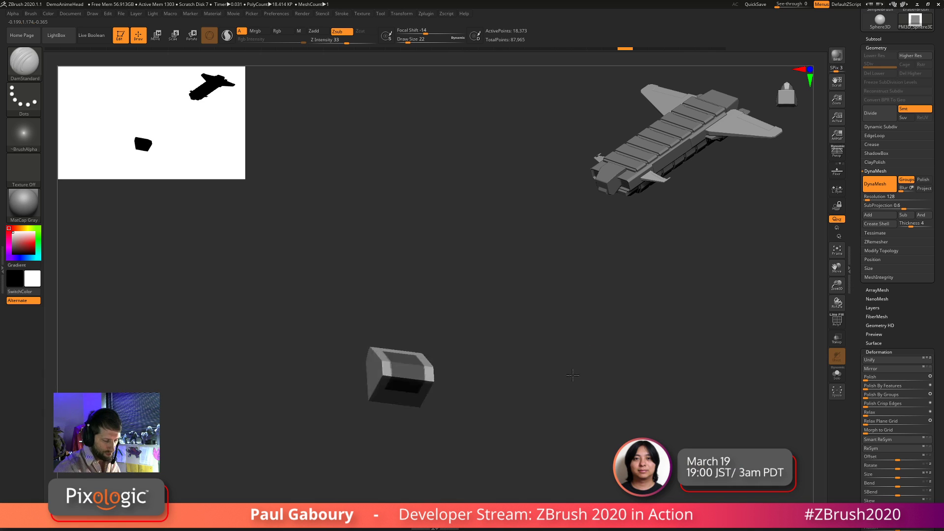
# Remove the mask from the small cube's sloped face, keep only the bevel strip selected, and show both blocks from the side
pyautogui.keyDown('ctrl'); pyautogui.moveTo(306, 299); pyautogui.dragTo(491, 388); pyautogui.keyUp('ctrl')
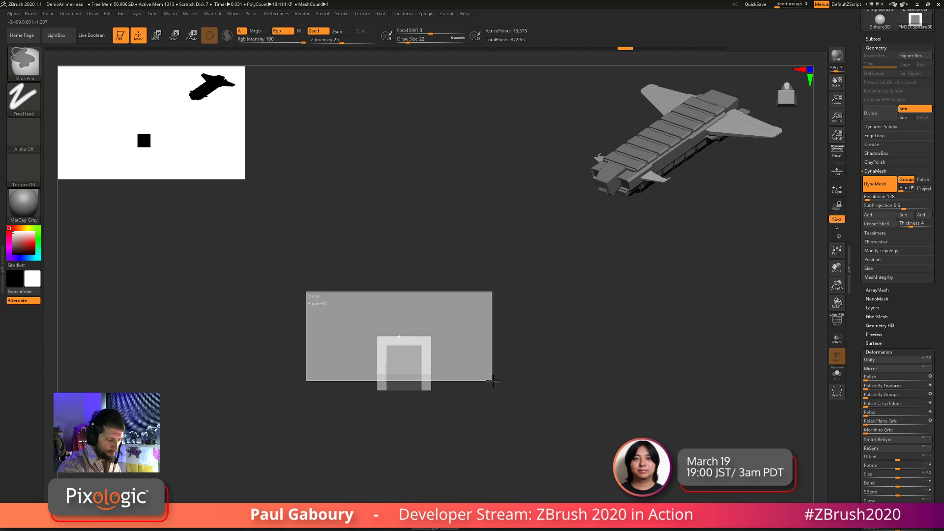
pyautogui.moveTo(583, 407)
pyautogui.mouseDown()
pyautogui.moveTo(589, 343)
pyautogui.moveTo(596, 402)
pyautogui.mouseUp()
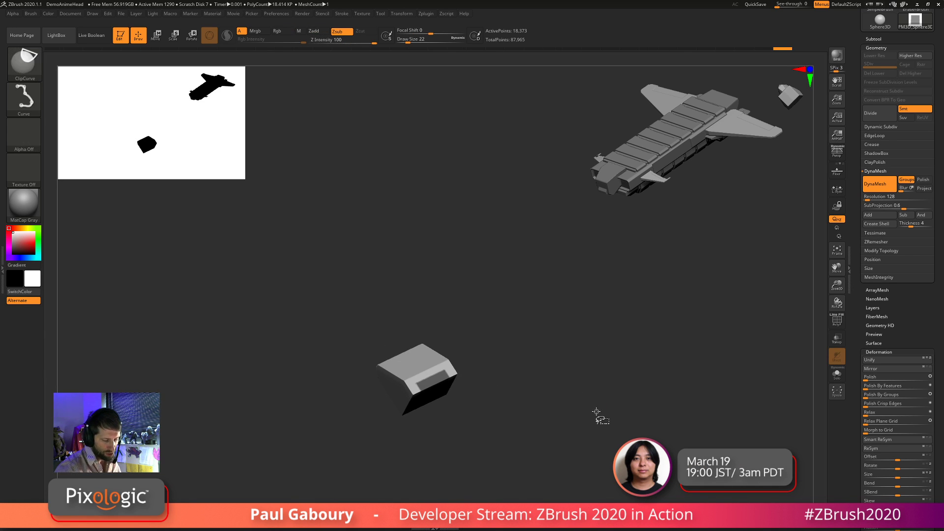
pyautogui.hotkey('ctrl', 'shift', 'z')
pyautogui.hotkey('ctrl', 'z')
pyautogui.hotkey('ctrl', 'z')
pyautogui.hotkey('ctrl', 'z')
pyautogui.hotkey('ctrl', 'z')
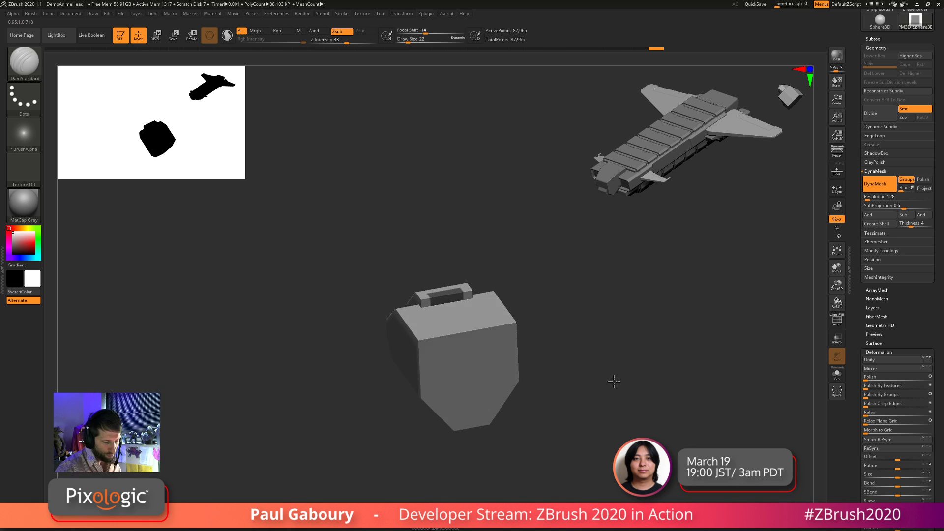
pyautogui.hotkey('ctrl', 'shift', 'z')
pyautogui.hotkey('ctrl', 'shift', 'z')
pyautogui.hotkey('ctrl', 'shift', 'z')
pyautogui.hotkey('ctrl', 'shift', 'z')
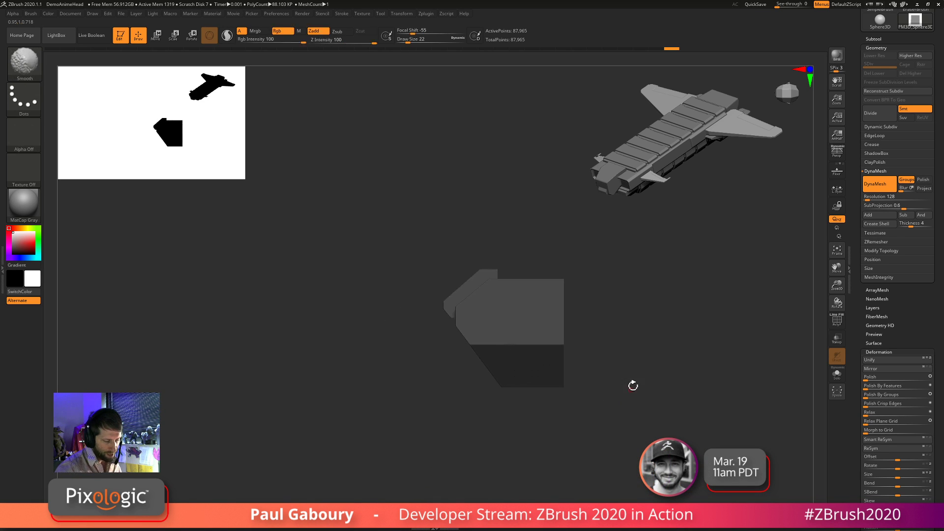
# Try a near-vertical clip cut through the small cube's bevel panel and undo it
pyautogui.keyDown('ctrl'); pyautogui.moveTo(482, 250); pyautogui.dragTo(472, 453); pyautogui.keyUp('ctrl')
pyautogui.moveTo(671, 320)
pyautogui.mouseDown()
pyautogui.moveTo(629, 383)
pyautogui.moveTo(687, 384)
pyautogui.moveTo(660, 381)
pyautogui.mouseUp()
pyautogui.hotkey('ctrl', 'z')
# Recess the small cube's bevel panel with a repositioned near-vertical clip cut and re-DynaMesh the blocks
pyautogui.moveTo(481, 205)
pyautogui.keyDown('ctrl'); pyautogui.keyDown('shift'); pyautogui.mouseDown()
pyautogui.moveTo(486, 482)
pyautogui.moveTo(490, 466)
pyautogui.mouseUp(); pyautogui.keyUp('shift'); pyautogui.keyUp('ctrl')
pyautogui.moveTo(674, 382)
pyautogui.mouseDown()
pyautogui.moveTo(637, 388)
pyautogui.moveTo(642, 367)
pyautogui.moveTo(658, 430)
pyautogui.mouseUp()
pyautogui.keyDown('ctrl'); pyautogui.moveTo(642, 370); pyautogui.dragTo(575, 381); pyautogui.keyUp('ctrl')
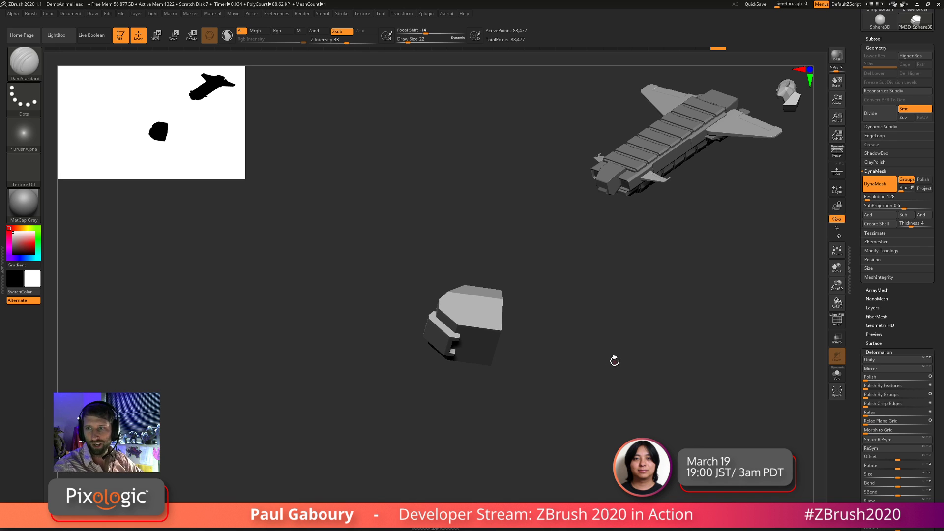
pyautogui.moveTo(613, 357); pyautogui.dragTo(615, 354)
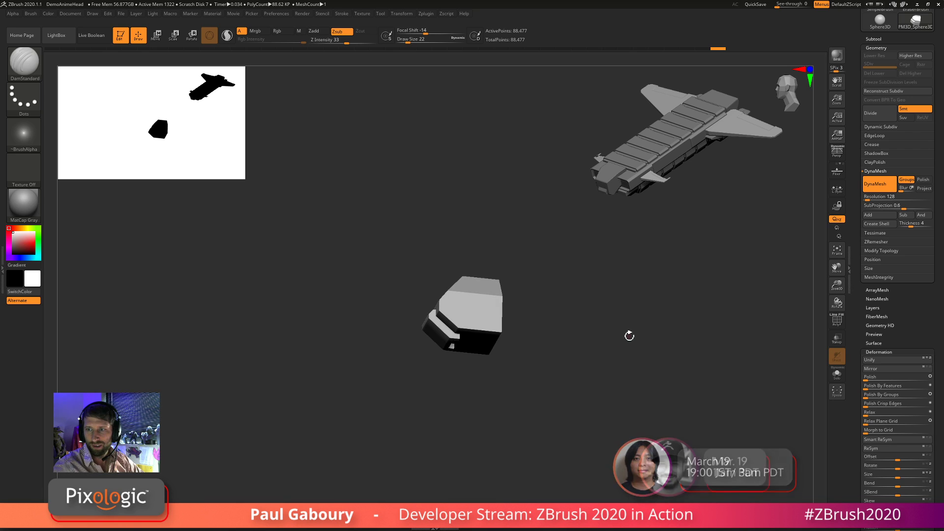
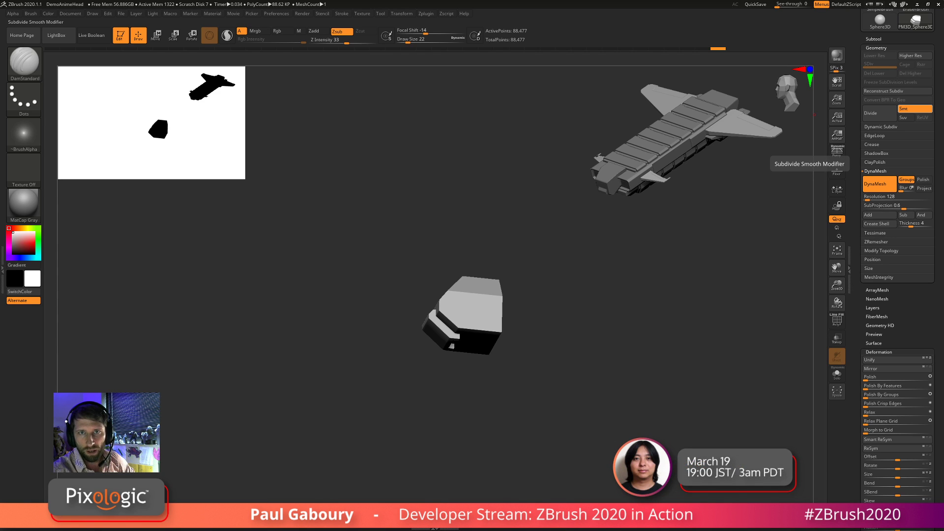
# Bring the browser onto the screen, enlarge its window and open the Pavlovich Workshop episode from the ZBrushLIVE page
pyautogui.moveTo(943, 101); pyautogui.dragTo(507, 21)
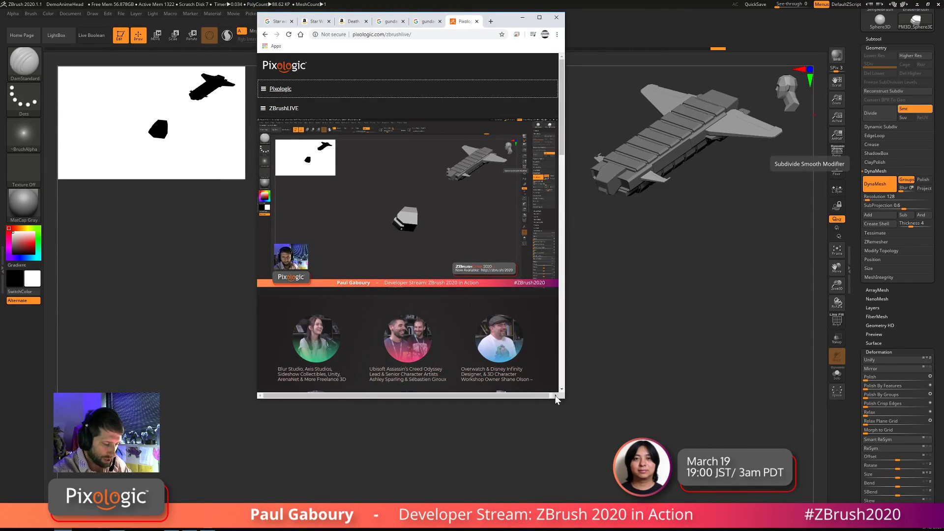
pyautogui.moveTo(561, 398); pyautogui.dragTo(759, 495)
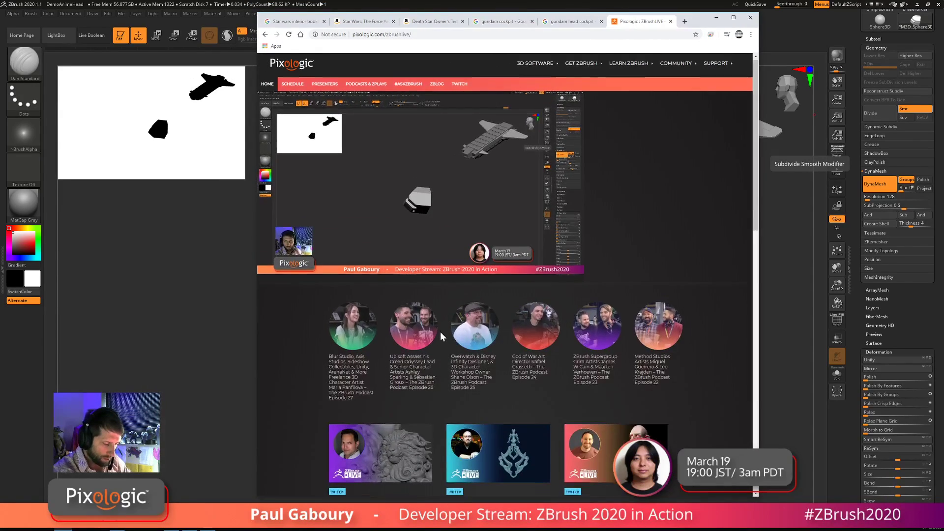
pyautogui.scroll(-3, 488, 341)
pyautogui.scroll(-3, 488, 341)
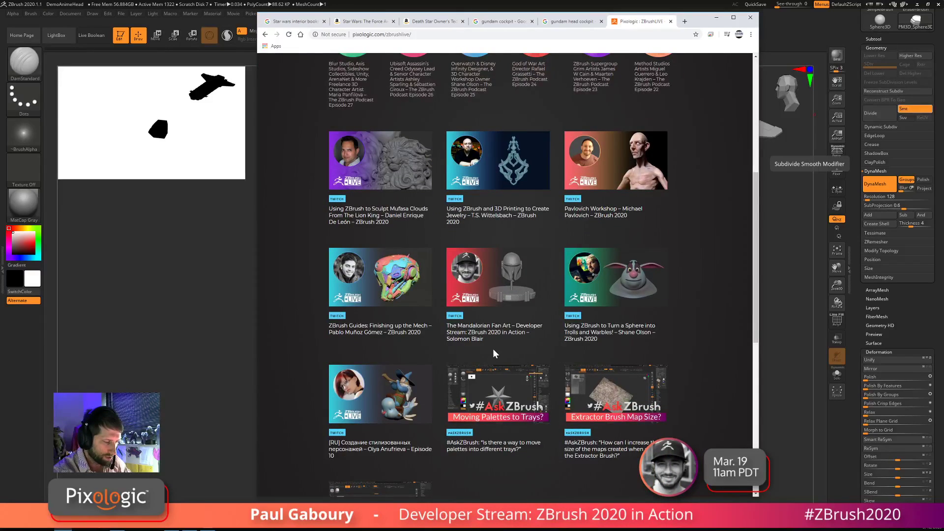
pyautogui.scroll(4, 494, 350)
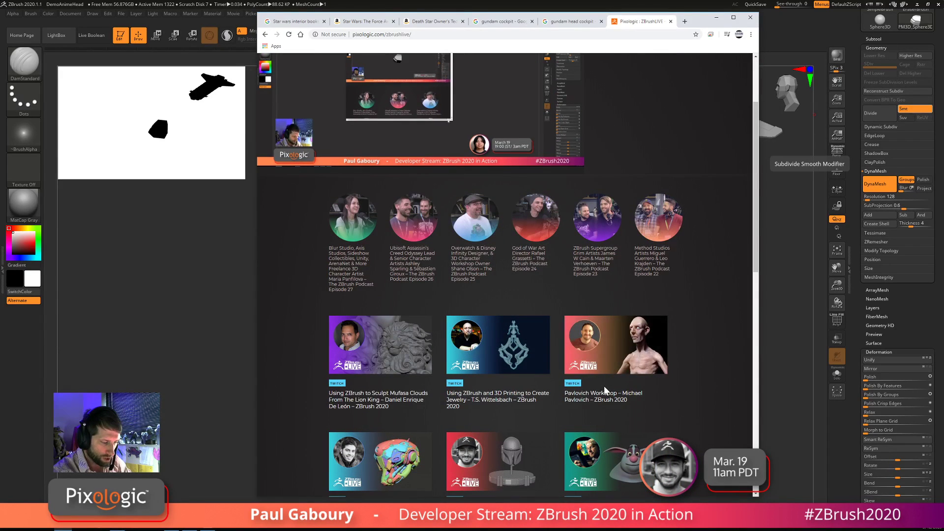
pyautogui.click(618, 354)
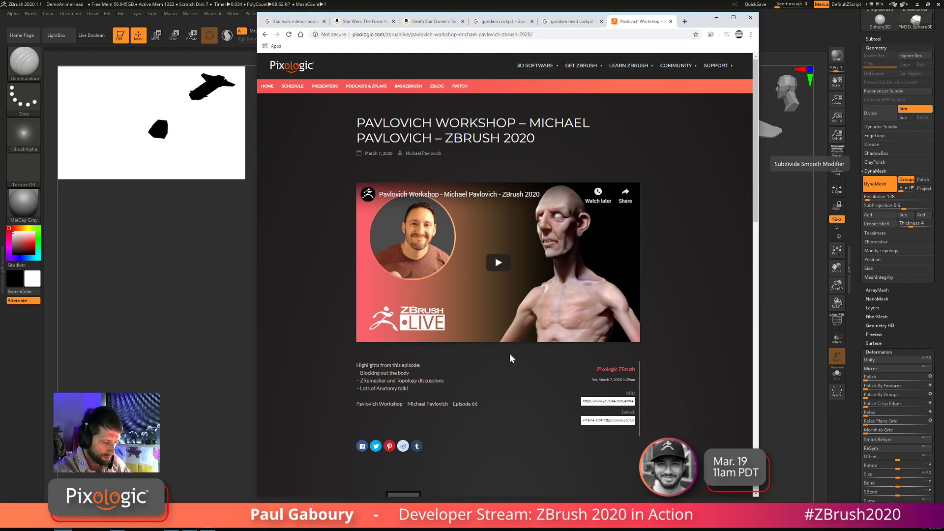
# Look through the workshop episode page and open the presenter's profile and gallery page
pyautogui.scroll(-10, 509, 353)
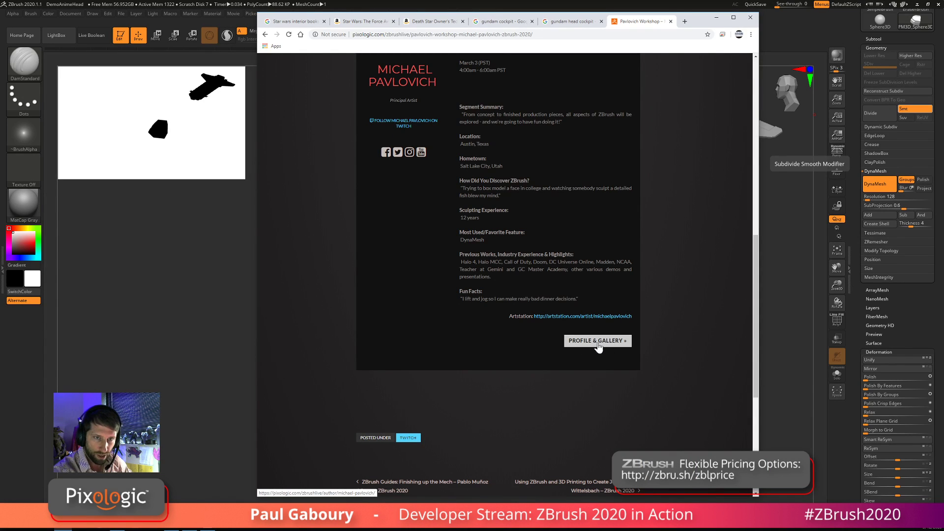
pyautogui.scroll(1, 414, 239)
pyautogui.scroll(-1, 482, 275)
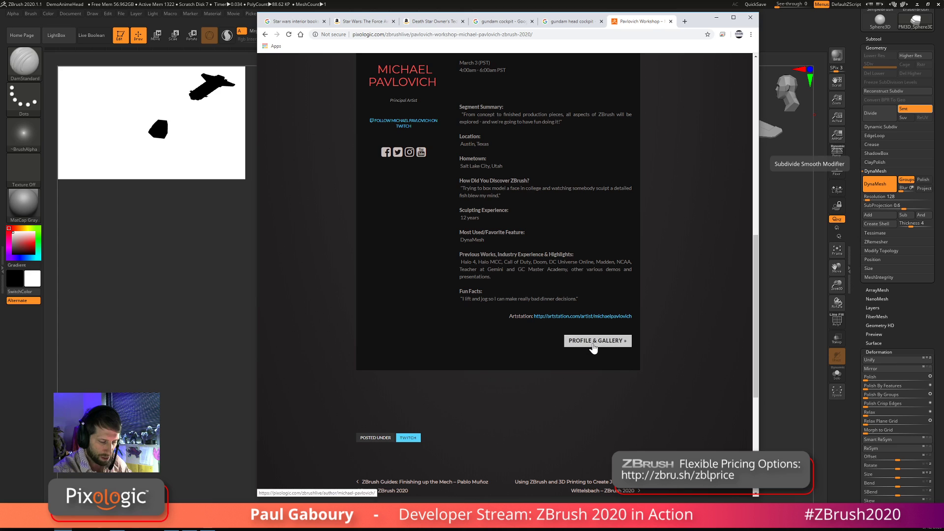
pyautogui.click(594, 343)
# Review the presenter's gallery and featured posts, and switch back to ZBrush
pyautogui.scroll(-3, 516, 293)
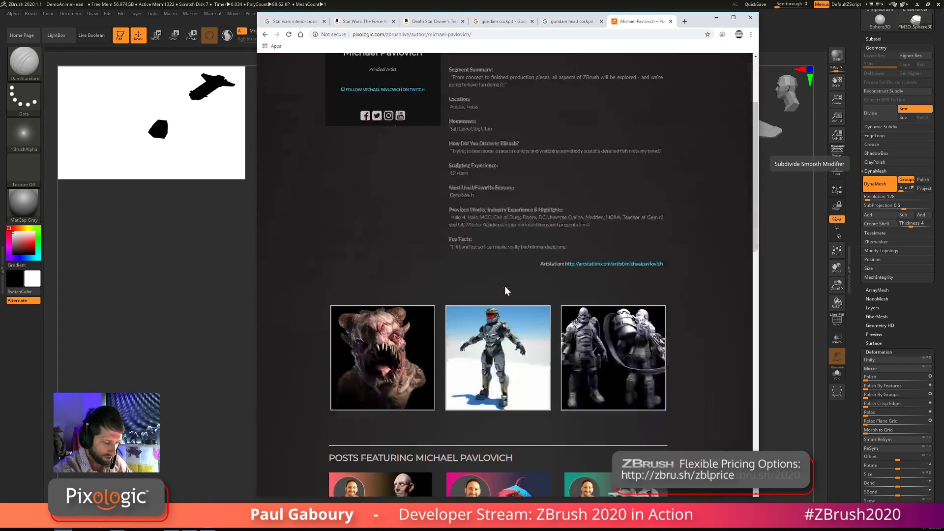
pyautogui.scroll(-4, 507, 290)
pyautogui.scroll(-10, 569, 275)
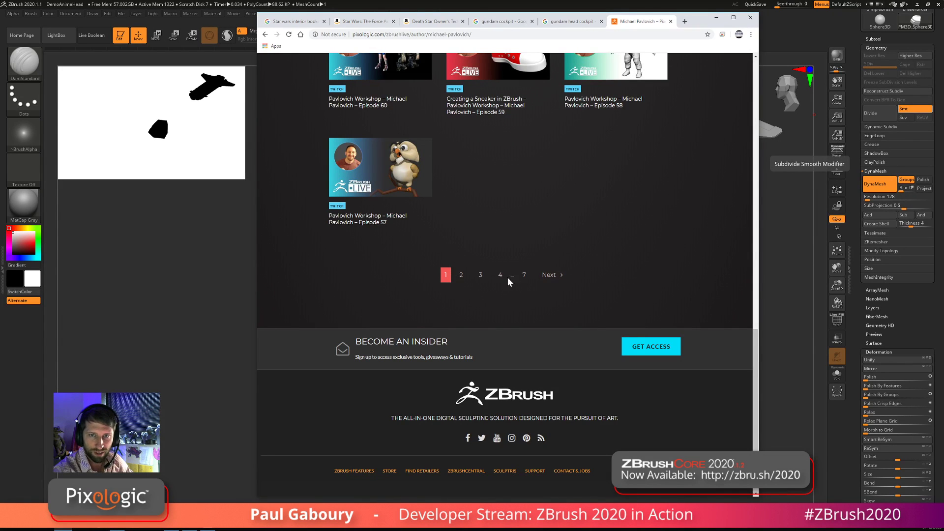
pyautogui.scroll(12, 483, 262)
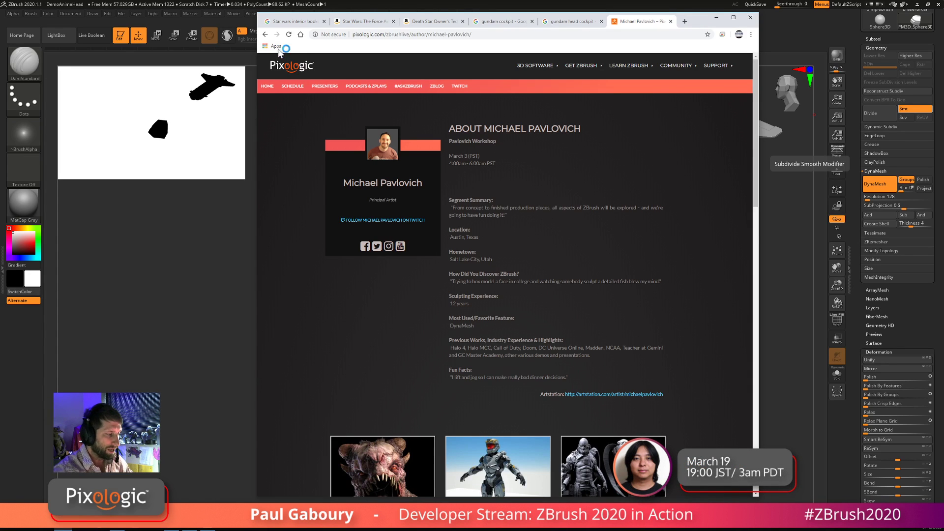
pyautogui.click(265, 35)
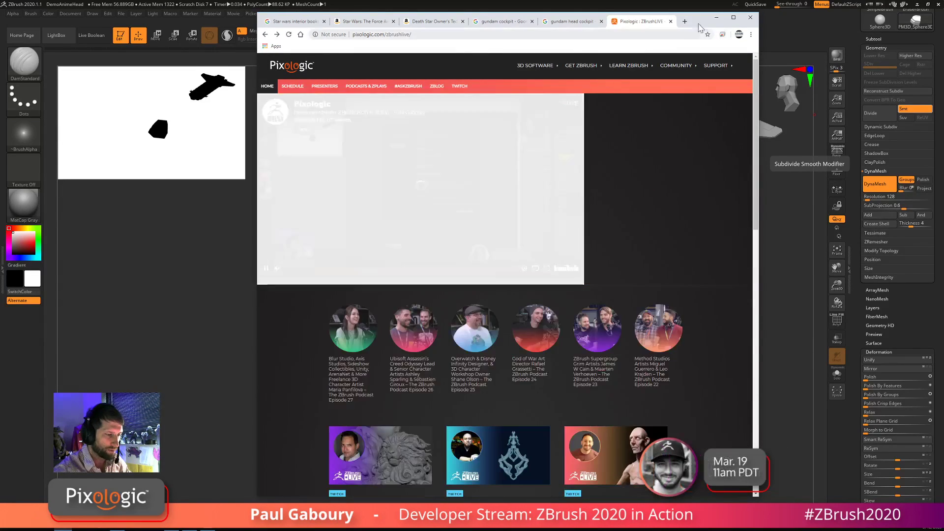
pyautogui.hotkey('alt', 'Tab')
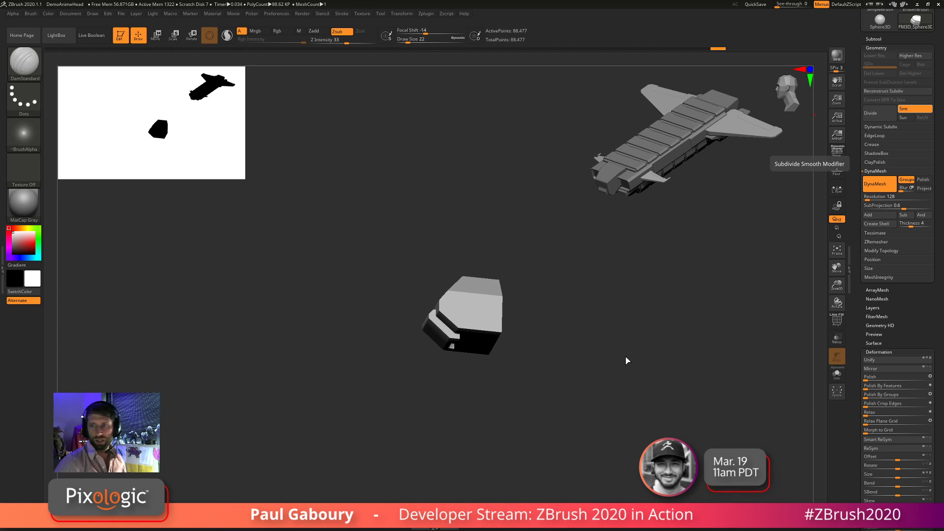
# Examine the clipped blocks from the side and display the SubTool list
pyautogui.moveTo(615, 341); pyautogui.dragTo(623, 383)
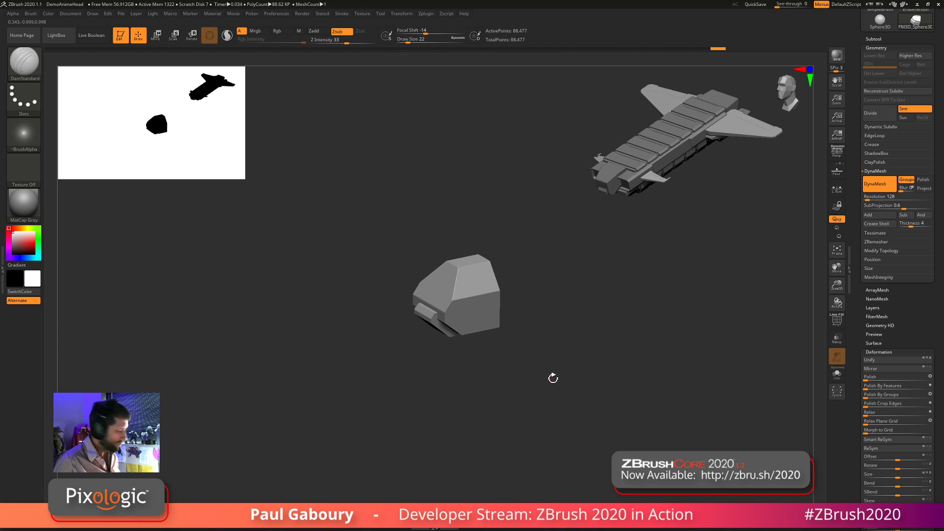
pyautogui.moveTo(553, 377)
pyautogui.mouseDown()
pyautogui.moveTo(548, 367)
pyautogui.moveTo(565, 392)
pyautogui.mouseUp()
pyautogui.scroll(1, 913, 319)
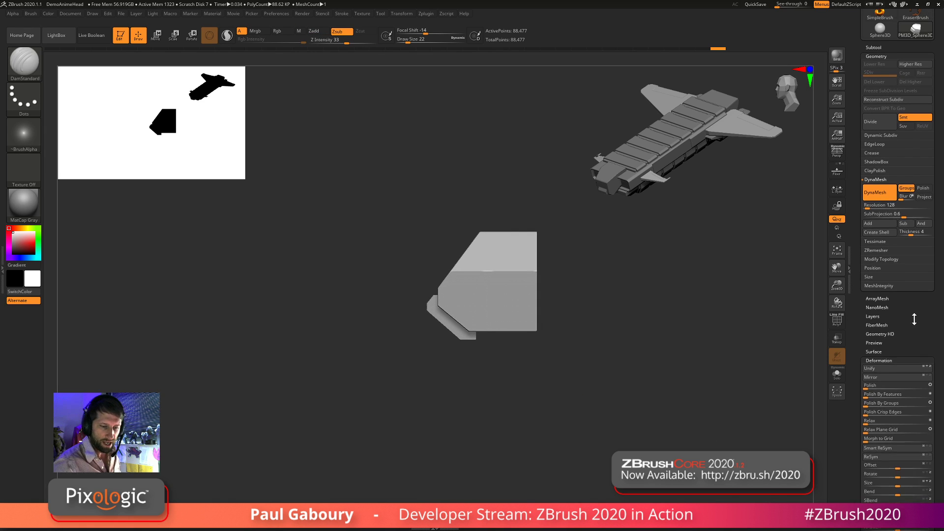
pyautogui.scroll(5, 913, 319)
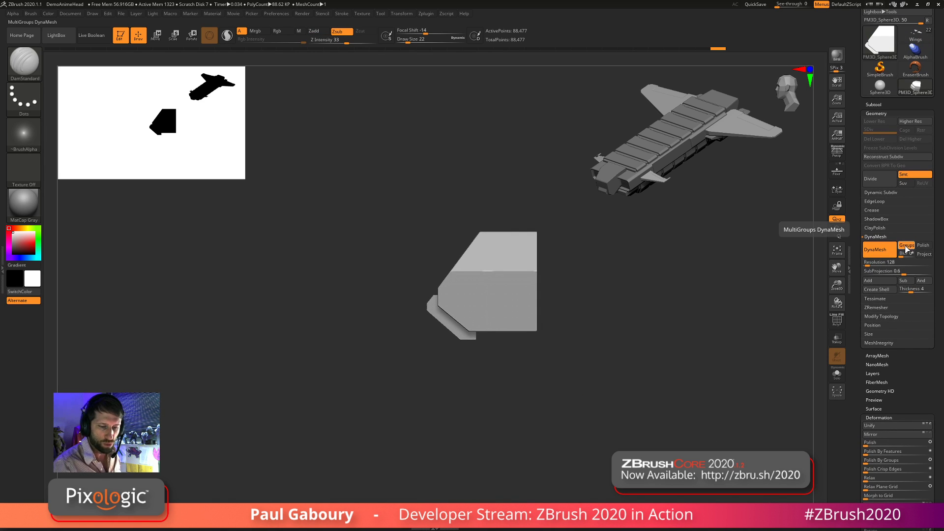
pyautogui.click(877, 105)
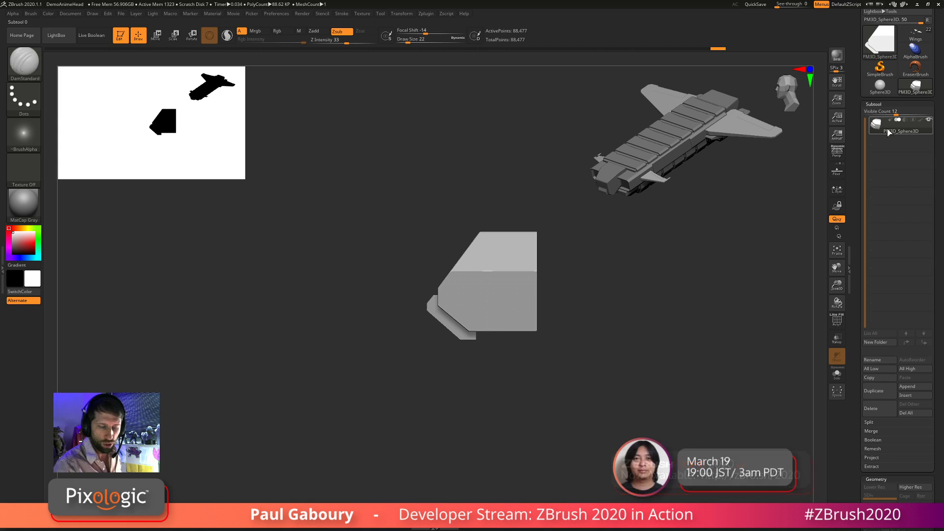
# Try duplicating the blocks toward the rear with the Move gizmo
pyautogui.keyDown('alt'); pyautogui.moveTo(658, 339); pyautogui.dragTo(580, 354); pyautogui.keyUp('alt')
pyautogui.press('w')
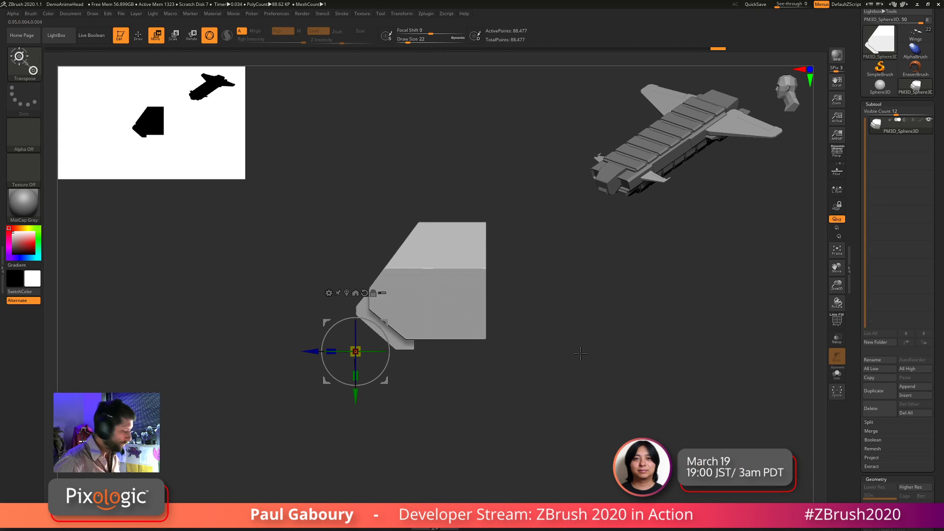
pyautogui.keyDown('ctrl'); pyautogui.moveTo(361, 357); pyautogui.dragTo(416, 358); pyautogui.keyUp('ctrl')
pyautogui.moveTo(472, 393); pyautogui.dragTo(552, 396)
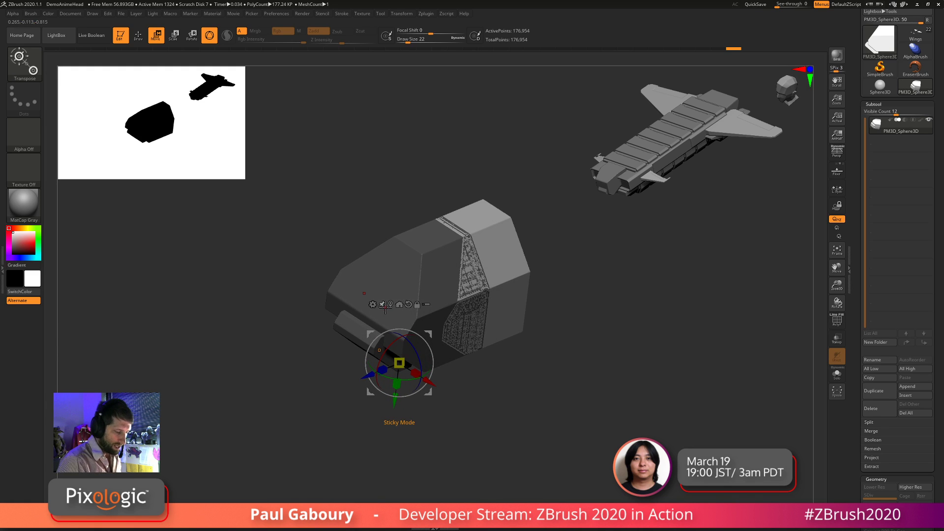
pyautogui.click(376, 309)
pyautogui.click(446, 305)
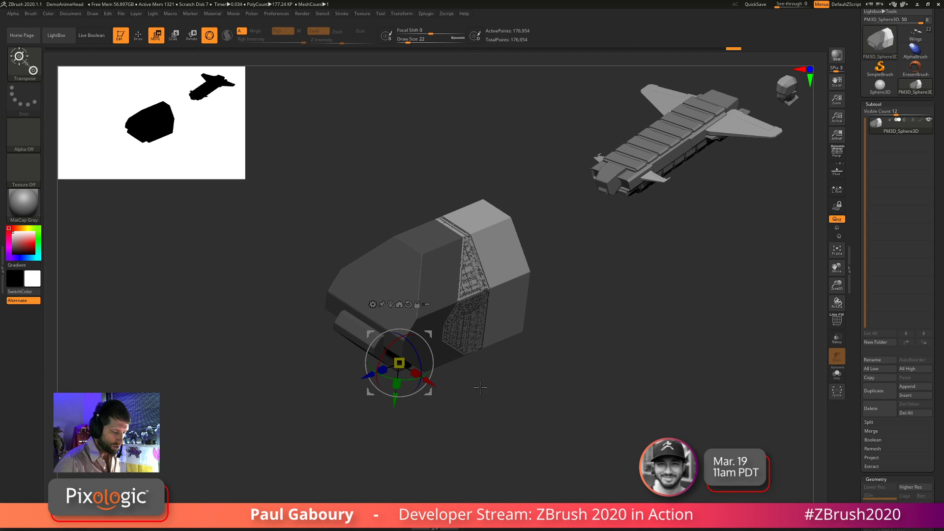
# Insert a cube primitive through the gizmo and position it at the head block's centre in the front view
pyautogui.click(373, 304)
pyautogui.click(560, 404)
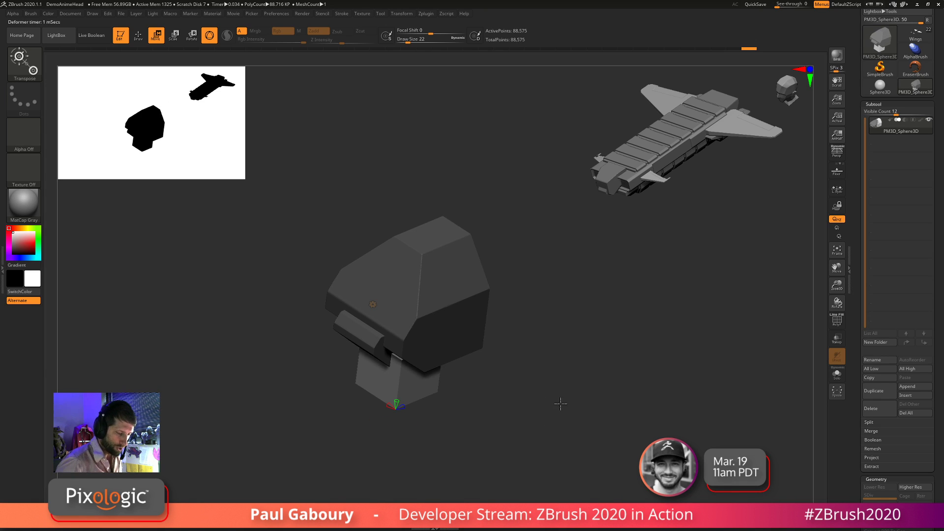
pyautogui.keyDown('shift'); pyautogui.moveTo(575, 420); pyautogui.dragTo(433, 315); pyautogui.keyUp('shift')
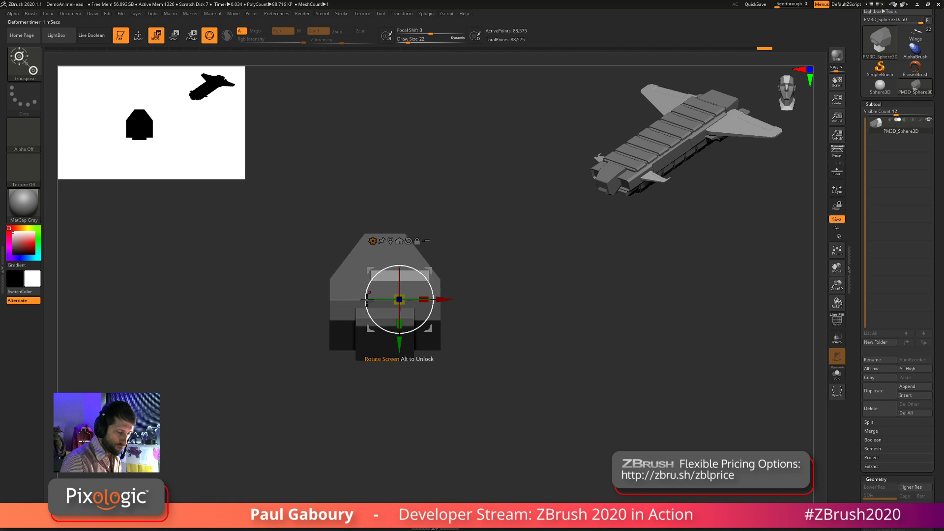
pyautogui.moveTo(444, 338); pyautogui.dragTo(536, 308)
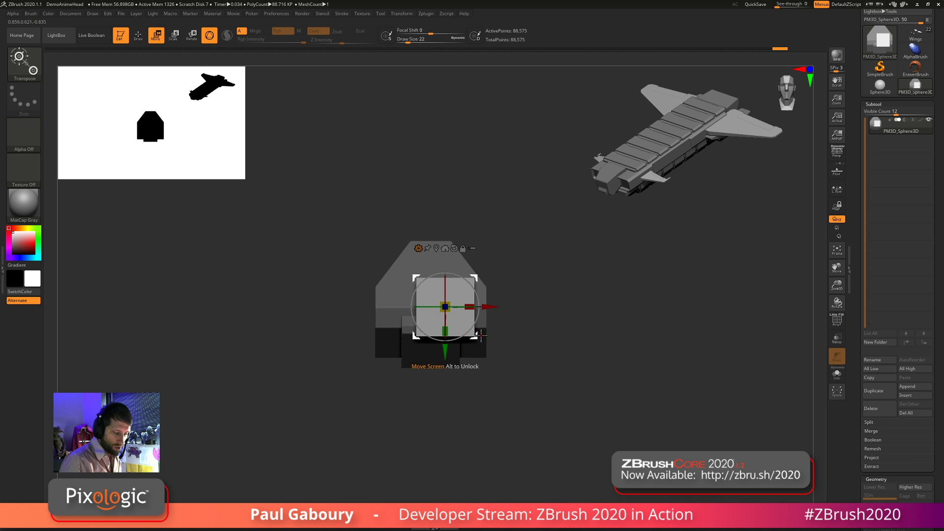
pyautogui.moveTo(479, 339); pyautogui.dragTo(464, 331)
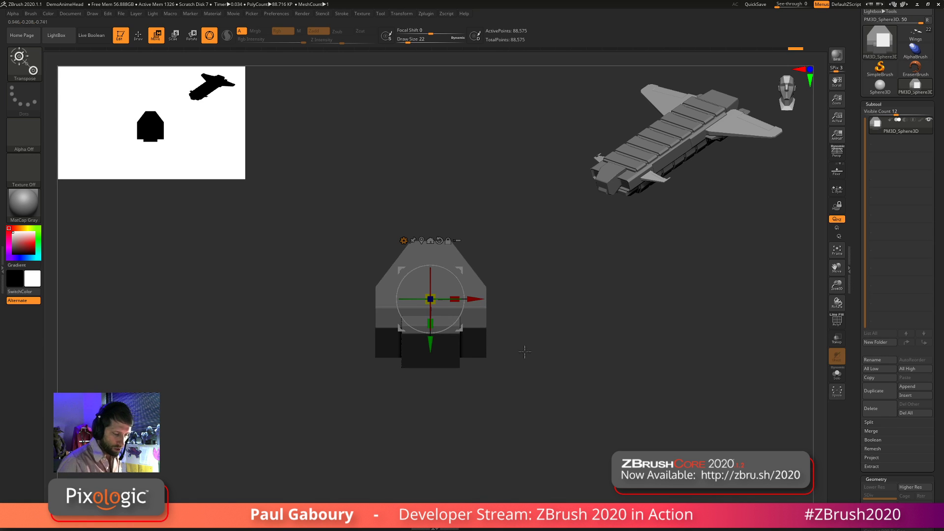
# Try moving the inserted cube out in front of the head block and undo the moves
pyautogui.moveTo(523, 353); pyautogui.dragTo(555, 399)
pyautogui.moveTo(461, 329); pyautogui.dragTo(492, 377)
pyautogui.hotkey('ctrl', 'z')
pyautogui.moveTo(540, 408); pyautogui.dragTo(521, 426)
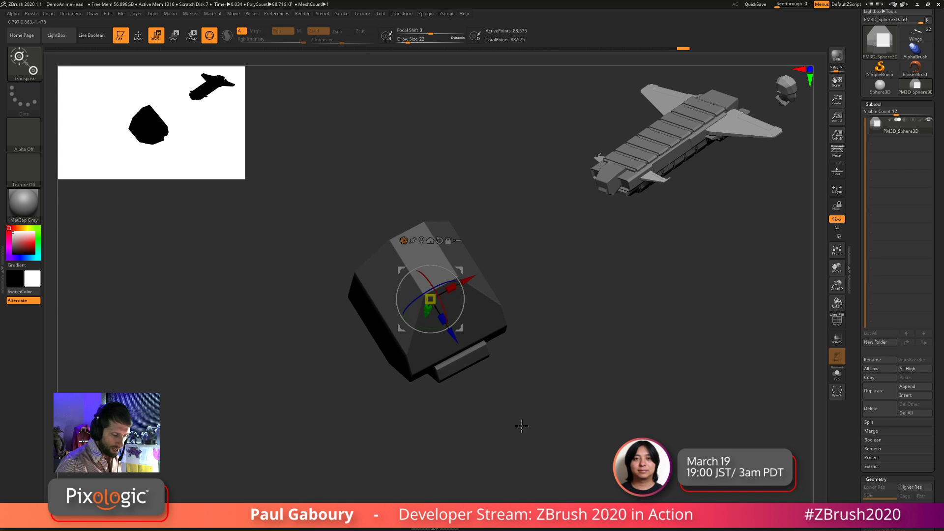
pyautogui.moveTo(453, 336); pyautogui.dragTo(583, 365)
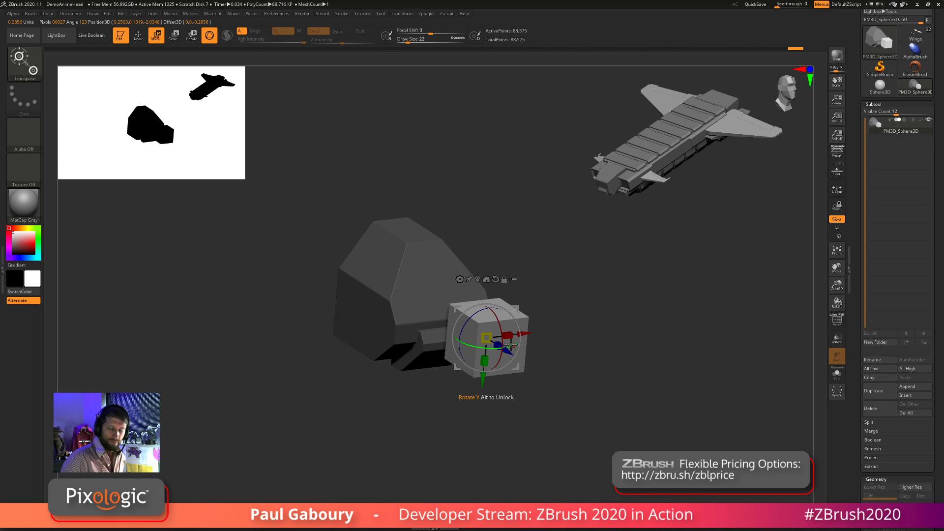
pyautogui.hotkey('ctrl', 'z')
pyautogui.hotkey('ctrl', 'z')
pyautogui.hotkey('ctrl', 'z')
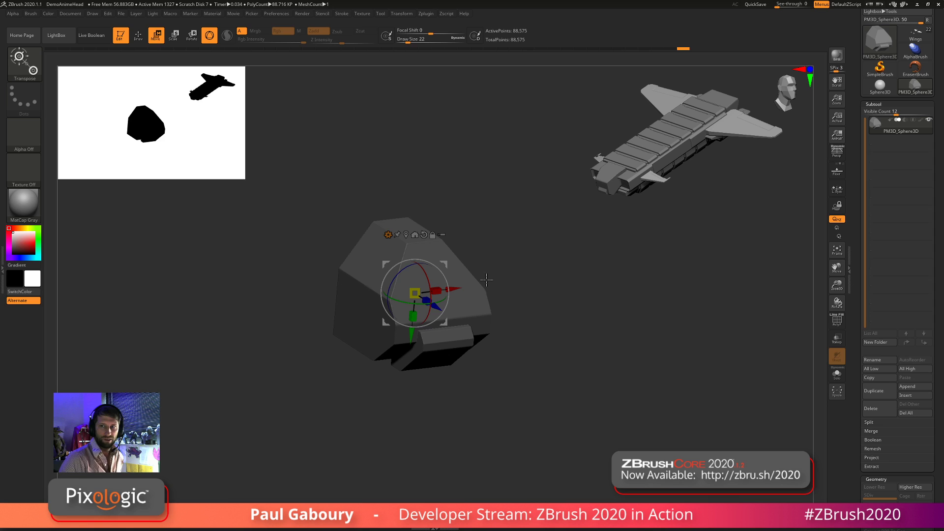
# Bring the inserted cube out of the head block, centred in the front view, and widen it along X
pyautogui.keyDown('ctrl'); pyautogui.moveTo(421, 331); pyautogui.dragTo(462, 359); pyautogui.keyUp('ctrl')
pyautogui.keyDown('shift'); pyautogui.moveTo(527, 388); pyautogui.dragTo(549, 391); pyautogui.keyUp('shift')
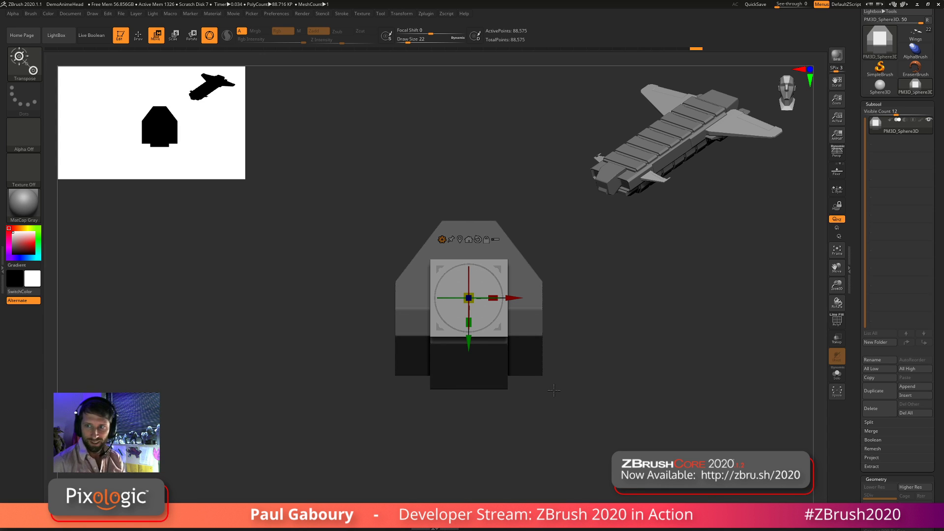
pyautogui.moveTo(492, 298); pyautogui.dragTo(517, 301)
# Move the widened cube back behind the head block and lengthen it along Z
pyautogui.moveTo(601, 366)
pyautogui.keyDown('shift'); pyautogui.mouseDown()
pyautogui.moveTo(602, 379)
pyautogui.moveTo(530, 343)
pyautogui.mouseUp(); pyautogui.keyUp('shift')
pyautogui.moveTo(445, 298); pyautogui.dragTo(597, 308)
pyautogui.keyDown('shift'); pyautogui.moveTo(623, 395); pyautogui.dragTo(588, 422); pyautogui.keyUp('shift')
pyautogui.moveTo(590, 310); pyautogui.dragTo(629, 319)
pyautogui.keyDown('alt'); pyautogui.moveTo(639, 398); pyautogui.dragTo(533, 378, button='right'); pyautogui.keyUp('alt')
pyautogui.keyDown('ctrl'); pyautogui.moveTo(533, 378); pyautogui.dragTo(572, 390, button='right'); pyautogui.keyUp('ctrl')
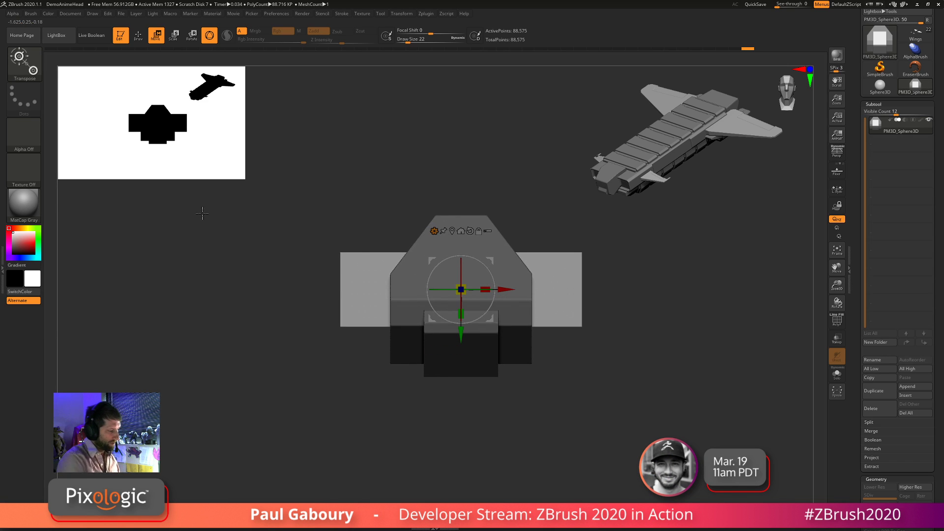
# Stretch the box much further along Z into a long fuselage and fit its front end into the head block
pyautogui.keyDown('shift'); pyautogui.moveTo(656, 395); pyautogui.dragTo(611, 409, button='right'); pyautogui.keyUp('shift')
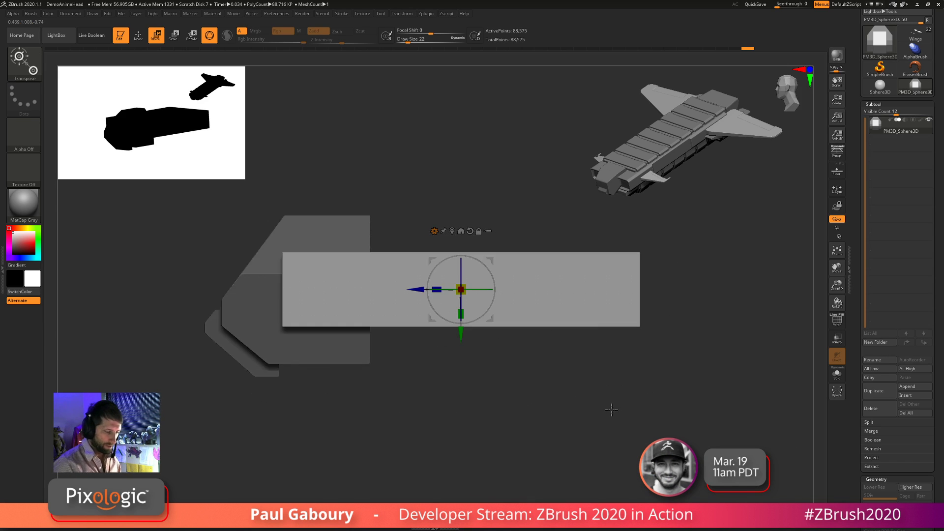
pyautogui.moveTo(437, 291); pyautogui.dragTo(385, 303)
pyautogui.keyDown('ctrl'); pyautogui.moveTo(515, 348); pyautogui.dragTo(492, 406, button='right'); pyautogui.keyUp('ctrl')
pyautogui.moveTo(446, 321); pyautogui.dragTo(501, 326)
pyautogui.moveTo(501, 325); pyautogui.dragTo(497, 418, button='right')
pyautogui.moveTo(423, 301)
pyautogui.mouseDown()
pyautogui.moveTo(411, 302)
pyautogui.moveTo(420, 306)
pyautogui.mouseUp()
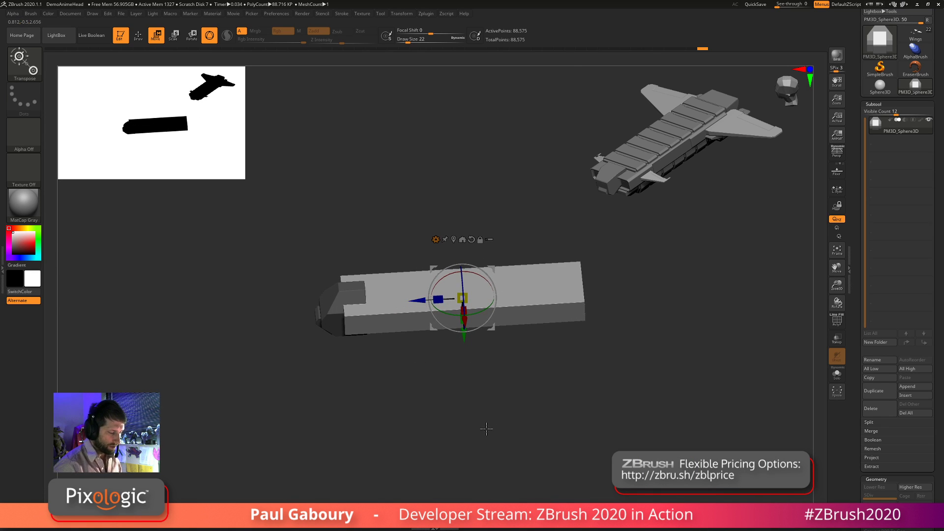
# Adjust the fuselage box's height by scaling it along Y, keeping it slightly shorter than the head block
pyautogui.keyDown('shift'); pyautogui.moveTo(486, 429); pyautogui.dragTo(525, 407, button='right'); pyautogui.keyUp('shift')
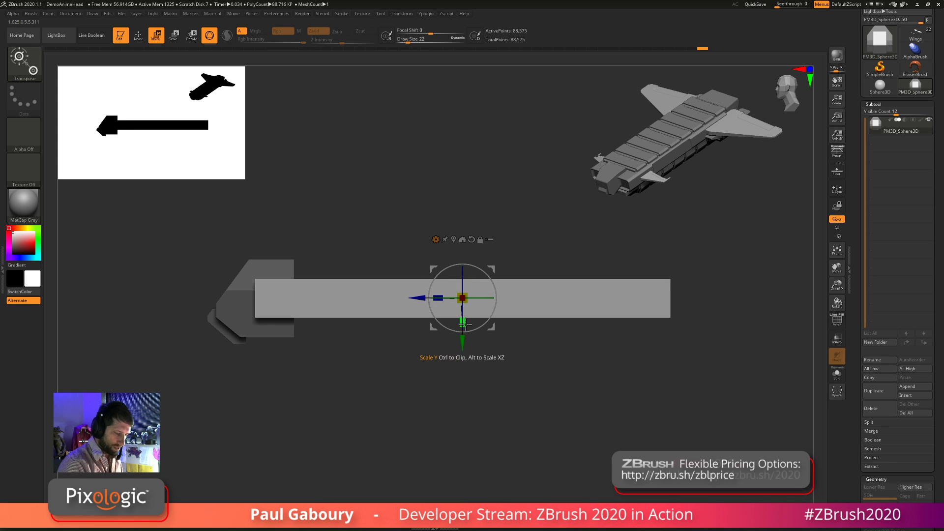
pyautogui.moveTo(462, 323); pyautogui.dragTo(498, 432)
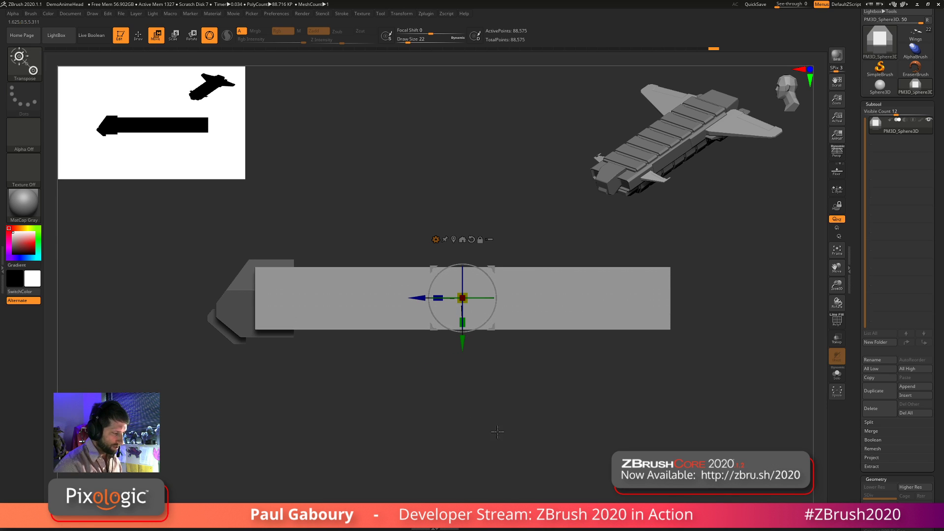
pyautogui.moveTo(500, 421)
pyautogui.keyDown('alt'); pyautogui.mouseDown(button='right')
pyautogui.moveTo(479, 388)
pyautogui.moveTo(518, 390)
pyautogui.moveTo(542, 415)
pyautogui.moveTo(540, 402)
pyautogui.mouseUp(button='right'); pyautogui.keyUp('alt')
pyautogui.moveTo(443, 314)
pyautogui.mouseDown()
pyautogui.moveTo(457, 288)
pyautogui.moveTo(443, 319)
pyautogui.mouseUp()
pyautogui.moveTo(565, 381)
pyautogui.mouseDown()
pyautogui.moveTo(544, 387)
pyautogui.moveTo(548, 414)
pyautogui.moveTo(562, 399)
pyautogui.mouseUp()
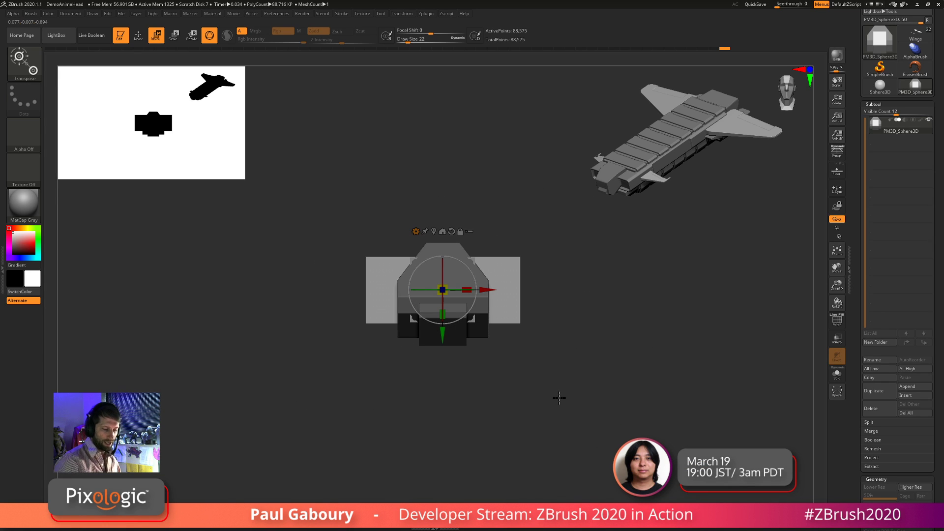
# Clear the mask, re-DynaMesh the head and fuselage blocks, and display their polygroups with PolyFrame
pyautogui.press('q')
pyautogui.moveTo(582, 328)
pyautogui.keyDown('ctrl'); pyautogui.mouseDown()
pyautogui.moveTo(623, 418)
pyautogui.moveTo(607, 386)
pyautogui.moveTo(621, 379)
pyautogui.moveTo(602, 394)
pyautogui.mouseUp(); pyautogui.keyUp('ctrl')
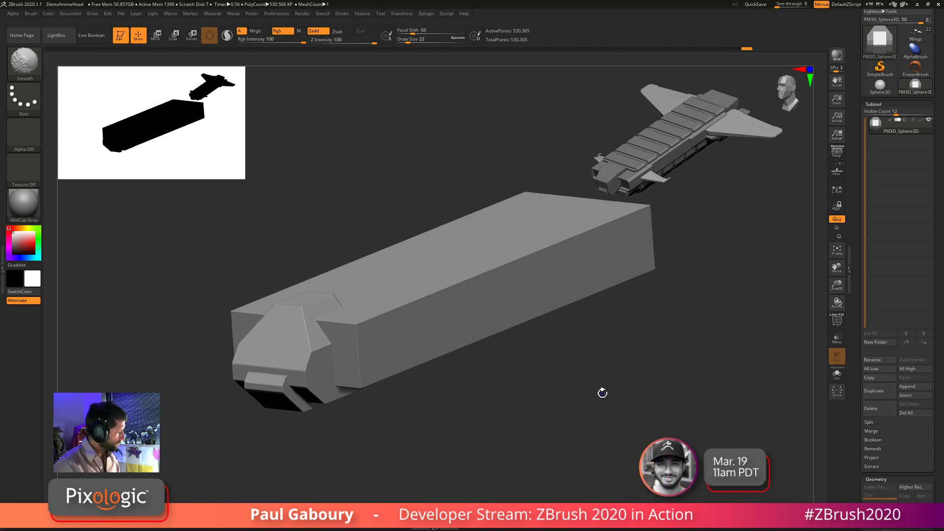
pyautogui.hotkey('shift', 'f')
# Chamfer both upper corners of the fuselage box with a symmetric diagonal clip cut from the front
pyautogui.moveTo(471, 390)
pyautogui.keyDown('shift'); pyautogui.mouseDown()
pyautogui.moveTo(508, 390)
pyautogui.moveTo(546, 341)
pyautogui.mouseUp(); pyautogui.keyUp('shift')
pyautogui.keyDown('ctrl'); pyautogui.moveTo(524, 297); pyautogui.dragTo(535, 291, button='right'); pyautogui.keyUp('ctrl')
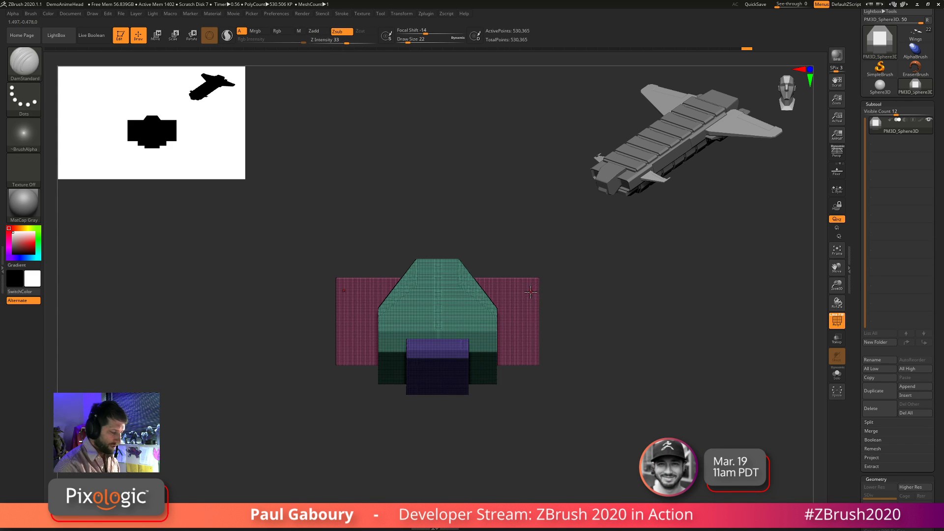
pyautogui.moveTo(497, 242)
pyautogui.keyDown('ctrl'); pyautogui.keyDown('shift'); pyautogui.mouseDown()
pyautogui.moveTo(631, 366)
pyautogui.moveTo(624, 370)
pyautogui.mouseUp(); pyautogui.keyUp('shift'); pyautogui.keyUp('ctrl')
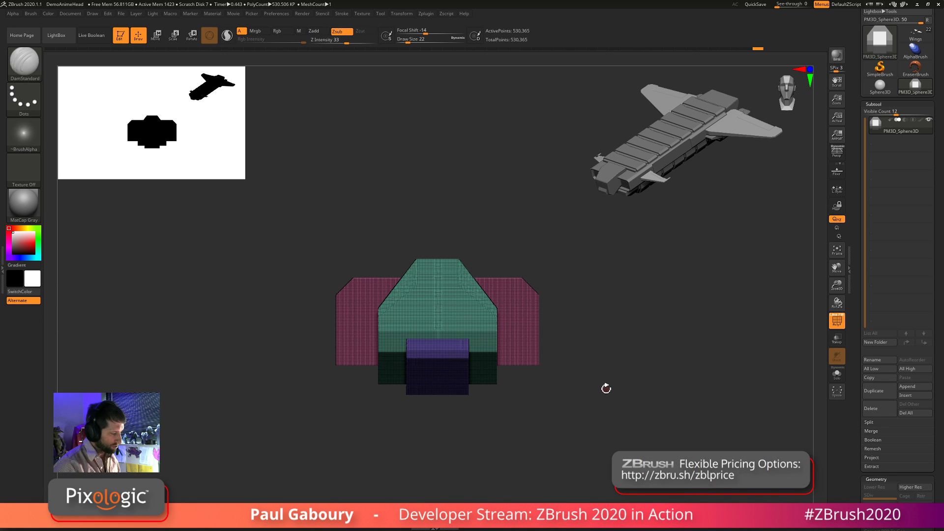
# Try a diagonal clip cut across the lower corners of the fuselage and head block, and undo it
pyautogui.moveTo(592, 284)
pyautogui.keyDown('ctrl'); pyautogui.keyDown('shift'); pyautogui.mouseDown()
pyautogui.moveTo(488, 397)
pyautogui.moveTo(475, 377)
pyautogui.mouseUp(); pyautogui.keyUp('shift'); pyautogui.keyUp('ctrl')
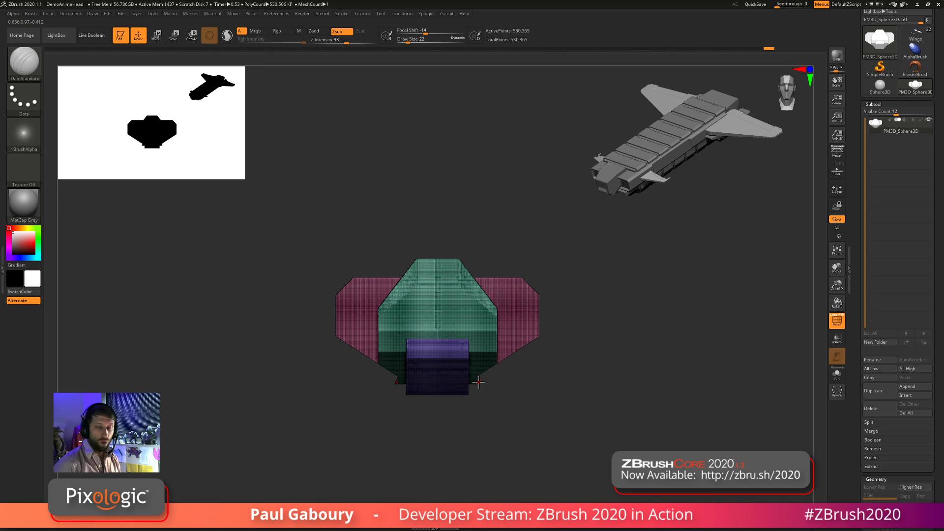
pyautogui.keyDown('ctrl'); pyautogui.keyDown('shift'); pyautogui.click(478, 381); pyautogui.keyUp('shift'); pyautogui.keyUp('ctrl')
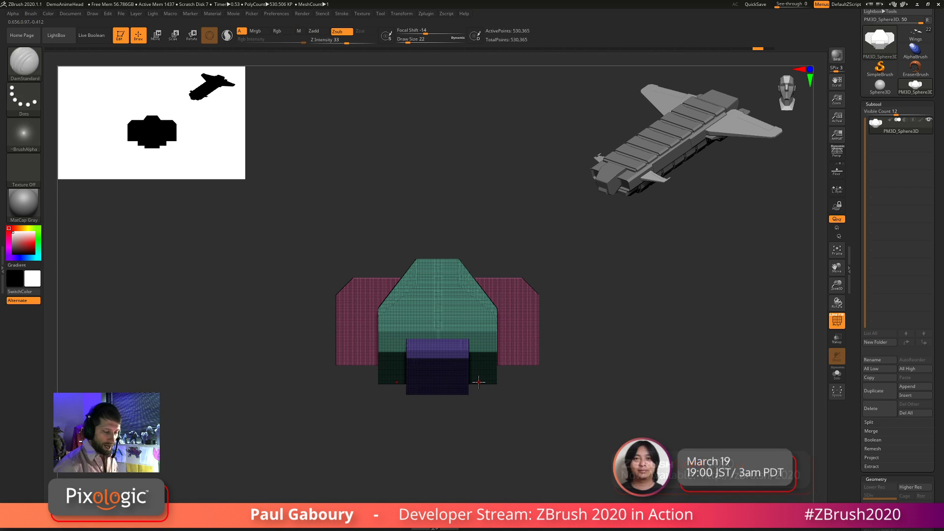
pyautogui.click(873, 104)
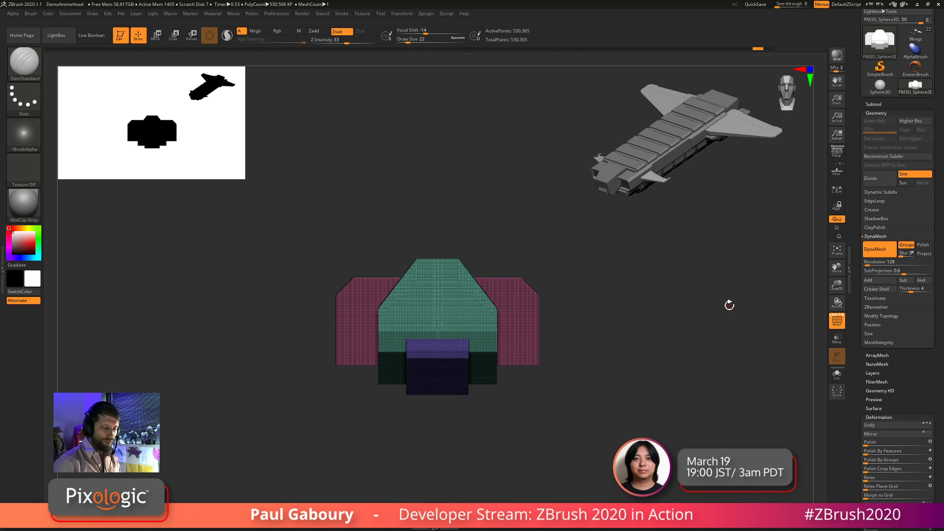
pyautogui.moveTo(605, 379); pyautogui.dragTo(583, 386)
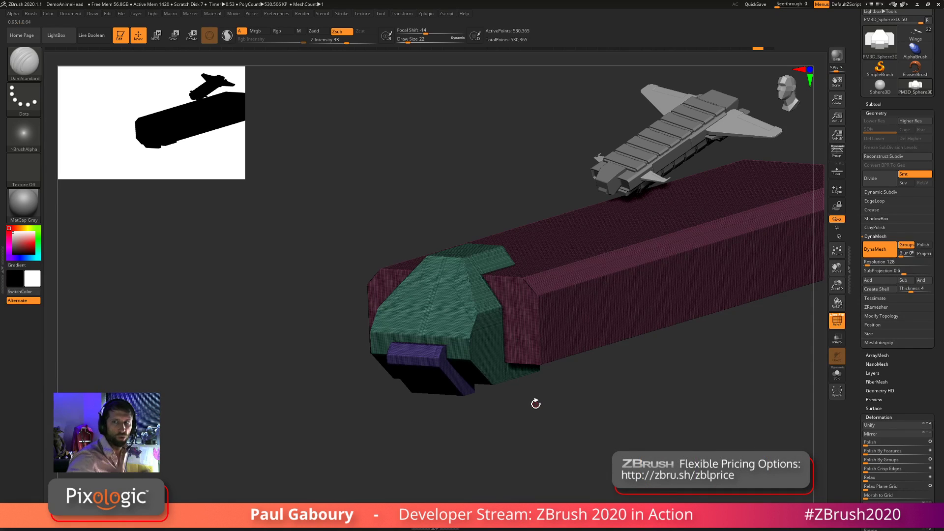
# Mask everything except the fuselage polygroup using the Move gizmo and turn off PolyFrame
pyautogui.moveTo(624, 392); pyautogui.dragTo(522, 402)
pyautogui.press('w')
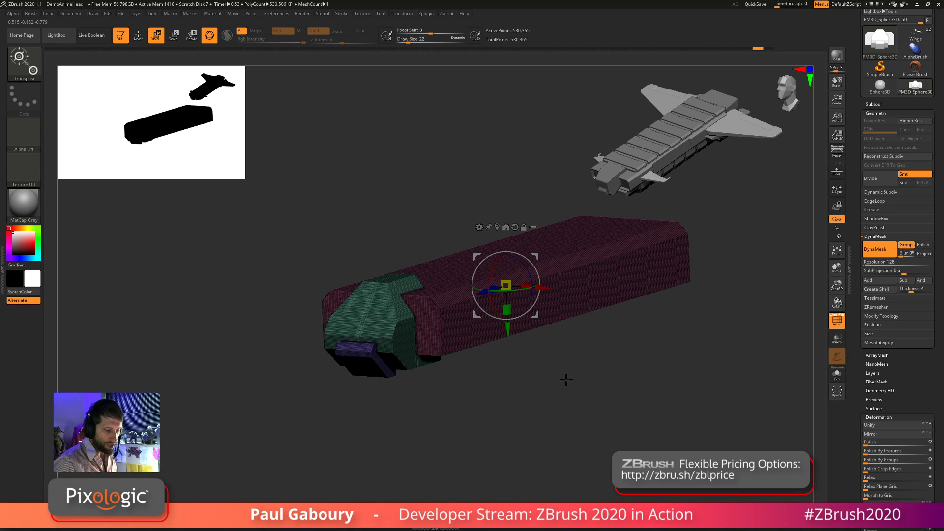
pyautogui.keyDown('alt'); pyautogui.click(429, 332); pyautogui.keyUp('alt')
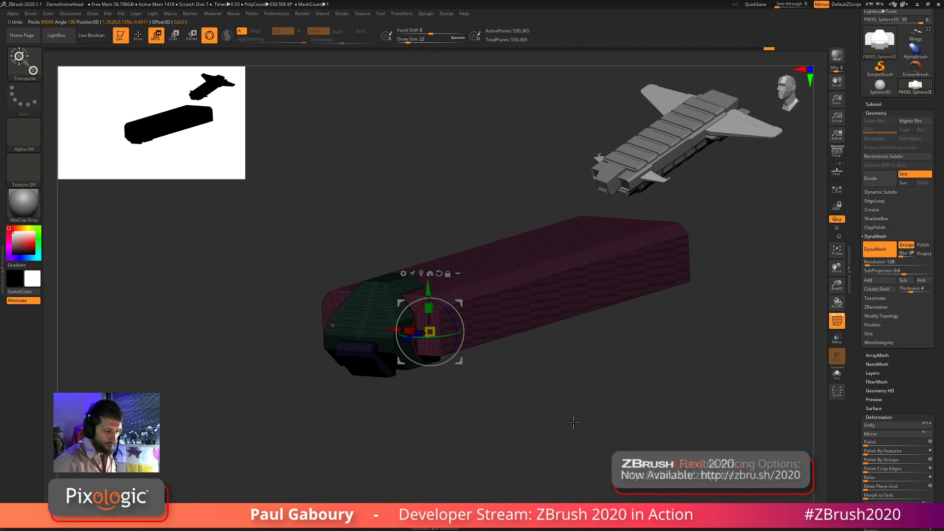
pyautogui.hotkey('shift', 'f')
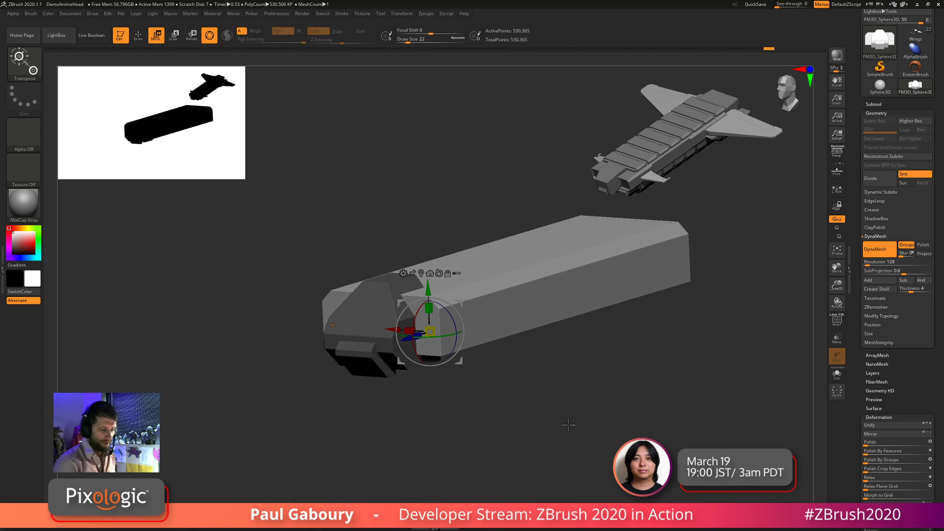
# Cut both lower corners of the fuselage with a symmetric diagonal clip from the front, and re-DynaMesh with the mask cleared
pyautogui.press('q')
pyautogui.moveTo(531, 438)
pyautogui.keyDown('shift'); pyautogui.mouseDown()
pyautogui.moveTo(543, 415)
pyautogui.moveTo(606, 393)
pyautogui.mouseUp(); pyautogui.keyUp('shift')
pyautogui.keyDown('ctrl'); pyautogui.keyDown('shift'); pyautogui.moveTo(591, 296); pyautogui.dragTo(484, 366); pyautogui.keyUp('shift'); pyautogui.keyUp('ctrl')
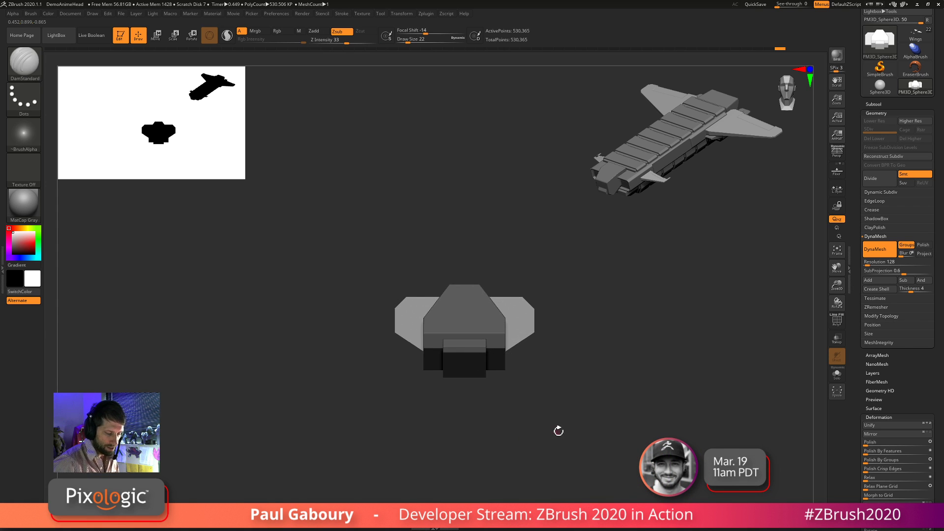
pyautogui.moveTo(558, 430)
pyautogui.mouseDown()
pyautogui.moveTo(540, 420)
pyautogui.moveTo(562, 430)
pyautogui.moveTo(556, 396)
pyautogui.moveTo(575, 436)
pyautogui.moveTo(589, 417)
pyautogui.mouseUp()
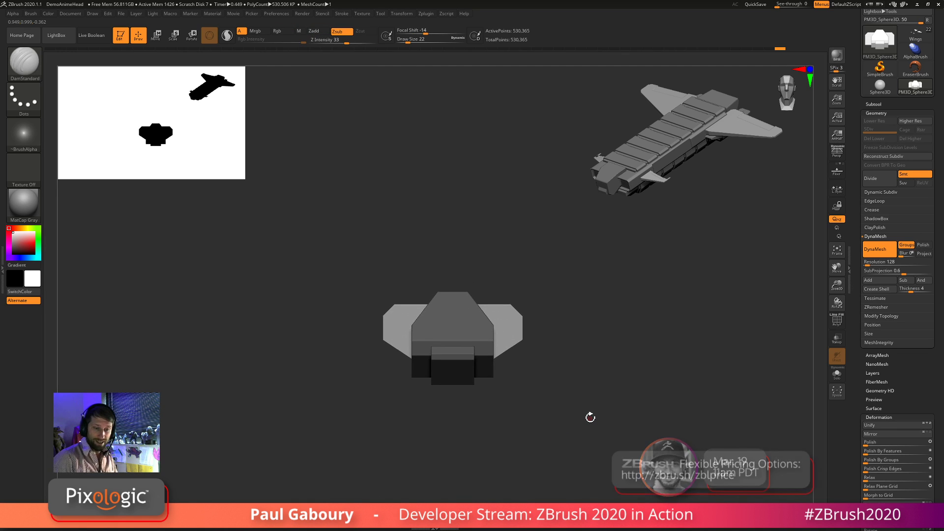
pyautogui.moveTo(613, 359)
pyautogui.keyDown('ctrl'); pyautogui.mouseDown()
pyautogui.moveTo(655, 448)
pyautogui.moveTo(675, 452)
pyautogui.mouseUp(); pyautogui.keyUp('ctrl')
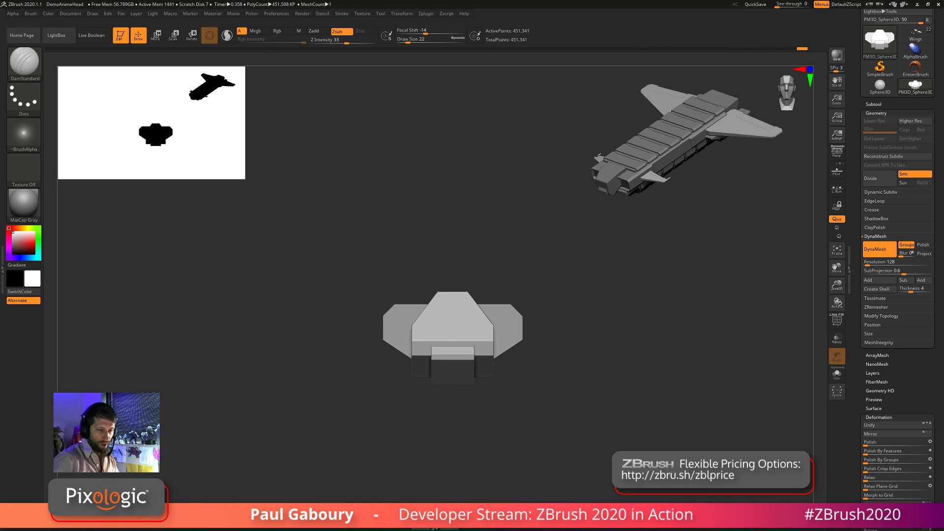
# Duplicate the ship subtool and roll the original back to its state before the lower-corner clip, with the duplicate hidden
pyautogui.click(873, 104)
pyautogui.click(889, 402)
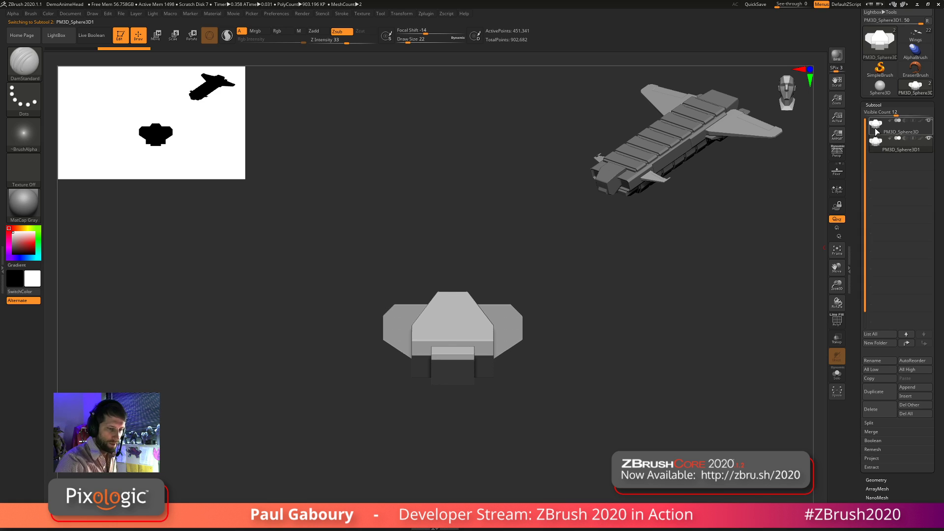
pyautogui.press('ctrl')
pyautogui.keyDown('ctrl'); pyautogui.click(596, 400); pyautogui.keyUp('ctrl')
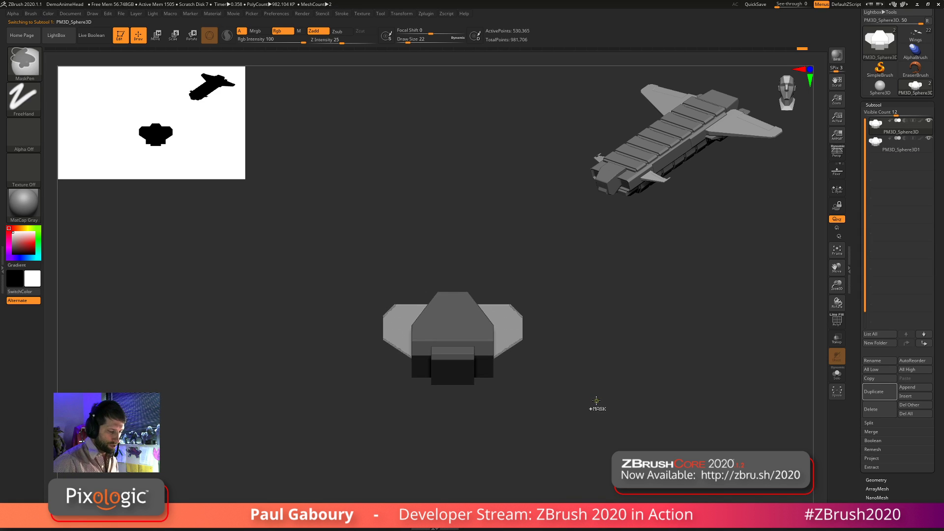
pyautogui.keyDown('ctrl'); pyautogui.click(596, 399); pyautogui.keyUp('ctrl')
pyautogui.moveTo(597, 399); pyautogui.dragTo(776, 301)
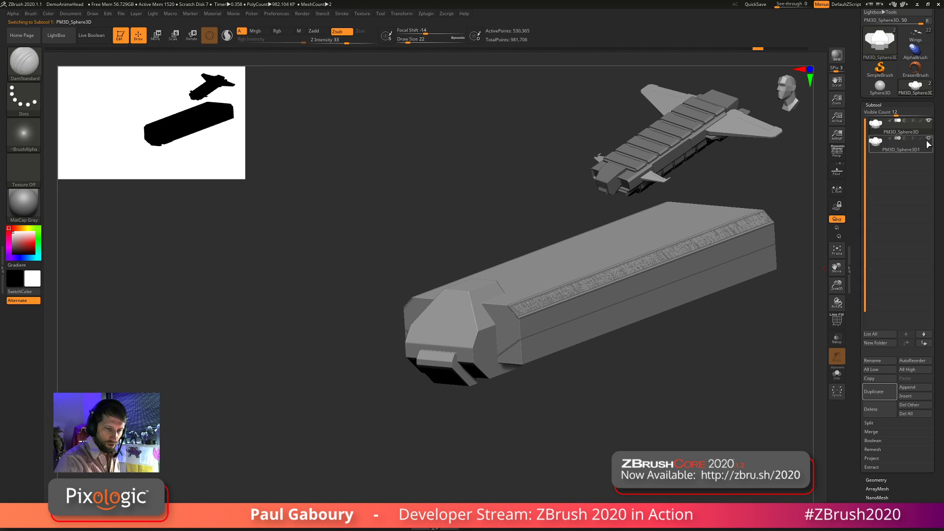
pyautogui.moveTo(707, 365); pyautogui.dragTo(600, 406)
# Turn off DynaMesh Groups and re-DynaMesh the original subtool, checking its polygroups with PolyFrame
pyautogui.hotkey('shift', 'f')
pyautogui.keyDown('ctrl'); pyautogui.moveTo(601, 409); pyautogui.dragTo(593, 420, button='right'); pyautogui.keyUp('ctrl')
pyautogui.click(875, 105)
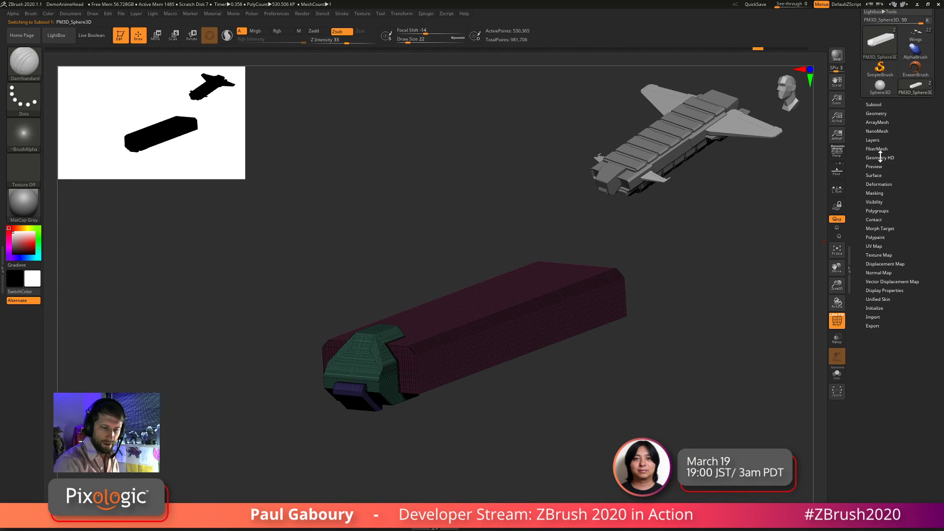
pyautogui.click(877, 113)
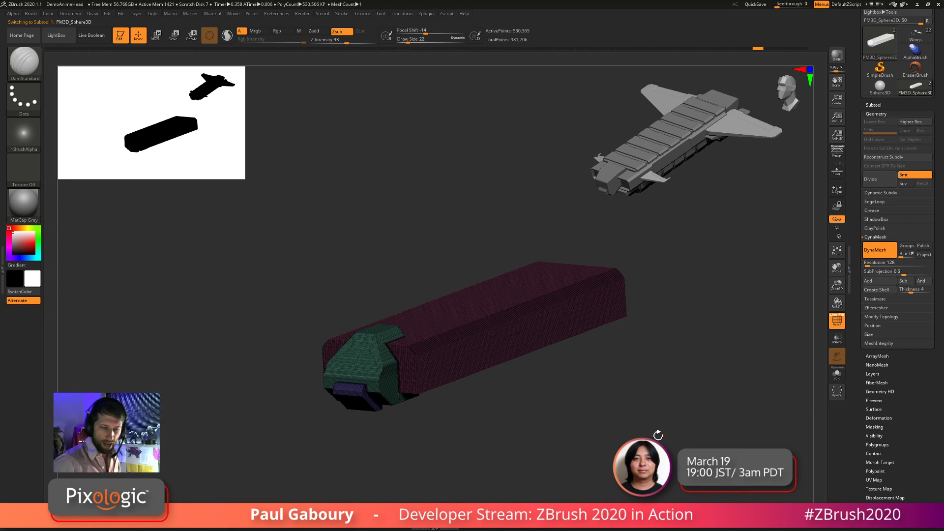
pyautogui.press('ctrl')
pyautogui.keyDown('ctrl'); pyautogui.moveTo(651, 437); pyautogui.dragTo(668, 484); pyautogui.keyUp('ctrl')
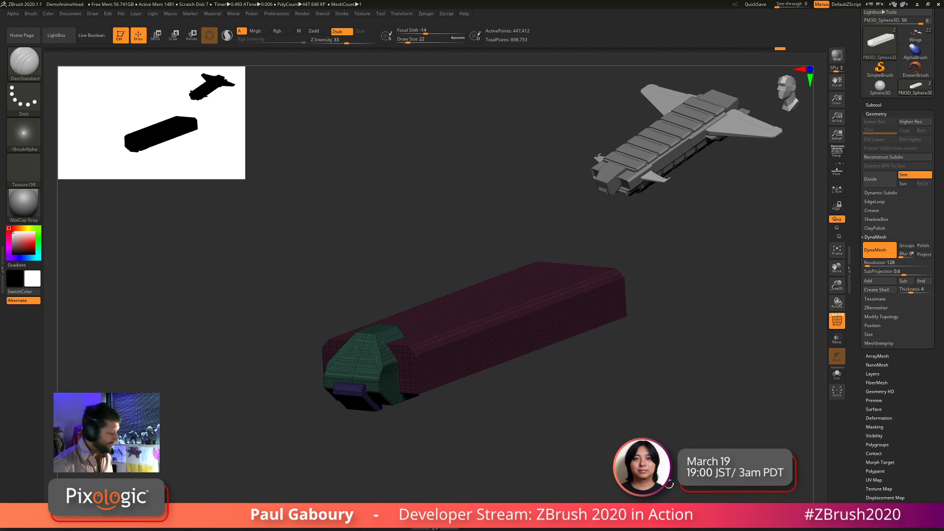
pyautogui.hotkey('shift', 'f')
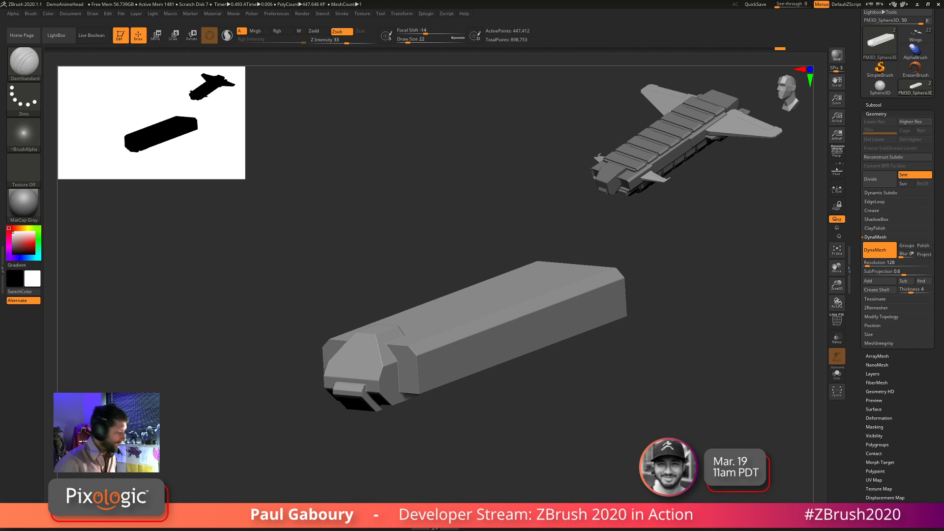
# Try a symmetric diagonal clip across the original fuselage's lower corners with the other parts masked, and display PolyFrame
pyautogui.press('w')
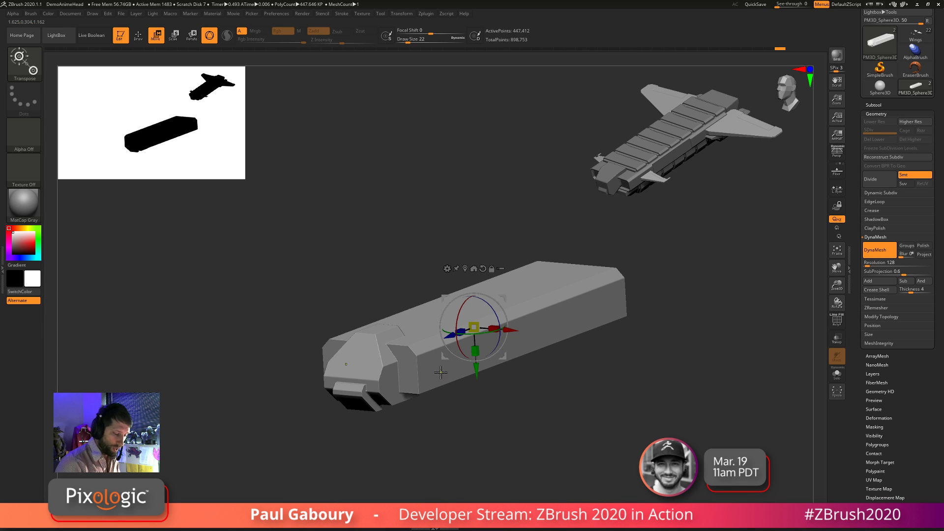
pyautogui.keyDown('alt'); pyautogui.click(440, 372); pyautogui.keyUp('alt')
pyautogui.moveTo(531, 427)
pyautogui.keyDown('shift'); pyautogui.mouseDown()
pyautogui.moveTo(585, 408)
pyautogui.moveTo(554, 421)
pyautogui.moveTo(602, 391)
pyautogui.mouseUp(); pyautogui.keyUp('shift')
pyautogui.press('q')
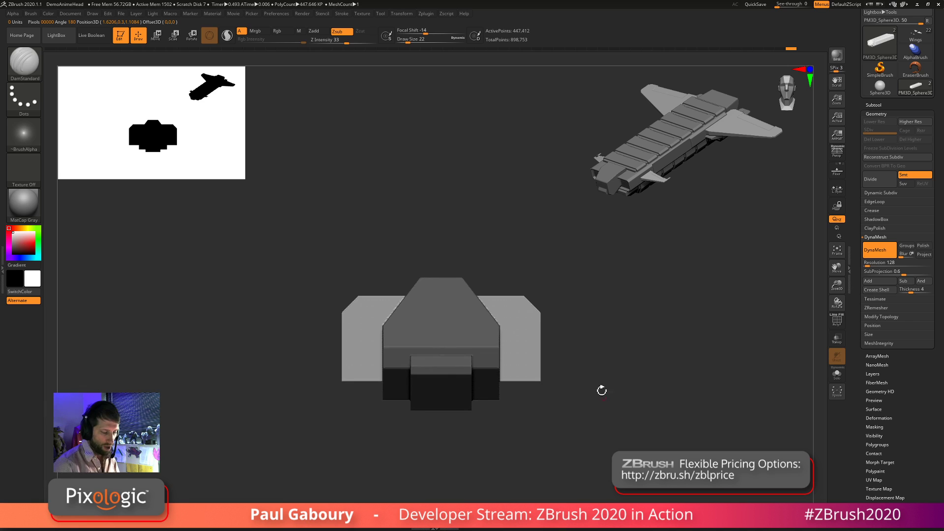
pyautogui.moveTo(611, 280)
pyautogui.keyDown('ctrl'); pyautogui.keyDown('shift'); pyautogui.mouseDown()
pyautogui.moveTo(487, 330)
pyautogui.moveTo(450, 400)
pyautogui.moveTo(564, 431)
pyautogui.moveTo(496, 401)
pyautogui.moveTo(480, 364)
pyautogui.moveTo(573, 428)
pyautogui.moveTo(524, 397)
pyautogui.moveTo(487, 352)
pyautogui.mouseUp(); pyautogui.keyUp('shift'); pyautogui.keyUp('ctrl')
pyautogui.hotkey('shift', 'f')
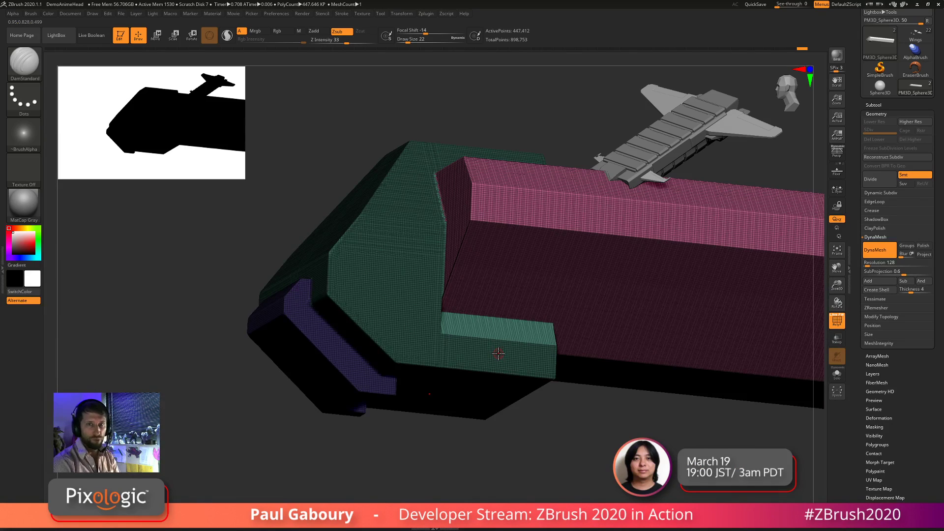
# Clear the mask and isolate the fuselage polygroup to examine where it meets the head
pyautogui.keyDown('ctrl'); pyautogui.click(585, 436); pyautogui.keyUp('ctrl')
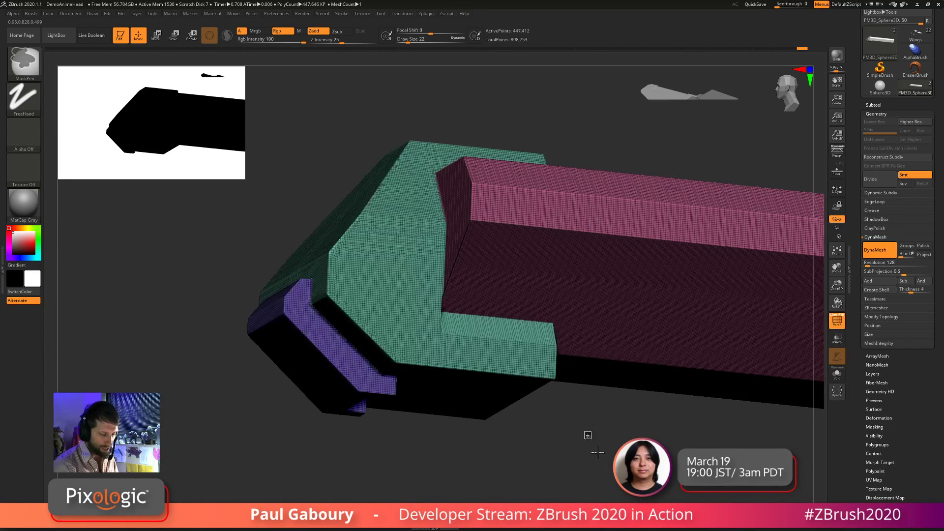
pyautogui.moveTo(536, 327)
pyautogui.keyDown('shift'); pyautogui.mouseDown()
pyautogui.moveTo(445, 317)
pyautogui.moveTo(439, 295)
pyautogui.moveTo(516, 331)
pyautogui.moveTo(467, 334)
pyautogui.mouseUp(); pyautogui.keyUp('shift')
pyautogui.keyDown('ctrl'); pyautogui.keyDown('shift'); pyautogui.click(565, 354); pyautogui.keyUp('shift'); pyautogui.keyUp('ctrl')
pyautogui.moveTo(567, 354); pyautogui.dragTo(522, 379)
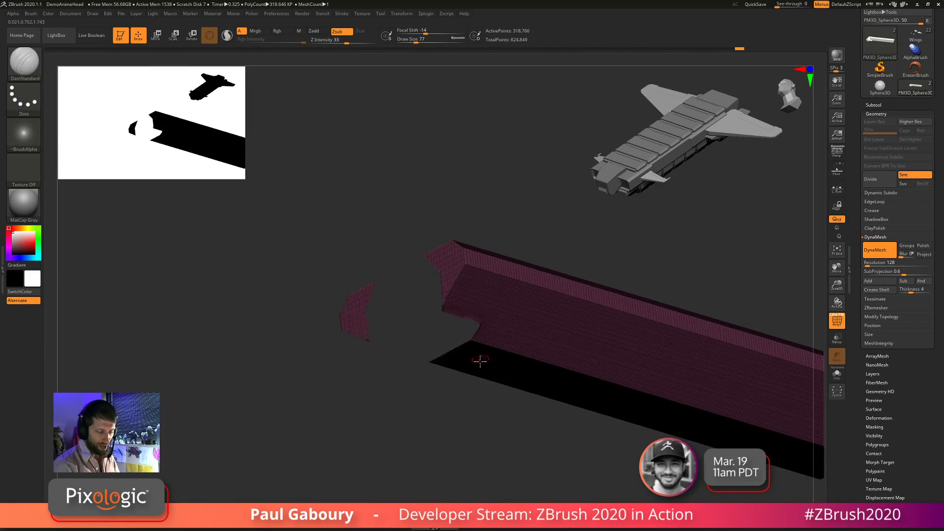
pyautogui.keyDown('ctrl'); pyautogui.keyDown('shift'); pyautogui.click(480, 362); pyautogui.keyUp('shift'); pyautogui.keyUp('ctrl')
# Undo the lower-corner clip on the original fuselage and restore the full ship
pyautogui.hotkey('ctrl', 'z')
pyautogui.hotkey('ctrl', 'z')
pyautogui.hotkey('ctrl', 'z')
pyautogui.hotkey('ctrl', 'z')
pyautogui.hotkey('ctrl', 'z')
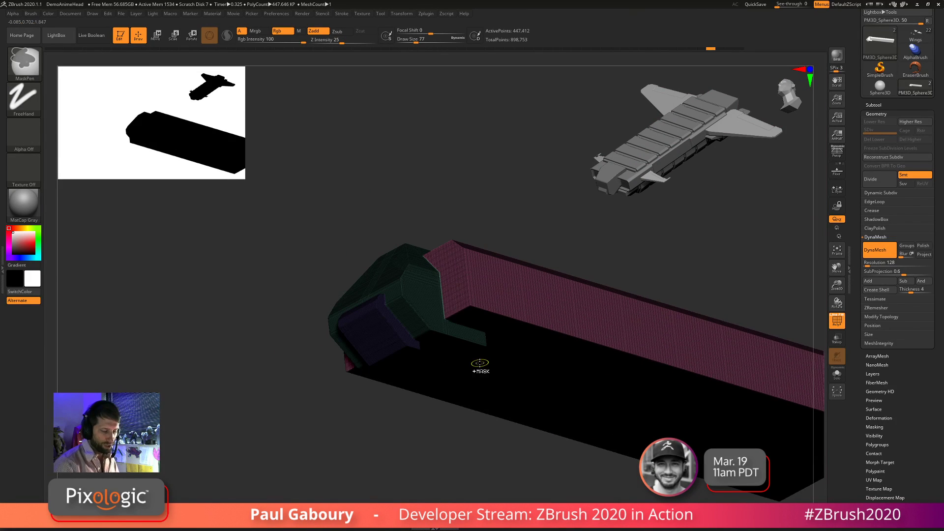
pyautogui.keyDown('ctrl'); pyautogui.moveTo(589, 427); pyautogui.dragTo(525, 385, button='right'); pyautogui.keyUp('ctrl')
pyautogui.keyDown('ctrl'); pyautogui.moveTo(526, 386); pyautogui.dragTo(540, 406, button='right'); pyautogui.keyUp('ctrl')
pyautogui.moveTo(539, 406); pyautogui.dragTo(590, 394)
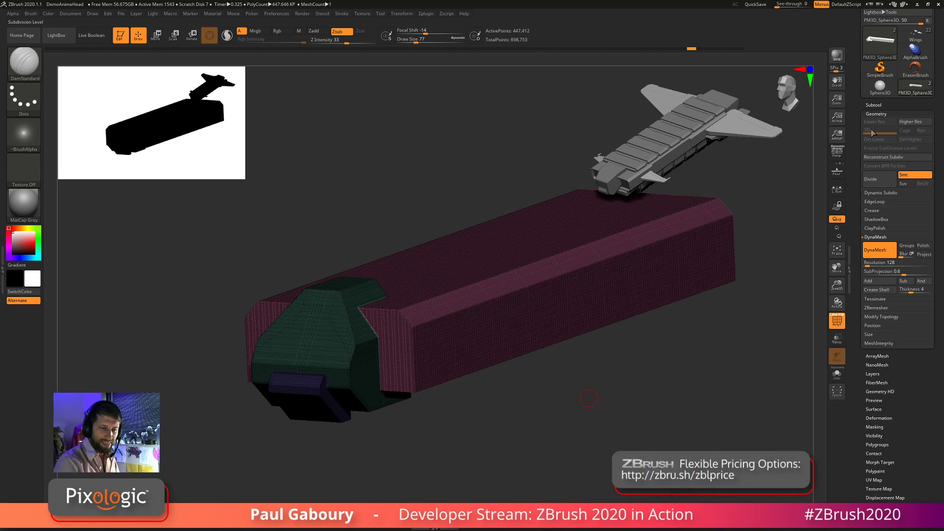
# Switch to the PM3D_Sphere3D1 subtool, hide the original subtool, and turn off PolyFrame
pyautogui.click(873, 104)
pyautogui.click(884, 143)
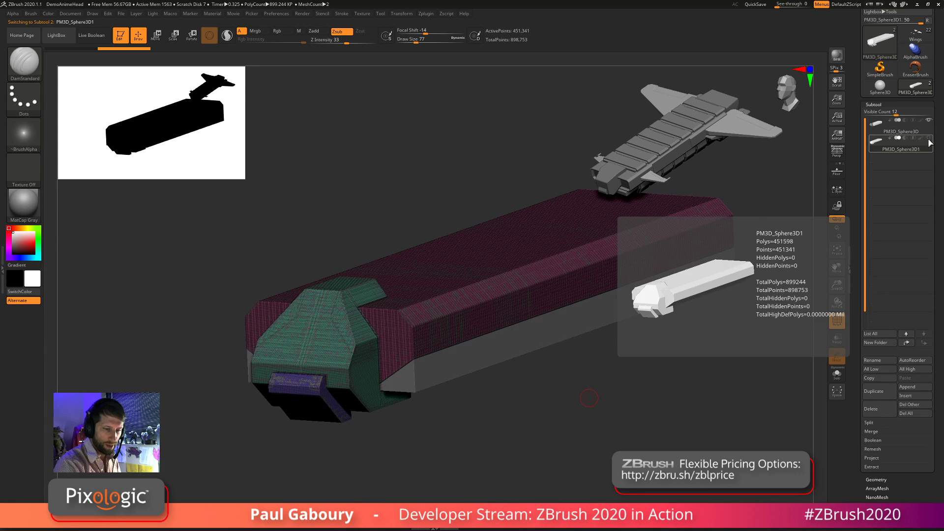
pyautogui.click(928, 139)
pyautogui.moveTo(621, 381)
pyautogui.mouseDown()
pyautogui.moveTo(579, 426)
pyautogui.moveTo(546, 396)
pyautogui.moveTo(550, 413)
pyautogui.moveTo(569, 387)
pyautogui.mouseUp()
pyautogui.hotkey('shift', 'f')
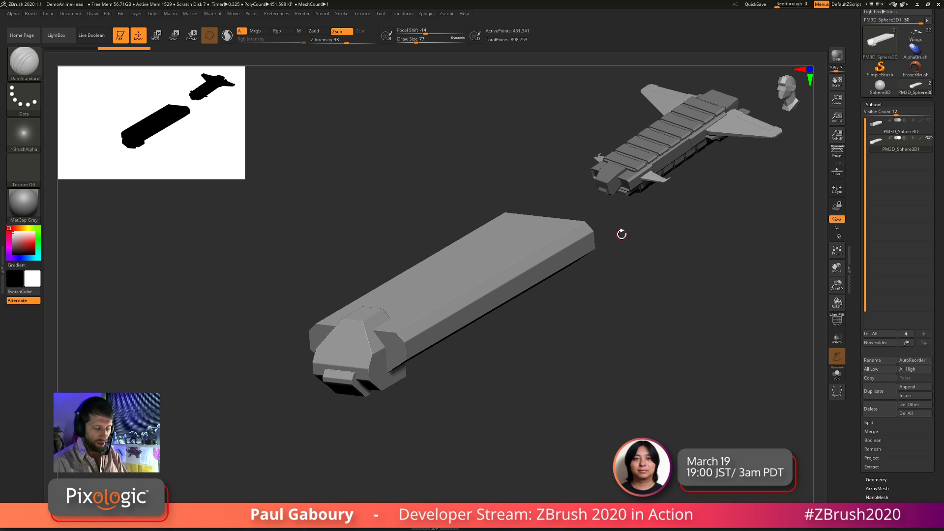
# Isolate the fuselage polygroup in the front view and display it with PolyFrame
pyautogui.keyDown('shift'); pyautogui.moveTo(494, 399); pyautogui.dragTo(554, 375); pyautogui.keyUp('shift')
pyautogui.keyDown('alt'); pyautogui.moveTo(584, 316); pyautogui.dragTo(565, 336); pyautogui.keyUp('alt')
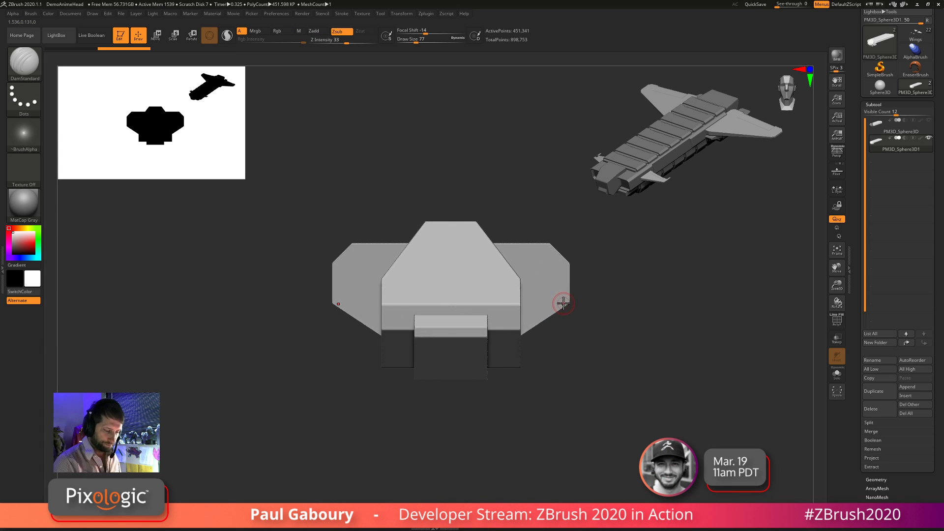
pyautogui.hotkey('ctrl', 'shift')
pyautogui.keyDown('ctrl'); pyautogui.keyDown('shift'); pyautogui.click(558, 294); pyautogui.keyUp('shift'); pyautogui.keyUp('ctrl')
pyautogui.hotkey('shift', 'f')
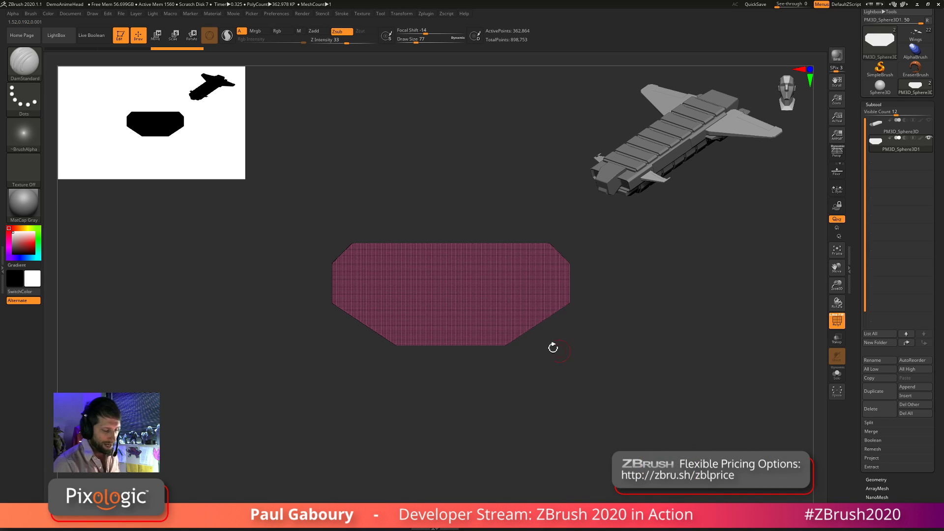
# Reduce the brush draw size to 39 and turn off PolyFrame on the isolated fuselage
pyautogui.moveTo(499, 333)
pyautogui.keyDown('ctrl'); pyautogui.mouseDown()
pyautogui.moveTo(381, 320)
pyautogui.moveTo(351, 293)
pyautogui.moveTo(348, 266)
pyautogui.moveTo(445, 258)
pyautogui.mouseUp(); pyautogui.keyUp('ctrl')
pyautogui.moveTo(607, 309)
pyautogui.keyDown('ctrl'); pyautogui.mouseDown()
pyautogui.moveTo(618, 360)
pyautogui.moveTo(604, 356)
pyautogui.mouseUp(); pyautogui.keyUp('ctrl')
pyautogui.press('s')
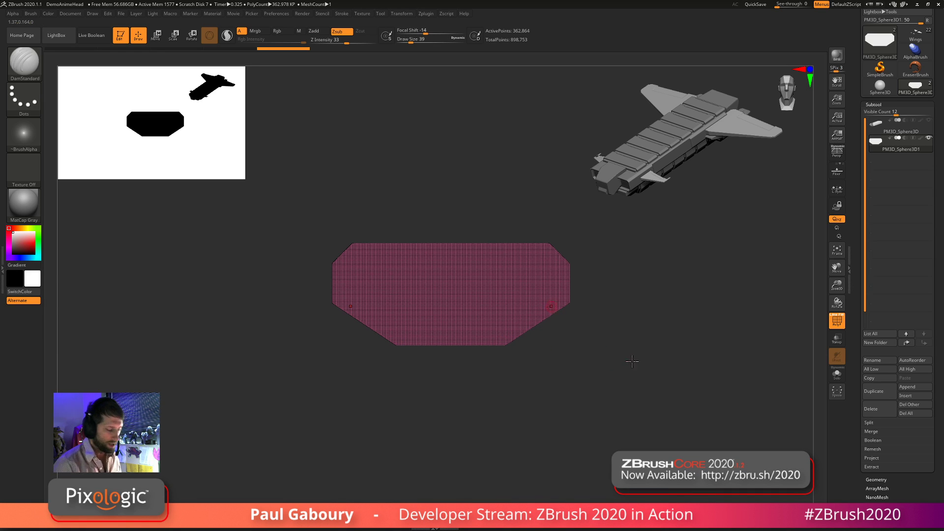
pyautogui.hotkey('shift', 'f')
pyautogui.keyDown('alt'); pyautogui.moveTo(623, 363); pyautogui.dragTo(659, 407); pyautogui.keyUp('alt')
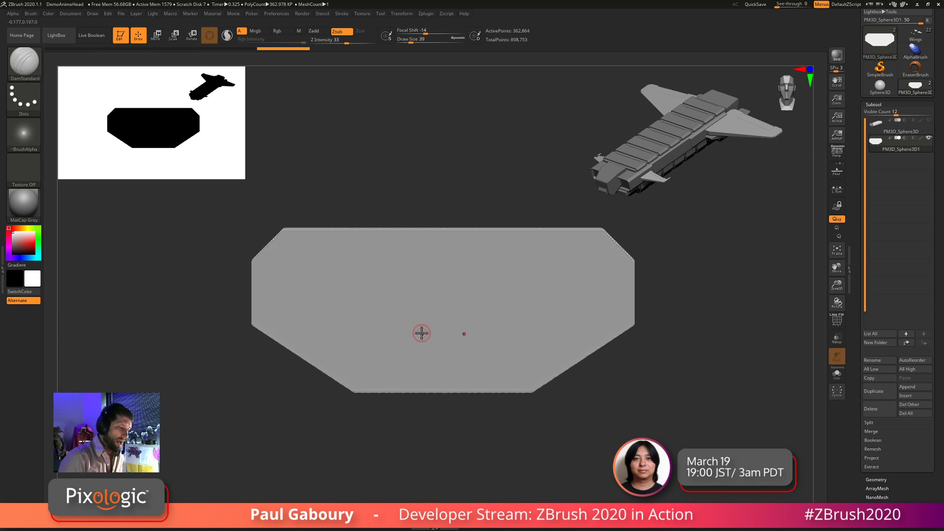
# Create an alpha from the fuselage's front silhouette, framed and scaled slightly inside the borders at map size 512
pyautogui.click(13, 13)
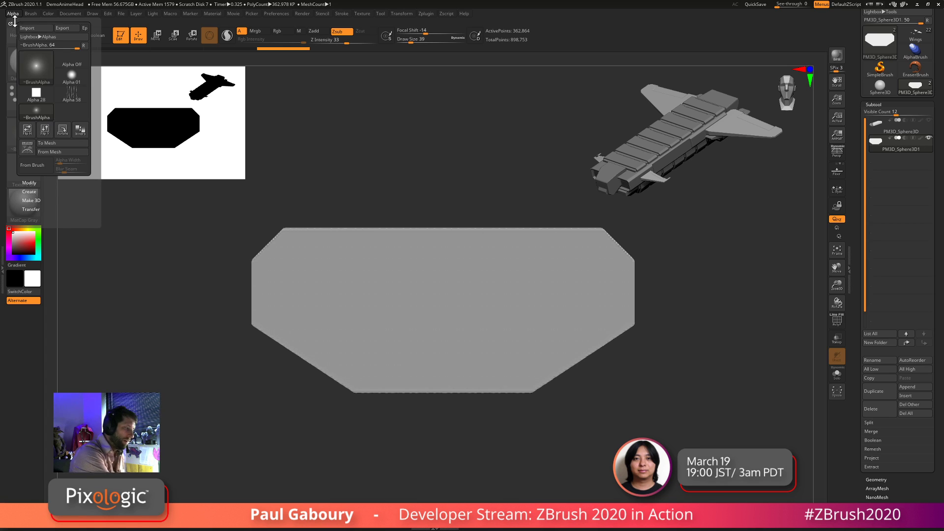
pyautogui.click(64, 154)
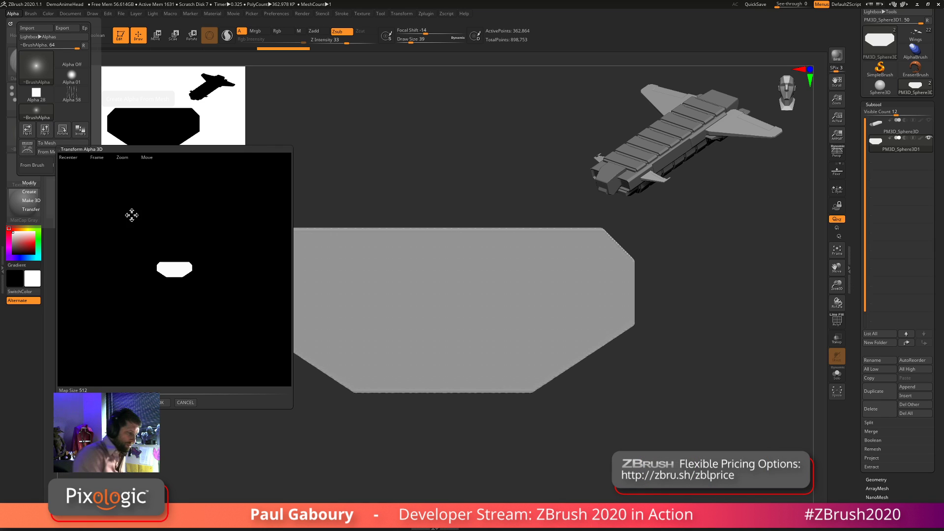
pyautogui.click(96, 157)
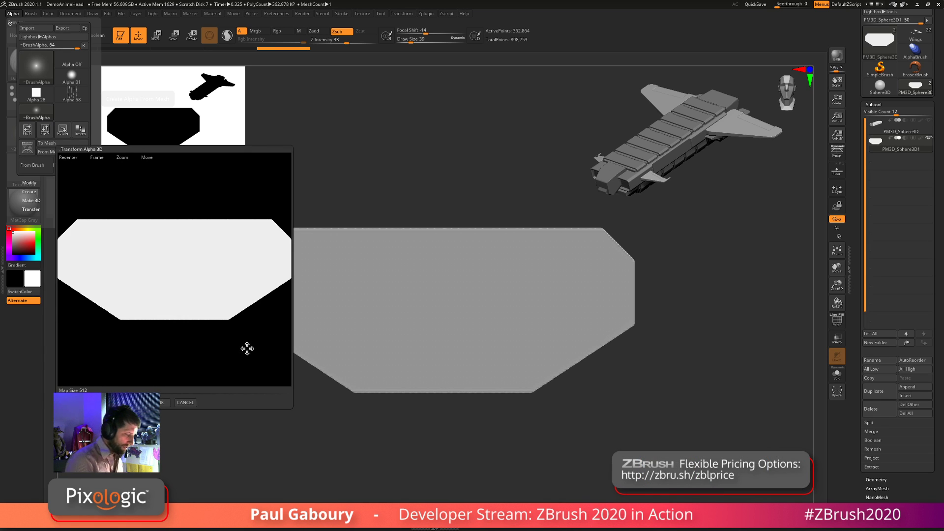
pyautogui.moveTo(250, 347); pyautogui.dragTo(249, 344)
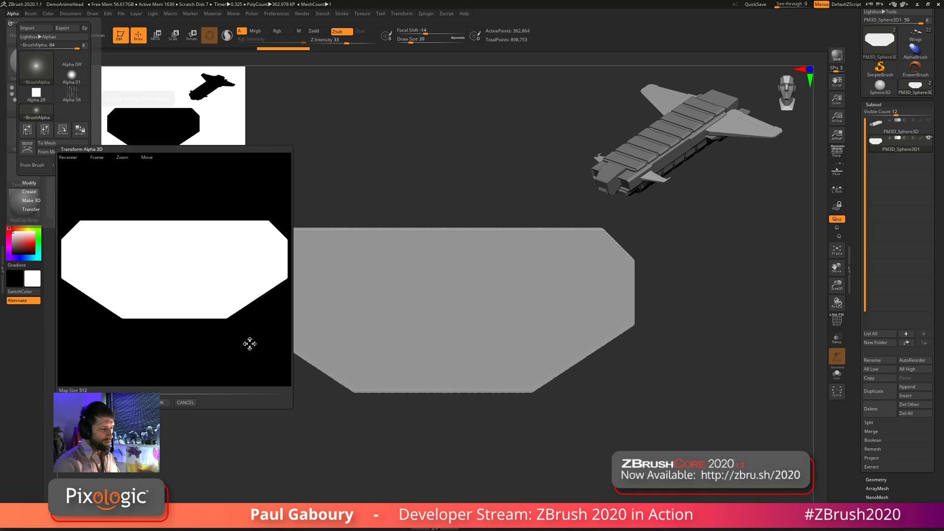
pyautogui.moveTo(257, 331)
pyautogui.mouseDown()
pyautogui.moveTo(253, 337)
pyautogui.moveTo(259, 333)
pyautogui.mouseUp()
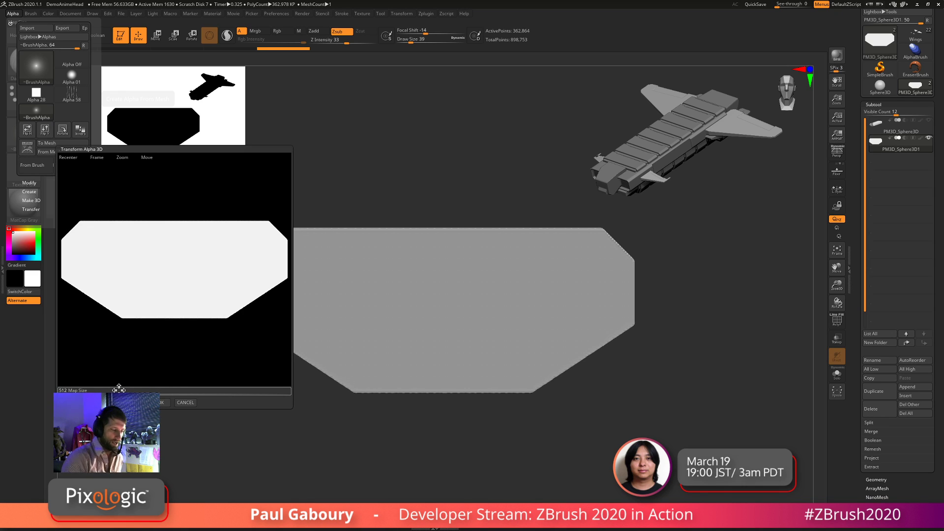
pyautogui.click(166, 402)
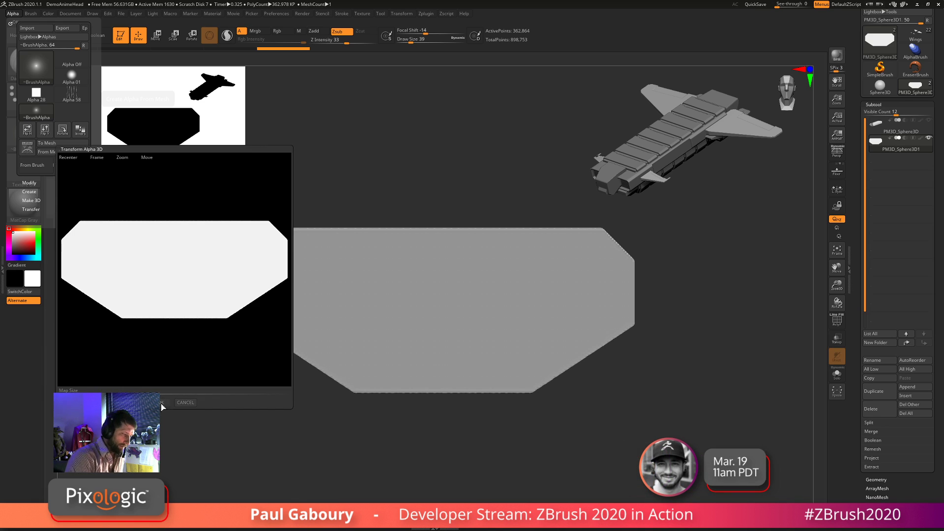
# Add the fuselage silhouette alpha to Spotlight
pyautogui.moveTo(35, 141)
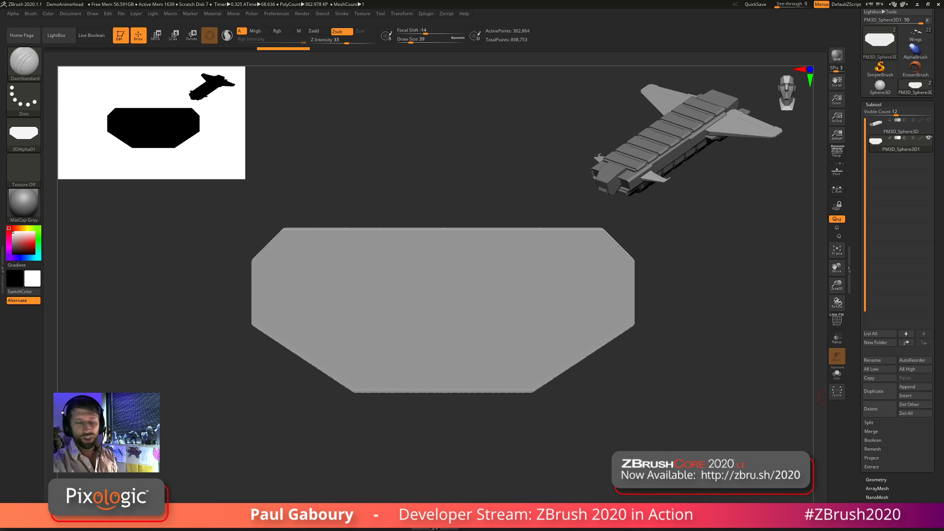
pyautogui.click(13, 13)
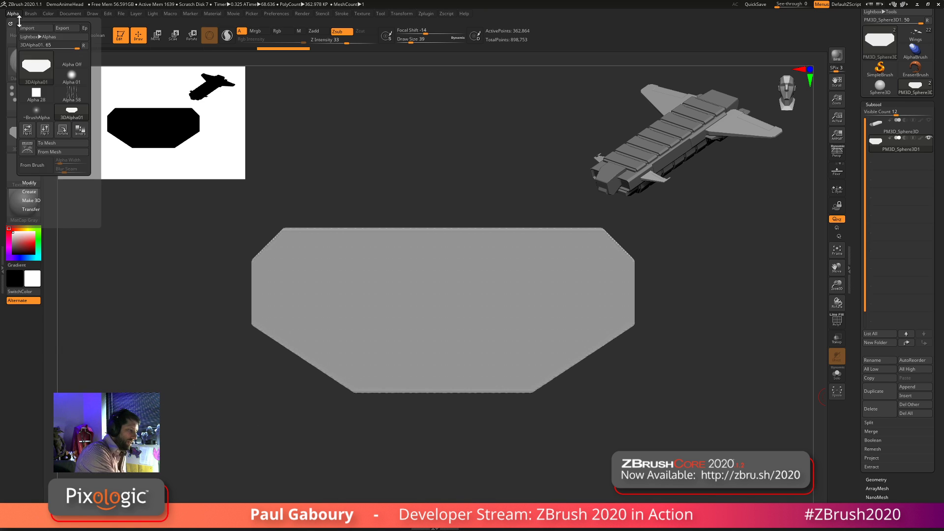
pyautogui.click(28, 150)
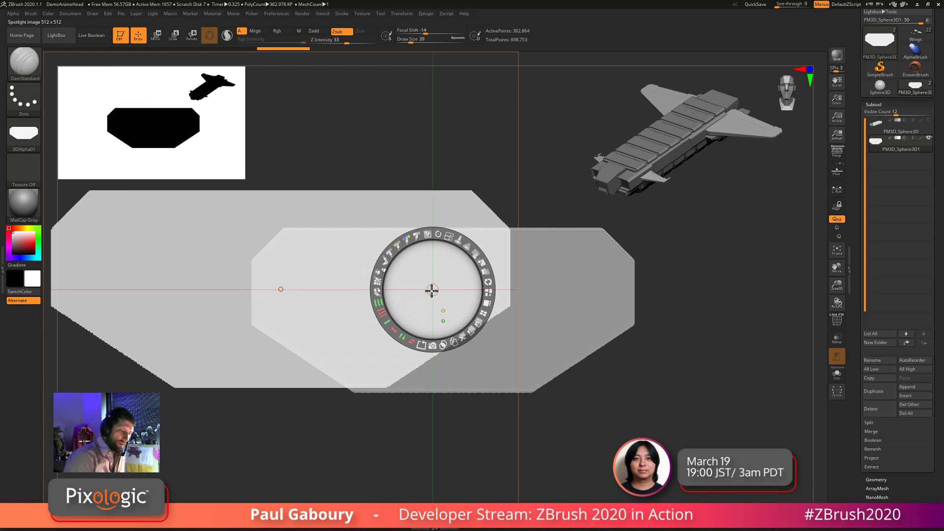
# Centre the silhouette image over the fuselage in Spotlight and scale it down to sit slightly inside the outline
pyautogui.moveTo(435, 289); pyautogui.dragTo(432, 143)
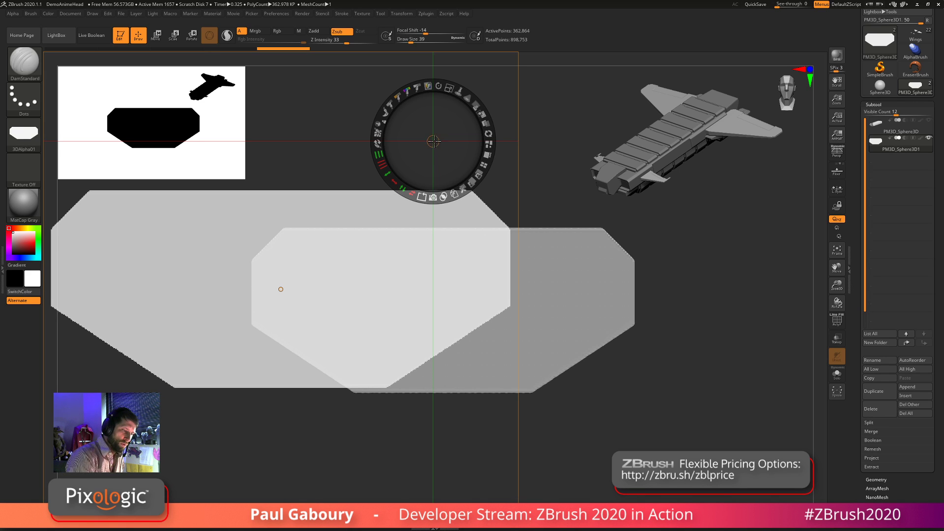
pyautogui.moveTo(433, 141); pyautogui.dragTo(281, 289)
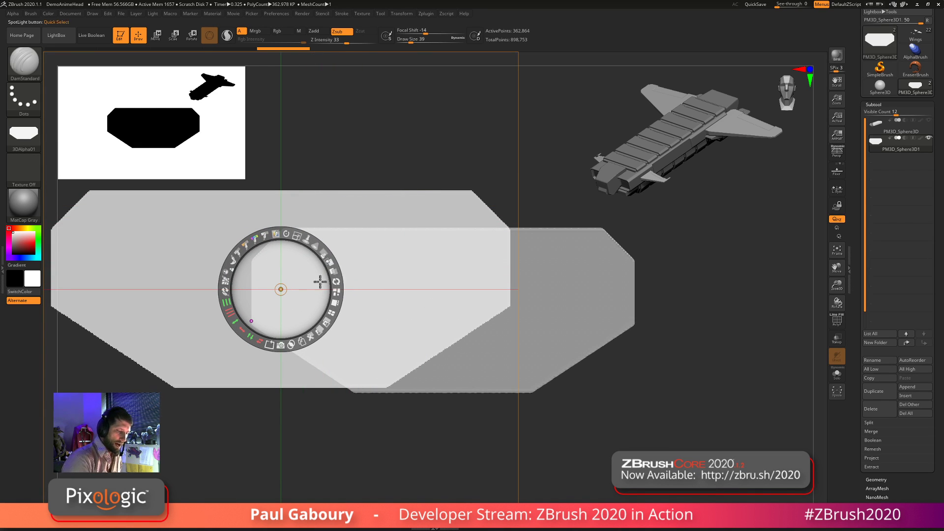
pyautogui.moveTo(296, 308); pyautogui.dragTo(226, 404)
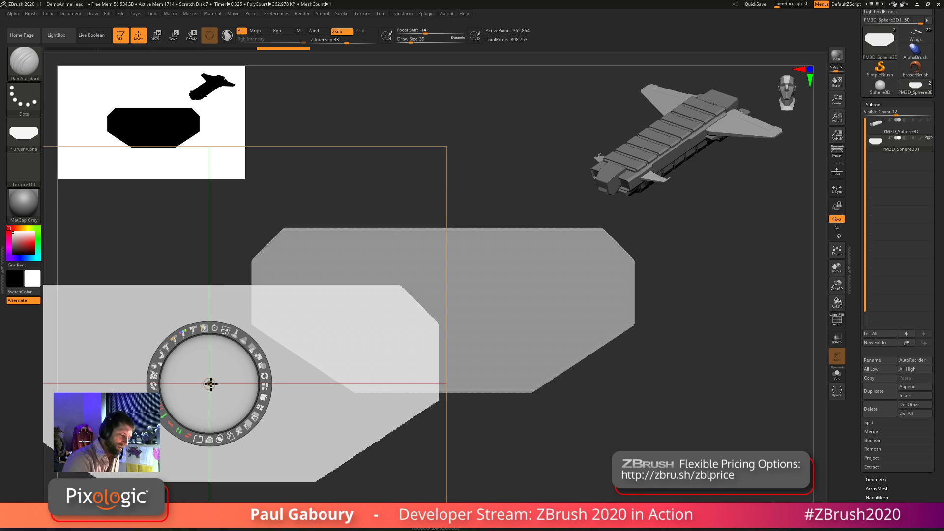
pyautogui.moveTo(227, 396); pyautogui.dragTo(464, 330)
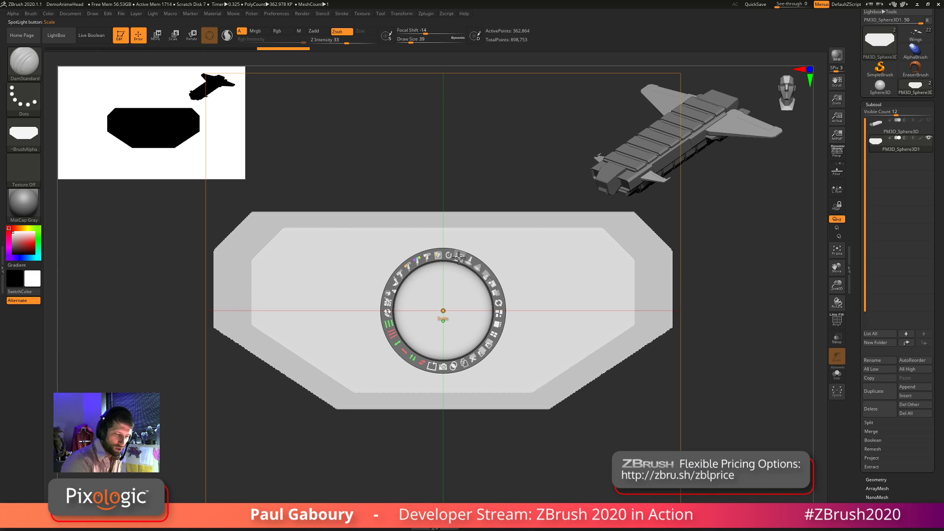
pyautogui.moveTo(458, 257); pyautogui.dragTo(448, 256)
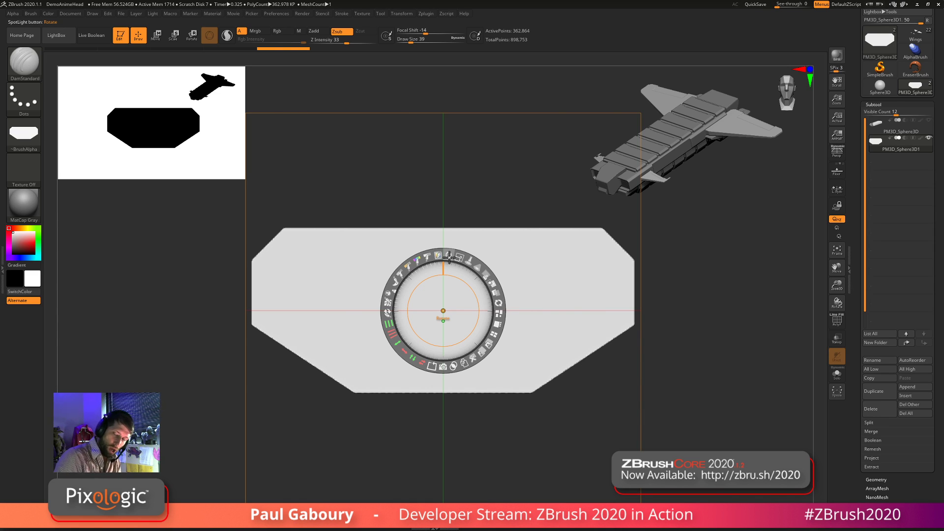
pyautogui.click(433, 366)
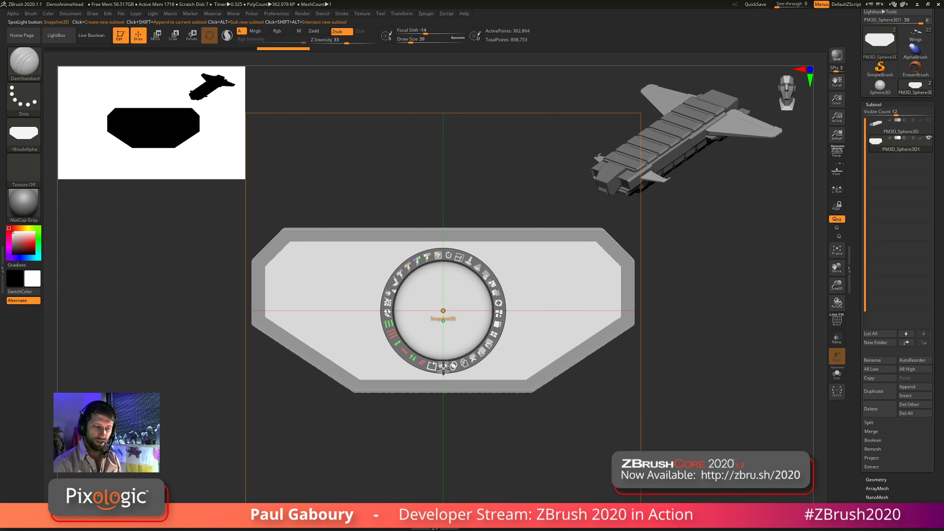
pyautogui.click(444, 367)
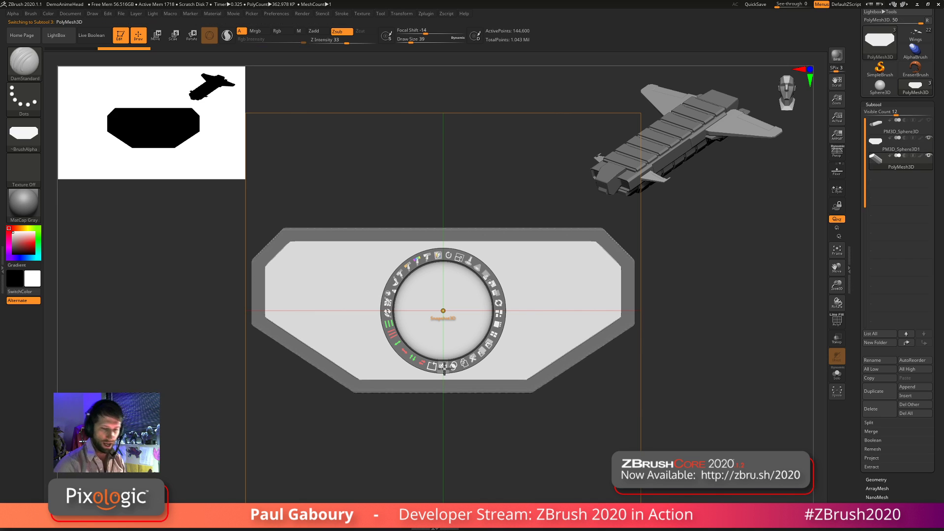
pyautogui.moveTo(876, 162)
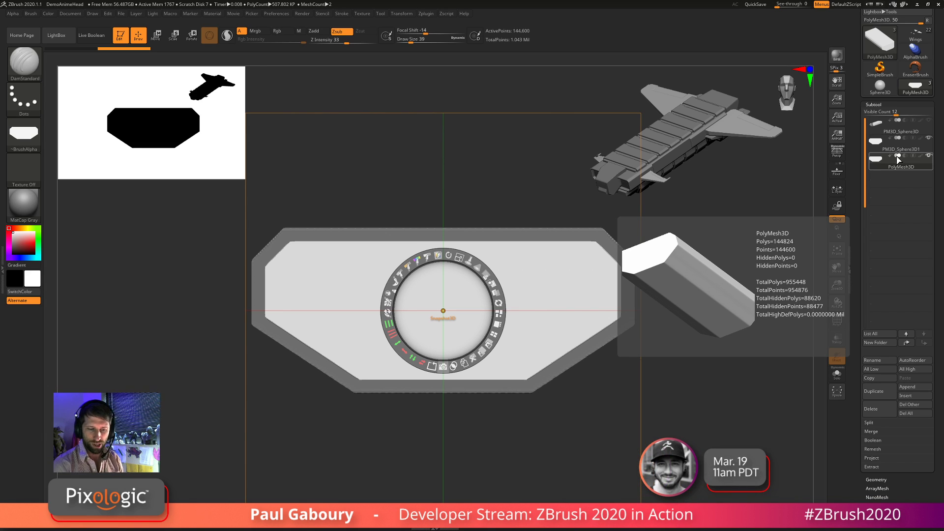
pyautogui.click(882, 413)
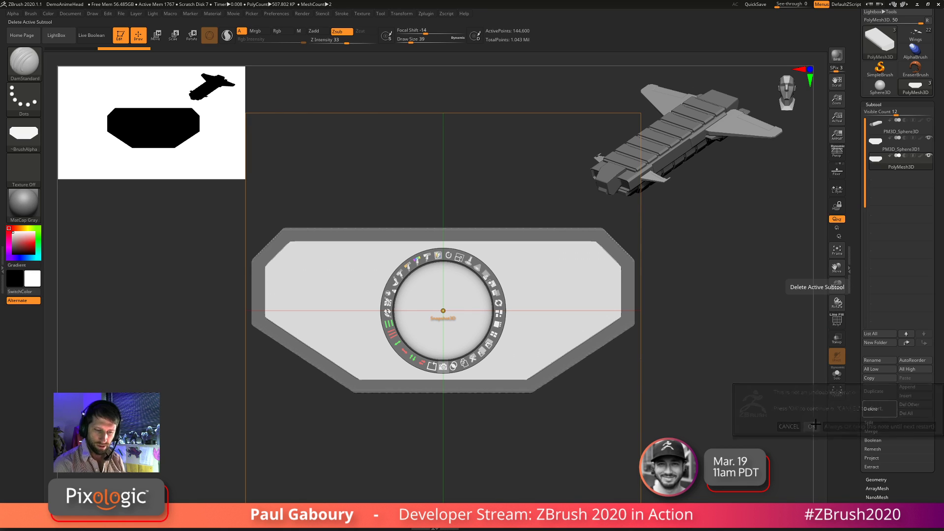
pyautogui.click(812, 426)
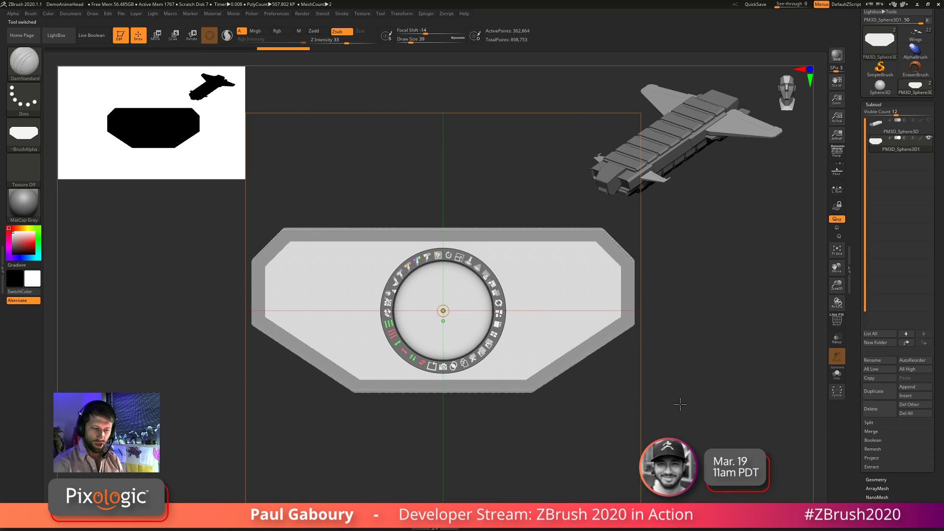
# Create a subtractive subtool from the silhouette with Snapshot3D, hide Spotlight, and show the fuselage with transparency
pyautogui.click(443, 367)
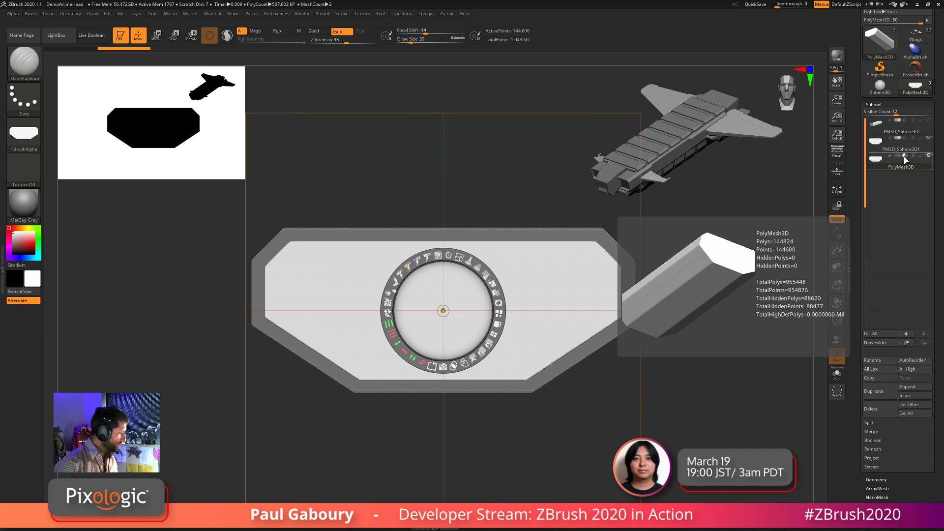
pyautogui.hotkey('shift', 'z')
pyautogui.keyDown('ctrl'); pyautogui.moveTo(643, 428); pyautogui.dragTo(599, 399, button='right'); pyautogui.keyUp('ctrl')
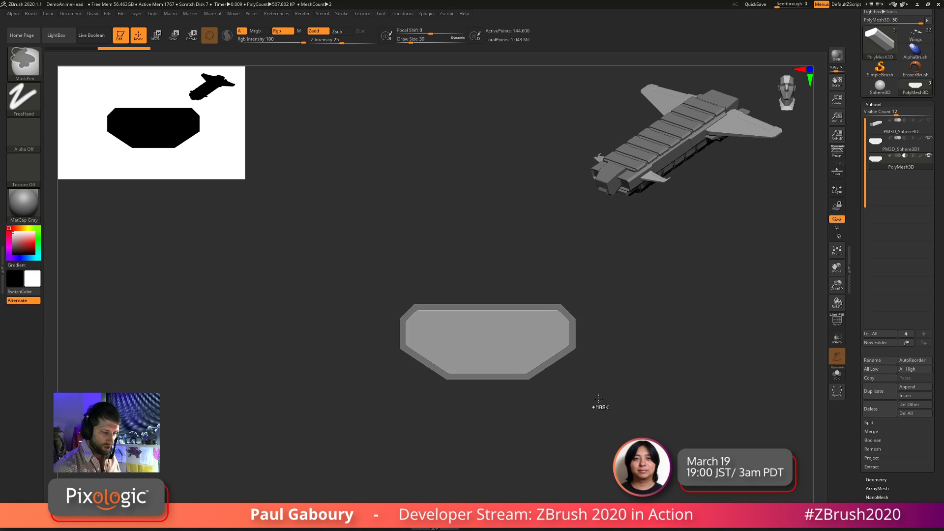
pyautogui.moveTo(599, 400)
pyautogui.mouseDown()
pyautogui.moveTo(598, 425)
pyautogui.moveTo(539, 432)
pyautogui.moveTo(543, 423)
pyautogui.moveTo(591, 420)
pyautogui.moveTo(600, 407)
pyautogui.moveTo(585, 400)
pyautogui.moveTo(553, 450)
pyautogui.moveTo(560, 406)
pyautogui.mouseUp()
pyautogui.hotkey('ctrl', 't')
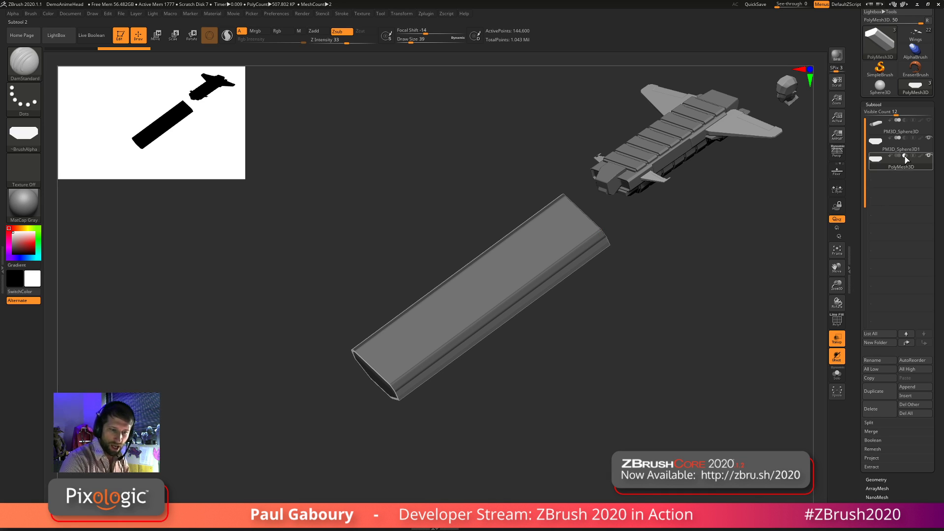
# Turn on Live Boolean and switch off transparency to preview the hollowed fuselage
pyautogui.click(92, 35)
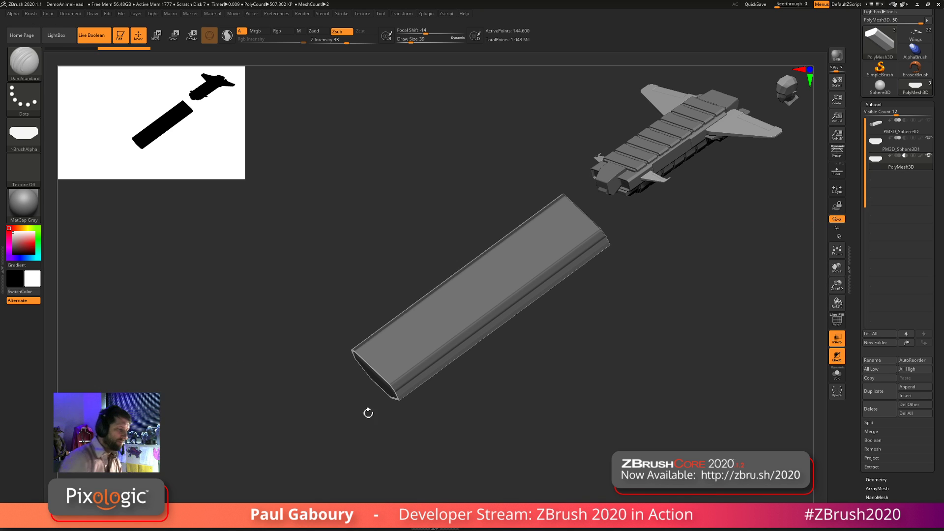
pyautogui.moveTo(574, 435)
pyautogui.mouseDown()
pyautogui.moveTo(592, 391)
pyautogui.moveTo(583, 400)
pyautogui.mouseUp()
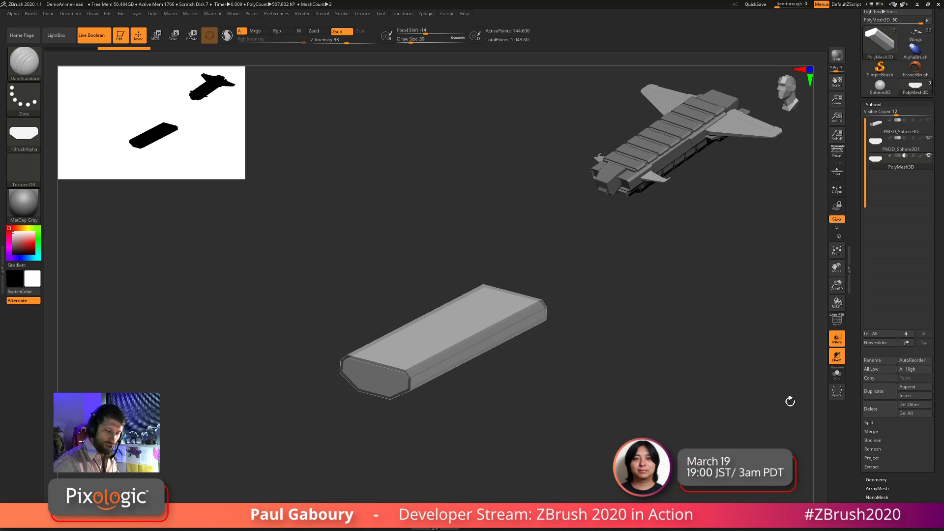
pyautogui.click(837, 338)
pyautogui.moveTo(592, 437); pyautogui.dragTo(611, 386)
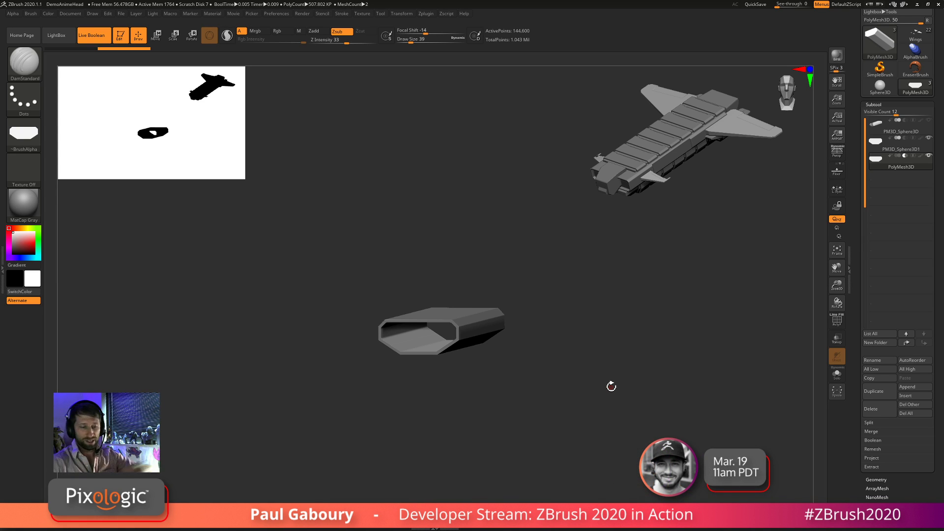
# Select the original ship subtool PM3D_Sphere3D1 and unhide its nose section
pyautogui.click(900, 149)
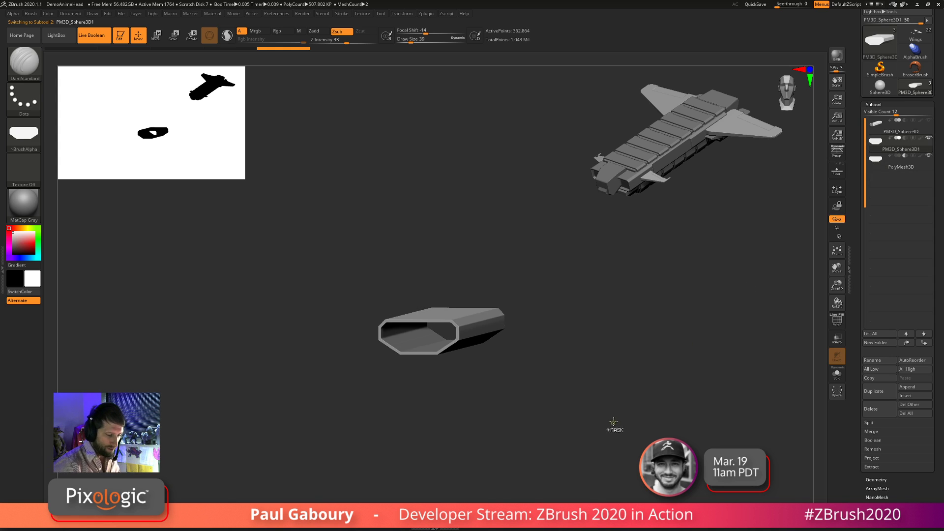
pyautogui.hotkey('ctrl', 'shift')
pyautogui.moveTo(600, 437)
pyautogui.mouseDown()
pyautogui.moveTo(529, 448)
pyautogui.moveTo(563, 455)
pyautogui.moveTo(596, 445)
pyautogui.moveTo(600, 432)
pyautogui.moveTo(514, 417)
pyautogui.mouseUp()
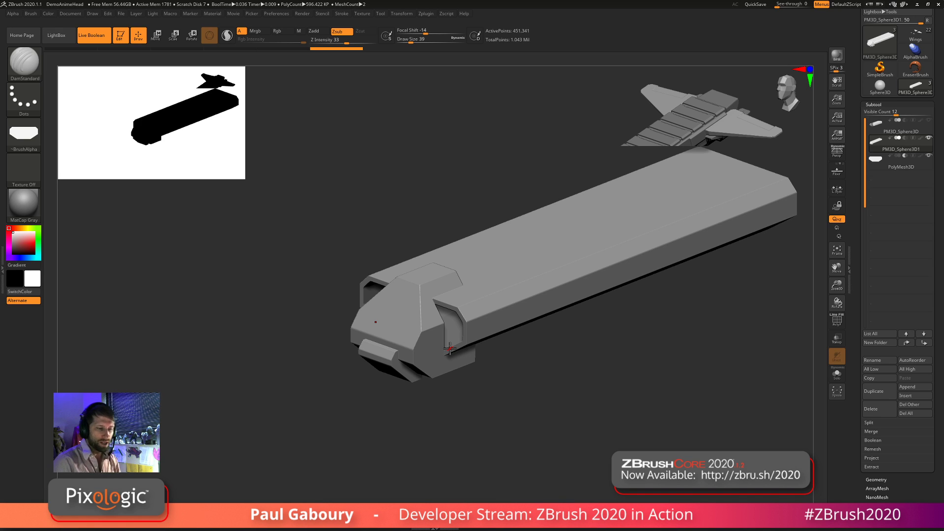
pyautogui.keyDown('alt'); pyautogui.moveTo(632, 385); pyautogui.dragTo(567, 405); pyautogui.keyUp('alt')
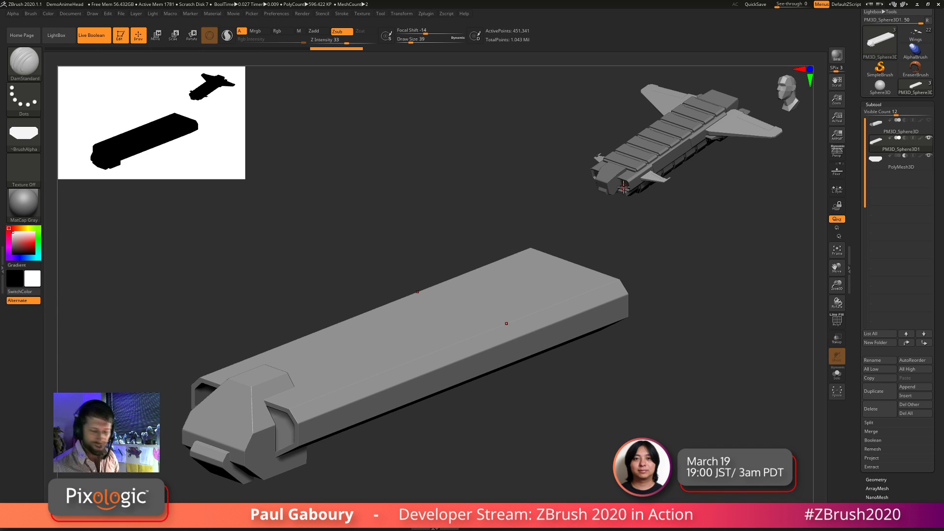
# Isolate the subtractive PolyMesh3D subtool in Solo mode with PolyFrame on and examine its mesh and polygroups
pyautogui.click(878, 166)
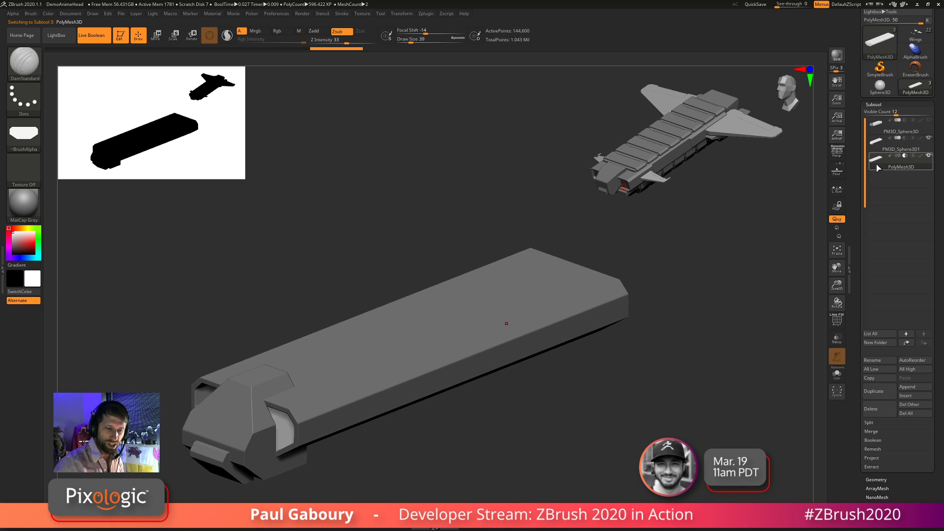
pyautogui.press('w')
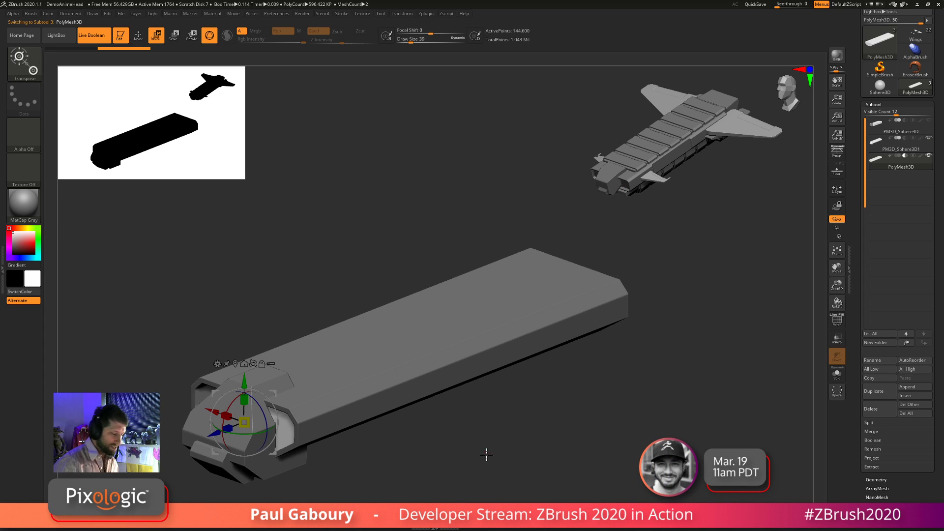
pyautogui.keyDown('alt'); pyautogui.moveTo(485, 451); pyautogui.dragTo(543, 434); pyautogui.keyUp('alt')
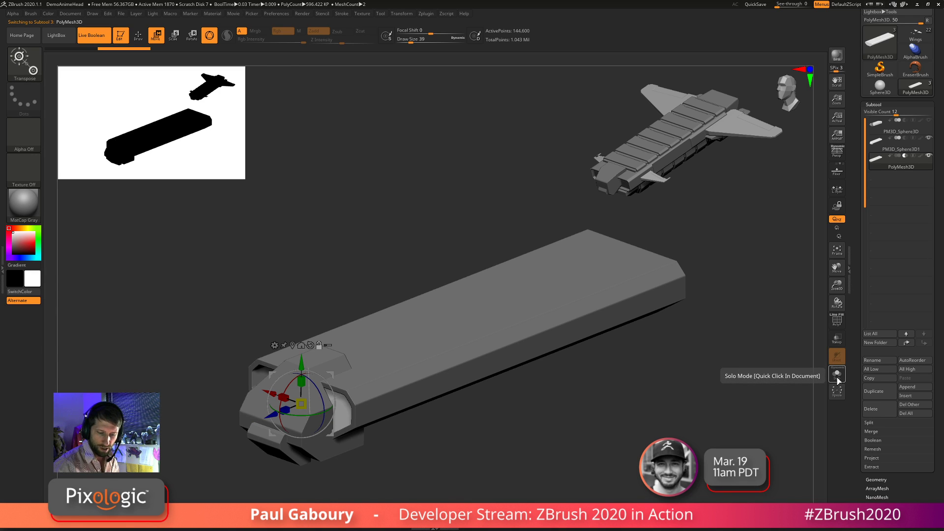
pyautogui.click(837, 378)
pyautogui.hotkey('shift', 'f')
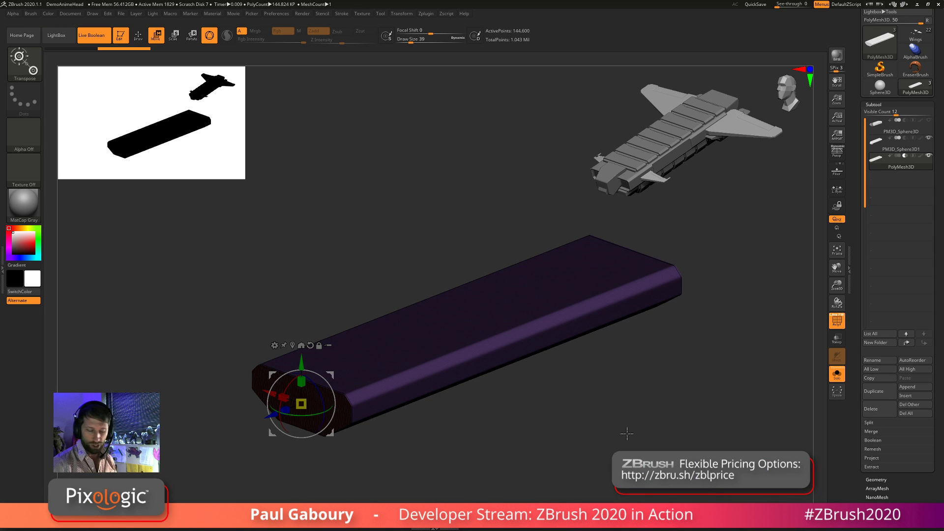
pyautogui.press('q')
pyautogui.moveTo(436, 475)
pyautogui.mouseDown(button='right')
pyautogui.moveTo(341, 400)
pyautogui.moveTo(434, 462)
pyautogui.mouseUp(button='right')
pyautogui.keyDown('ctrl'); pyautogui.moveTo(545, 437); pyautogui.dragTo(404, 369, button='right'); pyautogui.keyUp('ctrl')
pyautogui.moveTo(611, 387)
pyautogui.keyDown('ctrl'); pyautogui.mouseDown(button='right')
pyautogui.moveTo(594, 406)
pyautogui.moveTo(611, 411)
pyautogui.moveTo(582, 413)
pyautogui.moveTo(611, 394)
pyautogui.moveTo(666, 401)
pyautogui.moveTo(573, 363)
pyautogui.moveTo(570, 422)
pyautogui.moveTo(590, 408)
pyautogui.mouseUp(button='right'); pyautogui.keyUp('ctrl')
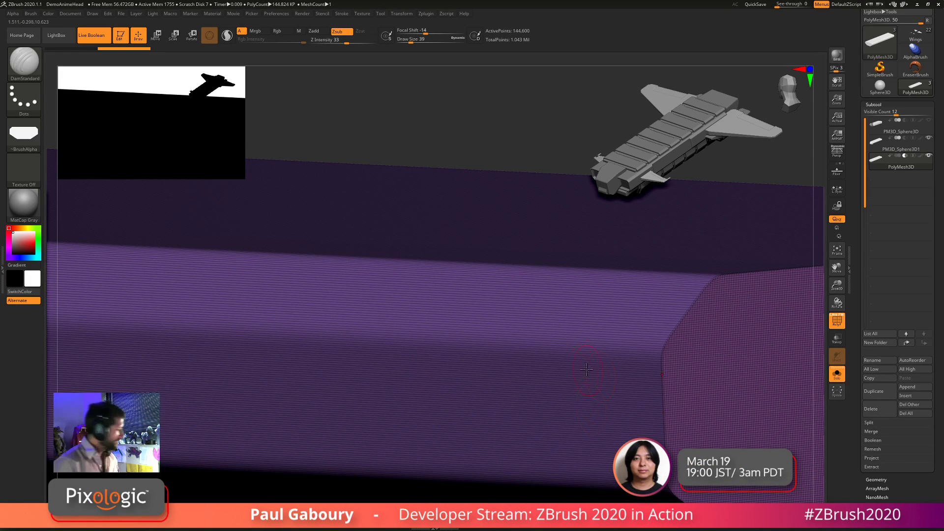
pyautogui.moveTo(609, 415)
pyautogui.keyDown('ctrl'); pyautogui.mouseDown(button='right')
pyautogui.moveTo(520, 386)
pyautogui.moveTo(552, 438)
pyautogui.moveTo(510, 382)
pyautogui.moveTo(803, 384)
pyautogui.moveTo(712, 407)
pyautogui.moveTo(642, 410)
pyautogui.moveTo(657, 362)
pyautogui.moveTo(691, 407)
pyautogui.moveTo(678, 413)
pyautogui.mouseUp(button='right'); pyautogui.keyUp('ctrl')
# Shorten the subtractive subtool along the fuselage with the gizmo to form recesses behind the nose, undoing the last adjustment
pyautogui.press('w')
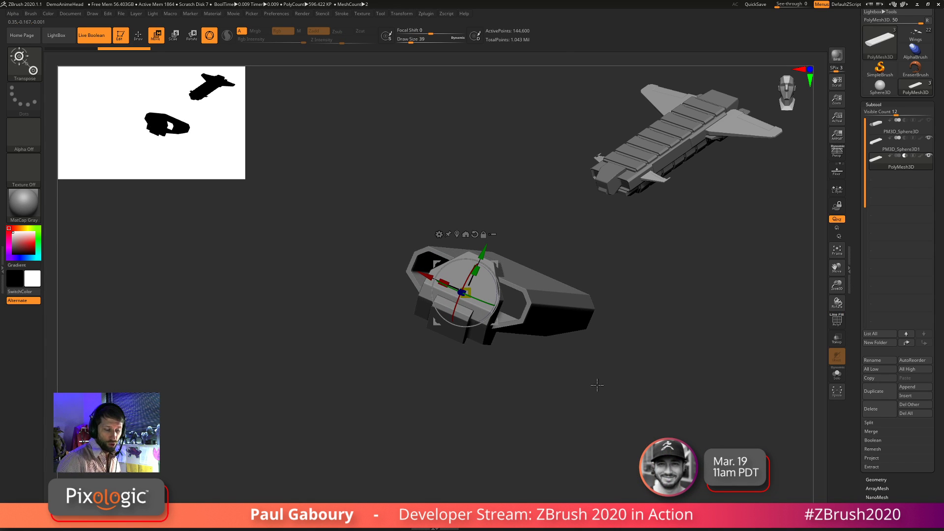
pyautogui.moveTo(593, 400); pyautogui.dragTo(564, 398)
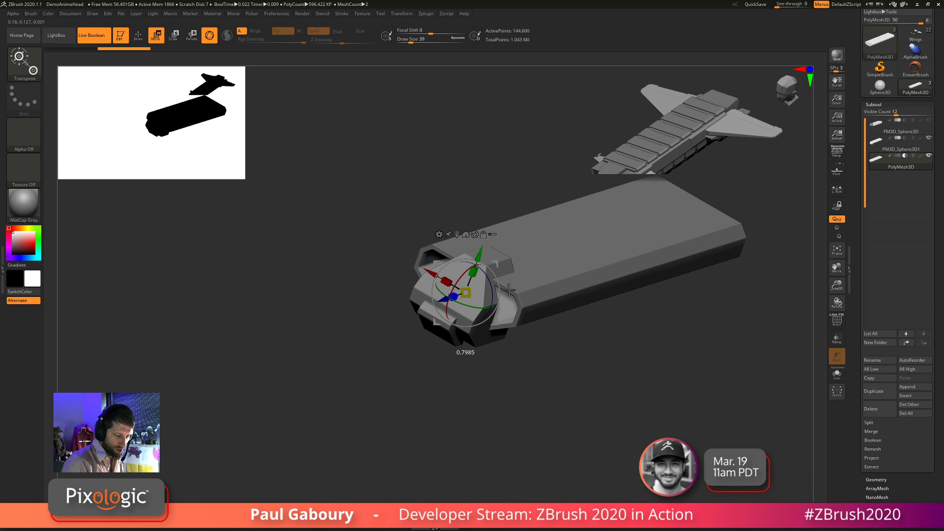
pyautogui.moveTo(452, 297)
pyautogui.mouseDown()
pyautogui.moveTo(444, 298)
pyautogui.moveTo(460, 295)
pyautogui.mouseUp()
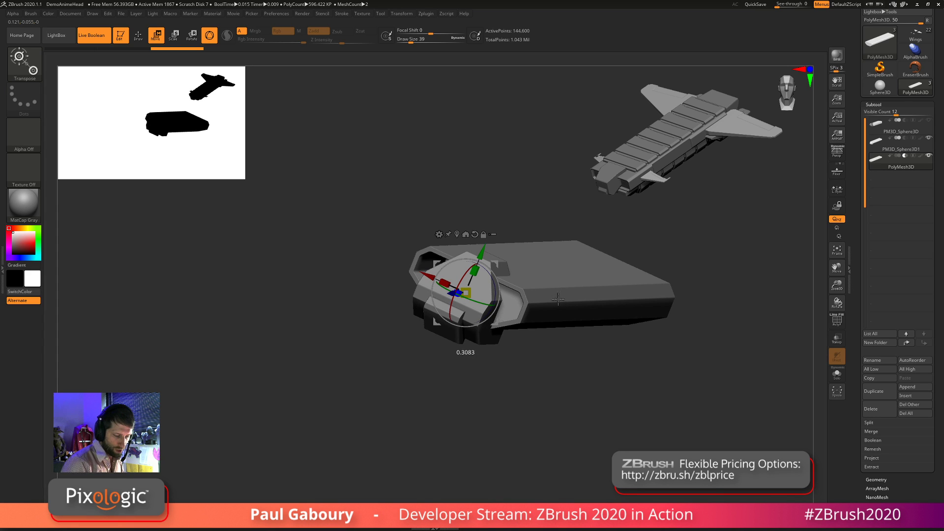
pyautogui.hotkey('ctrl', 'z')
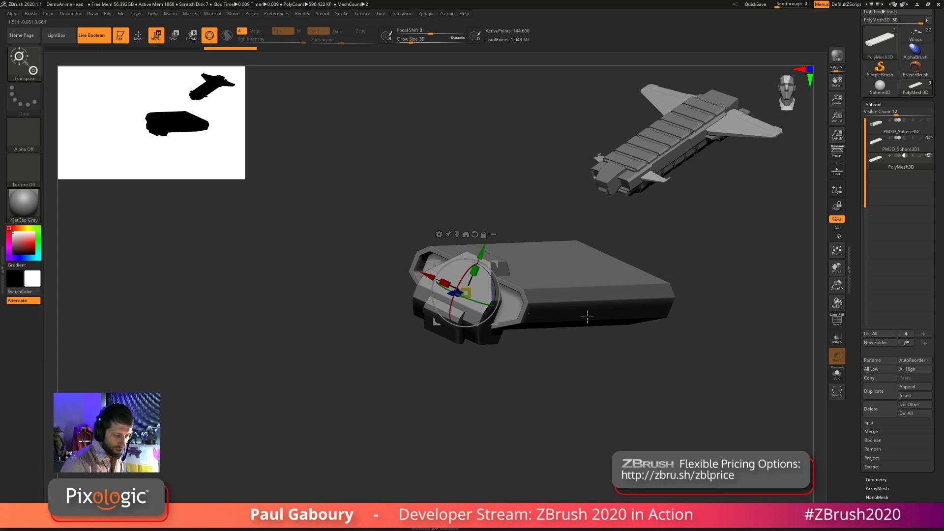
pyautogui.moveTo(562, 405); pyautogui.dragTo(559, 405)
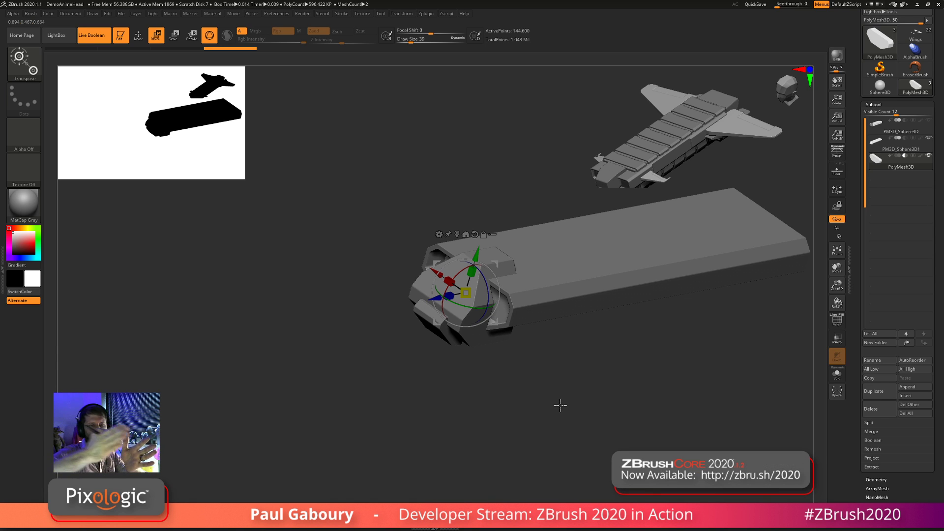
# Thin the subtractive subtool along the fuselage's length, using transparency temporarily to see it inside the hull
pyautogui.click(837, 339)
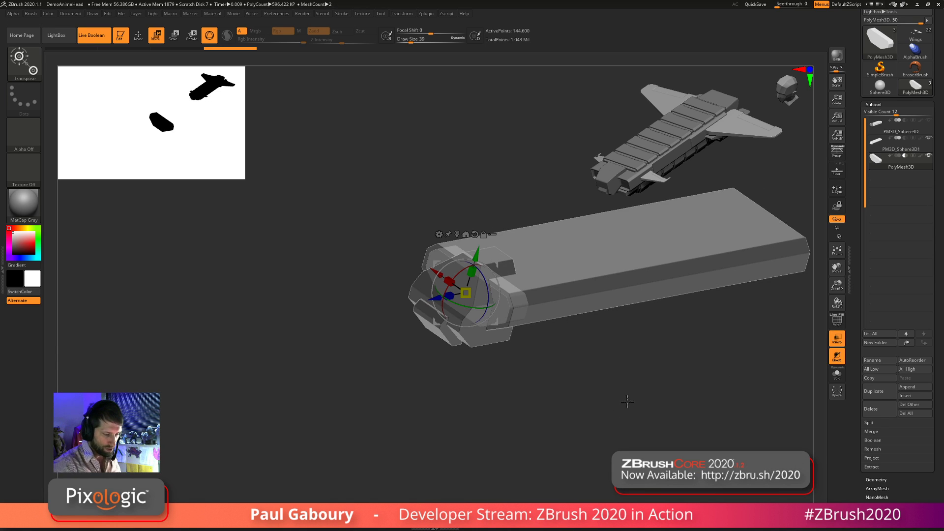
pyautogui.moveTo(624, 402); pyautogui.dragTo(620, 414)
pyautogui.moveTo(445, 301); pyautogui.dragTo(288, 382)
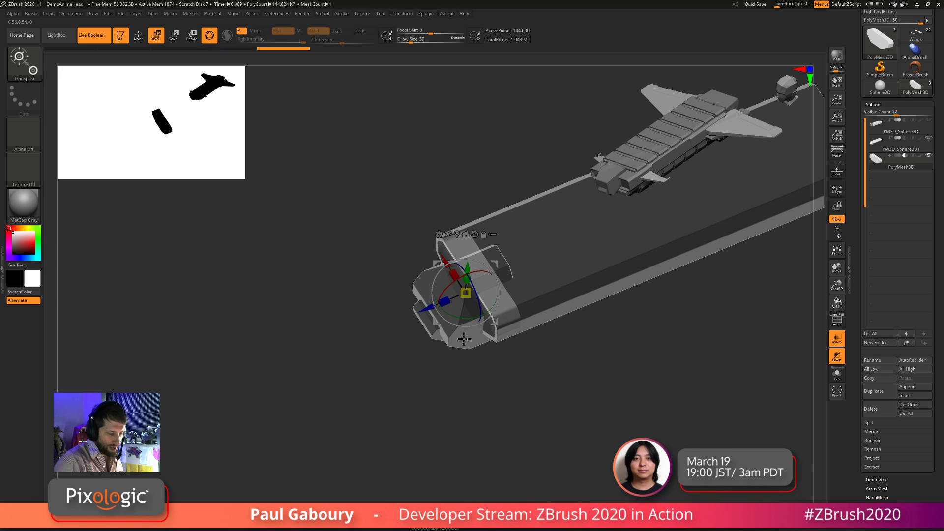
pyautogui.click(837, 341)
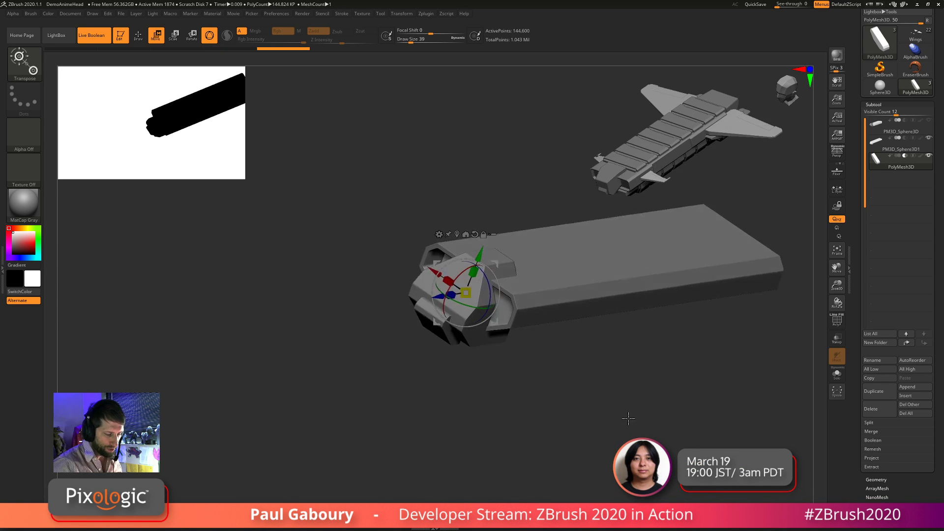
# Readjust the subtractive subtool's depth along the fuselage with the gizmo and return to Draw mode
pyautogui.press('ctrl')
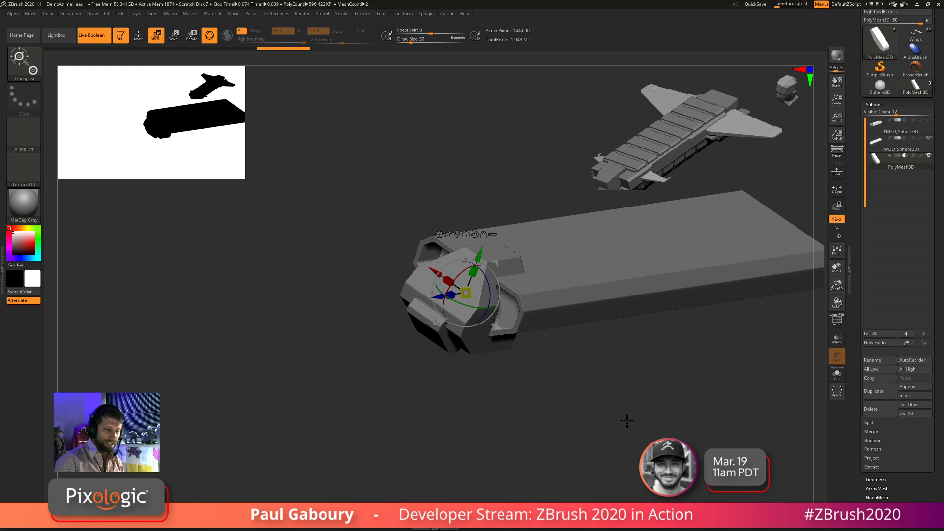
pyautogui.moveTo(439, 407); pyautogui.dragTo(448, 361)
pyautogui.moveTo(435, 302); pyautogui.dragTo(543, 400)
pyautogui.press('q')
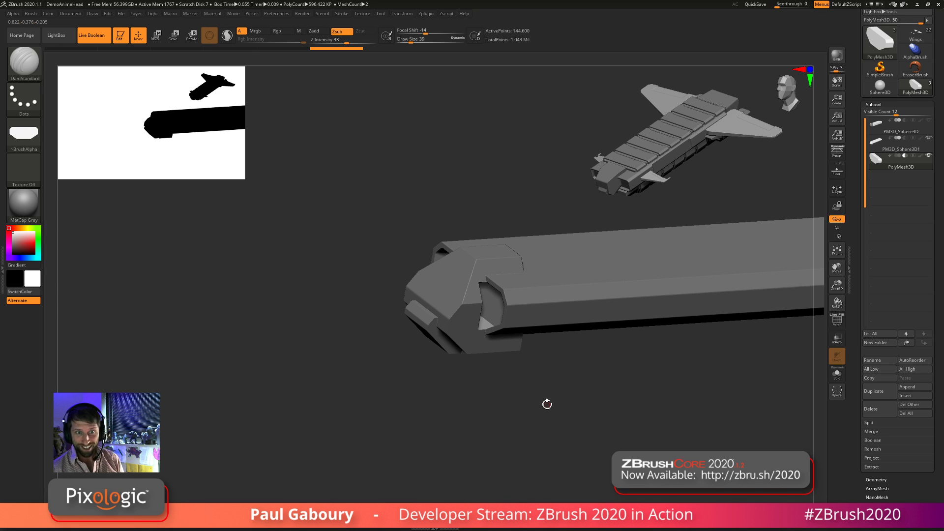
# Open the DynaMesh settings and make the long body subtool PM3D_Sphere3D1 active
pyautogui.click(874, 104)
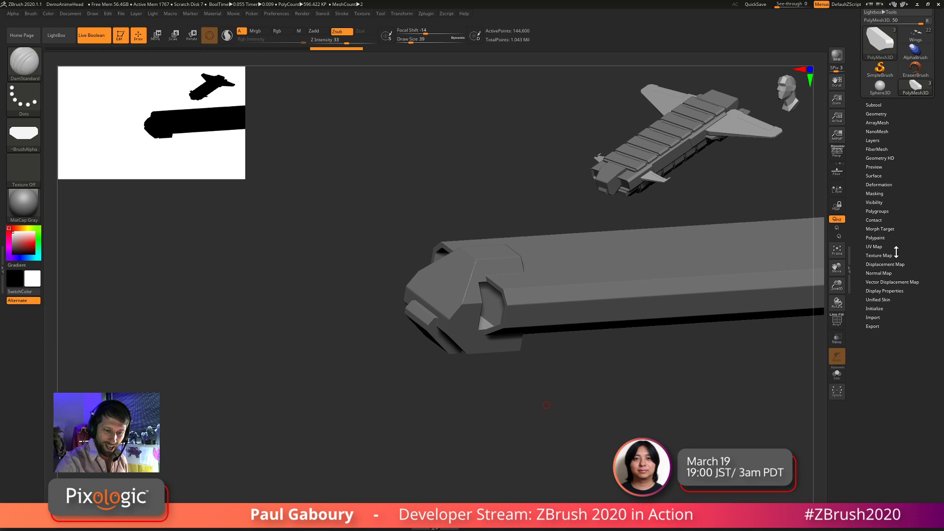
pyautogui.click(877, 114)
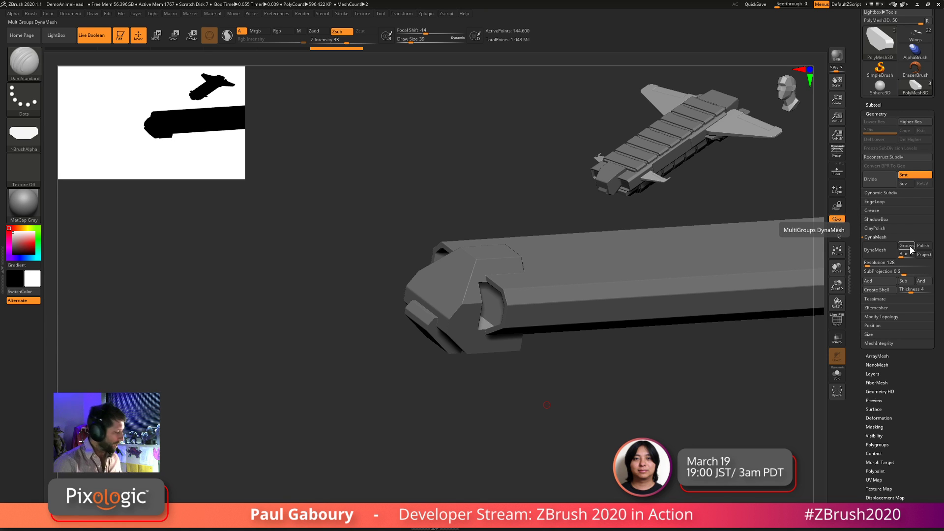
pyautogui.press('Up')
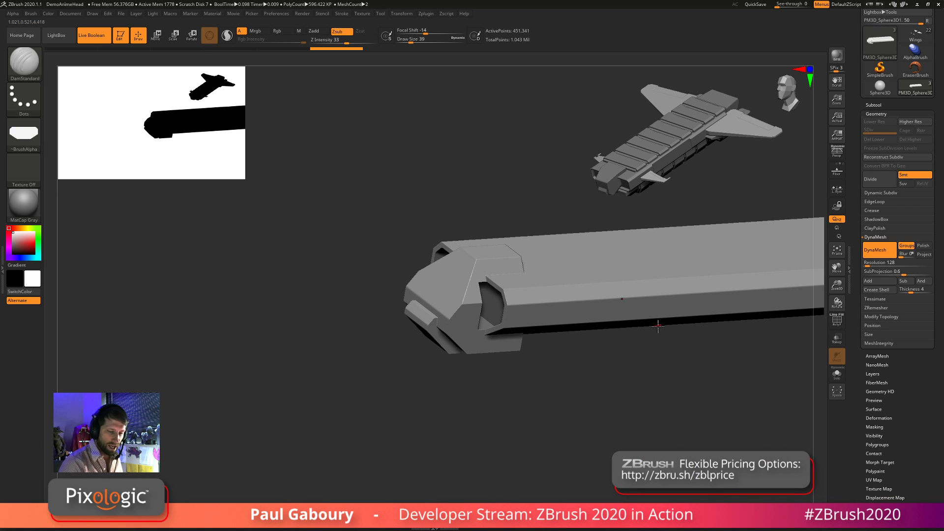
# Hide the nose section of the active ship mesh so only the long body section is shown
pyautogui.hotkey('ctrl', 'shift')
pyautogui.hotkey('ctrl', 'z')
pyautogui.hotkey('ctrl', 'z')
pyautogui.hotkey('ctrl', 'z')
pyautogui.hotkey('ctrl', 'z')
pyautogui.hotkey('ctrl', 'z')
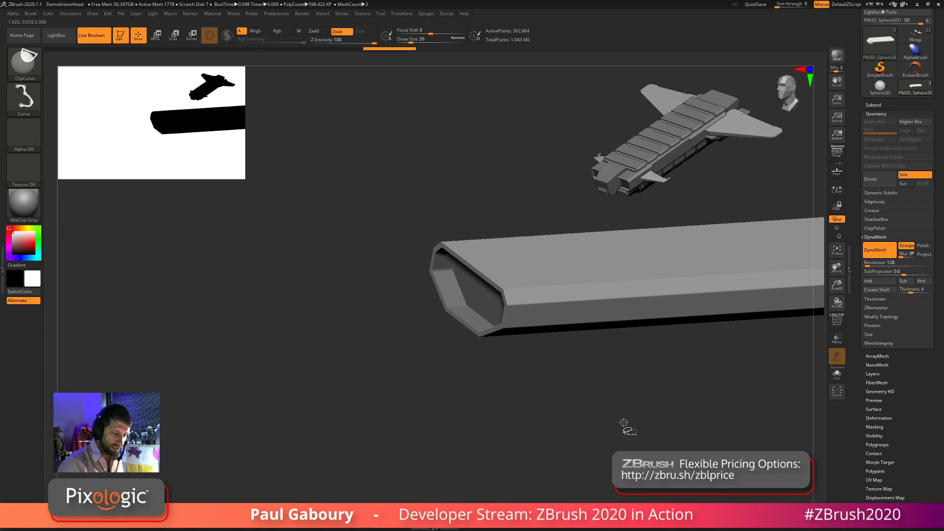
pyautogui.hotkey('ctrl', 'z')
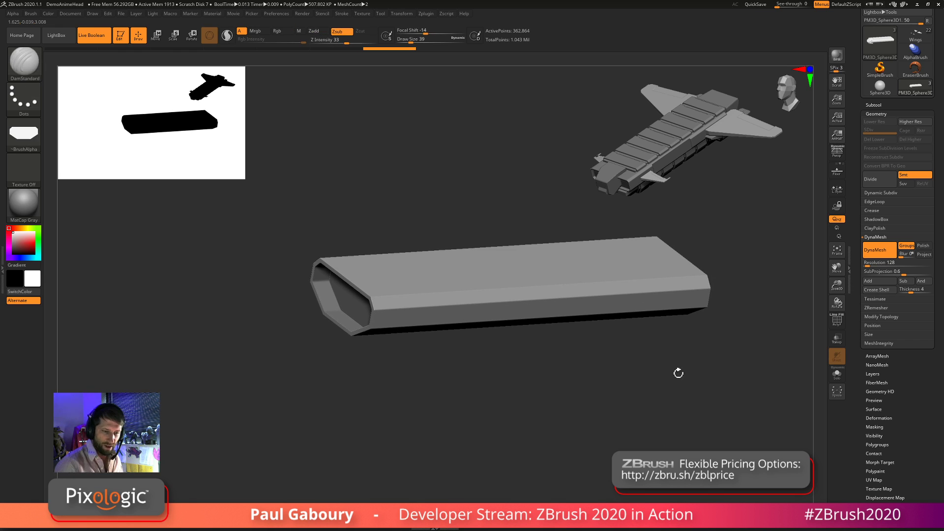
# Split the hidden nose section off into its own subtool
pyautogui.click(873, 105)
pyautogui.click(869, 424)
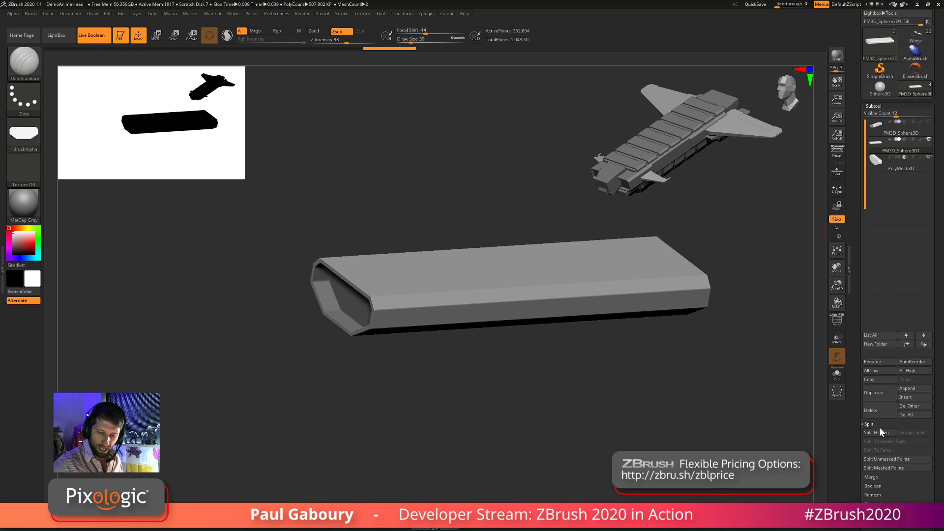
pyautogui.click(876, 432)
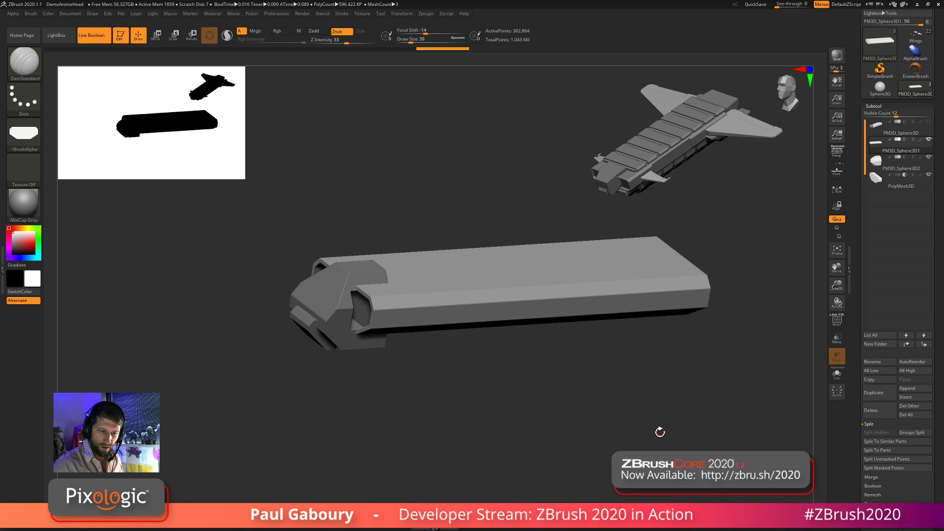
# Rename the split-off nose subtool as Cockpit
pyautogui.click(876, 162)
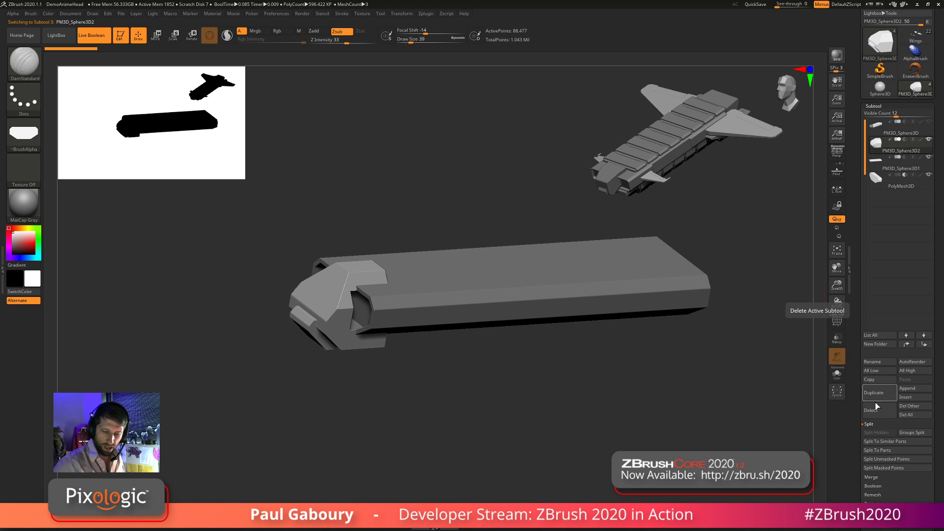
pyautogui.click(879, 362)
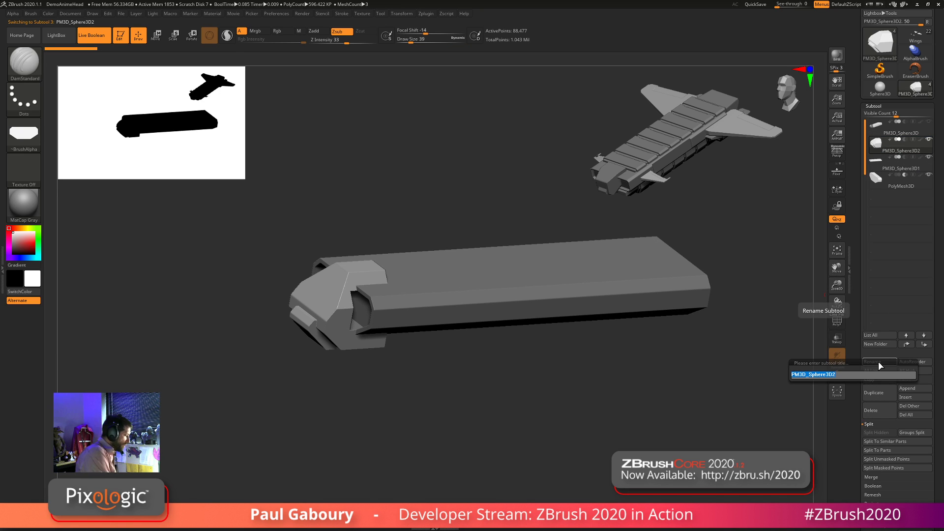
pyautogui.write('Cock')
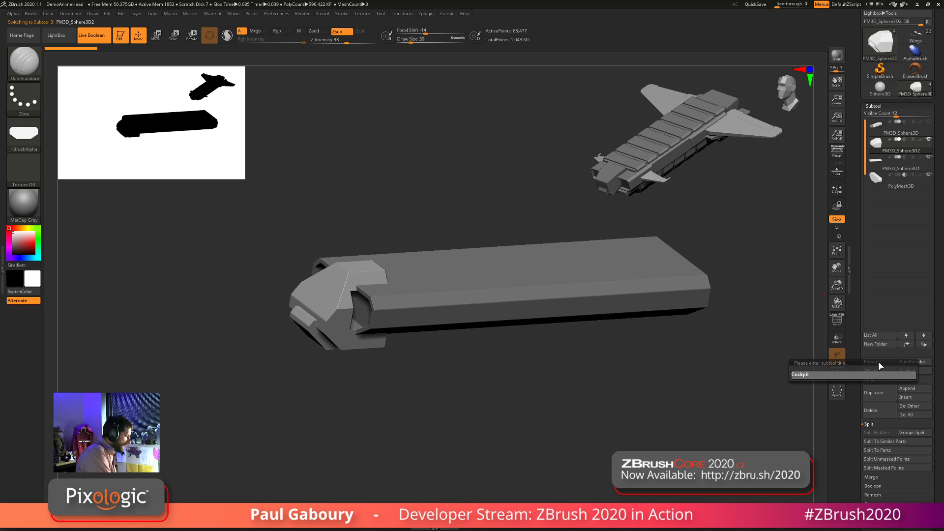
pyautogui.write('pit')
pyautogui.press('Return')
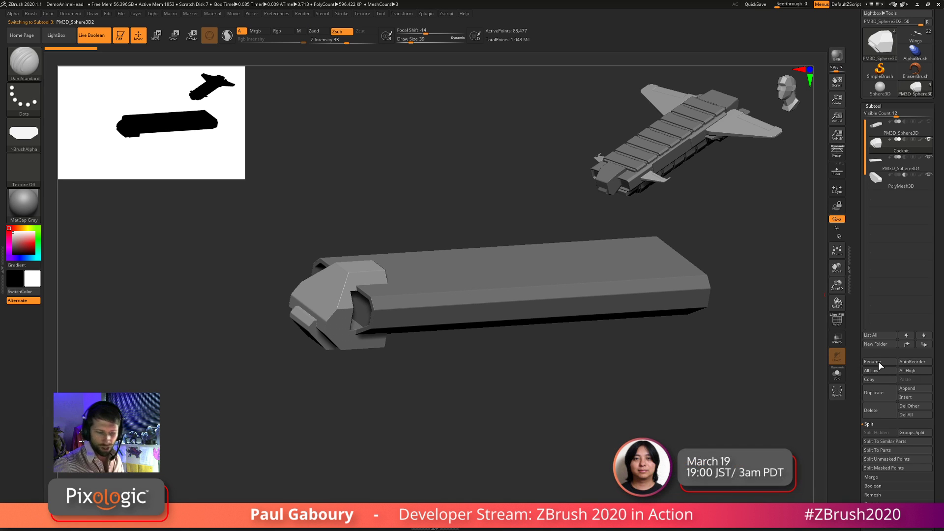
# Rename the long body subtool PM3D_Sphere3D1 as Main Body Middle
pyautogui.click(876, 168)
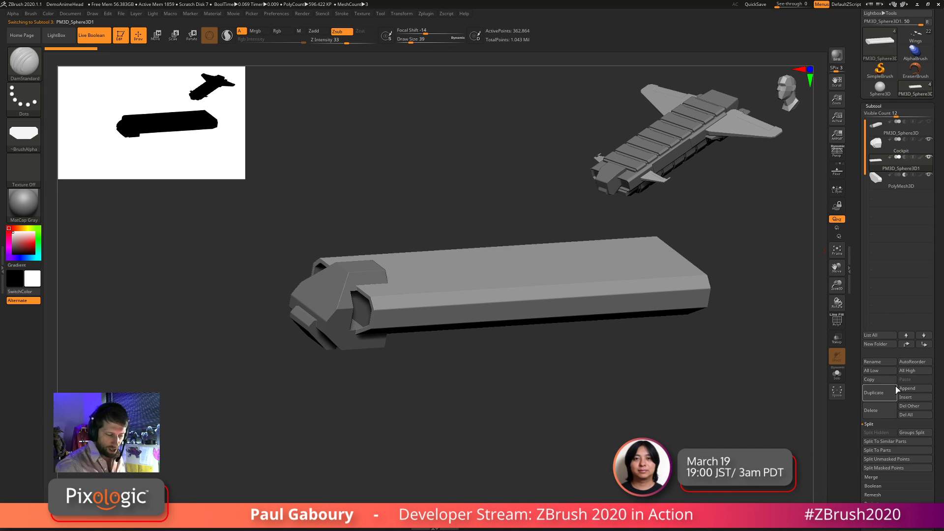
pyautogui.click(879, 364)
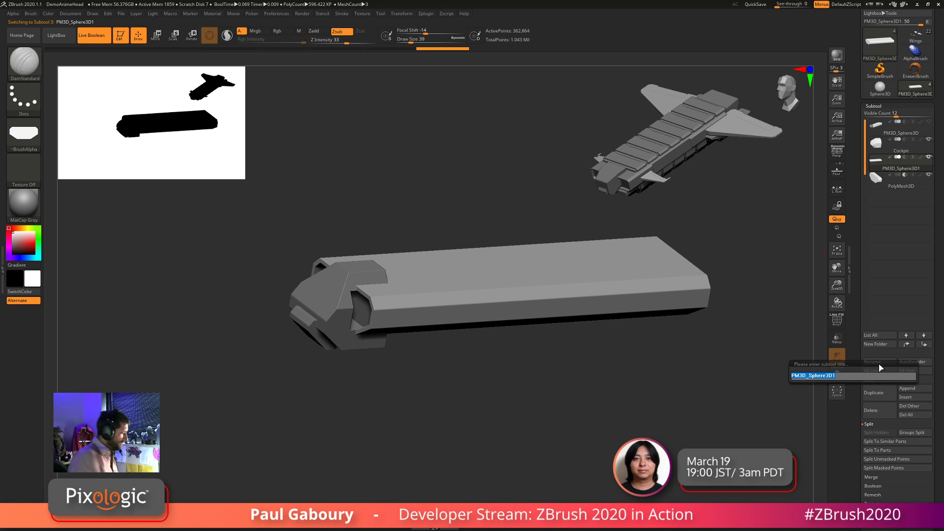
pyautogui.write('Main')
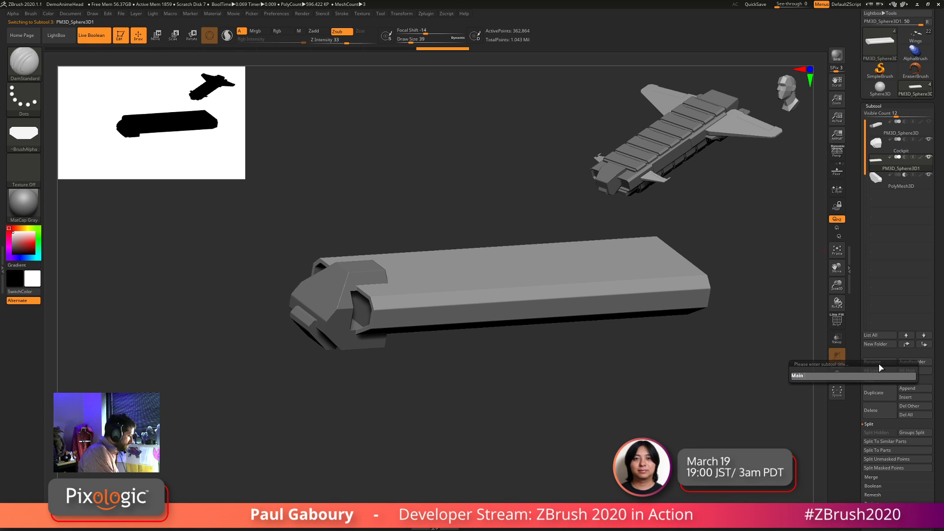
pyautogui.write(' Body')
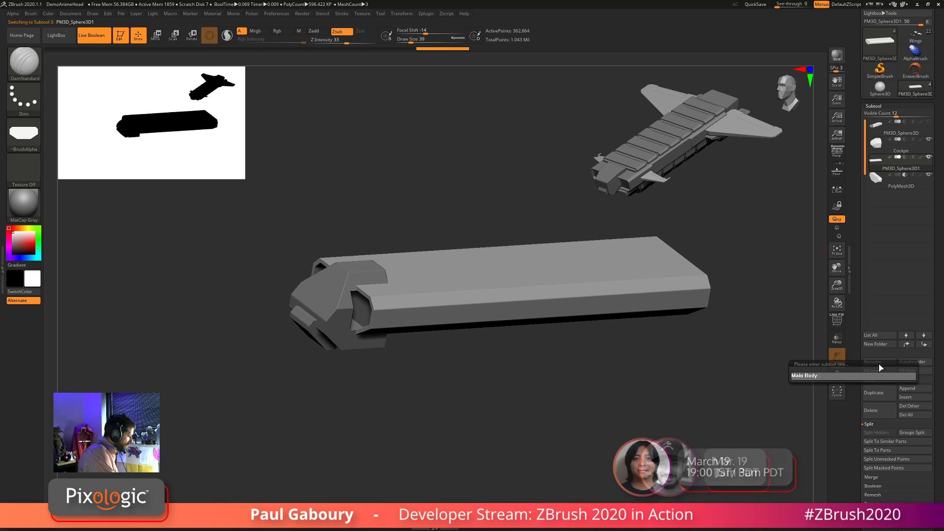
pyautogui.write(' Middle')
pyautogui.press('Return')
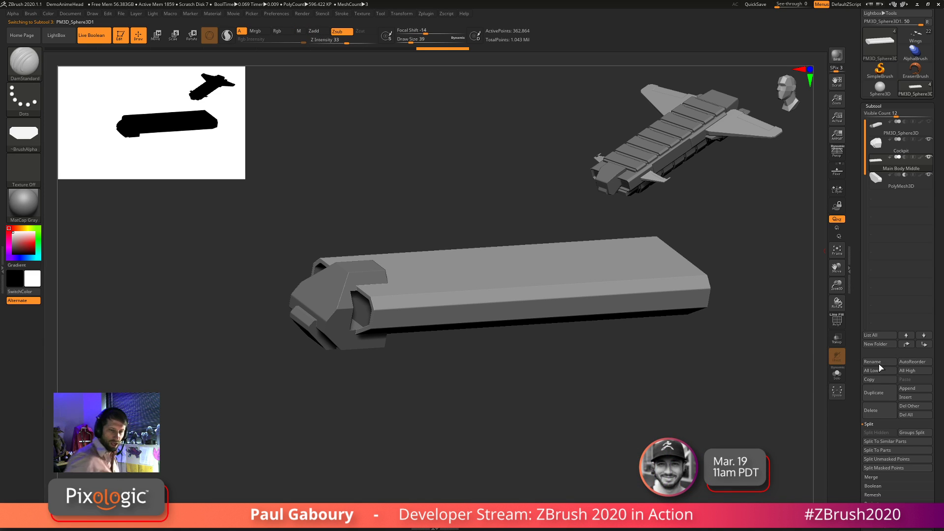
# Rename the subtractive PolyMesh3D subtool as Main Body Sub
pyautogui.click(878, 184)
pyautogui.click(879, 363)
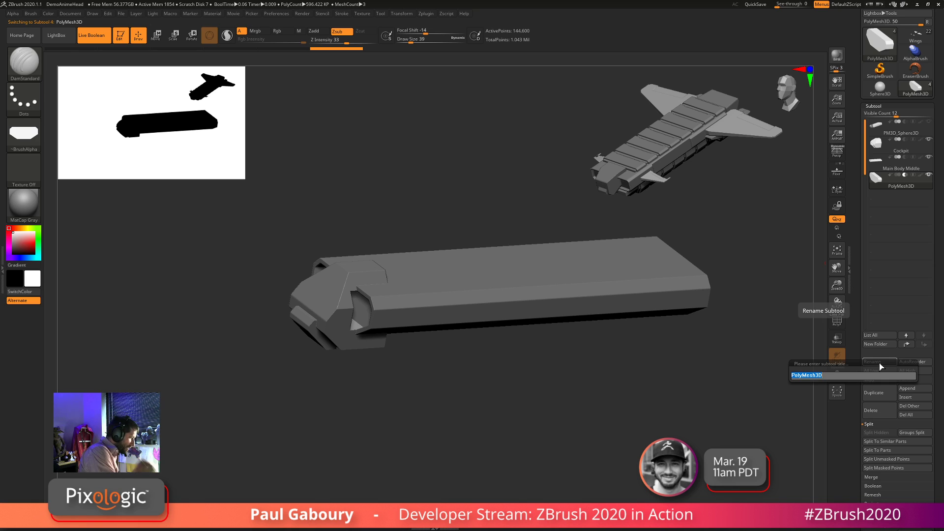
pyautogui.write('Main')
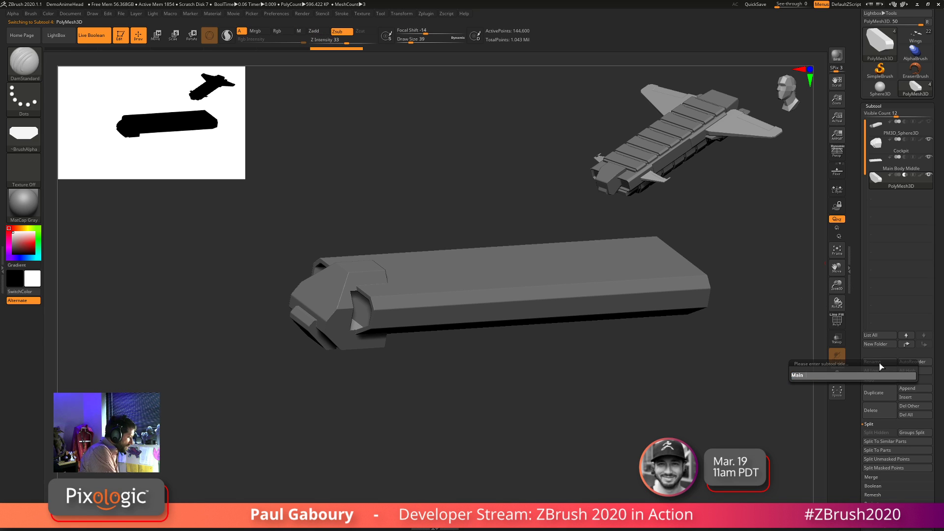
pyautogui.write(' Bopdy D')
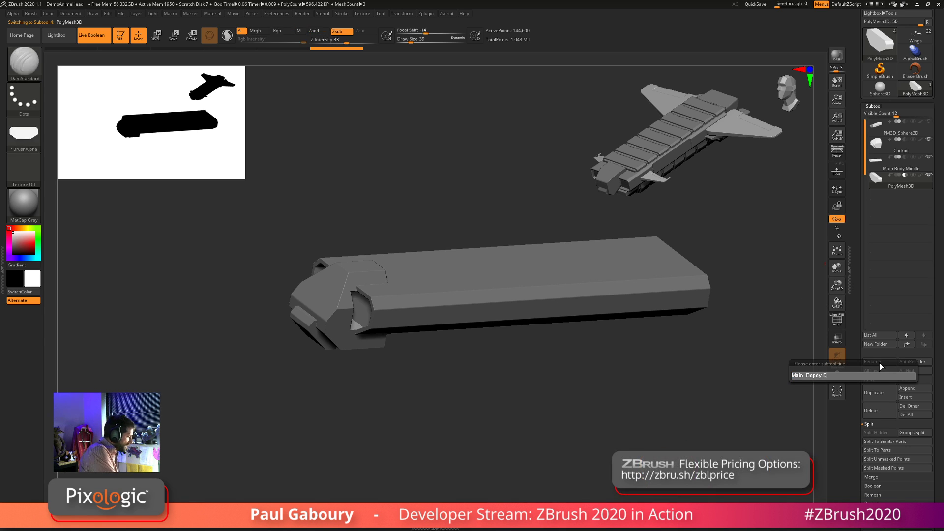
pyautogui.press('BackSpace')
pyautogui.write('Sub')
pyautogui.press('Return')
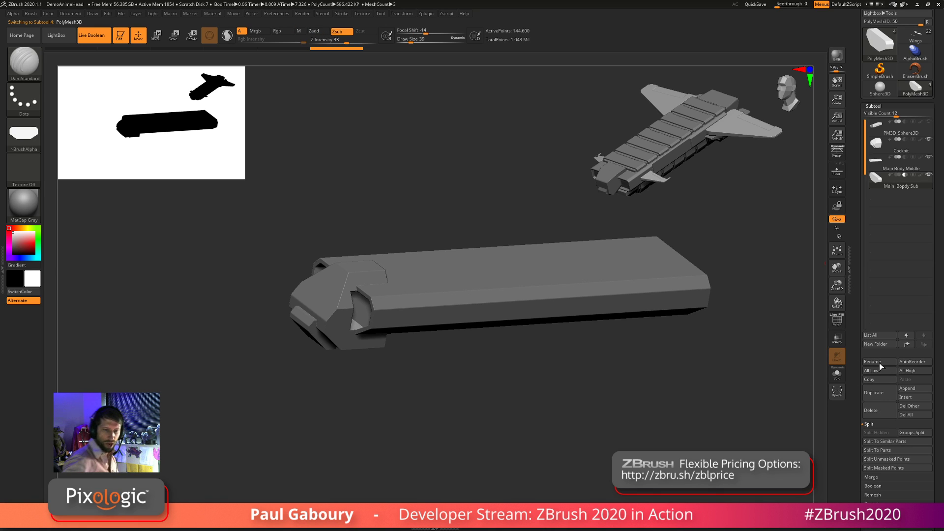
pyautogui.click(879, 363)
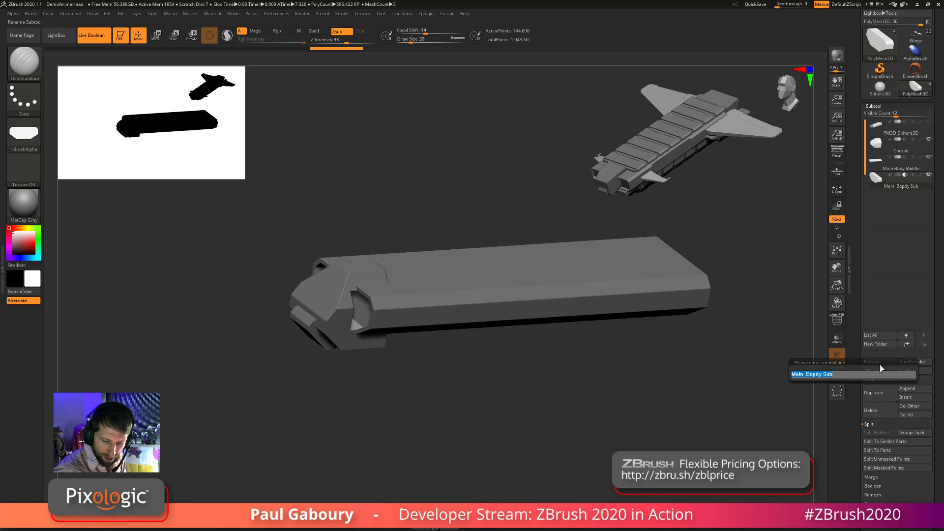
pyautogui.press('Right')
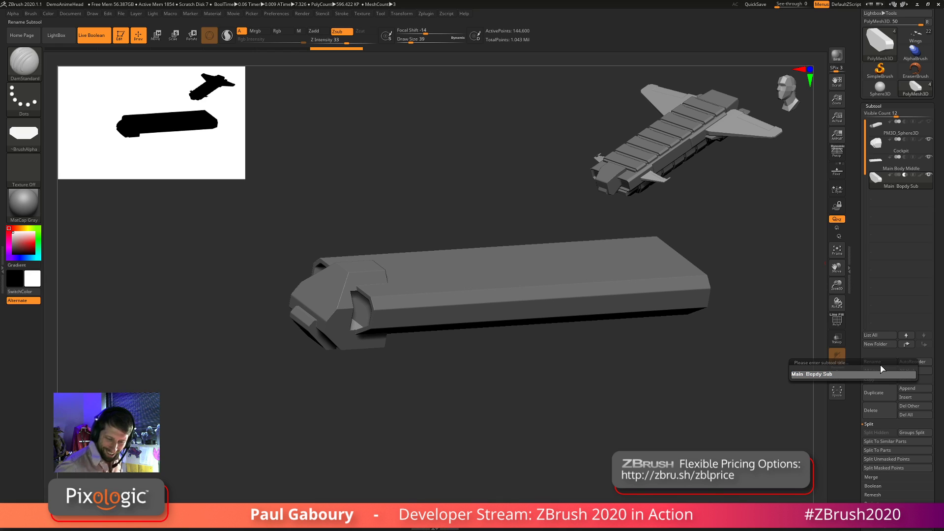
pyautogui.press('BackSpace')
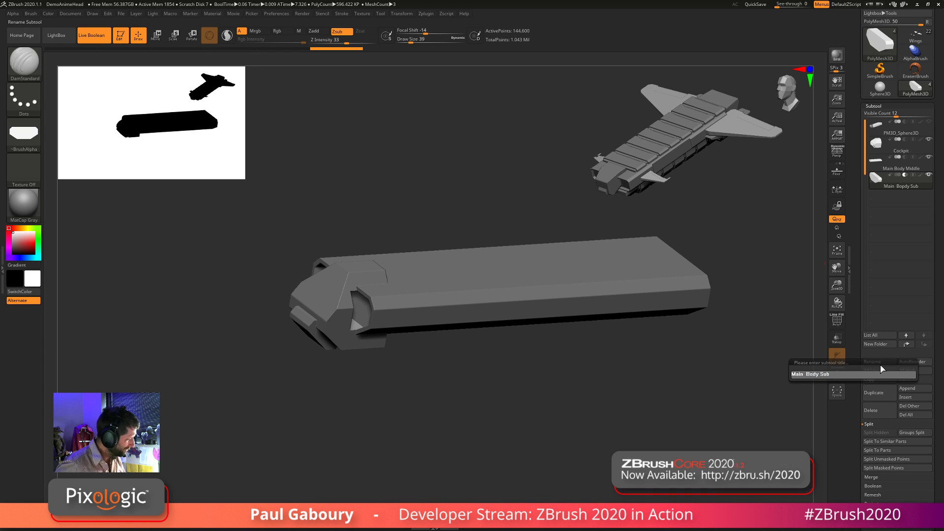
pyautogui.press('Return')
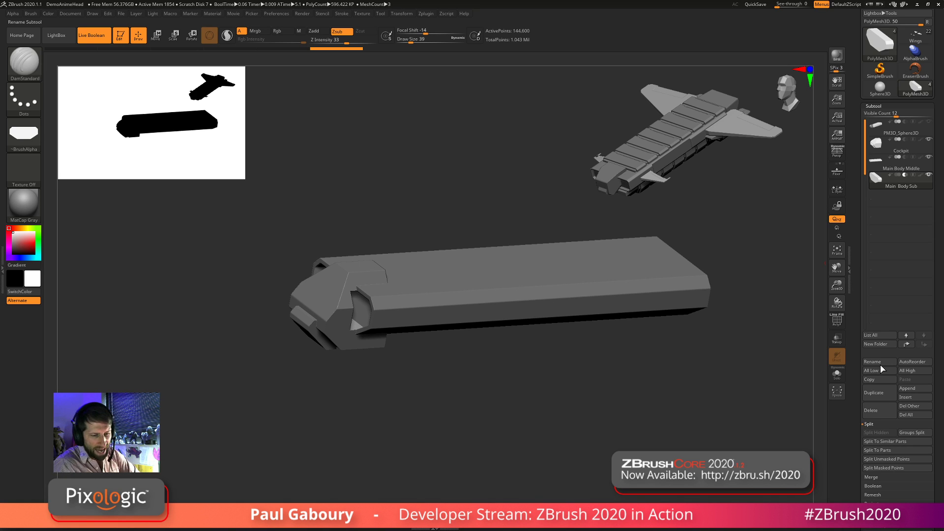
pyautogui.moveTo(610, 415)
pyautogui.mouseDown()
pyautogui.moveTo(618, 409)
pyautogui.moveTo(614, 417)
pyautogui.mouseUp()
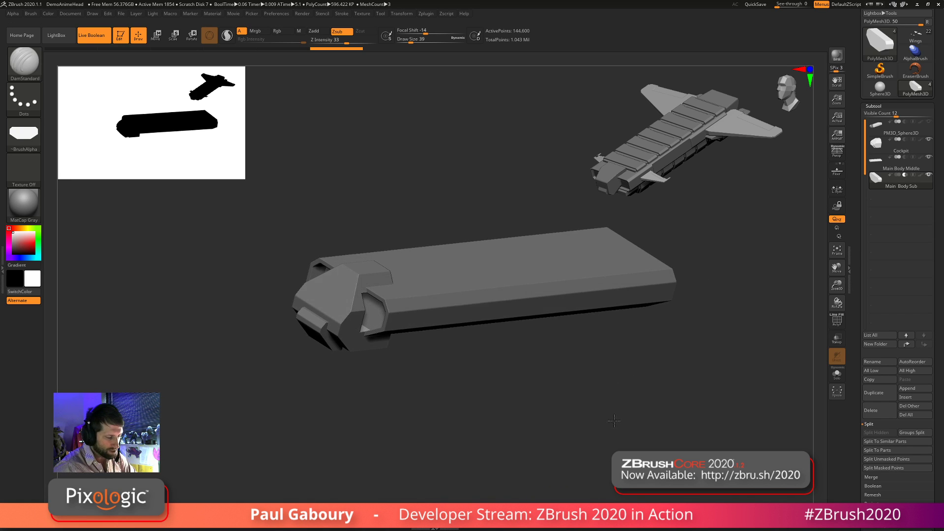
pyautogui.moveTo(880, 186)
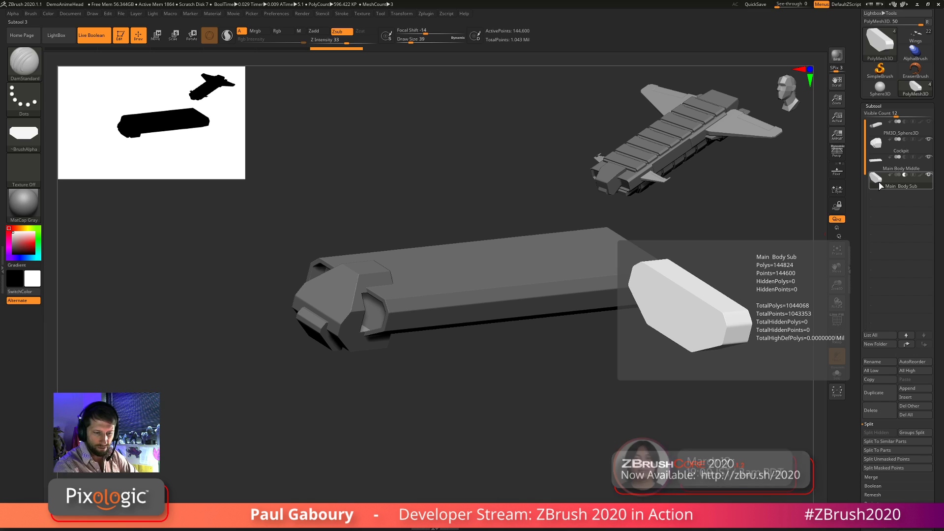
pyautogui.moveTo(877, 168)
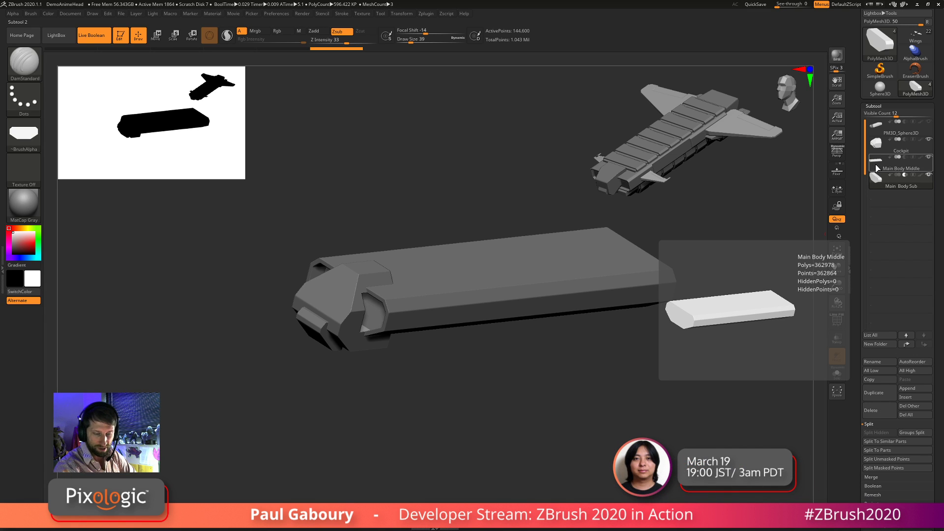
pyautogui.click(897, 158)
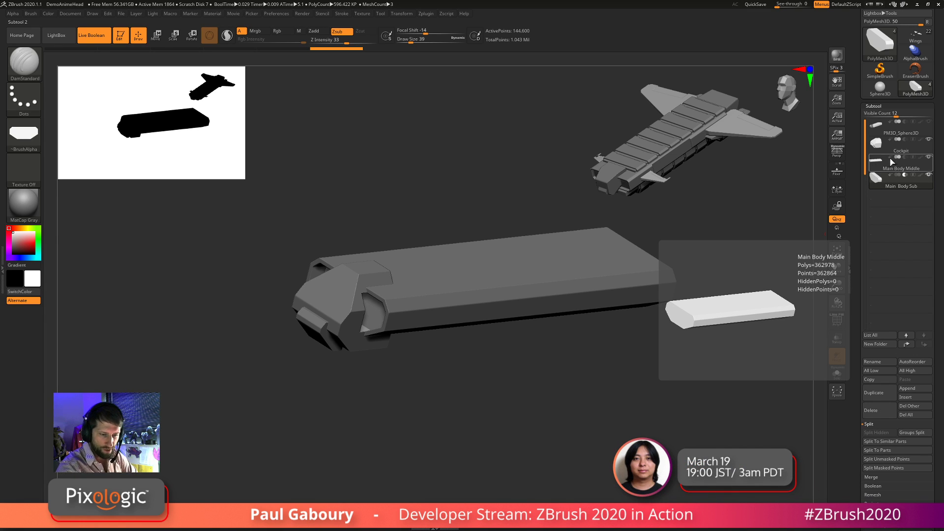
pyautogui.moveTo(596, 411); pyautogui.dragTo(603, 404)
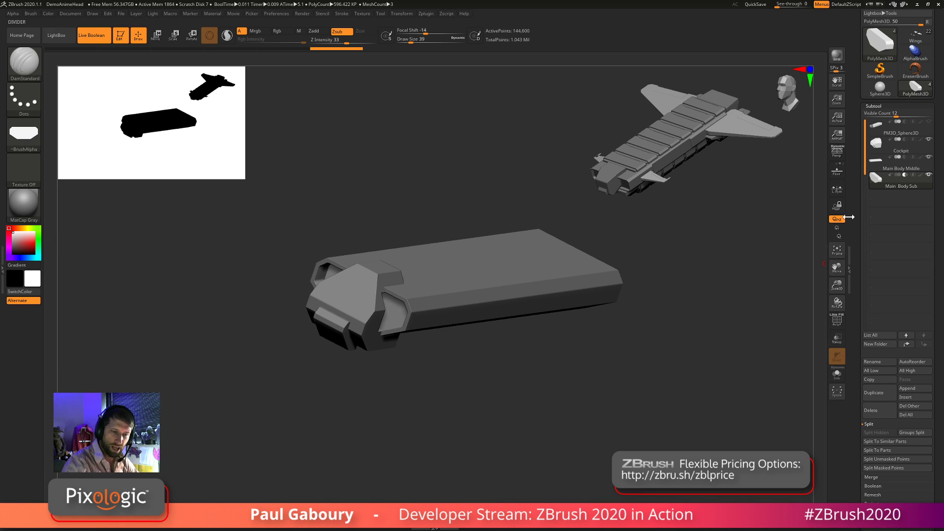
# Create a folder named Main Middle Portion for the Main Body Middle subtool and move Main Body Sub into it
pyautogui.hotkey('alt', 'Up')
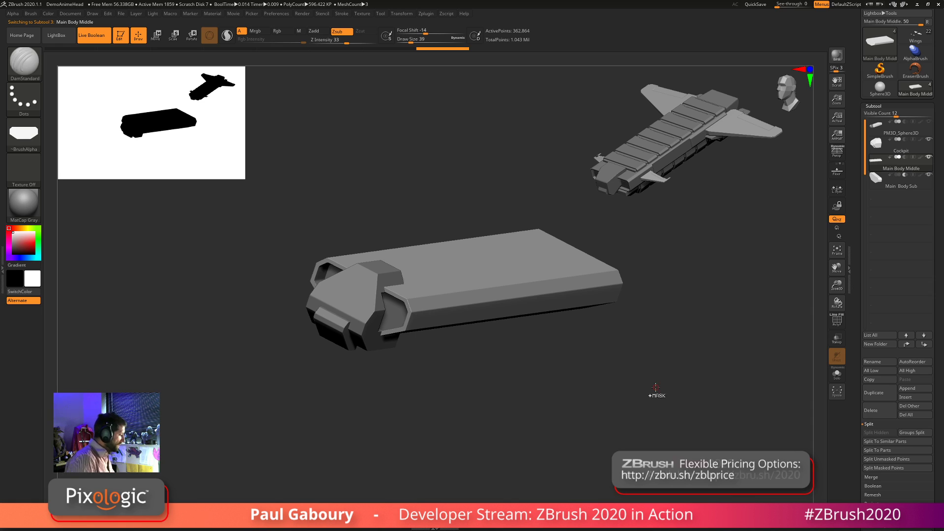
pyautogui.hotkey('ctrl', 'f')
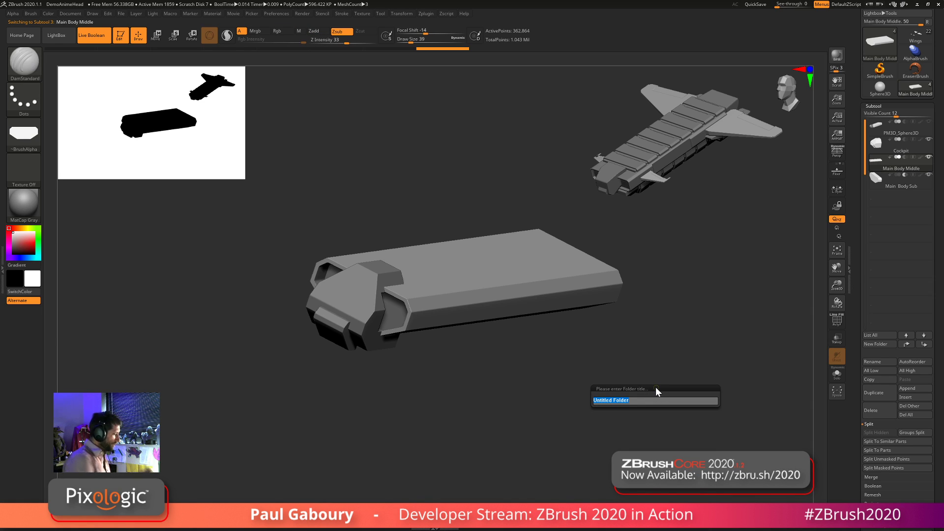
pyautogui.write('Ma')
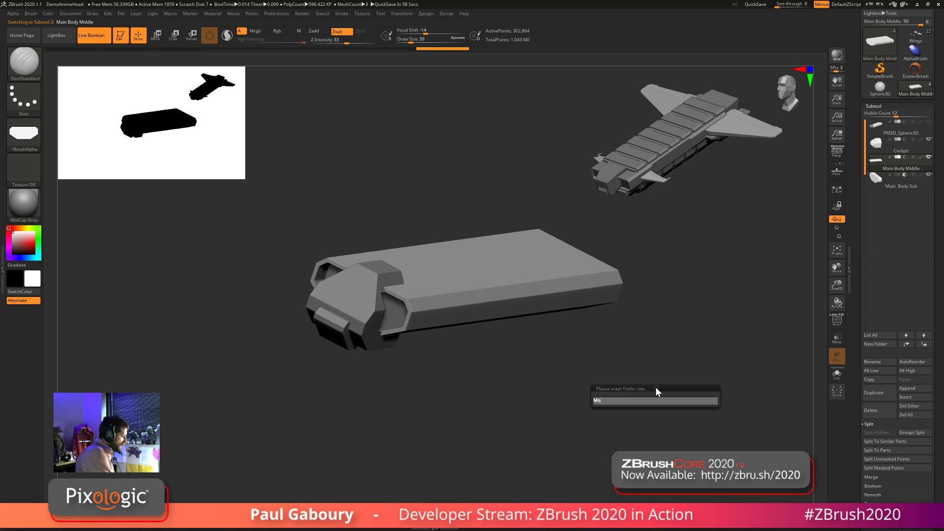
pyautogui.write('in Middle P')
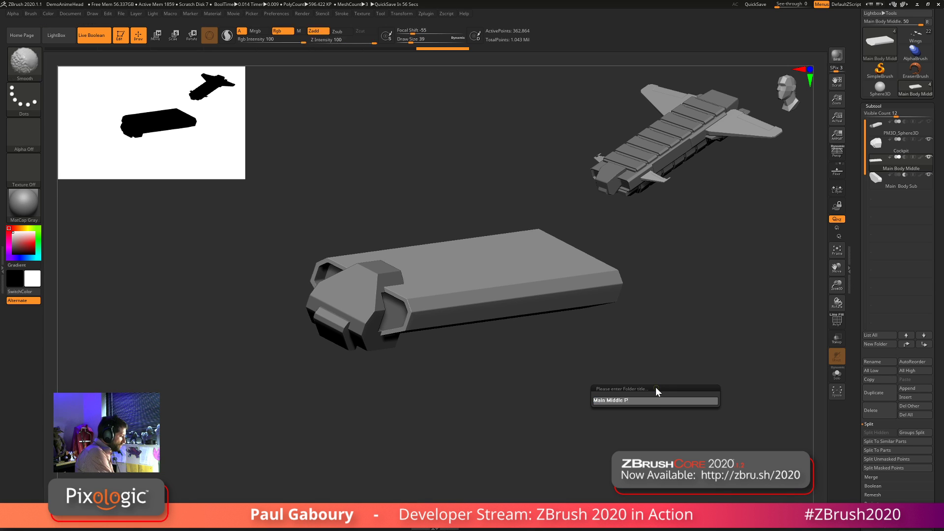
pyautogui.write('ortion')
pyautogui.press('Return')
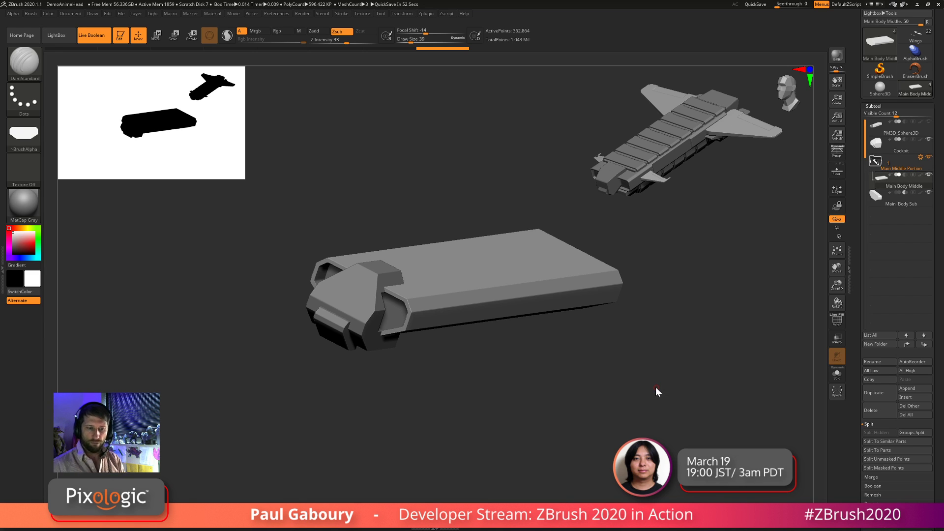
pyautogui.click(896, 197)
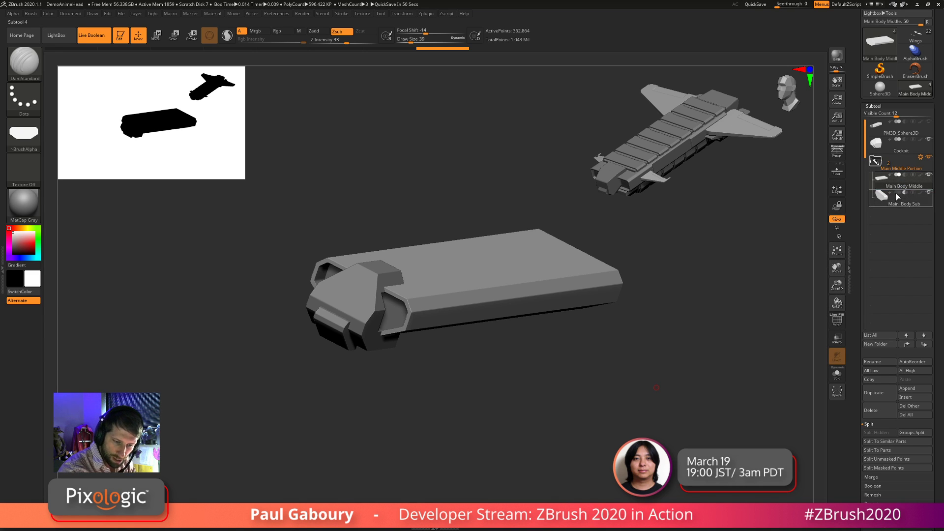
# Examine the cockpit and Boolean-cut body from several angles, hiding and reshowing the Main Middle Portion folder
pyautogui.moveTo(617, 383)
pyautogui.mouseDown()
pyautogui.moveTo(617, 395)
pyautogui.moveTo(619, 379)
pyautogui.mouseUp()
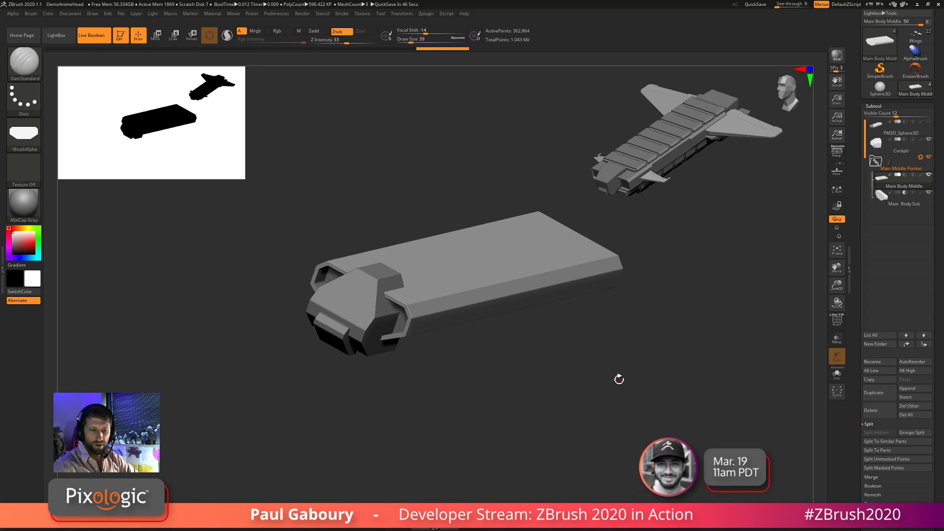
pyautogui.press('Up')
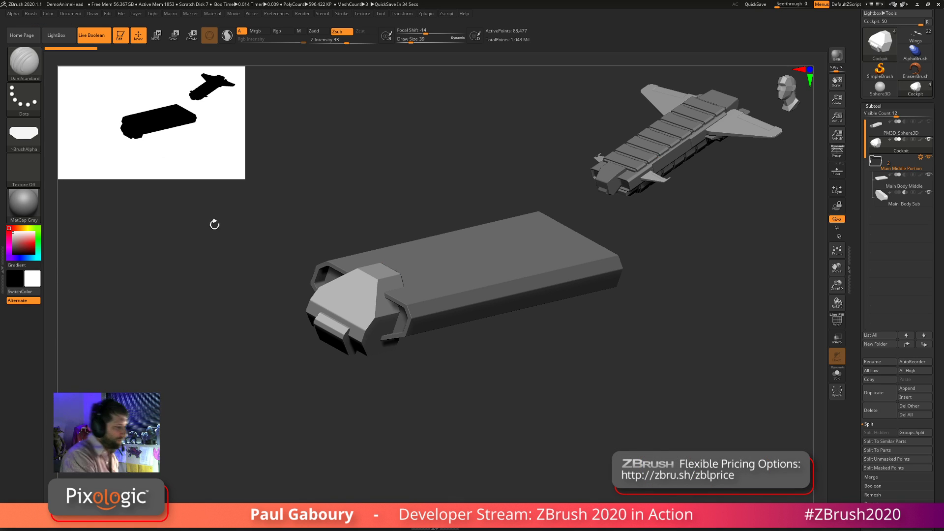
pyautogui.keyDown('shift'); pyautogui.moveTo(489, 396); pyautogui.dragTo(517, 385); pyautogui.keyUp('shift')
pyautogui.moveTo(508, 387)
pyautogui.keyDown('shift'); pyautogui.mouseDown()
pyautogui.moveTo(480, 385)
pyautogui.moveTo(526, 402)
pyautogui.moveTo(501, 417)
pyautogui.moveTo(509, 406)
pyautogui.mouseUp(); pyautogui.keyUp('shift')
pyautogui.click(929, 157)
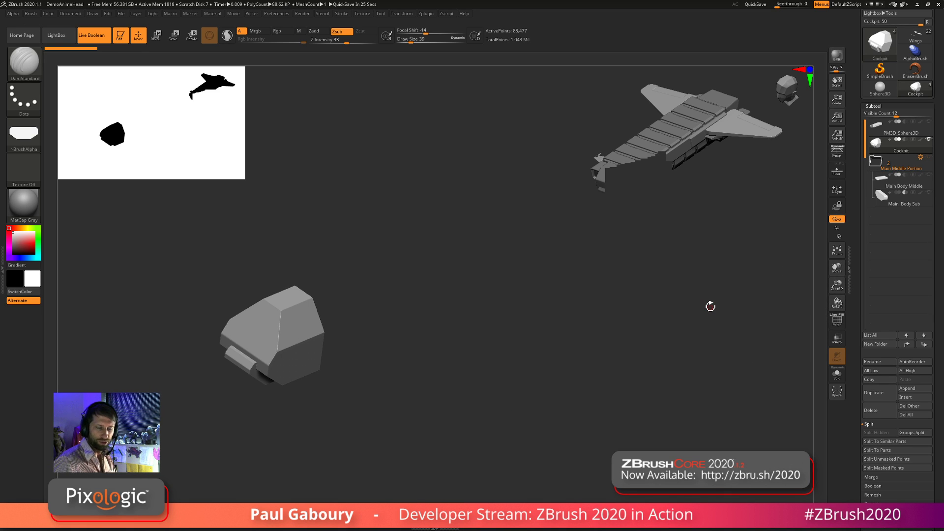
pyautogui.click(929, 157)
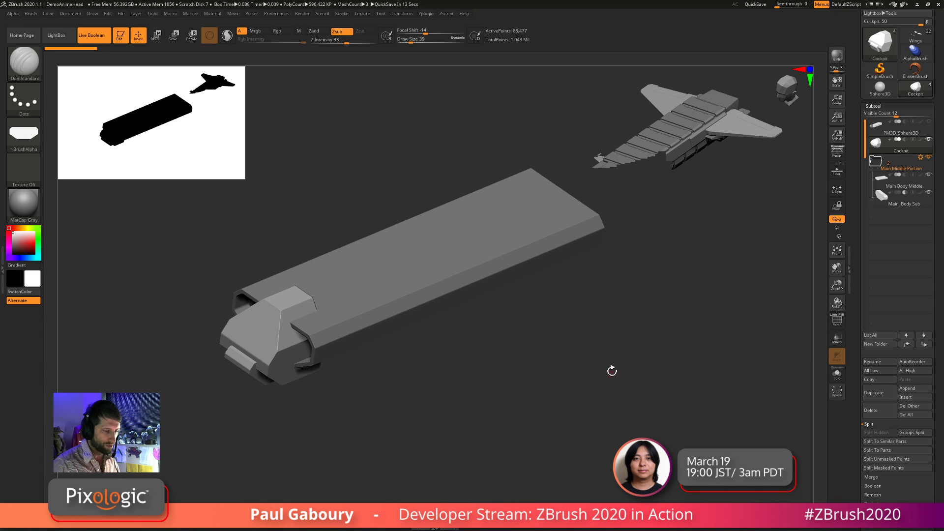
pyautogui.moveTo(611, 371); pyautogui.dragTo(610, 417)
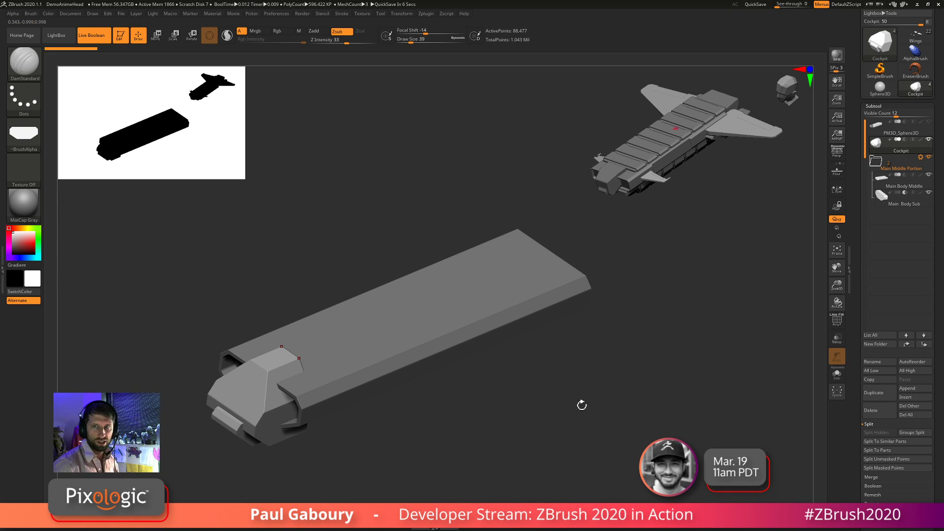
pyautogui.moveTo(562, 421)
pyautogui.keyDown('alt'); pyautogui.mouseDown()
pyautogui.moveTo(691, 324)
pyautogui.moveTo(704, 292)
pyautogui.moveTo(752, 288)
pyautogui.moveTo(743, 296)
pyautogui.moveTo(678, 280)
pyautogui.moveTo(704, 369)
pyautogui.moveTo(670, 294)
pyautogui.moveTo(598, 447)
pyautogui.moveTo(716, 273)
pyautogui.moveTo(577, 424)
pyautogui.mouseUp(); pyautogui.keyUp('alt')
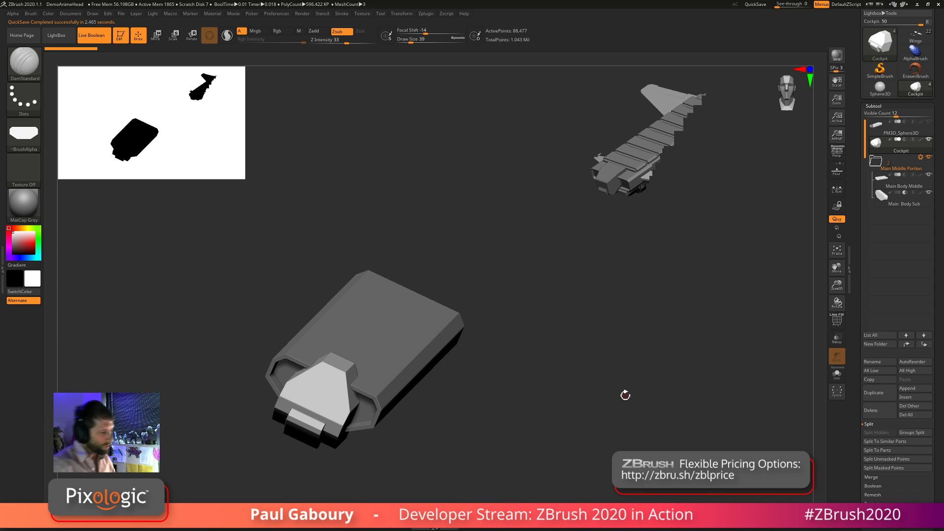
# Turn off the Live Boolean preview and check the uncut body and subtractive piece
pyautogui.click(94, 41)
pyautogui.moveTo(612, 400)
pyautogui.mouseDown()
pyautogui.moveTo(632, 358)
pyautogui.moveTo(731, 402)
pyautogui.moveTo(601, 413)
pyautogui.mouseUp()
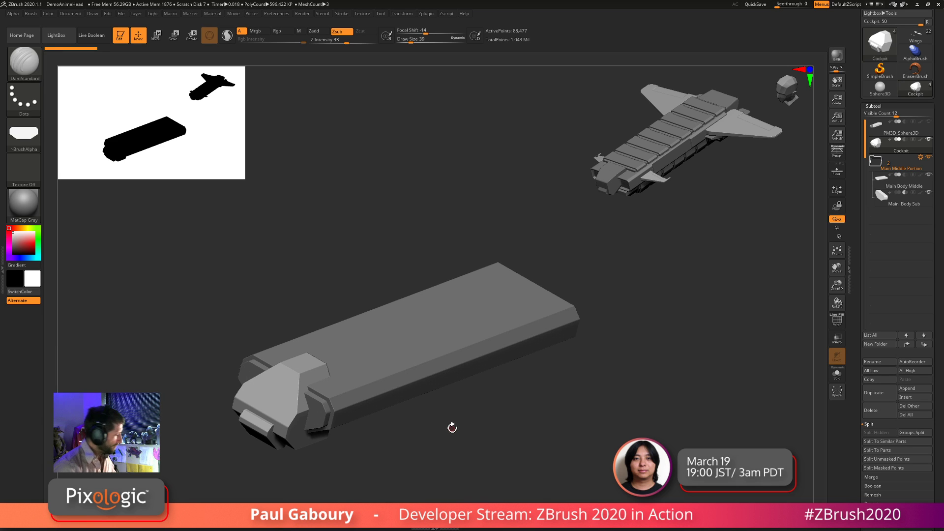
pyautogui.moveTo(452, 428); pyautogui.dragTo(516, 385)
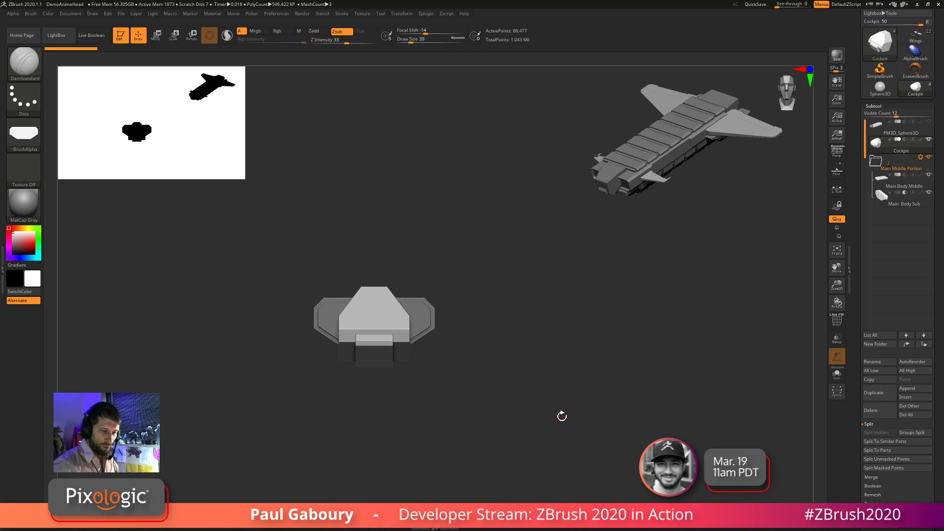
# Duplicate the Main Body Middle mesh along its length with the gizmo and centre the gizmo on the unmasked copy
pyautogui.click(882, 181)
pyautogui.moveTo(600, 400); pyautogui.dragTo(527, 420)
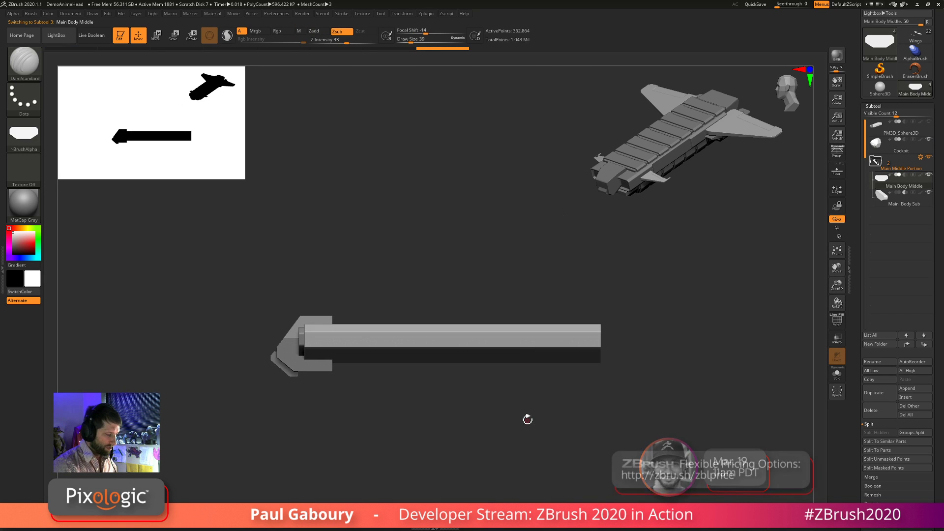
pyautogui.press('w')
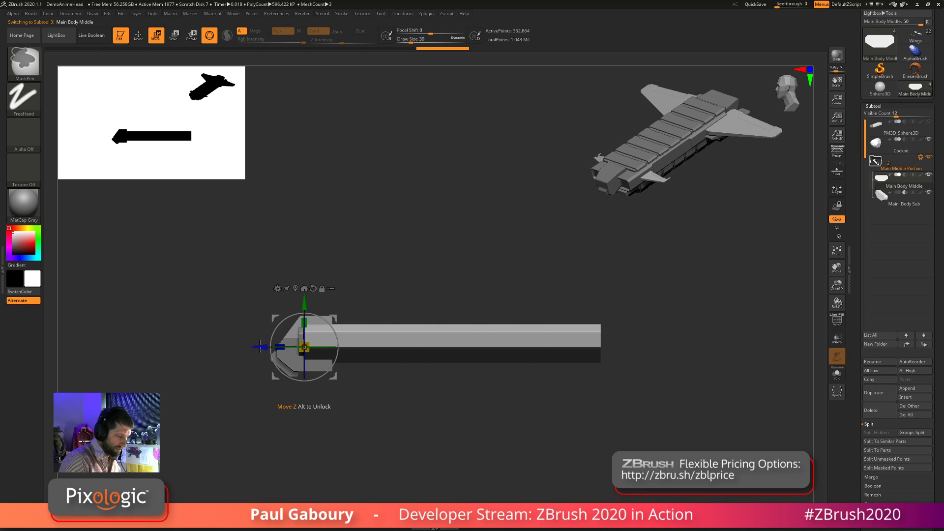
pyautogui.keyDown('ctrl'); pyautogui.moveTo(260, 347); pyautogui.dragTo(293, 347); pyautogui.keyUp('ctrl')
pyautogui.moveTo(405, 415); pyautogui.dragTo(458, 445)
pyautogui.click(346, 311)
pyautogui.click(418, 309)
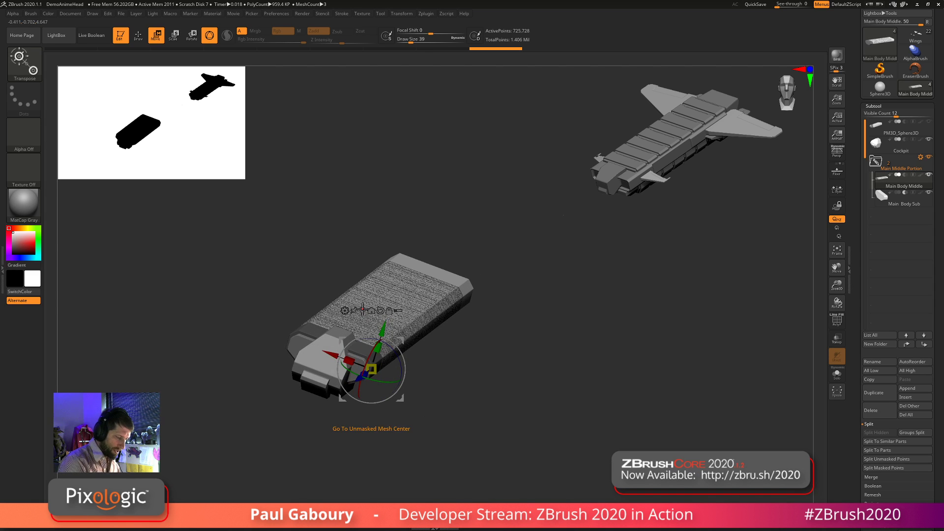
pyautogui.click(363, 311)
# Replace the unmasked copy of the body with a PolyCube primitive
pyautogui.moveTo(446, 396)
pyautogui.keyDown('shift'); pyautogui.mouseDown()
pyautogui.moveTo(487, 389)
pyautogui.moveTo(506, 414)
pyautogui.mouseUp(); pyautogui.keyUp('shift')
pyautogui.keyDown('ctrl'); pyautogui.moveTo(506, 413); pyautogui.dragTo(504, 403, button='right'); pyautogui.keyUp('ctrl')
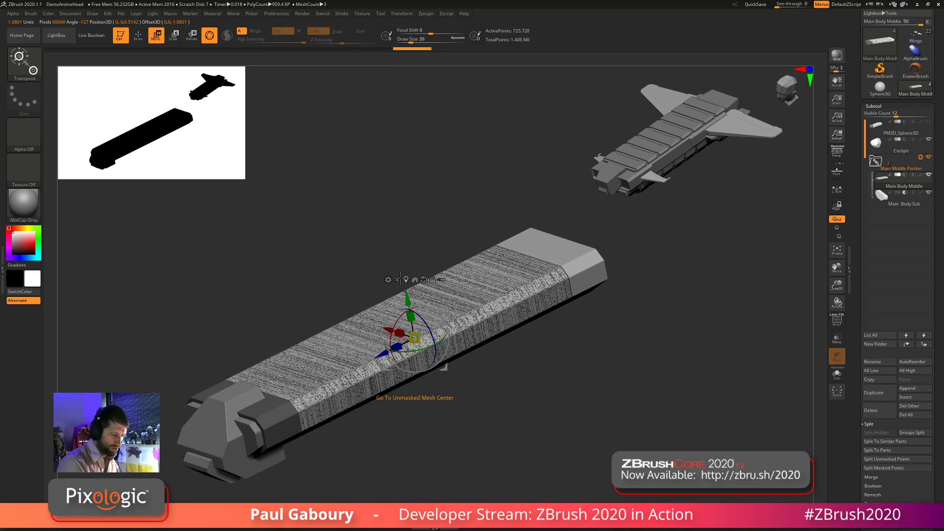
pyautogui.click(388, 279)
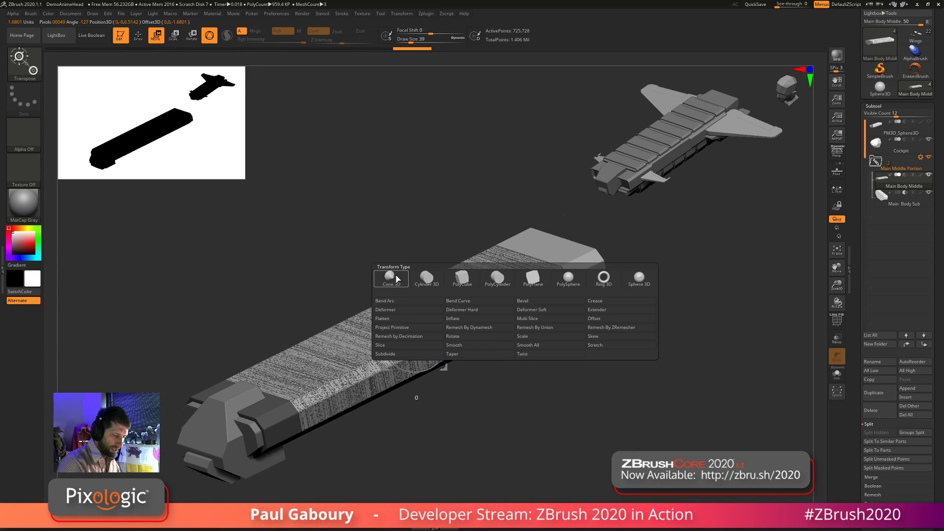
pyautogui.click(466, 286)
pyautogui.keyDown('ctrl'); pyautogui.moveTo(491, 408); pyautogui.dragTo(491, 423, button='right'); pyautogui.keyUp('ctrl')
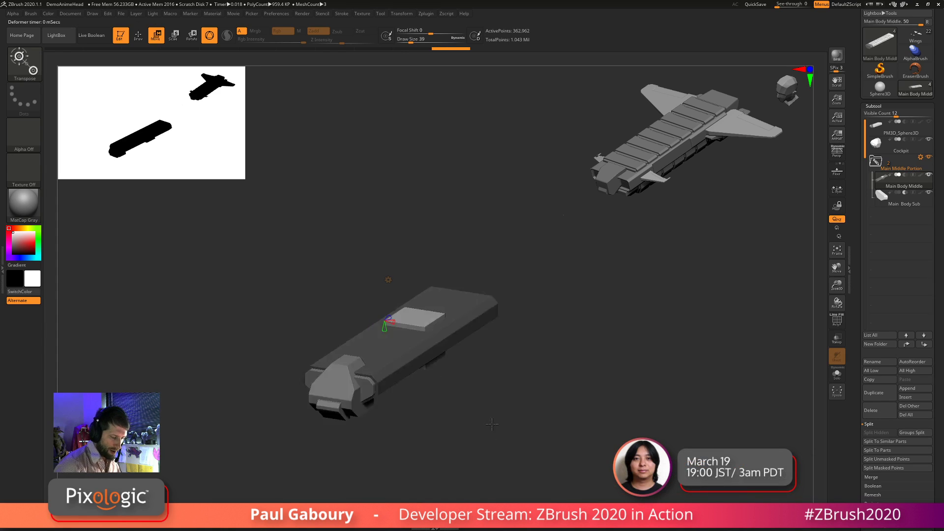
# Split the unmasked cube off from Main Body Middle into its own subtool
pyautogui.moveTo(492, 424)
pyautogui.mouseDown()
pyautogui.moveTo(460, 440)
pyautogui.moveTo(527, 429)
pyautogui.mouseUp()
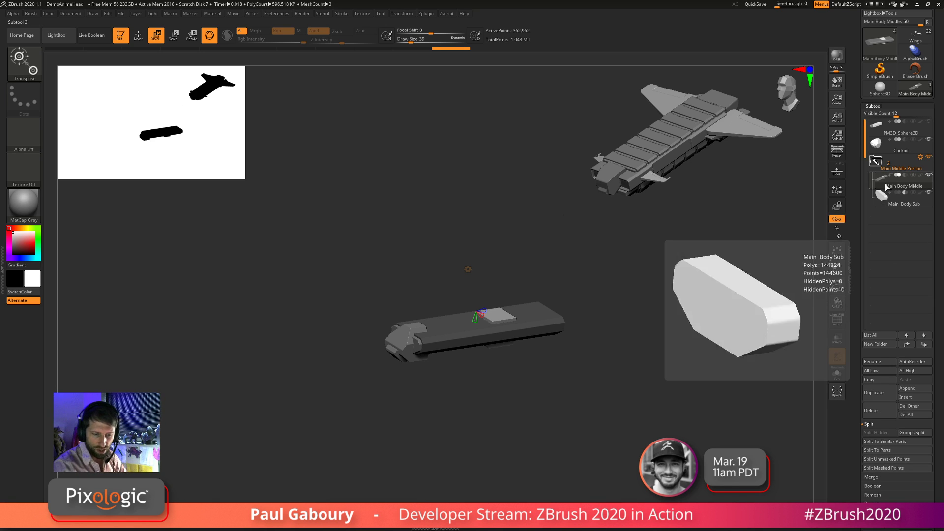
pyautogui.moveTo(887, 187)
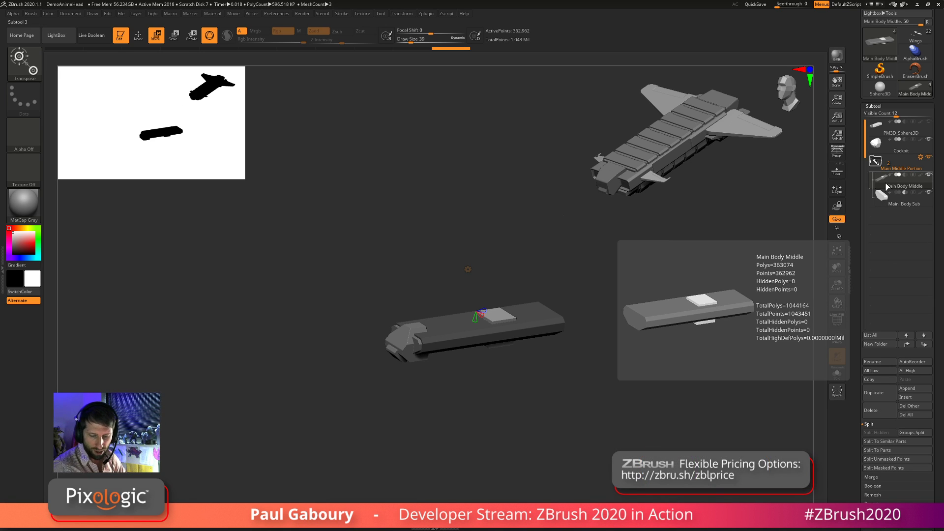
pyautogui.click(891, 460)
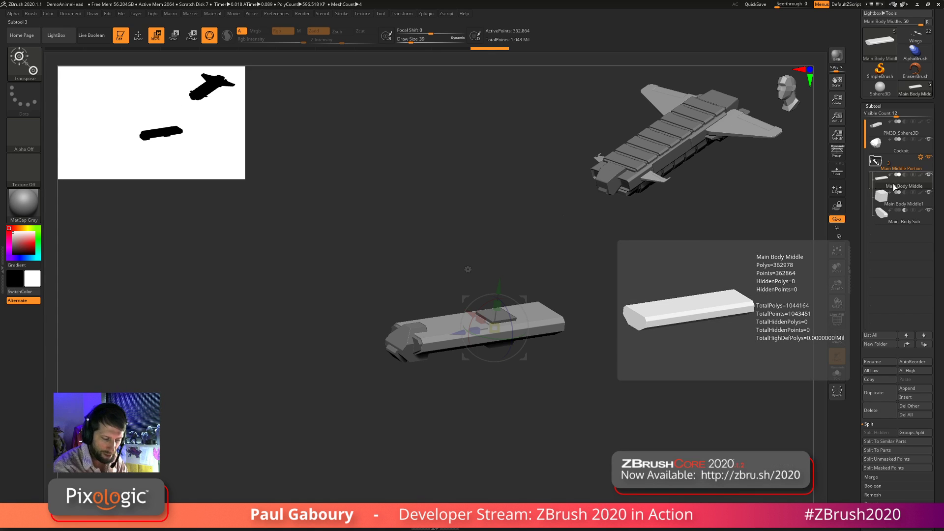
# Rename the split-off cube subtool as Middle Repeat
pyautogui.click(882, 203)
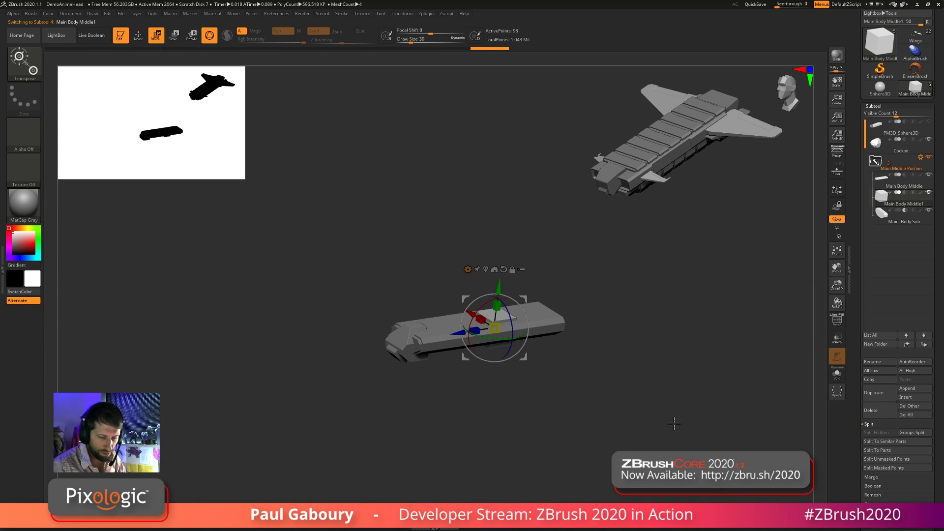
pyautogui.click(877, 362)
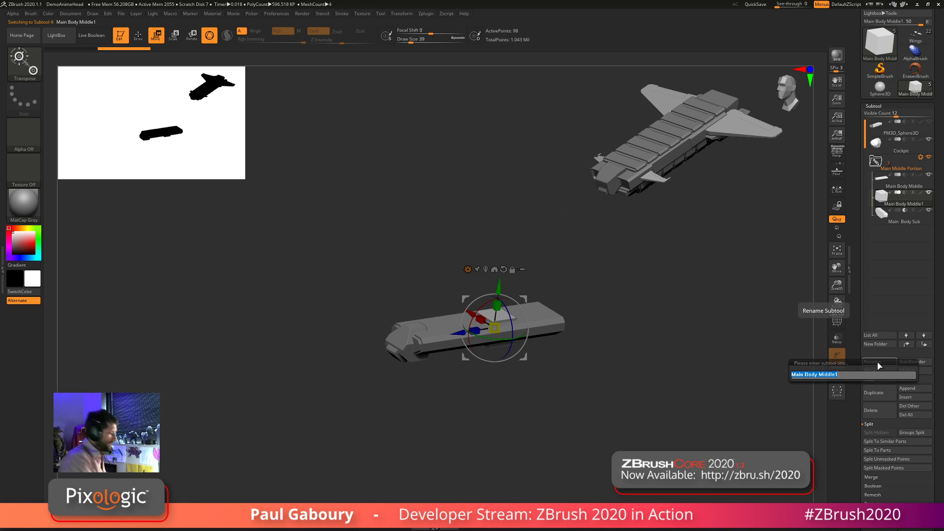
pyautogui.write('Mi')
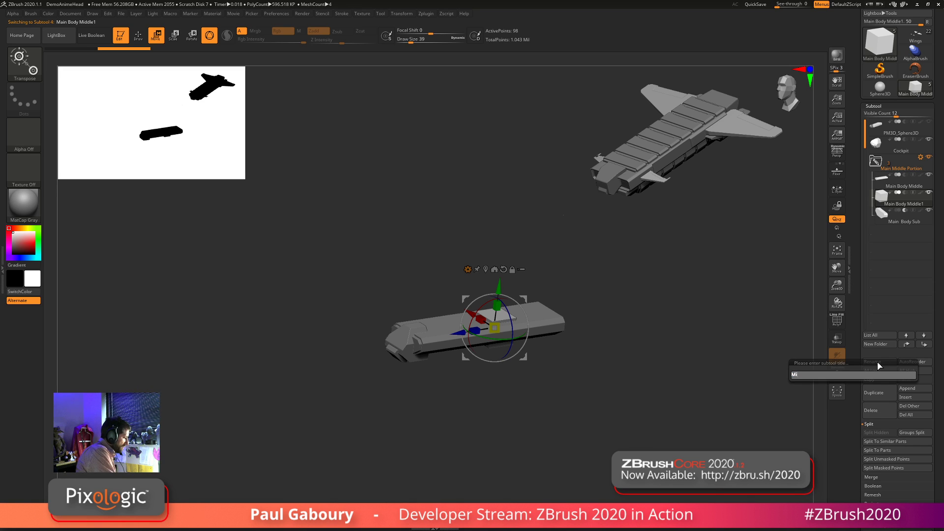
pyautogui.write('ddle Pp')
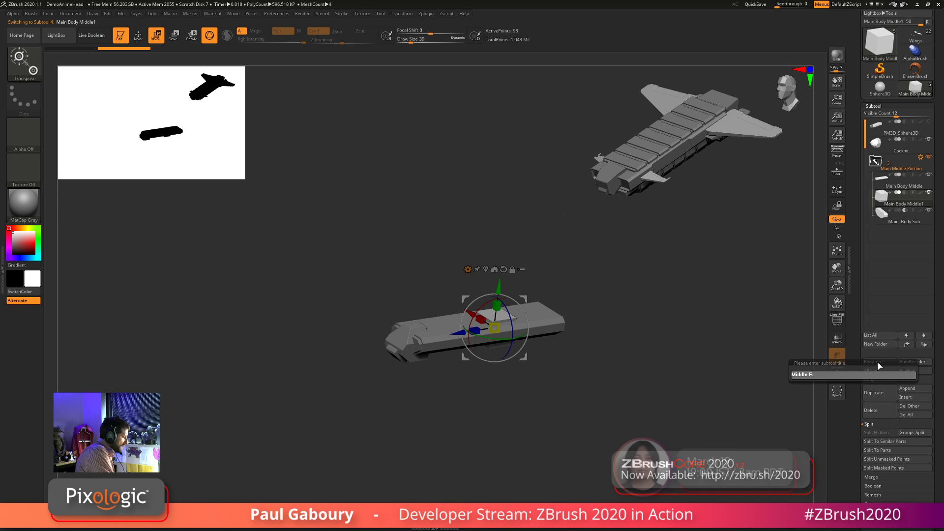
pyautogui.write('eat')
pyautogui.press('Return')
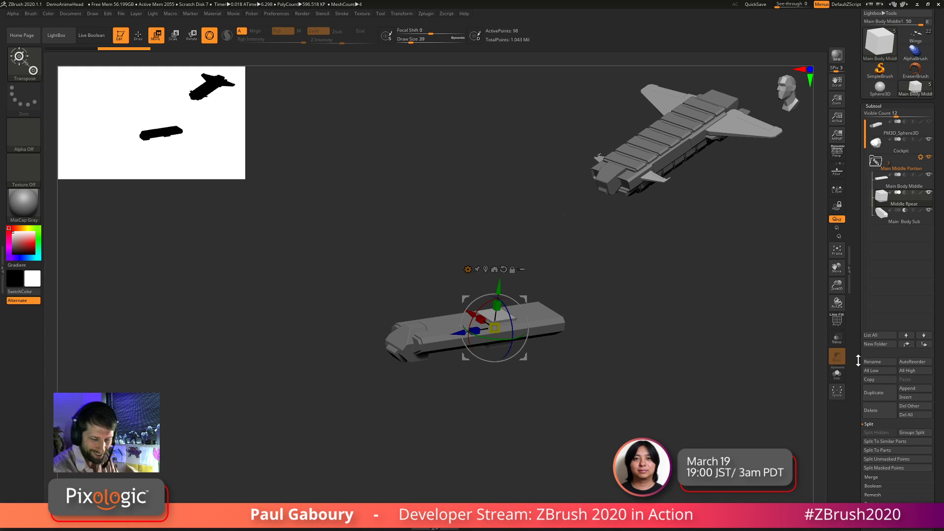
pyautogui.click(881, 364)
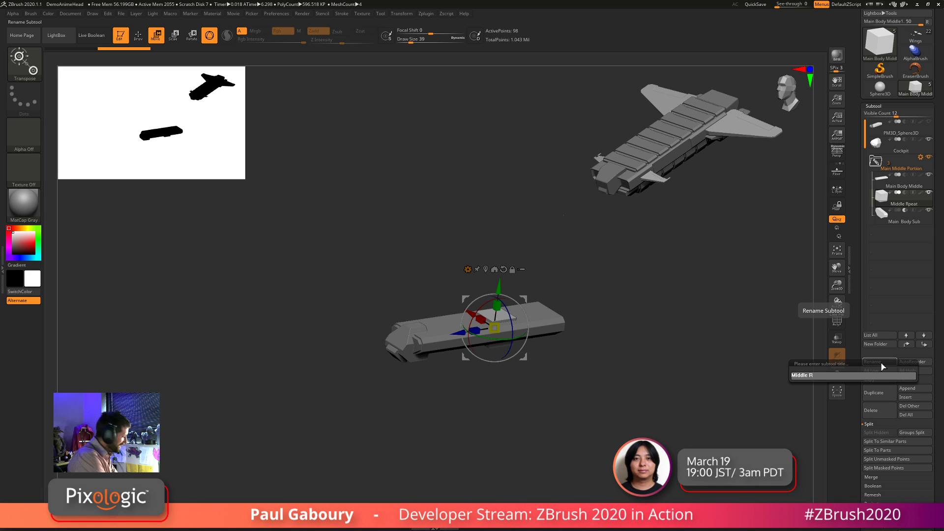
pyautogui.write('Middle Repeat')
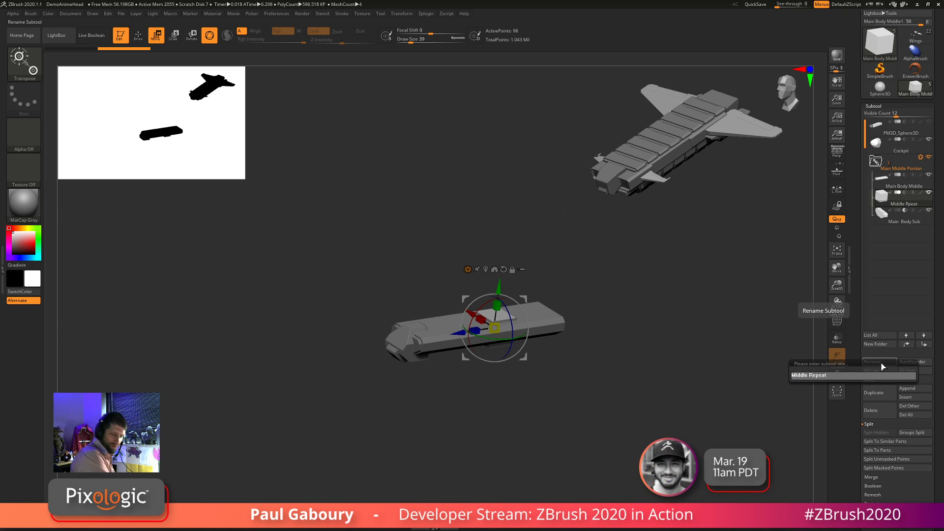
pyautogui.press('Return')
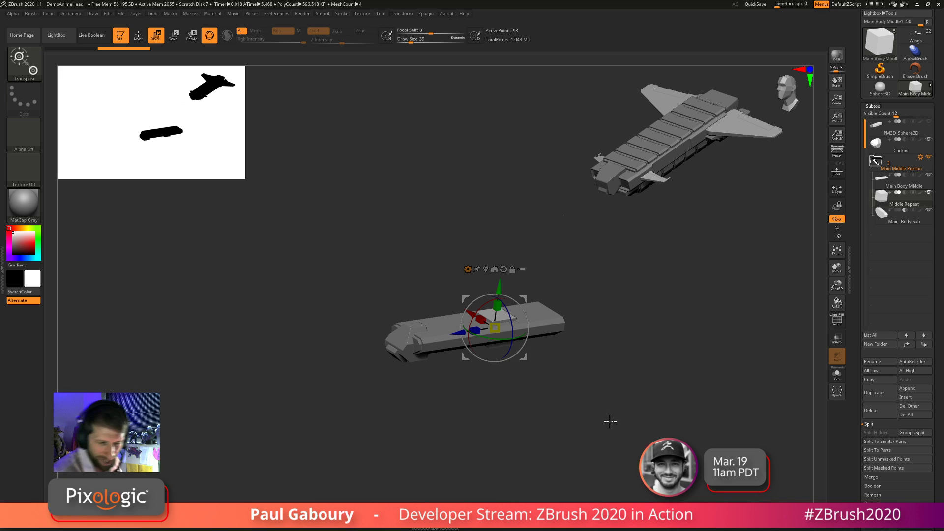
# Move the Middle Repeat block forward along the body to just behind the cockpit
pyautogui.moveTo(612, 410); pyautogui.dragTo(609, 445)
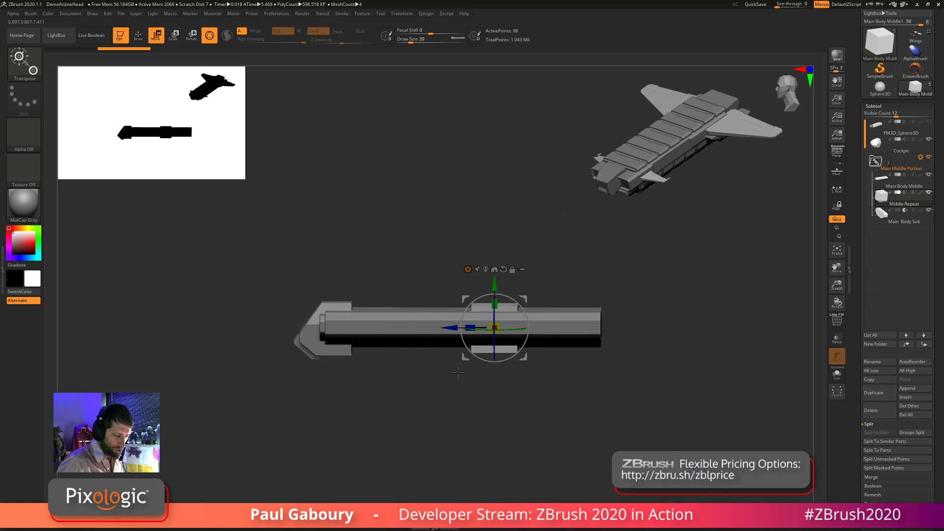
pyautogui.keyDown('alt'); pyautogui.moveTo(449, 328); pyautogui.dragTo(333, 328); pyautogui.keyUp('alt')
pyautogui.moveTo(384, 369); pyautogui.dragTo(523, 413)
pyautogui.moveTo(427, 328); pyautogui.dragTo(360, 336)
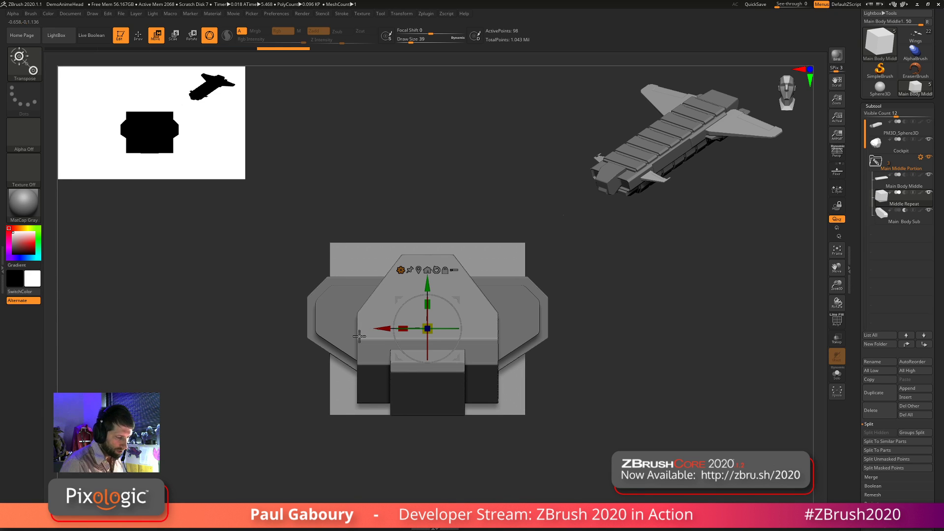
# Flatten the Middle Repeat block, raise it slightly and widen it to nearly the width of the body
pyautogui.moveTo(427, 303); pyautogui.dragTo(428, 317)
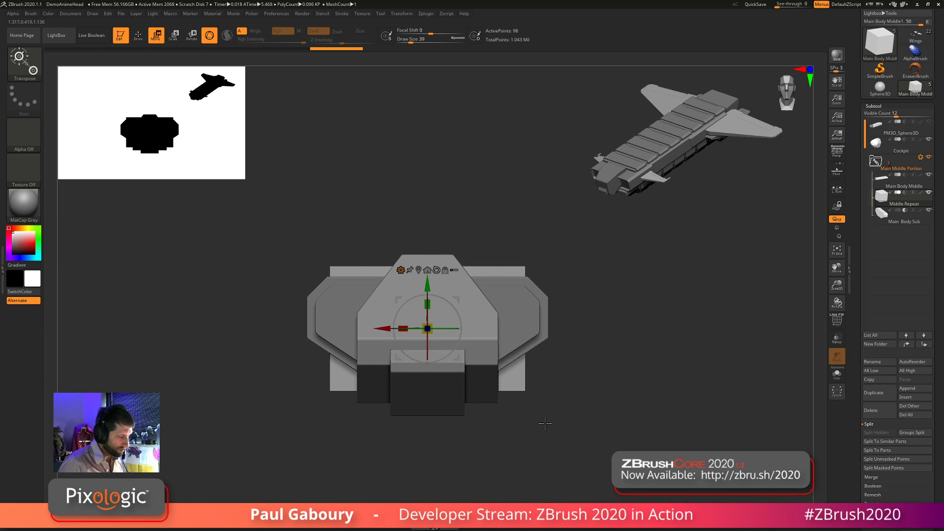
pyautogui.moveTo(427, 285); pyautogui.dragTo(427, 258)
pyautogui.moveTo(576, 390); pyautogui.dragTo(496, 401)
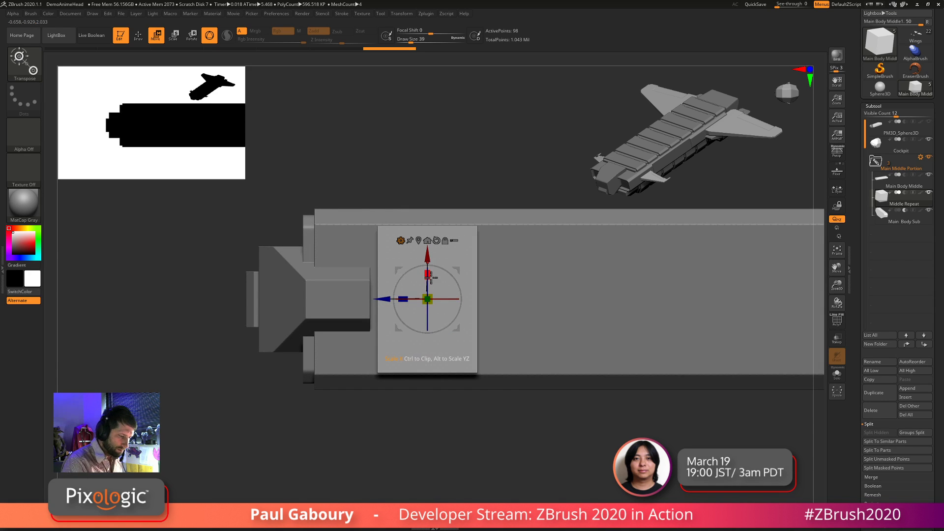
pyautogui.moveTo(428, 274); pyautogui.dragTo(434, 259)
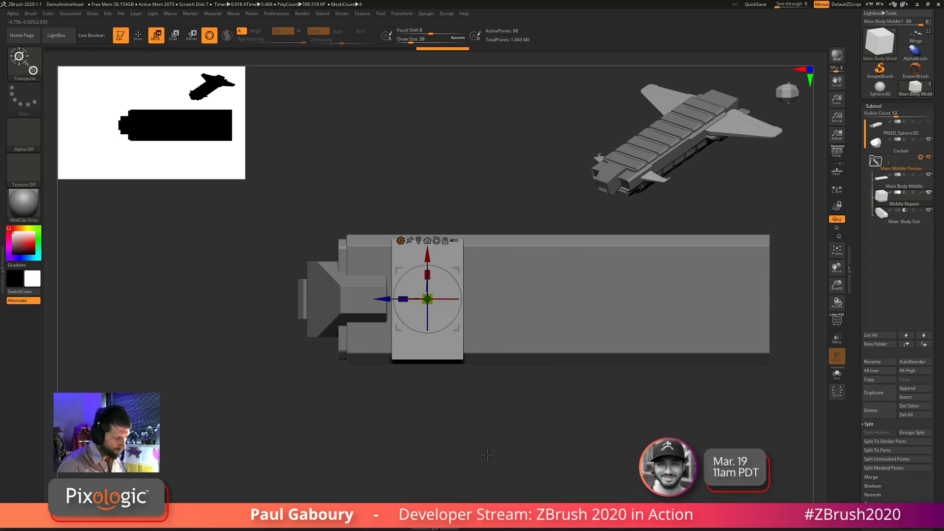
pyautogui.moveTo(496, 403); pyautogui.dragTo(540, 442)
pyautogui.press('space')
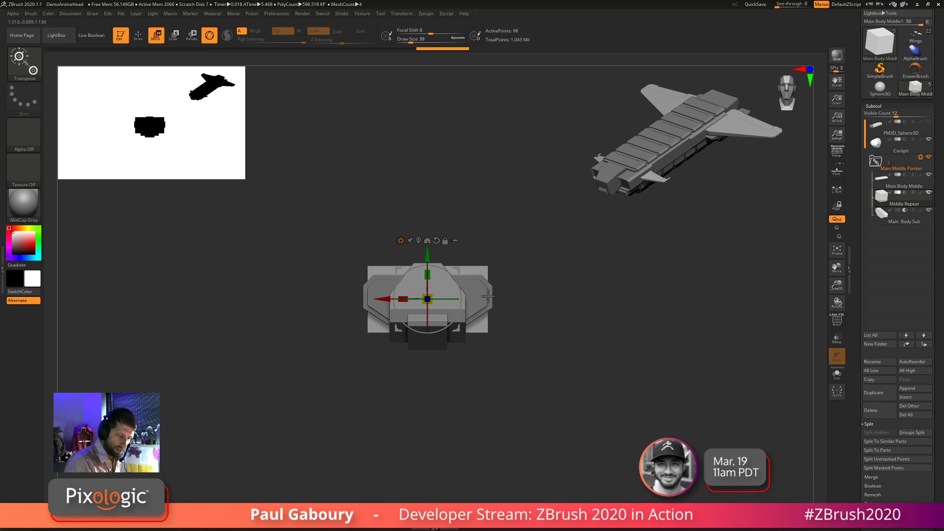
pyautogui.moveTo(488, 296); pyautogui.dragTo(513, 392)
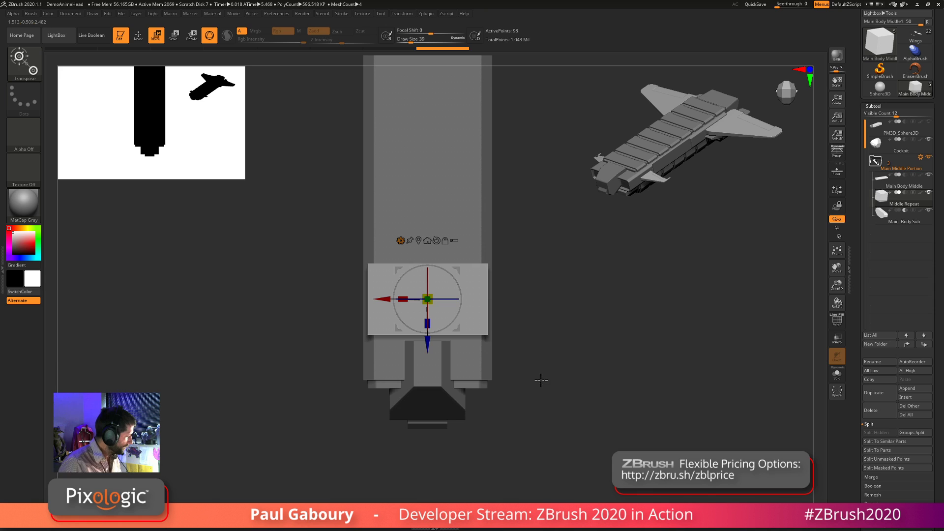
# Display the Middle Repeat block's polyframe and convert the block to a DynaMesh at resolution 128
pyautogui.hotkey('shift', 'f')
pyautogui.press('q')
pyautogui.moveTo(536, 415)
pyautogui.mouseDown()
pyautogui.moveTo(564, 376)
pyautogui.moveTo(573, 430)
pyautogui.mouseUp()
pyautogui.click(874, 106)
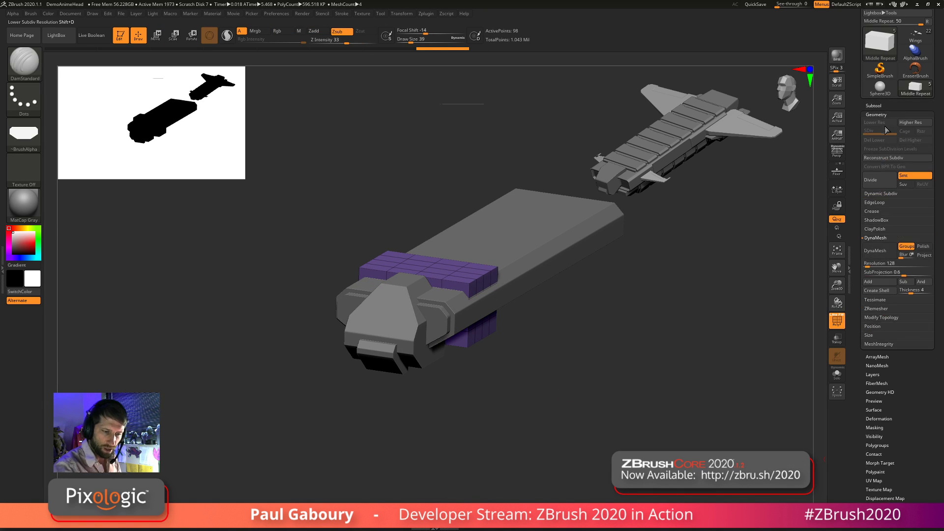
pyautogui.click(883, 252)
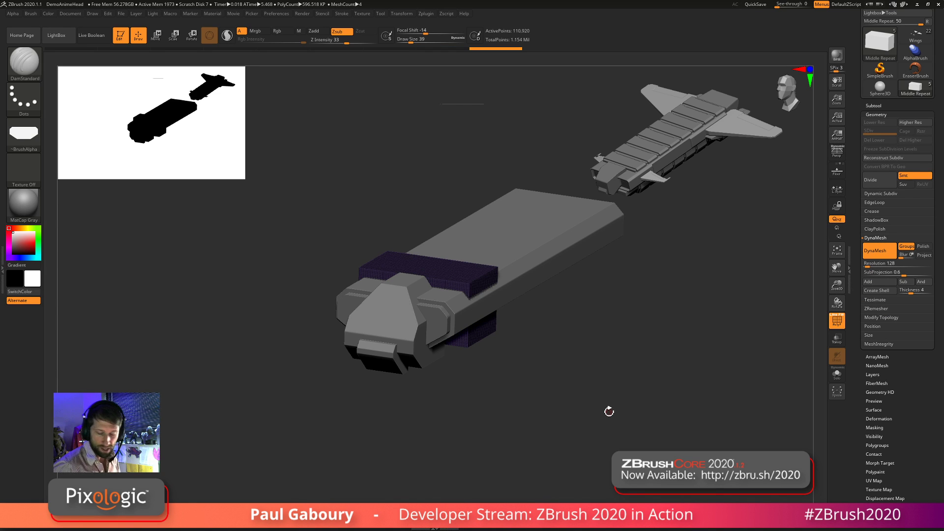
pyautogui.keyDown('shift'); pyautogui.moveTo(608, 411); pyautogui.dragTo(552, 394); pyautogui.keyUp('shift')
pyautogui.keyDown('ctrl'); pyautogui.moveTo(484, 267); pyautogui.dragTo(499, 312, button='right'); pyautogui.keyUp('ctrl')
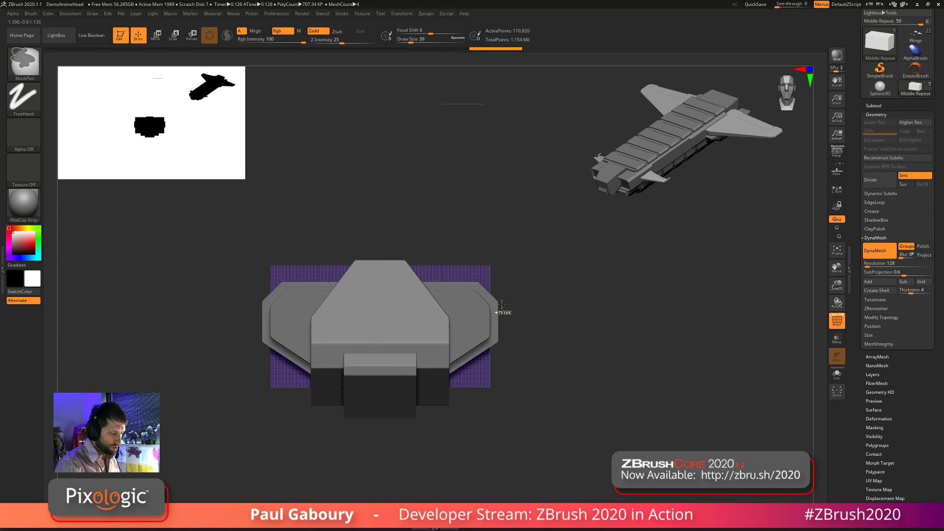
# Clip off the upper and lower corners of the Middle Repeat block diagonally in the front view
pyautogui.moveTo(470, 248)
pyautogui.keyDown('ctrl'); pyautogui.keyDown('shift'); pyautogui.mouseDown()
pyautogui.moveTo(544, 306)
pyautogui.moveTo(490, 290)
pyautogui.mouseUp(); pyautogui.keyUp('shift'); pyautogui.keyUp('ctrl')
pyautogui.keyDown('ctrl'); pyautogui.moveTo(531, 376); pyautogui.dragTo(556, 427); pyautogui.keyUp('ctrl')
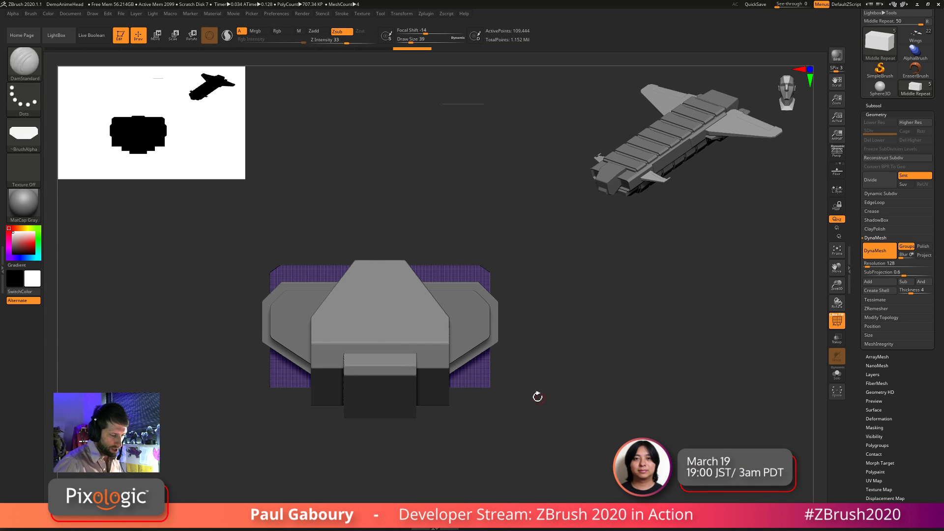
pyautogui.keyDown('ctrl'); pyautogui.keyDown('shift'); pyautogui.moveTo(527, 342); pyautogui.dragTo(455, 396); pyautogui.keyUp('shift'); pyautogui.keyUp('ctrl')
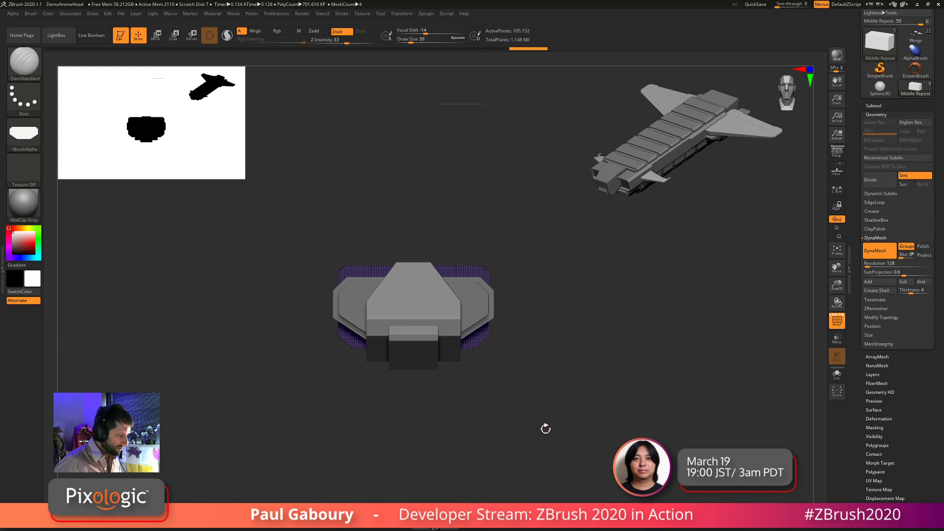
# Isolate the Middle Repeat block in side view, mask its upper half, and redisplay the other subtools
pyautogui.moveTo(544, 428)
pyautogui.mouseDown()
pyautogui.moveTo(537, 436)
pyautogui.moveTo(546, 429)
pyautogui.moveTo(535, 408)
pyautogui.moveTo(548, 430)
pyautogui.moveTo(501, 421)
pyautogui.moveTo(508, 438)
pyautogui.moveTo(508, 418)
pyautogui.mouseUp()
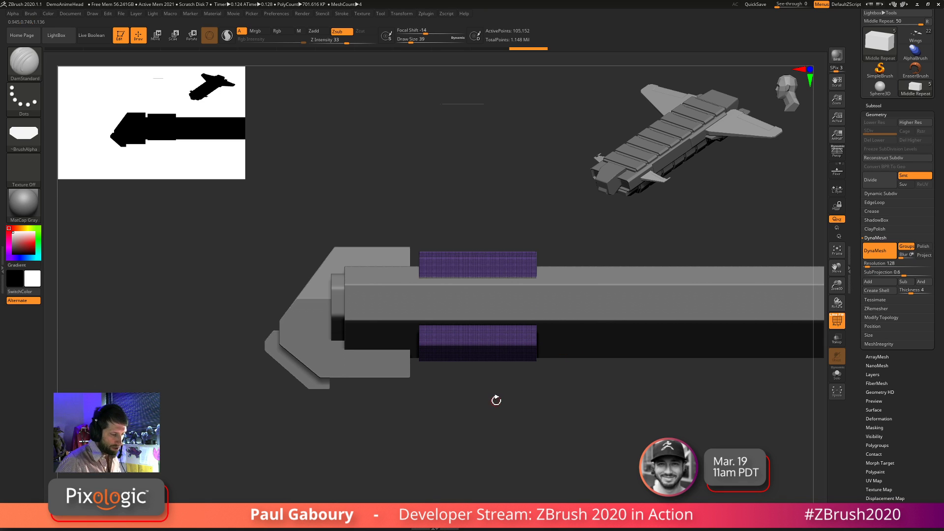
pyautogui.moveTo(510, 411)
pyautogui.keyDown('shift'); pyautogui.mouseDown()
pyautogui.moveTo(543, 421)
pyautogui.moveTo(491, 408)
pyautogui.mouseUp(); pyautogui.keyUp('shift')
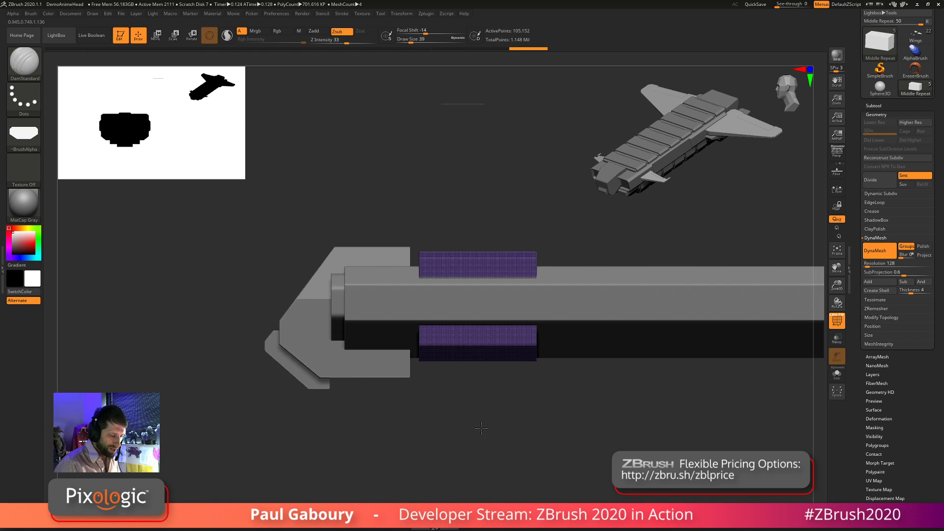
pyautogui.moveTo(609, 453)
pyautogui.keyDown('ctrl'); pyautogui.mouseDown()
pyautogui.moveTo(452, 375)
pyautogui.moveTo(382, 303)
pyautogui.mouseUp(); pyautogui.keyUp('ctrl')
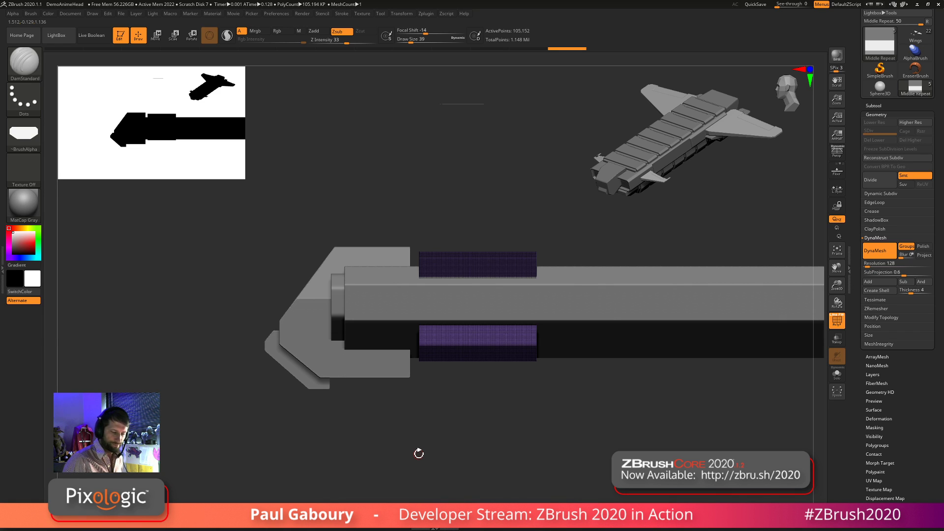
pyautogui.click(837, 374)
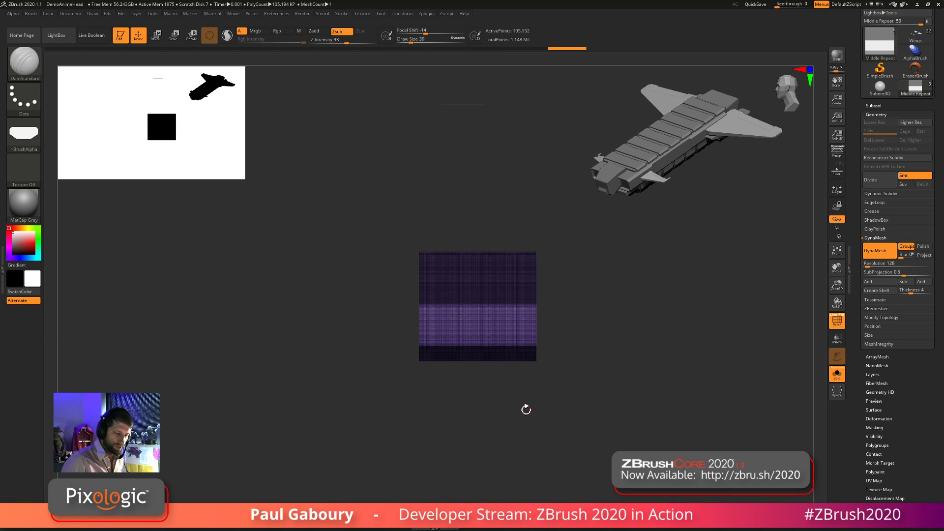
pyautogui.moveTo(516, 421)
pyautogui.keyDown('ctrl'); pyautogui.mouseDown()
pyautogui.moveTo(545, 418)
pyautogui.moveTo(352, 285)
pyautogui.moveTo(355, 302)
pyautogui.mouseUp(); pyautogui.keyUp('ctrl')
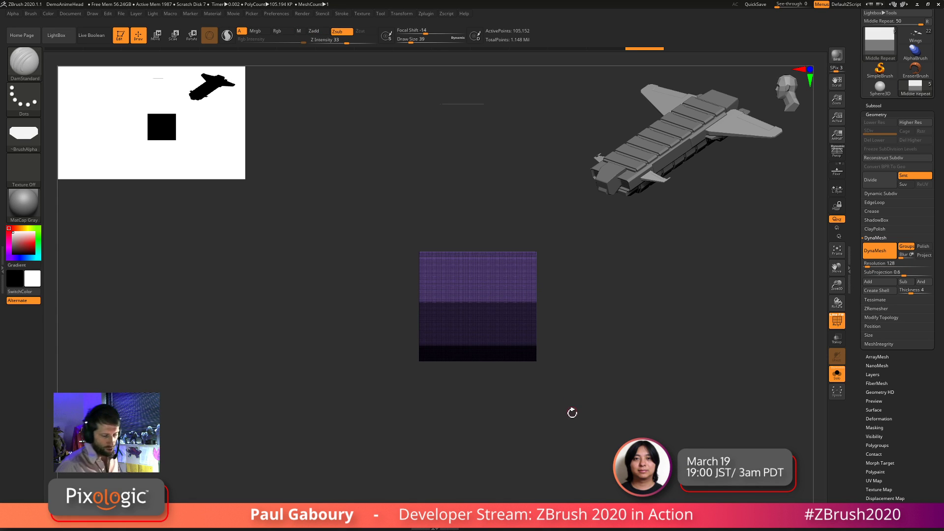
pyautogui.keyDown('ctrl'); pyautogui.click(569, 423); pyautogui.keyUp('ctrl')
pyautogui.moveTo(590, 421)
pyautogui.keyDown('ctrl'); pyautogui.mouseDown()
pyautogui.moveTo(583, 427)
pyautogui.moveTo(488, 379)
pyautogui.moveTo(390, 306)
pyautogui.mouseUp(); pyautogui.keyUp('ctrl')
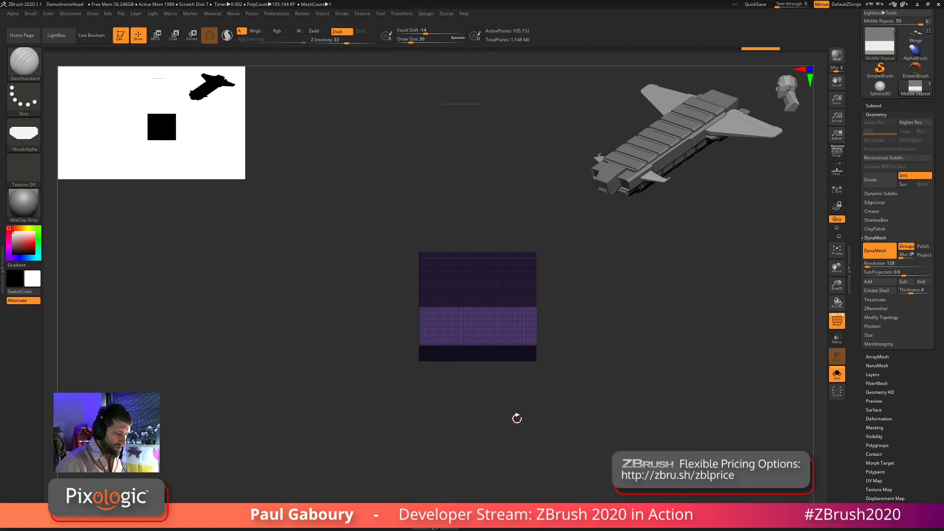
pyautogui.hotkey('shift', 'alt', 's')
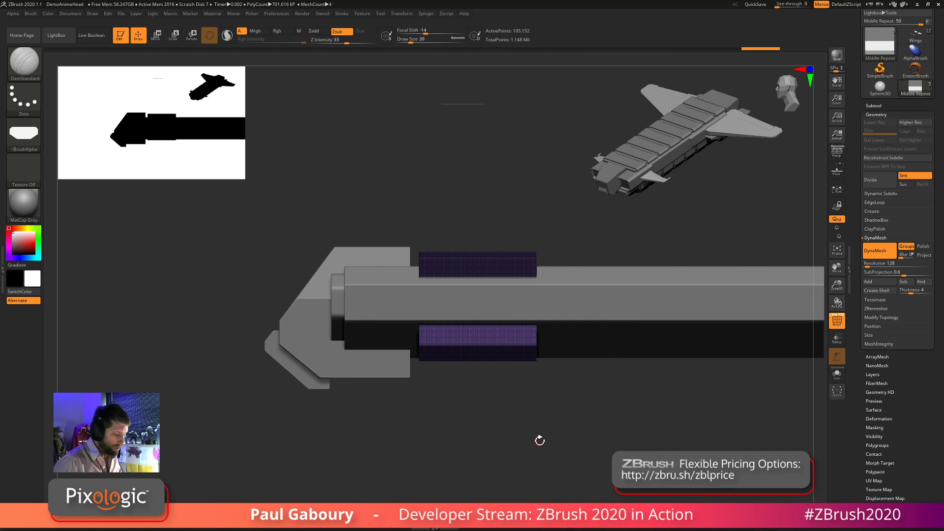
# Move the unmasked lower half of the Middle Repeat block straight down so it extends well below the body
pyautogui.press('w')
pyautogui.keyDown('ctrl'); pyautogui.moveTo(540, 431); pyautogui.dragTo(540, 457, button='right'); pyautogui.keyUp('ctrl')
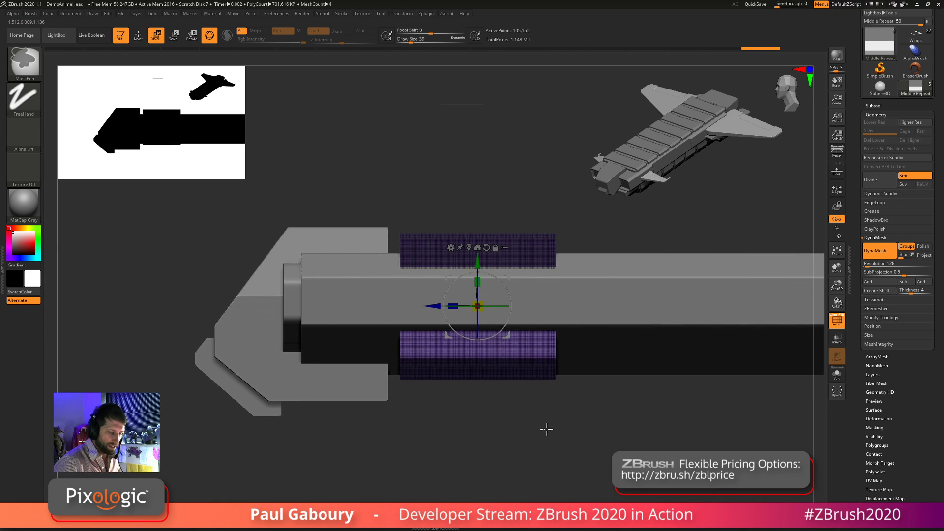
pyautogui.click(488, 247)
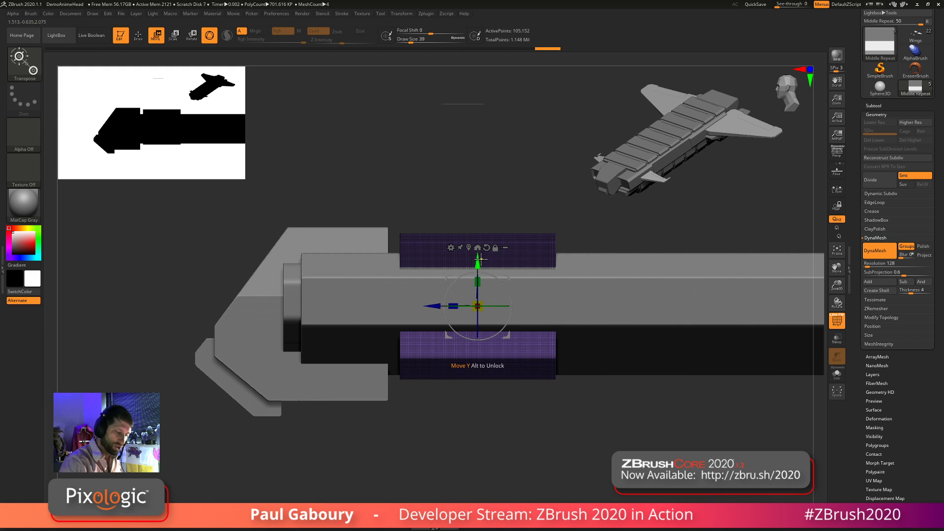
pyautogui.moveTo(476, 263); pyautogui.dragTo(487, 355)
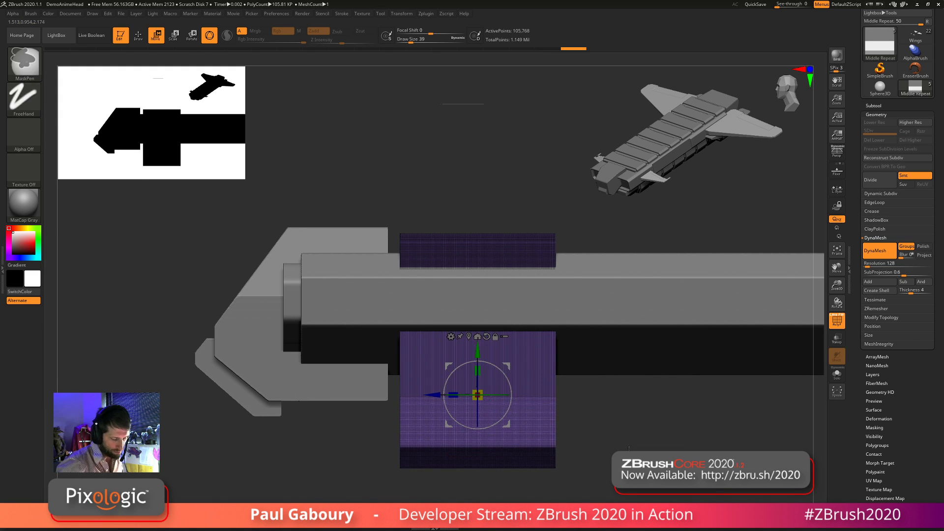
pyautogui.moveTo(571, 409); pyautogui.dragTo(609, 424)
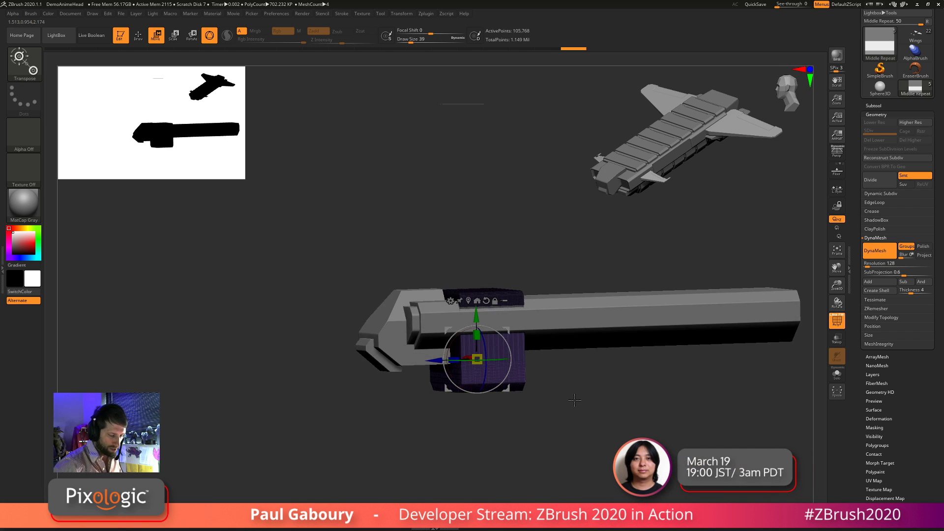
pyautogui.moveTo(474, 321); pyautogui.dragTo(477, 325)
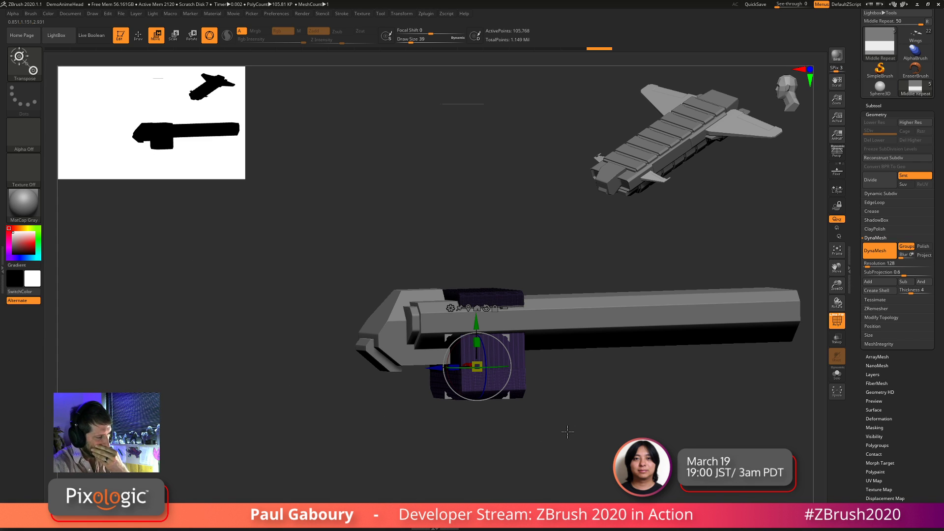
pyautogui.moveTo(476, 323); pyautogui.dragTo(476, 332)
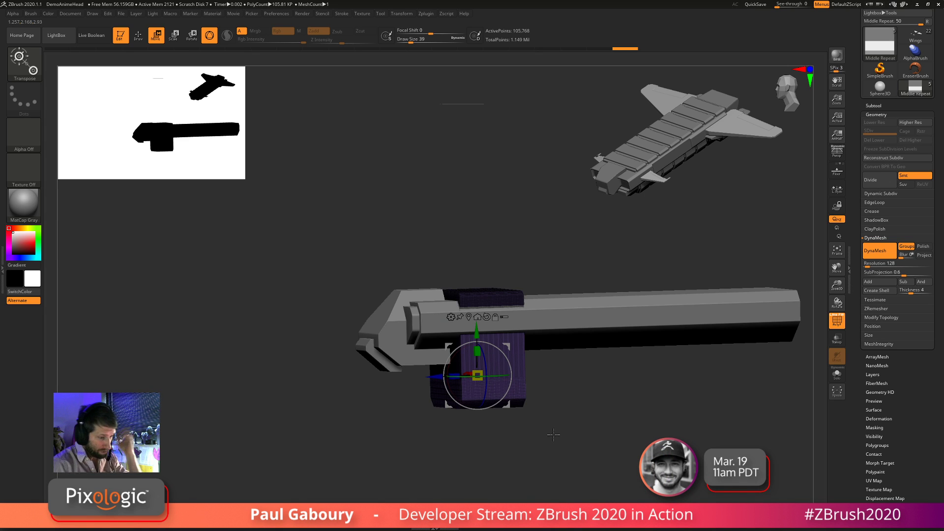
# Clear the mask, re-DynaMesh the stretched Middle Repeat block and hide its polyframe
pyautogui.keyDown('ctrl'); pyautogui.moveTo(552, 435); pyautogui.dragTo(592, 434); pyautogui.keyUp('ctrl')
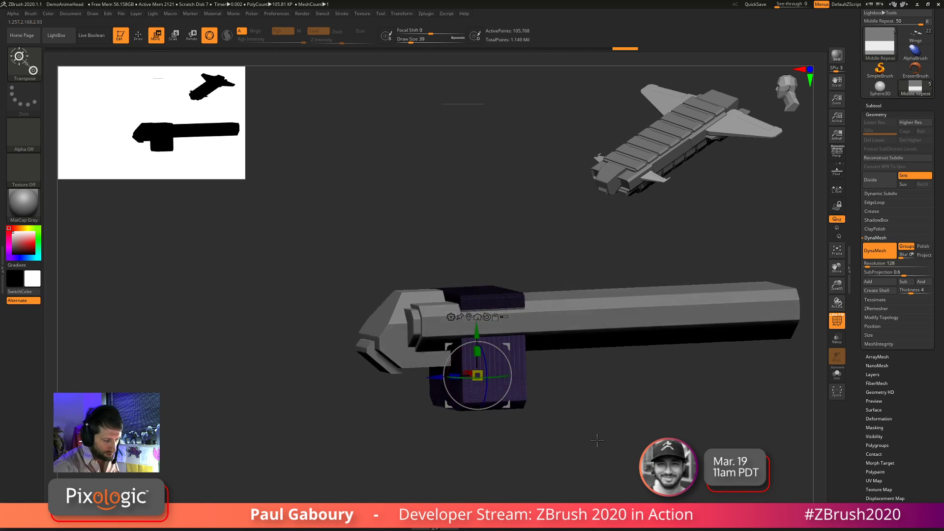
pyautogui.press('q')
pyautogui.keyDown('ctrl'); pyautogui.click(612, 455); pyautogui.keyUp('ctrl')
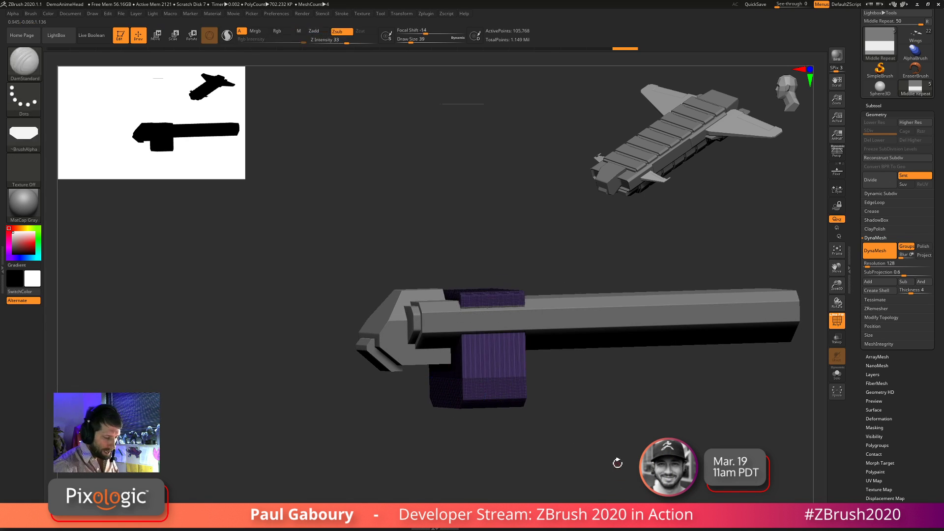
pyautogui.keyDown('ctrl'); pyautogui.click(613, 438); pyautogui.keyUp('ctrl')
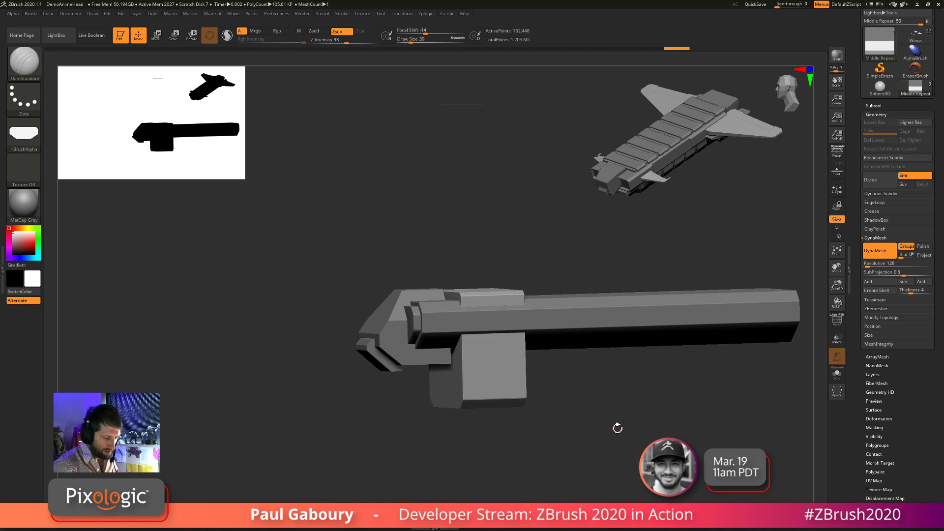
# Turn the Middle Repeat block into an ArrayMesh with Lock Pos and Lock Size enabled
pyautogui.moveTo(617, 432)
pyautogui.mouseDown()
pyautogui.moveTo(652, 441)
pyautogui.moveTo(565, 430)
pyautogui.moveTo(594, 451)
pyautogui.moveTo(537, 432)
pyautogui.moveTo(596, 432)
pyautogui.mouseUp()
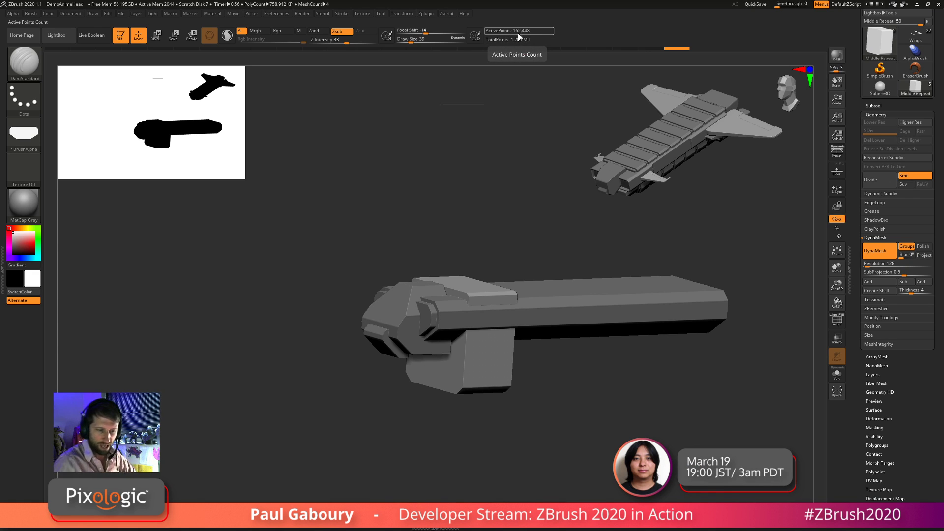
pyautogui.click(873, 106)
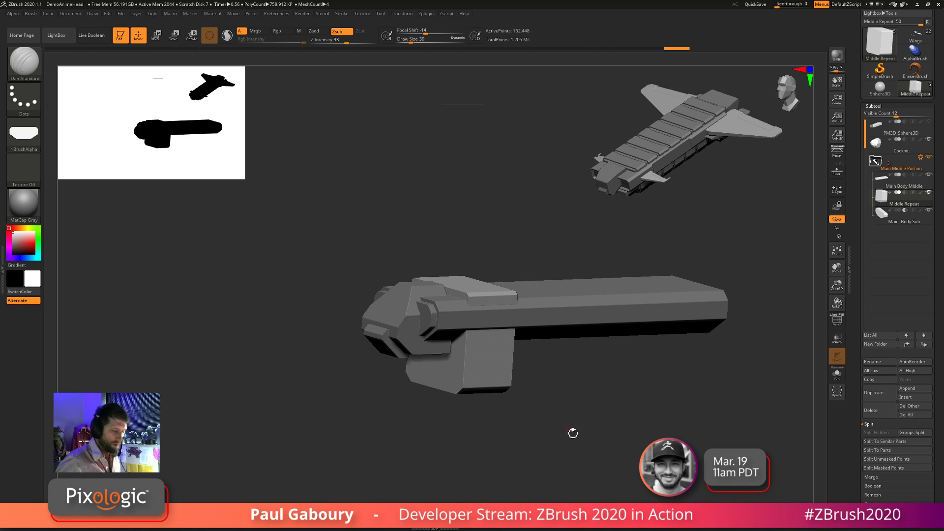
pyautogui.click(875, 104)
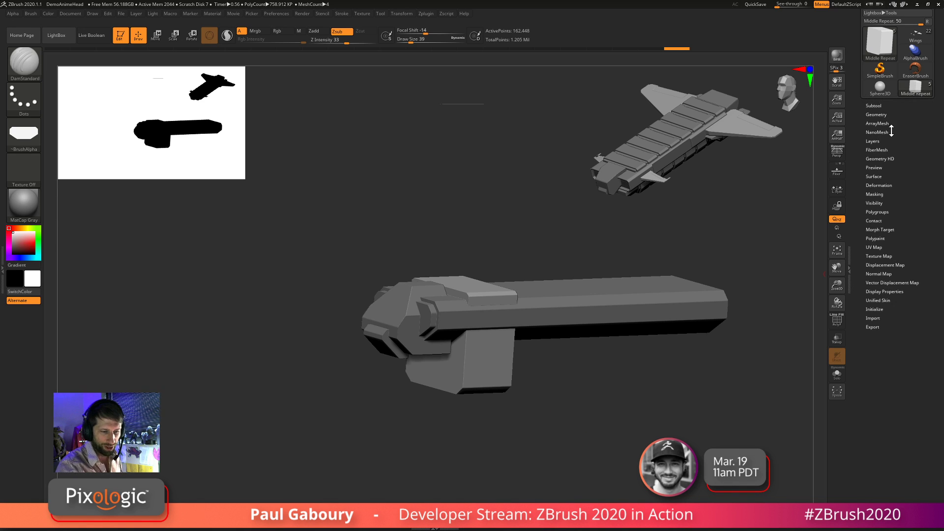
pyautogui.click(882, 124)
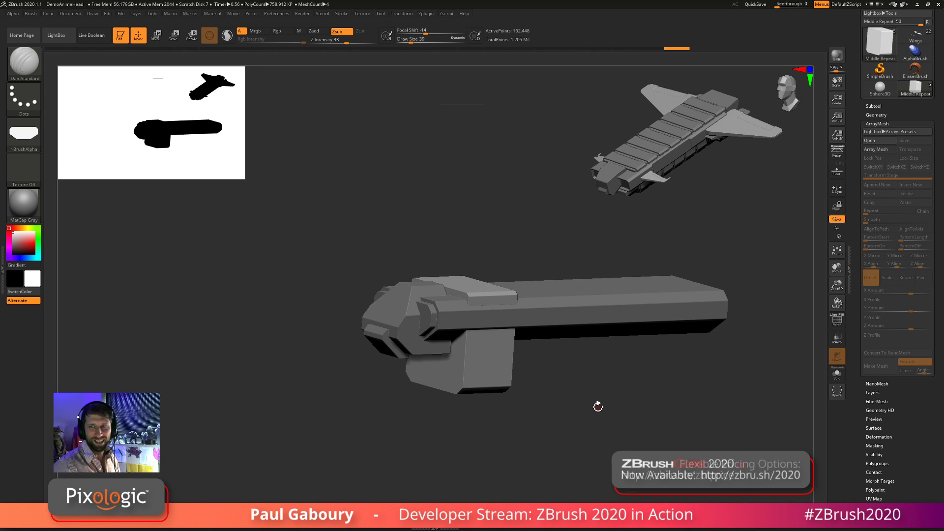
pyautogui.keyDown('shift'); pyautogui.moveTo(605, 386); pyautogui.dragTo(554, 416); pyautogui.keyUp('shift')
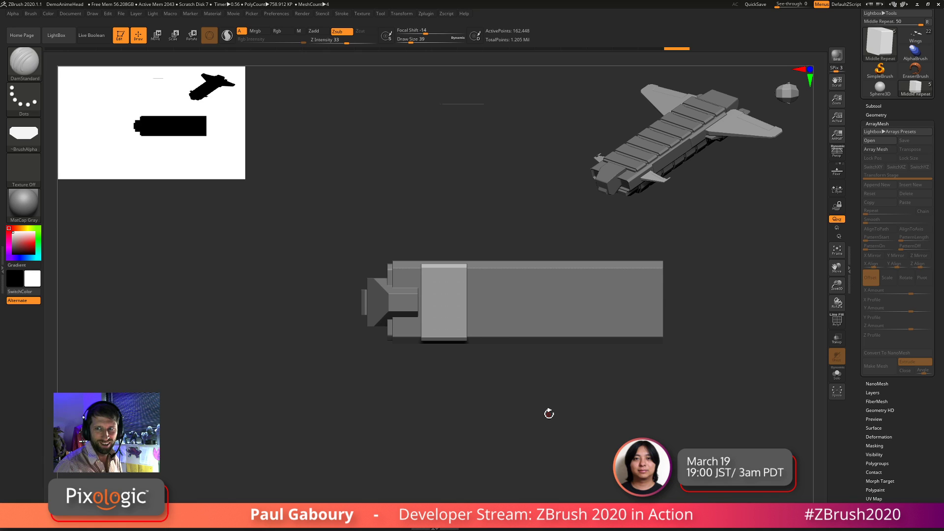
pyautogui.click(874, 149)
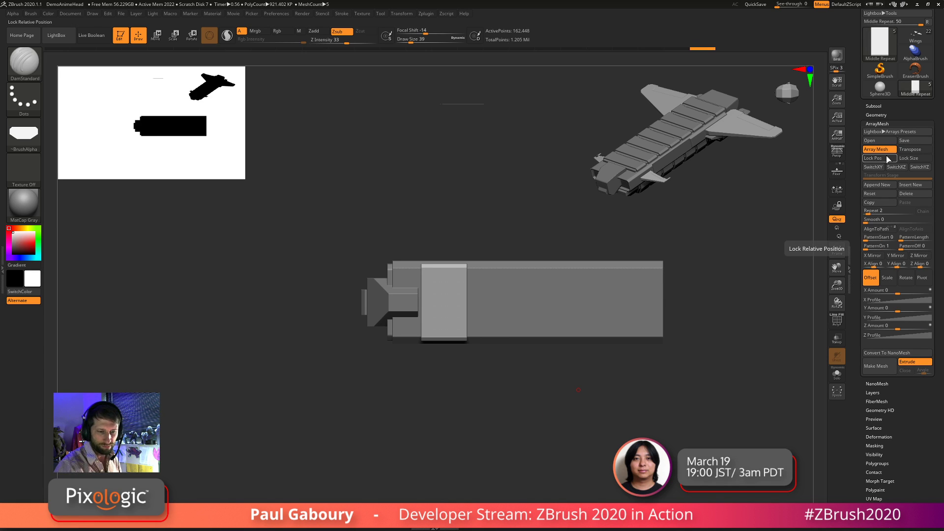
pyautogui.click(883, 163)
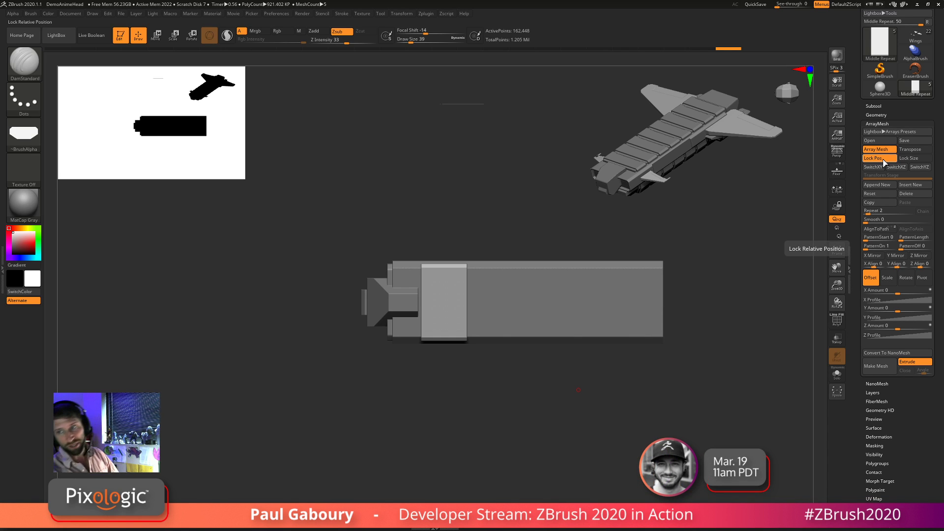
pyautogui.click(909, 159)
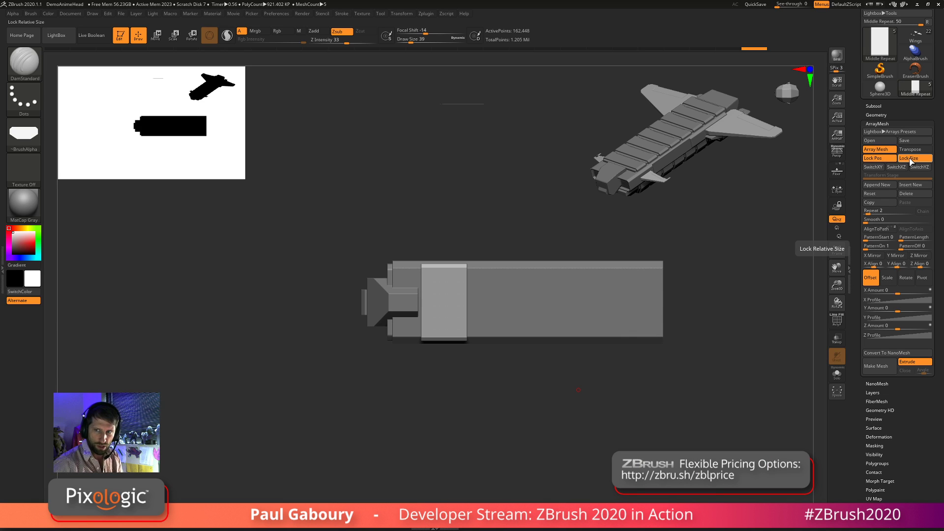
# Enable Transpose for the ArrayMesh and switch from Gizmo 3D to the transpose line
pyautogui.click(915, 151)
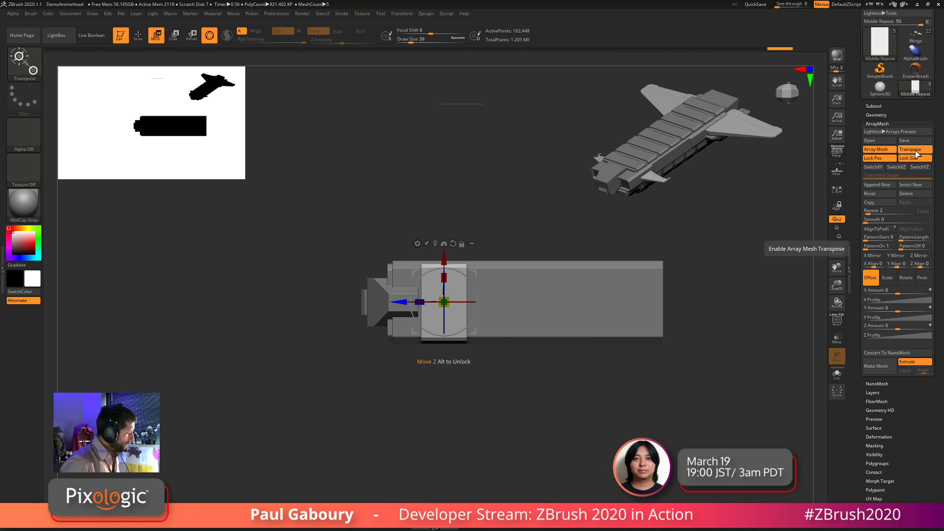
pyautogui.press('y')
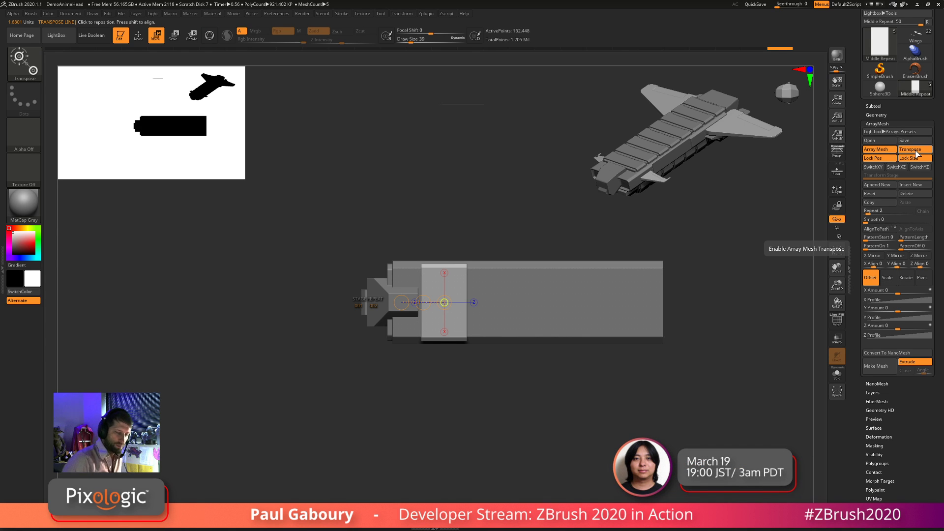
pyautogui.click(211, 38)
pyautogui.click(213, 38)
pyautogui.click(212, 38)
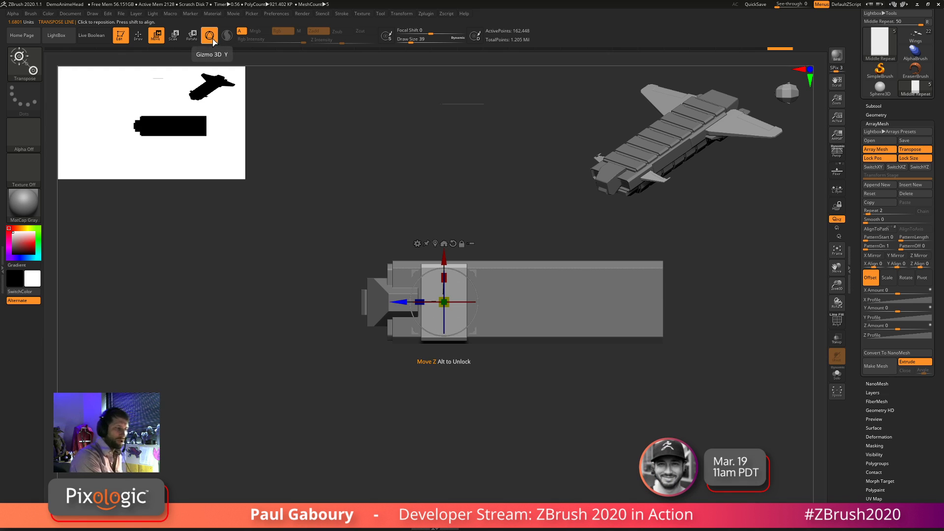
pyautogui.click(212, 38)
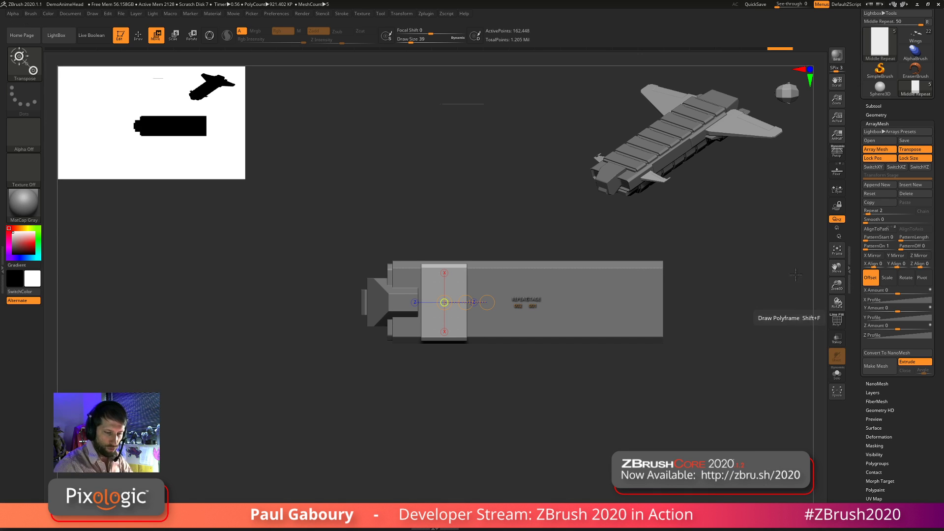
# Check the array's axes against the floor grid and set its Z Amount offset to 7.62383
pyautogui.click(837, 170)
pyautogui.moveTo(663, 396); pyautogui.dragTo(443, 426)
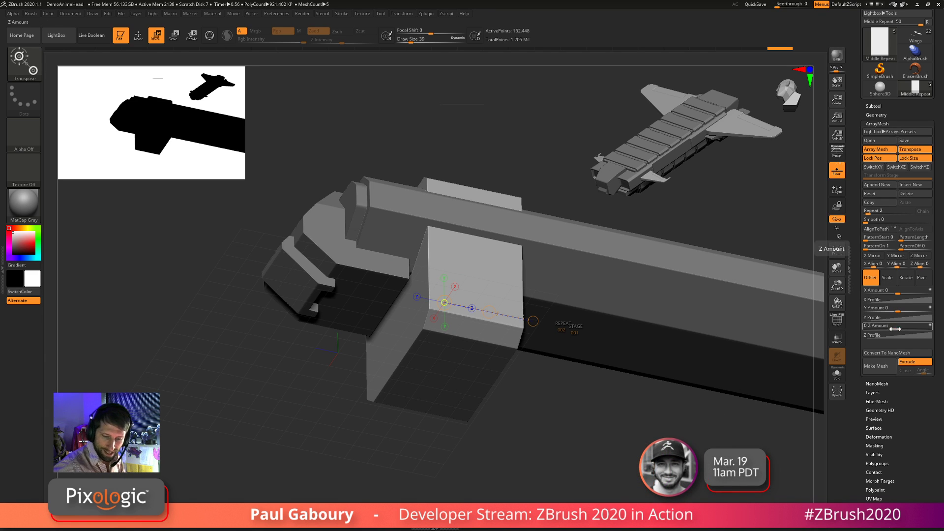
pyautogui.keyDown('alt'); pyautogui.moveTo(628, 451); pyautogui.dragTo(560, 443); pyautogui.keyUp('alt')
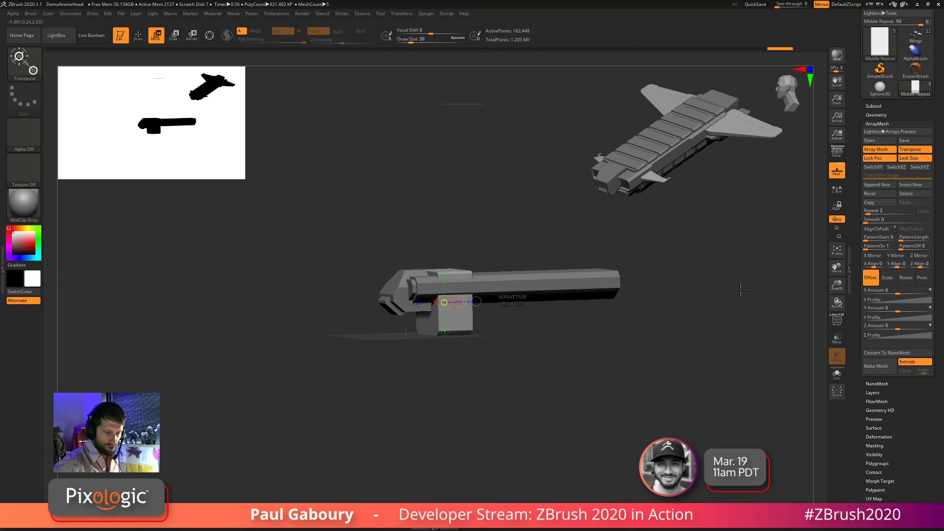
pyautogui.click(839, 173)
pyautogui.moveTo(656, 378); pyautogui.dragTo(649, 427)
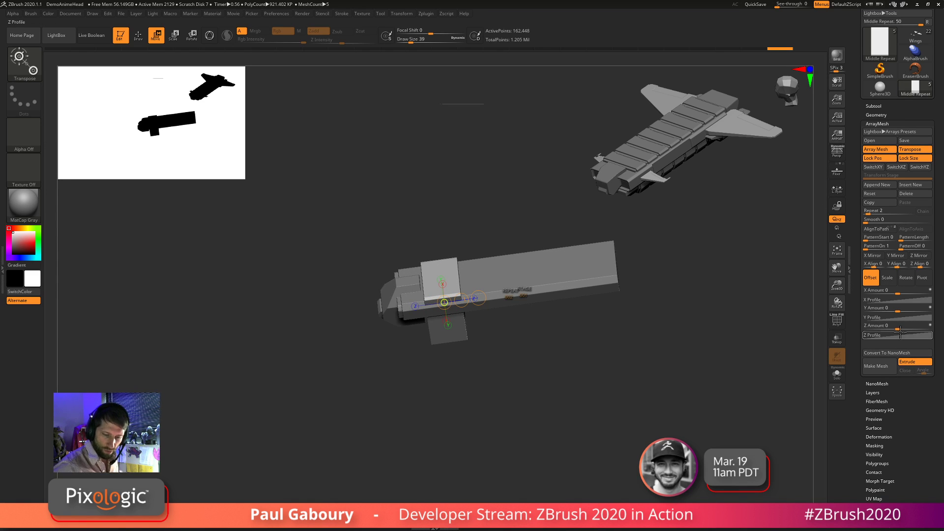
pyautogui.moveTo(897, 326); pyautogui.dragTo(916, 329)
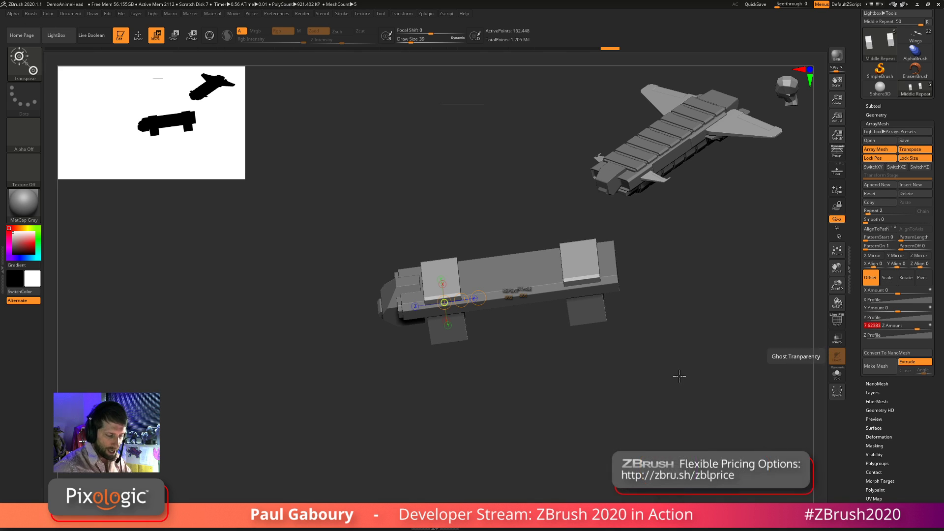
pyautogui.moveTo(650, 374); pyautogui.dragTo(648, 395)
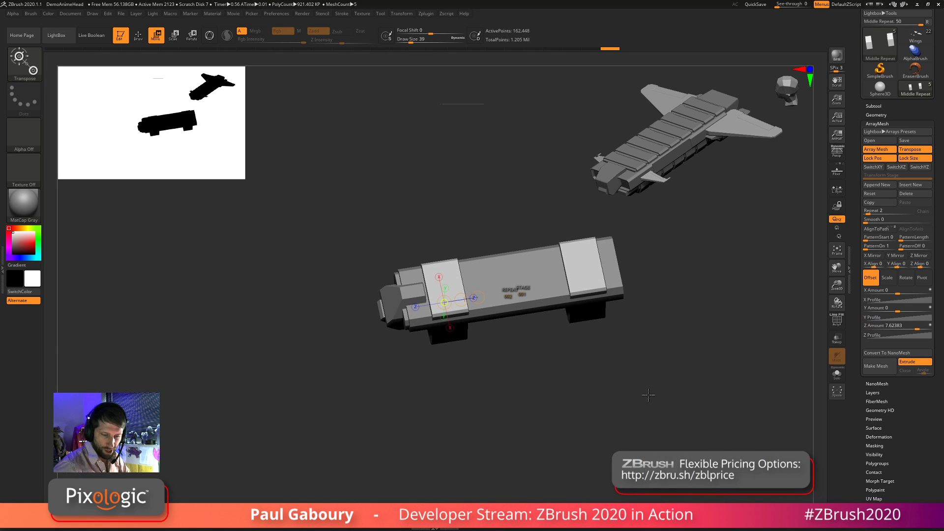
# Try a Repeat of 7 for the Middle Repeat array and undo its repeat and offset changes
pyautogui.moveTo(868, 212); pyautogui.dragTo(871, 213)
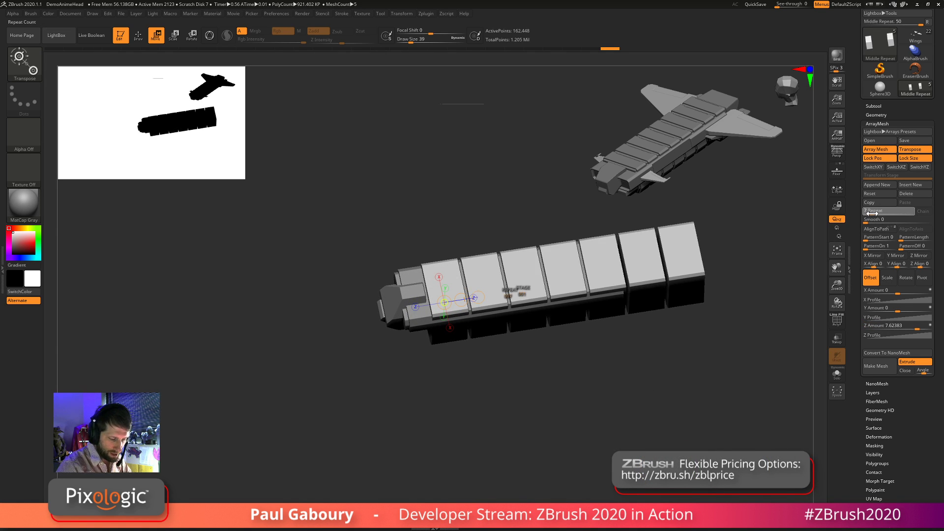
pyautogui.moveTo(620, 418); pyautogui.dragTo(648, 409)
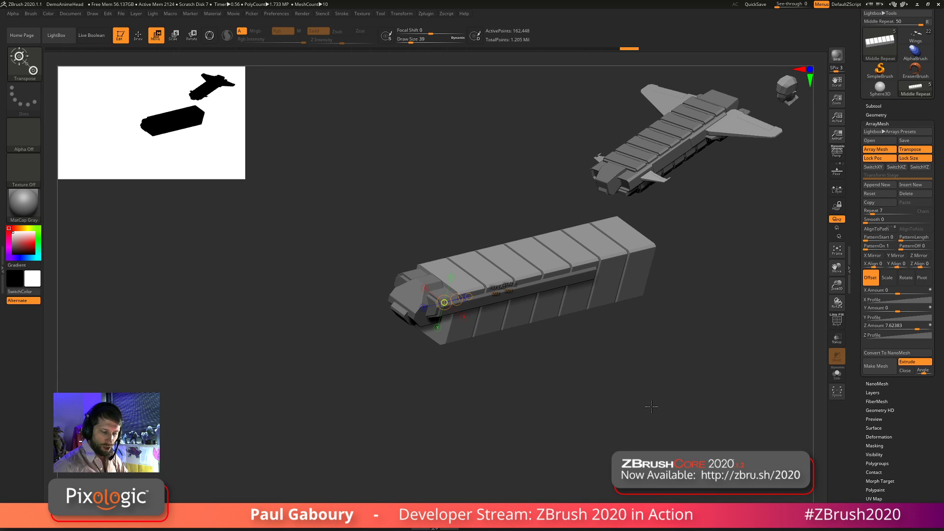
pyautogui.hotkey('ctrl', 'z')
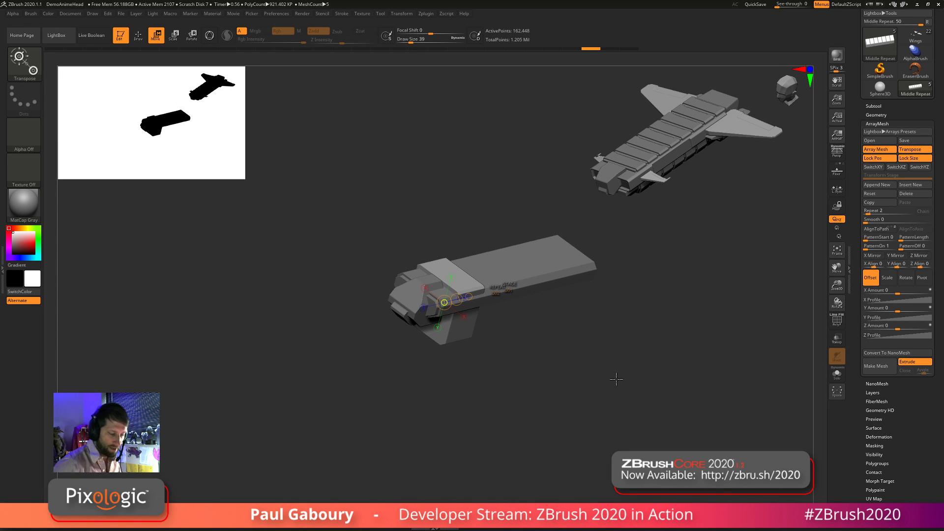
# Space the Middle Repeat array along the middle body with a Z Amount of 5.18 and a Repeat of 5
pyautogui.moveTo(680, 408)
pyautogui.mouseDown()
pyautogui.moveTo(620, 384)
pyautogui.moveTo(568, 402)
pyautogui.mouseUp()
pyautogui.keyDown('ctrl'); pyautogui.moveTo(568, 402); pyautogui.dragTo(538, 435, button='right'); pyautogui.keyUp('ctrl')
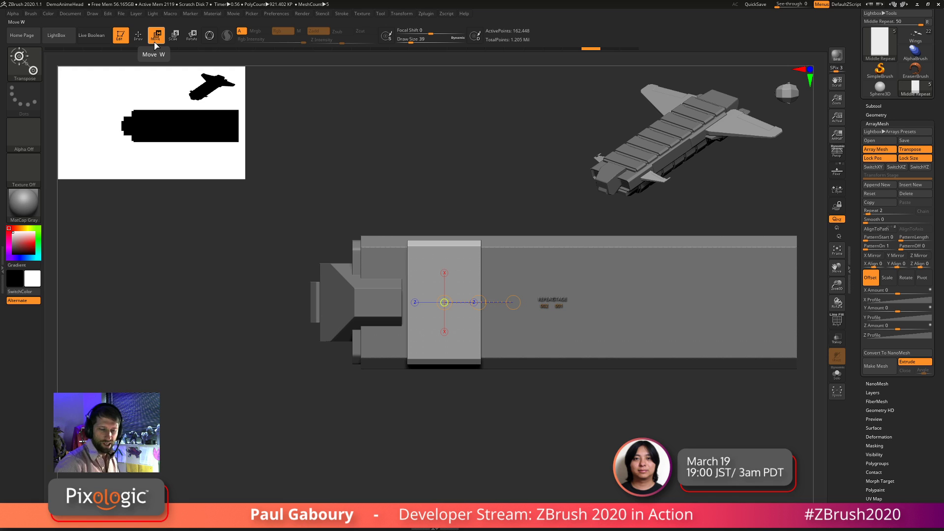
pyautogui.keyDown('alt'); pyautogui.moveTo(479, 302); pyautogui.dragTo(377, 311, button='right'); pyautogui.keyUp('alt')
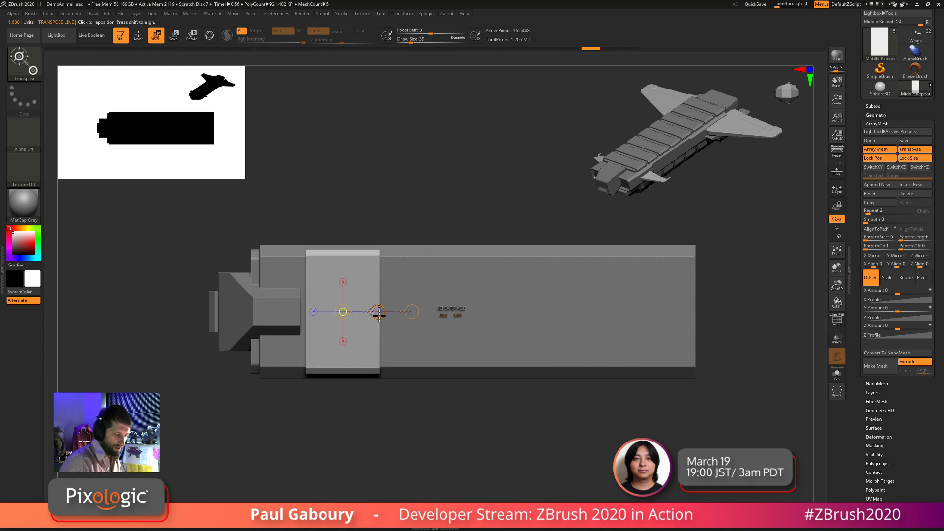
pyautogui.moveTo(377, 312); pyautogui.dragTo(497, 340)
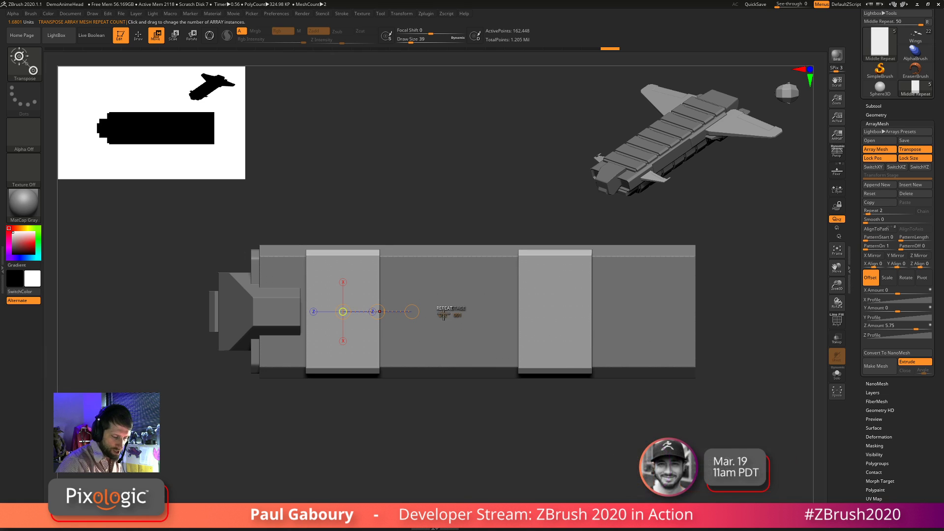
pyautogui.moveTo(444, 314); pyautogui.dragTo(487, 300)
pyautogui.moveTo(376, 311); pyautogui.dragTo(333, 323)
pyautogui.moveTo(337, 337)
pyautogui.keyDown('ctrl'); pyautogui.mouseDown(button='right')
pyautogui.moveTo(554, 447)
pyautogui.moveTo(602, 386)
pyautogui.moveTo(582, 409)
pyautogui.moveTo(628, 421)
pyautogui.mouseUp(button='right'); pyautogui.keyUp('ctrl')
pyautogui.press('q')
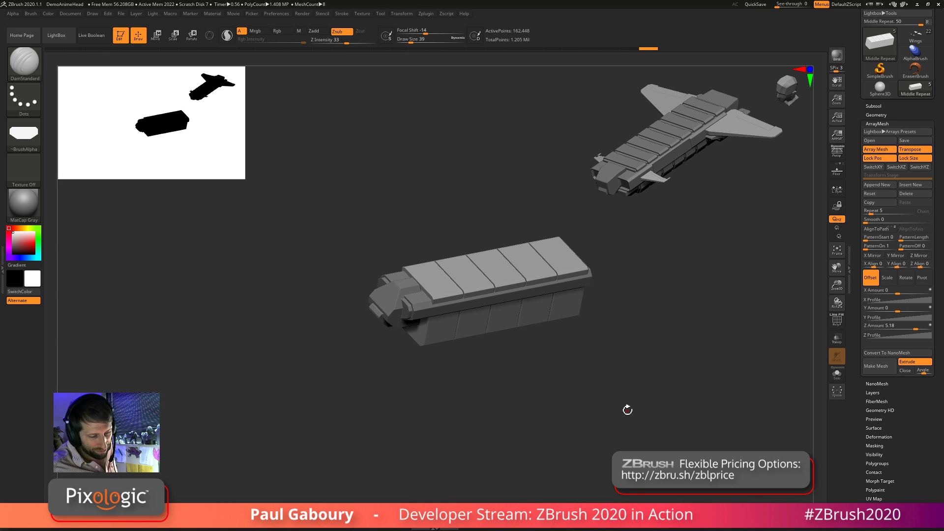
pyautogui.press('w')
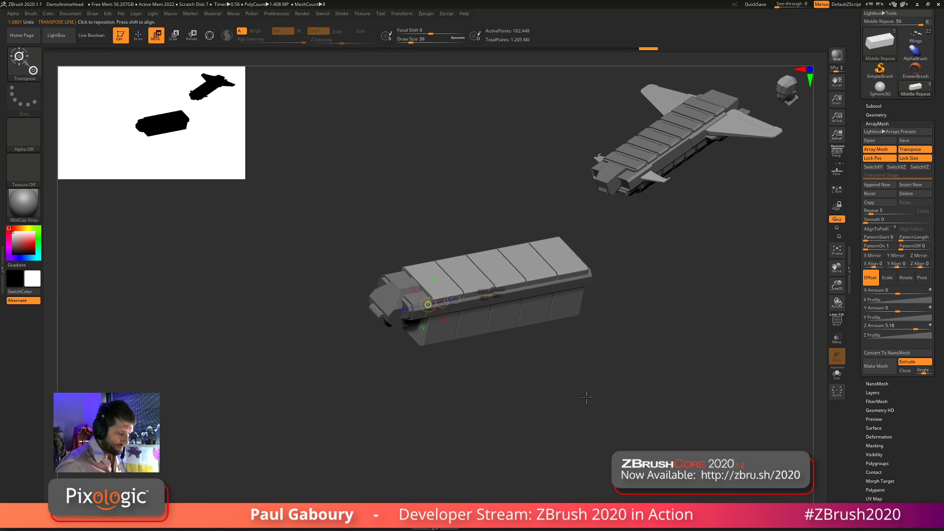
# Isolate the Middle Repeat array, place Gizmo 3D on its front face and scale the blocks narrower along Z
pyautogui.moveTo(584, 419)
pyautogui.mouseDown(button='right')
pyautogui.moveTo(587, 403)
pyautogui.moveTo(552, 419)
pyautogui.mouseUp(button='right')
pyautogui.press('y')
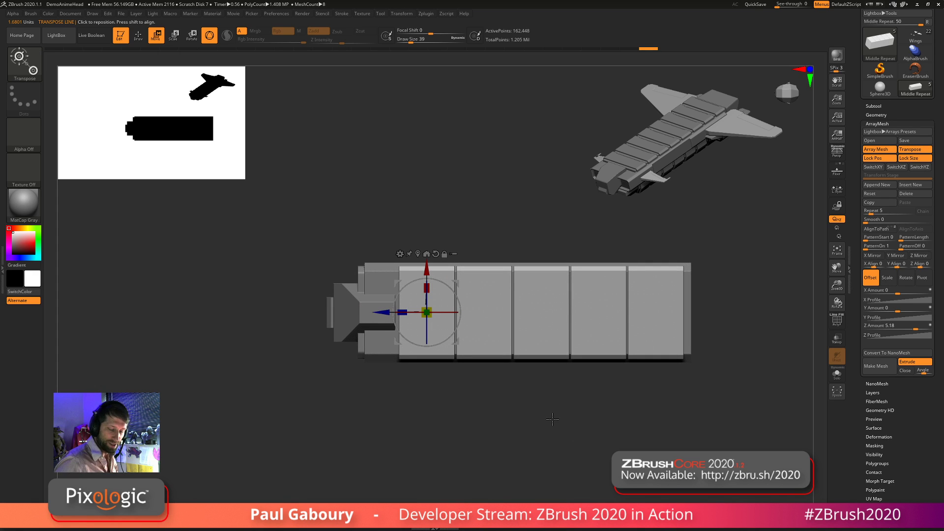
pyautogui.click(837, 373)
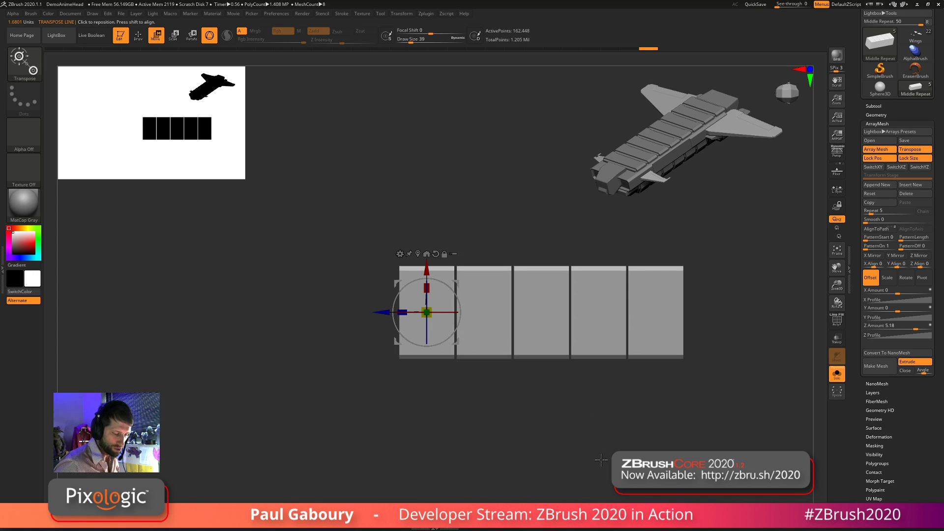
pyautogui.moveTo(601, 460); pyautogui.dragTo(447, 417, button='right')
pyautogui.click(369, 326)
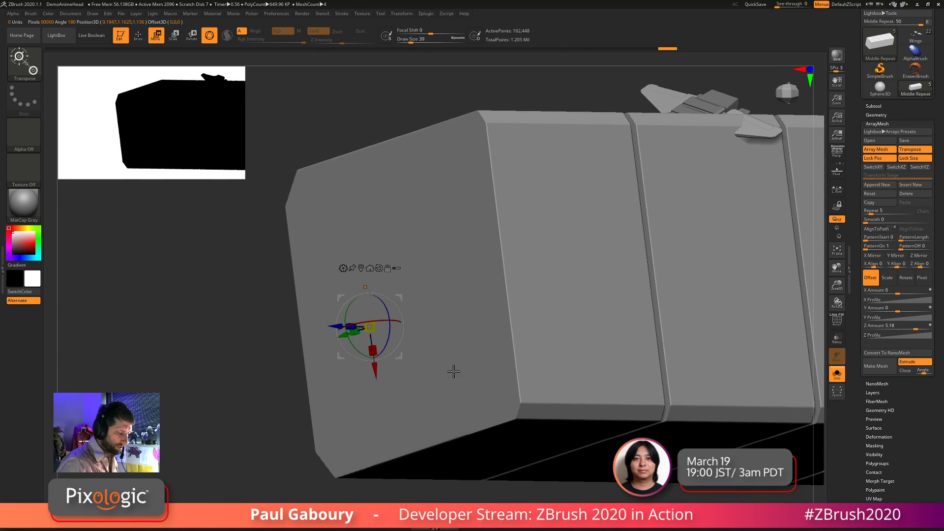
pyautogui.moveTo(450, 371); pyautogui.dragTo(539, 443, button='right')
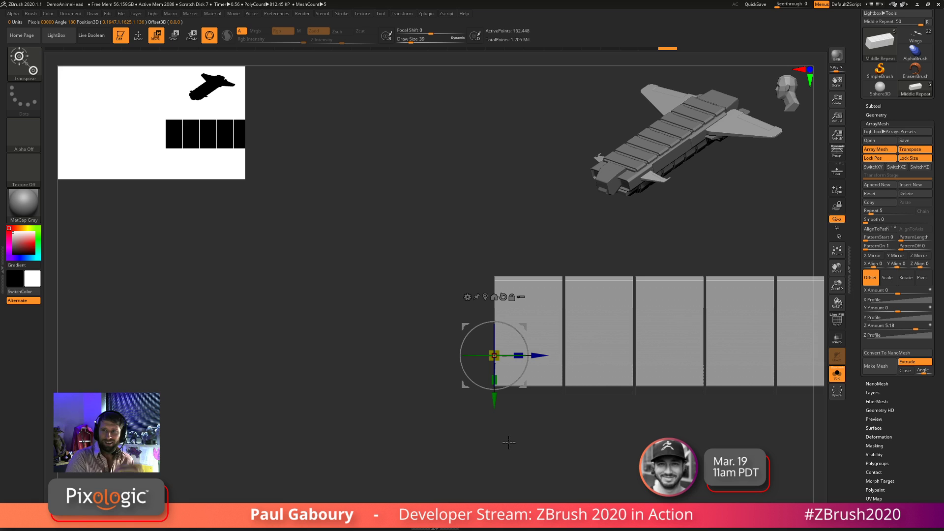
pyautogui.moveTo(513, 362); pyautogui.dragTo(497, 358)
pyautogui.moveTo(550, 433); pyautogui.dragTo(584, 445)
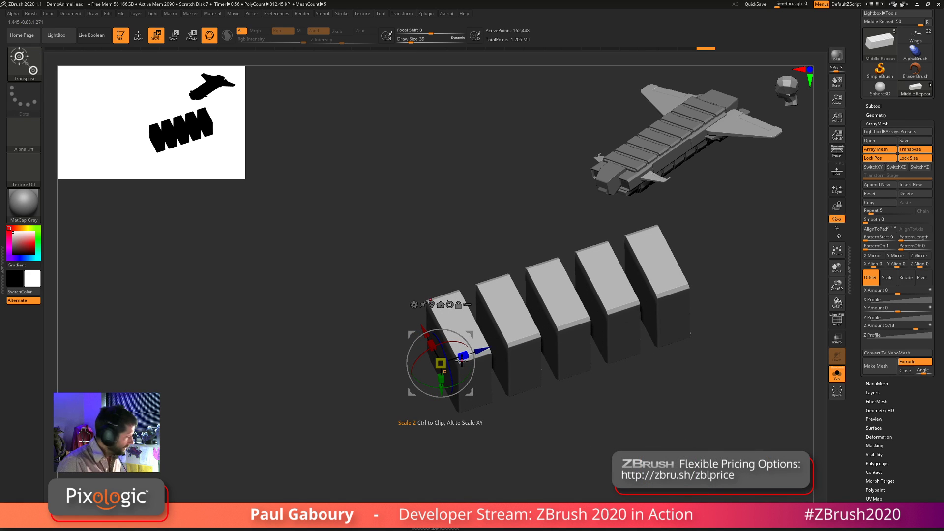
# Show the other subtools again and set the narrowed array to 7 repeats with the transpose line, closing up the spacing
pyautogui.press('y')
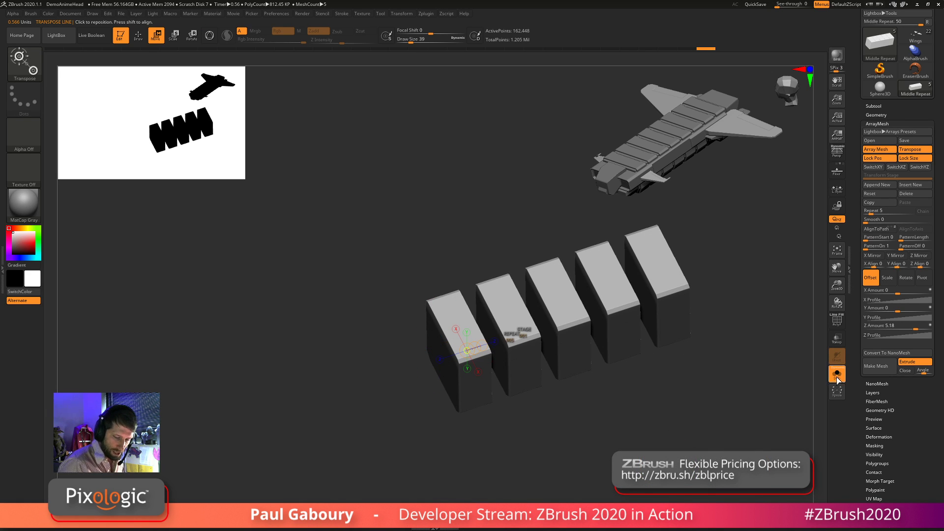
pyautogui.hotkey('ctrl', 'z')
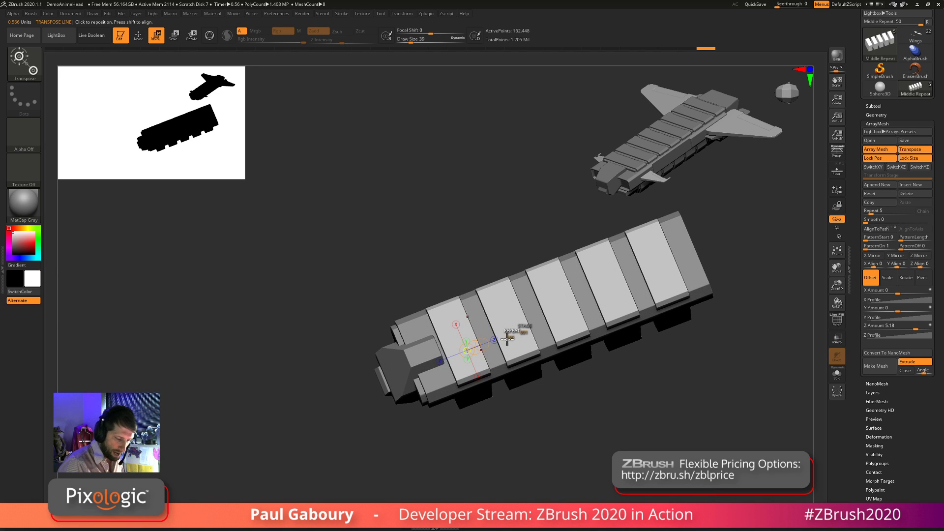
pyautogui.moveTo(511, 333); pyautogui.dragTo(545, 325)
pyautogui.press('q')
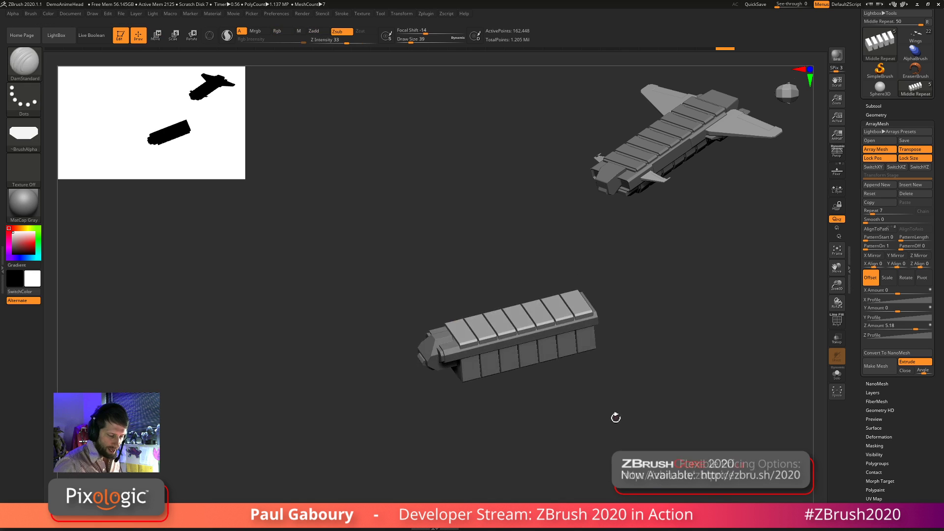
pyautogui.moveTo(614, 415)
pyautogui.mouseDown()
pyautogui.moveTo(634, 411)
pyautogui.moveTo(616, 432)
pyautogui.moveTo(659, 372)
pyautogui.moveTo(659, 423)
pyautogui.mouseUp()
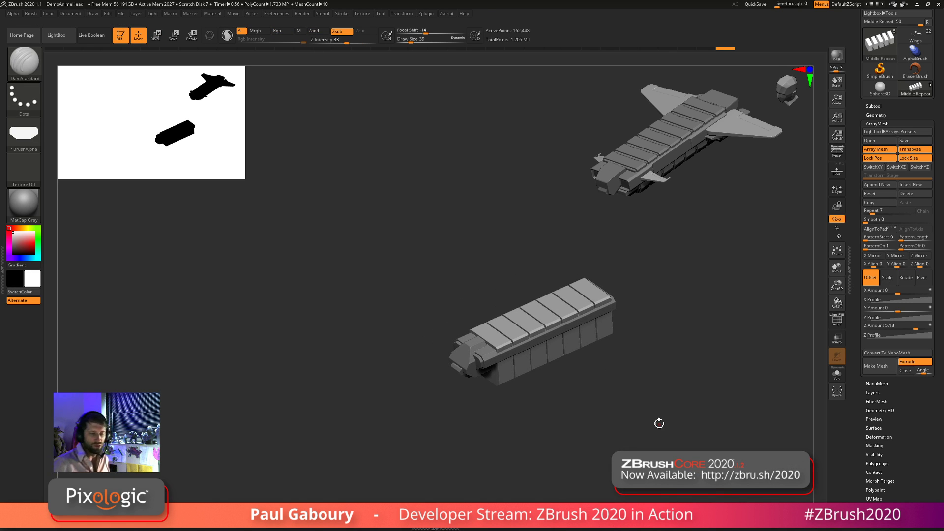
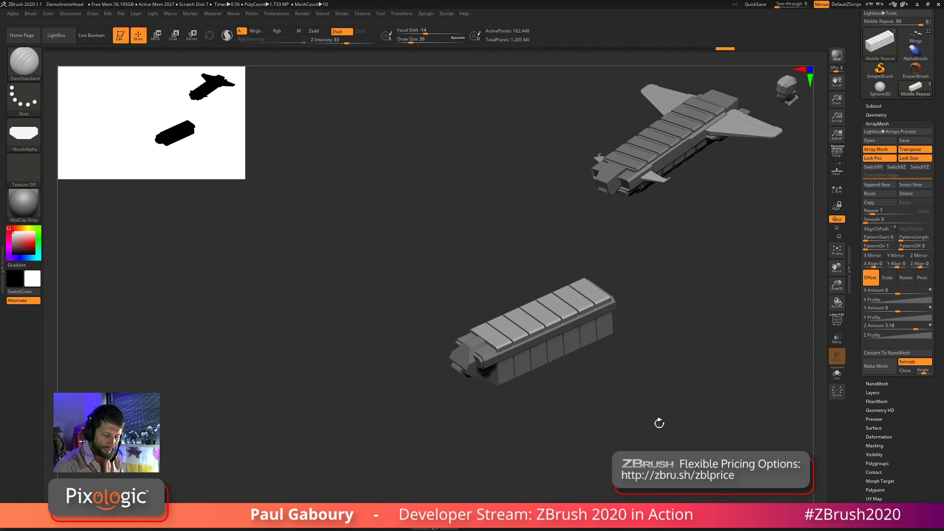
# Extend the array to 8 repeats and adjust its Z Amount to 5.93, leaving narrow gaps between blocks
pyautogui.moveTo(634, 390); pyautogui.dragTo(617, 406)
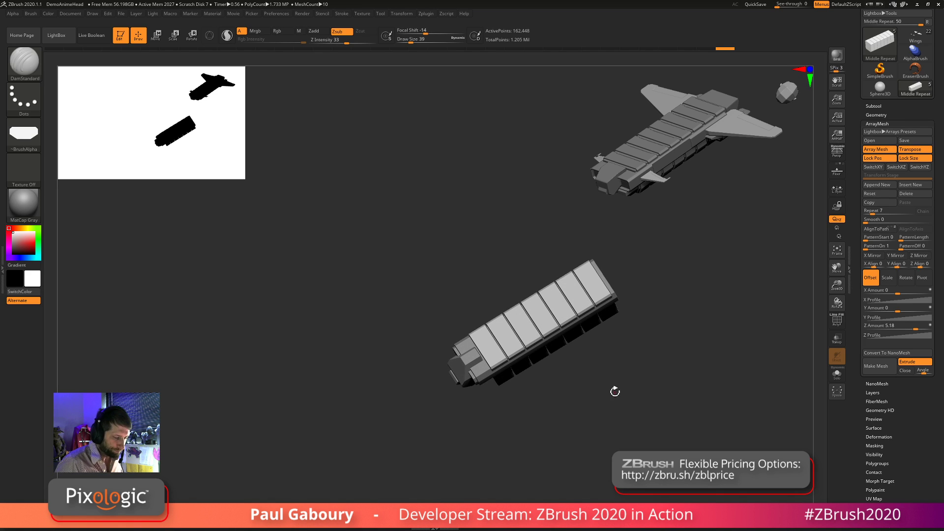
pyautogui.press('w')
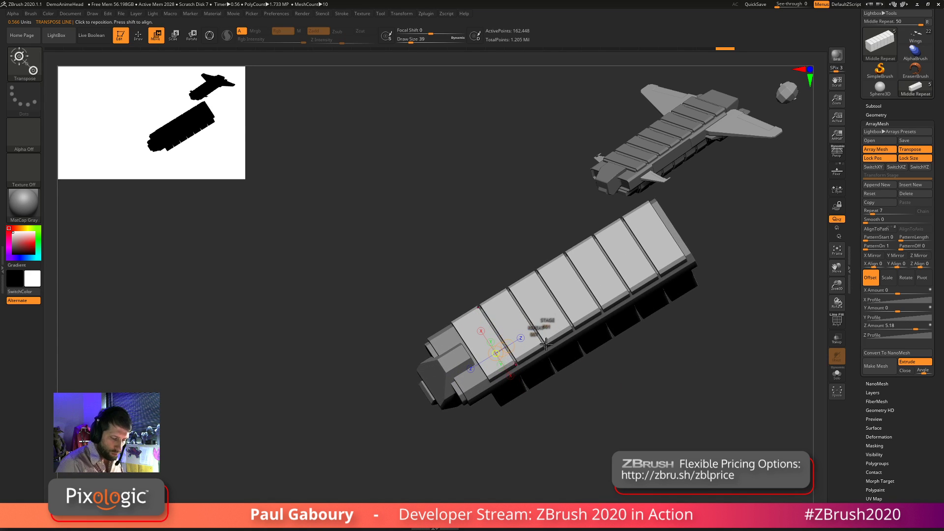
pyautogui.moveTo(544, 332); pyautogui.dragTo(556, 317)
pyautogui.moveTo(561, 315); pyautogui.dragTo(576, 320)
pyautogui.moveTo(681, 361)
pyautogui.mouseDown()
pyautogui.moveTo(634, 427)
pyautogui.moveTo(615, 408)
pyautogui.moveTo(652, 427)
pyautogui.moveTo(632, 405)
pyautogui.mouseUp()
pyautogui.press('q')
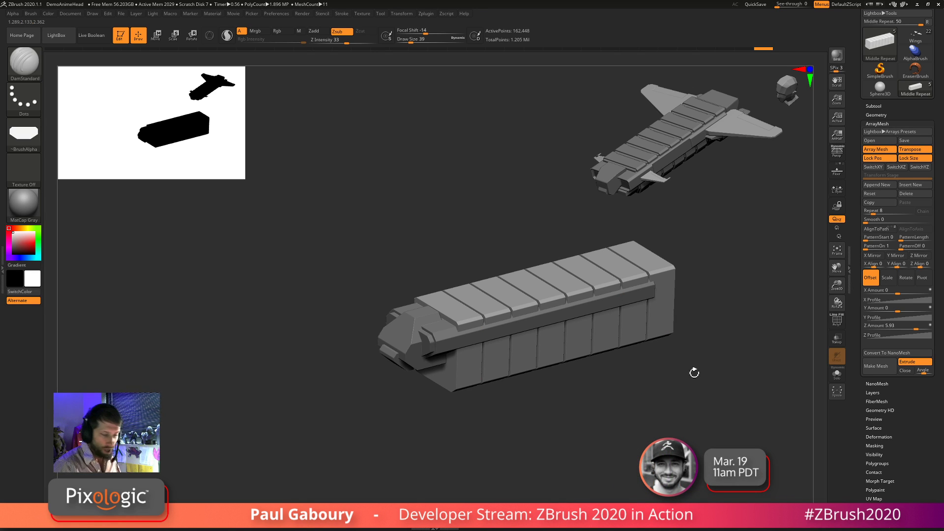
# Select the Main Body Middle subtool and mask everything except its rear end in side view
pyautogui.click(875, 106)
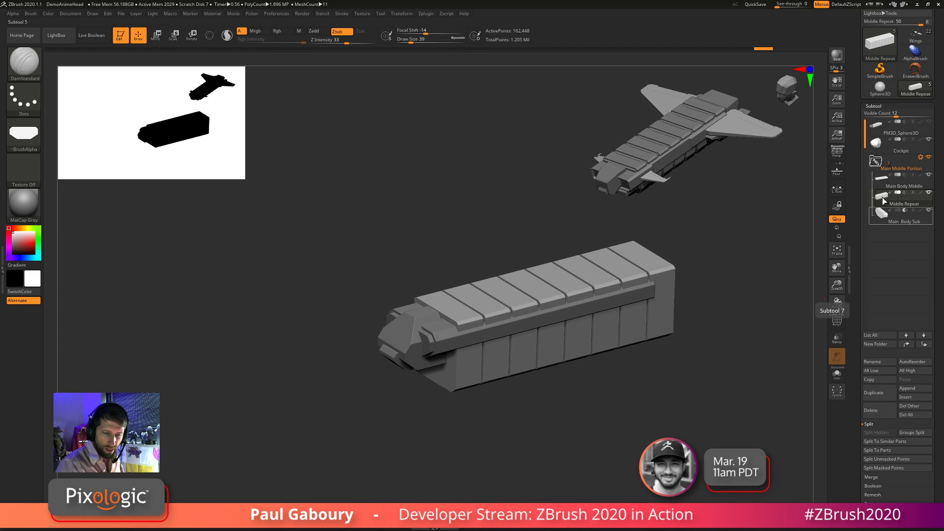
pyautogui.click(887, 186)
pyautogui.keyDown('shift'); pyautogui.moveTo(638, 394); pyautogui.dragTo(613, 419); pyautogui.keyUp('shift')
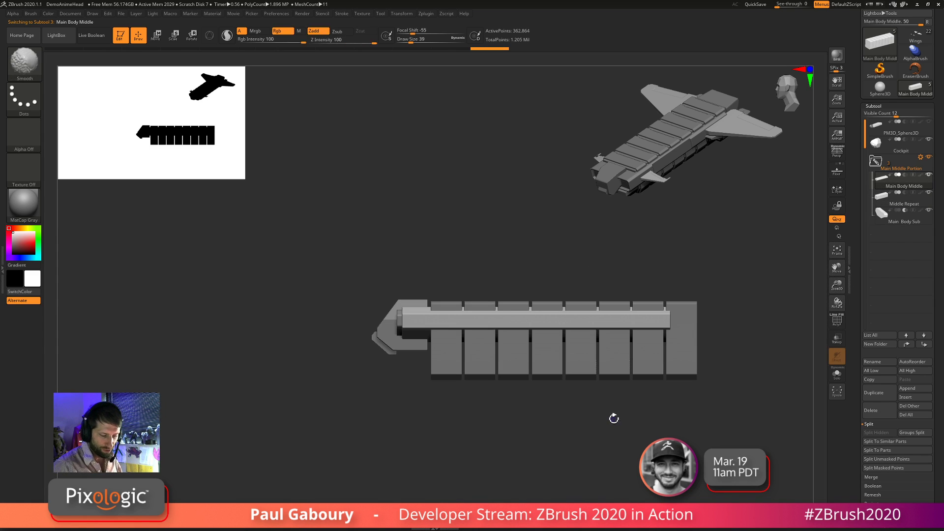
pyautogui.keyDown('ctrl'); pyautogui.moveTo(725, 444); pyautogui.dragTo(632, 255); pyautogui.keyUp('ctrl')
pyautogui.keyDown('ctrl'); pyautogui.click(636, 252); pyautogui.keyUp('ctrl')
# Move the unmasked rear end of Main Body Middle backward with Gizmo 3D until it nearly reaches the last block's end
pyautogui.press('w')
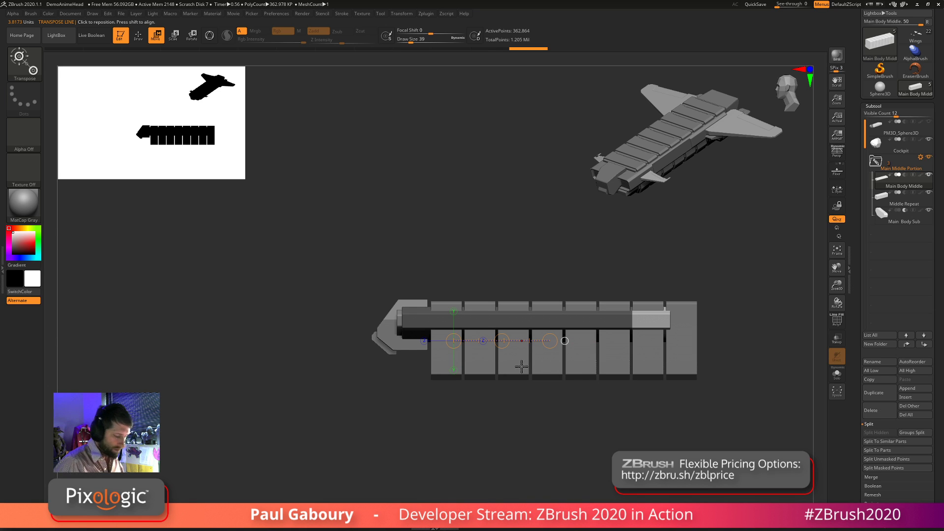
pyautogui.press('y')
pyautogui.moveTo(522, 324); pyautogui.dragTo(544, 326)
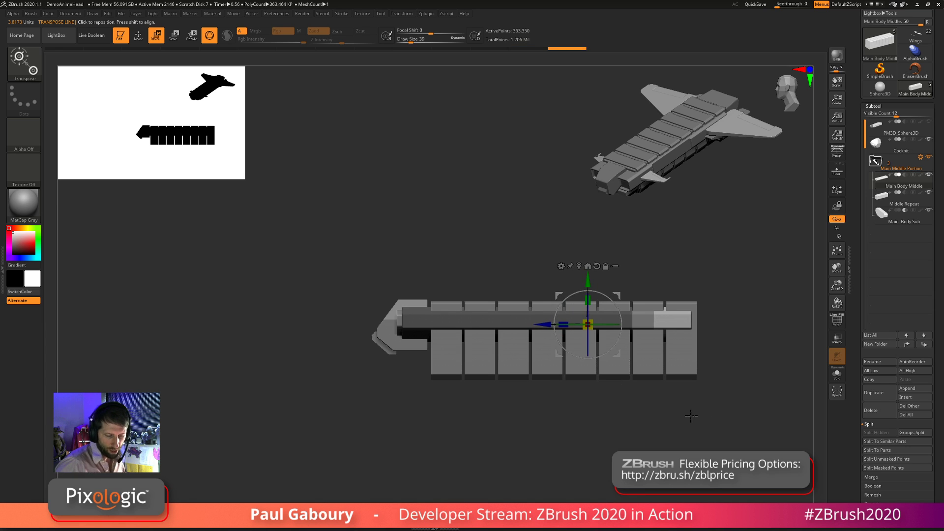
pyautogui.moveTo(691, 415)
pyautogui.mouseDown()
pyautogui.moveTo(713, 418)
pyautogui.moveTo(691, 406)
pyautogui.moveTo(691, 428)
pyautogui.moveTo(683, 421)
pyautogui.moveTo(676, 439)
pyautogui.moveTo(673, 420)
pyautogui.moveTo(537, 388)
pyautogui.mouseUp()
pyautogui.press('q')
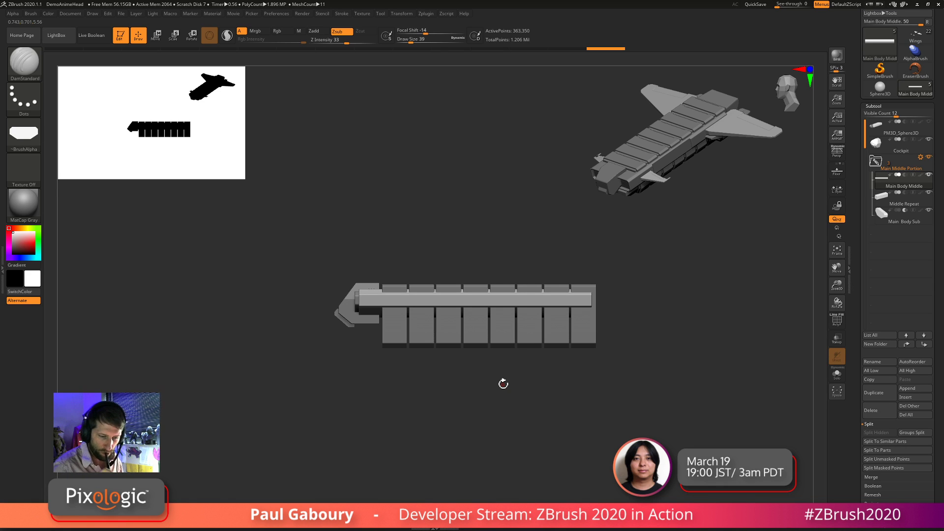
# Select the Main Body Sub subtool and center Gizmo 3D on it
pyautogui.click(885, 225)
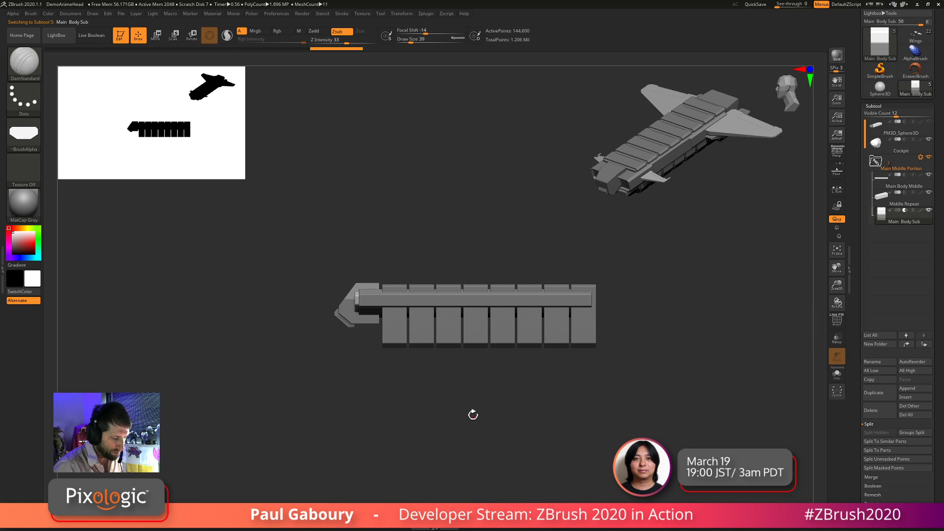
pyautogui.keyDown('alt'); pyautogui.moveTo(474, 413); pyautogui.dragTo(471, 434); pyautogui.keyUp('alt')
pyautogui.press('w')
pyautogui.keyDown('ctrl'); pyautogui.moveTo(472, 436); pyautogui.dragTo(471, 449, button='right'); pyautogui.keyUp('ctrl')
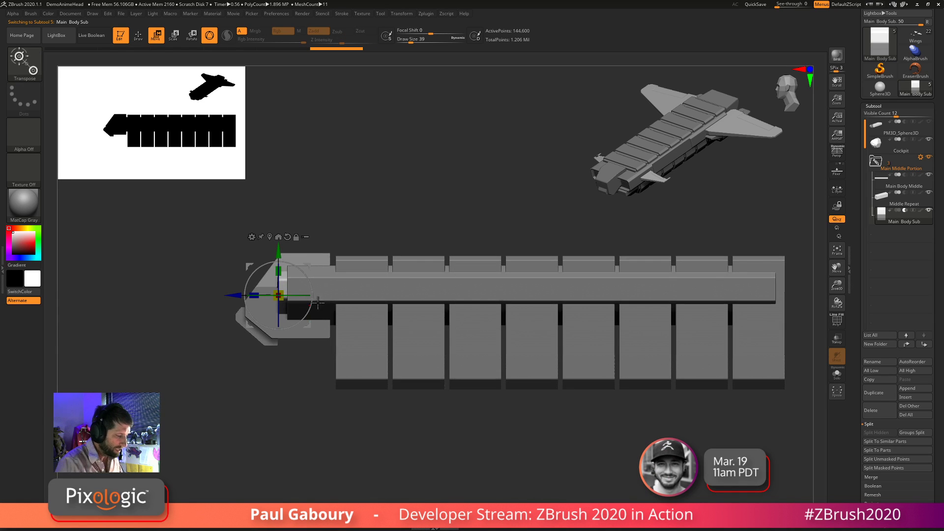
pyautogui.click(270, 237)
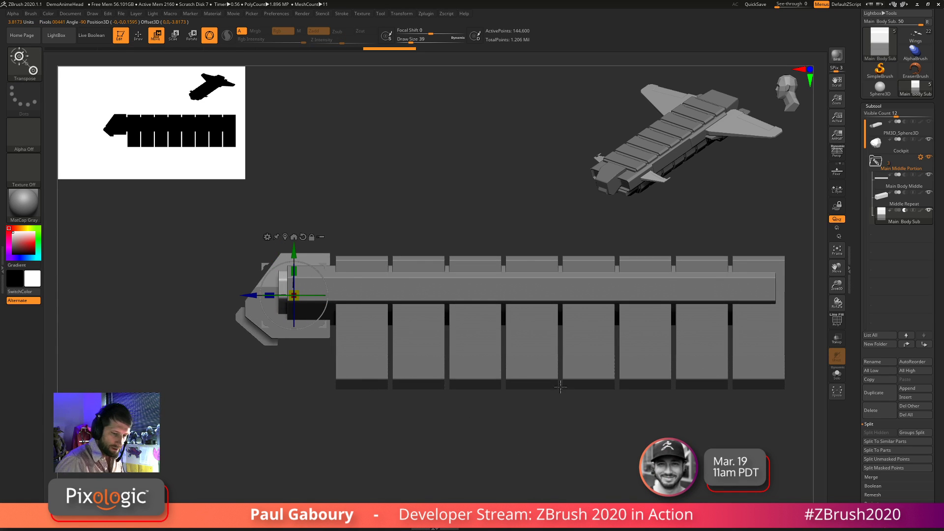
# Duplicate the Middle Repeat block along Z within its array and scale the copy down to form inset filler between the blocks
pyautogui.moveTo(887, 205)
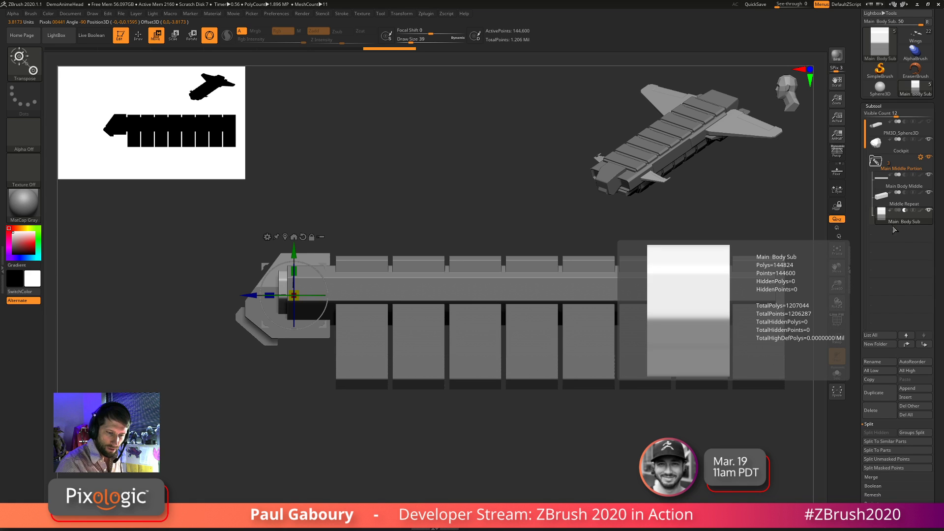
pyautogui.click(876, 206)
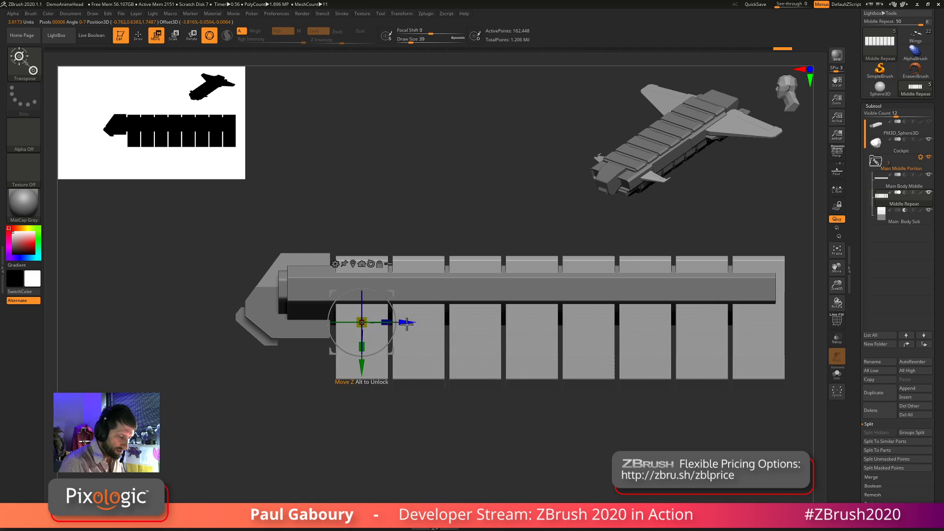
pyautogui.moveTo(406, 324)
pyautogui.keyDown('ctrl'); pyautogui.mouseDown()
pyautogui.moveTo(428, 323)
pyautogui.moveTo(379, 323)
pyautogui.mouseUp(); pyautogui.keyUp('ctrl')
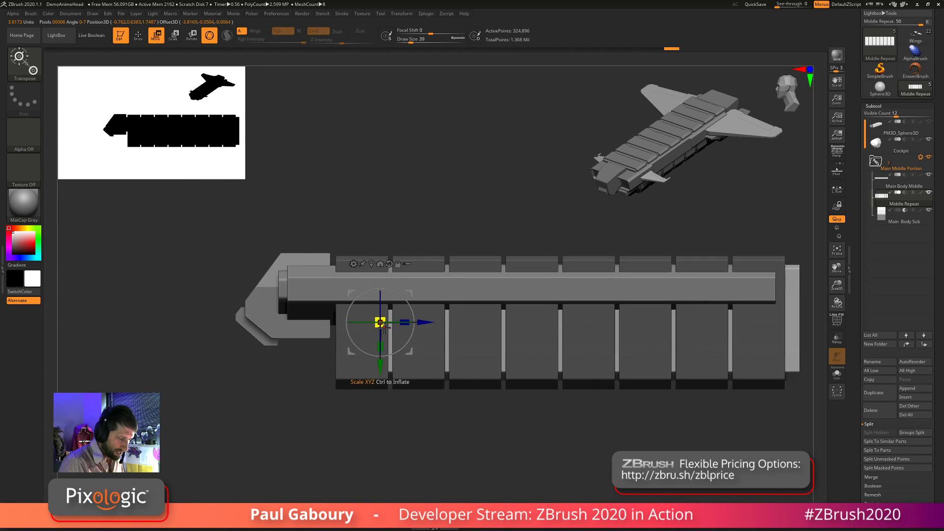
pyautogui.moveTo(441, 423); pyautogui.dragTo(435, 448)
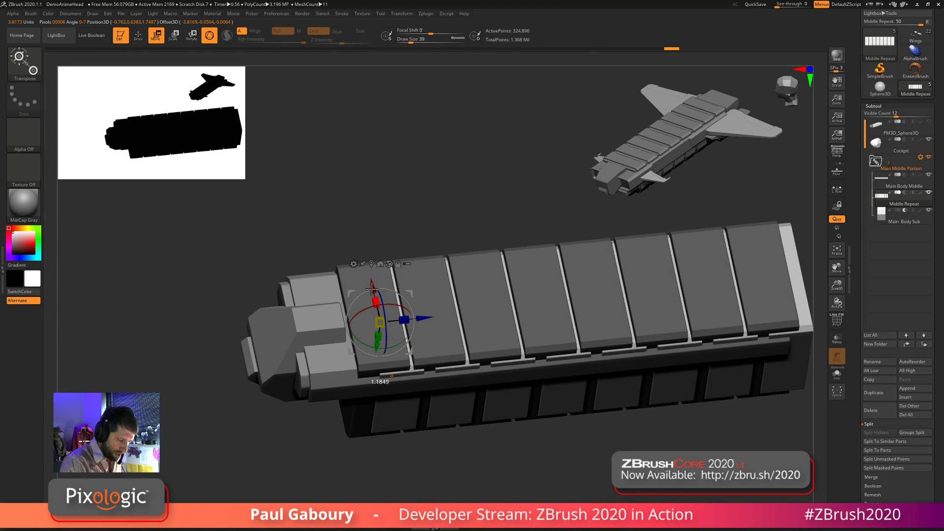
pyautogui.moveTo(372, 288); pyautogui.dragTo(374, 292)
pyautogui.moveTo(450, 455); pyautogui.dragTo(455, 443)
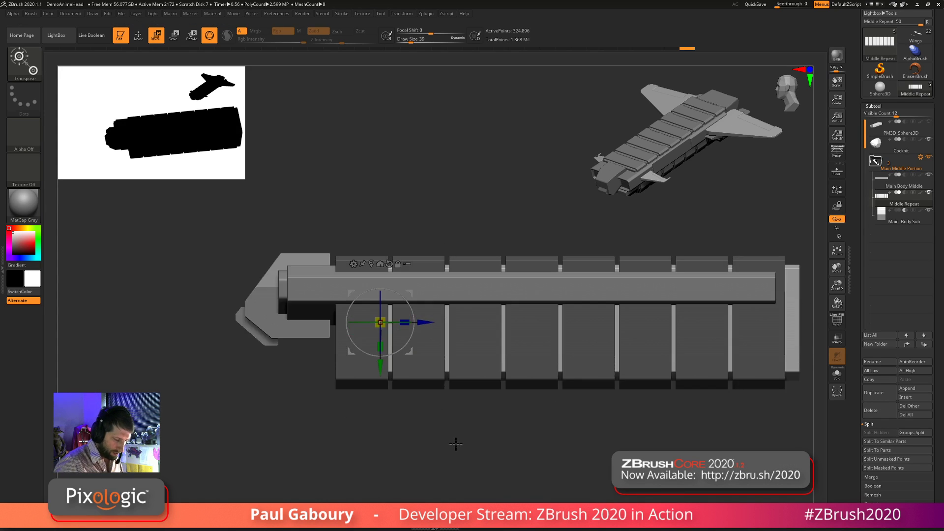
pyautogui.press('q')
pyautogui.moveTo(431, 401); pyautogui.dragTo(459, 448)
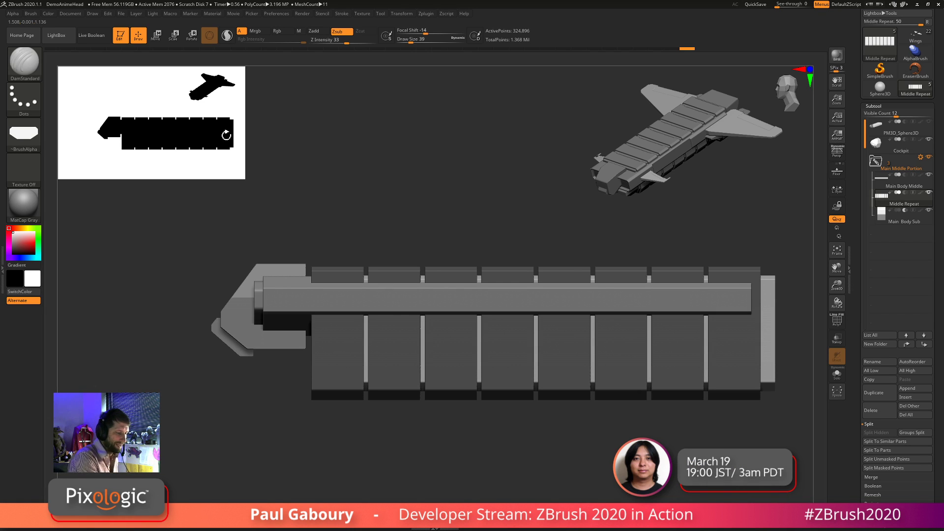
# Scale the inset filler of the Middle Repeat array to about 1.06 along Y
pyautogui.moveTo(460, 433)
pyautogui.mouseDown()
pyautogui.moveTo(459, 449)
pyautogui.moveTo(470, 433)
pyautogui.moveTo(473, 444)
pyautogui.mouseUp()
pyautogui.press('w')
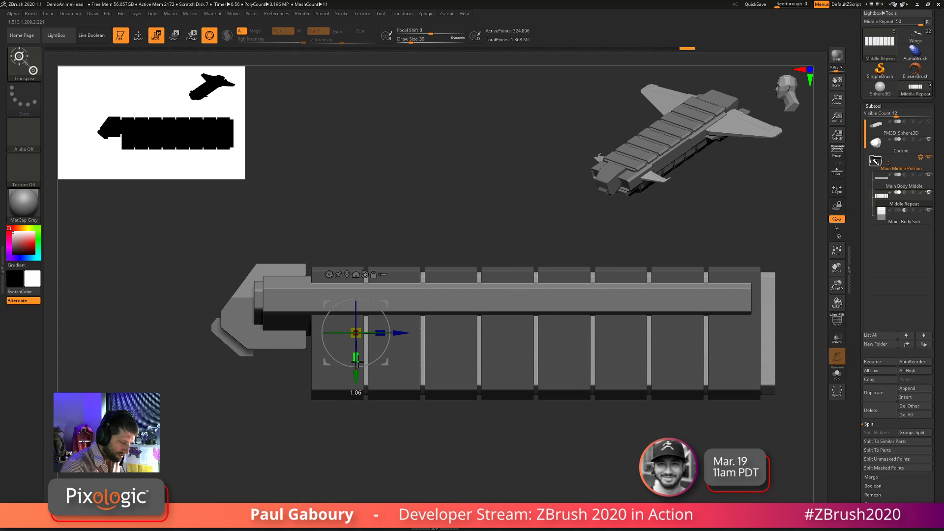
pyautogui.moveTo(414, 433)
pyautogui.mouseDown()
pyautogui.moveTo(411, 457)
pyautogui.moveTo(404, 443)
pyautogui.moveTo(413, 434)
pyautogui.moveTo(398, 426)
pyautogui.moveTo(443, 423)
pyautogui.moveTo(517, 306)
pyautogui.moveTo(456, 453)
pyautogui.moveTo(468, 457)
pyautogui.moveTo(442, 438)
pyautogui.moveTo(455, 460)
pyautogui.moveTo(449, 479)
pyautogui.moveTo(442, 484)
pyautogui.moveTo(433, 467)
pyautogui.mouseUp()
pyautogui.press('q')
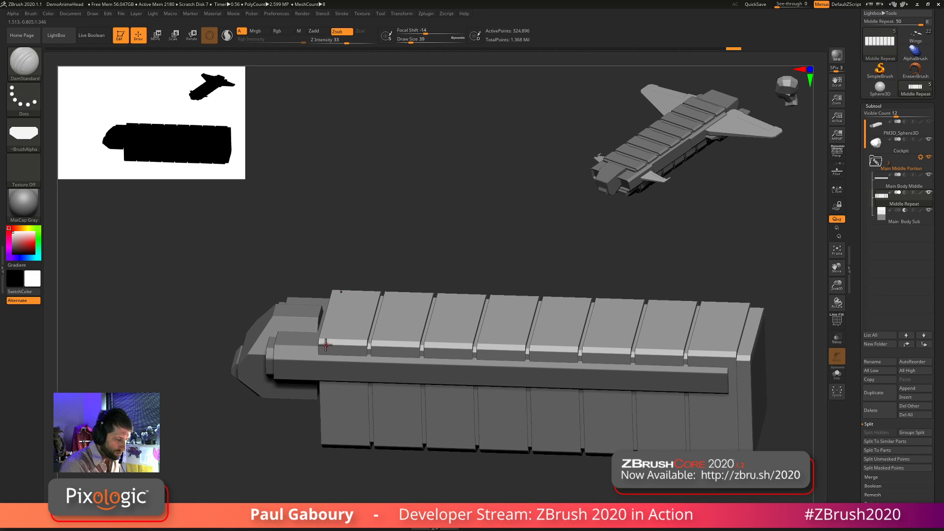
# Show the polyframe and assign separate polygroups to the Middle Repeat block and its filler with Auto Groups
pyautogui.hotkey('ctrl', 'shift')
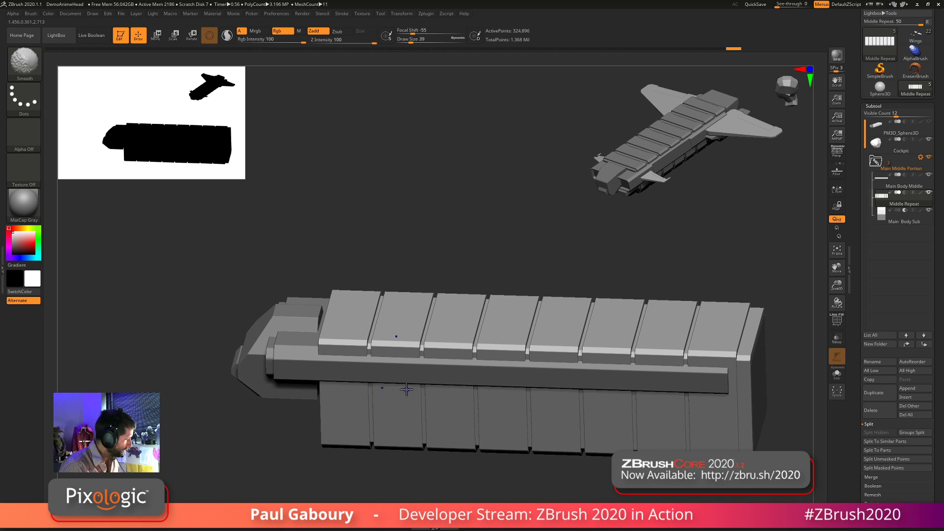
pyautogui.hotkey('shift', 'f')
pyautogui.press('ctrl')
pyautogui.moveTo(386, 461)
pyautogui.keyDown('ctrl'); pyautogui.mouseDown(button='right')
pyautogui.moveTo(417, 433)
pyautogui.moveTo(445, 432)
pyautogui.moveTo(436, 354)
pyautogui.mouseUp(button='right'); pyautogui.keyUp('ctrl')
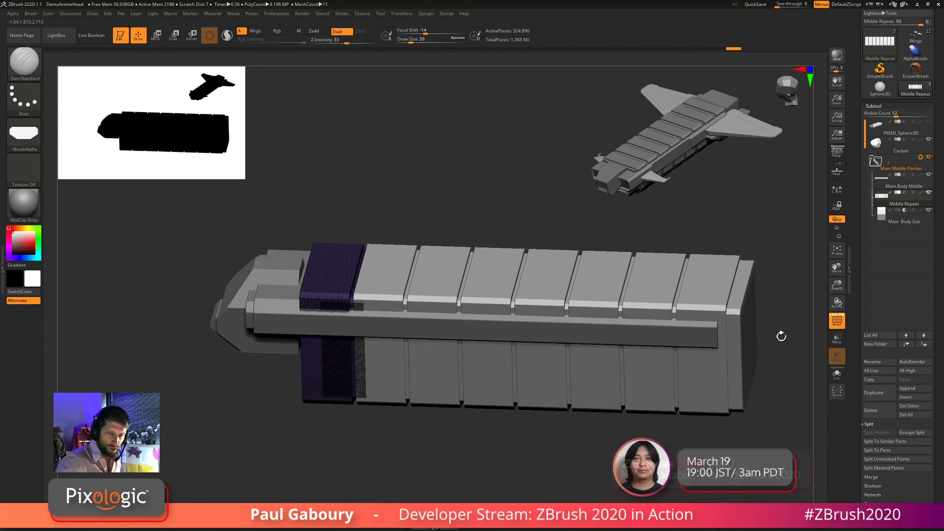
pyautogui.click(878, 106)
pyautogui.press('shift')
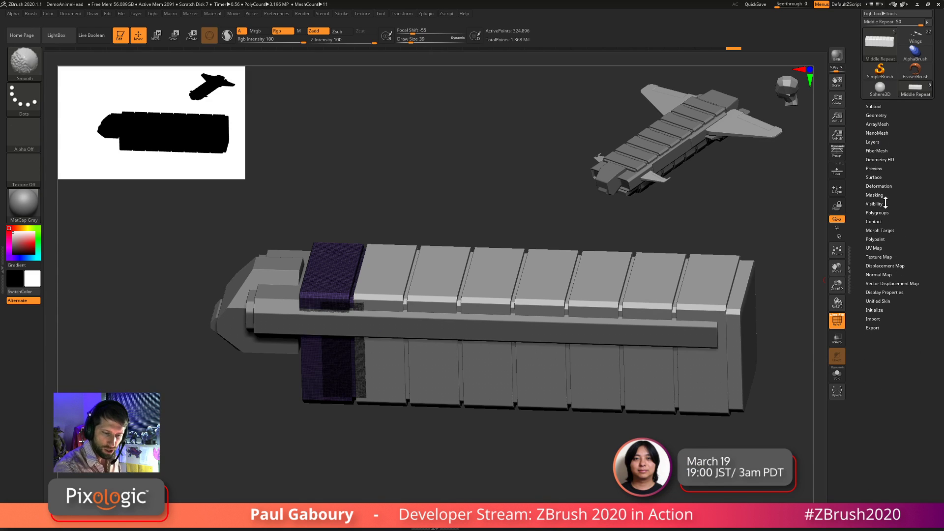
pyautogui.click(882, 213)
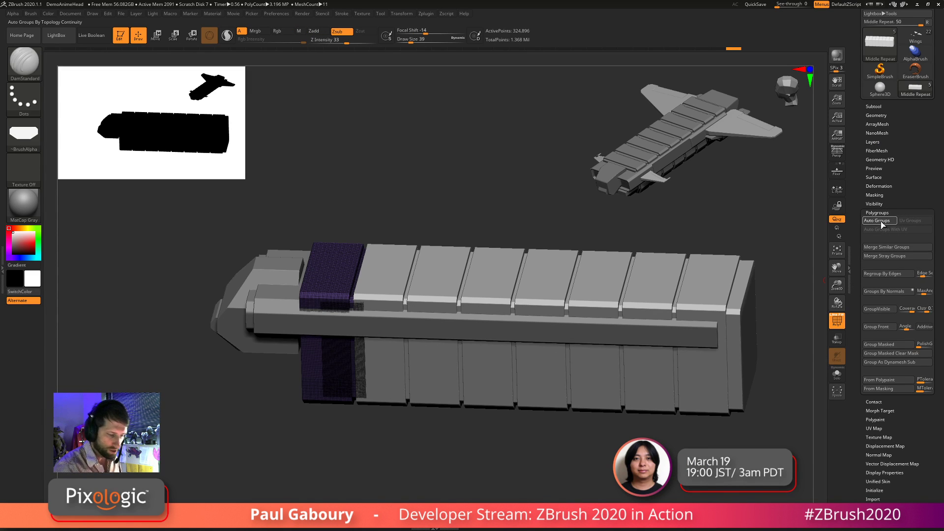
pyautogui.click(880, 220)
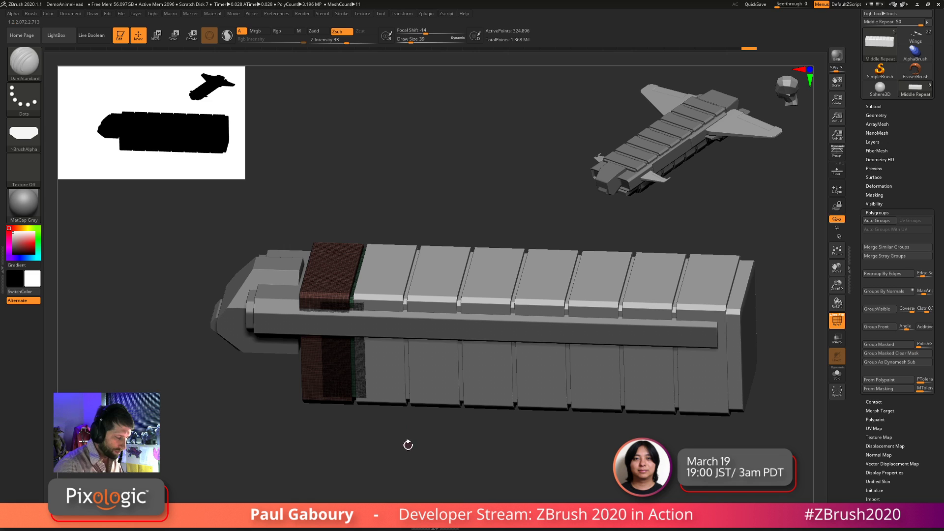
# Solo the Middle Repeat subtool, isolate the main block's polygroup and try a rectangular mask over its rear edge
pyautogui.click(837, 375)
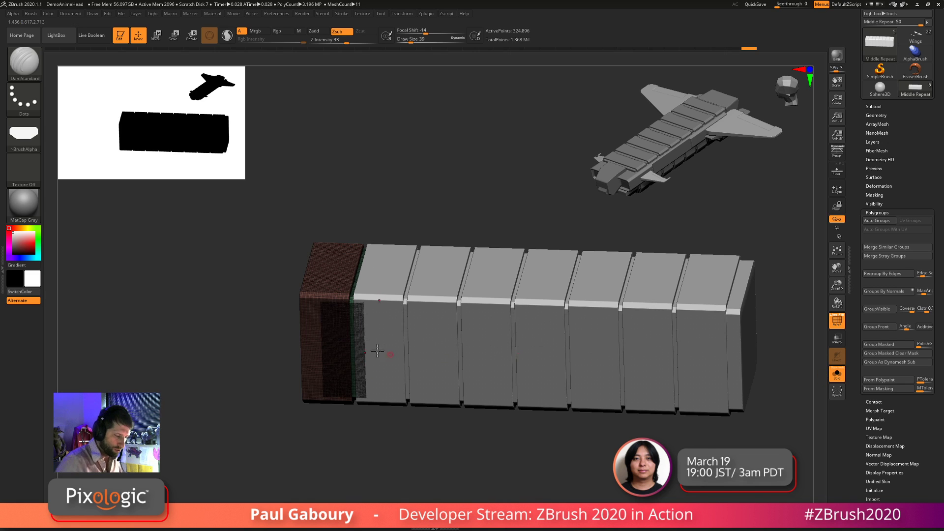
pyautogui.hotkey('ctrl', 'shift')
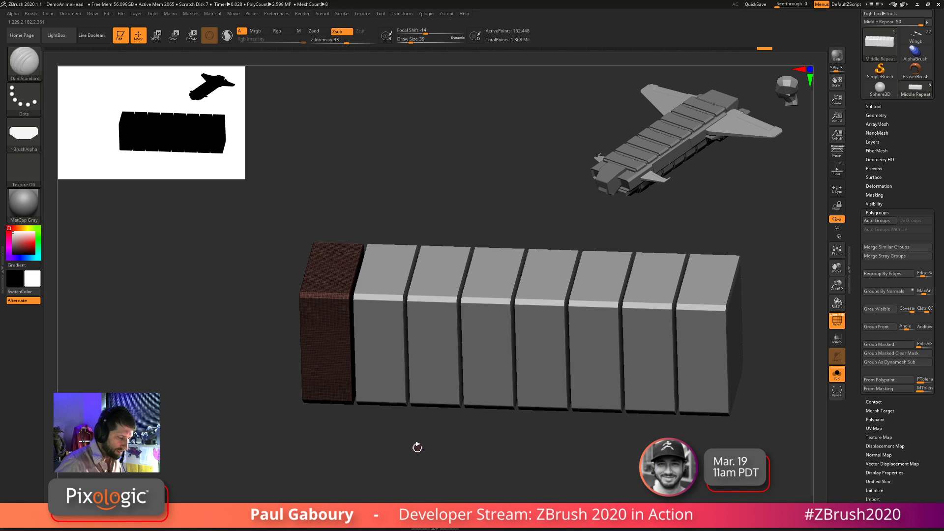
pyautogui.keyDown('shift'); pyautogui.moveTo(418, 447); pyautogui.dragTo(362, 369); pyautogui.keyUp('shift')
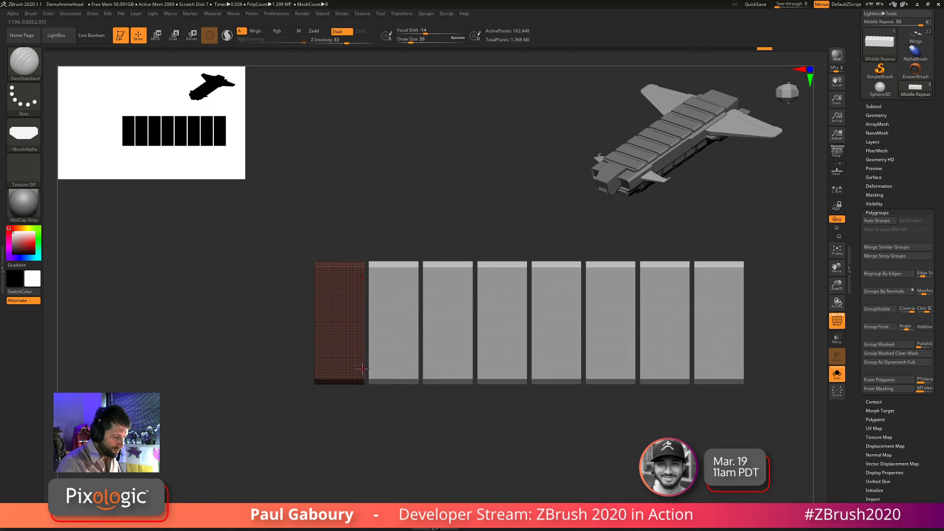
pyautogui.moveTo(358, 411)
pyautogui.keyDown('ctrl'); pyautogui.mouseDown()
pyautogui.moveTo(393, 455)
pyautogui.moveTo(388, 356)
pyautogui.mouseUp(); pyautogui.keyUp('ctrl')
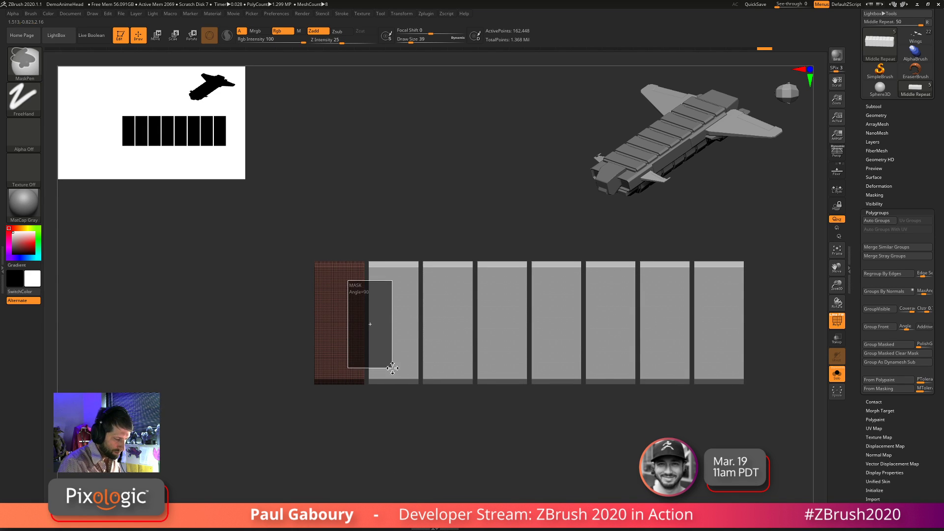
pyautogui.keyDown('ctrl'); pyautogui.moveTo(392, 368); pyautogui.dragTo(393, 369); pyautogui.keyUp('ctrl')
pyautogui.moveTo(442, 438)
pyautogui.mouseDown()
pyautogui.moveTo(432, 447)
pyautogui.moveTo(446, 396)
pyautogui.moveTo(453, 498)
pyautogui.moveTo(463, 461)
pyautogui.mouseUp()
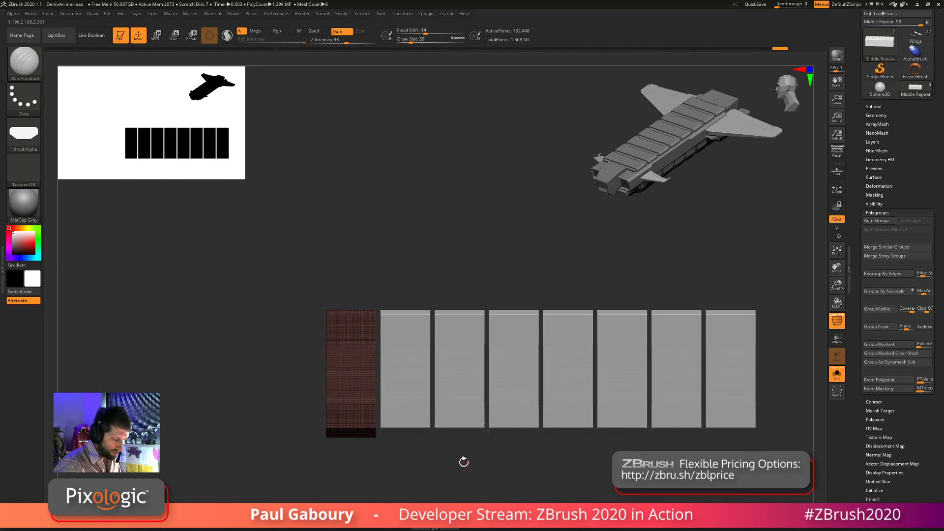
pyautogui.click(877, 124)
pyautogui.click(886, 152)
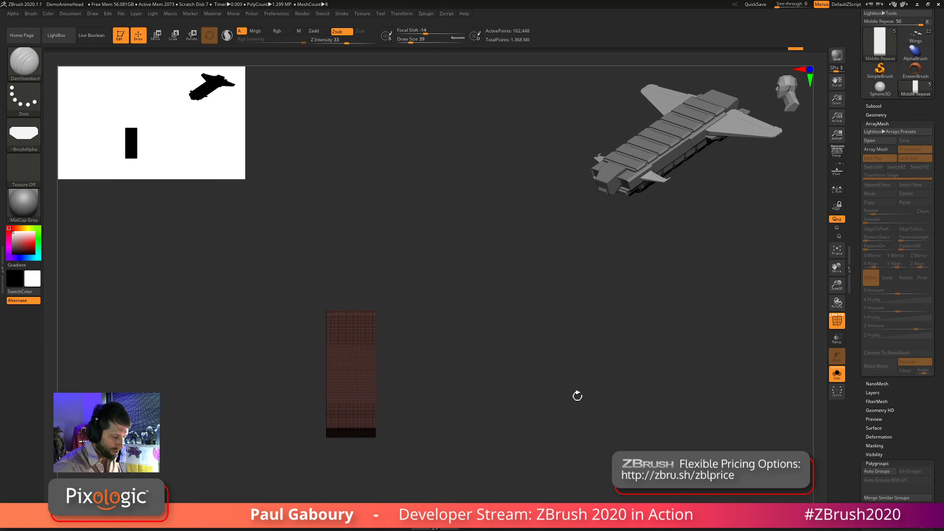
pyautogui.moveTo(578, 394); pyautogui.dragTo(552, 389)
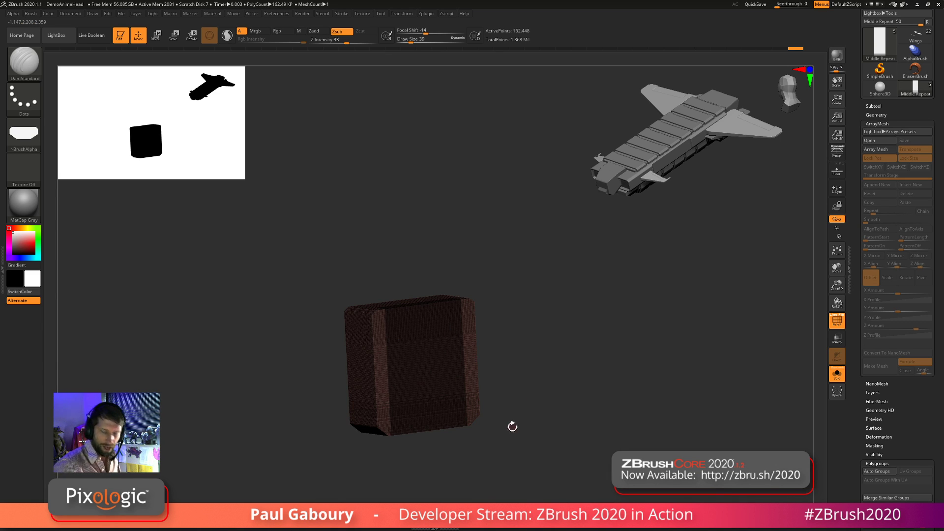
pyautogui.moveTo(512, 427)
pyautogui.mouseDown()
pyautogui.moveTo(524, 421)
pyautogui.moveTo(491, 460)
pyautogui.moveTo(442, 417)
pyautogui.moveTo(383, 285)
pyautogui.moveTo(541, 402)
pyautogui.moveTo(615, 405)
pyautogui.moveTo(604, 386)
pyautogui.moveTo(606, 397)
pyautogui.mouseUp()
pyautogui.hotkey('ctrl', 'shift')
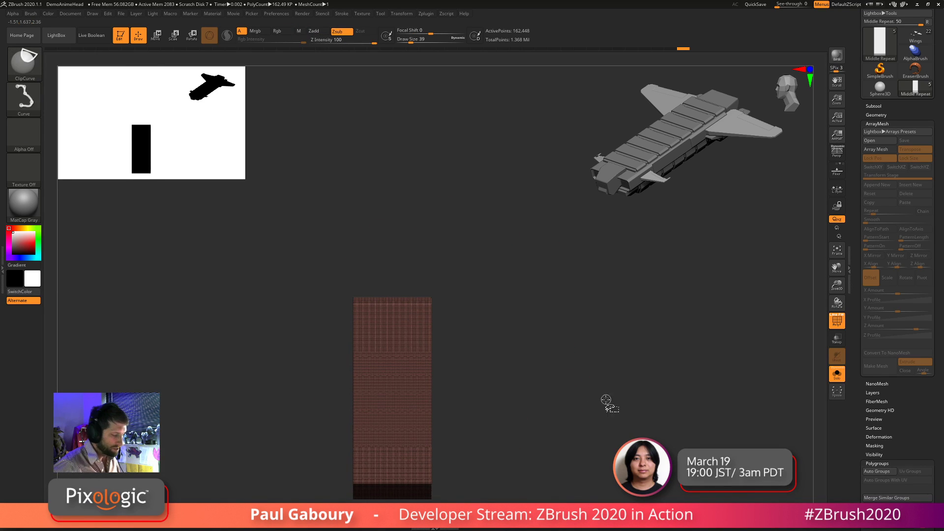
pyautogui.click(879, 152)
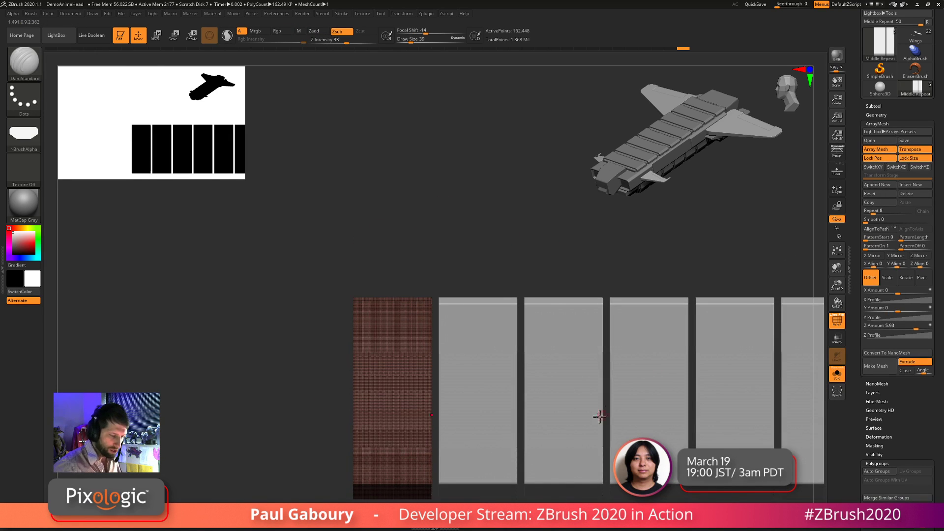
# Show the hidden filler and mask the Middle Repeat block except for a strip across its top near the rear edge
pyautogui.moveTo(516, 362); pyautogui.dragTo(496, 445)
pyautogui.keyDown('ctrl'); pyautogui.keyDown('shift'); pyautogui.click(510, 216); pyautogui.keyUp('shift'); pyautogui.keyUp('ctrl')
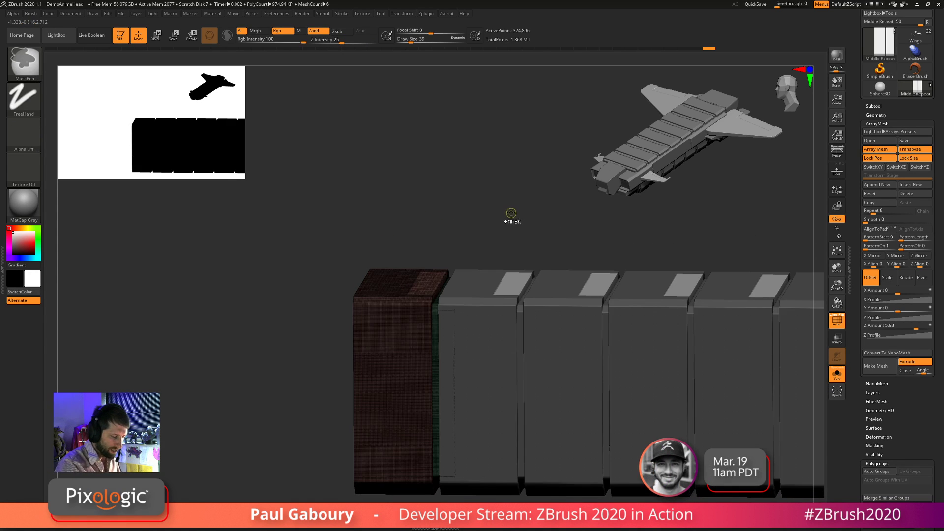
pyautogui.moveTo(509, 227)
pyautogui.mouseDown()
pyautogui.moveTo(515, 234)
pyautogui.moveTo(506, 217)
pyautogui.mouseUp()
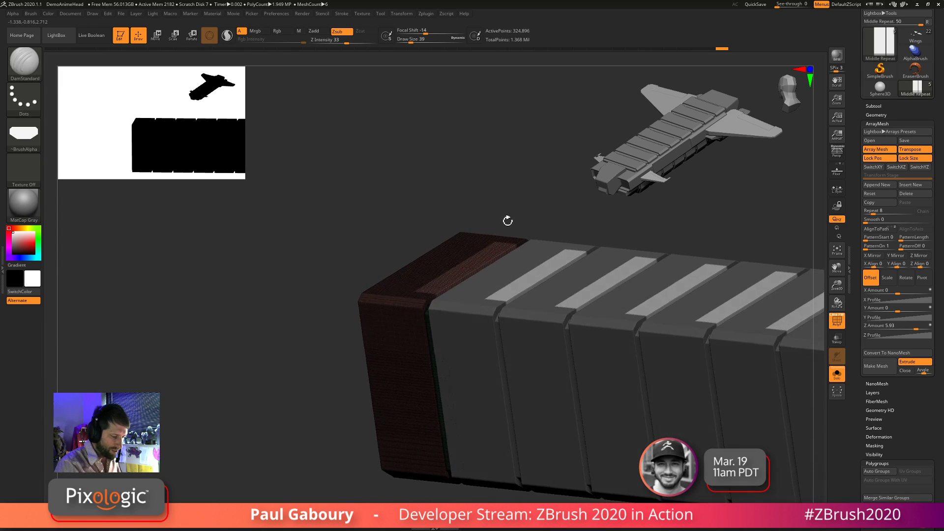
# Notch the Middle Repeat block's rear edge along the unmasked strip, then clear the mask and remesh with DynaMesh
pyautogui.moveTo(633, 410)
pyautogui.mouseDown()
pyautogui.moveTo(569, 429)
pyautogui.moveTo(575, 402)
pyautogui.moveTo(552, 382)
pyautogui.moveTo(420, 372)
pyautogui.mouseUp()
pyautogui.moveTo(332, 291)
pyautogui.keyDown('ctrl'); pyautogui.keyDown('shift'); pyautogui.mouseDown()
pyautogui.moveTo(512, 383)
pyautogui.moveTo(495, 373)
pyautogui.moveTo(499, 312)
pyautogui.moveTo(495, 407)
pyautogui.moveTo(439, 355)
pyautogui.moveTo(442, 339)
pyautogui.moveTo(443, 347)
pyautogui.mouseUp(); pyautogui.keyUp('shift'); pyautogui.keyUp('ctrl')
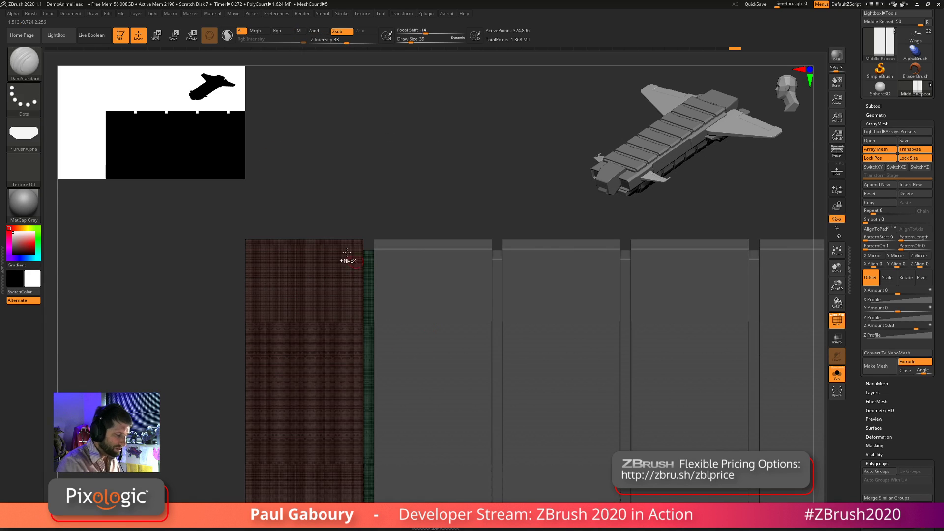
pyautogui.keyDown('ctrl'); pyautogui.keyDown('shift'); pyautogui.moveTo(308, 192); pyautogui.dragTo(396, 331); pyautogui.keyUp('shift'); pyautogui.keyUp('ctrl')
pyautogui.moveTo(396, 330)
pyautogui.mouseDown()
pyautogui.moveTo(495, 385)
pyautogui.moveTo(506, 362)
pyautogui.moveTo(485, 362)
pyautogui.moveTo(537, 410)
pyautogui.moveTo(524, 421)
pyautogui.mouseUp()
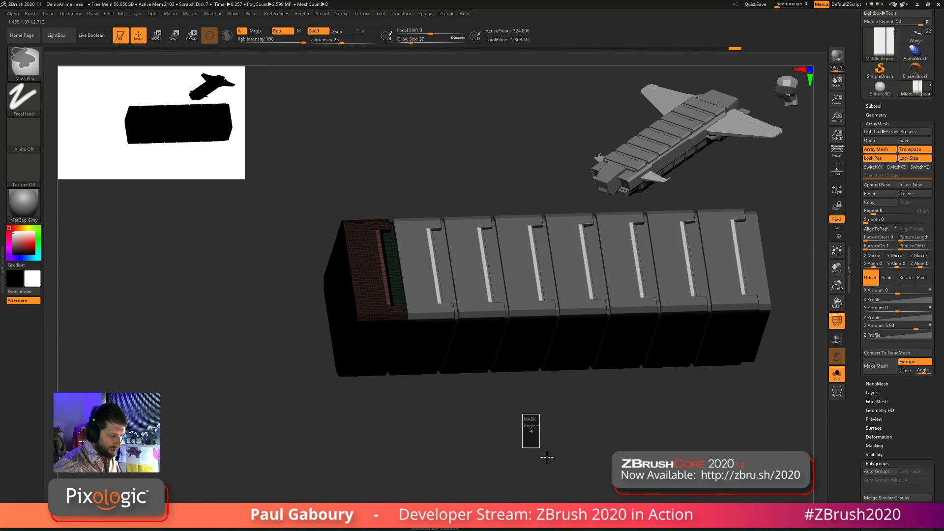
pyautogui.keyDown('ctrl'); pyautogui.click(526, 417); pyautogui.keyUp('ctrl')
pyautogui.hotkey('ctrl', 'z')
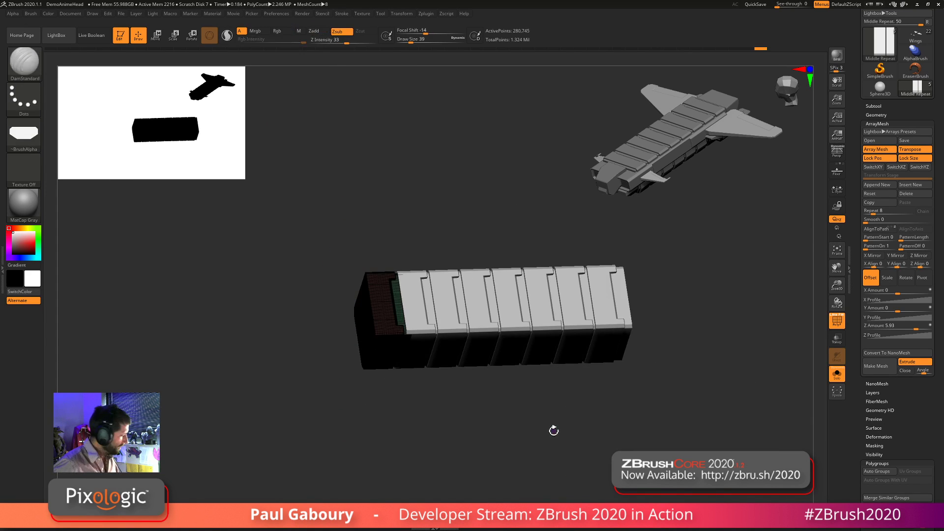
# Turn off the polyframe and Solo mode and show the whole ship in side view
pyautogui.press('shift')
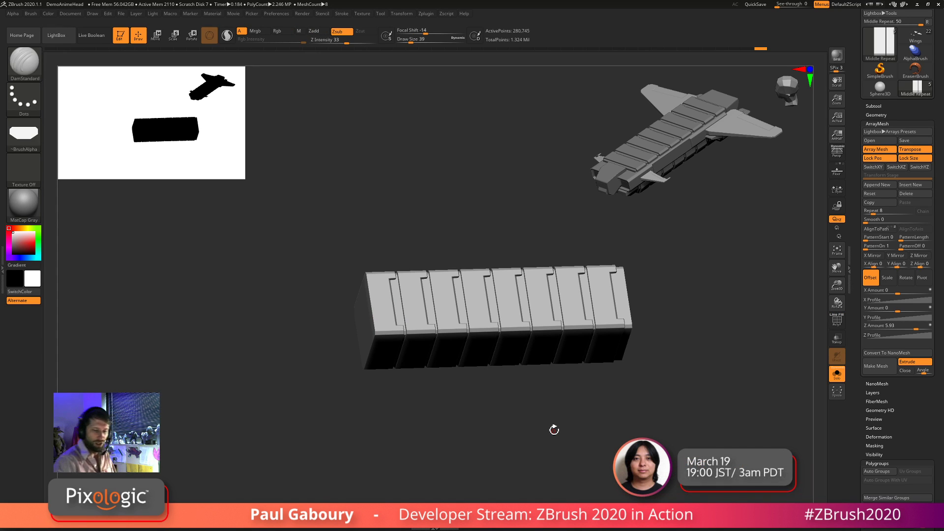
pyautogui.click(837, 378)
pyautogui.moveTo(620, 440)
pyautogui.mouseDown()
pyautogui.moveTo(615, 423)
pyautogui.moveTo(625, 438)
pyautogui.mouseUp()
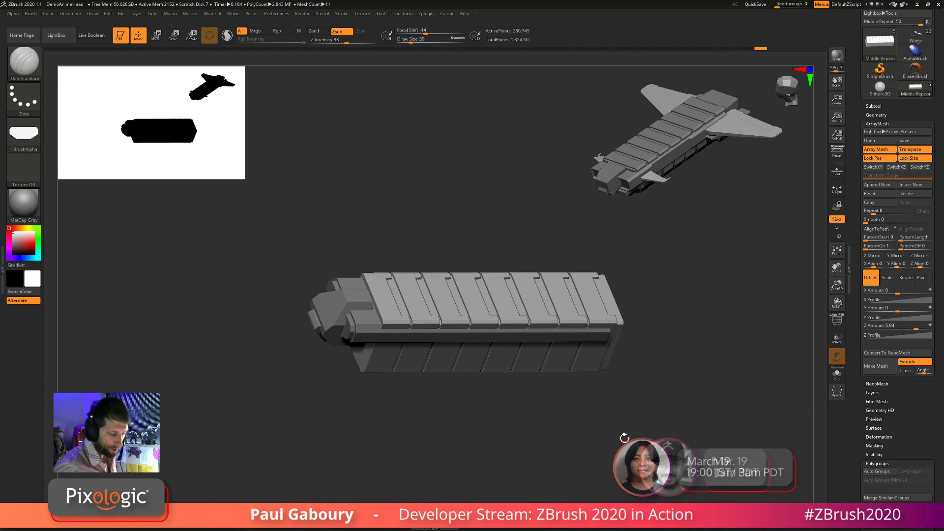
pyautogui.moveTo(547, 460); pyautogui.dragTo(543, 420)
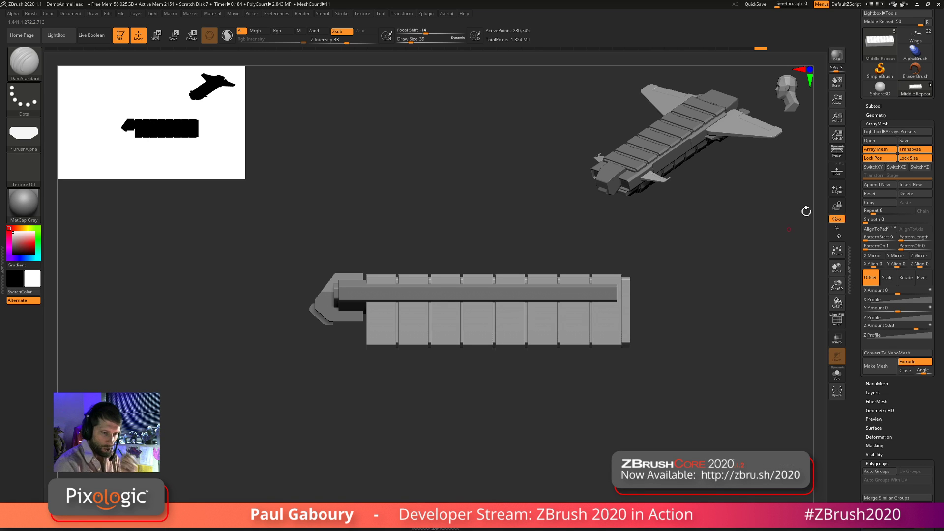
# Select the Cockpit subtool and duplicate its mesh downward with Gizmo 3D
pyautogui.click(873, 106)
pyautogui.click(893, 152)
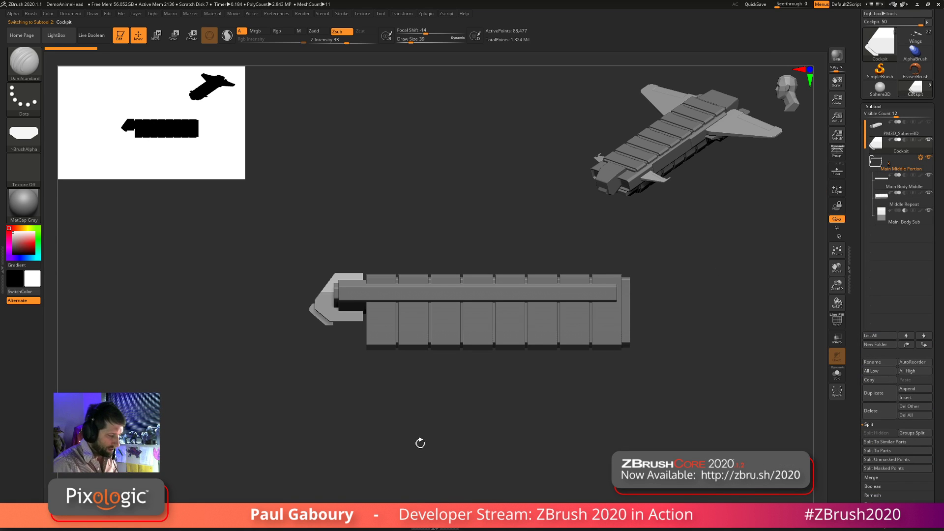
pyautogui.moveTo(394, 427)
pyautogui.keyDown('ctrl'); pyautogui.mouseDown(button='right')
pyautogui.moveTo(414, 428)
pyautogui.moveTo(432, 451)
pyautogui.mouseUp(button='right'); pyautogui.keyUp('ctrl')
pyautogui.press('w')
pyautogui.keyDown('ctrl'); pyautogui.moveTo(350, 244); pyautogui.dragTo(350, 287); pyautogui.keyUp('ctrl')
pyautogui.moveTo(392, 412); pyautogui.dragTo(519, 411, button='right')
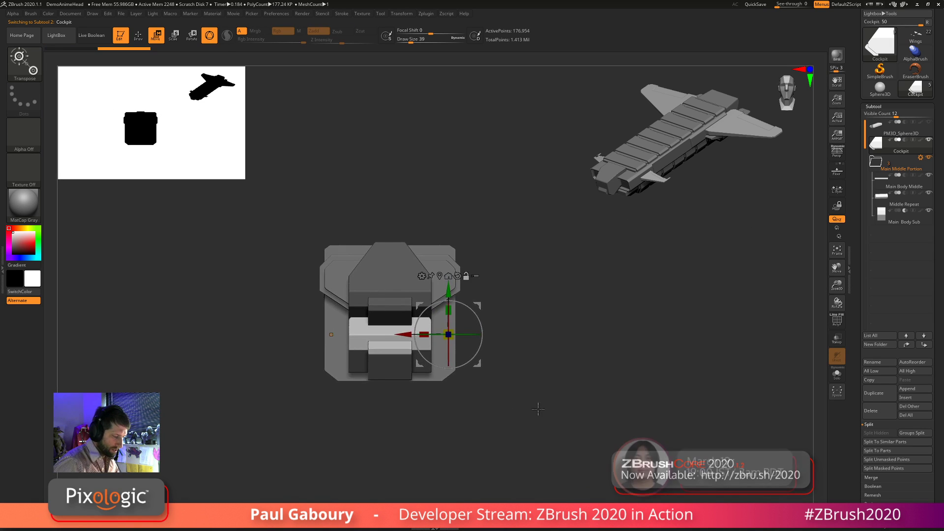
# Center Gizmo 3D on the unmasked cockpit copy and replace it with a PolyCube
pyautogui.click(440, 275)
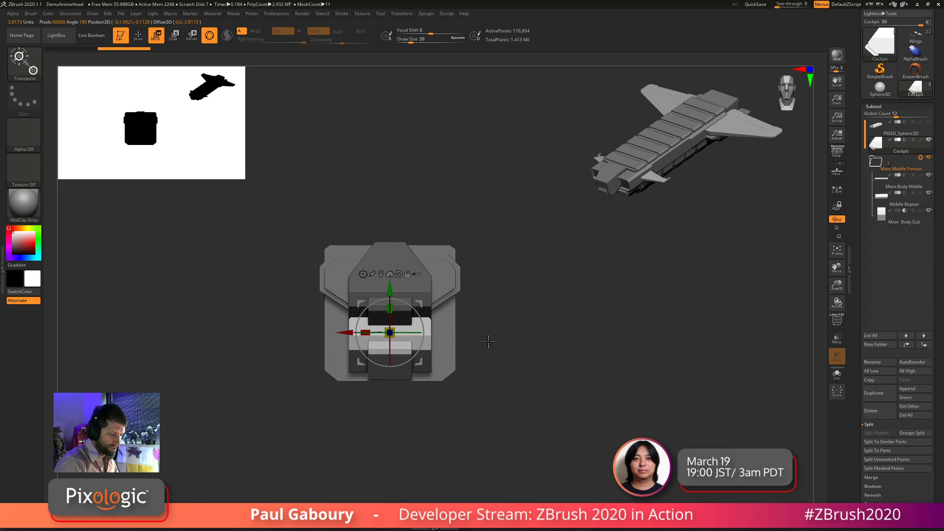
pyautogui.keyDown('alt'); pyautogui.moveTo(489, 337); pyautogui.dragTo(575, 369, button='right'); pyautogui.keyUp('alt')
pyautogui.click(437, 275)
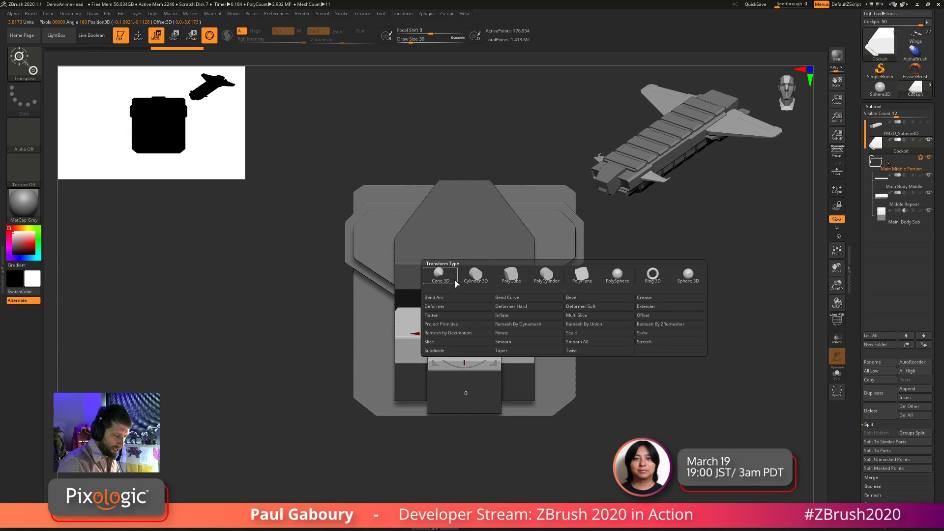
pyautogui.click(510, 280)
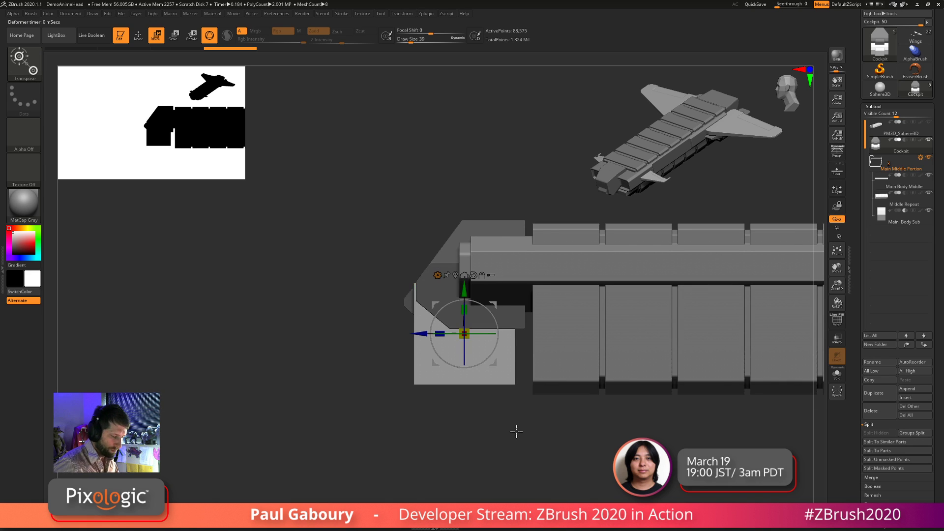
# Resize the cube under the cockpit, widening it along X and fitting its length along Z against the first block
pyautogui.moveTo(441, 339); pyautogui.dragTo(575, 424)
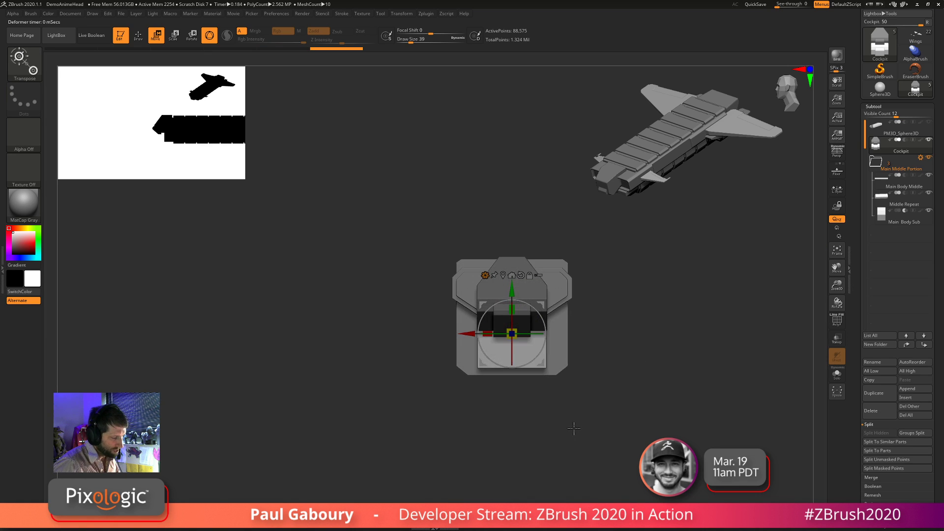
pyautogui.keyDown('ctrl'); pyautogui.moveTo(492, 341); pyautogui.dragTo(471, 340); pyautogui.keyUp('ctrl')
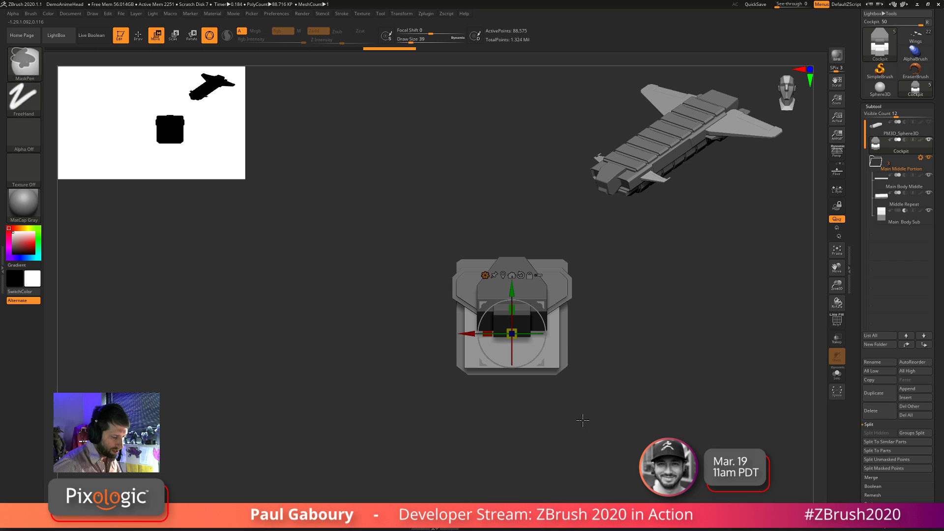
pyautogui.moveTo(581, 418); pyautogui.dragTo(551, 433)
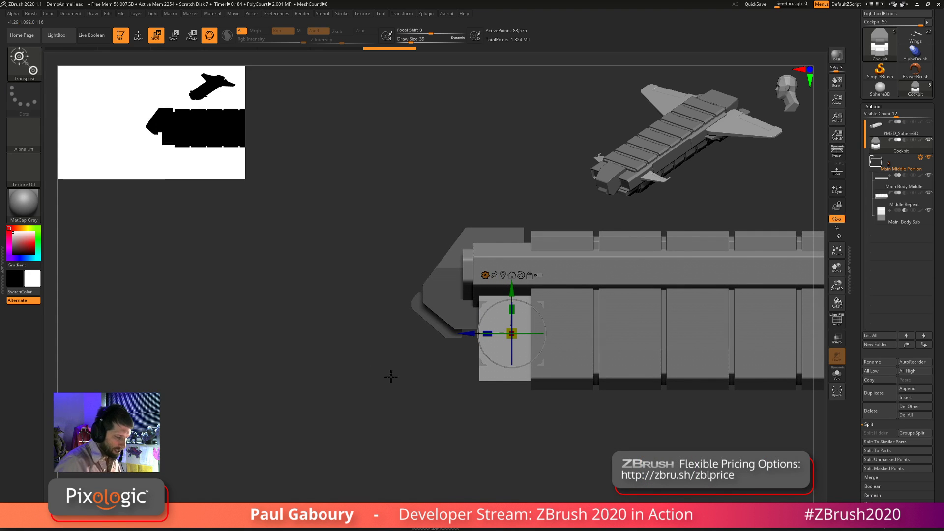
pyautogui.keyDown('alt'); pyautogui.moveTo(391, 376); pyautogui.dragTo(428, 386); pyautogui.keyUp('alt')
pyautogui.moveTo(487, 339); pyautogui.dragTo(442, 343)
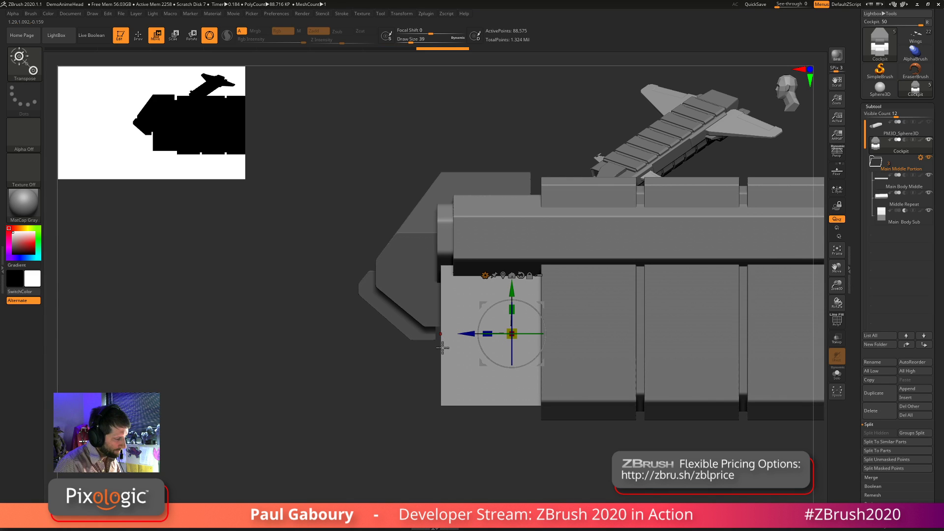
# Turn on Live Boolean and view the cockpit and new cube from a front three-quarter angle
pyautogui.moveTo(432, 354); pyautogui.dragTo(390, 389)
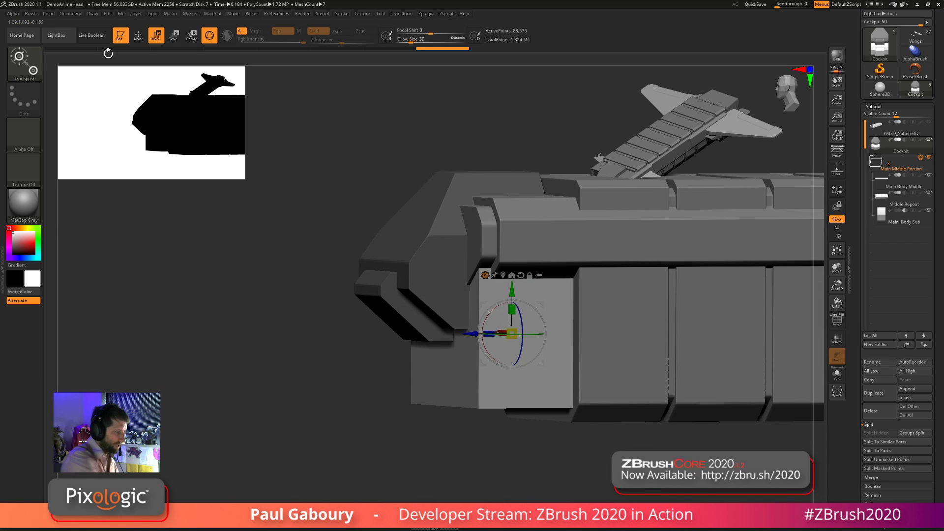
pyautogui.click(103, 37)
pyautogui.moveTo(273, 406)
pyautogui.mouseDown()
pyautogui.moveTo(292, 414)
pyautogui.moveTo(284, 411)
pyautogui.mouseUp()
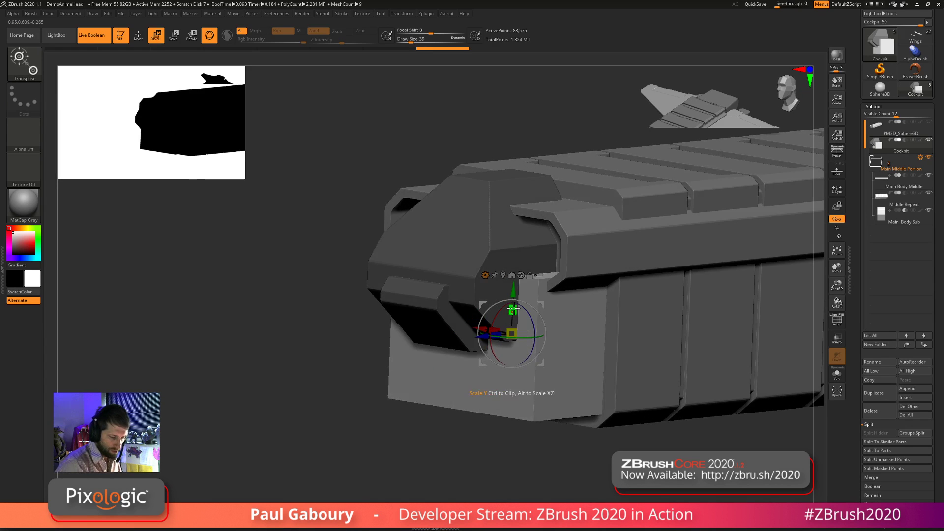
# Adjust the cube's height and vertical position along Y beneath the cockpit using Gizmo 3D
pyautogui.moveTo(513, 294); pyautogui.dragTo(512, 318)
pyautogui.moveTo(344, 418); pyautogui.dragTo(410, 465)
pyautogui.moveTo(515, 322); pyautogui.dragTo(516, 326)
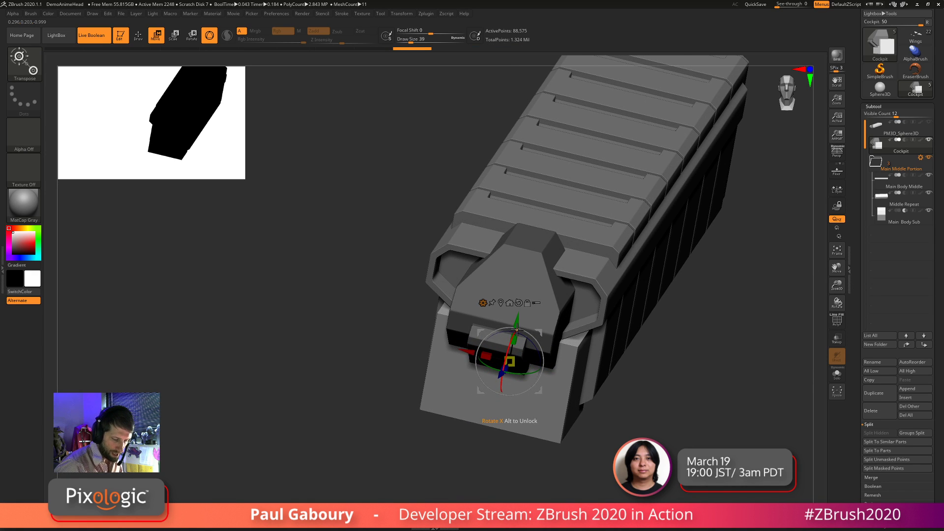
pyautogui.moveTo(583, 401); pyautogui.dragTo(577, 313)
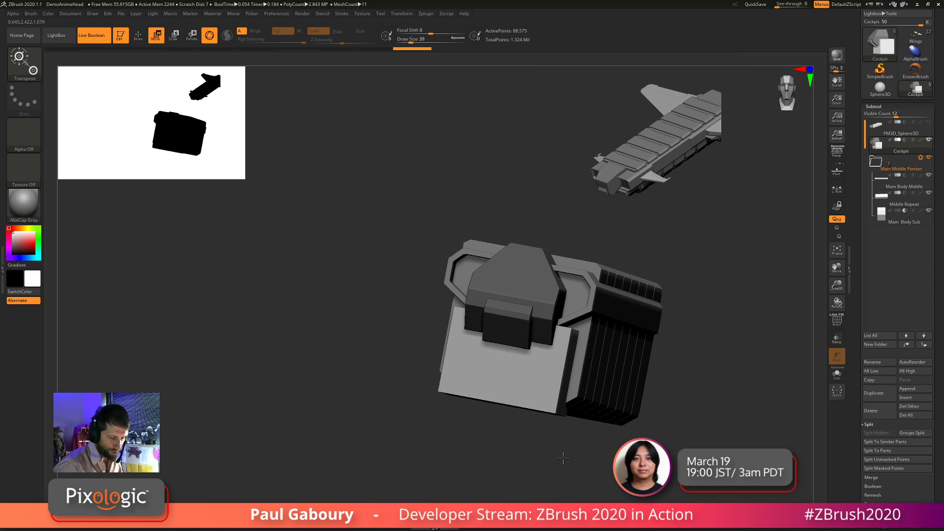
pyautogui.moveTo(562, 458); pyautogui.dragTo(541, 446)
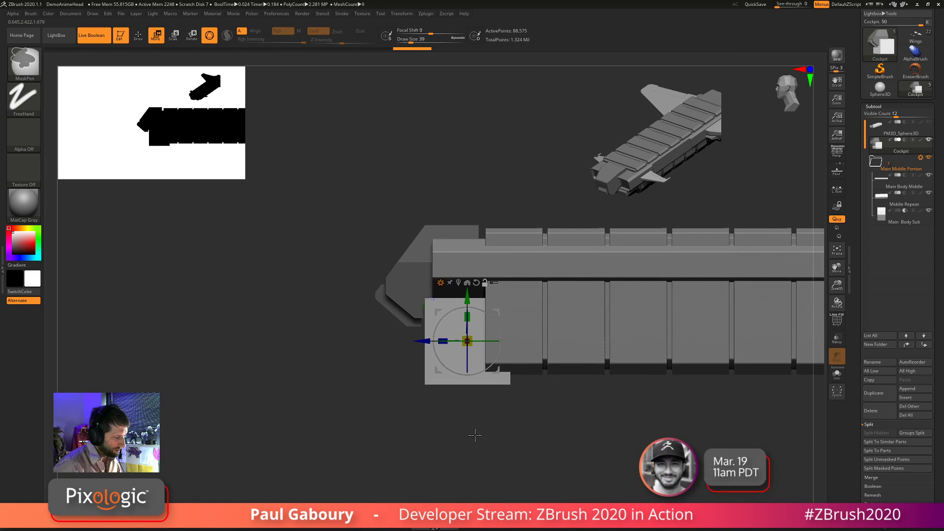
# Raise the cube along Y and slide it along Z until it sits against the first block under the cockpit
pyautogui.keyDown('ctrl'); pyautogui.moveTo(475, 435); pyautogui.dragTo(479, 446, button='right'); pyautogui.keyUp('ctrl')
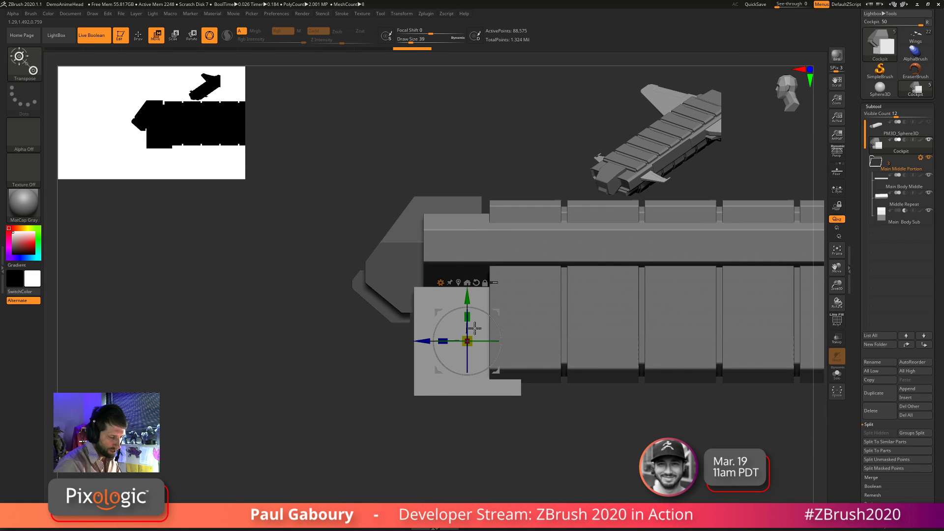
pyautogui.moveTo(474, 328); pyautogui.dragTo(471, 327)
pyautogui.moveTo(467, 291); pyautogui.dragTo(467, 282)
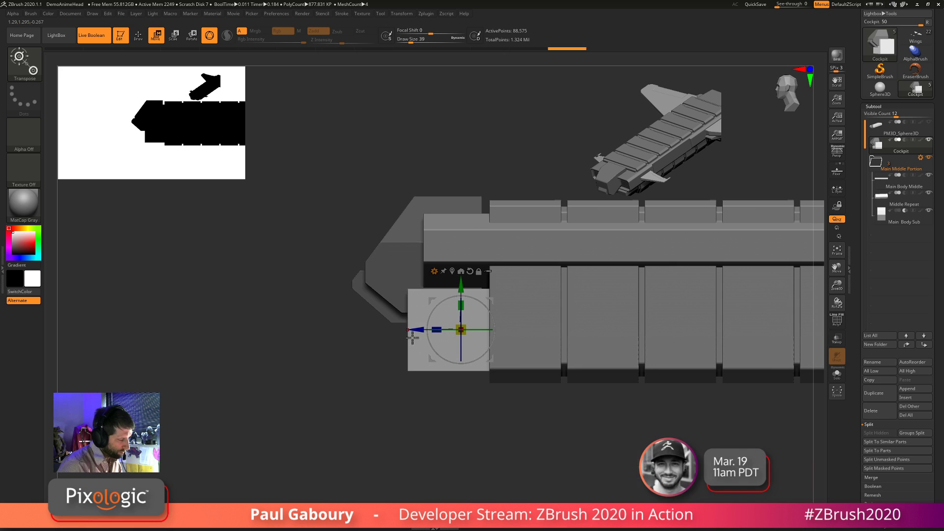
pyautogui.moveTo(418, 329); pyautogui.dragTo(444, 333)
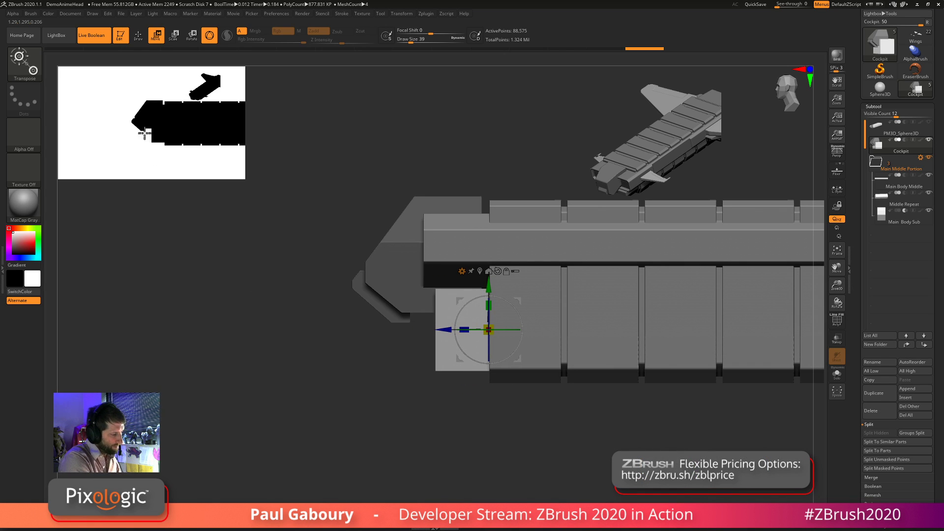
pyautogui.moveTo(446, 329); pyautogui.dragTo(409, 330)
pyautogui.moveTo(371, 415); pyautogui.dragTo(494, 427)
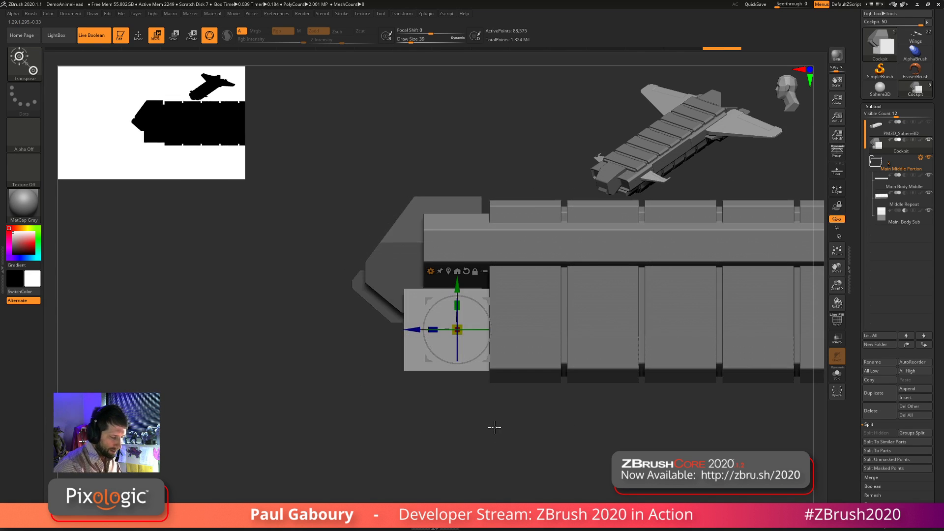
# Show the polyframe and DynaMesh the Cockpit subtool at resolution 128 with Groups enabled
pyautogui.press('q')
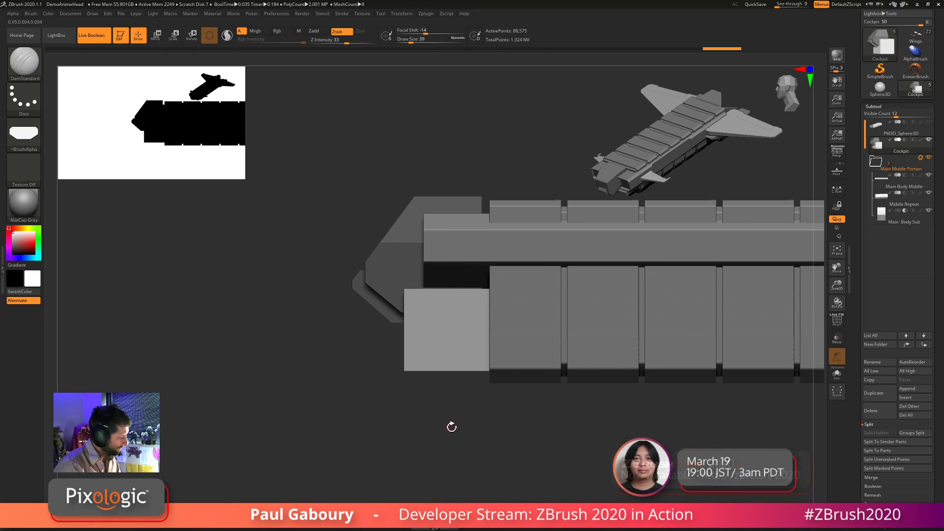
pyautogui.hotkey('shift', 'f')
pyautogui.press('ctrl')
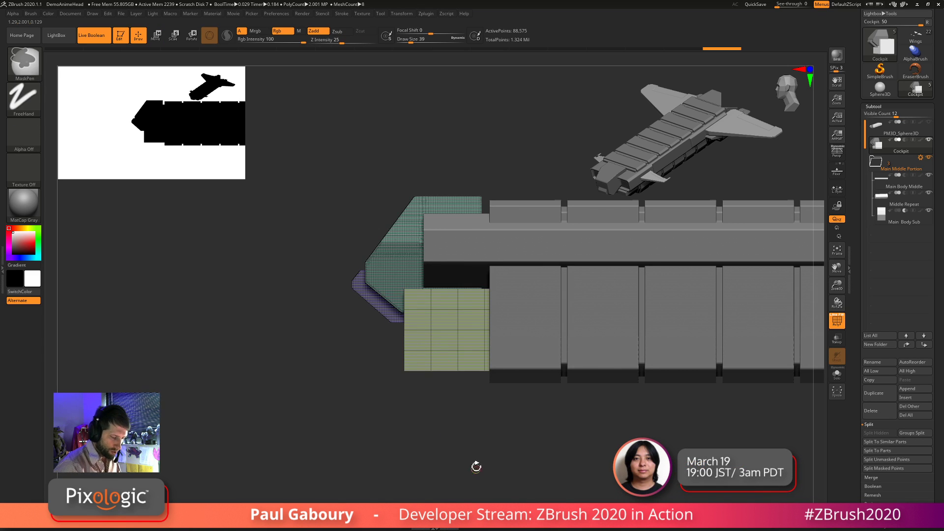
pyautogui.press('ctrl')
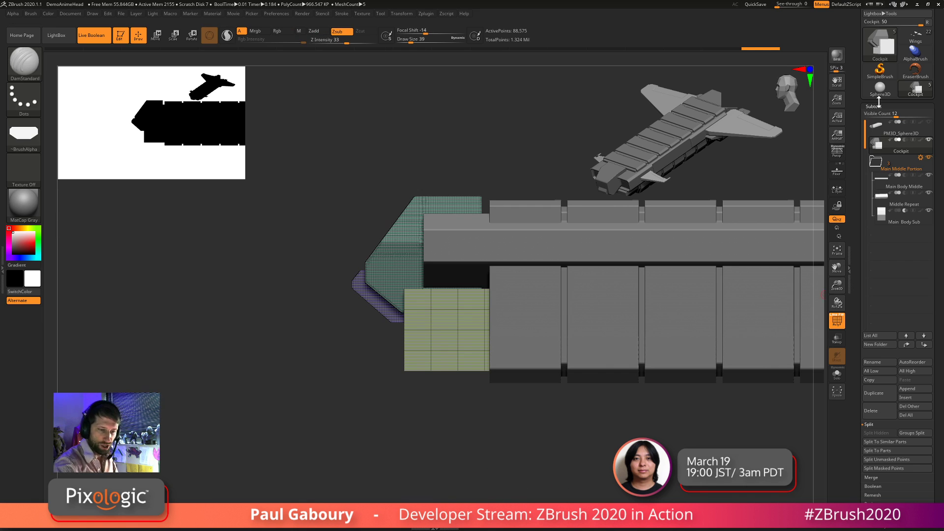
pyautogui.click(878, 106)
pyautogui.click(880, 116)
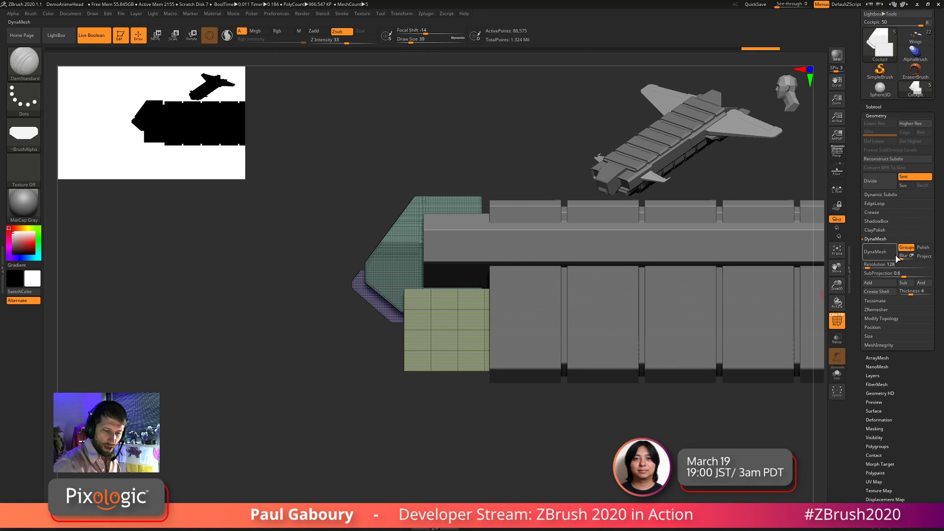
pyautogui.click(884, 253)
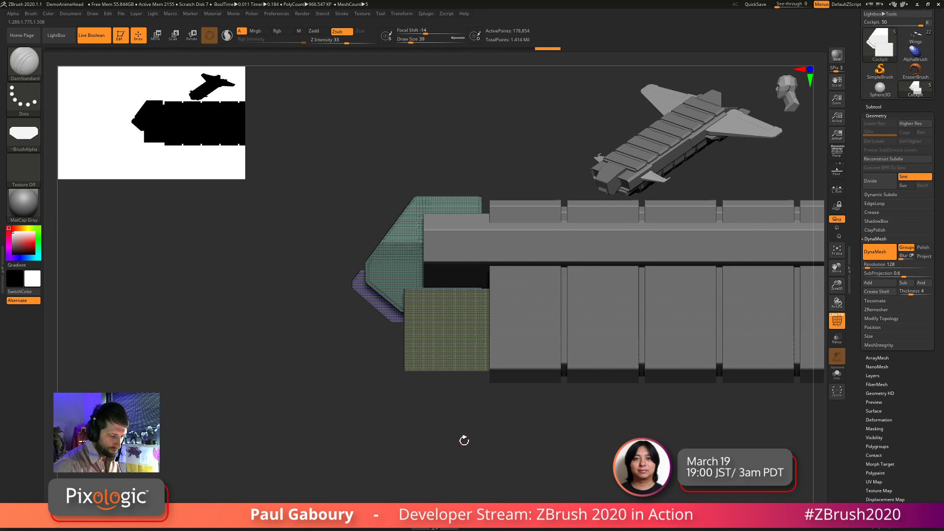
# Mask every part of the Cockpit subtool except the cube under the cockpit
pyautogui.press('w')
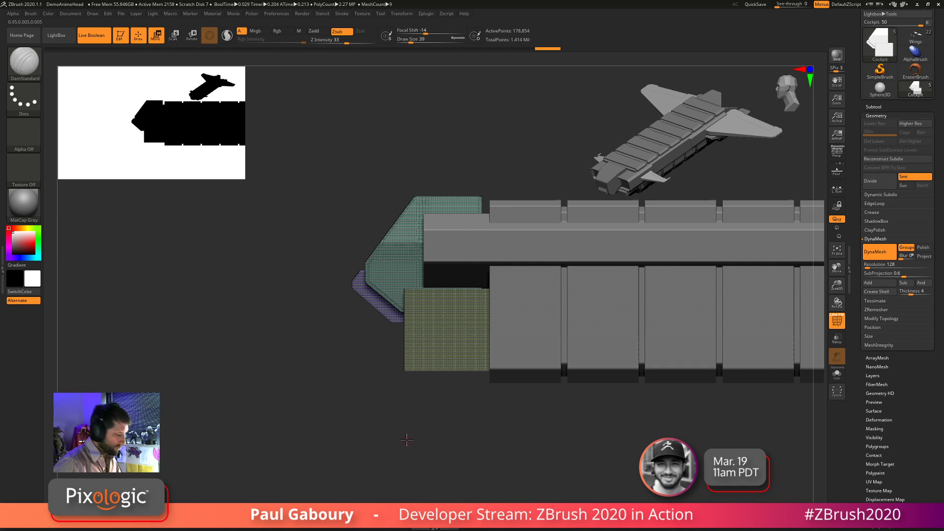
pyautogui.click(415, 364)
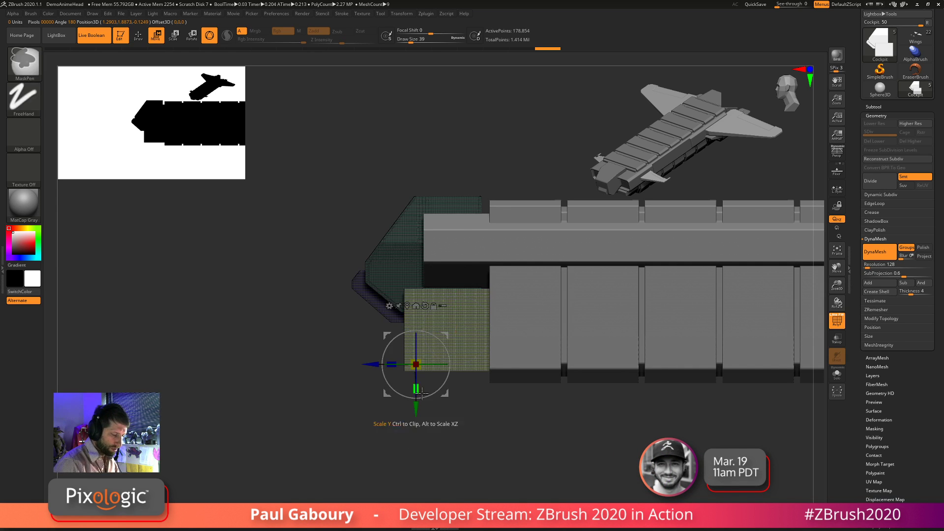
pyautogui.press('q')
# Bevel the cube's lower front corner diagonally with ClipCurve from the side view, replacing the first cut with a smaller one
pyautogui.moveTo(462, 439)
pyautogui.mouseDown()
pyautogui.moveTo(482, 443)
pyautogui.moveTo(462, 432)
pyautogui.mouseUp()
pyautogui.hotkey('ctrl', 'shift')
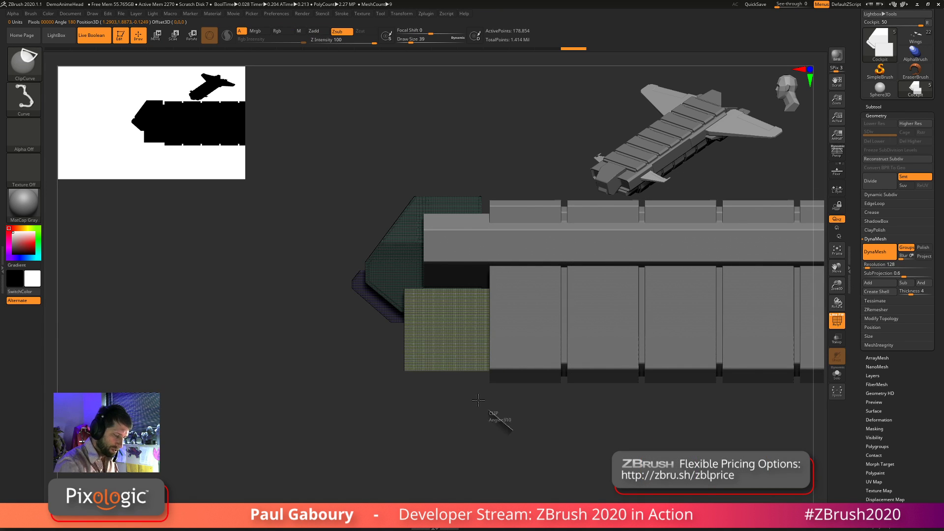
pyautogui.keyDown('ctrl'); pyautogui.keyDown('shift'); pyautogui.moveTo(477, 400); pyautogui.dragTo(336, 266); pyautogui.keyUp('shift'); pyautogui.keyUp('ctrl')
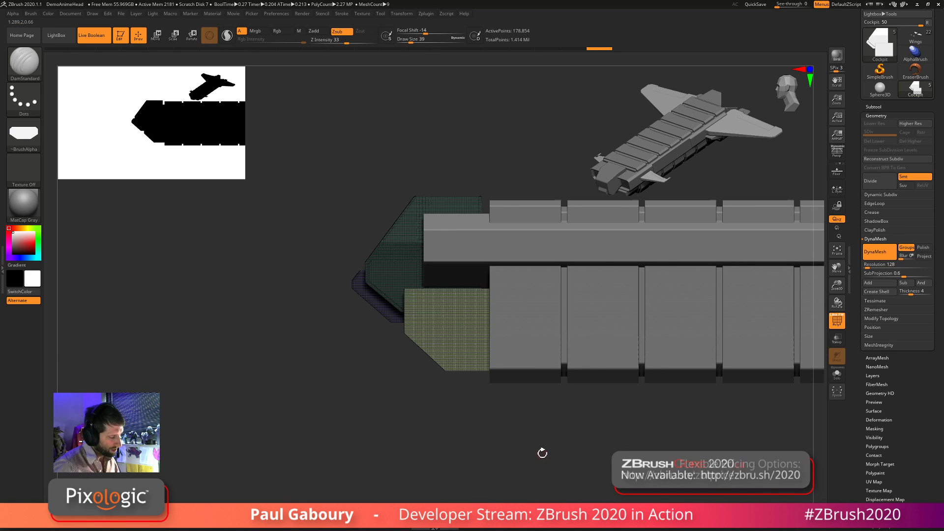
pyautogui.hotkey('ctrl', 'z')
pyautogui.moveTo(489, 418)
pyautogui.keyDown('ctrl'); pyautogui.keyDown('shift'); pyautogui.mouseDown()
pyautogui.moveTo(311, 290)
pyautogui.moveTo(328, 268)
pyautogui.moveTo(321, 274)
pyautogui.mouseUp(); pyautogui.keyUp('shift'); pyautogui.keyUp('ctrl')
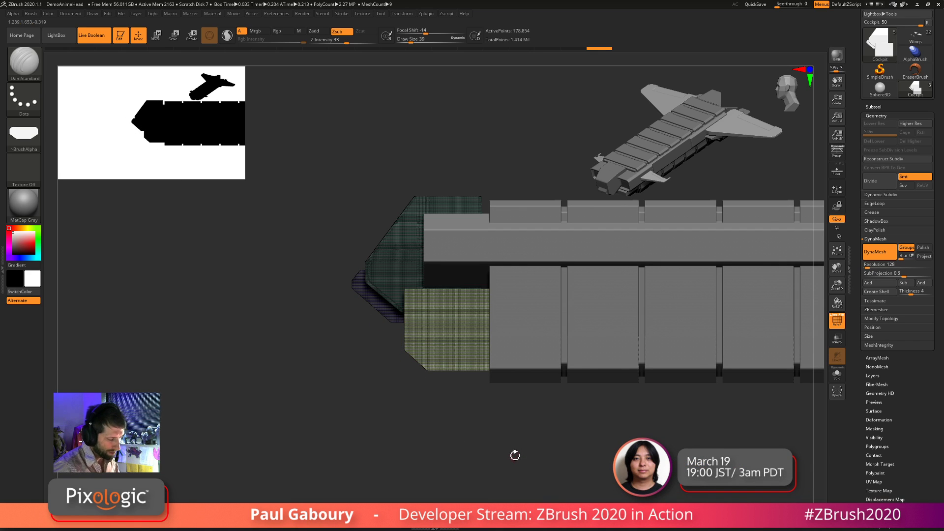
# Bevel both upper side corners of the cube with diagonal clip cuts from the front view
pyautogui.keyDown('shift'); pyautogui.moveTo(540, 456); pyautogui.dragTo(639, 412); pyautogui.keyUp('shift')
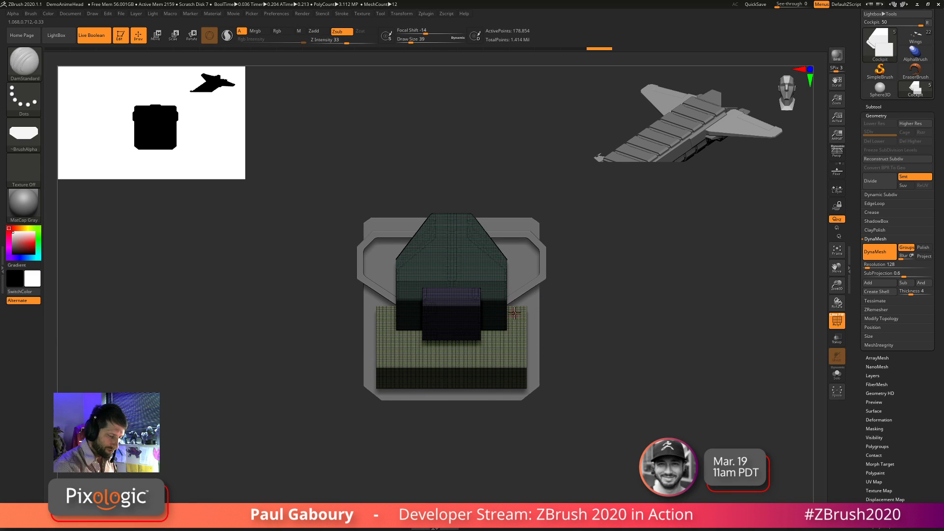
pyautogui.moveTo(563, 295)
pyautogui.keyDown('ctrl'); pyautogui.keyDown('shift'); pyautogui.mouseDown()
pyautogui.moveTo(628, 368)
pyautogui.moveTo(564, 332)
pyautogui.moveTo(565, 374)
pyautogui.mouseUp(); pyautogui.keyUp('shift'); pyautogui.keyUp('ctrl')
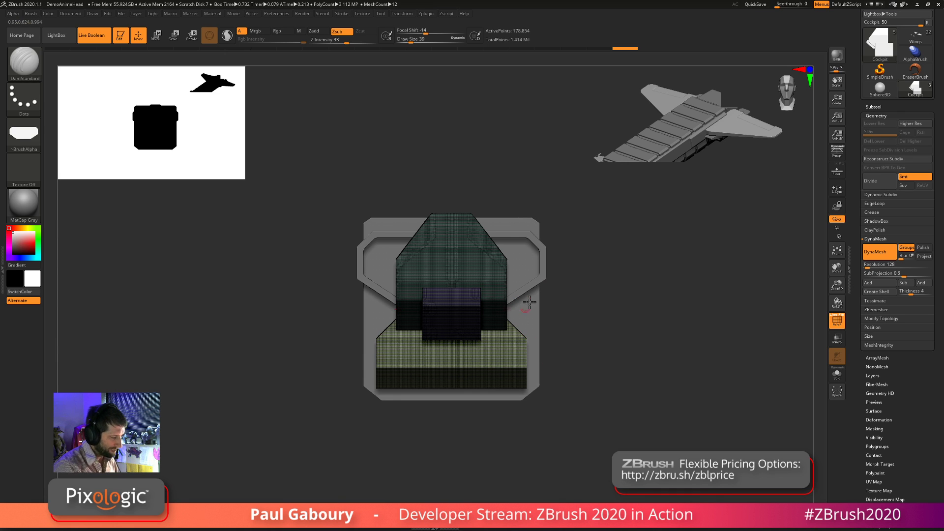
pyautogui.moveTo(577, 299); pyautogui.dragTo(488, 433)
# Clip a diagonal bevel on the cube's upper front corner from the side view, clear the mask and update the DynaMesh
pyautogui.moveTo(512, 380)
pyautogui.keyDown('shift'); pyautogui.mouseDown()
pyautogui.moveTo(492, 374)
pyautogui.moveTo(440, 307)
pyautogui.moveTo(530, 439)
pyautogui.moveTo(557, 438)
pyautogui.moveTo(520, 437)
pyautogui.mouseUp(); pyautogui.keyUp('shift')
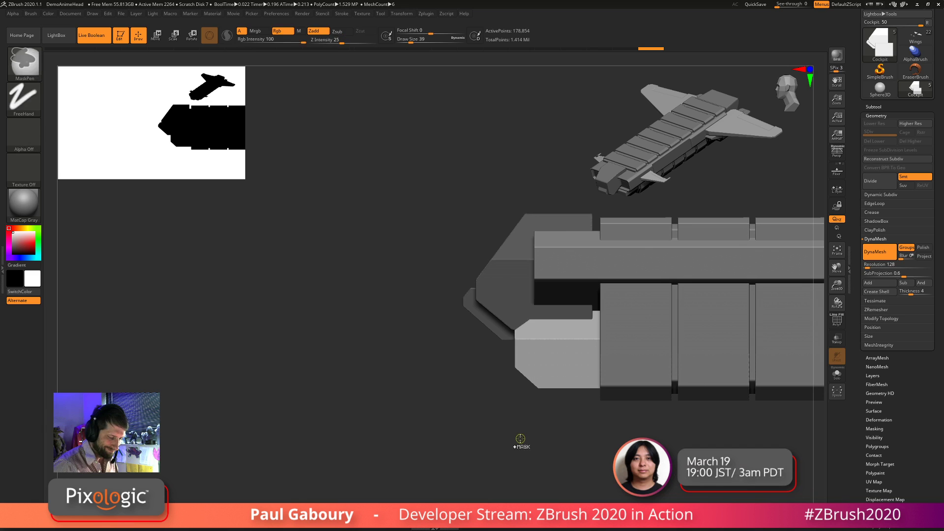
pyautogui.moveTo(433, 396)
pyautogui.keyDown('ctrl'); pyautogui.keyDown('shift'); pyautogui.mouseDown()
pyautogui.moveTo(583, 293)
pyautogui.moveTo(564, 311)
pyautogui.mouseUp(); pyautogui.keyUp('shift'); pyautogui.keyUp('ctrl')
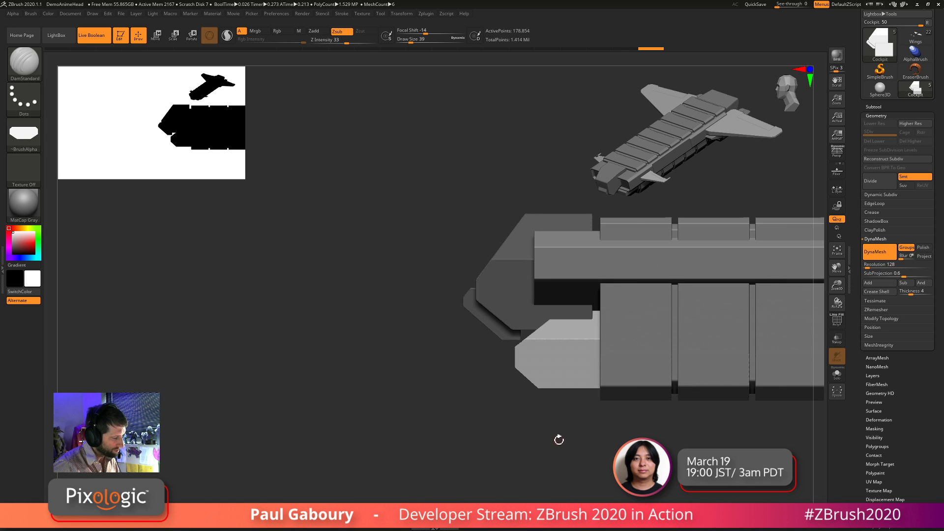
pyautogui.moveTo(558, 439)
pyautogui.mouseDown()
pyautogui.moveTo(549, 437)
pyautogui.moveTo(620, 445)
pyautogui.moveTo(579, 436)
pyautogui.moveTo(565, 442)
pyautogui.moveTo(592, 468)
pyautogui.moveTo(569, 457)
pyautogui.mouseUp()
pyautogui.press('ctrl')
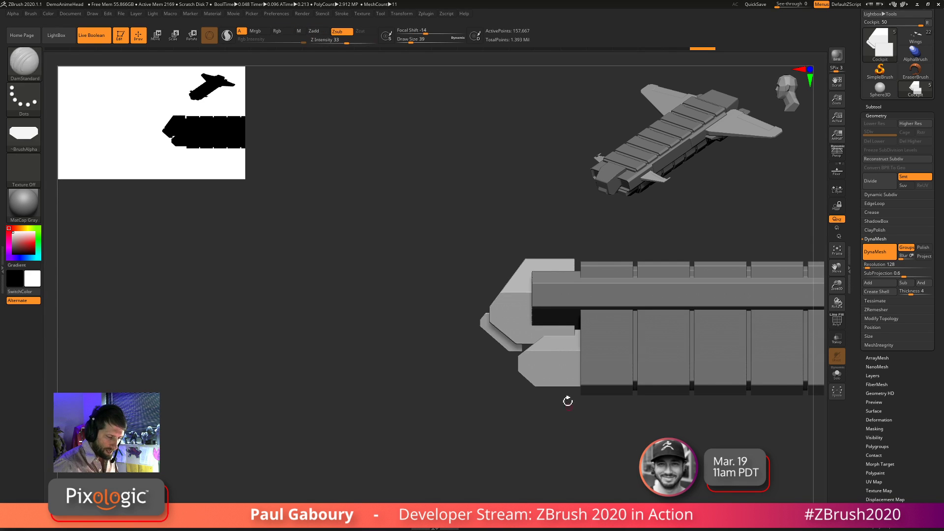
# Center Gizmo 3D on the Cockpit subtool, duplicate its mesh upward and replace the copy with a PolyCube
pyautogui.press('w')
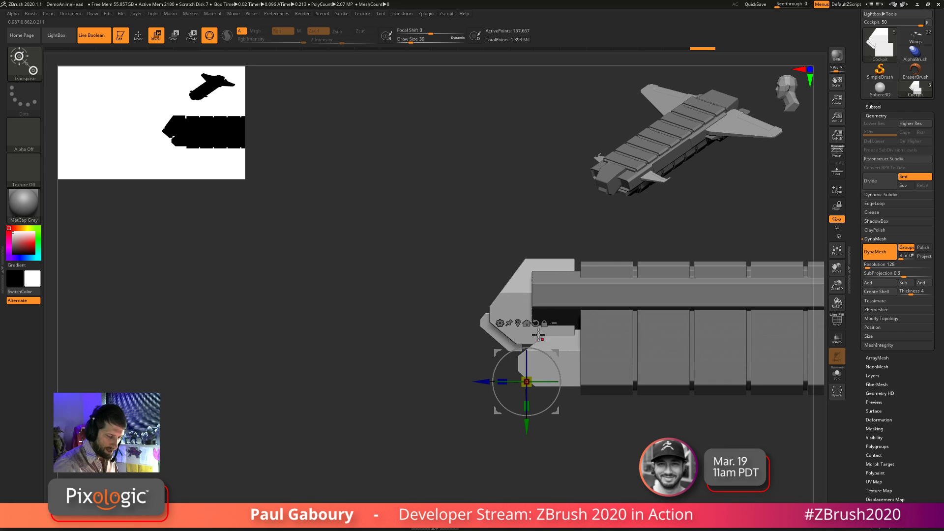
pyautogui.moveTo(565, 435); pyautogui.dragTo(611, 432)
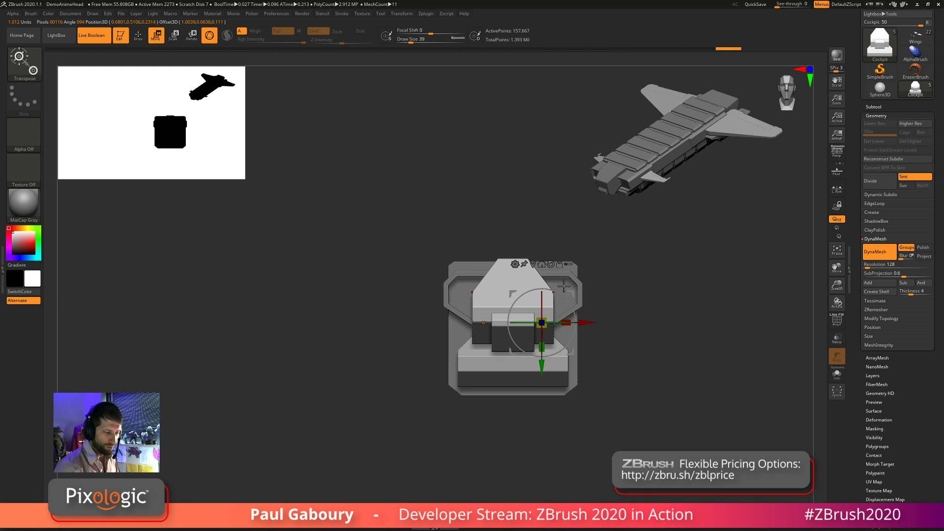
pyautogui.click(532, 264)
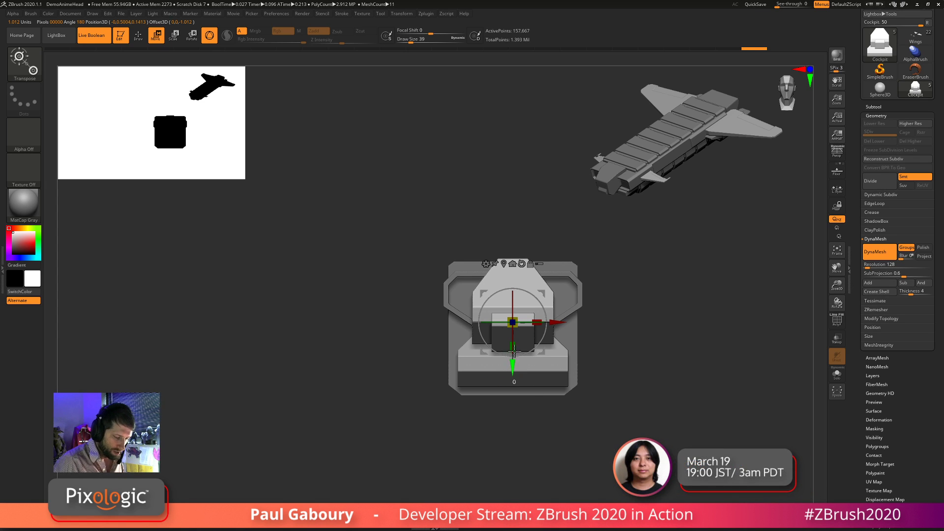
pyautogui.keyDown('ctrl'); pyautogui.moveTo(513, 350); pyautogui.dragTo(513, 332); pyautogui.keyUp('ctrl')
pyautogui.click(487, 247)
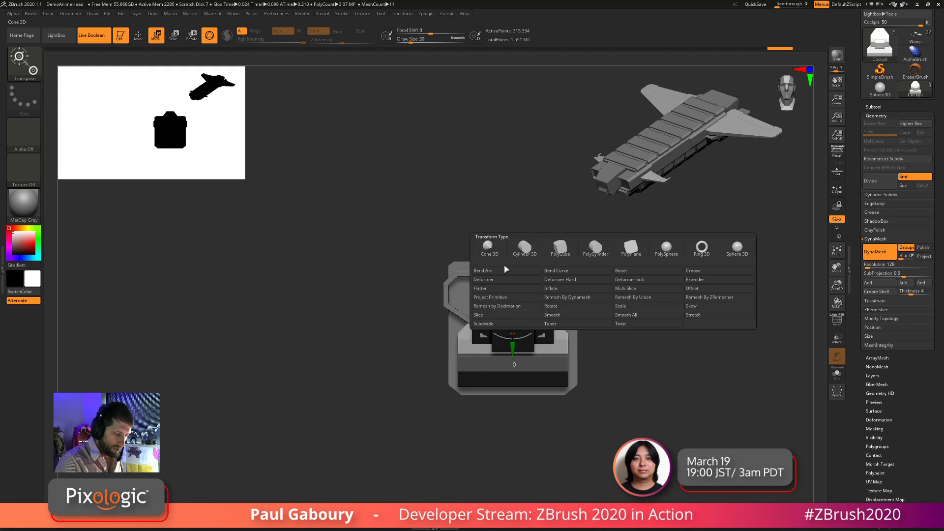
pyautogui.click(563, 251)
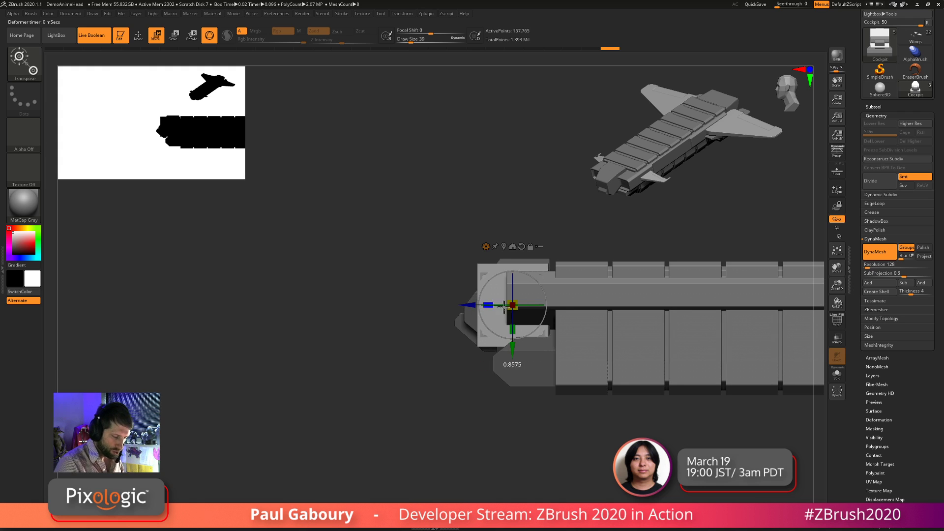
# Fit the new cube into the gap behind the cockpit by moving it back along Z, down along Y and widening it along X
pyautogui.moveTo(504, 305); pyautogui.dragTo(544, 306)
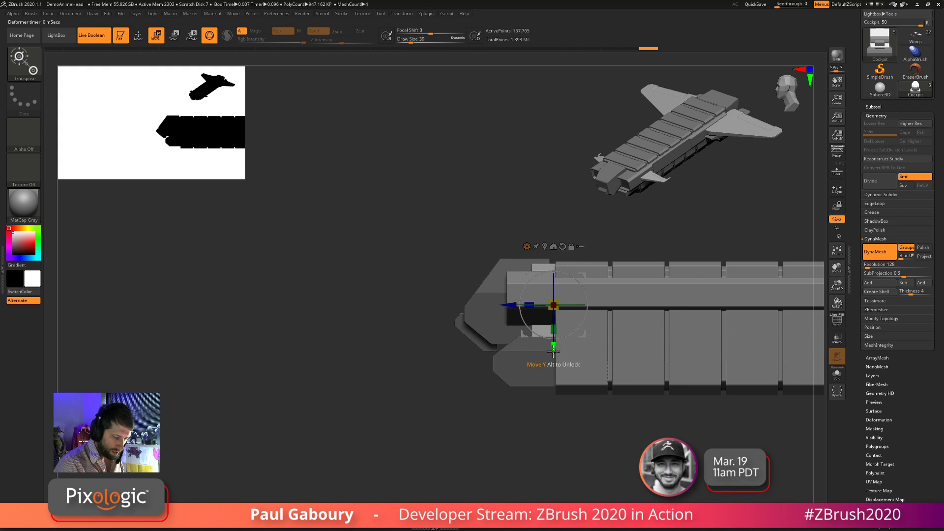
pyautogui.moveTo(553, 350); pyautogui.dragTo(588, 428)
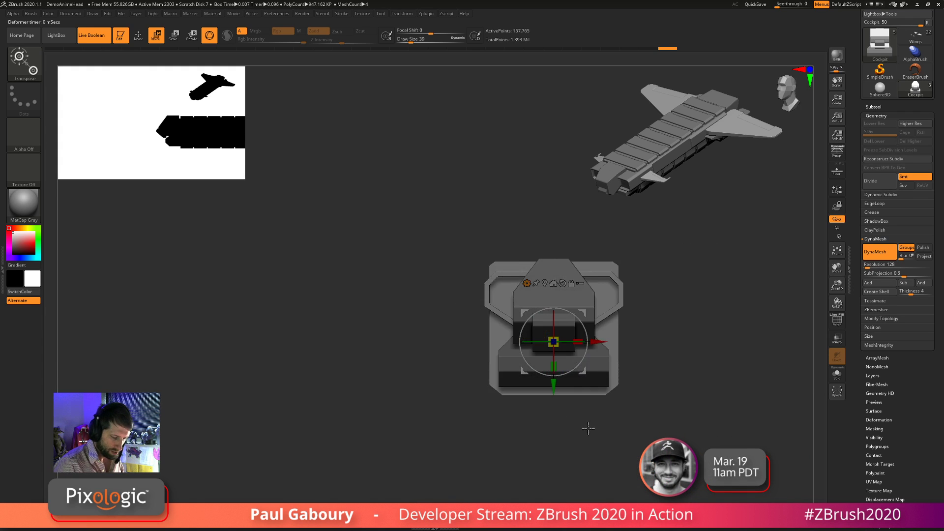
pyautogui.moveTo(579, 341); pyautogui.dragTo(584, 344)
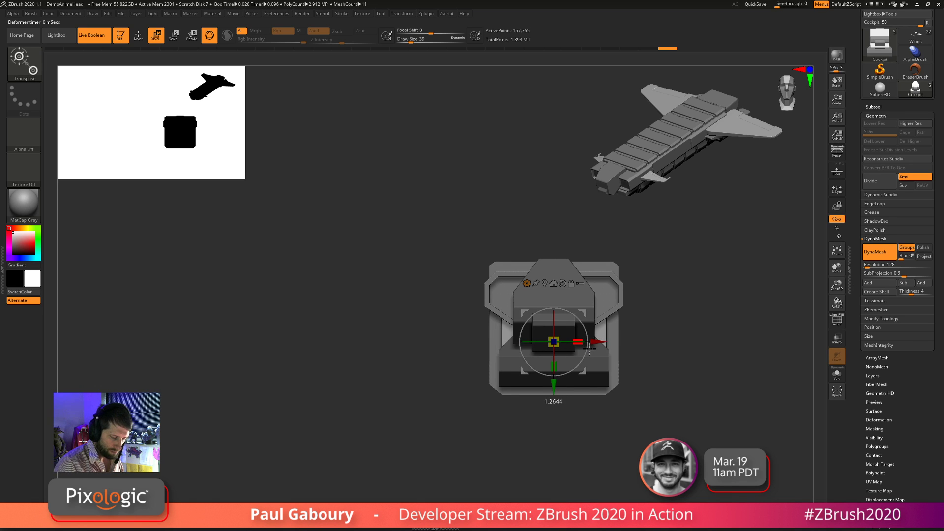
pyautogui.moveTo(625, 429); pyautogui.dragTo(598, 310)
pyautogui.moveTo(567, 452); pyautogui.dragTo(563, 409)
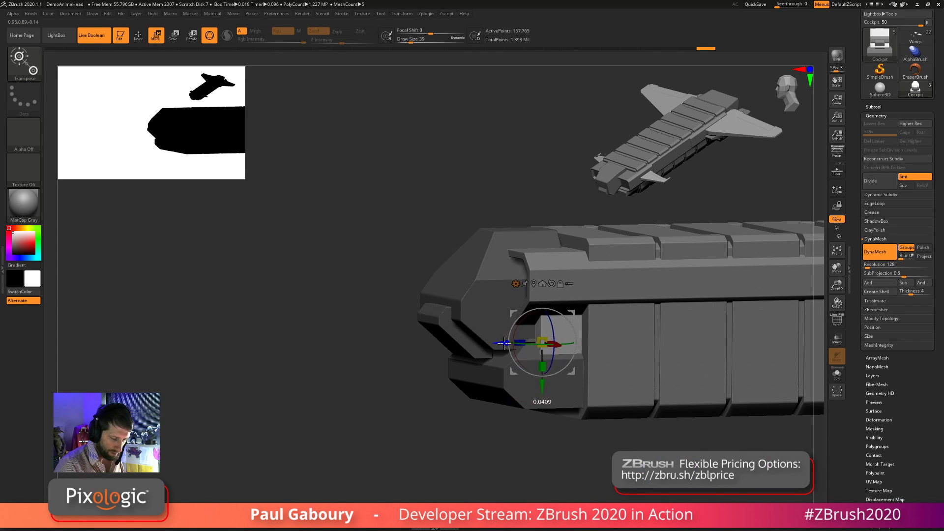
pyautogui.moveTo(510, 447); pyautogui.dragTo(606, 401)
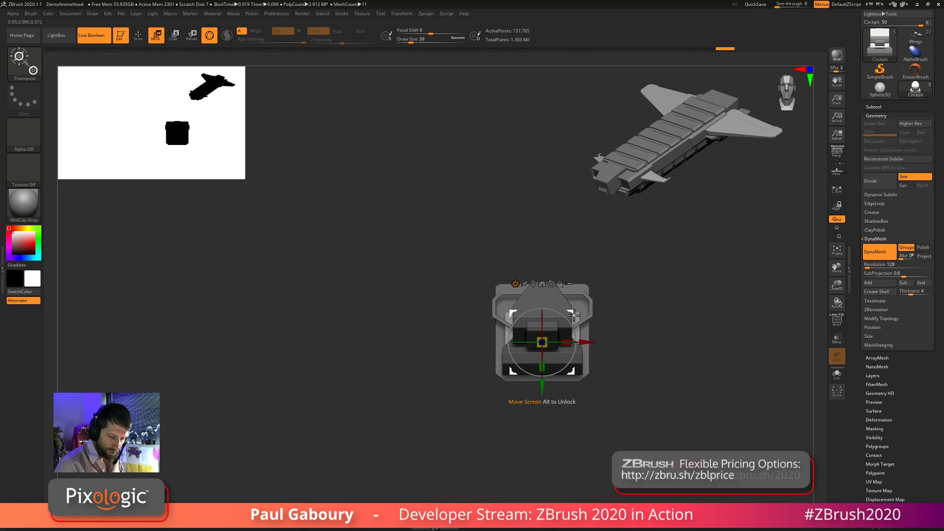
pyautogui.keyDown('ctrl'); pyautogui.moveTo(628, 366); pyautogui.dragTo(648, 369, button='right'); pyautogui.keyUp('ctrl')
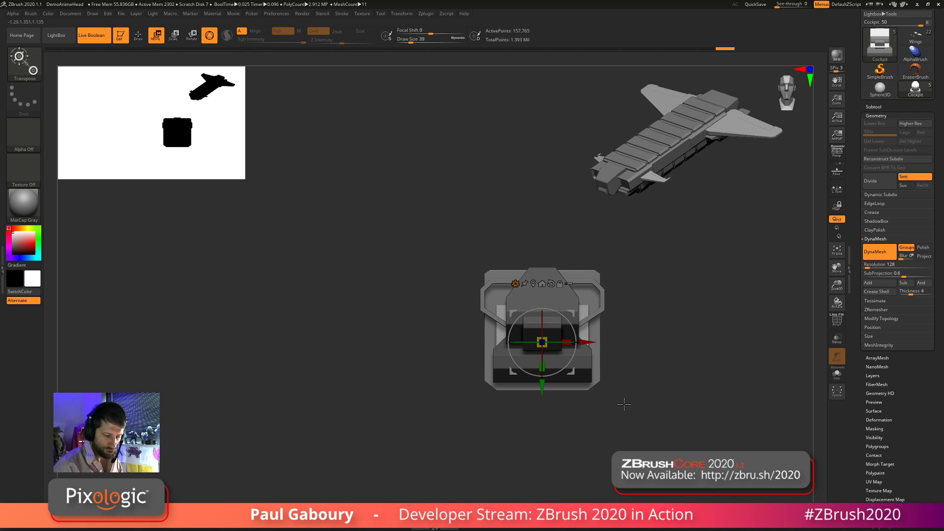
pyautogui.keyDown('ctrl'); pyautogui.moveTo(638, 400); pyautogui.dragTo(621, 399, button='right'); pyautogui.keyUp('ctrl')
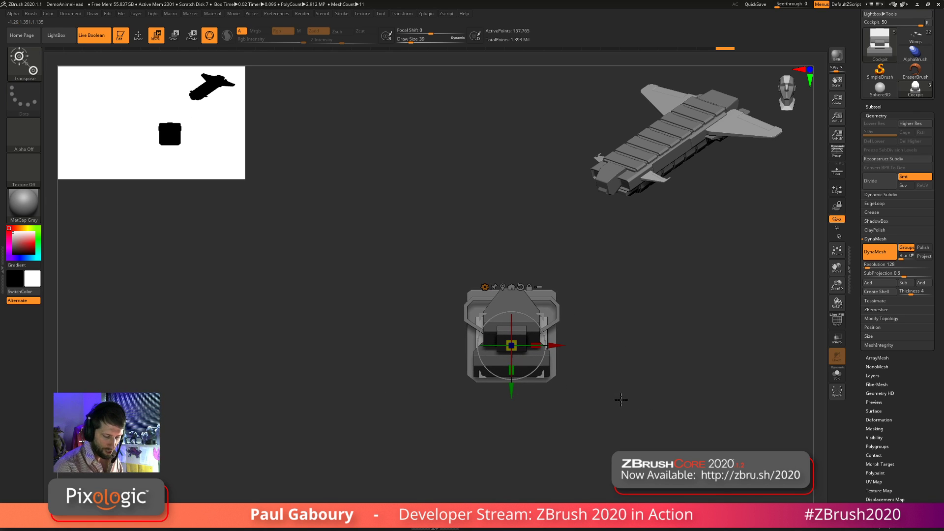
pyautogui.press('q')
pyautogui.moveTo(621, 407)
pyautogui.mouseDown()
pyautogui.moveTo(597, 408)
pyautogui.moveTo(600, 424)
pyautogui.moveTo(624, 422)
pyautogui.moveTo(625, 390)
pyautogui.moveTo(532, 316)
pyautogui.mouseUp()
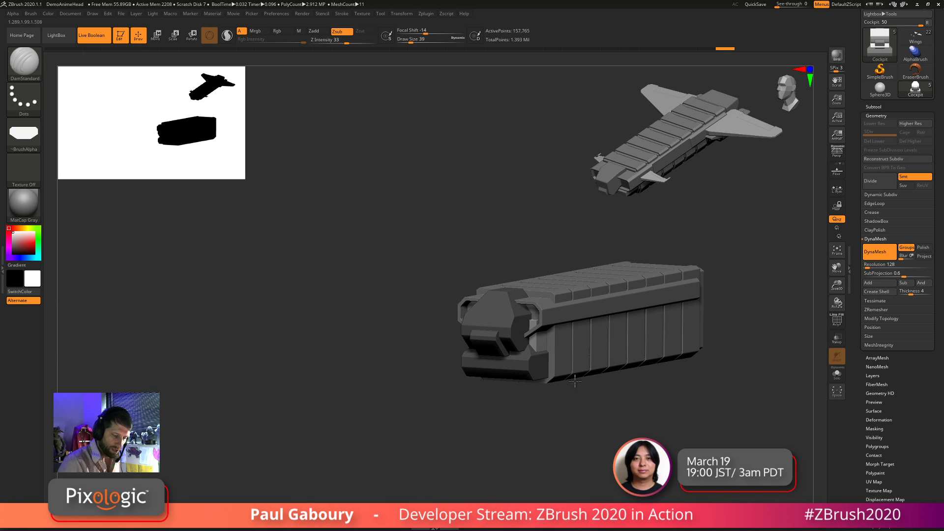
# Separate the new cube from the Cockpit subtool with Split Masked Points
pyautogui.moveTo(608, 445); pyautogui.dragTo(613, 448)
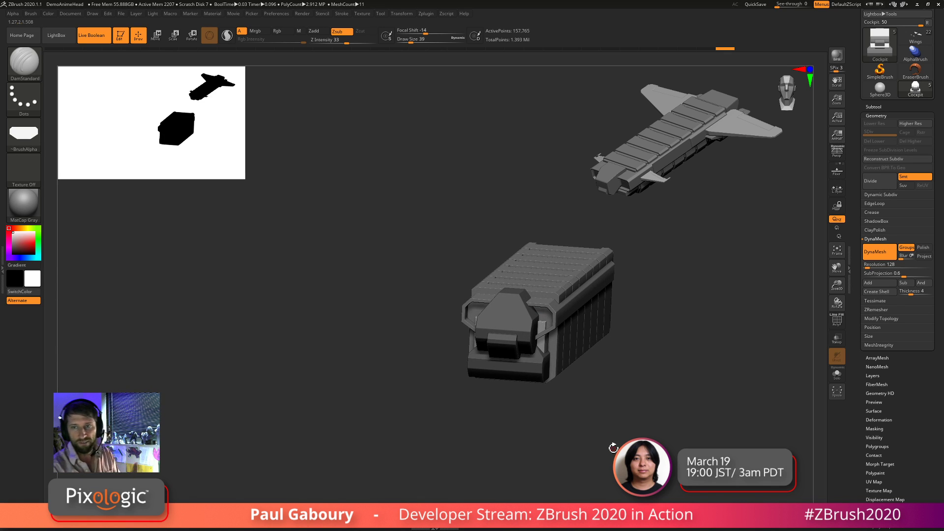
pyautogui.click(873, 107)
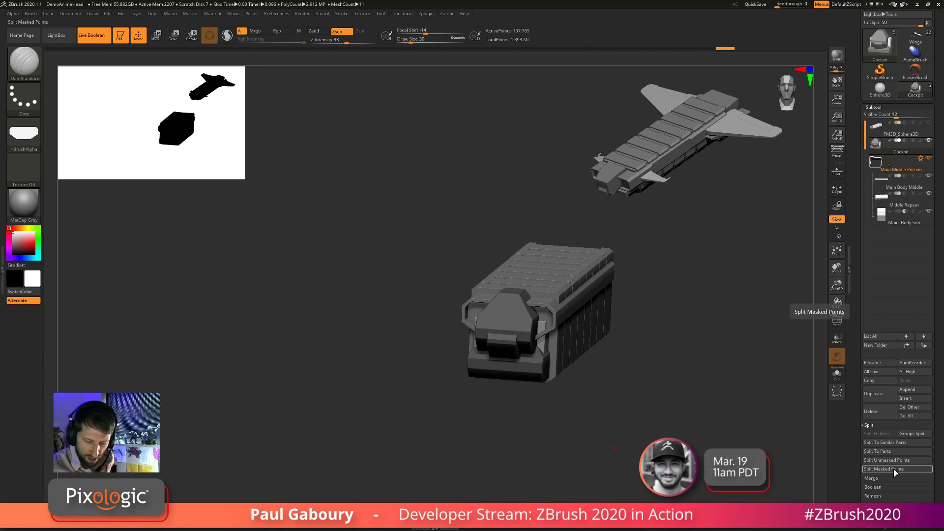
pyautogui.click(880, 469)
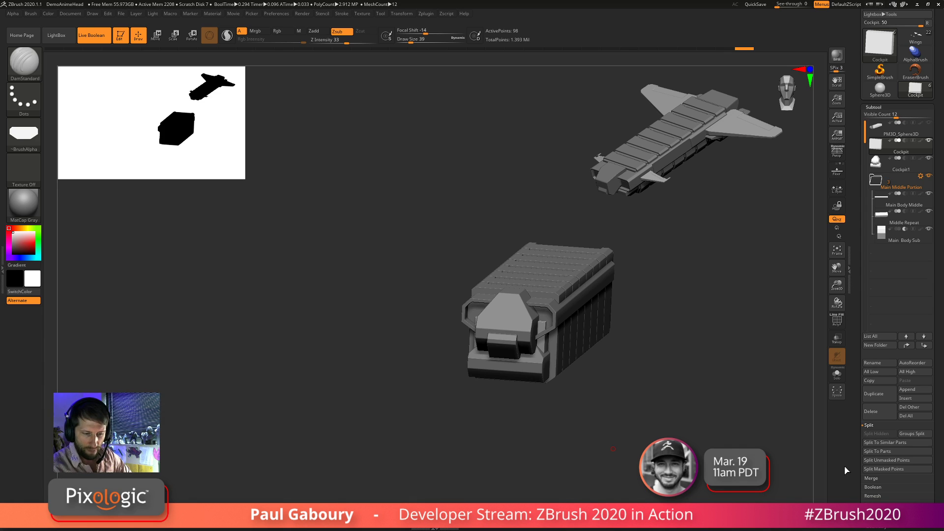
# Reorder the Main Body Sub subtool above Middle Repeat inside the Main Middle Portion folder and make it active
pyautogui.moveTo(883, 218)
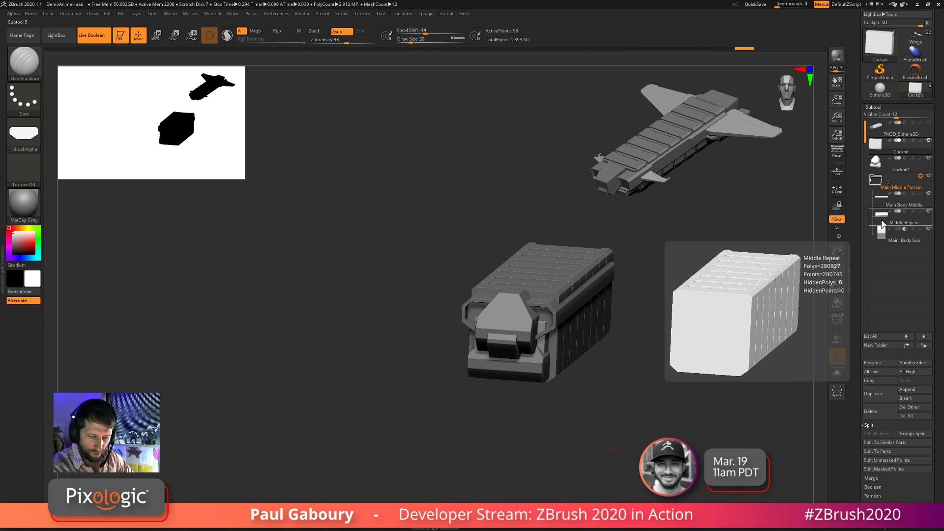
pyautogui.moveTo(884, 240)
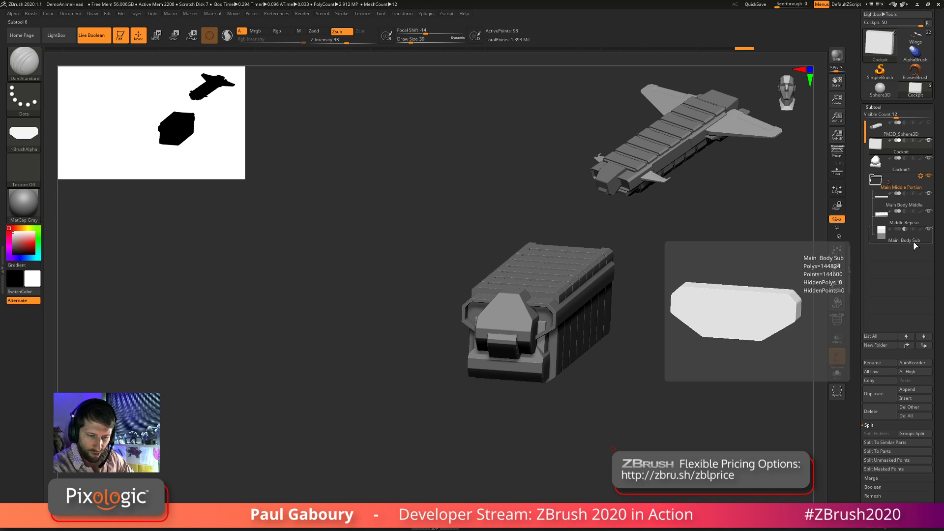
pyautogui.moveTo(883, 236); pyautogui.dragTo(883, 219)
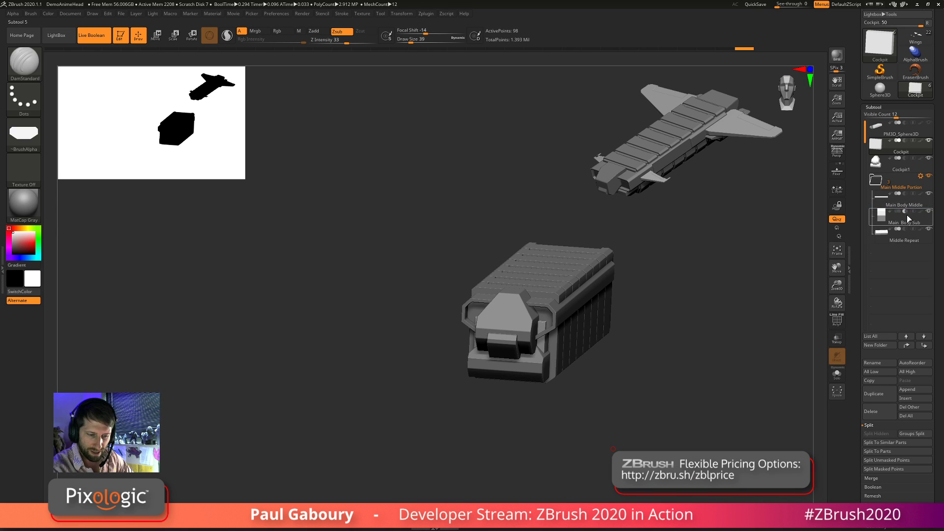
pyautogui.moveTo(672, 340); pyautogui.dragTo(698, 324)
pyautogui.click(881, 222)
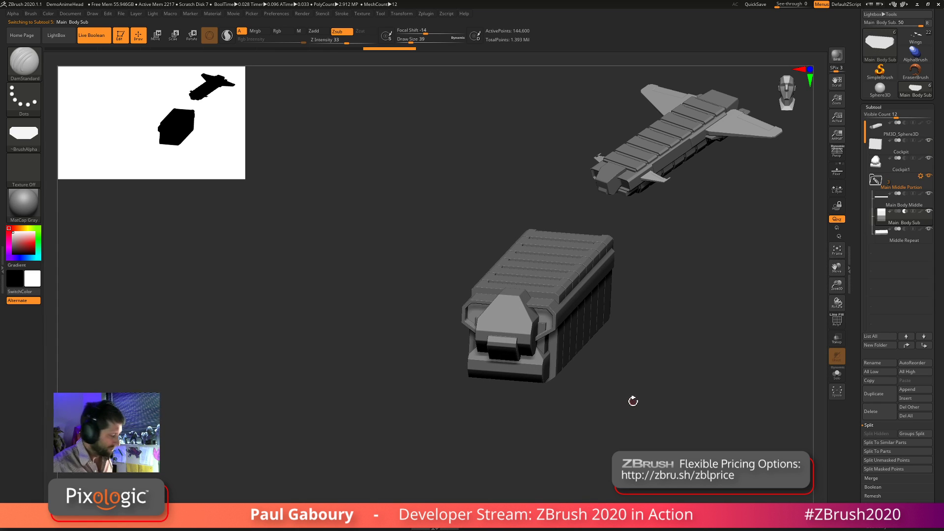
# Adjust the position of the Main Body Sub cutter at the front of the hull with the Move gizmo
pyautogui.press('w')
pyautogui.moveTo(634, 400); pyautogui.dragTo(579, 396)
pyautogui.moveTo(492, 336); pyautogui.dragTo(488, 336)
pyautogui.moveTo(627, 409)
pyautogui.mouseDown()
pyautogui.moveTo(640, 430)
pyautogui.moveTo(614, 403)
pyautogui.mouseUp()
pyautogui.moveTo(490, 335); pyautogui.dragTo(486, 337)
pyautogui.moveTo(641, 429)
pyautogui.mouseDown()
pyautogui.moveTo(651, 436)
pyautogui.moveTo(660, 412)
pyautogui.moveTo(648, 406)
pyautogui.moveTo(635, 424)
pyautogui.mouseUp()
pyautogui.moveTo(481, 334); pyautogui.dragTo(487, 332)
pyautogui.press('q')
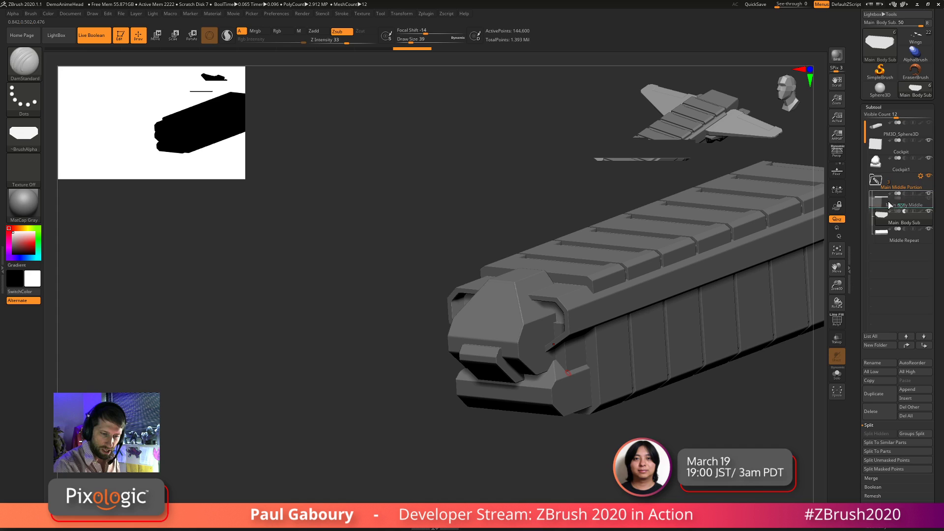
# Place the cube subtool named Cockpit in the Main Middle Portion folder, directly above Main Body Sub, and make it active
pyautogui.moveTo(876, 205); pyautogui.dragTo(877, 208)
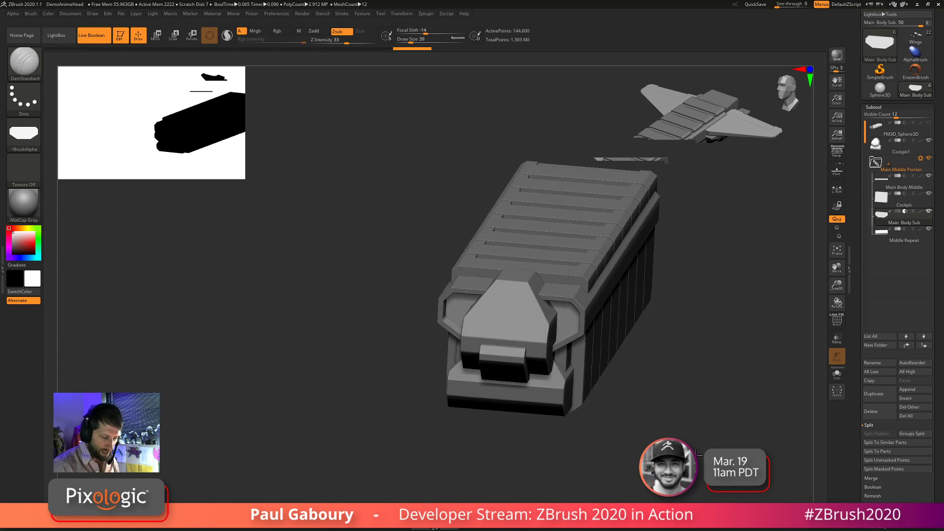
pyautogui.moveTo(698, 451)
pyautogui.mouseDown()
pyautogui.moveTo(685, 436)
pyautogui.moveTo(692, 448)
pyautogui.mouseUp()
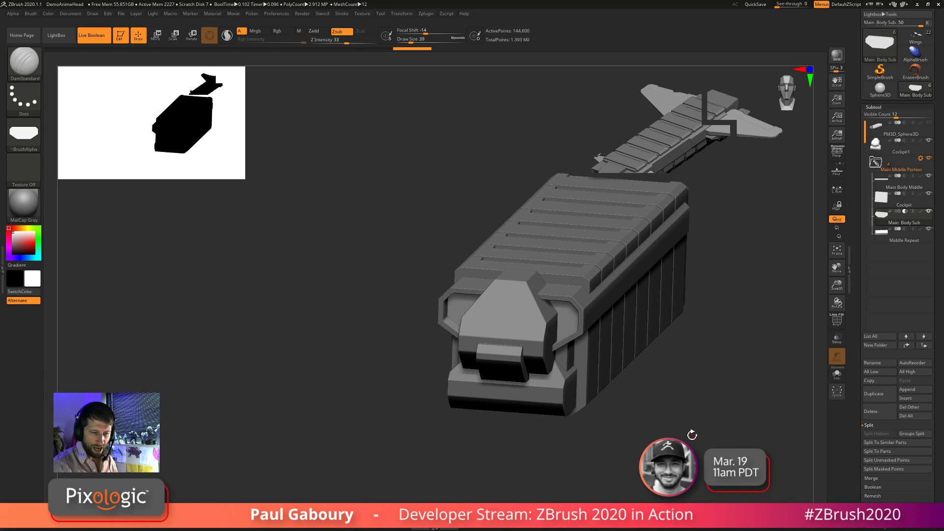
pyautogui.moveTo(874, 204)
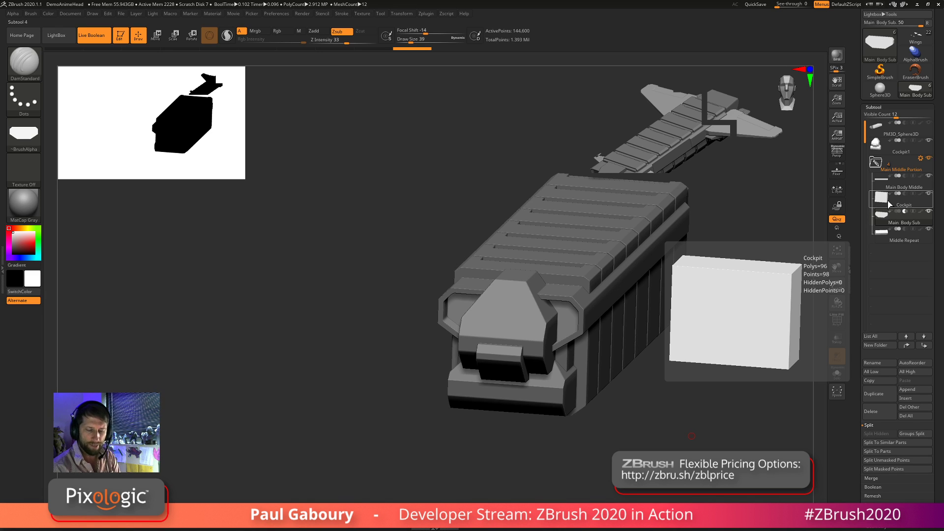
pyautogui.click(875, 204)
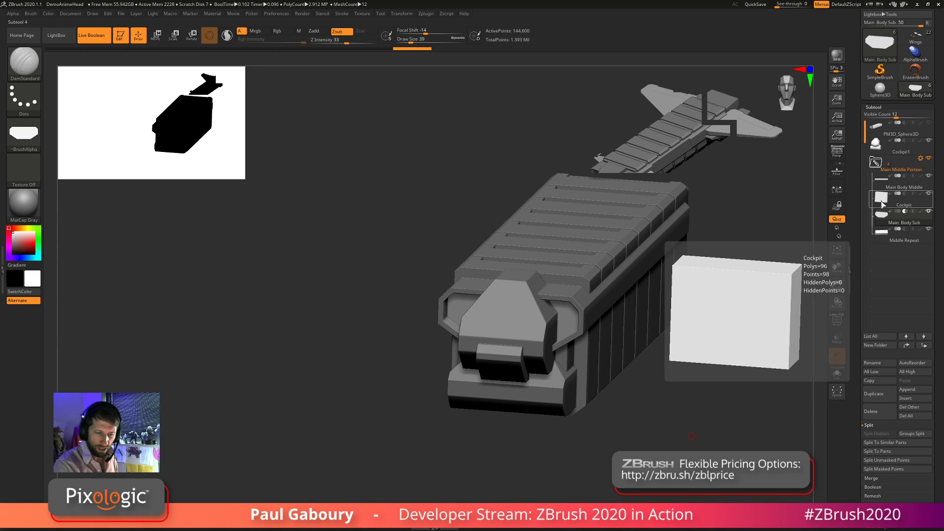
pyautogui.click(878, 363)
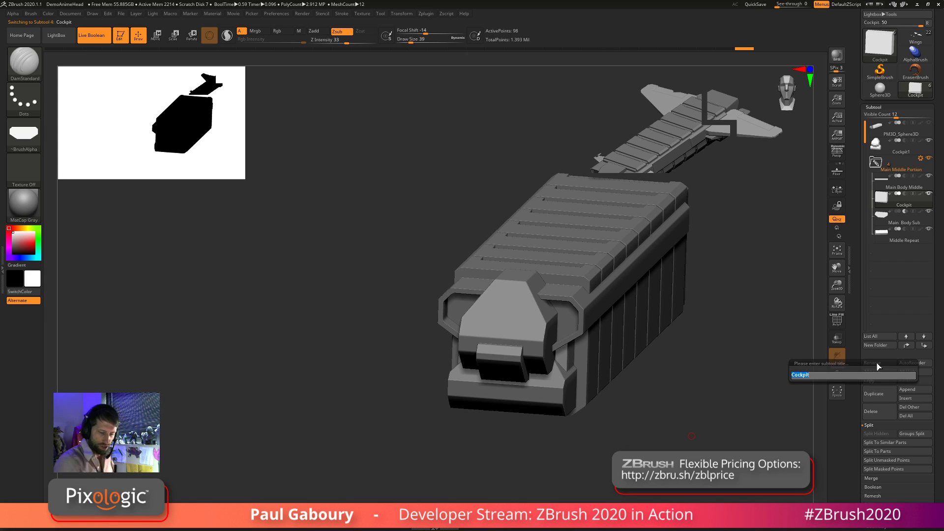
pyautogui.write('Fron')
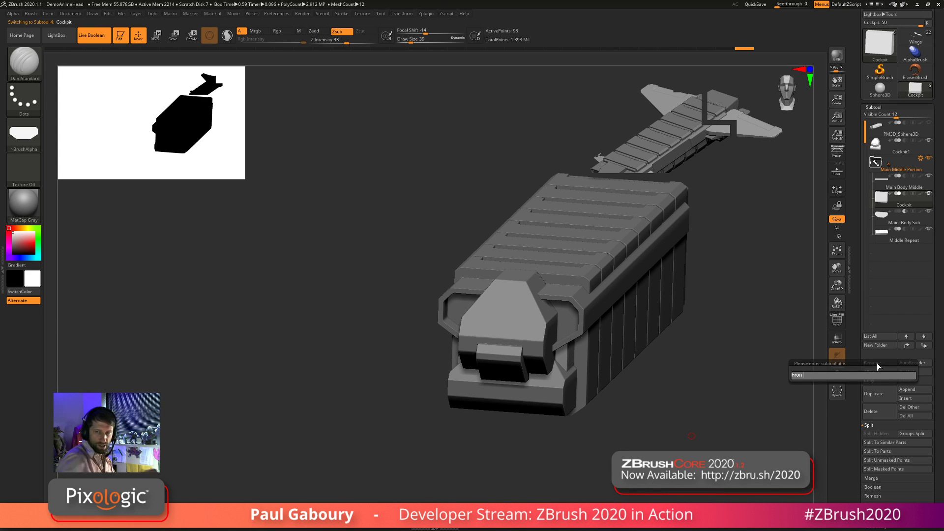
pyautogui.press('Escape')
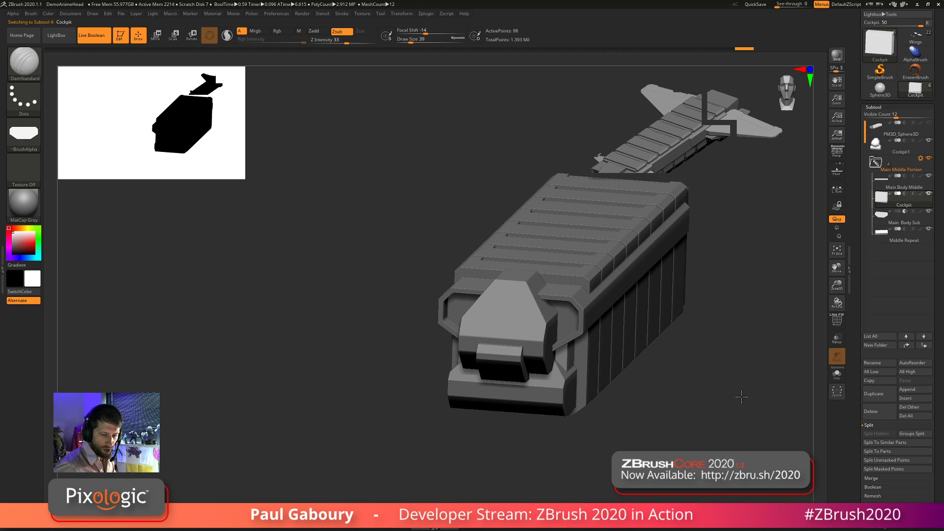
# Rename the cube subtool as Front Panel
pyautogui.moveTo(742, 396); pyautogui.dragTo(693, 410)
pyautogui.click(880, 368)
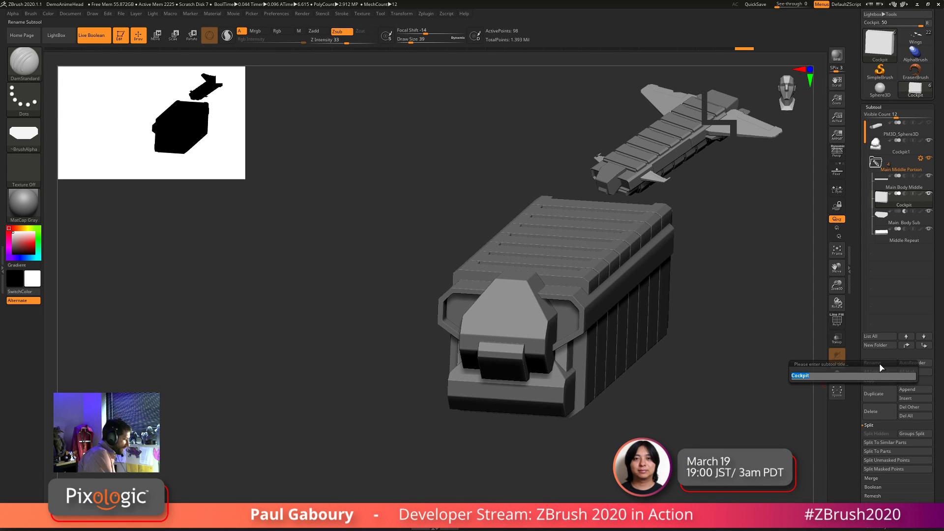
pyautogui.write('Front')
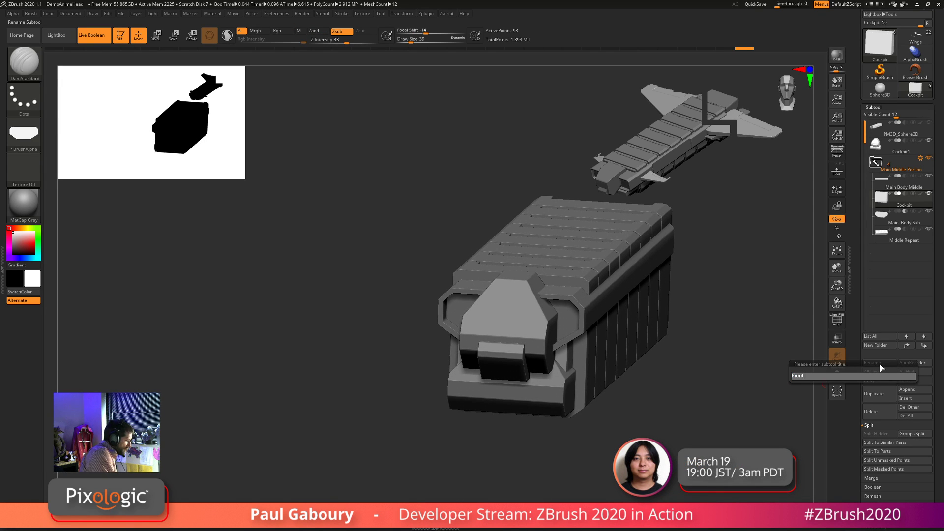
pyautogui.write(' Panel')
pyautogui.press('Return')
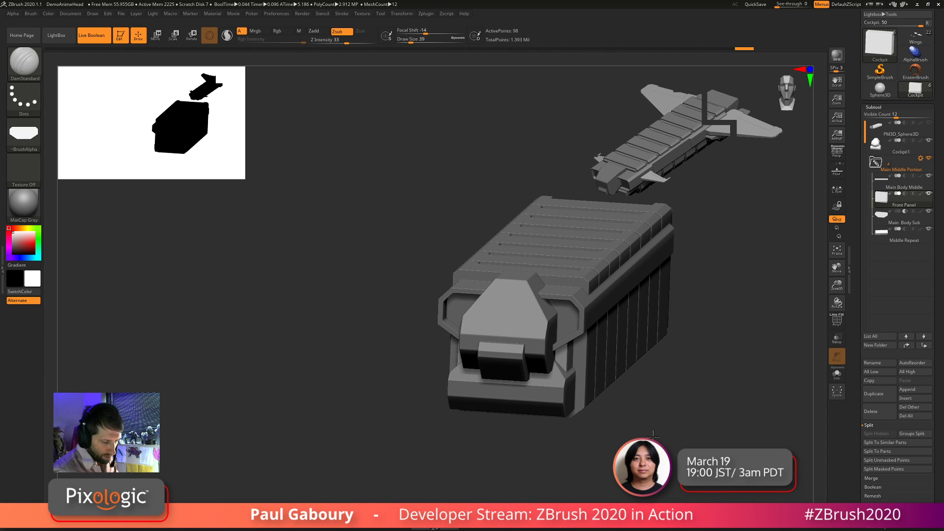
# Show the Front Panel through the hull with transparency and polyframe from the top view, and convert it to a DynaMesh at resolution 128
pyautogui.moveTo(653, 434); pyautogui.dragTo(649, 435)
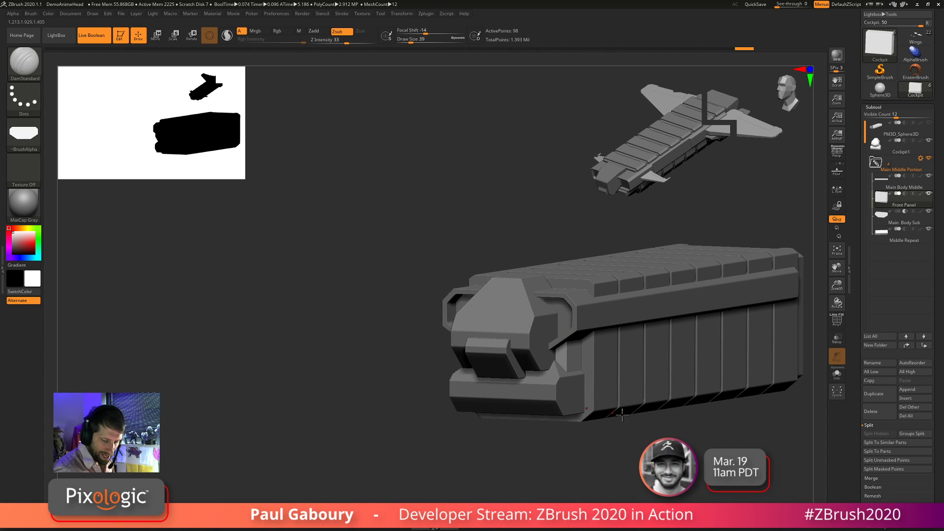
pyautogui.click(836, 338)
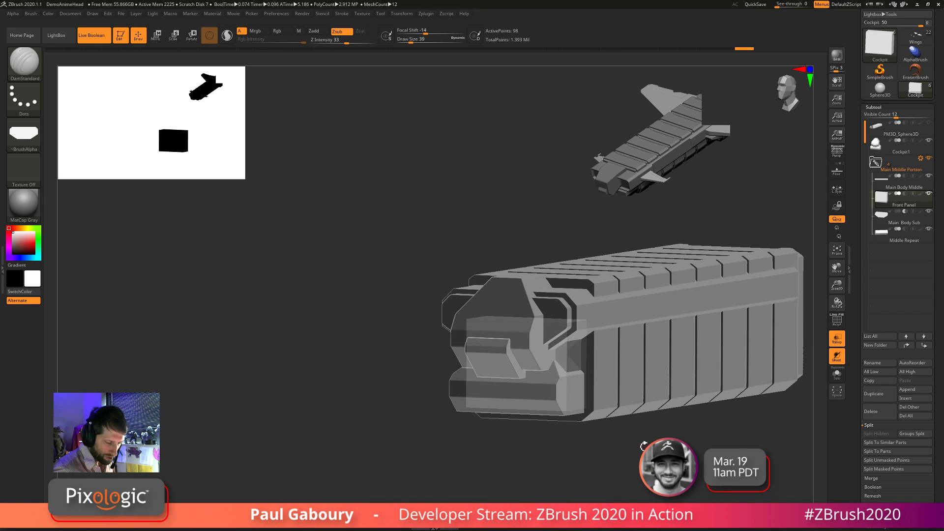
pyautogui.moveTo(644, 445); pyautogui.dragTo(628, 396)
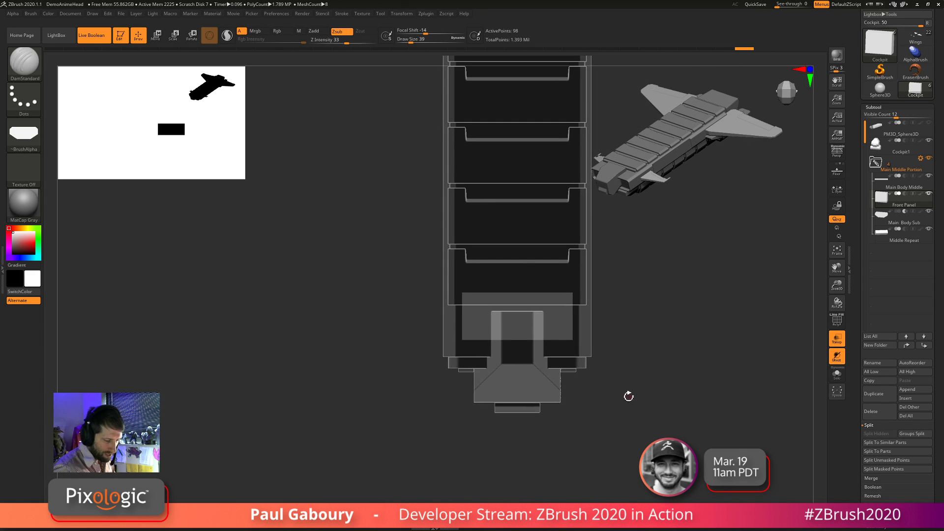
pyautogui.hotkey('shift', 'f')
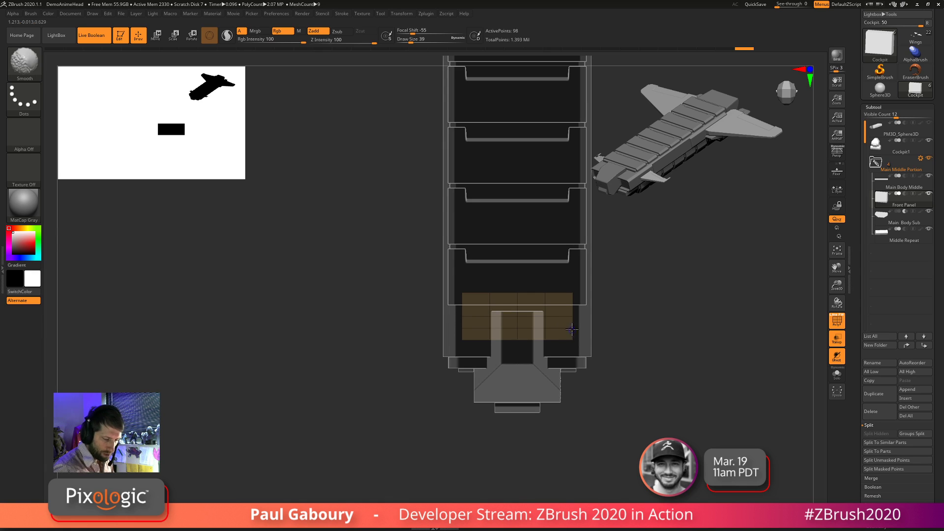
pyautogui.click(879, 393)
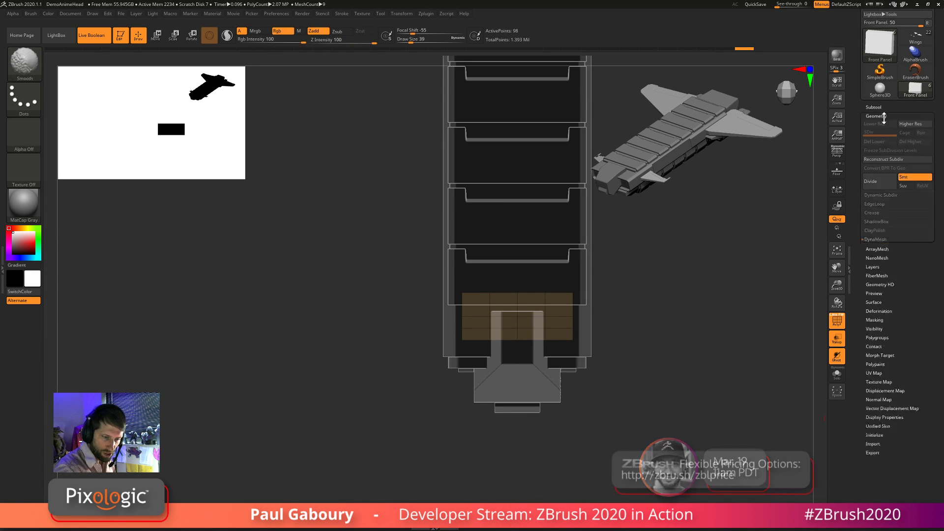
pyautogui.keyDown('ctrl'); pyautogui.moveTo(743, 318); pyautogui.dragTo(685, 380); pyautogui.keyUp('ctrl')
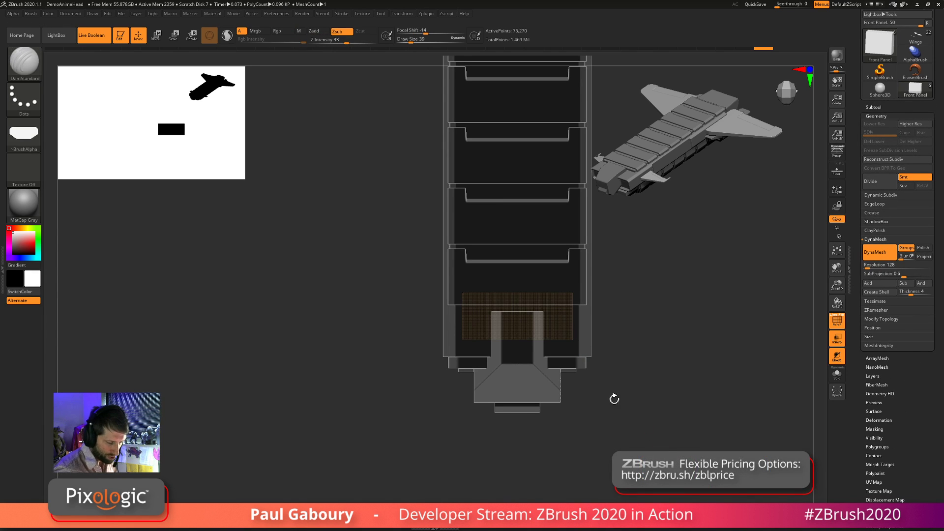
# Bevel both front corners of the Front Panel with diagonal clip cuts from the top view, restore the opaque display and update the DynaMesh
pyautogui.moveTo(611, 396)
pyautogui.keyDown('ctrl'); pyautogui.mouseDown(button='right')
pyautogui.moveTo(588, 383)
pyautogui.moveTo(576, 342)
pyautogui.mouseUp(button='right'); pyautogui.keyUp('ctrl')
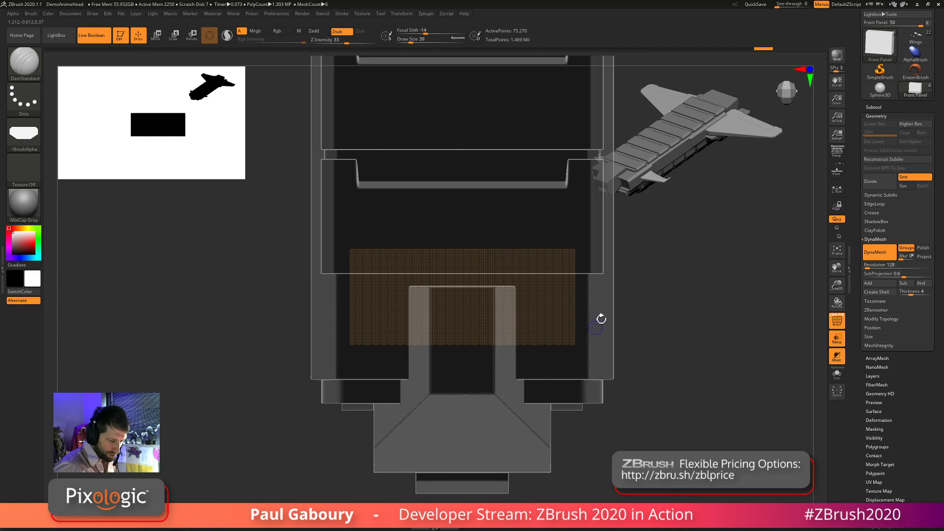
pyautogui.keyDown('ctrl'); pyautogui.keyDown('shift'); pyautogui.moveTo(620, 300); pyautogui.dragTo(546, 361); pyautogui.keyUp('shift'); pyautogui.keyUp('ctrl')
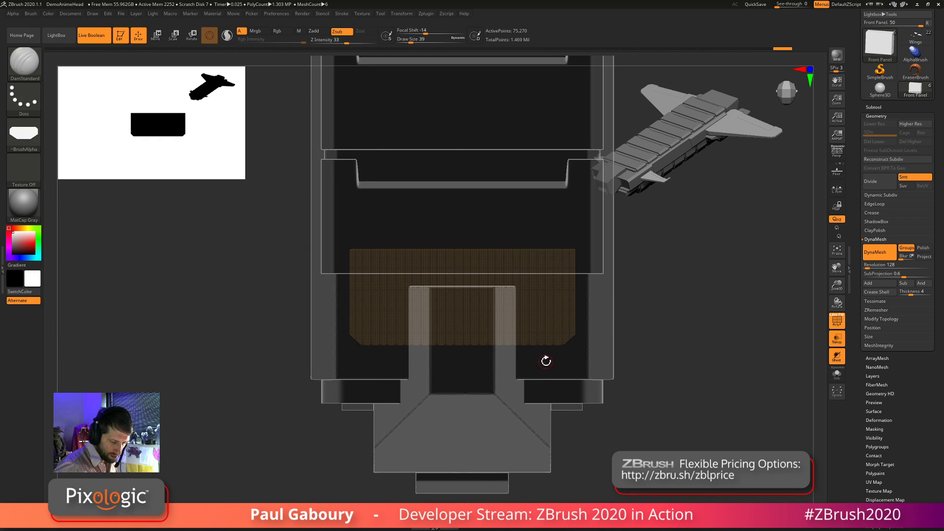
pyautogui.moveTo(653, 407)
pyautogui.keyDown('ctrl'); pyautogui.mouseDown(button='right')
pyautogui.moveTo(637, 415)
pyautogui.moveTo(645, 398)
pyautogui.mouseUp(button='right'); pyautogui.keyUp('ctrl')
pyautogui.hotkey('shift', 'f')
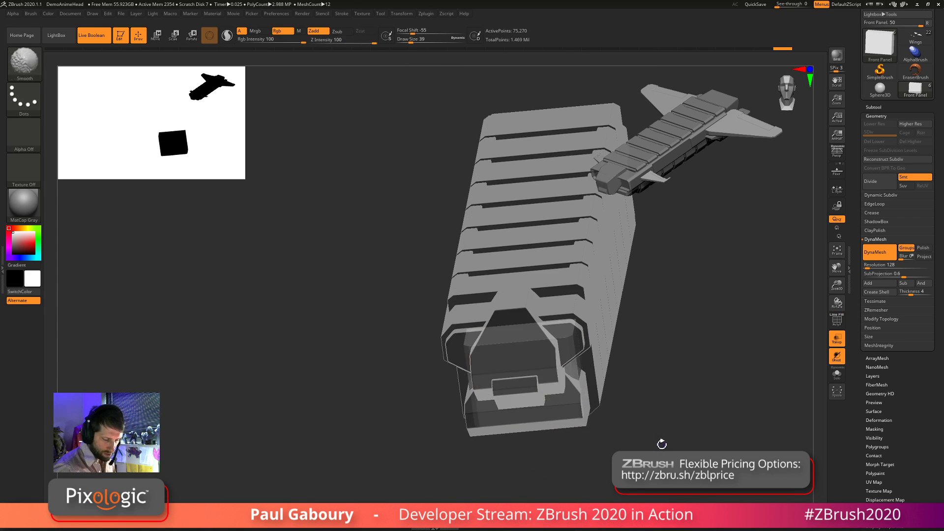
pyautogui.click(837, 339)
pyautogui.moveTo(708, 417)
pyautogui.mouseDown(button='right')
pyautogui.moveTo(681, 422)
pyautogui.moveTo(671, 408)
pyautogui.moveTo(620, 448)
pyautogui.mouseUp(button='right')
pyautogui.press('ctrl')
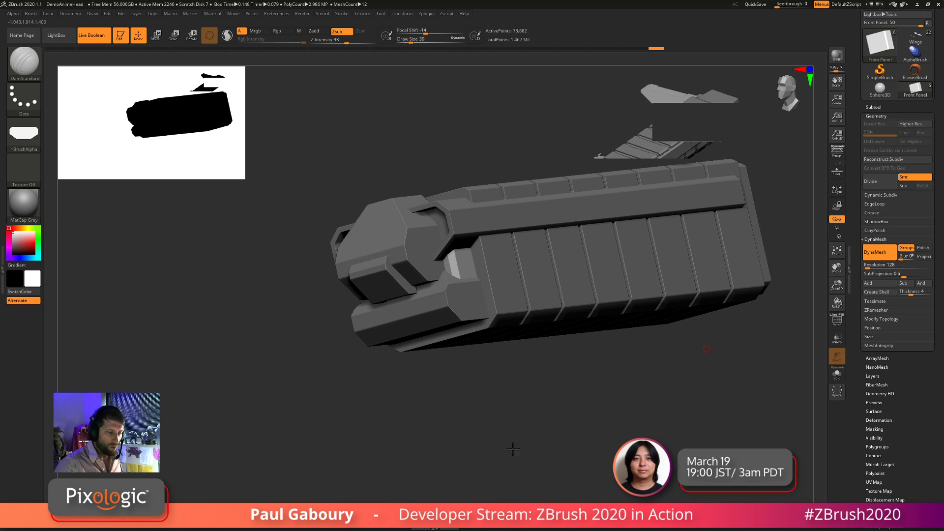
# Examine the hull and its nose section from perspective, side, top and front views
pyautogui.moveTo(513, 448); pyautogui.dragTo(583, 264)
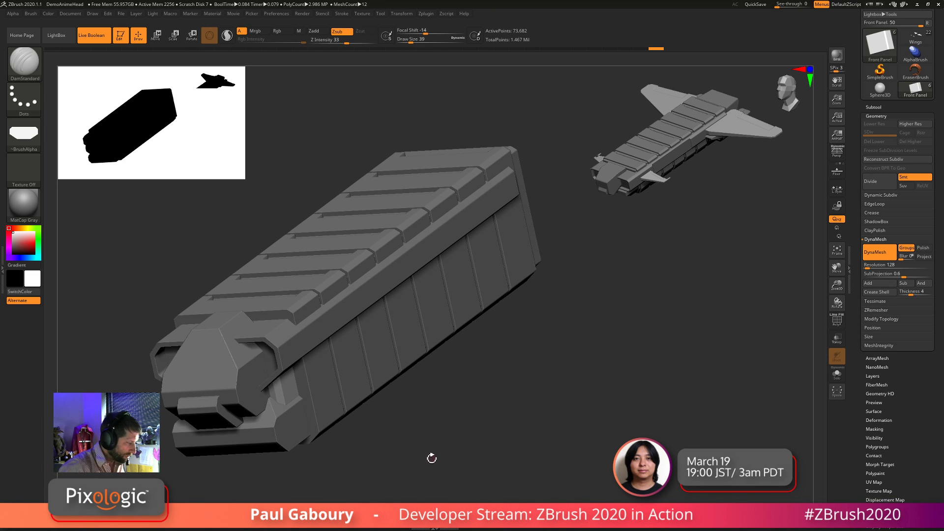
pyautogui.moveTo(476, 419); pyautogui.dragTo(501, 424)
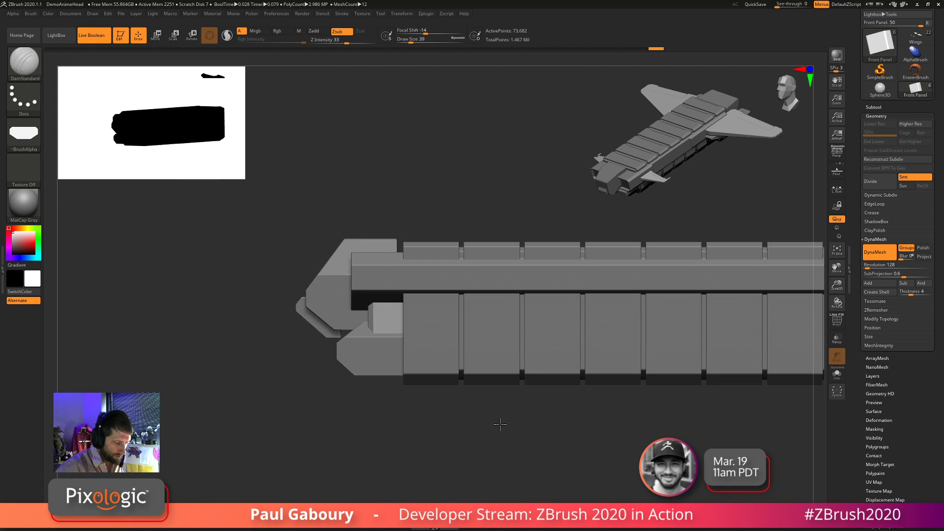
pyautogui.moveTo(576, 423); pyautogui.dragTo(544, 414)
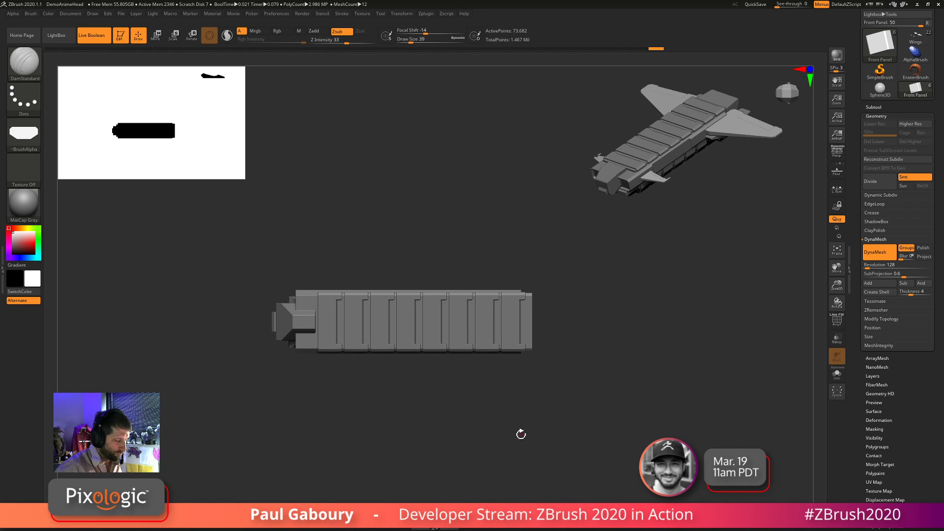
pyautogui.moveTo(513, 461)
pyautogui.mouseDown()
pyautogui.moveTo(513, 422)
pyautogui.moveTo(525, 431)
pyautogui.moveTo(503, 416)
pyautogui.moveTo(590, 405)
pyautogui.mouseUp()
pyautogui.press('ctrl')
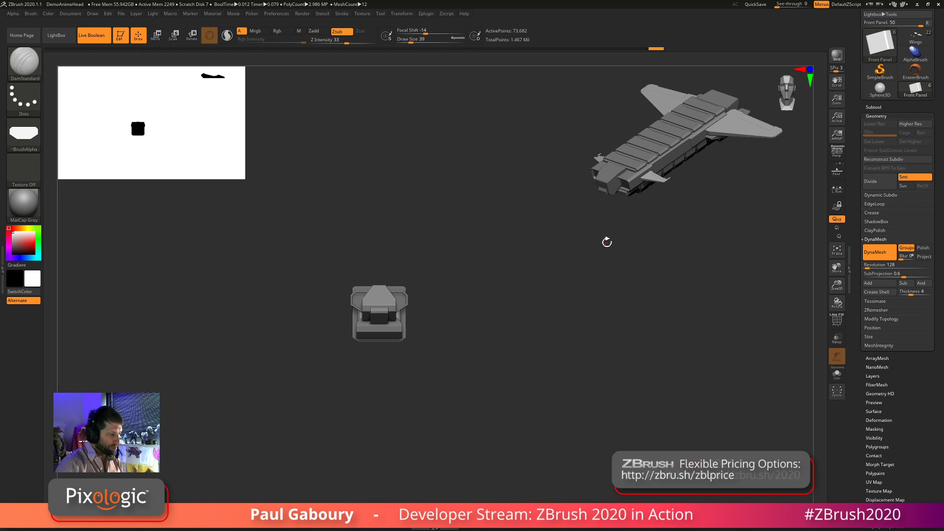
pyautogui.moveTo(497, 370)
pyautogui.keyDown('alt'); pyautogui.mouseDown()
pyautogui.moveTo(528, 419)
pyautogui.moveTo(531, 314)
pyautogui.moveTo(505, 392)
pyautogui.moveTo(544, 411)
pyautogui.moveTo(470, 416)
pyautogui.mouseUp(); pyautogui.keyUp('alt')
pyautogui.press('ctrl')
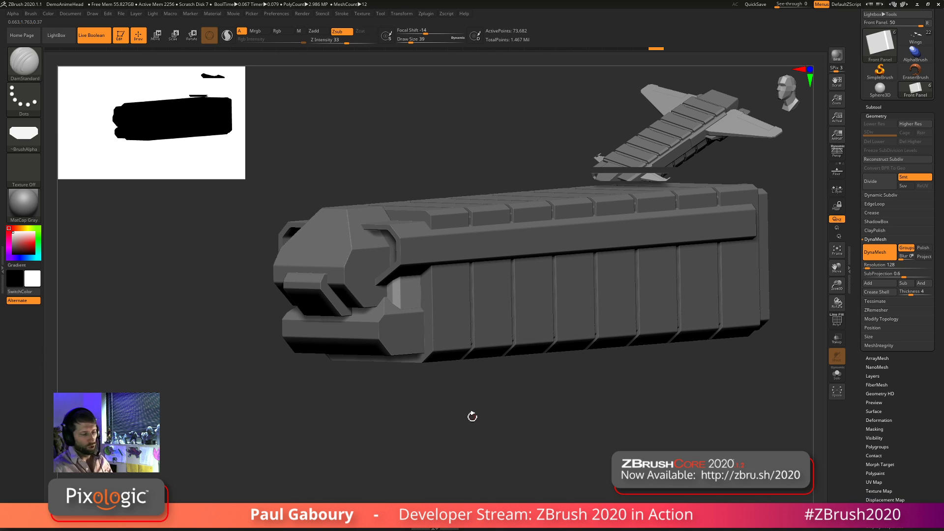
pyautogui.keyDown('ctrl'); pyautogui.moveTo(472, 416); pyautogui.dragTo(556, 364, button='right'); pyautogui.keyUp('ctrl')
pyautogui.moveTo(556, 365); pyautogui.dragTo(565, 387)
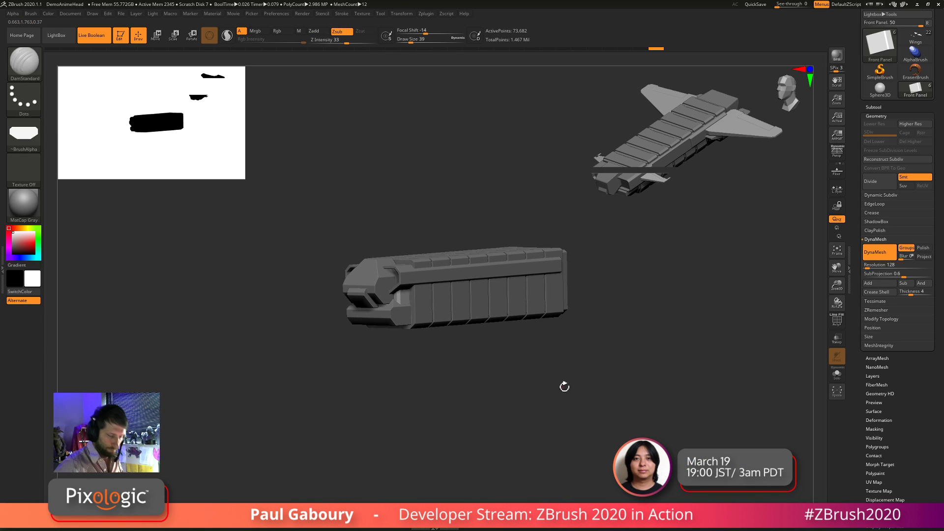
# Insert a Cube3D subtool directly below Cockpit1 in the subtool list
pyautogui.click(874, 107)
pyautogui.click(878, 147)
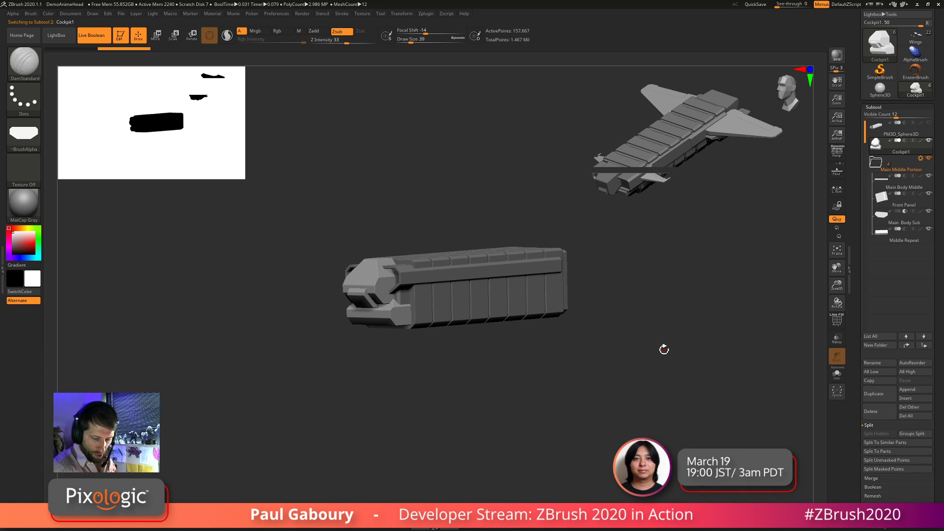
pyautogui.click(908, 399)
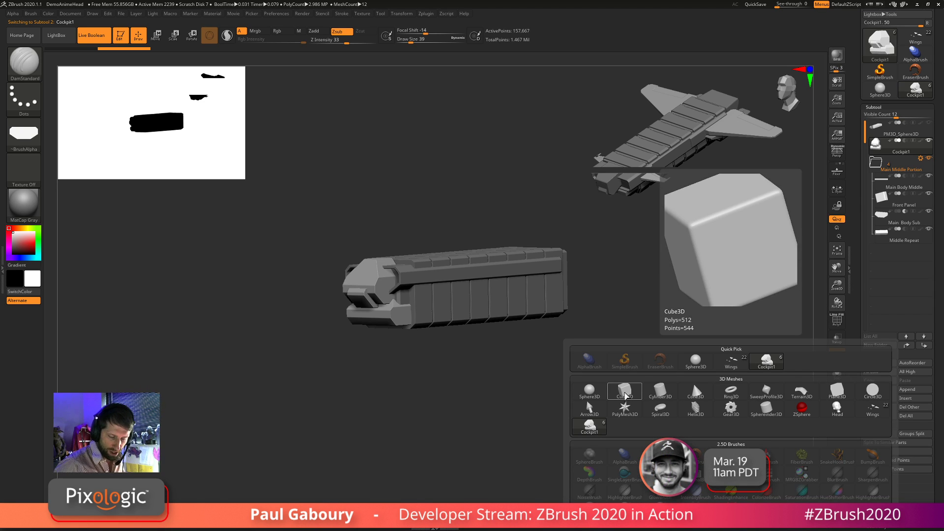
pyautogui.click(625, 396)
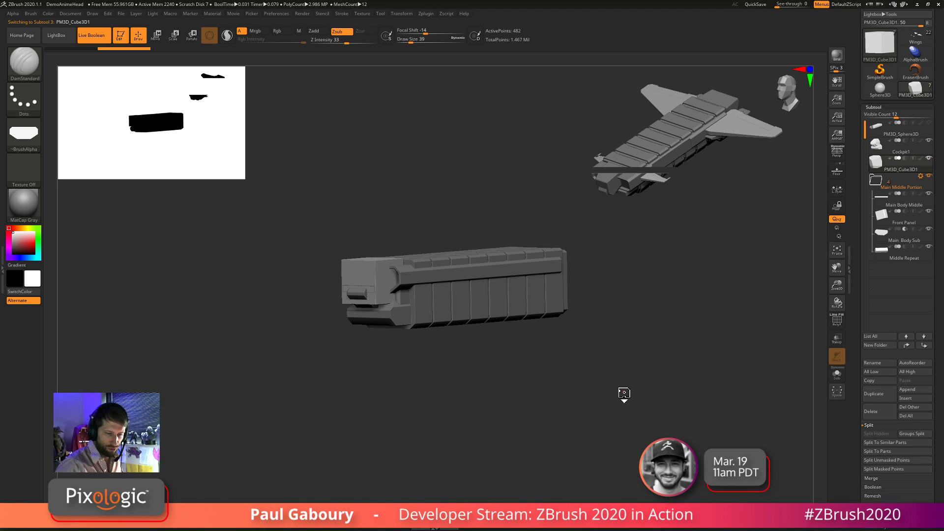
# Rename the new cube subtool as Wings
pyautogui.click(878, 362)
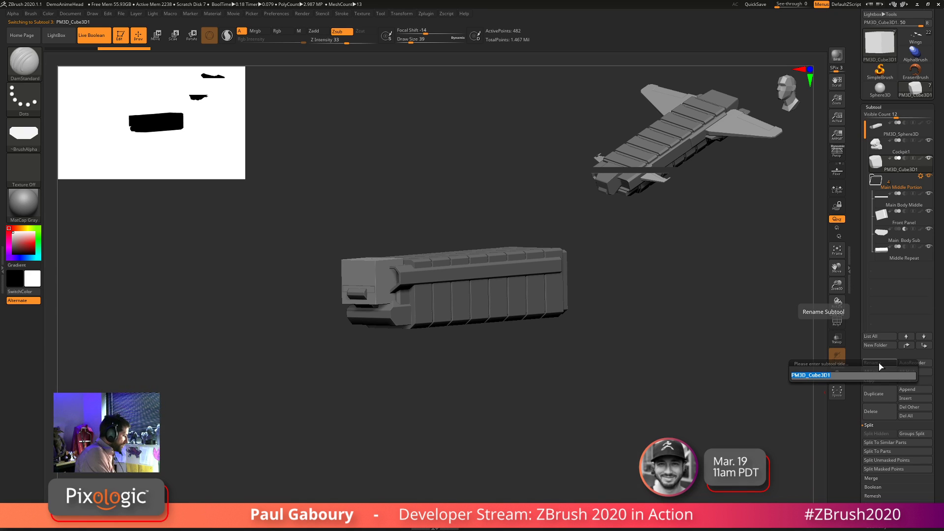
pyautogui.write('Win')
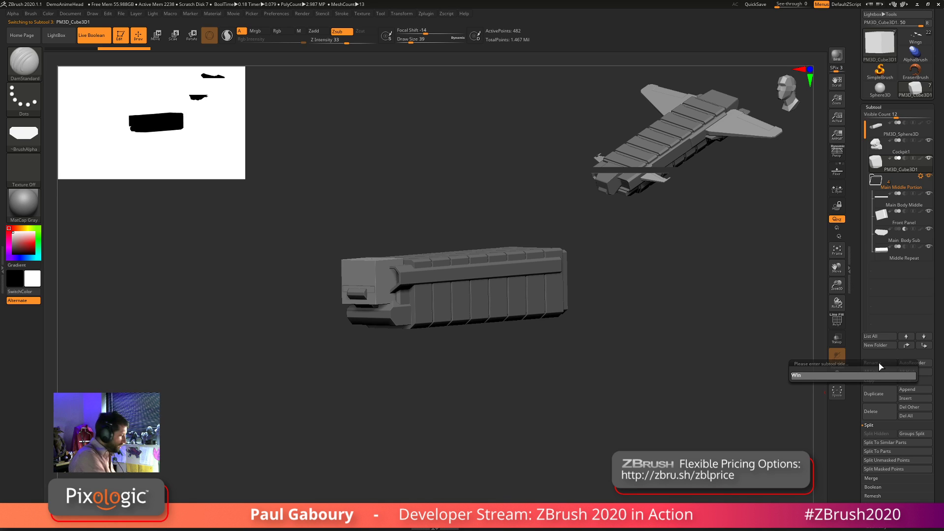
pyautogui.write('gs')
pyautogui.press('Return')
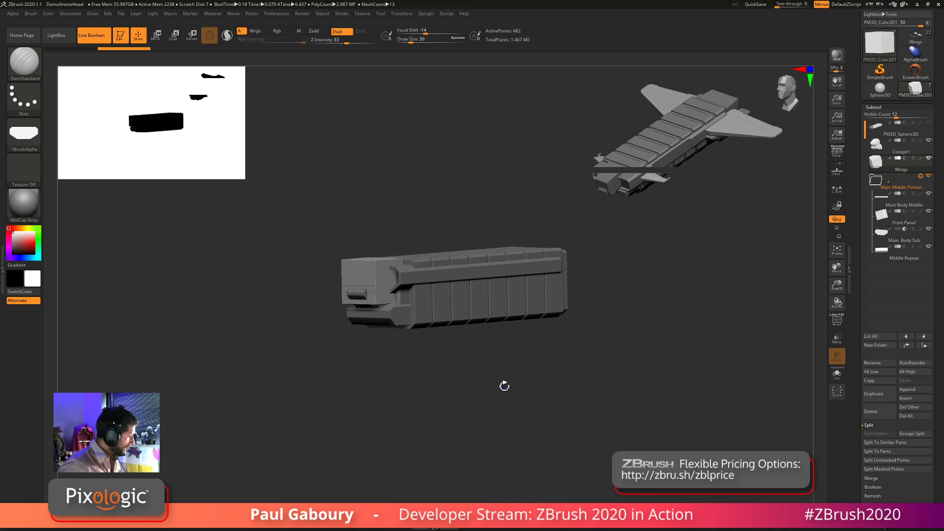
# Show the Wings cube's polyframe from the front view and convert it to a DynaMesh at resolution 128
pyautogui.hotkey('shift', 'f')
pyautogui.keyDown('shift'); pyautogui.moveTo(503, 388); pyautogui.dragTo(547, 373); pyautogui.keyUp('shift')
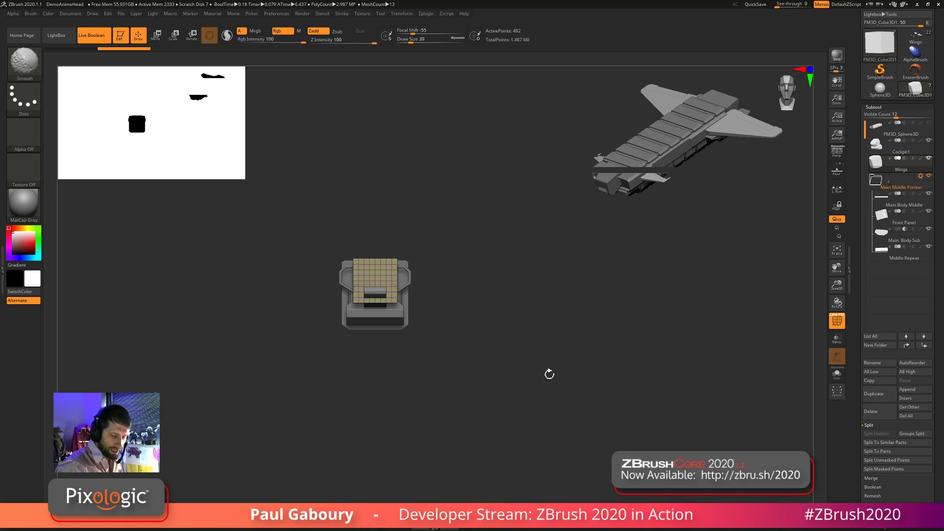
pyautogui.click(880, 108)
pyautogui.click(876, 116)
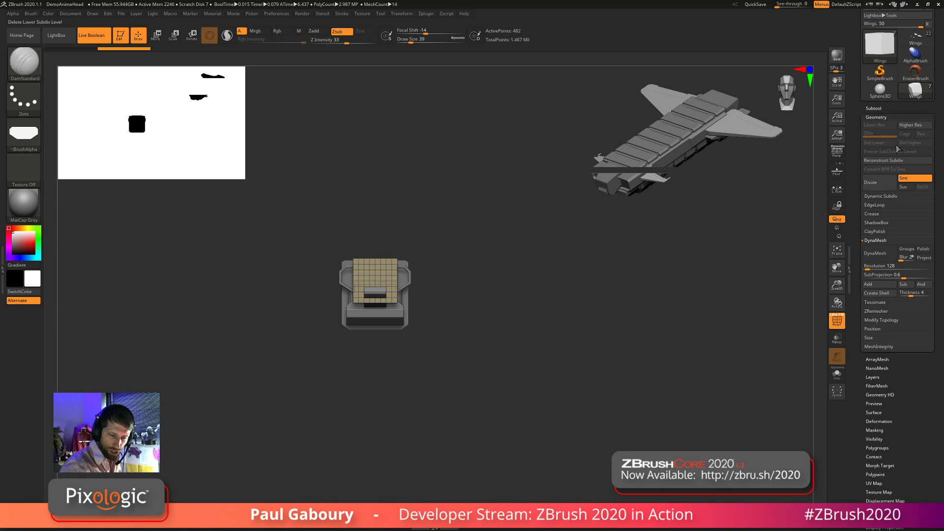
pyautogui.click(875, 253)
pyautogui.moveTo(521, 371)
pyautogui.mouseDown(button='right')
pyautogui.moveTo(491, 378)
pyautogui.moveTo(523, 390)
pyautogui.moveTo(522, 383)
pyautogui.mouseUp(button='right')
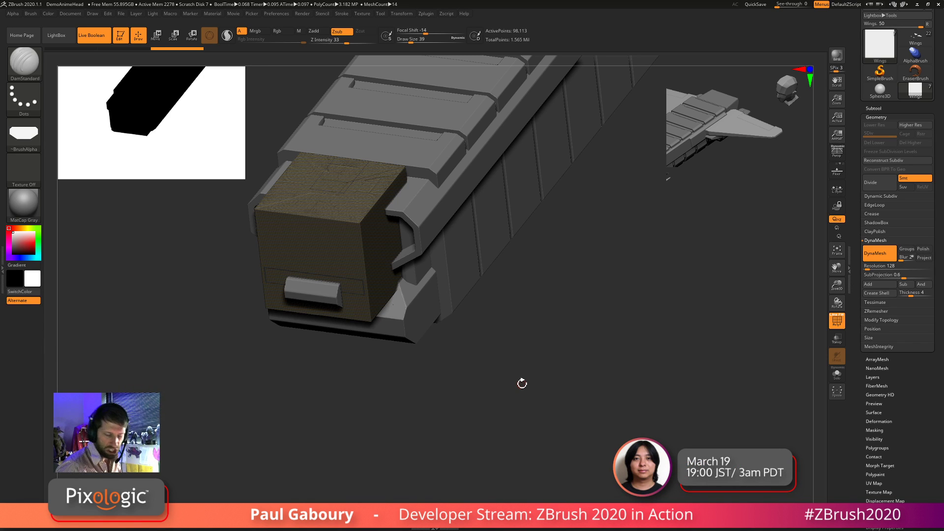
pyautogui.keyDown('ctrl'); pyautogui.moveTo(522, 383); pyautogui.dragTo(530, 333, button='right'); pyautogui.keyUp('ctrl')
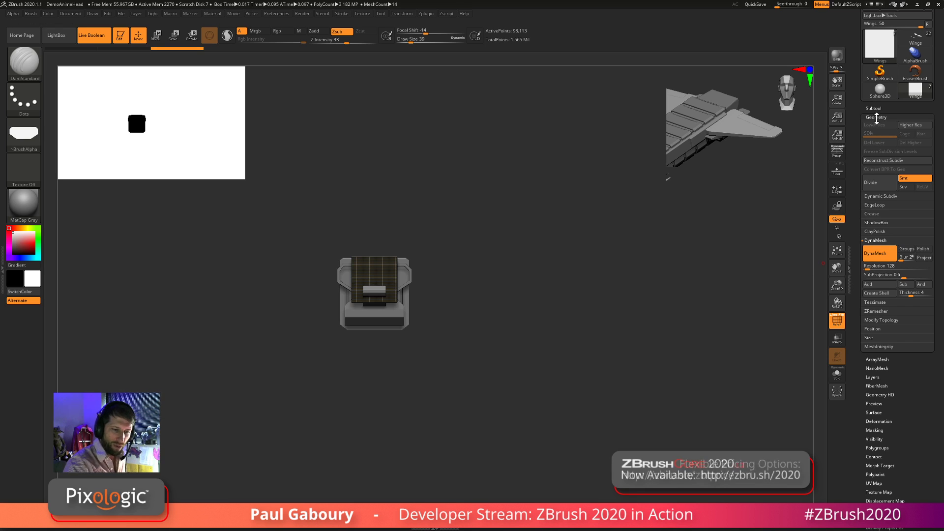
# Check the ship's position against the floor grid from the front view, and hide the grid again
pyautogui.click(890, 118)
pyautogui.click(880, 127)
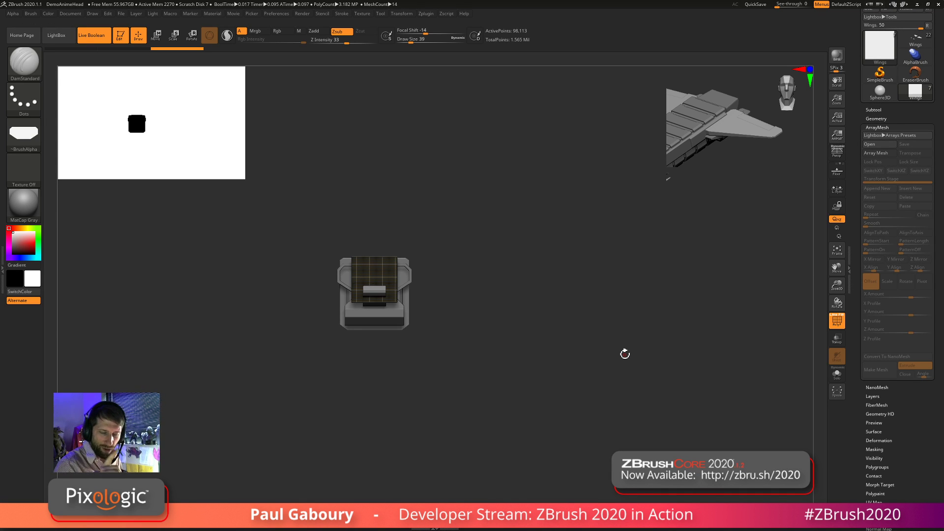
pyautogui.keyDown('alt'); pyautogui.moveTo(455, 395); pyautogui.dragTo(509, 387); pyautogui.keyUp('alt')
pyautogui.click(838, 172)
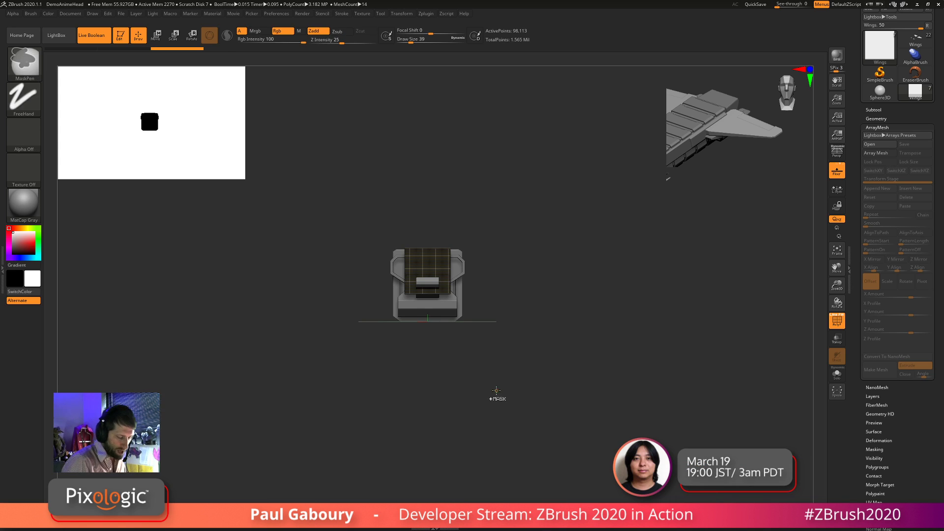
pyautogui.moveTo(495, 394)
pyautogui.keyDown('ctrl'); pyautogui.mouseDown(button='right')
pyautogui.moveTo(438, 379)
pyautogui.moveTo(411, 325)
pyautogui.mouseUp(button='right'); pyautogui.keyUp('ctrl')
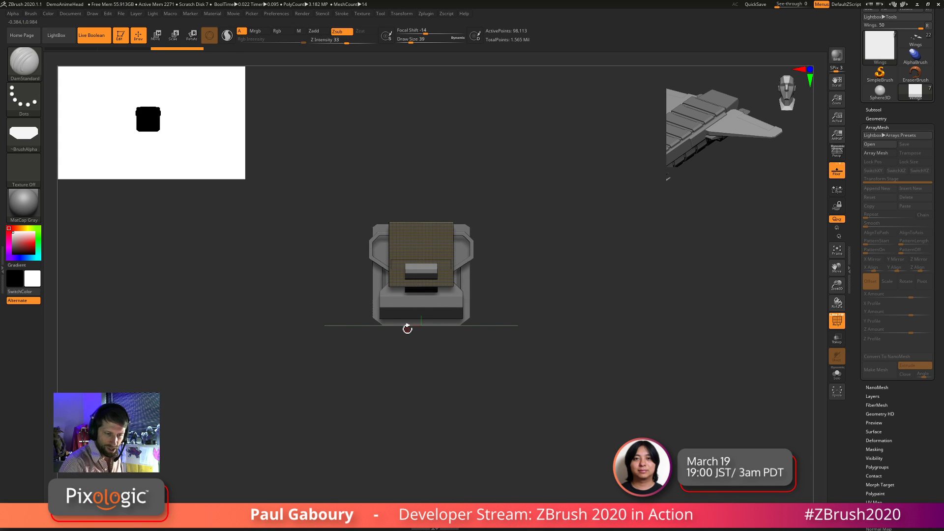
pyautogui.hotkey('shift', 'p')
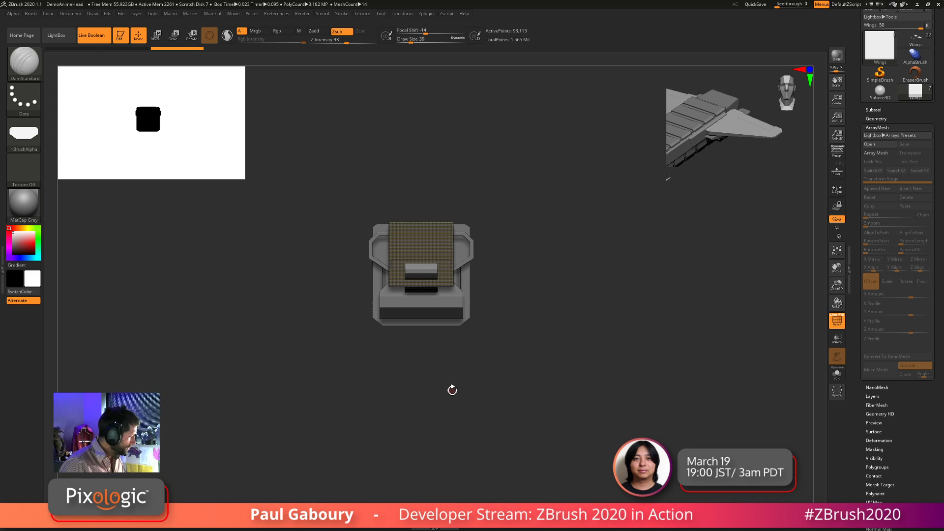
# Move the Wings cube out beside the hull, flatten it vertically into a slab and update its DynaMesh
pyautogui.press('w')
pyautogui.moveTo(369, 255); pyautogui.dragTo(309, 288)
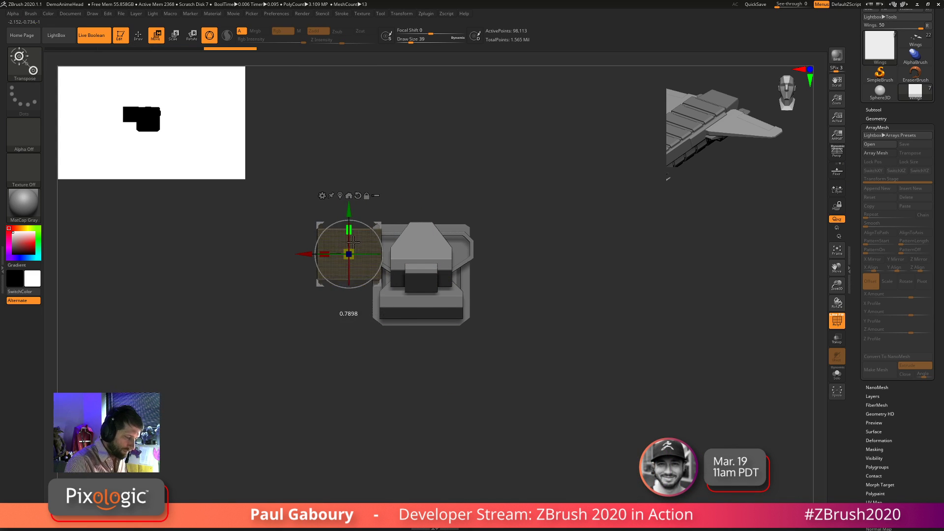
pyautogui.moveTo(354, 242); pyautogui.dragTo(360, 272)
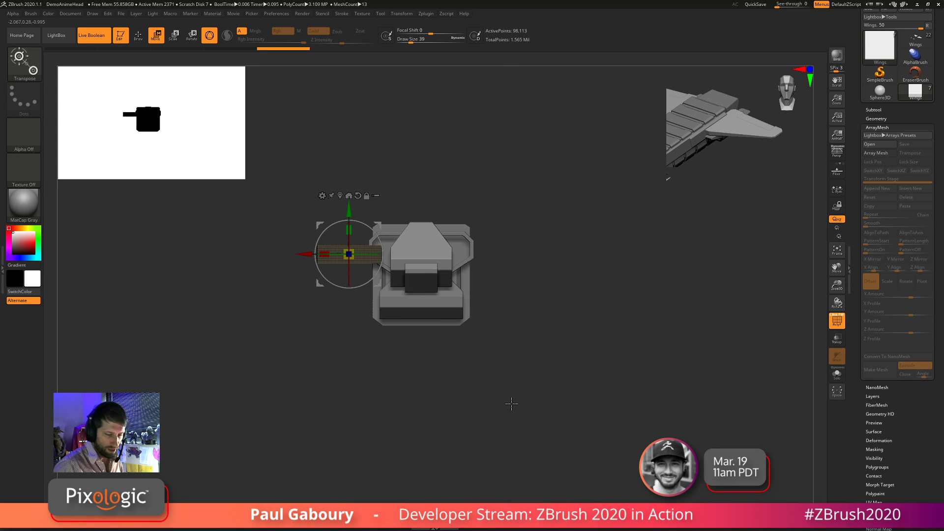
pyautogui.moveTo(509, 384)
pyautogui.keyDown('ctrl'); pyautogui.mouseDown()
pyautogui.moveTo(537, 438)
pyautogui.moveTo(534, 397)
pyautogui.mouseUp(); pyautogui.keyUp('ctrl')
pyautogui.press('q')
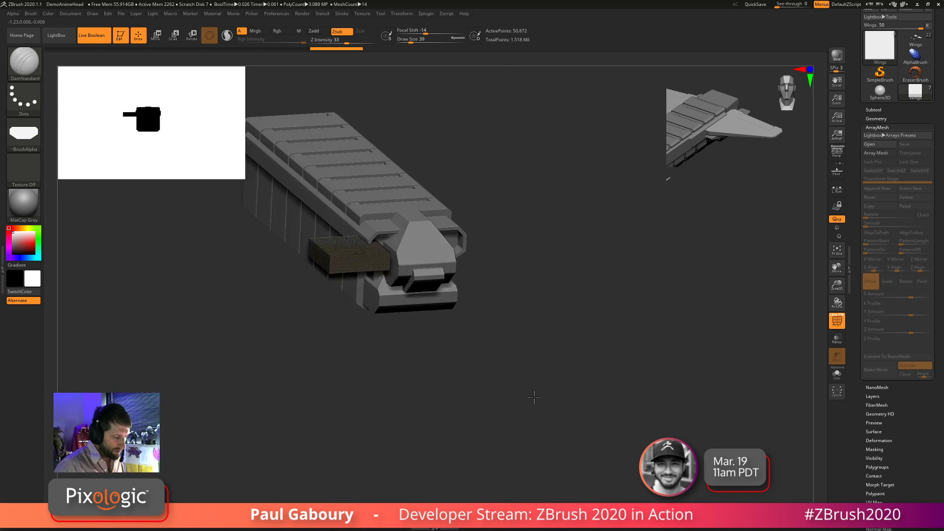
# Turn on Array Mesh with Transpose for the Wings slab, and lock the array's position and size
pyautogui.moveTo(534, 397)
pyautogui.keyDown('alt'); pyautogui.mouseDown(button='right')
pyautogui.moveTo(551, 431)
pyautogui.moveTo(531, 394)
pyautogui.moveTo(538, 388)
pyautogui.mouseUp(button='right'); pyautogui.keyUp('alt')
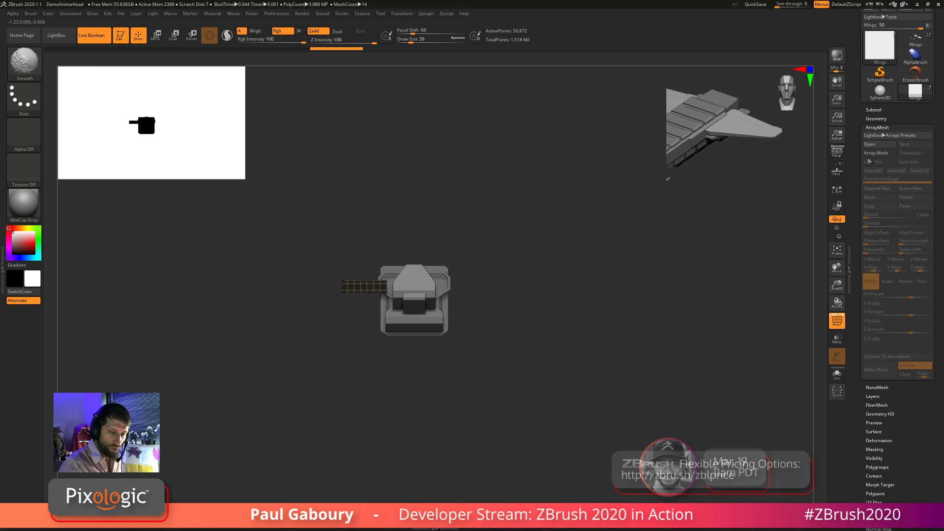
pyautogui.click(873, 153)
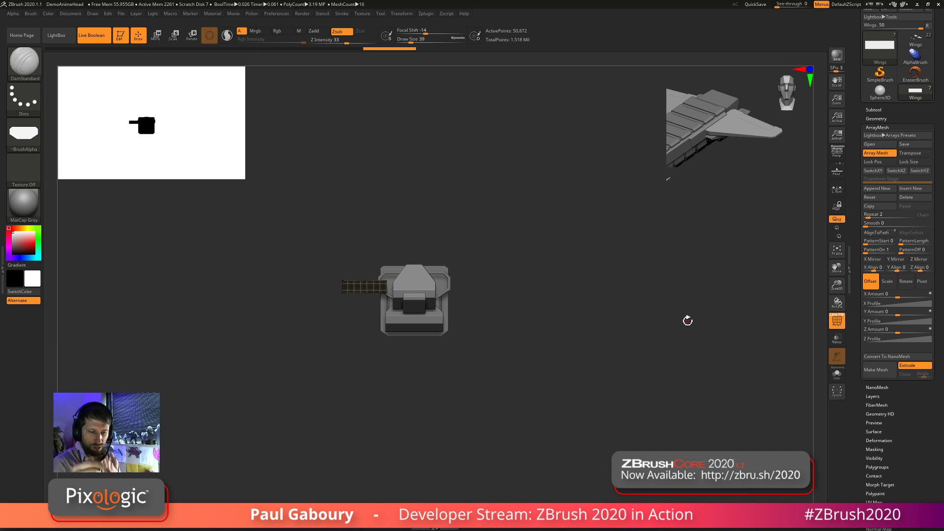
pyautogui.click(909, 153)
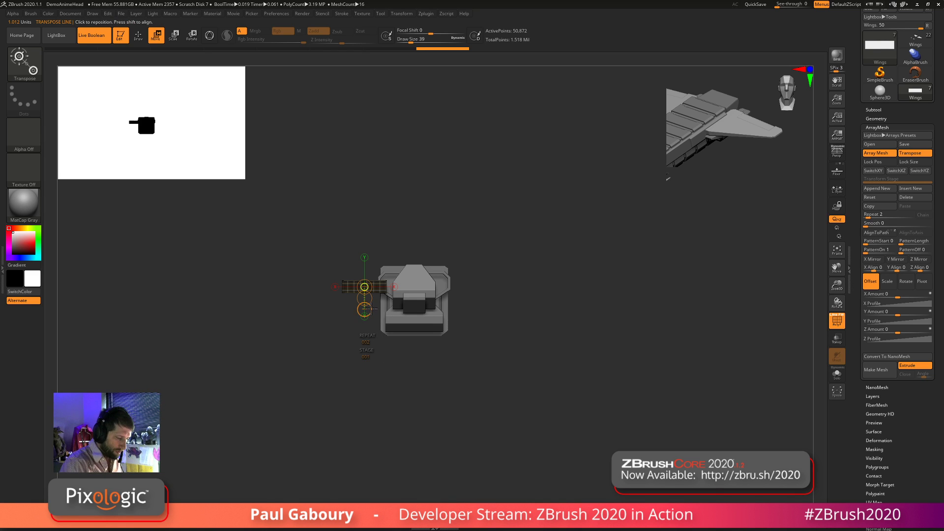
pyautogui.moveTo(364, 318); pyautogui.dragTo(445, 408)
pyautogui.moveTo(494, 383); pyautogui.dragTo(496, 404)
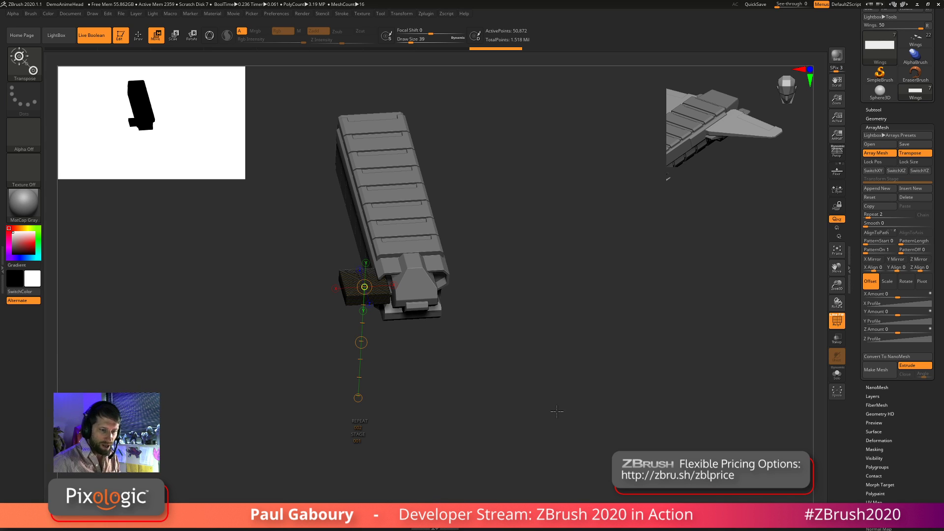
pyautogui.click(873, 162)
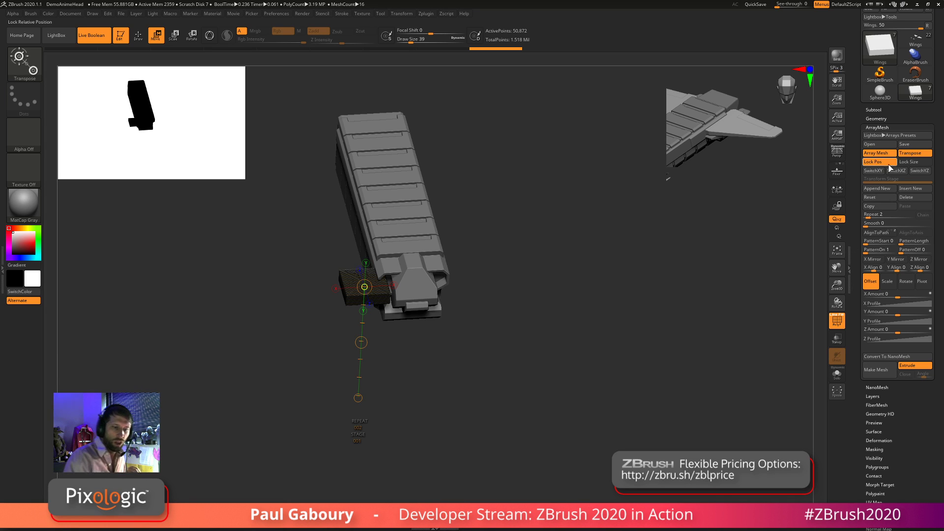
pyautogui.click(914, 163)
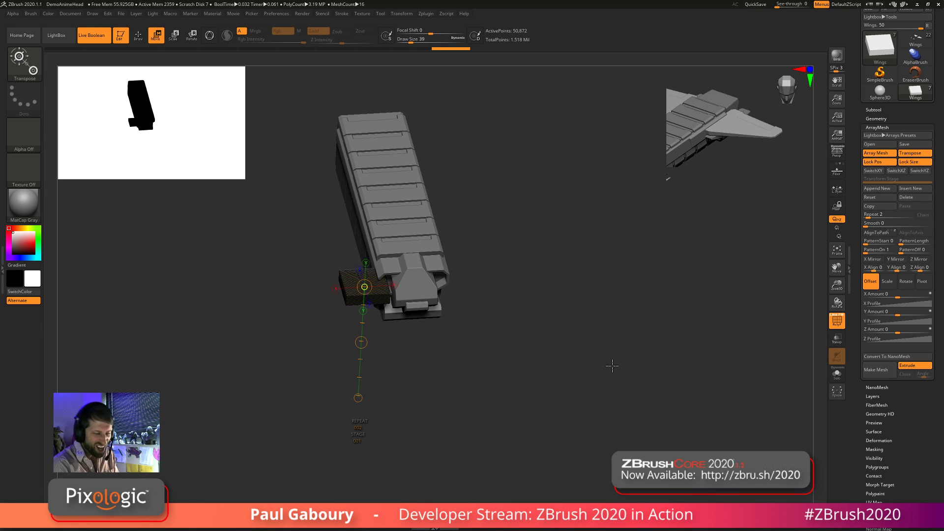
# Centre the array's transpose line on the hull and mirror the wing slab across X, with the polyframe hidden
pyautogui.click(877, 197)
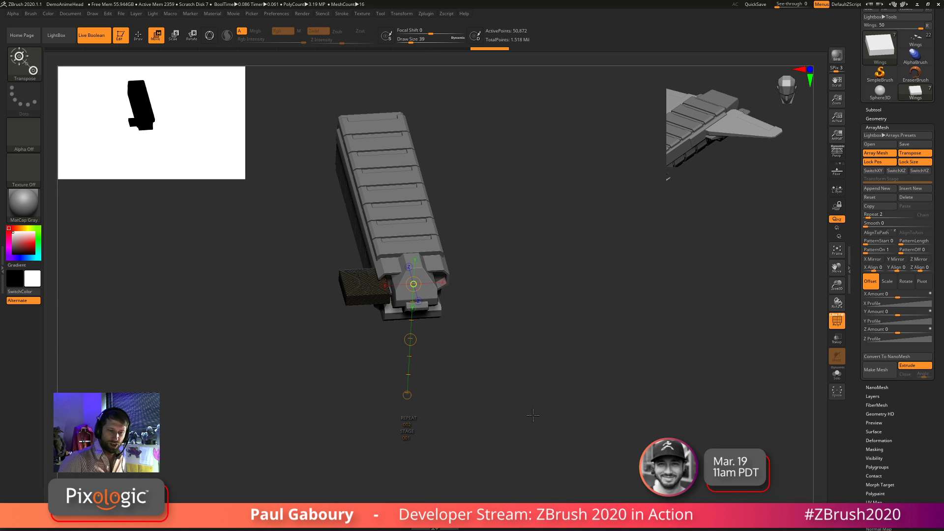
pyautogui.click(873, 259)
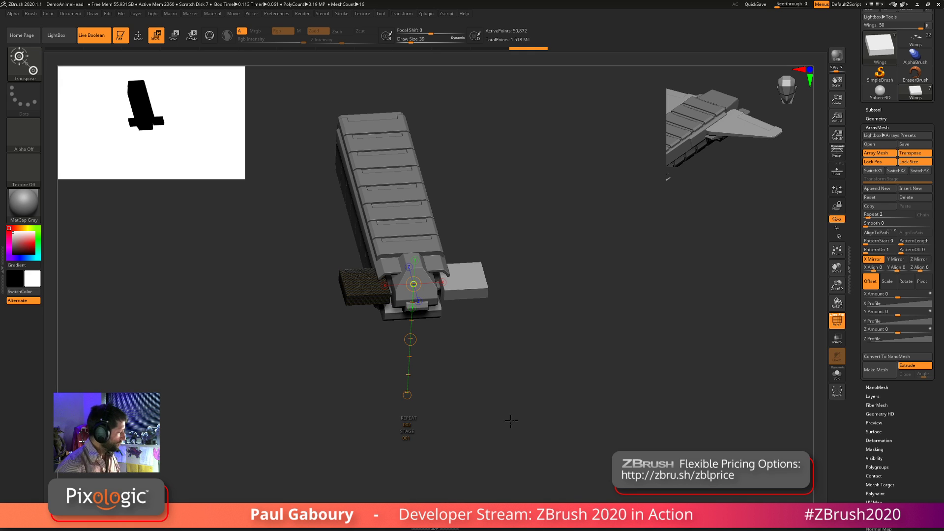
pyautogui.press('q')
pyautogui.hotkey('shift', 'f')
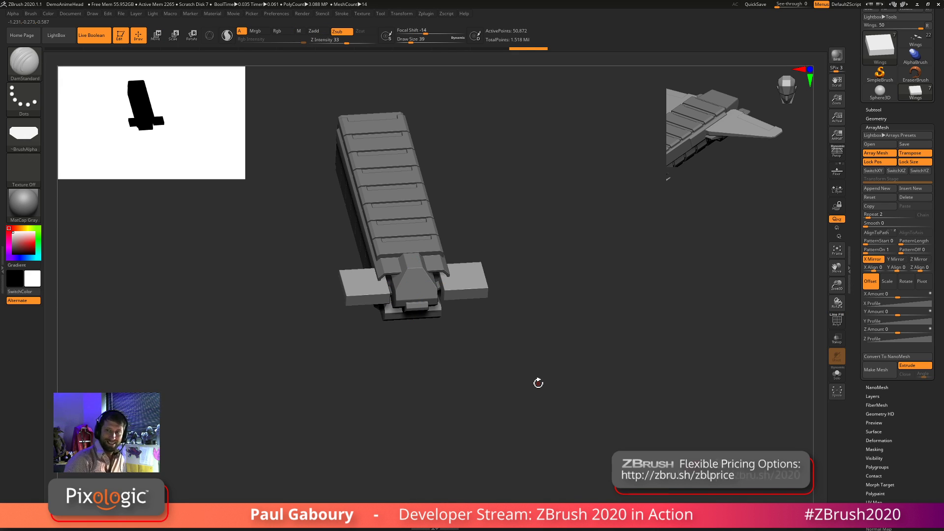
# Slide the mirrored wings back along the hull in Z from the top view and widen them in X
pyautogui.press('w')
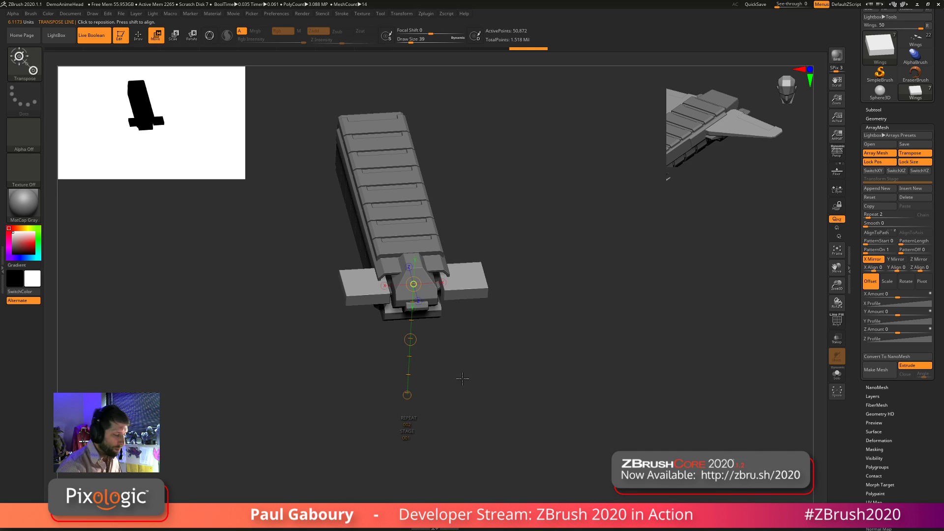
pyautogui.keyDown('shift'); pyautogui.moveTo(462, 379); pyautogui.dragTo(455, 418); pyautogui.keyUp('shift')
pyautogui.press('y')
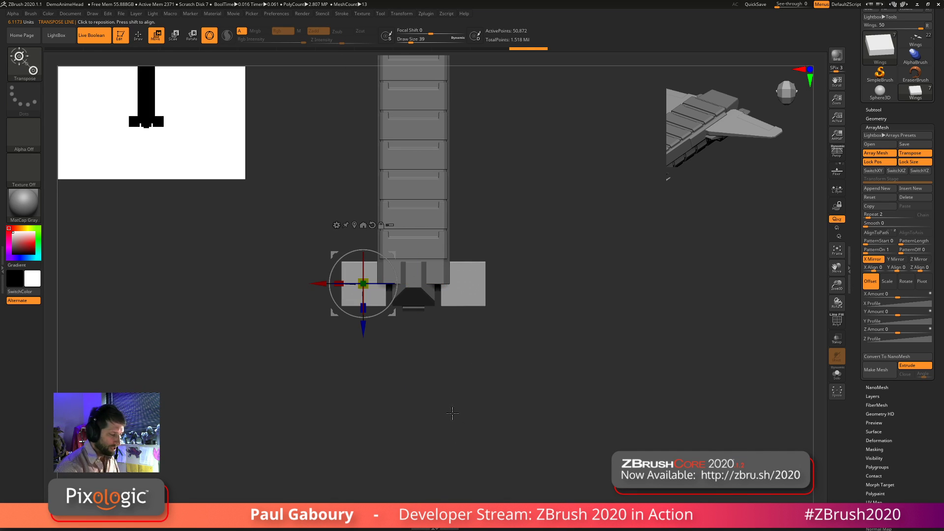
pyautogui.moveTo(358, 280); pyautogui.dragTo(396, 331)
pyautogui.moveTo(396, 376); pyautogui.dragTo(396, 339)
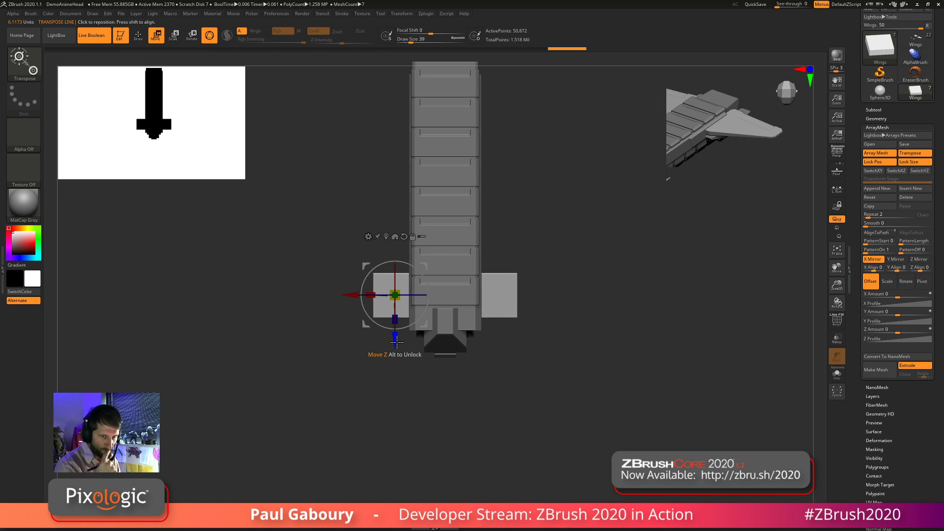
pyautogui.moveTo(366, 295)
pyautogui.mouseDown()
pyautogui.moveTo(316, 301)
pyautogui.moveTo(381, 307)
pyautogui.moveTo(310, 315)
pyautogui.moveTo(364, 301)
pyautogui.moveTo(346, 297)
pyautogui.mouseUp()
pyautogui.moveTo(489, 413)
pyautogui.keyDown('ctrl'); pyautogui.mouseDown(button='right')
pyautogui.moveTo(513, 420)
pyautogui.moveTo(500, 379)
pyautogui.moveTo(557, 423)
pyautogui.mouseUp(button='right'); pyautogui.keyUp('ctrl')
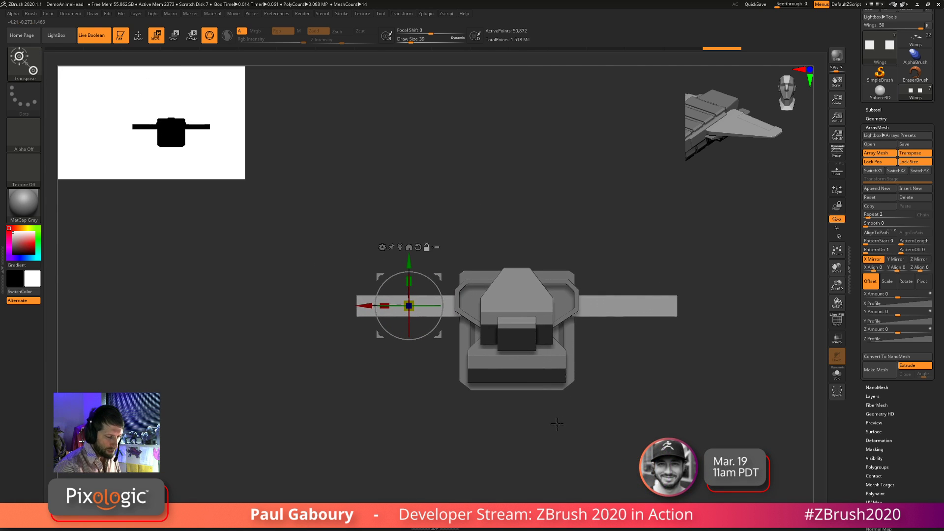
# Taper the wings toward their tips with sloping clip cuts along the upper and lower sides from the front view, updating the DynaMesh
pyautogui.hotkey('ctrl', 'shift')
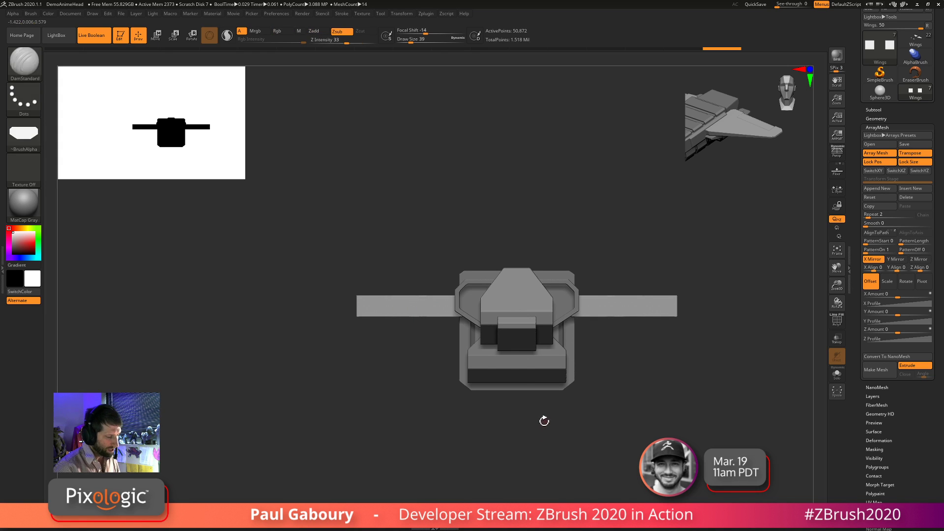
pyautogui.moveTo(288, 313); pyautogui.dragTo(531, 295)
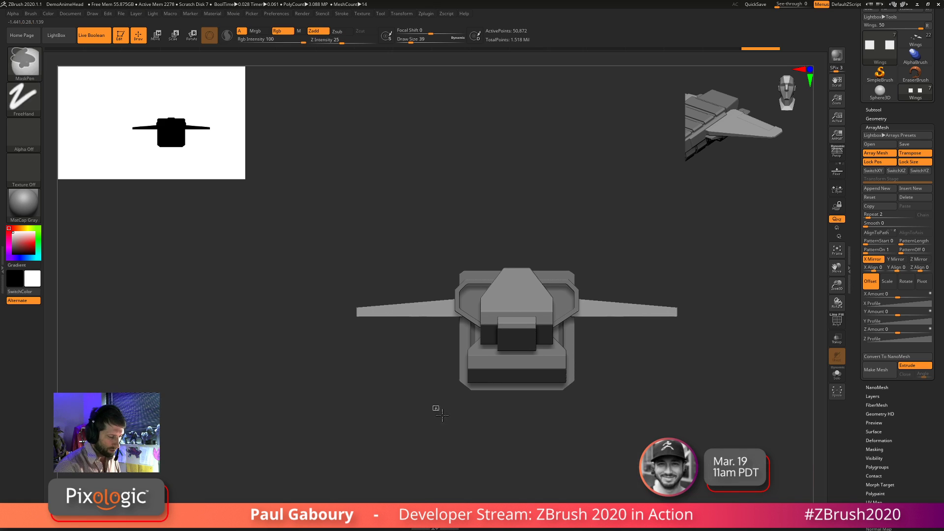
pyautogui.moveTo(657, 359)
pyautogui.keyDown('ctrl'); pyautogui.mouseDown()
pyautogui.moveTo(336, 327)
pyautogui.moveTo(453, 409)
pyautogui.mouseUp(); pyautogui.keyUp('ctrl')
pyautogui.moveTo(667, 355)
pyautogui.keyDown('ctrl'); pyautogui.keyDown('shift'); pyautogui.mouseDown()
pyautogui.moveTo(390, 314)
pyautogui.moveTo(394, 288)
pyautogui.moveTo(432, 267)
pyautogui.moveTo(432, 292)
pyautogui.moveTo(555, 305)
pyautogui.moveTo(449, 324)
pyautogui.moveTo(544, 310)
pyautogui.moveTo(497, 310)
pyautogui.moveTo(596, 320)
pyautogui.moveTo(598, 334)
pyautogui.moveTo(348, 317)
pyautogui.moveTo(348, 308)
pyautogui.mouseUp(); pyautogui.keyUp('shift'); pyautogui.keyUp('ctrl')
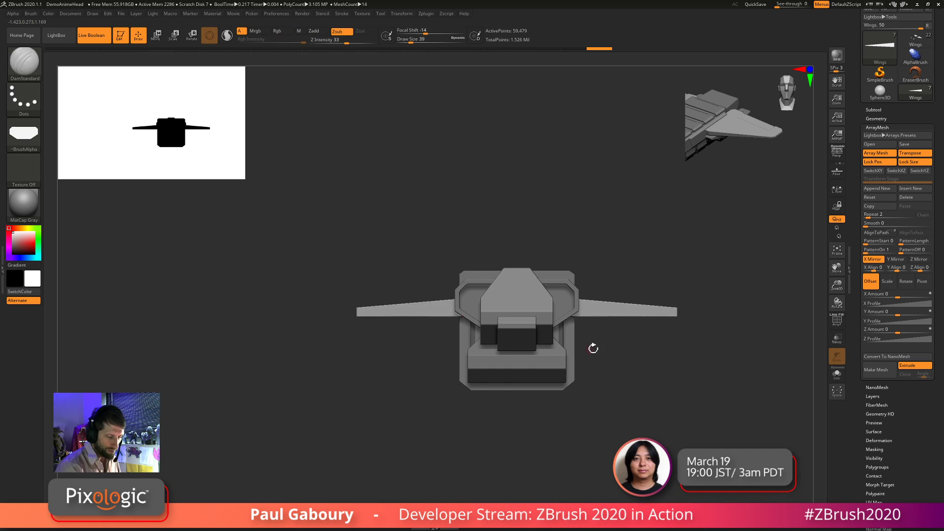
pyautogui.keyDown('ctrl'); pyautogui.keyDown('shift'); pyautogui.moveTo(653, 326); pyautogui.dragTo(345, 314); pyautogui.keyUp('shift'); pyautogui.keyUp('ctrl')
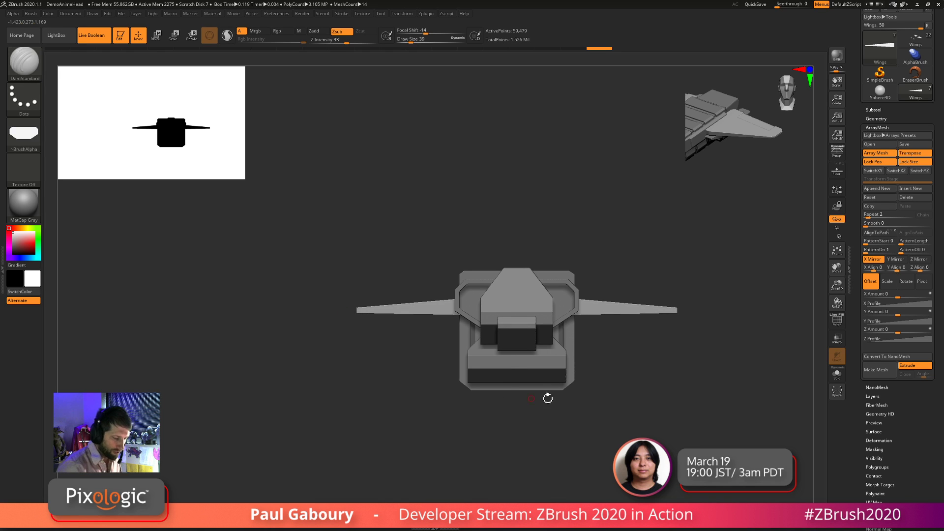
pyautogui.keyDown('ctrl'); pyautogui.moveTo(548, 396); pyautogui.dragTo(610, 396, button='right'); pyautogui.keyUp('ctrl')
pyautogui.moveTo(610, 396)
pyautogui.mouseDown()
pyautogui.moveTo(611, 413)
pyautogui.moveTo(628, 398)
pyautogui.moveTo(600, 427)
pyautogui.moveTo(604, 418)
pyautogui.moveTo(566, 437)
pyautogui.moveTo(573, 419)
pyautogui.mouseUp()
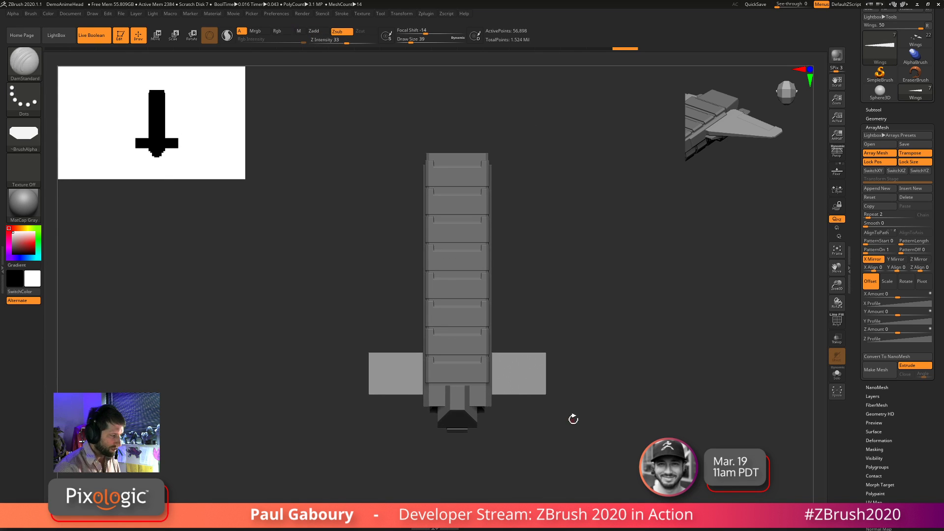
# Taper the wings' trailing edges toward the tips with a sloping clip cut from the top view and update the DynaMesh
pyautogui.moveTo(349, 390); pyautogui.dragTo(522, 429)
pyautogui.hotkey('ctrl', 'shift')
pyautogui.keyDown('ctrl'); pyautogui.keyDown('shift'); pyautogui.moveTo(641, 420); pyautogui.dragTo(293, 366); pyautogui.keyUp('shift'); pyautogui.keyUp('ctrl')
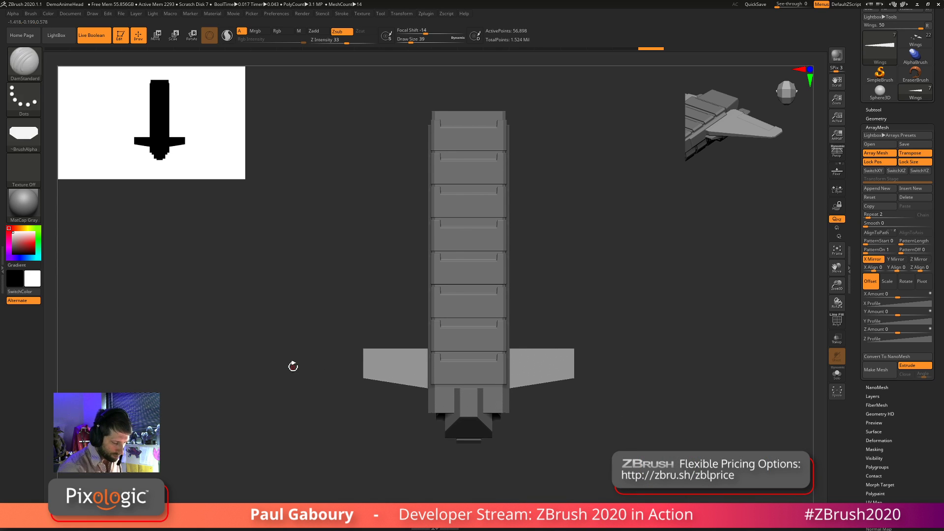
pyautogui.keyDown('ctrl'); pyautogui.moveTo(548, 429); pyautogui.dragTo(591, 495); pyautogui.keyUp('ctrl')
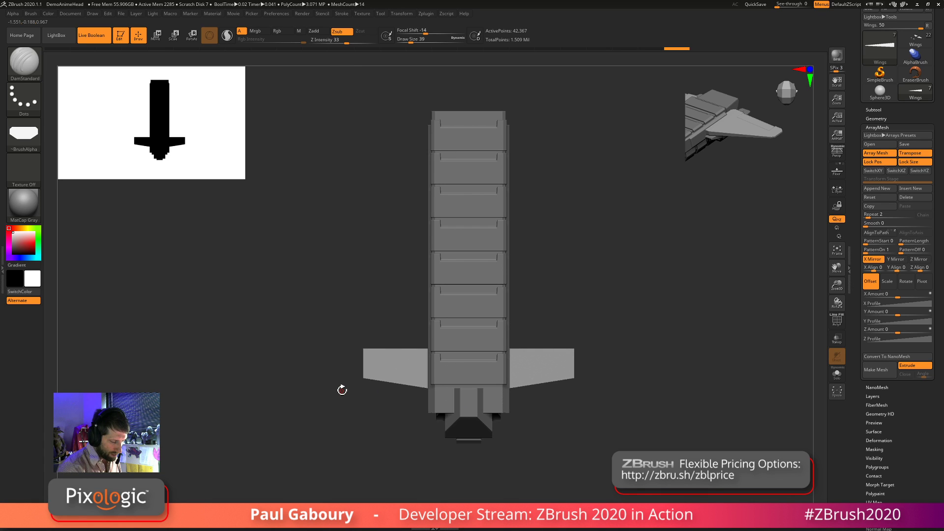
# Try to cut a rectangular notch into the wings' leading edges with an inverted rectangular mask and a straight clip
pyautogui.keyDown('ctrl'); pyautogui.moveTo(343, 390); pyautogui.dragTo(371, 430, button='right'); pyautogui.keyUp('ctrl')
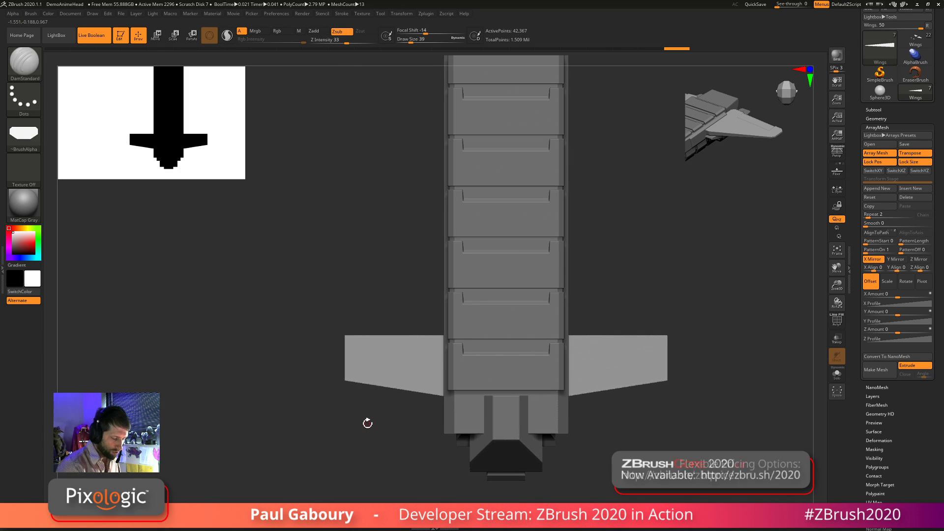
pyautogui.moveTo(366, 273)
pyautogui.keyDown('ctrl'); pyautogui.mouseDown()
pyautogui.moveTo(400, 333)
pyautogui.moveTo(429, 352)
pyautogui.mouseUp(); pyautogui.keyUp('ctrl')
pyautogui.keyDown('ctrl'); pyautogui.click(391, 440); pyautogui.keyUp('ctrl')
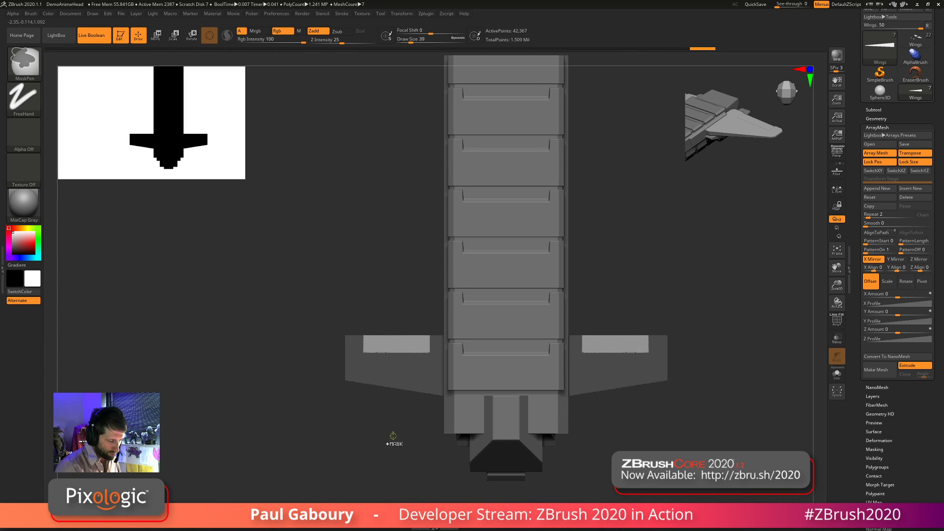
pyautogui.keyDown('ctrl'); pyautogui.keyDown('shift'); pyautogui.moveTo(306, 347); pyautogui.dragTo(579, 355); pyautogui.keyUp('shift'); pyautogui.keyUp('ctrl')
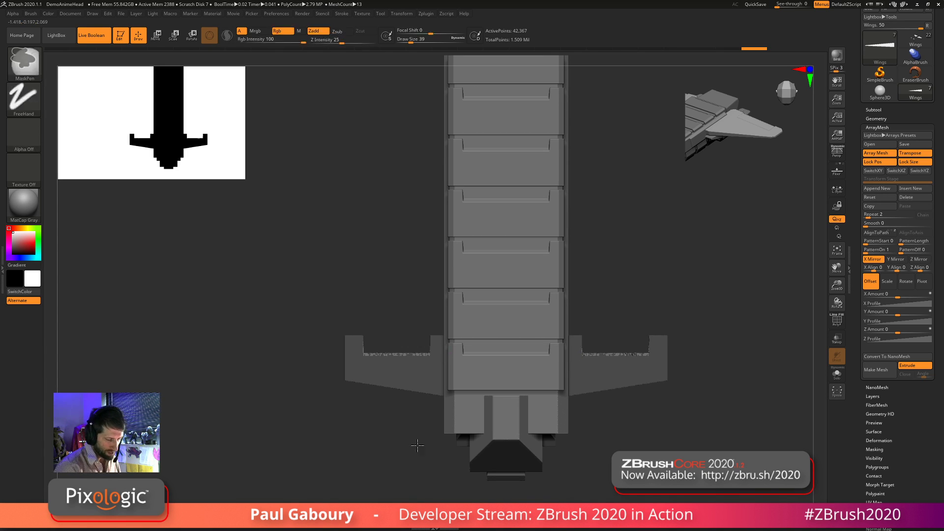
pyautogui.keyDown('alt'); pyautogui.moveTo(418, 446); pyautogui.dragTo(476, 451); pyautogui.keyUp('alt')
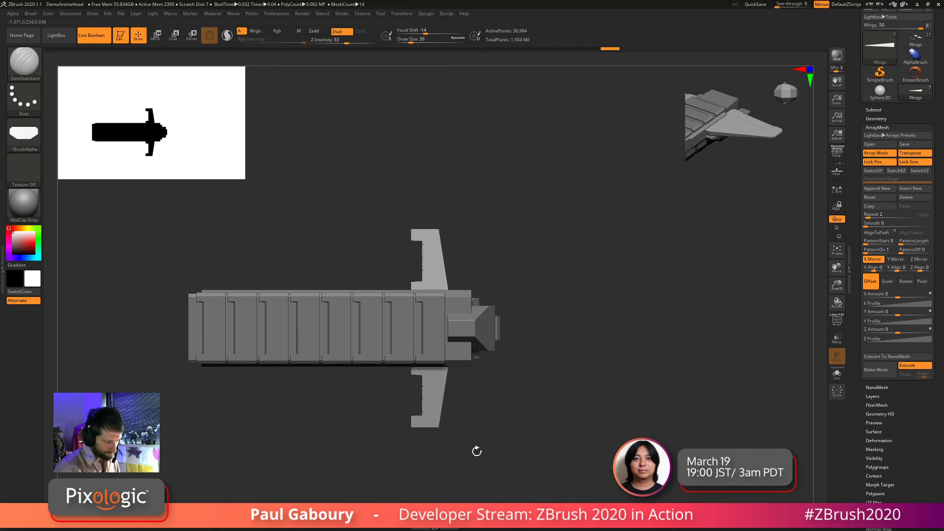
pyautogui.press('ctrl')
pyautogui.keyDown('ctrl'); pyautogui.click(420, 450); pyautogui.keyUp('ctrl')
# Taper the wings' leading edges toward the tips with a sloping clip cut and update the DynaMesh
pyautogui.hotkey('ctrl', 'shift')
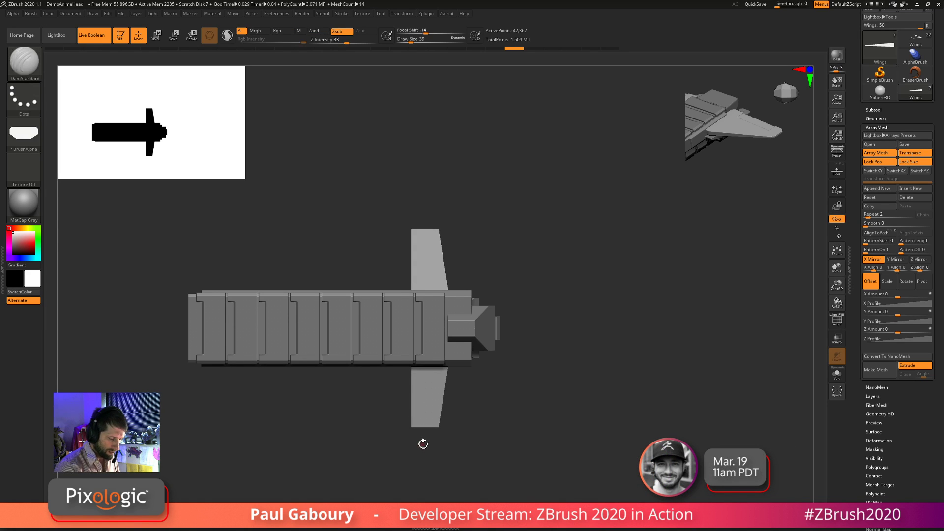
pyautogui.keyDown('ctrl'); pyautogui.keyDown('shift'); pyautogui.moveTo(425, 464); pyautogui.dragTo(407, 355); pyautogui.keyUp('shift'); pyautogui.keyUp('ctrl')
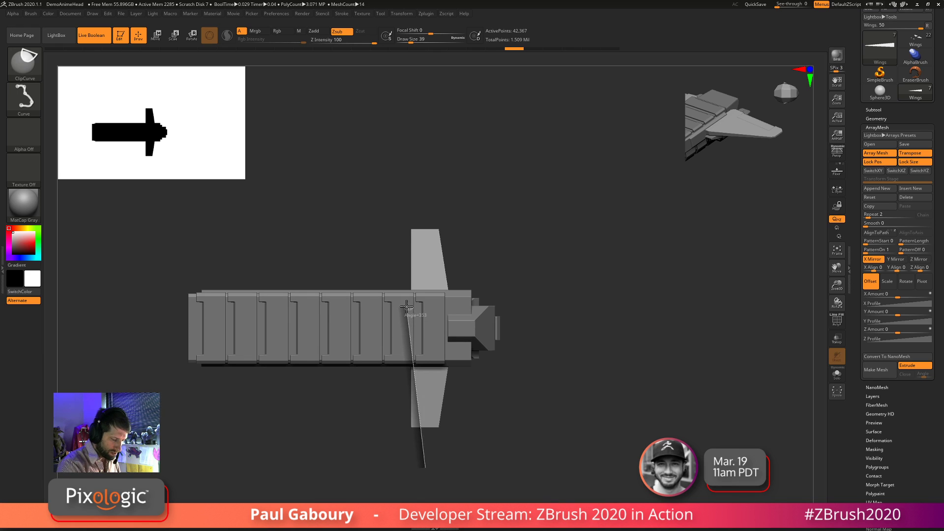
pyautogui.keyDown('ctrl'); pyautogui.keyDown('shift'); pyautogui.moveTo(406, 307); pyautogui.dragTo(407, 309); pyautogui.keyUp('shift'); pyautogui.keyUp('ctrl')
pyautogui.press('ctrl')
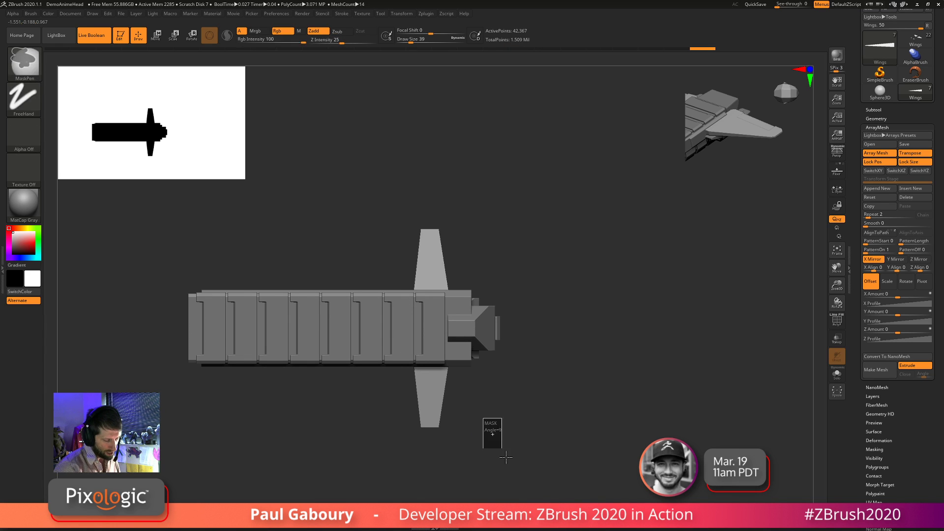
# Mask a long section of the tapered leading edge, invert the mask, and clip the exposed section back into a notch
pyautogui.keyDown('ctrl'); pyautogui.moveTo(441, 445); pyautogui.dragTo(427, 419); pyautogui.keyUp('ctrl')
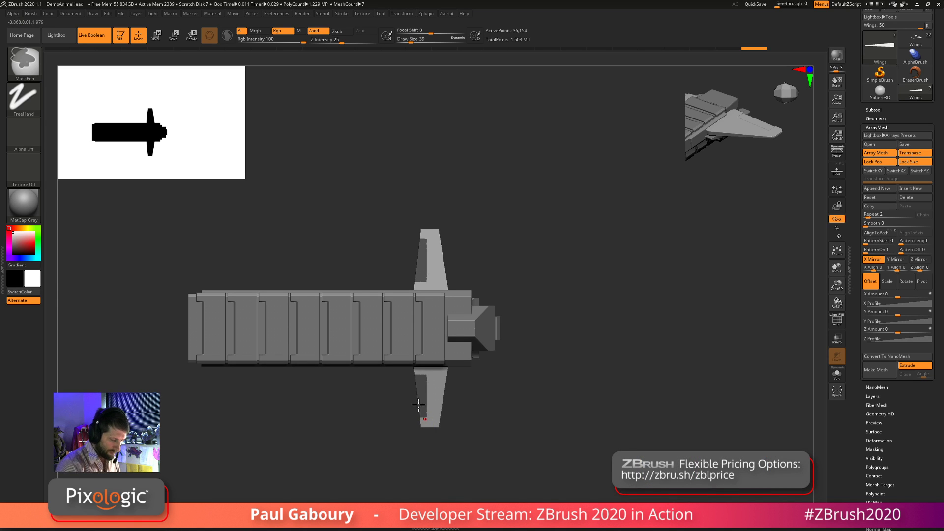
pyautogui.press('ctrl')
pyautogui.keyDown('ctrl'); pyautogui.click(502, 451); pyautogui.keyUp('ctrl')
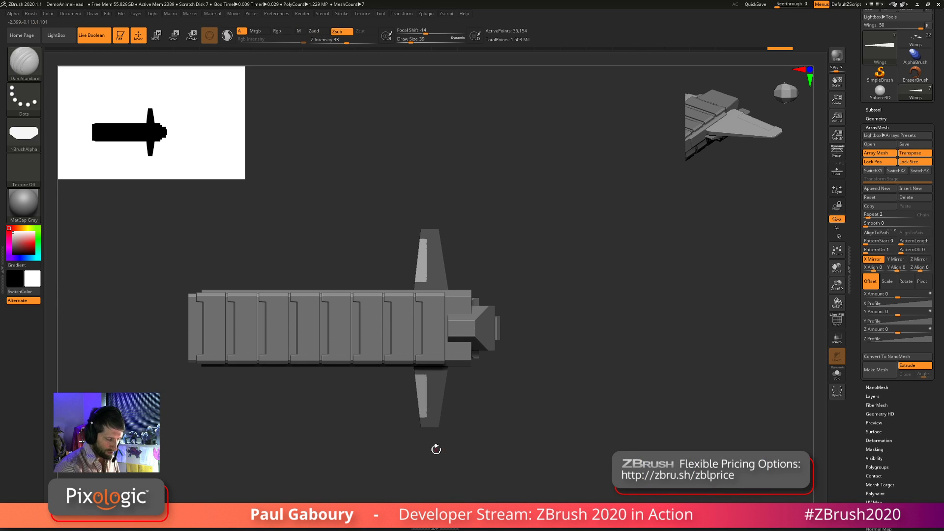
pyautogui.keyDown('ctrl'); pyautogui.keyDown('shift'); pyautogui.moveTo(430, 476); pyautogui.dragTo(435, 290); pyautogui.keyUp('shift'); pyautogui.keyUp('ctrl')
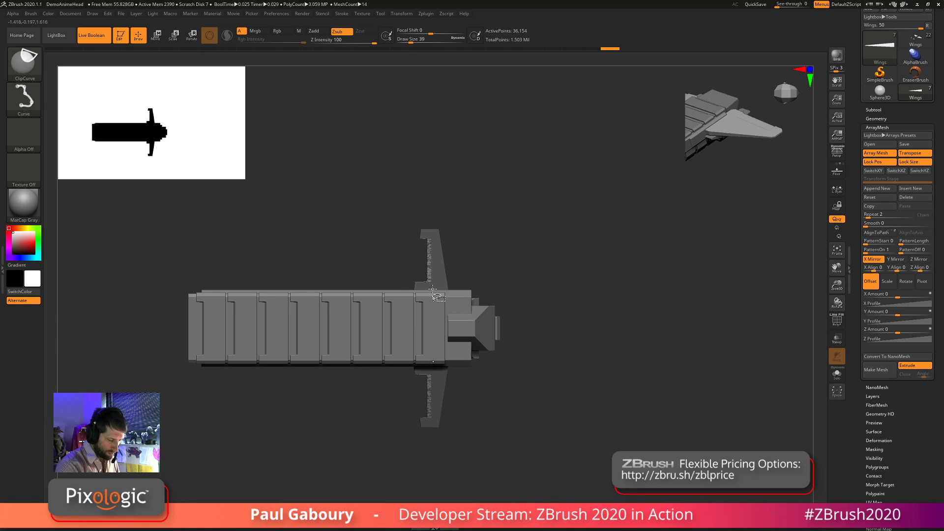
pyautogui.keyDown('ctrl'); pyautogui.click(508, 436); pyautogui.keyUp('ctrl')
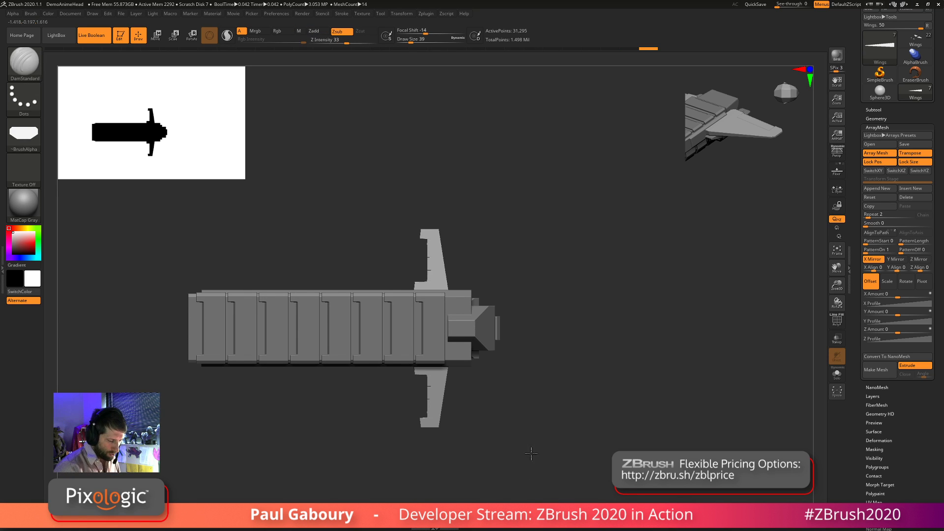
# Undo the notch clip, recut the exposed leading edge with a straight clip line, and update the DynaMesh
pyautogui.moveTo(536, 475)
pyautogui.mouseDown()
pyautogui.moveTo(554, 411)
pyautogui.moveTo(564, 416)
pyautogui.moveTo(532, 450)
pyautogui.moveTo(482, 430)
pyautogui.mouseUp()
pyautogui.press('ctrl')
pyautogui.hotkey('ctrl', 'z')
pyautogui.keyDown('ctrl'); pyautogui.moveTo(460, 436); pyautogui.dragTo(468, 416, button='right'); pyautogui.keyUp('ctrl')
pyautogui.hotkey('ctrl', 'z')
pyautogui.keyDown('ctrl'); pyautogui.keyDown('shift'); pyautogui.moveTo(431, 474); pyautogui.dragTo(431, 208); pyautogui.keyUp('shift'); pyautogui.keyUp('ctrl')
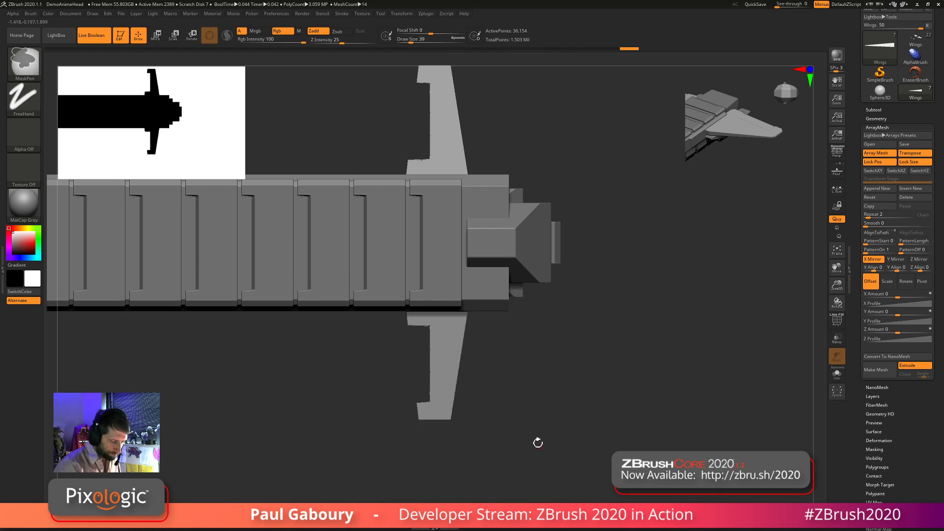
pyautogui.keyDown('ctrl'); pyautogui.moveTo(514, 475); pyautogui.dragTo(582, 362, button='right'); pyautogui.keyUp('ctrl')
# Isolate the wings, set the Gizmo pivot on the wing's root face, and show the whole ship again
pyautogui.press('w')
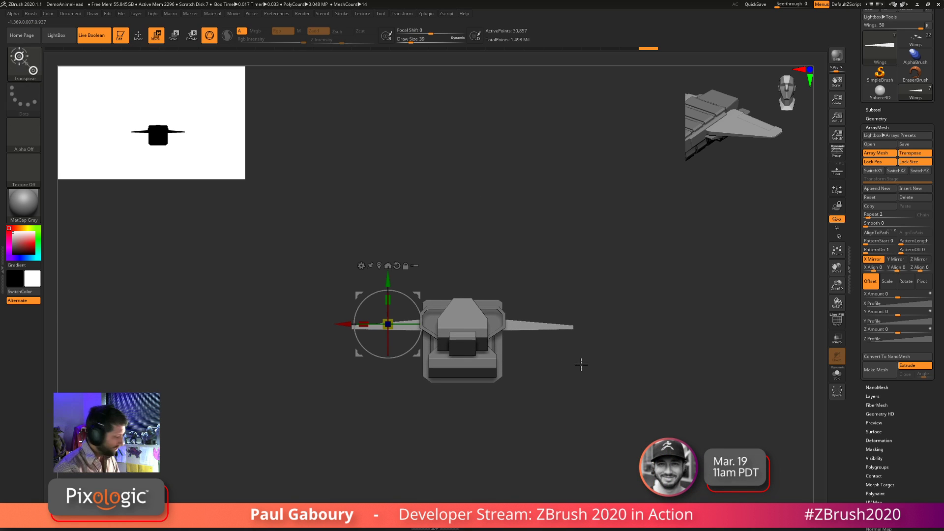
pyautogui.click(836, 376)
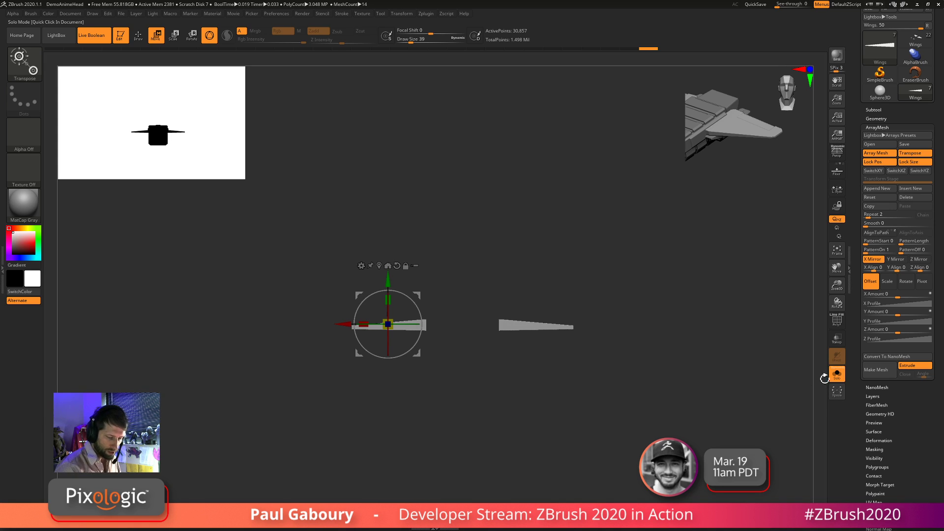
pyautogui.moveTo(585, 372); pyautogui.dragTo(546, 381, button='right')
pyautogui.keyDown('ctrl'); pyautogui.moveTo(547, 381); pyautogui.dragTo(541, 428, button='right'); pyautogui.keyUp('ctrl')
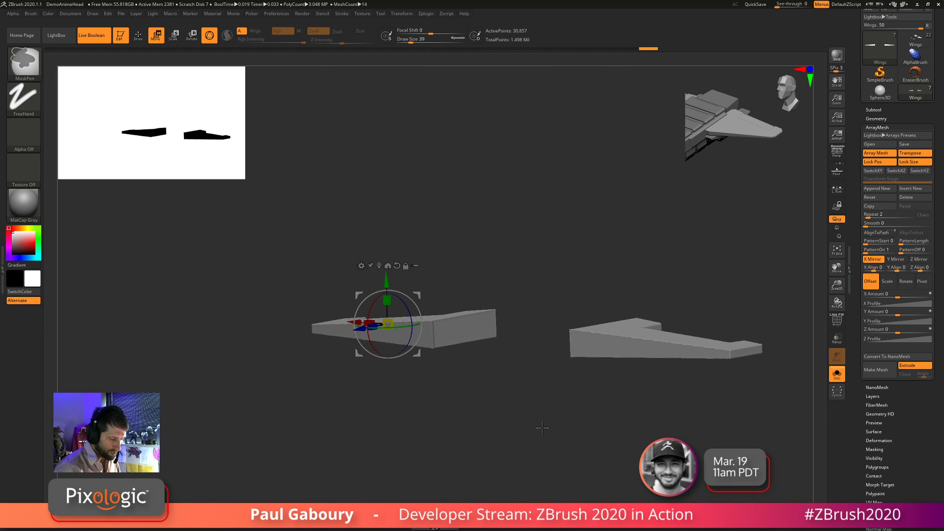
pyautogui.keyDown('alt'); pyautogui.click(461, 330); pyautogui.keyUp('alt')
pyautogui.keyDown('shift'); pyautogui.moveTo(482, 407); pyautogui.dragTo(501, 407, button='right'); pyautogui.keyUp('shift')
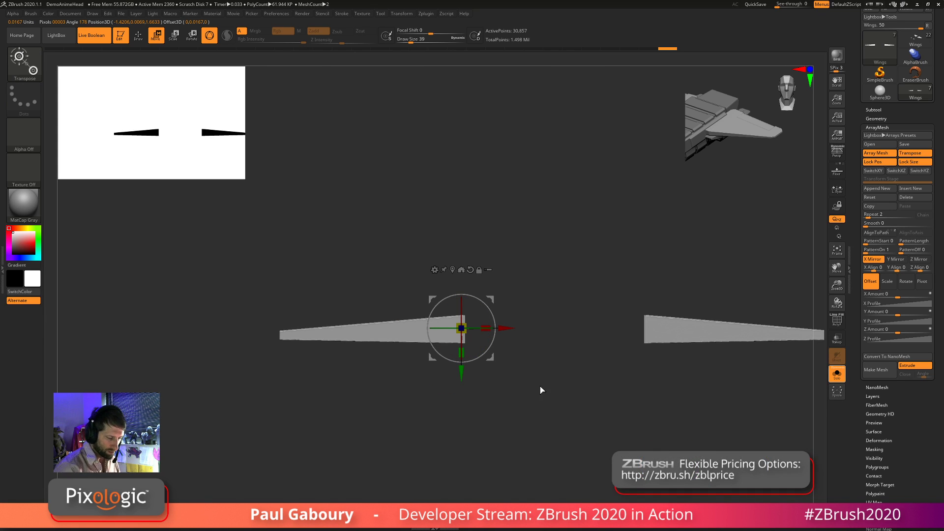
pyautogui.click(836, 374)
# Rotate the wings about their roots from the front view to give them a shallow downward slope away from the hull
pyautogui.moveTo(487, 349); pyautogui.dragTo(487, 350)
pyautogui.press('ctrl')
pyautogui.keyDown('ctrl'); pyautogui.moveTo(389, 429); pyautogui.dragTo(405, 425, button='right'); pyautogui.keyUp('ctrl')
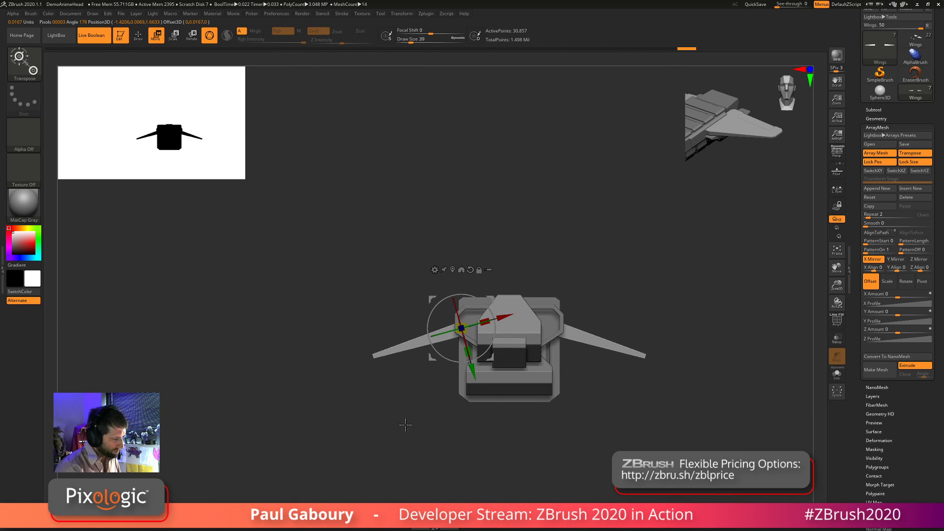
pyautogui.moveTo(491, 346); pyautogui.dragTo(492, 342)
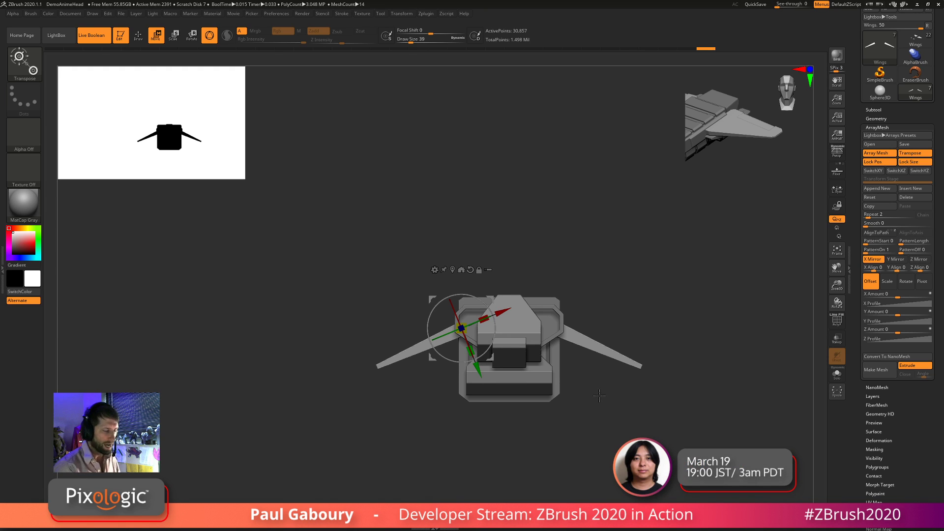
pyautogui.keyDown('alt'); pyautogui.moveTo(630, 422); pyautogui.dragTo(538, 363, button='right'); pyautogui.keyUp('alt')
pyautogui.keyDown('ctrl'); pyautogui.moveTo(538, 362); pyautogui.dragTo(555, 414, button='right'); pyautogui.keyUp('ctrl')
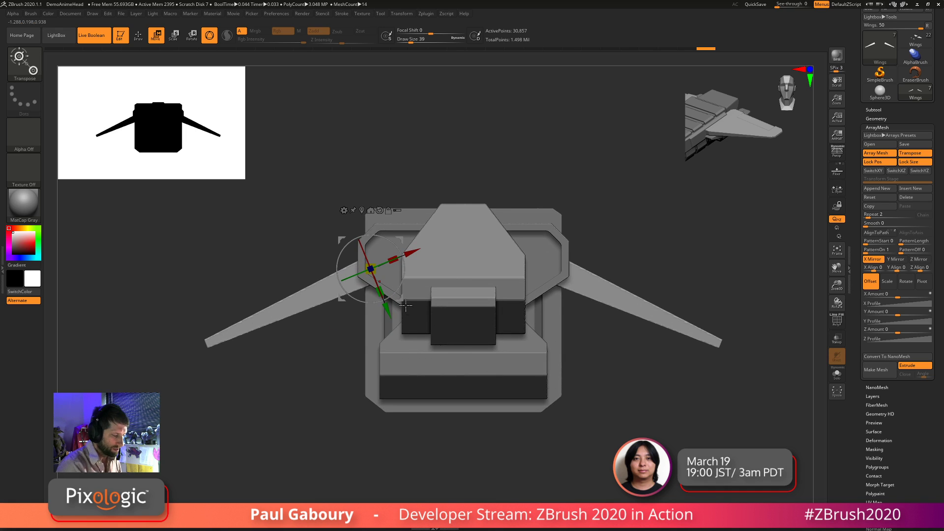
pyautogui.moveTo(395, 292); pyautogui.dragTo(389, 298)
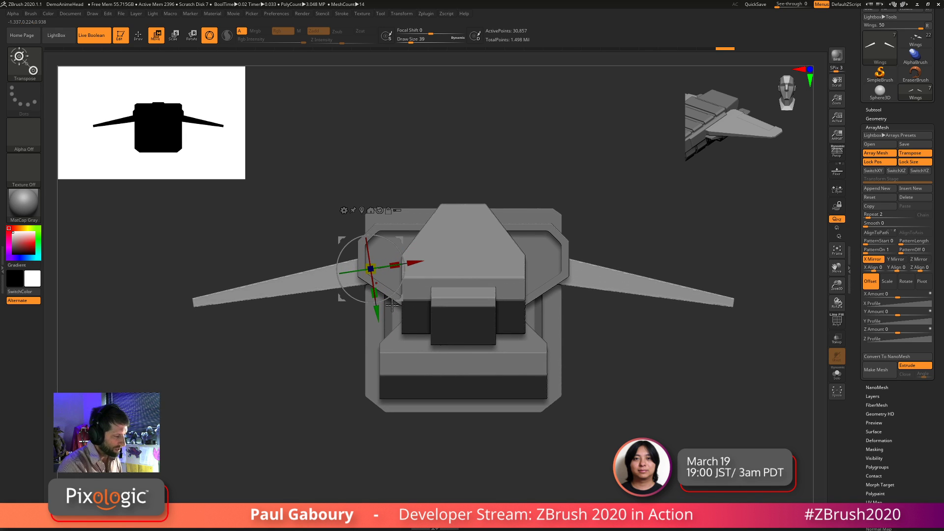
# Reset the Gizmo orientation and raise the wings slightly in Y against the hull sides
pyautogui.keyDown('alt'); pyautogui.click(379, 210); pyautogui.keyUp('alt')
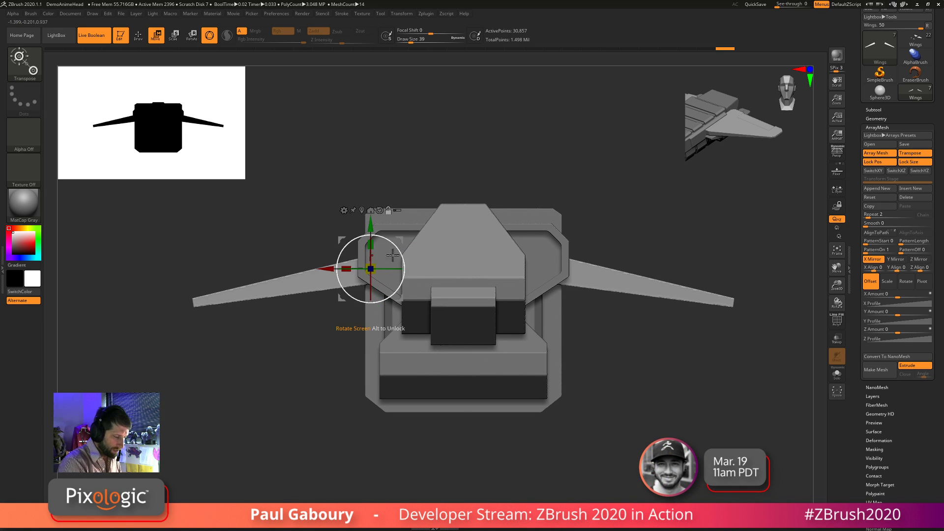
pyautogui.moveTo(371, 235); pyautogui.dragTo(375, 402)
pyautogui.moveTo(371, 324); pyautogui.dragTo(383, 212)
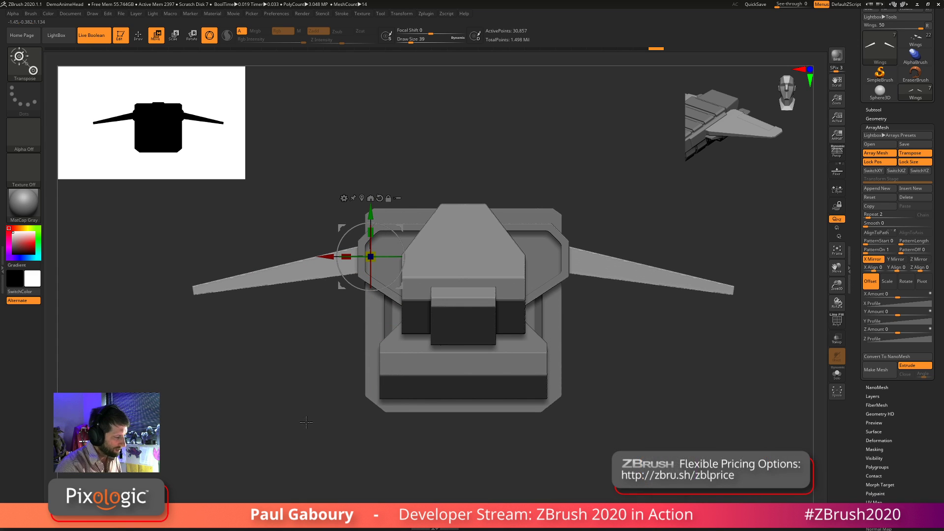
# Center the Gizmo on the wing, show the polyframe, and insert a PolyCube into the Wings subtool
pyautogui.moveTo(638, 416); pyautogui.dragTo(483, 361)
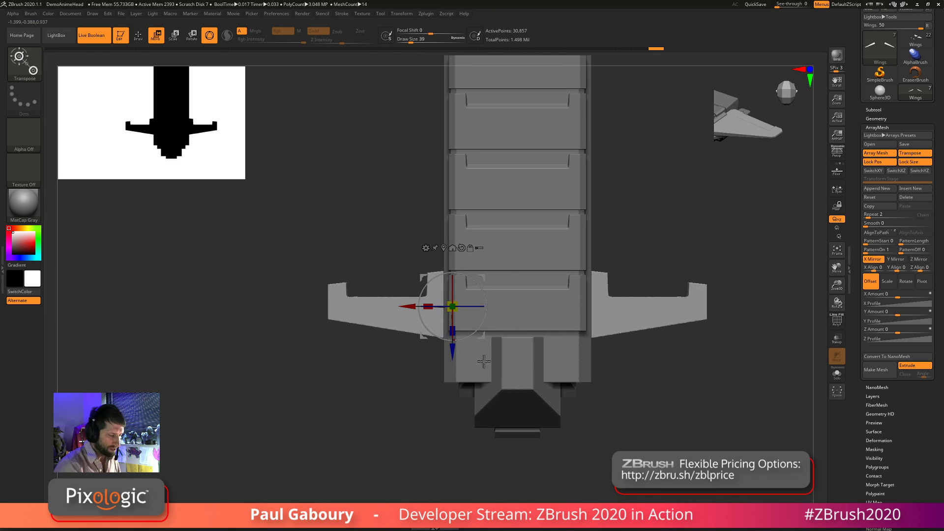
pyautogui.click(444, 249)
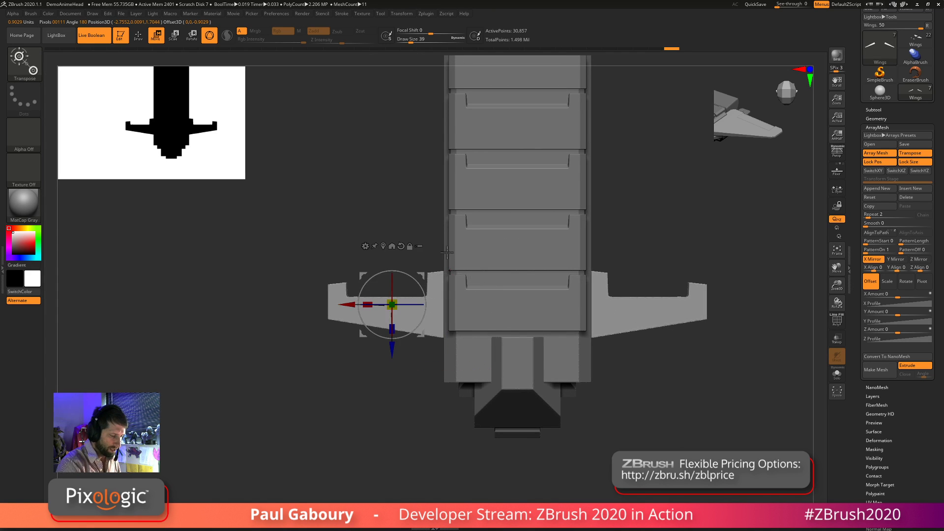
pyautogui.keyDown('alt'); pyautogui.moveTo(396, 391); pyautogui.dragTo(391, 327); pyautogui.keyUp('alt')
pyautogui.hotkey('shift', 'f')
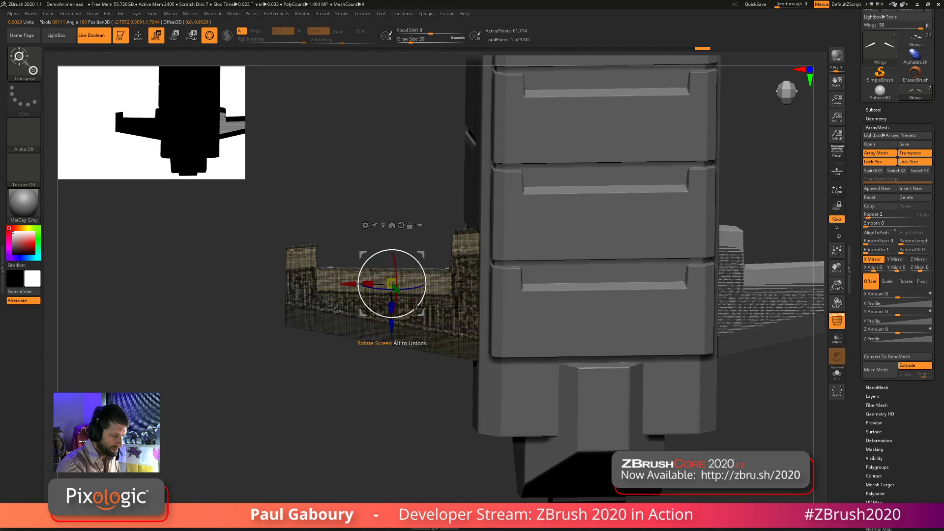
pyautogui.click(367, 224)
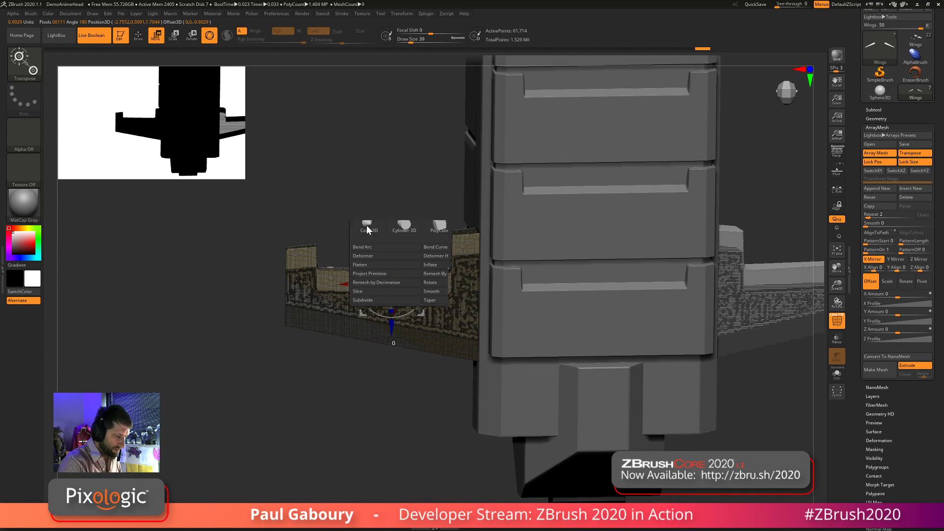
pyautogui.click(438, 222)
pyautogui.keyDown('shift'); pyautogui.moveTo(401, 434); pyautogui.dragTo(438, 343); pyautogui.keyUp('shift')
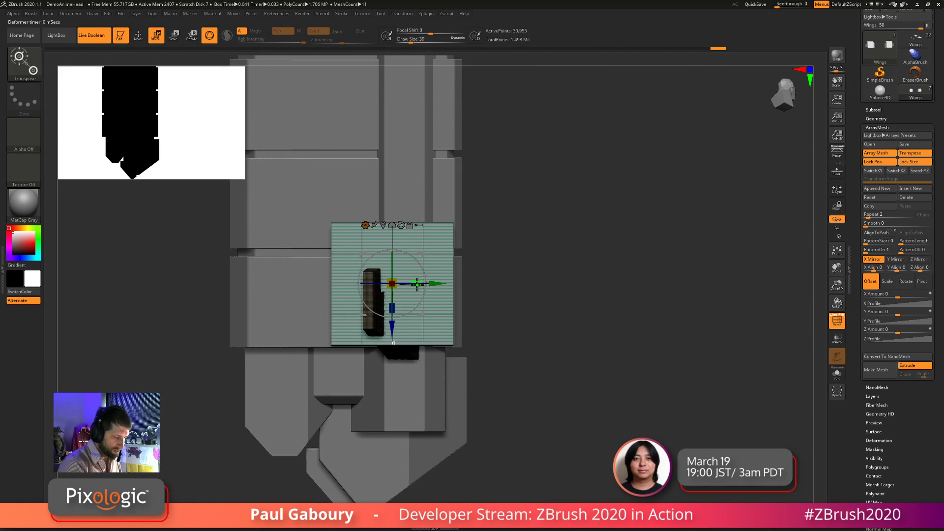
# Flatten the inserted cube, tilt it about 12.5 degrees to follow the wing, and scale it into a strip filling the notch, with the polyframe hidden
pyautogui.moveTo(418, 283); pyautogui.dragTo(405, 341)
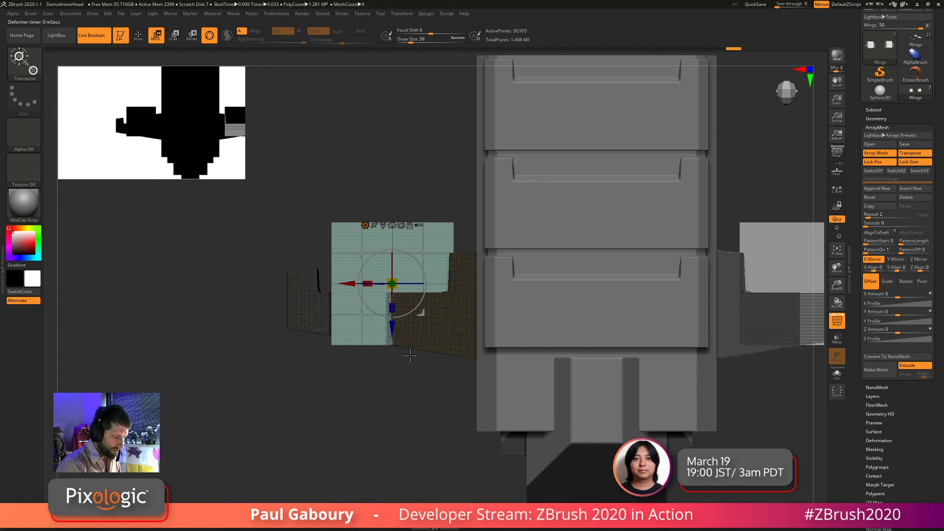
pyautogui.moveTo(408, 403); pyautogui.dragTo(419, 299)
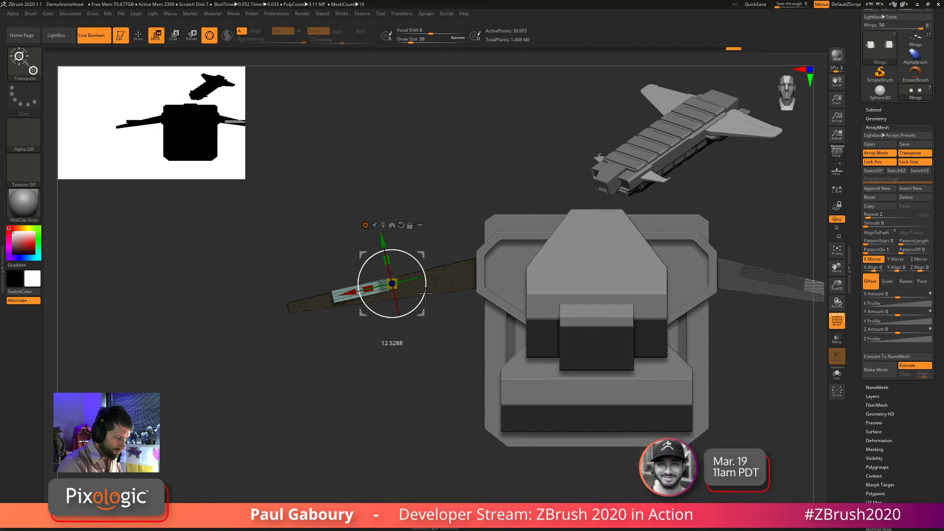
pyautogui.moveTo(428, 336); pyautogui.dragTo(383, 262)
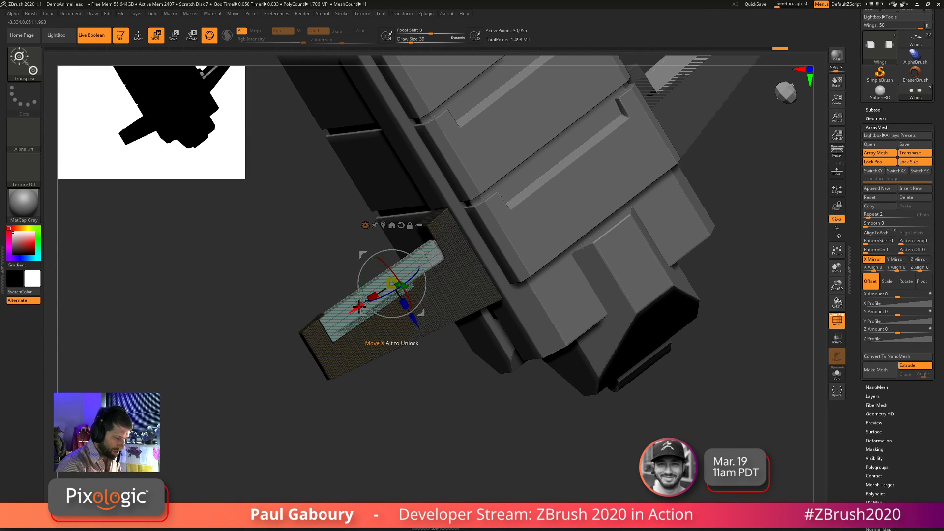
pyautogui.hotkey('shift', 'f')
# Duplicate the strip in the wing notch and offset the copy beside the original across the wing's thickness
pyautogui.moveTo(393, 354)
pyautogui.mouseDown()
pyautogui.moveTo(435, 414)
pyautogui.moveTo(417, 330)
pyautogui.mouseUp()
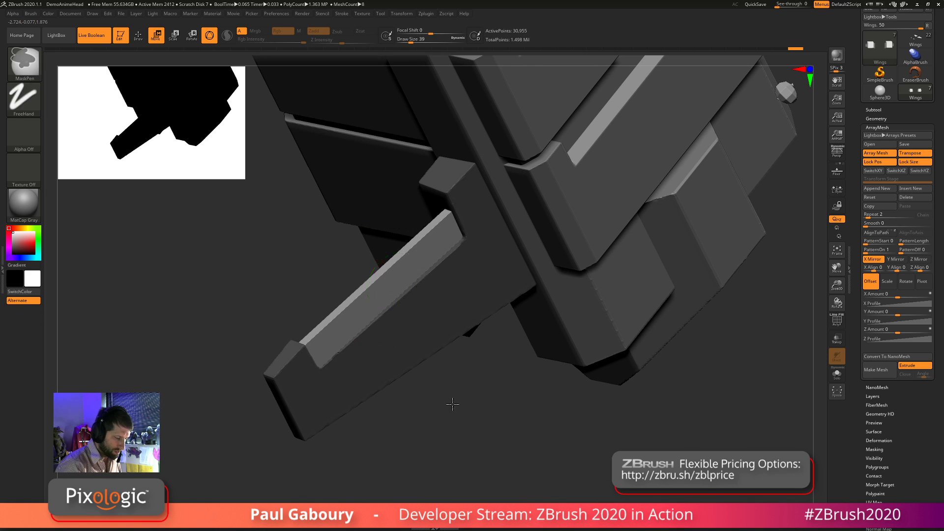
pyautogui.moveTo(449, 400); pyautogui.dragTo(430, 293)
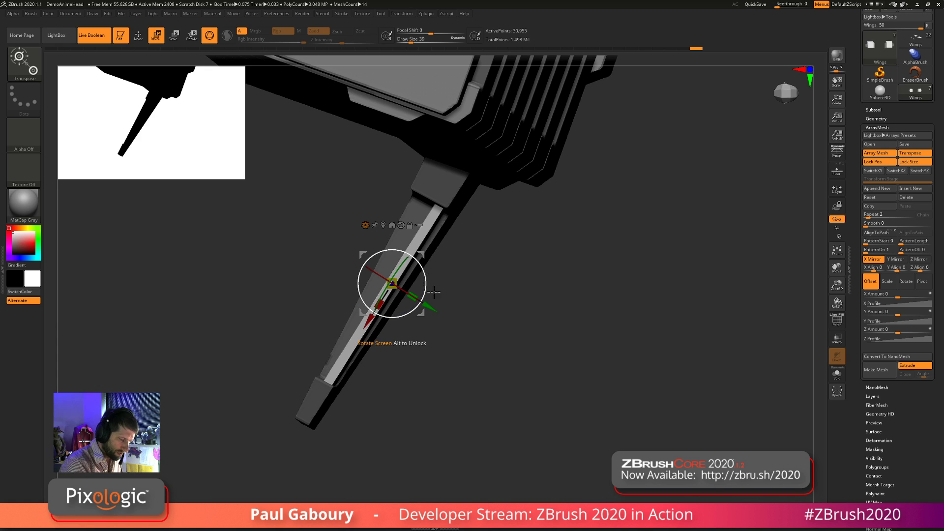
pyautogui.keyDown('ctrl'); pyautogui.moveTo(437, 310); pyautogui.dragTo(420, 301); pyautogui.keyUp('ctrl')
pyautogui.moveTo(433, 368); pyautogui.dragTo(406, 306)
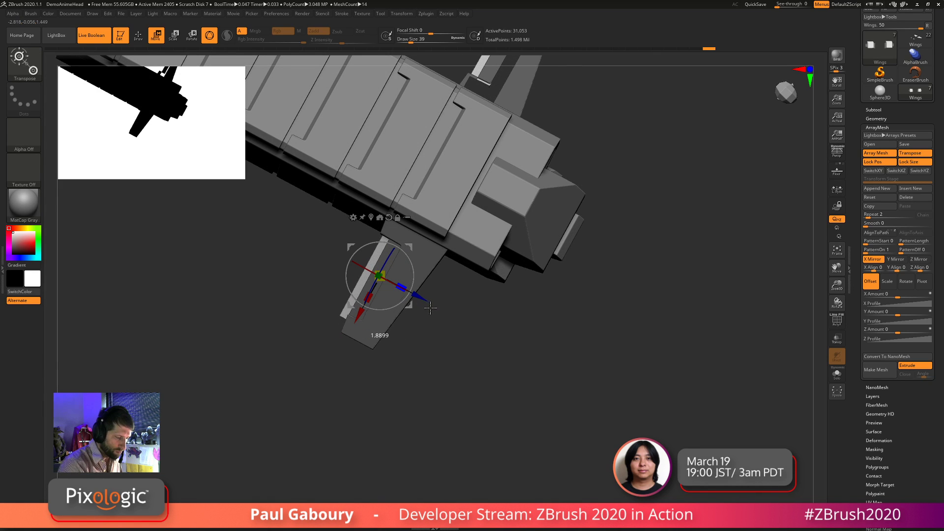
pyautogui.moveTo(431, 307)
pyautogui.mouseDown()
pyautogui.moveTo(442, 400)
pyautogui.moveTo(334, 358)
pyautogui.moveTo(349, 383)
pyautogui.moveTo(279, 370)
pyautogui.moveTo(276, 389)
pyautogui.moveTo(381, 254)
pyautogui.mouseUp()
pyautogui.press('q')
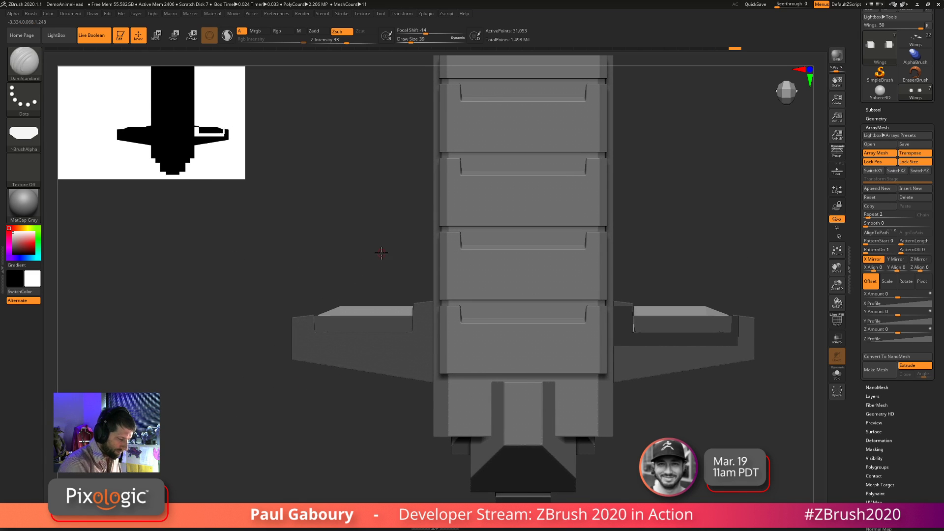
pyautogui.moveTo(316, 417)
pyautogui.mouseDown()
pyautogui.moveTo(339, 466)
pyautogui.moveTo(320, 415)
pyautogui.mouseUp()
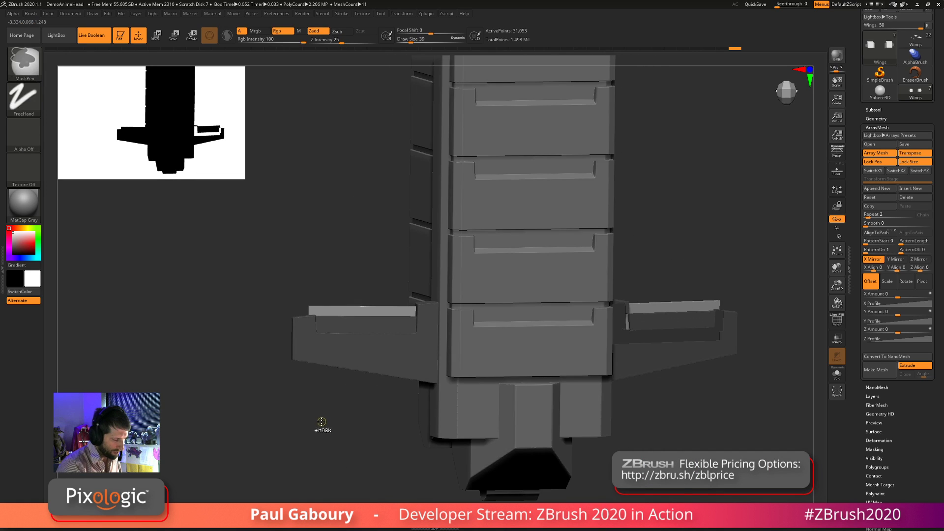
pyautogui.moveTo(321, 409); pyautogui.dragTo(330, 415)
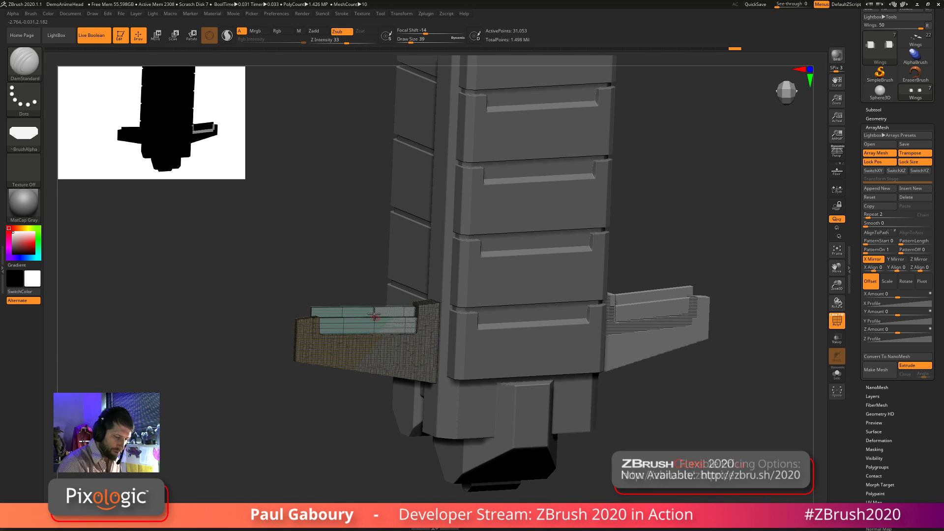
# Separate the wing and its two strips into their own polygroups with Auto Groups, and turn off Live Boolean
pyautogui.moveTo(904, 442); pyautogui.dragTo(914, 372)
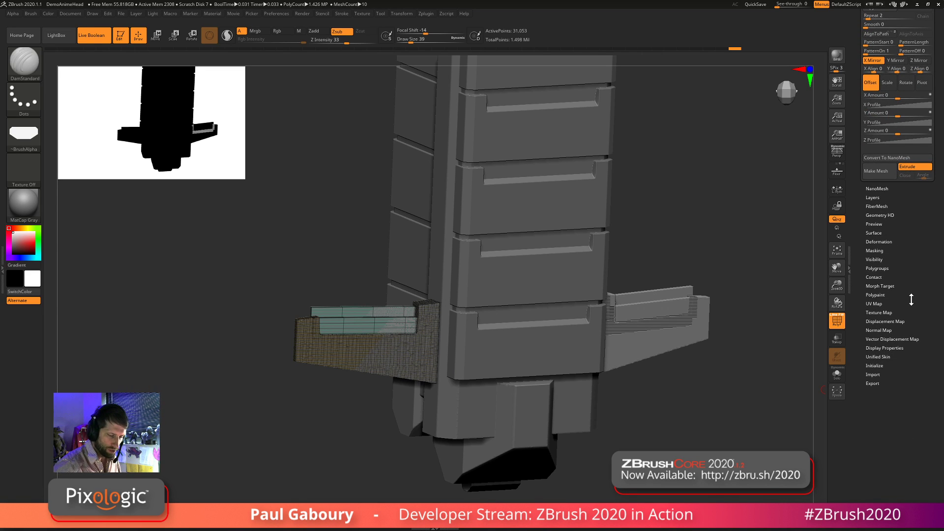
pyautogui.click(877, 268)
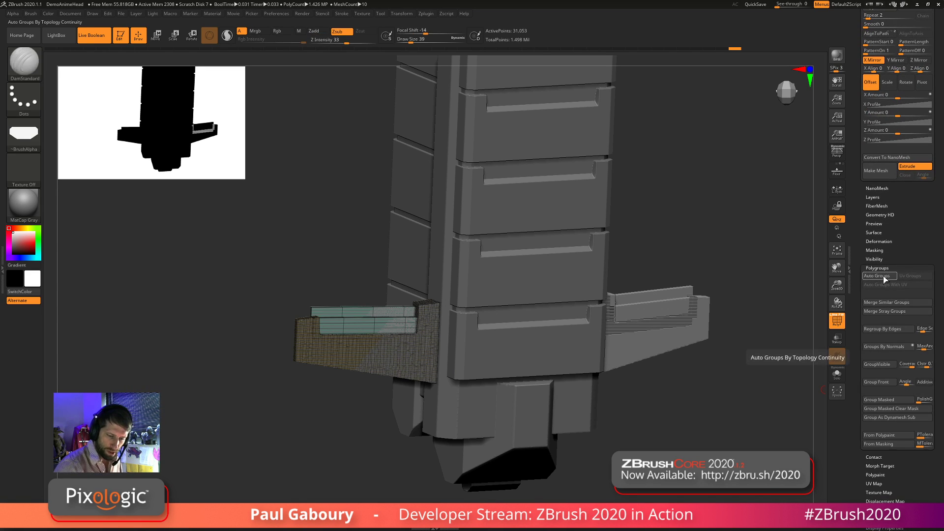
pyautogui.click(877, 275)
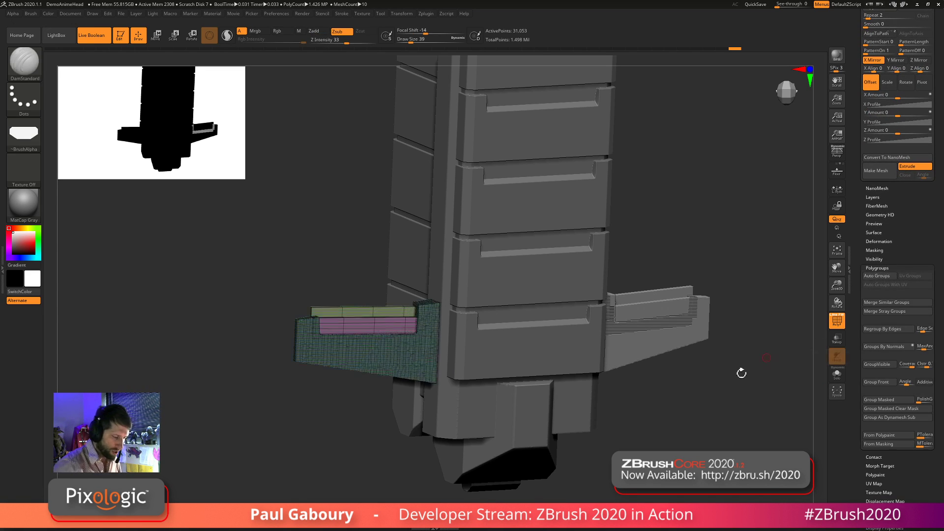
pyautogui.click(92, 35)
pyautogui.moveTo(655, 424); pyautogui.dragTo(606, 430)
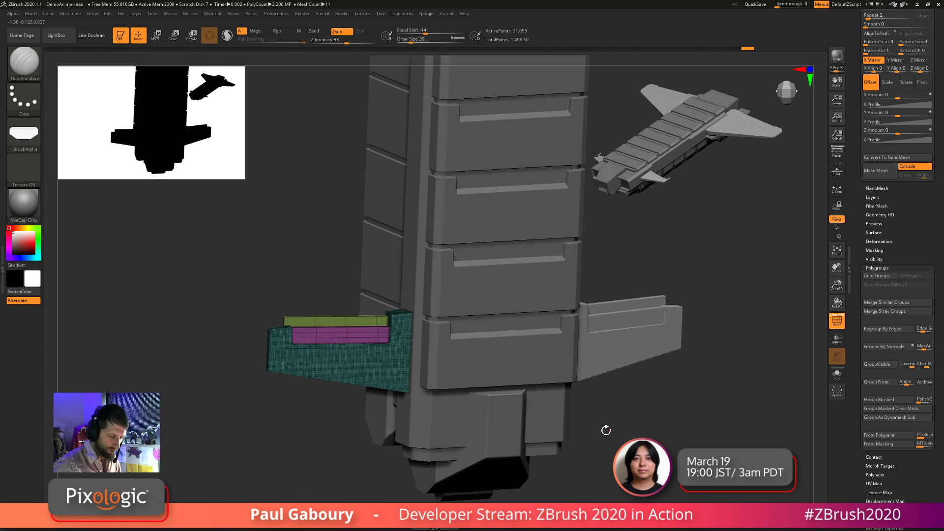
# Try to DynaMesh the wing together with its two strips with the Groups option off
pyautogui.keyDown('ctrl'); pyautogui.moveTo(311, 425); pyautogui.dragTo(323, 456); pyautogui.keyUp('ctrl')
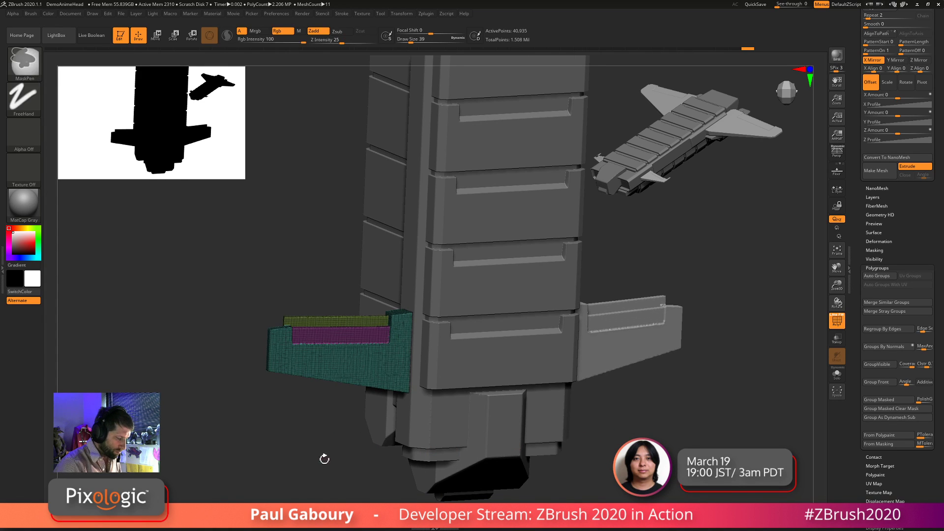
pyautogui.moveTo(318, 419); pyautogui.dragTo(339, 435)
pyautogui.keyDown('ctrl'); pyautogui.moveTo(358, 339); pyautogui.dragTo(364, 395, button='right'); pyautogui.keyUp('ctrl')
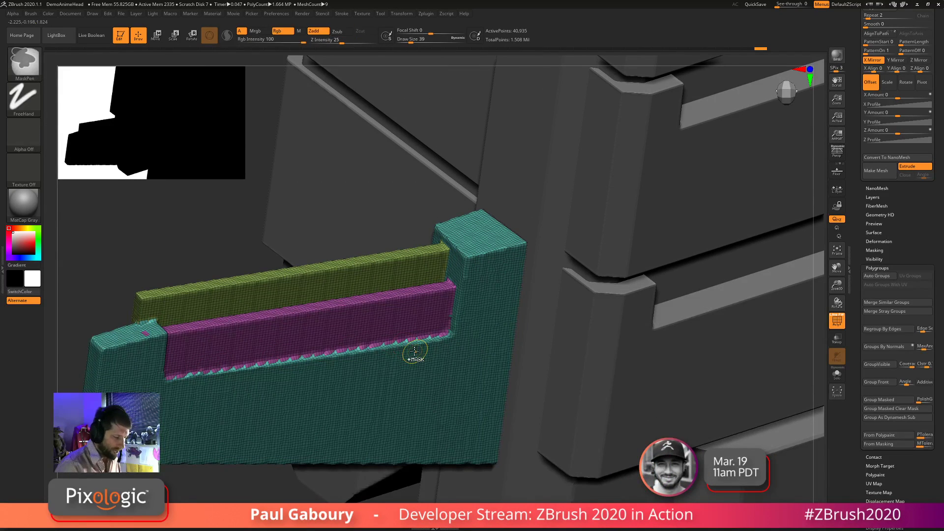
pyautogui.hotkey('ctrl', 'z')
# Enable Groups for DynaMesh and remesh the Wings at resolution 128
pyautogui.moveTo(915, 222); pyautogui.dragTo(917, 305)
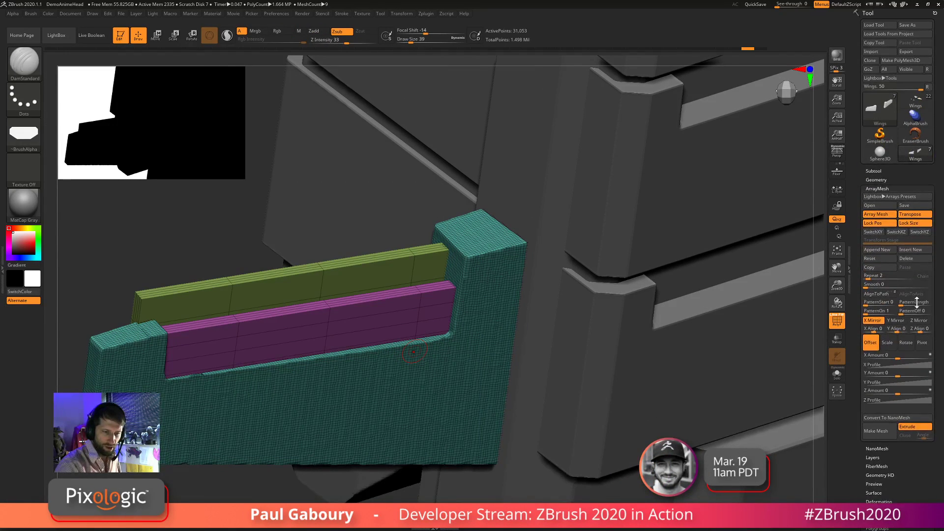
pyautogui.click(906, 311)
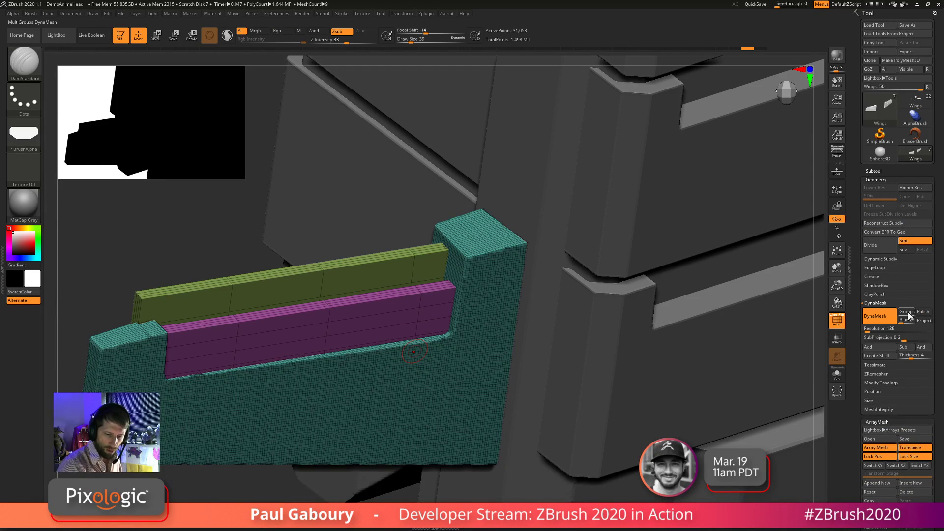
pyautogui.moveTo(609, 295); pyautogui.dragTo(226, 457, button='right')
pyautogui.keyDown('ctrl'); pyautogui.moveTo(226, 456); pyautogui.dragTo(344, 476); pyautogui.keyUp('ctrl')
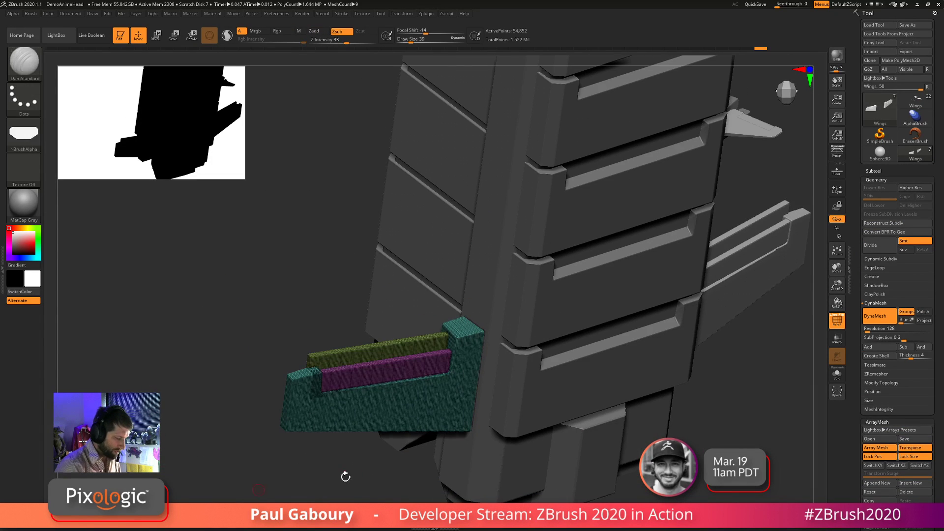
# Mask everything except the protruding strip, chamfer its two end corners with ClipCurve, remesh the wings, and hide the polyframe
pyautogui.keyDown('shift'); pyautogui.moveTo(346, 475); pyautogui.dragTo(340, 446, button='right'); pyautogui.keyUp('shift')
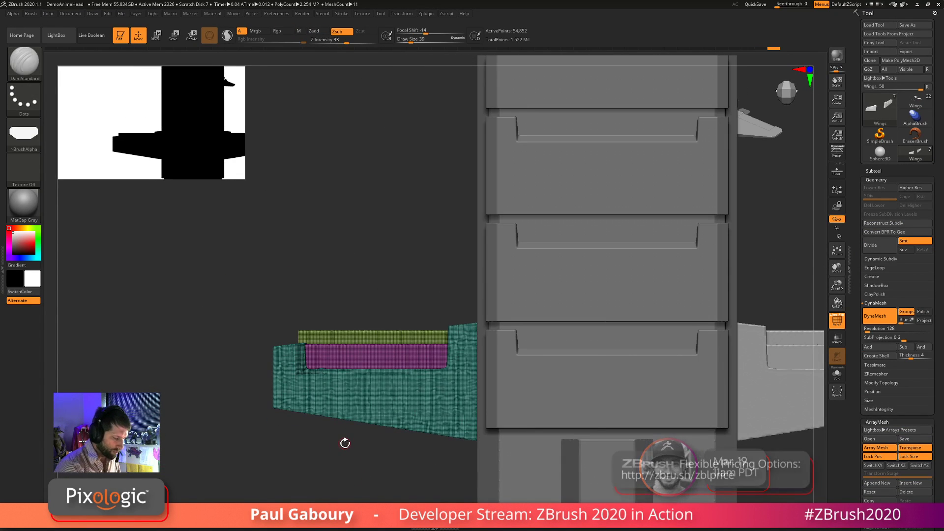
pyautogui.press('w')
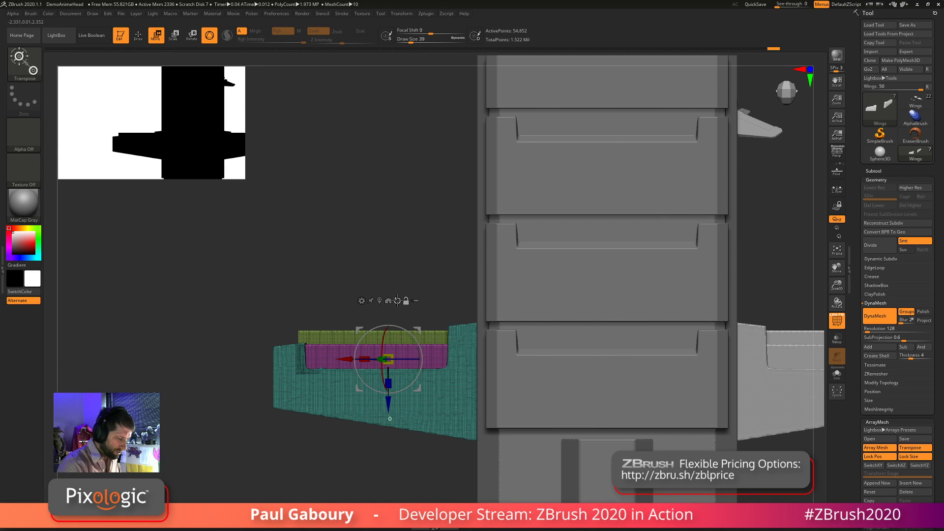
pyautogui.click(432, 338)
pyautogui.keyDown('ctrl'); pyautogui.click(433, 338); pyautogui.keyUp('ctrl')
pyautogui.press('q')
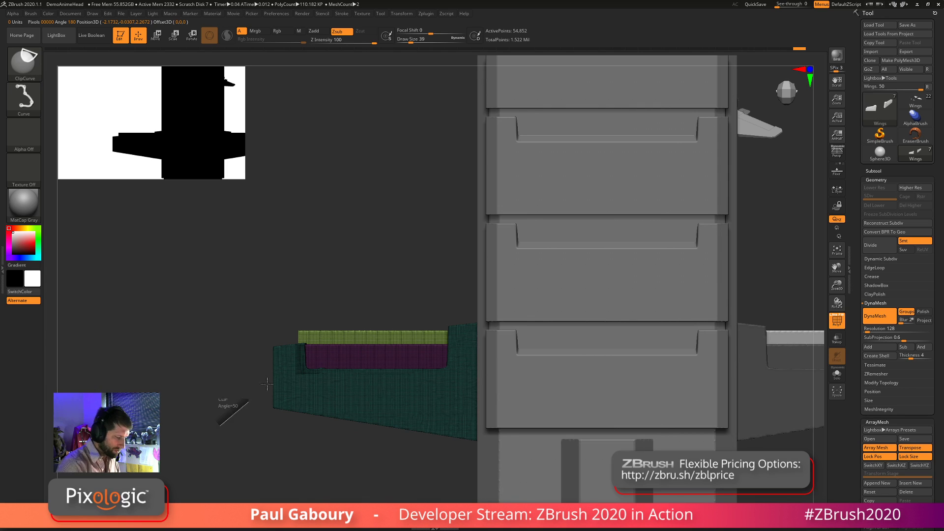
pyautogui.keyDown('ctrl'); pyautogui.moveTo(221, 417); pyautogui.dragTo(378, 291); pyautogui.keyUp('ctrl')
pyautogui.keyDown('ctrl'); pyautogui.moveTo(373, 457); pyautogui.dragTo(346, 432, button='right'); pyautogui.keyUp('ctrl')
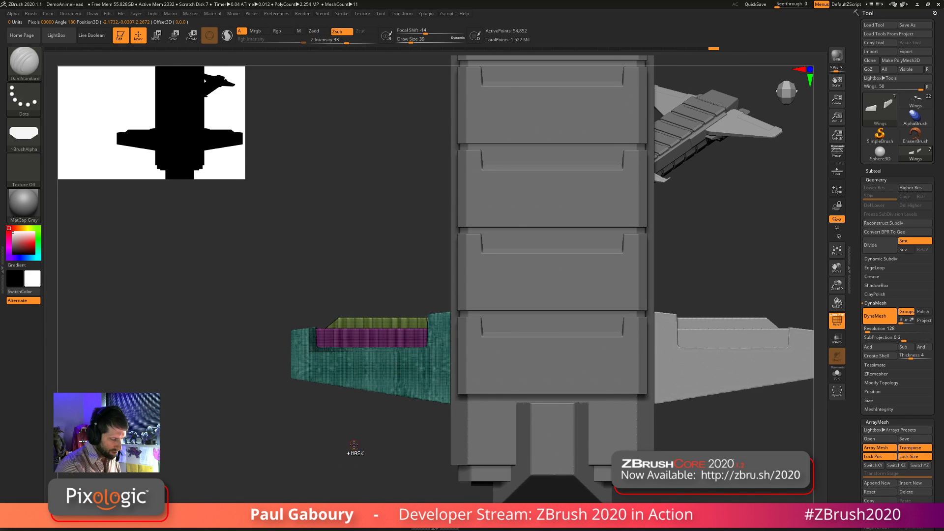
pyautogui.moveTo(371, 303)
pyautogui.keyDown('ctrl'); pyautogui.keyDown('shift'); pyautogui.mouseDown()
pyautogui.moveTo(446, 326)
pyautogui.moveTo(400, 324)
pyautogui.moveTo(480, 324)
pyautogui.mouseUp(); pyautogui.keyUp('shift'); pyautogui.keyUp('ctrl')
pyautogui.moveTo(364, 444); pyautogui.dragTo(345, 432)
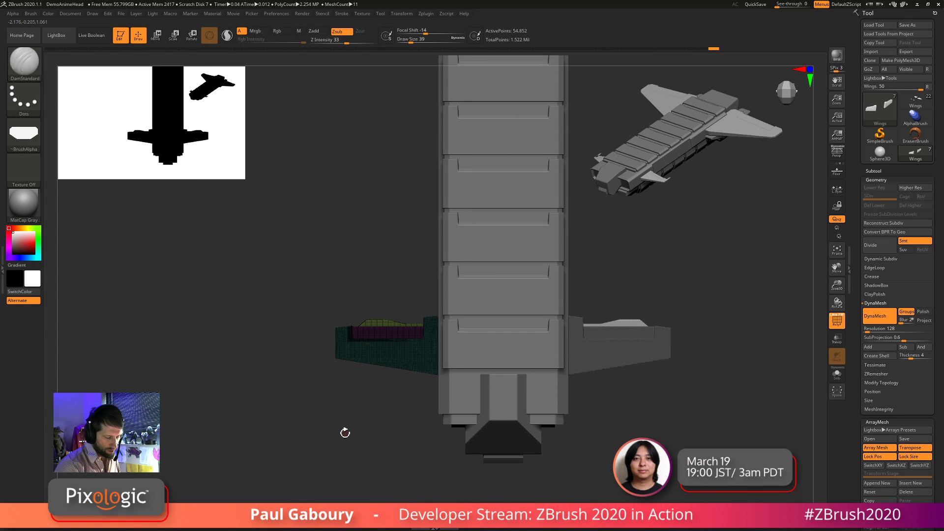
pyautogui.hotkey('shift', 'f')
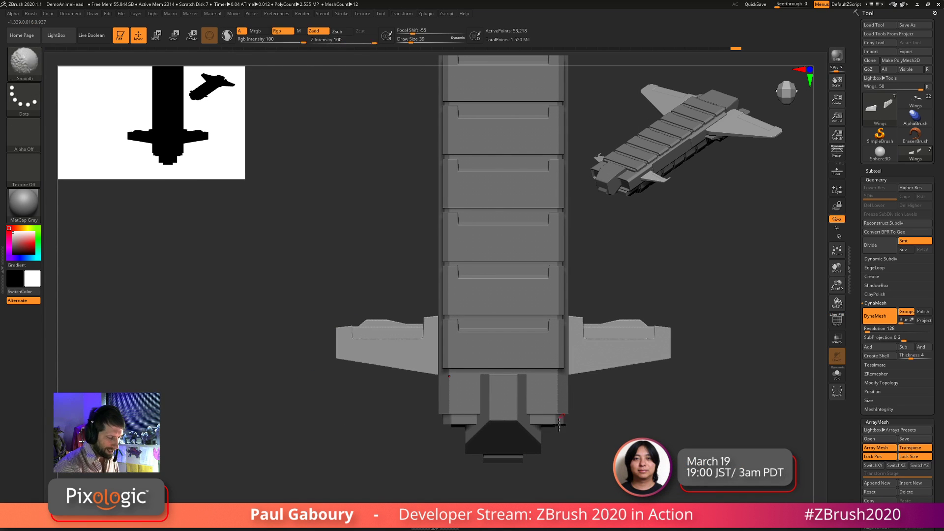
# Isolate the protruding strip with a mask, clip its side thinner along the wing taper, shift it in Y, and remesh
pyautogui.moveTo(559, 424)
pyautogui.mouseDown()
pyautogui.moveTo(573, 417)
pyautogui.moveTo(529, 413)
pyautogui.moveTo(530, 426)
pyautogui.moveTo(500, 405)
pyautogui.moveTo(487, 411)
pyautogui.moveTo(447, 395)
pyautogui.moveTo(394, 414)
pyautogui.mouseUp()
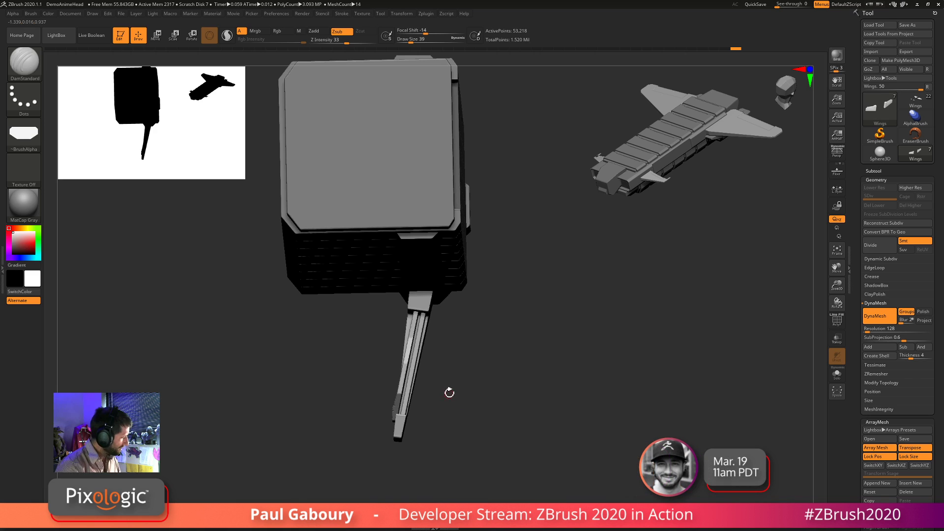
pyautogui.press('w')
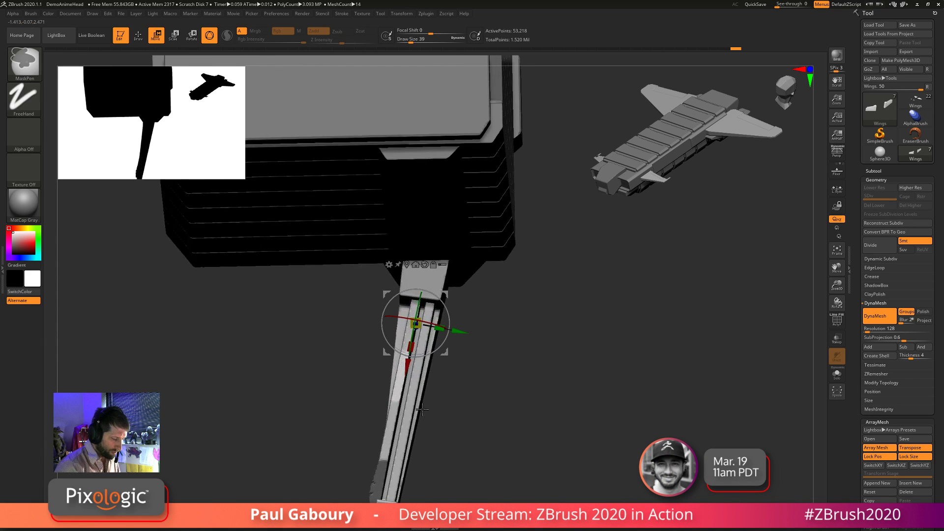
pyautogui.keyDown('ctrl'); pyautogui.click(392, 416); pyautogui.keyUp('ctrl')
pyautogui.moveTo(505, 385)
pyautogui.keyDown('alt'); pyautogui.mouseDown()
pyautogui.moveTo(513, 361)
pyautogui.moveTo(503, 388)
pyautogui.mouseUp(); pyautogui.keyUp('alt')
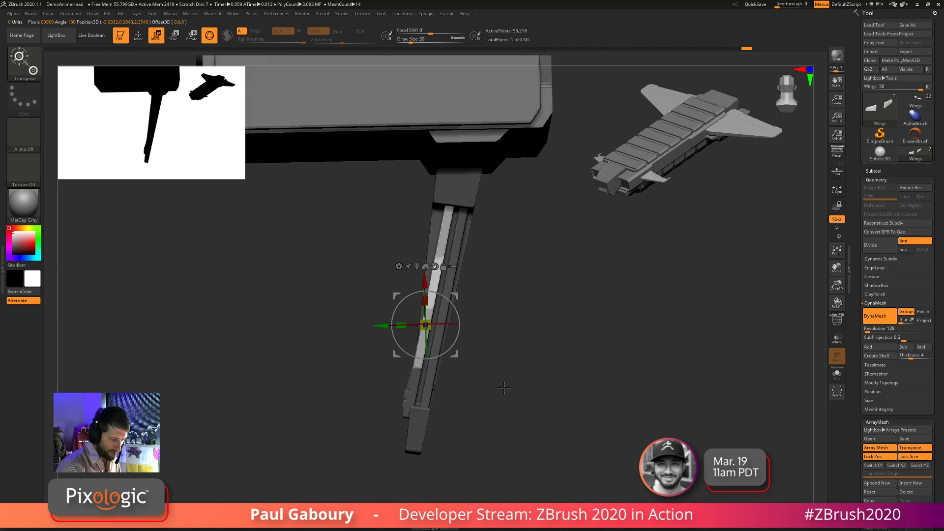
pyautogui.hotkey('ctrl', 'shift')
pyautogui.moveTo(390, 455)
pyautogui.keyDown('ctrl'); pyautogui.keyDown('shift'); pyautogui.mouseDown()
pyautogui.moveTo(445, 177)
pyautogui.moveTo(459, 157)
pyautogui.mouseUp(); pyautogui.keyUp('shift'); pyautogui.keyUp('ctrl')
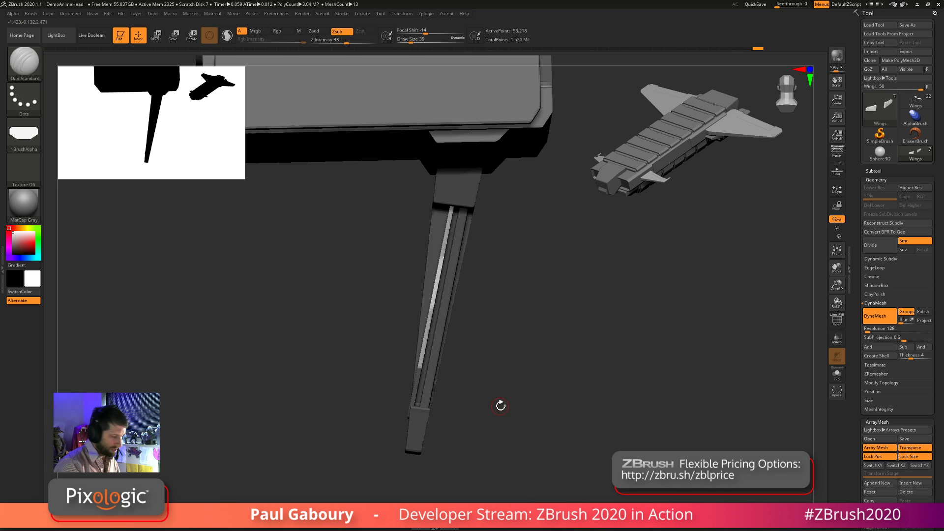
pyautogui.press('w')
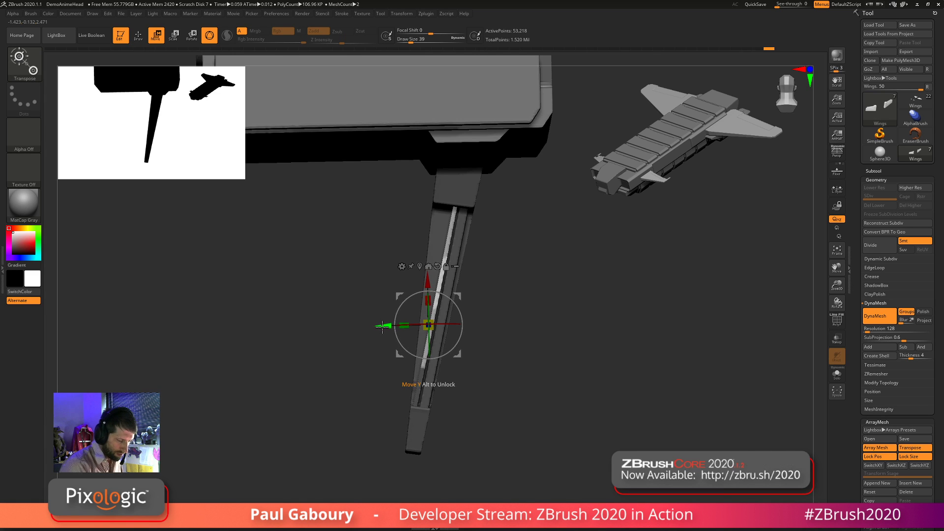
pyautogui.keyDown('ctrl'); pyautogui.click(490, 378); pyautogui.keyUp('ctrl')
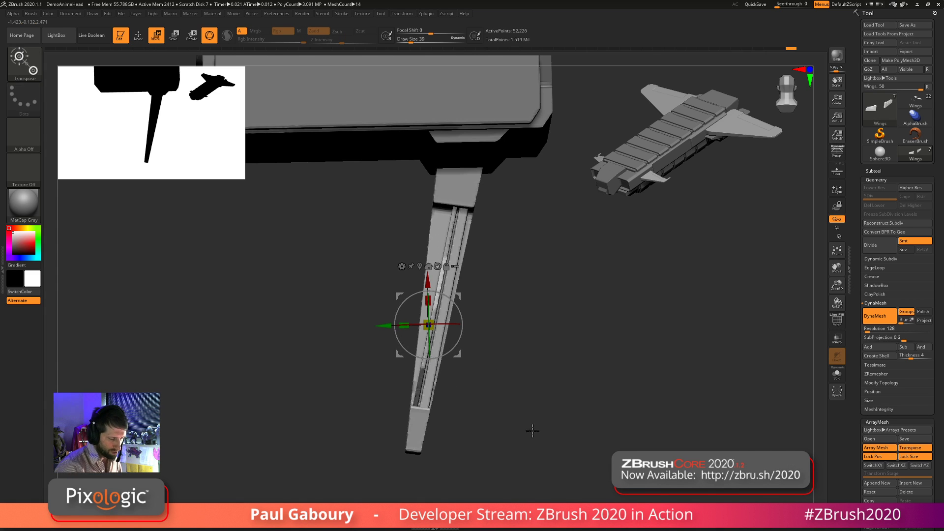
# Chamfer the outer corners of the wing tips with ClipCurve from the top view and remesh the wings
pyautogui.press('q')
pyautogui.moveTo(564, 429)
pyautogui.mouseDown()
pyautogui.moveTo(465, 360)
pyautogui.moveTo(482, 407)
pyautogui.moveTo(447, 399)
pyautogui.moveTo(578, 398)
pyautogui.moveTo(656, 338)
pyautogui.mouseUp()
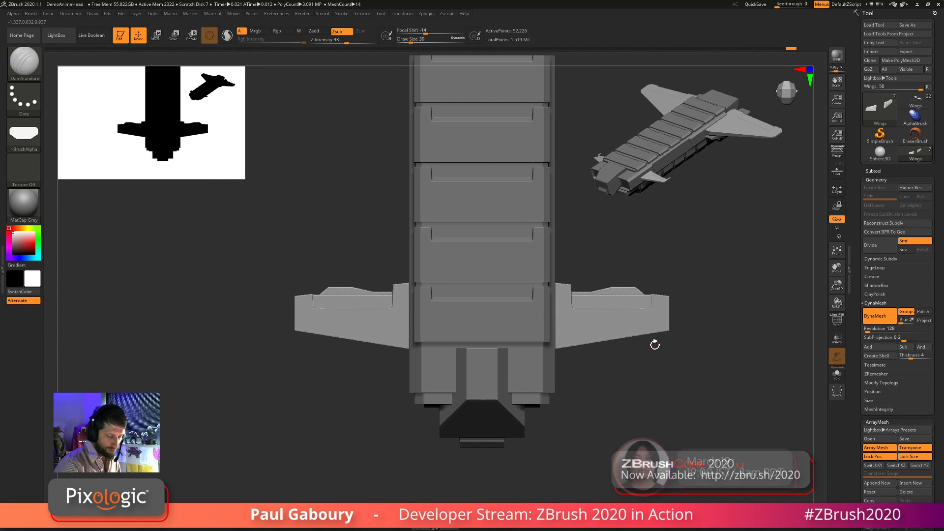
pyautogui.moveTo(324, 361)
pyautogui.keyDown('ctrl'); pyautogui.keyDown('shift'); pyautogui.mouseDown()
pyautogui.moveTo(274, 302)
pyautogui.moveTo(324, 275)
pyautogui.mouseUp(); pyautogui.keyUp('shift'); pyautogui.keyUp('ctrl')
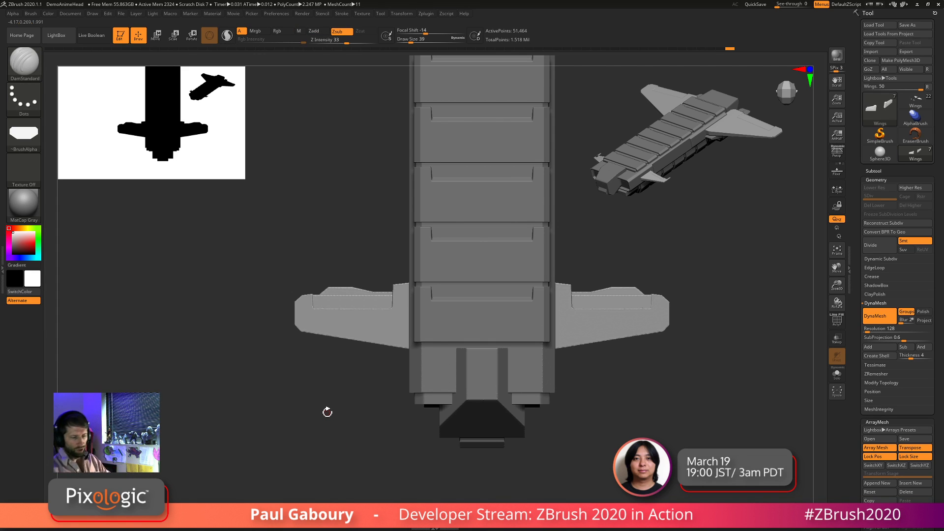
pyautogui.moveTo(328, 412); pyautogui.dragTo(667, 416)
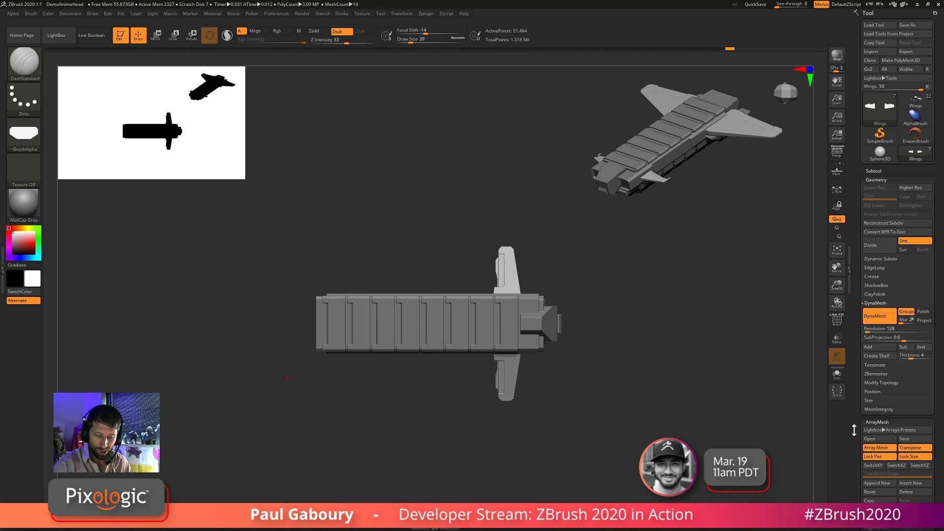
# Append a second ArrayMesh stage to the Wings and switch from the Gizmo to the Transpose line
pyautogui.scroll(-8, 855, 347)
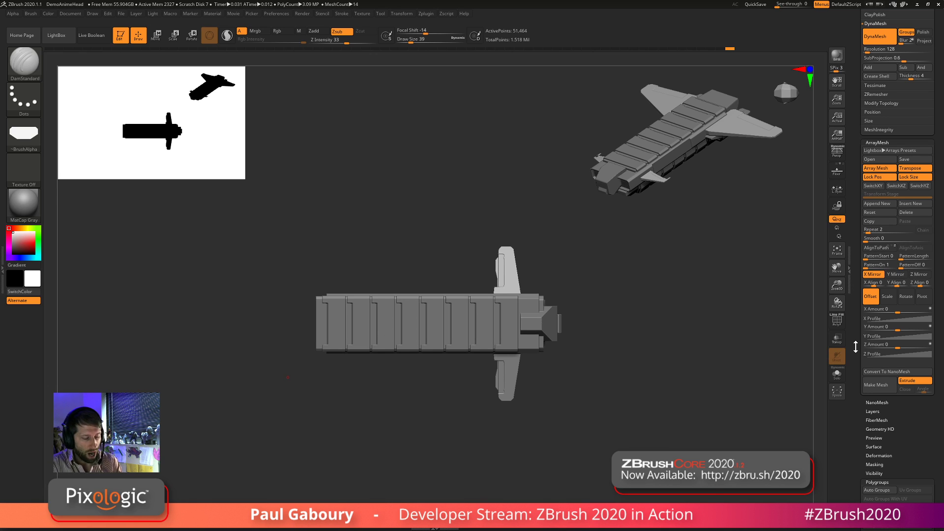
pyautogui.click(882, 205)
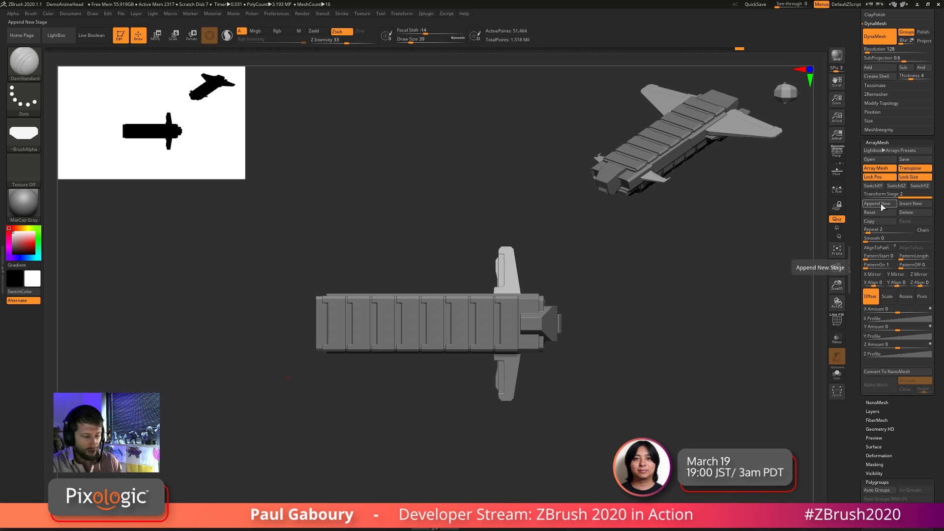
pyautogui.press('w')
pyautogui.press('y')
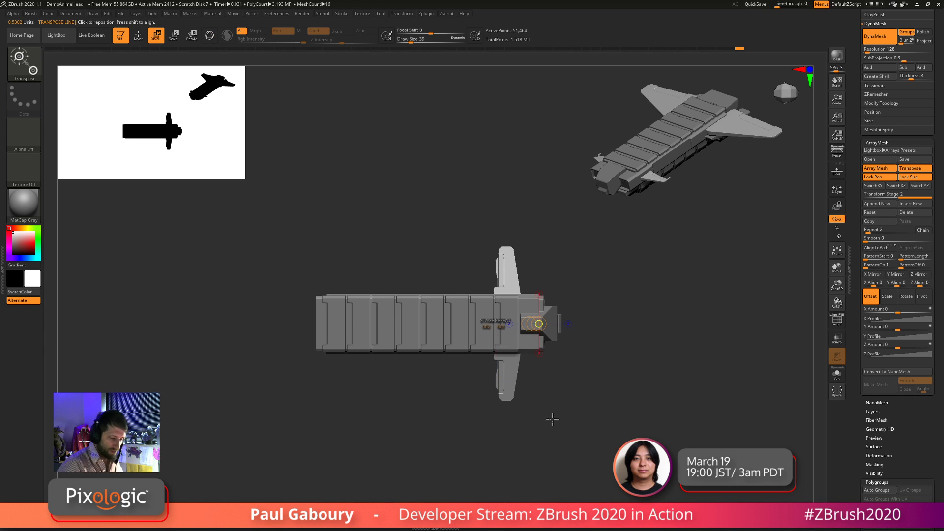
# Array the mirrored wing pair along the hull with 6 repeats and a Z offset of about 11.56
pyautogui.moveTo(568, 324); pyautogui.dragTo(631, 323)
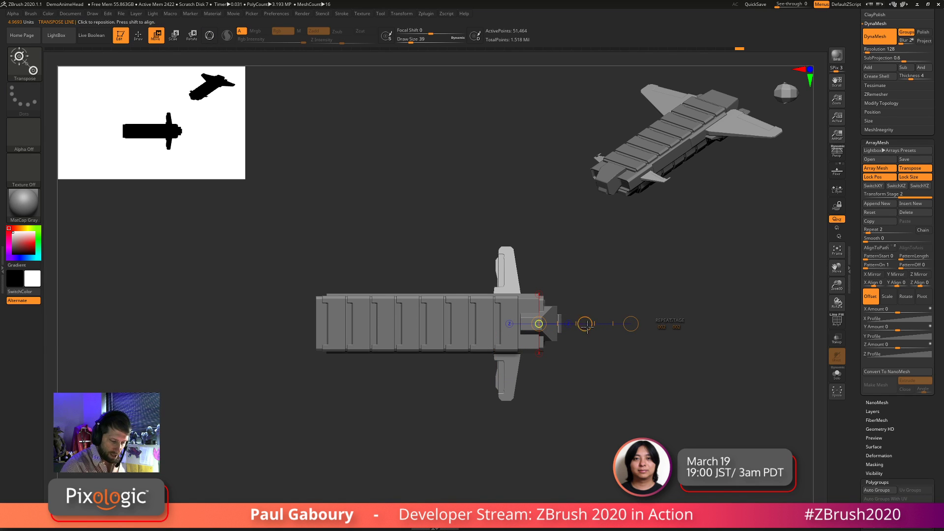
pyautogui.moveTo(535, 333); pyautogui.dragTo(270, 397)
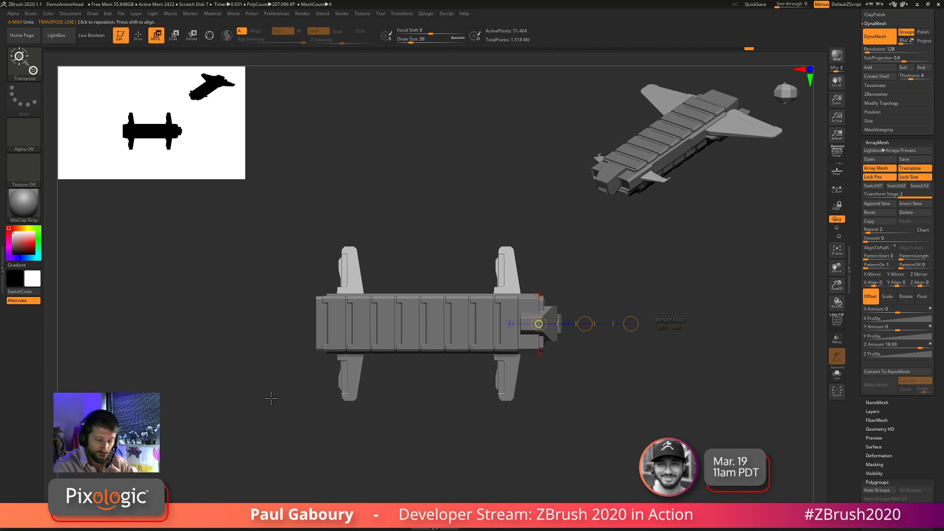
pyautogui.moveTo(662, 327); pyautogui.dragTo(697, 320)
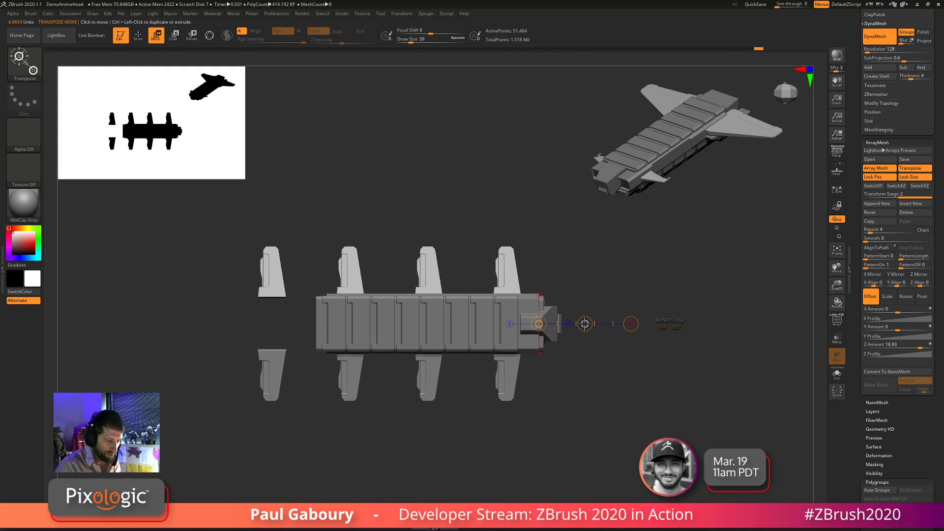
pyautogui.moveTo(585, 324); pyautogui.dragTo(639, 403)
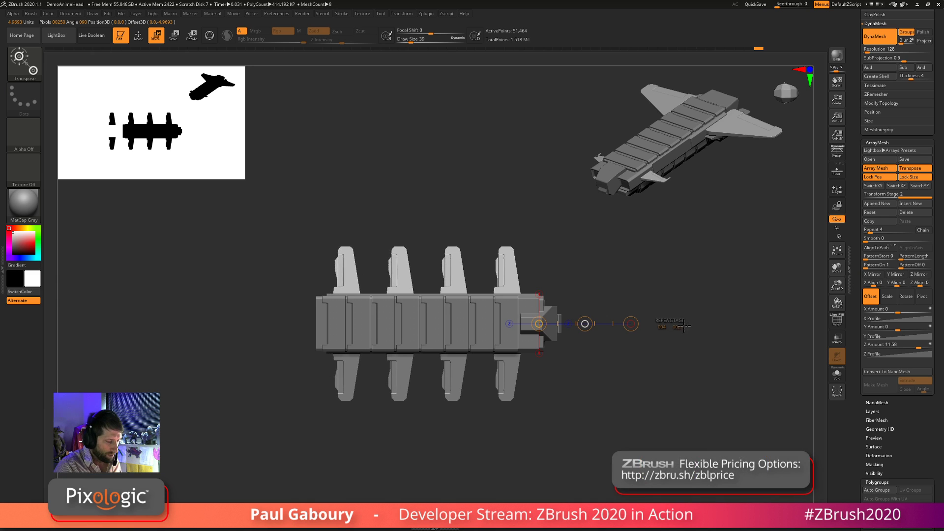
pyautogui.moveTo(613, 451); pyautogui.dragTo(596, 432)
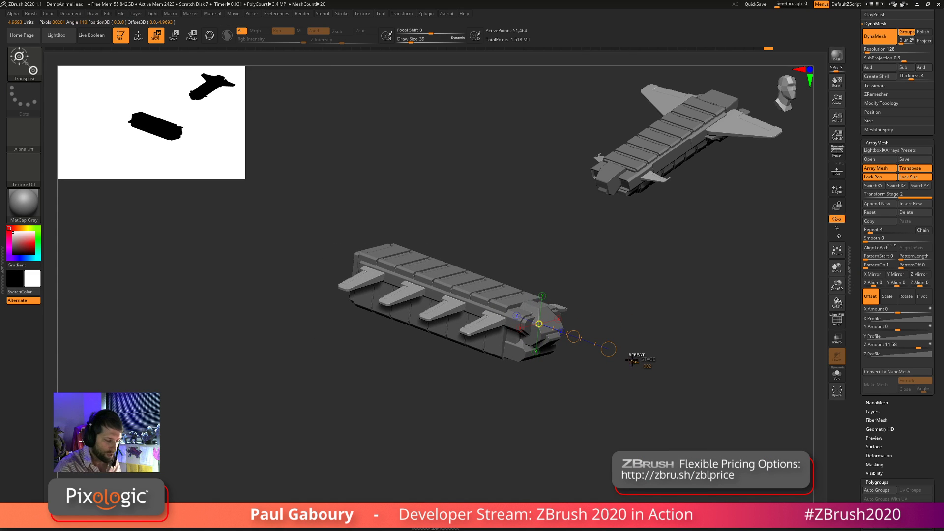
pyautogui.moveTo(628, 360); pyautogui.dragTo(589, 429)
pyautogui.moveTo(629, 389); pyautogui.dragTo(684, 366)
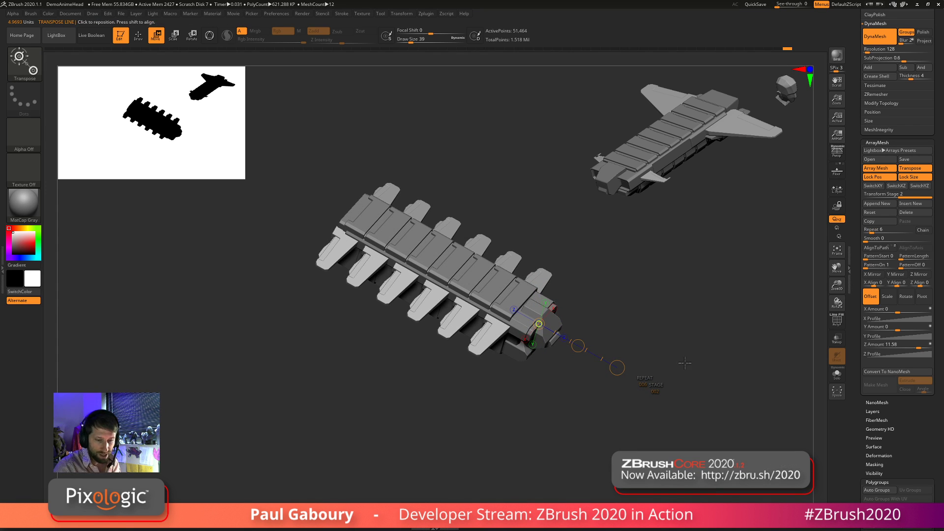
pyautogui.click(873, 258)
pyautogui.moveTo(873, 259)
pyautogui.mouseDown()
pyautogui.moveTo(882, 259)
pyautogui.moveTo(868, 260)
pyautogui.mouseUp()
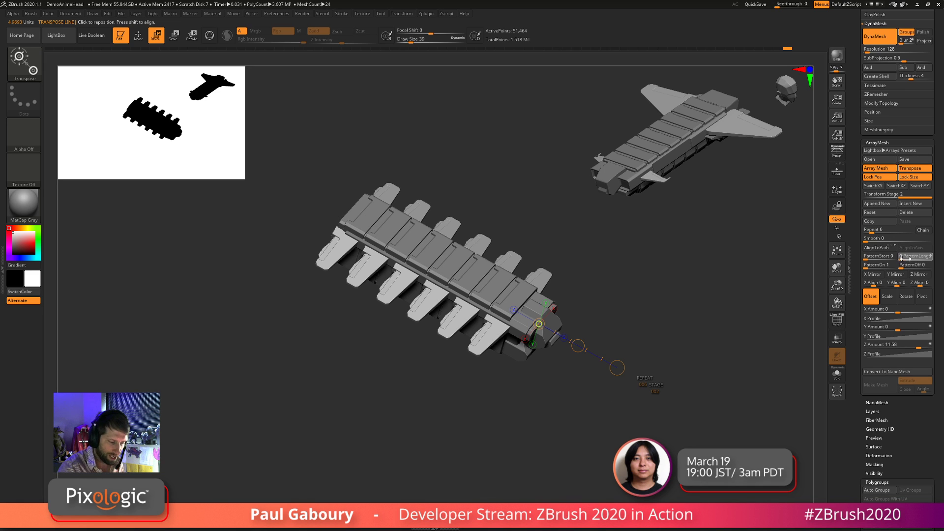
pyautogui.moveTo(905, 259); pyautogui.dragTo(901, 259)
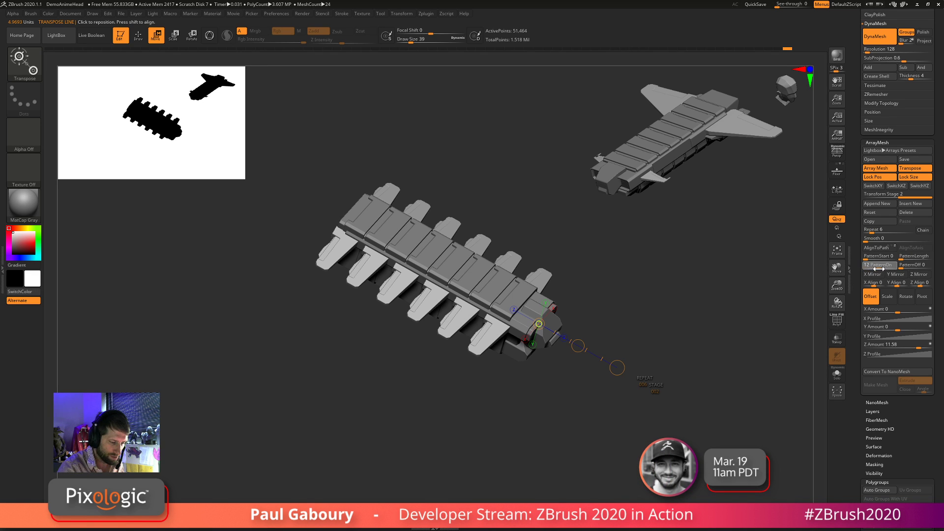
# Reduce the wing array to 2 repeats and spread the pairs to a Z offset of about 17.03
pyautogui.moveTo(550, 427)
pyautogui.mouseDown()
pyautogui.moveTo(547, 404)
pyautogui.moveTo(552, 436)
pyautogui.mouseUp()
pyautogui.moveTo(644, 388); pyautogui.dragTo(588, 408)
pyautogui.moveTo(578, 347); pyautogui.dragTo(497, 292)
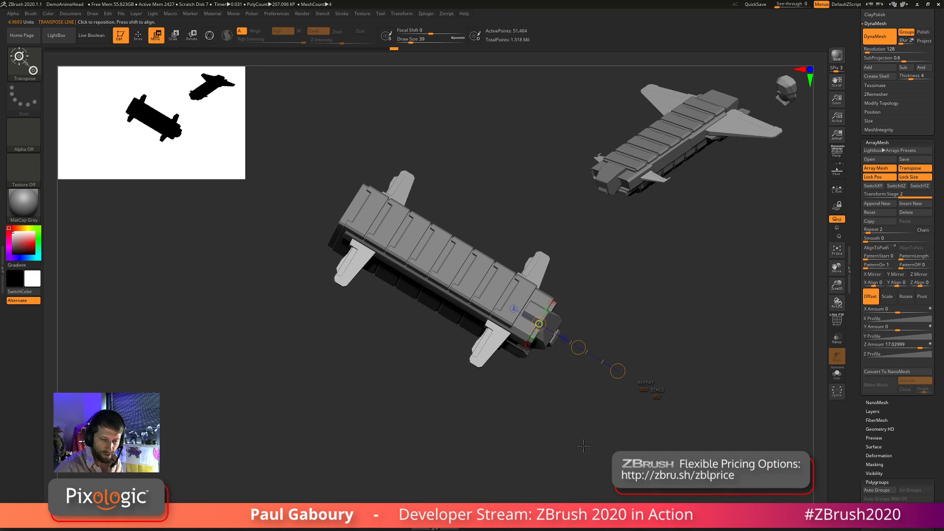
# Scale the array's rear wing pair with an X amount of 2 and a Z amount of 2
pyautogui.click(886, 299)
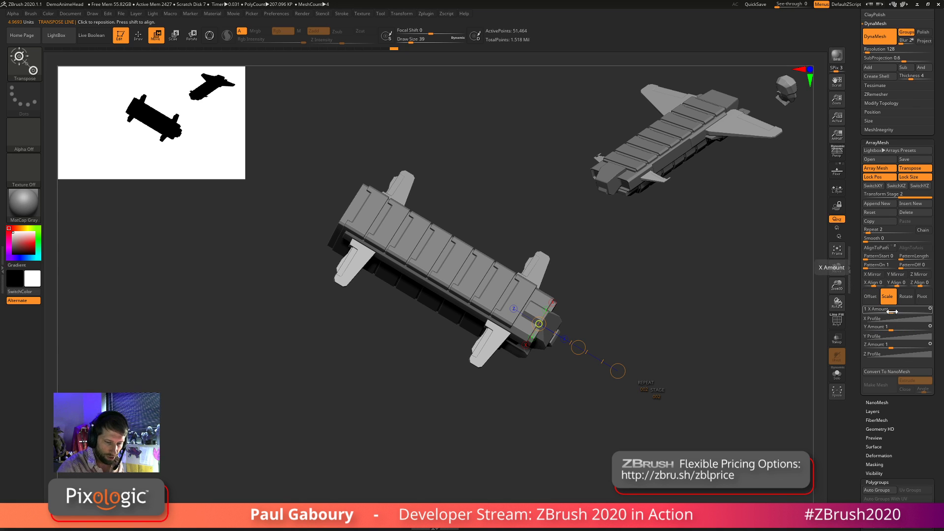
pyautogui.moveTo(891, 311); pyautogui.dragTo(892, 311)
pyautogui.moveTo(664, 406); pyautogui.dragTo(664, 339)
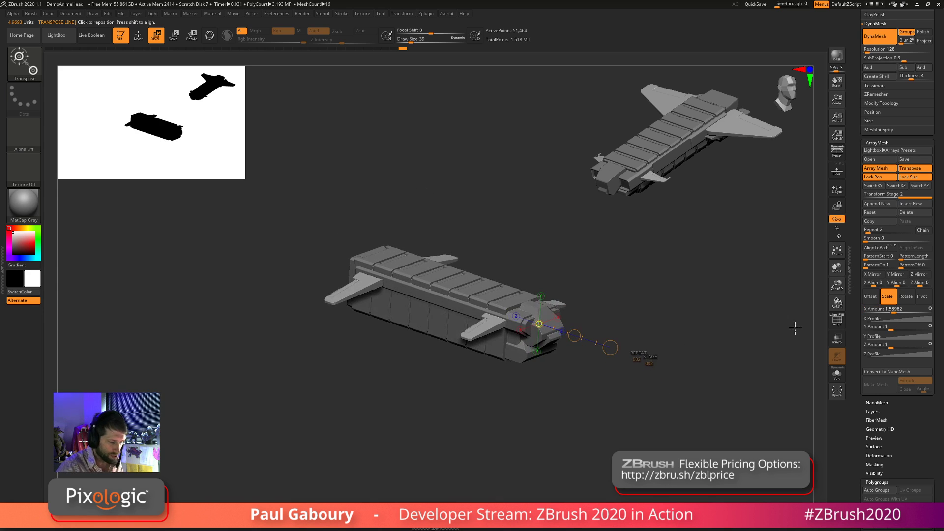
pyautogui.moveTo(892, 311); pyautogui.dragTo(892, 313)
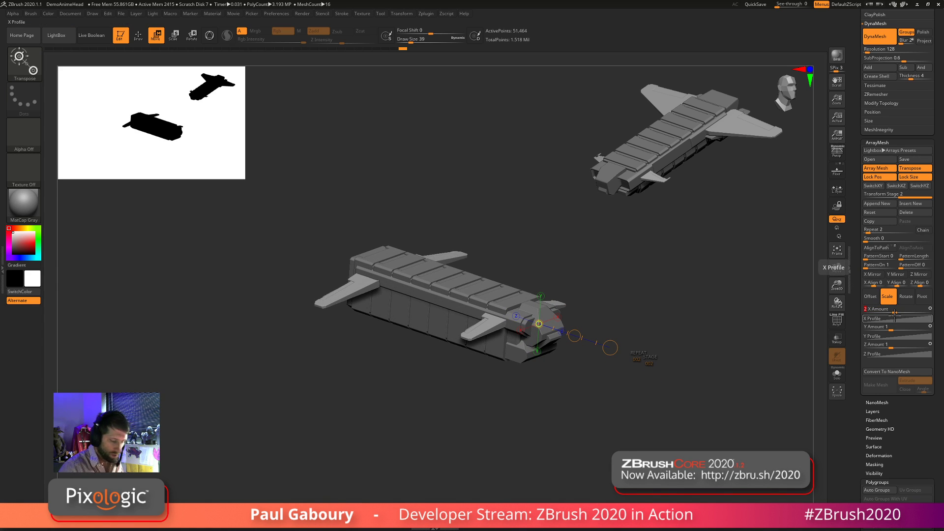
pyautogui.click(892, 347)
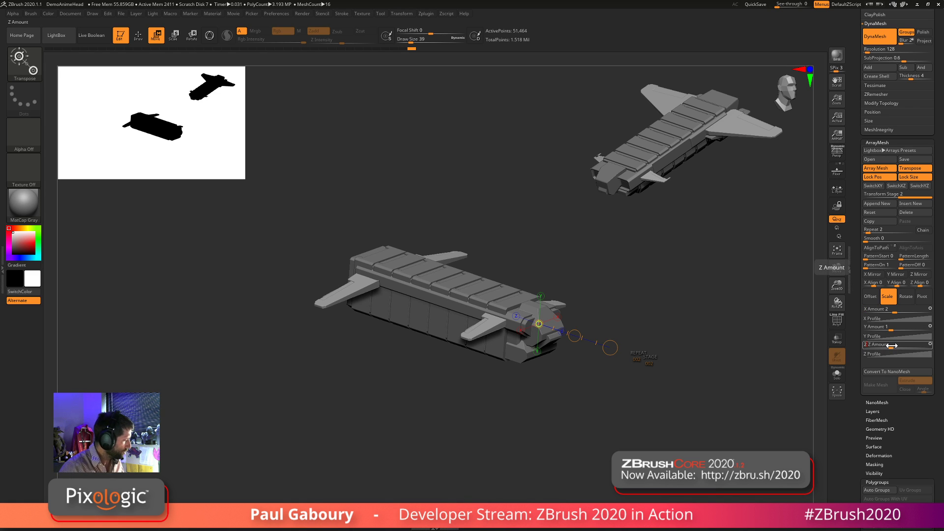
pyautogui.moveTo(892, 345); pyautogui.dragTo(892, 346)
# Set the rear wing pair's array scale to 3 in X, 1.5 in Y and 3 in Z
pyautogui.moveTo(609, 348); pyautogui.dragTo(618, 399)
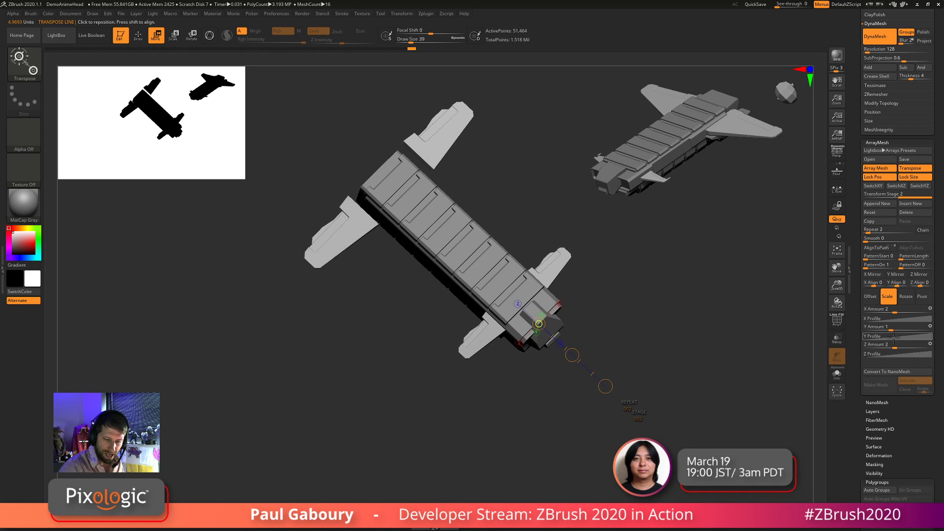
pyautogui.moveTo(722, 425); pyautogui.dragTo(715, 356)
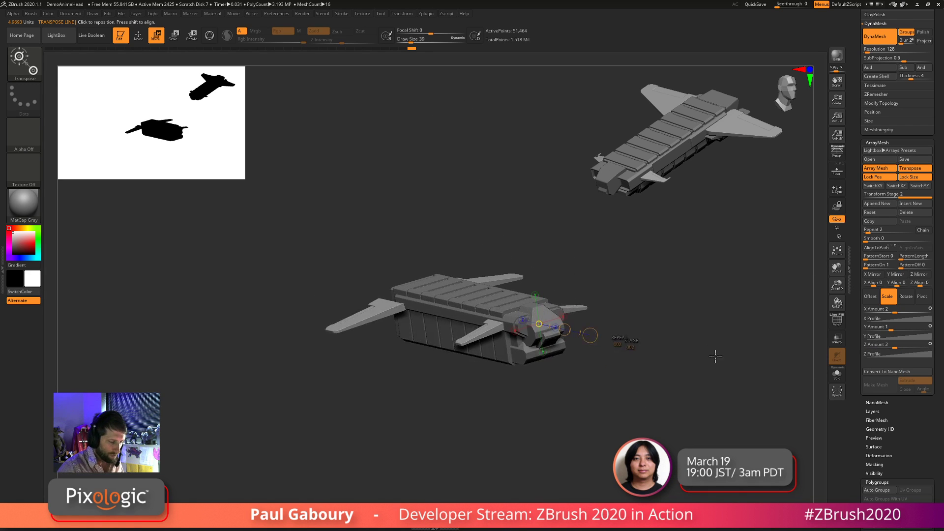
pyautogui.click(887, 329)
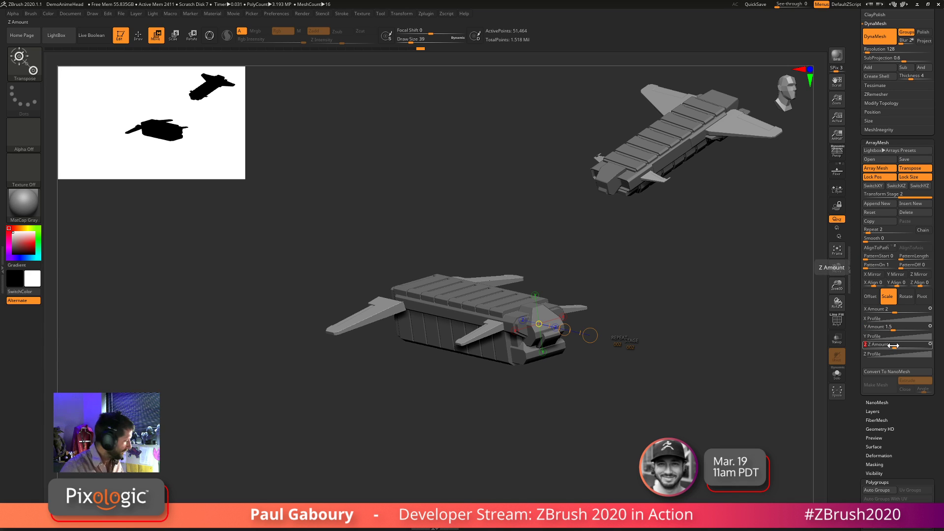
pyautogui.moveTo(894, 345); pyautogui.dragTo(893, 344)
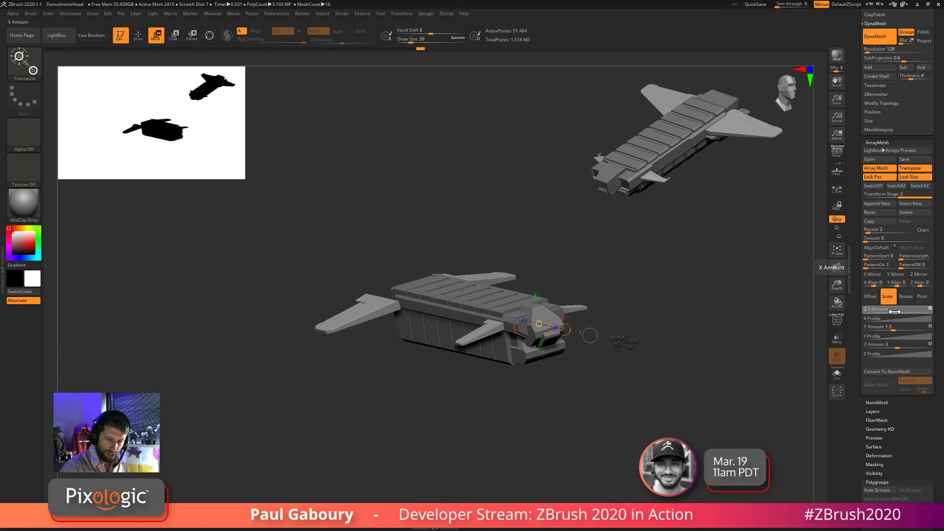
pyautogui.moveTo(891, 312); pyautogui.dragTo(894, 314)
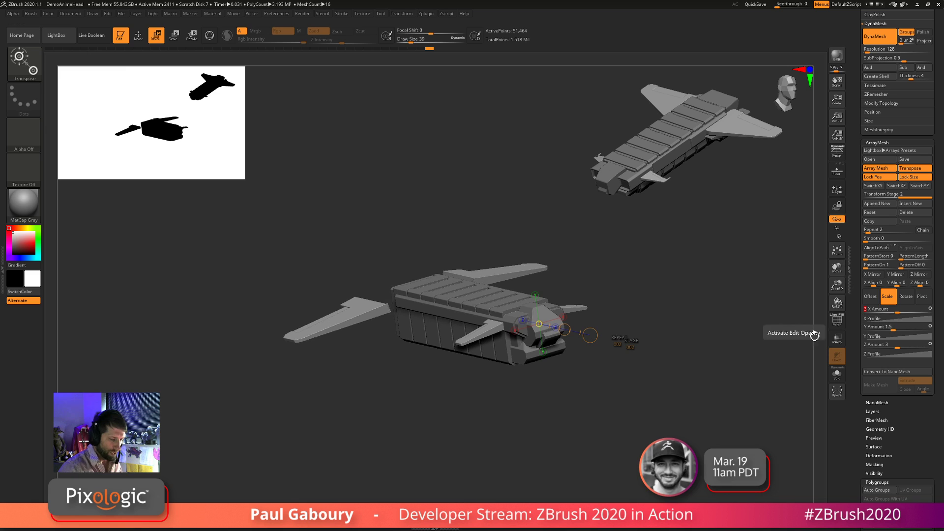
# Shorten the array's offset along the hull to bring the enlarged rear wings forward
pyautogui.moveTo(624, 394); pyautogui.dragTo(621, 421)
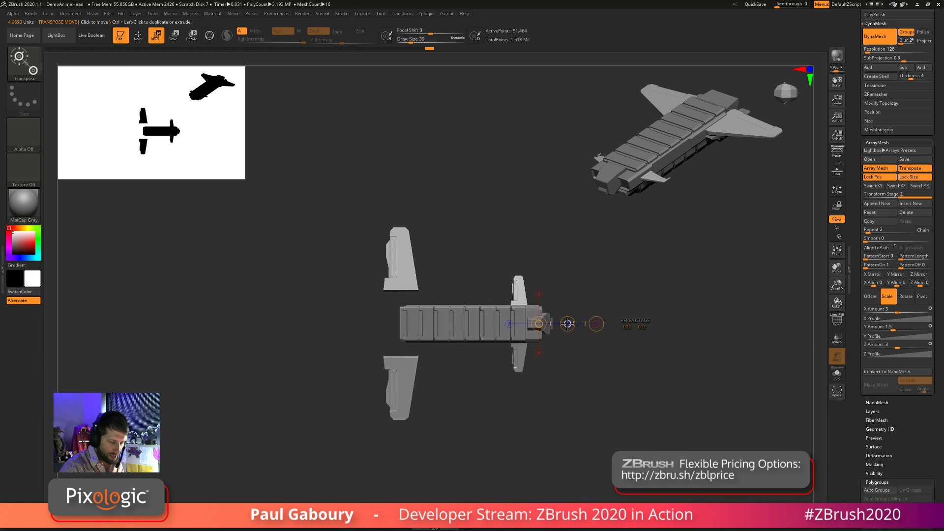
pyautogui.moveTo(567, 322); pyautogui.dragTo(601, 333)
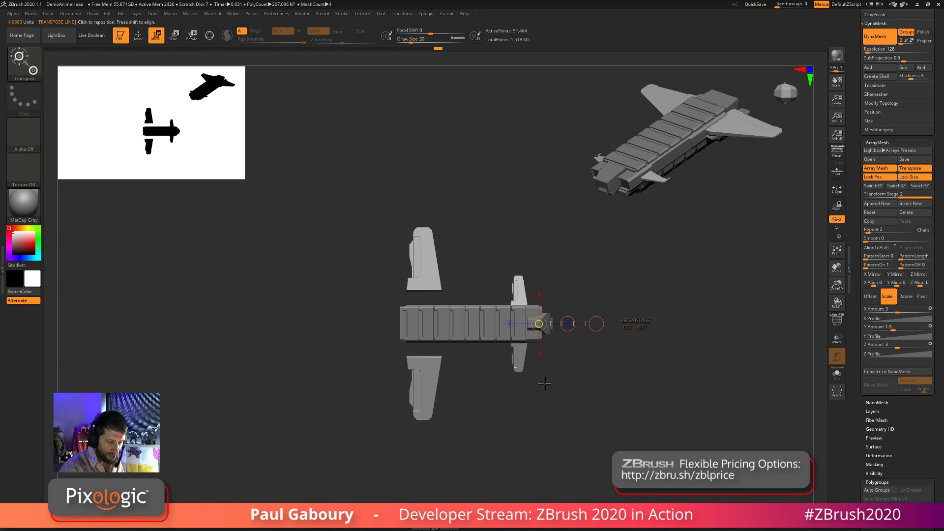
pyautogui.click(539, 353)
pyautogui.moveTo(538, 352)
pyautogui.mouseDown()
pyautogui.moveTo(544, 314)
pyautogui.moveTo(556, 374)
pyautogui.moveTo(566, 294)
pyautogui.moveTo(582, 393)
pyautogui.moveTo(573, 314)
pyautogui.moveTo(585, 384)
pyautogui.moveTo(609, 413)
pyautogui.moveTo(618, 402)
pyautogui.mouseUp()
# Undo the second array stage's changes back to the single X-mirrored wing pair near the nose
pyautogui.hotkey('ctrl', 'z')
pyautogui.hotkey('ctrl', 'z')
pyautogui.hotkey('ctrl', 'z')
pyautogui.hotkey('ctrl', 'z')
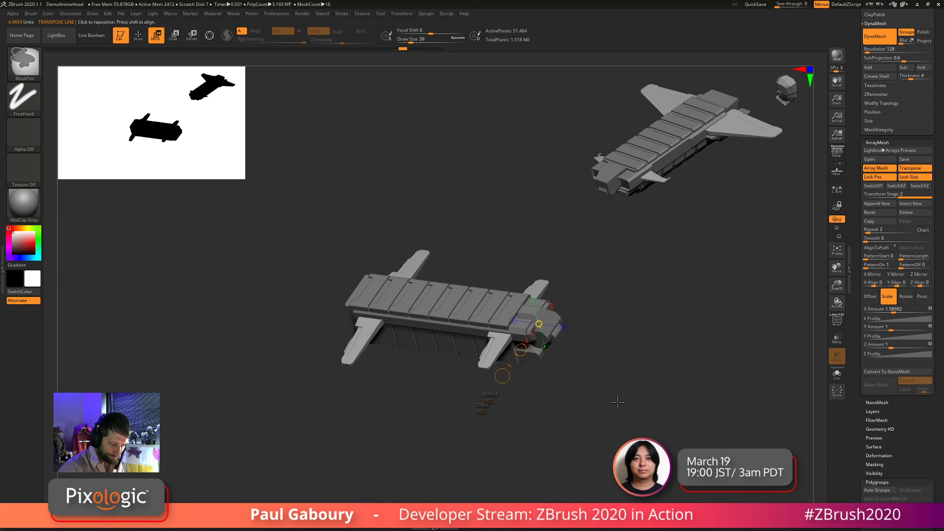
pyautogui.hotkey('ctrl', 'z')
pyautogui.hotkey('ctrl', 'z')
pyautogui.hotkey('ctrl', 'z')
pyautogui.hotkey('ctrl', 'z')
pyautogui.hotkey('ctrl', 'z')
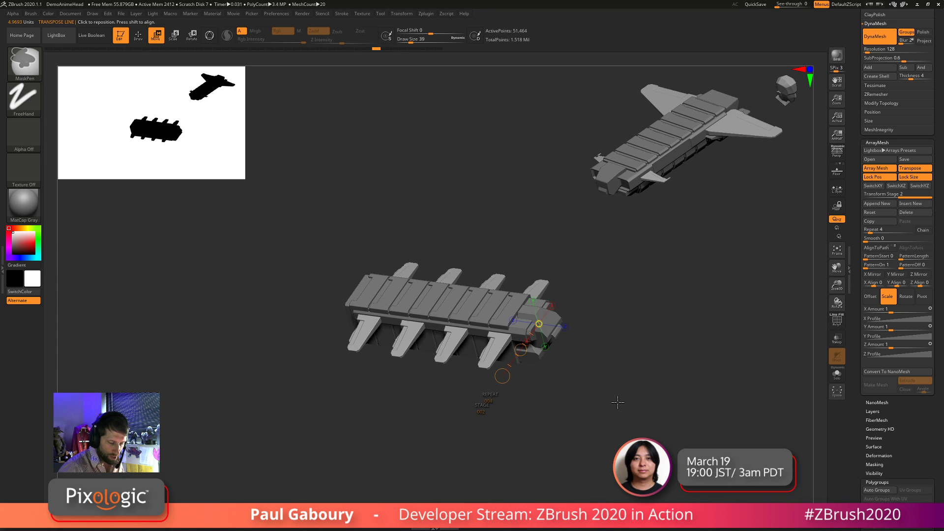
pyautogui.hotkey('ctrl', 'z')
pyautogui.hotkey('ctrl', 'z')
pyautogui.hotkey('ctrl', 'z')
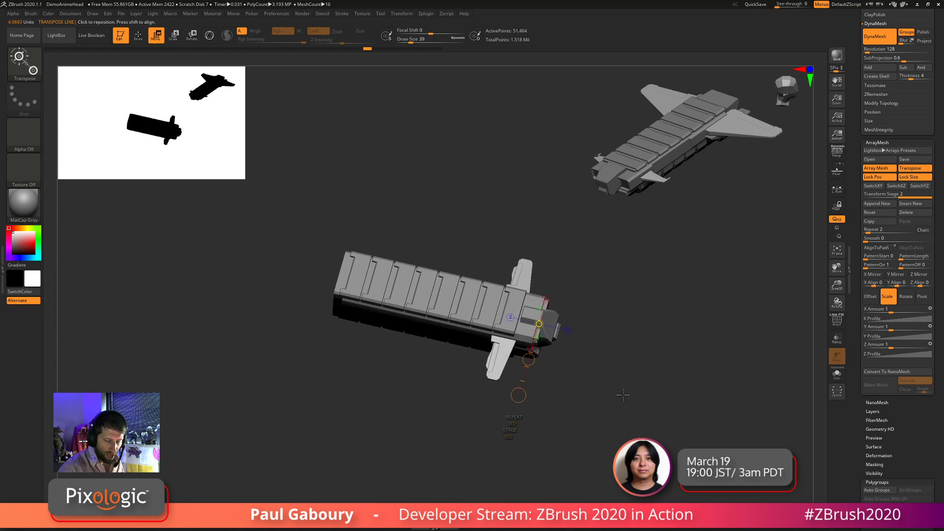
pyautogui.hotkey('ctrl', 'z')
pyautogui.hotkey('ctrl', 'z')
pyautogui.hotkey('ctrl', 'z')
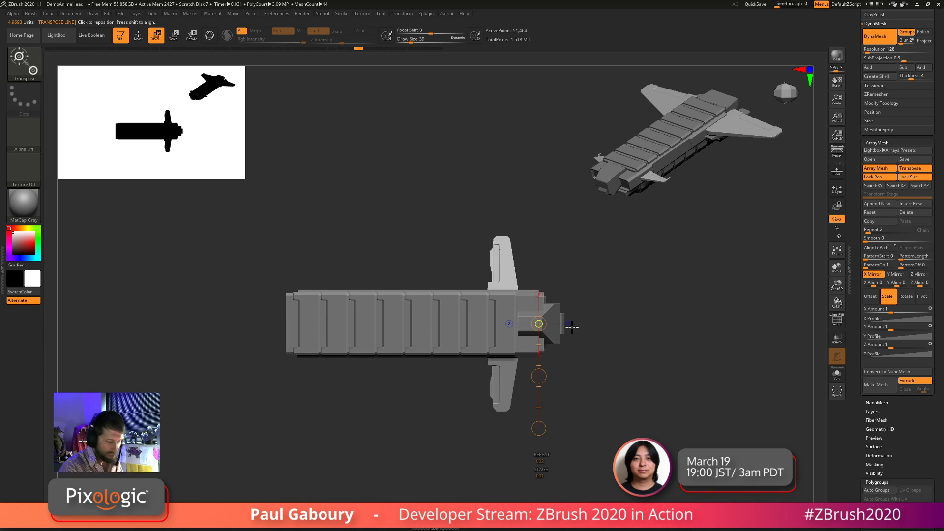
# Duplicate the mirrored wing pair to the hull's rear with the Gizmo, then enlarge the copy and fit it against the hull
pyautogui.press('y')
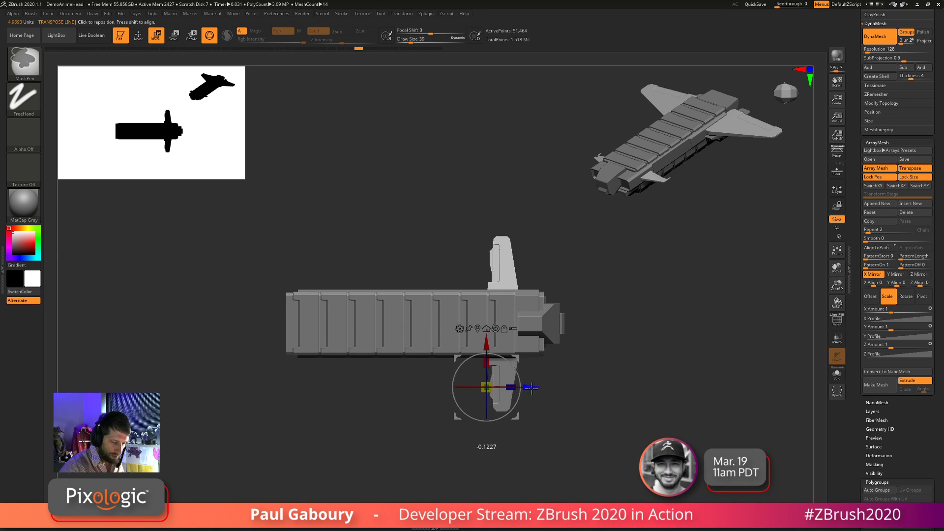
pyautogui.keyDown('ctrl'); pyautogui.moveTo(531, 402); pyautogui.dragTo(353, 412); pyautogui.keyUp('ctrl')
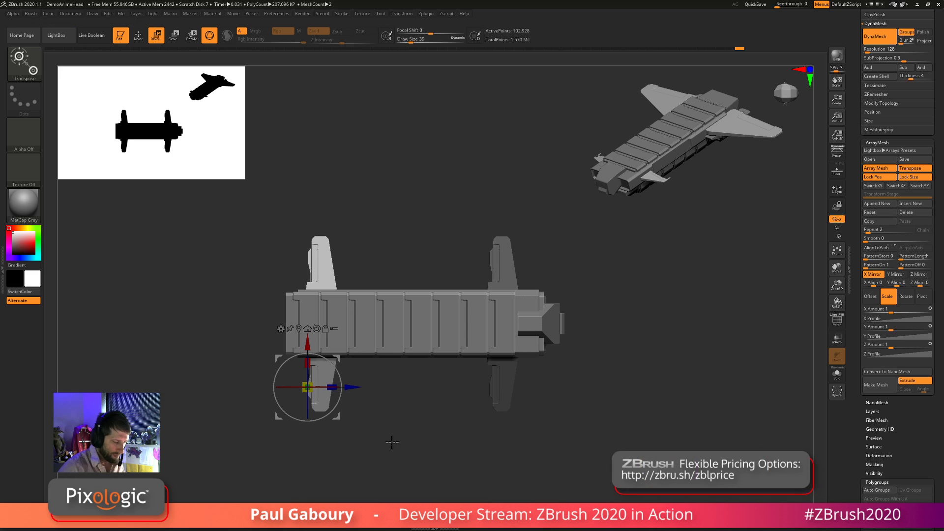
pyautogui.keyDown('alt'); pyautogui.moveTo(307, 341); pyautogui.dragTo(307, 303); pyautogui.keyUp('alt')
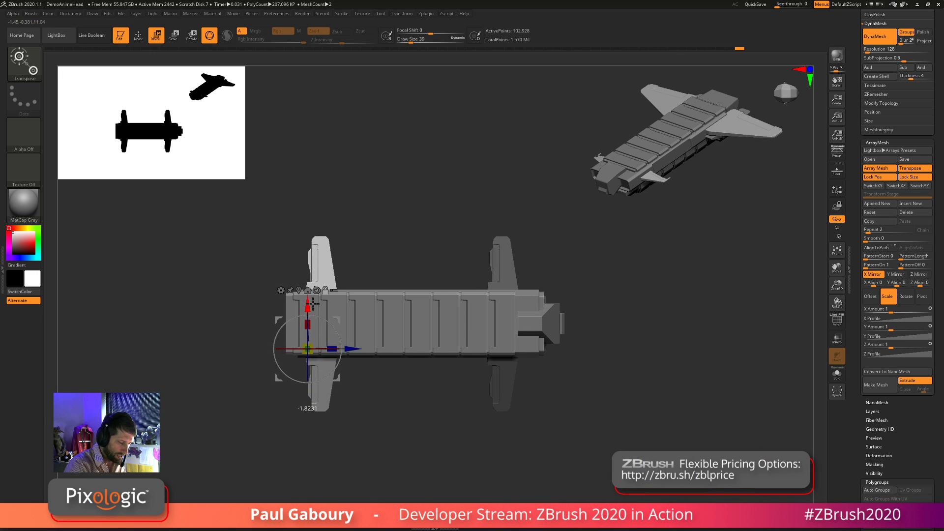
pyautogui.keyDown('alt'); pyautogui.moveTo(352, 348); pyautogui.dragTo(382, 401); pyautogui.keyUp('alt')
pyautogui.moveTo(326, 306); pyautogui.dragTo(326, 299)
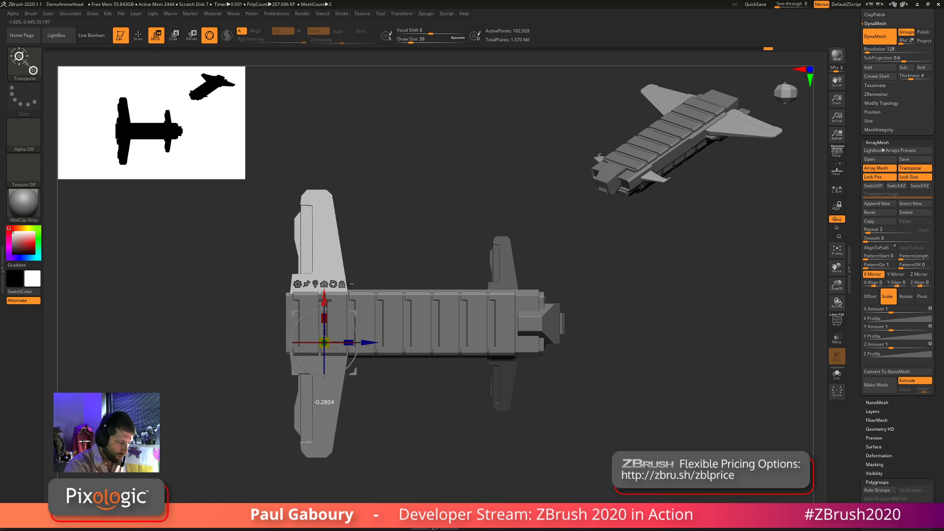
# Adjust the rear wings' height so they sit slightly above the front wings
pyautogui.press('q')
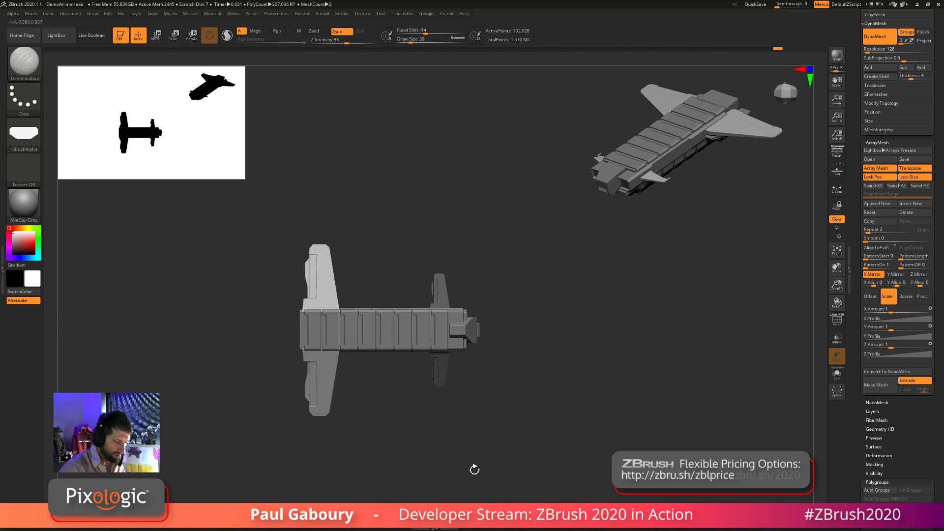
pyautogui.moveTo(472, 470)
pyautogui.mouseDown()
pyautogui.moveTo(459, 406)
pyautogui.moveTo(444, 404)
pyautogui.moveTo(499, 400)
pyautogui.moveTo(512, 418)
pyautogui.mouseUp()
pyautogui.press('ctrl')
pyautogui.press('w')
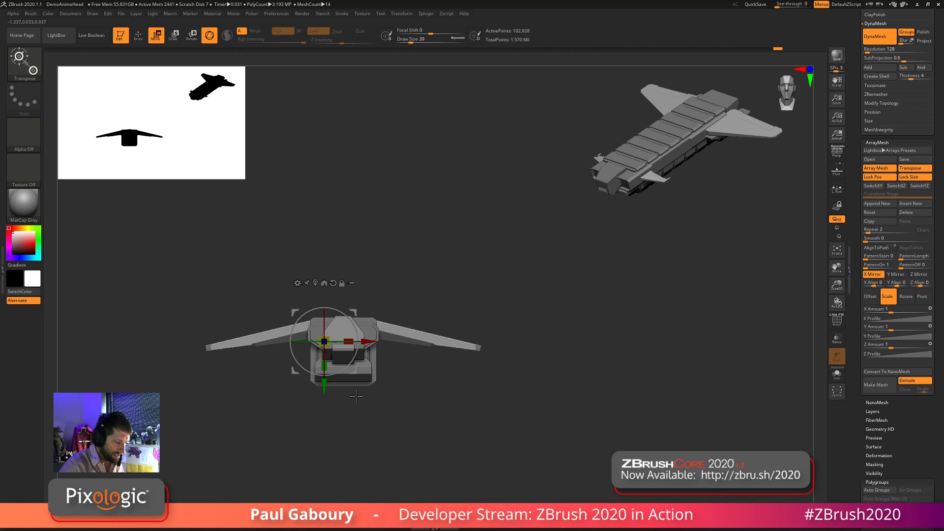
pyautogui.moveTo(323, 386); pyautogui.dragTo(324, 405)
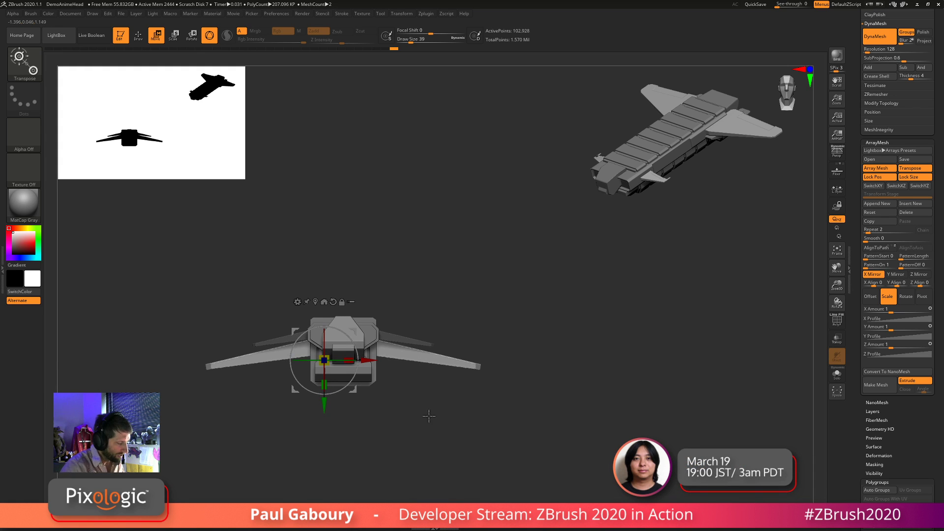
pyautogui.moveTo(428, 416); pyautogui.dragTo(393, 400)
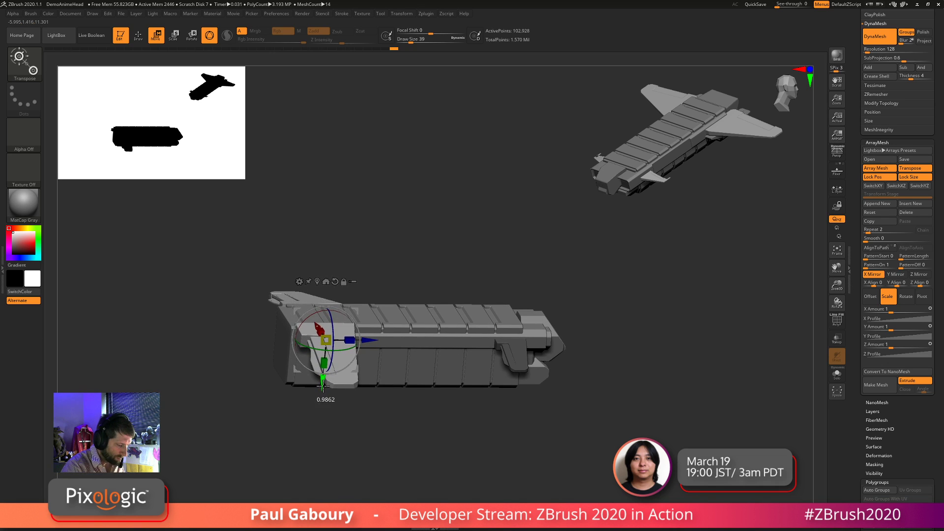
pyautogui.moveTo(323, 383); pyautogui.dragTo(323, 382)
pyautogui.keyDown('ctrl'); pyautogui.moveTo(446, 447); pyautogui.dragTo(505, 436, button='right'); pyautogui.keyUp('ctrl')
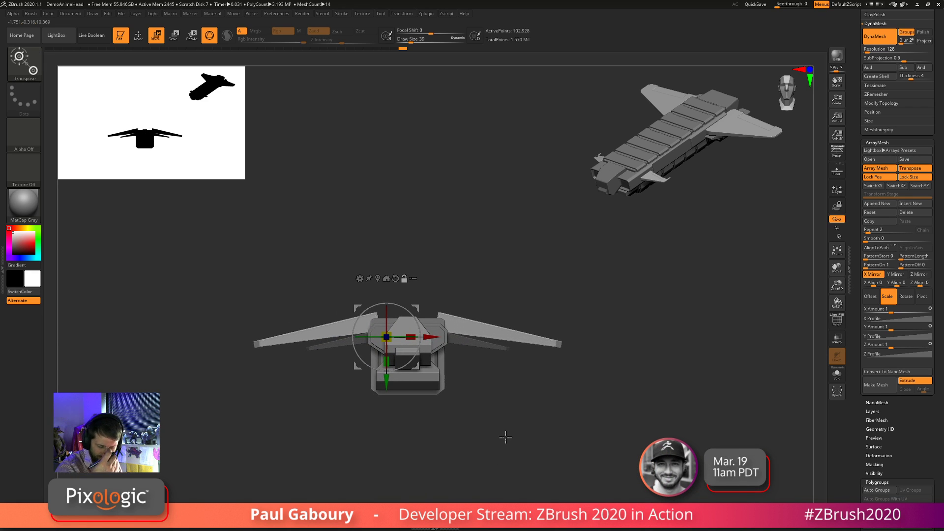
pyautogui.moveTo(550, 391)
pyautogui.mouseDown(button='right')
pyautogui.moveTo(572, 425)
pyautogui.moveTo(594, 414)
pyautogui.moveTo(565, 442)
pyautogui.moveTo(493, 455)
pyautogui.moveTo(520, 402)
pyautogui.moveTo(380, 332)
pyautogui.mouseUp(button='right')
# Select the DamStandard brush in Draw mode and frame the rear wings from above
pyautogui.press('b')
pyautogui.press('d')
pyautogui.press('s')
pyautogui.press('q')
pyautogui.moveTo(489, 432)
pyautogui.mouseDown(button='right')
pyautogui.moveTo(529, 417)
pyautogui.moveTo(472, 436)
pyautogui.moveTo(486, 414)
pyautogui.moveTo(368, 284)
pyautogui.mouseUp(button='right')
pyautogui.press('ctrl')
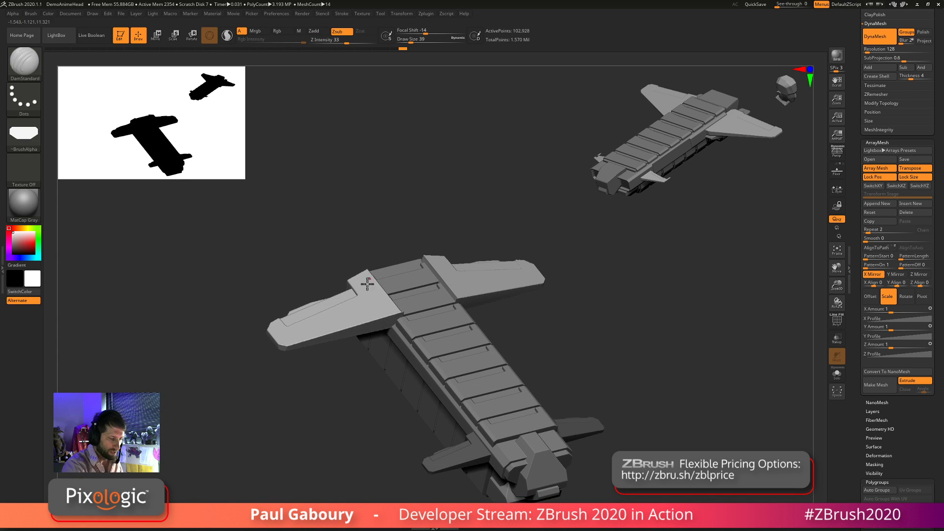
pyautogui.keyDown('alt'); pyautogui.moveTo(608, 408); pyautogui.dragTo(588, 391, button='right'); pyautogui.keyUp('alt')
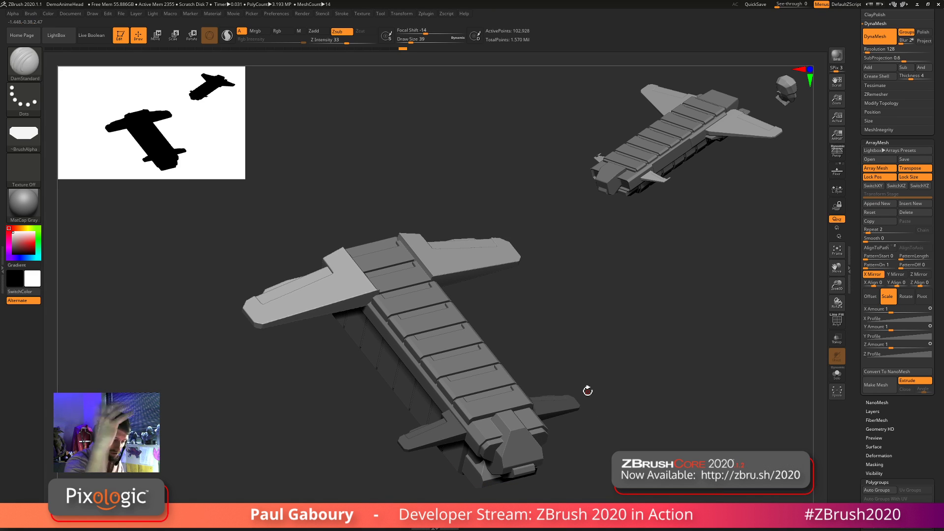
# Examine the ship with its enlarged rear wings from above, the front, the side and the rear
pyautogui.moveTo(587, 390)
pyautogui.mouseDown(button='right')
pyautogui.moveTo(603, 409)
pyautogui.moveTo(573, 387)
pyautogui.moveTo(552, 393)
pyautogui.moveTo(567, 374)
pyautogui.moveTo(577, 398)
pyautogui.moveTo(609, 399)
pyautogui.moveTo(602, 386)
pyautogui.mouseUp(button='right')
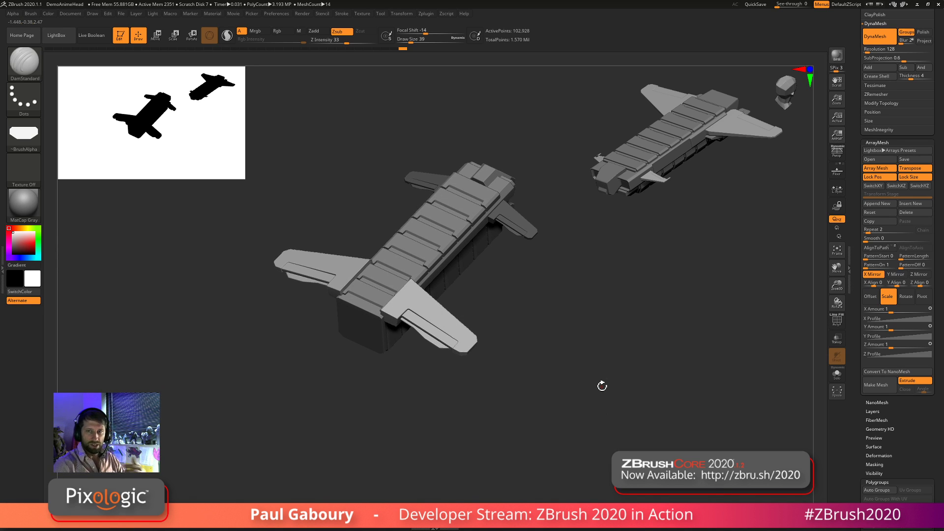
pyautogui.moveTo(600, 385); pyautogui.dragTo(565, 401, button='right')
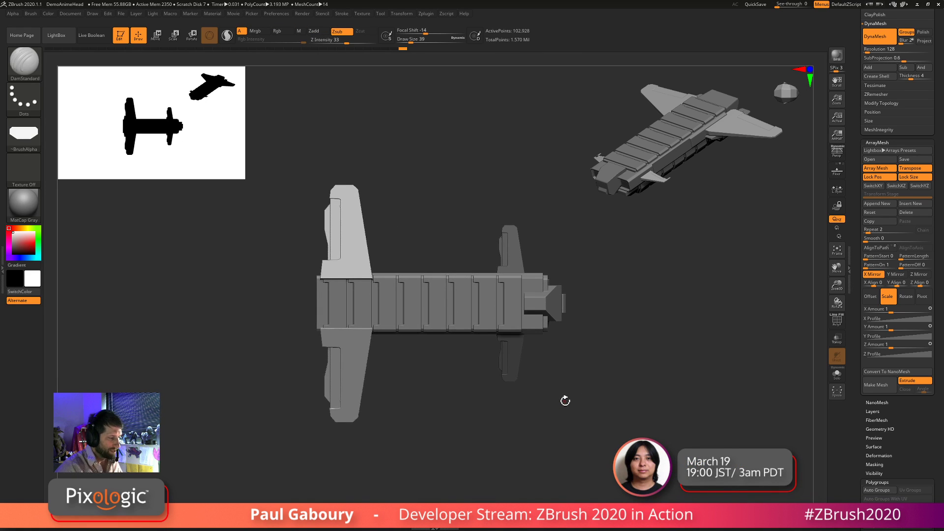
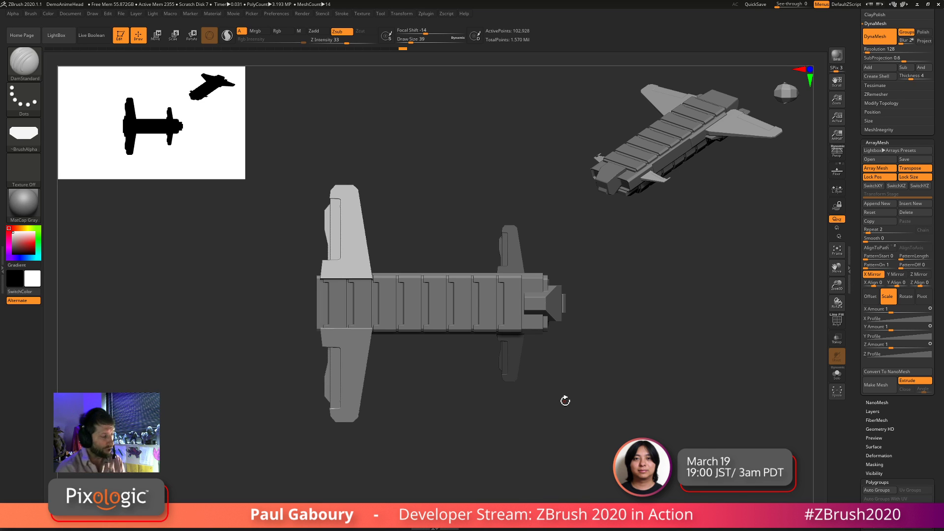
pyautogui.moveTo(550, 401); pyautogui.dragTo(585, 401, button='right')
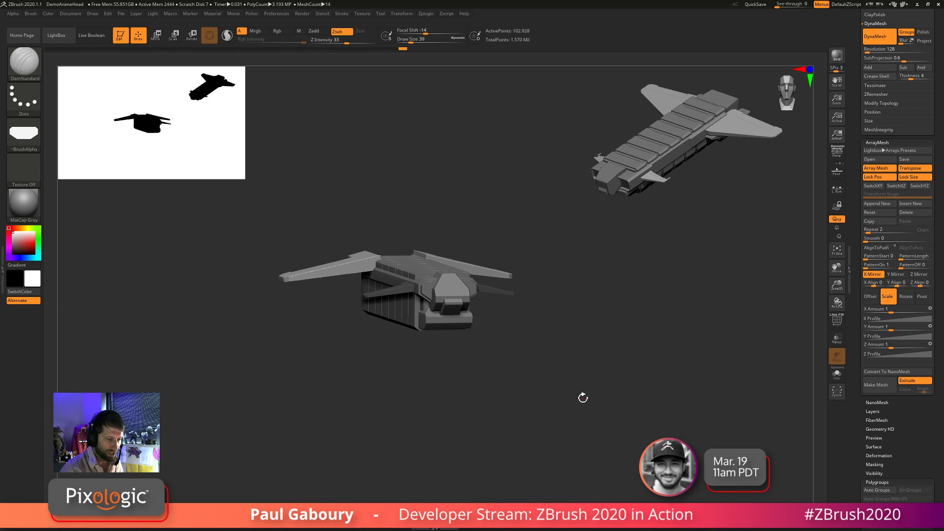
pyautogui.moveTo(566, 395); pyautogui.dragTo(524, 398, button='right')
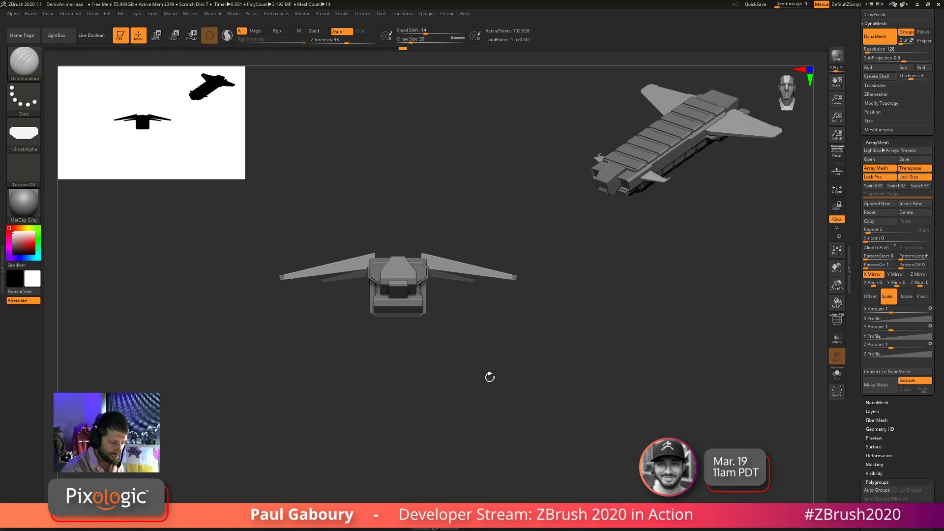
pyautogui.keyDown('alt'); pyautogui.moveTo(400, 362); pyautogui.dragTo(513, 387, button='right'); pyautogui.keyUp('alt')
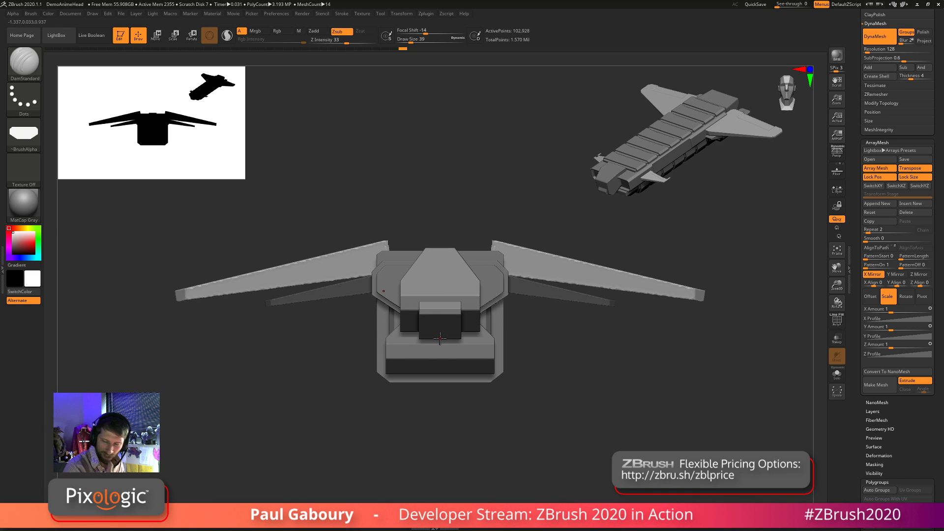
pyautogui.moveTo(550, 360); pyautogui.dragTo(389, 240, button='right')
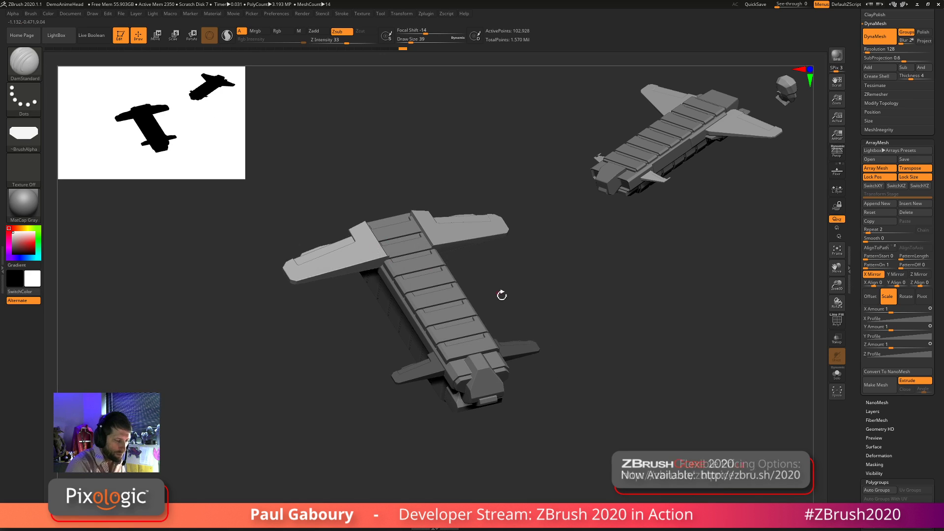
pyautogui.moveTo(501, 295); pyautogui.dragTo(544, 309, button='right')
pyautogui.moveTo(389, 320); pyautogui.dragTo(601, 388, button='right')
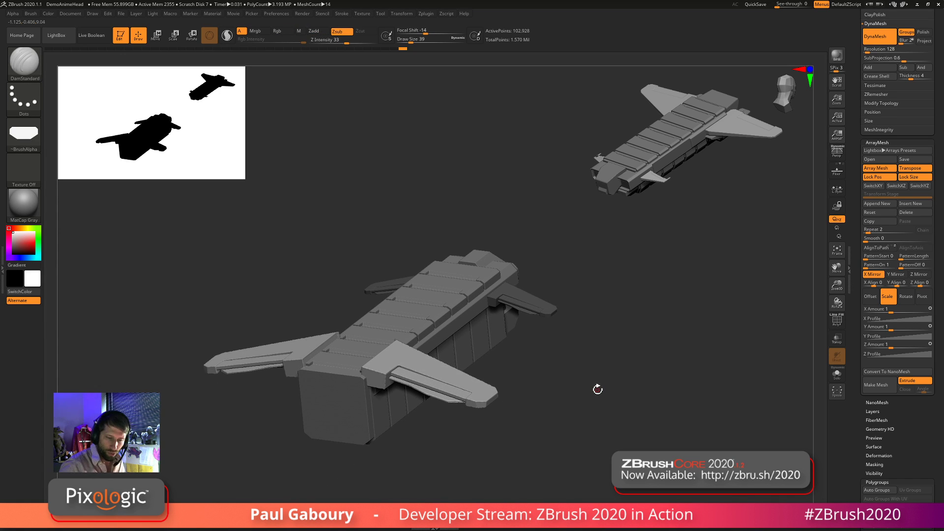
# Select the PM3D_Sphere3D subtool, show its polygroup wireframe in side view and copy its mesh toward the hull's rear with the Gizmo
pyautogui.moveTo(857, 153); pyautogui.dragTo(860, 246)
pyautogui.click(874, 170)
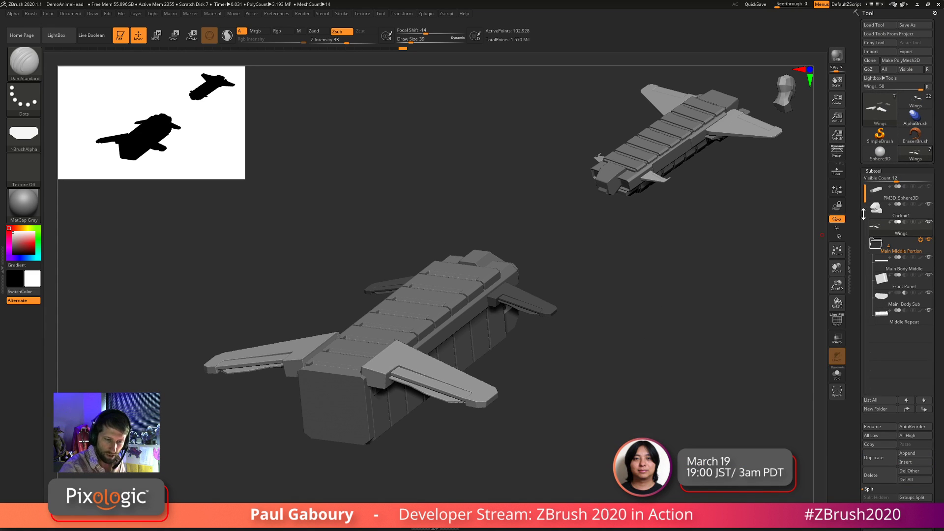
pyautogui.click(880, 195)
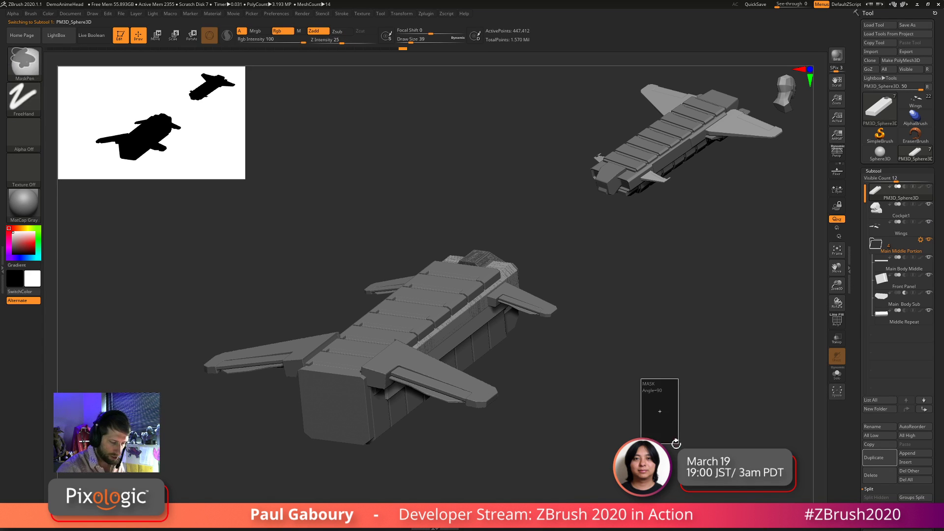
pyautogui.moveTo(652, 431); pyautogui.dragTo(619, 444)
pyautogui.hotkey('shift', 'f')
pyautogui.press('w')
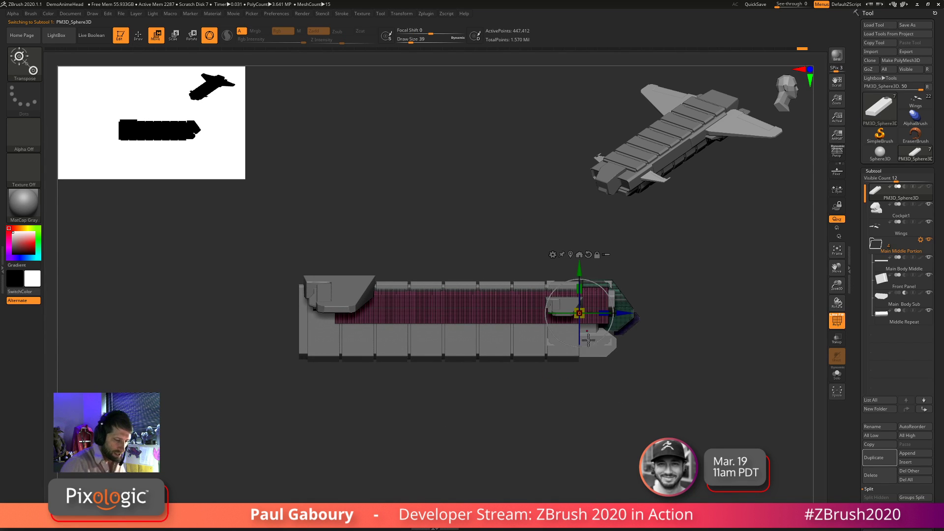
pyautogui.keyDown('ctrl'); pyautogui.moveTo(621, 313); pyautogui.dragTo(445, 313); pyautogui.keyUp('ctrl')
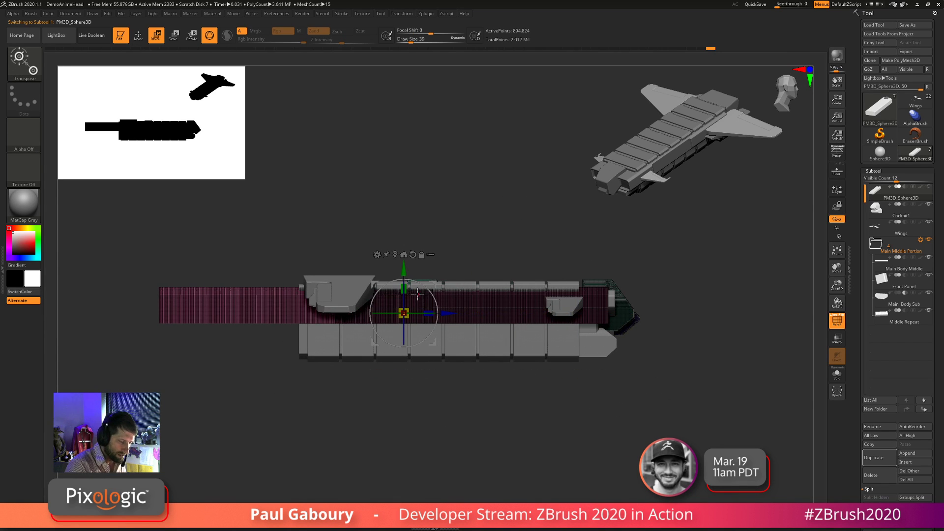
# Centre the Gizmo on the unmasked copy, replace the copy with a box primitive at the hull's rear, and quick-save the project
pyautogui.click(394, 254)
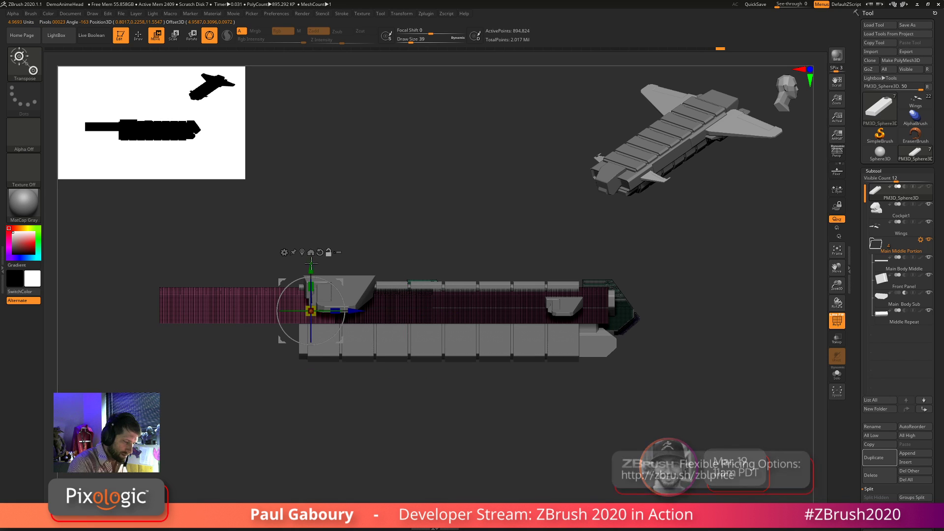
pyautogui.click(284, 252)
pyautogui.click(366, 258)
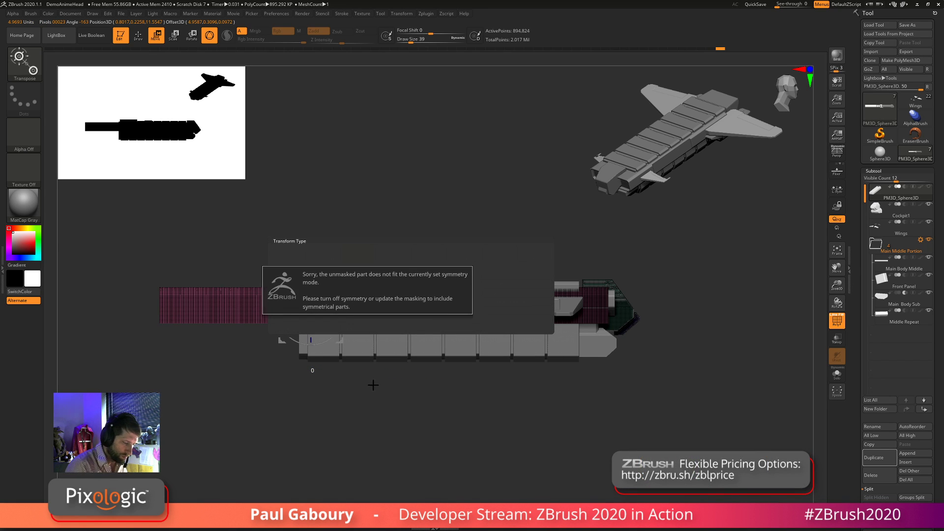
pyautogui.click(299, 252)
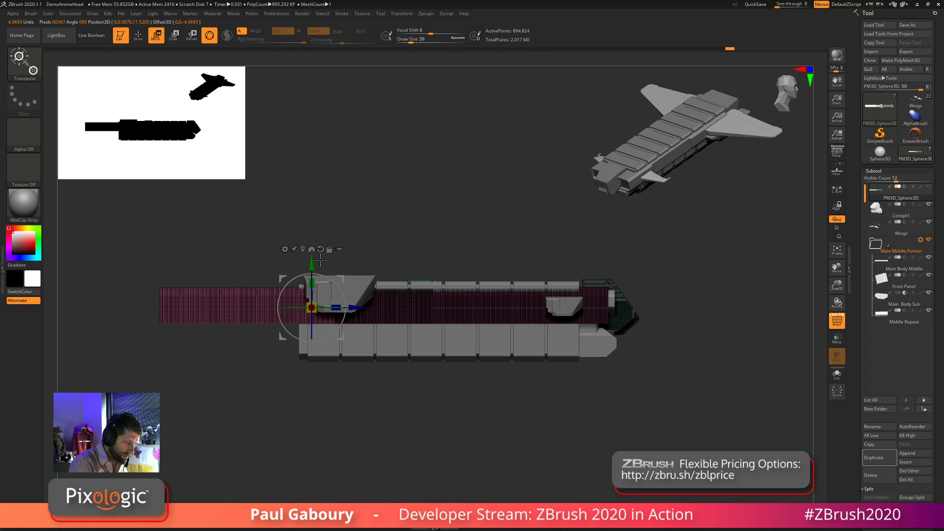
pyautogui.click(286, 249)
pyautogui.click(361, 247)
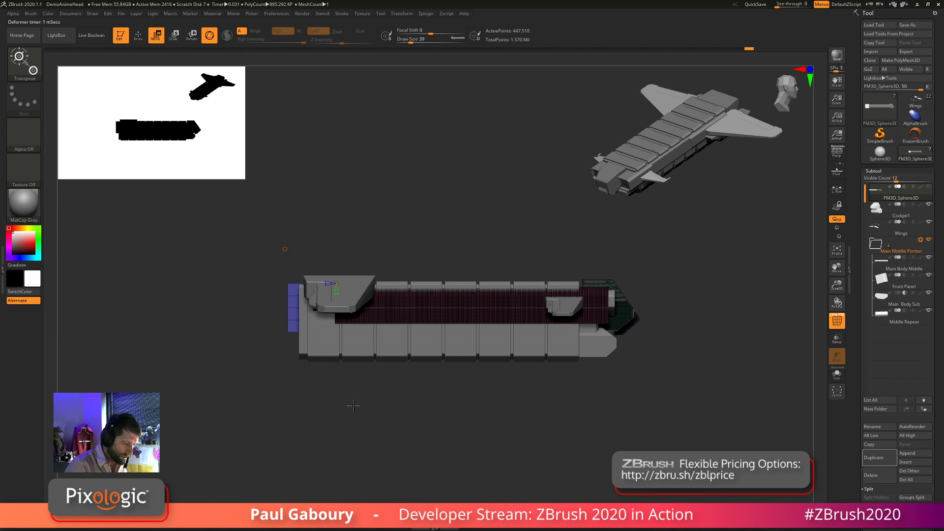
pyautogui.moveTo(353, 408); pyautogui.dragTo(462, 440)
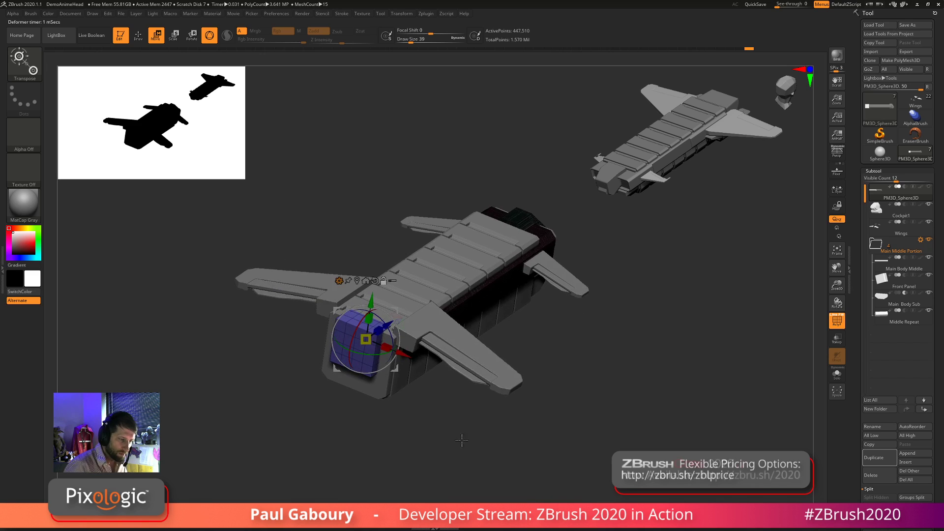
pyautogui.click(755, 5)
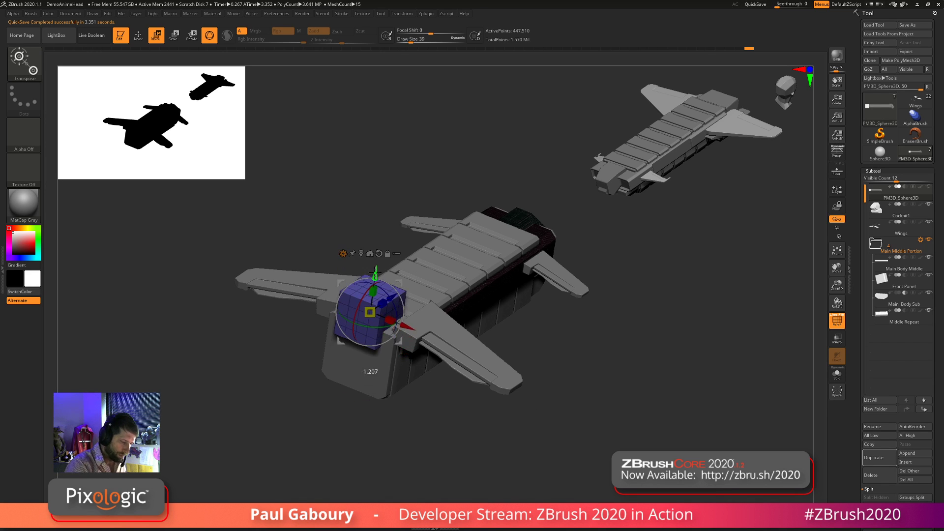
# Position the box on top of the hull's rear, stretch it lengthwise between the rear wings, and clear the mask
pyautogui.moveTo(373, 308); pyautogui.dragTo(480, 390)
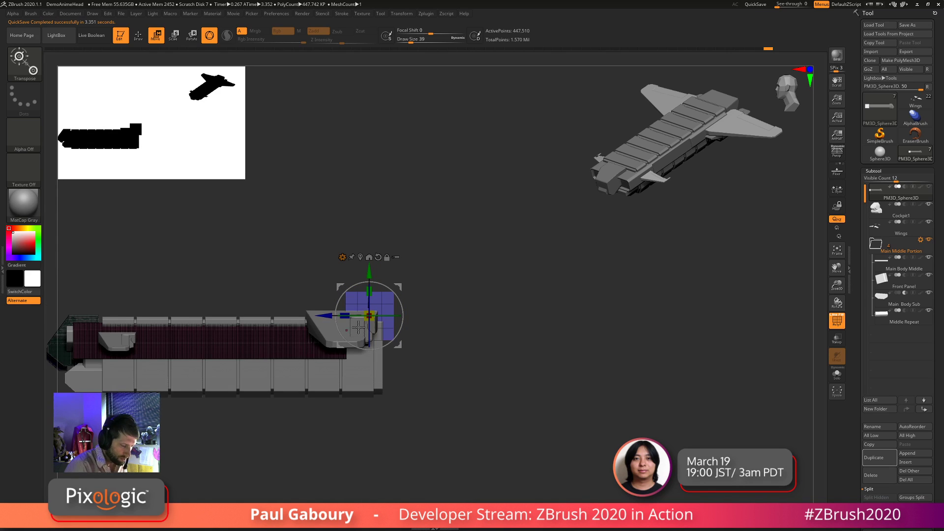
pyautogui.moveTo(333, 319); pyautogui.dragTo(304, 328)
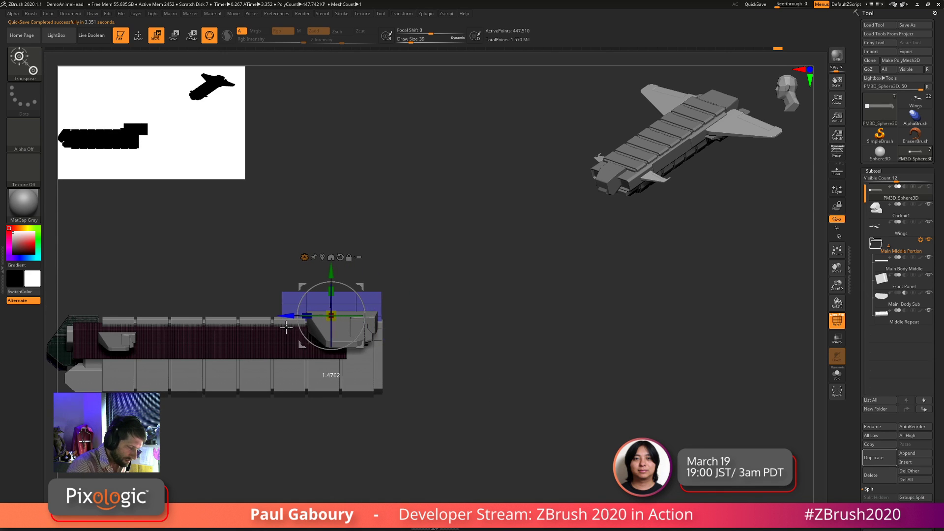
pyautogui.keyDown('ctrl'); pyautogui.moveTo(285, 316); pyautogui.dragTo(524, 300, button='right'); pyautogui.keyUp('ctrl')
pyautogui.moveTo(585, 366)
pyautogui.mouseDown(button='right')
pyautogui.moveTo(556, 395)
pyautogui.moveTo(582, 382)
pyautogui.mouseUp(button='right')
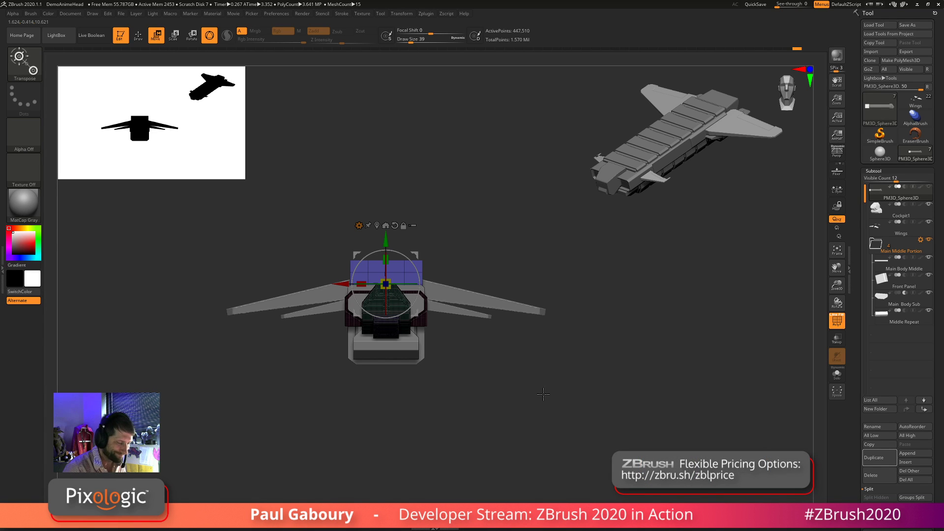
pyautogui.moveTo(543, 396); pyautogui.dragTo(613, 439, button='right')
pyautogui.keyDown('ctrl'); pyautogui.moveTo(591, 355); pyautogui.dragTo(618, 427); pyautogui.keyUp('ctrl')
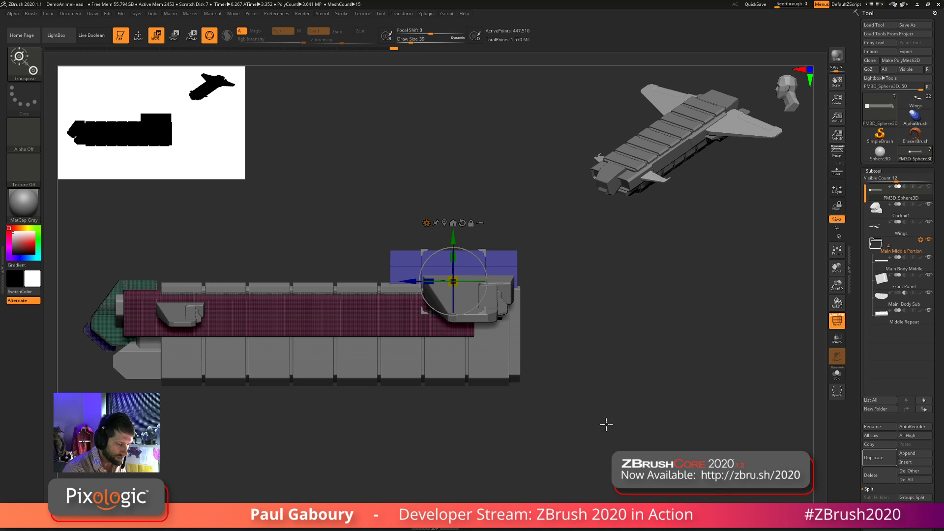
# Return to Draw mode and DynaMesh the PM3D_Sphere3D subtool at resolution 128 with Groups enabled, checking it with and without polyframe
pyautogui.press('q')
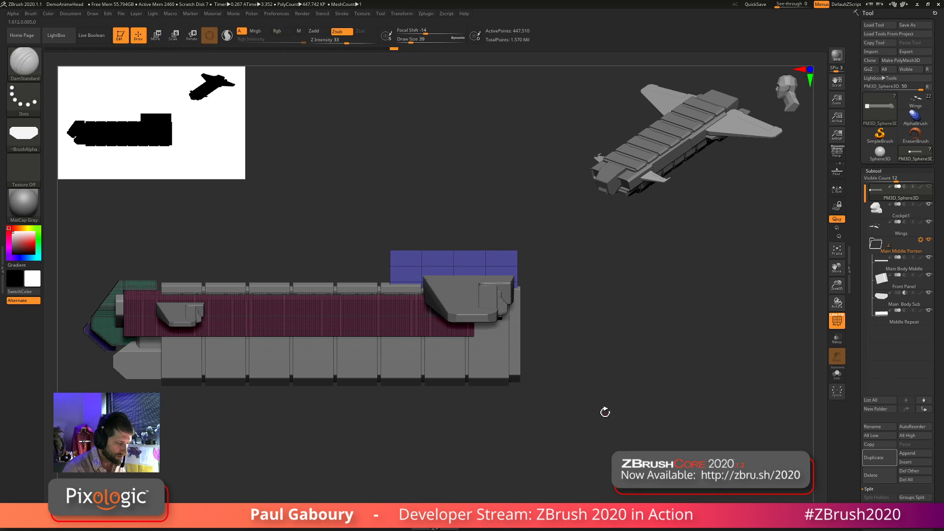
pyautogui.click(876, 171)
pyautogui.click(875, 180)
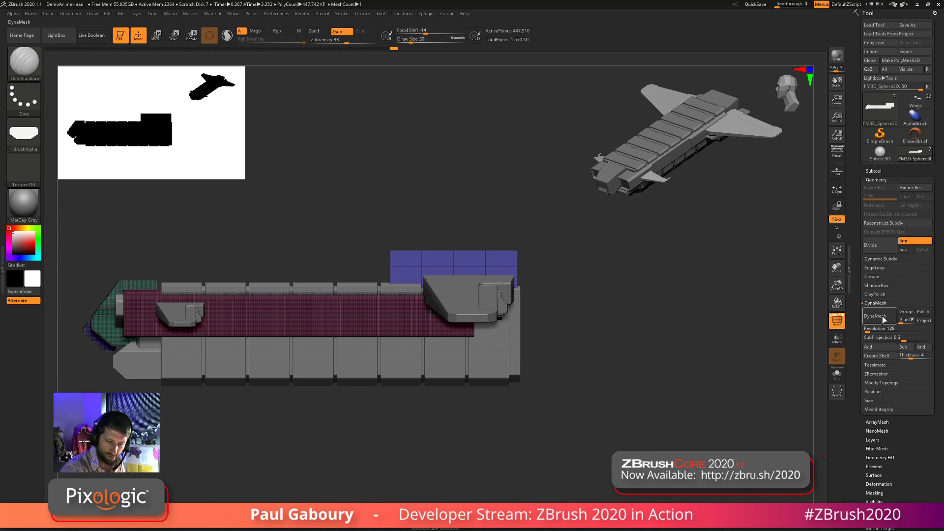
pyautogui.hotkey('ctrl', 'z')
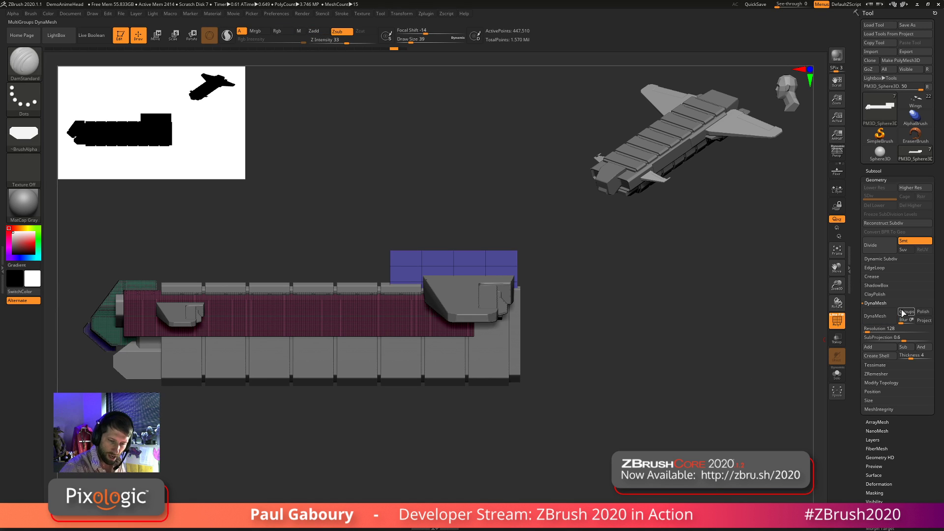
pyautogui.hotkey('ctrl', 'shift', 'z')
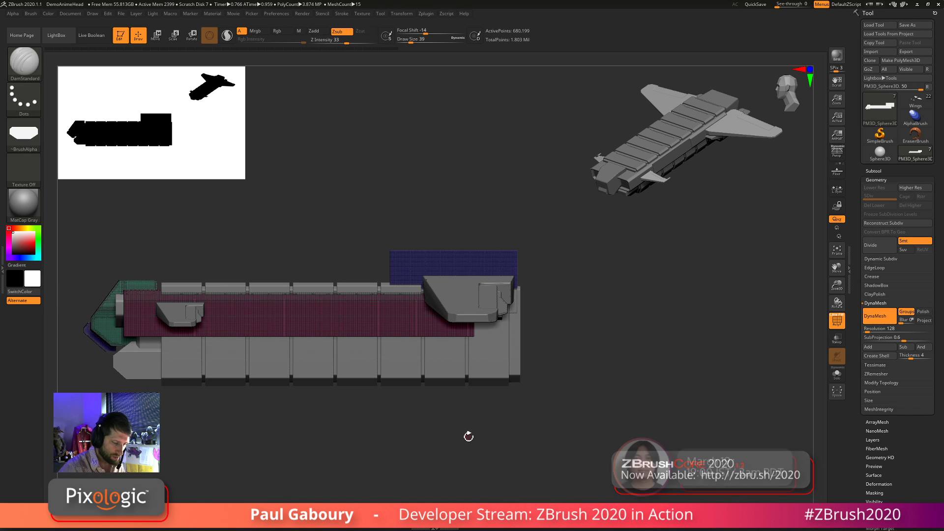
pyautogui.moveTo(468, 437); pyautogui.dragTo(514, 425)
pyautogui.hotkey('shift', 'f')
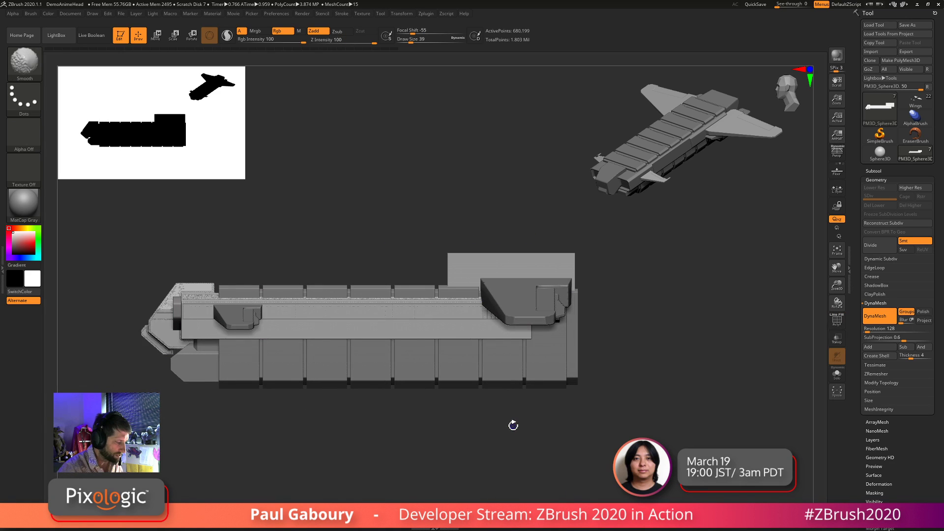
pyautogui.hotkey('shift', 'f')
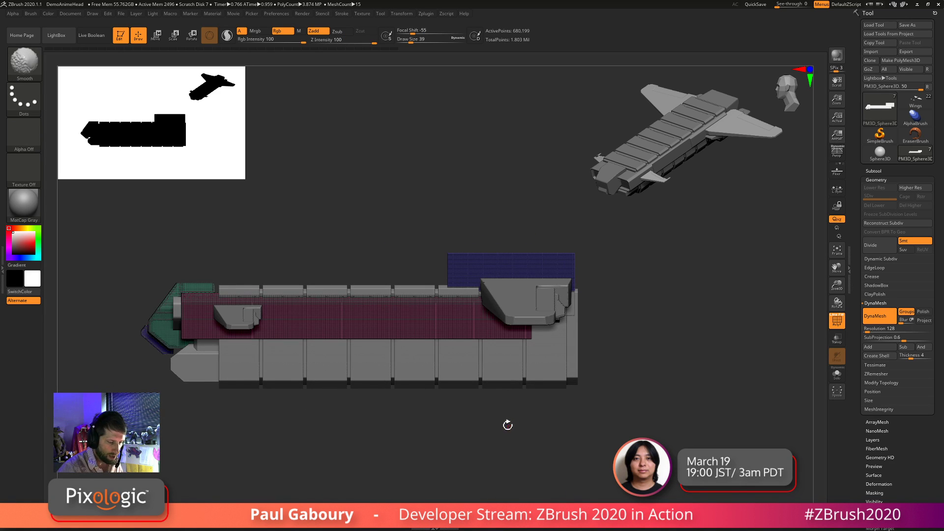
# Hide the Cockpit1 subtool to inspect the nose without it, and show it again
pyautogui.click(873, 170)
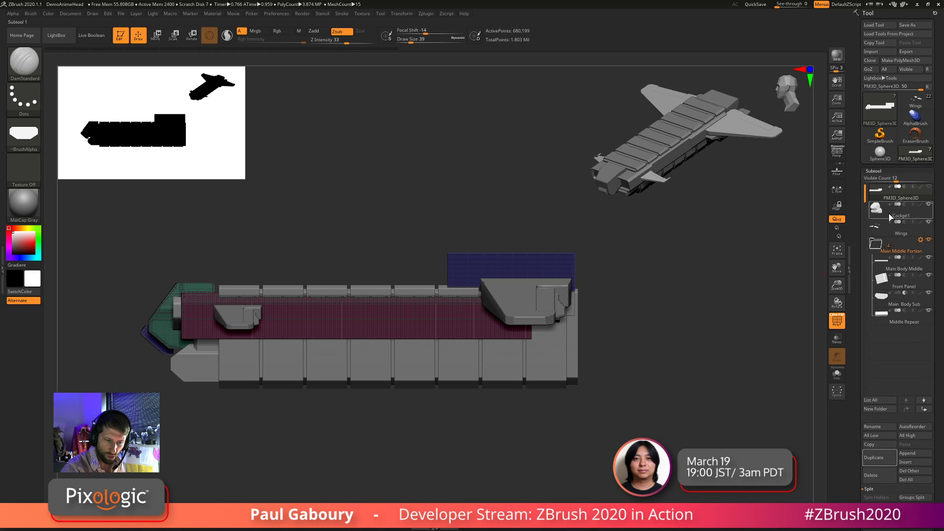
pyautogui.click(928, 204)
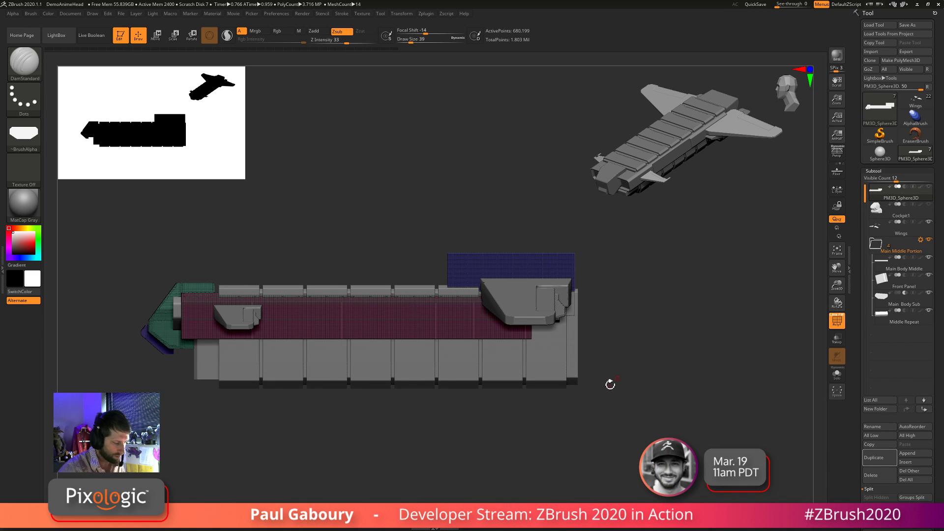
pyautogui.moveTo(609, 384)
pyautogui.mouseDown()
pyautogui.moveTo(625, 385)
pyautogui.moveTo(622, 378)
pyautogui.mouseUp()
pyautogui.click(929, 205)
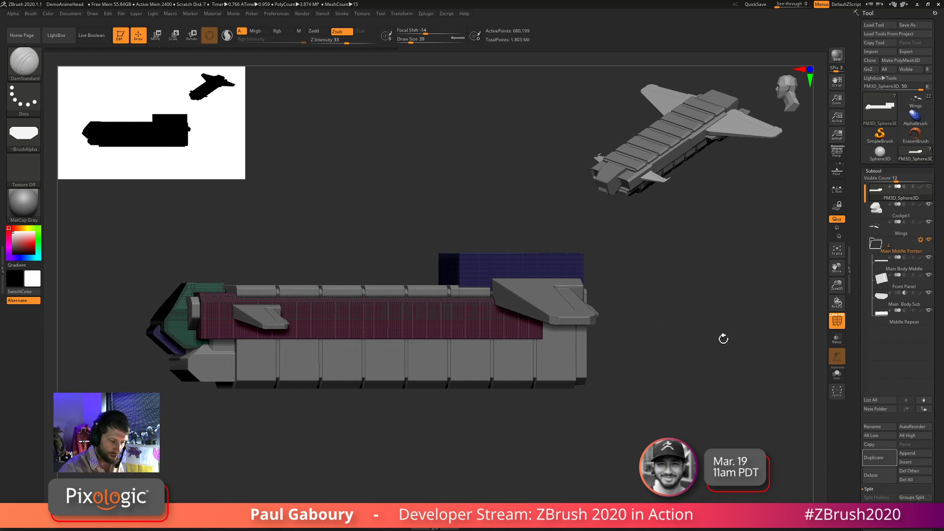
# Isolate the raised box block's polygroup in the PM3D_Sphere3D subtool and delete the hidden geometry
pyautogui.hotkey('ctrl', 'shift')
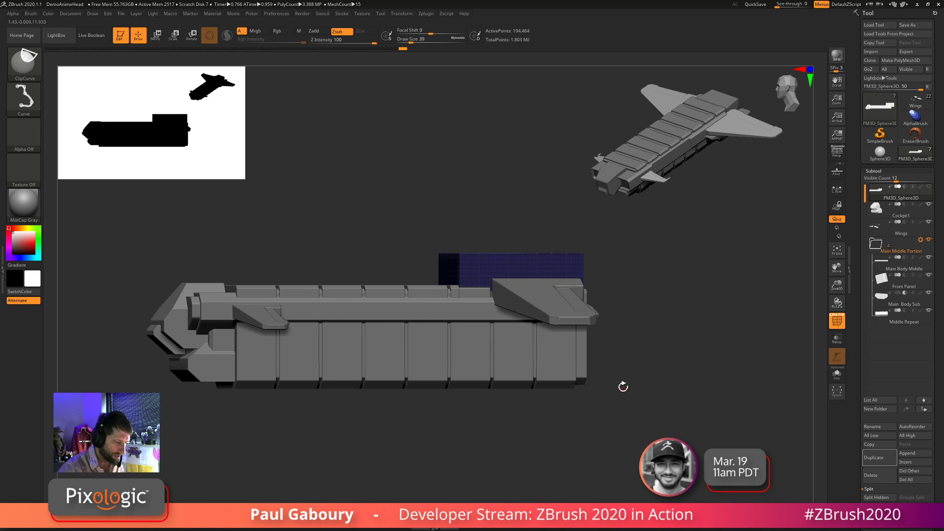
pyautogui.scroll(-5, 933, 440)
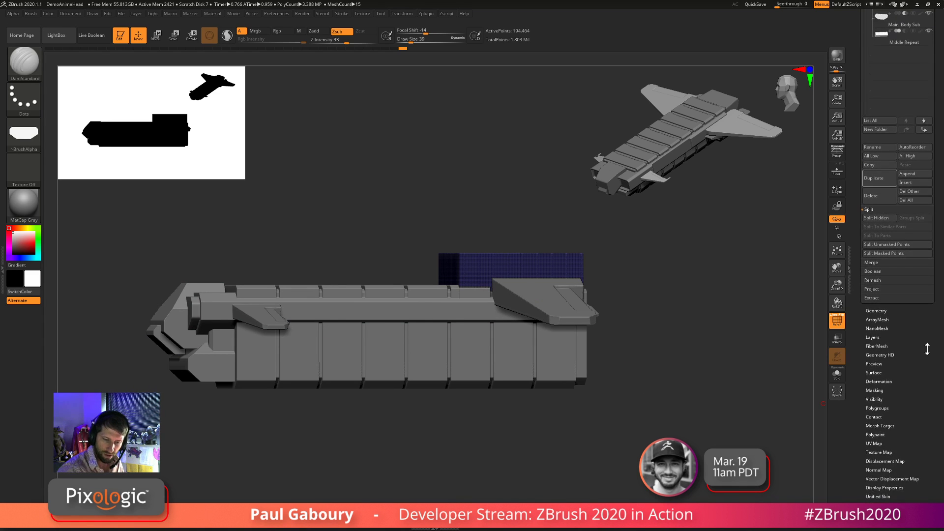
pyautogui.keyDown('shift'); pyautogui.scroll(-5, 936, 396); pyautogui.keyUp('shift')
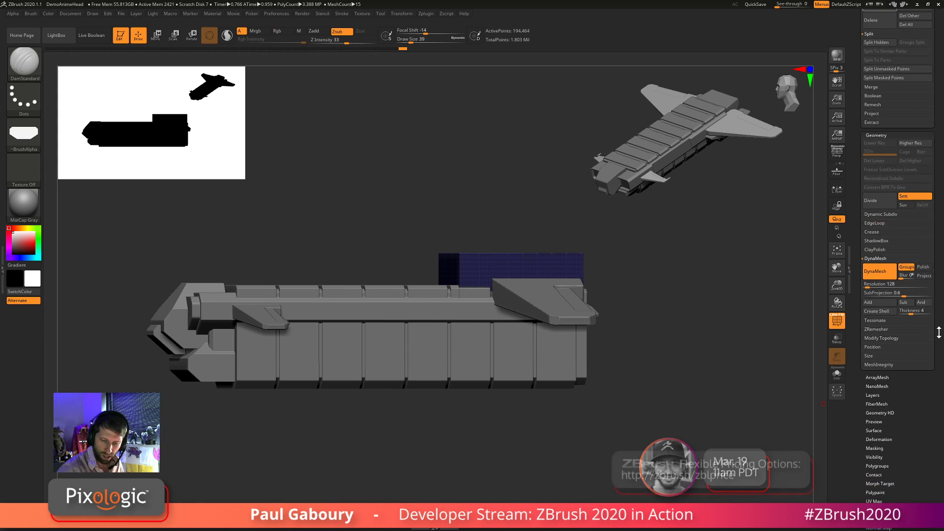
pyautogui.click(887, 340)
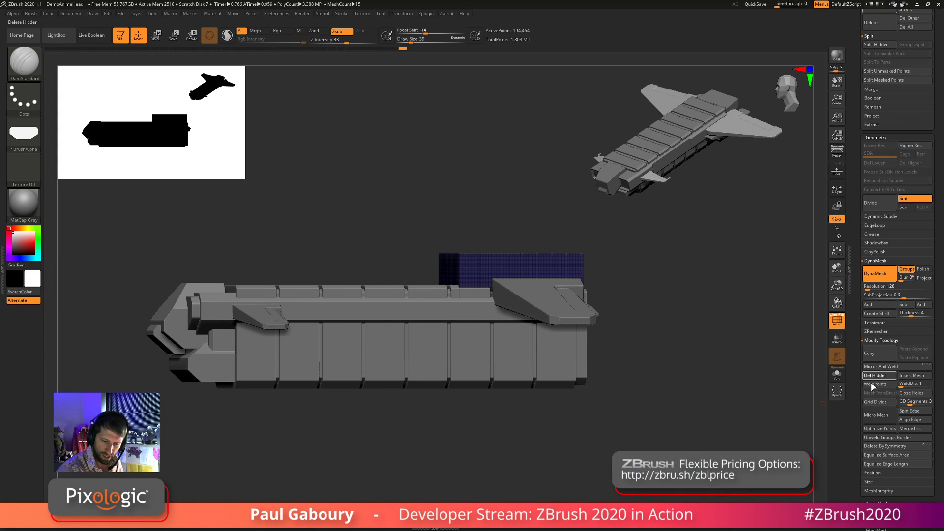
# Clip the block's side profile with ClipCurve into a sloped front and nearly flat top, and re-DynaMesh it
pyautogui.moveTo(509, 417); pyautogui.dragTo(493, 431)
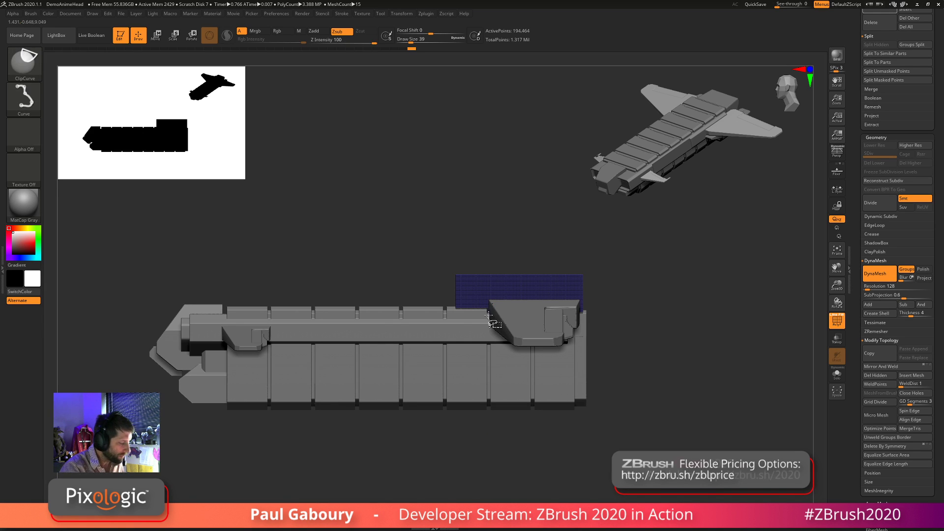
pyautogui.moveTo(501, 285); pyautogui.dragTo(485, 297)
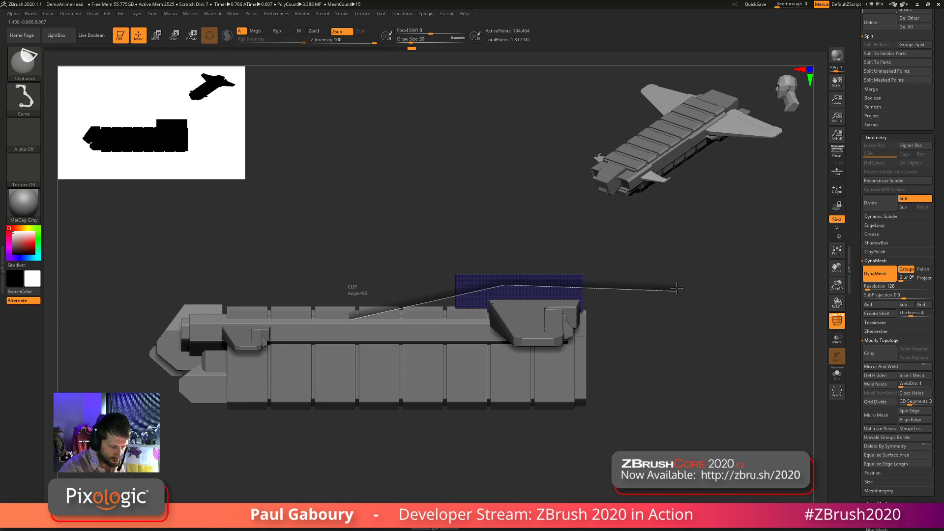
pyautogui.keyDown('ctrl'); pyautogui.keyDown('shift'); pyautogui.moveTo(682, 281); pyautogui.dragTo(683, 279); pyautogui.keyUp('shift'); pyautogui.keyUp('ctrl')
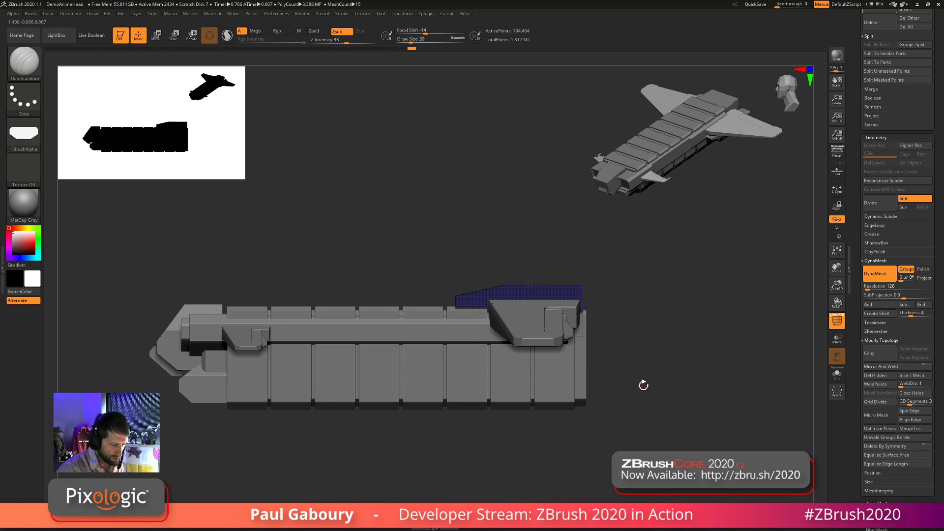
pyautogui.moveTo(632, 386); pyautogui.dragTo(654, 399)
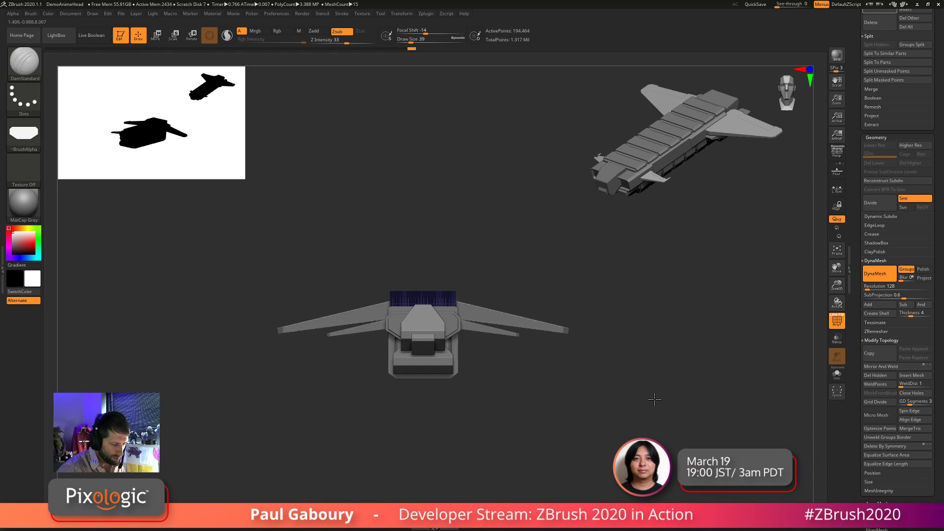
pyautogui.keyDown('ctrl'); pyautogui.moveTo(618, 394); pyautogui.dragTo(607, 416, button='right'); pyautogui.keyUp('ctrl')
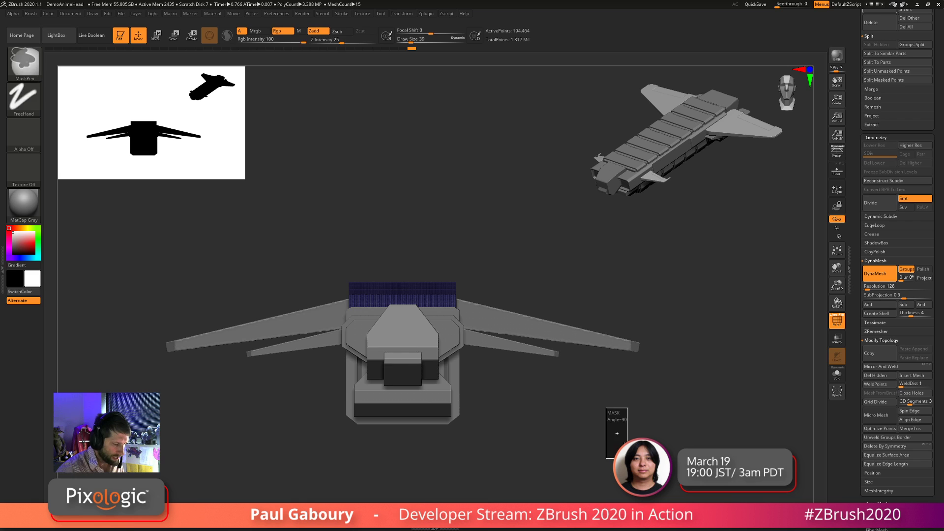
# Clip the block's upper side corners diagonally at about 41 degrees in front view and re-DynaMesh it
pyautogui.press('alt')
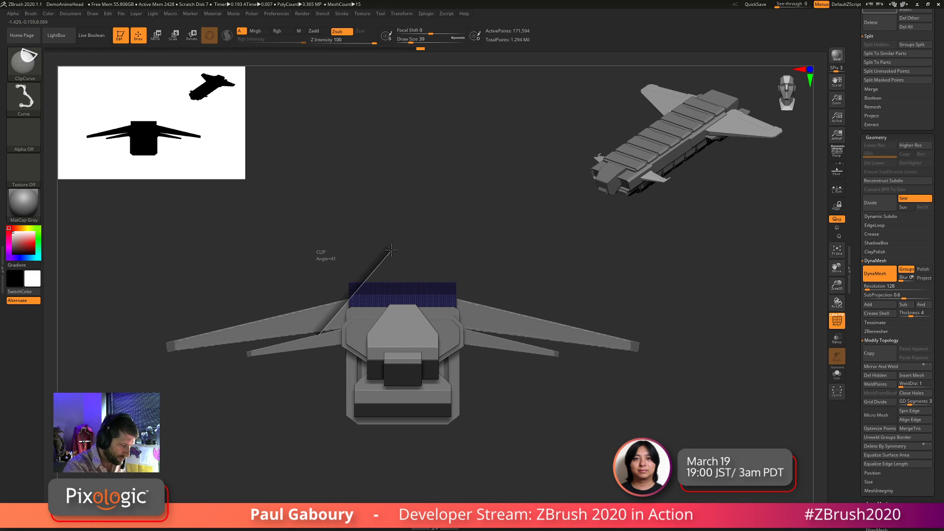
pyautogui.moveTo(391, 252)
pyautogui.mouseDown()
pyautogui.moveTo(535, 397)
pyautogui.moveTo(511, 419)
pyautogui.moveTo(521, 428)
pyautogui.moveTo(505, 447)
pyautogui.moveTo(523, 415)
pyautogui.moveTo(508, 423)
pyautogui.moveTo(547, 392)
pyautogui.moveTo(563, 423)
pyautogui.moveTo(526, 362)
pyautogui.moveTo(551, 412)
pyautogui.moveTo(441, 337)
pyautogui.moveTo(442, 319)
pyautogui.mouseUp()
pyautogui.keyDown('ctrl'); pyautogui.click(520, 428); pyautogui.keyUp('ctrl')
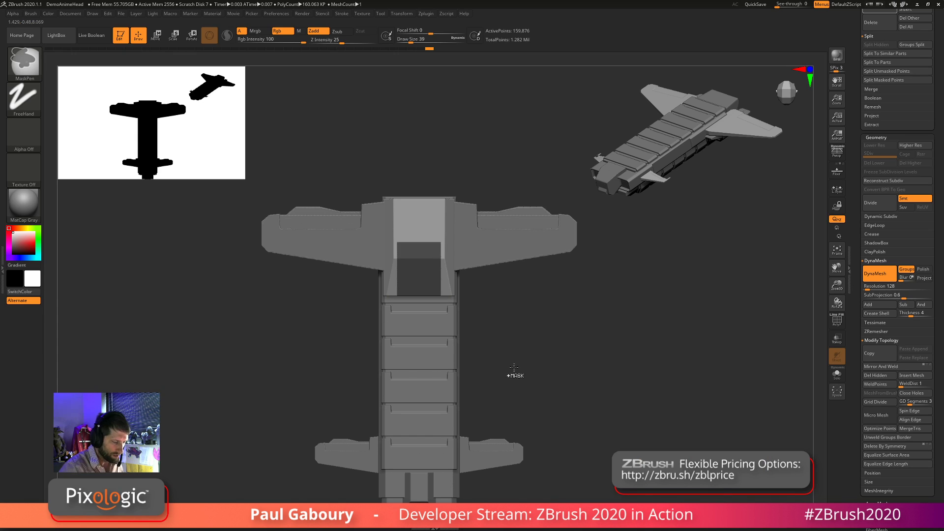
# Mask a centred rectangle over the front part of the block's top face and isolate the block in Solo mode
pyautogui.keyDown('ctrl'); pyautogui.moveTo(516, 359); pyautogui.dragTo(529, 378); pyautogui.keyUp('ctrl')
pyautogui.moveTo(512, 332)
pyautogui.keyDown('ctrl'); pyautogui.mouseDown()
pyautogui.moveTo(555, 398)
pyautogui.moveTo(447, 329)
pyautogui.mouseUp(); pyautogui.keyUp('ctrl')
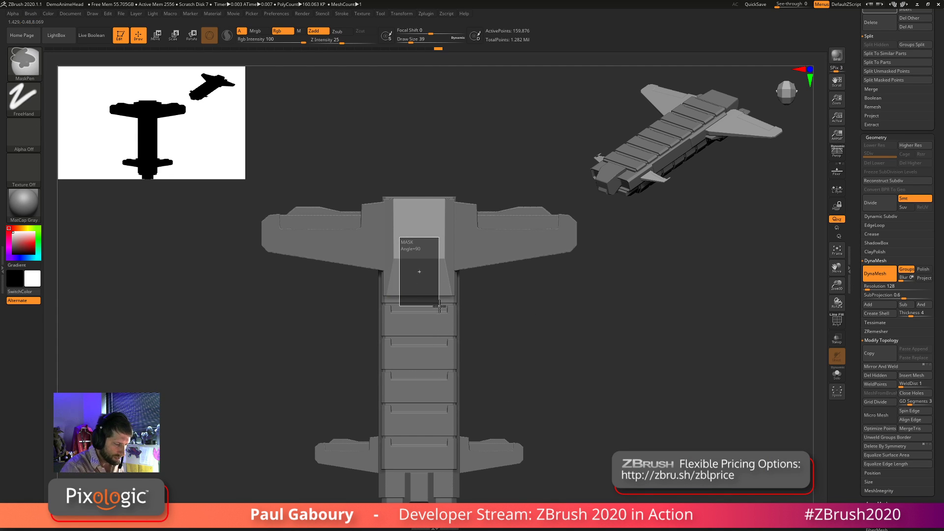
pyautogui.moveTo(533, 392)
pyautogui.mouseDown()
pyautogui.moveTo(554, 373)
pyautogui.moveTo(541, 376)
pyautogui.mouseUp()
pyautogui.click(836, 373)
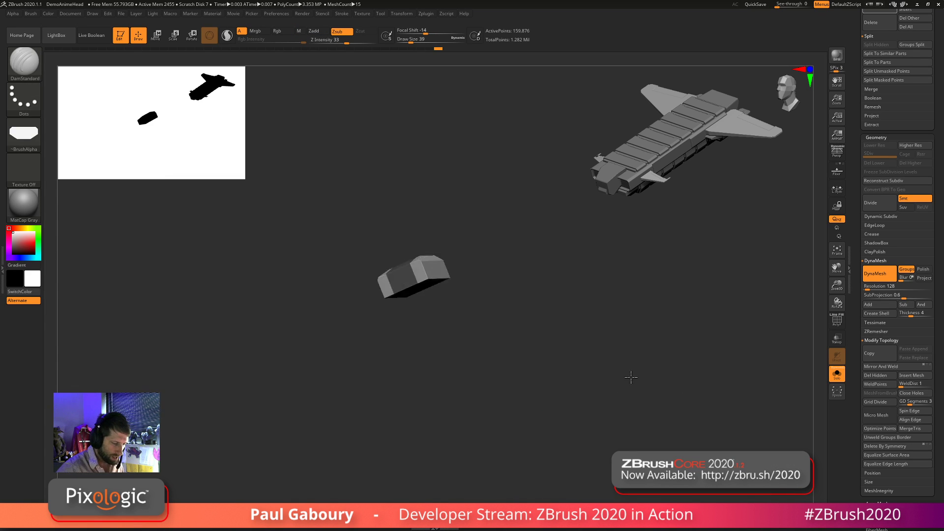
# Invert the mask, sink the rectangle into the block as a recess, and re-DynaMesh it with the whole ship shown
pyautogui.moveTo(559, 381); pyautogui.dragTo(513, 380)
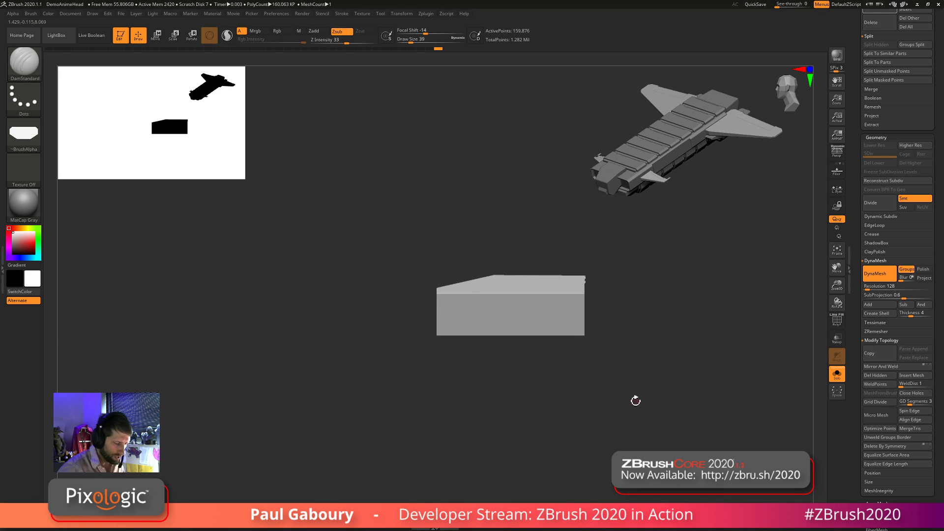
pyautogui.moveTo(634, 398)
pyautogui.keyDown('ctrl'); pyautogui.mouseDown()
pyautogui.moveTo(447, 343)
pyautogui.moveTo(415, 288)
pyautogui.moveTo(464, 341)
pyautogui.moveTo(539, 385)
pyautogui.moveTo(526, 383)
pyautogui.mouseUp(); pyautogui.keyUp('ctrl')
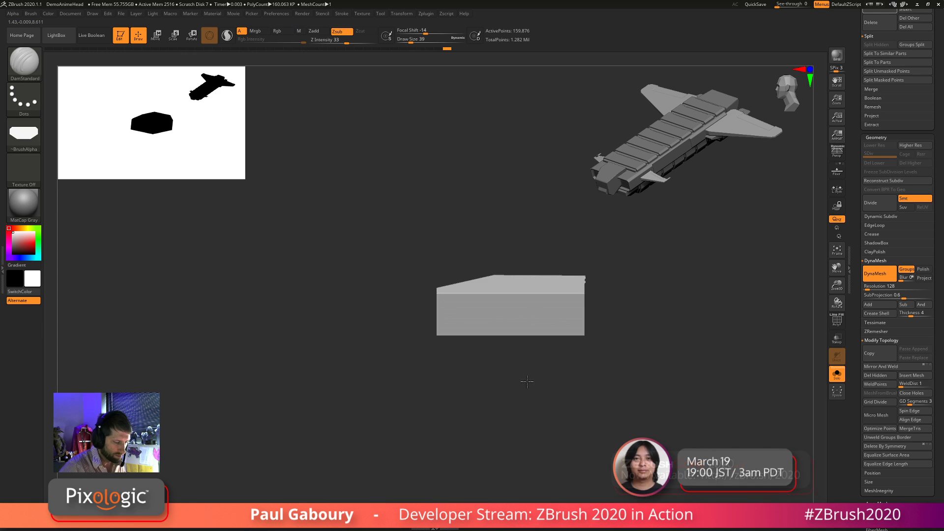
pyautogui.hotkey('ctrl', 'z')
pyautogui.moveTo(626, 382)
pyautogui.mouseDown()
pyautogui.moveTo(594, 393)
pyautogui.moveTo(291, 293)
pyautogui.mouseUp()
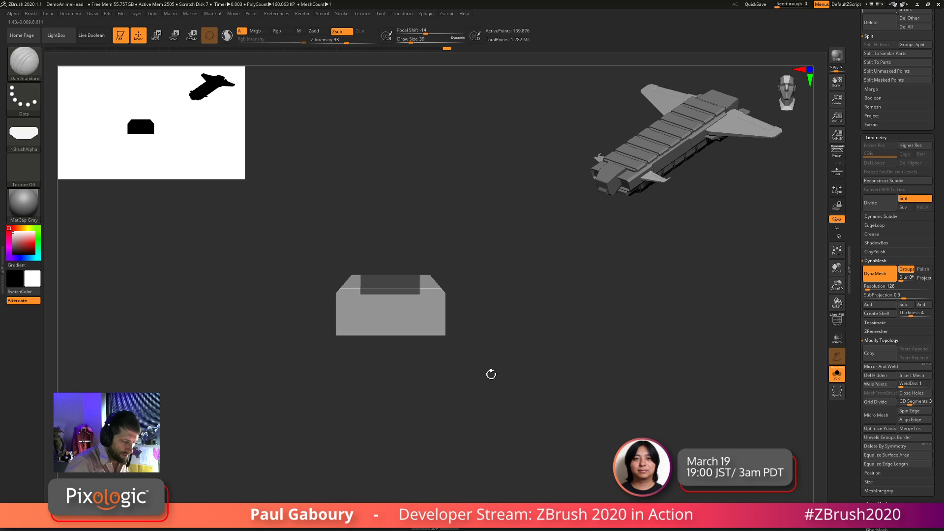
pyautogui.moveTo(491, 375)
pyautogui.mouseDown()
pyautogui.moveTo(577, 400)
pyautogui.moveTo(558, 415)
pyautogui.moveTo(573, 417)
pyautogui.moveTo(564, 427)
pyautogui.moveTo(485, 376)
pyautogui.moveTo(496, 344)
pyautogui.moveTo(565, 324)
pyautogui.moveTo(659, 318)
pyautogui.moveTo(662, 378)
pyautogui.moveTo(644, 377)
pyautogui.mouseUp()
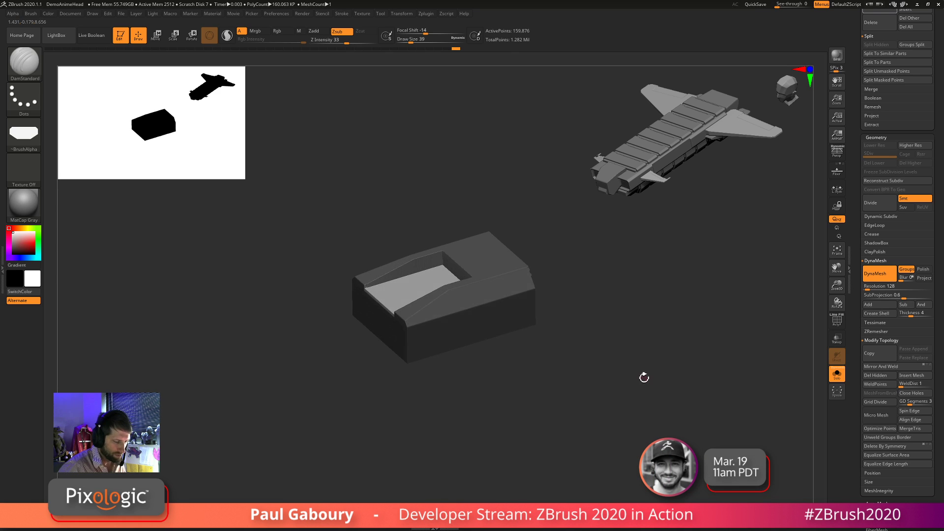
pyautogui.click(840, 381)
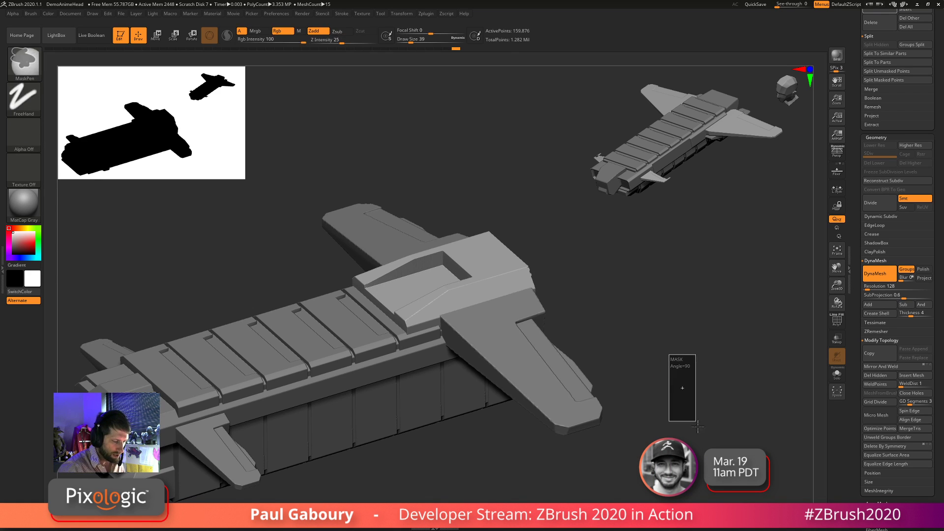
pyautogui.moveTo(694, 417)
pyautogui.mouseDown()
pyautogui.moveTo(600, 413)
pyautogui.moveTo(663, 409)
pyautogui.moveTo(650, 412)
pyautogui.moveTo(665, 388)
pyautogui.moveTo(624, 391)
pyautogui.moveTo(631, 427)
pyautogui.moveTo(611, 409)
pyautogui.mouseUp()
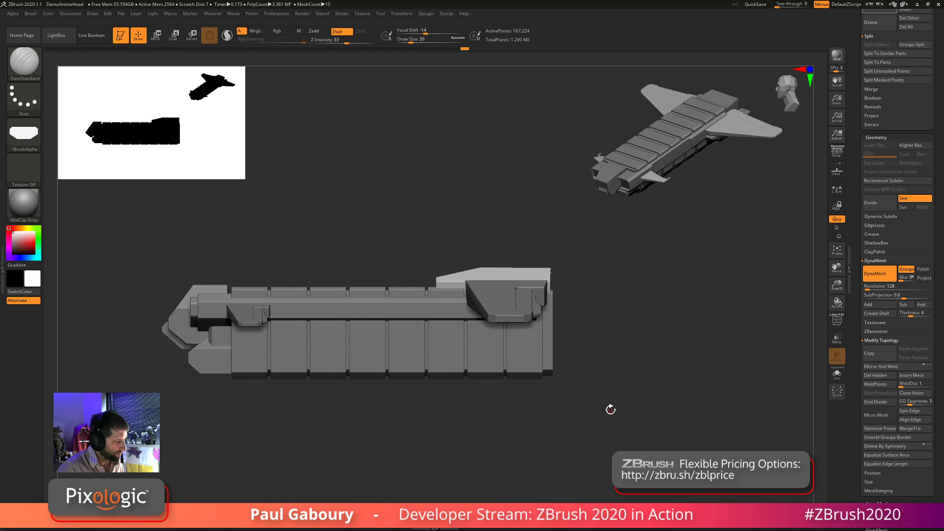
# Clip a steep bevel across the block's lower front edge in side view and re-DynaMesh it
pyautogui.keyDown('ctrl'); pyautogui.moveTo(609, 409); pyautogui.dragTo(622, 431, button='right'); pyautogui.keyUp('ctrl')
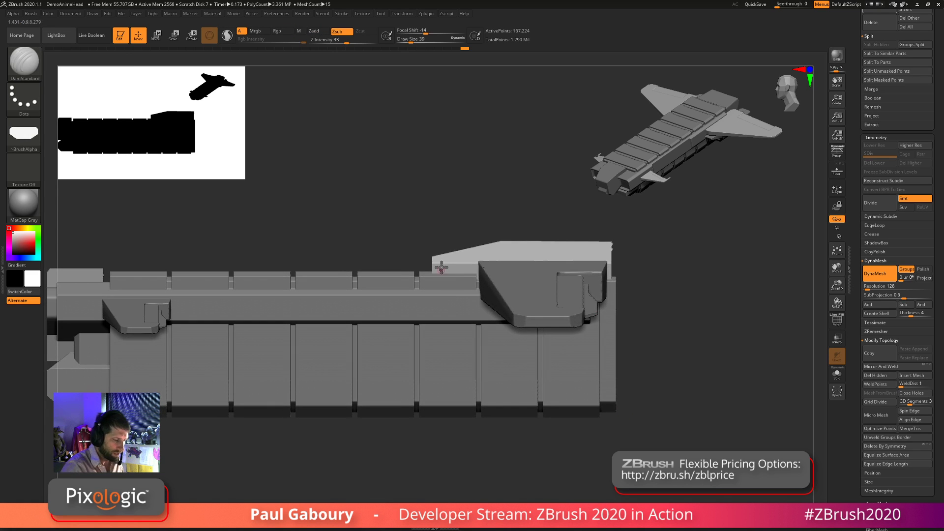
pyautogui.moveTo(441, 267)
pyautogui.mouseDown(button='right')
pyautogui.moveTo(470, 290)
pyautogui.moveTo(439, 266)
pyautogui.mouseUp(button='right')
pyautogui.keyDown('ctrl'); pyautogui.keyDown('shift'); pyautogui.moveTo(432, 277); pyautogui.dragTo(411, 277); pyautogui.keyUp('shift'); pyautogui.keyUp('ctrl')
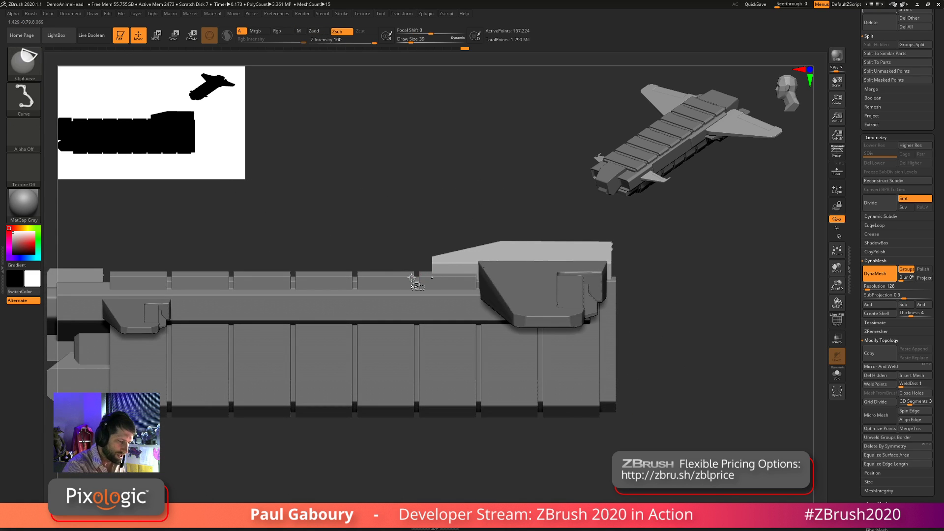
pyautogui.keyDown('ctrl'); pyautogui.keyDown('shift'); pyautogui.moveTo(481, 220); pyautogui.dragTo(483, 219); pyautogui.keyUp('shift'); pyautogui.keyUp('ctrl')
pyautogui.moveTo(654, 373); pyautogui.dragTo(665, 432)
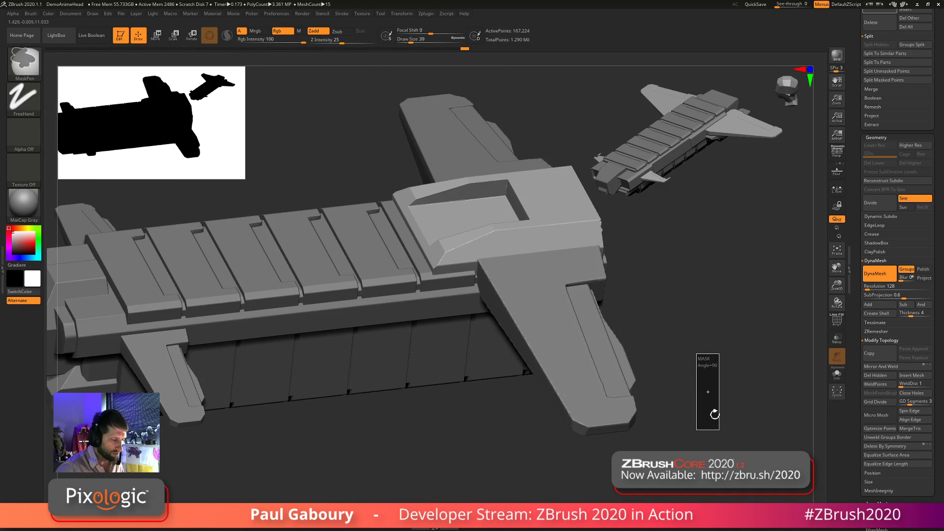
pyautogui.press('f')
pyautogui.moveTo(676, 397); pyautogui.dragTo(671, 397)
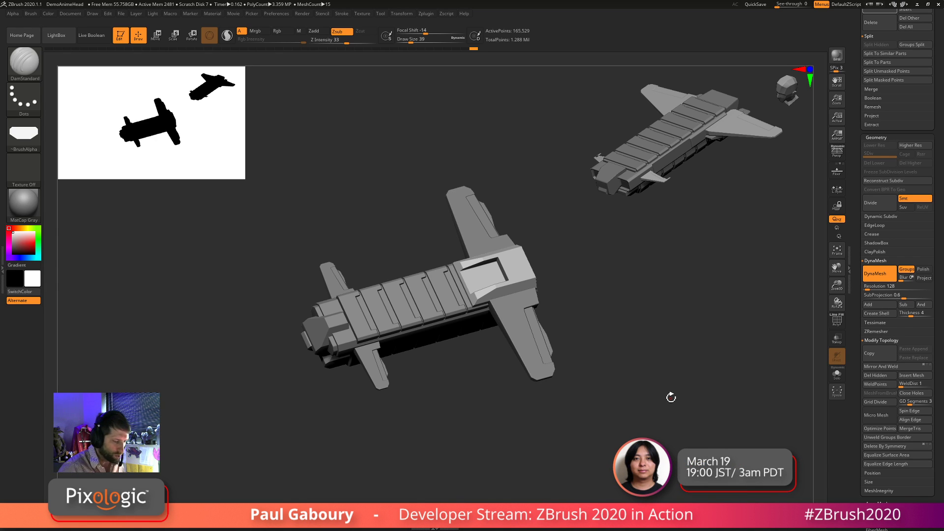
# Trim the block's uneven rear end straight in side view and re-DynaMesh it
pyautogui.moveTo(619, 390); pyautogui.dragTo(574, 276)
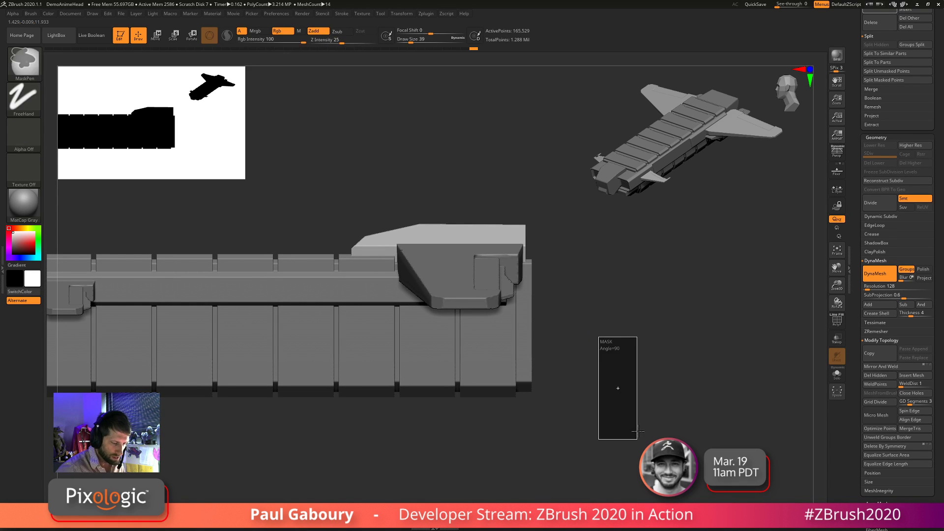
pyautogui.hotkey('ctrl', 'z')
pyautogui.moveTo(584, 403); pyautogui.dragTo(528, 418)
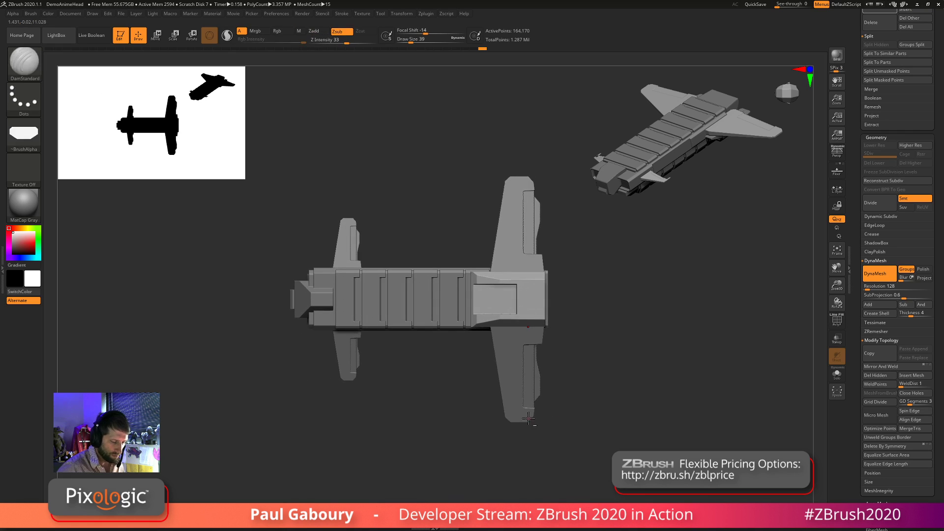
# Select the Wings subtool, show the PM3D_Sphere3D block again, nudge the rear wings against it, and check the fit from below and above
pyautogui.keyDown('alt'); pyautogui.click(514, 392); pyautogui.keyUp('alt')
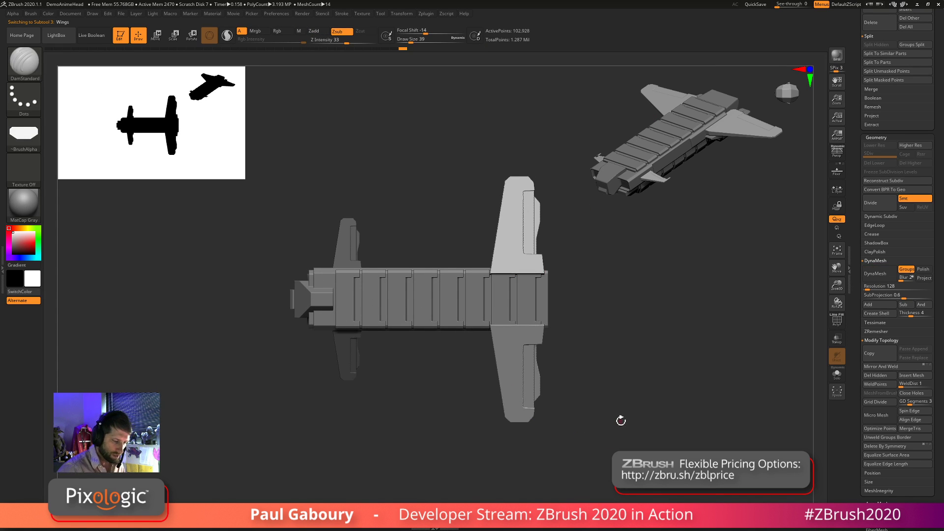
pyautogui.moveTo(868, 137); pyautogui.dragTo(879, 229)
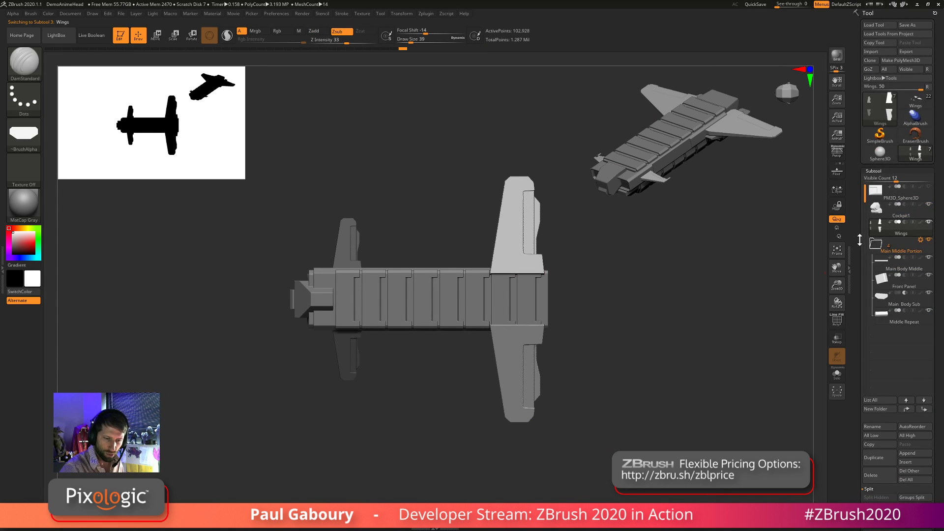
pyautogui.press('w')
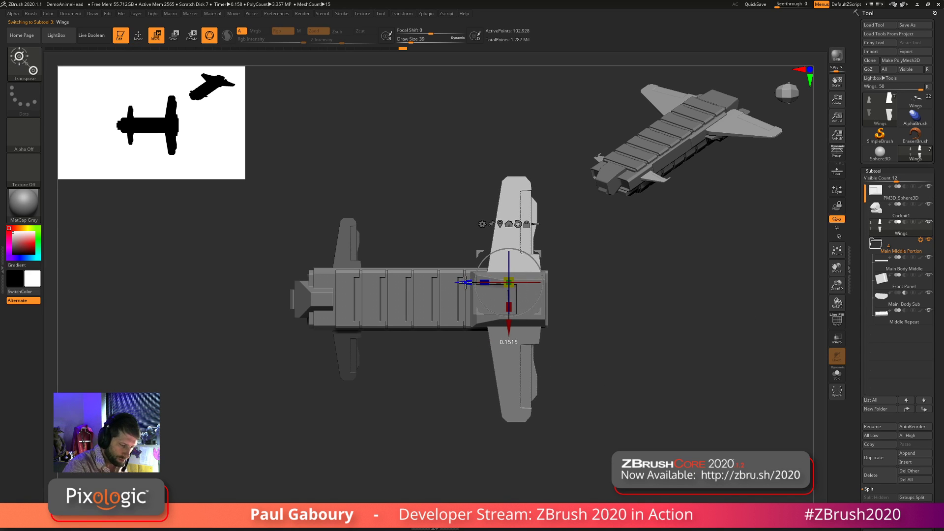
pyautogui.press('q')
pyautogui.moveTo(632, 392); pyautogui.dragTo(641, 283)
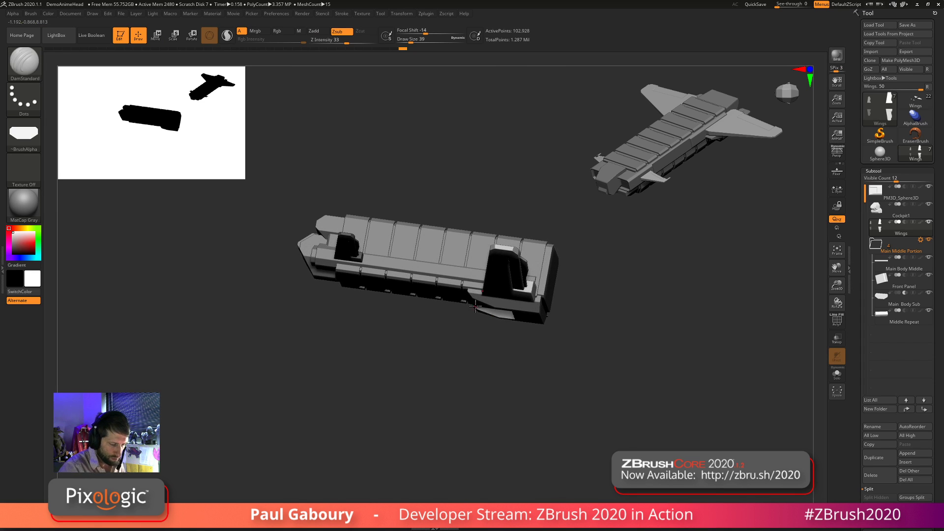
pyautogui.press('w')
pyautogui.press('q')
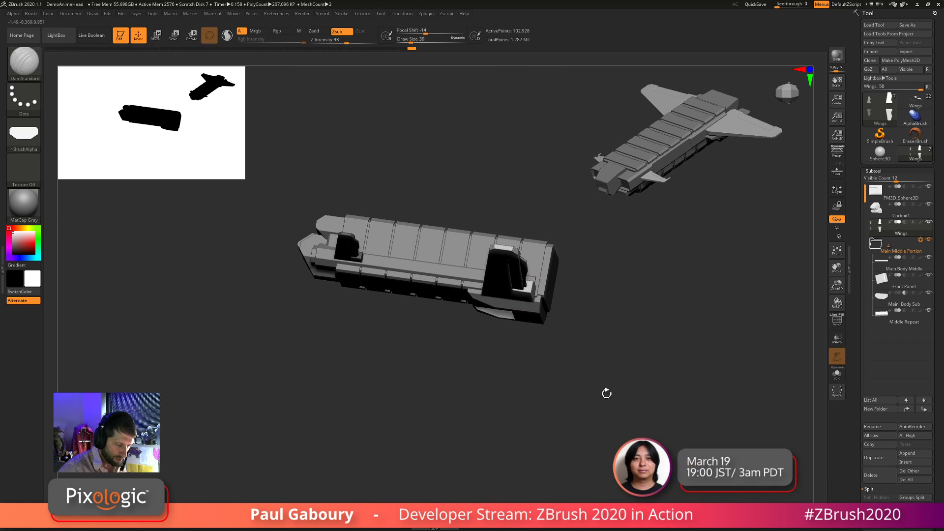
pyautogui.moveTo(598, 401)
pyautogui.mouseDown()
pyautogui.moveTo(619, 395)
pyautogui.moveTo(632, 344)
pyautogui.moveTo(619, 346)
pyautogui.moveTo(600, 354)
pyautogui.moveTo(621, 435)
pyautogui.moveTo(606, 390)
pyautogui.moveTo(647, 394)
pyautogui.moveTo(565, 421)
pyautogui.moveTo(605, 430)
pyautogui.moveTo(624, 406)
pyautogui.moveTo(609, 422)
pyautogui.moveTo(602, 415)
pyautogui.moveTo(655, 400)
pyautogui.moveTo(664, 377)
pyautogui.mouseUp()
pyautogui.press('shift')
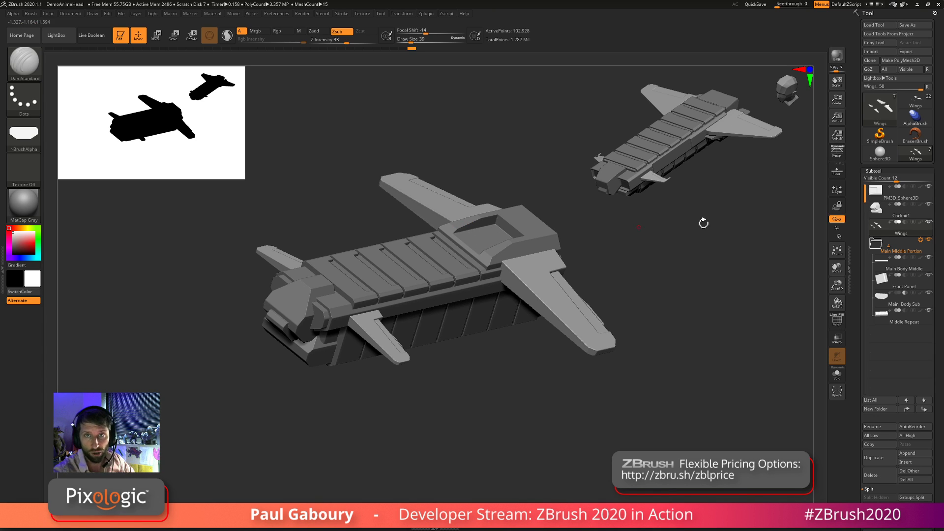
# Switch to the web browser and look through the related Millennium Falcon reference images, enlarging the AliExpress poster and the Million-wallpapers picture
pyautogui.moveTo(881, 297)
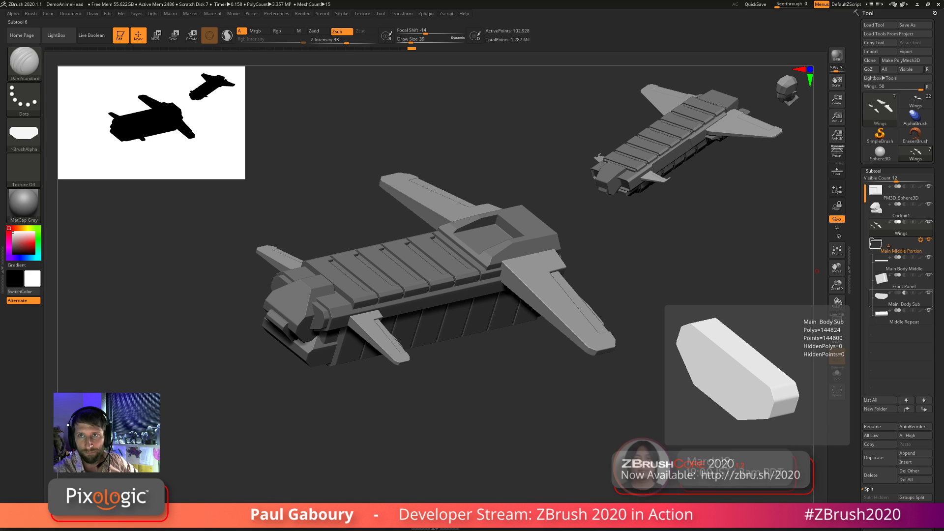
pyautogui.moveTo(943, 99); pyautogui.dragTo(537, 58)
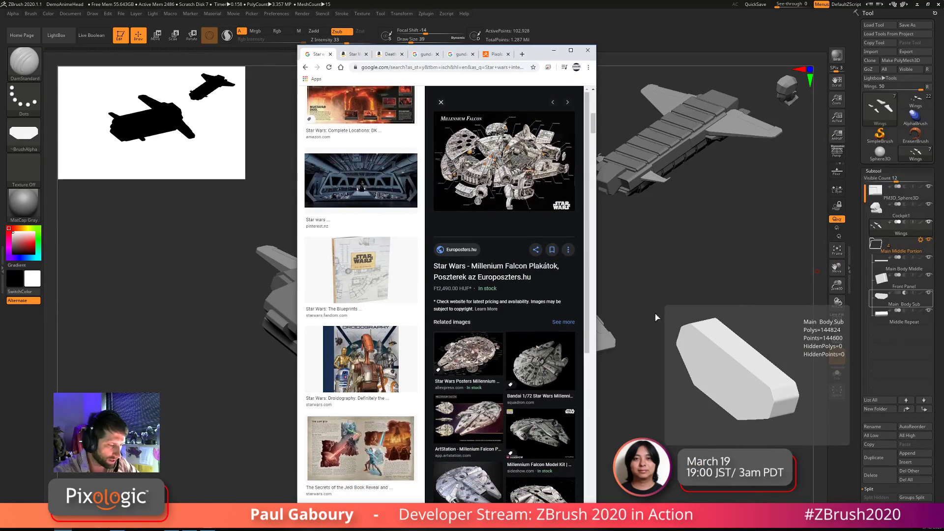
pyautogui.click(473, 362)
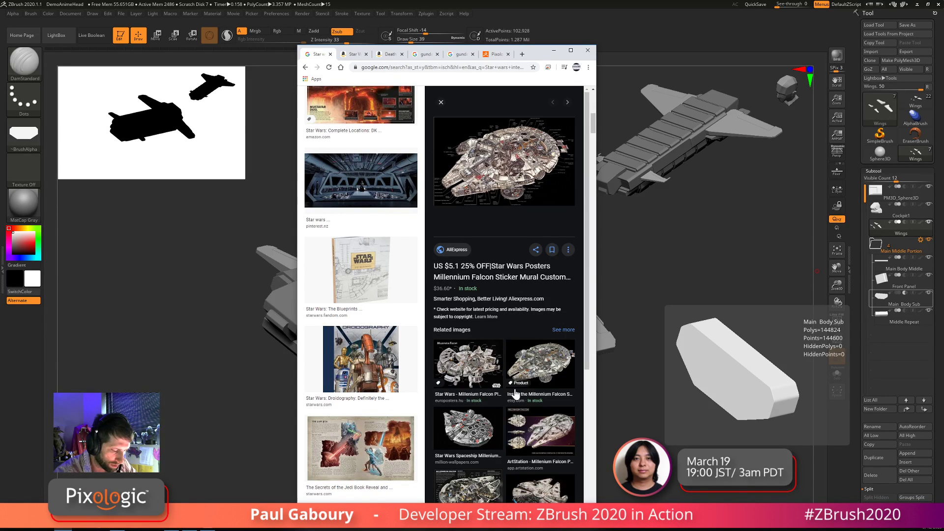
pyautogui.click(468, 440)
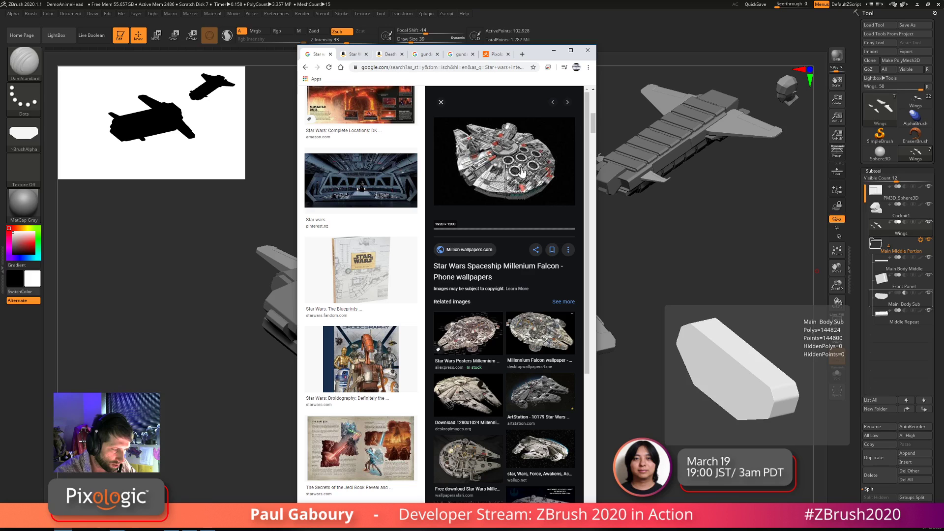
# Enlarge the DesktopImages and Mercado Livre Millennium Falcon reference pictures, and switch back to ZBrush
pyautogui.click(475, 396)
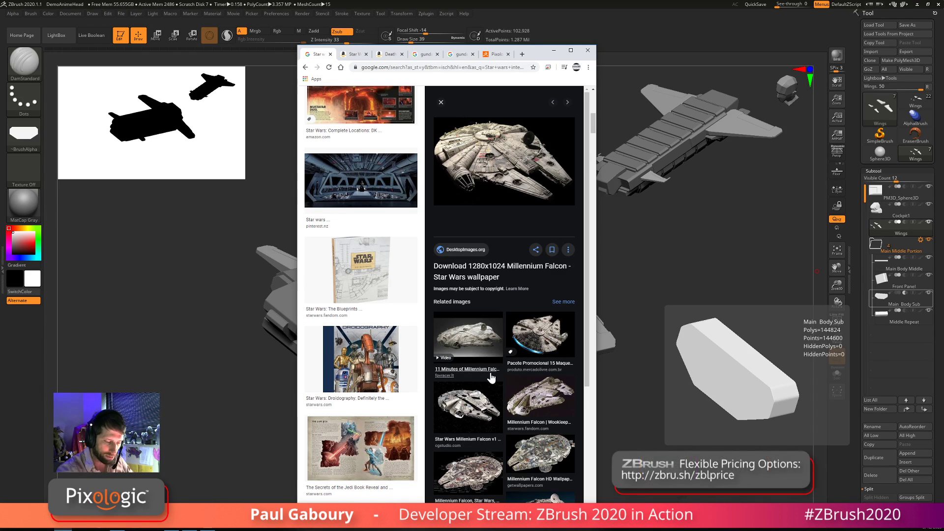
pyautogui.click(536, 346)
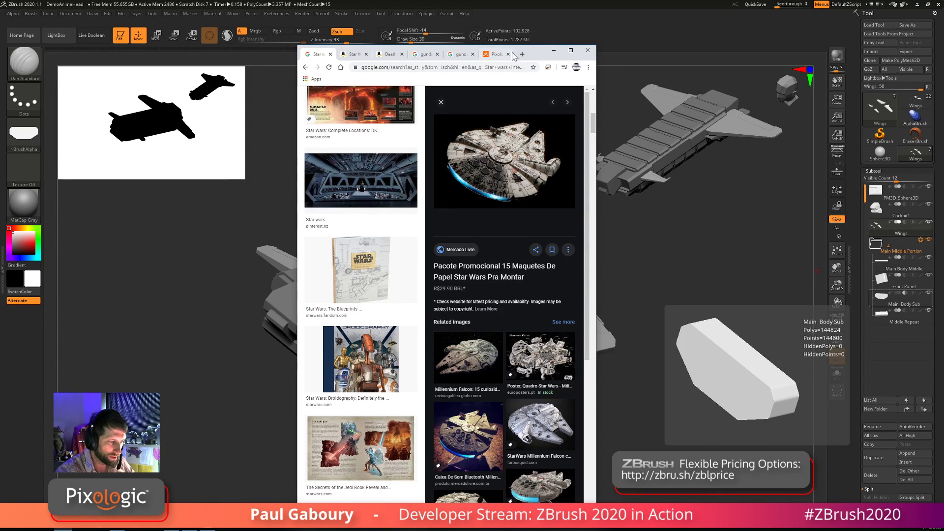
pyautogui.moveTo(532, 54); pyautogui.dragTo(943, 84)
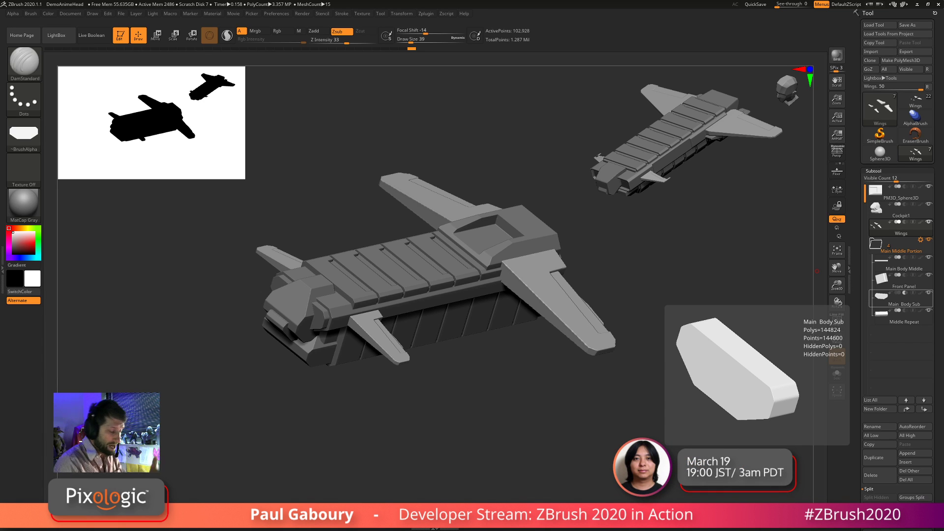
# Select the Cockpit1 subtool, mask the cockpit in front view, and insert a cube into the subtool with the Gizmo
pyautogui.moveTo(539, 432)
pyautogui.mouseDown()
pyautogui.moveTo(512, 412)
pyautogui.moveTo(558, 403)
pyautogui.moveTo(531, 419)
pyautogui.moveTo(565, 415)
pyautogui.moveTo(542, 421)
pyautogui.mouseUp()
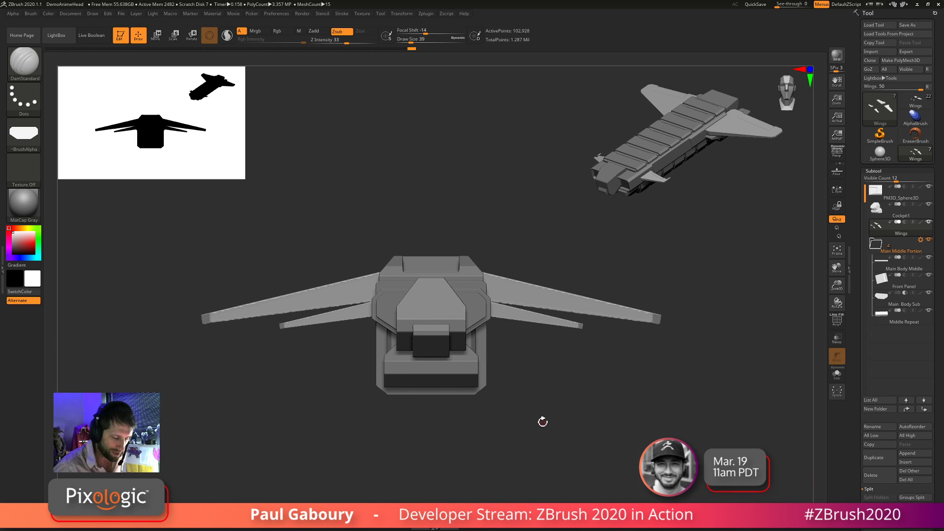
pyautogui.click(869, 217)
pyautogui.moveTo(647, 372); pyautogui.dragTo(613, 429)
pyautogui.press('w')
pyautogui.keyDown('ctrl'); pyautogui.moveTo(245, 333); pyautogui.dragTo(441, 353); pyautogui.keyUp('ctrl')
pyautogui.moveTo(475, 405); pyautogui.dragTo(559, 408)
pyautogui.click(458, 275)
pyautogui.click(531, 284)
pyautogui.click(537, 381)
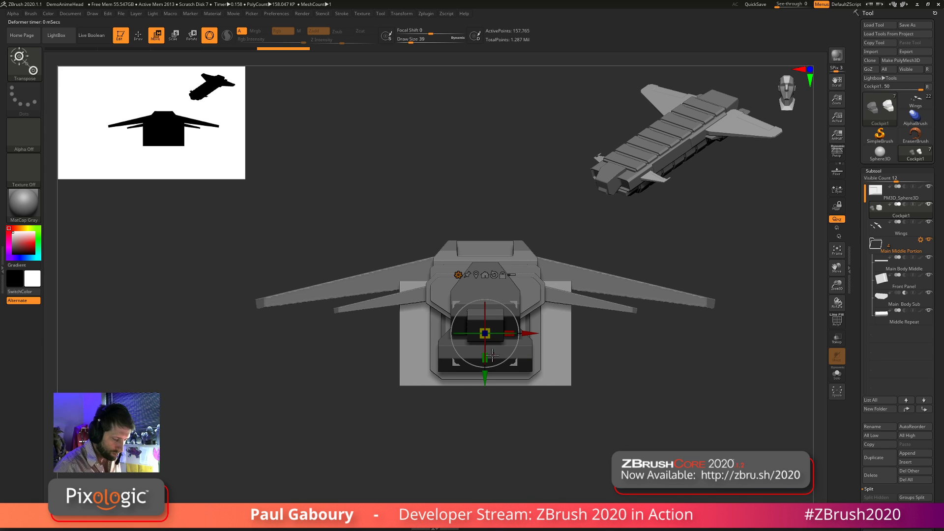
# Raise the inserted cube and stretch it sideways so it sticks out on both sides of the hull beneath the rear wings
pyautogui.moveTo(485, 376); pyautogui.dragTo(487, 352)
pyautogui.moveTo(443, 400); pyautogui.dragTo(588, 419)
pyautogui.moveTo(525, 331); pyautogui.dragTo(410, 330)
pyautogui.moveTo(432, 373); pyautogui.dragTo(499, 377)
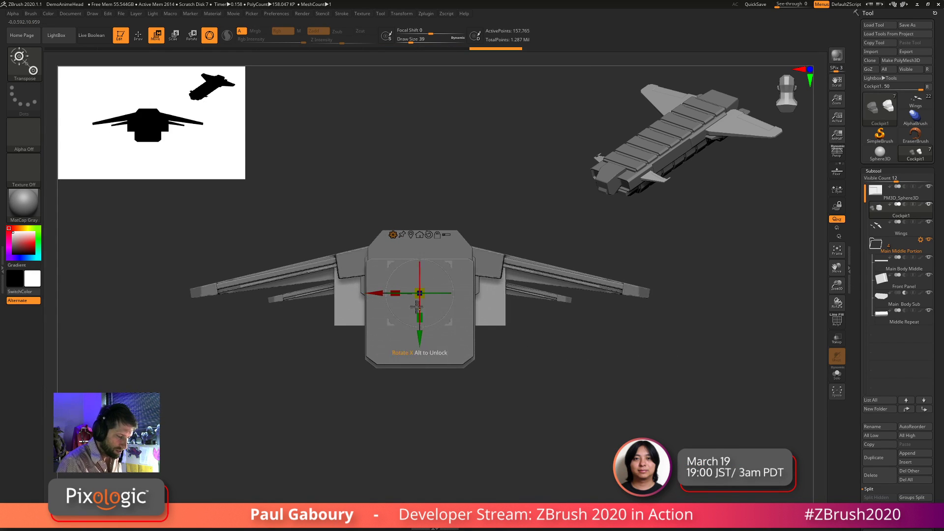
pyautogui.moveTo(416, 306); pyautogui.dragTo(349, 308)
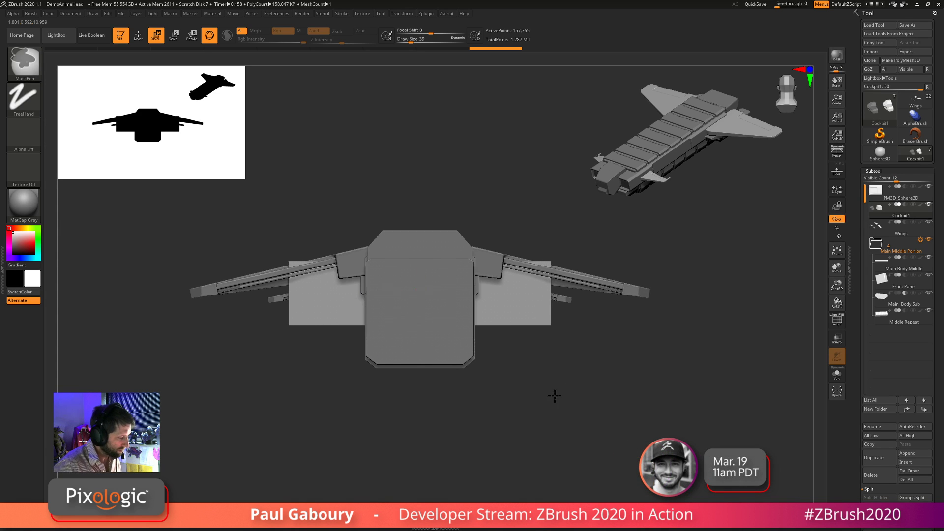
pyautogui.moveTo(554, 396); pyautogui.dragTo(494, 411)
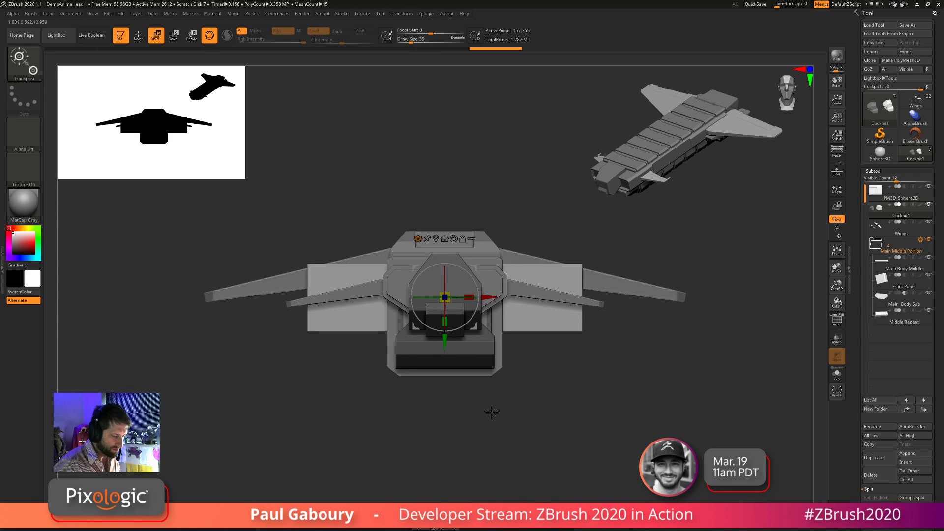
# Re-DynaMesh the Cockpit1 subtool with the widened cube, return to Draw mode, and show its polygroups with PolyFrame
pyautogui.moveTo(553, 400)
pyautogui.mouseDown()
pyautogui.moveTo(541, 410)
pyautogui.moveTo(551, 415)
pyautogui.moveTo(507, 413)
pyautogui.moveTo(541, 421)
pyautogui.moveTo(527, 411)
pyautogui.moveTo(521, 443)
pyautogui.moveTo(537, 474)
pyautogui.moveTo(512, 433)
pyautogui.mouseUp()
pyautogui.hotkey('shift', 'f')
pyautogui.press('q')
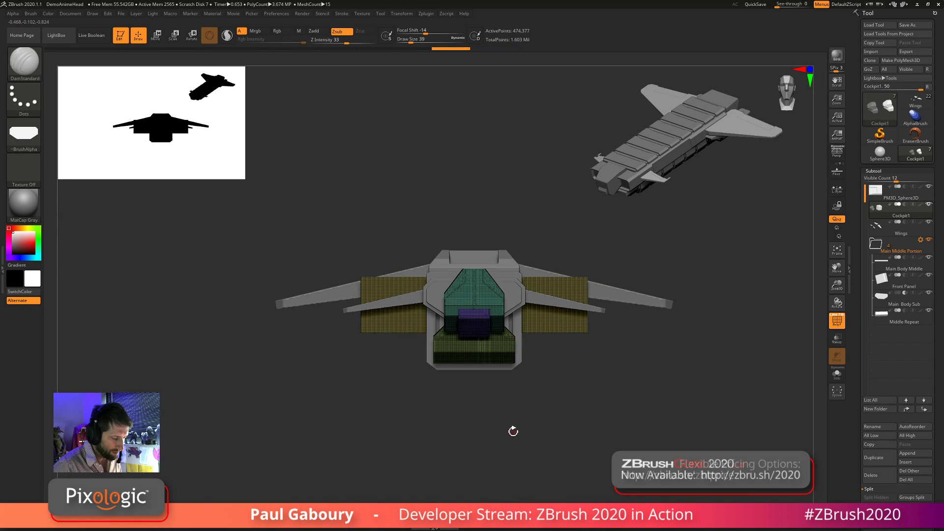
# Try to clip the top of the side blocks parallel to the rear wings with ClipCurve and inspect the ship from above
pyautogui.keyDown('ctrl'); pyautogui.keyDown('shift'); pyautogui.moveTo(225, 330); pyautogui.dragTo(584, 233); pyautogui.keyUp('shift'); pyautogui.keyUp('ctrl')
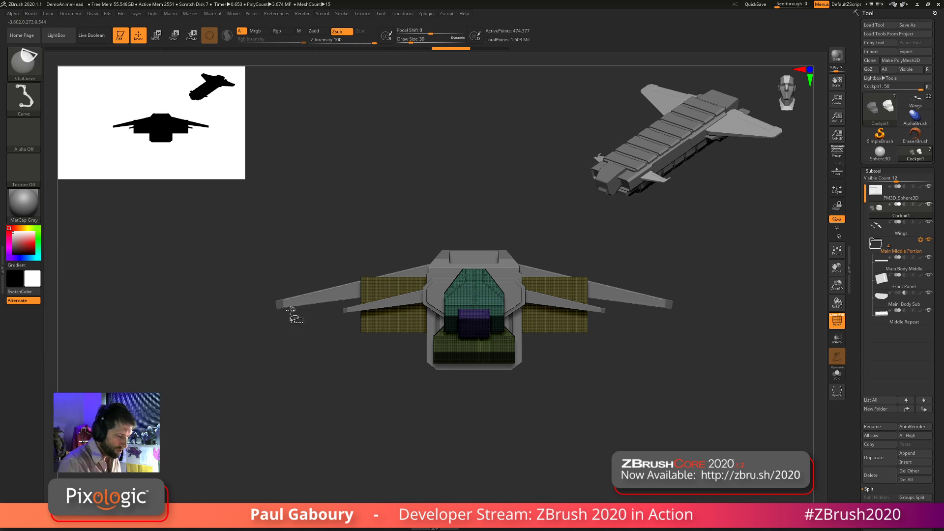
pyautogui.moveTo(285, 307)
pyautogui.keyDown('ctrl'); pyautogui.keyDown('shift'); pyautogui.mouseDown()
pyautogui.moveTo(597, 236)
pyautogui.moveTo(594, 227)
pyautogui.moveTo(596, 236)
pyautogui.mouseUp(); pyautogui.keyUp('shift'); pyautogui.keyUp('ctrl')
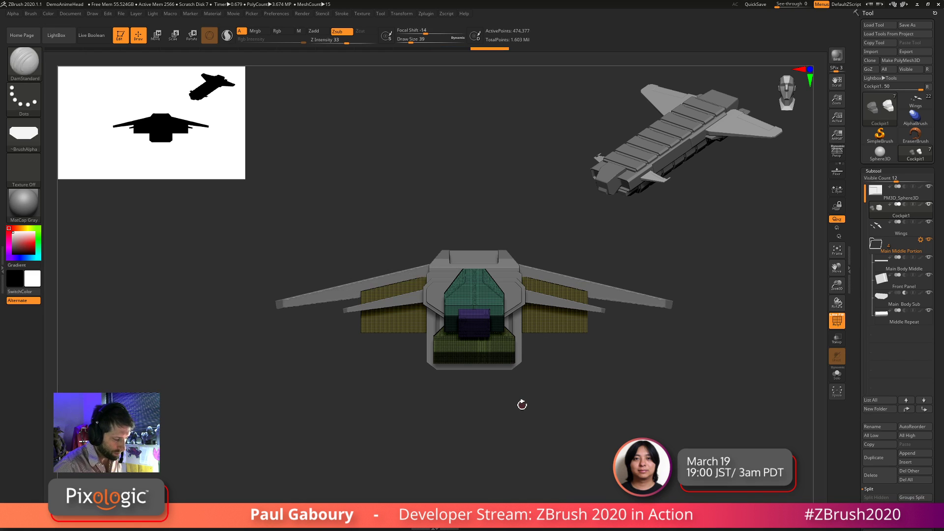
pyautogui.hotkey('shift', 'f')
pyautogui.moveTo(497, 404); pyautogui.dragTo(461, 342)
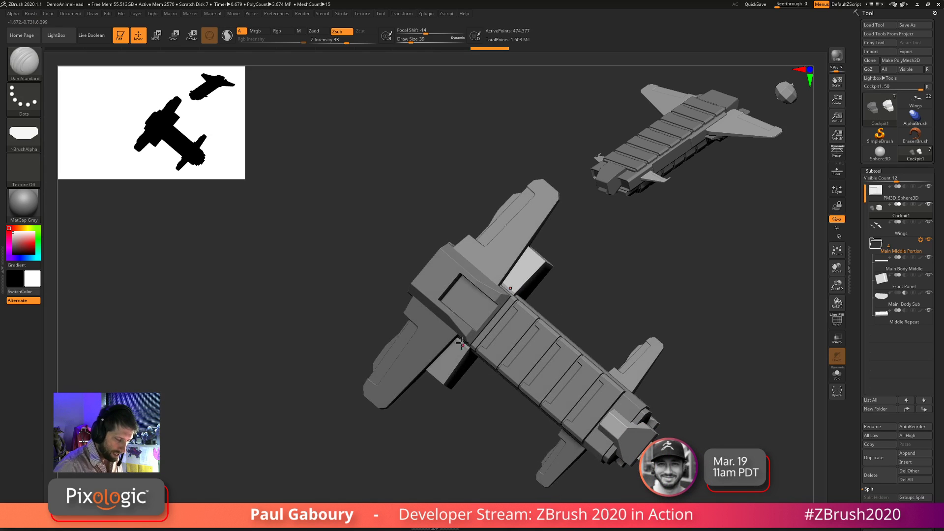
pyautogui.moveTo(488, 450); pyautogui.dragTo(469, 378)
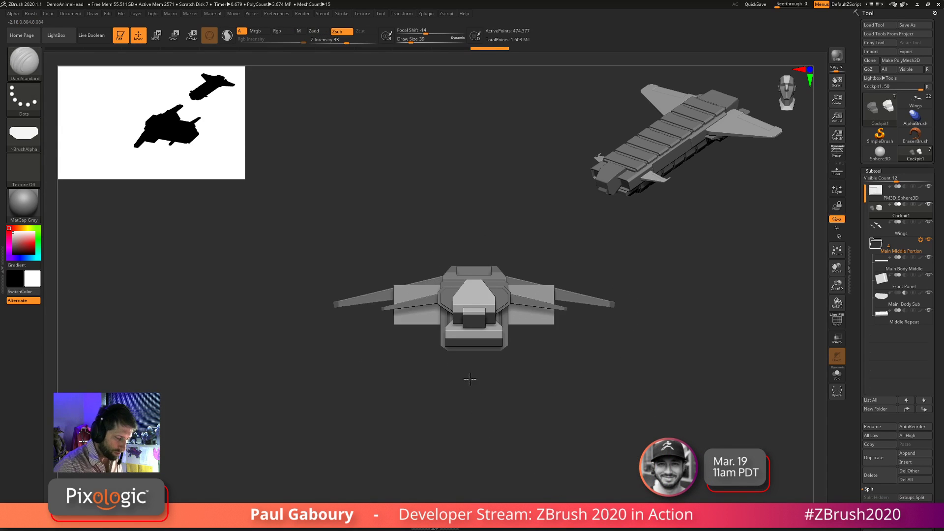
# Clip the top of the side blocks along the rear wings' slope in front view and re-DynaMesh the subtool
pyautogui.press('f')
pyautogui.moveTo(206, 321)
pyautogui.keyDown('ctrl'); pyautogui.keyDown('shift'); pyautogui.mouseDown()
pyautogui.moveTo(602, 237)
pyautogui.moveTo(609, 217)
pyautogui.moveTo(601, 229)
pyautogui.mouseUp(); pyautogui.keyUp('shift'); pyautogui.keyUp('ctrl')
pyautogui.moveTo(512, 418); pyautogui.dragTo(512, 428)
pyautogui.moveTo(460, 268)
pyautogui.mouseDown()
pyautogui.moveTo(451, 408)
pyautogui.moveTo(459, 410)
pyautogui.moveTo(445, 350)
pyautogui.moveTo(688, 337)
pyautogui.moveTo(617, 272)
pyautogui.mouseUp()
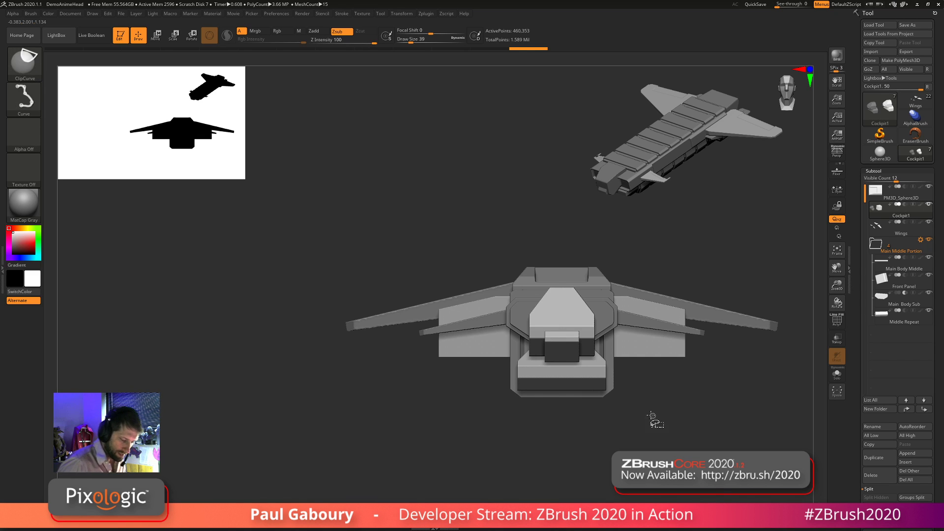
# Try to clip the underside of the side blocks at a slant in front view
pyautogui.keyDown('ctrl'); pyautogui.keyDown('shift'); pyautogui.moveTo(612, 407); pyautogui.dragTo(415, 339); pyautogui.keyUp('shift'); pyautogui.keyUp('ctrl')
pyautogui.press('ctrl')
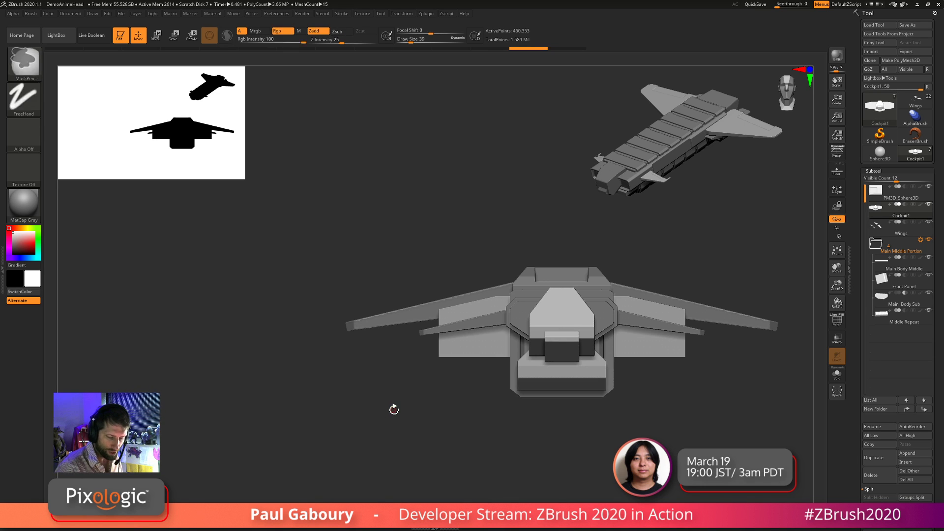
pyautogui.moveTo(394, 409); pyautogui.dragTo(627, 432)
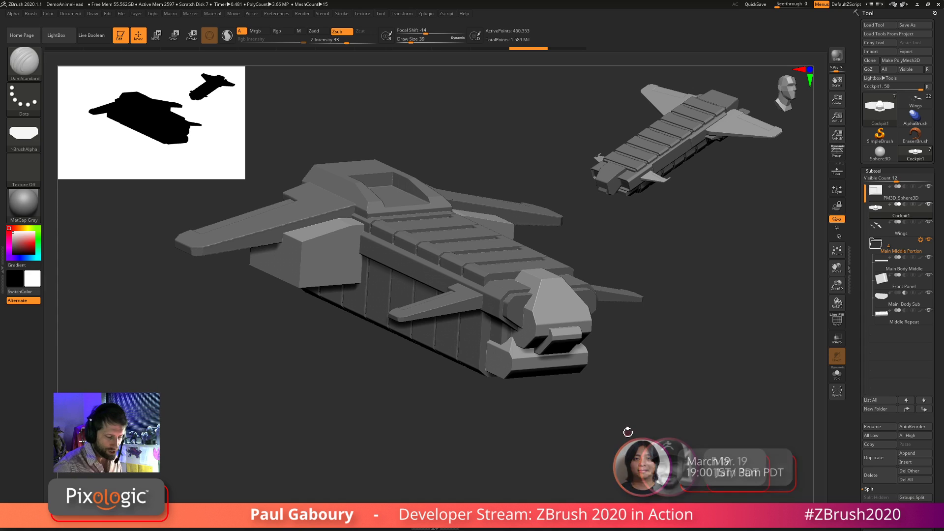
# Isolate the side blocks' polygroup in Cockpit1 and split the hidden cockpit parts into a separate subtool
pyautogui.hotkey('shift', 'f')
pyautogui.moveTo(467, 473); pyautogui.dragTo(438, 429)
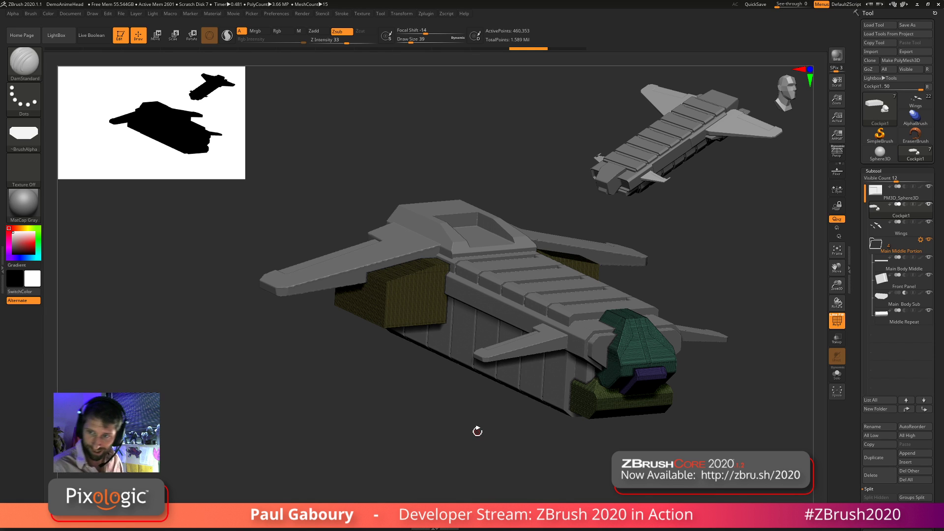
pyautogui.keyDown('ctrl'); pyautogui.keyDown('shift'); pyautogui.click(396, 309); pyautogui.keyUp('shift'); pyautogui.keyUp('ctrl')
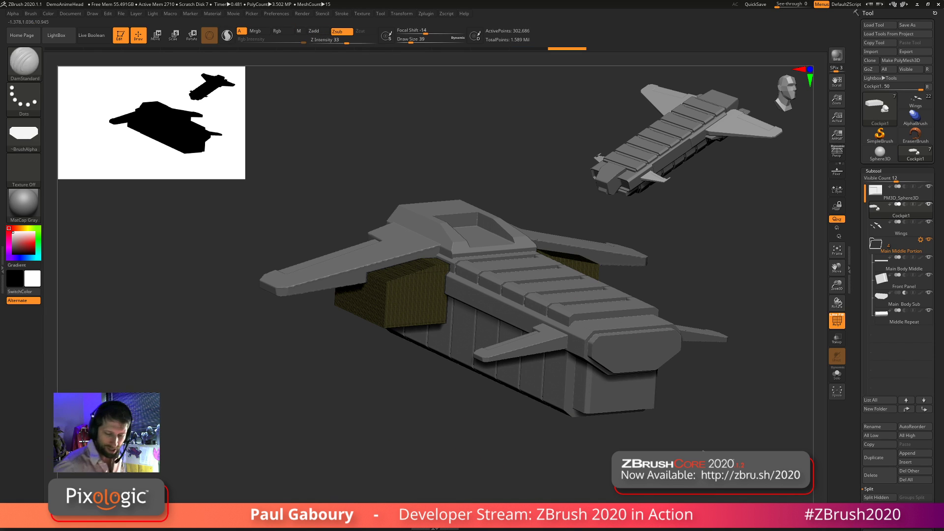
pyautogui.moveTo(938, 458); pyautogui.dragTo(937, 336)
pyautogui.click(875, 374)
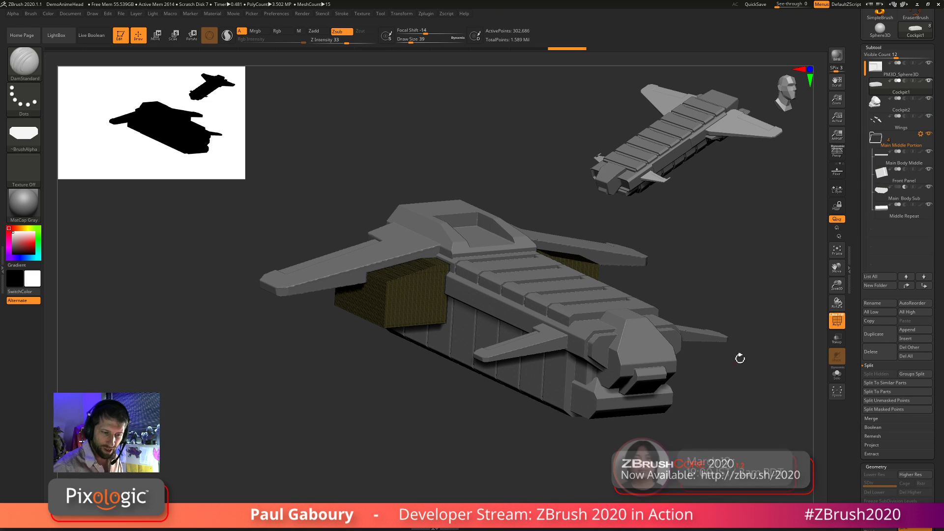
# Rename the side blocks' subtool as Back Wing Boosters
pyautogui.moveTo(876, 132)
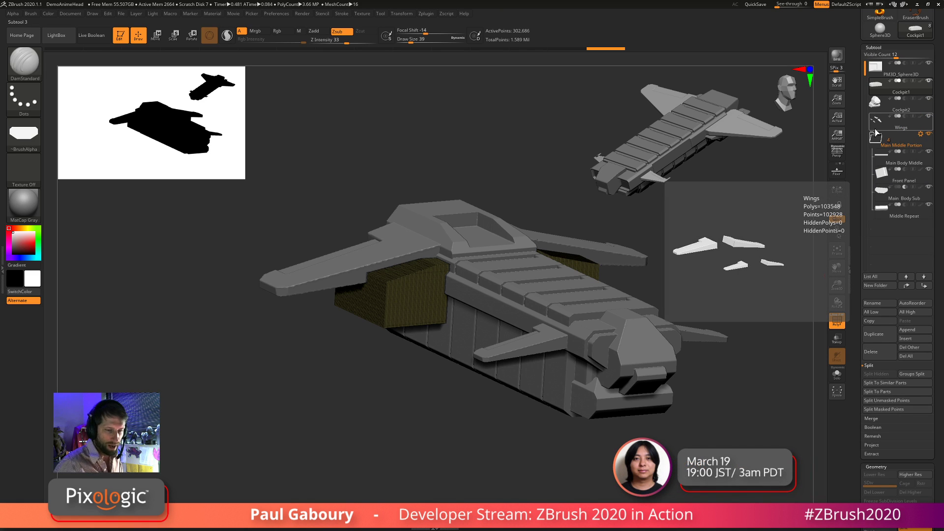
pyautogui.click(880, 304)
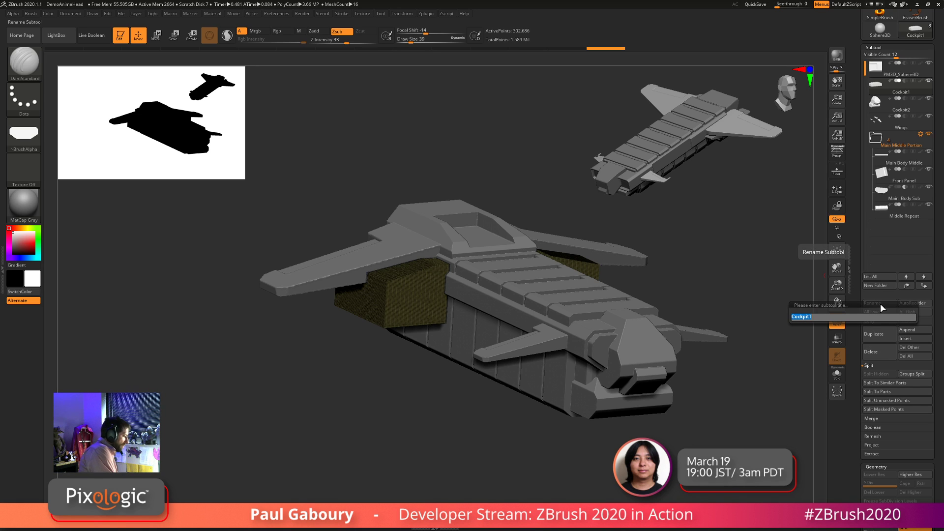
pyautogui.write('Back W')
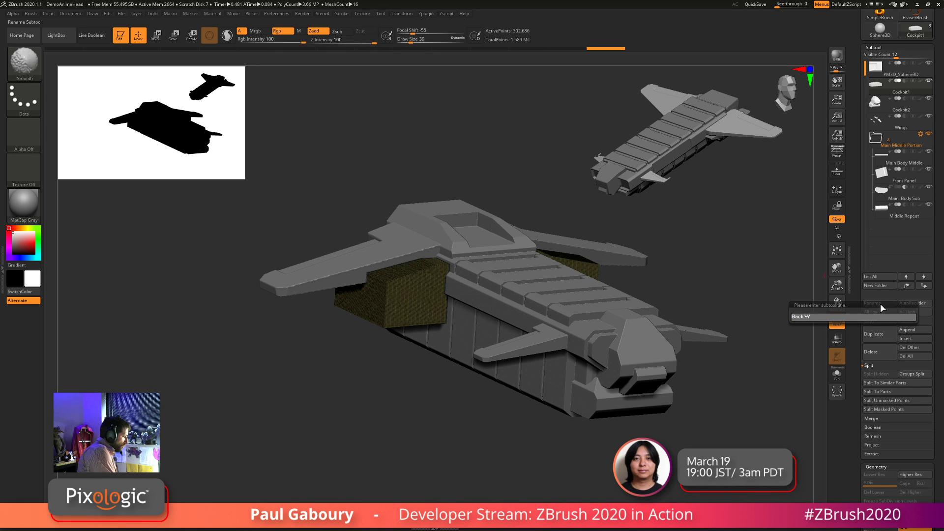
pyautogui.write('ing Boosters')
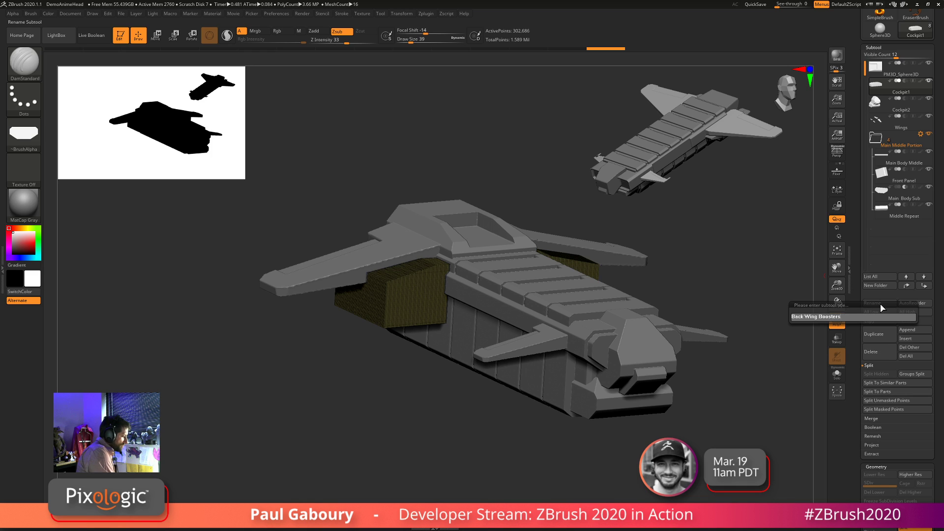
pyautogui.press('Return')
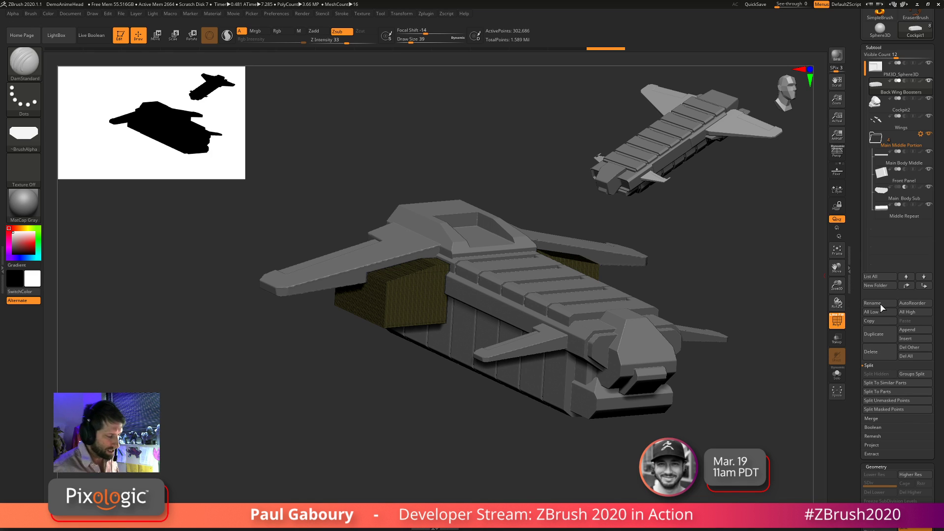
# Clip the boosters' undersides in rear view so they slope gently upward toward the outer ends, and re-DynaMesh them
pyautogui.moveTo(453, 429); pyautogui.dragTo(605, 402)
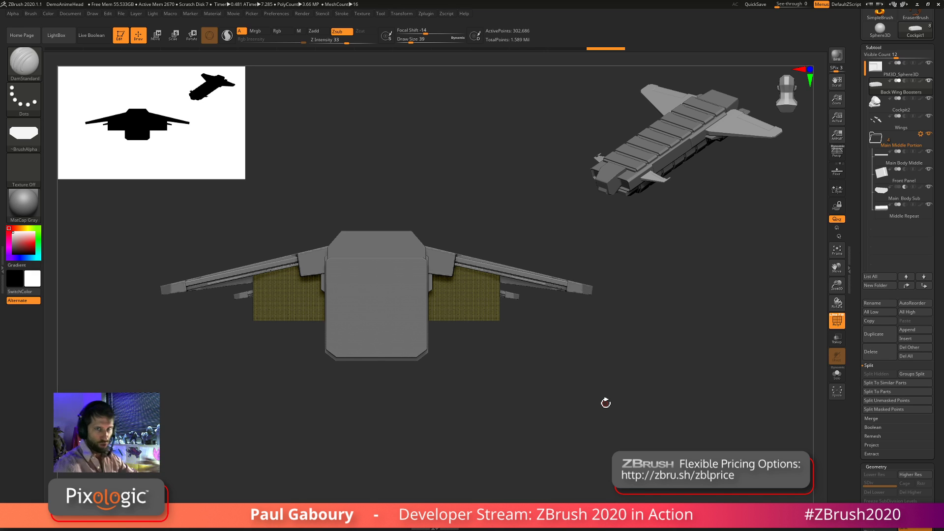
pyautogui.moveTo(605, 403)
pyautogui.mouseDown(button='right')
pyautogui.moveTo(487, 407)
pyautogui.moveTo(500, 410)
pyautogui.mouseUp(button='right')
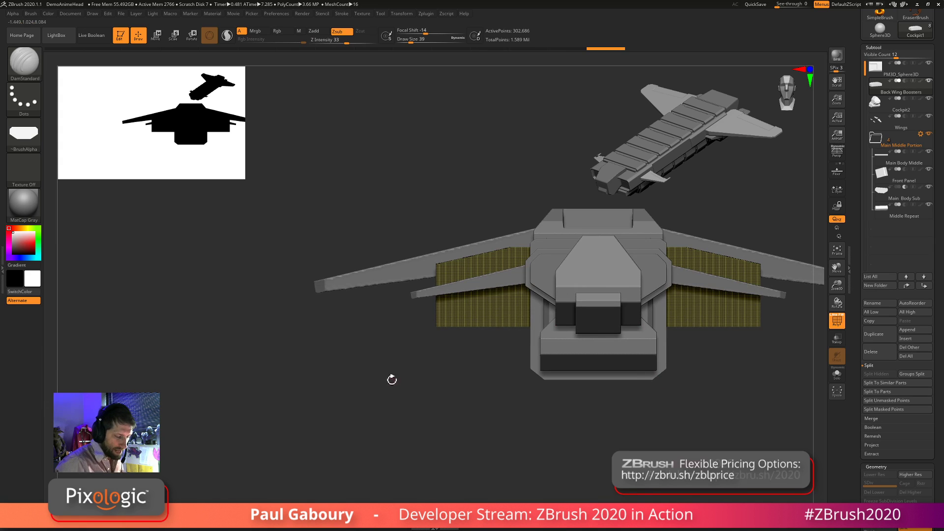
pyautogui.keyDown('alt'); pyautogui.moveTo(392, 379); pyautogui.dragTo(320, 393, button='right'); pyautogui.keyUp('alt')
pyautogui.moveTo(659, 353)
pyautogui.keyDown('ctrl'); pyautogui.keyDown('shift'); pyautogui.mouseDown()
pyautogui.moveTo(339, 354)
pyautogui.moveTo(351, 316)
pyautogui.mouseUp(); pyautogui.keyUp('shift'); pyautogui.keyUp('ctrl')
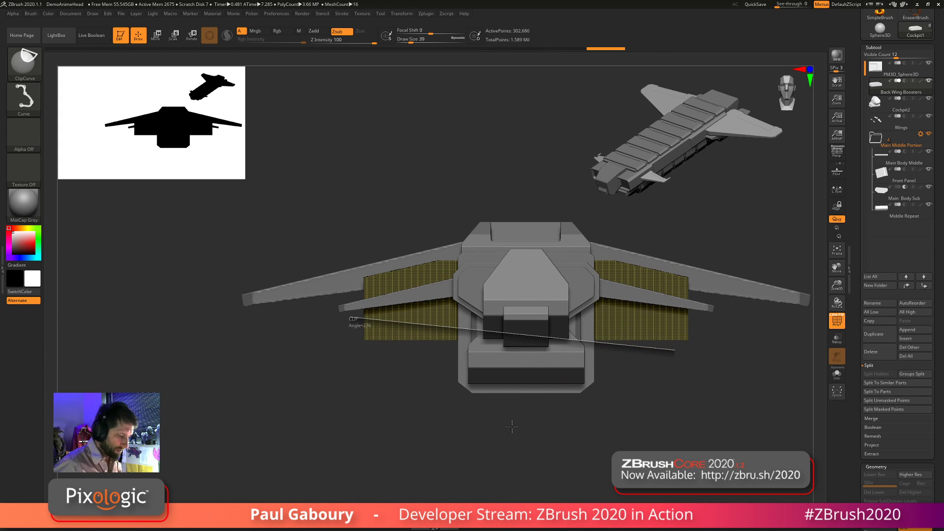
pyautogui.moveTo(512, 427)
pyautogui.keyDown('ctrl'); pyautogui.keyDown('shift'); pyautogui.mouseDown()
pyautogui.moveTo(564, 436)
pyautogui.moveTo(565, 421)
pyautogui.mouseUp(); pyautogui.keyUp('shift'); pyautogui.keyUp('ctrl')
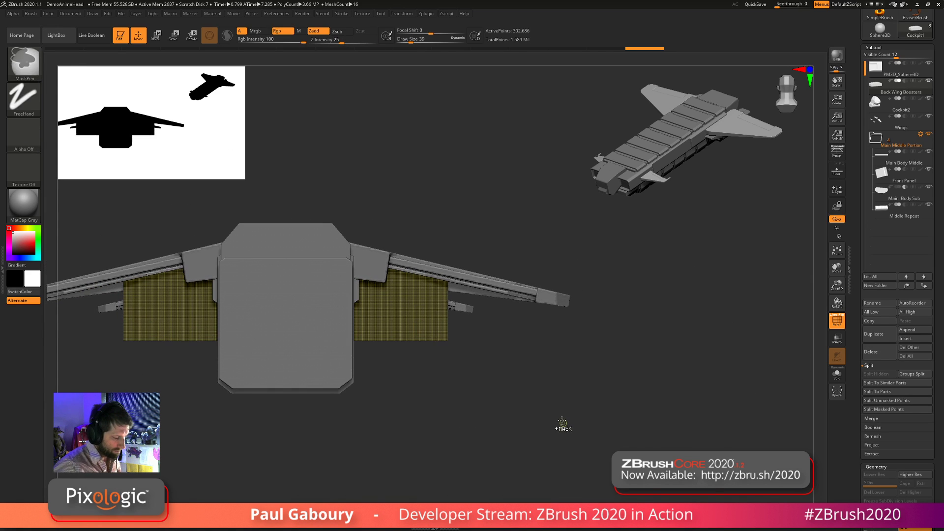
pyautogui.keyDown('ctrl'); pyautogui.keyDown('shift'); pyautogui.moveTo(532, 319); pyautogui.dragTo(326, 337); pyautogui.keyUp('shift'); pyautogui.keyUp('ctrl')
pyautogui.moveTo(514, 431)
pyautogui.keyDown('shift'); pyautogui.mouseDown()
pyautogui.moveTo(575, 429)
pyautogui.moveTo(521, 427)
pyautogui.moveTo(545, 427)
pyautogui.moveTo(559, 406)
pyautogui.mouseUp(); pyautogui.keyUp('shift')
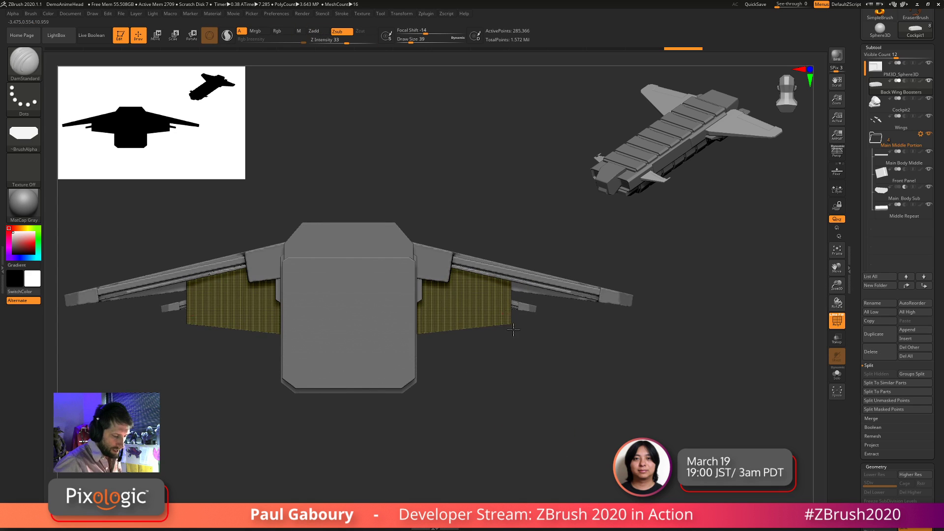
# Clip a diagonal bevel across the boosters' lower outer corners in rear view and re-DynaMesh them
pyautogui.keyDown('alt'); pyautogui.moveTo(514, 330); pyautogui.dragTo(534, 361); pyautogui.keyUp('alt')
pyautogui.moveTo(577, 332)
pyautogui.keyDown('ctrl'); pyautogui.keyDown('shift'); pyautogui.mouseDown()
pyautogui.moveTo(505, 404)
pyautogui.moveTo(480, 398)
pyautogui.mouseUp(); pyautogui.keyUp('shift'); pyautogui.keyUp('ctrl')
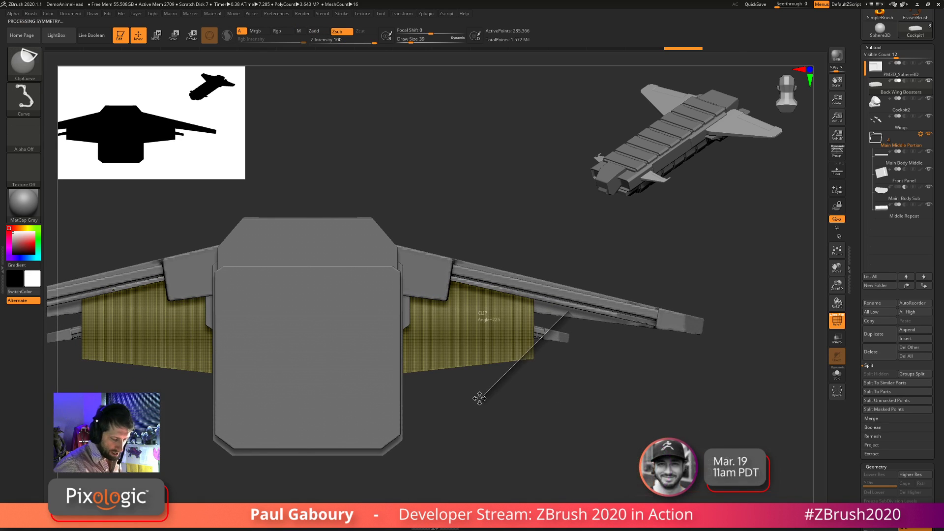
pyautogui.moveTo(537, 426)
pyautogui.keyDown('alt'); pyautogui.mouseDown()
pyautogui.moveTo(567, 427)
pyautogui.moveTo(564, 418)
pyautogui.mouseUp(); pyautogui.keyUp('alt')
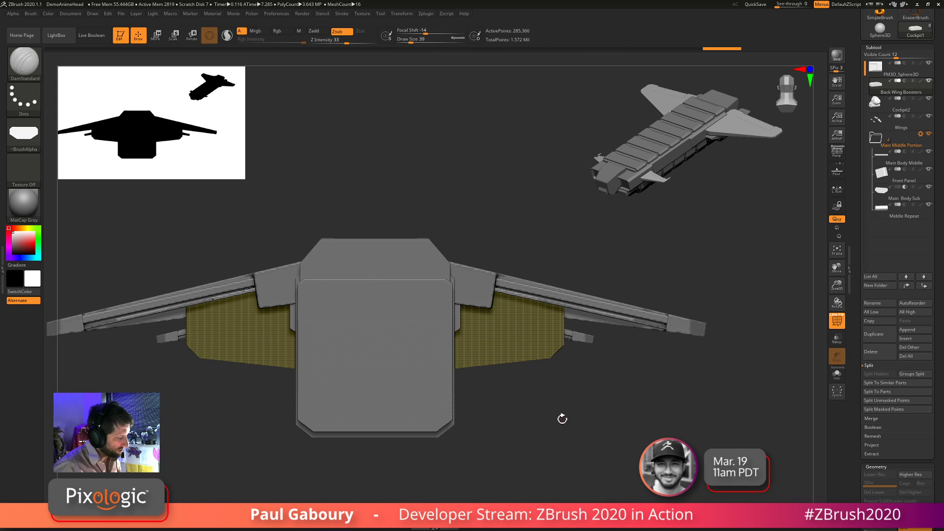
pyautogui.press('ctrl')
pyautogui.keyDown('ctrl'); pyautogui.moveTo(569, 464); pyautogui.dragTo(566, 462); pyautogui.keyUp('ctrl')
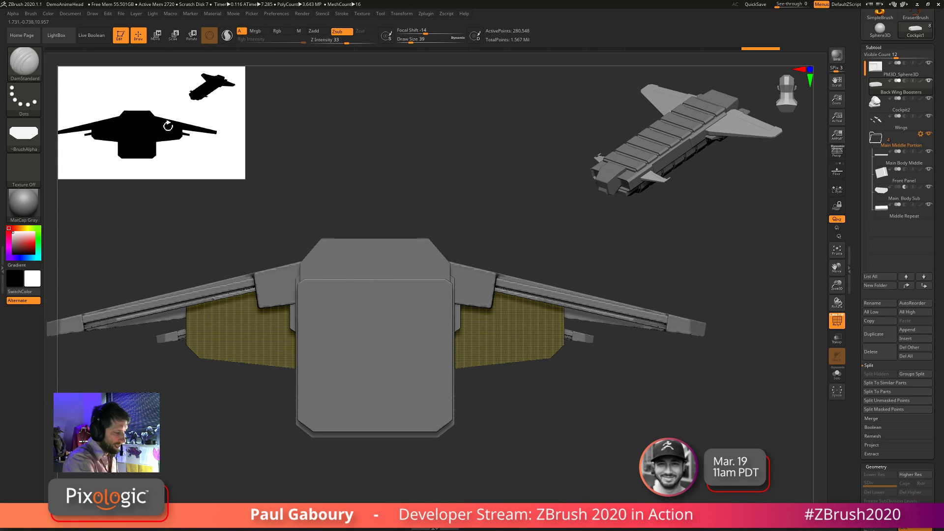
# Clip a diagonal bevel across the boosters' upper outer corners in front view and re-DynaMesh them
pyautogui.moveTo(548, 388)
pyautogui.mouseDown()
pyautogui.moveTo(579, 413)
pyautogui.moveTo(556, 444)
pyautogui.moveTo(516, 436)
pyautogui.moveTo(543, 436)
pyautogui.moveTo(527, 421)
pyautogui.mouseUp()
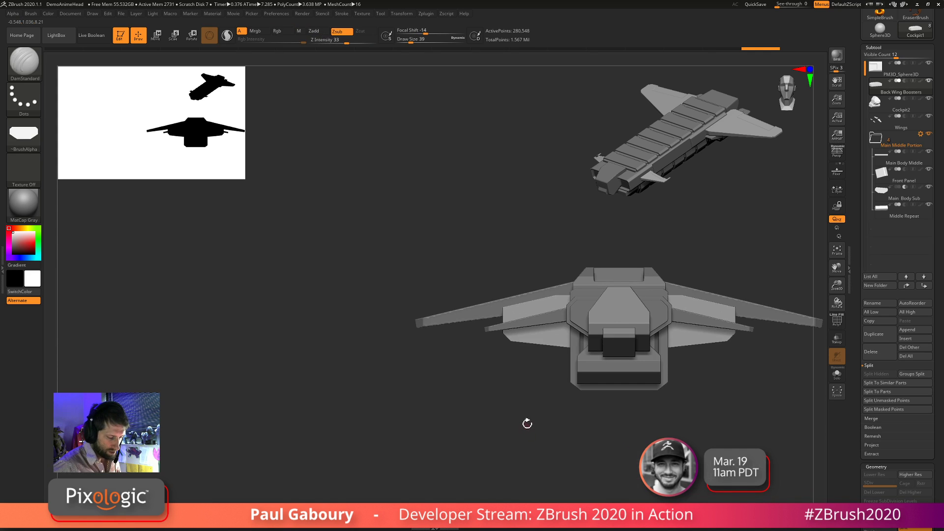
pyautogui.press('ctrl')
pyautogui.keyDown('ctrl'); pyautogui.moveTo(504, 317); pyautogui.dragTo(512, 326, button='right'); pyautogui.keyUp('ctrl')
pyautogui.keyDown('ctrl'); pyautogui.keyDown('shift'); pyautogui.moveTo(468, 332); pyautogui.dragTo(566, 264); pyautogui.keyUp('shift'); pyautogui.keyUp('ctrl')
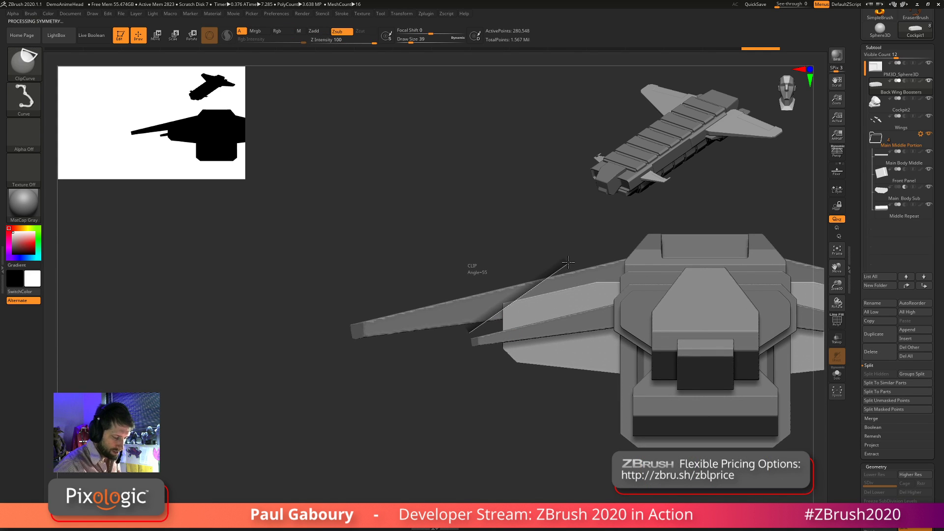
pyautogui.moveTo(517, 423)
pyautogui.mouseDown()
pyautogui.moveTo(529, 432)
pyautogui.moveTo(517, 430)
pyautogui.mouseUp()
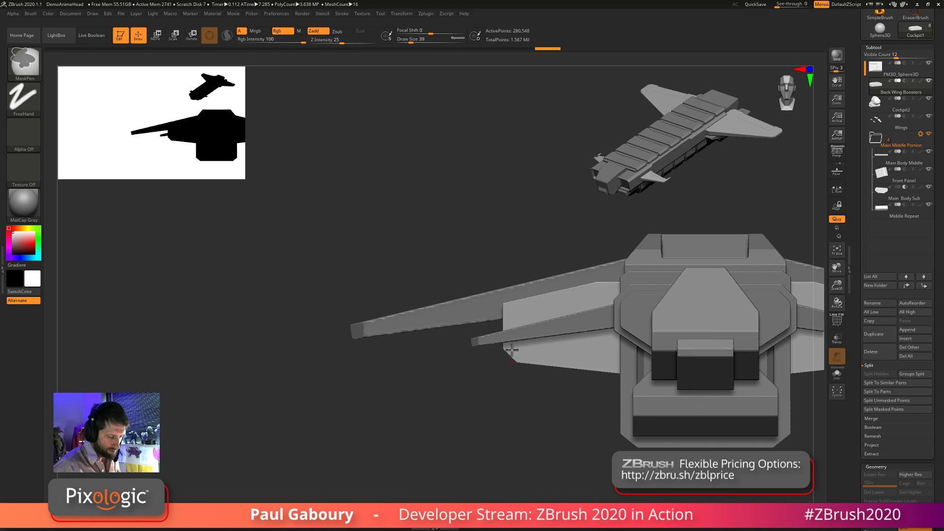
pyautogui.keyDown('ctrl'); pyautogui.keyDown('shift'); pyautogui.moveTo(490, 326); pyautogui.dragTo(527, 274); pyautogui.keyUp('shift'); pyautogui.keyUp('ctrl')
pyautogui.moveTo(509, 429)
pyautogui.mouseDown()
pyautogui.moveTo(527, 434)
pyautogui.moveTo(499, 439)
pyautogui.moveTo(502, 467)
pyautogui.moveTo(513, 430)
pyautogui.moveTo(501, 431)
pyautogui.moveTo(579, 395)
pyautogui.moveTo(562, 341)
pyautogui.mouseUp()
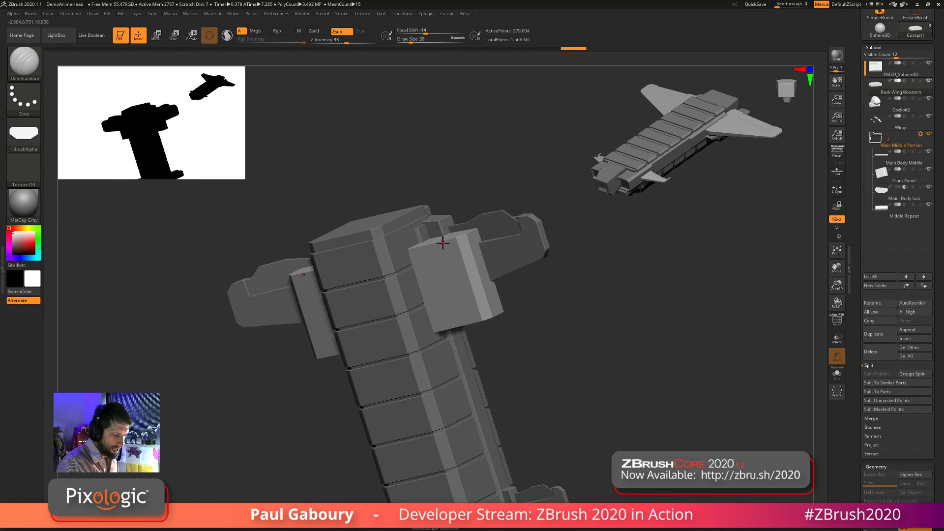
# Move the boosters along the ship's length so they sit mostly beneath the rear wings
pyautogui.press('w')
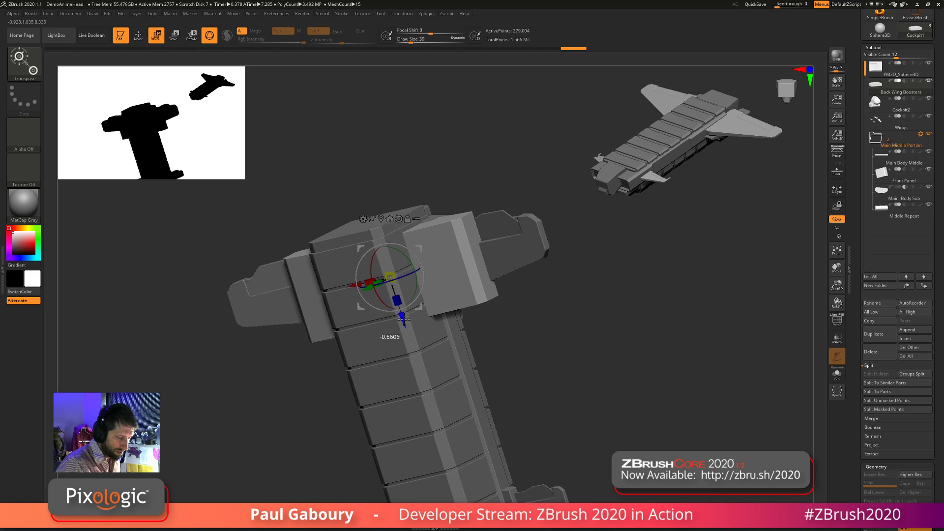
pyautogui.moveTo(401, 312); pyautogui.dragTo(401, 310)
pyautogui.keyDown('ctrl'); pyautogui.moveTo(547, 300); pyautogui.dragTo(550, 326, button='right'); pyautogui.keyUp('ctrl')
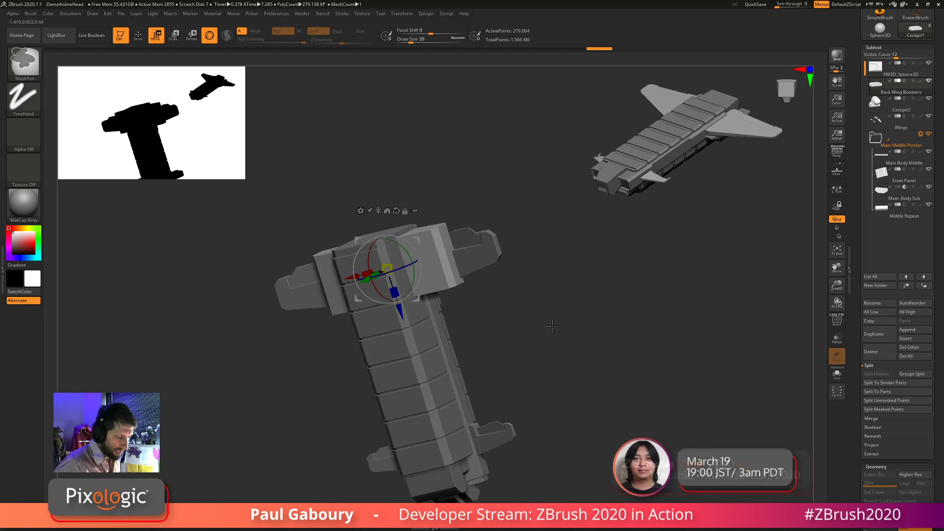
pyautogui.moveTo(550, 327); pyautogui.dragTo(544, 410)
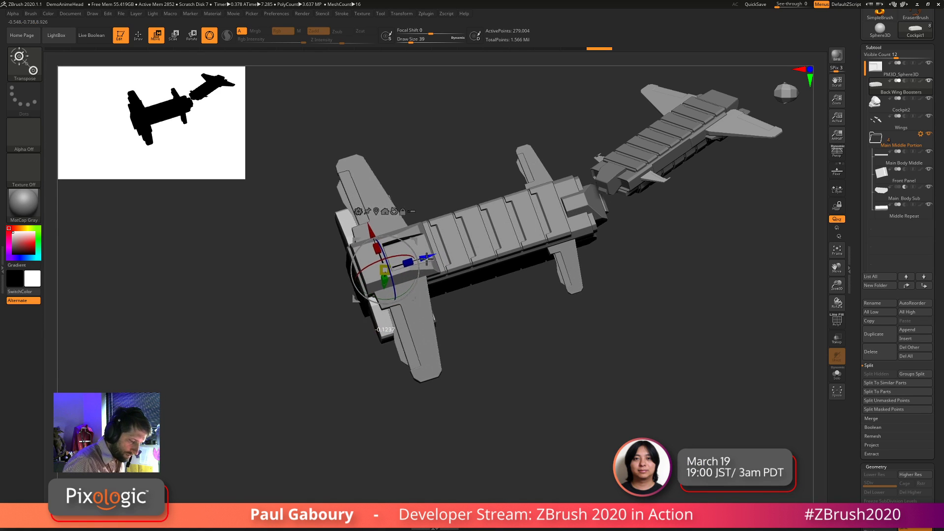
pyautogui.moveTo(481, 442); pyautogui.dragTo(574, 391)
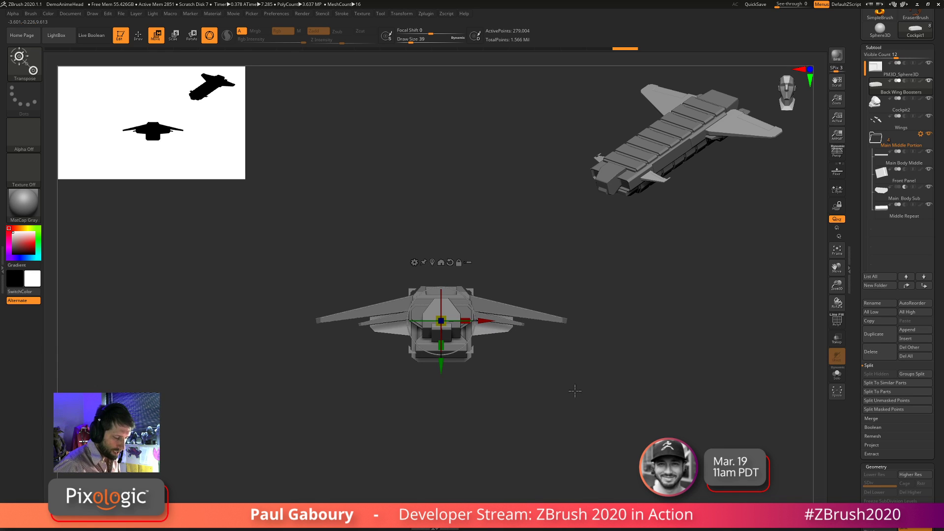
pyautogui.moveTo(565, 409)
pyautogui.keyDown('alt'); pyautogui.mouseDown(button='right')
pyautogui.moveTo(562, 378)
pyautogui.moveTo(573, 414)
pyautogui.mouseUp(button='right'); pyautogui.keyUp('alt')
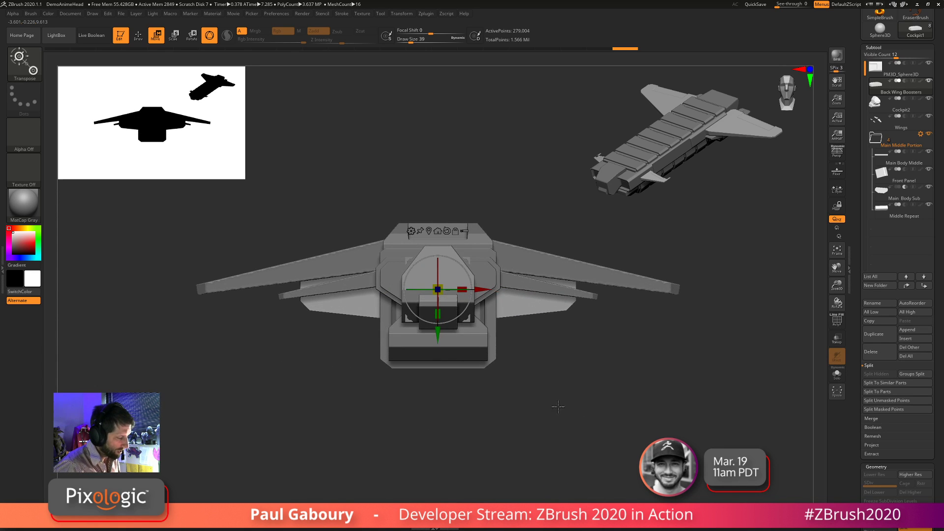
pyautogui.moveTo(554, 405); pyautogui.dragTo(574, 432)
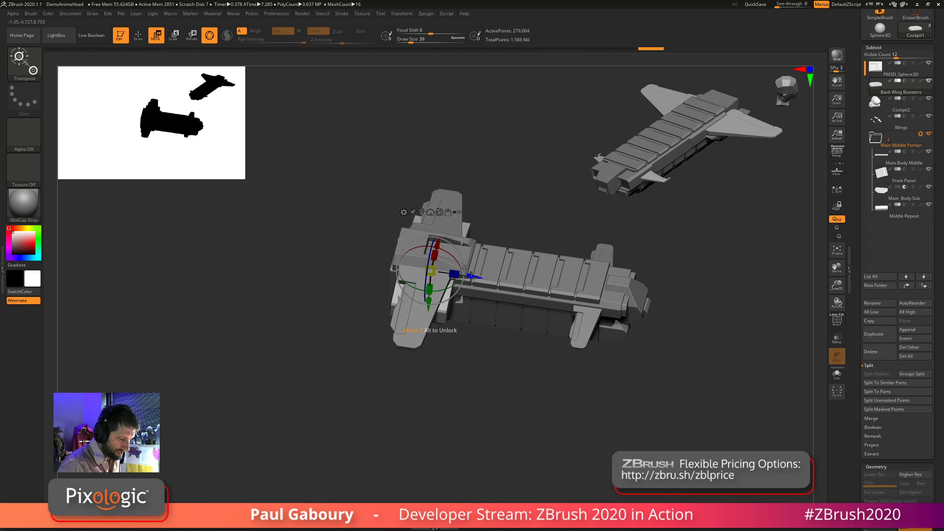
pyautogui.moveTo(471, 277); pyautogui.dragTo(504, 325)
pyautogui.moveTo(476, 418)
pyautogui.keyDown('alt'); pyautogui.mouseDown()
pyautogui.moveTo(474, 381)
pyautogui.moveTo(470, 395)
pyautogui.moveTo(493, 399)
pyautogui.mouseUp(); pyautogui.keyUp('alt')
pyautogui.press('q')
pyautogui.moveTo(445, 258); pyautogui.dragTo(480, 257)
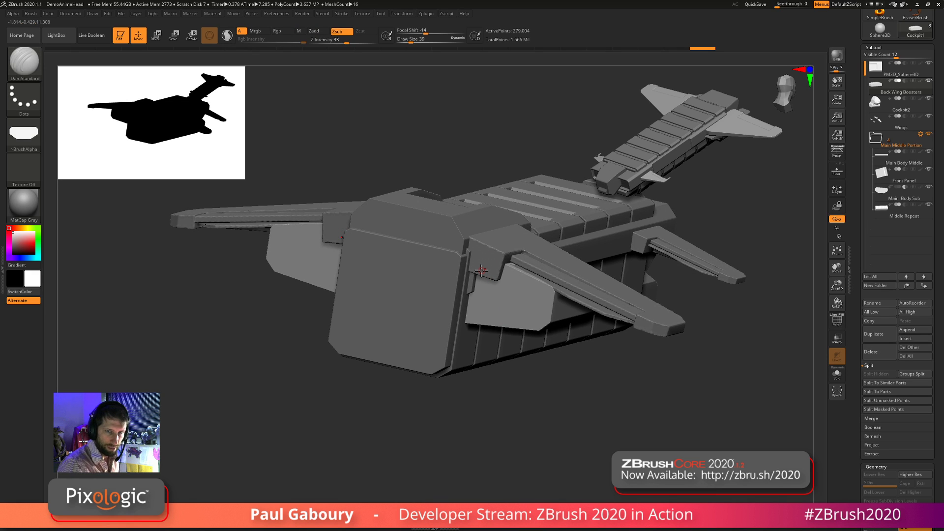
# Try a straight vertical clip across the boosters' front ends in side view, comparing the clipped and unclipped versions from above
pyautogui.moveTo(548, 396); pyautogui.dragTo(491, 372)
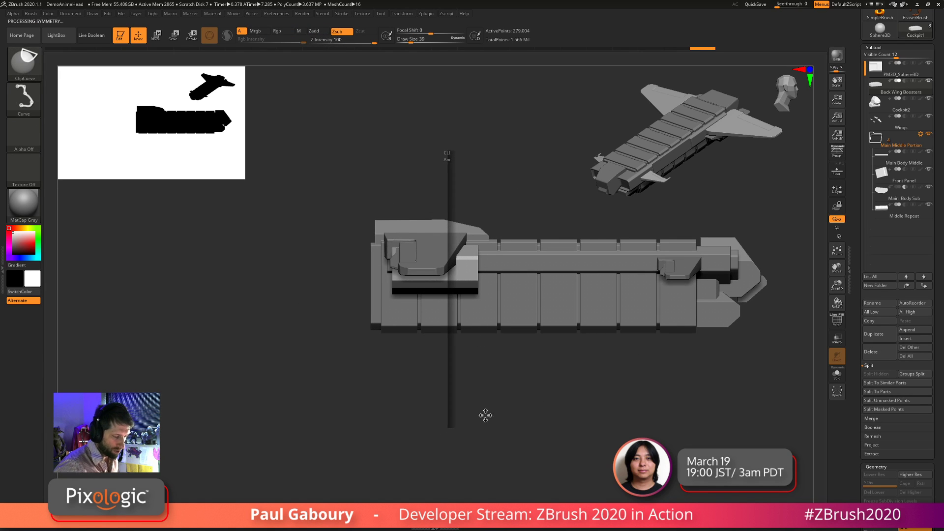
pyautogui.moveTo(485, 415)
pyautogui.keyDown('ctrl'); pyautogui.keyDown('shift'); pyautogui.mouseDown()
pyautogui.moveTo(521, 413)
pyautogui.moveTo(467, 392)
pyautogui.moveTo(495, 379)
pyautogui.moveTo(546, 389)
pyautogui.moveTo(580, 435)
pyautogui.moveTo(609, 358)
pyautogui.moveTo(566, 409)
pyautogui.moveTo(499, 402)
pyautogui.mouseUp(); pyautogui.keyUp('shift'); pyautogui.keyUp('ctrl')
pyautogui.press('ctrl')
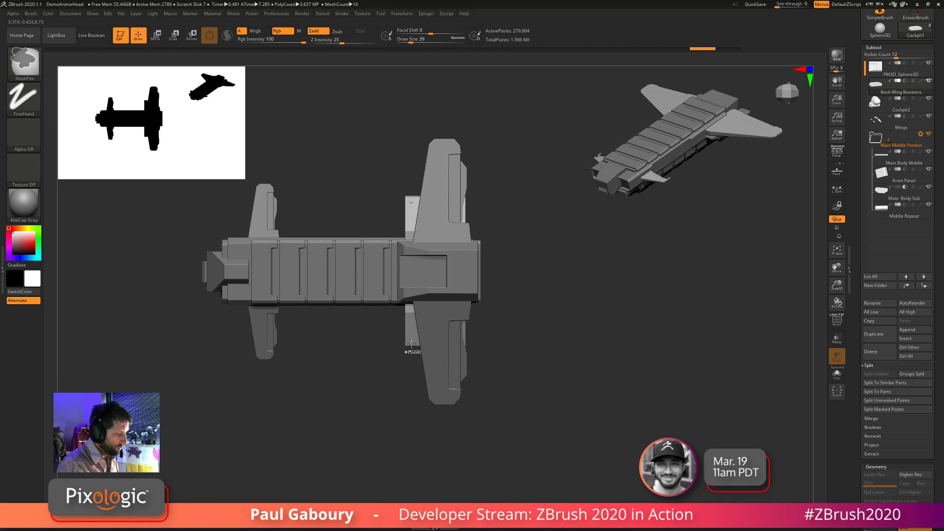
pyautogui.hotkey('ctrl', 'shift', 'z')
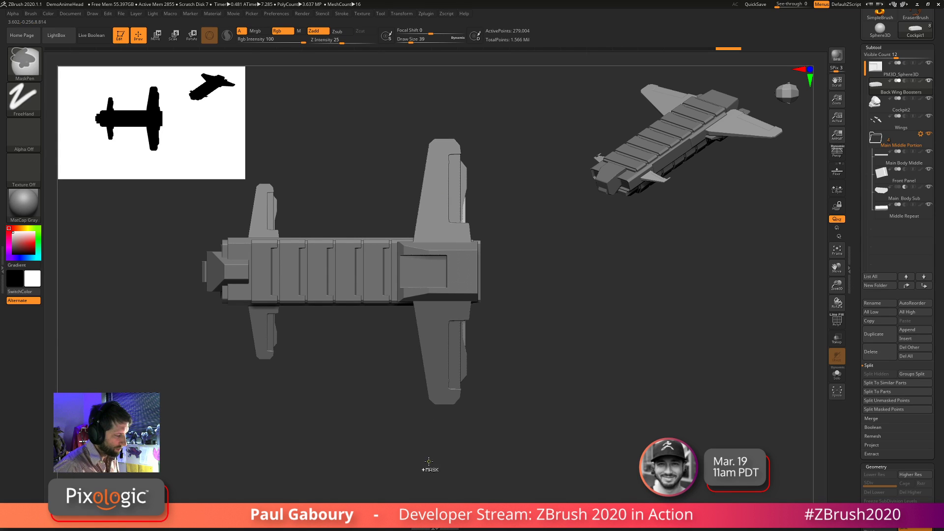
pyautogui.hotkey('ctrl', 'z')
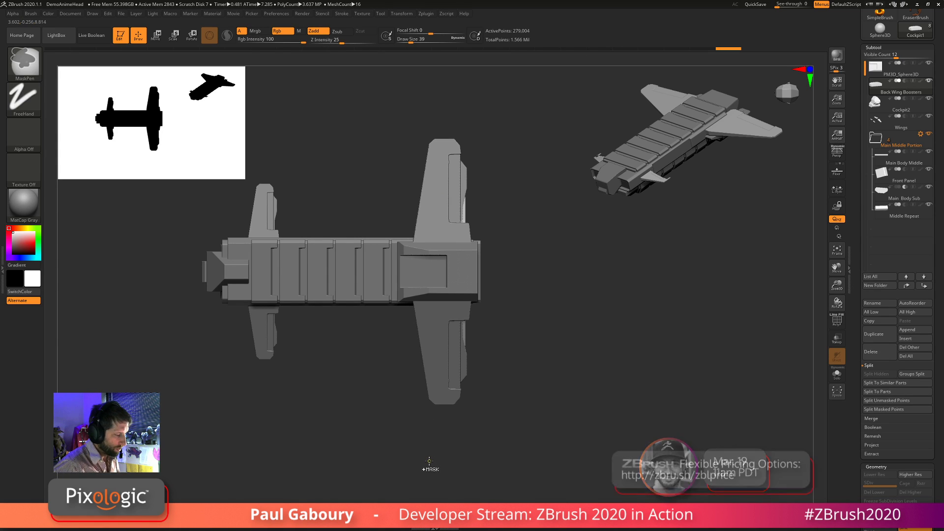
pyautogui.hotkey('ctrl', 'shift', 'z')
pyautogui.hotkey('ctrl', 'z')
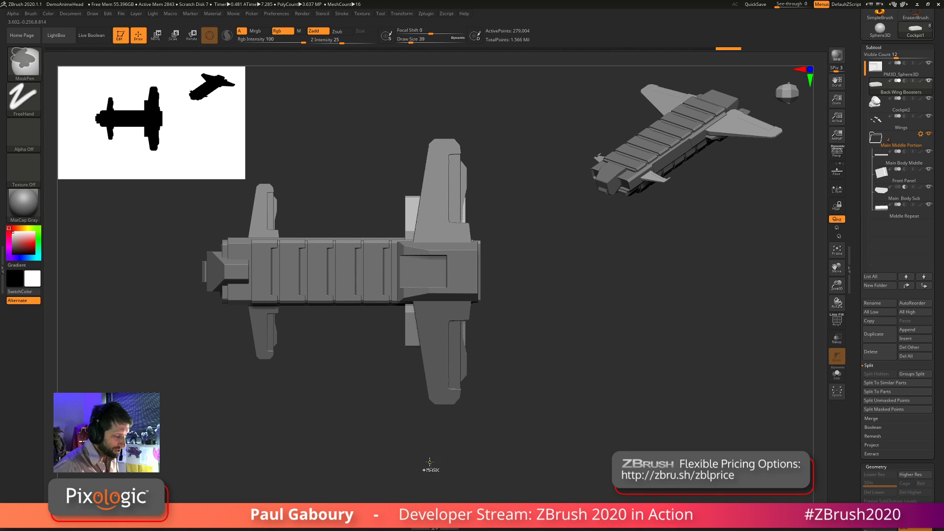
pyautogui.hotkey('ctrl', 'z')
# Clip the boosters' front faces in top view at about 11° to follow the rear wings' leading edges, and re-DynaMesh them
pyautogui.hotkey('ctrl', 'shift')
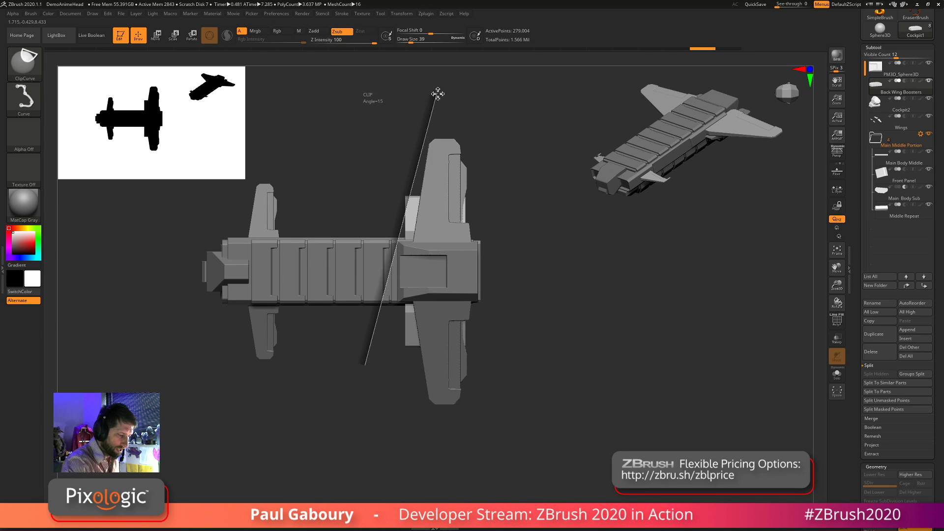
pyautogui.keyDown('ctrl'); pyautogui.keyDown('shift'); pyautogui.moveTo(438, 93); pyautogui.dragTo(438, 93); pyautogui.keyUp('shift'); pyautogui.keyUp('ctrl')
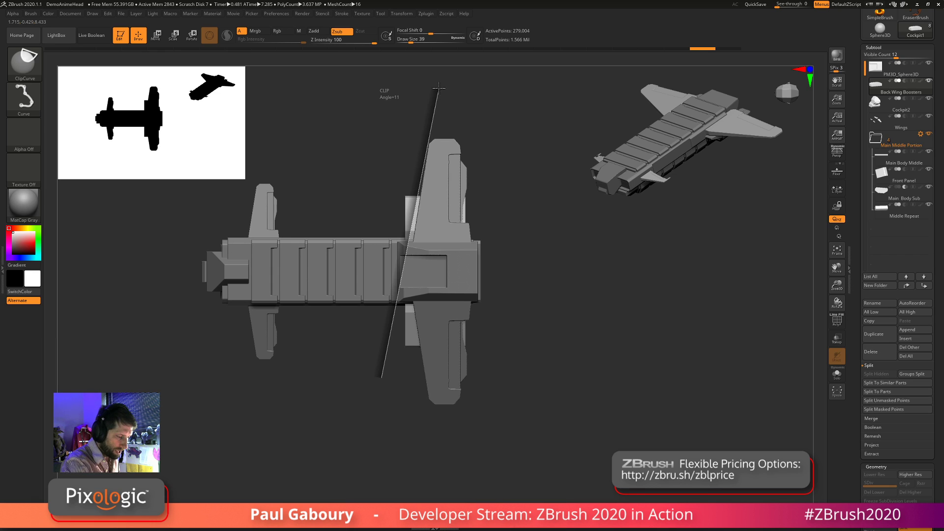
pyautogui.keyDown('ctrl'); pyautogui.keyDown('shift'); pyautogui.moveTo(434, 83); pyautogui.dragTo(434, 83); pyautogui.keyUp('shift'); pyautogui.keyUp('ctrl')
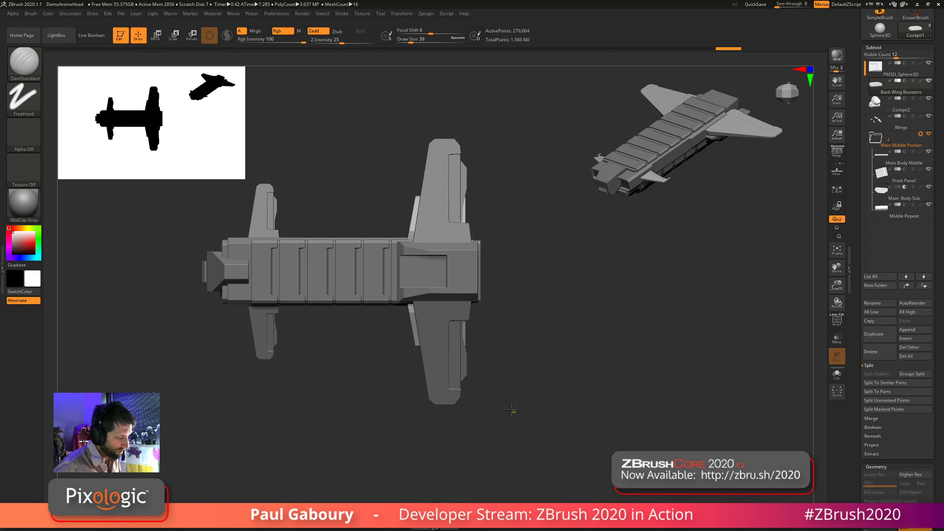
pyautogui.moveTo(512, 360)
pyautogui.mouseDown()
pyautogui.moveTo(514, 254)
pyautogui.moveTo(540, 334)
pyautogui.mouseUp()
pyautogui.moveTo(540, 333); pyautogui.dragTo(587, 364)
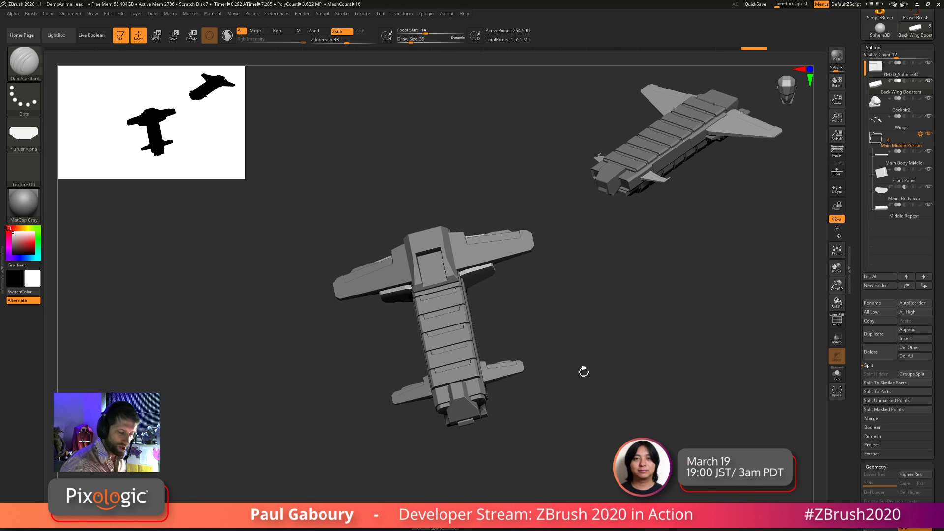
# Duplicate the boosters within their subtool and shift the copies about 0.85 units toward the ship's nose
pyautogui.moveTo(581, 370)
pyautogui.mouseDown()
pyautogui.moveTo(582, 344)
pyautogui.moveTo(569, 365)
pyautogui.mouseUp()
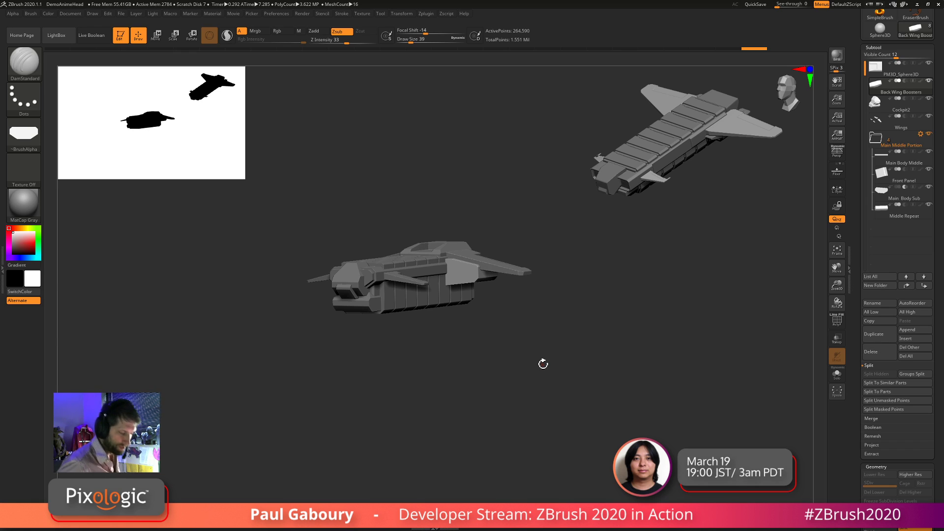
pyautogui.moveTo(558, 345); pyautogui.dragTo(540, 377)
pyautogui.keyDown('ctrl'); pyautogui.moveTo(454, 236); pyautogui.dragTo(459, 273, button='right'); pyautogui.keyUp('ctrl')
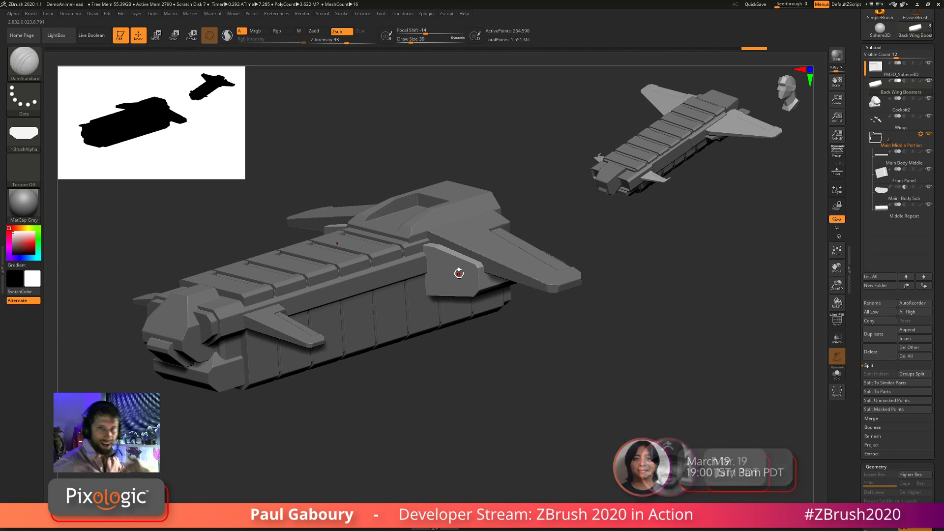
pyautogui.press('w')
pyautogui.moveTo(549, 362); pyautogui.dragTo(543, 385)
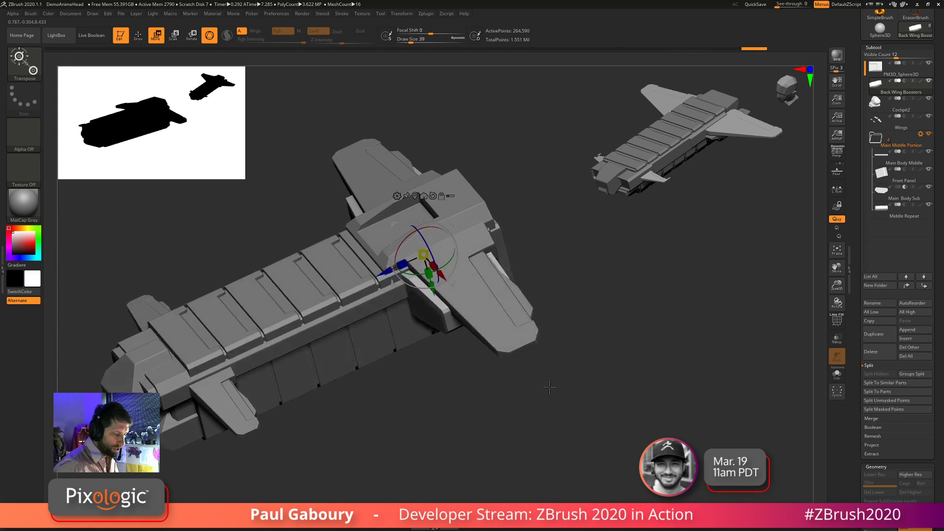
pyautogui.moveTo(381, 280)
pyautogui.mouseDown()
pyautogui.moveTo(359, 299)
pyautogui.moveTo(364, 284)
pyautogui.moveTo(356, 285)
pyautogui.mouseUp()
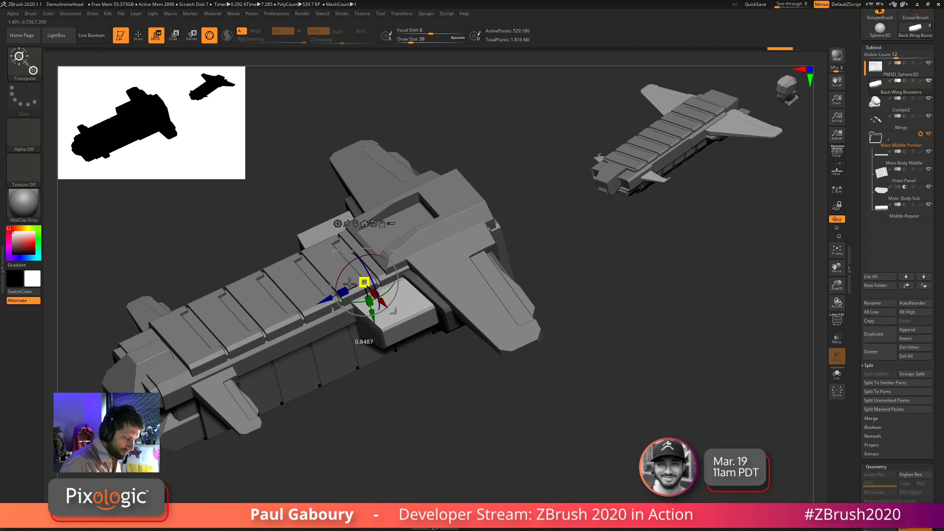
# Centre the gizmo on one booster copy and resize the copies so they sit slightly inset from the originals
pyautogui.moveTo(464, 399); pyautogui.dragTo(503, 375)
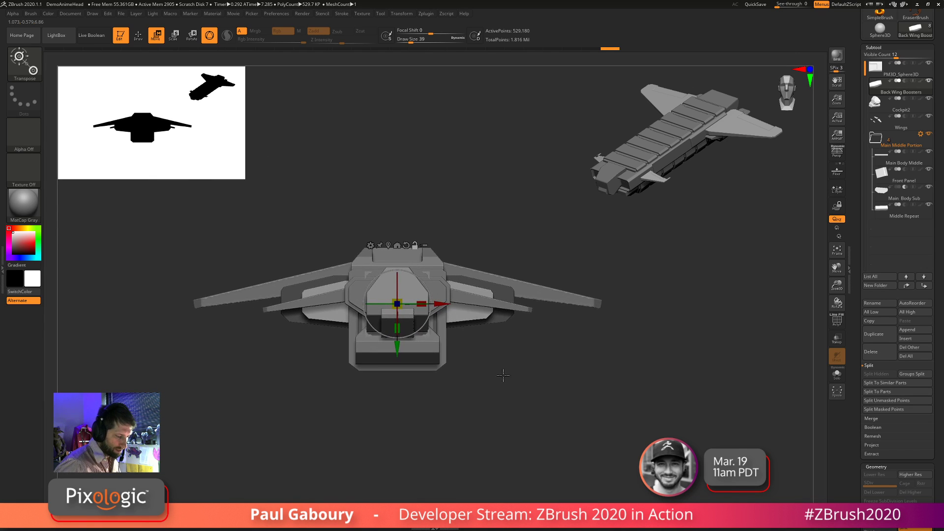
pyautogui.keyDown('alt'); pyautogui.moveTo(470, 344); pyautogui.dragTo(344, 307); pyautogui.keyUp('alt')
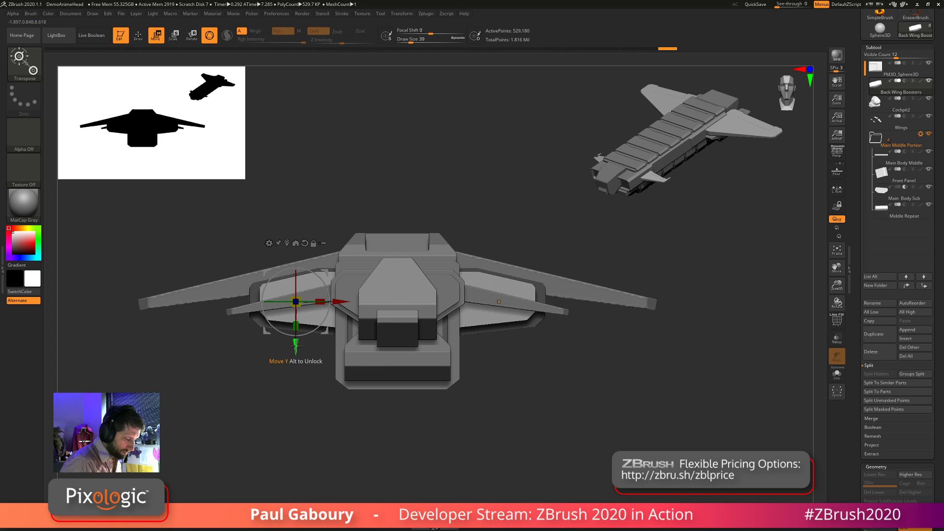
pyautogui.moveTo(462, 381); pyautogui.dragTo(363, 347)
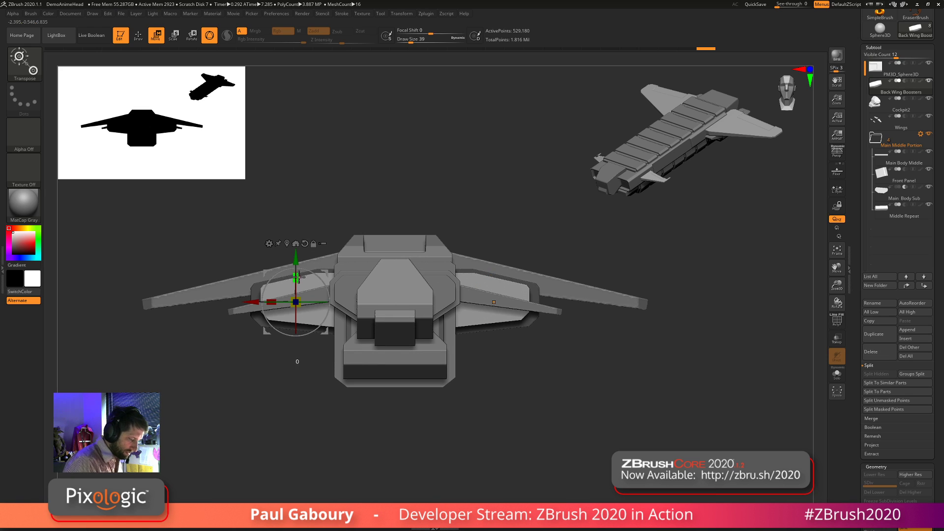
pyautogui.moveTo(312, 373)
pyautogui.mouseDown()
pyautogui.moveTo(332, 393)
pyautogui.moveTo(427, 432)
pyautogui.moveTo(413, 445)
pyautogui.moveTo(427, 442)
pyautogui.mouseUp()
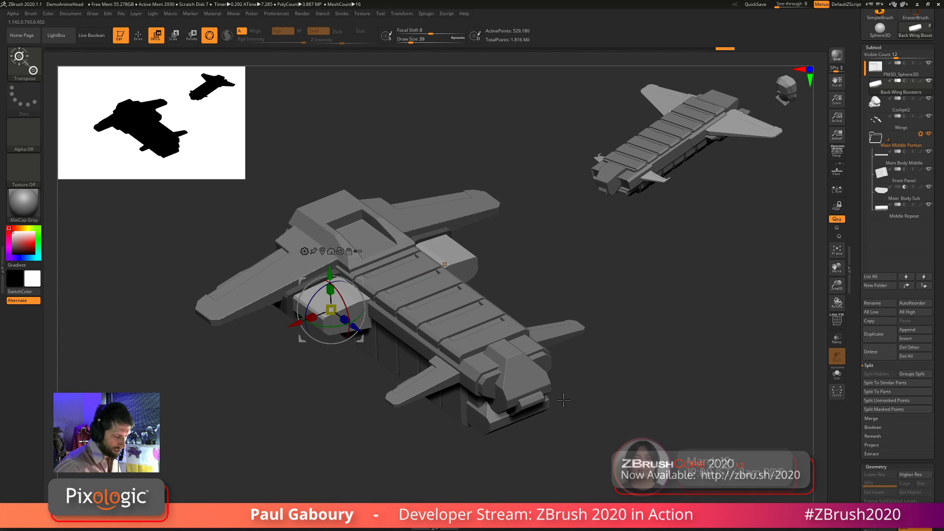
# Try clipping a steep diagonal bevel across the booster copies' front outer corners in top view
pyautogui.press('q')
pyautogui.moveTo(621, 400); pyautogui.dragTo(572, 388)
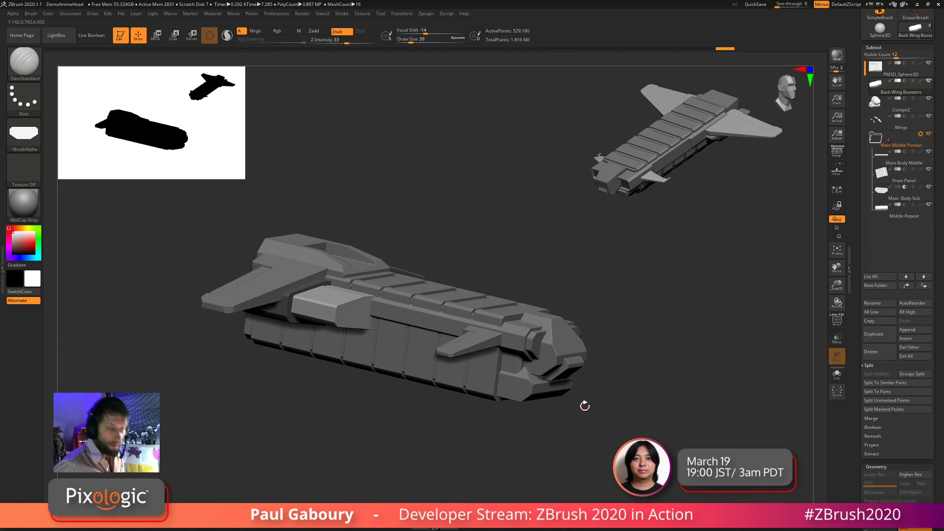
pyautogui.keyDown('shift'); pyautogui.moveTo(580, 407); pyautogui.dragTo(433, 426); pyautogui.keyUp('shift')
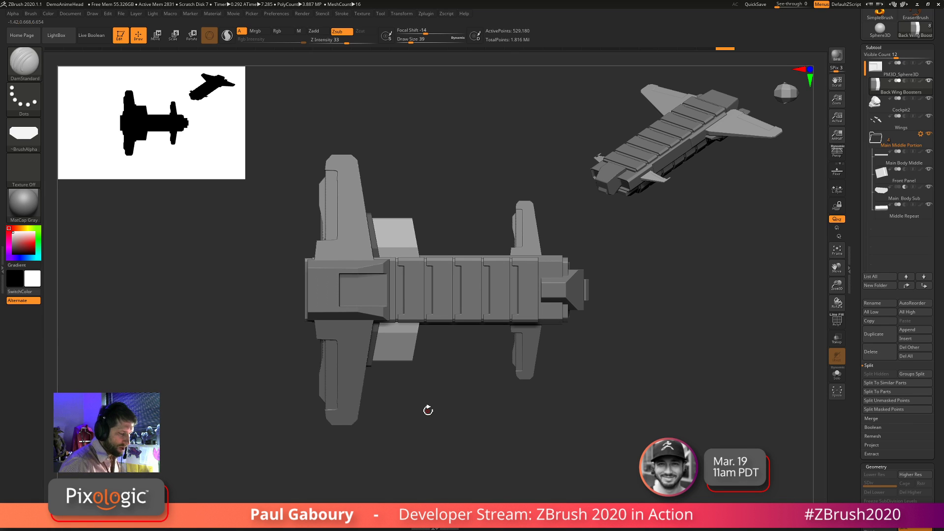
pyautogui.moveTo(427, 410)
pyautogui.mouseDown()
pyautogui.moveTo(571, 390)
pyautogui.moveTo(514, 408)
pyautogui.moveTo(519, 446)
pyautogui.mouseUp()
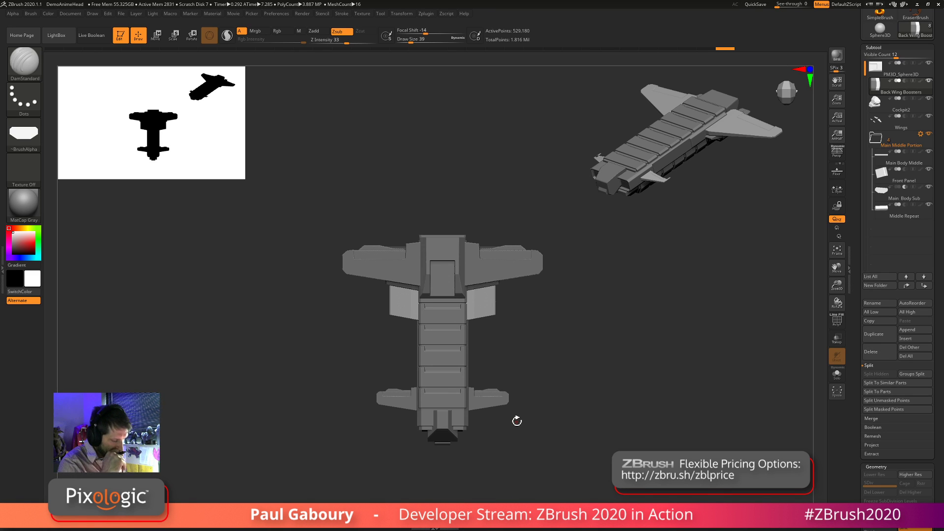
pyautogui.moveTo(586, 406); pyautogui.dragTo(588, 339)
pyautogui.moveTo(549, 405)
pyautogui.mouseDown()
pyautogui.moveTo(580, 410)
pyautogui.moveTo(570, 394)
pyautogui.moveTo(567, 320)
pyautogui.moveTo(565, 430)
pyautogui.moveTo(549, 384)
pyautogui.moveTo(529, 413)
pyautogui.moveTo(547, 423)
pyautogui.moveTo(533, 429)
pyautogui.mouseUp()
pyautogui.moveTo(493, 327); pyautogui.dragTo(461, 352)
pyautogui.keyDown('ctrl'); pyautogui.keyDown('shift'); pyautogui.moveTo(355, 394); pyautogui.dragTo(266, 253); pyautogui.keyUp('shift'); pyautogui.keyUp('ctrl')
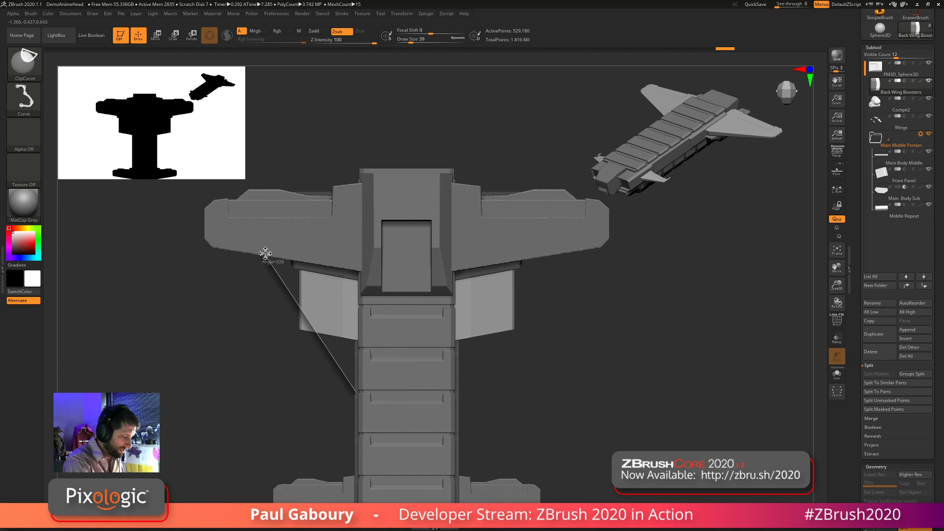
pyautogui.keyDown('ctrl'); pyautogui.keyDown('shift'); pyautogui.moveTo(379, 310); pyautogui.dragTo(379, 311); pyautogui.keyUp('shift'); pyautogui.keyUp('ctrl')
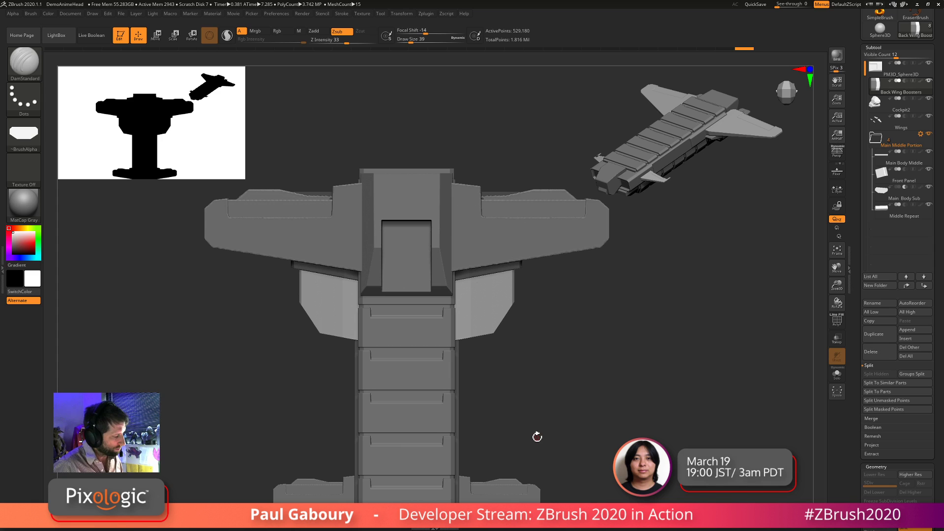
# Clip a shallower diagonal across the booster copies' front outer corners in top view, re-DynaMesh them, and display their polygroup wireframe
pyautogui.moveTo(549, 415)
pyautogui.mouseDown()
pyautogui.moveTo(537, 369)
pyautogui.moveTo(541, 416)
pyautogui.mouseUp()
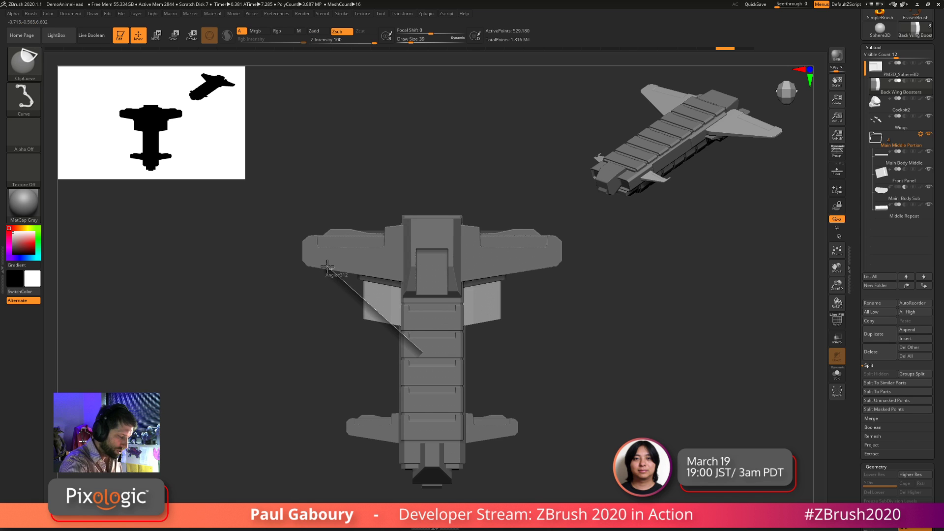
pyautogui.keyDown('ctrl'); pyautogui.keyDown('shift'); pyautogui.moveTo(325, 266); pyautogui.dragTo(324, 264); pyautogui.keyUp('shift'); pyautogui.keyUp('ctrl')
pyautogui.moveTo(569, 412)
pyautogui.mouseDown()
pyautogui.moveTo(562, 427)
pyautogui.moveTo(578, 390)
pyautogui.moveTo(567, 392)
pyautogui.mouseUp()
pyautogui.moveTo(570, 325)
pyautogui.mouseDown()
pyautogui.moveTo(562, 322)
pyautogui.moveTo(616, 349)
pyautogui.moveTo(612, 388)
pyautogui.moveTo(586, 415)
pyautogui.moveTo(594, 377)
pyautogui.moveTo(579, 370)
pyautogui.moveTo(575, 383)
pyautogui.moveTo(569, 360)
pyautogui.moveTo(617, 445)
pyautogui.moveTo(613, 426)
pyautogui.mouseUp()
pyautogui.hotkey('shift', 'f')
pyautogui.keyDown('ctrl'); pyautogui.moveTo(520, 375); pyautogui.dragTo(565, 426, button='right'); pyautogui.keyUp('ctrl')
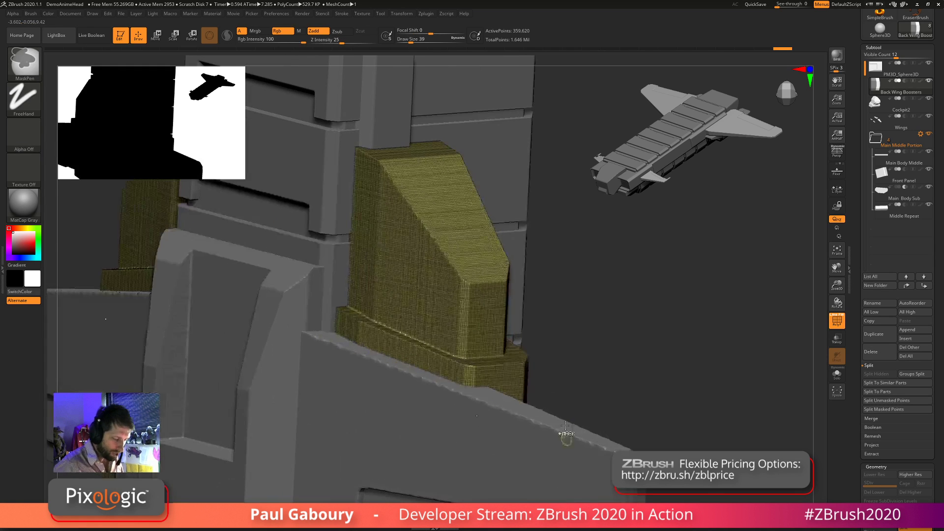
# Undo the last re-DynaMesh, auto-group the booster tiers into separate polygroups, and re-DynaMesh the subtool
pyautogui.moveTo(489, 352); pyautogui.dragTo(484, 350, button='right')
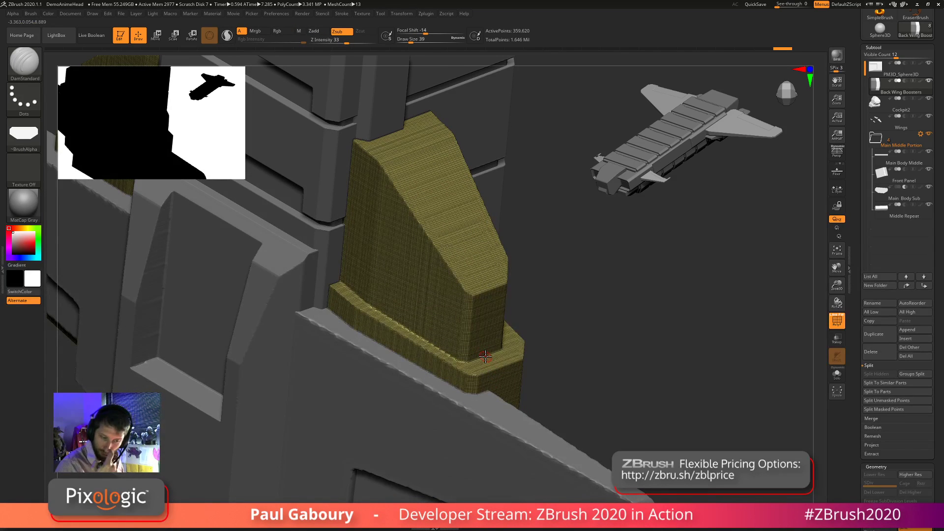
pyautogui.hotkey('ctrl', 'z')
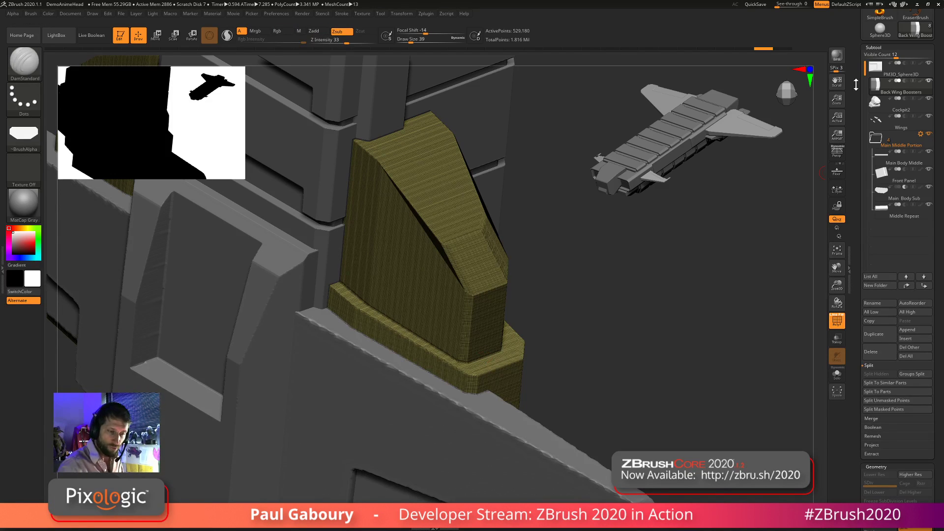
pyautogui.click(873, 47)
pyautogui.scroll(-3, 892, 363)
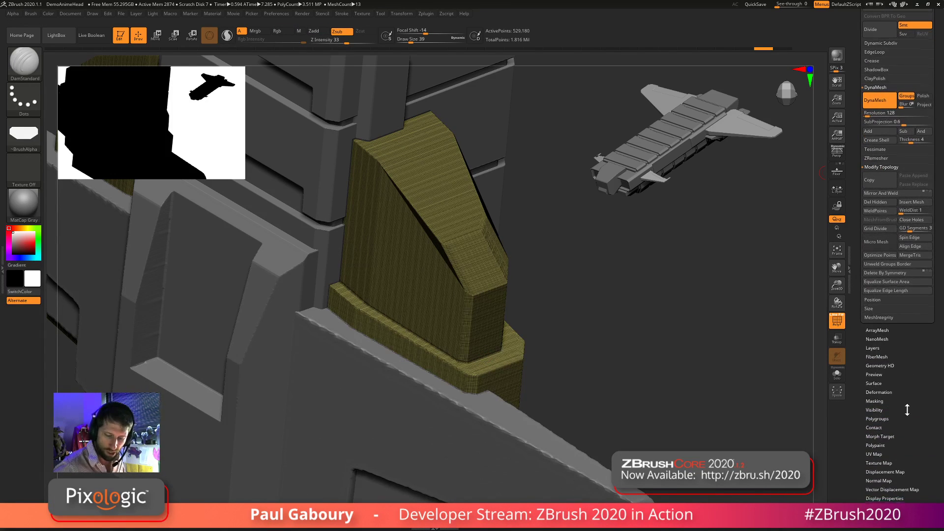
pyautogui.click(880, 423)
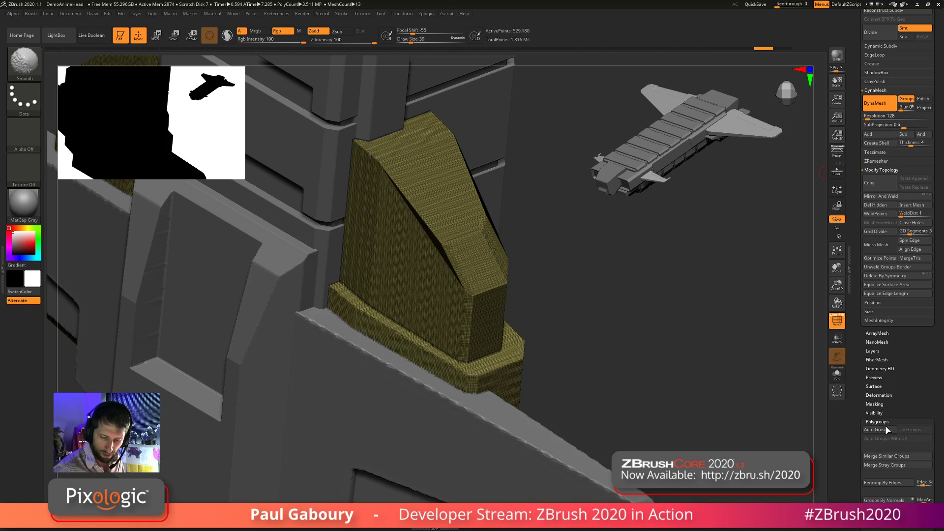
pyautogui.keyDown('ctrl'); pyautogui.moveTo(613, 348); pyautogui.dragTo(643, 418); pyautogui.keyUp('ctrl')
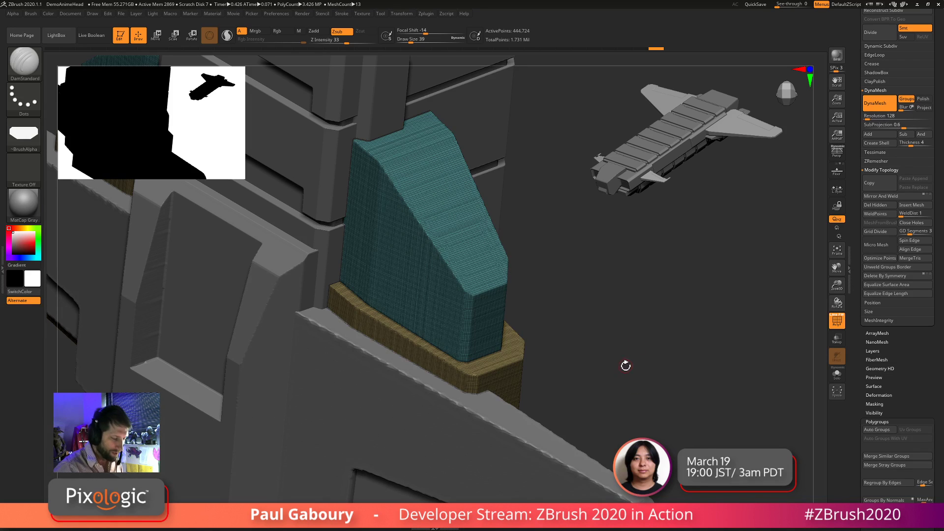
# Isolate the front booster copies in side view and split the hidden rear boosters off into their own subtool
pyautogui.keyDown('shift'); pyautogui.moveTo(615, 363); pyautogui.dragTo(569, 334); pyautogui.keyUp('shift')
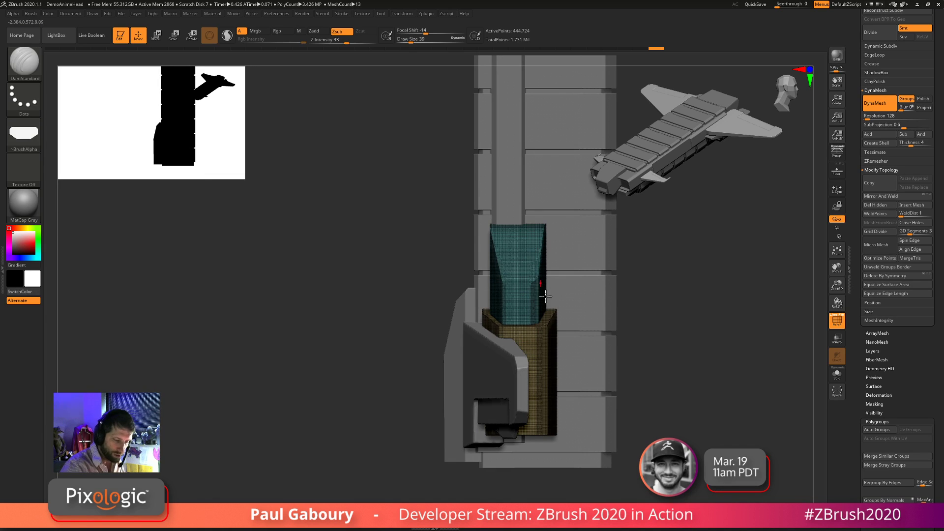
pyautogui.moveTo(660, 394)
pyautogui.keyDown('ctrl'); pyautogui.mouseDown(button='right')
pyautogui.moveTo(624, 368)
pyautogui.moveTo(687, 368)
pyautogui.moveTo(710, 355)
pyautogui.moveTo(615, 472)
pyautogui.moveTo(605, 427)
pyautogui.moveTo(558, 428)
pyautogui.moveTo(580, 455)
pyautogui.moveTo(622, 449)
pyautogui.moveTo(549, 306)
pyautogui.moveTo(539, 386)
pyautogui.moveTo(544, 362)
pyautogui.mouseUp(button='right'); pyautogui.keyUp('ctrl')
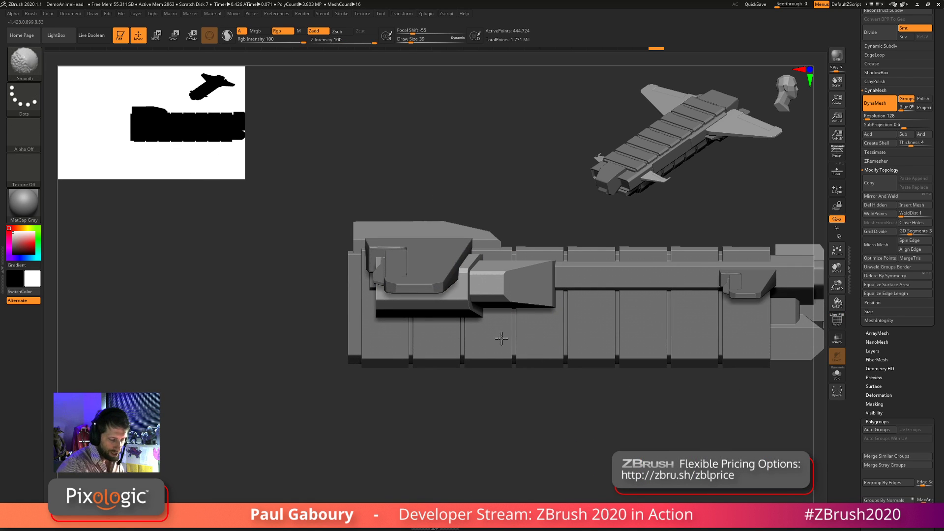
pyautogui.keyDown('alt'); pyautogui.moveTo(570, 411); pyautogui.dragTo(564, 415, button='right'); pyautogui.keyUp('alt')
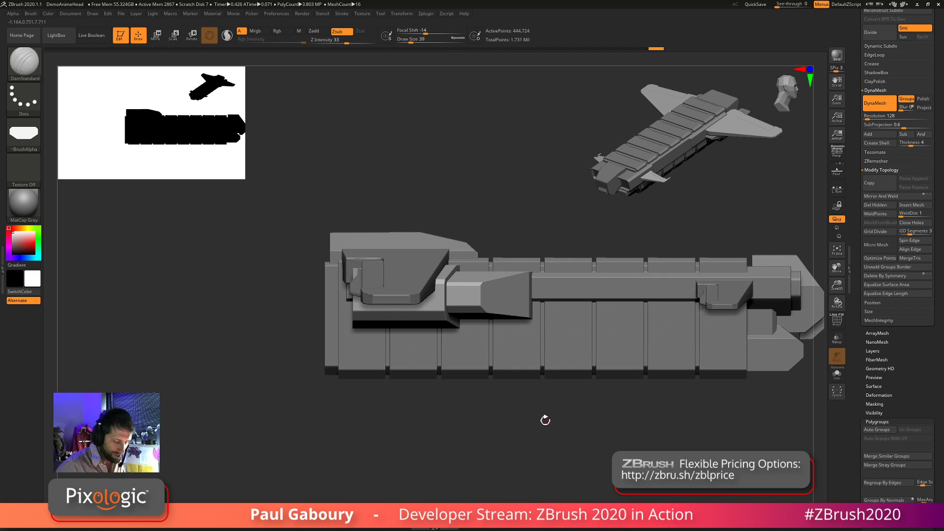
pyautogui.keyDown('alt'); pyautogui.moveTo(547, 416); pyautogui.dragTo(506, 430, button='right'); pyautogui.keyUp('alt')
pyautogui.hotkey('ctrl', 'shift')
pyautogui.keyDown('ctrl'); pyautogui.keyDown('shift'); pyautogui.moveTo(461, 315); pyautogui.dragTo(467, 326); pyautogui.keyUp('shift'); pyautogui.keyUp('ctrl')
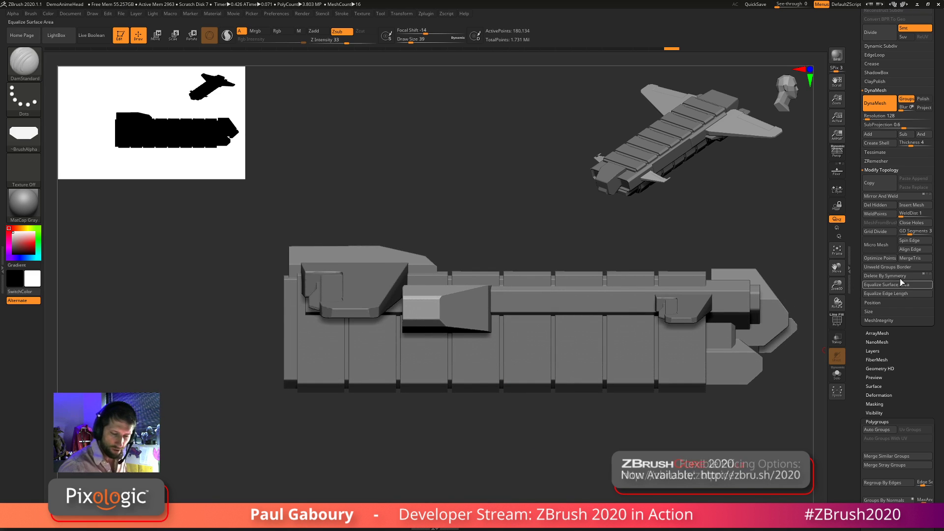
pyautogui.scroll(5, 923, 426)
pyautogui.click(873, 170)
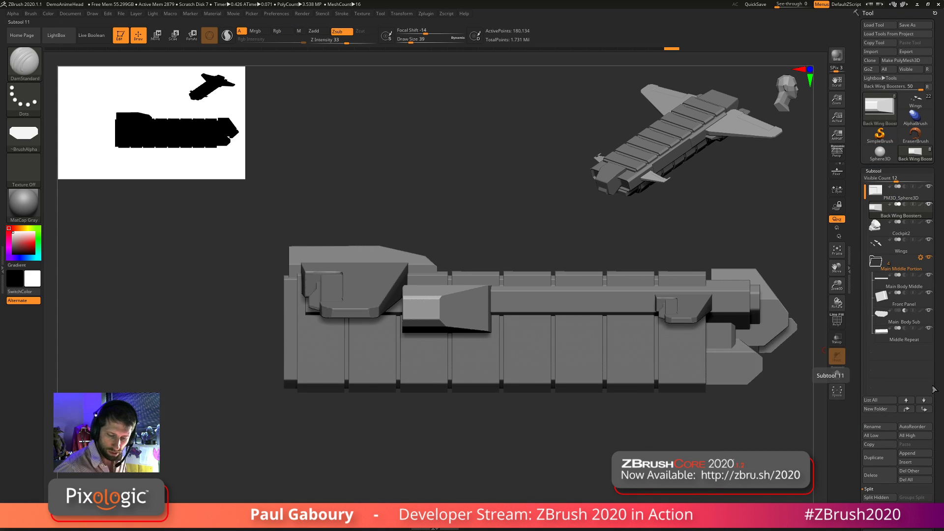
pyautogui.scroll(-3, 886, 422)
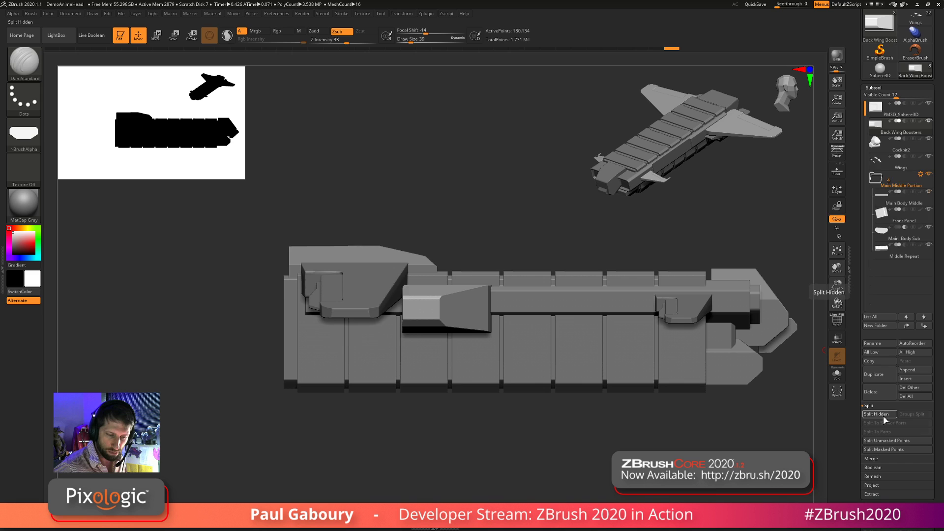
pyautogui.click(883, 417)
pyautogui.moveTo(882, 162)
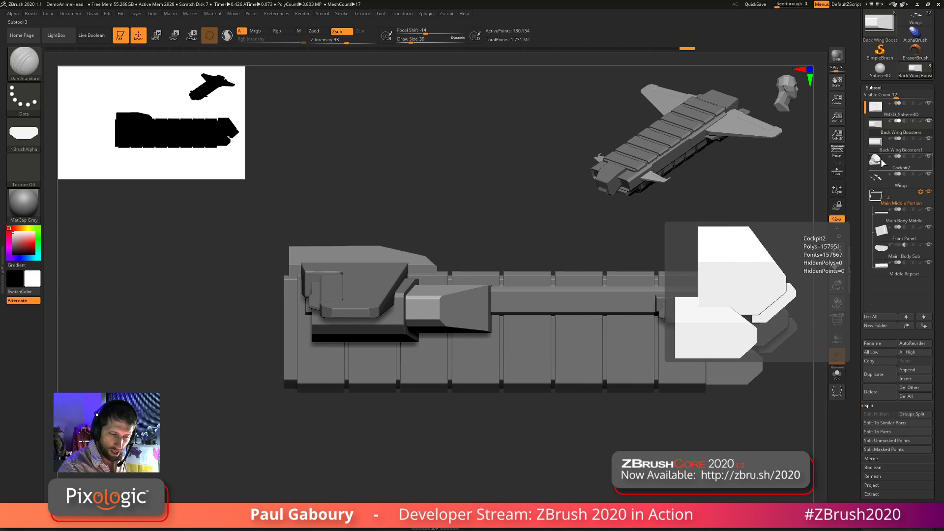
# Display the polygroup wireframe and rename the front booster subtool to "Back Wing Boosters Front Piece"
pyautogui.moveTo(607, 410)
pyautogui.mouseDown()
pyautogui.moveTo(602, 429)
pyautogui.moveTo(583, 431)
pyautogui.mouseUp()
pyautogui.hotkey('shift', 'f')
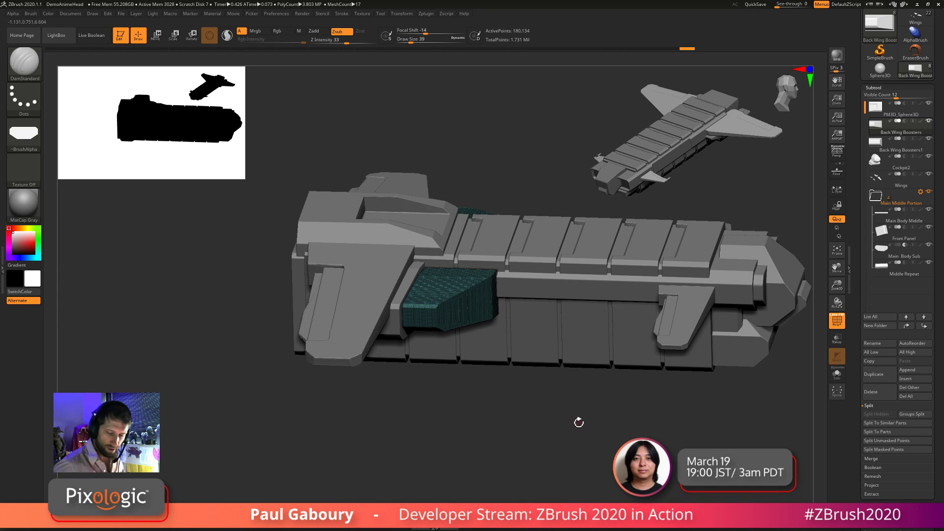
pyautogui.click(875, 406)
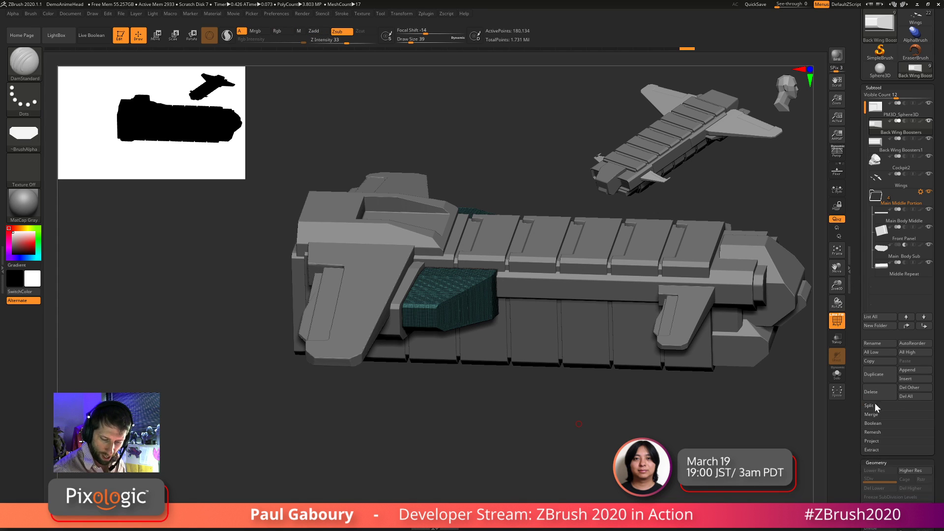
pyautogui.click(876, 344)
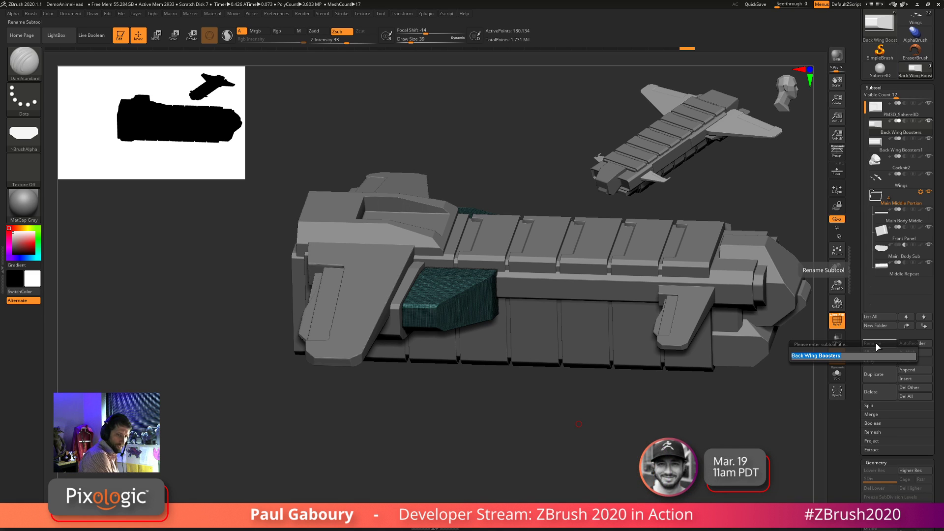
pyautogui.press('Right')
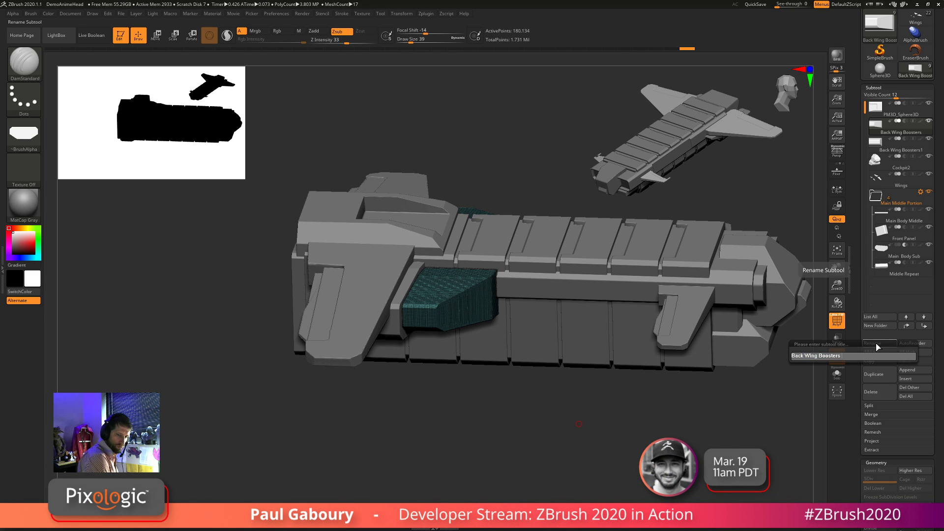
pyautogui.write('Fron')
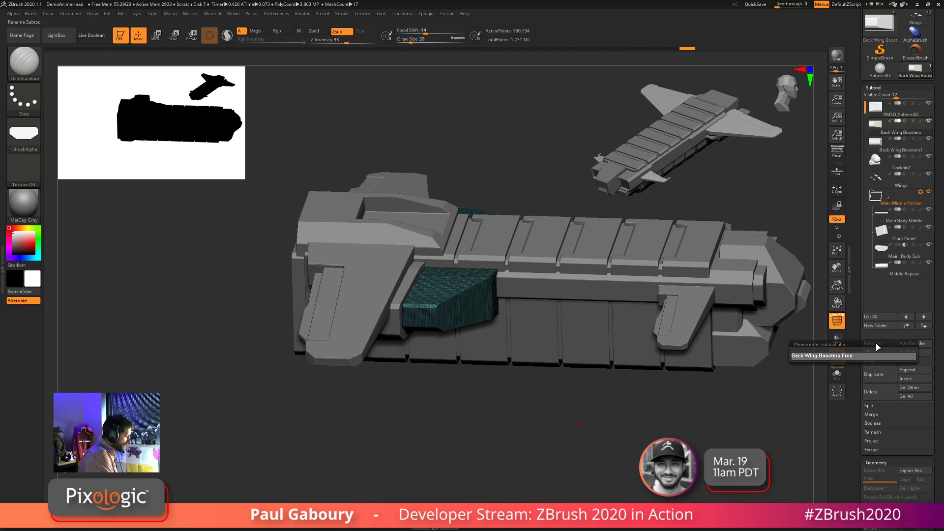
pyautogui.write('t Piece')
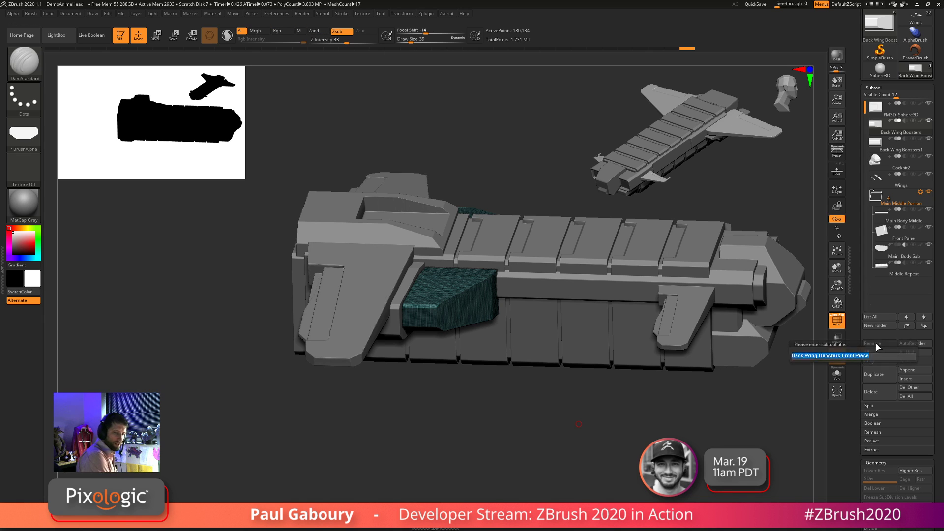
pyautogui.press('Return')
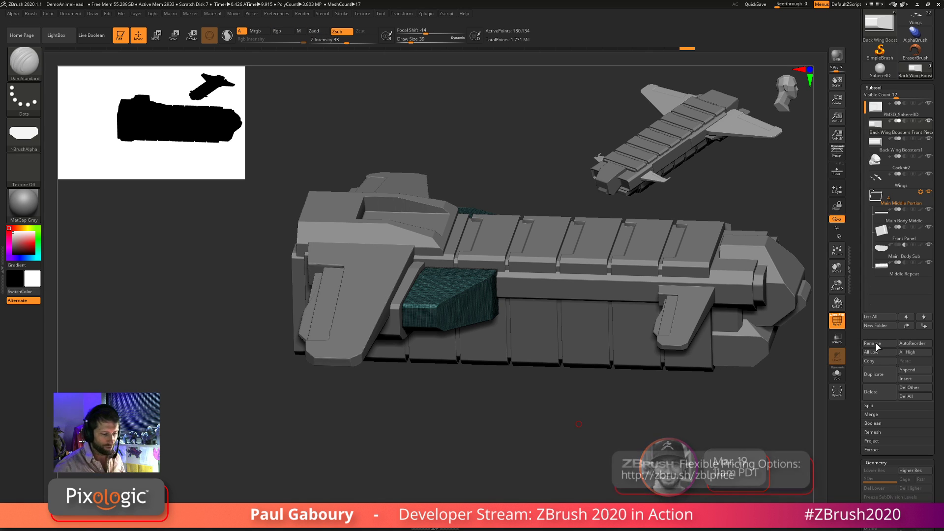
# Clip the front pieces horizontally through their middle in side view with ClipCurve, and re-DynaMesh them
pyautogui.keyDown('shift'); pyautogui.moveTo(580, 422); pyautogui.dragTo(530, 429); pyautogui.keyUp('shift')
pyautogui.press('ctrl')
pyautogui.scroll(2, 440, 318)
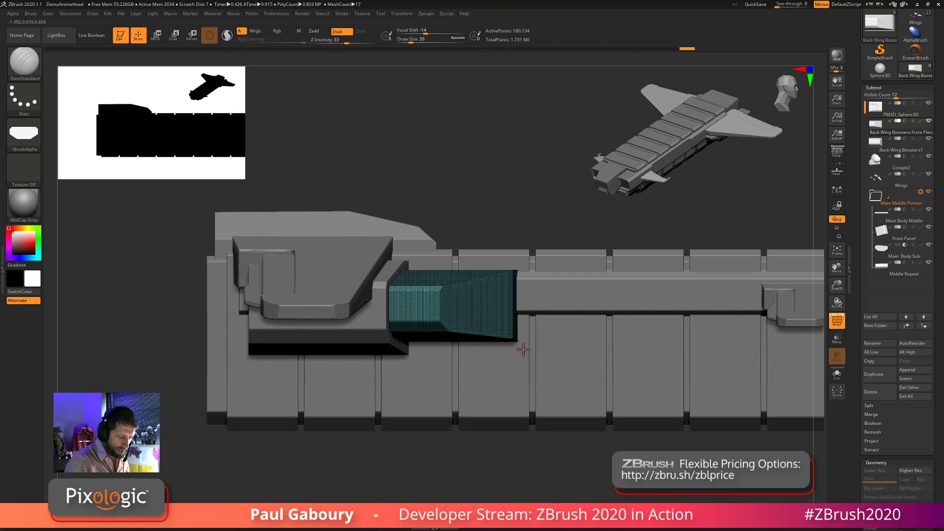
pyautogui.keyDown('ctrl'); pyautogui.keyDown('shift'); pyautogui.moveTo(647, 305); pyautogui.dragTo(290, 307); pyautogui.keyUp('shift'); pyautogui.keyUp('ctrl')
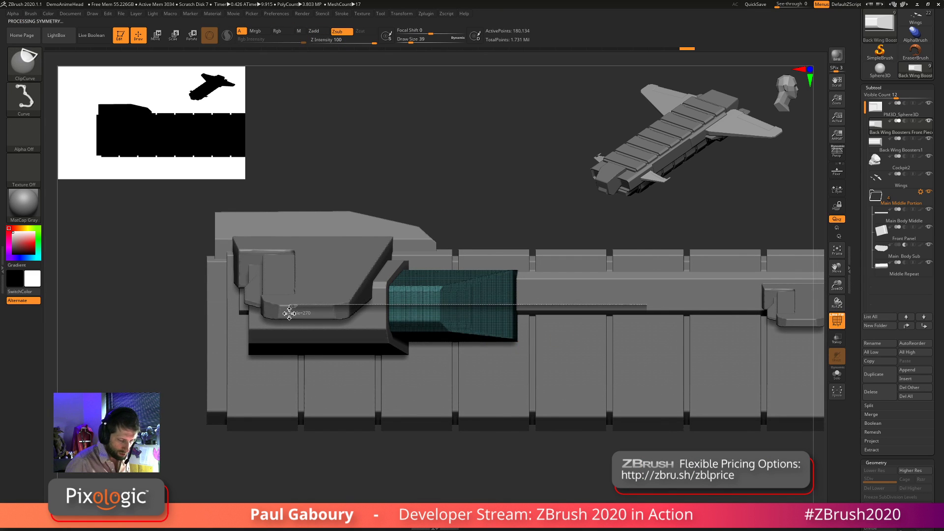
pyautogui.keyDown('ctrl'); pyautogui.moveTo(520, 427); pyautogui.dragTo(417, 397, button='right'); pyautogui.keyUp('ctrl')
pyautogui.keyDown('ctrl'); pyautogui.moveTo(417, 396); pyautogui.dragTo(439, 446); pyautogui.keyUp('ctrl')
pyautogui.keyDown('shift'); pyautogui.moveTo(441, 423); pyautogui.dragTo(377, 420, button='right'); pyautogui.keyUp('shift')
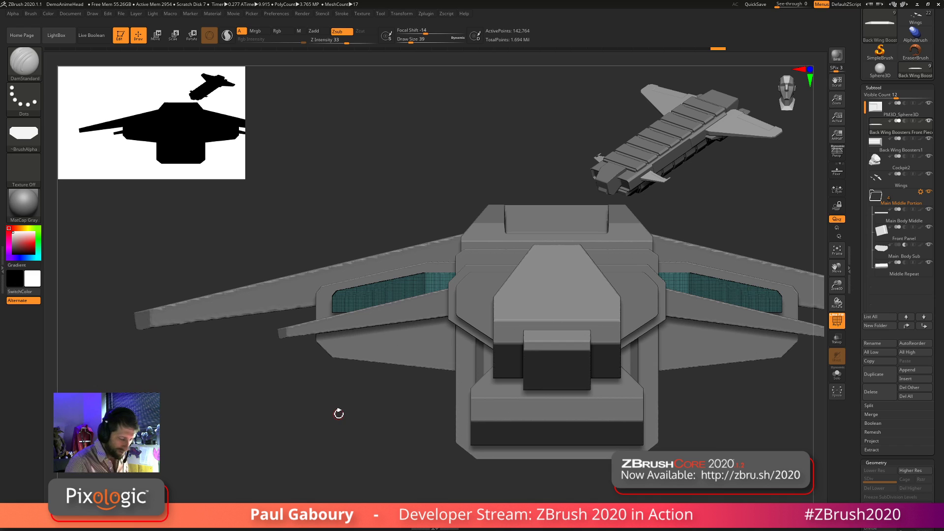
# Try cutting a rectangular notch into the front pieces' underside with ClipRect in front view, and return to the ClipCurve brush
pyautogui.hotkey('ctrl', 'b')
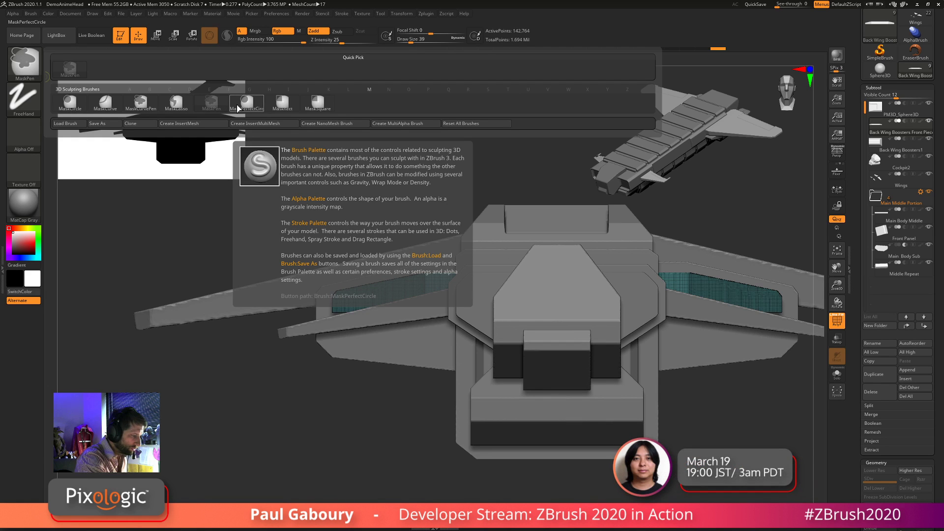
pyautogui.keyDown('ctrl'); pyautogui.keyDown('shift'); pyautogui.click(34, 68); pyautogui.keyUp('shift'); pyautogui.keyUp('ctrl')
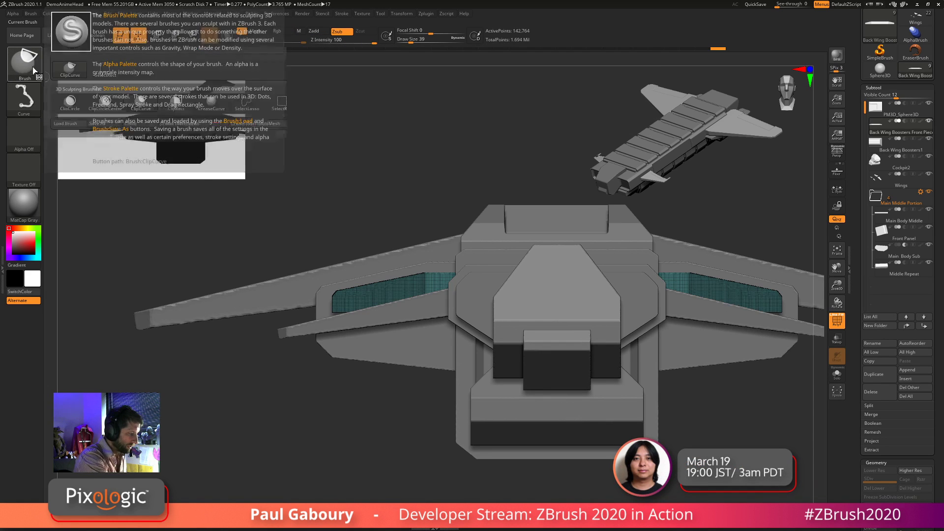
pyautogui.click(186, 110)
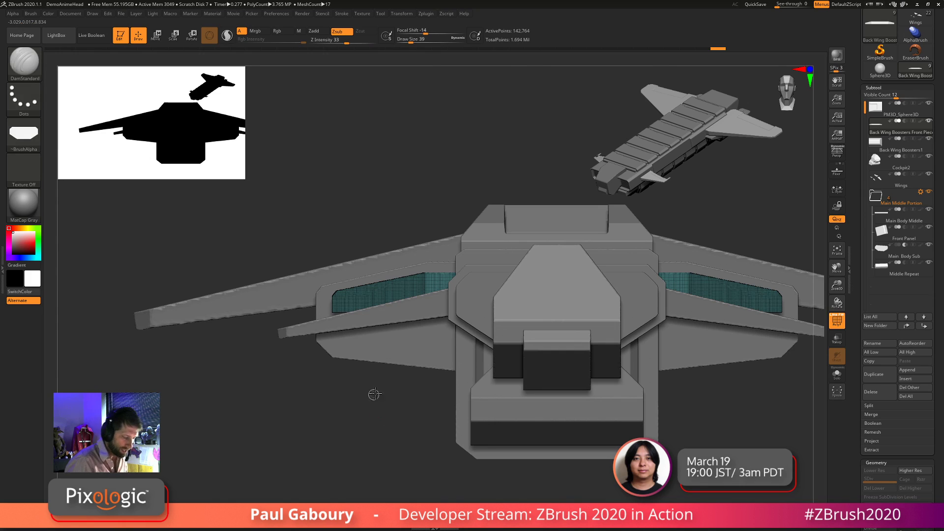
pyautogui.moveTo(373, 391)
pyautogui.keyDown('ctrl'); pyautogui.keyDown('shift'); pyautogui.mouseDown()
pyautogui.moveTo(452, 485)
pyautogui.moveTo(426, 390)
pyautogui.moveTo(468, 393)
pyautogui.moveTo(473, 403)
pyautogui.moveTo(417, 457)
pyautogui.moveTo(417, 483)
pyautogui.moveTo(416, 450)
pyautogui.mouseUp(); pyautogui.keyUp('shift'); pyautogui.keyUp('ctrl')
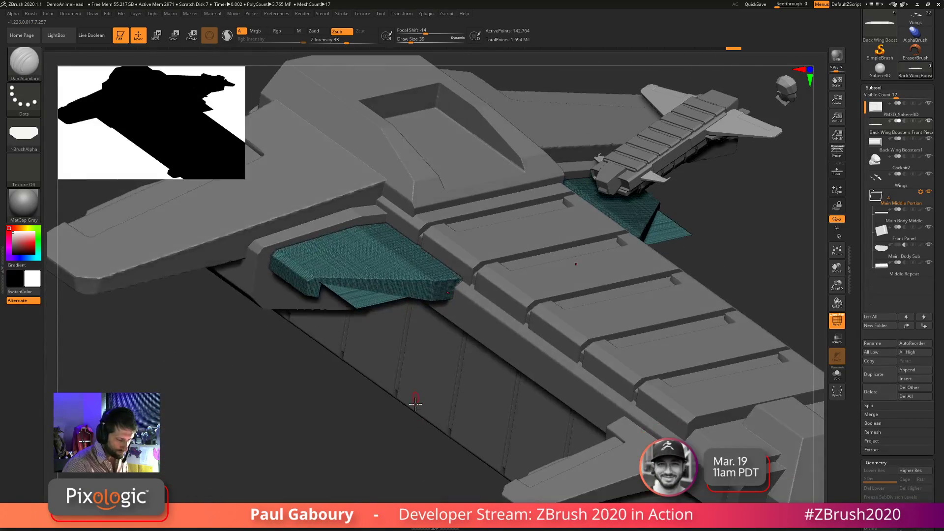
pyautogui.moveTo(414, 404)
pyautogui.mouseDown()
pyautogui.moveTo(411, 443)
pyautogui.moveTo(409, 364)
pyautogui.moveTo(394, 320)
pyautogui.mouseUp()
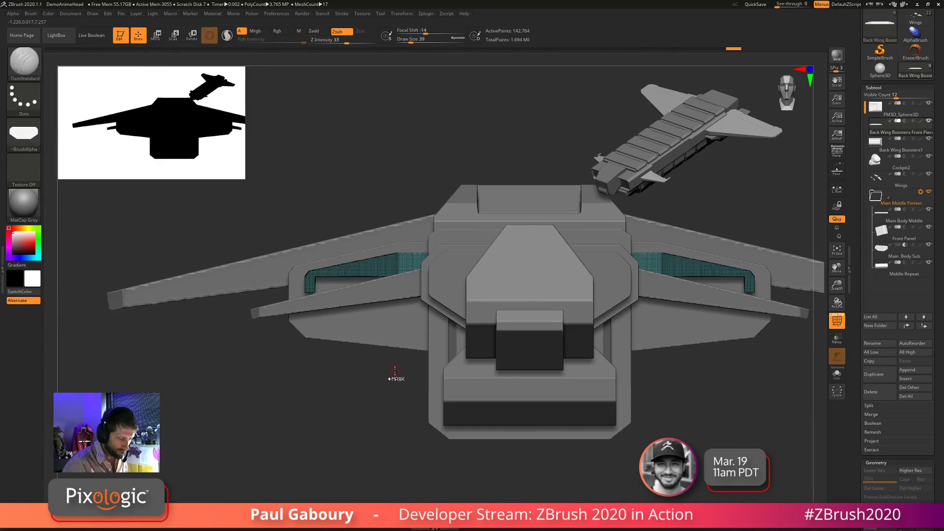
pyautogui.click(24, 61)
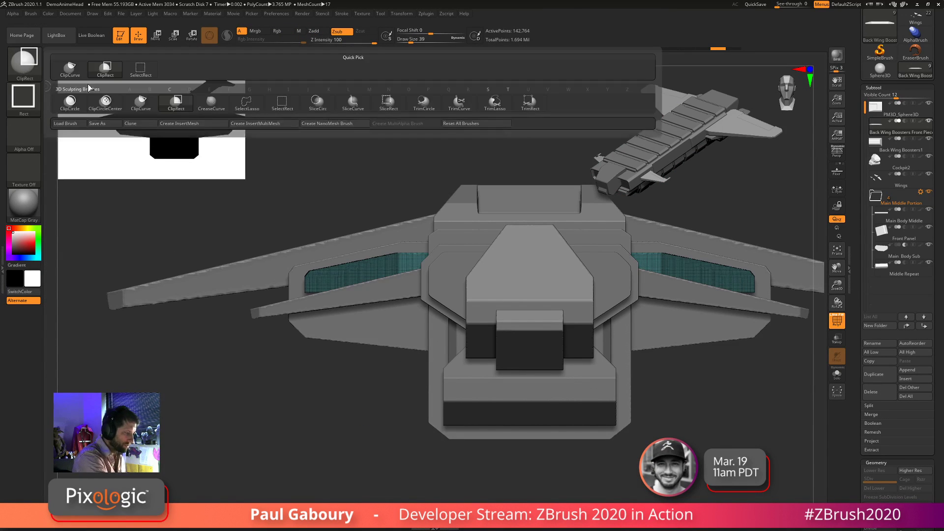
pyautogui.click(137, 100)
# Try clipping the front pieces' underside in front view along a horizontal line that bends downward near the outer end
pyautogui.keyDown('alt'); pyautogui.moveTo(216, 191); pyautogui.dragTo(349, 467); pyautogui.keyUp('alt')
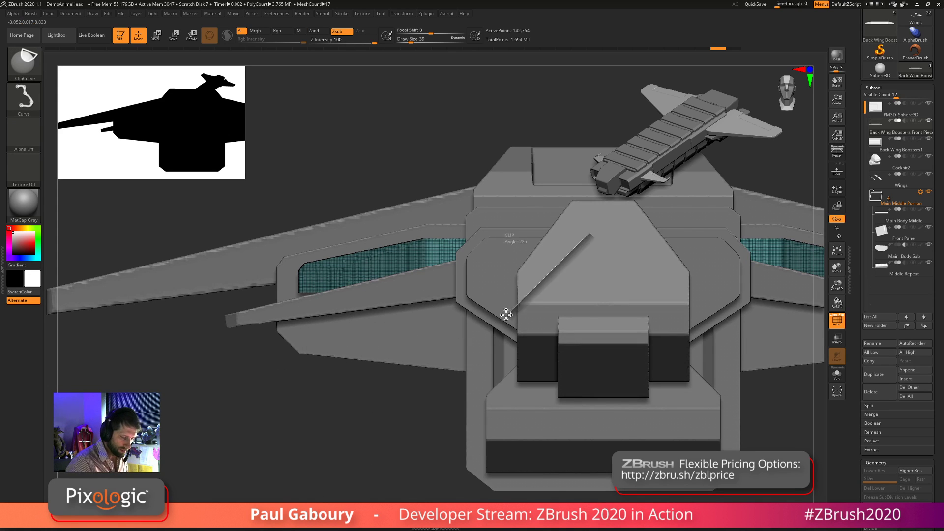
pyautogui.keyDown('ctrl'); pyautogui.keyDown('shift'); pyautogui.moveTo(627, 258); pyautogui.dragTo(460, 291); pyautogui.keyUp('shift'); pyautogui.keyUp('ctrl')
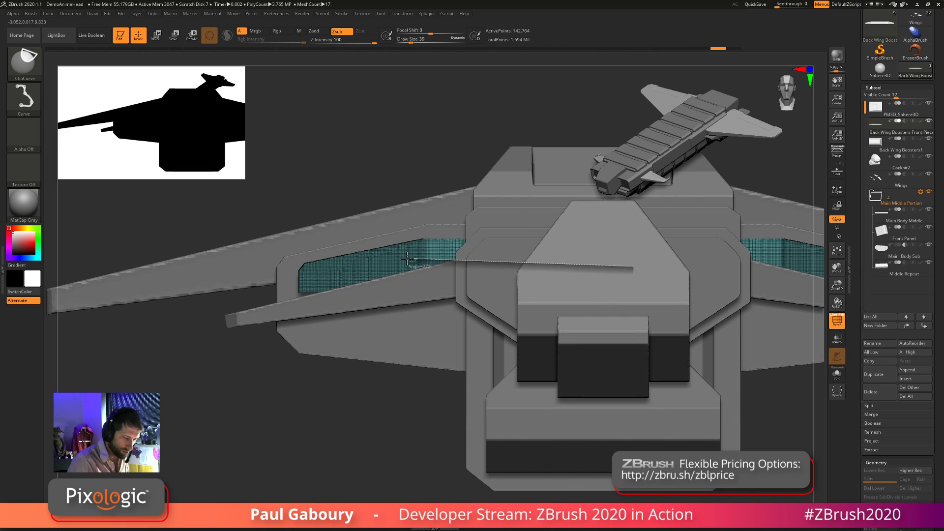
pyautogui.keyDown('ctrl'); pyautogui.keyDown('shift'); pyautogui.moveTo(345, 266); pyautogui.dragTo(333, 268); pyautogui.keyUp('shift'); pyautogui.keyUp('ctrl')
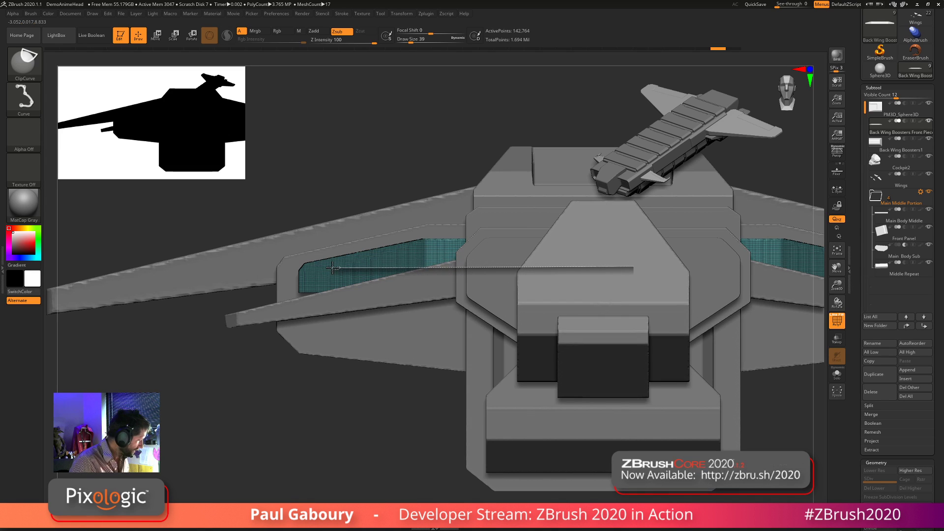
pyautogui.keyDown('ctrl'); pyautogui.keyDown('shift'); pyautogui.moveTo(289, 332); pyautogui.dragTo(247, 394); pyautogui.keyUp('shift'); pyautogui.keyUp('ctrl')
pyautogui.moveTo(364, 436)
pyautogui.keyDown('alt'); pyautogui.mouseDown()
pyautogui.moveTo(323, 409)
pyautogui.moveTo(340, 418)
pyautogui.moveTo(342, 437)
pyautogui.moveTo(330, 412)
pyautogui.moveTo(331, 299)
pyautogui.mouseUp(); pyautogui.keyUp('alt')
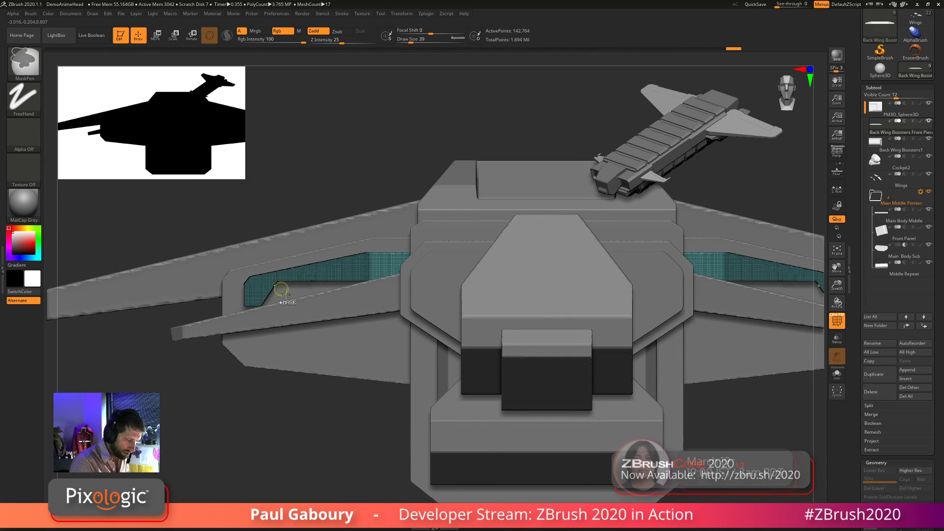
# Clip the front pieces' underside in front view along a sloped line bending downward at the outer end, re-DynaMesh, and hide the wireframe
pyautogui.moveTo(589, 281)
pyautogui.keyDown('ctrl'); pyautogui.keyDown('shift'); pyautogui.mouseDown()
pyautogui.moveTo(281, 284)
pyautogui.moveTo(361, 266)
pyautogui.mouseUp(); pyautogui.keyUp('shift'); pyautogui.keyUp('ctrl')
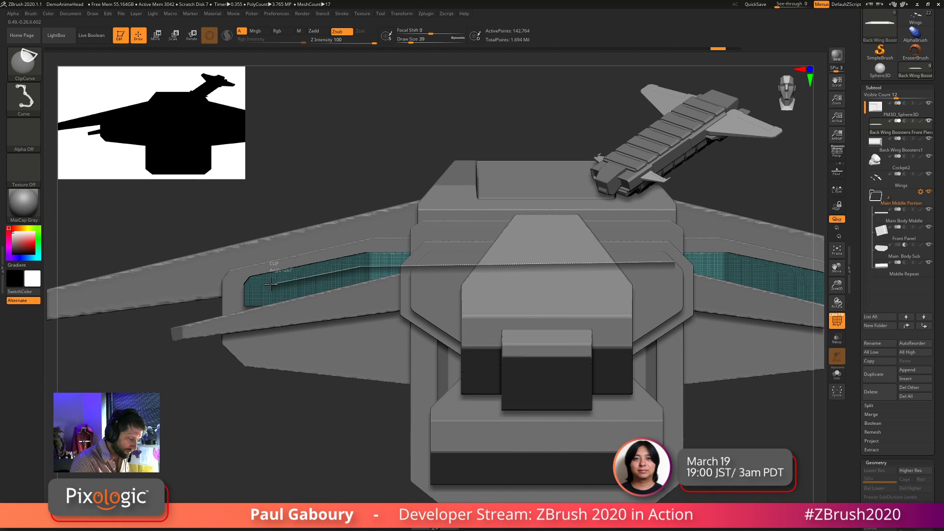
pyautogui.moveTo(269, 291)
pyautogui.keyDown('ctrl'); pyautogui.keyDown('shift'); pyautogui.mouseDown()
pyautogui.moveTo(252, 350)
pyautogui.moveTo(205, 370)
pyautogui.mouseUp(); pyautogui.keyUp('shift'); pyautogui.keyUp('ctrl')
pyautogui.moveTo(274, 431); pyautogui.dragTo(339, 400)
pyautogui.moveTo(375, 457)
pyautogui.mouseDown()
pyautogui.moveTo(390, 432)
pyautogui.moveTo(461, 439)
pyautogui.mouseUp()
pyautogui.hotkey('shift', 'f')
# Clip the front pieces' nose-facing edges along a steep, slightly slanted line in top view, replacing a 45-degree attempt, and re-DynaMesh them
pyautogui.moveTo(541, 342)
pyautogui.keyDown('ctrl'); pyautogui.keyDown('shift'); pyautogui.mouseDown()
pyautogui.moveTo(472, 427)
pyautogui.moveTo(424, 463)
pyautogui.mouseUp(); pyautogui.keyUp('shift'); pyautogui.keyUp('ctrl')
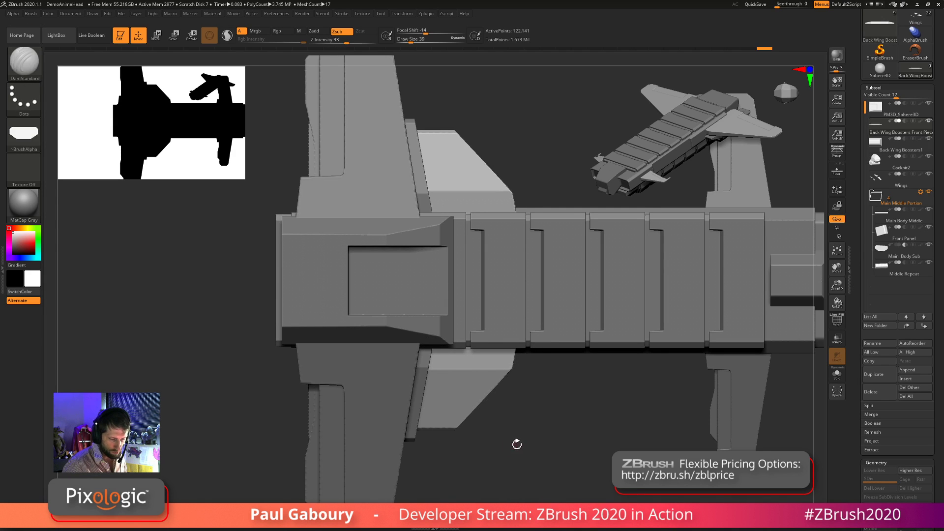
pyautogui.hotkey('ctrl', 'z')
pyautogui.keyDown('ctrl'); pyautogui.keyDown('shift'); pyautogui.moveTo(540, 241); pyautogui.dragTo(489, 481); pyautogui.keyUp('shift'); pyautogui.keyUp('ctrl')
pyautogui.moveTo(557, 382)
pyautogui.keyDown('ctrl'); pyautogui.mouseDown()
pyautogui.moveTo(561, 475)
pyautogui.moveTo(516, 466)
pyautogui.moveTo(527, 390)
pyautogui.moveTo(485, 385)
pyautogui.moveTo(497, 388)
pyautogui.moveTo(500, 423)
pyautogui.moveTo(514, 414)
pyautogui.moveTo(474, 411)
pyautogui.moveTo(520, 413)
pyautogui.moveTo(471, 402)
pyautogui.moveTo(484, 441)
pyautogui.moveTo(486, 392)
pyautogui.moveTo(479, 395)
pyautogui.moveTo(501, 392)
pyautogui.moveTo(497, 435)
pyautogui.moveTo(502, 388)
pyautogui.mouseUp(); pyautogui.keyUp('ctrl')
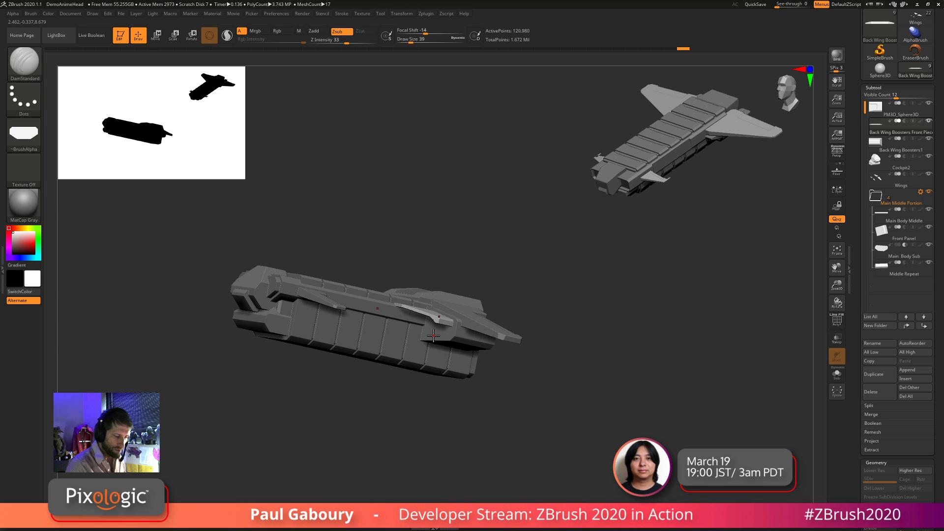
# Examine the ship from above, below, the side and behind, comparing the wings with and without Live Boolean
pyautogui.moveTo(537, 411)
pyautogui.mouseDown()
pyautogui.moveTo(531, 435)
pyautogui.moveTo(552, 421)
pyautogui.mouseUp()
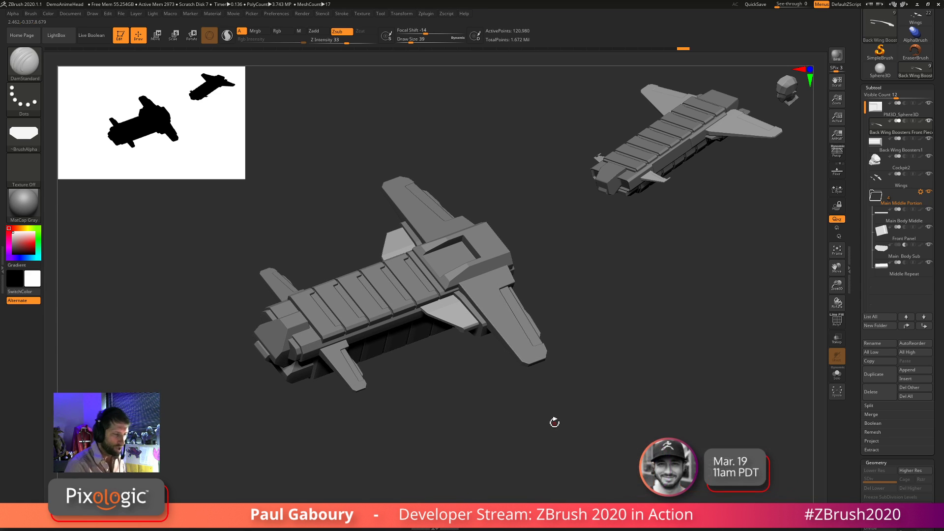
pyautogui.click(95, 40)
pyautogui.moveTo(402, 439); pyautogui.dragTo(390, 416)
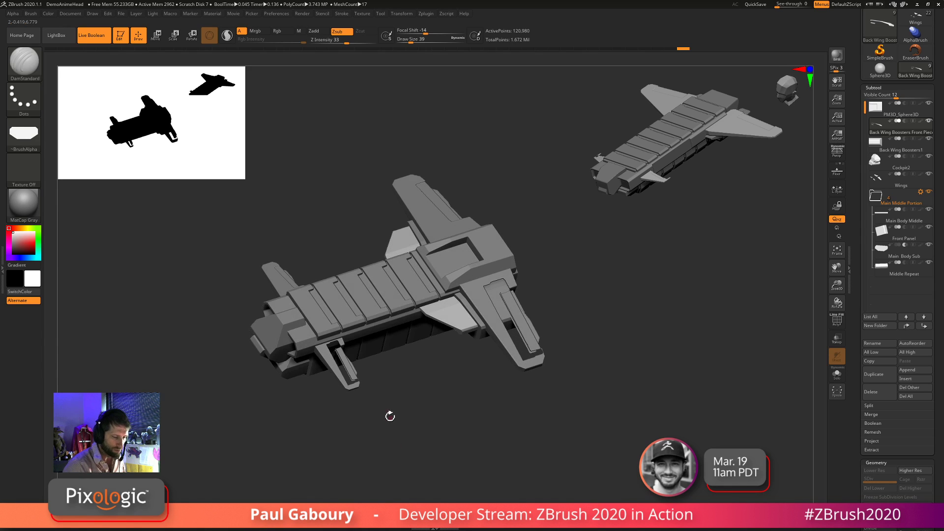
pyautogui.click(100, 39)
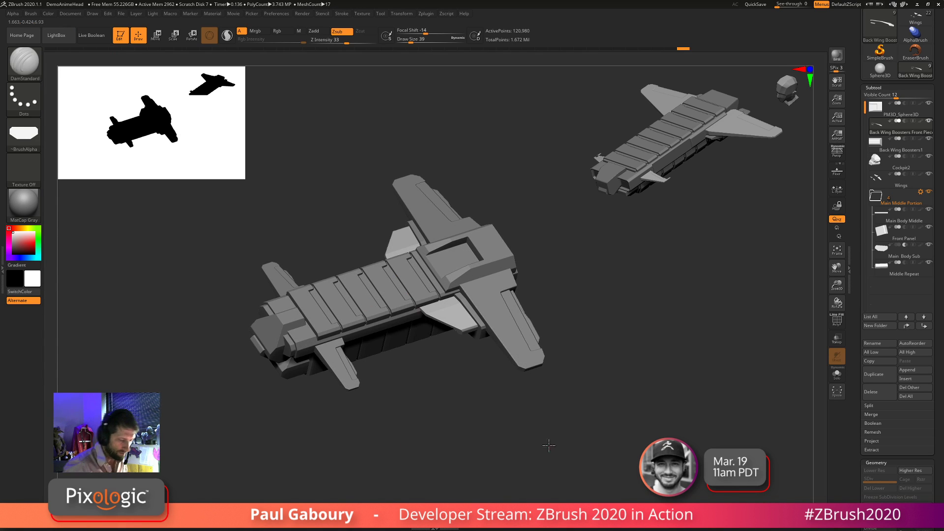
pyautogui.moveTo(501, 391); pyautogui.dragTo(556, 295)
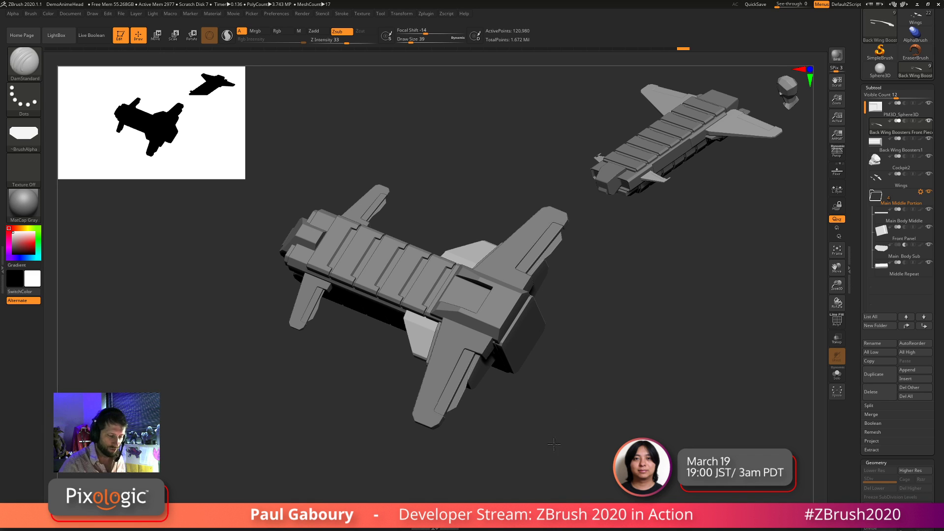
pyautogui.moveTo(554, 443)
pyautogui.keyDown('shift'); pyautogui.mouseDown()
pyautogui.moveTo(558, 414)
pyautogui.moveTo(571, 421)
pyautogui.moveTo(576, 407)
pyautogui.moveTo(580, 422)
pyautogui.moveTo(622, 399)
pyautogui.mouseUp(); pyautogui.keyUp('shift')
pyautogui.press('shift')
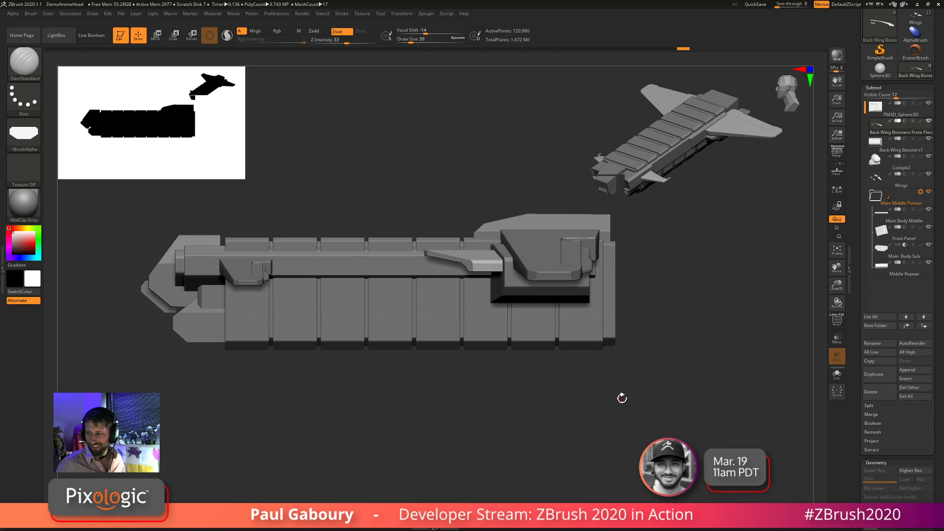
pyautogui.moveTo(567, 388); pyautogui.dragTo(578, 405)
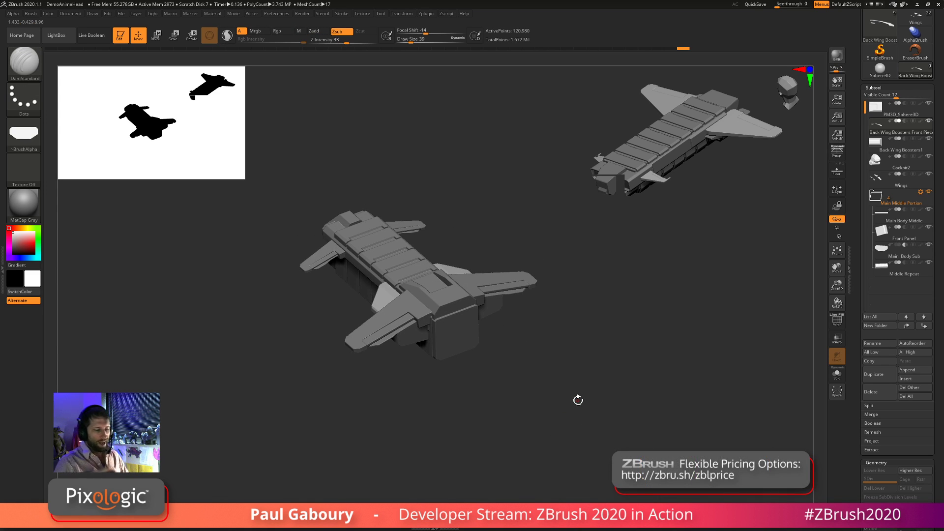
pyautogui.moveTo(398, 395); pyautogui.dragTo(444, 403)
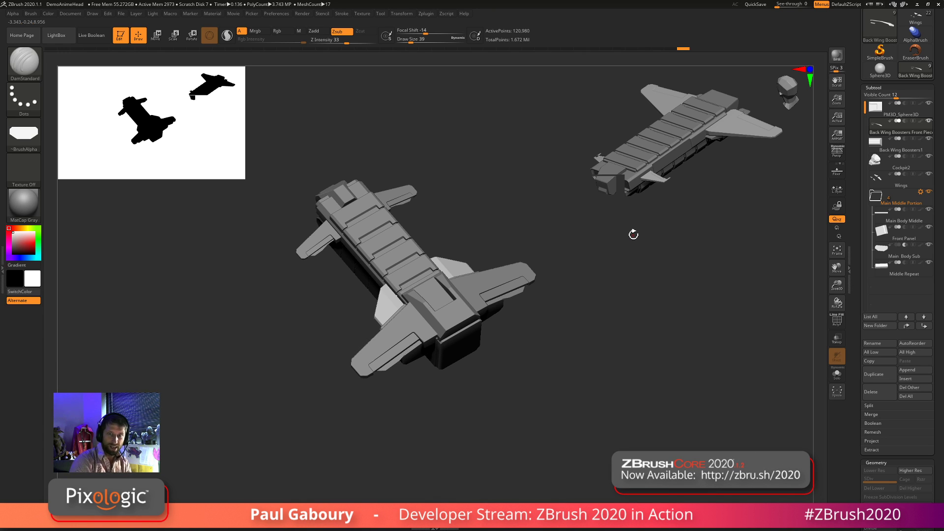
pyautogui.moveTo(572, 436); pyautogui.dragTo(578, 404)
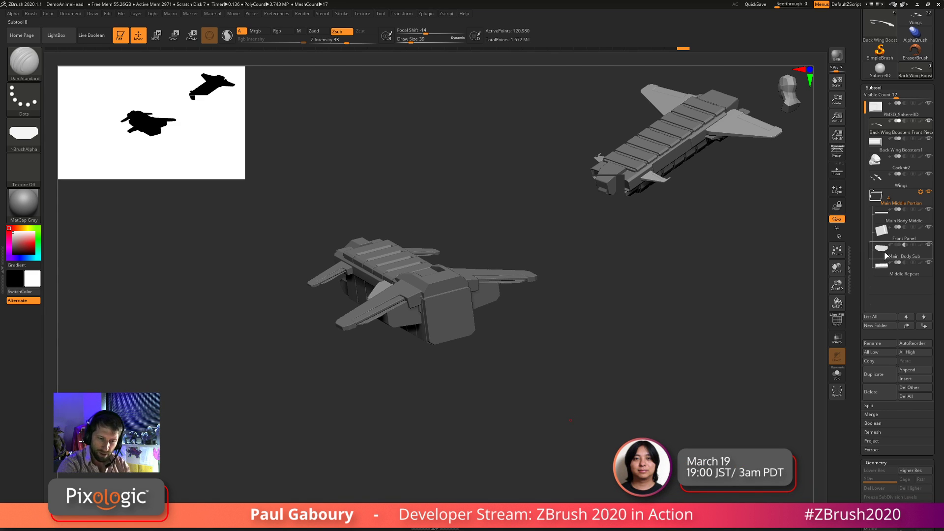
# Select the Front Panel subtool and duplicate the panel within it, placing the copy at the ship's tail
pyautogui.click(881, 231)
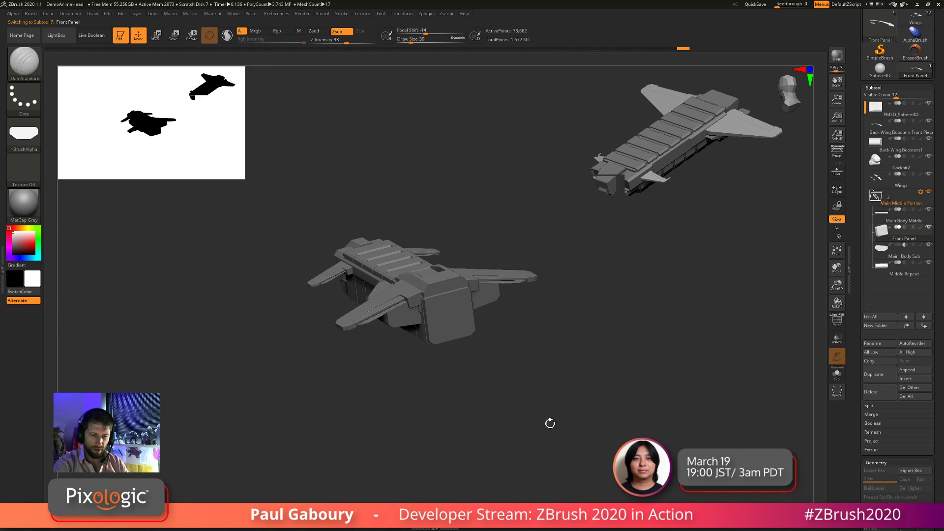
pyautogui.moveTo(528, 420); pyautogui.dragTo(556, 413)
pyautogui.hotkey('shift', 'f')
pyautogui.press('w')
pyautogui.keyDown('ctrl'); pyautogui.moveTo(345, 352); pyautogui.dragTo(569, 426); pyautogui.keyUp('ctrl')
pyautogui.keyDown('shift'); pyautogui.moveTo(569, 425); pyautogui.dragTo(550, 364, button='right'); pyautogui.keyUp('shift')
pyautogui.moveTo(469, 326); pyautogui.dragTo(408, 347)
pyautogui.moveTo(511, 382); pyautogui.dragTo(533, 391)
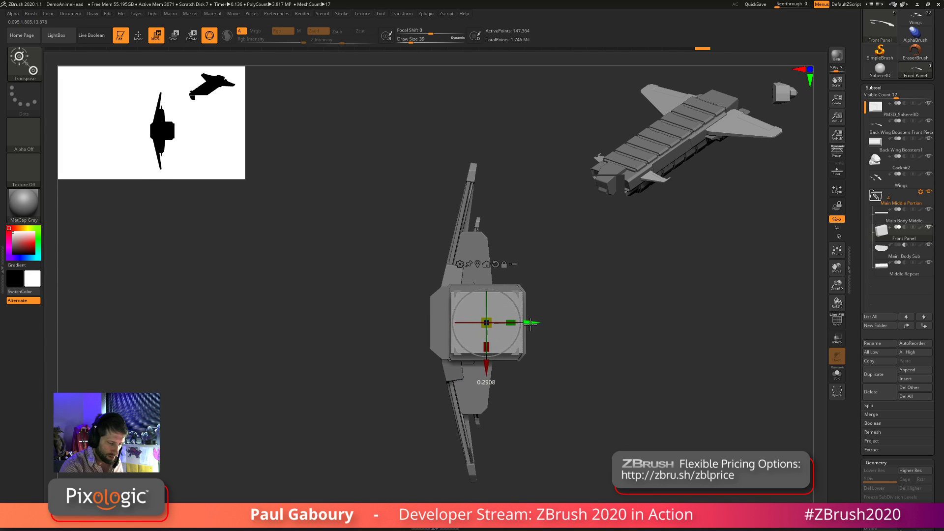
# Enlarge the tail copy so it is wider than the fuselage and projects behind it as a block
pyautogui.press('space')
pyautogui.click(552, 383)
pyautogui.moveTo(602, 404); pyautogui.dragTo(654, 403)
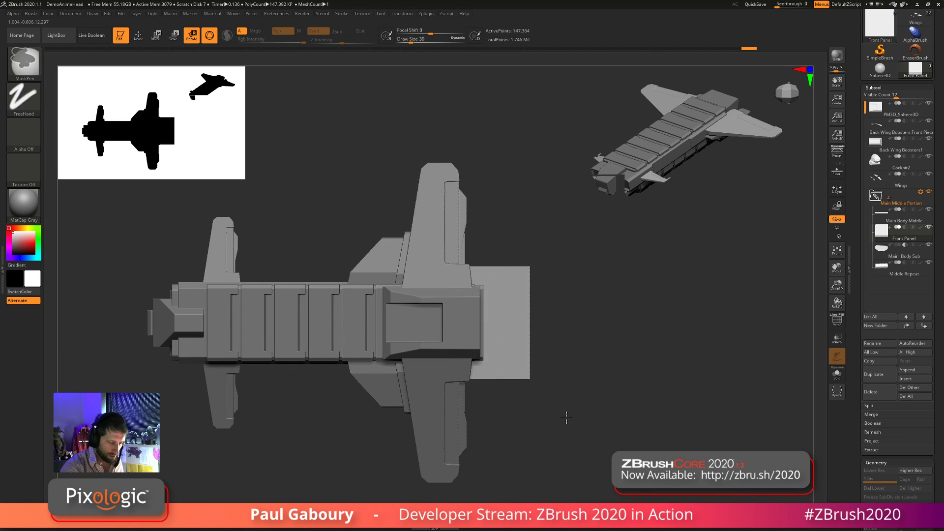
pyautogui.moveTo(500, 387)
pyautogui.mouseDown()
pyautogui.moveTo(524, 464)
pyautogui.moveTo(546, 430)
pyautogui.moveTo(526, 429)
pyautogui.moveTo(544, 400)
pyautogui.moveTo(584, 388)
pyautogui.moveTo(616, 340)
pyautogui.moveTo(600, 311)
pyautogui.moveTo(550, 413)
pyautogui.moveTo(604, 390)
pyautogui.moveTo(604, 406)
pyautogui.moveTo(573, 320)
pyautogui.moveTo(590, 408)
pyautogui.moveTo(566, 399)
pyautogui.moveTo(558, 431)
pyautogui.moveTo(459, 400)
pyautogui.mouseUp()
pyautogui.press('space')
pyautogui.press('q')
# Clip both sides of the tail block along slanted lines in top view so it tapers toward the nose
pyautogui.hotkey('shift', 'f')
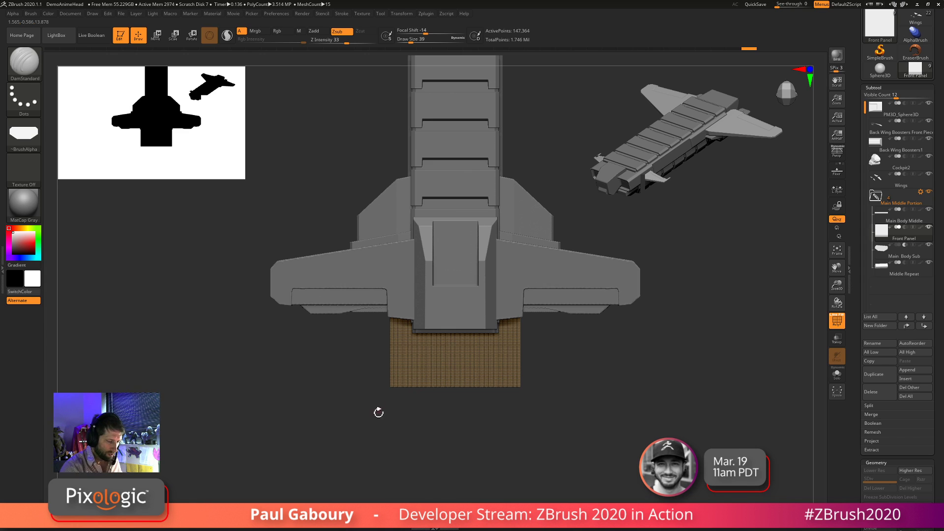
pyautogui.hotkey('ctrl', 'shift')
pyautogui.moveTo(374, 443)
pyautogui.keyDown('ctrl'); pyautogui.keyDown('shift'); pyautogui.mouseDown()
pyautogui.moveTo(390, 333)
pyautogui.moveTo(428, 259)
pyautogui.mouseUp(); pyautogui.keyUp('shift'); pyautogui.keyUp('ctrl')
pyautogui.moveTo(561, 426)
pyautogui.mouseDown()
pyautogui.moveTo(538, 354)
pyautogui.moveTo(516, 434)
pyautogui.moveTo(540, 422)
pyautogui.moveTo(510, 447)
pyautogui.mouseUp()
pyautogui.hotkey('ctrl', 'shift')
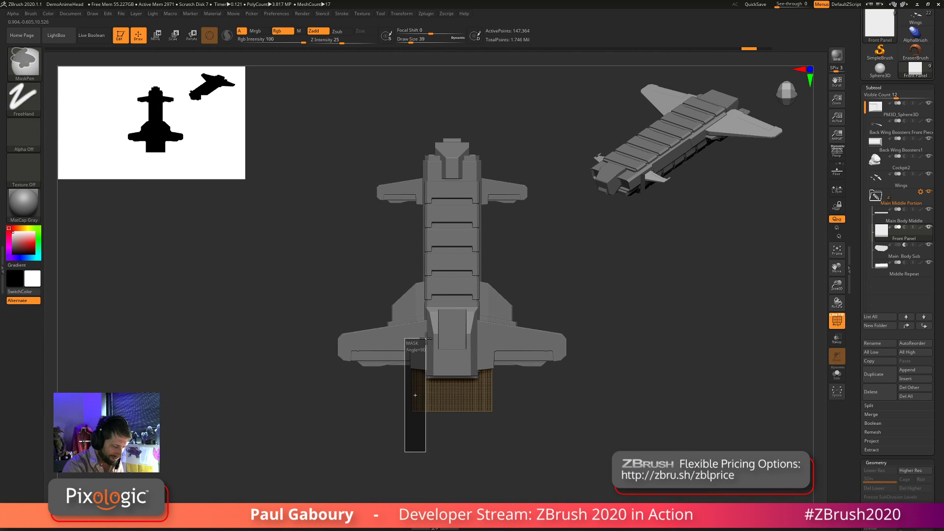
pyautogui.keyDown('ctrl'); pyautogui.keyDown('shift'); pyautogui.moveTo(397, 463); pyautogui.dragTo(432, 320); pyautogui.keyUp('shift'); pyautogui.keyUp('ctrl')
pyautogui.moveTo(503, 475)
pyautogui.keyDown('alt'); pyautogui.mouseDown()
pyautogui.moveTo(500, 456)
pyautogui.moveTo(554, 406)
pyautogui.moveTo(558, 370)
pyautogui.moveTo(539, 432)
pyautogui.moveTo(559, 475)
pyautogui.moveTo(552, 413)
pyautogui.moveTo(545, 434)
pyautogui.moveTo(524, 430)
pyautogui.moveTo(550, 445)
pyautogui.mouseUp(); pyautogui.keyUp('alt')
pyautogui.keyDown('ctrl'); pyautogui.keyDown('shift'); pyautogui.moveTo(614, 372); pyautogui.dragTo(305, 374); pyautogui.keyUp('shift'); pyautogui.keyUp('ctrl')
pyautogui.moveTo(519, 432)
pyautogui.mouseDown()
pyautogui.moveTo(483, 442)
pyautogui.moveTo(512, 443)
pyautogui.moveTo(516, 431)
pyautogui.moveTo(518, 441)
pyautogui.moveTo(525, 392)
pyautogui.moveTo(565, 405)
pyautogui.moveTo(538, 455)
pyautogui.moveTo(543, 465)
pyautogui.moveTo(544, 449)
pyautogui.mouseUp()
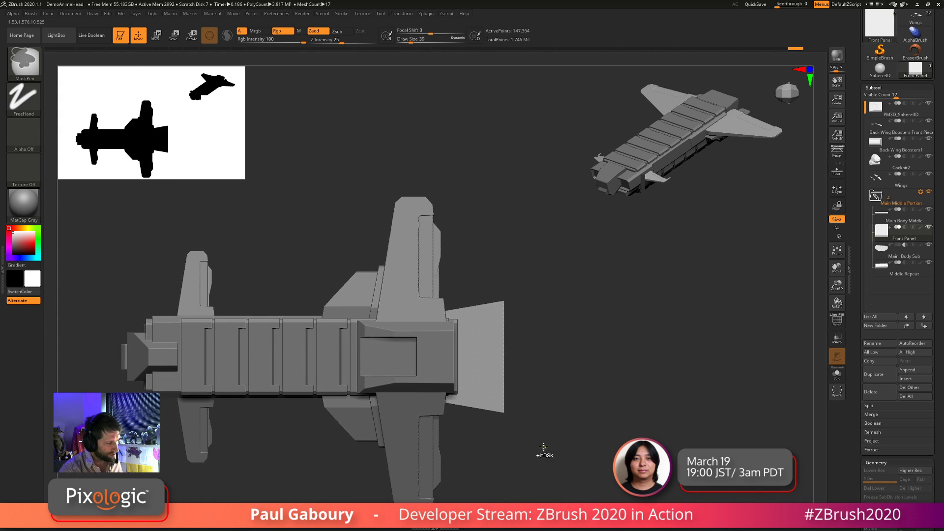
# Clip small chamfers into the tail block's rear corners in place of a larger cut, and move the block slightly toward the nose
pyautogui.keyDown('ctrl'); pyautogui.keyDown('shift'); pyautogui.moveTo(551, 373); pyautogui.dragTo(455, 419); pyautogui.keyUp('shift'); pyautogui.keyUp('ctrl')
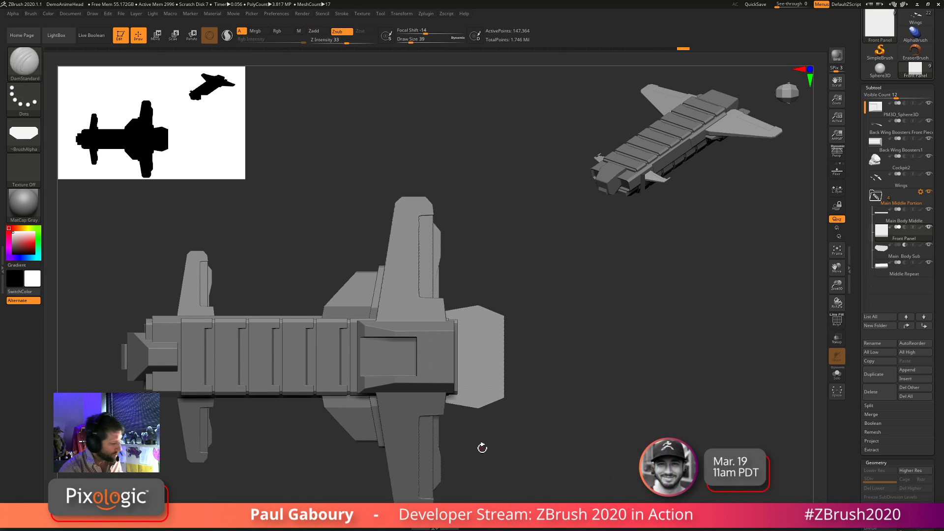
pyautogui.keyDown('ctrl'); pyautogui.keyDown('shift'); pyautogui.moveTo(547, 391); pyautogui.dragTo(480, 420); pyautogui.keyUp('shift'); pyautogui.keyUp('ctrl')
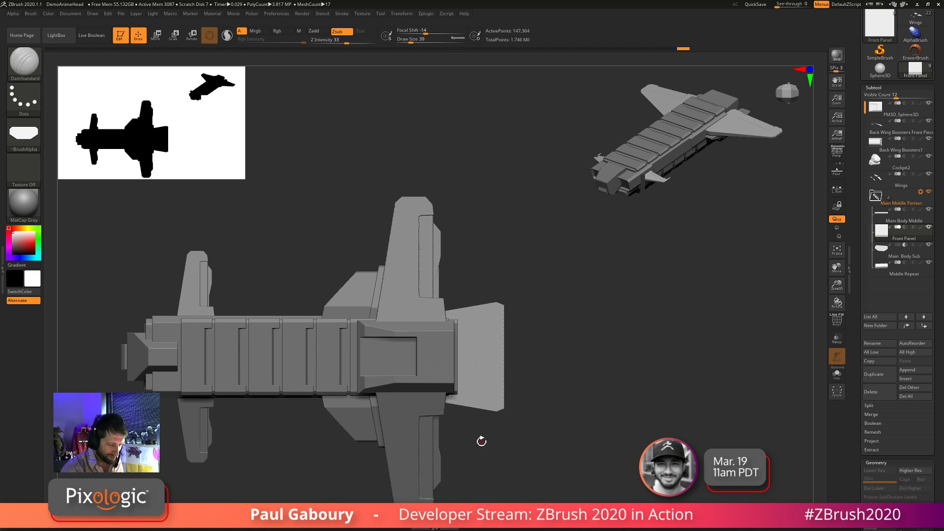
pyautogui.moveTo(528, 454); pyautogui.dragTo(532, 341)
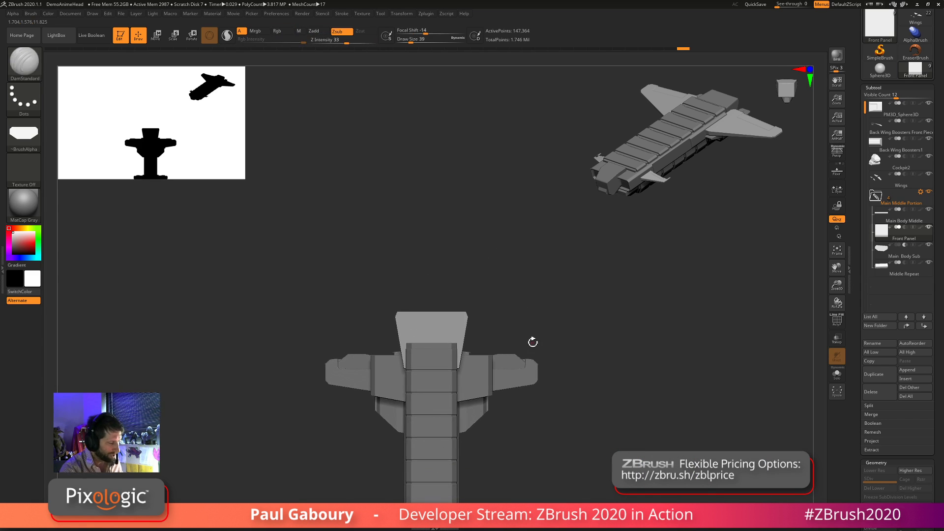
pyautogui.press('w')
pyautogui.moveTo(431, 382); pyautogui.dragTo(431, 401)
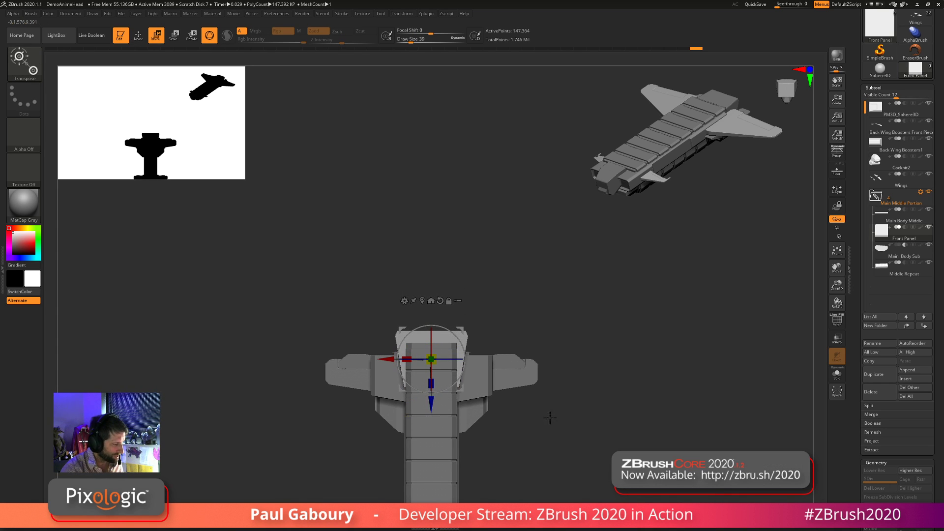
pyautogui.moveTo(531, 422)
pyautogui.keyDown('alt'); pyautogui.mouseDown()
pyautogui.moveTo(529, 303)
pyautogui.moveTo(520, 362)
pyautogui.moveTo(533, 437)
pyautogui.mouseUp(); pyautogui.keyUp('alt')
pyautogui.press('q')
# Clip off the tail block's forward side tips along a diagonal line in bottom view, and check the shape from below and above
pyautogui.moveTo(533, 400)
pyautogui.mouseDown()
pyautogui.moveTo(497, 356)
pyautogui.moveTo(451, 337)
pyautogui.moveTo(466, 329)
pyautogui.mouseUp()
pyautogui.keyDown('ctrl'); pyautogui.moveTo(466, 328); pyautogui.dragTo(496, 392, button='right'); pyautogui.keyUp('ctrl')
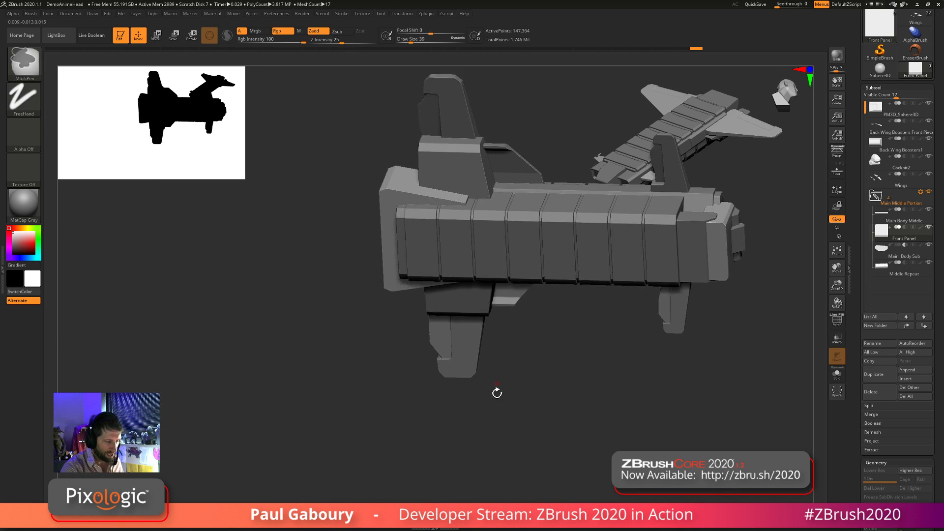
pyautogui.moveTo(497, 392)
pyautogui.mouseDown()
pyautogui.moveTo(452, 334)
pyautogui.moveTo(463, 353)
pyautogui.mouseUp()
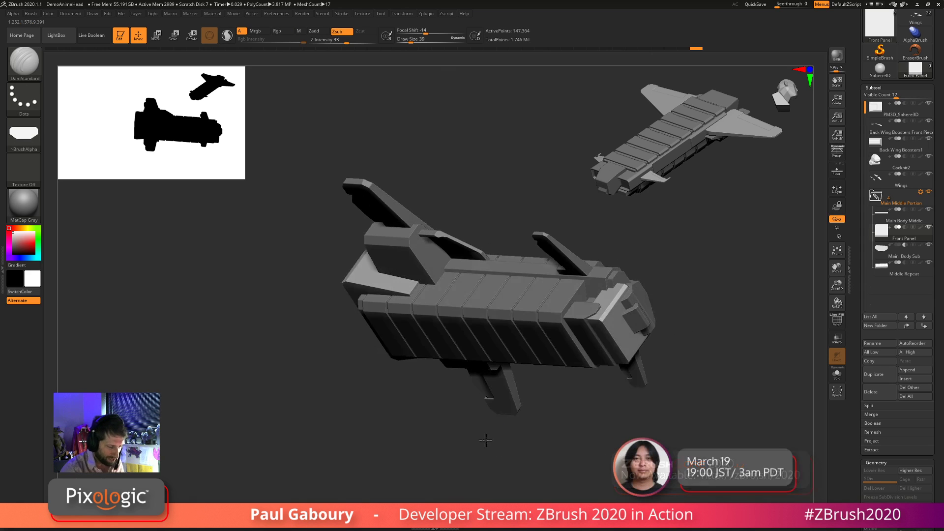
pyautogui.moveTo(485, 440)
pyautogui.mouseDown()
pyautogui.moveTo(468, 468)
pyautogui.moveTo(504, 418)
pyautogui.moveTo(504, 442)
pyautogui.mouseUp()
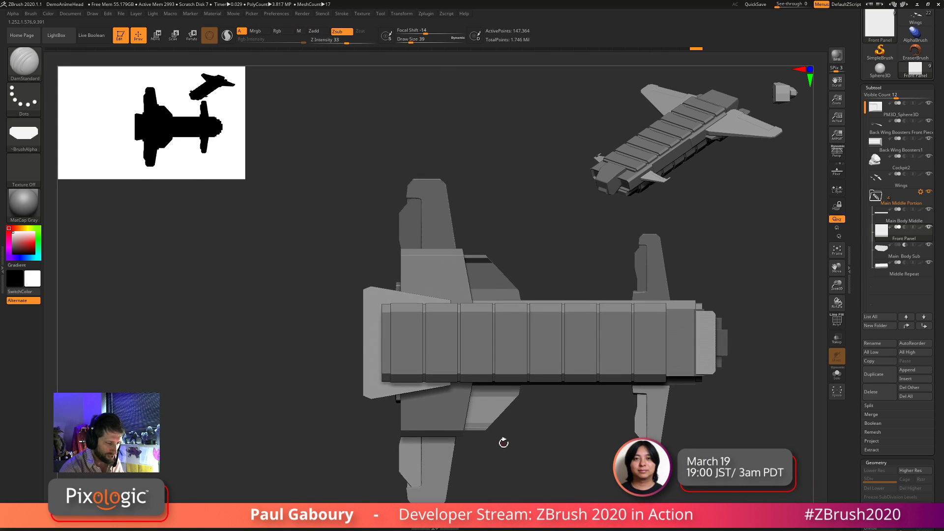
pyautogui.keyDown('ctrl'); pyautogui.keyDown('shift'); pyautogui.moveTo(375, 232); pyautogui.dragTo(528, 388); pyautogui.keyUp('shift'); pyautogui.keyUp('ctrl')
pyautogui.moveTo(542, 435); pyautogui.dragTo(497, 399)
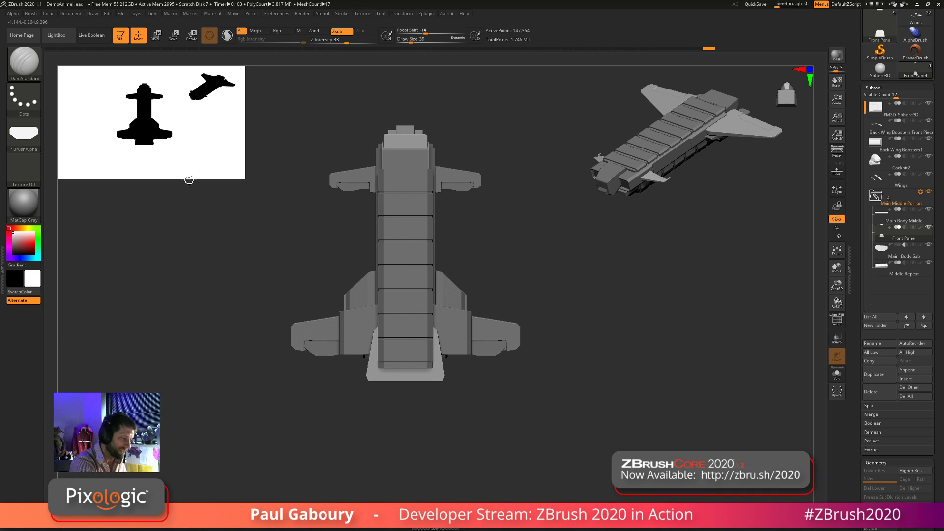
pyautogui.keyDown('ctrl'); pyautogui.moveTo(188, 179); pyautogui.dragTo(440, 369, button='right'); pyautogui.keyUp('ctrl')
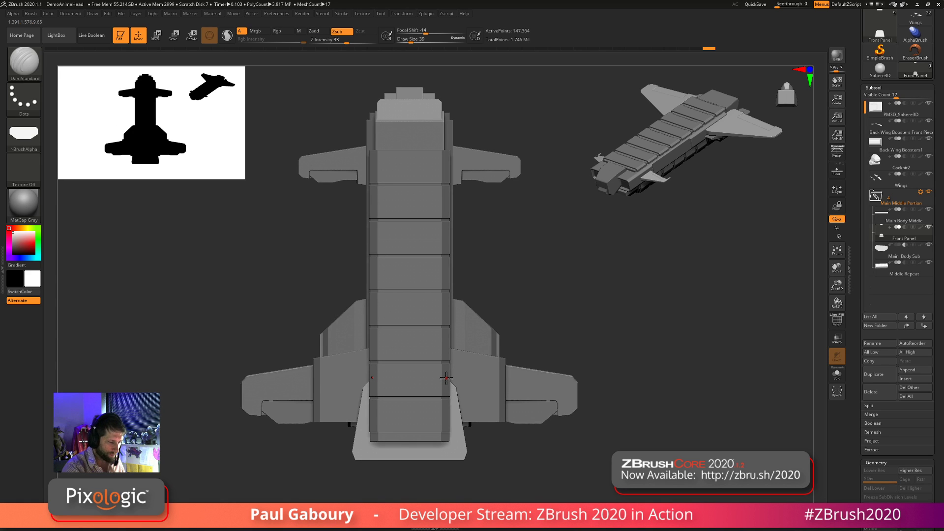
pyautogui.moveTo(446, 377)
pyautogui.mouseDown()
pyautogui.moveTo(481, 375)
pyautogui.moveTo(479, 421)
pyautogui.moveTo(499, 426)
pyautogui.moveTo(445, 442)
pyautogui.moveTo(463, 447)
pyautogui.mouseUp()
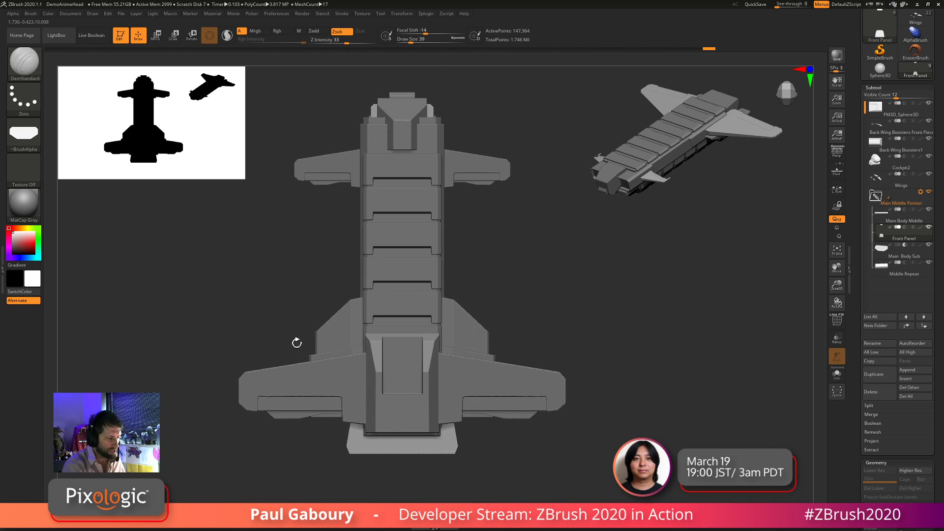
# Try chamfering the tail block's lower corners in rear view with diagonal clips of different sizes
pyautogui.moveTo(482, 481); pyautogui.dragTo(476, 416)
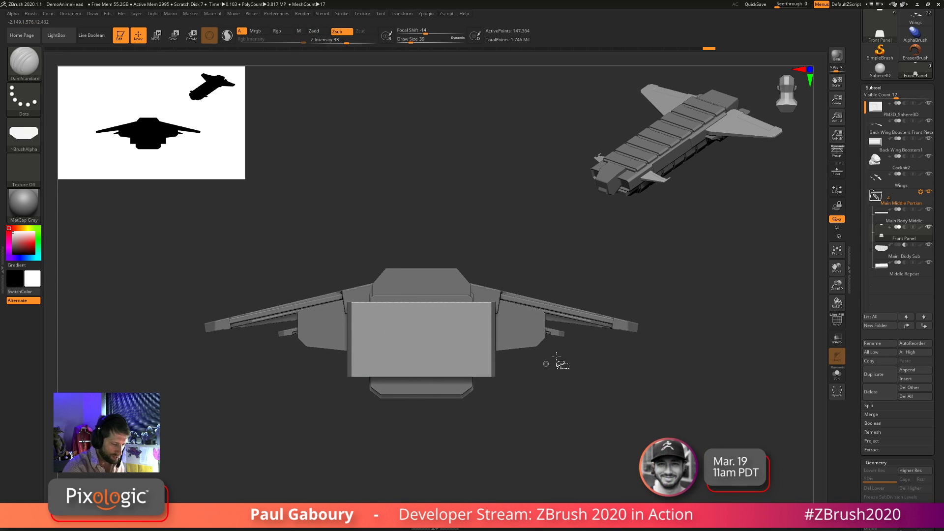
pyautogui.keyDown('ctrl'); pyautogui.keyDown('shift'); pyautogui.moveTo(555, 356); pyautogui.dragTo(441, 389); pyautogui.keyUp('shift'); pyautogui.keyUp('ctrl')
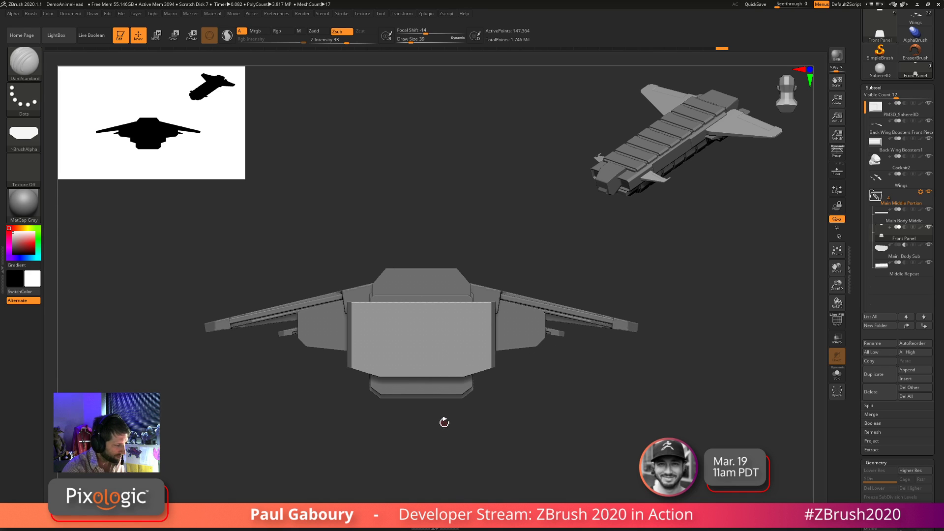
pyautogui.hotkey('ctrl', 'z')
pyautogui.hotkey('ctrl', 'z')
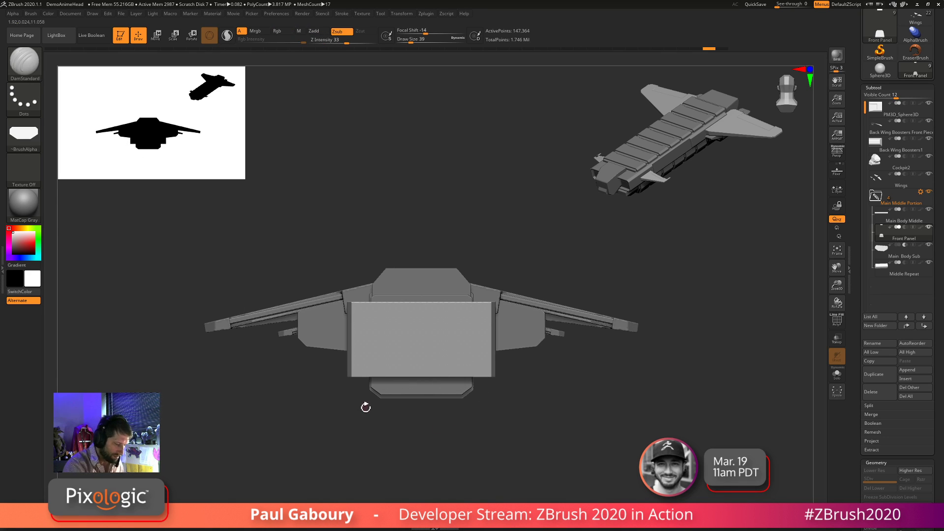
pyautogui.moveTo(416, 432)
pyautogui.keyDown('ctrl'); pyautogui.keyDown('shift'); pyautogui.mouseDown()
pyautogui.moveTo(327, 337)
pyautogui.moveTo(326, 348)
pyautogui.mouseUp(); pyautogui.keyUp('shift'); pyautogui.keyUp('ctrl')
pyautogui.moveTo(491, 434)
pyautogui.mouseDown()
pyautogui.moveTo(476, 433)
pyautogui.moveTo(520, 390)
pyautogui.moveTo(481, 436)
pyautogui.mouseUp()
pyautogui.press('ctrl')
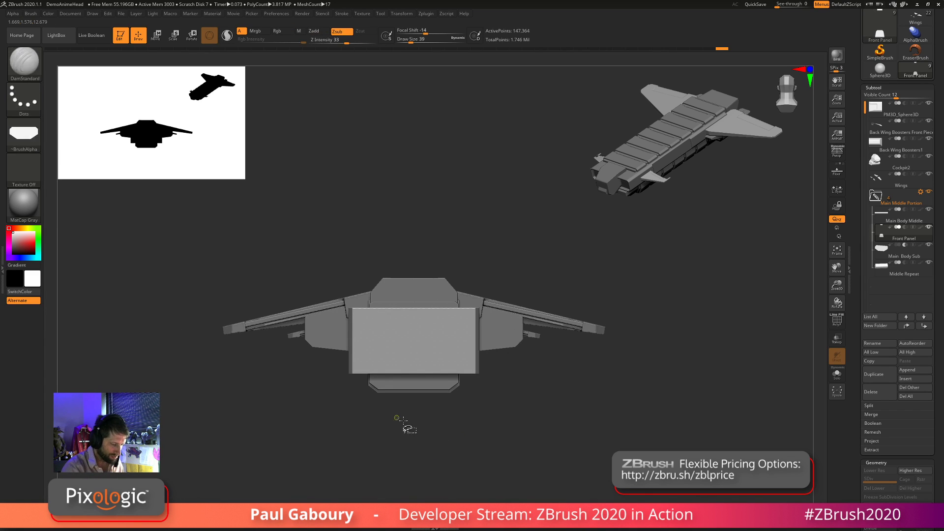
pyautogui.keyDown('ctrl'); pyautogui.keyDown('shift'); pyautogui.moveTo(406, 421); pyautogui.dragTo(331, 337); pyautogui.keyUp('shift'); pyautogui.keyUp('ctrl')
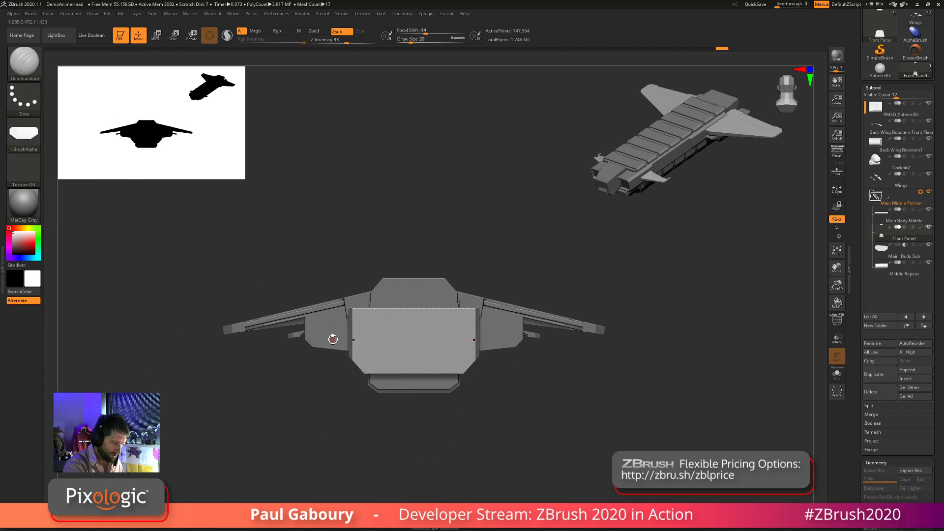
pyautogui.moveTo(487, 424)
pyautogui.mouseDown()
pyautogui.moveTo(521, 407)
pyautogui.moveTo(482, 445)
pyautogui.moveTo(487, 418)
pyautogui.moveTo(512, 385)
pyautogui.moveTo(508, 339)
pyautogui.moveTo(525, 357)
pyautogui.moveTo(520, 385)
pyautogui.moveTo(511, 420)
pyautogui.moveTo(491, 436)
pyautogui.moveTo(442, 413)
pyautogui.moveTo(416, 382)
pyautogui.moveTo(521, 361)
pyautogui.moveTo(496, 413)
pyautogui.moveTo(507, 432)
pyautogui.mouseUp()
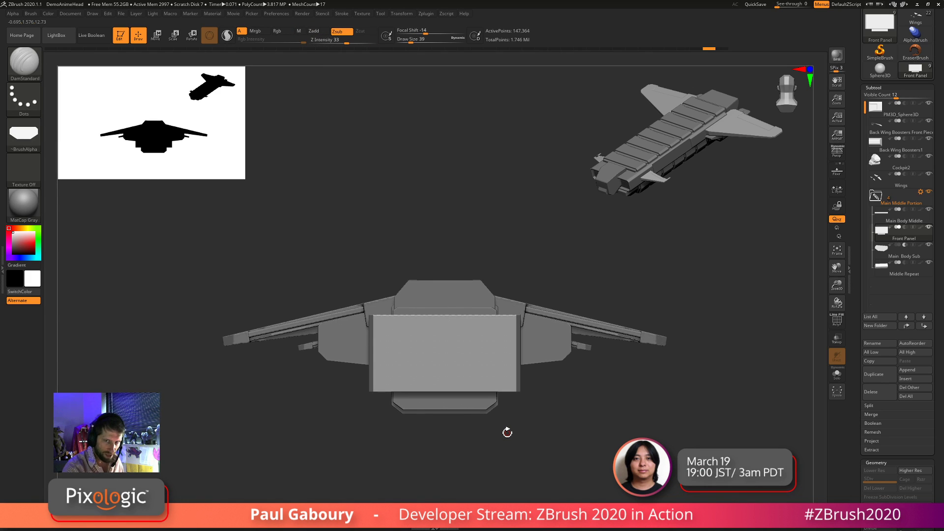
# Re-DynaMesh the Front Panel subtool, check its wireframe, and adjust the tail block's position in side view
pyautogui.press('ctrl')
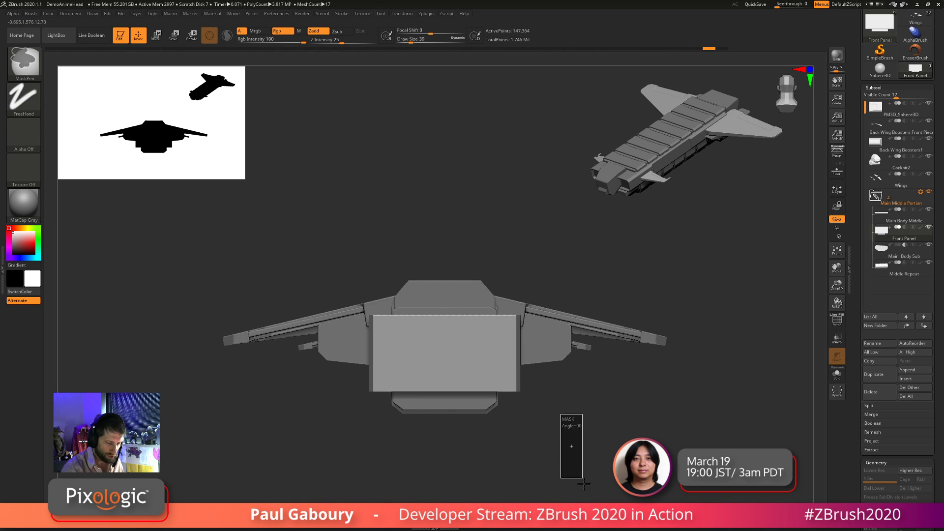
pyautogui.moveTo(550, 442)
pyautogui.keyDown('ctrl'); pyautogui.mouseDown()
pyautogui.moveTo(550, 430)
pyautogui.moveTo(562, 439)
pyautogui.moveTo(529, 446)
pyautogui.moveTo(524, 410)
pyautogui.moveTo(539, 432)
pyautogui.moveTo(520, 442)
pyautogui.moveTo(525, 423)
pyautogui.moveTo(414, 413)
pyautogui.moveTo(439, 428)
pyautogui.moveTo(427, 443)
pyautogui.moveTo(435, 424)
pyautogui.moveTo(451, 425)
pyautogui.moveTo(429, 422)
pyautogui.moveTo(439, 429)
pyautogui.mouseUp(); pyautogui.keyUp('ctrl')
pyautogui.hotkey('shift', 'f')
pyautogui.hotkey('shift', 'f')
pyautogui.press('w')
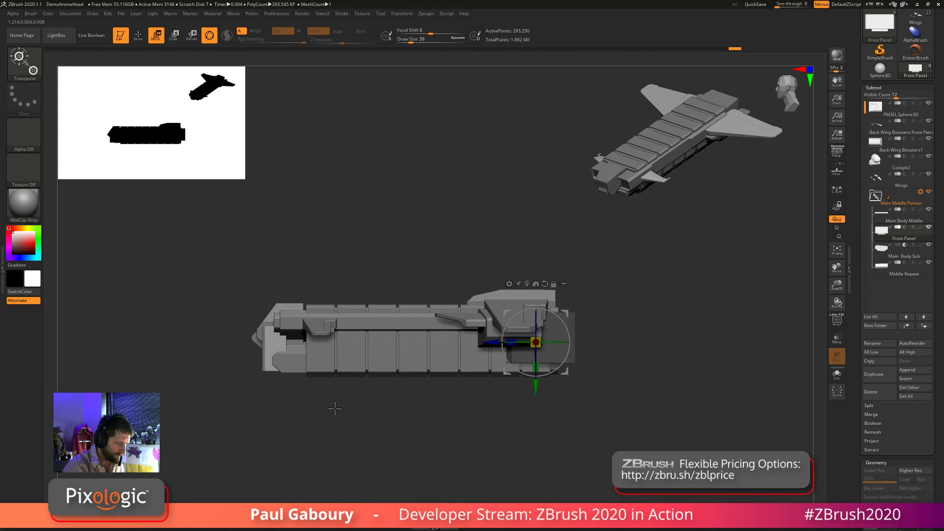
pyautogui.moveTo(499, 352); pyautogui.dragTo(521, 346)
# Isolate the Front Panel subtool with Solo and examine the tail block's edges up close with and without the wireframe
pyautogui.press('q')
pyautogui.moveTo(467, 428)
pyautogui.mouseDown()
pyautogui.moveTo(495, 425)
pyautogui.moveTo(550, 453)
pyautogui.moveTo(474, 431)
pyautogui.moveTo(516, 381)
pyautogui.moveTo(495, 411)
pyautogui.moveTo(434, 382)
pyautogui.mouseUp()
pyautogui.click(836, 374)
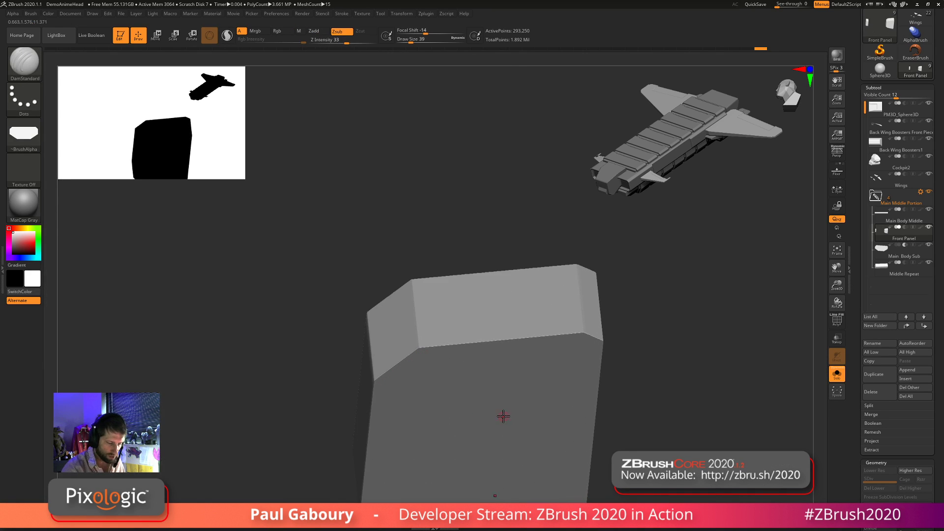
pyautogui.moveTo(502, 415)
pyautogui.mouseDown()
pyautogui.moveTo(413, 379)
pyautogui.moveTo(430, 398)
pyautogui.moveTo(527, 344)
pyautogui.moveTo(661, 354)
pyautogui.mouseUp()
pyautogui.hotkey('shift', 'f')
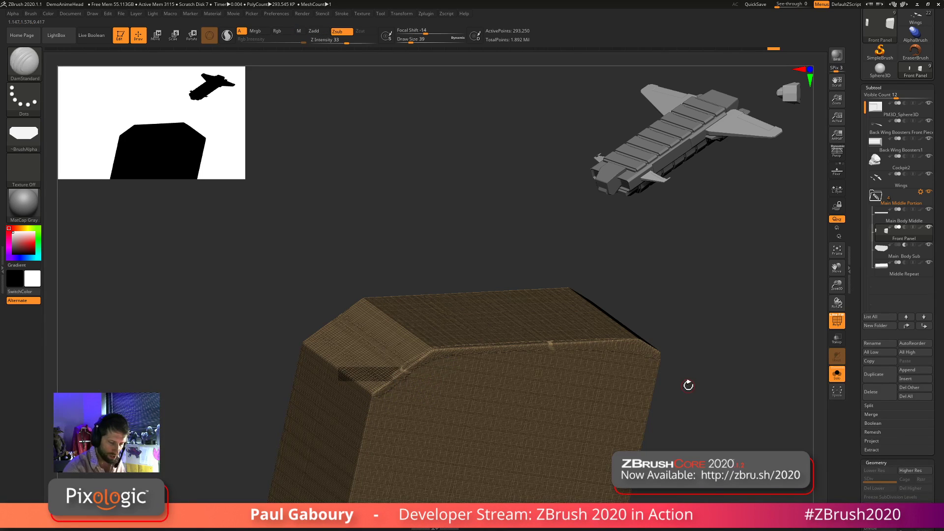
pyautogui.hotkey('shift', 'f')
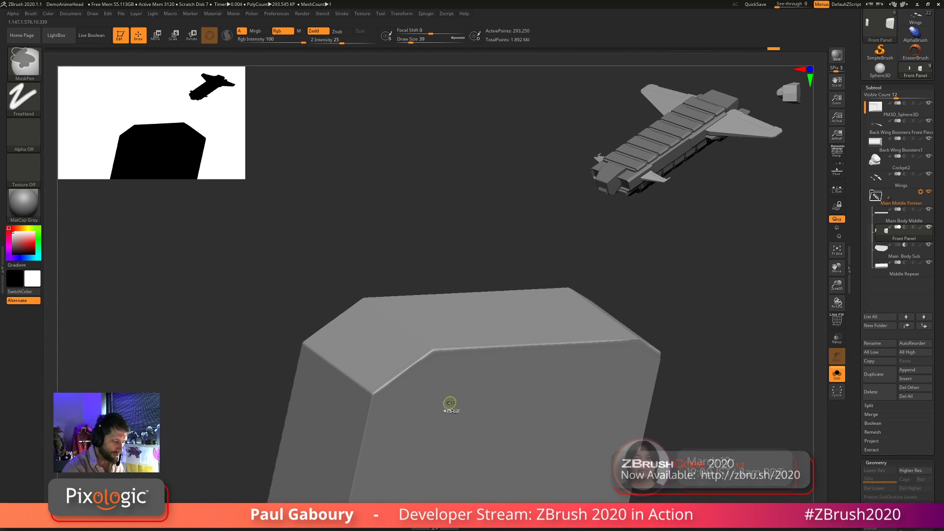
# Choose the TrimDynamic brush and try bevelling one diagonal edge of the isolated tail block with a single stroke
pyautogui.press('b')
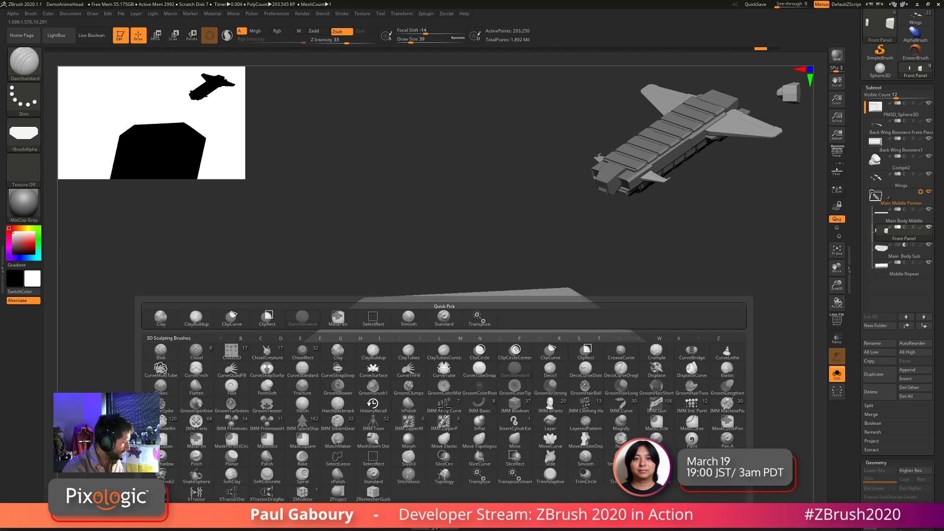
pyautogui.press('t')
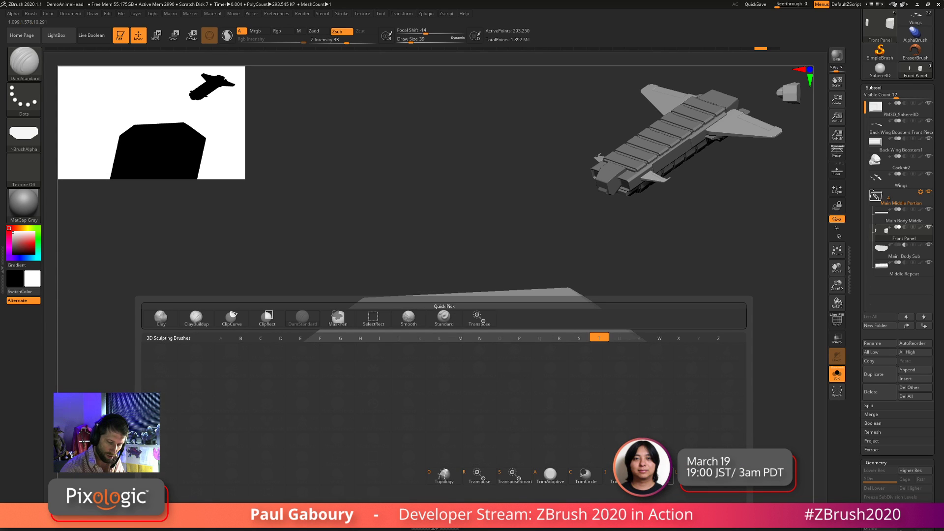
pyautogui.press('d')
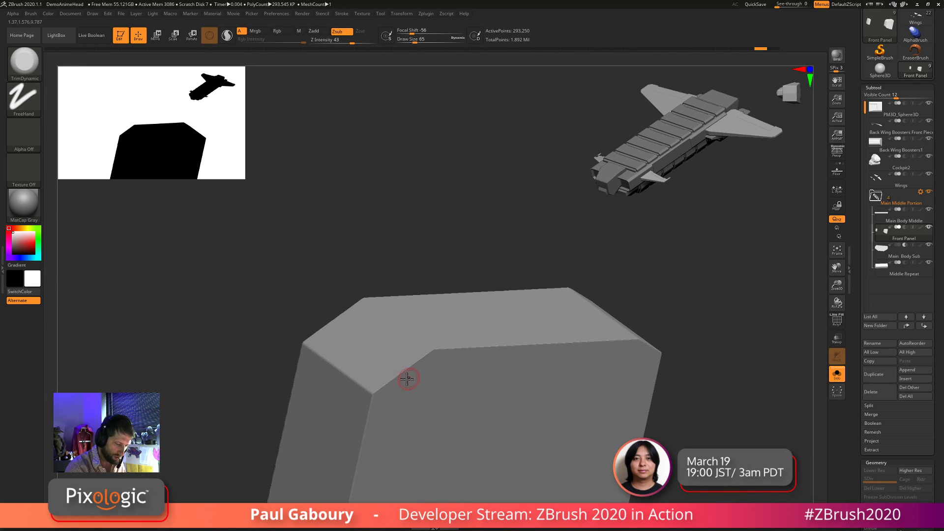
pyautogui.moveTo(371, 391); pyautogui.dragTo(435, 348)
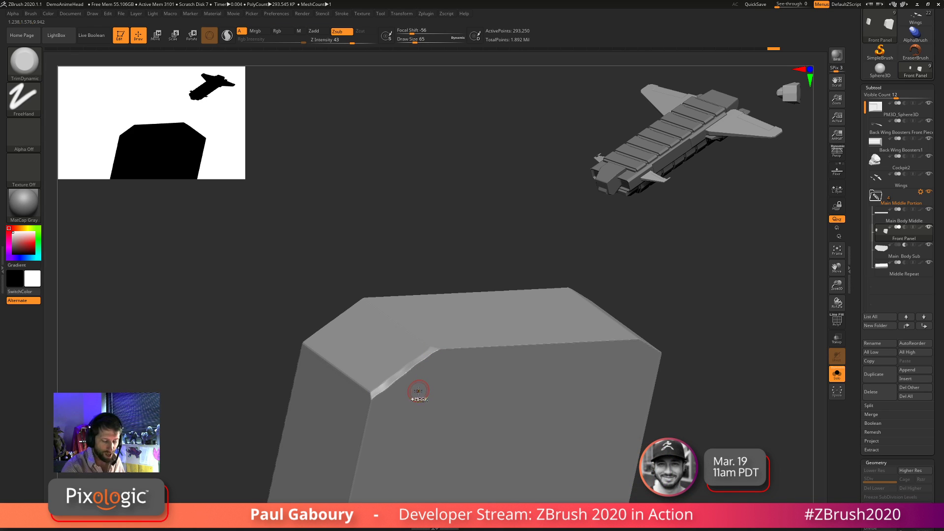
pyautogui.moveTo(418, 391); pyautogui.dragTo(515, 429, button='right')
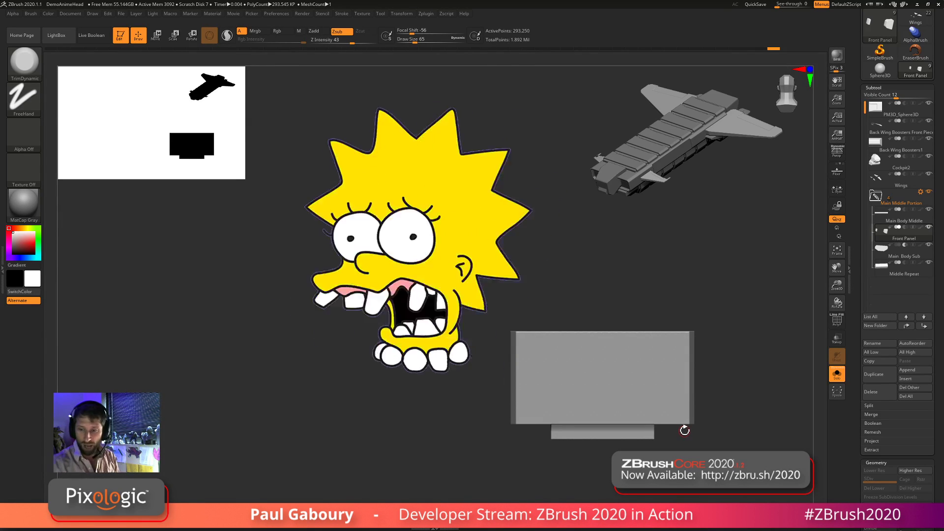
# Look through the brush's Lazy Mouse and Curve stroke settings and try trimming the short angled edge beside the tail block's side face
pyautogui.hotkey('ctrl', 'shift')
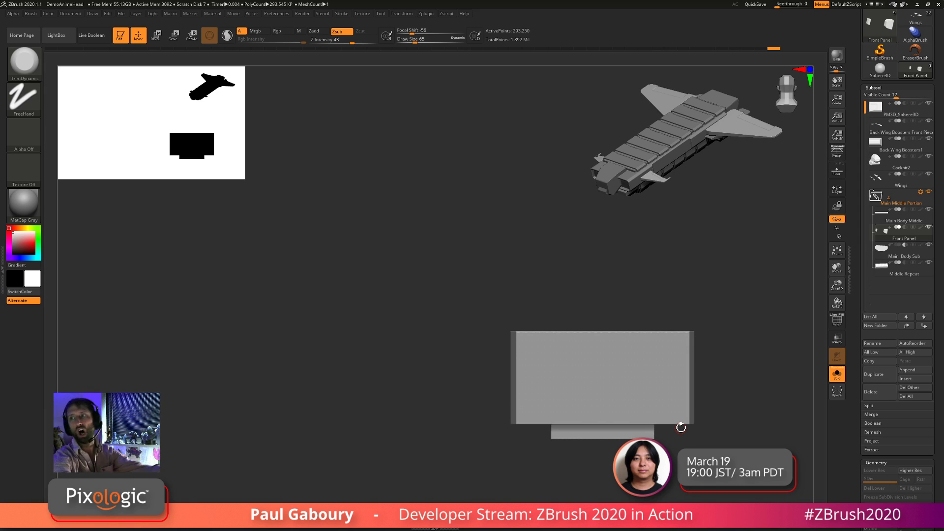
pyautogui.moveTo(621, 441); pyautogui.dragTo(488, 362)
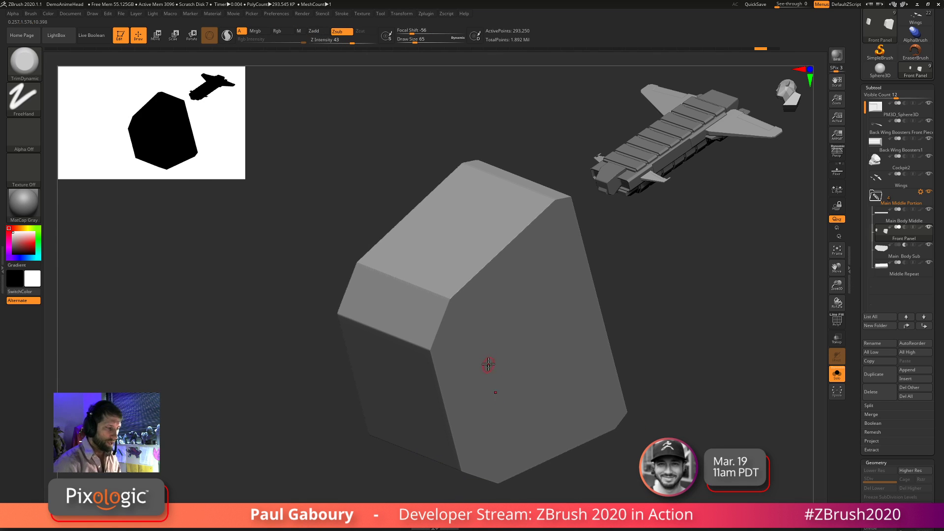
pyautogui.click(341, 13)
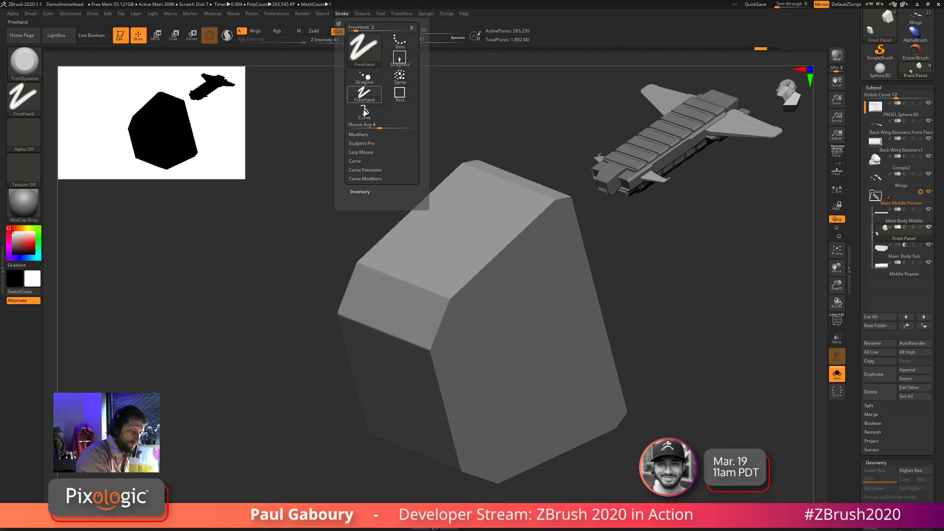
pyautogui.click(363, 152)
pyautogui.click(364, 161)
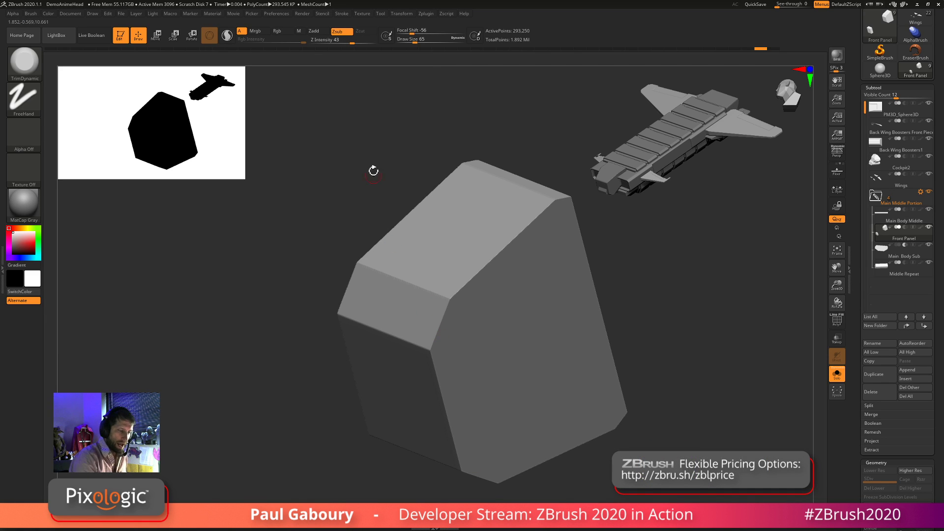
pyautogui.click(342, 15)
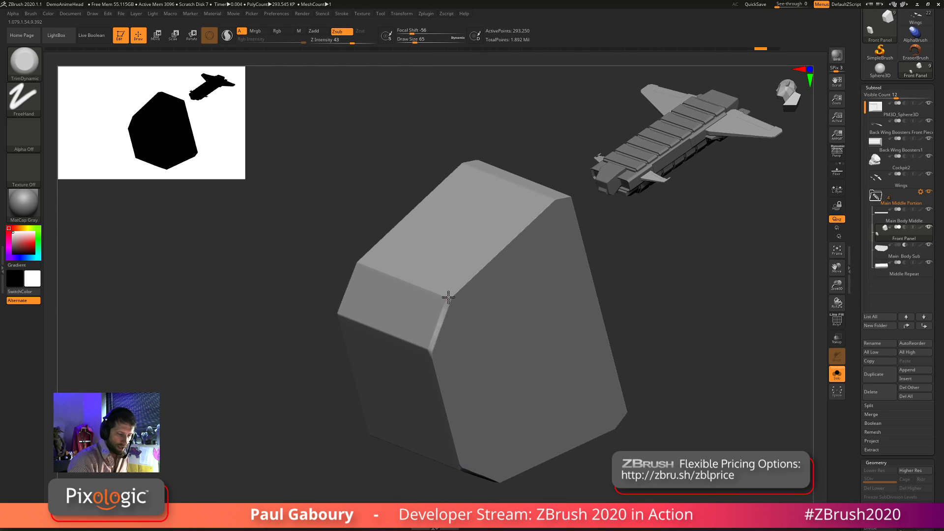
pyautogui.moveTo(445, 300); pyautogui.dragTo(426, 455)
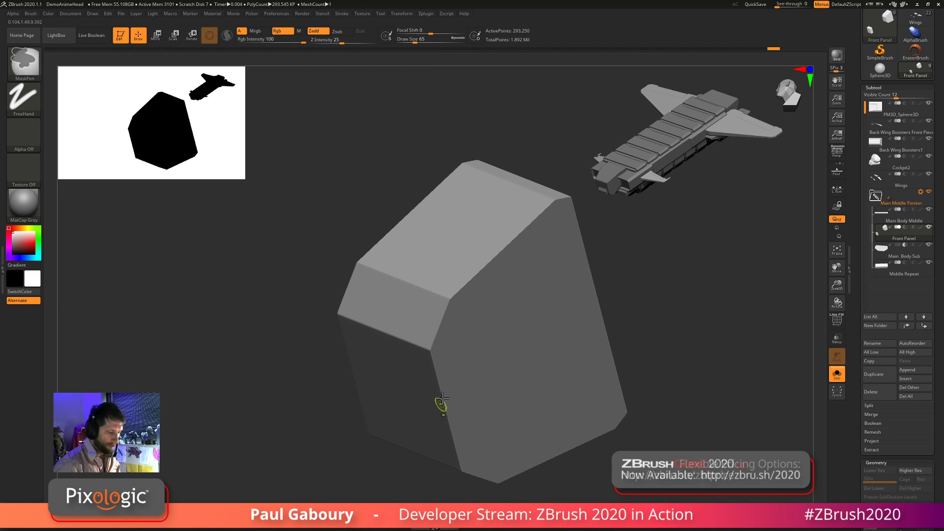
# Set the TrimDynamic draw size to 80 and try trimming the corner points along the tail block's side edge
pyautogui.keyDown('ctrl'); pyautogui.moveTo(440, 400); pyautogui.dragTo(448, 379, button='right'); pyautogui.keyUp('ctrl')
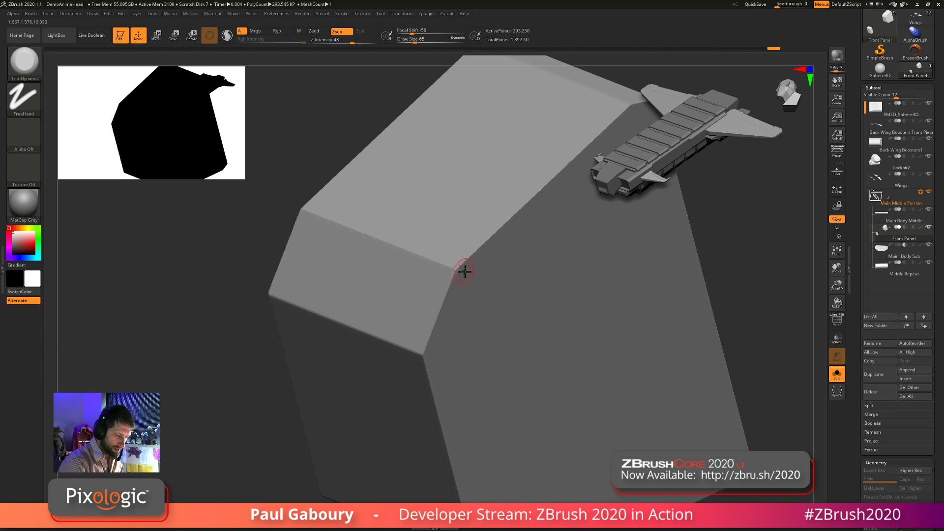
pyautogui.moveTo(484, 307)
pyautogui.keyDown('ctrl'); pyautogui.mouseDown(button='right')
pyautogui.moveTo(434, 354)
pyautogui.moveTo(430, 320)
pyautogui.mouseUp(button='right'); pyautogui.keyUp('ctrl')
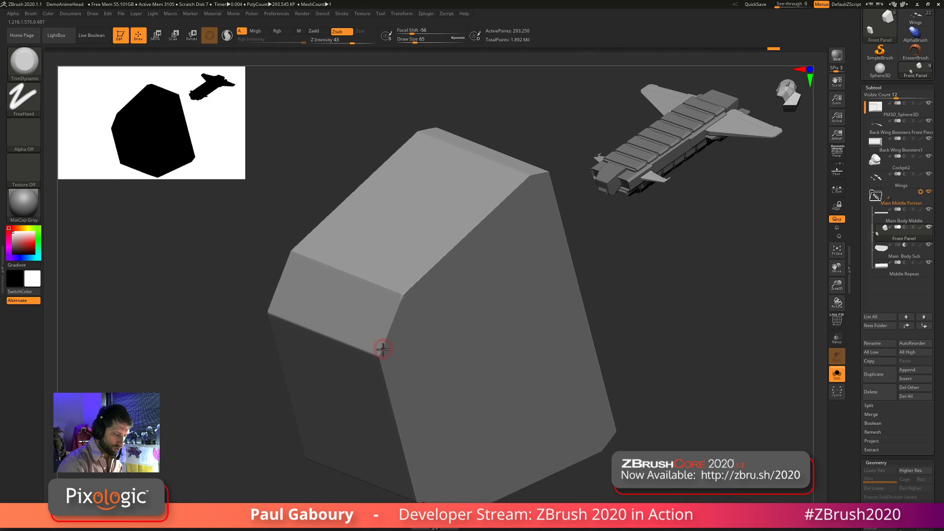
pyautogui.press('s')
pyautogui.click(381, 354)
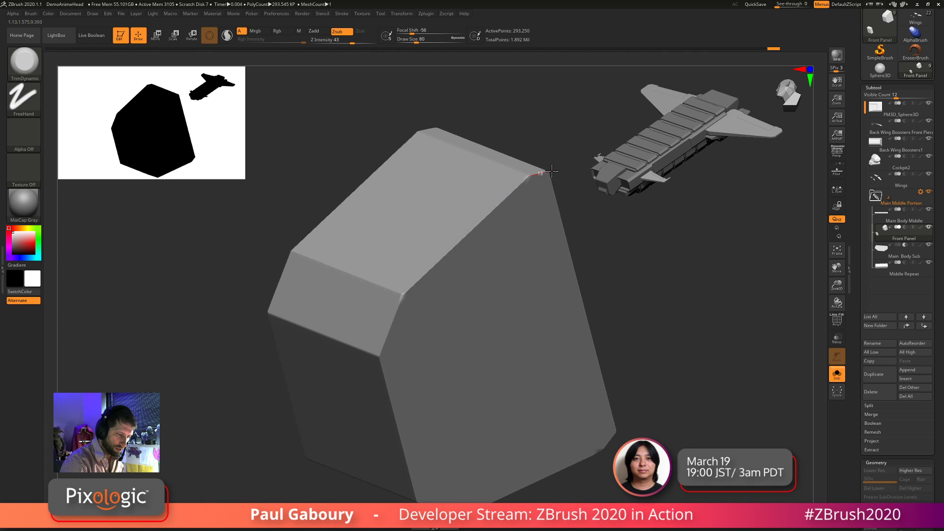
pyautogui.click(553, 170)
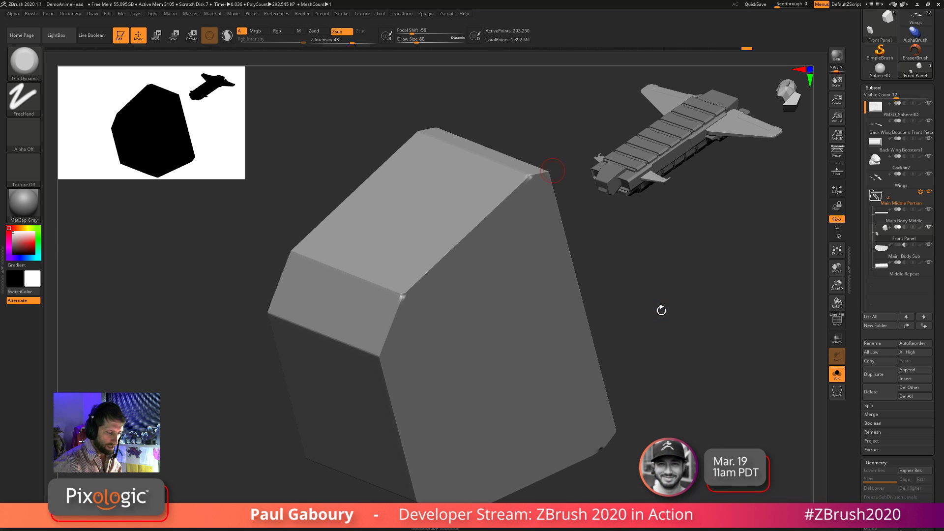
pyautogui.press('ctrl')
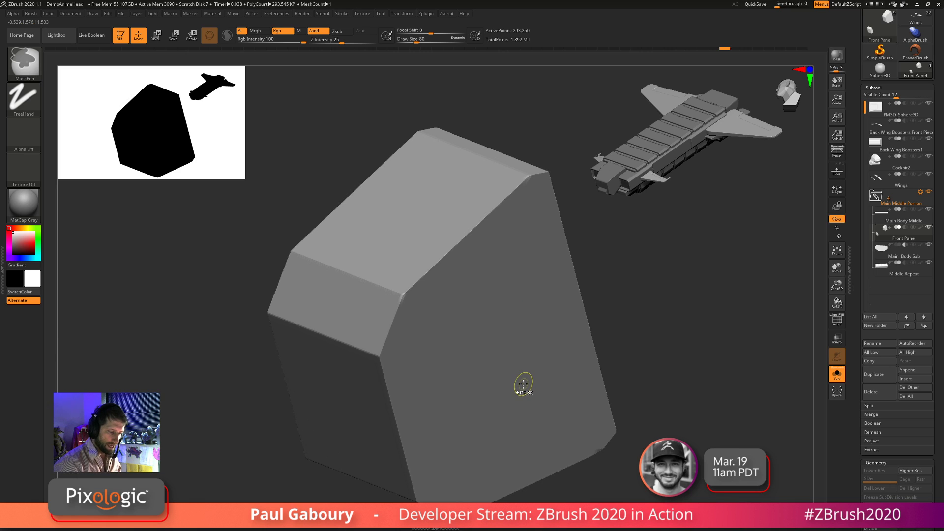
pyautogui.press('alt')
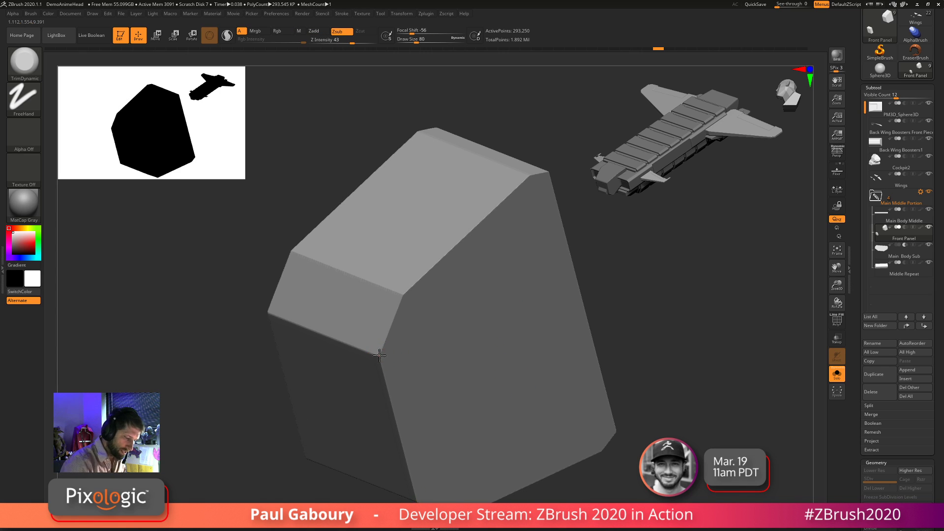
# Bevel the tail block's side edges with TrimDynamic strokes, redoing the long diagonal edge, and check the block with the whole ship shown
pyautogui.moveTo(379, 355)
pyautogui.keyDown('alt'); pyautogui.mouseDown()
pyautogui.moveTo(401, 293)
pyautogui.moveTo(504, 197)
pyautogui.mouseUp(); pyautogui.keyUp('alt')
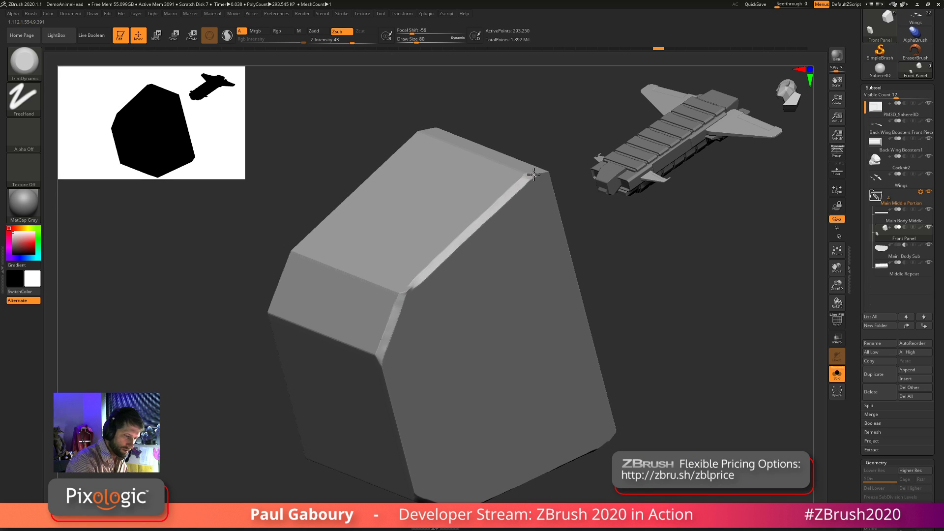
pyautogui.hotkey('ctrl', 'z')
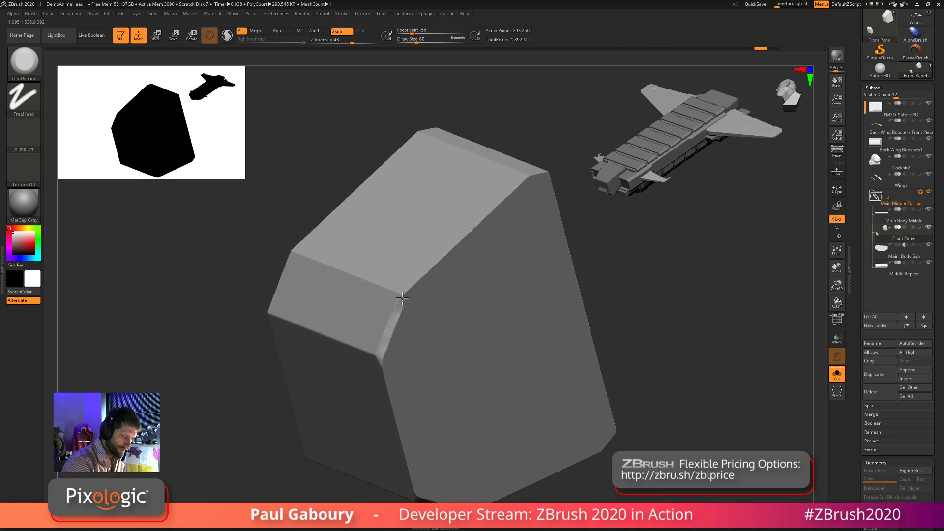
pyautogui.moveTo(401, 297); pyautogui.dragTo(424, 274)
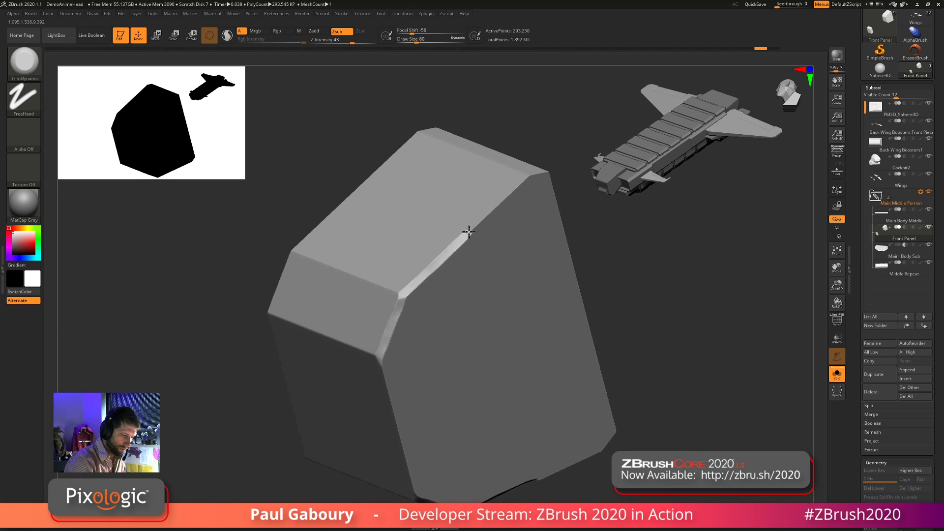
pyautogui.moveTo(469, 232); pyautogui.dragTo(496, 206)
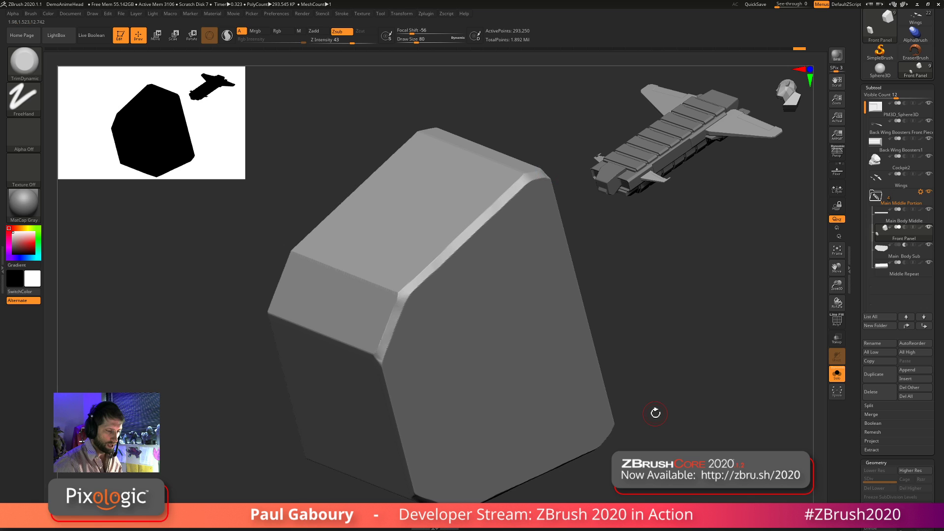
pyautogui.keyDown('alt'); pyautogui.moveTo(658, 409); pyautogui.dragTo(593, 446); pyautogui.keyUp('alt')
pyautogui.click(837, 373)
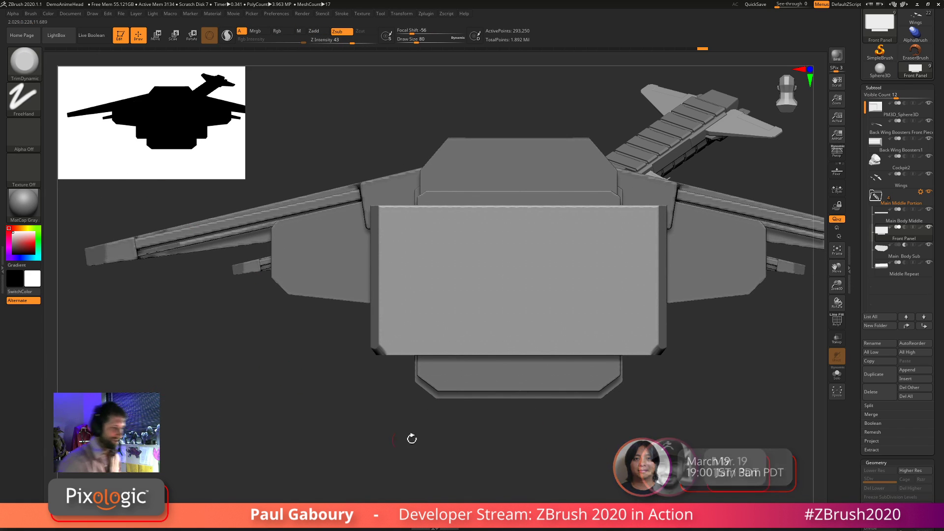
pyautogui.keyDown('alt'); pyautogui.moveTo(535, 430); pyautogui.dragTo(460, 333); pyautogui.keyUp('alt')
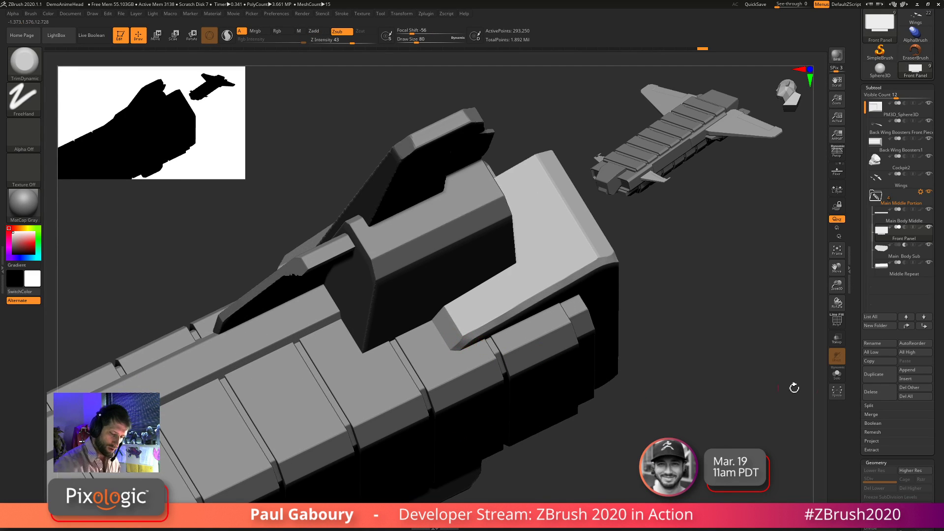
# Isolate the Front Panel subtool, trim more of the tail block's edges into bevels, and check it on the whole ship from several angles
pyautogui.click(836, 373)
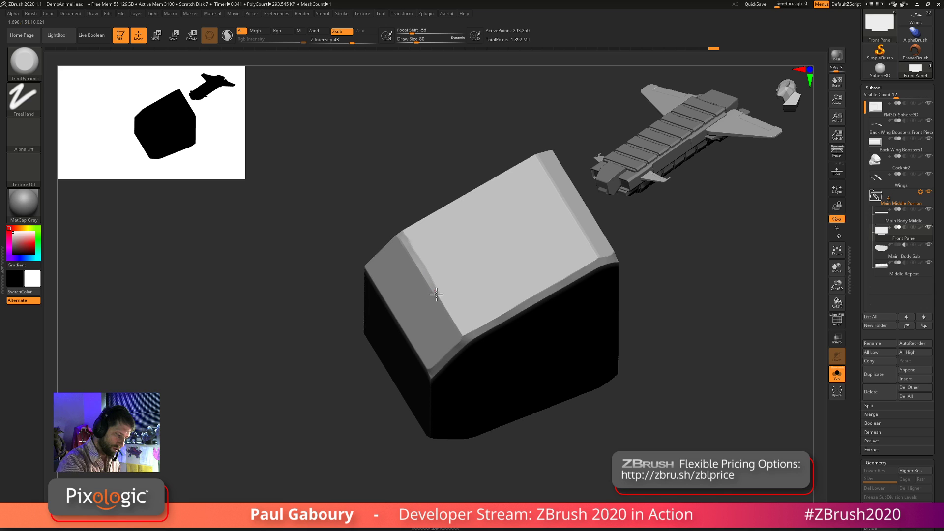
pyautogui.moveTo(621, 432)
pyautogui.mouseDown()
pyautogui.moveTo(609, 411)
pyautogui.moveTo(619, 436)
pyautogui.moveTo(614, 412)
pyautogui.moveTo(609, 443)
pyautogui.moveTo(609, 423)
pyautogui.mouseUp()
pyautogui.click(837, 374)
pyautogui.click(834, 376)
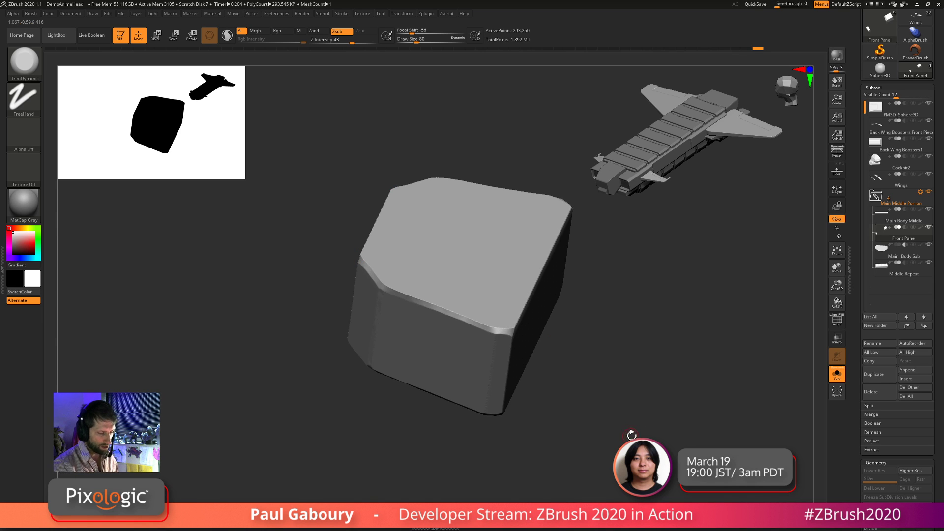
pyautogui.click(834, 376)
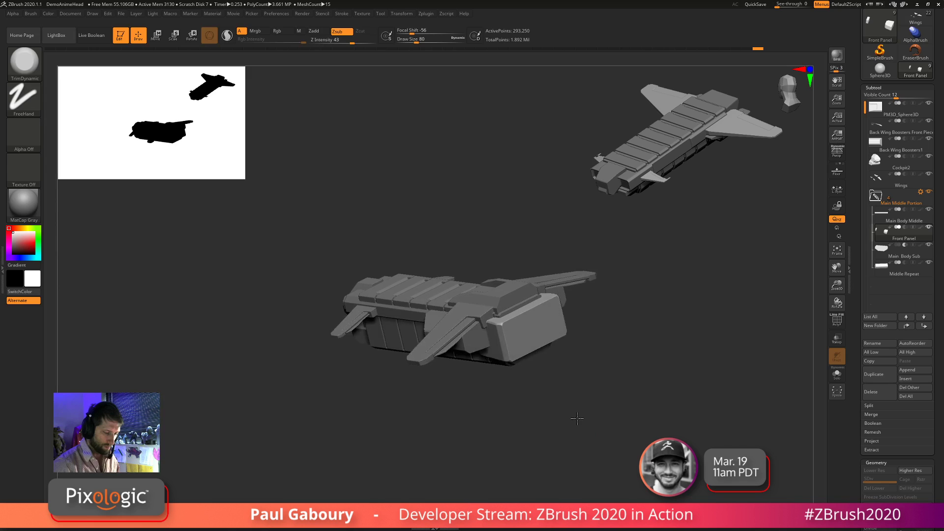
pyautogui.moveTo(595, 426); pyautogui.dragTo(598, 399)
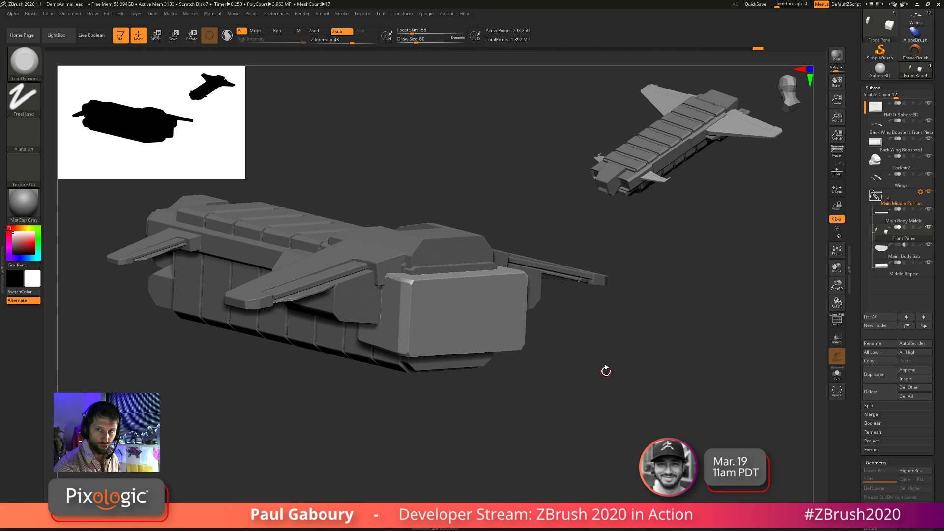
pyautogui.keyDown('shift'); pyautogui.moveTo(606, 370); pyautogui.dragTo(545, 415); pyautogui.keyUp('shift')
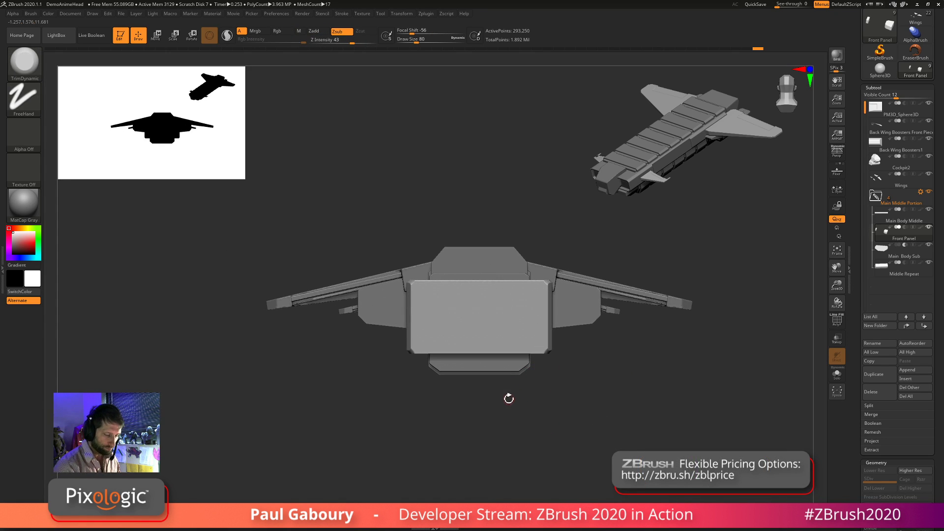
pyautogui.moveTo(487, 448); pyautogui.dragTo(506, 338)
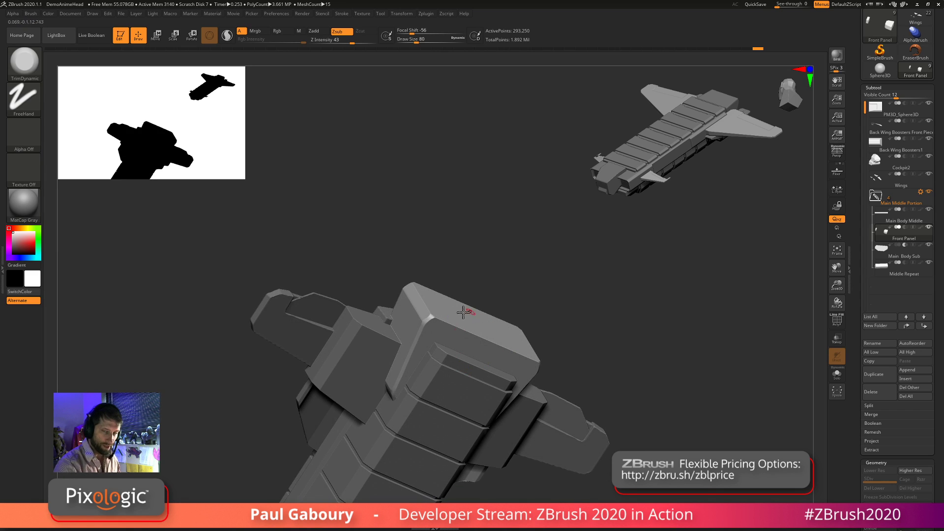
pyautogui.moveTo(462, 312); pyautogui.dragTo(484, 432)
# Show the Front Panel's wireframe and try masking the forward part of the tail block in bottom view
pyautogui.hotkey('shift', 'f')
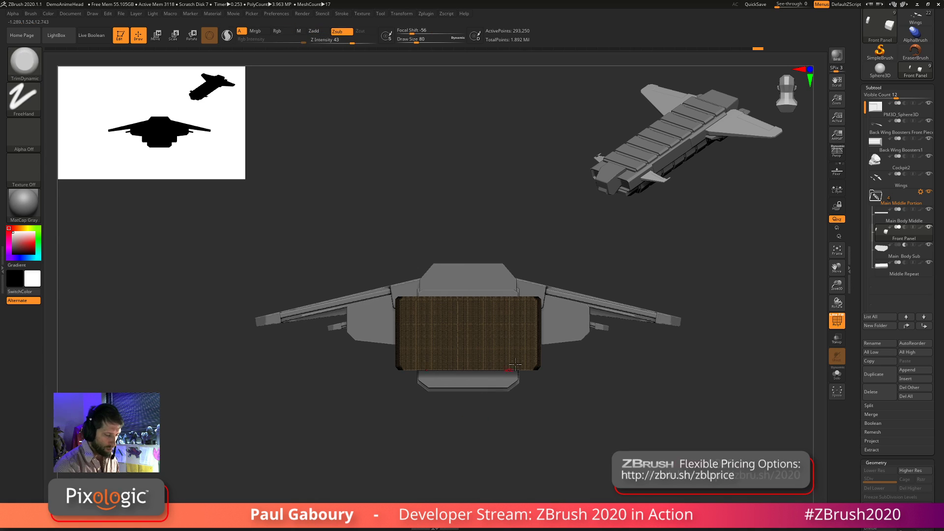
pyautogui.moveTo(490, 420)
pyautogui.keyDown('ctrl'); pyautogui.mouseDown()
pyautogui.moveTo(481, 387)
pyautogui.moveTo(496, 407)
pyautogui.moveTo(521, 394)
pyautogui.moveTo(551, 432)
pyautogui.moveTo(613, 398)
pyautogui.moveTo(609, 320)
pyautogui.mouseUp(); pyautogui.keyUp('ctrl')
pyautogui.press('ctrl')
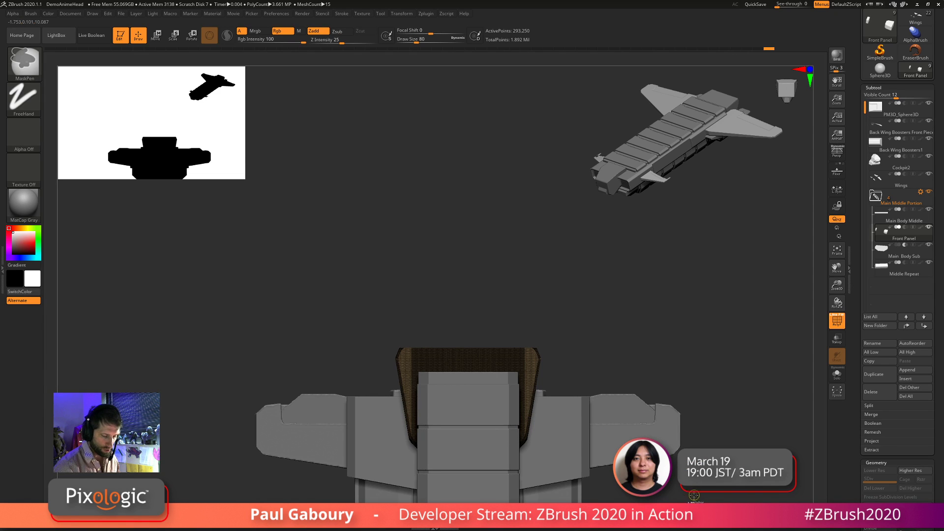
pyautogui.keyDown('ctrl'); pyautogui.moveTo(693, 495); pyautogui.dragTo(327, 366); pyautogui.keyUp('ctrl')
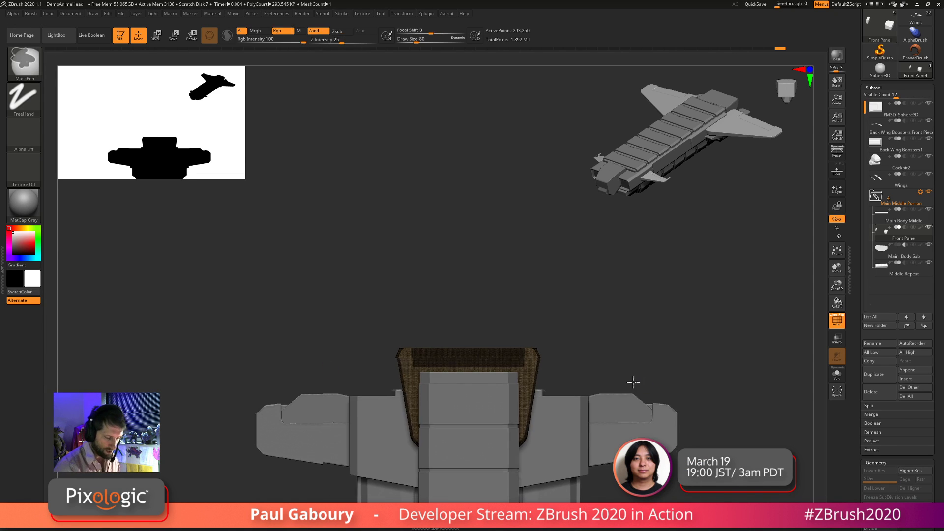
# Try ClipCurve cuts across the tail block in side and bottom views, and turn off the Front Panel's wireframe
pyautogui.moveTo(633, 381)
pyautogui.mouseDown()
pyautogui.moveTo(632, 415)
pyautogui.moveTo(630, 398)
pyautogui.mouseUp()
pyautogui.hotkey('ctrl', 'shift')
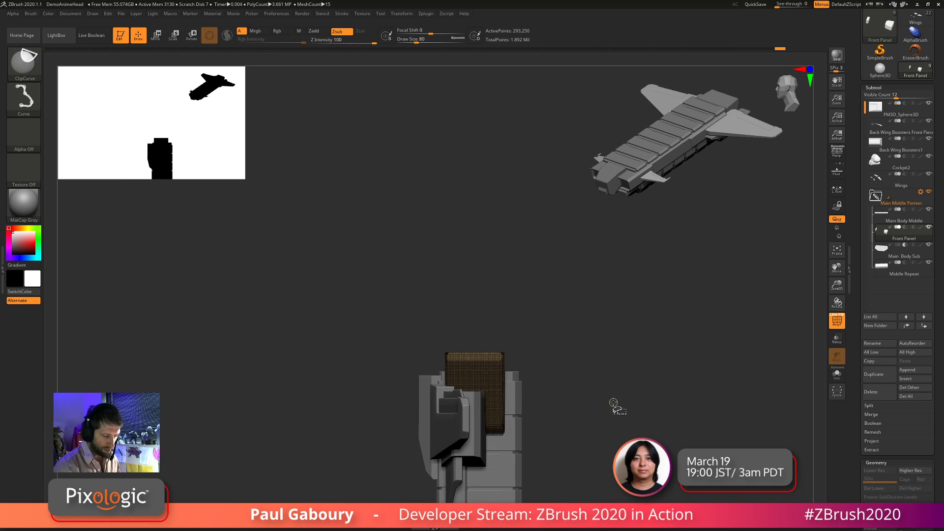
pyautogui.moveTo(391, 373)
pyautogui.keyDown('ctrl'); pyautogui.keyDown('shift'); pyautogui.mouseDown()
pyautogui.moveTo(653, 378)
pyautogui.moveTo(610, 396)
pyautogui.mouseUp(); pyautogui.keyUp('shift'); pyautogui.keyUp('ctrl')
pyautogui.press('ctrl')
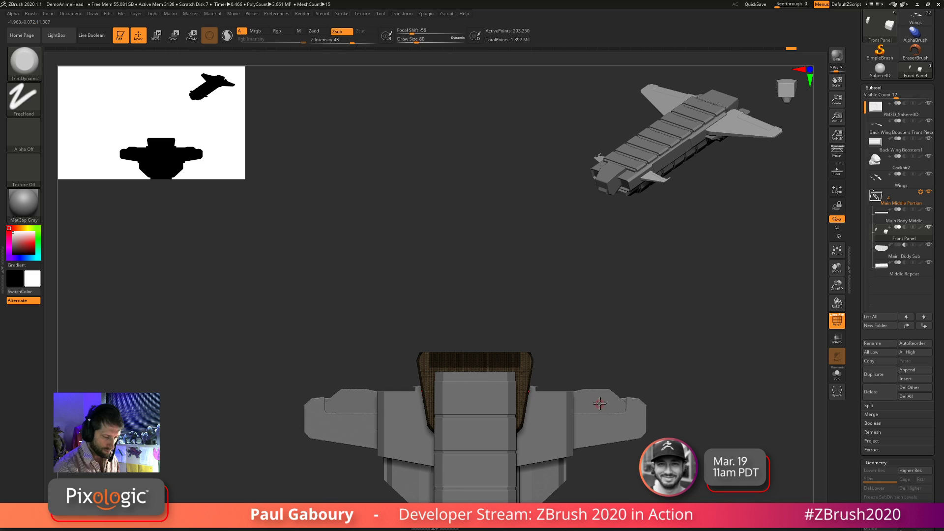
pyautogui.hotkey('ctrl', 'shift')
pyautogui.moveTo(323, 368)
pyautogui.keyDown('ctrl'); pyautogui.keyDown('shift'); pyautogui.mouseDown()
pyautogui.moveTo(674, 358)
pyautogui.moveTo(619, 379)
pyautogui.moveTo(626, 421)
pyautogui.moveTo(599, 413)
pyautogui.moveTo(601, 445)
pyautogui.mouseUp(); pyautogui.keyUp('shift'); pyautogui.keyUp('ctrl')
pyautogui.hotkey('shift', 'f')
# Mask the rim of the tail block's end face with rectangular masks, leaving its central panel unmasked
pyautogui.moveTo(586, 403)
pyautogui.keyDown('ctrl'); pyautogui.mouseDown()
pyautogui.moveTo(607, 458)
pyautogui.moveTo(655, 360)
pyautogui.moveTo(622, 440)
pyautogui.moveTo(617, 387)
pyautogui.moveTo(494, 393)
pyautogui.moveTo(492, 385)
pyautogui.mouseUp(); pyautogui.keyUp('ctrl')
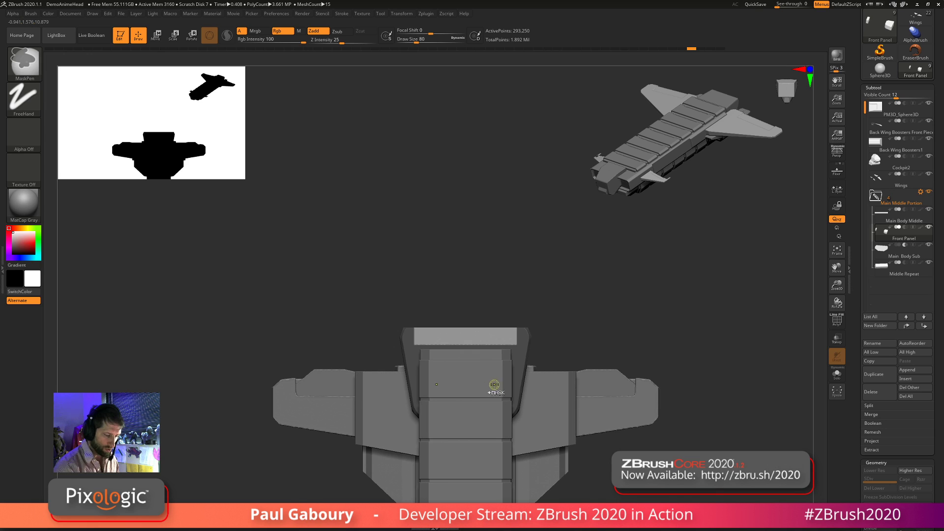
pyautogui.keyDown('ctrl'); pyautogui.moveTo(439, 303); pyautogui.dragTo(468, 345); pyautogui.keyUp('ctrl')
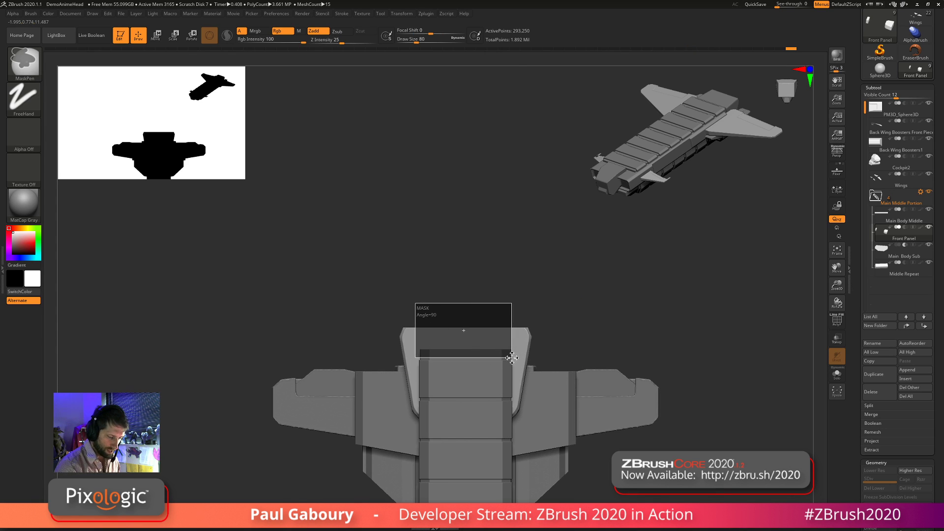
pyautogui.keyDown('ctrl'); pyautogui.moveTo(515, 358); pyautogui.dragTo(515, 358); pyautogui.keyUp('ctrl')
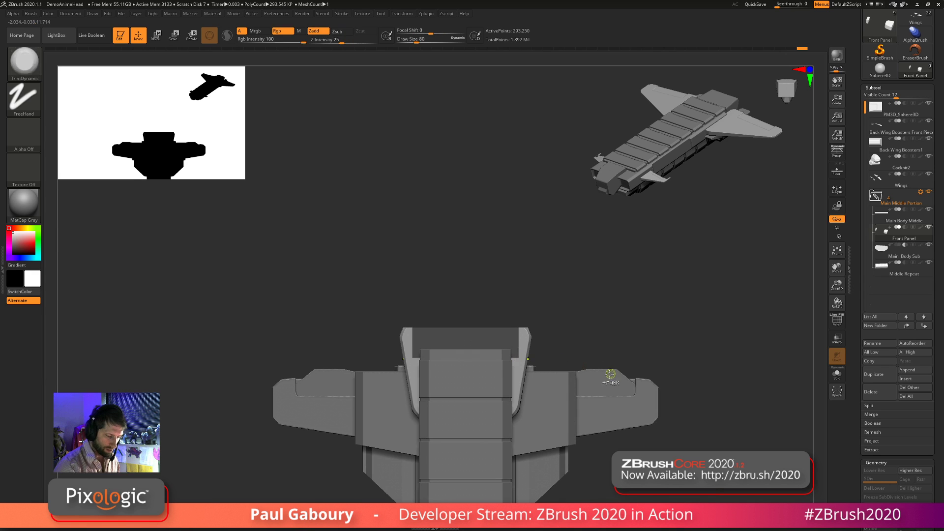
pyautogui.moveTo(611, 379)
pyautogui.mouseDown()
pyautogui.moveTo(597, 423)
pyautogui.moveTo(611, 418)
pyautogui.moveTo(611, 392)
pyautogui.moveTo(631, 404)
pyautogui.moveTo(619, 388)
pyautogui.moveTo(623, 443)
pyautogui.moveTo(473, 372)
pyautogui.mouseUp()
pyautogui.keyDown('ctrl'); pyautogui.moveTo(376, 294); pyautogui.dragTo(612, 358); pyautogui.keyUp('ctrl')
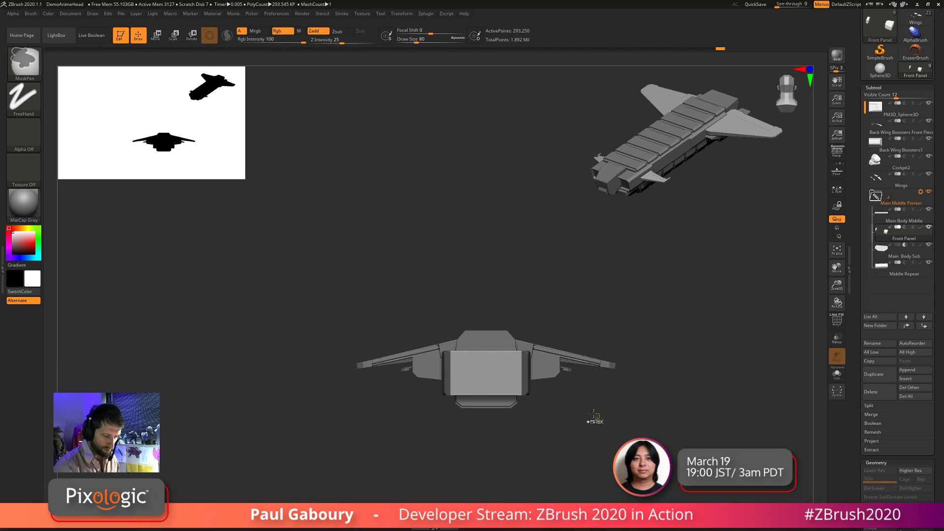
pyautogui.moveTo(379, 308)
pyautogui.keyDown('ctrl'); pyautogui.mouseDown()
pyautogui.moveTo(603, 373)
pyautogui.moveTo(599, 364)
pyautogui.mouseUp(); pyautogui.keyUp('ctrl')
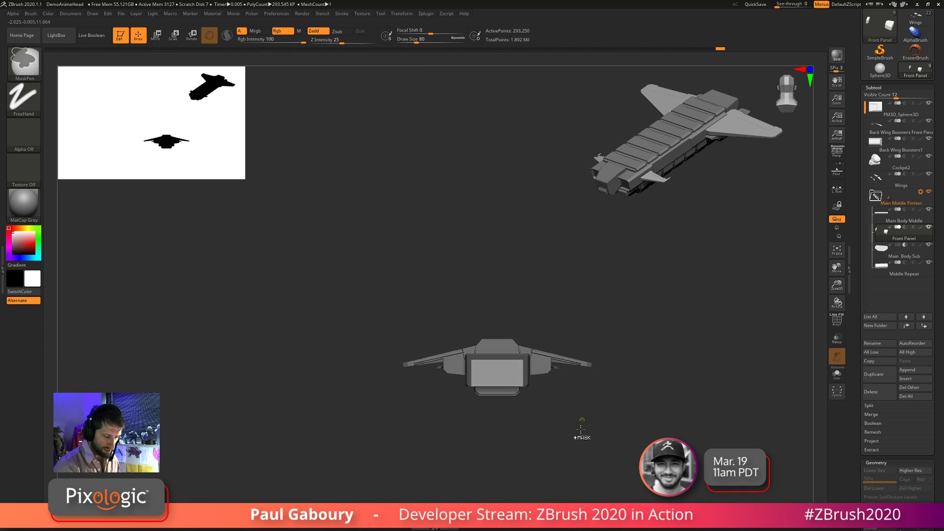
# Sink the unmasked central panel into the tail block to form a rimmed recess and check it on the whole ship
pyautogui.moveTo(573, 443)
pyautogui.mouseDown()
pyautogui.moveTo(592, 377)
pyautogui.moveTo(585, 341)
pyautogui.moveTo(542, 379)
pyautogui.moveTo(585, 362)
pyautogui.moveTo(670, 360)
pyautogui.moveTo(665, 354)
pyautogui.moveTo(653, 405)
pyautogui.moveTo(615, 381)
pyautogui.moveTo(613, 421)
pyautogui.moveTo(654, 423)
pyautogui.mouseUp()
pyautogui.moveTo(654, 423)
pyautogui.mouseDown()
pyautogui.moveTo(607, 390)
pyautogui.moveTo(492, 346)
pyautogui.mouseUp()
pyautogui.moveTo(556, 432); pyautogui.dragTo(552, 391)
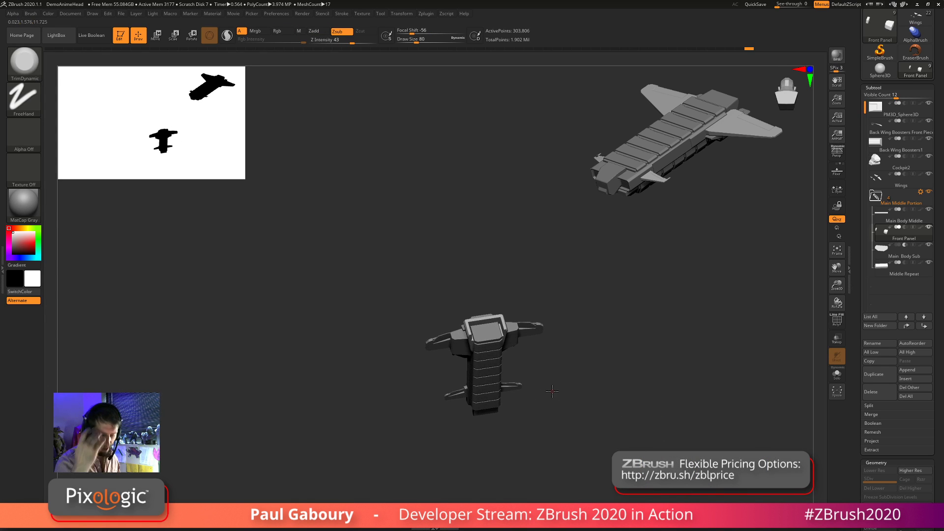
pyautogui.moveTo(634, 381)
pyautogui.mouseDown()
pyautogui.moveTo(609, 423)
pyautogui.moveTo(629, 436)
pyautogui.moveTo(624, 442)
pyautogui.moveTo(556, 419)
pyautogui.moveTo(601, 400)
pyautogui.moveTo(581, 406)
pyautogui.moveTo(611, 419)
pyautogui.mouseUp()
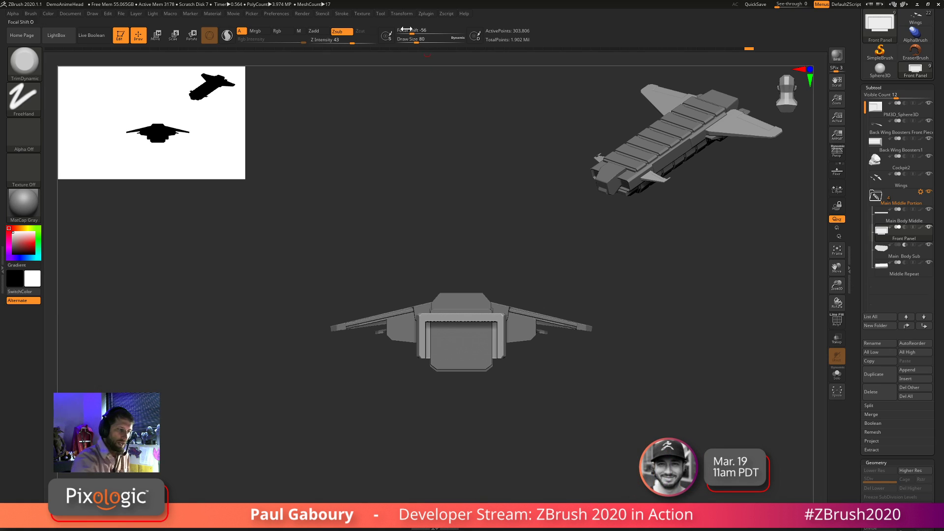
# Expand the stroke Modifiers, switch to the Sphere3D tool and convert it with Make PolyMesh3D
pyautogui.click(342, 14)
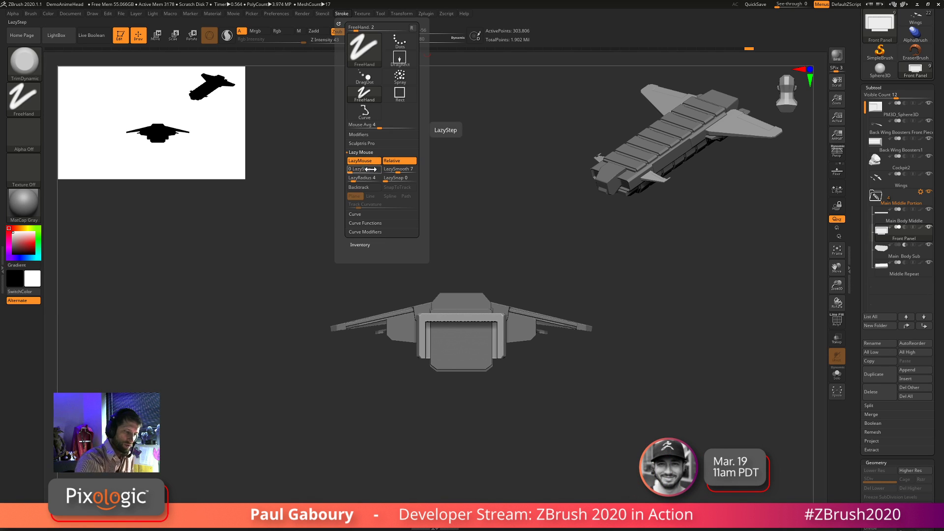
pyautogui.click(364, 134)
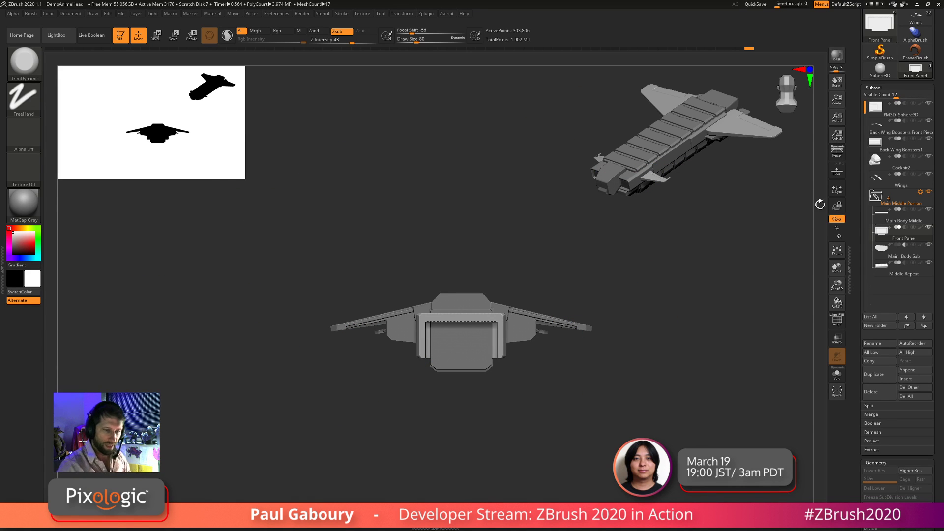
pyautogui.scroll(5, 897, 246)
pyautogui.click(879, 151)
pyautogui.click(906, 60)
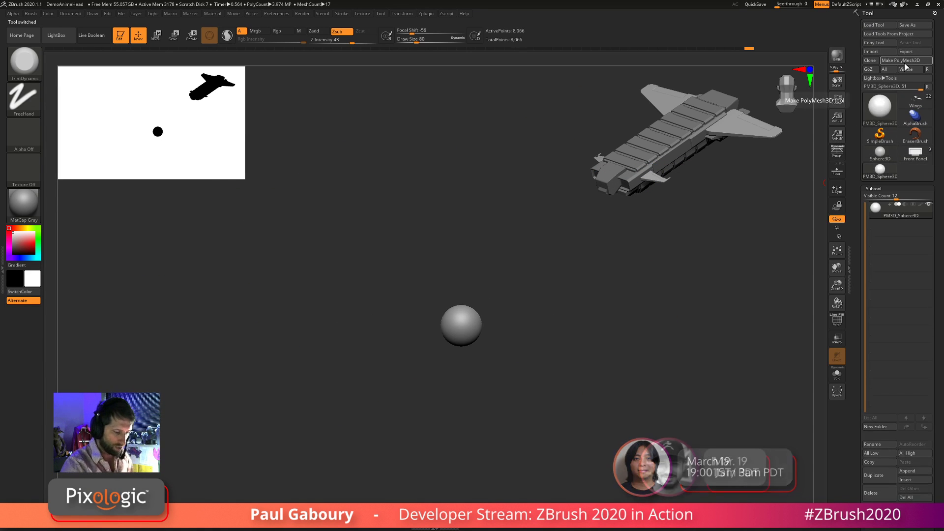
# Show the sphere's wireframe, frame the sphere in view and subdivide it twice
pyautogui.hotkey('shift', 'f')
pyautogui.press('f')
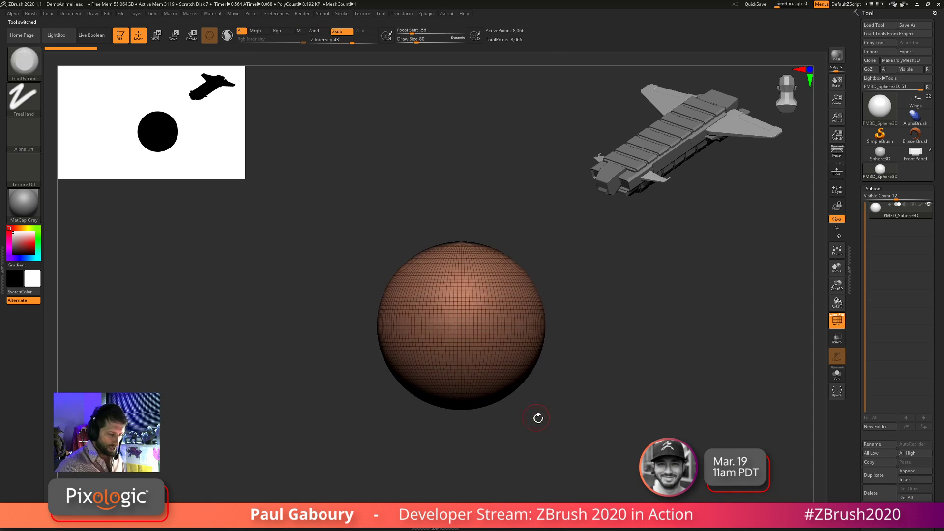
pyautogui.press('ctrl')
pyautogui.moveTo(550, 415); pyautogui.dragTo(468, 366)
# Dock the Stroke palette beside the canvas above the Tool palette and hide the sphere's wireframe
pyautogui.click(341, 13)
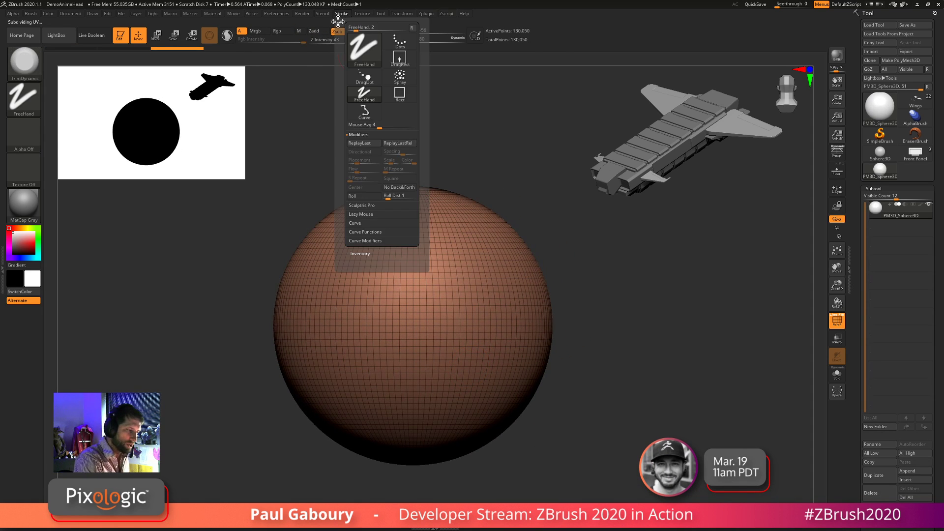
pyautogui.moveTo(873, 106); pyautogui.dragTo(875, 104)
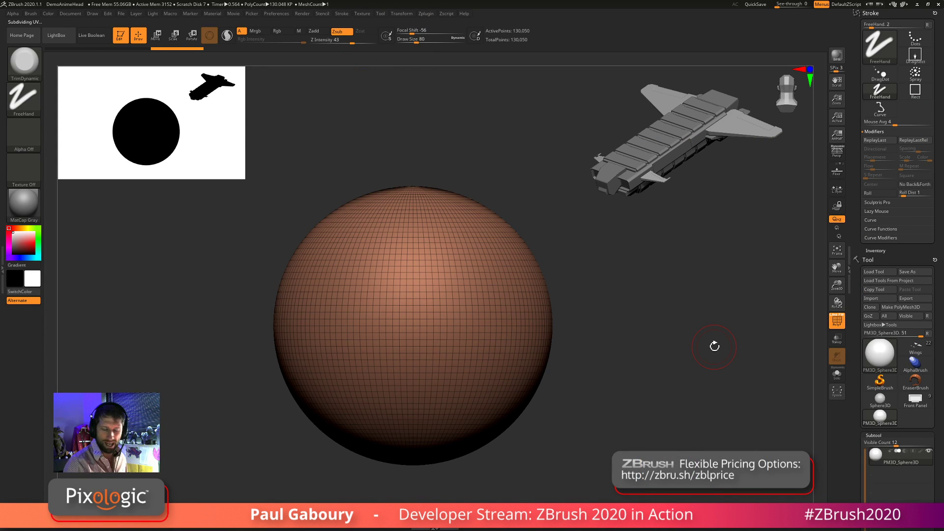
pyautogui.hotkey('shift', 'f')
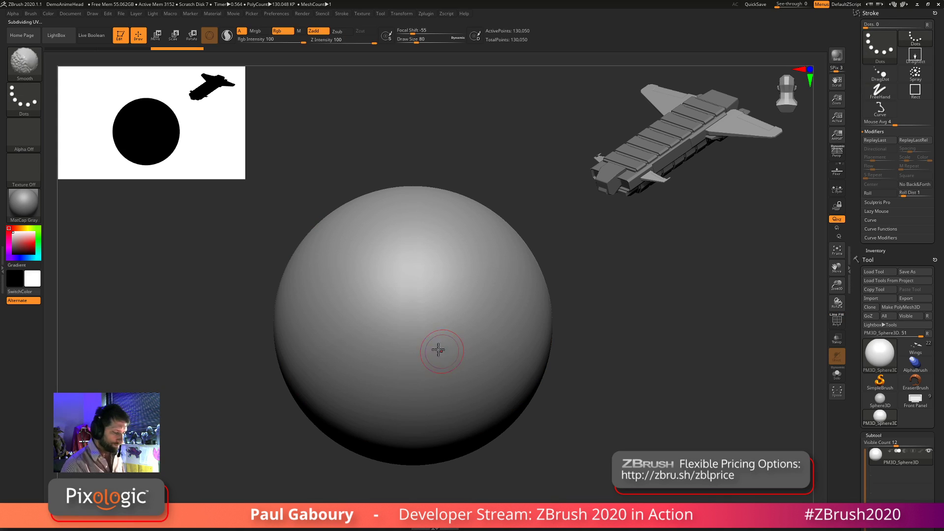
# Draw a large S-shaped stroke across the front of the sphere with ClayBuildup at draw size 49
pyautogui.press('b')
pyautogui.press('c')
pyautogui.press('b')
pyautogui.press('s')
pyautogui.moveTo(417, 344); pyautogui.dragTo(411, 344)
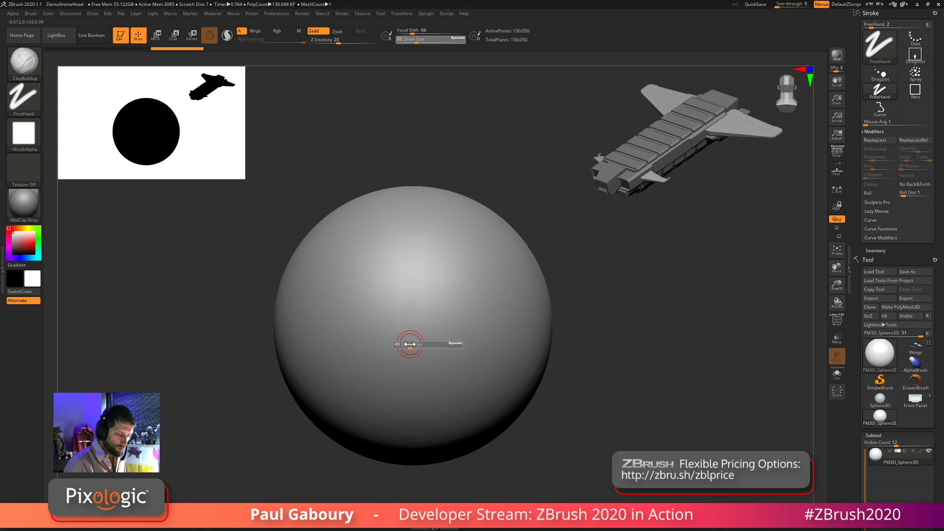
pyautogui.moveTo(402, 417)
pyautogui.mouseDown()
pyautogui.moveTo(365, 396)
pyautogui.moveTo(433, 305)
pyautogui.moveTo(443, 229)
pyautogui.moveTo(432, 230)
pyautogui.mouseUp()
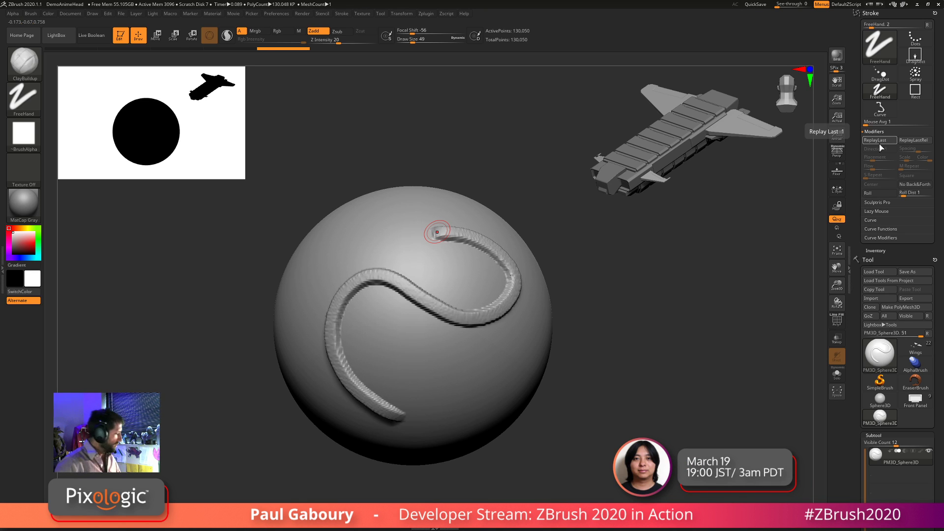
# Switch to the DamStandard brush with its default alpha and replay the S-shaped stroke to crease the clay strip
pyautogui.press('b')
pyautogui.press('d')
pyautogui.press('s')
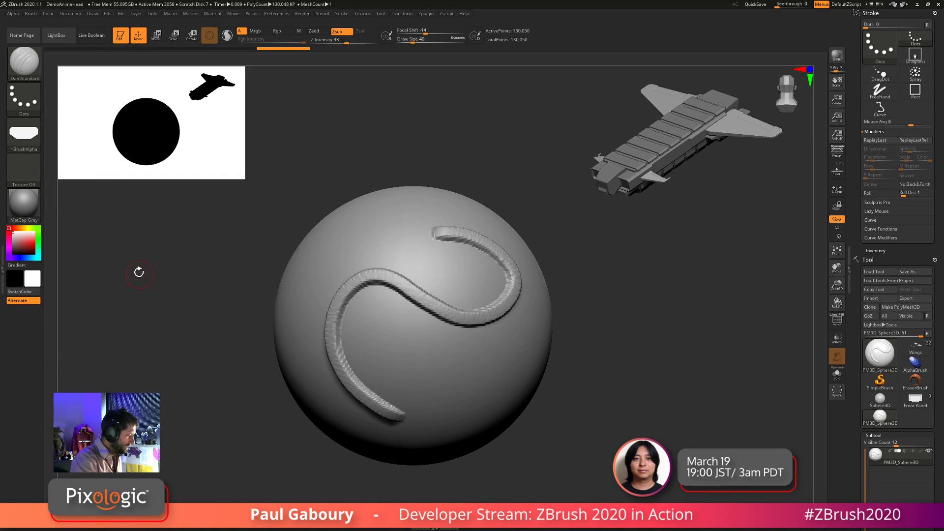
pyautogui.click(32, 70)
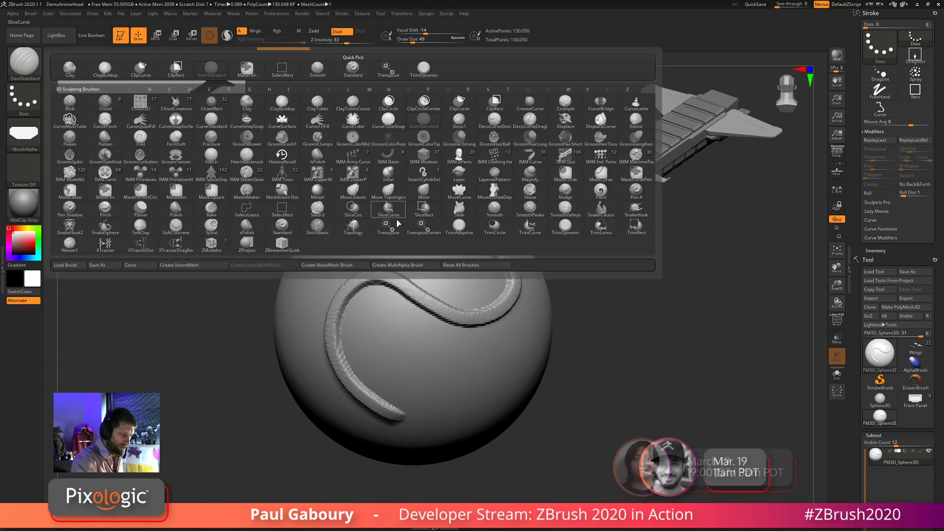
pyautogui.click(436, 215)
pyautogui.press('b')
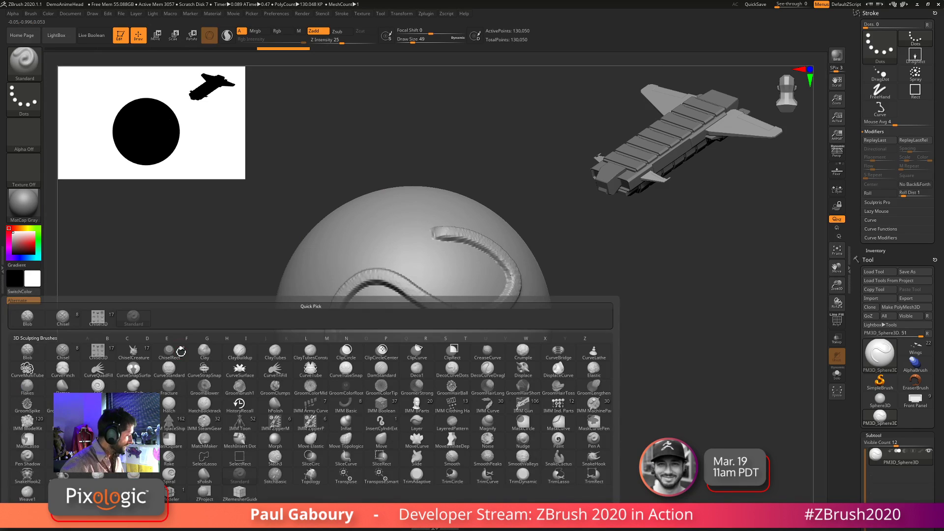
pyautogui.press('d')
pyautogui.press('s')
pyautogui.click(438, 231)
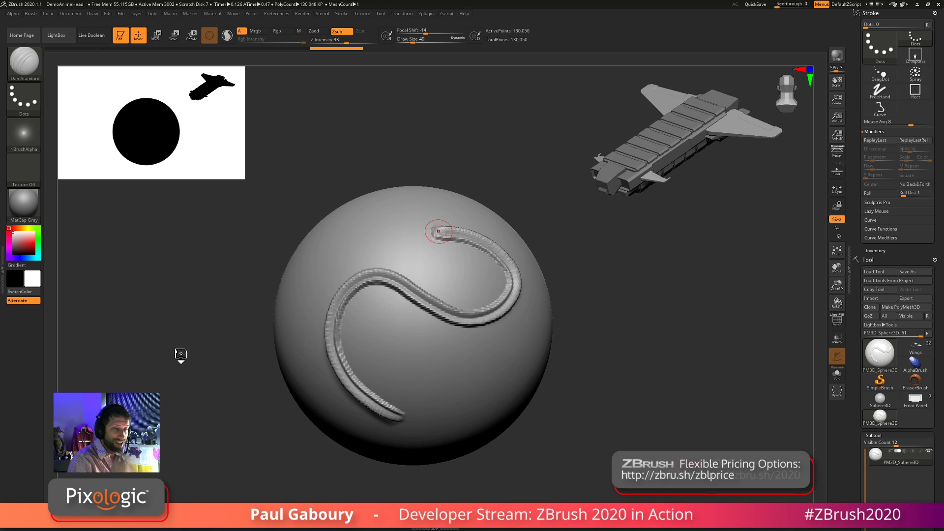
# Switch to the Blob brush and replay the same S-shaped stroke over the creased strip
pyautogui.press('b')
pyautogui.press('b')
pyautogui.press('l')
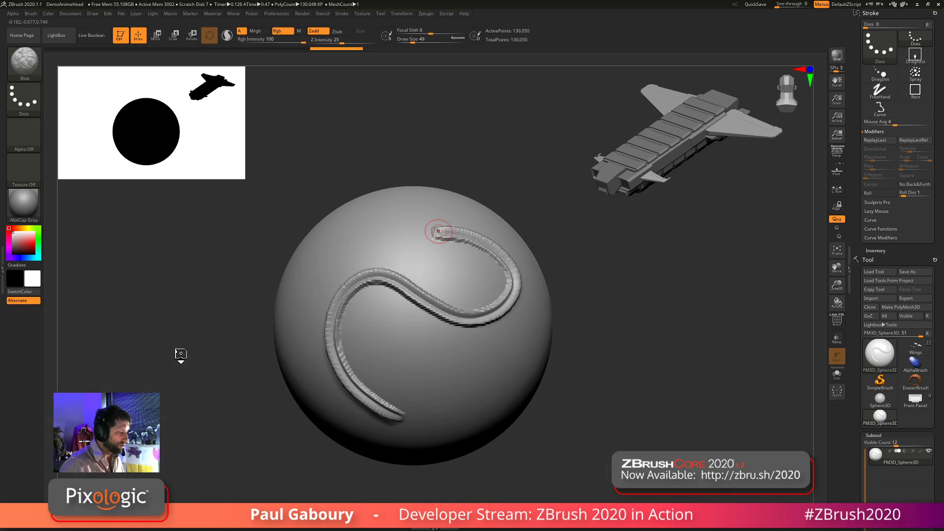
pyautogui.moveTo(438, 230); pyautogui.dragTo(431, 234)
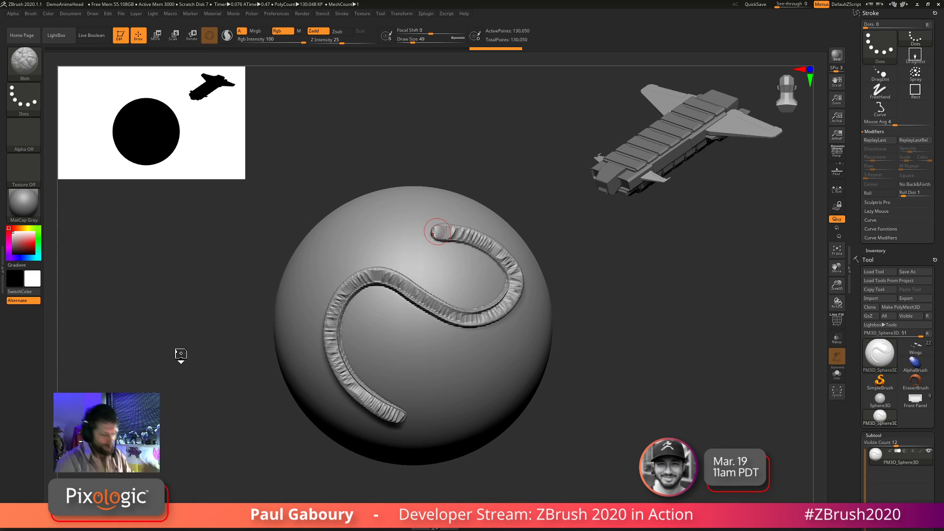
# Draw a small S-shaped ClayBuildup stroke at draw size 25 on the clean side of the sphere
pyautogui.moveTo(583, 379)
pyautogui.mouseDown()
pyautogui.moveTo(619, 400)
pyautogui.moveTo(576, 356)
pyautogui.moveTo(600, 367)
pyautogui.mouseUp()
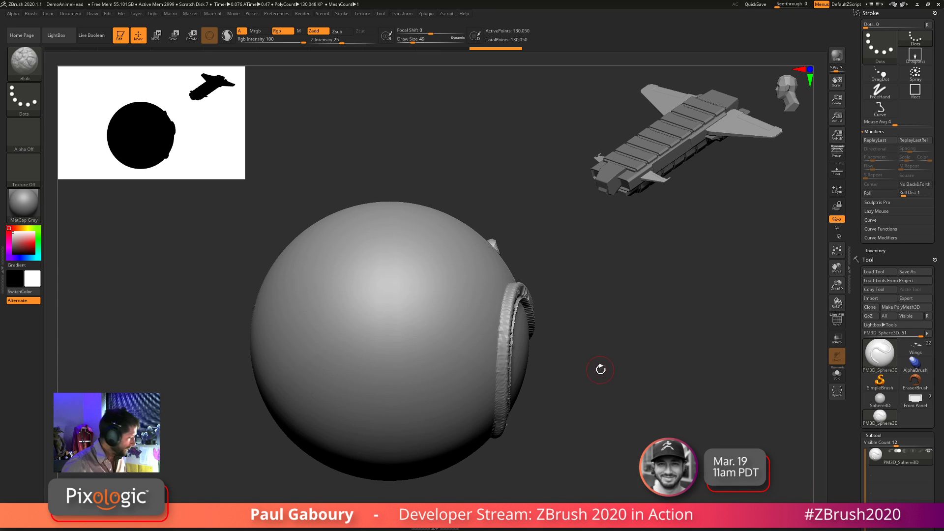
pyautogui.press('b')
pyautogui.press('c')
pyautogui.press('b')
pyautogui.keyDown('ctrl'); pyautogui.moveTo(382, 318); pyautogui.dragTo(391, 335, button='right'); pyautogui.keyUp('ctrl')
pyautogui.press('s')
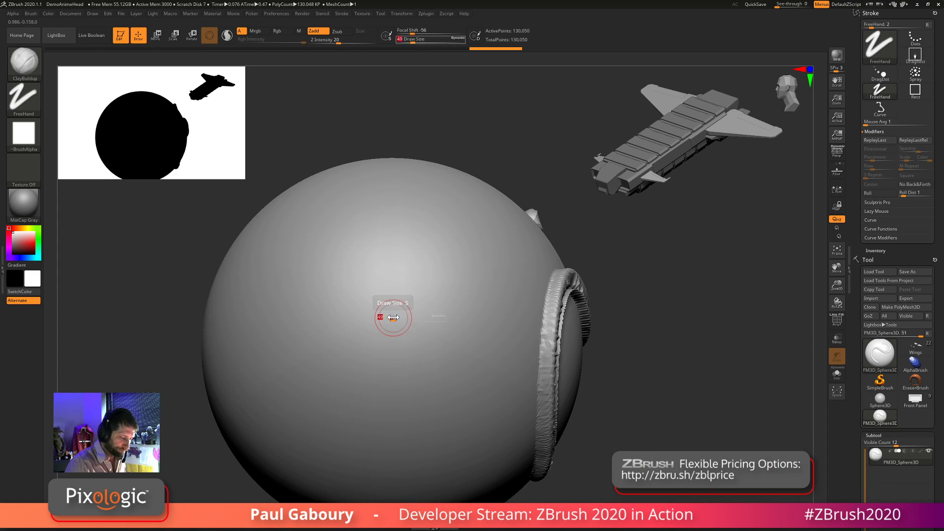
pyautogui.moveTo(393, 318); pyautogui.dragTo(389, 316)
pyautogui.press('s')
pyautogui.moveTo(314, 296); pyautogui.dragTo(342, 264)
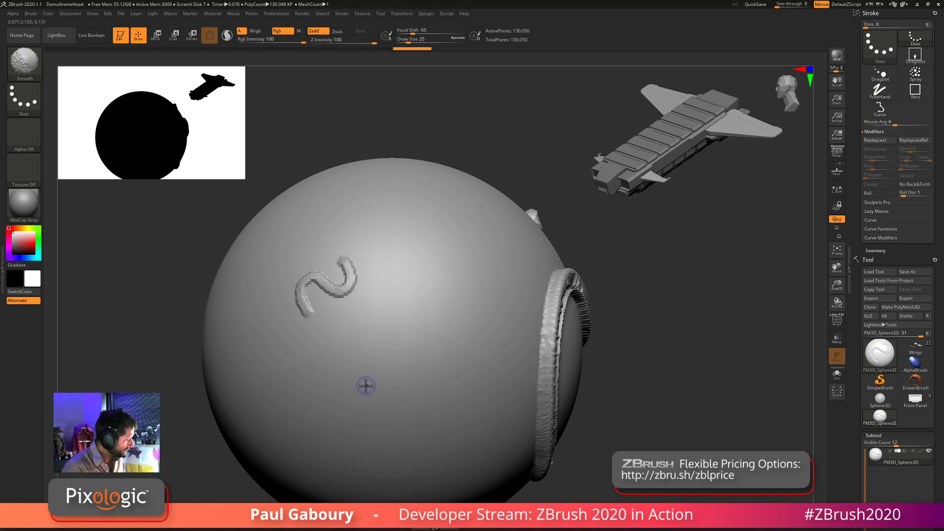
# Replay the small S-shaped stroke relative to the cursor at seven more spots on the sphere's side
pyautogui.moveTo(363, 386); pyautogui.dragTo(409, 329)
pyautogui.hotkey('shift', '1')
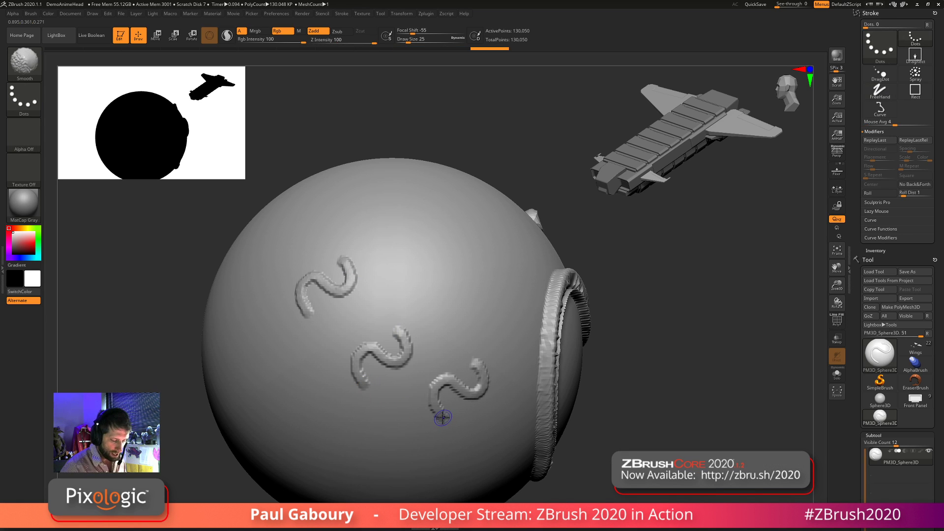
pyautogui.hotkey('shift', '1')
pyautogui.hotkey('shift', '1')
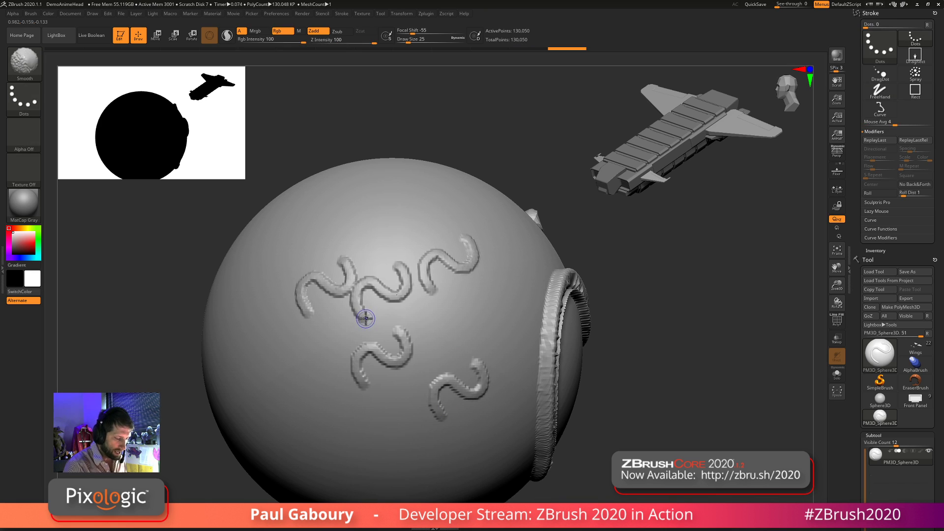
pyautogui.hotkey('shift', '1')
pyautogui.hotkey('shift', '1')
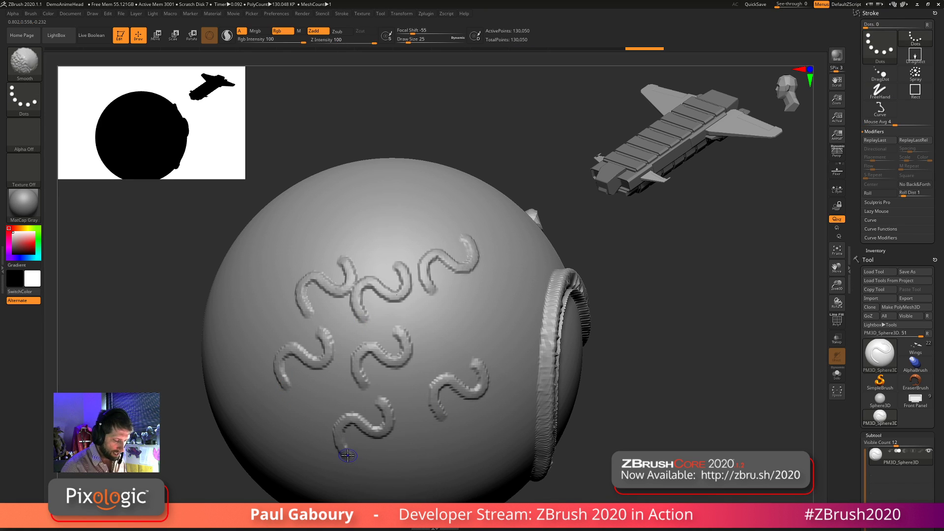
pyautogui.hotkey('shift', '1')
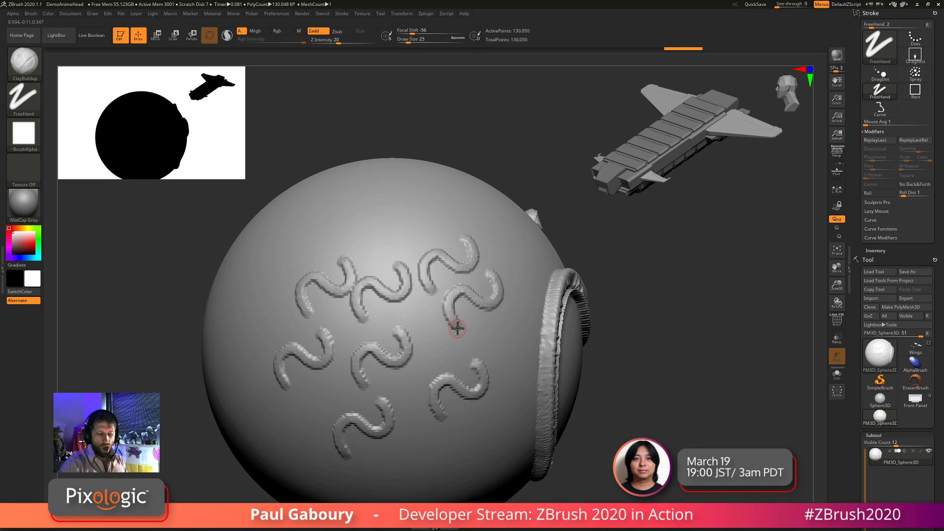
pyautogui.click(883, 142)
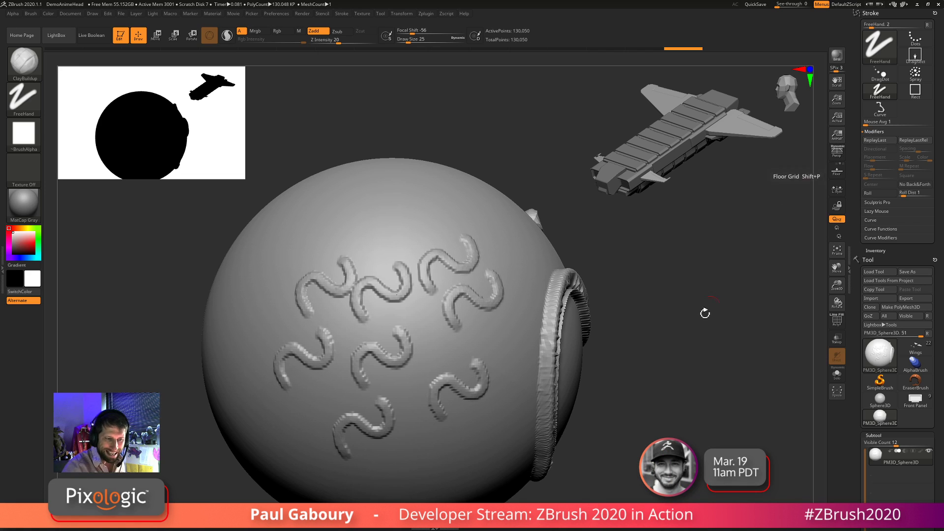
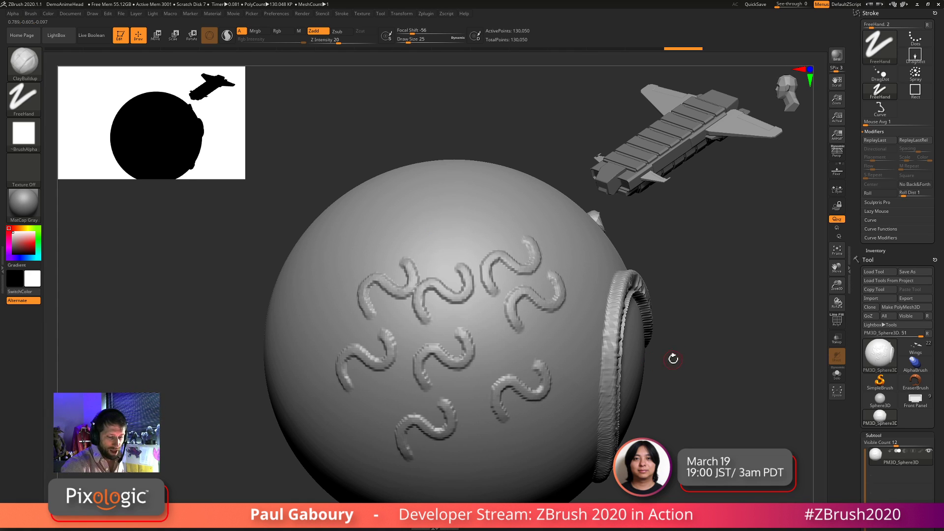
# Draw a small S-shaped ClayBuildup stroke ending in a spiral curl on an empty area of the sphere
pyautogui.keyDown('ctrl'); pyautogui.moveTo(683, 384); pyautogui.dragTo(577, 291, button='right'); pyautogui.keyUp('ctrl')
pyautogui.keyDown('alt'); pyautogui.moveTo(678, 363); pyautogui.dragTo(554, 323, button='right'); pyautogui.keyUp('alt')
pyautogui.keyDown('ctrl'); pyautogui.moveTo(554, 322); pyautogui.dragTo(602, 381, button='right'); pyautogui.keyUp('ctrl')
pyautogui.keyDown('alt'); pyautogui.moveTo(602, 381); pyautogui.dragTo(563, 328, button='right'); pyautogui.keyUp('alt')
pyautogui.moveTo(563, 328)
pyautogui.keyDown('ctrl'); pyautogui.mouseDown(button='right')
pyautogui.moveTo(608, 399)
pyautogui.moveTo(544, 329)
pyautogui.moveTo(598, 375)
pyautogui.moveTo(576, 377)
pyautogui.moveTo(511, 339)
pyautogui.moveTo(491, 369)
pyautogui.moveTo(414, 337)
pyautogui.moveTo(396, 314)
pyautogui.mouseUp(button='right'); pyautogui.keyUp('ctrl')
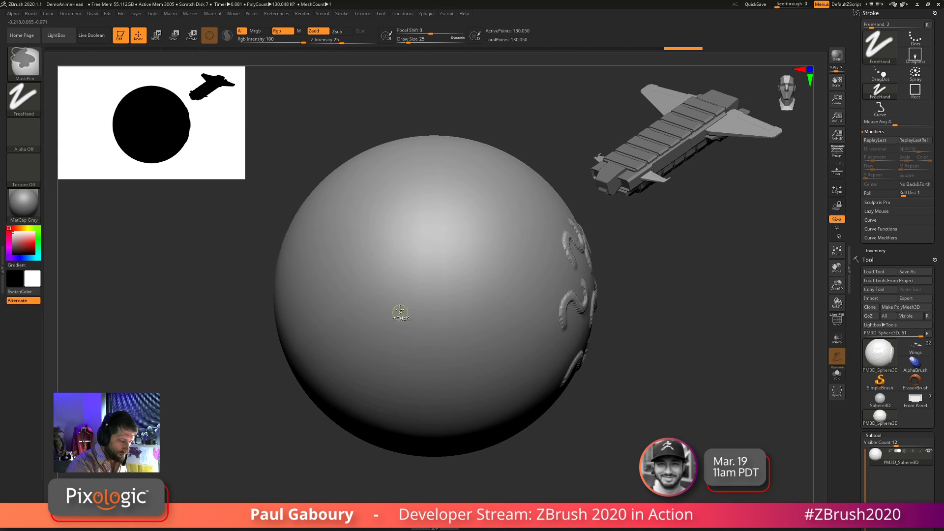
pyautogui.moveTo(397, 331)
pyautogui.mouseDown()
pyautogui.moveTo(405, 288)
pyautogui.moveTo(426, 266)
pyautogui.moveTo(438, 287)
pyautogui.mouseUp()
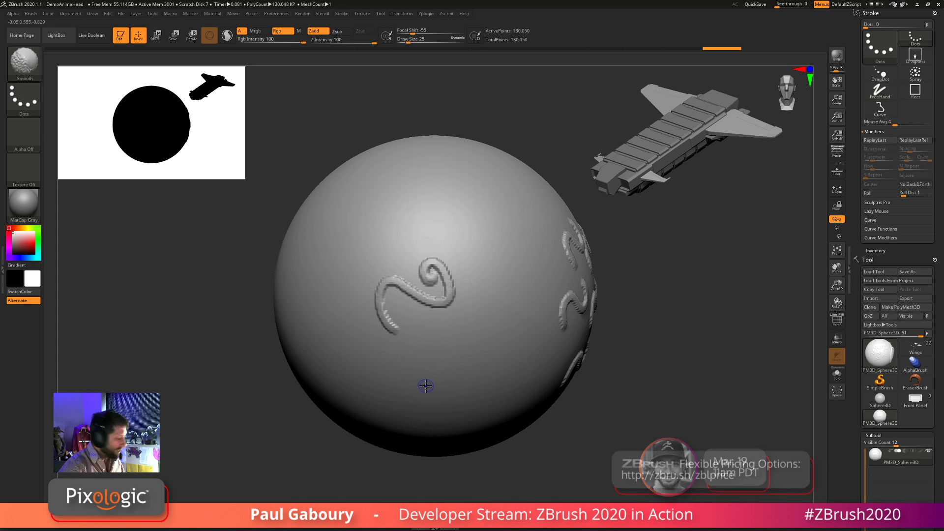
# Replay the spiral-ended stroke at three more spots on the sphere and draw one long stroke across the middle of the pattern
pyautogui.hotkey('alt', '1')
pyautogui.hotkey('alt', '1')
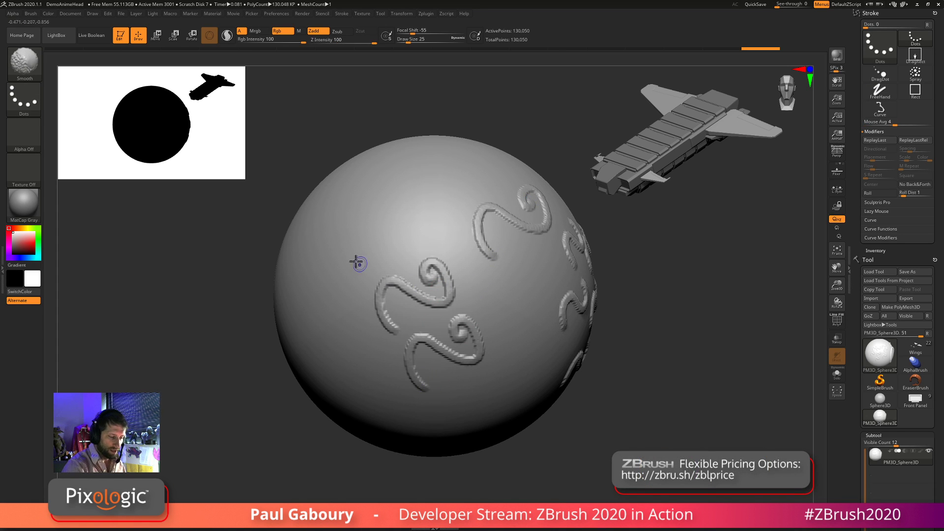
pyautogui.hotkey('alt', '1')
pyautogui.moveTo(601, 393)
pyautogui.keyDown('ctrl'); pyautogui.mouseDown(button='right')
pyautogui.moveTo(598, 381)
pyautogui.moveTo(541, 354)
pyautogui.moveTo(583, 377)
pyautogui.moveTo(575, 396)
pyautogui.moveTo(502, 354)
pyautogui.moveTo(530, 344)
pyautogui.moveTo(551, 358)
pyautogui.moveTo(533, 347)
pyautogui.mouseUp(button='right'); pyautogui.keyUp('ctrl')
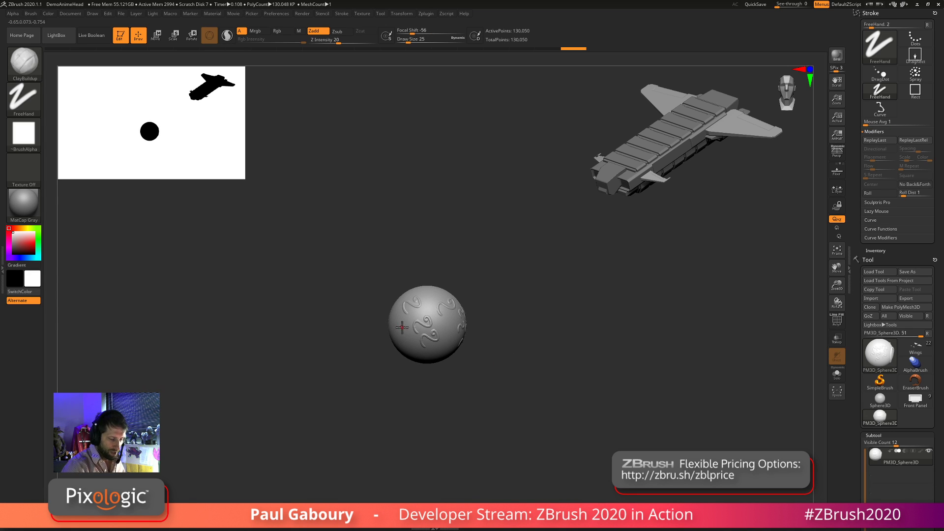
pyautogui.press('shift')
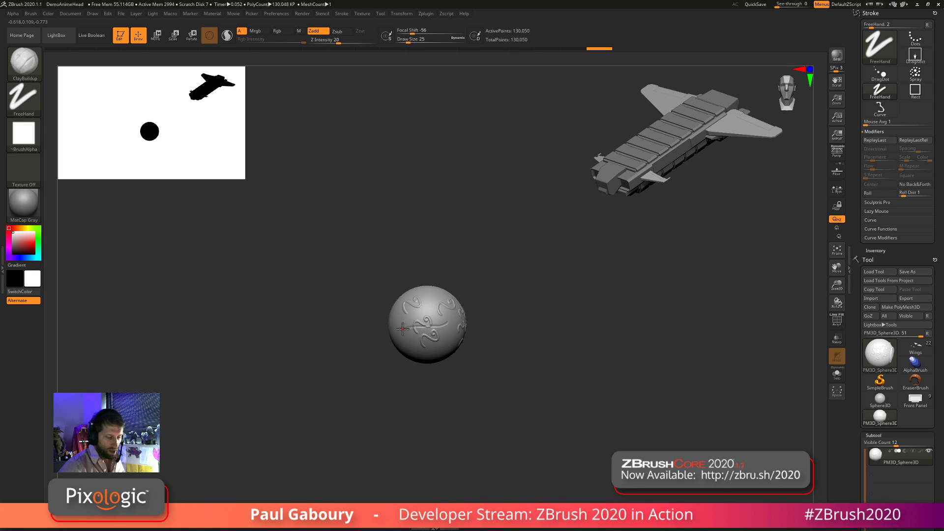
pyautogui.moveTo(403, 328); pyautogui.dragTo(388, 390, button='right')
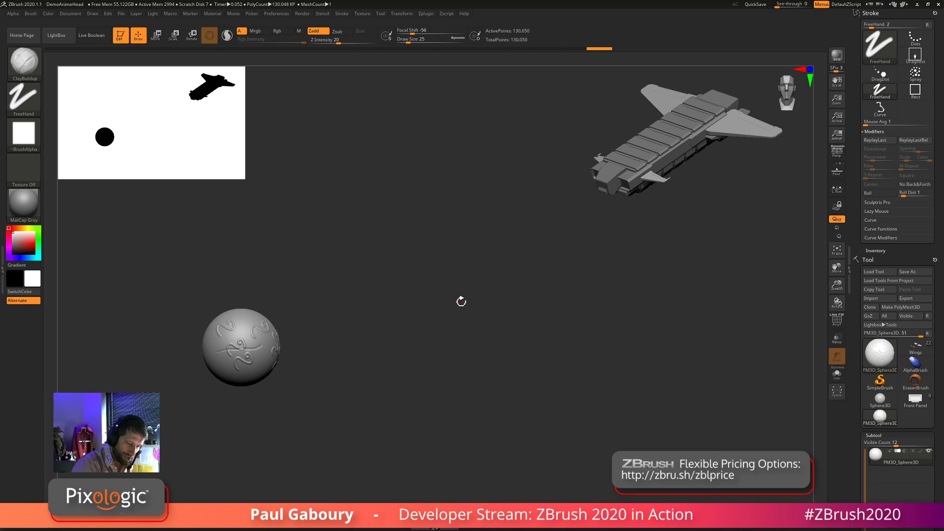
# Set the ClayBuildup draw size to 149 and bring the sphere back into close view
pyautogui.press('s')
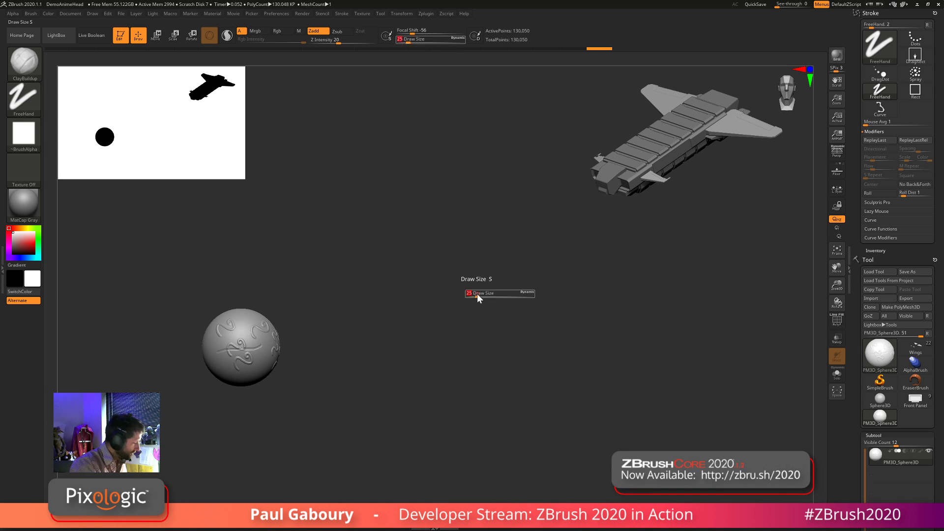
pyautogui.moveTo(479, 294); pyautogui.dragTo(499, 294)
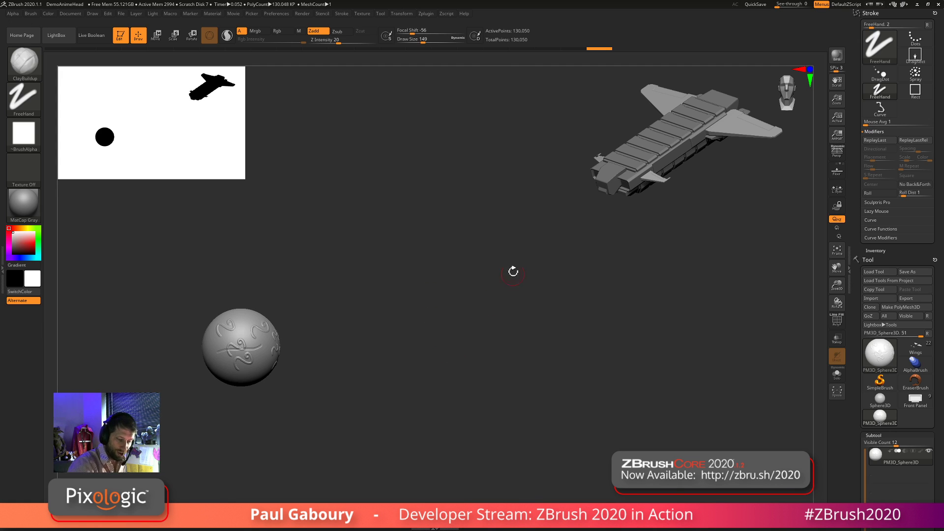
pyautogui.press('f')
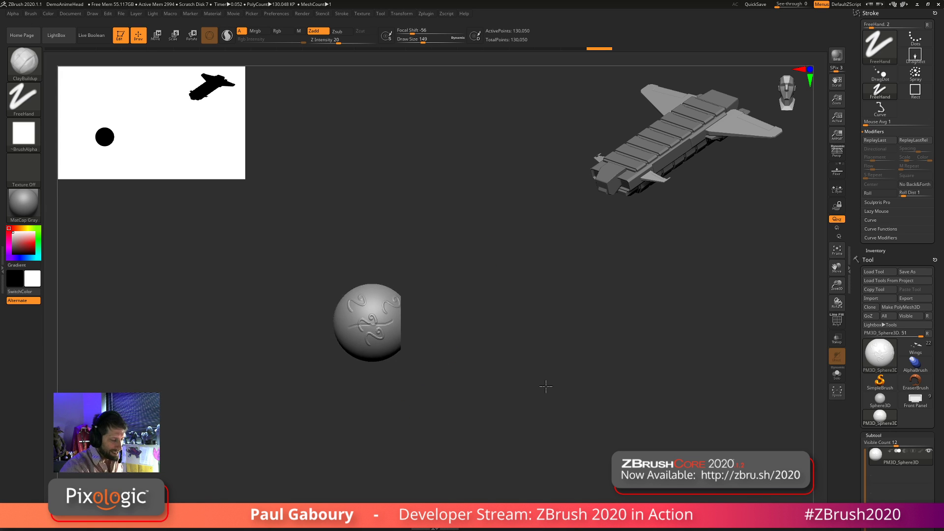
pyautogui.moveTo(489, 343)
pyautogui.keyDown('ctrl'); pyautogui.mouseDown(button='right')
pyautogui.moveTo(495, 337)
pyautogui.moveTo(510, 366)
pyautogui.mouseUp(button='right'); pyautogui.keyUp('ctrl')
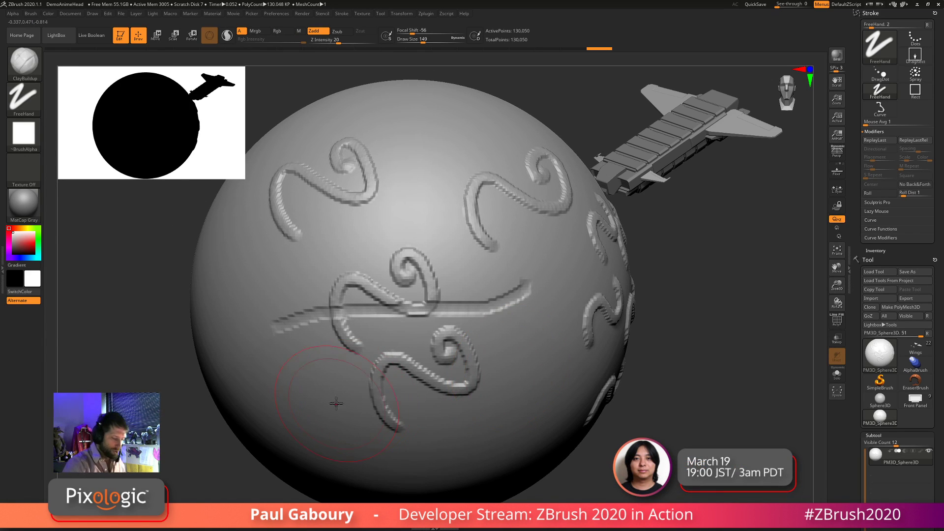
# Draw a small S-shaped curl at draw size 27 and replay it at two more free spots among the larger curls
pyautogui.press('s')
pyautogui.moveTo(315, 389); pyautogui.dragTo(312, 390)
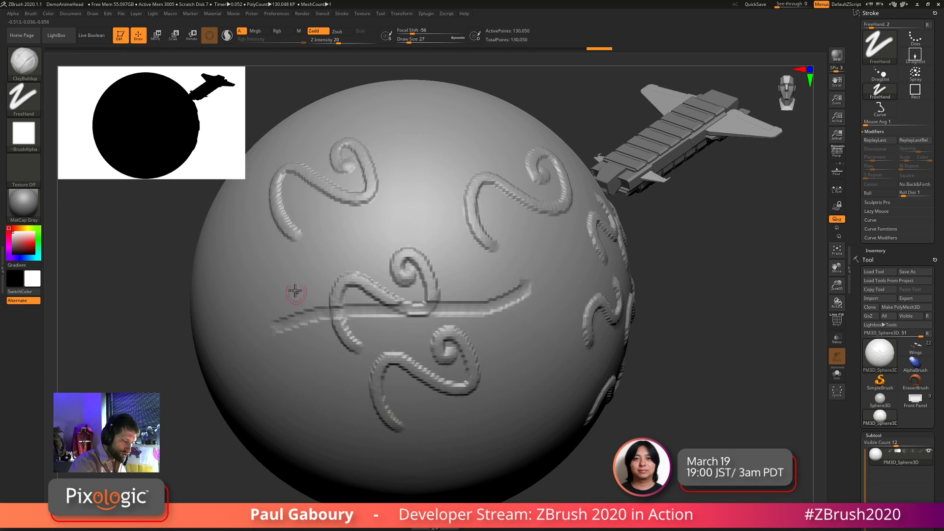
pyautogui.moveTo(291, 289)
pyautogui.mouseDown()
pyautogui.moveTo(287, 267)
pyautogui.moveTo(318, 240)
pyautogui.mouseUp()
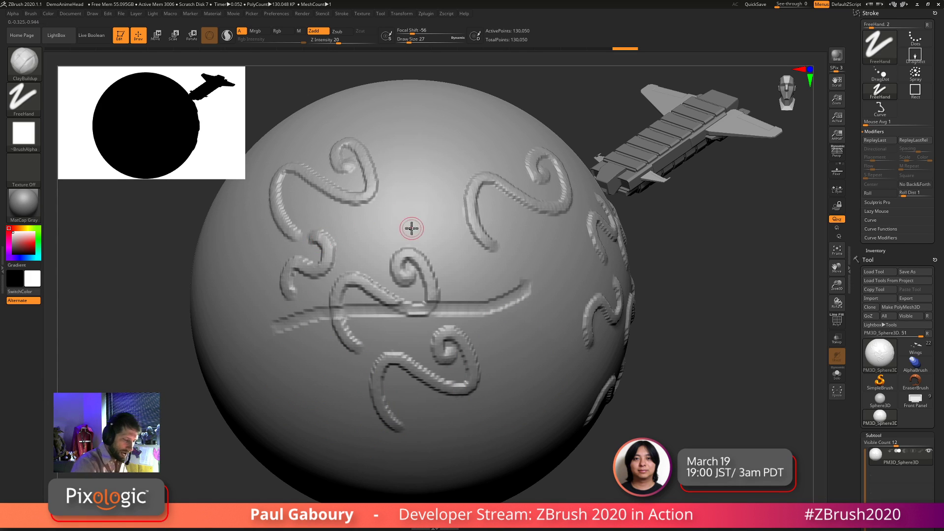
pyautogui.hotkey('shift', '1')
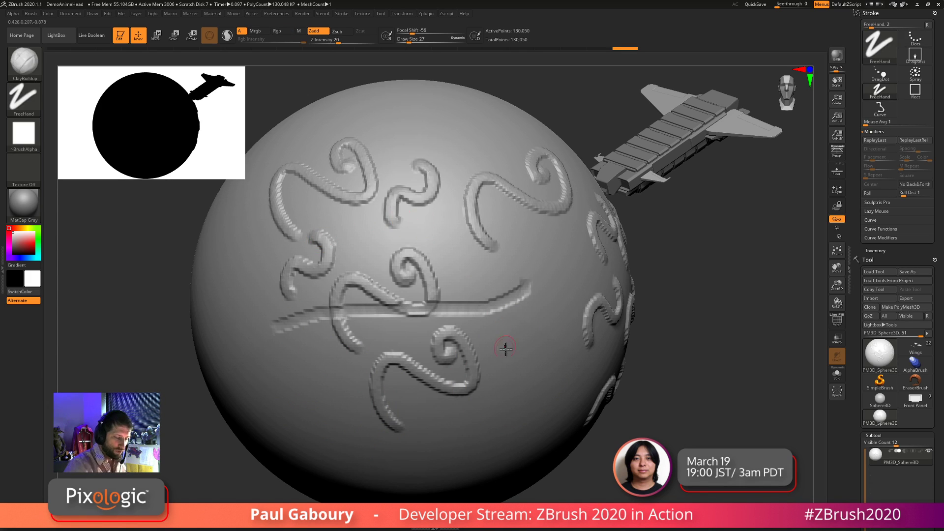
pyautogui.moveTo(508, 364); pyautogui.dragTo(531, 327)
pyautogui.press('ctrl')
pyautogui.keyDown('ctrl'); pyautogui.moveTo(548, 413); pyautogui.dragTo(465, 317, button='right'); pyautogui.keyUp('ctrl')
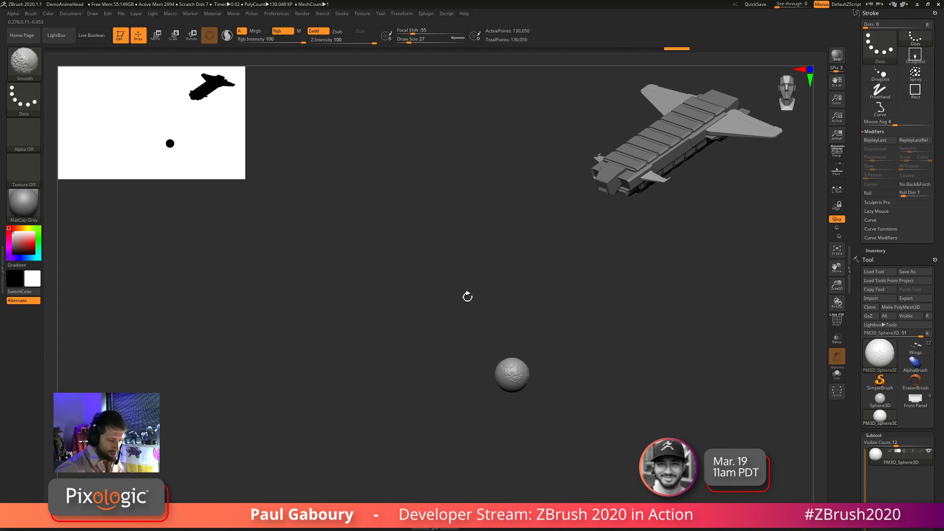
pyautogui.press('shift')
pyautogui.press('shift')
pyautogui.press('shift')
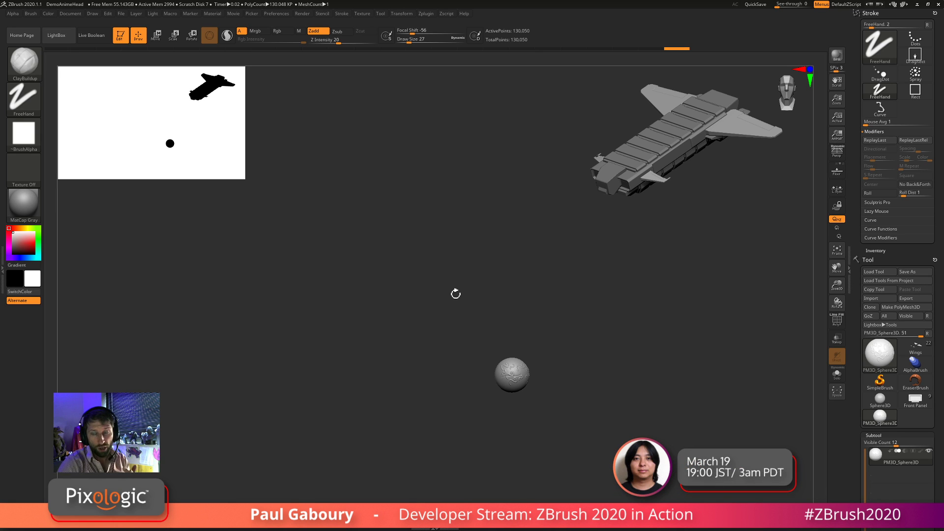
# Open the ZRemesher settings in the sphere's Geometry options
pyautogui.moveTo(866, 437); pyautogui.dragTo(874, 295)
pyautogui.click(874, 292)
pyautogui.click(876, 300)
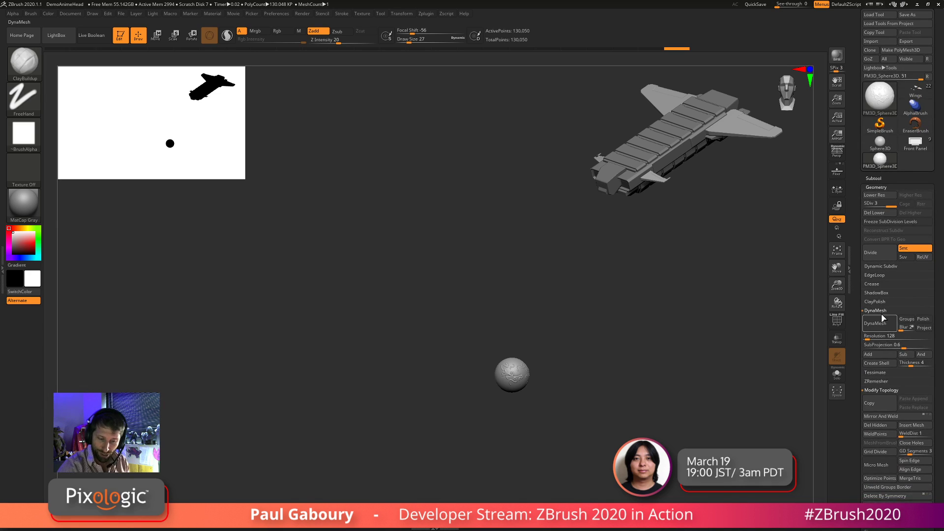
pyautogui.click(881, 328)
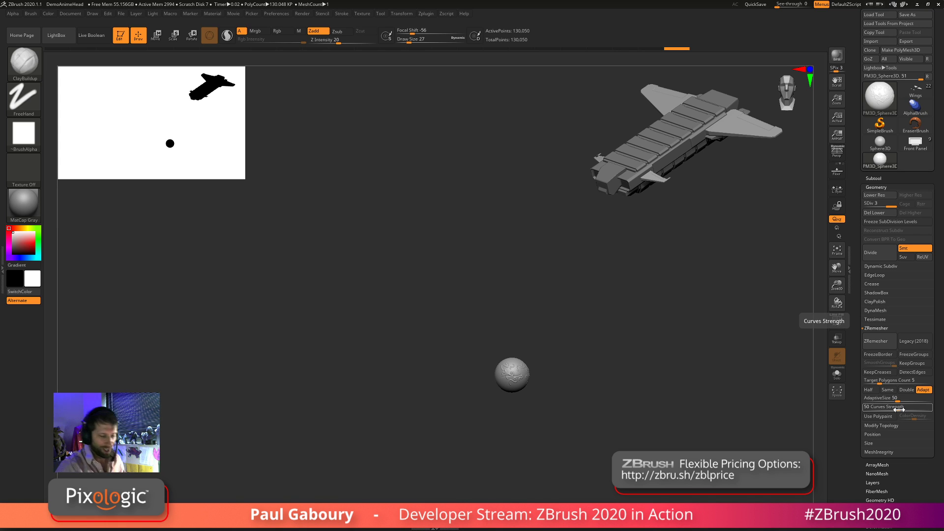
# Undo the curls and the long stroke on the front of the sphere
pyautogui.moveTo(521, 376)
pyautogui.keyDown('ctrl'); pyautogui.mouseDown(button='right')
pyautogui.moveTo(604, 460)
pyautogui.moveTo(543, 379)
pyautogui.moveTo(580, 403)
pyautogui.mouseUp(button='right'); pyautogui.keyUp('ctrl')
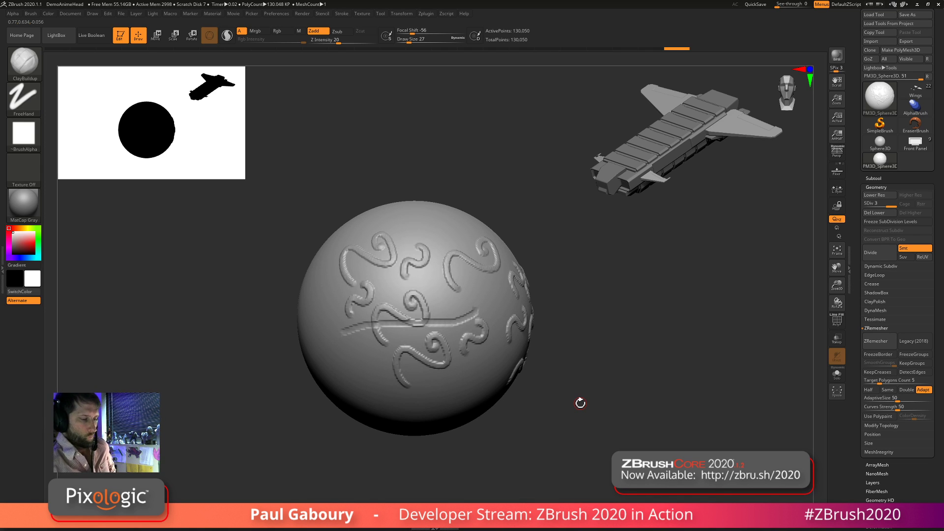
pyautogui.hotkey('ctrl', 'z')
pyautogui.hotkey('ctrl', 'z')
pyautogui.hotkey('ctrl', 'z')
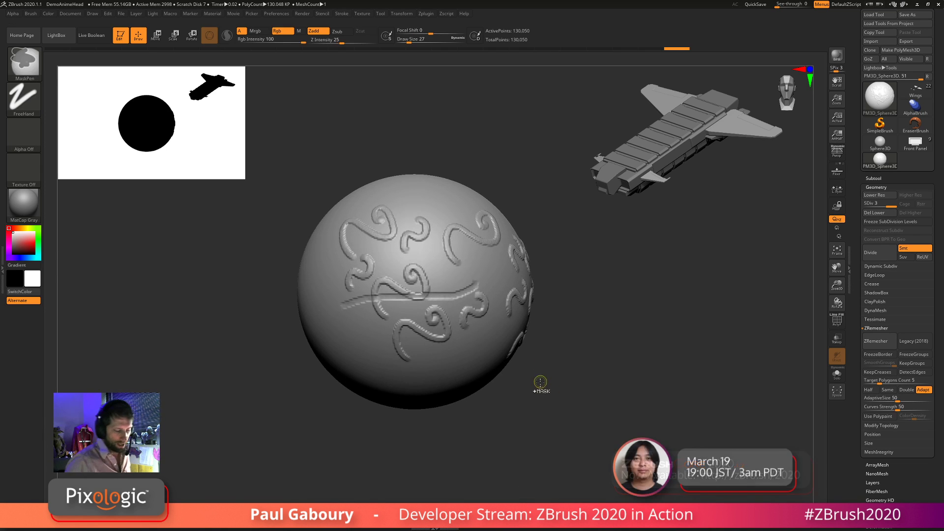
pyautogui.hotkey('ctrl', 'z')
pyautogui.hotkey('ctrl', 'z')
pyautogui.hotkey('ctrl', 'z')
pyautogui.hotkey('ctrl', 'z')
pyautogui.hotkey('ctrl', 'z')
pyautogui.hotkey('ctrl', 'z')
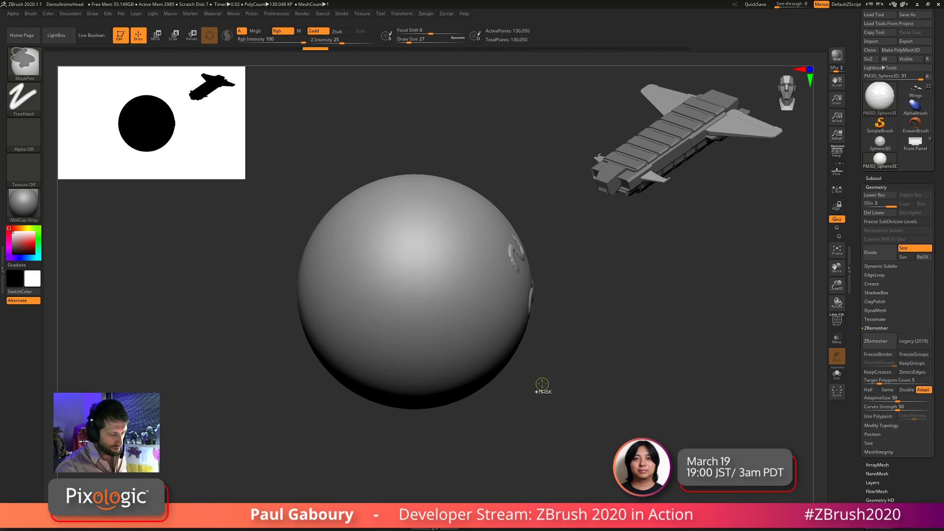
# Draw a row of five X-shaped ClayBuildup crosses on a clean area, with a straight bar above and below it
pyautogui.moveTo(411, 304)
pyautogui.keyDown('alt'); pyautogui.mouseDown(button='right')
pyautogui.moveTo(431, 335)
pyautogui.moveTo(421, 322)
pyautogui.mouseUp(button='right'); pyautogui.keyUp('alt')
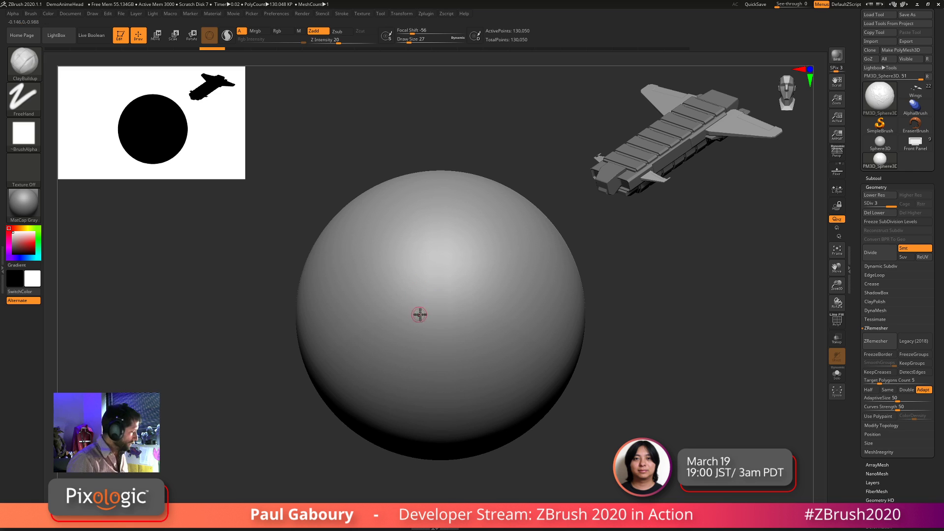
pyautogui.moveTo(356, 336); pyautogui.dragTo(392, 294)
pyautogui.moveTo(361, 304)
pyautogui.mouseDown()
pyautogui.moveTo(392, 337)
pyautogui.moveTo(417, 301)
pyautogui.moveTo(421, 328)
pyautogui.moveTo(443, 297)
pyautogui.moveTo(455, 329)
pyautogui.moveTo(472, 298)
pyautogui.moveTo(480, 325)
pyautogui.moveTo(507, 294)
pyautogui.moveTo(514, 337)
pyautogui.mouseUp()
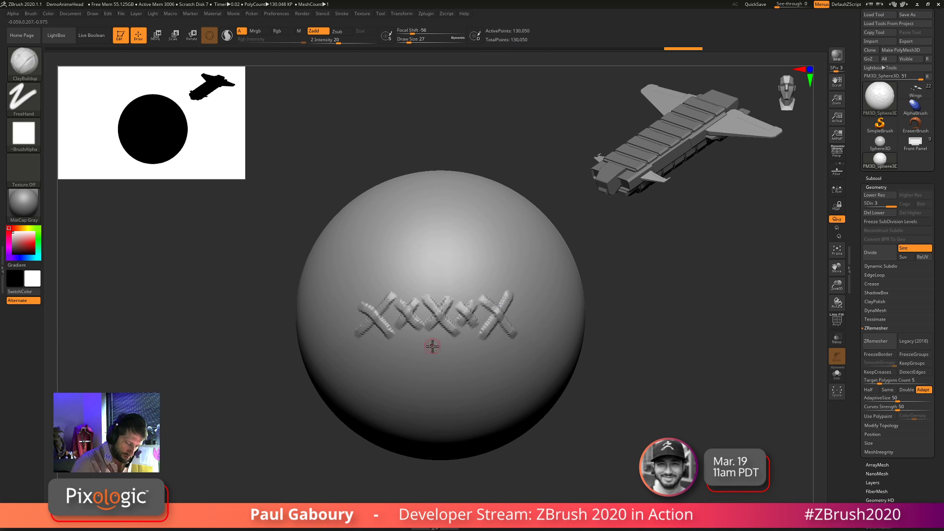
pyautogui.moveTo(397, 347); pyautogui.dragTo(478, 348)
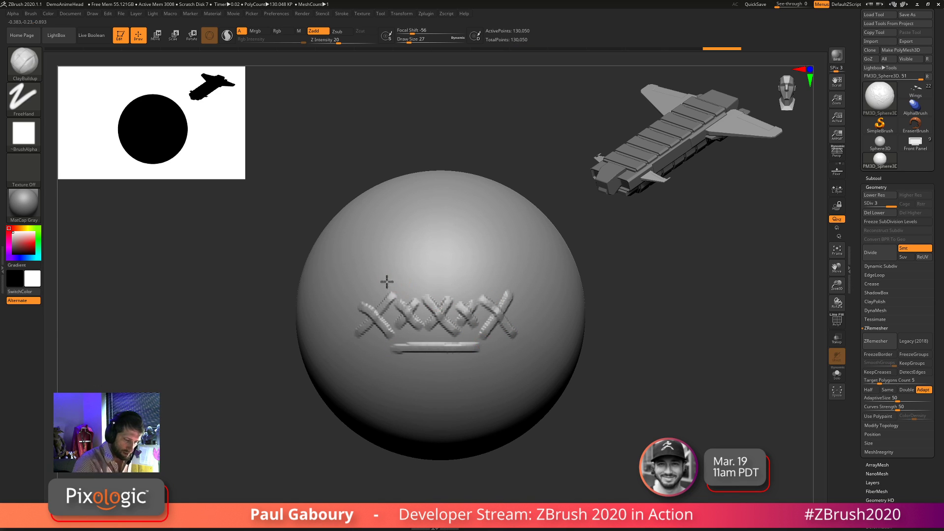
pyautogui.moveTo(384, 281); pyautogui.dragTo(495, 280)
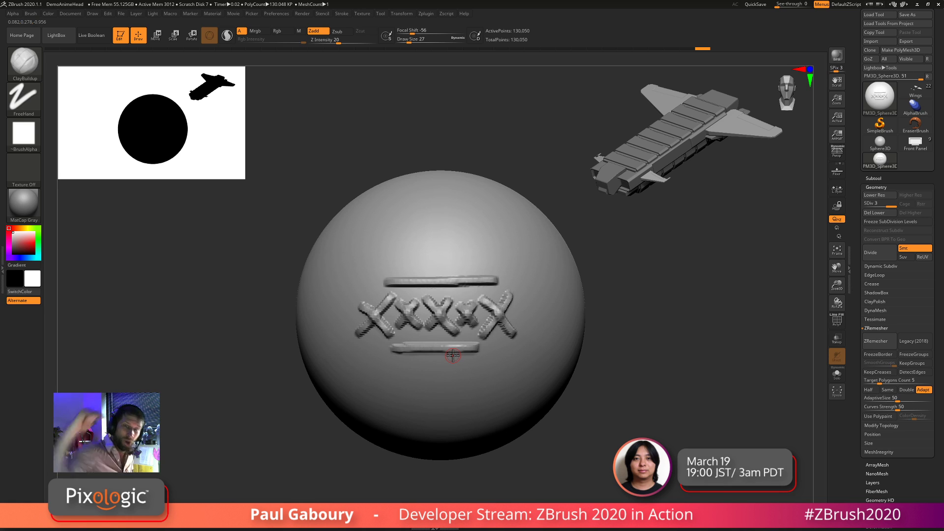
# Replay all the recorded cross and bar strokes several times on the same clean side of the sphere to build them up
pyautogui.moveTo(425, 367)
pyautogui.mouseDown(button='right')
pyautogui.moveTo(470, 375)
pyautogui.moveTo(428, 379)
pyautogui.moveTo(412, 363)
pyautogui.moveTo(382, 364)
pyautogui.moveTo(421, 320)
pyautogui.moveTo(441, 347)
pyautogui.moveTo(392, 311)
pyautogui.mouseUp(button='right')
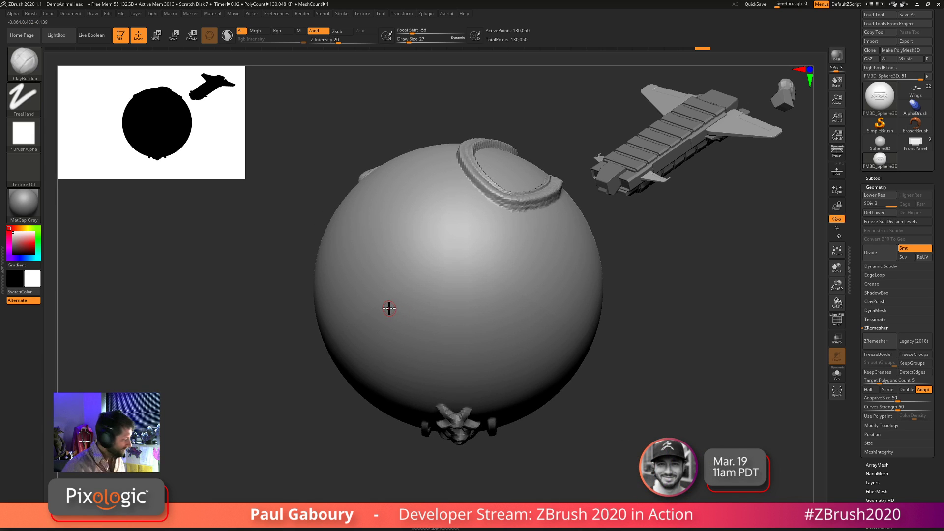
pyautogui.press('shift')
pyautogui.hotkey('ctrl', 'z')
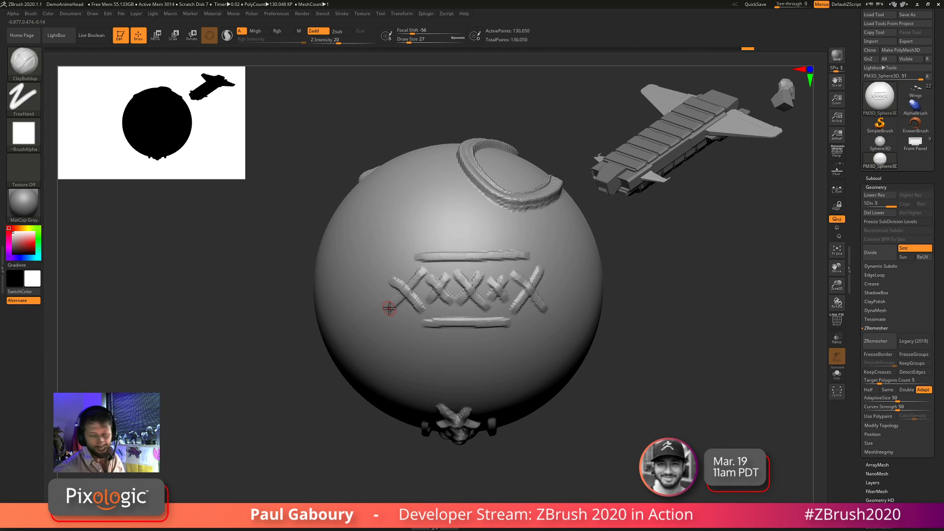
pyautogui.hotkey('ctrl', 'z')
pyautogui.hotkey('ctrl', 'z')
pyautogui.hotkey('ctrl', 'z')
pyautogui.hotkey('ctrl', 'z')
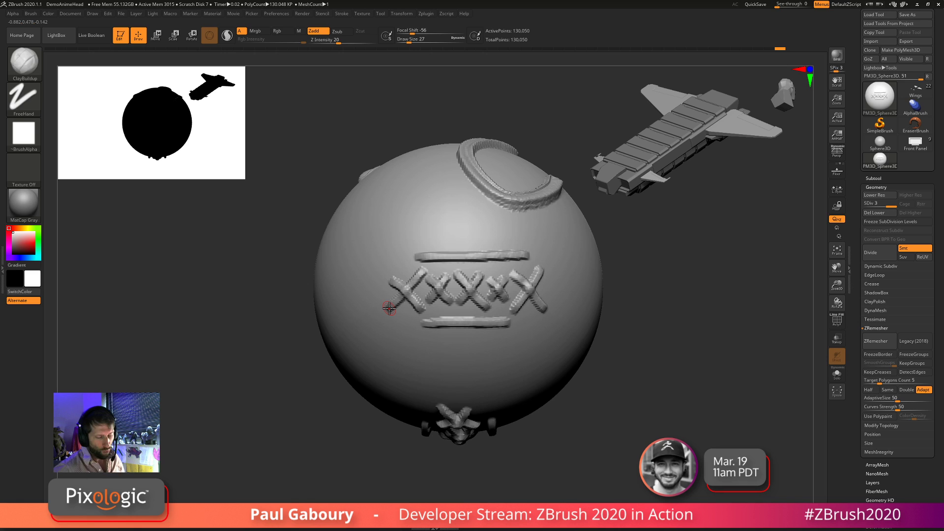
pyautogui.hotkey('ctrl', 'shift', 'z')
pyautogui.hotkey('ctrl', 'shift', 'z')
pyautogui.hotkey('ctrl', 'shift', 'z')
pyautogui.hotkey('ctrl', 'shift', 'z')
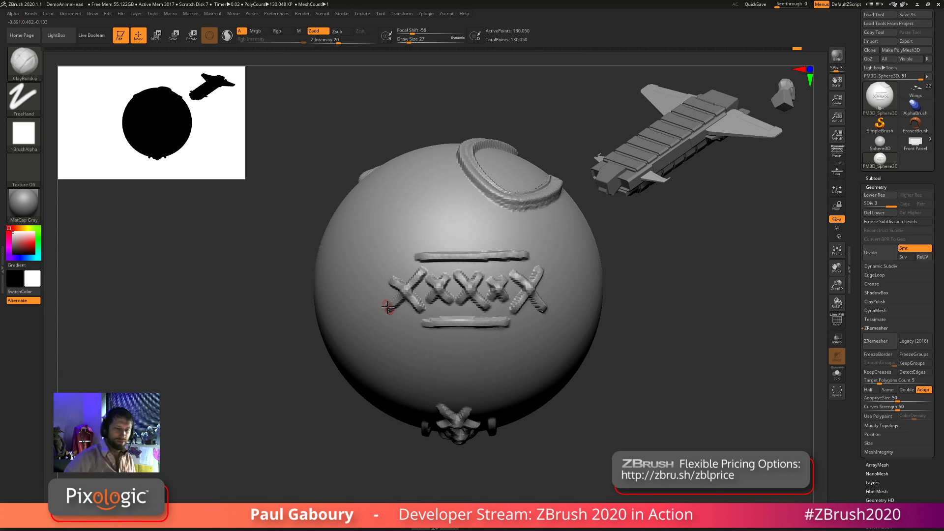
# Collapse the stroke Modifiers and show the stroke Inventory options for recording and replaying
pyautogui.click(341, 13)
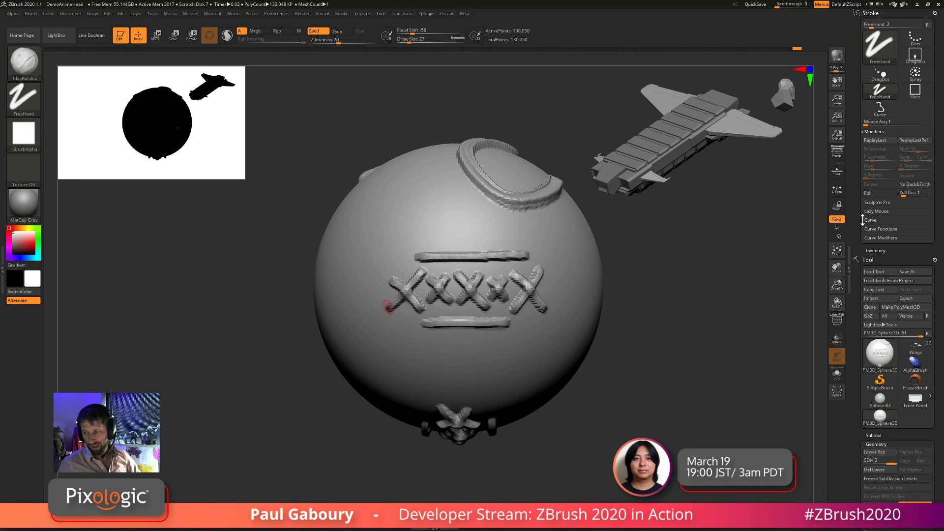
pyautogui.click(880, 132)
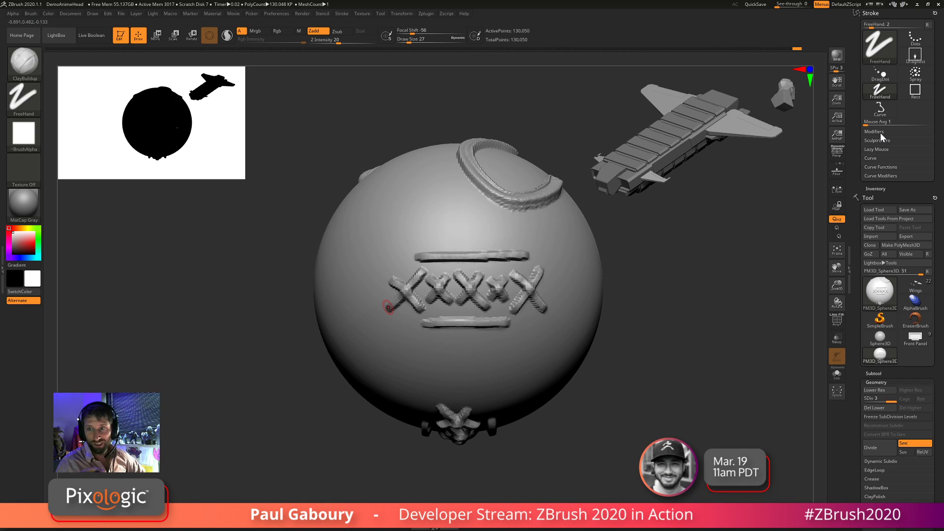
pyautogui.click(878, 188)
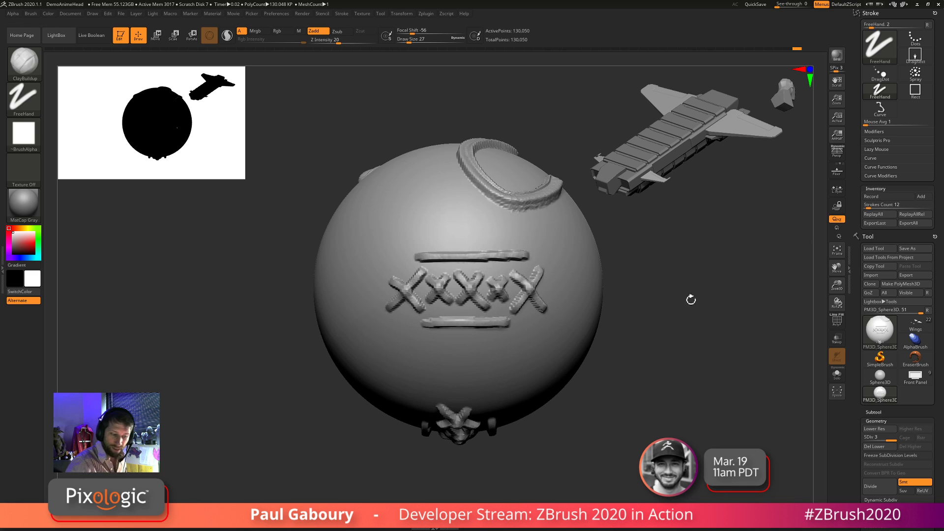
# Record seven X-shaped ClayBuildup crosses in two rows, four above three, on a clean side of the sphere
pyautogui.moveTo(691, 299)
pyautogui.mouseDown()
pyautogui.moveTo(565, 305)
pyautogui.moveTo(496, 319)
pyautogui.moveTo(455, 305)
pyautogui.moveTo(438, 326)
pyautogui.moveTo(409, 289)
pyautogui.mouseUp()
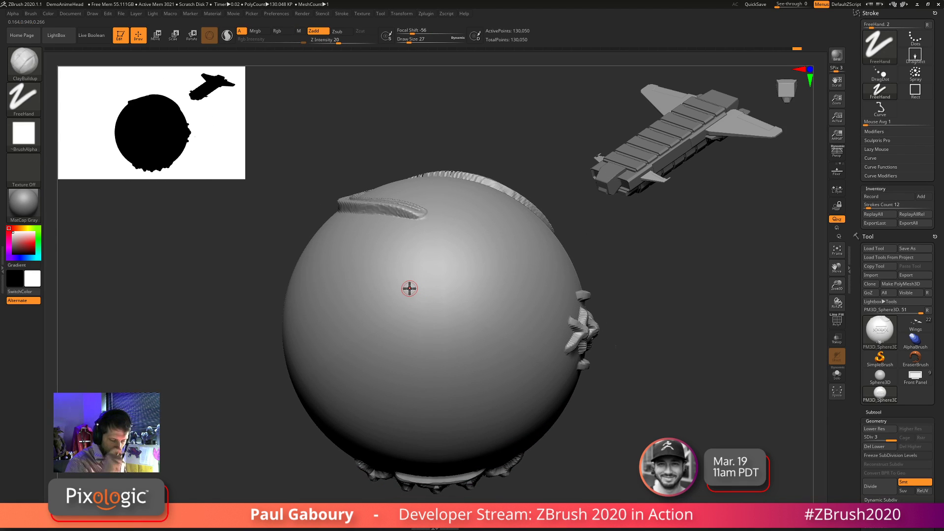
pyautogui.press('3')
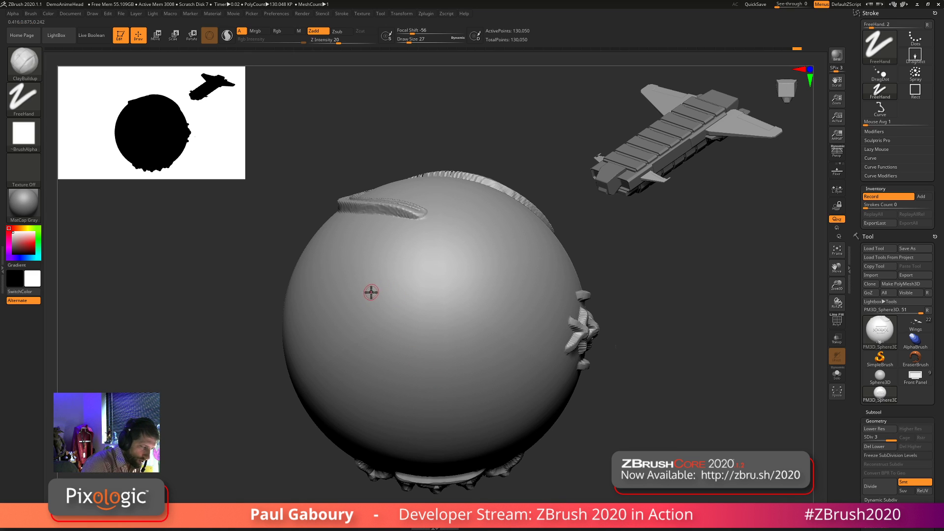
pyautogui.moveTo(366, 298)
pyautogui.mouseDown()
pyautogui.moveTo(403, 257)
pyautogui.moveTo(407, 292)
pyautogui.moveTo(429, 256)
pyautogui.mouseUp()
pyautogui.moveTo(401, 265)
pyautogui.mouseDown()
pyautogui.moveTo(438, 294)
pyautogui.moveTo(461, 263)
pyautogui.moveTo(480, 299)
pyautogui.moveTo(499, 259)
pyautogui.moveTo(507, 297)
pyautogui.mouseUp()
pyautogui.moveTo(403, 330)
pyautogui.mouseDown()
pyautogui.moveTo(426, 302)
pyautogui.moveTo(440, 338)
pyautogui.moveTo(467, 303)
pyautogui.mouseUp()
pyautogui.moveTo(439, 305)
pyautogui.mouseDown()
pyautogui.moveTo(477, 339)
pyautogui.moveTo(500, 308)
pyautogui.moveTo(501, 328)
pyautogui.mouseUp()
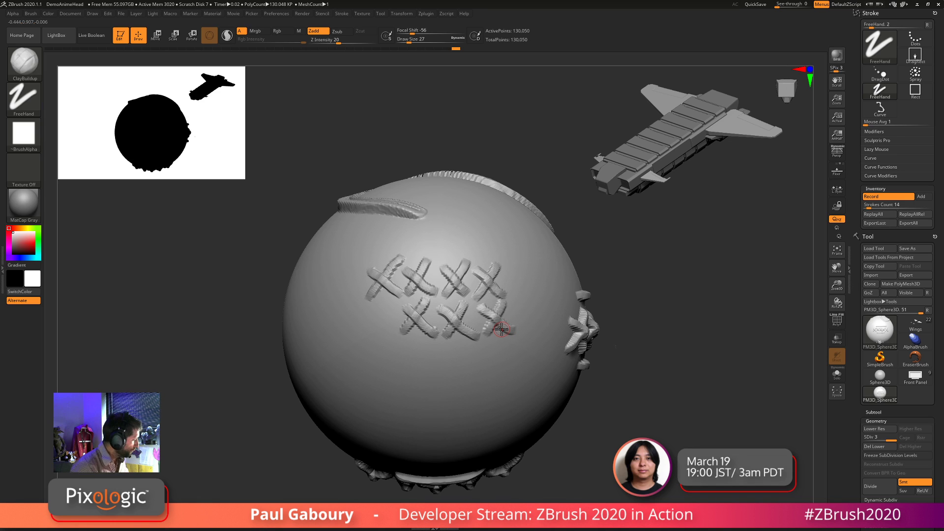
pyautogui.hotkey('shift', '1')
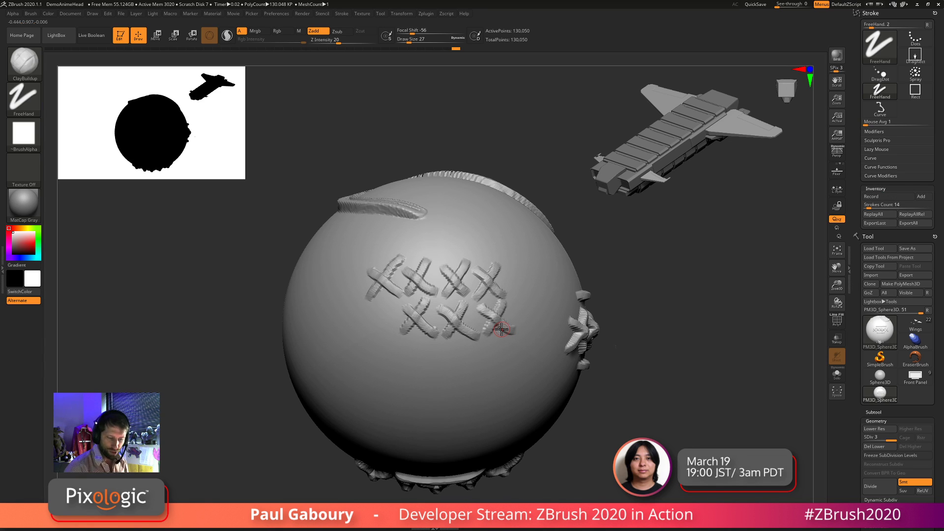
# Switch to the DamStandard brush and replay all the recorded strokes over the crosses and on a clean side of the sphere
pyautogui.press('b')
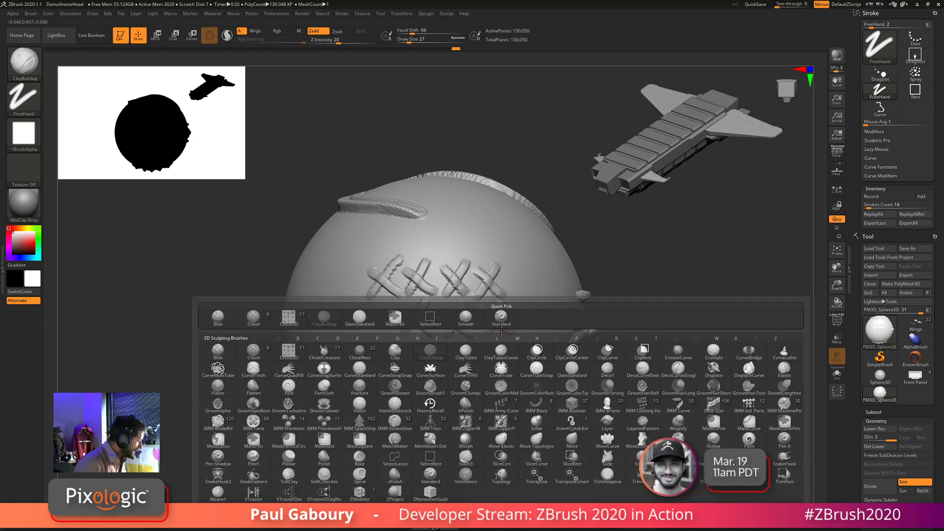
pyautogui.press('d')
pyautogui.press('s')
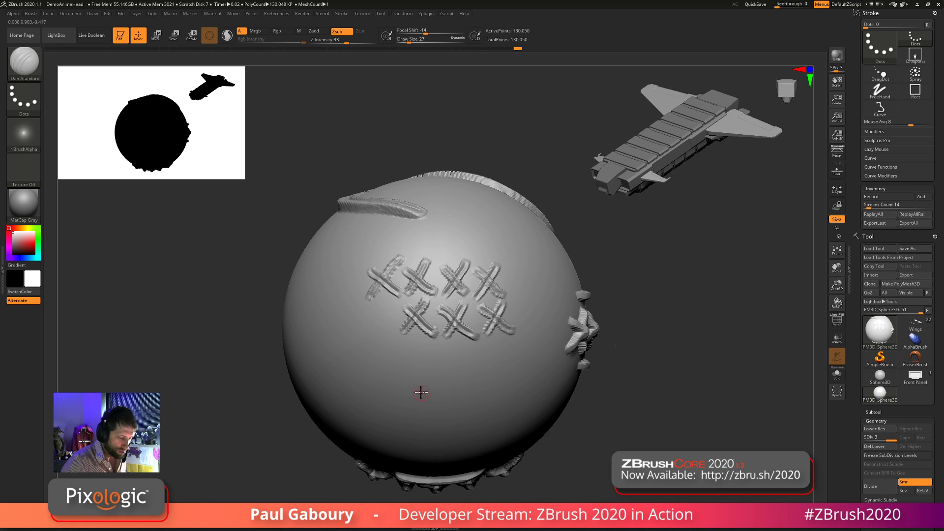
pyautogui.moveTo(422, 392)
pyautogui.mouseDown(button='right')
pyautogui.moveTo(440, 397)
pyautogui.moveTo(578, 368)
pyautogui.mouseUp(button='right')
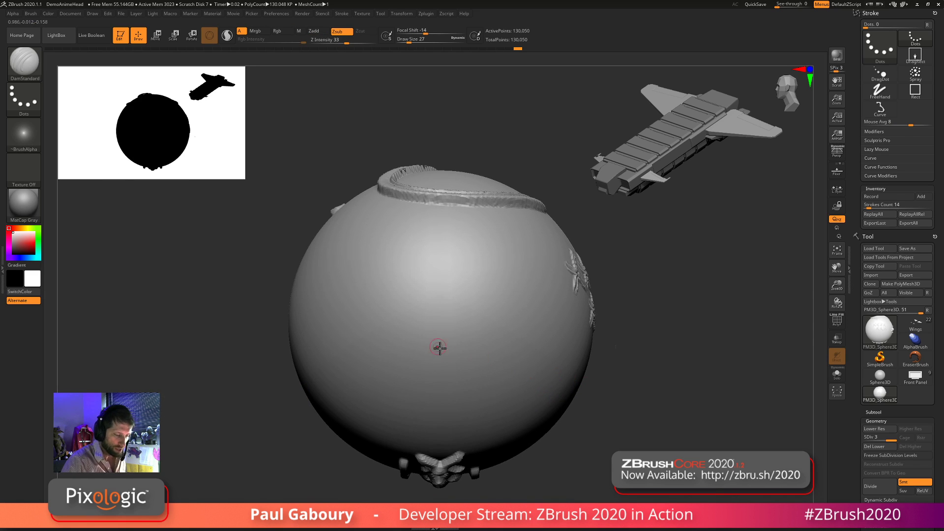
pyautogui.moveTo(438, 347); pyautogui.dragTo(453, 301, button='right')
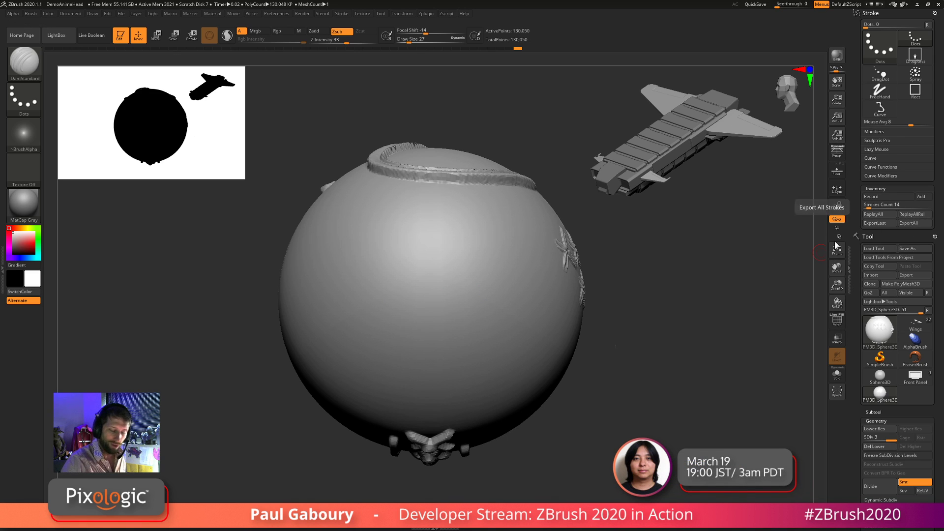
pyautogui.hotkey('shift', '2')
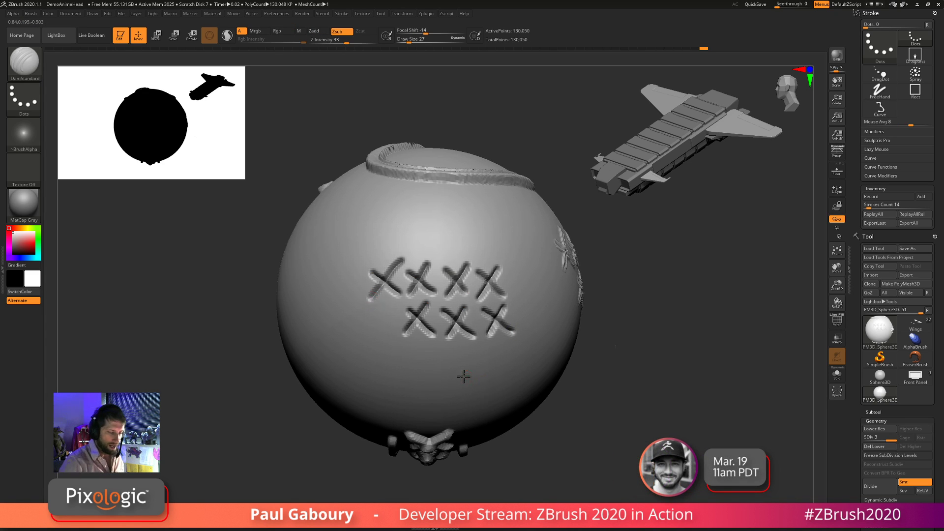
# Switch the active tool to Sphere3D and back to the sculpted PM3D_Sphere3D with the stitched X marks
pyautogui.moveTo(462, 377)
pyautogui.mouseDown(button='right')
pyautogui.moveTo(485, 373)
pyautogui.moveTo(558, 394)
pyautogui.mouseUp(button='right')
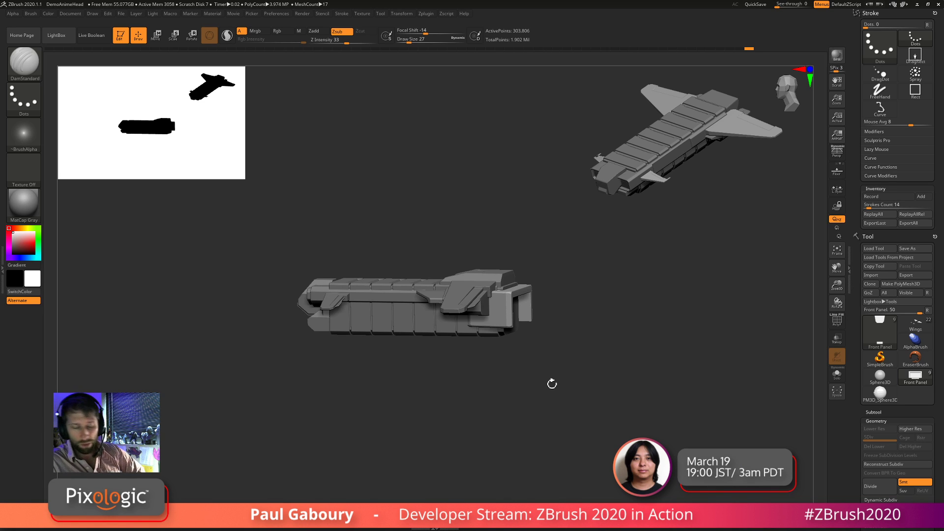
pyautogui.click(880, 376)
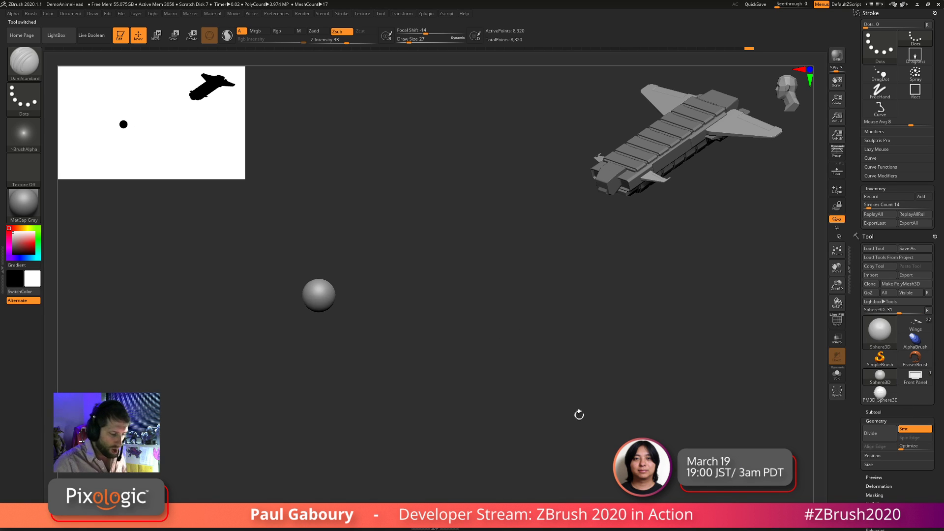
pyautogui.moveTo(450, 407); pyautogui.dragTo(511, 411)
pyautogui.click(880, 394)
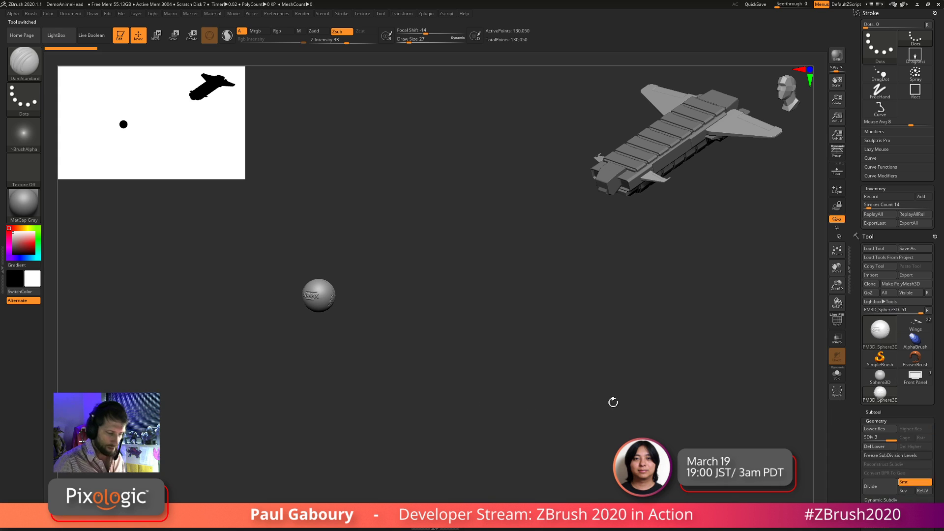
pyautogui.keyDown('alt'); pyautogui.moveTo(391, 350); pyautogui.dragTo(463, 367); pyautogui.keyUp('alt')
pyautogui.keyDown('ctrl'); pyautogui.moveTo(464, 367); pyautogui.dragTo(519, 447, button='right'); pyautogui.keyUp('ctrl')
pyautogui.moveTo(501, 315)
pyautogui.keyDown('alt'); pyautogui.mouseDown(button='right')
pyautogui.moveTo(539, 374)
pyautogui.moveTo(460, 347)
pyautogui.mouseUp(button='right'); pyautogui.keyUp('alt')
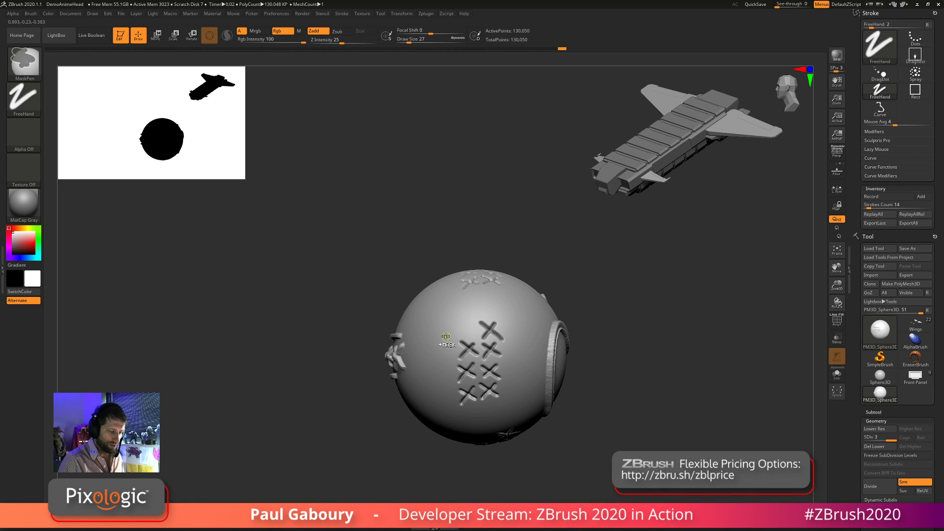
pyautogui.scroll(3, 447, 320)
pyautogui.keyDown('alt'); pyautogui.moveTo(466, 322); pyautogui.dragTo(481, 351, button='right'); pyautogui.keyUp('alt')
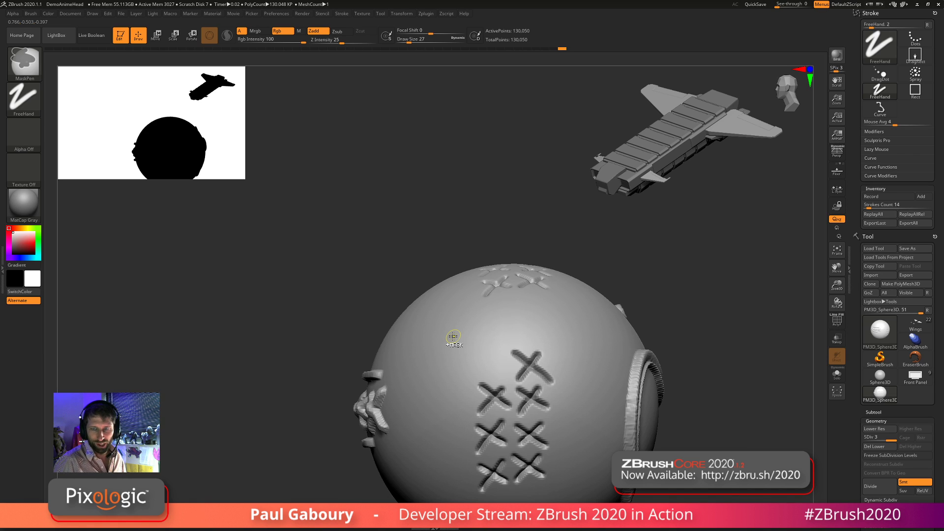
pyautogui.press('ctrl')
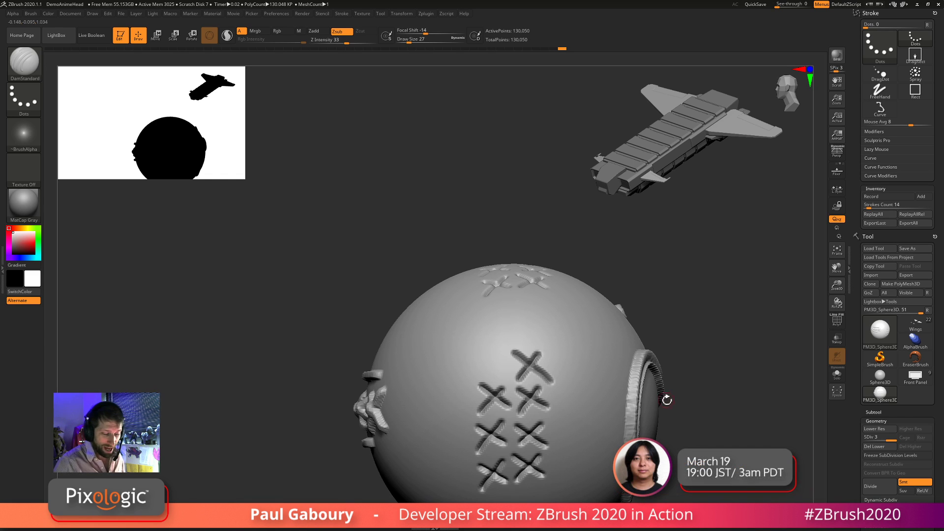
# Subdivide the sculpted sphere twice, up to subdivision level 5
pyautogui.moveTo(665, 394); pyautogui.dragTo(633, 331)
pyautogui.hotkey('ctrl', 'd')
pyautogui.hotkey('ctrl', 'd')
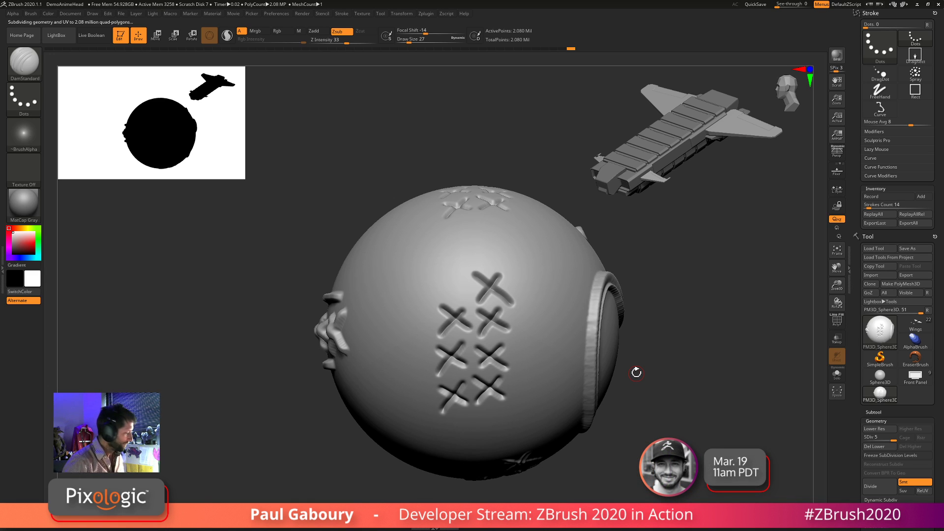
# Choose the Paint brush and fill the whole sphere with white
pyautogui.press('b')
pyautogui.press('p')
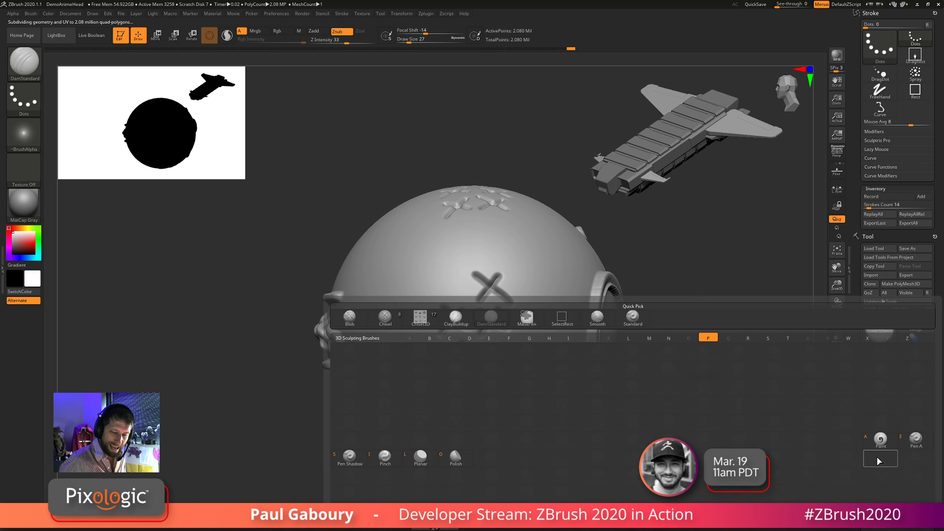
pyautogui.press('a')
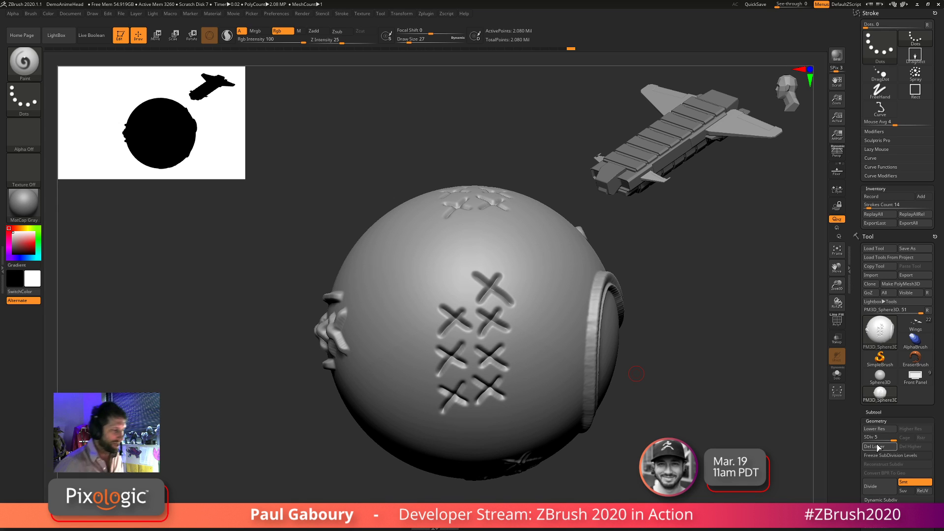
pyautogui.click(48, 14)
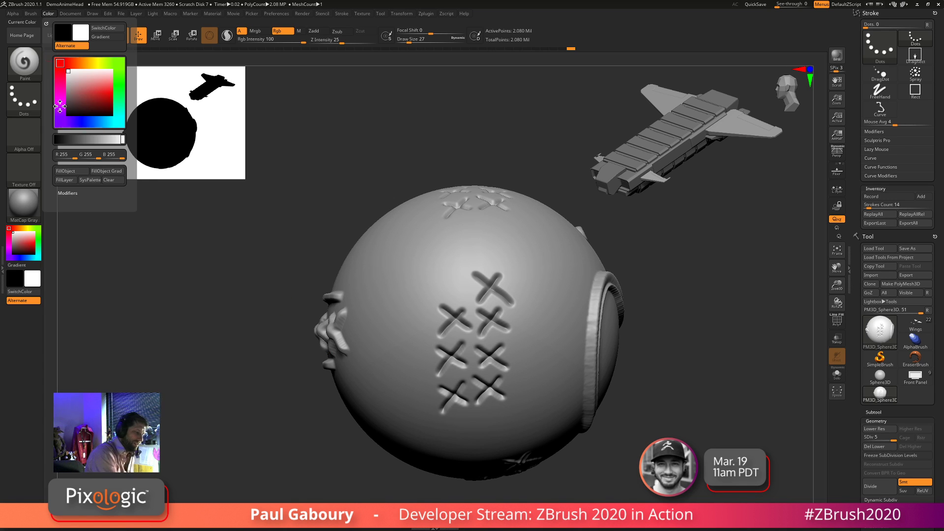
pyautogui.click(72, 171)
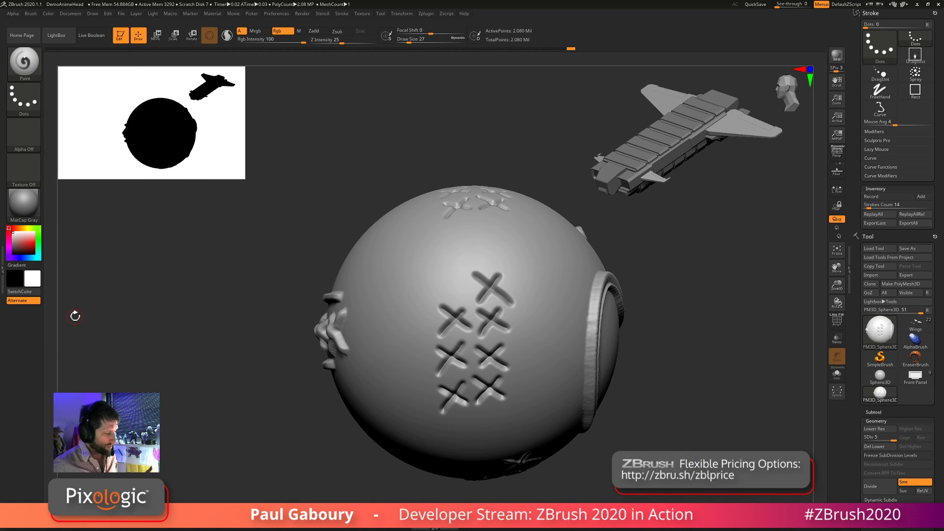
# Swap the two colors and paint two rows of three black X marks on the smooth area below the carved stitches
pyautogui.press('v')
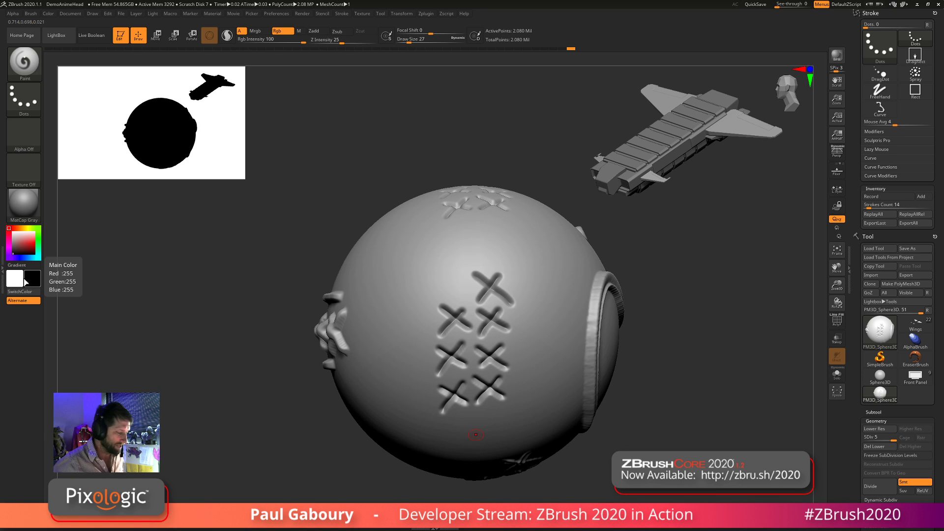
pyautogui.moveTo(453, 342)
pyautogui.mouseDown(button='right')
pyautogui.moveTo(464, 330)
pyautogui.moveTo(522, 333)
pyautogui.moveTo(491, 369)
pyautogui.moveTo(497, 399)
pyautogui.moveTo(477, 337)
pyautogui.moveTo(453, 339)
pyautogui.mouseUp(button='right')
pyautogui.press('ctrl')
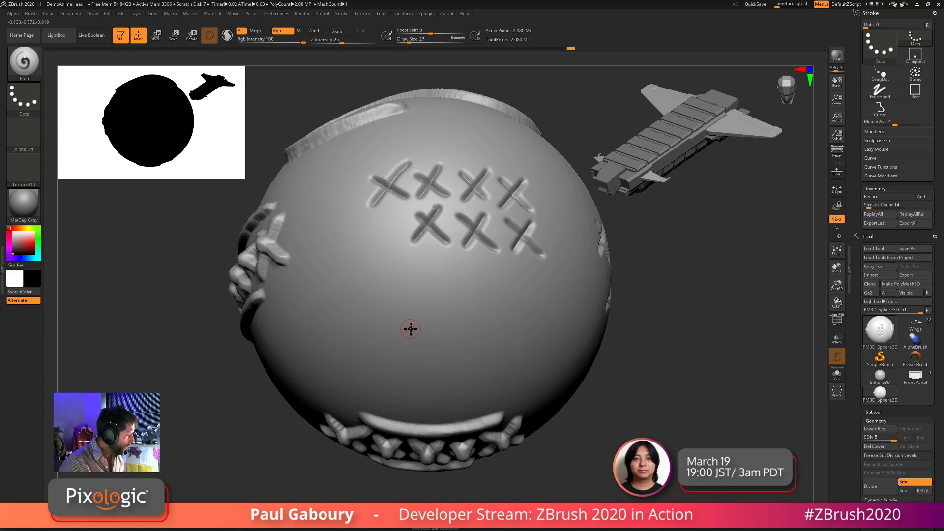
pyautogui.moveTo(343, 346); pyautogui.dragTo(411, 300)
pyautogui.moveTo(353, 306); pyautogui.dragTo(399, 350)
pyautogui.moveTo(427, 349); pyautogui.dragTo(473, 297)
pyautogui.moveTo(431, 301)
pyautogui.mouseDown()
pyautogui.moveTo(481, 342)
pyautogui.moveTo(537, 295)
pyautogui.moveTo(541, 342)
pyautogui.mouseUp()
pyautogui.moveTo(402, 390); pyautogui.dragTo(427, 362)
pyautogui.moveTo(401, 364)
pyautogui.mouseDown()
pyautogui.moveTo(435, 394)
pyautogui.moveTo(479, 363)
pyautogui.mouseUp()
pyautogui.moveTo(453, 364)
pyautogui.mouseDown()
pyautogui.moveTo(489, 393)
pyautogui.moveTo(527, 356)
pyautogui.moveTo(535, 379)
pyautogui.mouseUp()
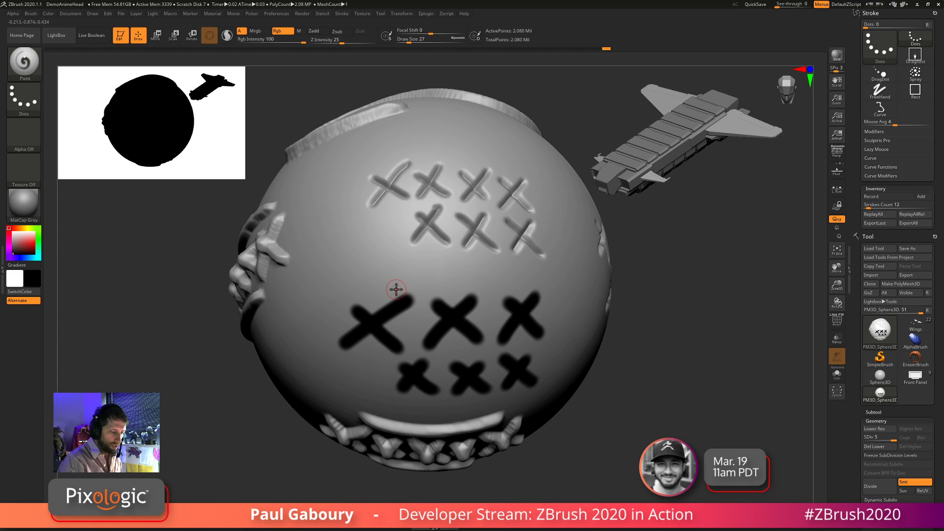
# Mask the black painted X marks on the sphere using Mask By Intensity
pyautogui.moveTo(411, 272); pyautogui.dragTo(463, 337, button='right')
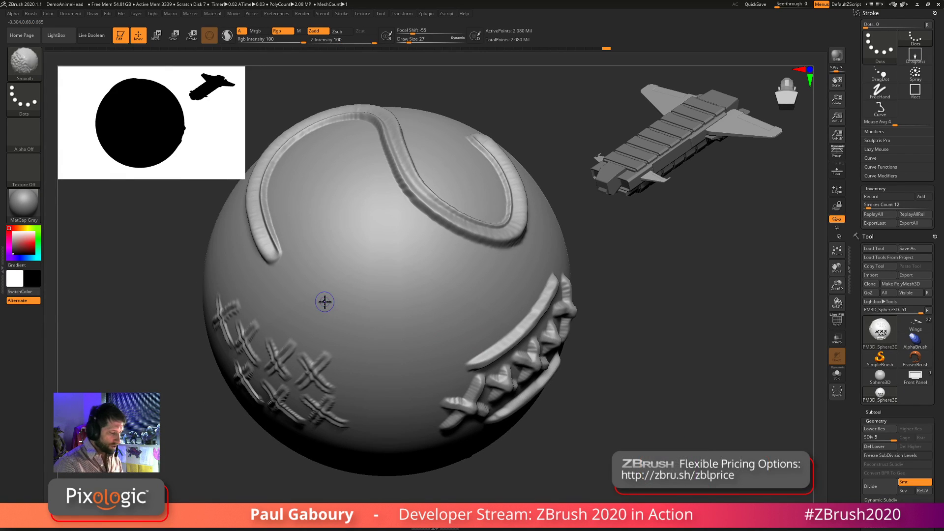
pyautogui.hotkey('shift', '1')
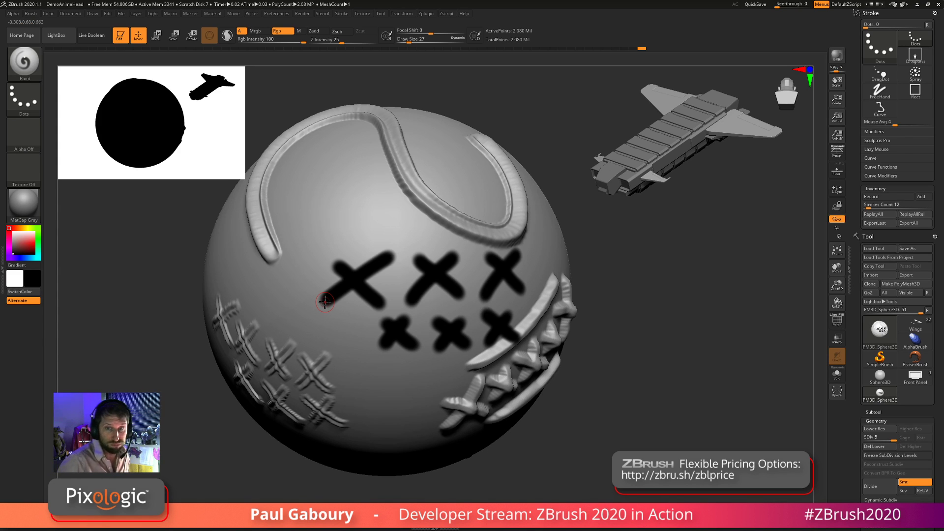
pyautogui.scroll(-10, 873, 348)
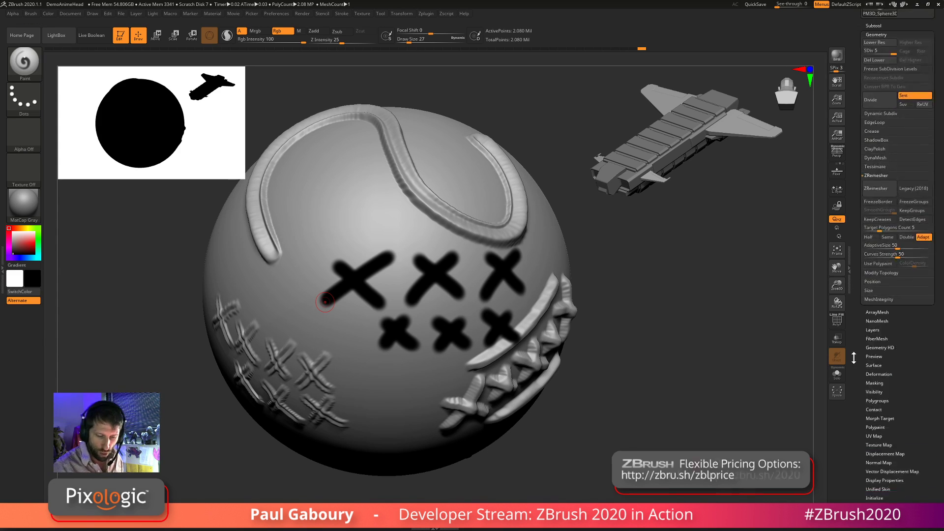
pyautogui.click(874, 368)
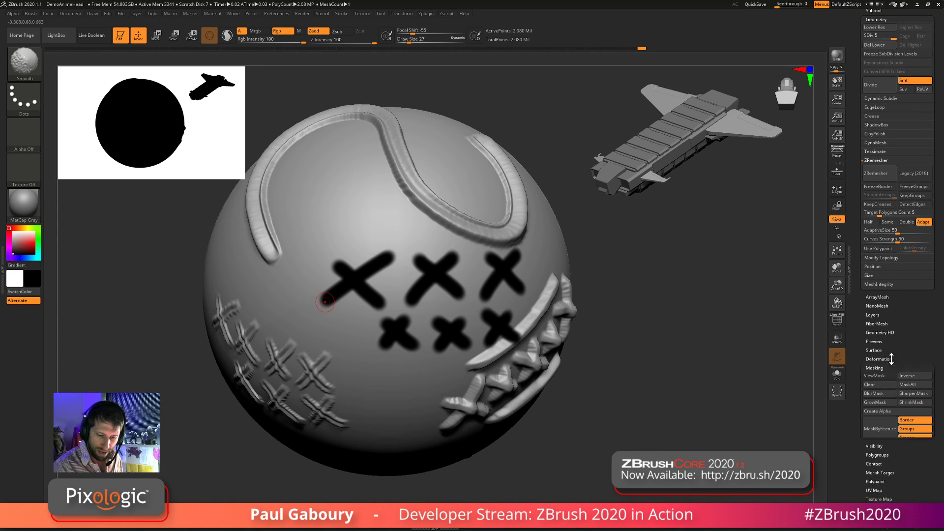
pyautogui.scroll(-3, 909, 289)
pyautogui.scroll(-2, 909, 288)
pyautogui.click(878, 360)
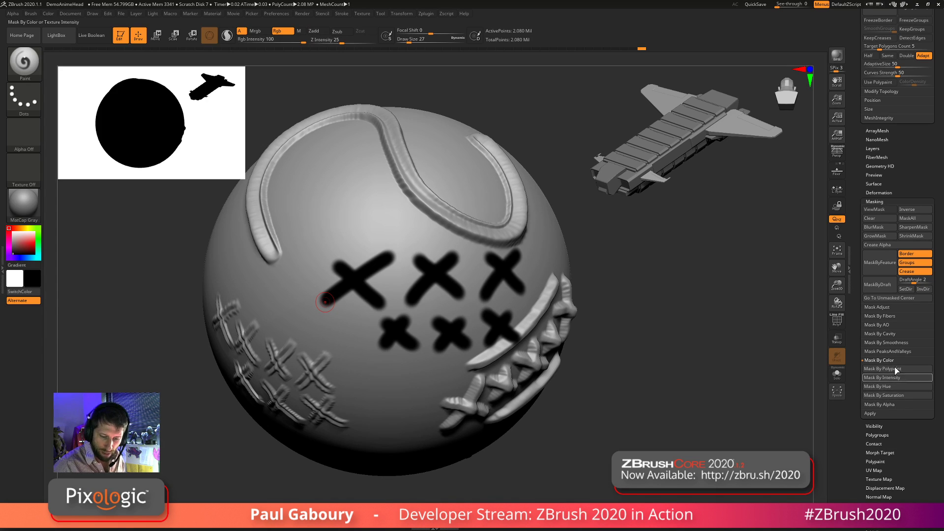
pyautogui.click(900, 395)
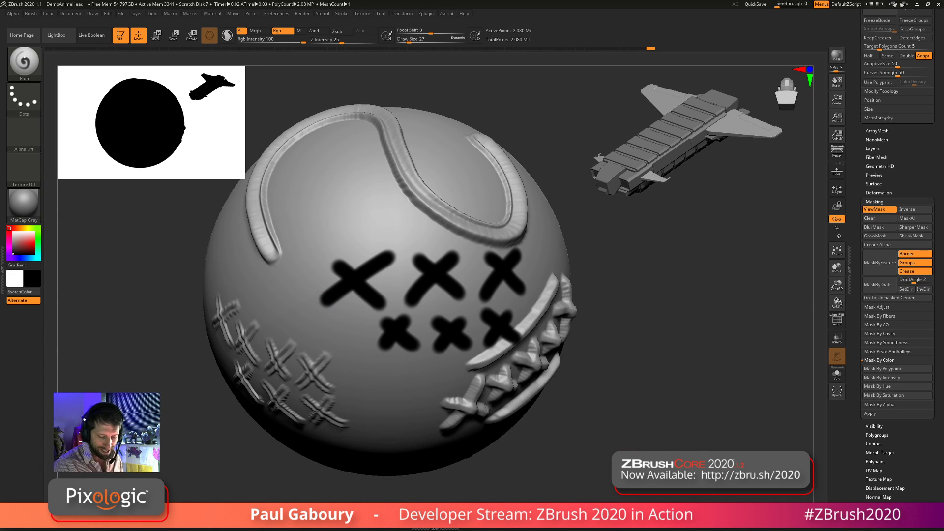
# Turn off the sphere's polypaint and swap the colors to inspect the masked X marks, and undo the mask
pyautogui.moveTo(915, 461); pyautogui.dragTo(916, 435)
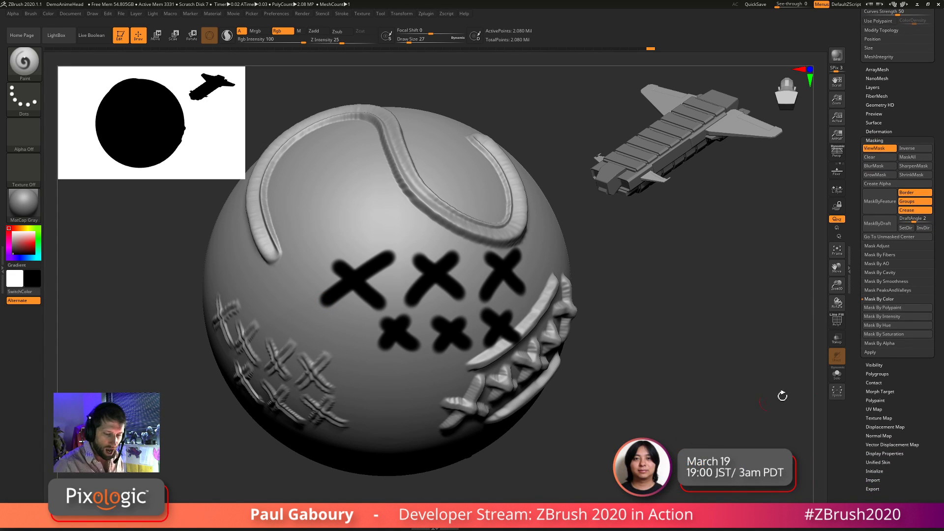
pyautogui.moveTo(919, 382); pyautogui.dragTo(915, 496)
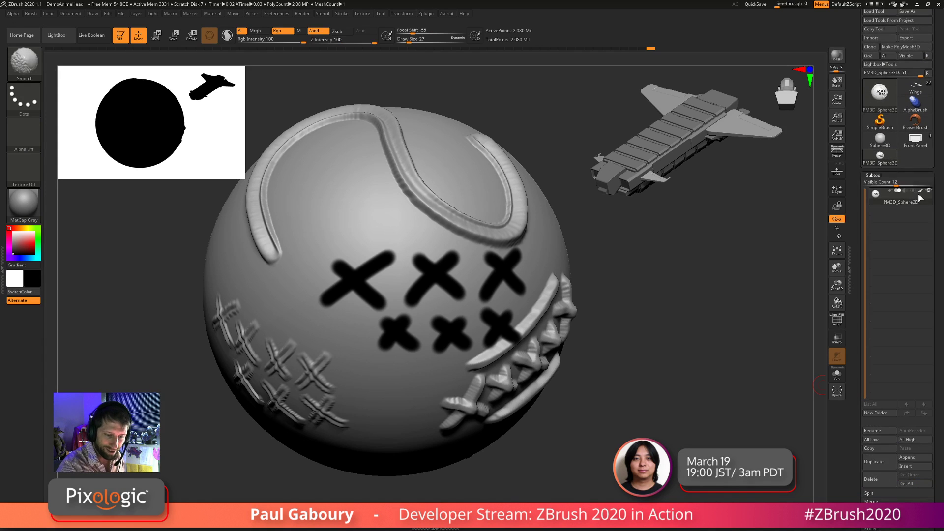
pyautogui.click(920, 195)
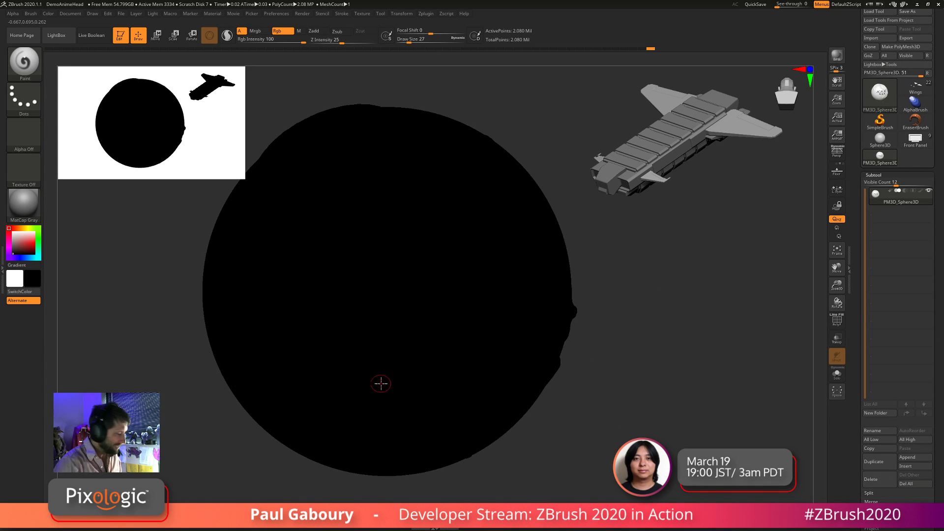
pyautogui.press('v')
pyautogui.keyDown('alt'); pyautogui.moveTo(611, 444); pyautogui.dragTo(547, 421); pyautogui.keyUp('alt')
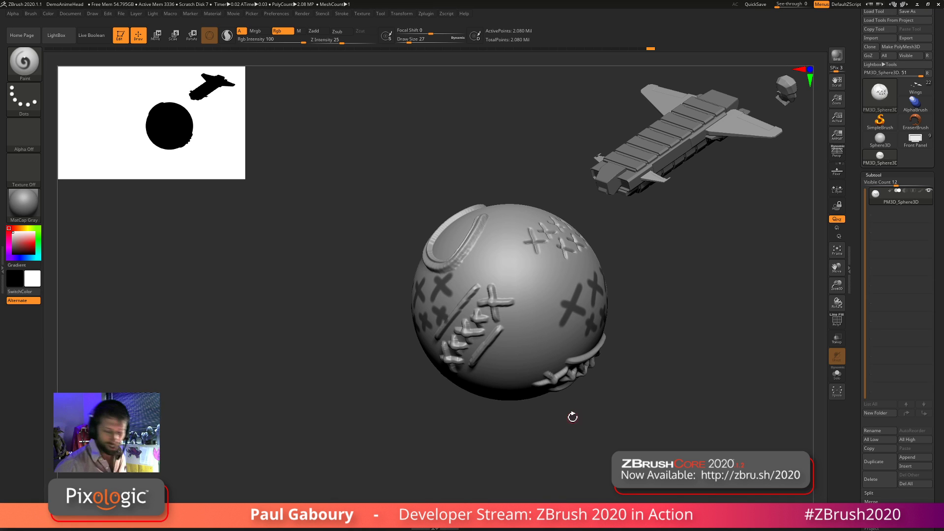
pyautogui.hotkey('ctrl', 'z')
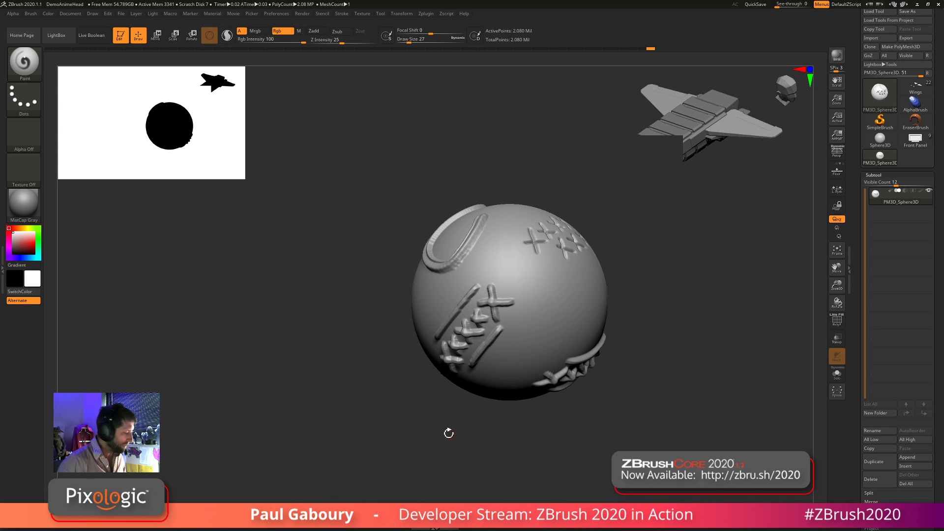
# Set the main color to cyan and turn the sphere's polypaint back on
pyautogui.click(38, 257)
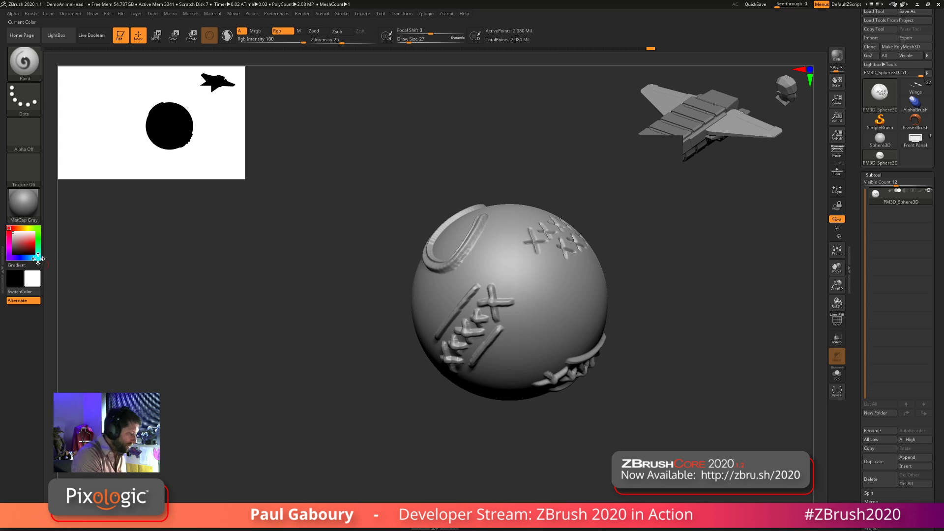
pyautogui.click(34, 242)
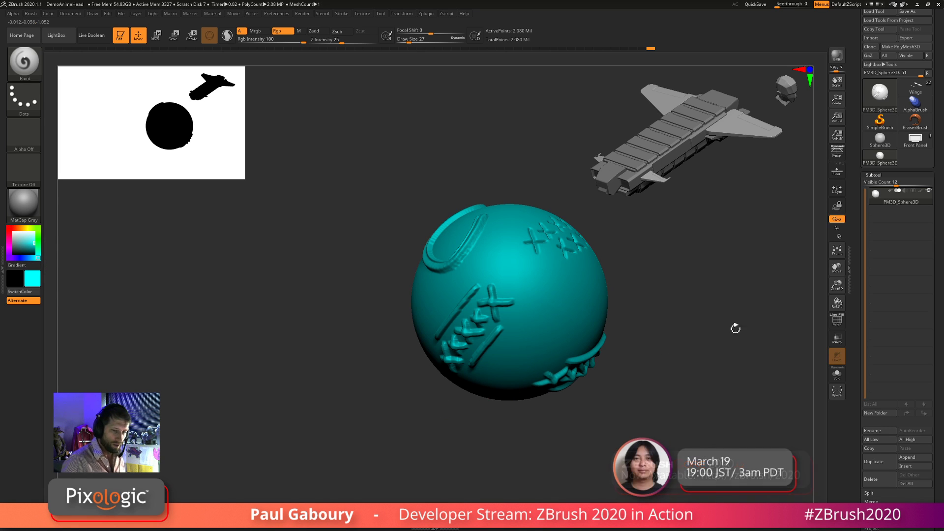
pyautogui.click(920, 190)
# Paint a cyan rectangle, a rounded loop and a small oval on the sphere between the groups of black X marks
pyautogui.hotkey('ctrl', 'z')
pyautogui.moveTo(508, 316)
pyautogui.mouseDown()
pyautogui.moveTo(509, 331)
pyautogui.moveTo(541, 314)
pyautogui.moveTo(515, 314)
pyautogui.mouseUp()
pyautogui.moveTo(517, 281)
pyautogui.mouseDown()
pyautogui.moveTo(551, 246)
pyautogui.moveTo(519, 282)
pyautogui.mouseUp()
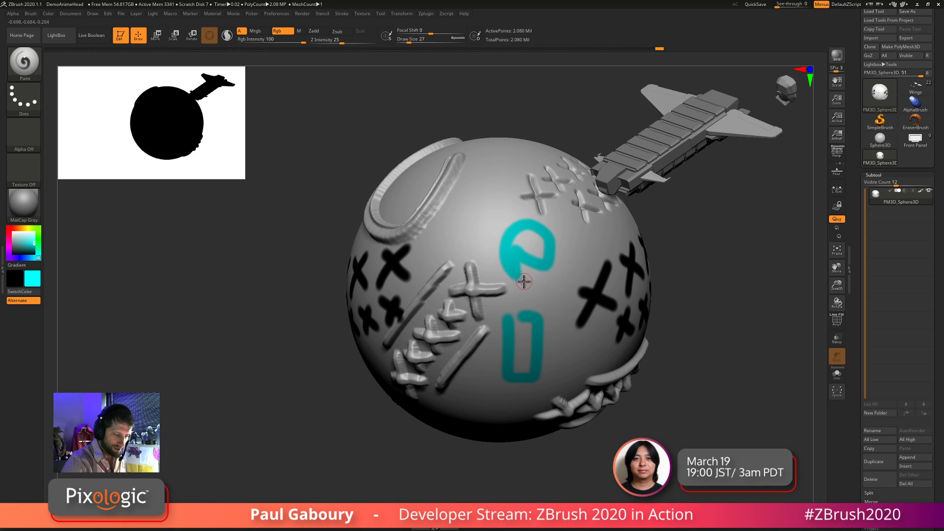
pyautogui.moveTo(473, 236); pyautogui.dragTo(479, 201)
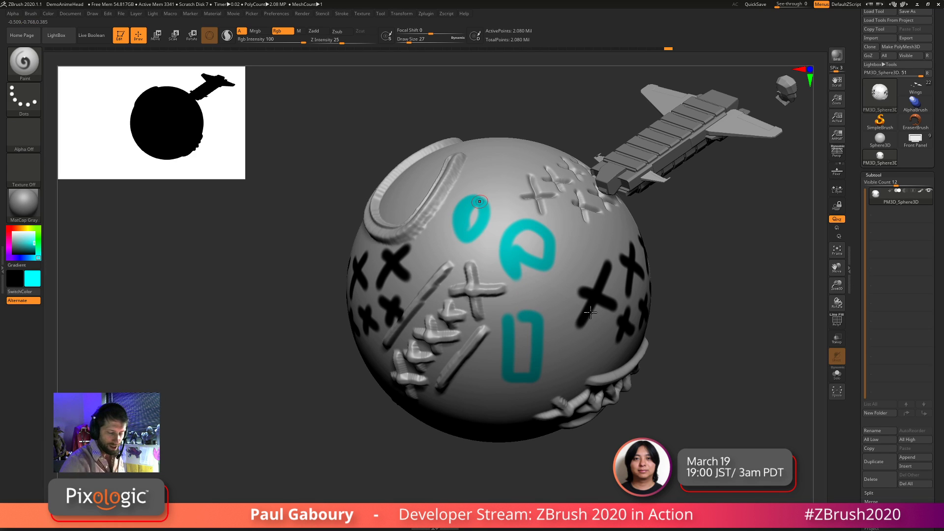
# Collapse the subtool and geometry settings and open Mask By Polypaint for the sphere
pyautogui.click(873, 175)
pyautogui.click(876, 184)
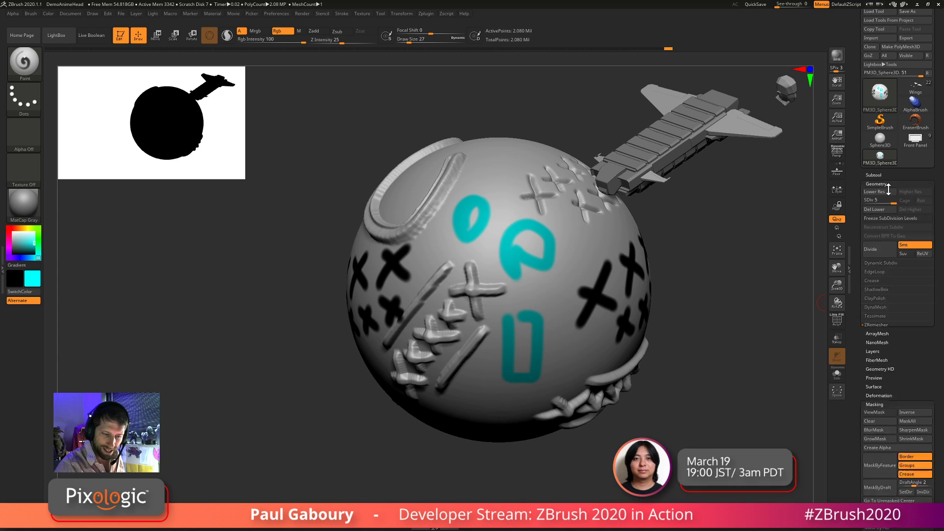
pyautogui.click(875, 263)
pyautogui.moveTo(910, 234); pyautogui.dragTo(911, 189)
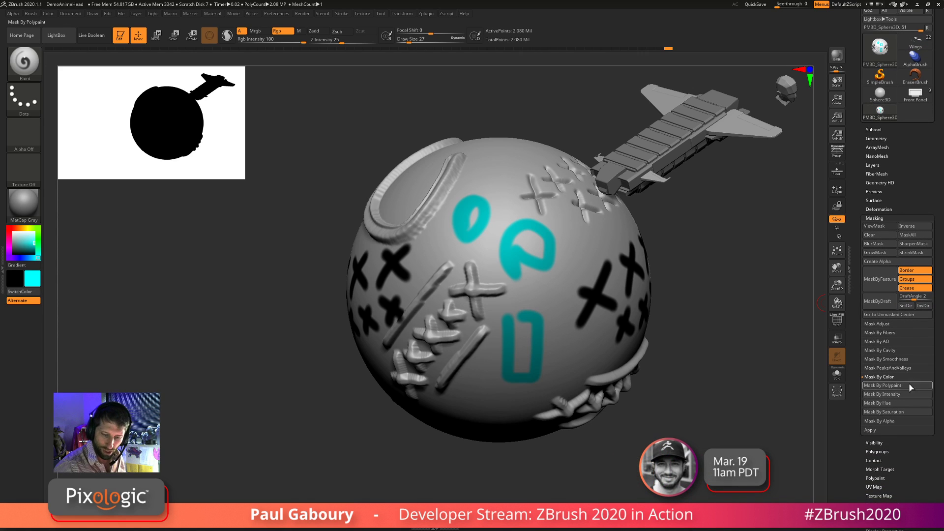
pyautogui.click(873, 388)
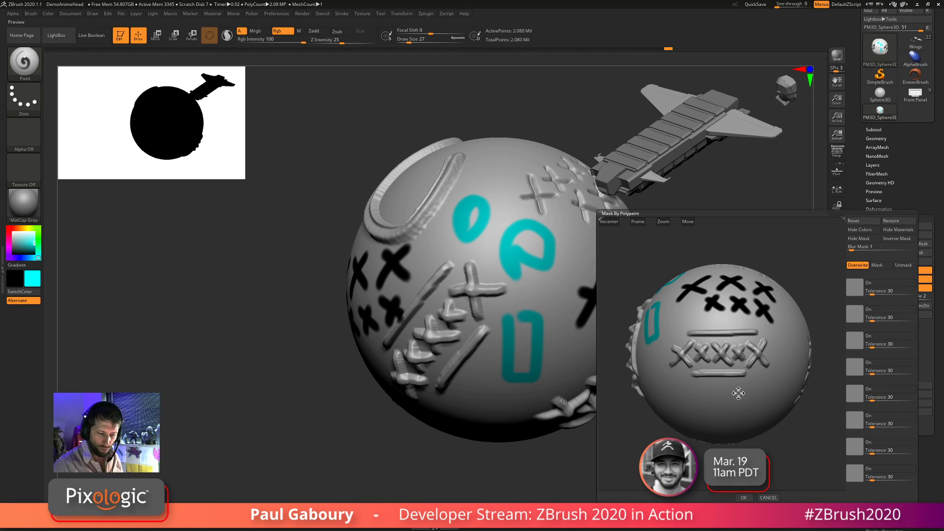
# Sample the cyan in Mask By Polypaint, raise its tolerance to about 138, apply it, and invert the mask on the sphere
pyautogui.moveTo(733, 393); pyautogui.dragTo(777, 382)
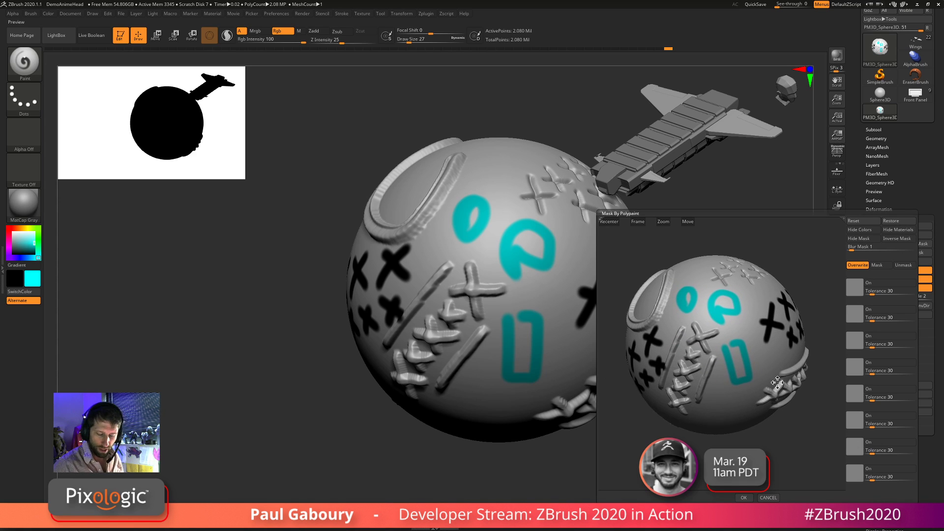
pyautogui.click(858, 291)
pyautogui.click(751, 378)
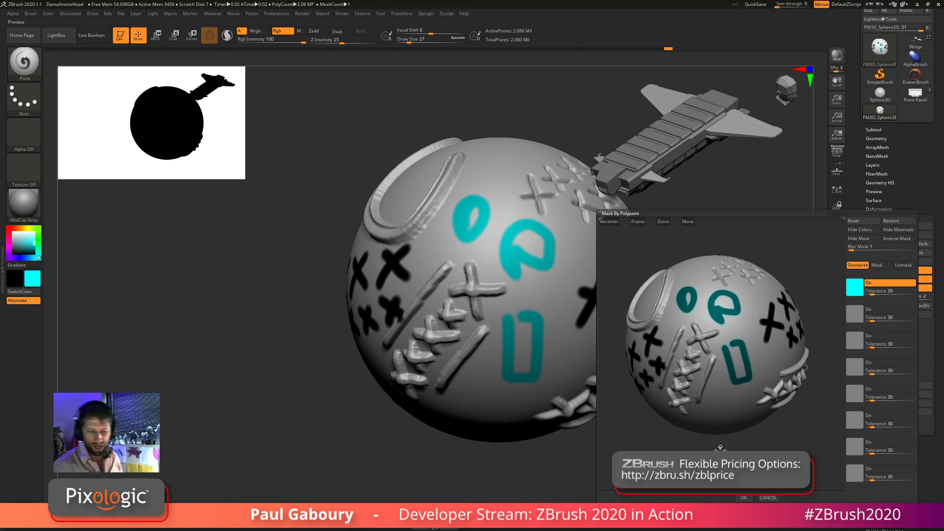
pyautogui.moveTo(870, 291); pyautogui.dragTo(890, 294)
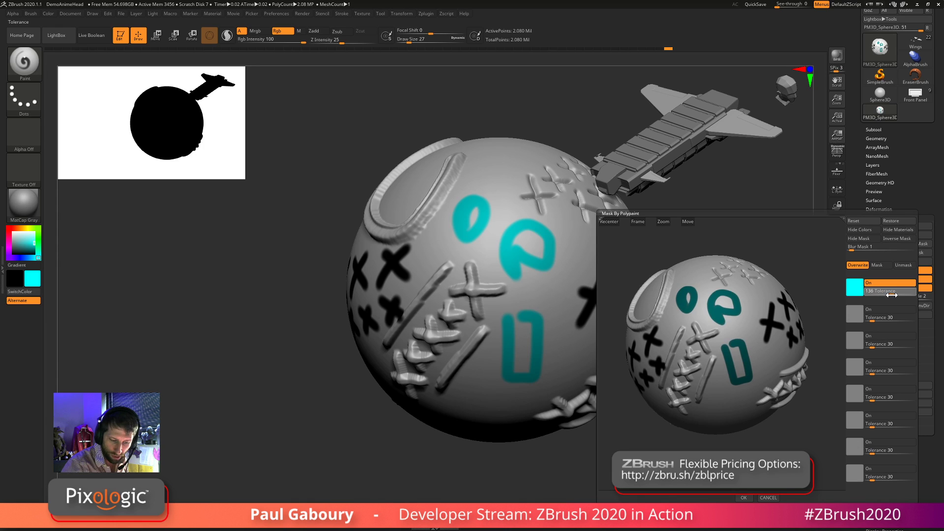
pyautogui.click(743, 498)
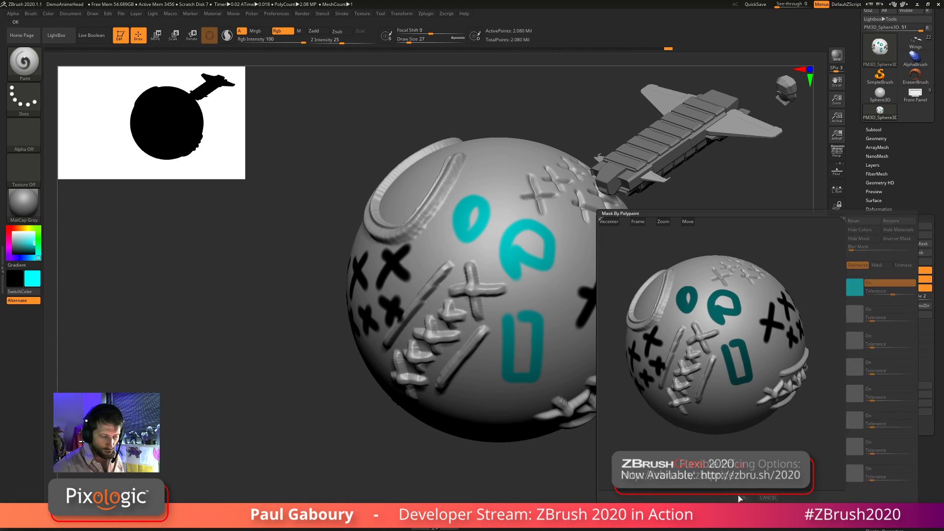
pyautogui.keyDown('ctrl'); pyautogui.click(702, 443); pyautogui.keyUp('ctrl')
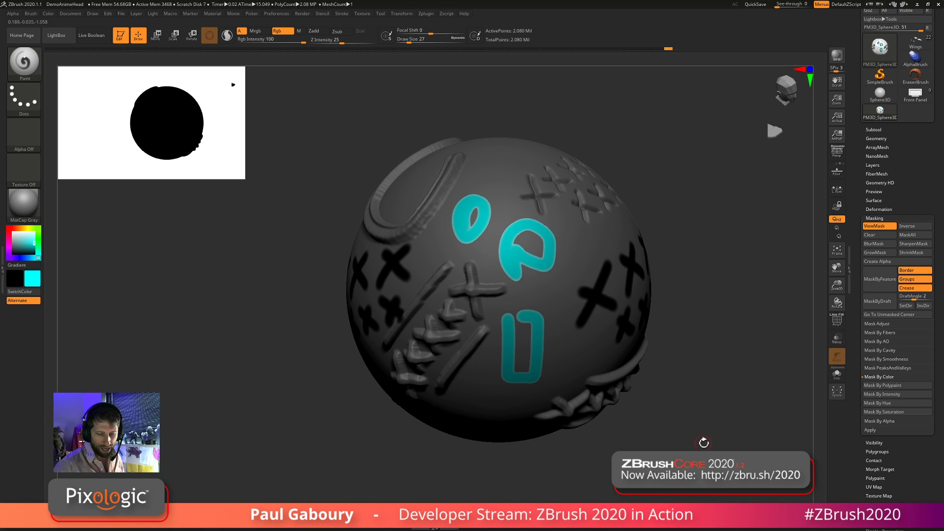
# Try Mask By Polypaint on the cyan marks with Inverse Mask on and off, accept it, and clear the mask
pyautogui.click(887, 385)
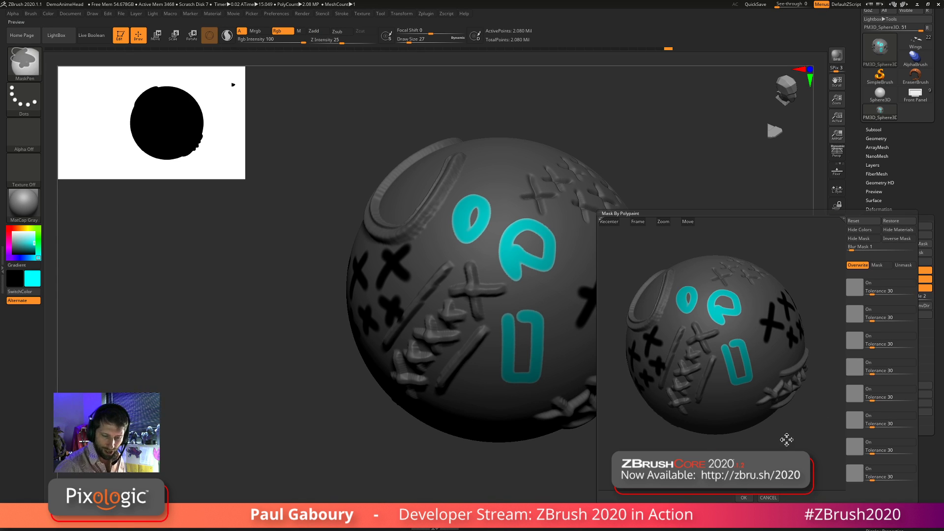
pyautogui.click(899, 240)
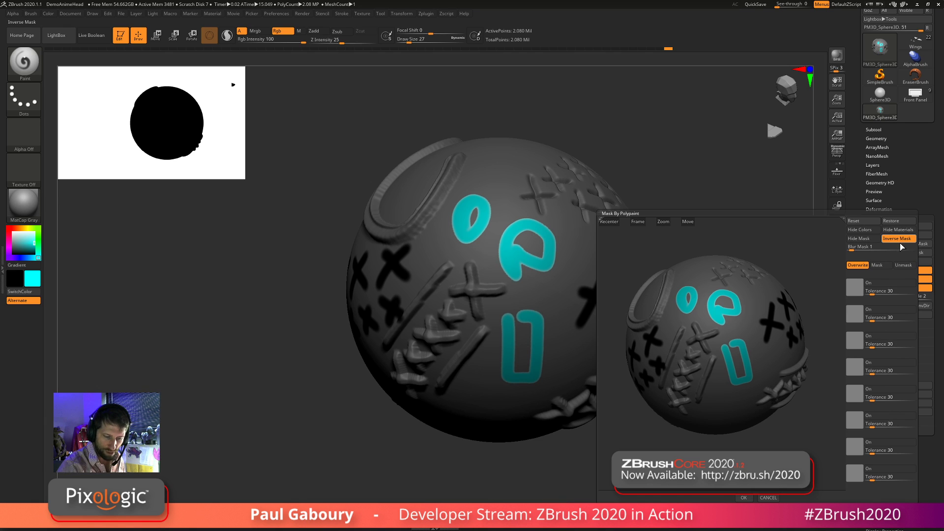
pyautogui.moveTo(855, 294); pyautogui.dragTo(737, 369)
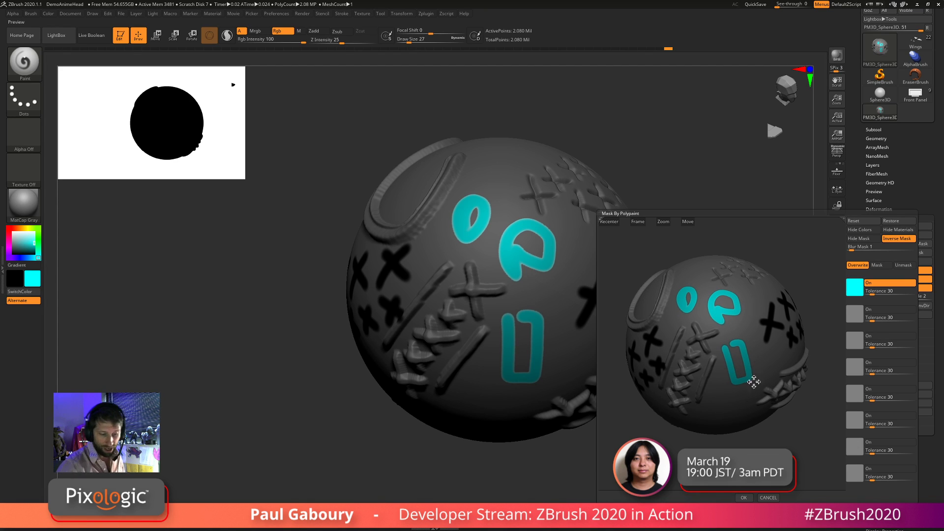
pyautogui.click(906, 244)
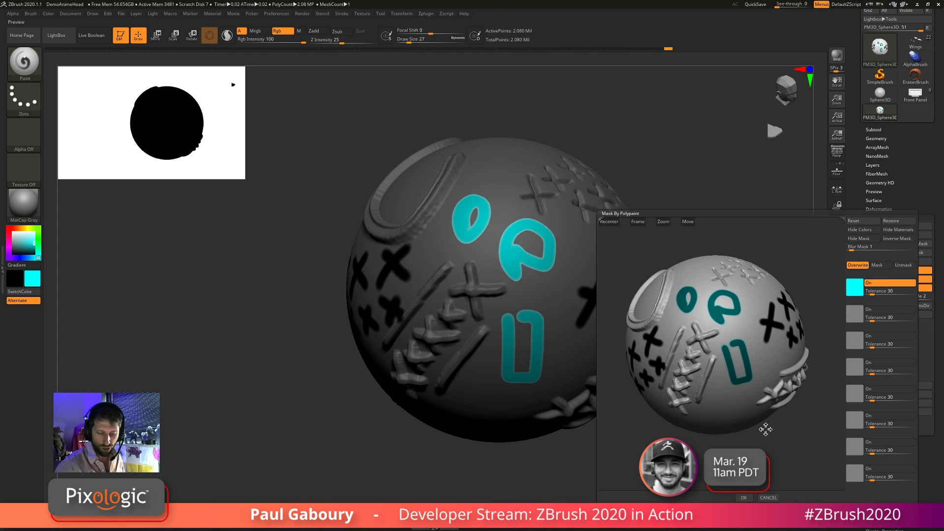
pyautogui.click(743, 498)
pyautogui.press('ctrl')
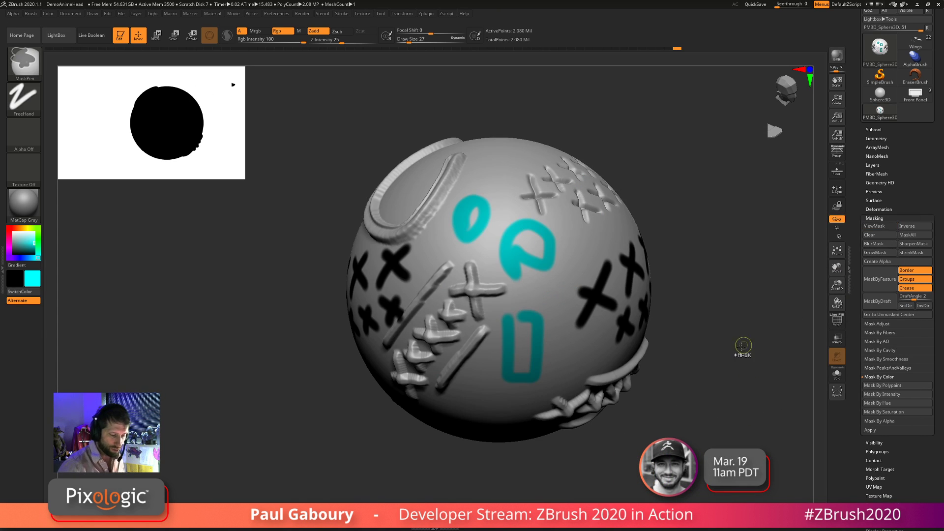
# Mask a horizontal band across the sphere's middle, and remove the cyan marks from it using Mask By Polypaint in Unmask mode
pyautogui.moveTo(740, 346)
pyautogui.keyDown('ctrl'); pyautogui.mouseDown()
pyautogui.moveTo(417, 234)
pyautogui.moveTo(288, 236)
pyautogui.mouseUp(); pyautogui.keyUp('ctrl')
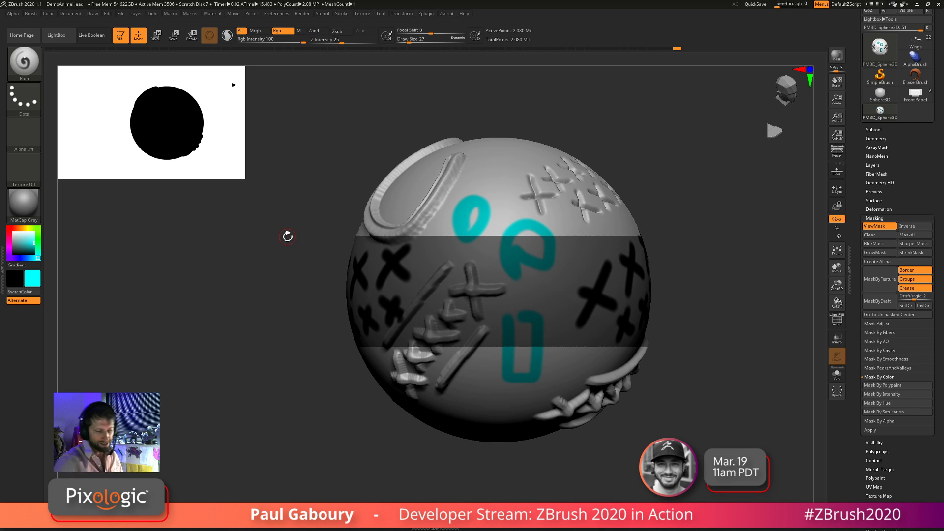
pyautogui.click(885, 385)
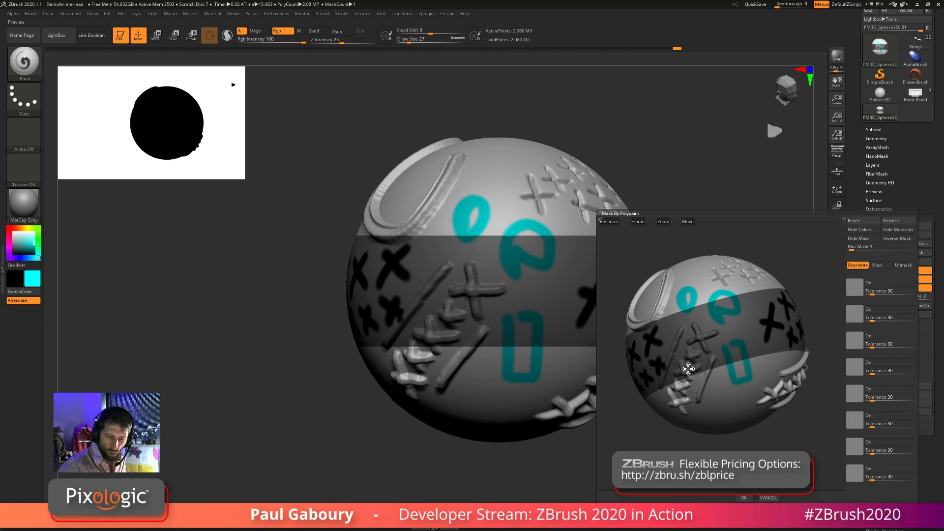
pyautogui.click(903, 266)
pyautogui.click(721, 317)
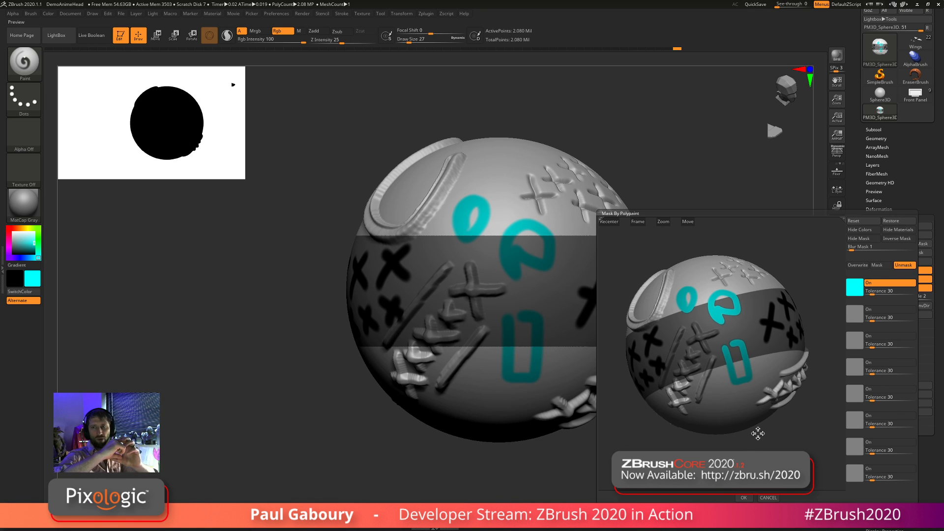
pyautogui.click(743, 498)
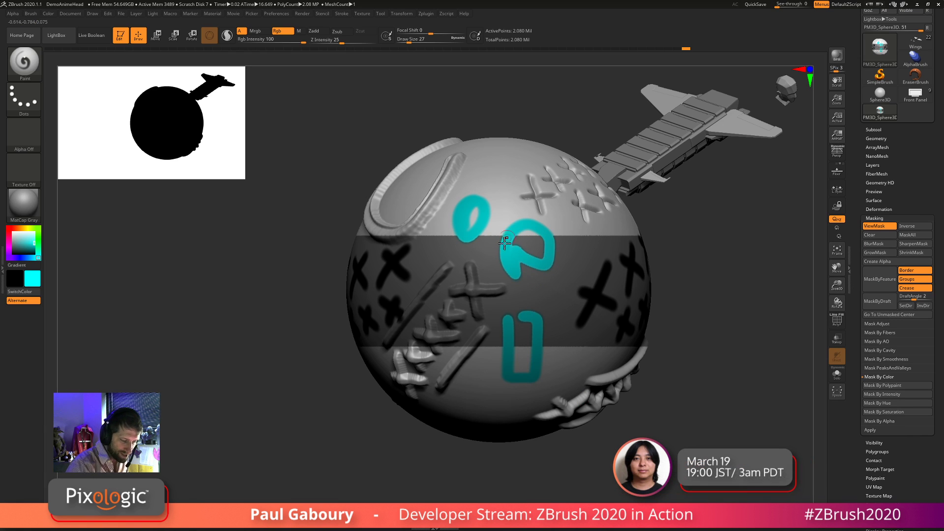
pyautogui.moveTo(631, 418)
pyautogui.mouseDown()
pyautogui.moveTo(626, 423)
pyautogui.moveTo(626, 416)
pyautogui.mouseUp()
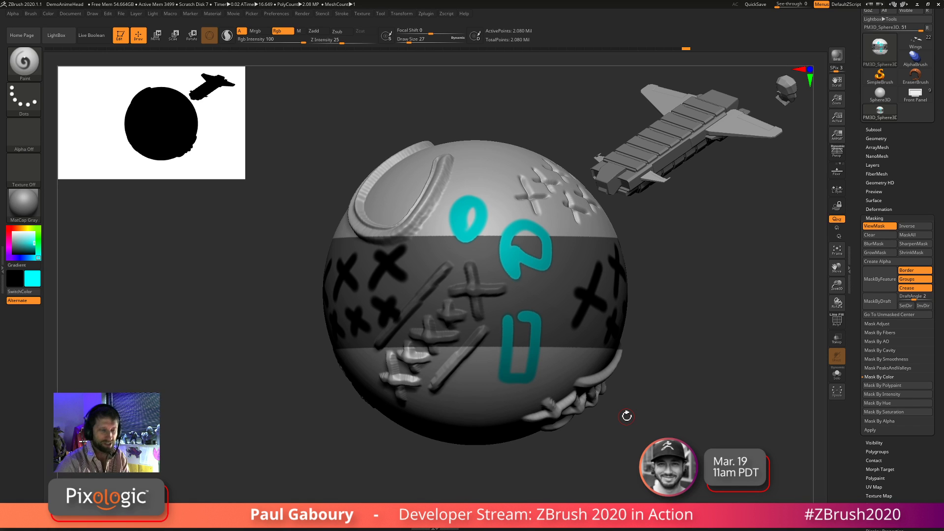
# Switch to the Front Panel ship model, set the main color to white, and frame the whole ship from its panel end
pyautogui.click(915, 94)
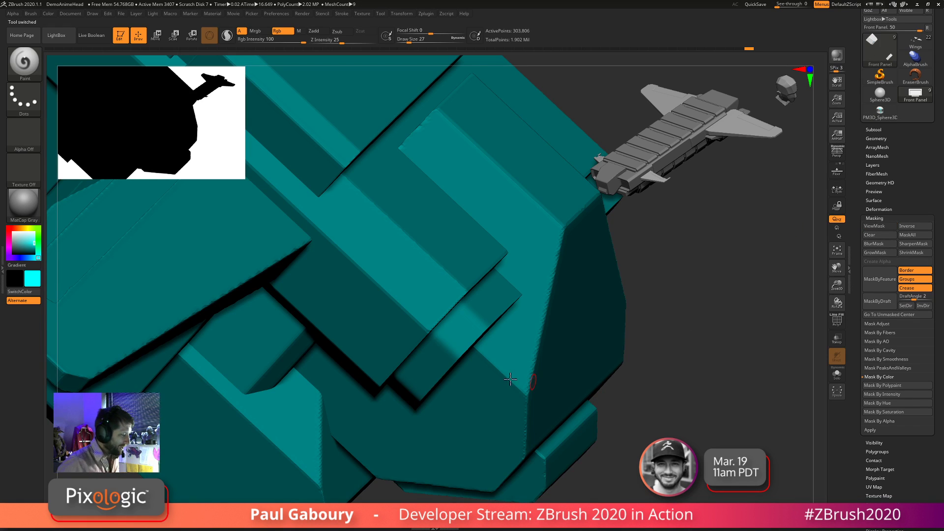
pyautogui.click(12, 232)
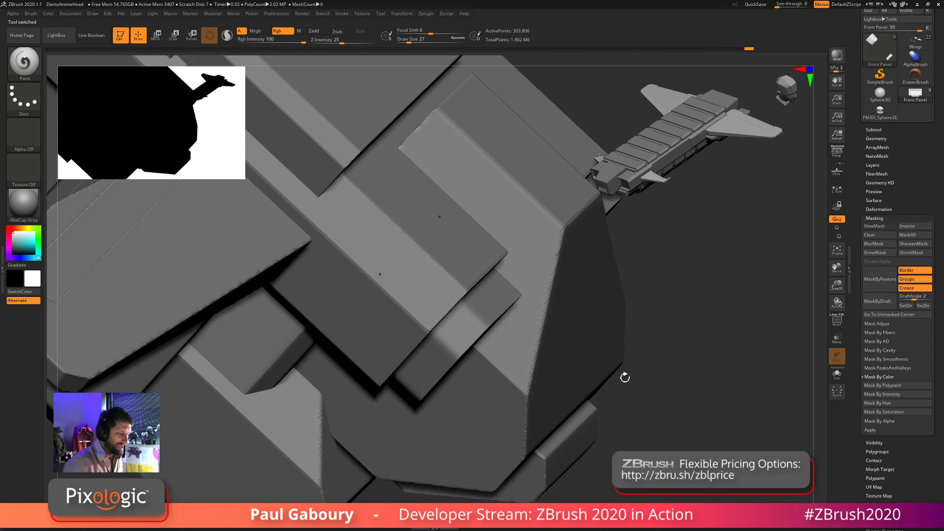
pyautogui.press('ctrl')
pyautogui.press('f')
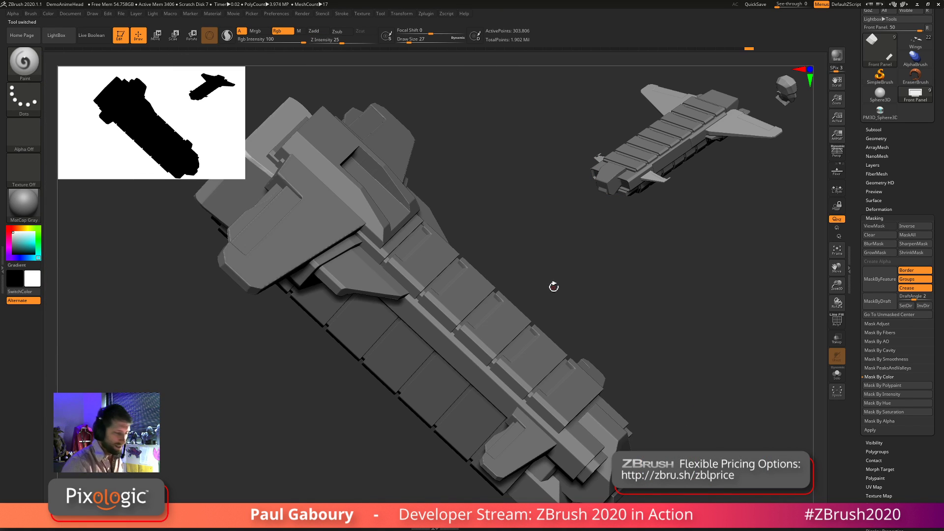
pyautogui.moveTo(660, 385)
pyautogui.keyDown('shift'); pyautogui.mouseDown()
pyautogui.moveTo(632, 351)
pyautogui.moveTo(617, 354)
pyautogui.moveTo(624, 344)
pyautogui.moveTo(596, 363)
pyautogui.moveTo(621, 369)
pyautogui.moveTo(609, 381)
pyautogui.moveTo(613, 363)
pyautogui.mouseUp(); pyautogui.keyUp('shift')
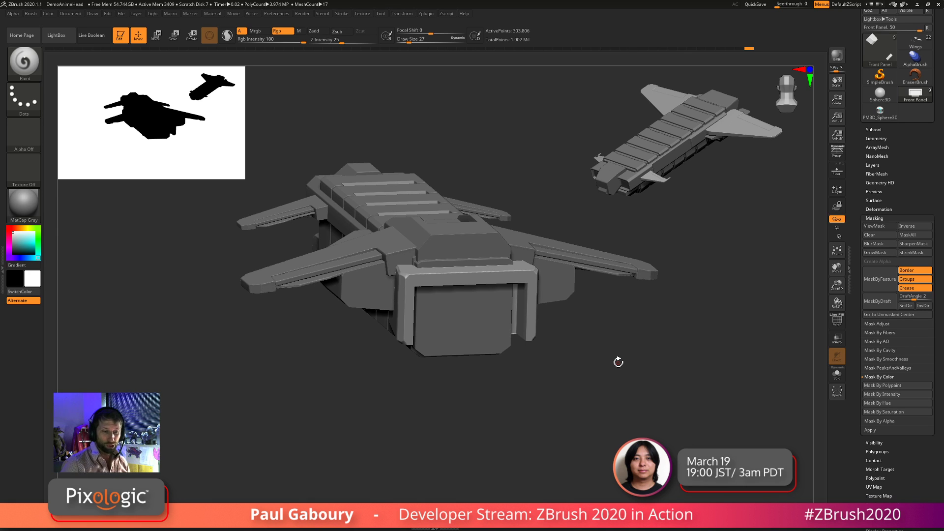
# Insert a Cube3D subtool below Front Panel in the Main Middle Portion folder and rename it Boosters
pyautogui.click(873, 130)
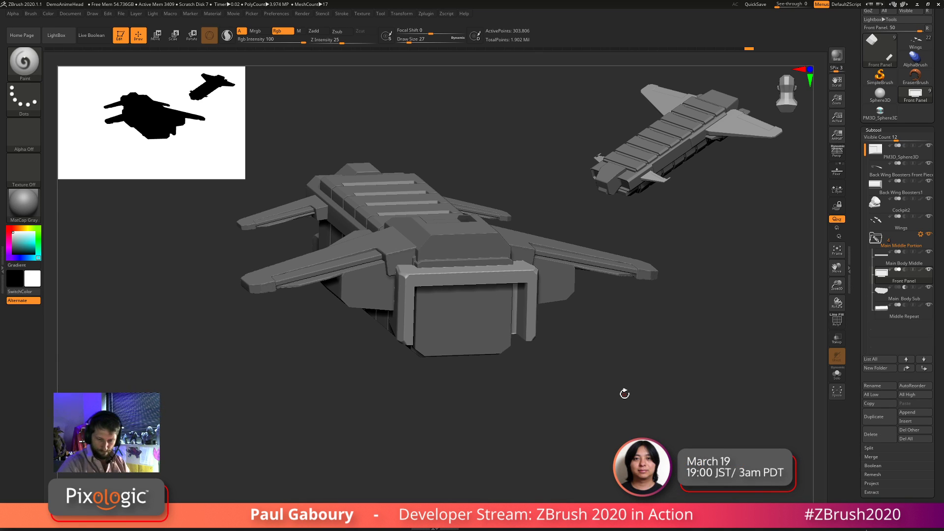
pyautogui.click(904, 422)
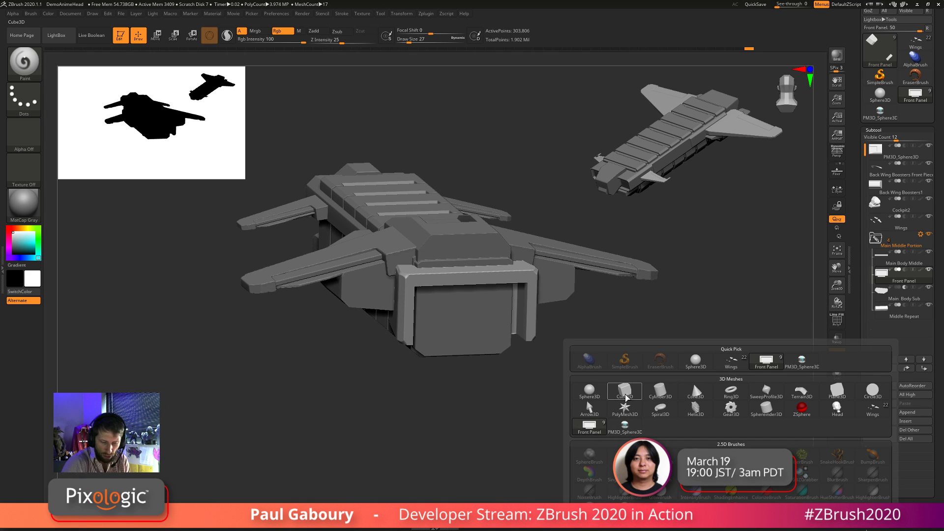
pyautogui.click(628, 398)
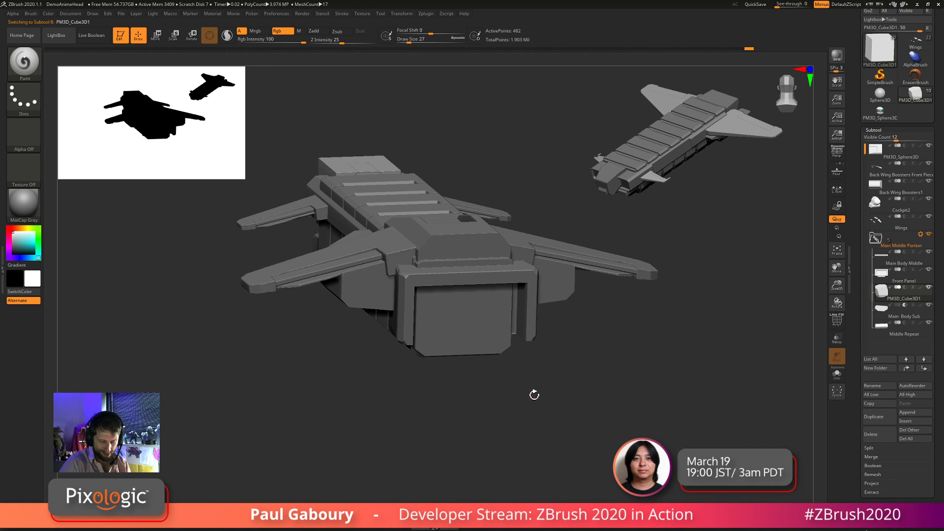
pyautogui.click(879, 388)
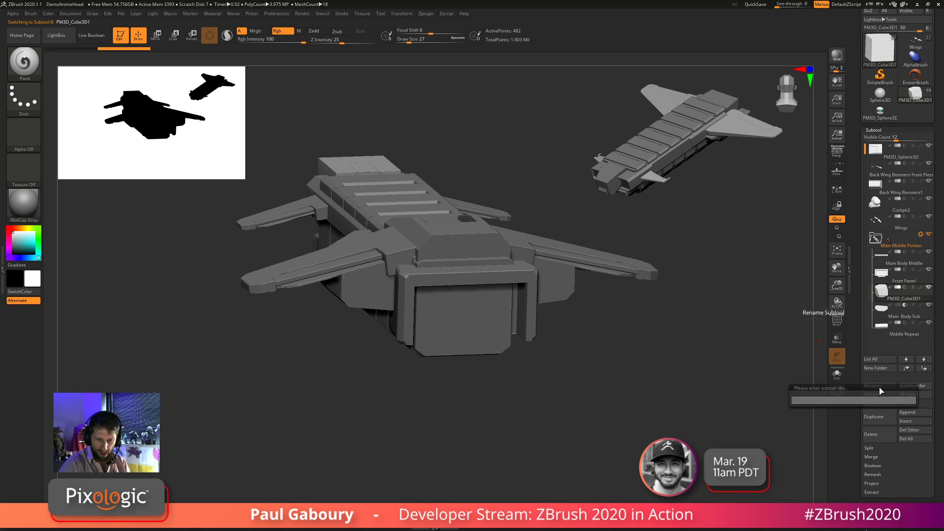
pyautogui.write('B')
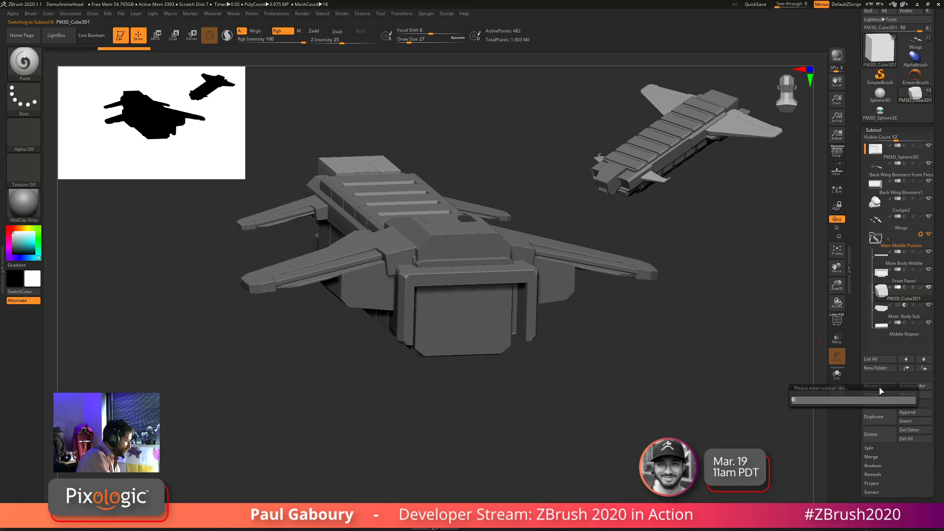
pyautogui.write('oosters')
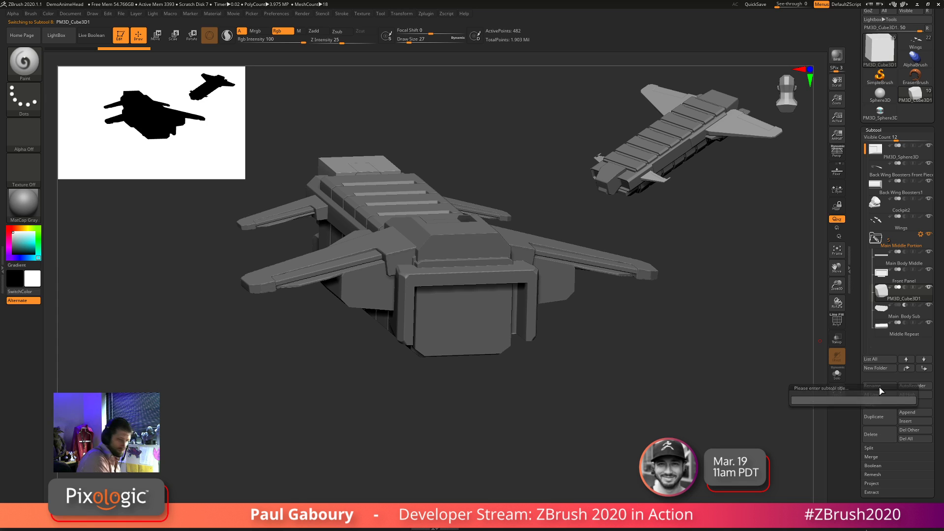
pyautogui.press('Return')
# Move the Boosters cube along the ship into the body behind the front panel and return to Draw mode facing that end
pyautogui.press('w')
pyautogui.moveTo(559, 419); pyautogui.dragTo(374, 206)
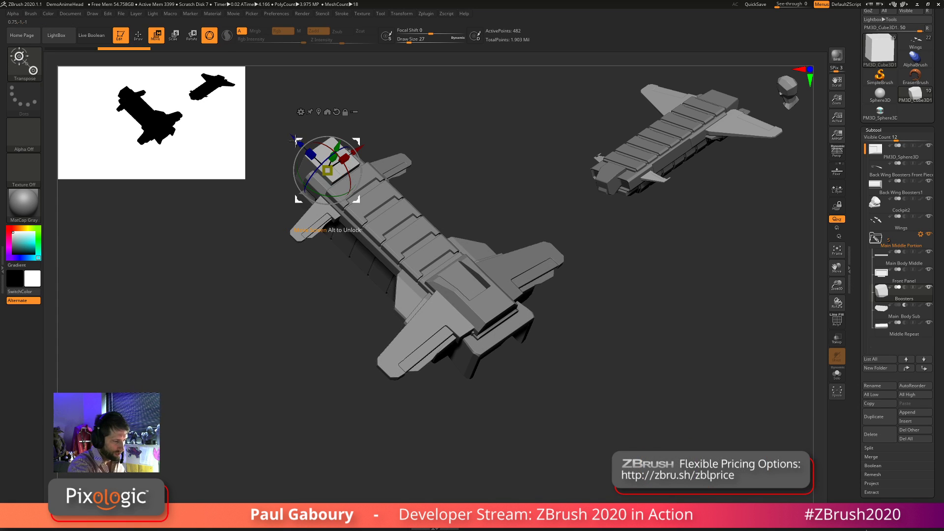
pyautogui.moveTo(295, 140); pyautogui.dragTo(432, 264)
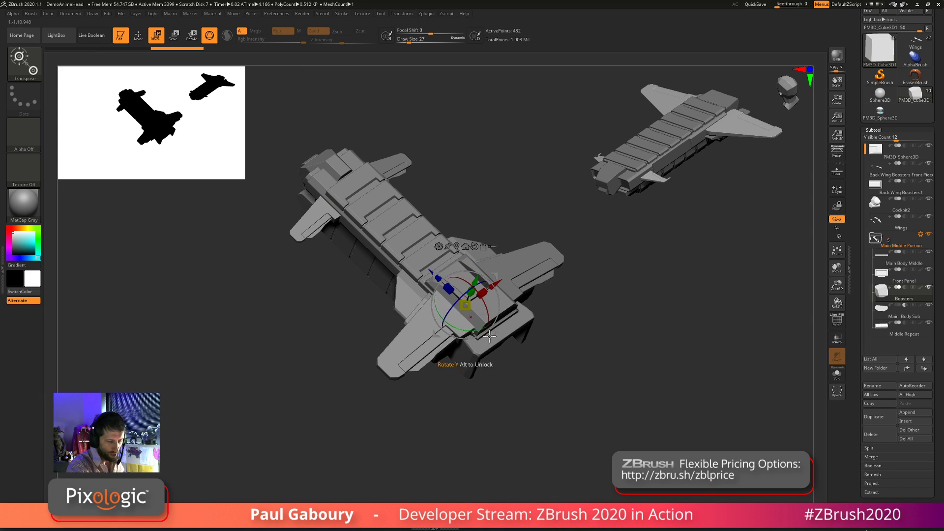
pyautogui.moveTo(536, 359); pyautogui.dragTo(542, 421)
pyautogui.press('q')
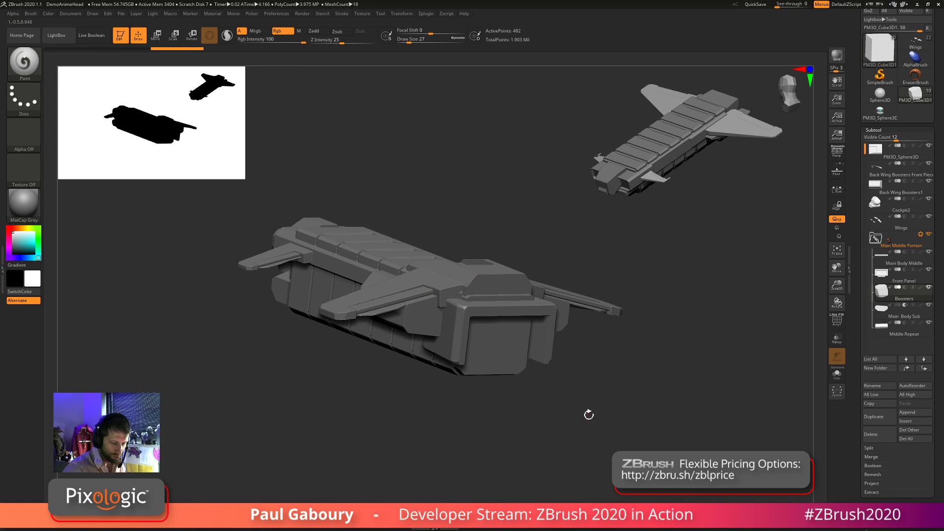
pyautogui.moveTo(589, 415); pyautogui.dragTo(567, 413)
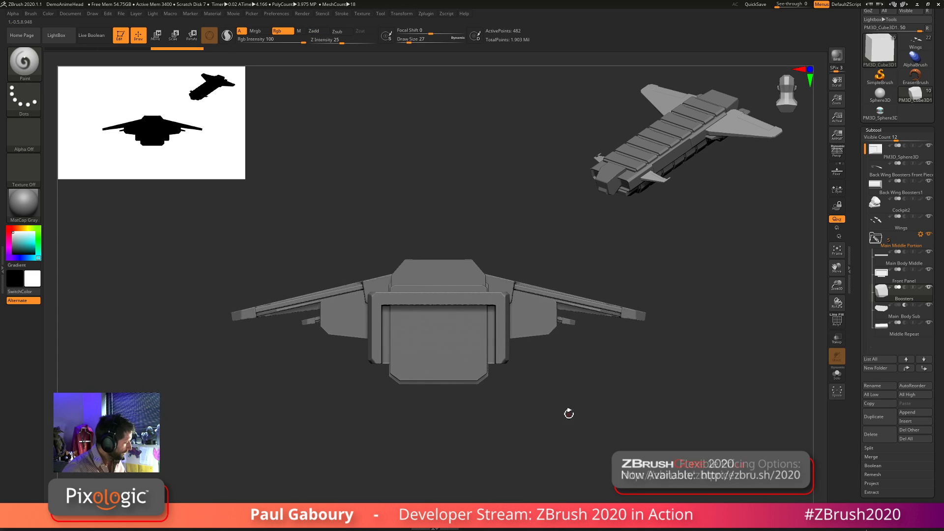
# Choose the IMM ModelKit insert brush and select its Boosters_5 mesh
pyautogui.press('b')
pyautogui.press('i')
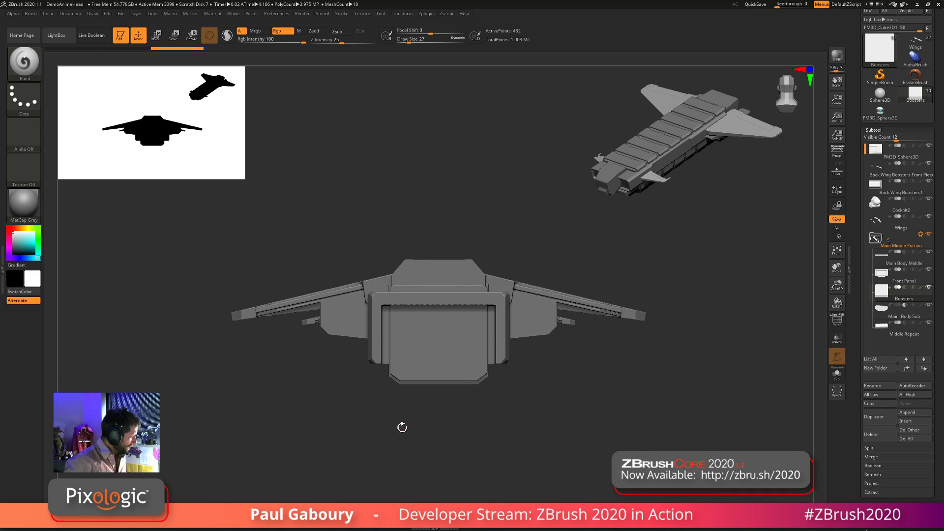
pyautogui.press('b')
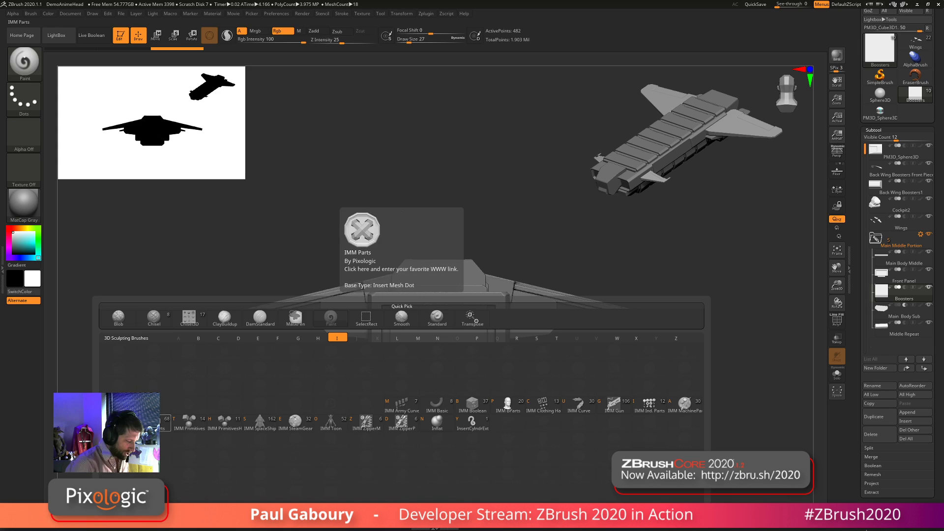
pyautogui.press('i')
pyautogui.press('m')
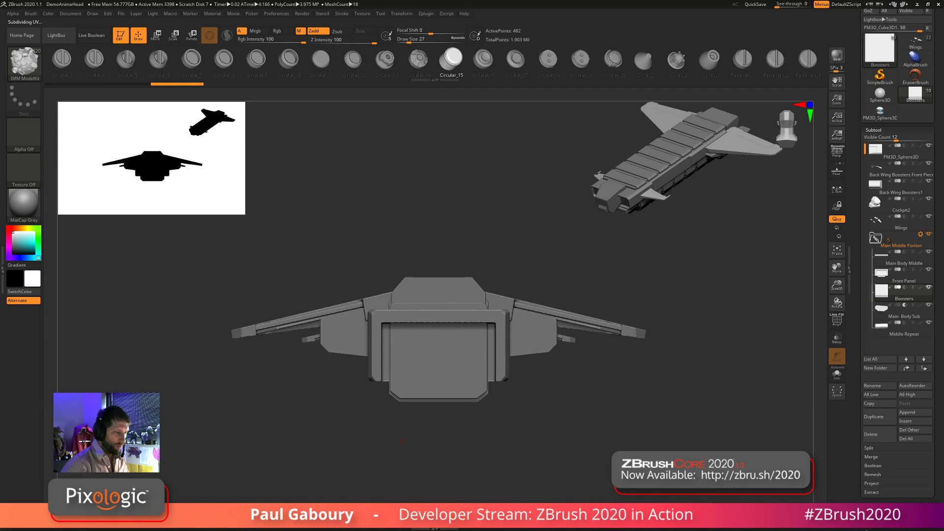
pyautogui.scroll(3, 352, 69)
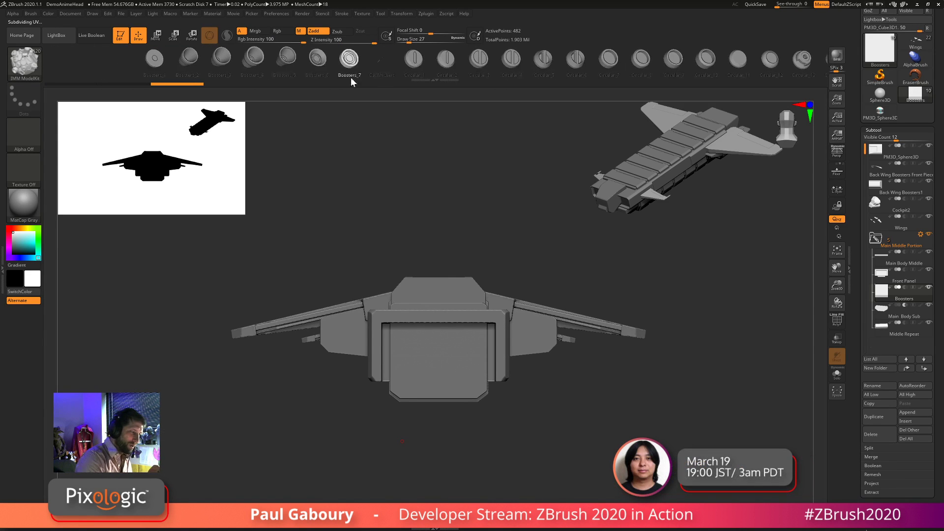
pyautogui.click(284, 63)
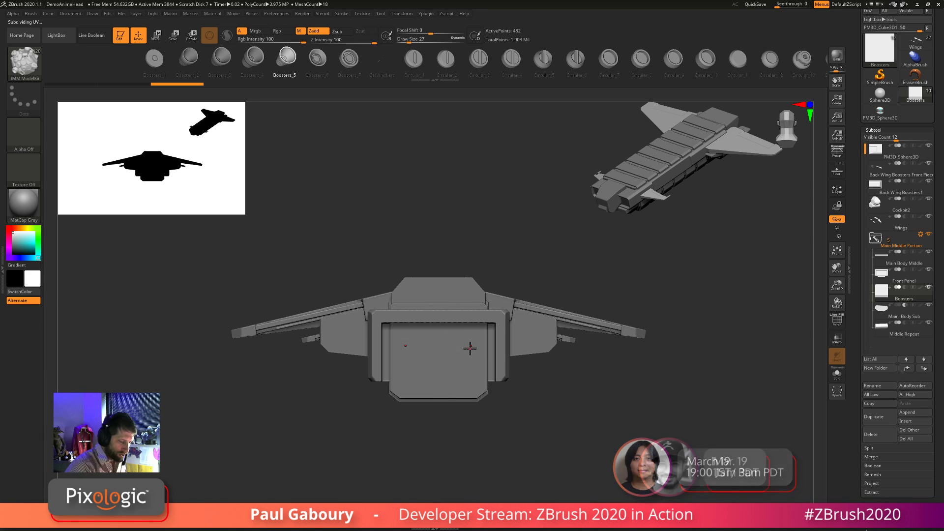
# Enlarge the view of the panel end and insert a mirrored pair of boosters with a larger one centered below them
pyautogui.press('s')
pyautogui.moveTo(470, 347); pyautogui.dragTo(481, 346)
pyautogui.moveTo(566, 408)
pyautogui.mouseDown()
pyautogui.moveTo(504, 407)
pyautogui.moveTo(506, 431)
pyautogui.moveTo(451, 430)
pyautogui.moveTo(402, 413)
pyautogui.moveTo(501, 417)
pyautogui.moveTo(531, 460)
pyautogui.moveTo(553, 445)
pyautogui.moveTo(543, 406)
pyautogui.moveTo(432, 414)
pyautogui.moveTo(439, 422)
pyautogui.moveTo(417, 371)
pyautogui.mouseUp()
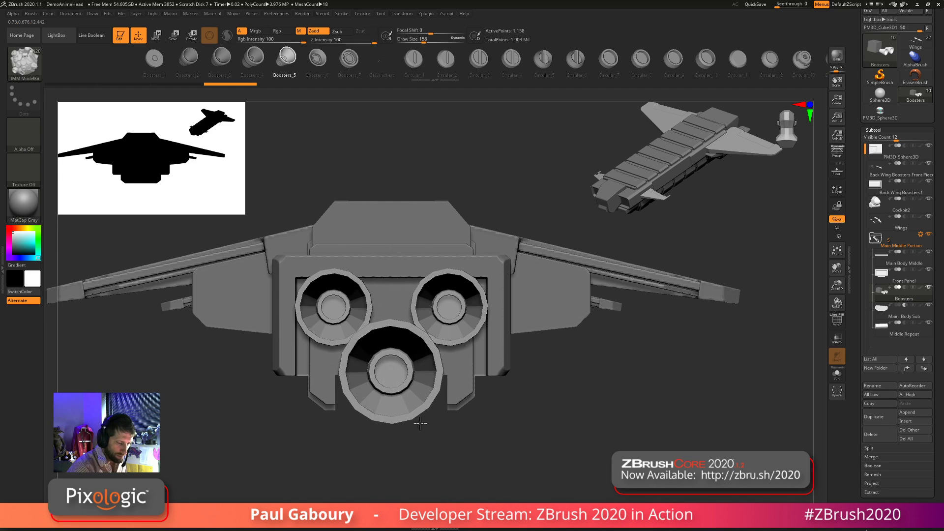
# Insert a mirrored pair of smaller Boosters_5 meshes on the side pods next to the rear panel
pyautogui.moveTo(417, 418); pyautogui.dragTo(489, 440)
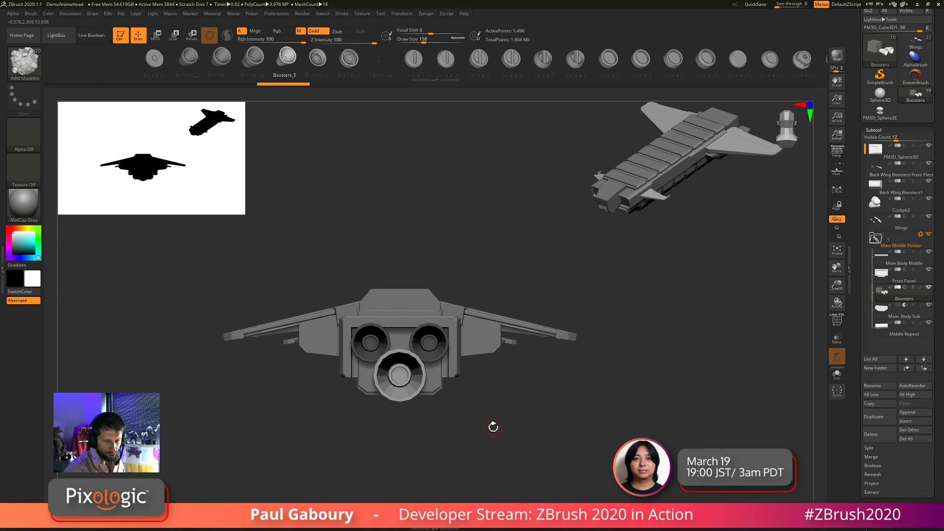
pyautogui.keyDown('alt'); pyautogui.moveTo(490, 399); pyautogui.dragTo(493, 331); pyautogui.keyUp('alt')
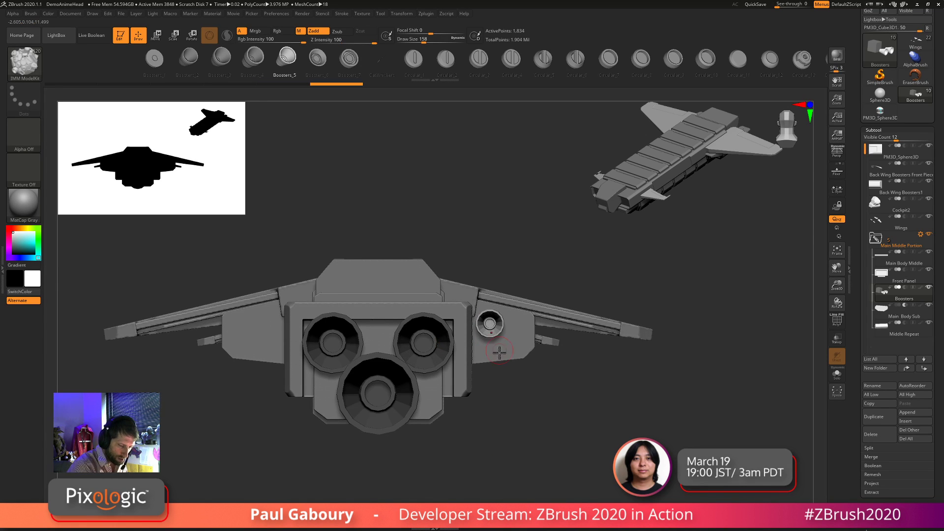
pyautogui.moveTo(491, 324); pyautogui.dragTo(501, 336)
pyautogui.moveTo(518, 399)
pyautogui.mouseDown()
pyautogui.moveTo(506, 417)
pyautogui.moveTo(511, 347)
pyautogui.moveTo(523, 390)
pyautogui.mouseUp()
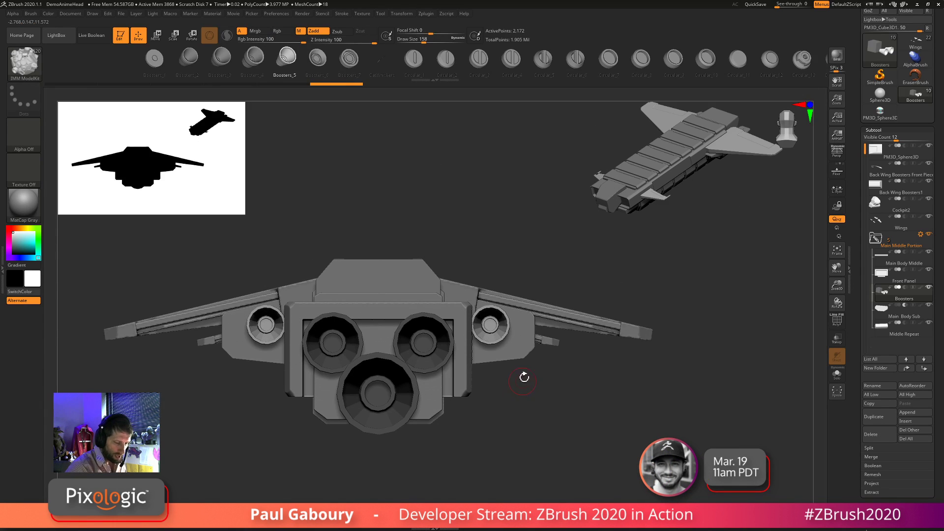
# Switch to the Boosters_3 mesh, insert a smaller mirrored pair below and outside the pod boosters, and inspect the ship from the rear
pyautogui.press('Left')
pyautogui.press('Left')
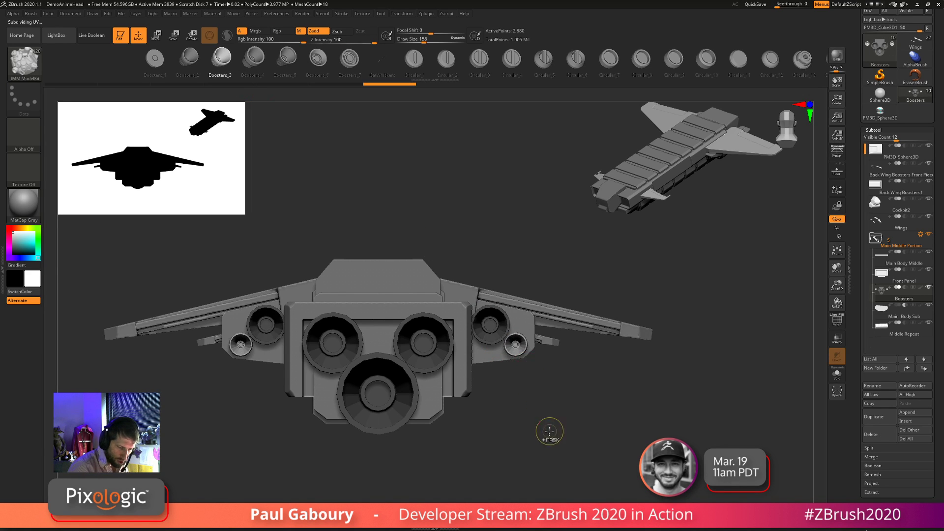
pyautogui.moveTo(548, 432)
pyautogui.mouseDown()
pyautogui.moveTo(504, 415)
pyautogui.moveTo(539, 436)
pyautogui.moveTo(582, 442)
pyautogui.moveTo(542, 414)
pyautogui.mouseUp()
pyautogui.moveTo(564, 457); pyautogui.dragTo(517, 420)
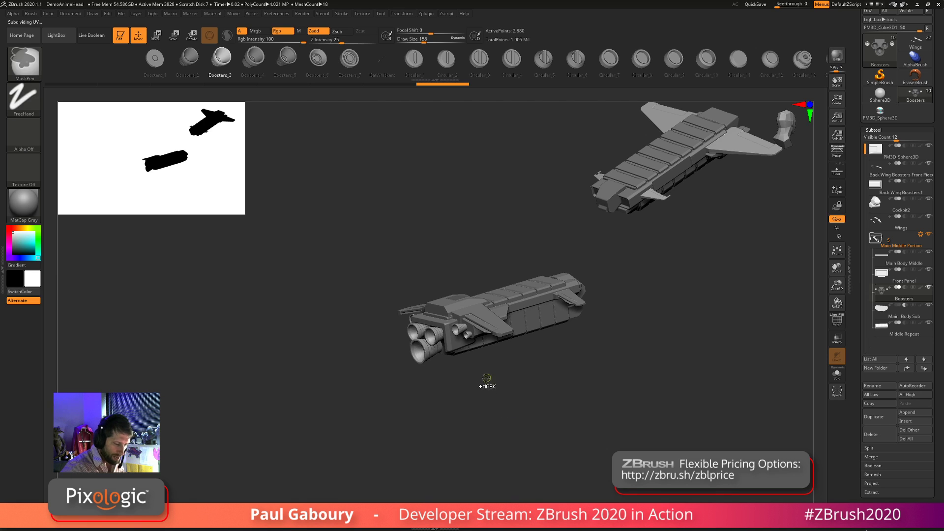
pyautogui.keyDown('alt'); pyautogui.moveTo(487, 382); pyautogui.dragTo(544, 405); pyautogui.keyUp('alt')
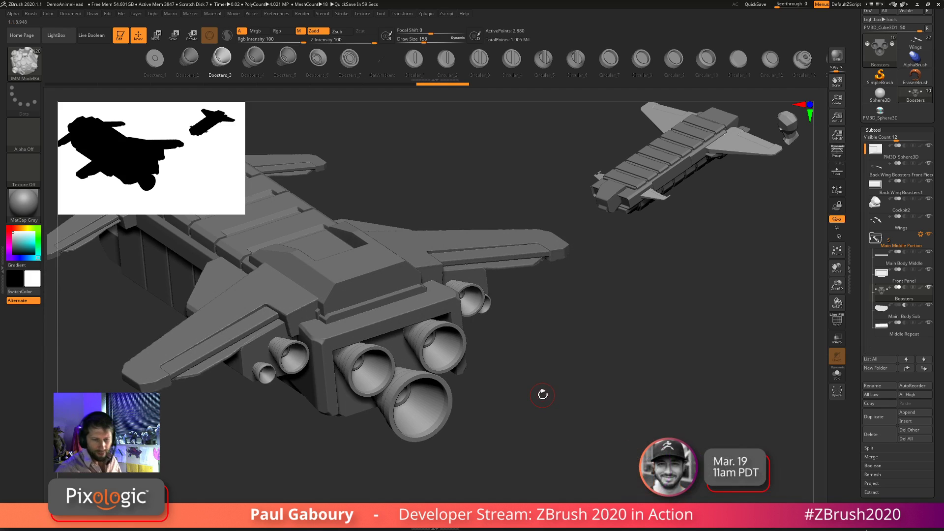
# Duplicate the Boosters subtool and, with the original hidden, hide every booster mesh in the copy so only its cube is left
pyautogui.click(879, 420)
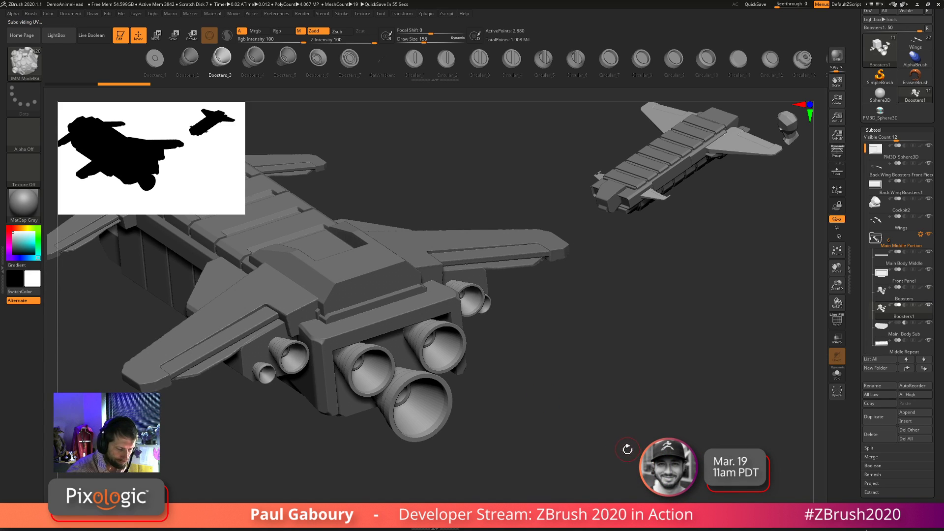
pyautogui.keyDown('ctrl'); pyautogui.keyDown('shift'); pyautogui.click(448, 417); pyautogui.keyUp('shift'); pyautogui.keyUp('ctrl')
pyautogui.keyDown('ctrl'); pyautogui.keyDown('shift'); pyautogui.click(514, 434); pyautogui.keyUp('shift'); pyautogui.keyUp('ctrl')
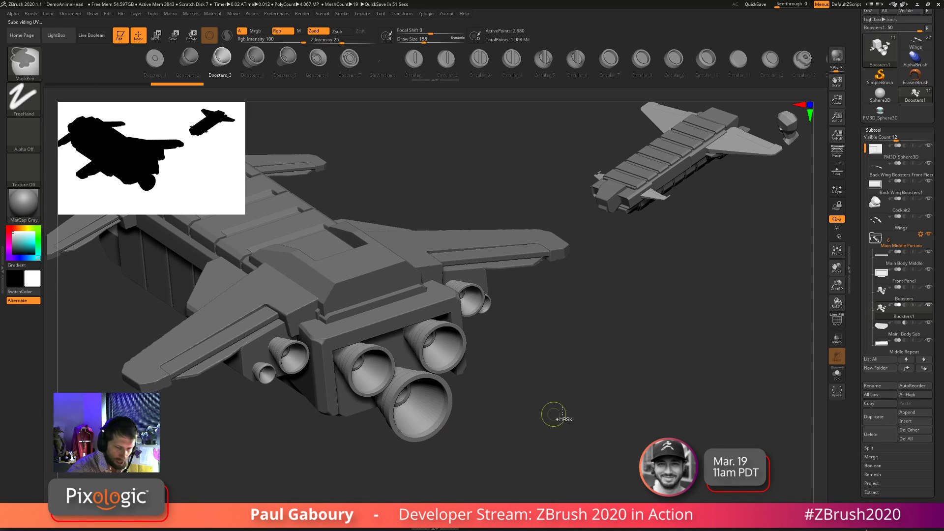
pyautogui.keyDown('ctrl'); pyautogui.keyDown('shift'); pyautogui.click(451, 422); pyautogui.keyUp('shift'); pyautogui.keyUp('ctrl')
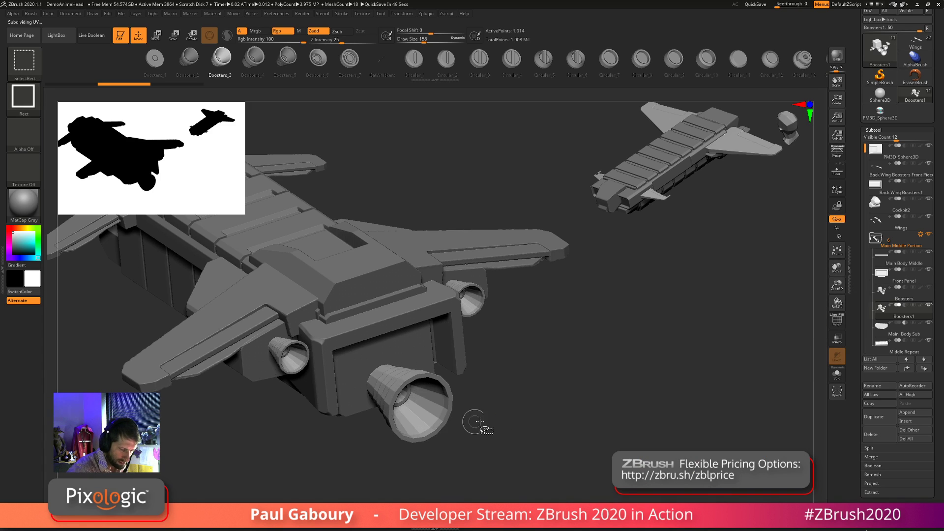
pyautogui.keyDown('ctrl'); pyautogui.keyDown('shift'); pyautogui.click(448, 418); pyautogui.keyUp('shift'); pyautogui.keyUp('ctrl')
pyautogui.keyDown('ctrl'); pyautogui.keyDown('shift'); pyautogui.click(456, 369); pyautogui.keyUp('shift'); pyautogui.keyUp('ctrl')
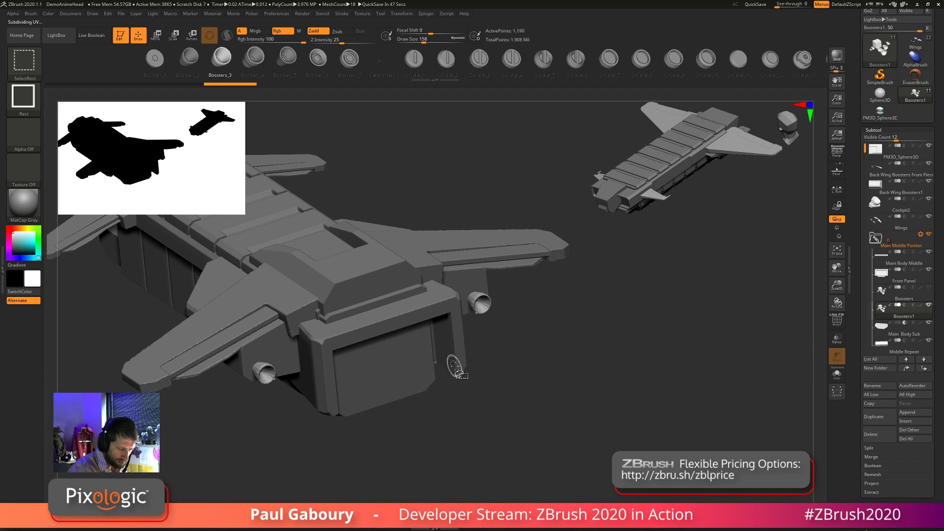
pyautogui.keyDown('ctrl'); pyautogui.keyDown('shift'); pyautogui.click(483, 311); pyautogui.keyUp('shift'); pyautogui.keyUp('ctrl')
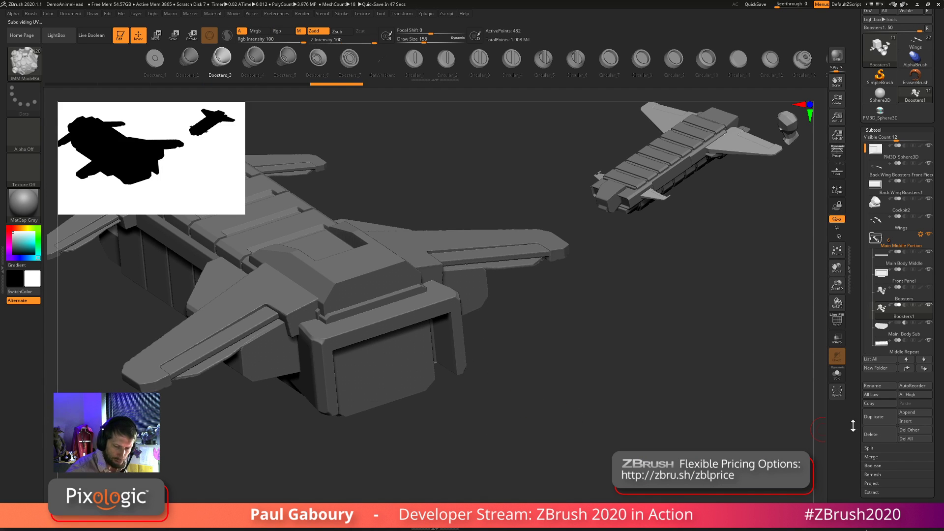
pyautogui.click(835, 376)
pyautogui.click(836, 374)
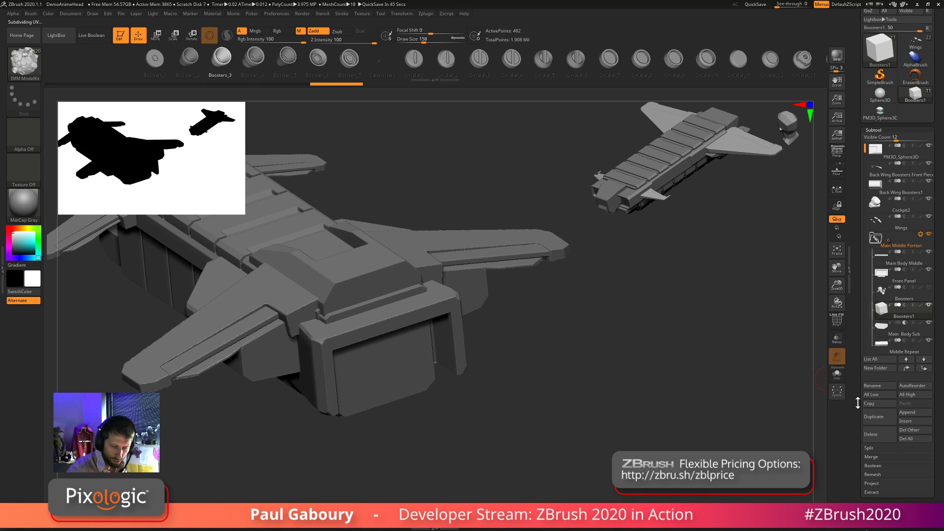
# Delete the hidden booster geometry from the Boosters1 subtool using Del Hidden in Modify Topology
pyautogui.scroll(-5, 880, 315)
pyautogui.click(880, 313)
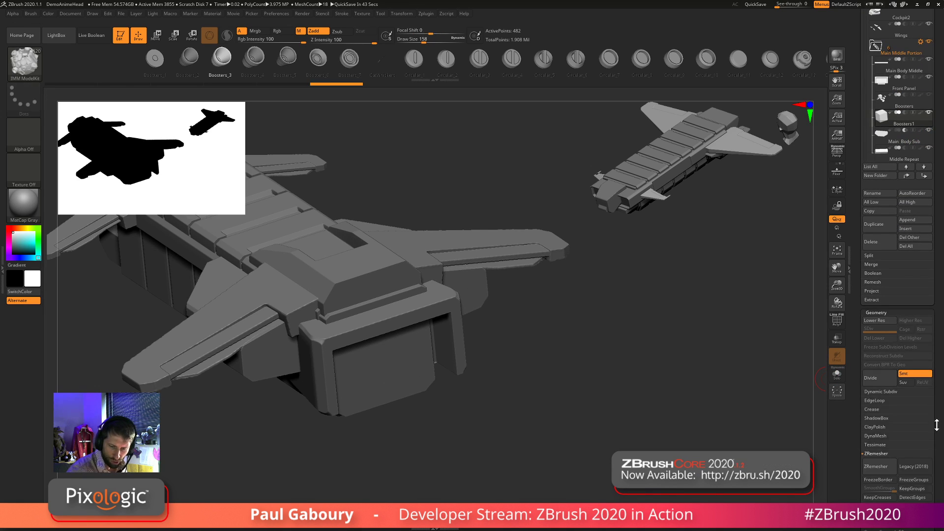
pyautogui.scroll(-5, 887, 344)
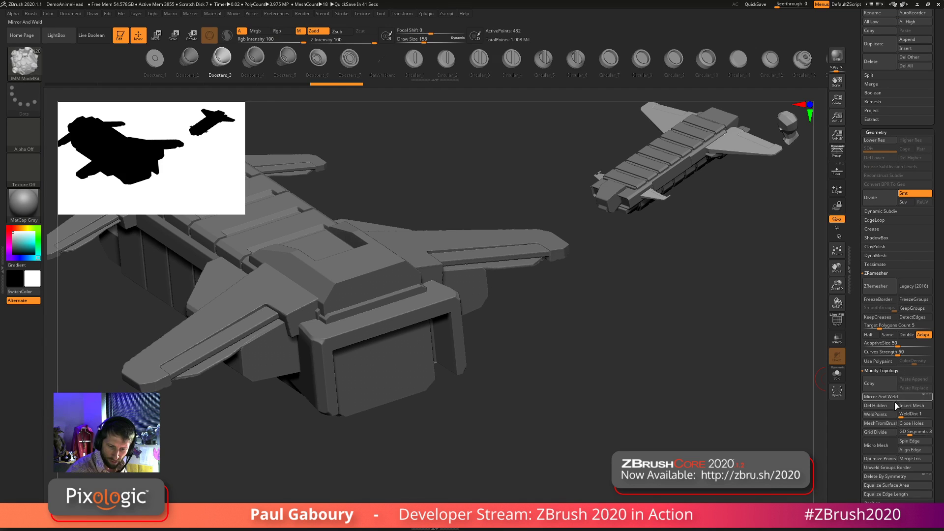
pyautogui.moveTo(937, 386); pyautogui.dragTo(937, 402)
# Duplicate the Boosters1 cube subtool three times to get spare bases for other booster layouts
pyautogui.scroll(5, 927, 443)
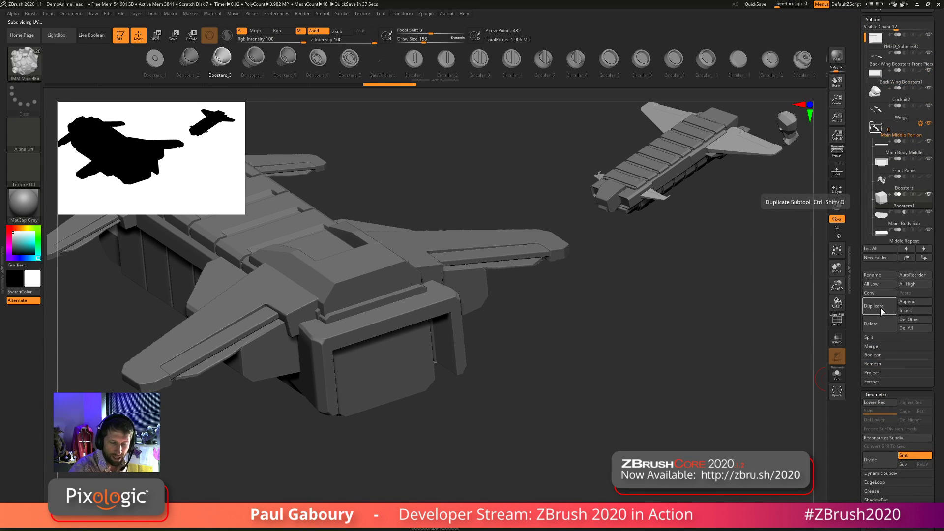
pyautogui.click(882, 310)
pyautogui.click(882, 311)
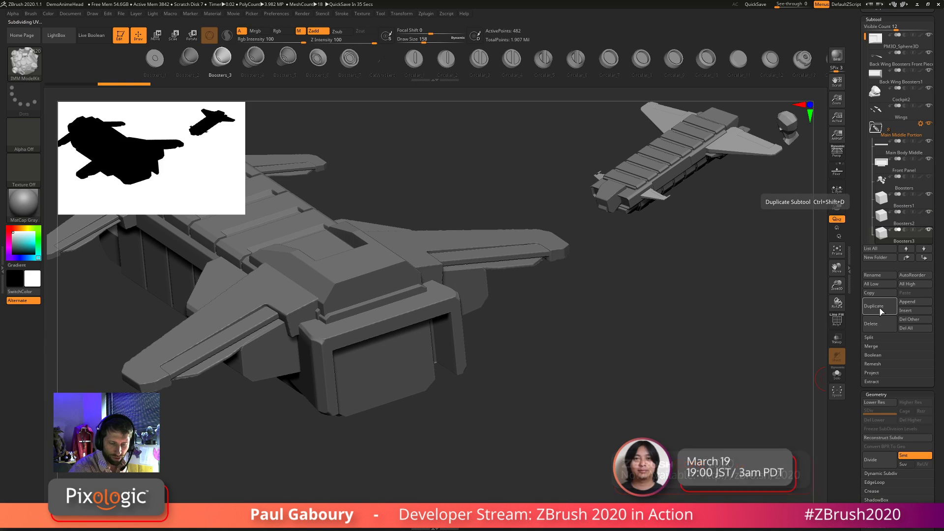
pyautogui.moveTo(864, 38); pyautogui.dragTo(864, 71)
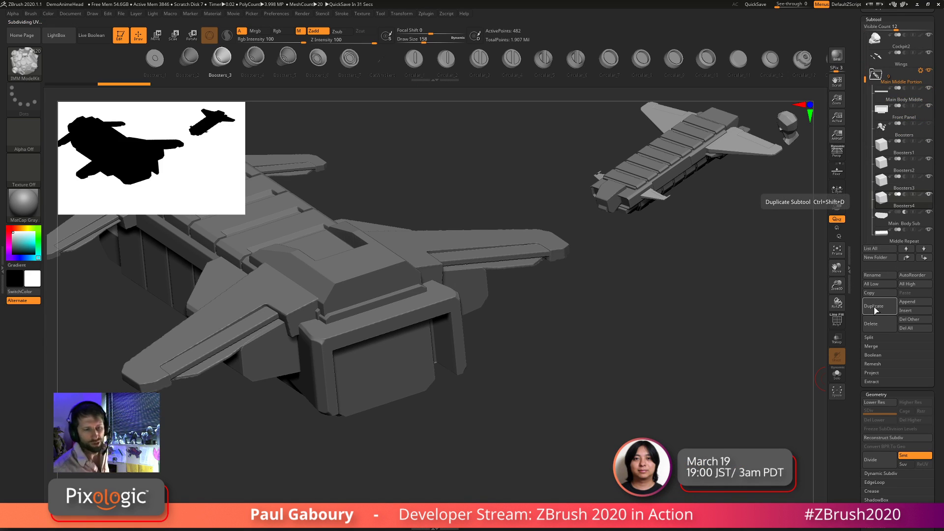
# On Boosters1, insert a small mirrored pair of Boosters_5 meshes high on the rear panel and copy it inward into a row of four
pyautogui.keyDown('shift'); pyautogui.moveTo(674, 309); pyautogui.dragTo(419, 325); pyautogui.keyUp('shift')
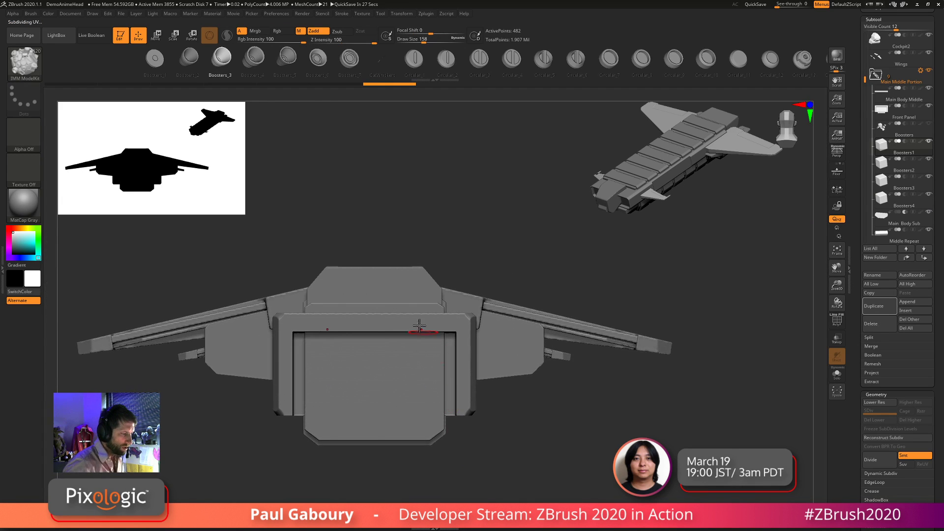
pyautogui.click(288, 62)
pyautogui.keyDown('ctrl'); pyautogui.moveTo(412, 353); pyautogui.dragTo(422, 352, button='right'); pyautogui.keyUp('ctrl')
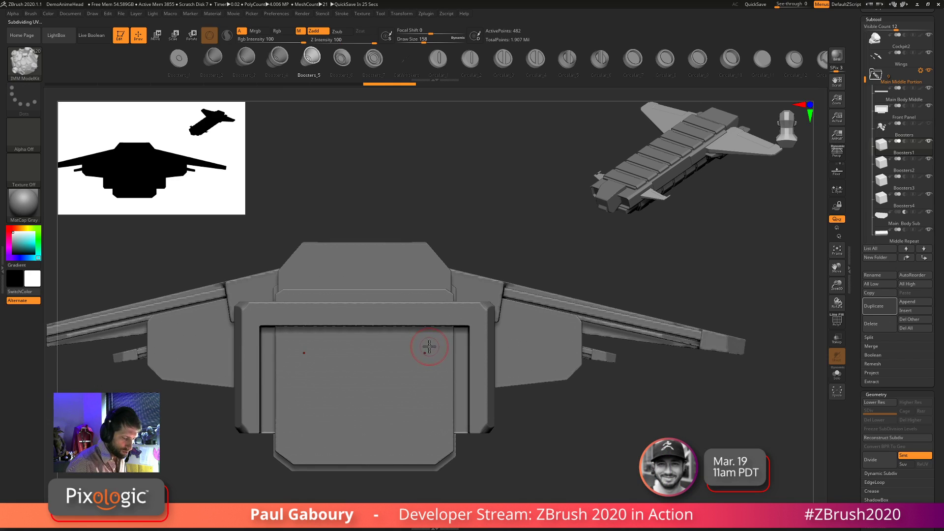
pyautogui.moveTo(431, 347)
pyautogui.mouseDown()
pyautogui.moveTo(432, 363)
pyautogui.moveTo(462, 344)
pyautogui.moveTo(431, 352)
pyautogui.mouseUp()
pyautogui.press('w')
pyautogui.click(438, 286)
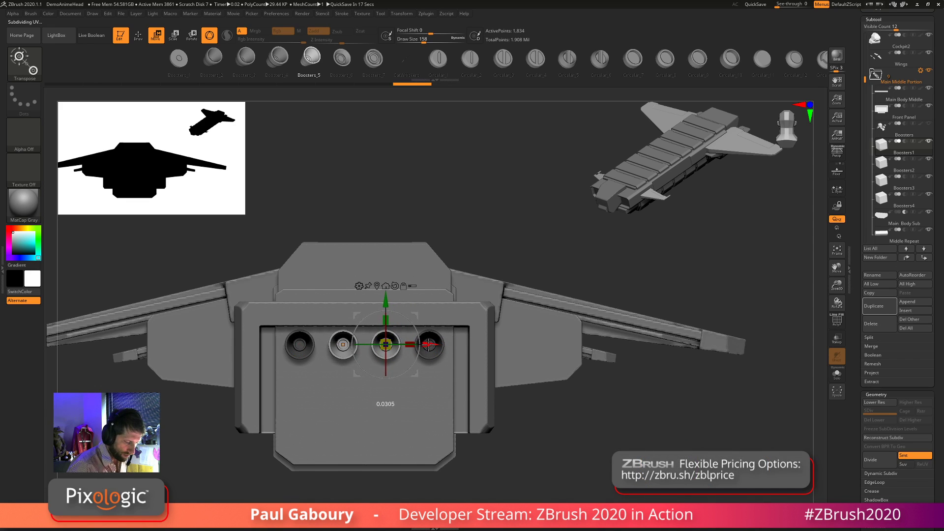
# Copy the mirrored booster pair downward and enlarge it into two big boosters below the row of four
pyautogui.moveTo(434, 347); pyautogui.dragTo(425, 328, button='right')
pyautogui.keyDown('ctrl'); pyautogui.moveTo(425, 329); pyautogui.dragTo(425, 380); pyautogui.keyUp('ctrl')
pyautogui.moveTo(433, 403)
pyautogui.mouseDown(button='right')
pyautogui.moveTo(477, 467)
pyautogui.moveTo(478, 430)
pyautogui.moveTo(489, 475)
pyautogui.mouseUp(button='right')
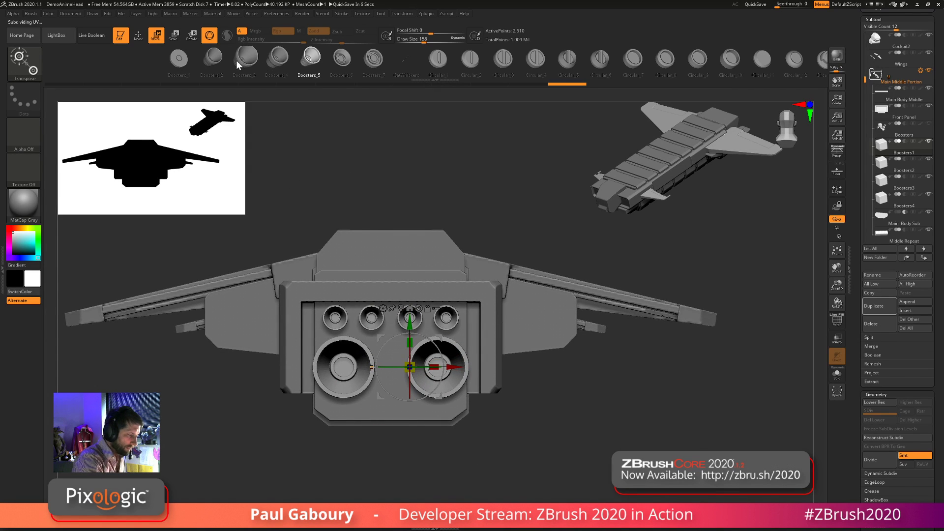
# Choose the Boosters_2 mesh and insert a small mirrored pair in the lower corners of the rear panel
pyautogui.click(213, 58)
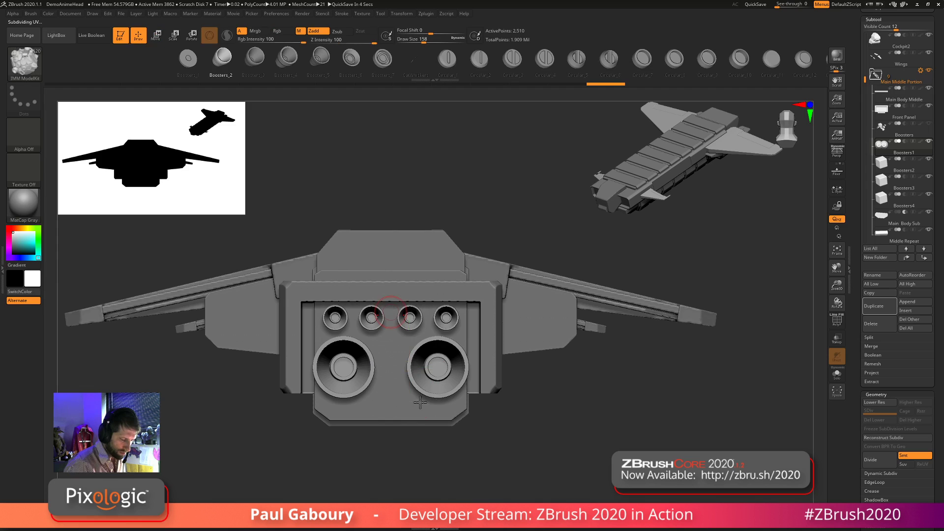
pyautogui.keyDown('ctrl'); pyautogui.moveTo(450, 408); pyautogui.dragTo(379, 398, button='right'); pyautogui.keyUp('ctrl')
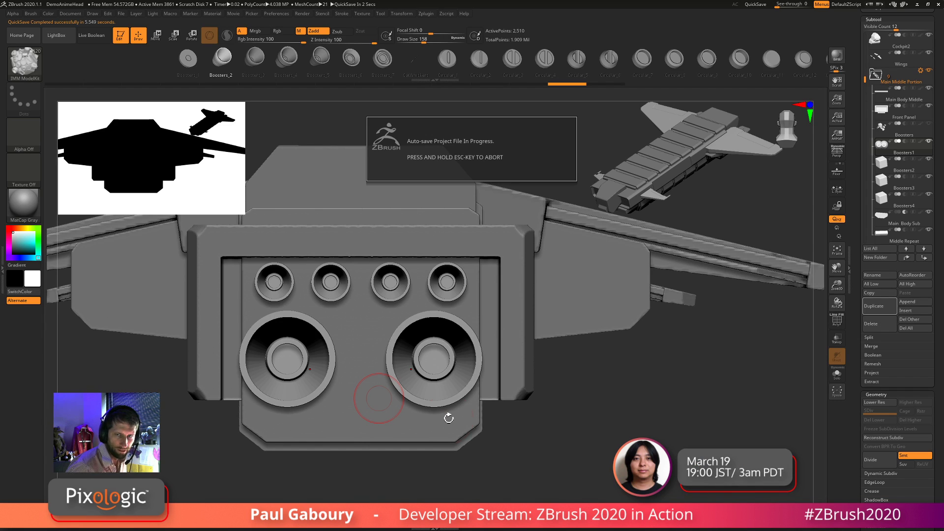
pyautogui.moveTo(450, 427); pyautogui.dragTo(464, 441)
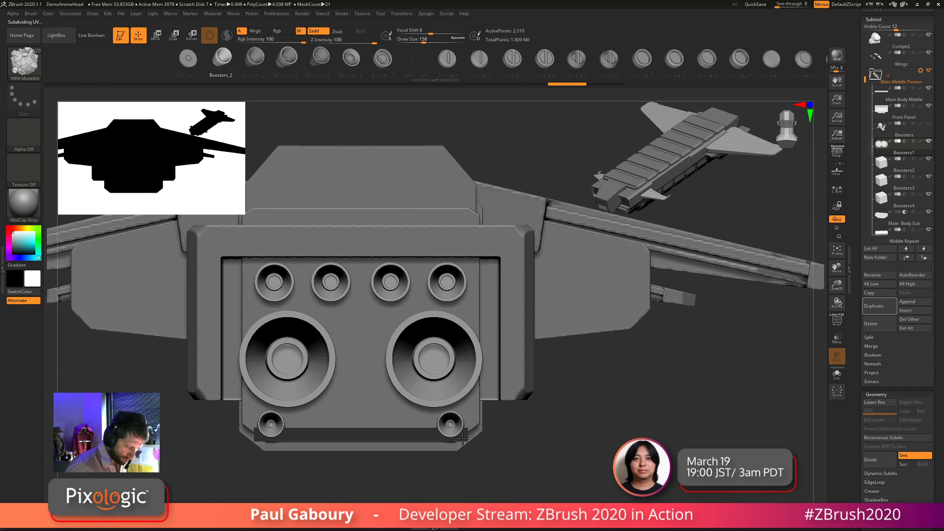
pyautogui.moveTo(482, 455)
pyautogui.keyDown('ctrl'); pyautogui.mouseDown(button='right')
pyautogui.moveTo(488, 430)
pyautogui.moveTo(499, 433)
pyautogui.moveTo(411, 385)
pyautogui.moveTo(428, 389)
pyautogui.moveTo(420, 404)
pyautogui.mouseUp(button='right'); pyautogui.keyUp('ctrl')
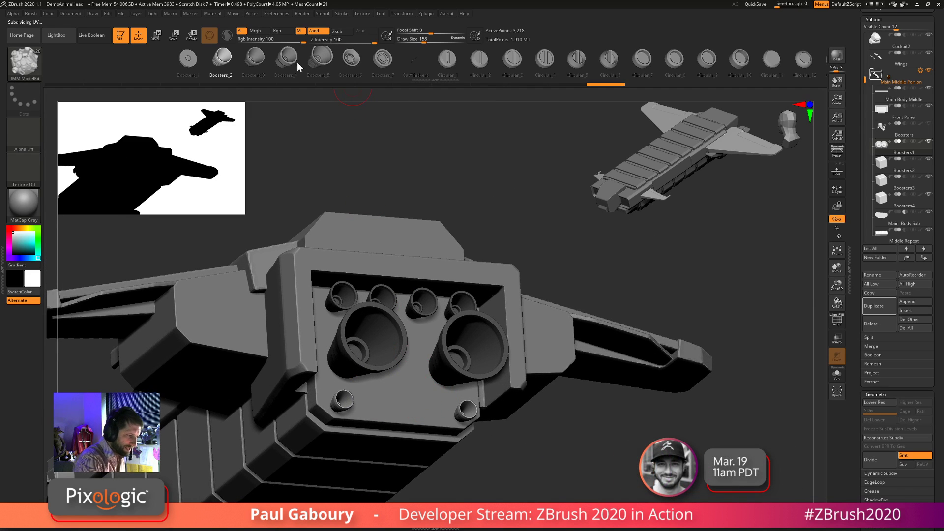
# Choose the Boosters_5 mesh and insert a single centered booster below and between the two big ones
pyautogui.click(320, 58)
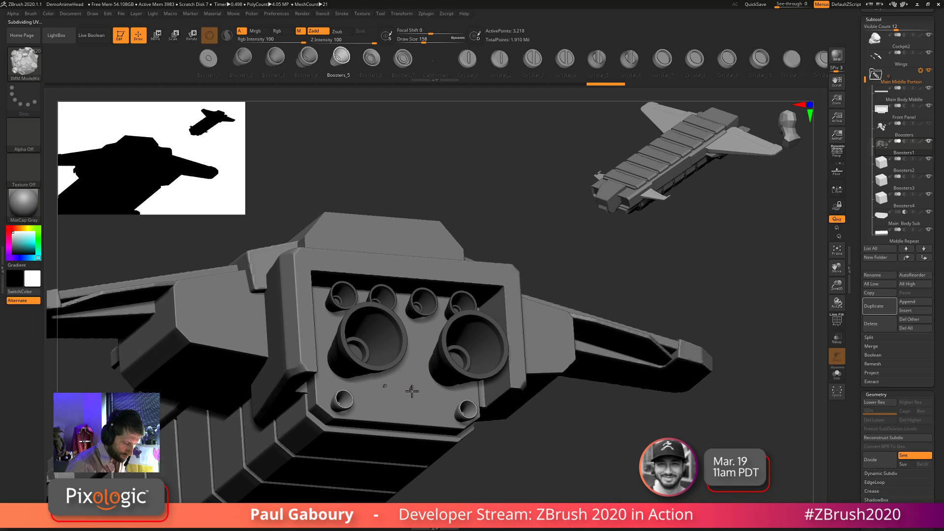
pyautogui.moveTo(407, 385); pyautogui.dragTo(441, 437)
pyautogui.press('f')
pyautogui.hotkey('ctrl', 'z')
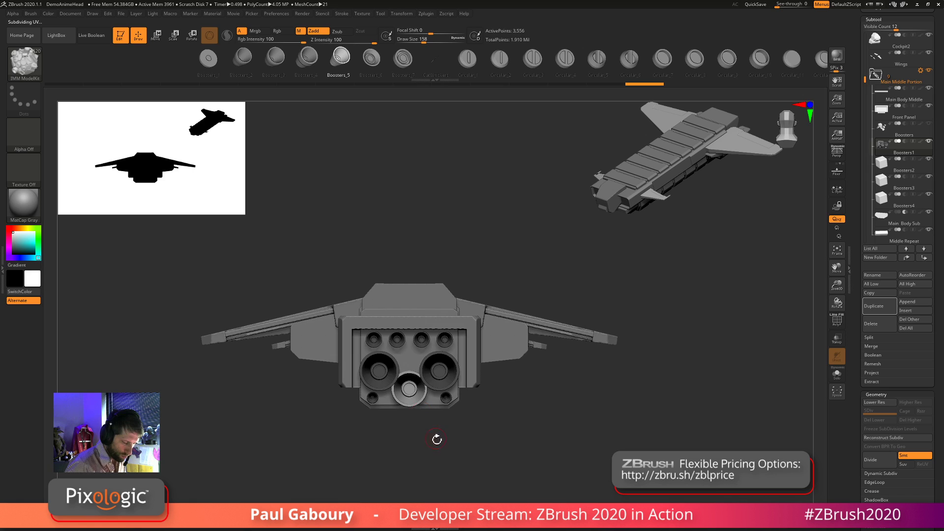
# Move the centered booster further down to the panel's lower edge and return to Draw mode facing the rear
pyautogui.moveTo(436, 438)
pyautogui.mouseDown()
pyautogui.moveTo(450, 395)
pyautogui.moveTo(398, 366)
pyautogui.mouseUp()
pyautogui.press('w')
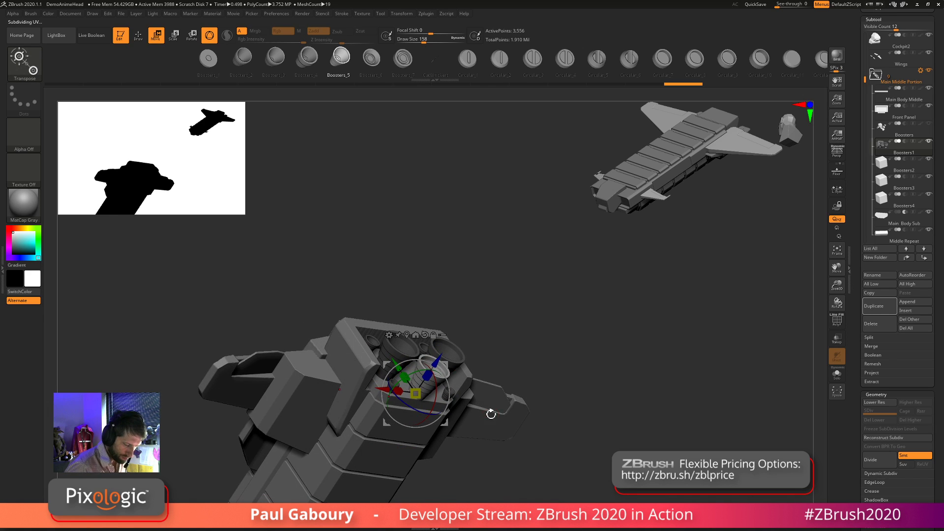
pyautogui.press('q')
pyautogui.moveTo(486, 414)
pyautogui.mouseDown()
pyautogui.moveTo(449, 400)
pyautogui.moveTo(455, 438)
pyautogui.moveTo(440, 434)
pyautogui.moveTo(469, 447)
pyautogui.mouseUp()
pyautogui.press('ctrl')
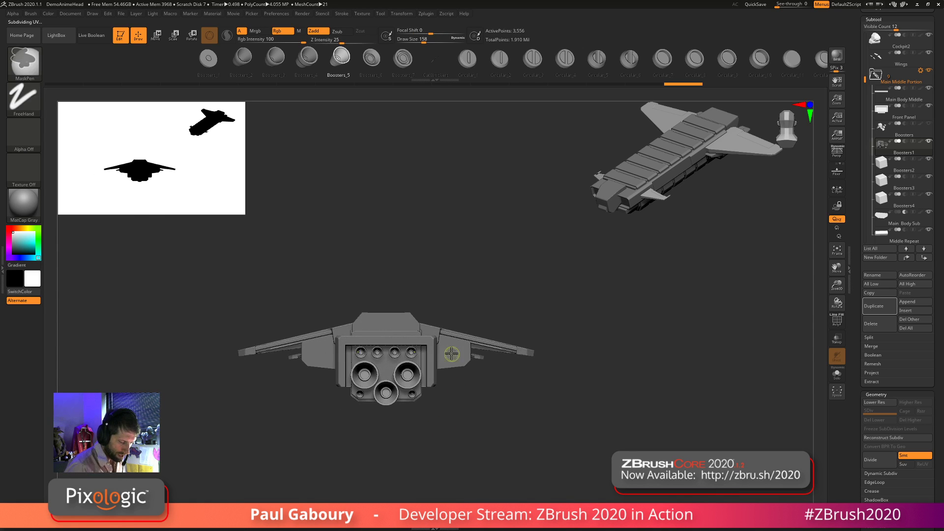
# Insert two mirrored Boosters_5 pairs on the side pods, the outer pair smaller than the inner one
pyautogui.keyDown('ctrl'); pyautogui.moveTo(451, 355); pyautogui.dragTo(476, 353, button='right'); pyautogui.keyUp('ctrl')
pyautogui.moveTo(477, 353); pyautogui.dragTo(509, 356)
pyautogui.moveTo(518, 399); pyautogui.dragTo(542, 437)
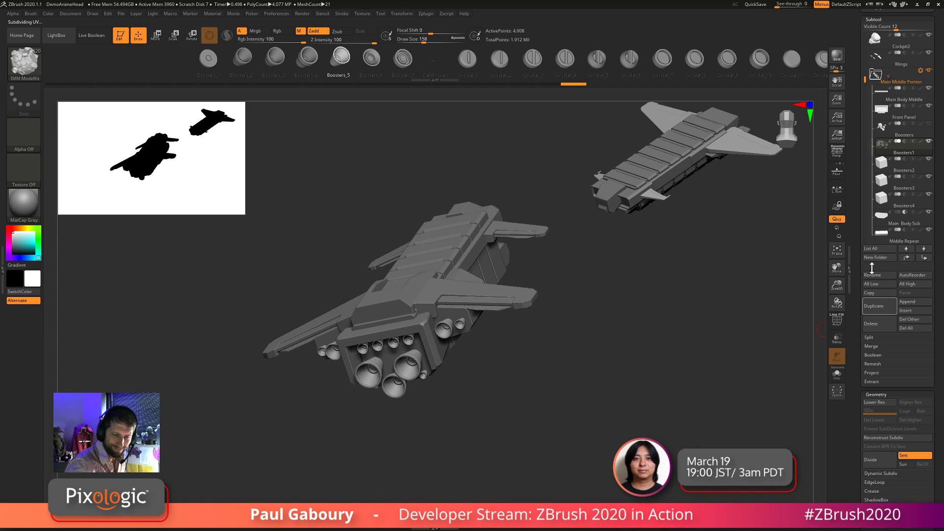
# Switch to the Boosters2 cube with Boosters1 hidden, and insert a large centered booster with a smaller mirrored pair below it
pyautogui.click(902, 162)
pyautogui.moveTo(531, 383)
pyautogui.keyDown('shift'); pyautogui.mouseDown()
pyautogui.moveTo(506, 407)
pyautogui.moveTo(553, 425)
pyautogui.moveTo(531, 401)
pyautogui.mouseUp(); pyautogui.keyUp('shift')
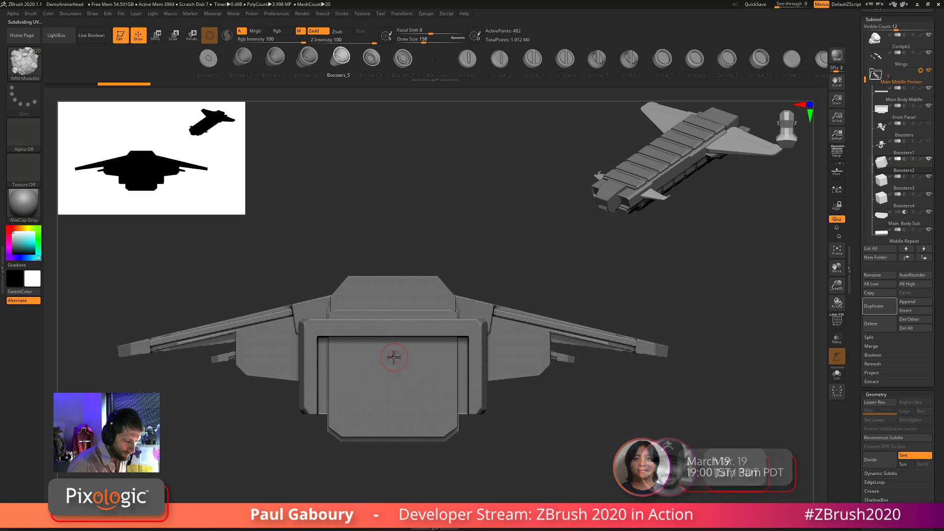
pyautogui.moveTo(393, 356); pyautogui.dragTo(498, 452)
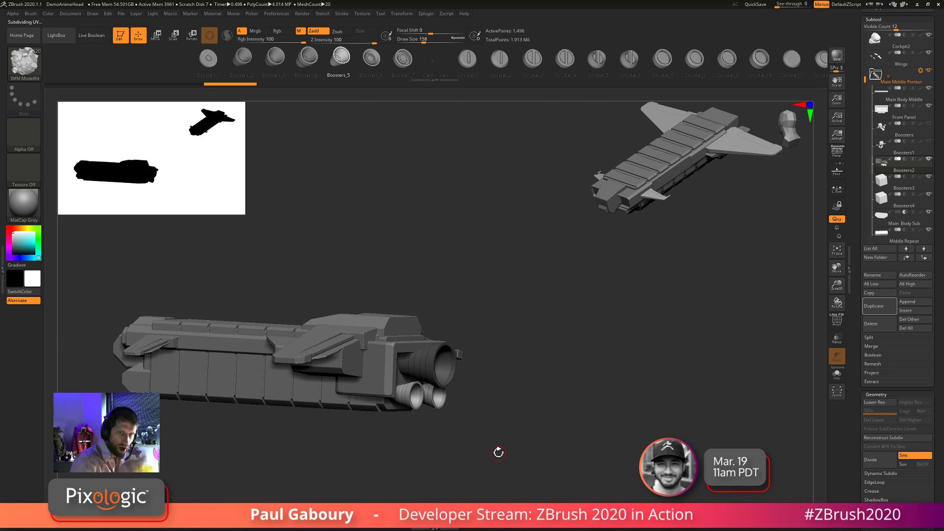
pyautogui.moveTo(496, 448); pyautogui.dragTo(531, 388)
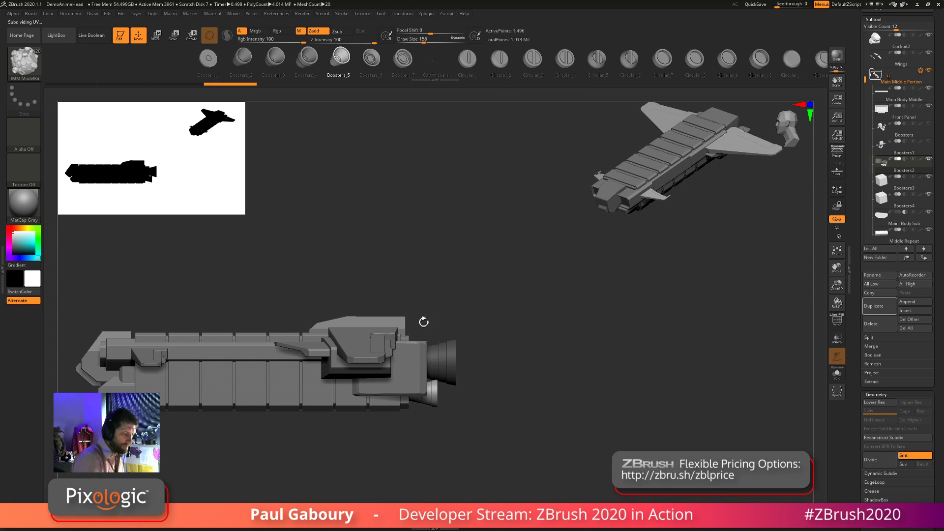
# Undo the booster layout on Boosters2 and insert a mirrored pair high on the panel with a larger booster centered below
pyautogui.hotkey('shift', 'z')
pyautogui.hotkey('shift', 'z')
pyautogui.keyDown('alt'); pyautogui.moveTo(501, 396); pyautogui.dragTo(534, 414); pyautogui.keyUp('alt')
pyautogui.hotkey('ctrl', 'z')
pyautogui.hotkey('ctrl', 'z')
pyautogui.moveTo(465, 314)
pyautogui.mouseDown()
pyautogui.moveTo(472, 326)
pyautogui.moveTo(452, 365)
pyautogui.moveTo(439, 364)
pyautogui.moveTo(486, 407)
pyautogui.moveTo(518, 408)
pyautogui.moveTo(486, 400)
pyautogui.mouseUp()
pyautogui.keyDown('ctrl'); pyautogui.moveTo(492, 413); pyautogui.dragTo(493, 442, button='right'); pyautogui.keyUp('ctrl')
# Choose the Boosters_3 mesh and insert a small mirrored pair on either side of the large centered booster
pyautogui.click(275, 58)
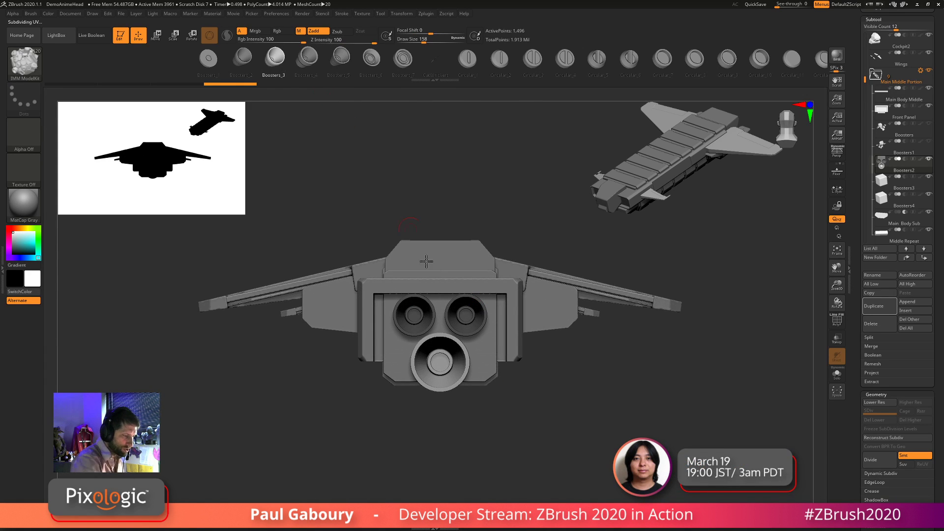
pyautogui.keyDown('ctrl'); pyautogui.moveTo(485, 335); pyautogui.dragTo(487, 356, button='right'); pyautogui.keyUp('ctrl')
pyautogui.moveTo(487, 355); pyautogui.dragTo(498, 371)
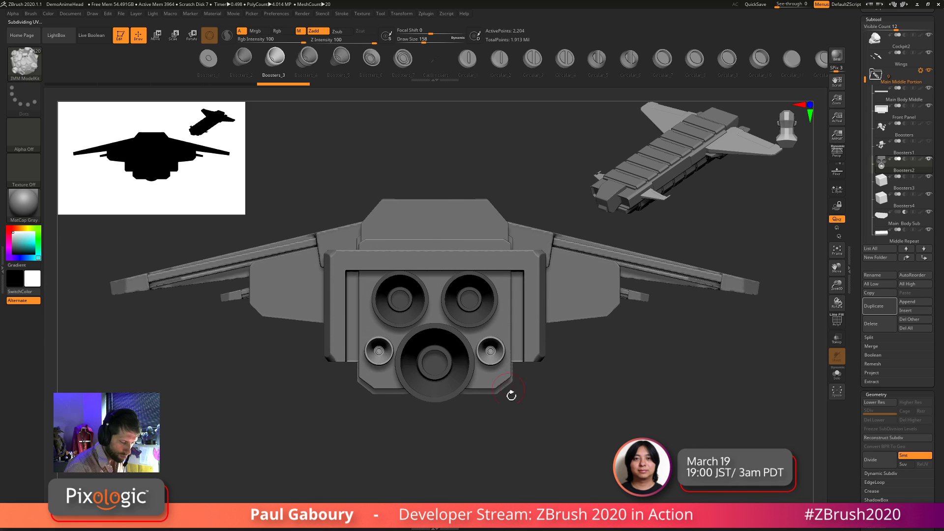
# Insert two mirrored Boosters_3 pairs on the side pods, a larger inner pair and a smaller outer pair below it
pyautogui.keyDown('ctrl'); pyautogui.moveTo(545, 453); pyautogui.dragTo(509, 417, button='right'); pyautogui.keyUp('ctrl')
pyautogui.moveTo(510, 417); pyautogui.dragTo(516, 377)
pyautogui.keyDown('ctrl'); pyautogui.moveTo(515, 377); pyautogui.dragTo(530, 323, button='right'); pyautogui.keyUp('ctrl')
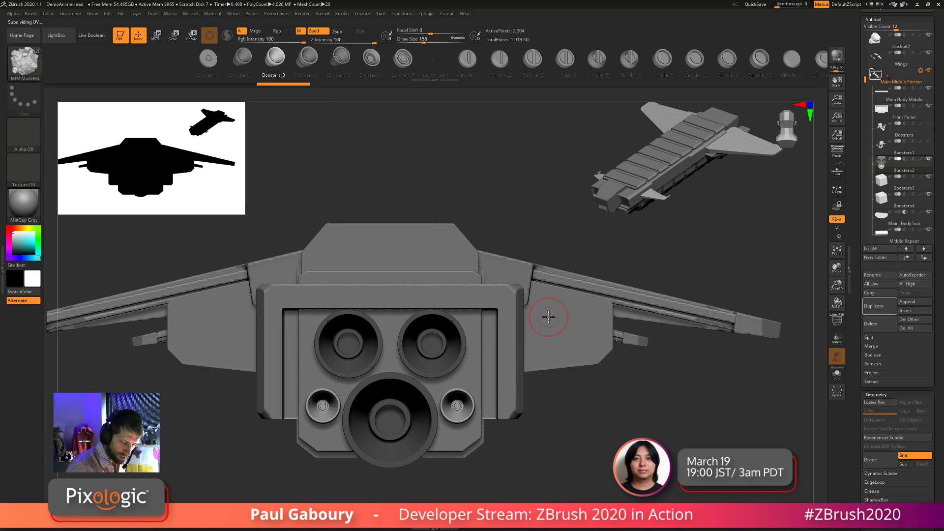
pyautogui.moveTo(548, 317); pyautogui.dragTo(547, 314)
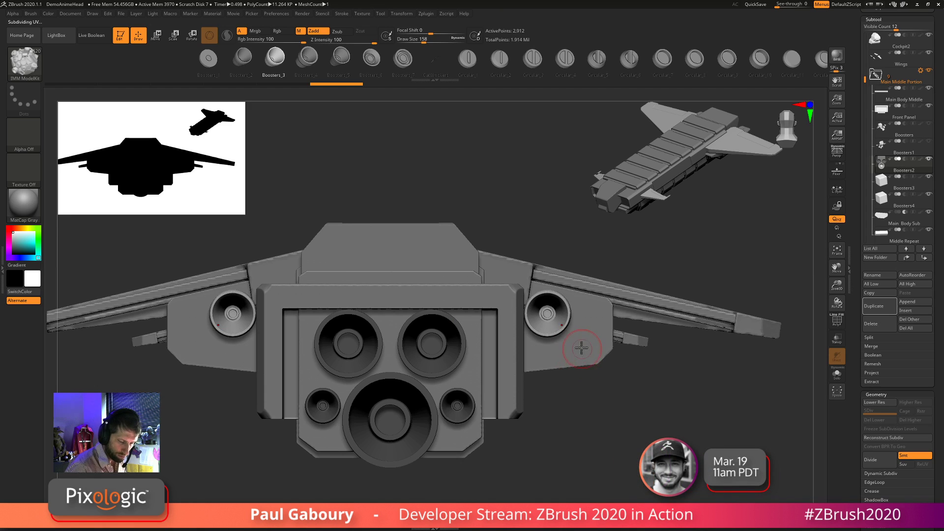
pyautogui.moveTo(580, 348); pyautogui.dragTo(601, 362)
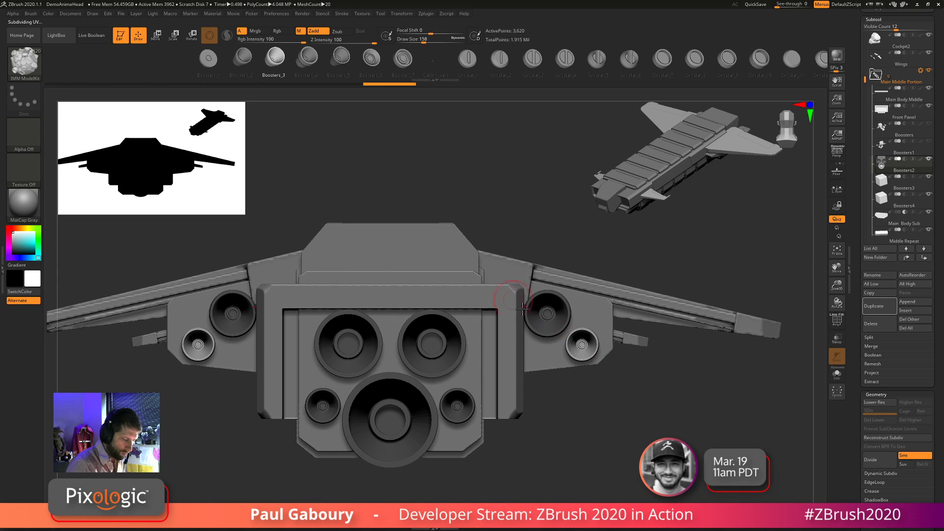
# Hide the Boosters2 layout and view the Boosters1 and Boosters layouts one at a time on the ship's rear
pyautogui.keyDown('ctrl'); pyautogui.moveTo(522, 307); pyautogui.dragTo(548, 409, button='right'); pyautogui.keyUp('ctrl')
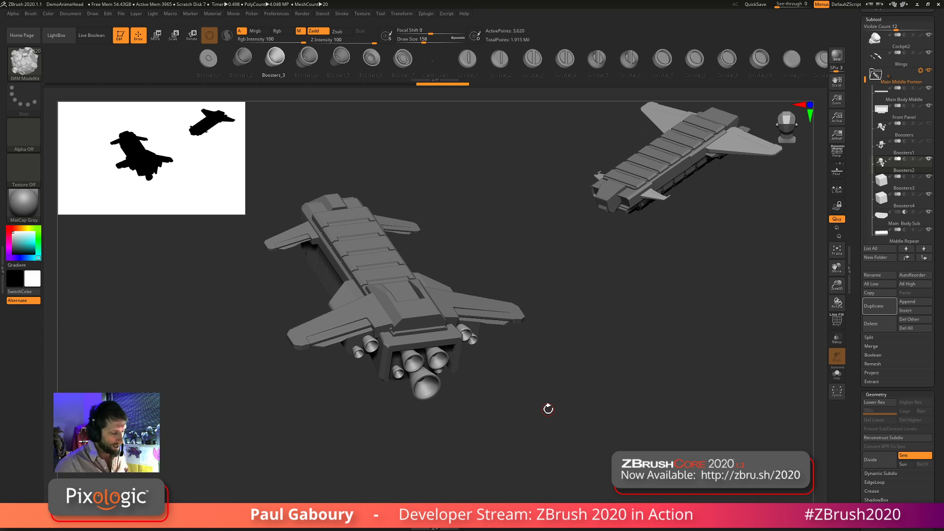
pyautogui.moveTo(541, 462); pyautogui.dragTo(607, 423)
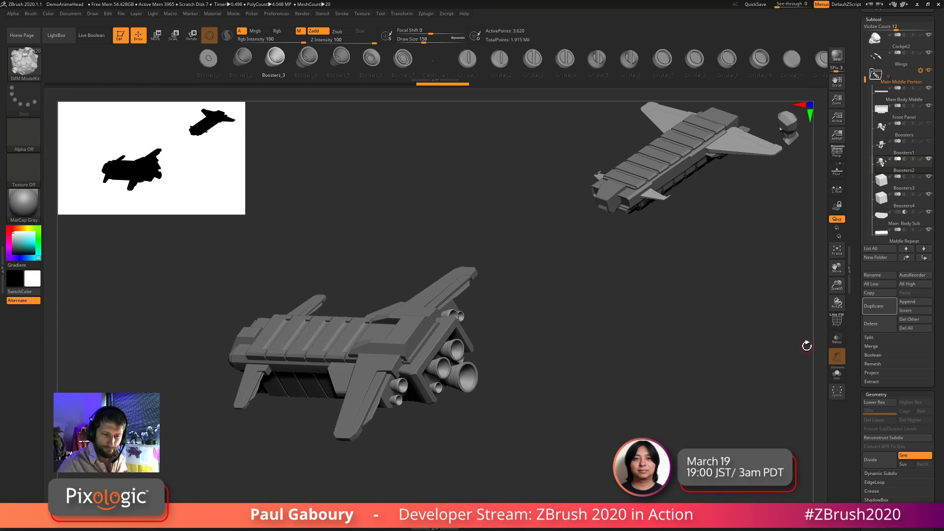
pyautogui.click(929, 160)
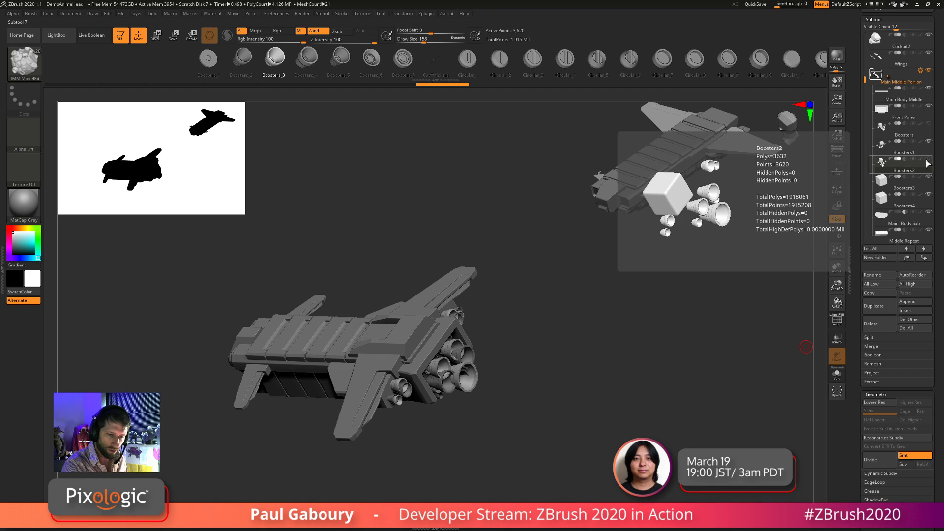
pyautogui.click(928, 160)
pyautogui.moveTo(930, 146)
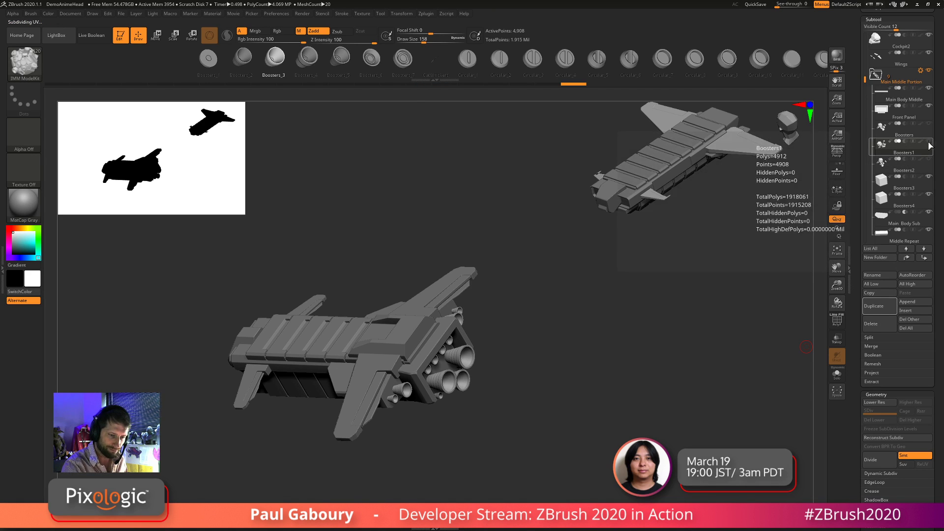
pyautogui.click(882, 130)
pyautogui.moveTo(577, 434); pyautogui.dragTo(570, 409)
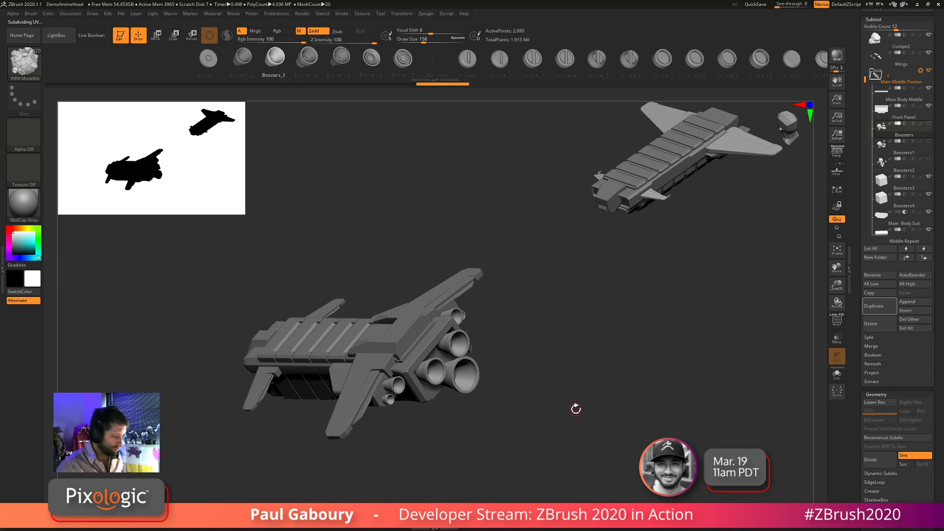
# Alternate between the Boosters and Boosters2 layouts and compare their silhouettes from the rear perspective, top and side of the ship
pyautogui.press('Down')
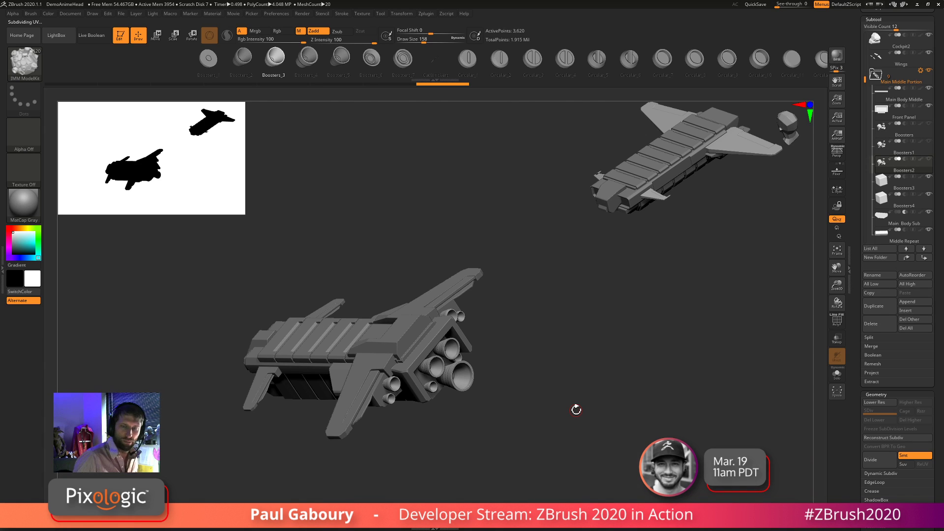
pyautogui.press('Up')
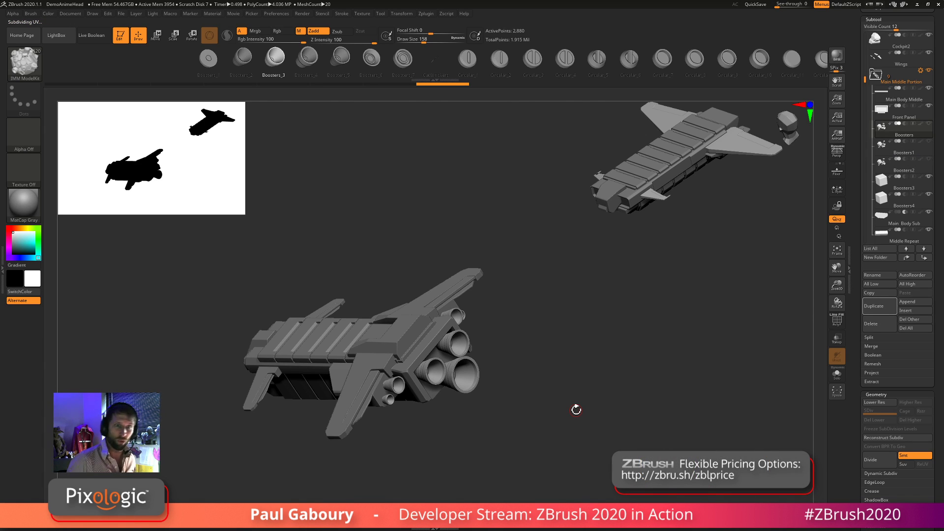
pyautogui.press('Down')
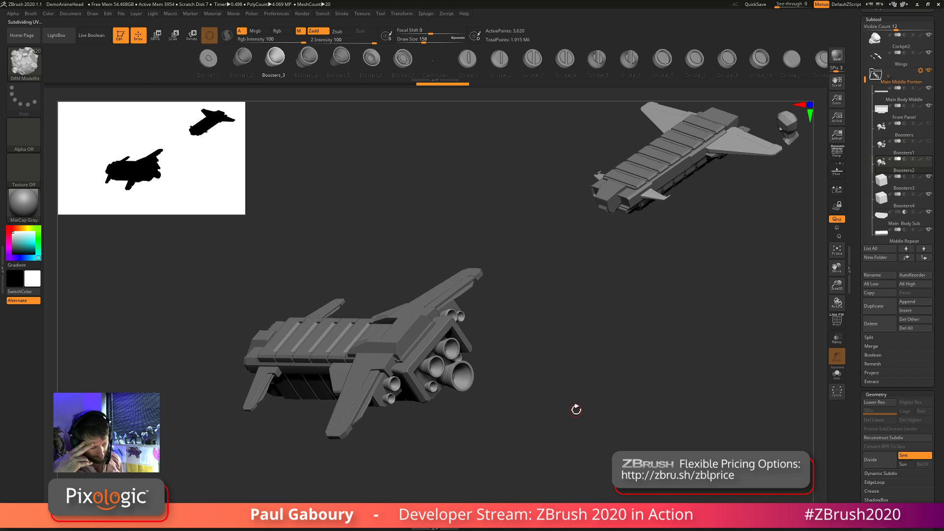
pyautogui.press('Up')
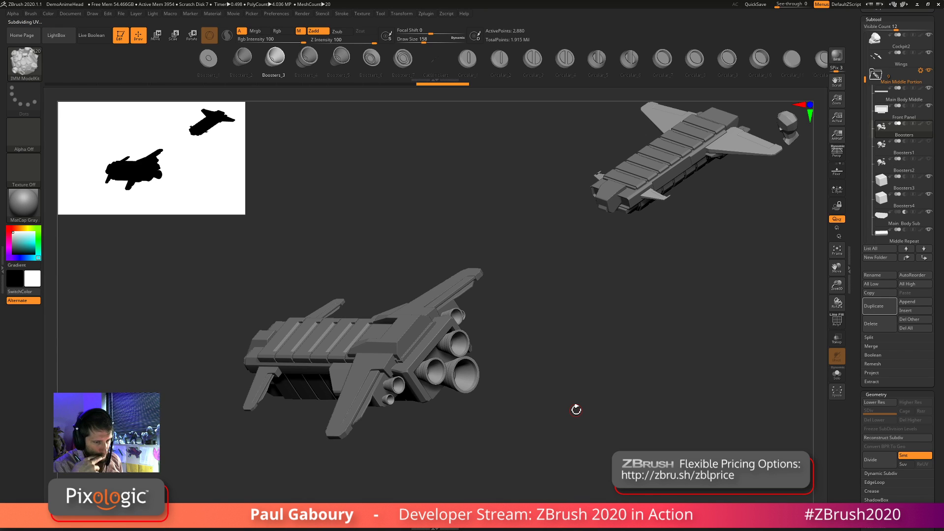
pyautogui.moveTo(583, 404); pyautogui.dragTo(623, 400)
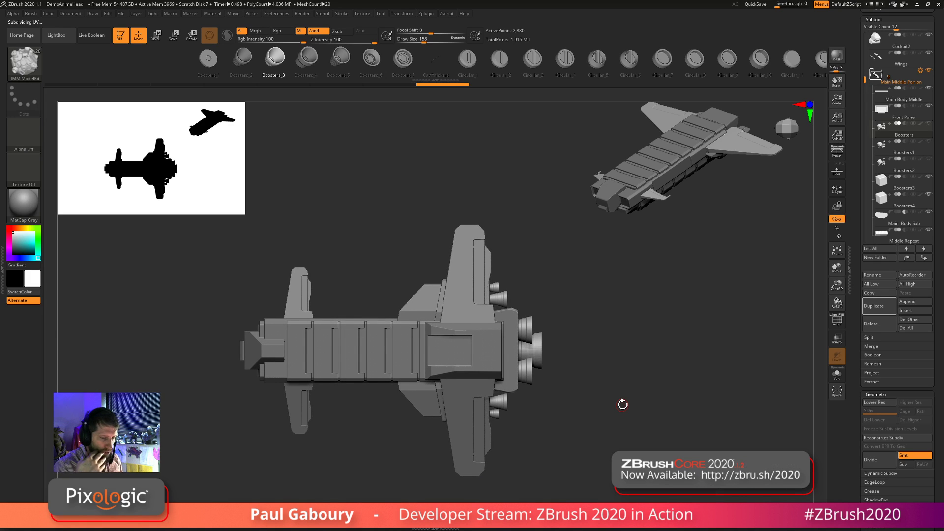
pyautogui.press('Down')
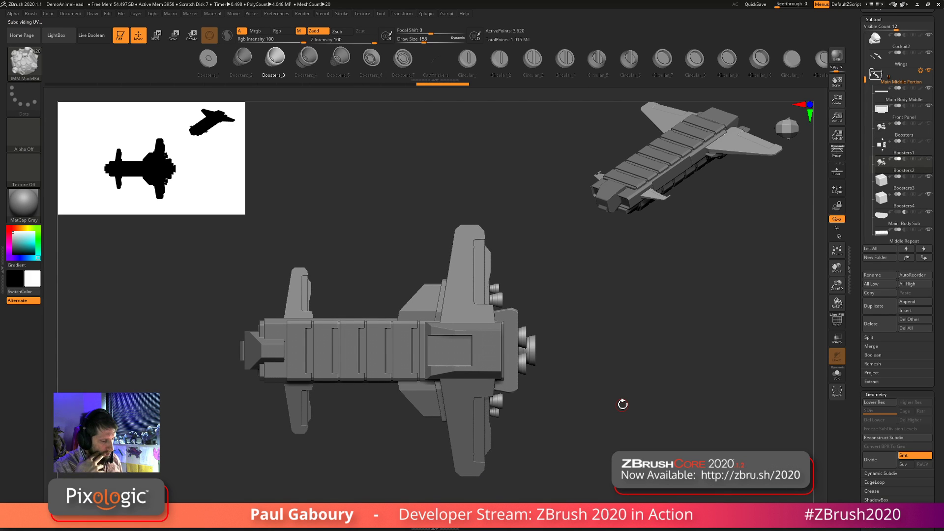
pyautogui.press('Up')
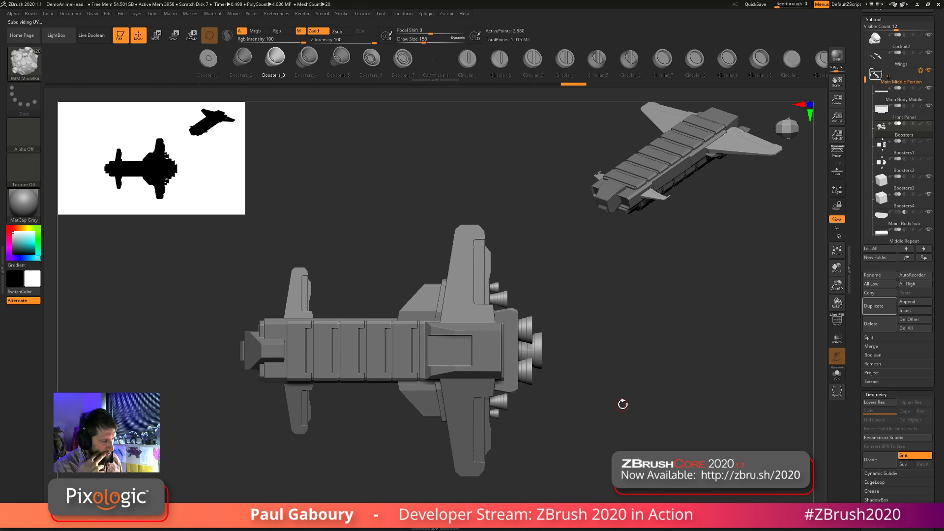
pyautogui.press('Down')
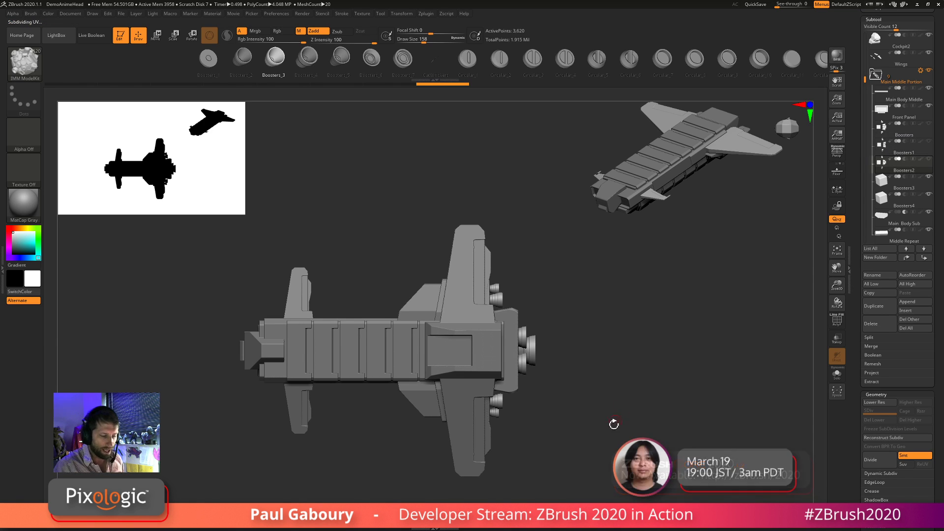
pyautogui.keyDown('shift'); pyautogui.moveTo(601, 425); pyautogui.dragTo(606, 349); pyautogui.keyUp('shift')
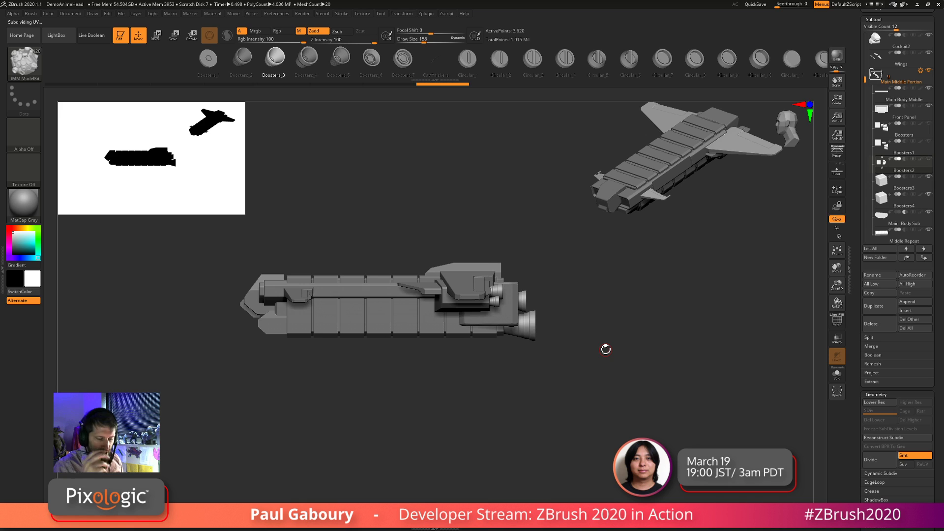
pyautogui.moveTo(597, 384)
pyautogui.mouseDown()
pyautogui.moveTo(573, 414)
pyautogui.moveTo(592, 395)
pyautogui.mouseUp()
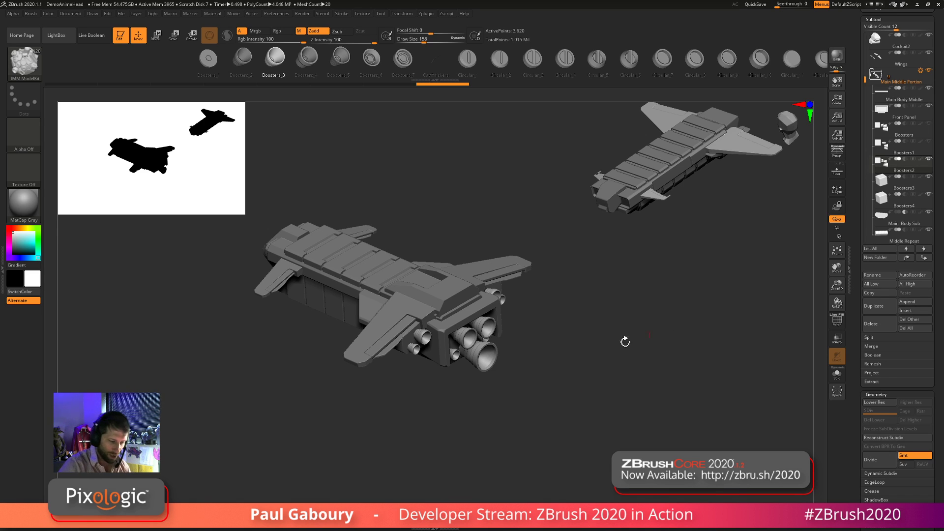
# Make the Back Wing Boosters1 pods the active subtool with PolyFrame on, and choose Insert Cube from the IMM Primitives brush
pyautogui.moveTo(567, 390); pyautogui.dragTo(525, 309)
pyautogui.keyDown('alt'); pyautogui.click(507, 309); pyautogui.keyUp('alt')
pyautogui.moveTo(600, 391)
pyautogui.mouseDown()
pyautogui.moveTo(580, 436)
pyautogui.moveTo(573, 413)
pyautogui.moveTo(579, 436)
pyautogui.moveTo(544, 381)
pyautogui.moveTo(567, 428)
pyautogui.moveTo(598, 420)
pyautogui.mouseUp()
pyautogui.hotkey('shift', 'f')
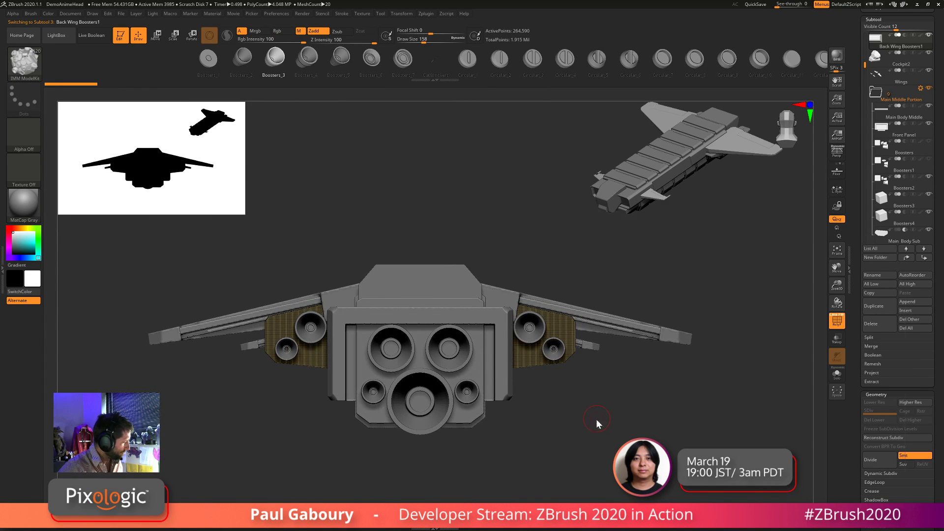
pyautogui.press('b')
pyautogui.press('i')
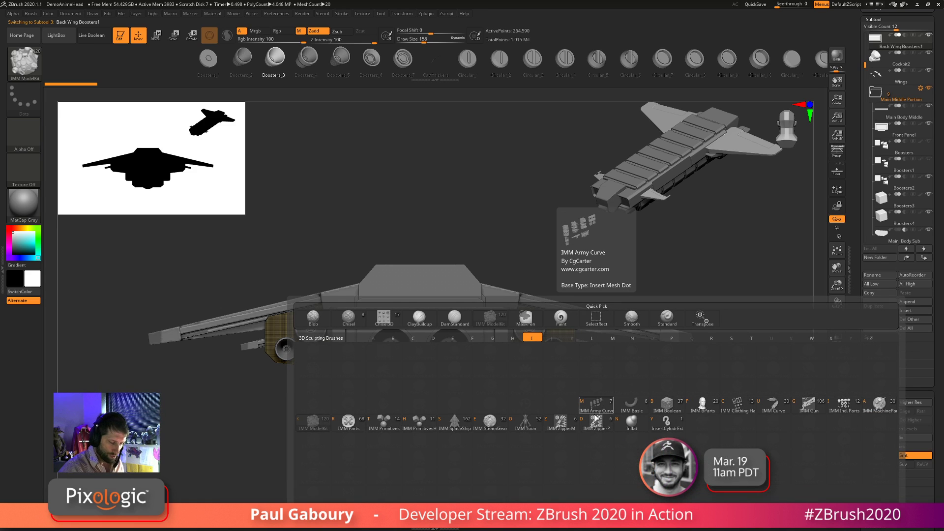
pyautogui.press('t')
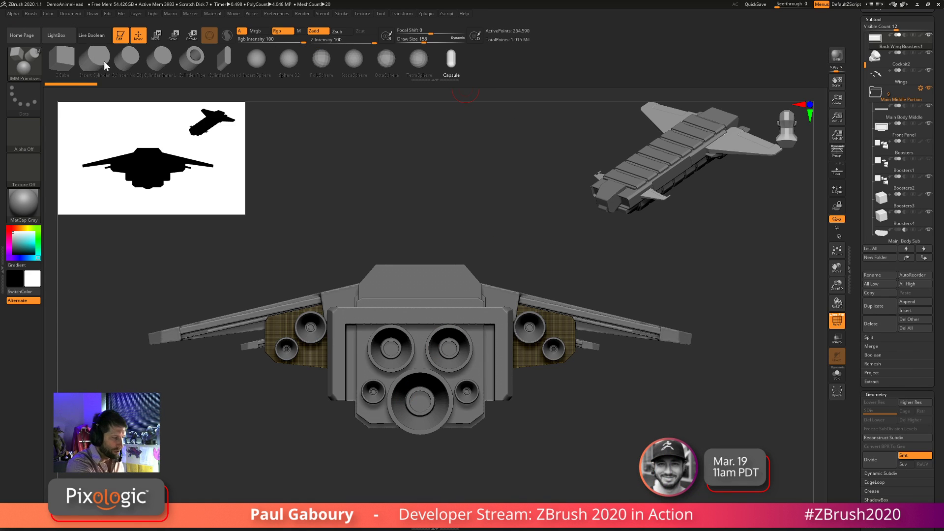
pyautogui.click(155, 58)
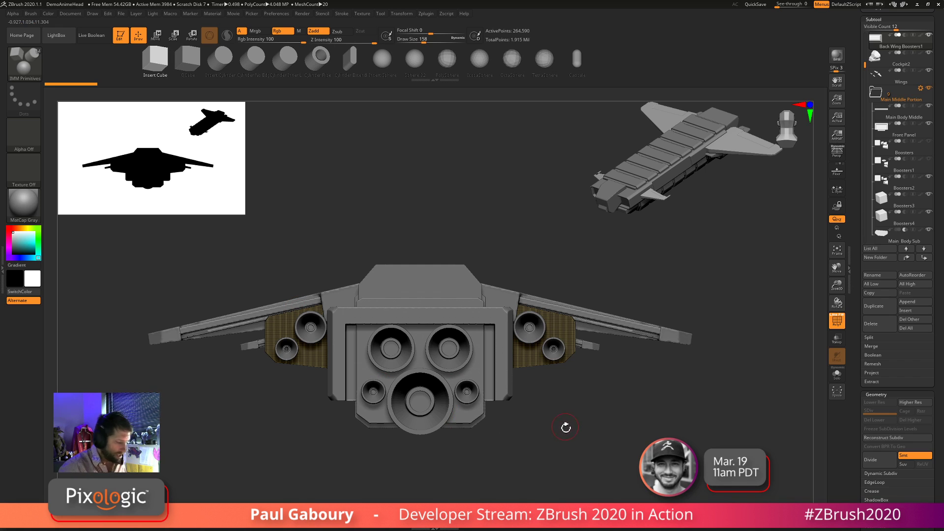
# Place the gizmo on one side pod, duplicate the pod mesh with the original masked, and replace the copy with a PolyCube
pyautogui.press('w')
pyautogui.moveTo(564, 431); pyautogui.dragTo(556, 298)
pyautogui.keyDown('ctrl'); pyautogui.moveTo(624, 457); pyautogui.dragTo(613, 400, button='right'); pyautogui.keyUp('ctrl')
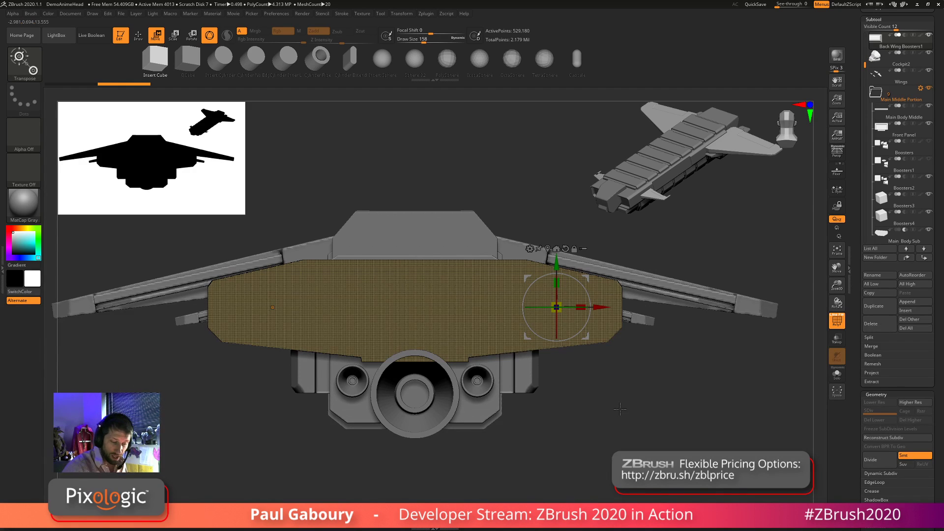
pyautogui.click(530, 249)
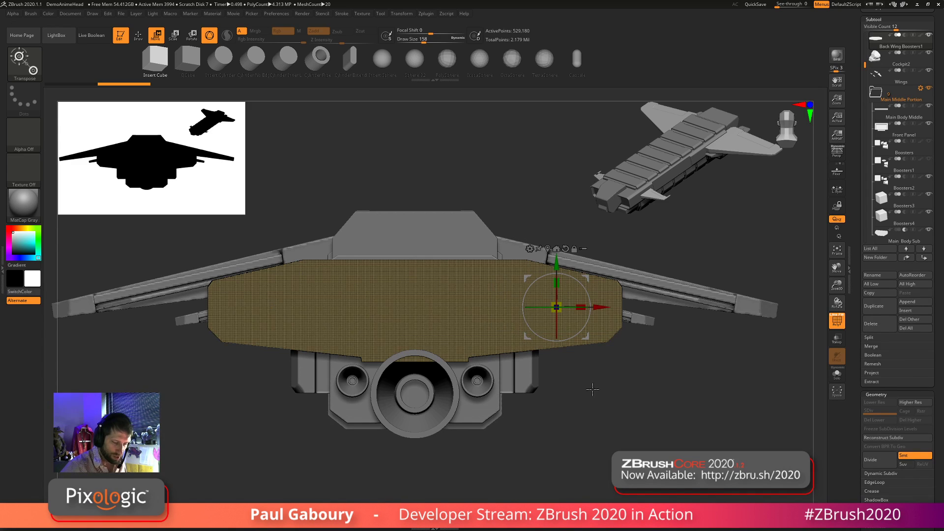
pyautogui.click(530, 248)
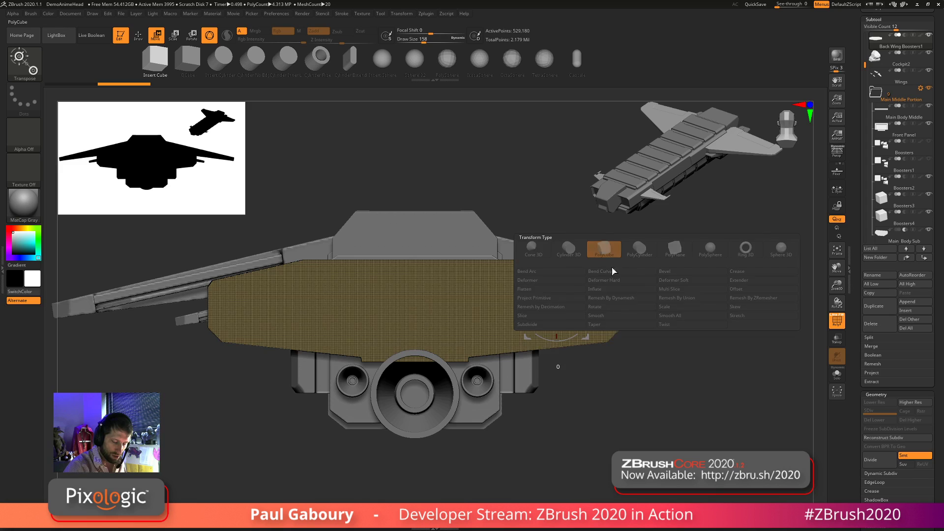
pyautogui.click(604, 248)
pyautogui.moveTo(618, 402); pyautogui.dragTo(595, 417)
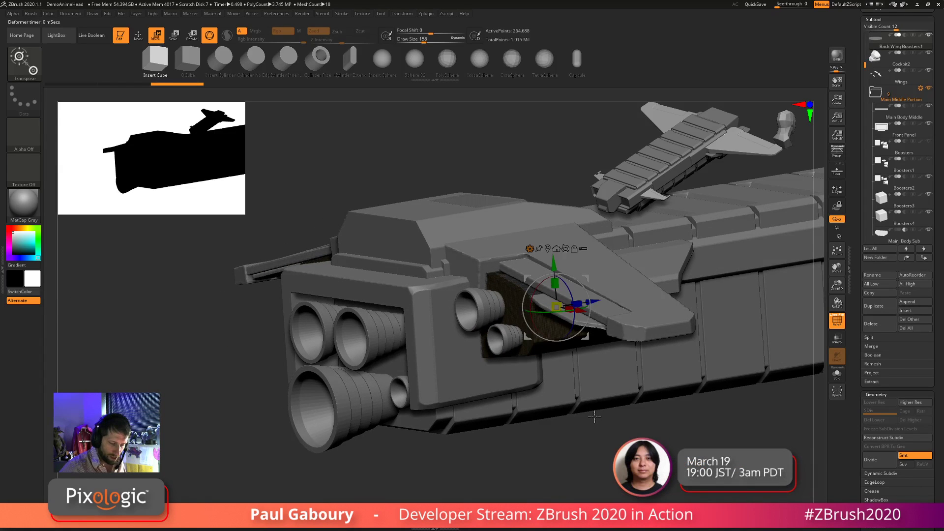
# Move the cube back to the rear of the side pod, reduce it to a plain box without subdivisions, and widen it outward
pyautogui.moveTo(593, 302); pyautogui.dragTo(531, 312)
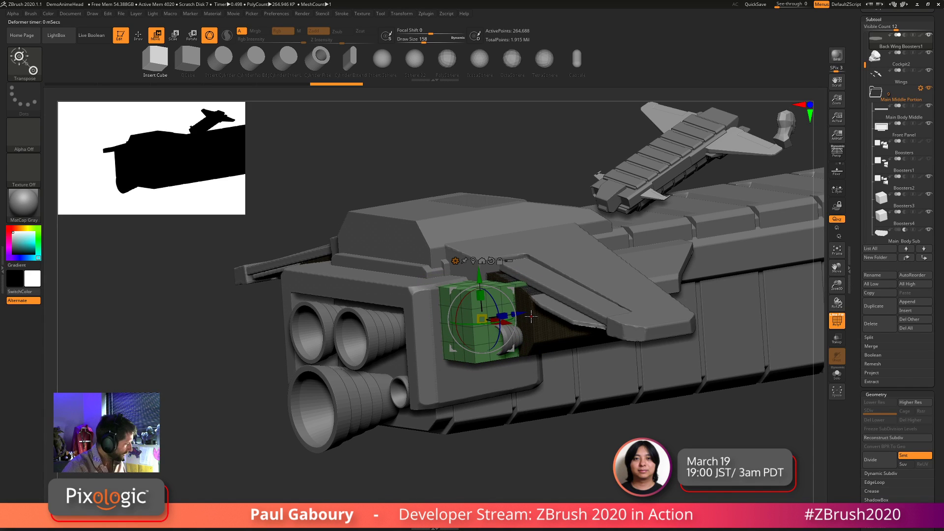
pyautogui.click(531, 317)
pyautogui.moveTo(532, 292); pyautogui.dragTo(533, 270)
pyautogui.moveTo(541, 277); pyautogui.dragTo(572, 411, button='right')
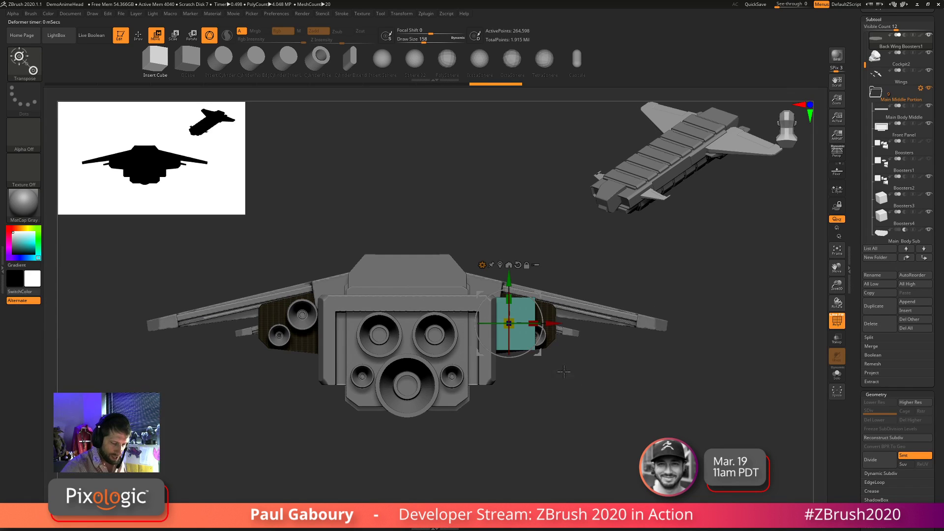
pyautogui.moveTo(546, 325)
pyautogui.mouseDown()
pyautogui.moveTo(566, 329)
pyautogui.moveTo(555, 328)
pyautogui.mouseUp()
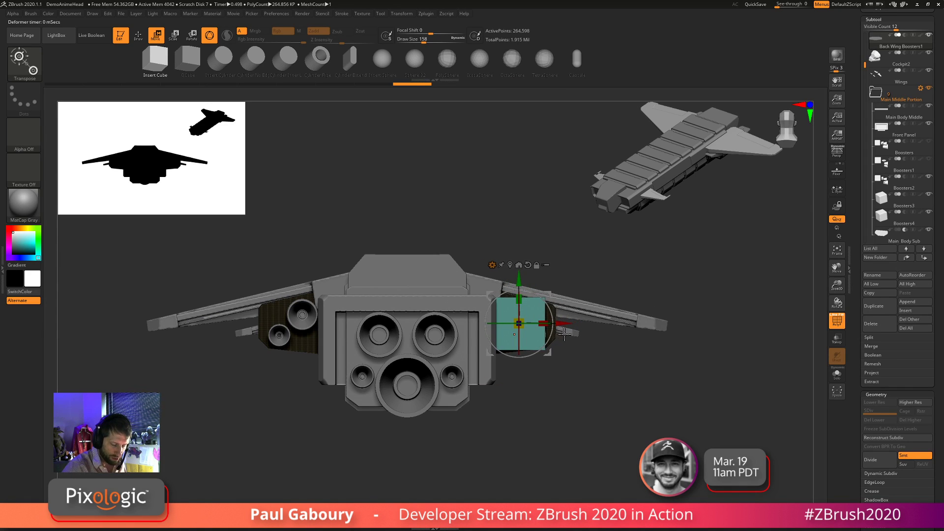
pyautogui.keyDown('ctrl'); pyautogui.moveTo(594, 367); pyautogui.dragTo(550, 430, button='right'); pyautogui.keyUp('ctrl')
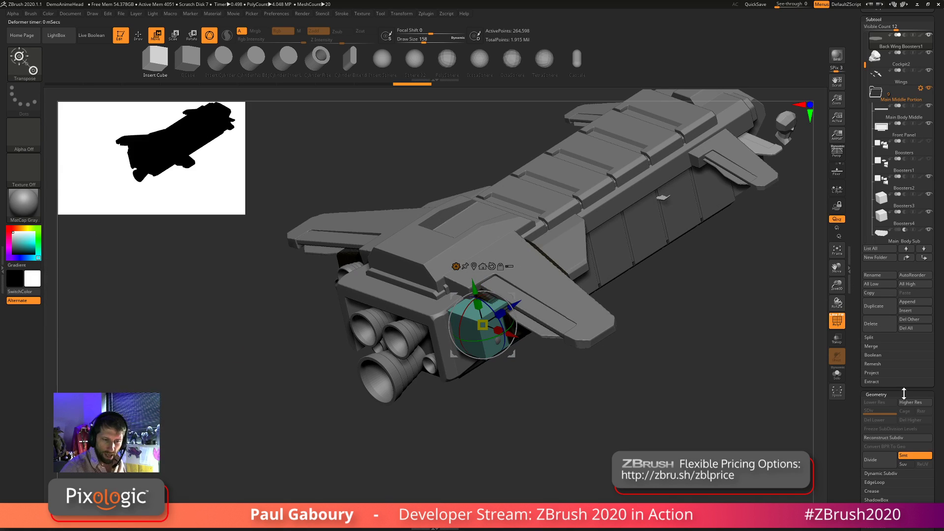
# Split the unmasked cube from Back Wing Boosters1 into its own subtool and make that new cube active
pyautogui.moveTo(865, 63); pyautogui.dragTo(865, 98)
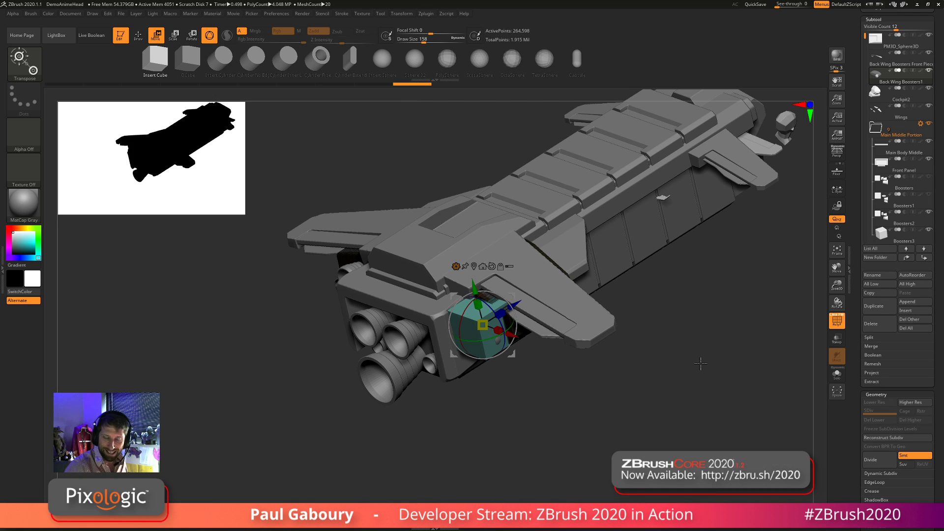
pyautogui.click(875, 338)
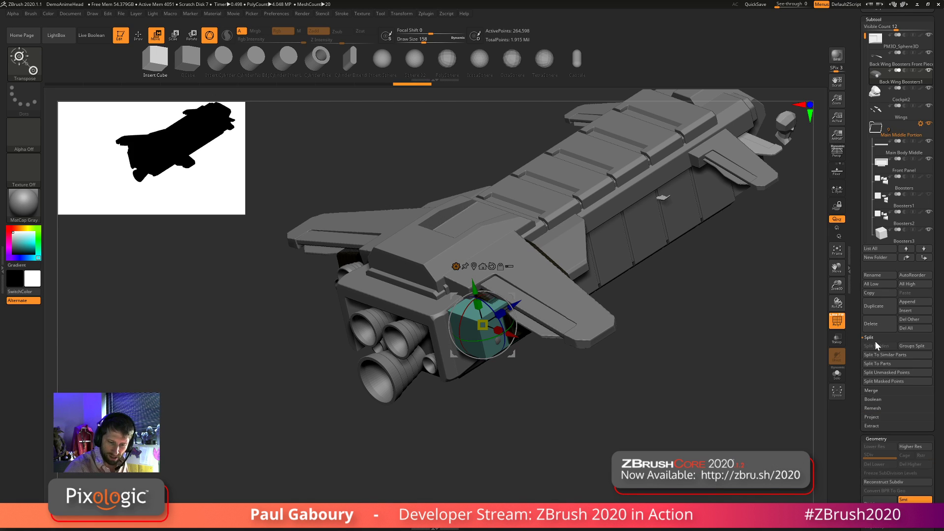
pyautogui.click(880, 372)
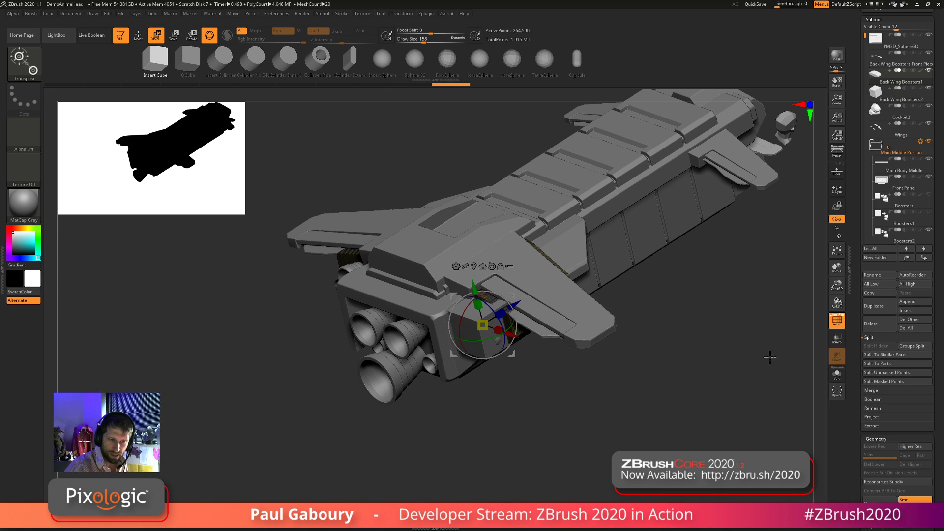
pyautogui.scroll(3, 936, 210)
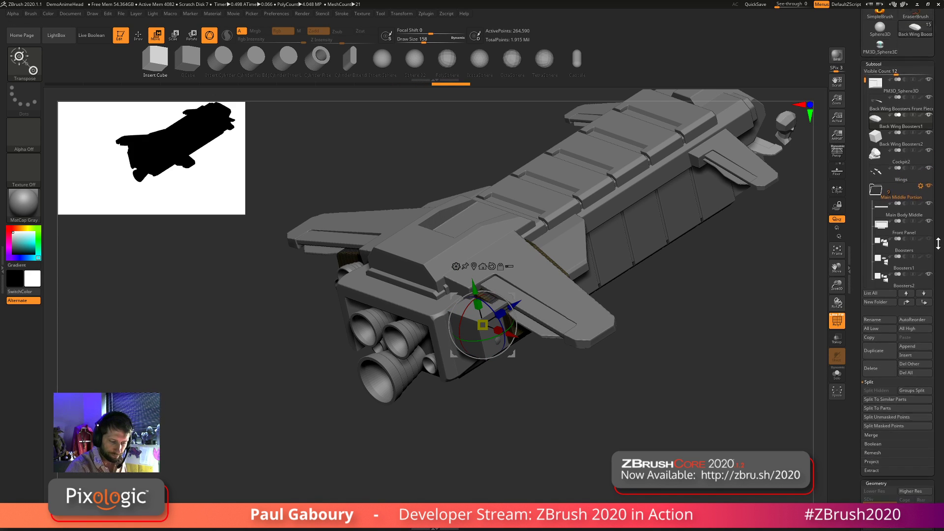
pyautogui.click(884, 173)
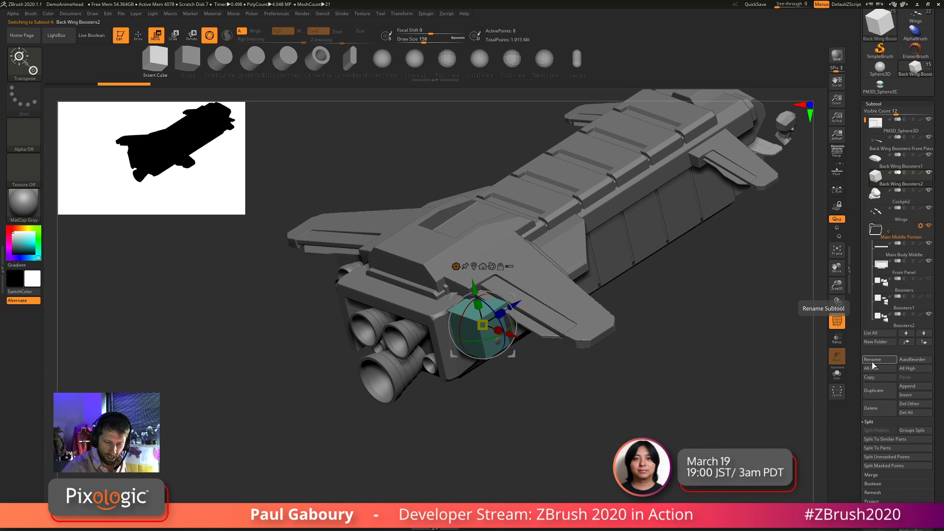
# Flatten the new cube into a long slab, tilt it parallel to the wing, and place it above the side pod's boosters
pyautogui.moveTo(555, 439)
pyautogui.keyDown('shift'); pyautogui.mouseDown(button='right')
pyautogui.moveTo(569, 426)
pyautogui.moveTo(569, 442)
pyautogui.mouseUp(button='right'); pyautogui.keyUp('shift')
pyautogui.moveTo(488, 301); pyautogui.dragTo(484, 360)
pyautogui.moveTo(483, 284); pyautogui.dragTo(492, 231)
pyautogui.moveTo(515, 295)
pyautogui.mouseDown()
pyautogui.moveTo(511, 308)
pyautogui.moveTo(538, 301)
pyautogui.moveTo(560, 309)
pyautogui.moveTo(512, 293)
pyautogui.mouseUp()
pyautogui.keyDown('ctrl'); pyautogui.moveTo(530, 418); pyautogui.dragTo(586, 406, button='right'); pyautogui.keyUp('ctrl')
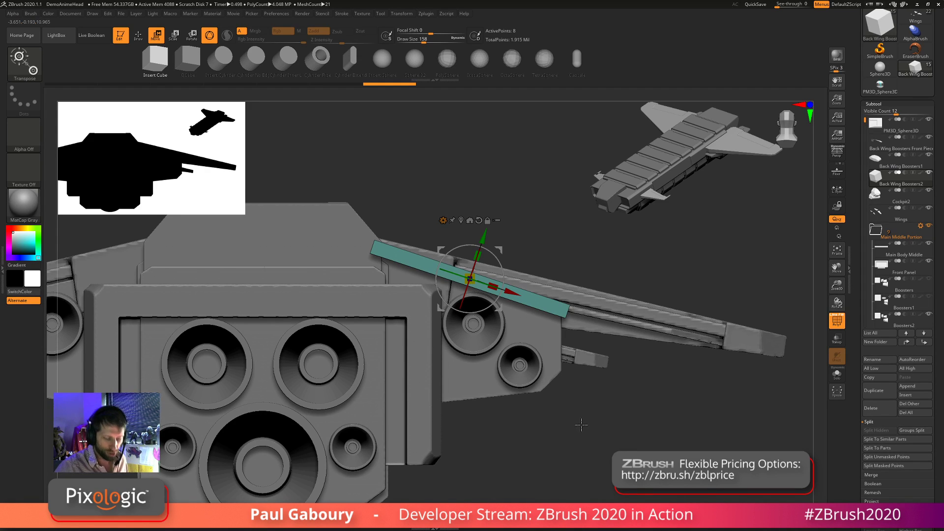
pyautogui.moveTo(586, 421); pyautogui.dragTo(584, 412, button='right')
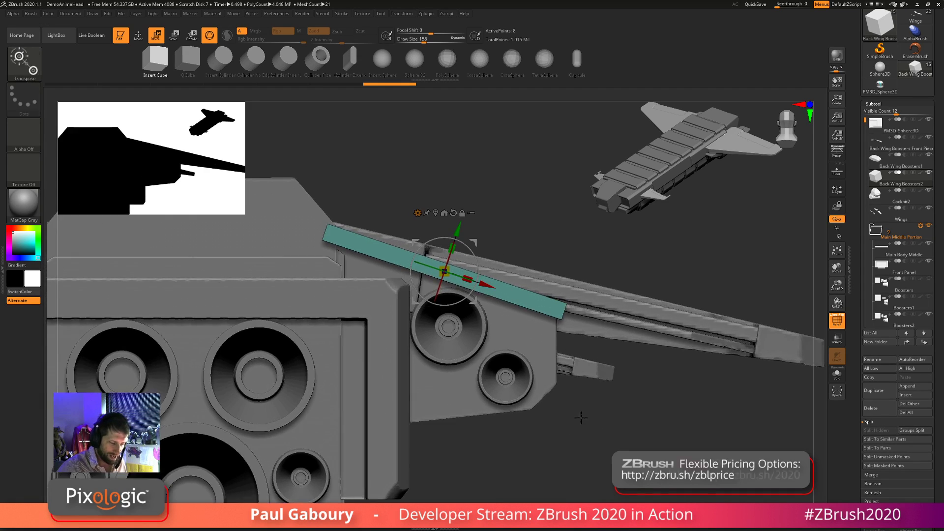
pyautogui.moveTo(464, 286)
pyautogui.mouseDown()
pyautogui.moveTo(459, 276)
pyautogui.moveTo(493, 288)
pyautogui.moveTo(472, 278)
pyautogui.mouseUp()
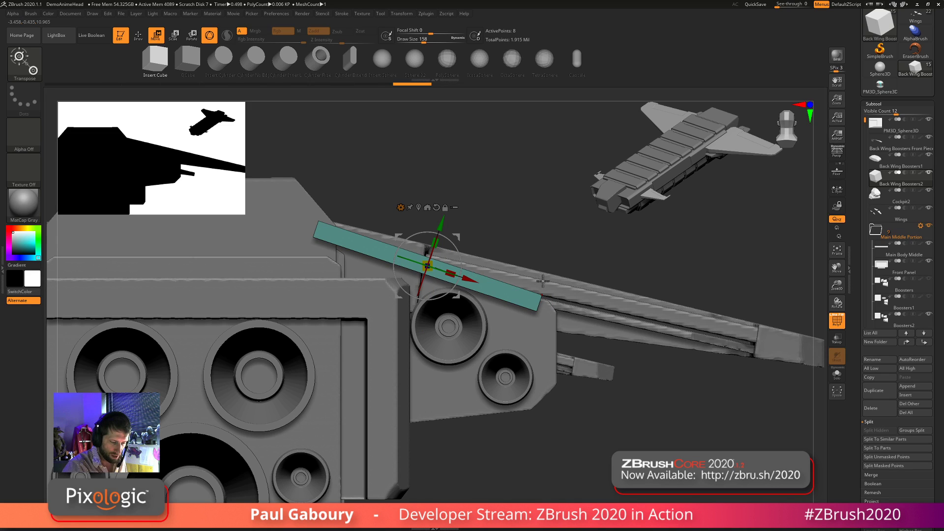
# Thin the slab further and position it between the wing's underside and the side pod's boosters
pyautogui.moveTo(608, 406); pyautogui.dragTo(560, 394)
pyautogui.moveTo(410, 218); pyautogui.dragTo(410, 234)
pyautogui.moveTo(426, 266); pyautogui.dragTo(425, 253)
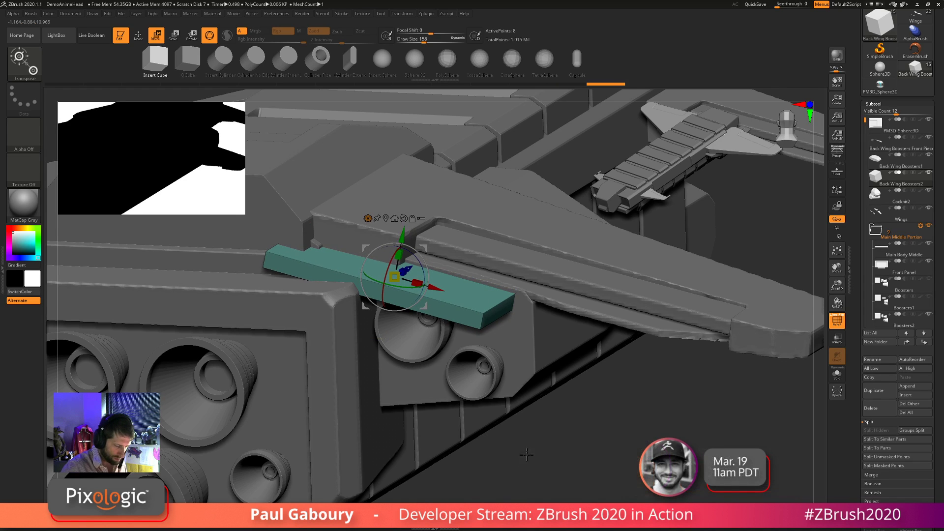
pyautogui.moveTo(516, 467); pyautogui.dragTo(531, 445)
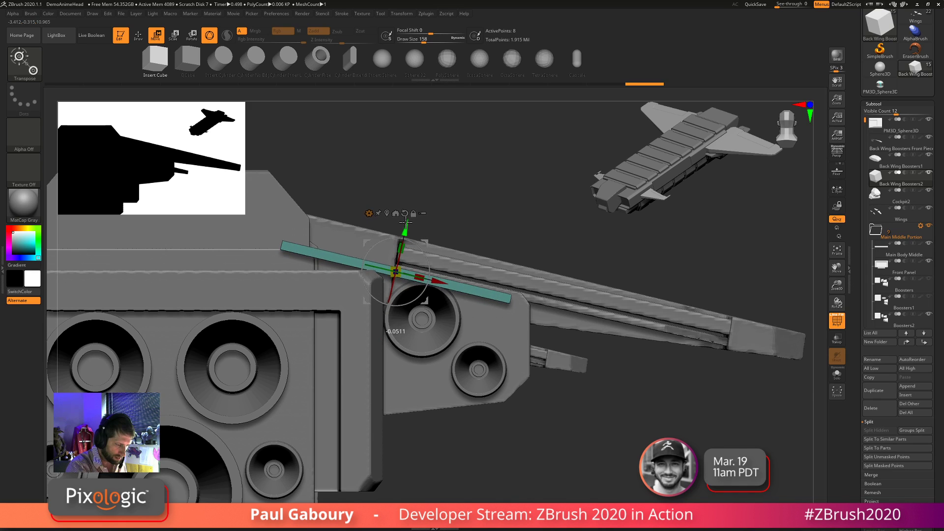
pyautogui.moveTo(551, 413)
pyautogui.mouseDown()
pyautogui.moveTo(554, 461)
pyautogui.moveTo(566, 470)
pyautogui.moveTo(556, 420)
pyautogui.mouseUp()
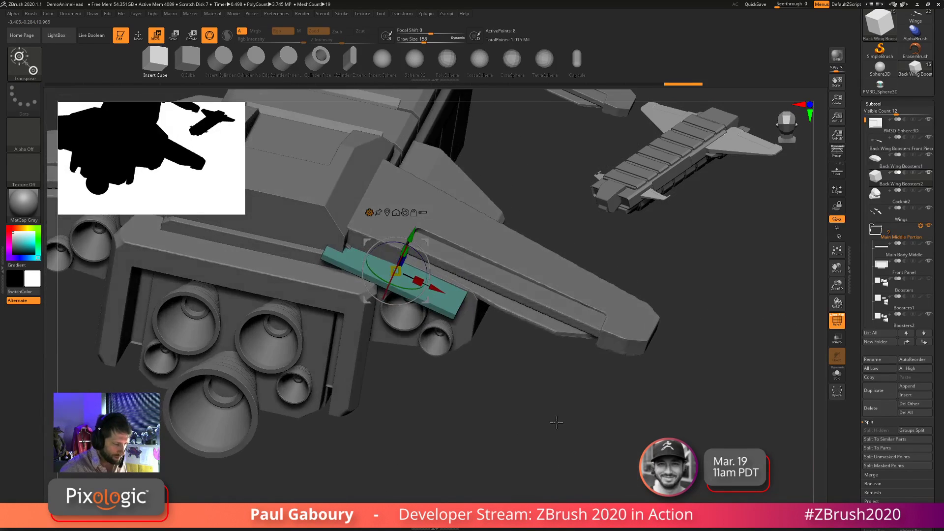
pyautogui.moveTo(411, 237); pyautogui.dragTo(413, 233)
pyautogui.moveTo(538, 418)
pyautogui.mouseDown()
pyautogui.moveTo(530, 424)
pyautogui.moveTo(567, 432)
pyautogui.moveTo(543, 424)
pyautogui.moveTo(544, 457)
pyautogui.moveTo(573, 435)
pyautogui.moveTo(594, 455)
pyautogui.moveTo(336, 315)
pyautogui.mouseUp()
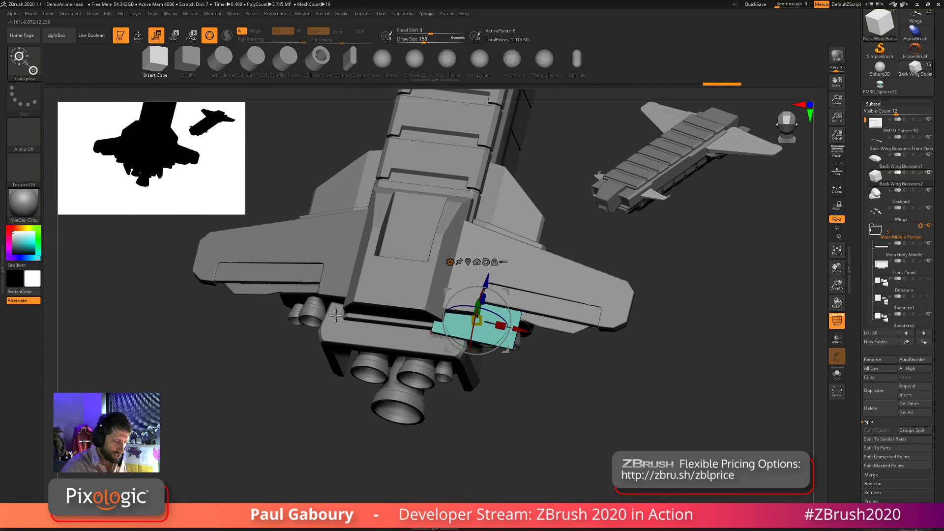
pyautogui.moveTo(565, 423)
pyautogui.mouseDown()
pyautogui.moveTo(593, 435)
pyautogui.moveTo(582, 413)
pyautogui.moveTo(586, 441)
pyautogui.moveTo(575, 423)
pyautogui.moveTo(545, 347)
pyautogui.mouseUp()
# Extrude the slab's outer end face into a short new segment using the ZModeler brush's QMesh
pyautogui.press('q')
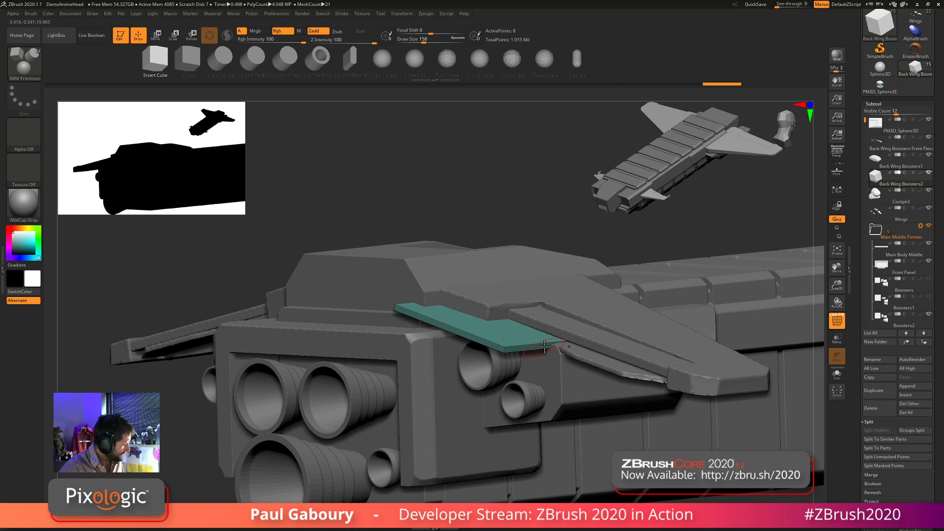
pyautogui.press('b')
pyautogui.press('z')
pyautogui.press('m')
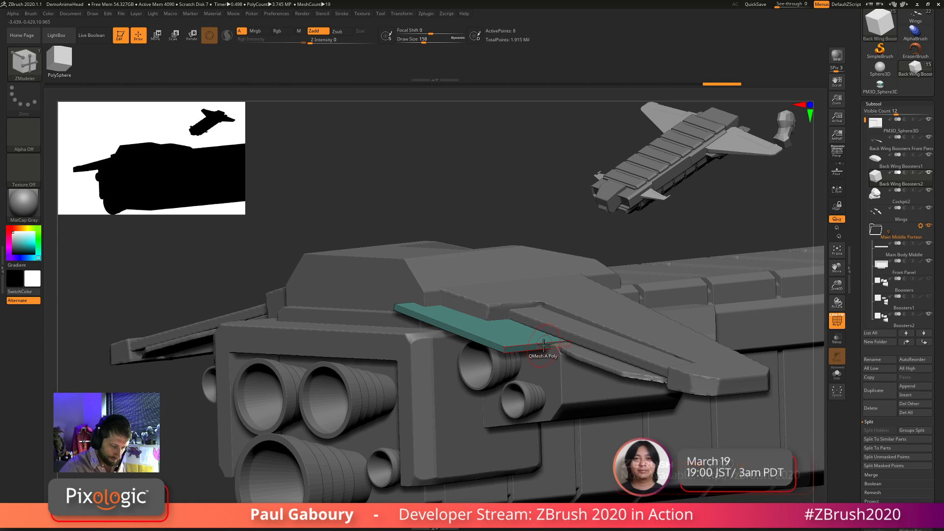
pyautogui.press('space')
pyautogui.click(525, 353)
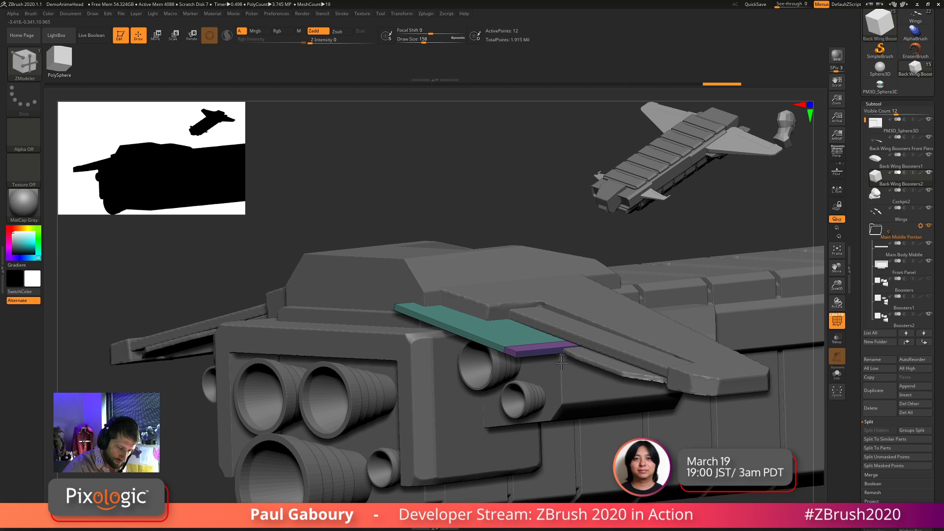
pyautogui.moveTo(580, 393)
pyautogui.mouseDown()
pyautogui.moveTo(619, 402)
pyautogui.moveTo(582, 391)
pyautogui.mouseUp()
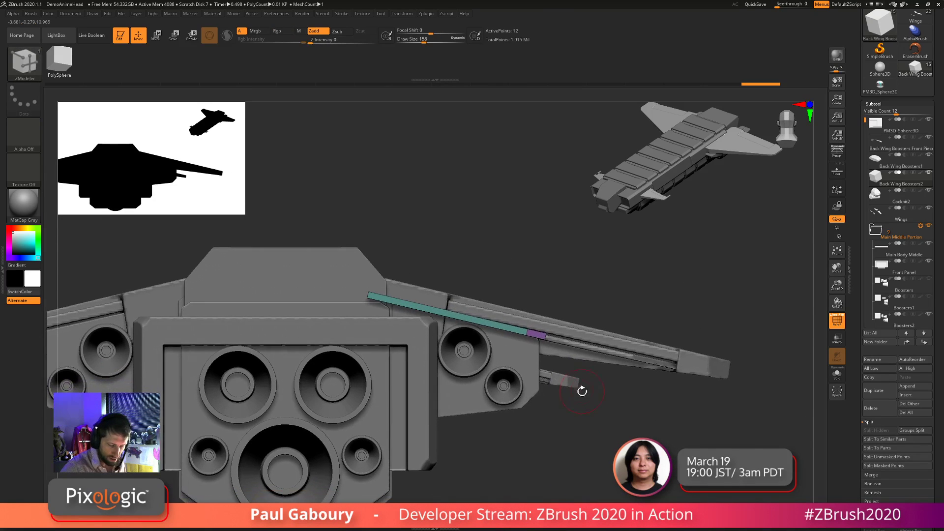
# Mask the main slab and angle the extruded end segment downward along the side pod's upper outer corner
pyautogui.keyDown('ctrl'); pyautogui.keyDown('alt'); pyautogui.moveTo(593, 448); pyautogui.dragTo(540, 270); pyautogui.keyUp('alt'); pyautogui.keyUp('ctrl')
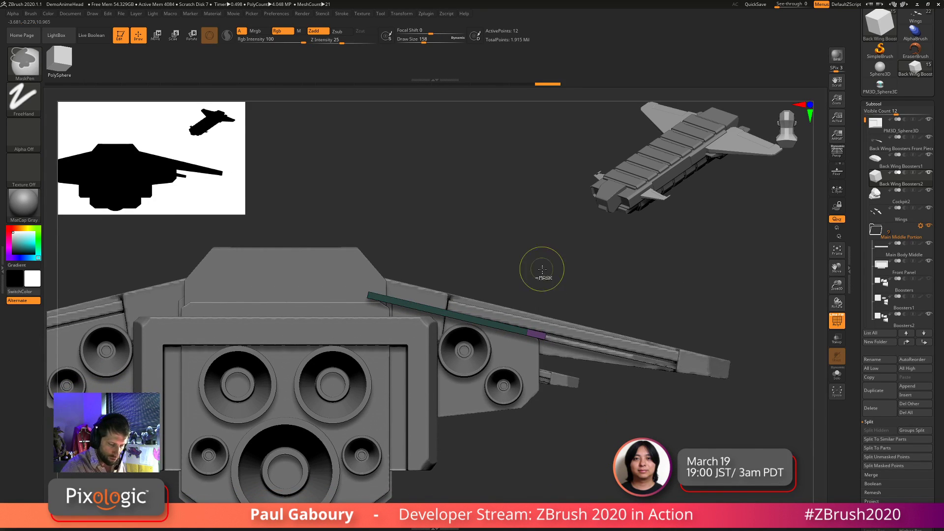
pyautogui.press('w')
pyautogui.keyDown('ctrl'); pyautogui.moveTo(594, 391); pyautogui.dragTo(596, 412, button='right'); pyautogui.keyUp('ctrl')
pyautogui.click(438, 254)
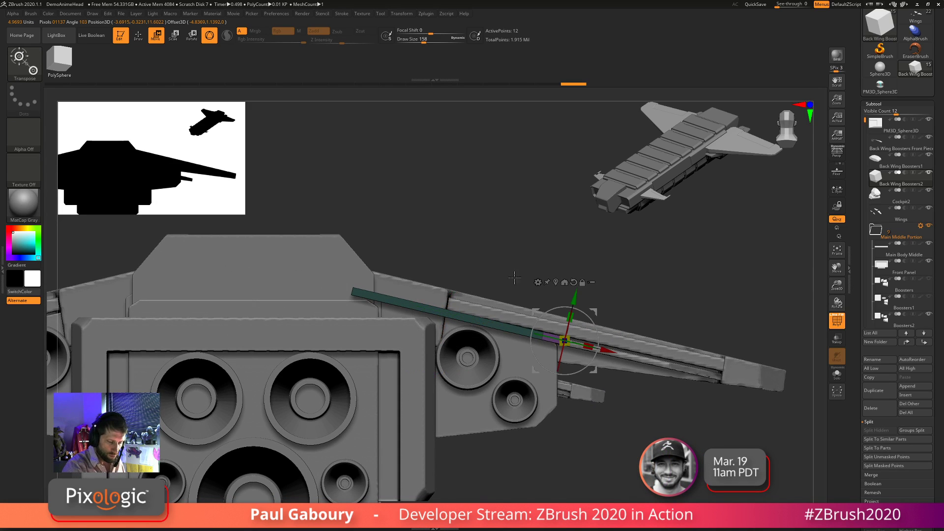
pyautogui.moveTo(592, 362); pyautogui.dragTo(589, 362)
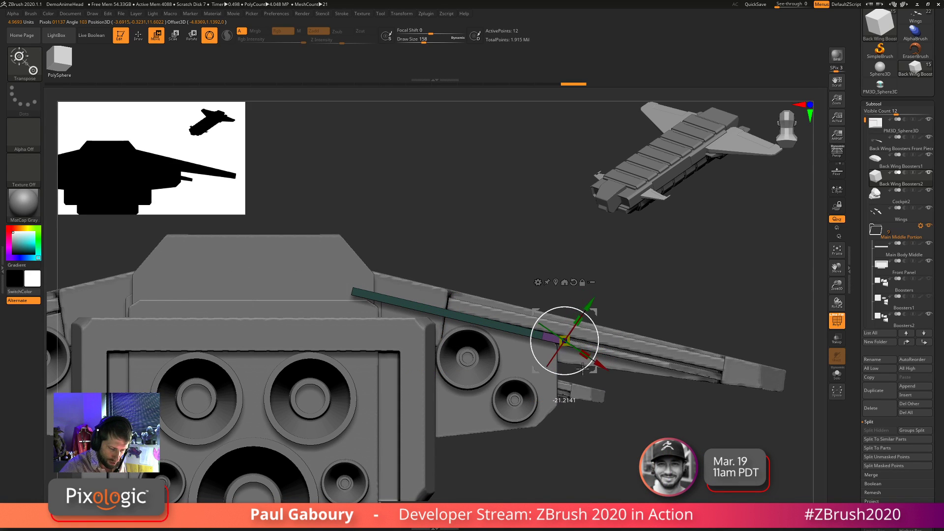
pyautogui.moveTo(596, 307); pyautogui.dragTo(587, 318)
pyautogui.keyDown('ctrl'); pyautogui.moveTo(595, 328); pyautogui.dragTo(577, 327, button='right'); pyautogui.keyUp('ctrl')
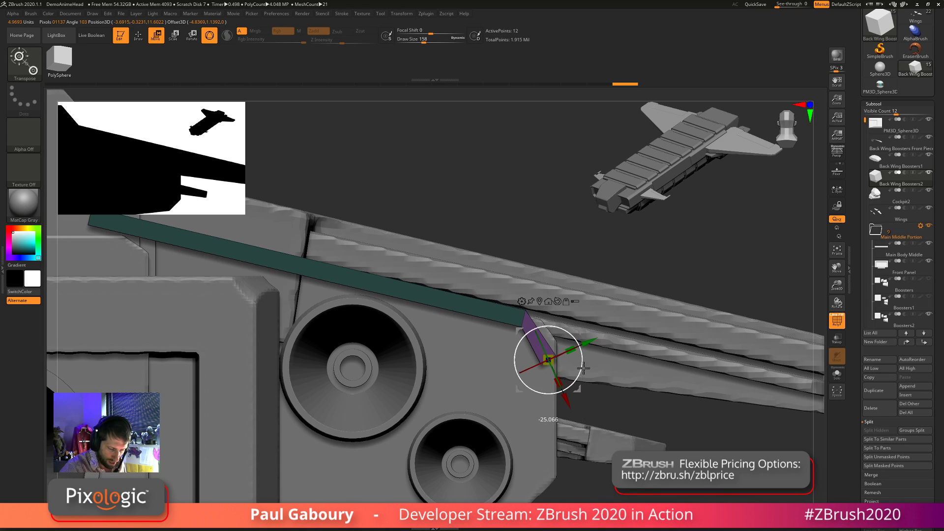
# Isolate the bend between slab and end segment by masking, and centre the gizmo on that edge to adjust its angle
pyautogui.moveTo(478, 281)
pyautogui.keyDown('ctrl'); pyautogui.mouseDown()
pyautogui.moveTo(517, 339)
pyautogui.moveTo(532, 339)
pyautogui.mouseUp(); pyautogui.keyUp('ctrl')
pyautogui.click(548, 301)
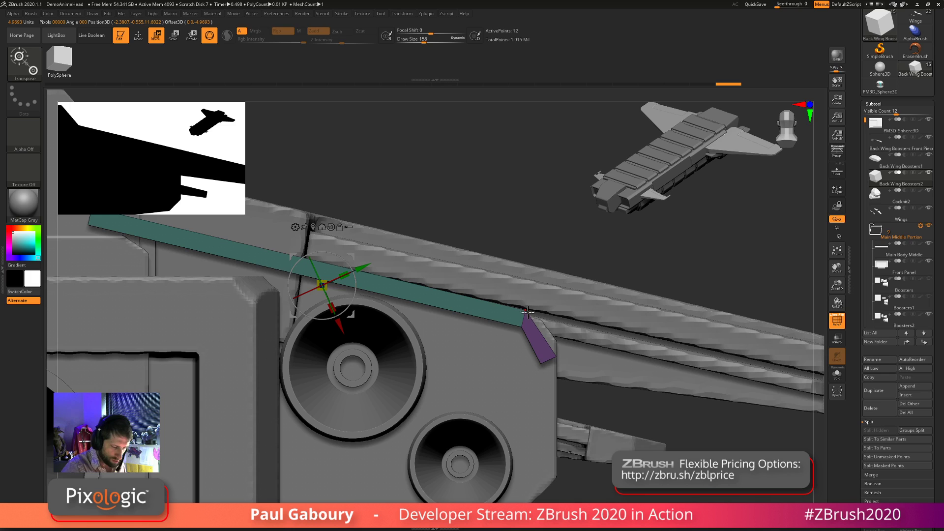
pyautogui.moveTo(508, 213)
pyautogui.keyDown('ctrl'); pyautogui.mouseDown()
pyautogui.moveTo(535, 342)
pyautogui.moveTo(544, 342)
pyautogui.mouseUp(); pyautogui.keyUp('ctrl')
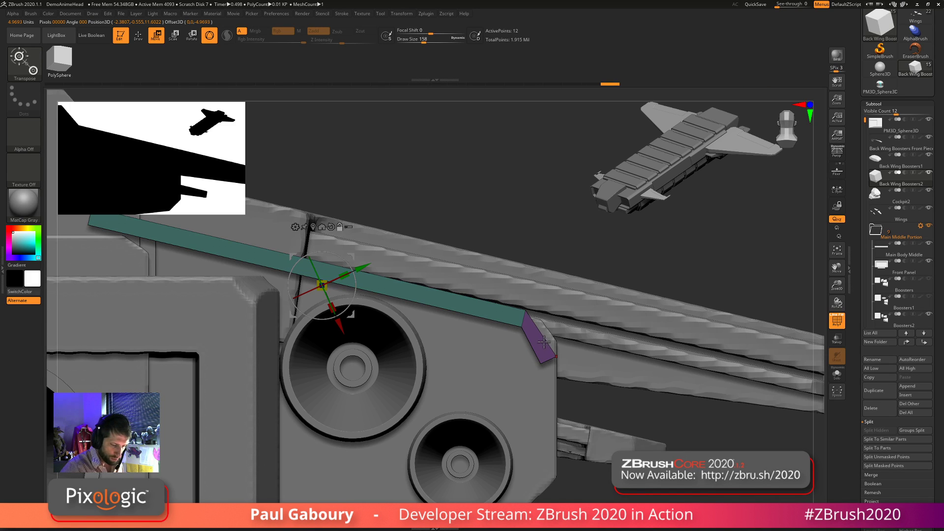
pyautogui.click(324, 228)
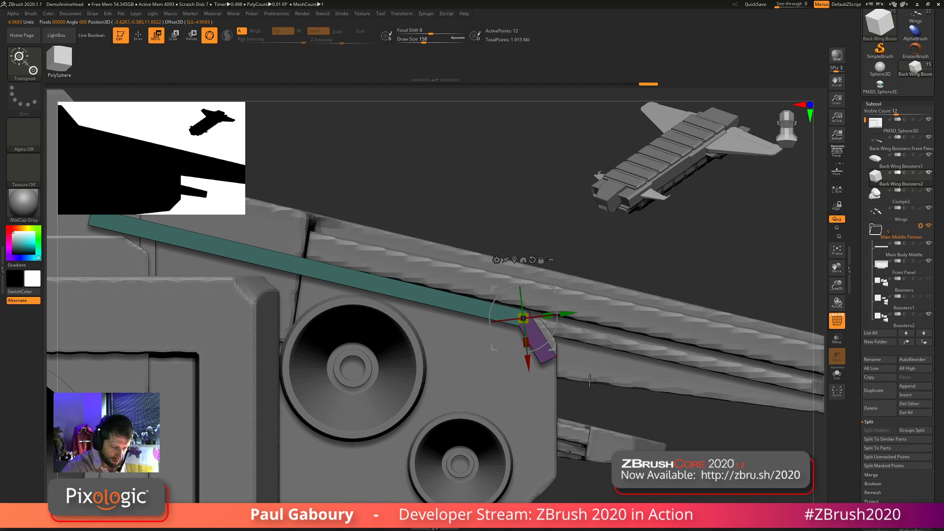
# Rotate the segment's end face level and extrude it straight down the pod's outer side, clearing the mask
pyautogui.moveTo(590, 380)
pyautogui.mouseDown()
pyautogui.moveTo(610, 402)
pyautogui.moveTo(527, 319)
pyautogui.moveTo(565, 349)
pyautogui.moveTo(555, 371)
pyautogui.mouseUp()
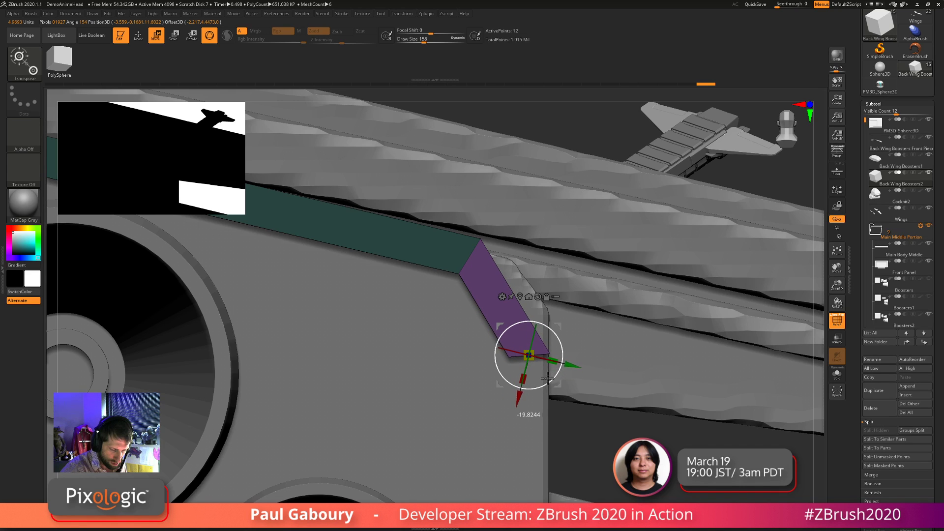
pyautogui.moveTo(574, 354); pyautogui.dragTo(563, 361)
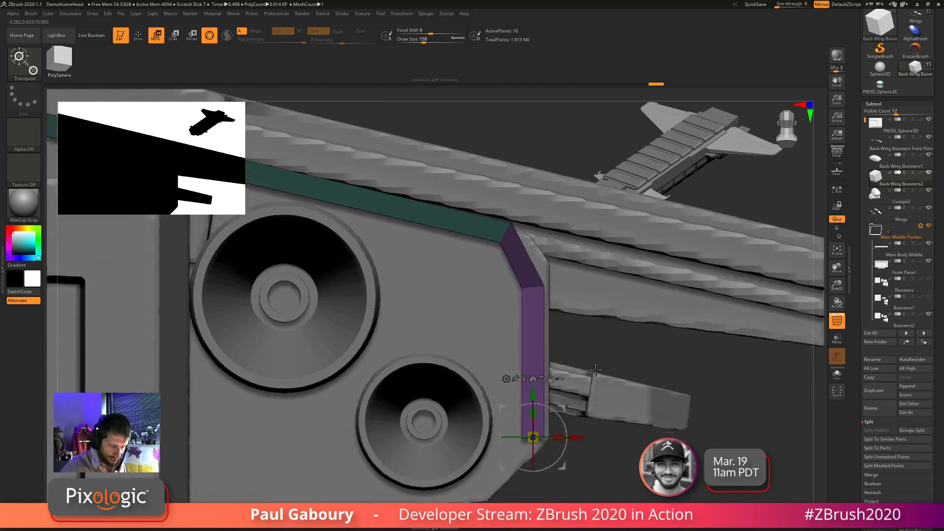
pyautogui.press('ctrl')
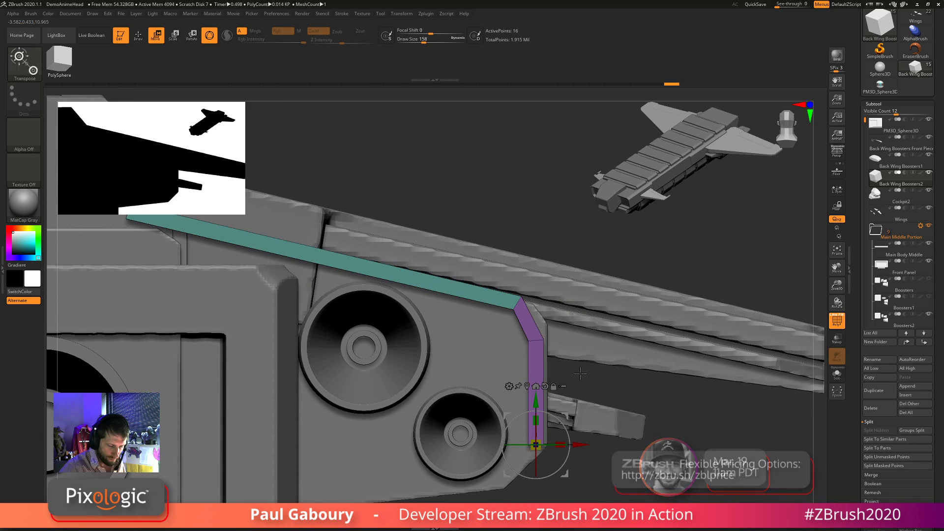
# Mask around the lower bend and rotate its edge to miter the joint with the vertical segment
pyautogui.keyDown('ctrl'); pyautogui.moveTo(532, 305); pyautogui.dragTo(533, 307); pyautogui.keyUp('ctrl')
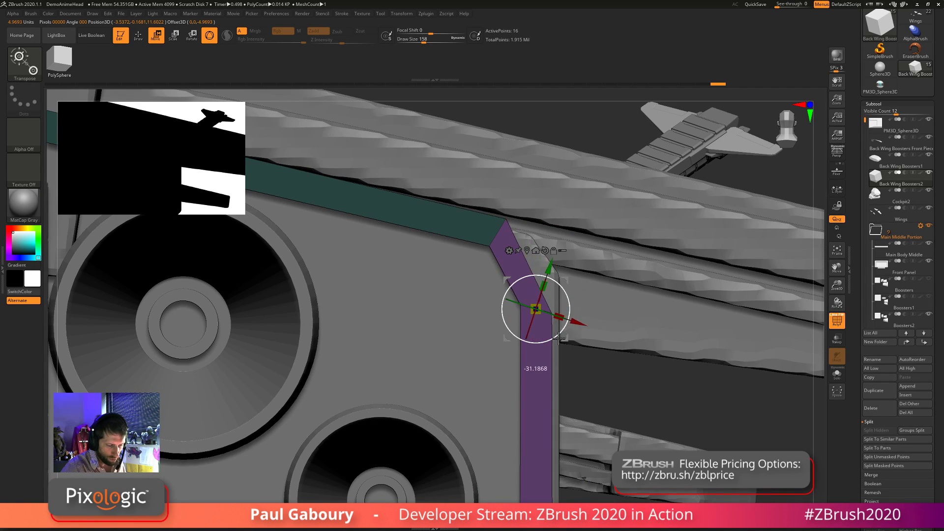
pyautogui.moveTo(559, 338); pyautogui.dragTo(565, 310)
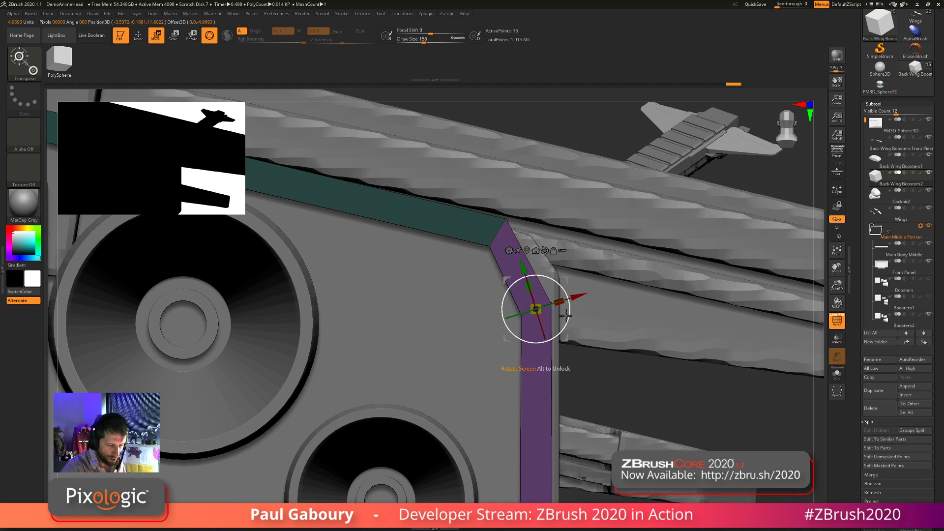
pyautogui.press('q')
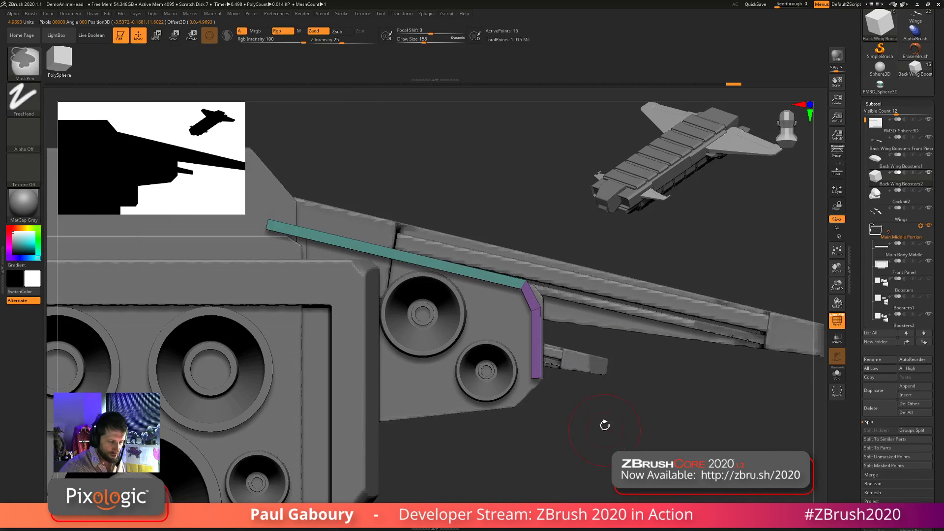
# Add an edge loop near the panel's rear edge with ZModeler and extend its inner end into a tapered corner piece
pyautogui.moveTo(605, 425)
pyautogui.mouseDown()
pyautogui.moveTo(638, 390)
pyautogui.moveTo(585, 413)
pyautogui.moveTo(603, 409)
pyautogui.moveTo(578, 431)
pyautogui.moveTo(596, 412)
pyautogui.moveTo(565, 402)
pyautogui.moveTo(549, 458)
pyautogui.moveTo(550, 413)
pyautogui.moveTo(501, 396)
pyautogui.moveTo(522, 420)
pyautogui.moveTo(522, 445)
pyautogui.mouseUp()
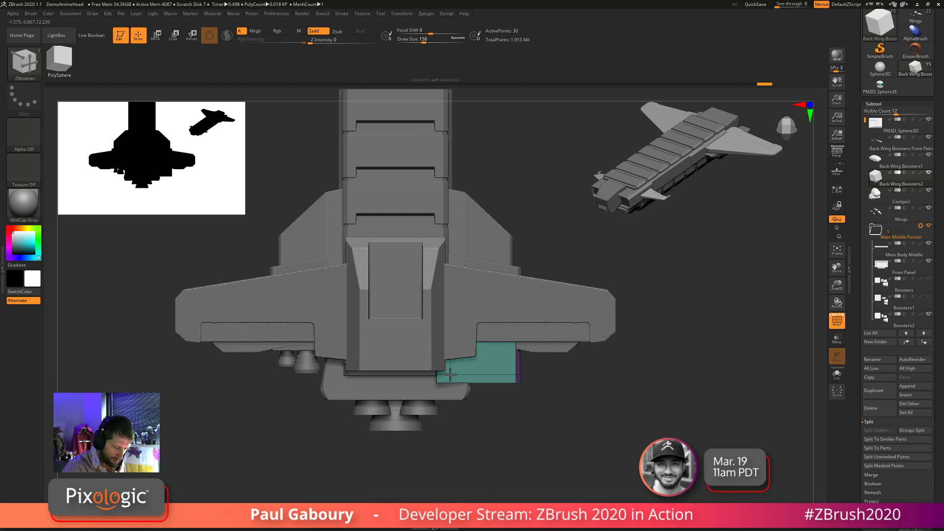
pyautogui.moveTo(439, 382); pyautogui.dragTo(461, 339, button='right')
pyautogui.keyDown('ctrl'); pyautogui.moveTo(461, 339); pyautogui.dragTo(453, 384, button='right'); pyautogui.keyUp('ctrl')
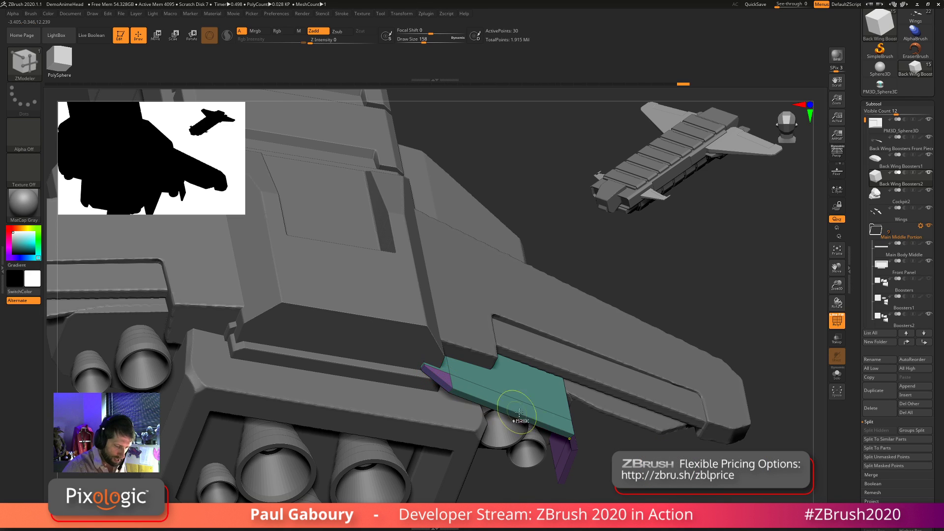
pyautogui.keyDown('shift'); pyautogui.moveTo(519, 412); pyautogui.dragTo(549, 467, button='right'); pyautogui.keyUp('shift')
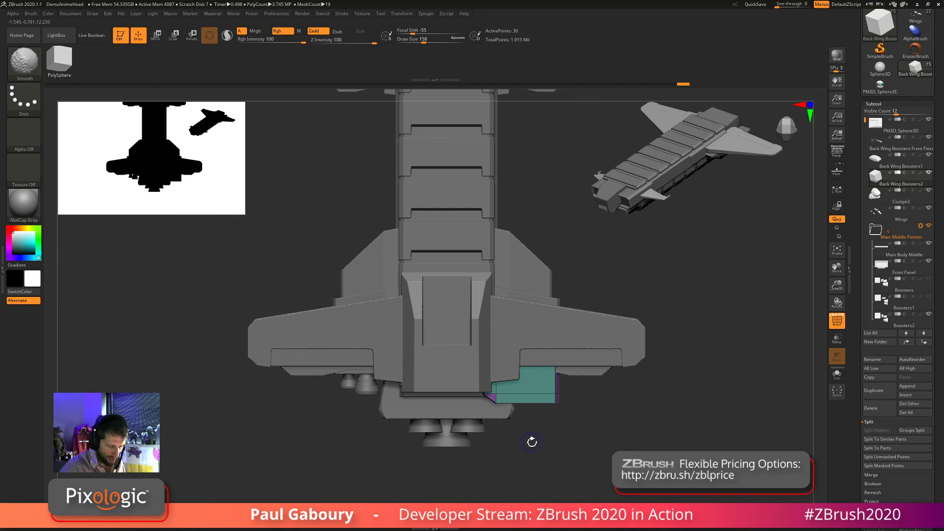
# Turn off PolyFrame, preview the panel with dynamic subdivision, and crease all of its edges
pyautogui.hotkey('shift', 'f')
pyautogui.moveTo(558, 459)
pyautogui.mouseDown()
pyautogui.moveTo(542, 432)
pyautogui.moveTo(562, 442)
pyautogui.mouseUp()
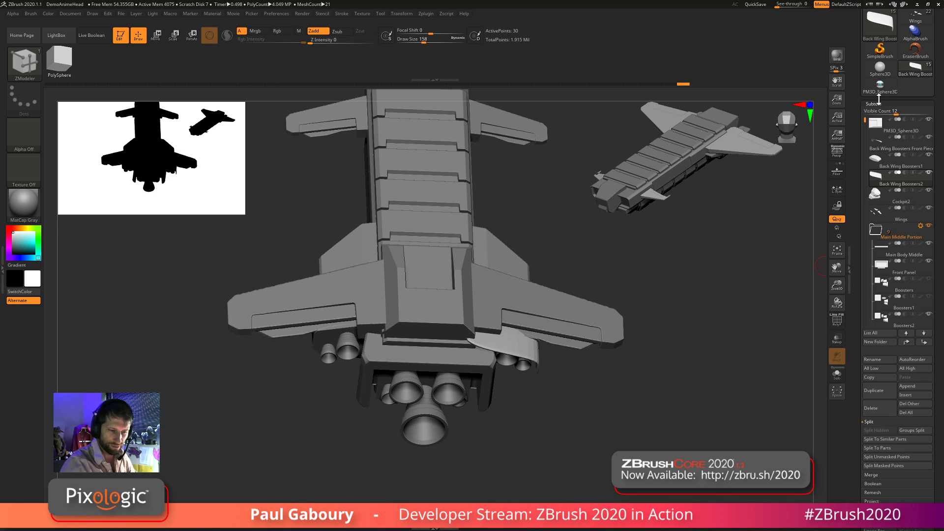
pyautogui.click(875, 103)
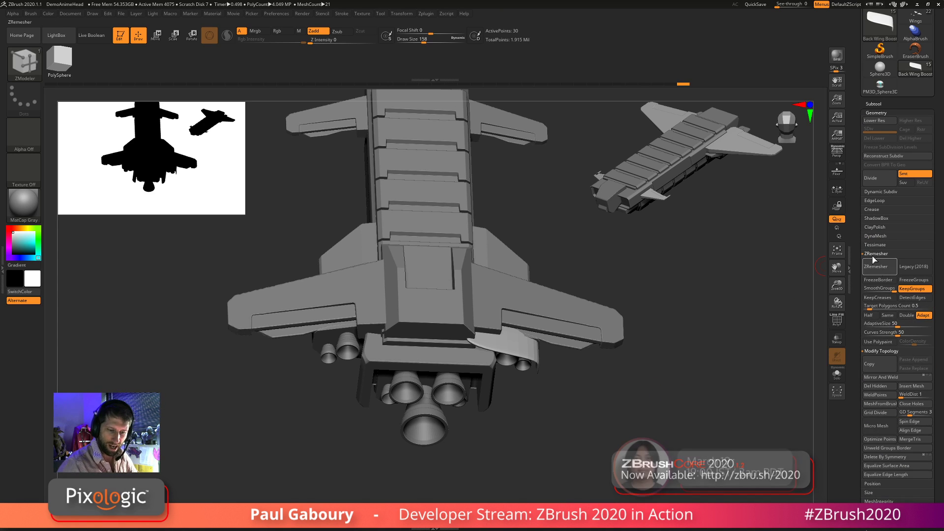
pyautogui.click(872, 210)
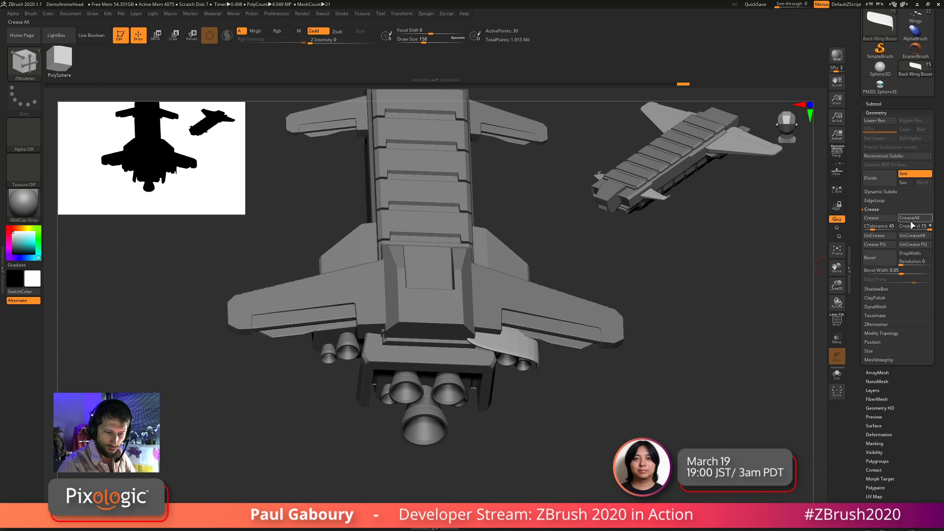
pyautogui.click(912, 221)
pyautogui.moveTo(655, 394); pyautogui.dragTo(607, 421)
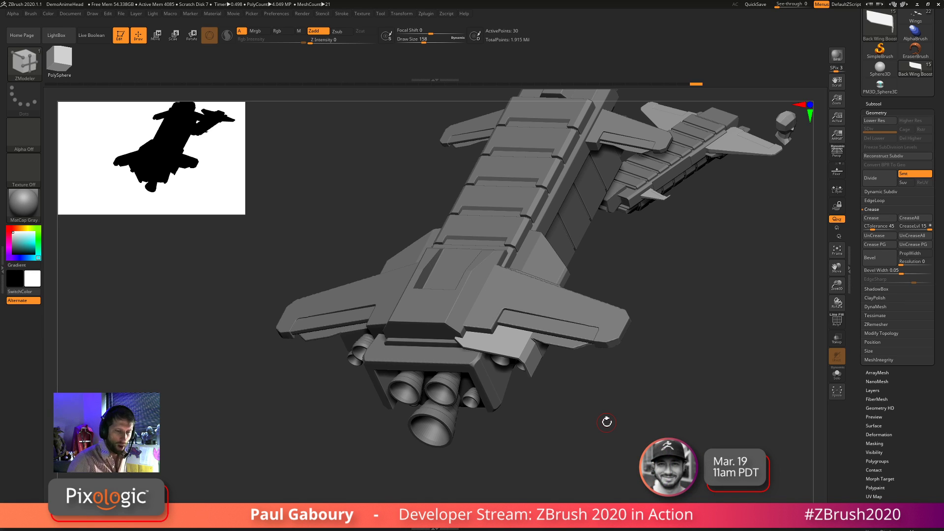
# Set the panel's Dynamic Subdiv SmoothSubdiv level to 4 and check the smoothed result on the ship
pyautogui.click(888, 192)
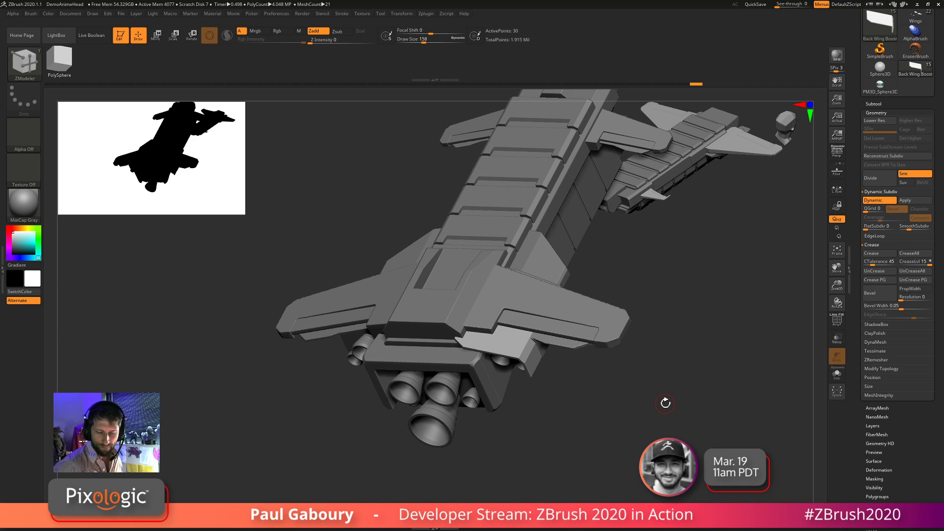
pyautogui.keyDown('ctrl'); pyautogui.moveTo(669, 376); pyautogui.dragTo(732, 428, button='right'); pyautogui.keyUp('ctrl')
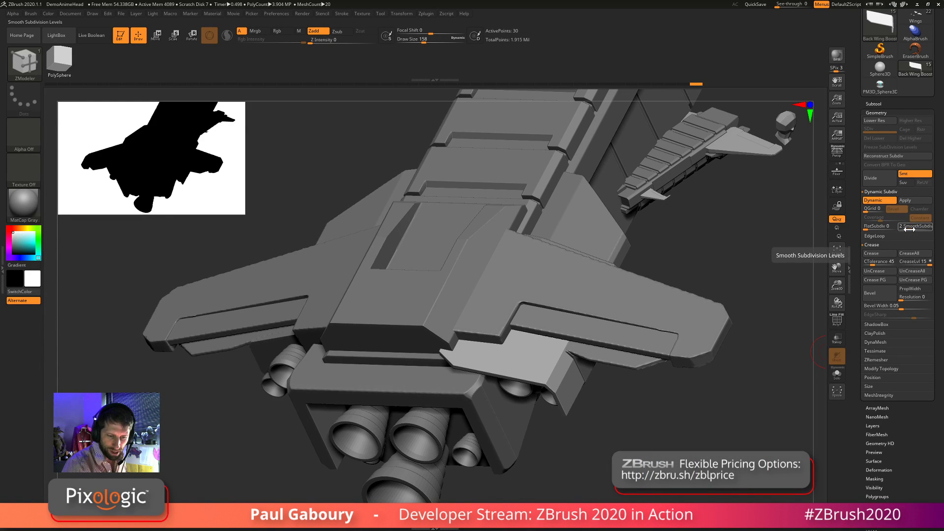
pyautogui.moveTo(909, 229); pyautogui.dragTo(912, 229)
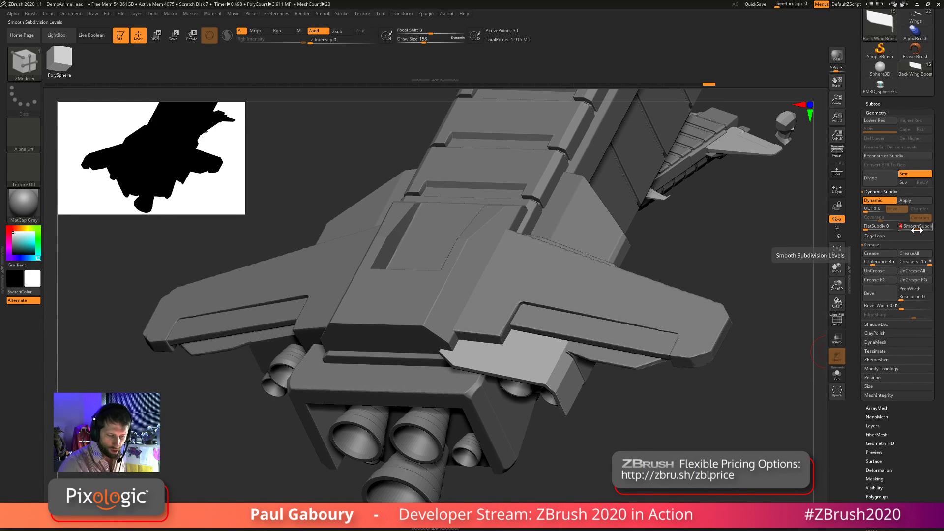
pyautogui.keyDown('ctrl'); pyautogui.moveTo(696, 419); pyautogui.dragTo(617, 401, button='right'); pyautogui.keyUp('ctrl')
pyautogui.keyDown('alt'); pyautogui.moveTo(617, 401); pyautogui.dragTo(591, 407, button='right'); pyautogui.keyUp('alt')
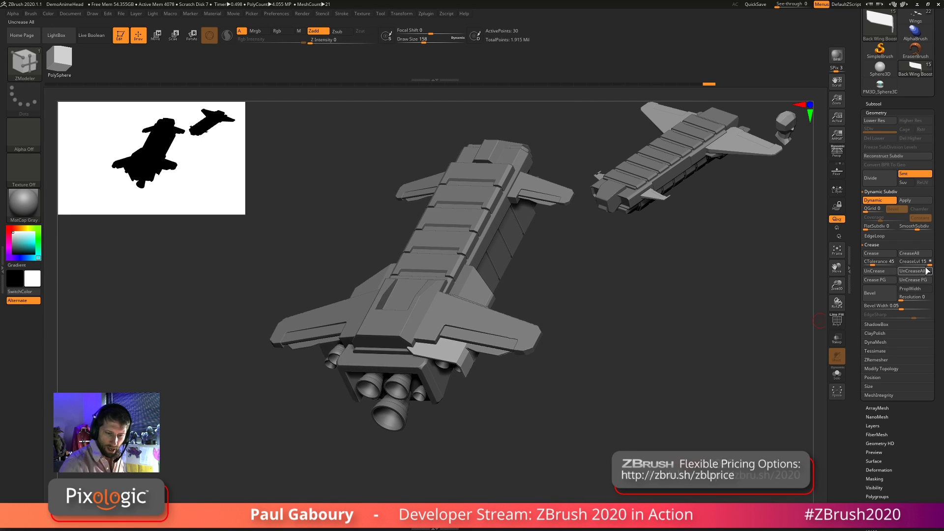
# Set the panel's crease level to 2 and inspect the edge softness up close
pyautogui.click(911, 263)
pyautogui.click(911, 264)
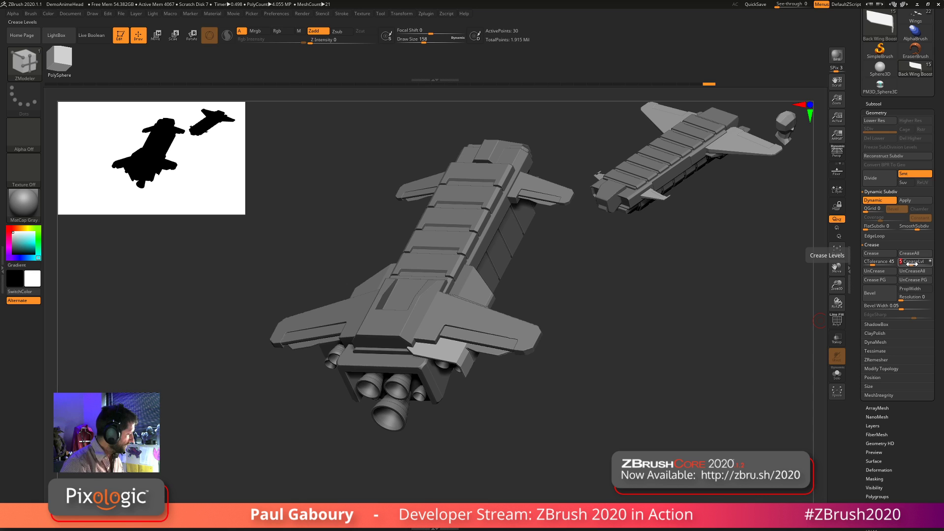
pyautogui.write('2')
pyautogui.press('Return')
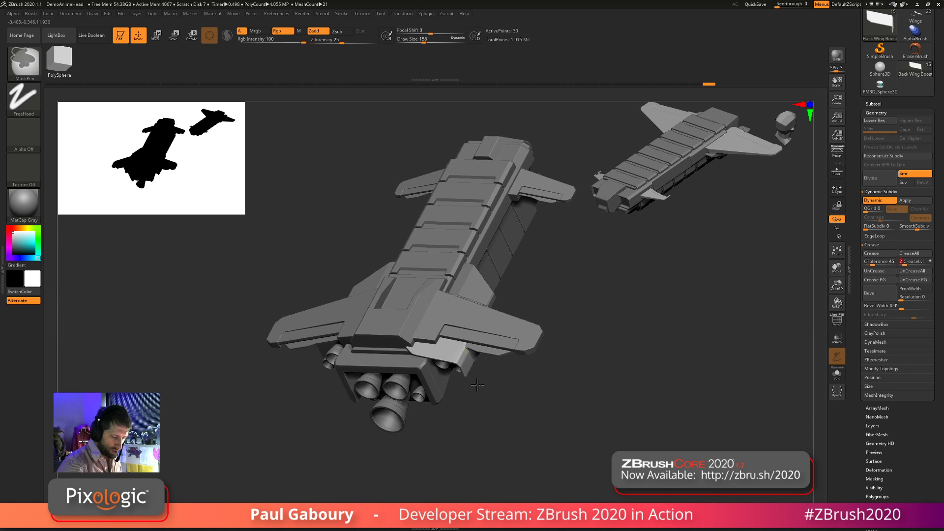
pyautogui.keyDown('ctrl'); pyautogui.moveTo(548, 463); pyautogui.dragTo(581, 420, button='right'); pyautogui.keyUp('ctrl')
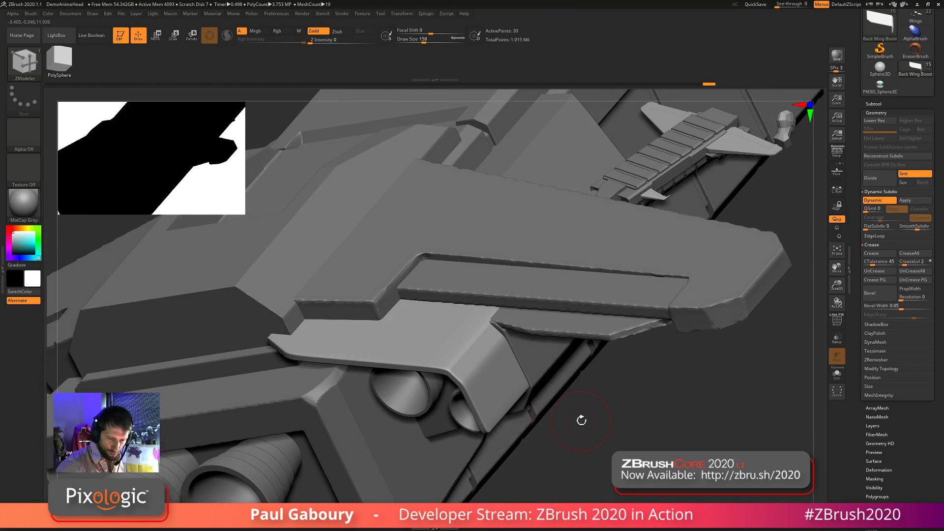
# Set the panel's crease level to 3 and check the smoothed shape against the whole ship
pyautogui.click(905, 266)
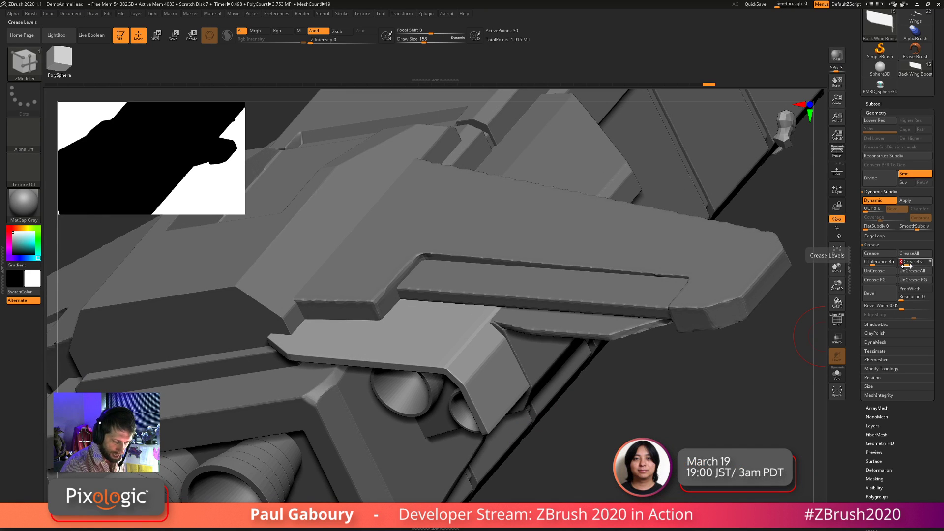
pyautogui.write('5')
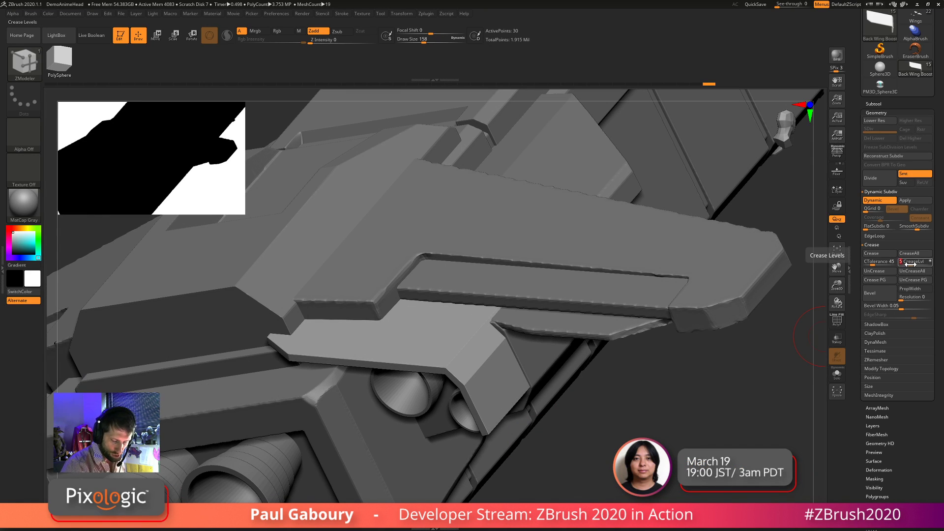
pyautogui.write('3')
pyautogui.press('Return')
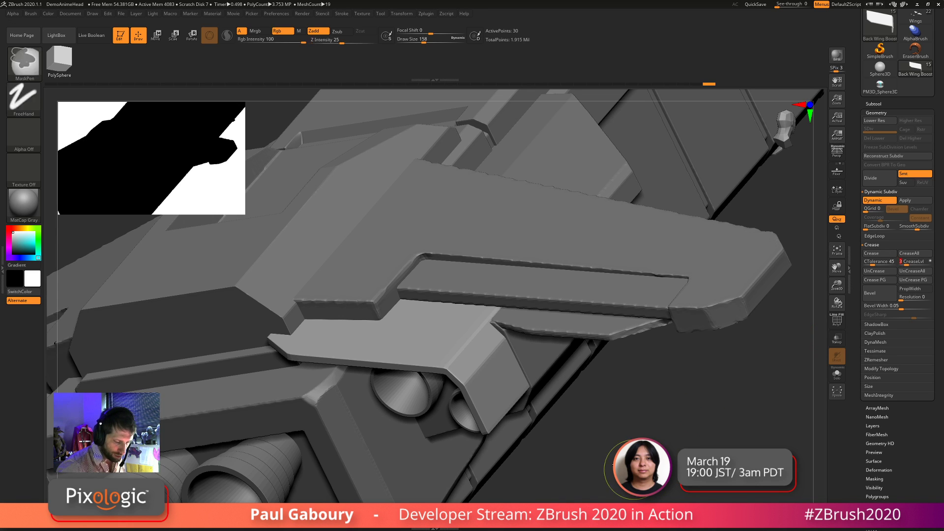
pyautogui.keyDown('ctrl'); pyautogui.moveTo(585, 467); pyautogui.dragTo(617, 433, button='right'); pyautogui.keyUp('ctrl')
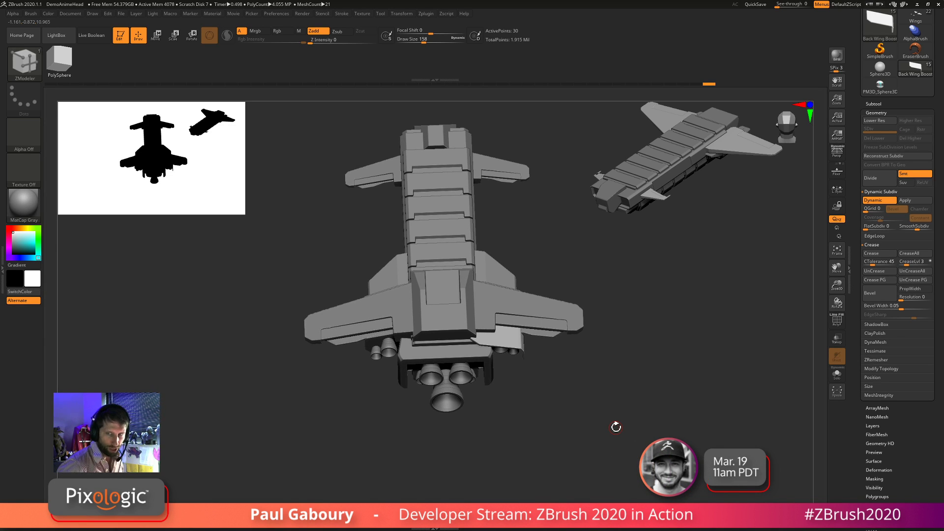
pyautogui.moveTo(646, 402)
pyautogui.mouseDown(button='right')
pyautogui.moveTo(630, 358)
pyautogui.moveTo(617, 378)
pyautogui.moveTo(617, 400)
pyautogui.moveTo(630, 404)
pyautogui.moveTo(623, 418)
pyautogui.moveTo(631, 392)
pyautogui.moveTo(599, 424)
pyautogui.moveTo(594, 409)
pyautogui.moveTo(592, 417)
pyautogui.moveTo(608, 413)
pyautogui.moveTo(605, 457)
pyautogui.moveTo(570, 452)
pyautogui.mouseUp(button='right')
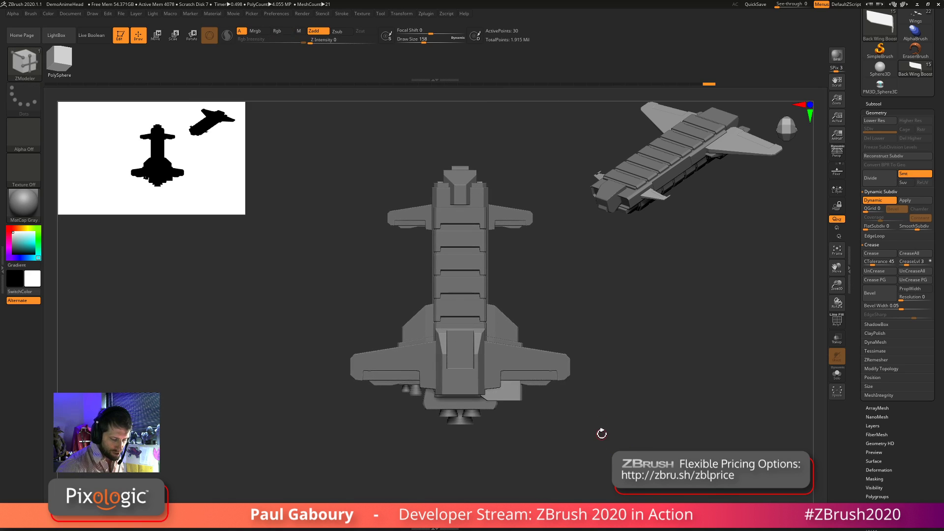
# Show PolyFrame and insert a front-to-back edge loop across the middle of the cover panel with ZModeler
pyautogui.hotkey('shift', 'f')
pyautogui.scroll(3, 563, 446)
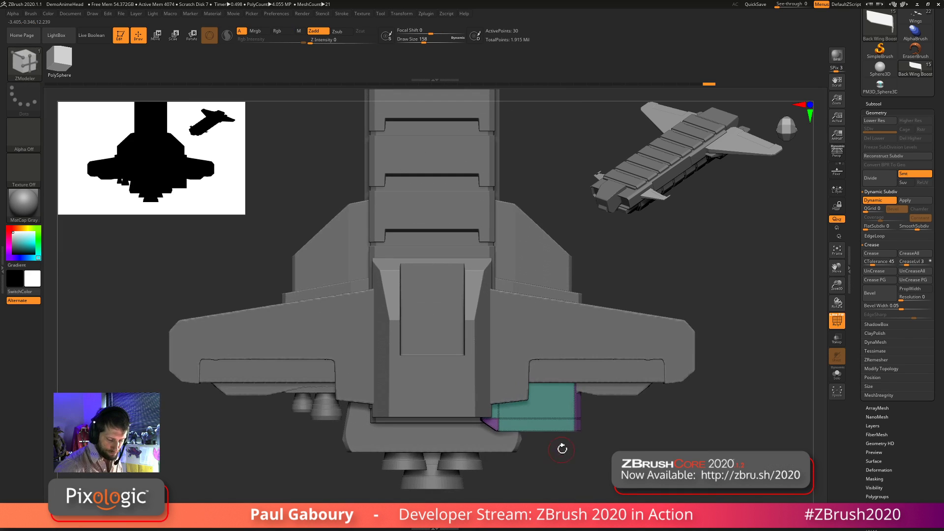
pyautogui.click(544, 417)
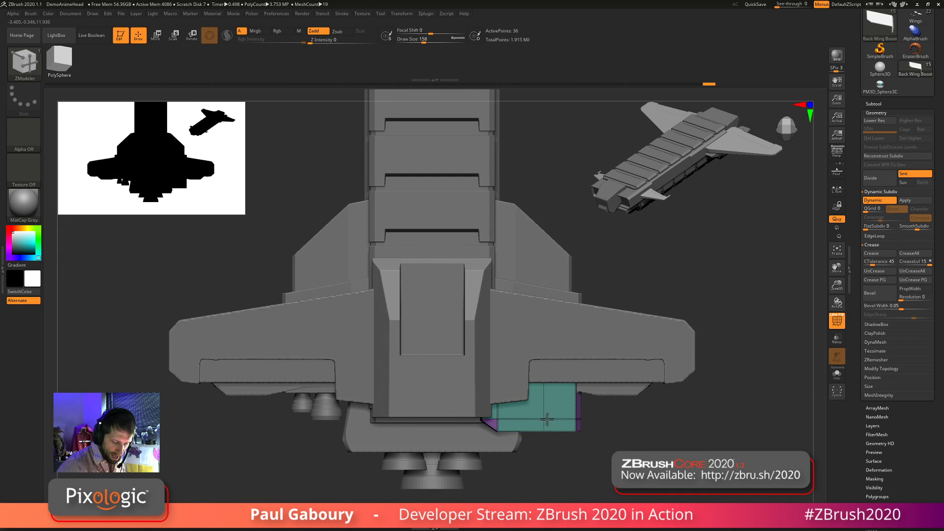
# Mask the panel except its outer edge, move that edge forward to angle the rear corner, and clear the mask
pyautogui.keyDown('ctrl'); pyautogui.moveTo(550, 416); pyautogui.dragTo(570, 398); pyautogui.keyUp('ctrl')
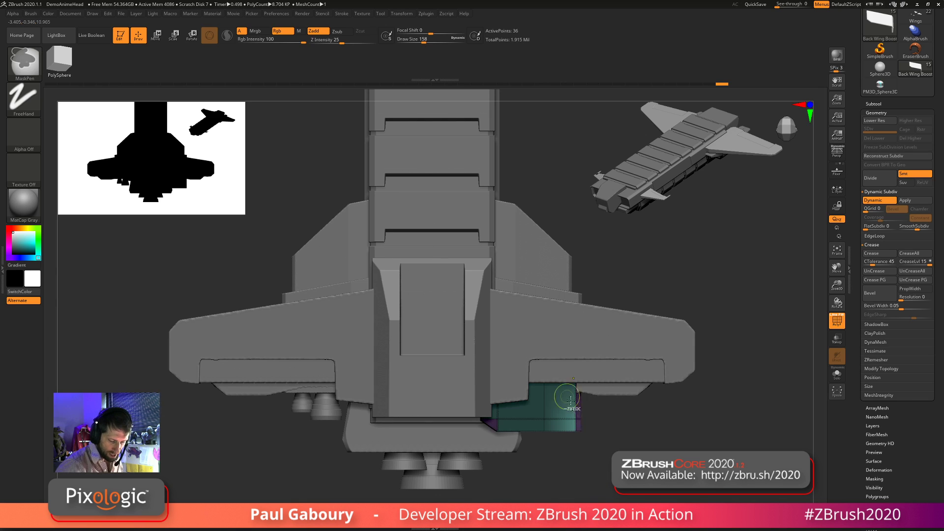
pyautogui.press('w')
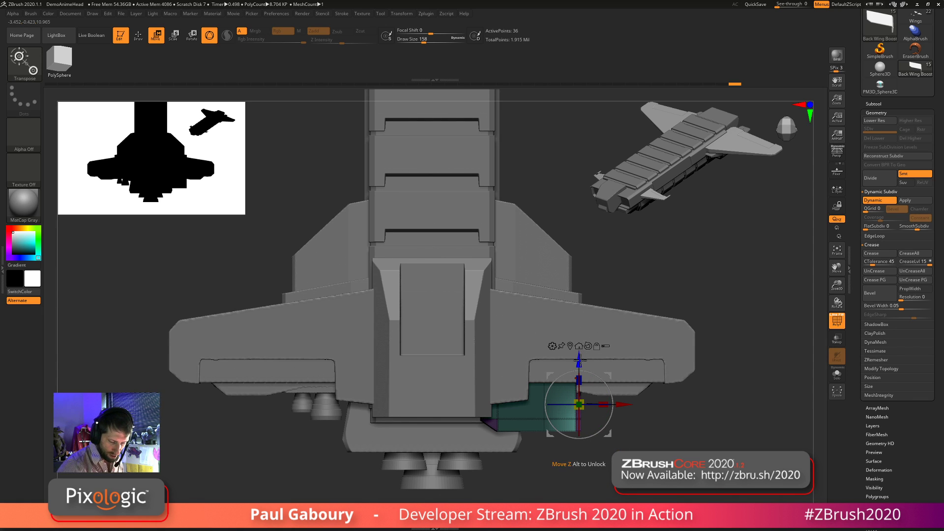
pyautogui.moveTo(579, 358); pyautogui.dragTo(581, 341)
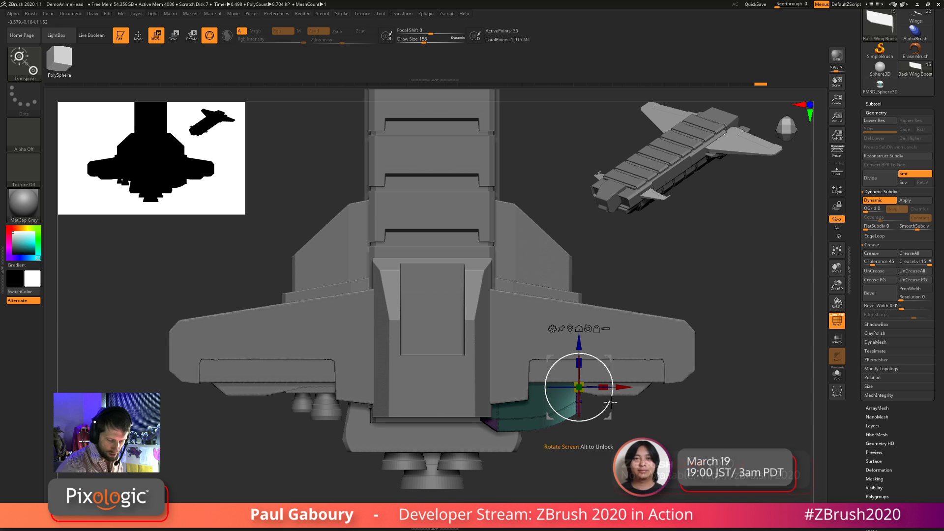
pyautogui.hotkey('shift', 'f')
pyautogui.press('q')
pyautogui.keyDown('ctrl'); pyautogui.moveTo(602, 445); pyautogui.dragTo(609, 457); pyautogui.keyUp('ctrl')
pyautogui.hotkey('shift', 'f')
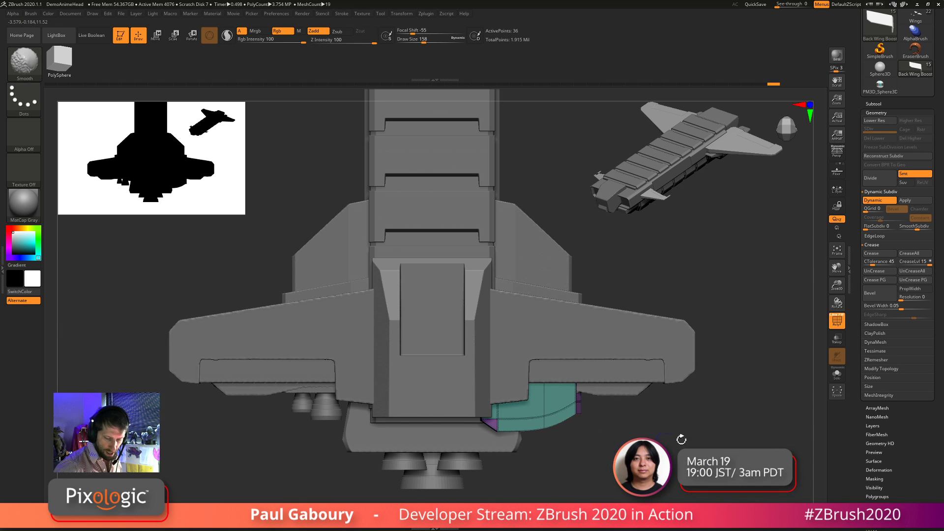
pyautogui.hotkey('shift', 'f')
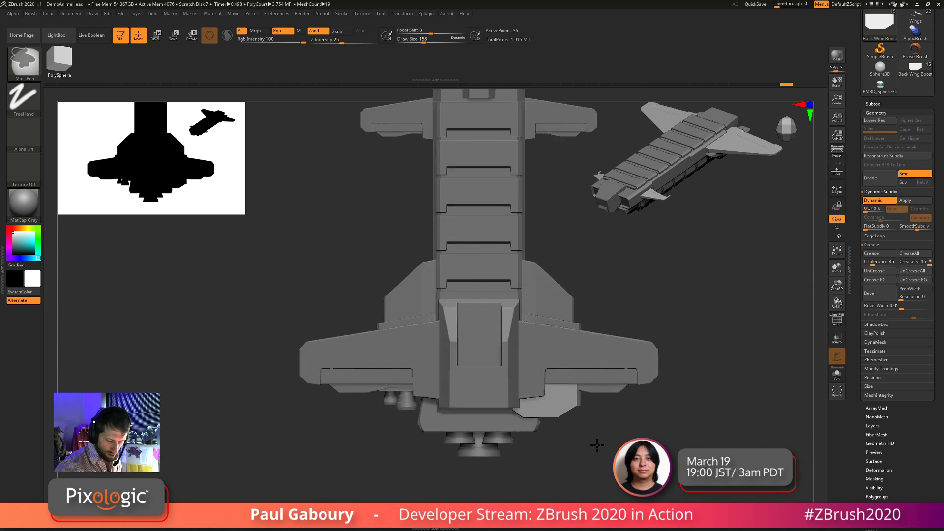
# Mirror and weld the cover panel onto the ship's opposite side with the floor grid shown, and quick-save the project
pyautogui.moveTo(609, 456)
pyautogui.mouseDown()
pyautogui.moveTo(615, 433)
pyautogui.moveTo(609, 452)
pyautogui.moveTo(576, 413)
pyautogui.moveTo(568, 429)
pyautogui.moveTo(583, 463)
pyautogui.moveTo(565, 436)
pyautogui.moveTo(592, 430)
pyautogui.moveTo(582, 449)
pyautogui.moveTo(530, 415)
pyautogui.mouseUp()
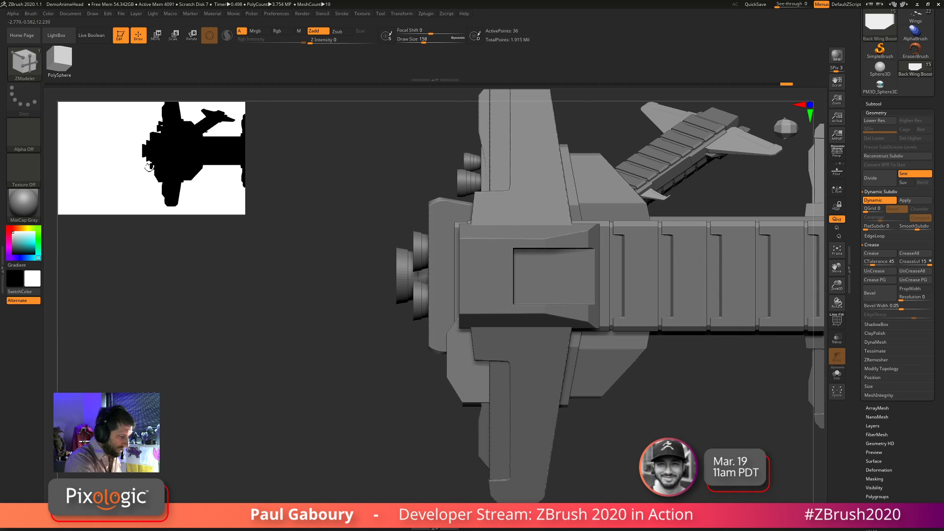
pyautogui.keyDown('alt'); pyautogui.moveTo(422, 384); pyautogui.dragTo(462, 410); pyautogui.keyUp('alt')
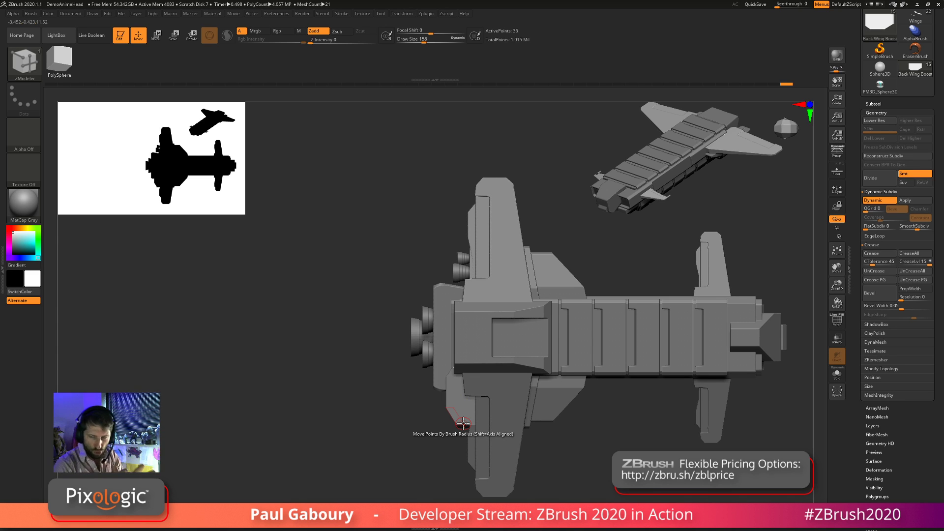
pyautogui.moveTo(585, 468); pyautogui.dragTo(617, 426)
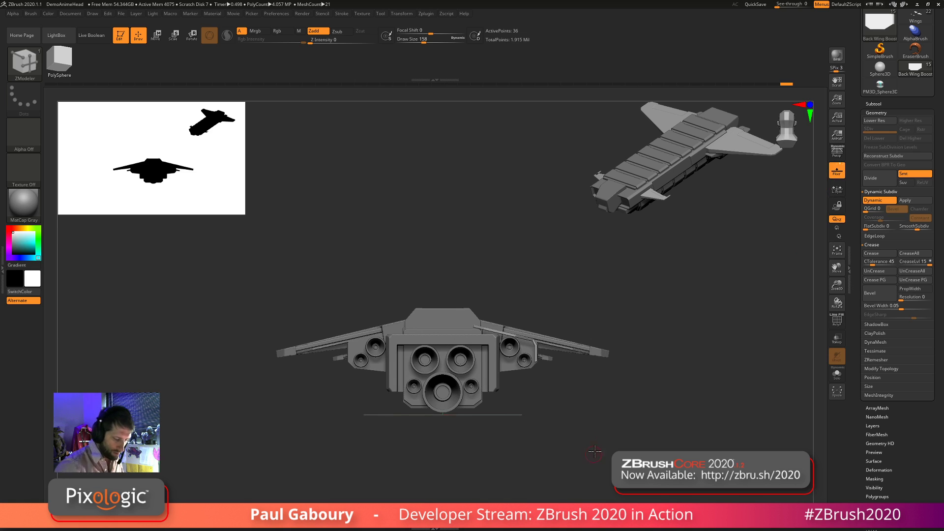
pyautogui.click(838, 172)
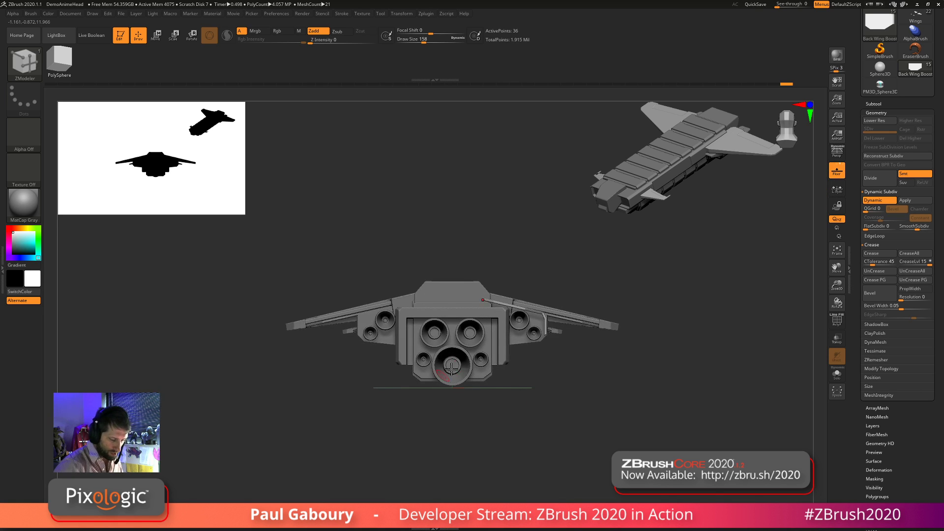
pyautogui.click(881, 368)
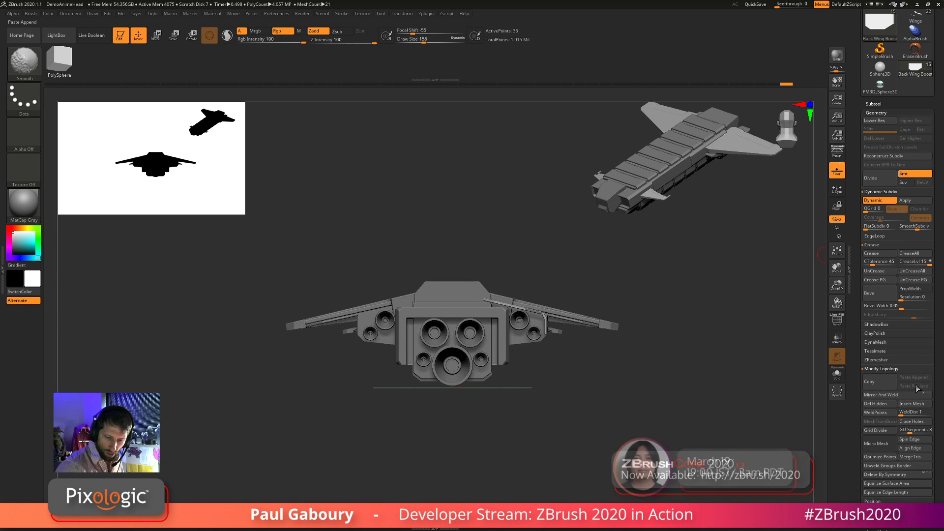
pyautogui.click(892, 396)
pyautogui.moveTo(767, 386); pyautogui.dragTo(655, 407)
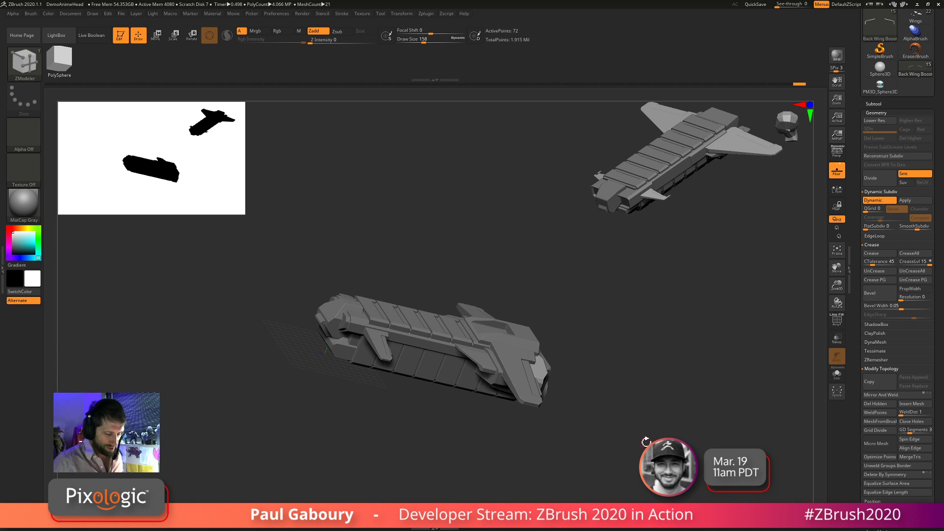
pyautogui.moveTo(646, 442); pyautogui.dragTo(639, 404)
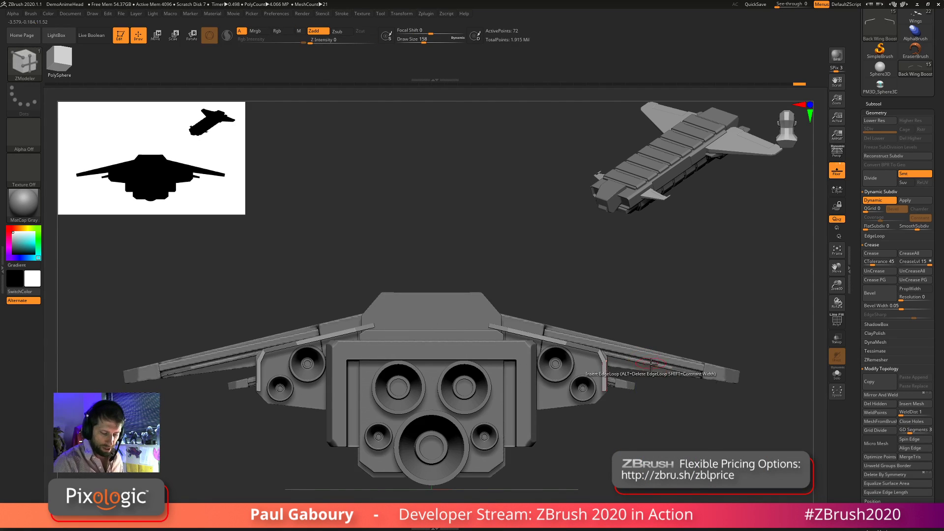
pyautogui.click(756, 5)
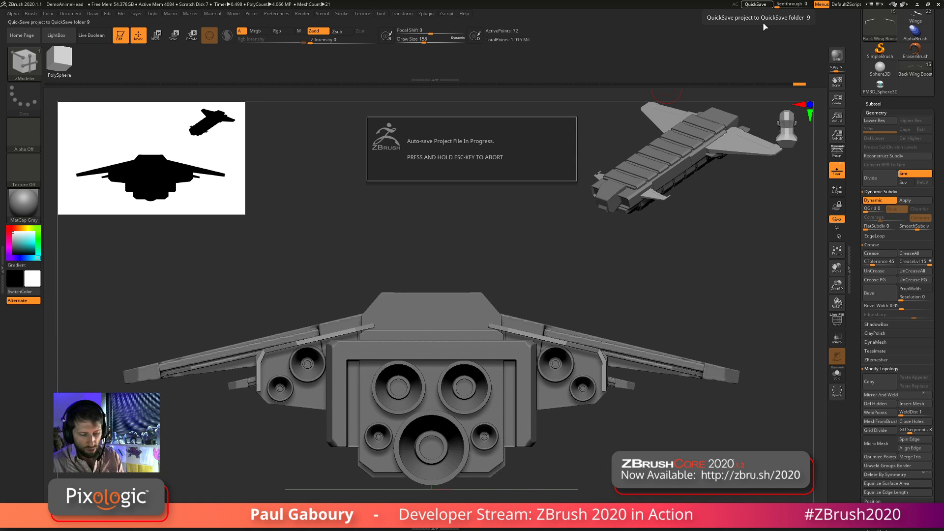
# Select the Wings subtool and mask everything except the flaps beneath the wings, placing the move gizmo on the rear flap
pyautogui.moveTo(685, 416); pyautogui.dragTo(659, 439)
pyautogui.keyDown('alt'); pyautogui.click(670, 386); pyautogui.keyUp('alt')
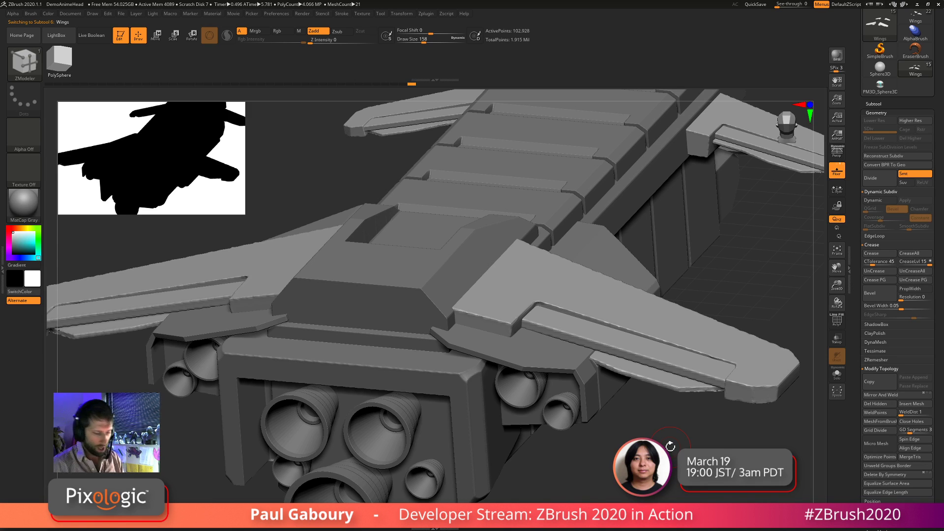
pyautogui.press('w')
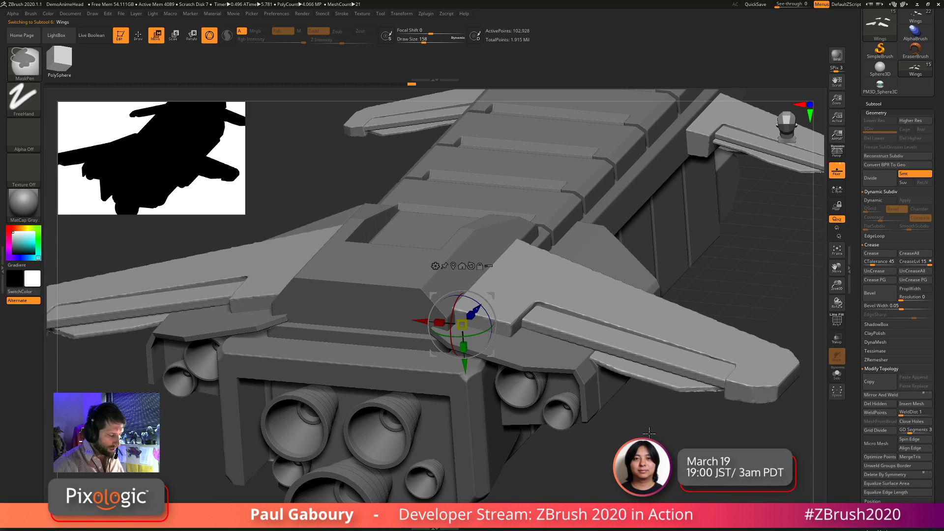
pyautogui.keyDown('ctrl'); pyautogui.moveTo(649, 431); pyautogui.dragTo(627, 366, button='right'); pyautogui.keyUp('ctrl')
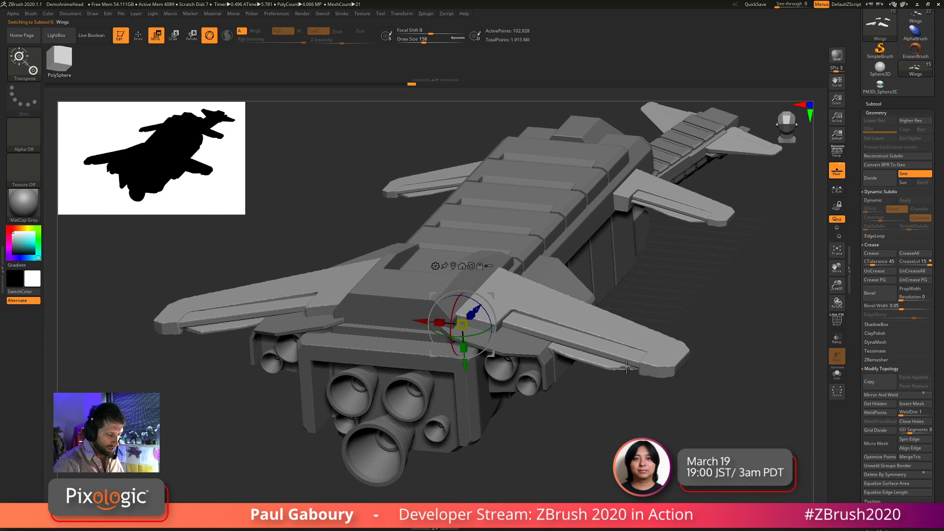
pyautogui.click(592, 359)
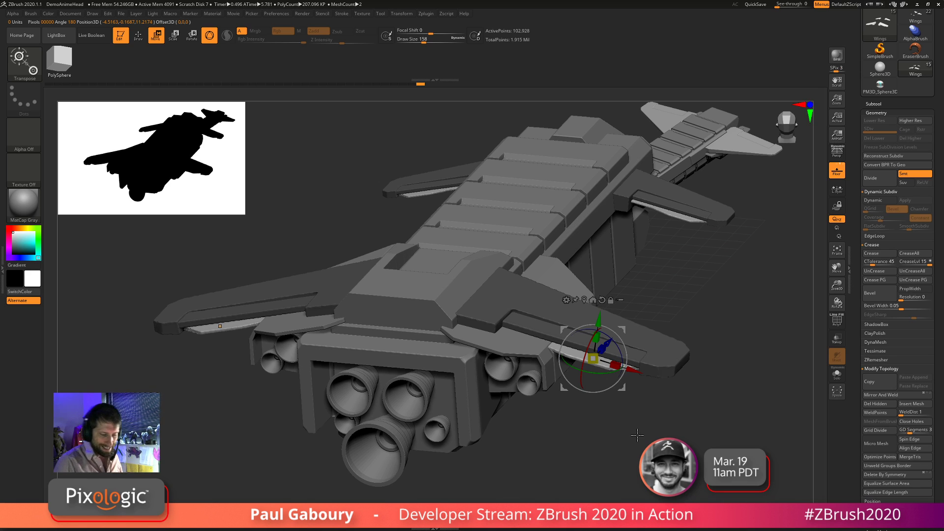
pyautogui.moveTo(696, 445); pyautogui.dragTo(660, 298)
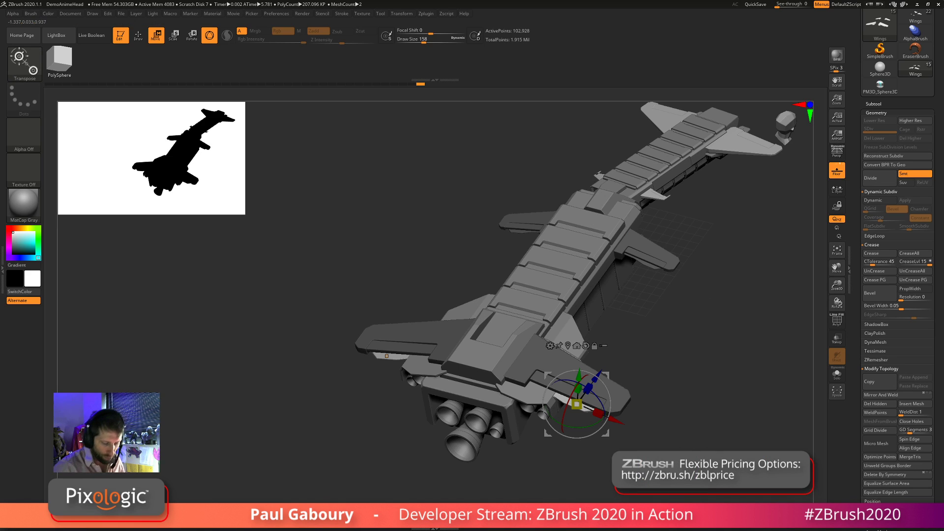
# Try sliding the unmasked lower wing flaps outward past the wing tips, and step back through the recent edits
pyautogui.keyDown('alt'); pyautogui.moveTo(664, 467); pyautogui.dragTo(589, 453, button='right'); pyautogui.keyUp('alt')
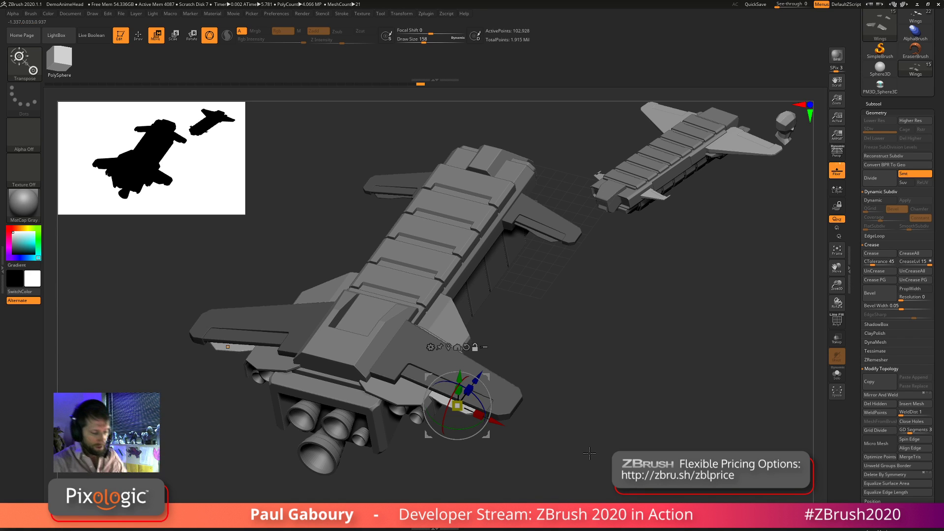
pyautogui.moveTo(485, 419); pyautogui.dragTo(661, 443)
pyautogui.hotkey('ctrl', 'z')
pyautogui.hotkey('ctrl', 'z')
pyautogui.hotkey('ctrl', 'z')
pyautogui.hotkey('ctrl', 'z')
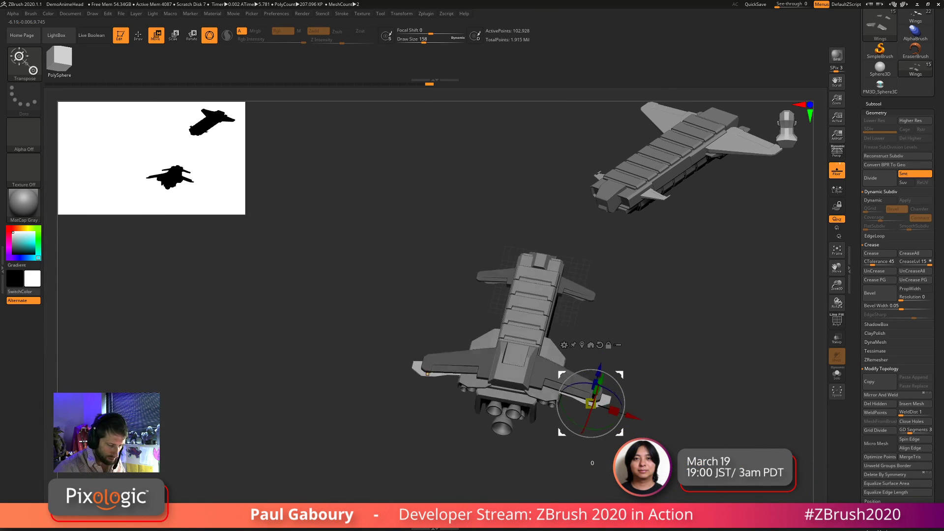
pyautogui.hotkey('ctrl', 'z')
pyautogui.hotkey('ctrl', 'z')
pyautogui.hotkey('ctrl', 'z')
pyautogui.hotkey('ctrl', 'z')
pyautogui.hotkey('ctrl', 'z')
pyautogui.hotkey('ctrl', 'z')
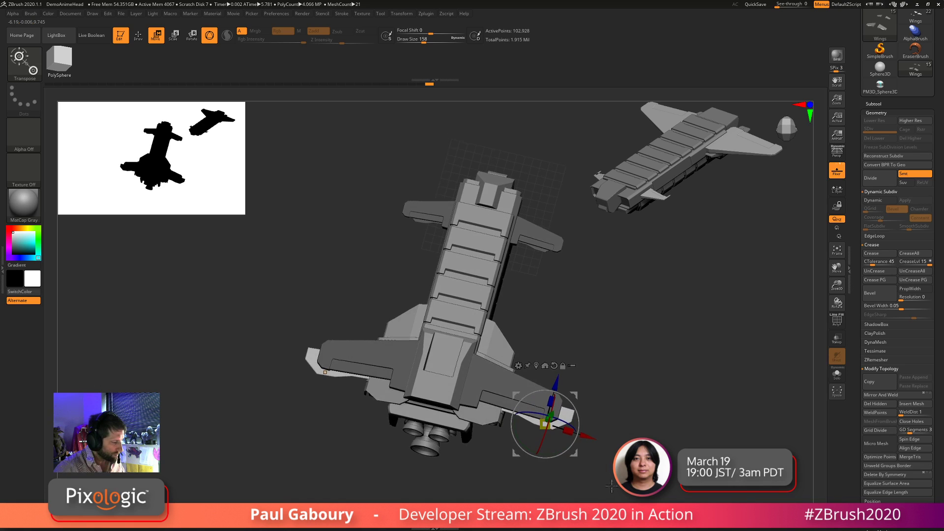
pyautogui.hotkey('ctrl', 'z')
pyautogui.hotkey('ctrl', 'z')
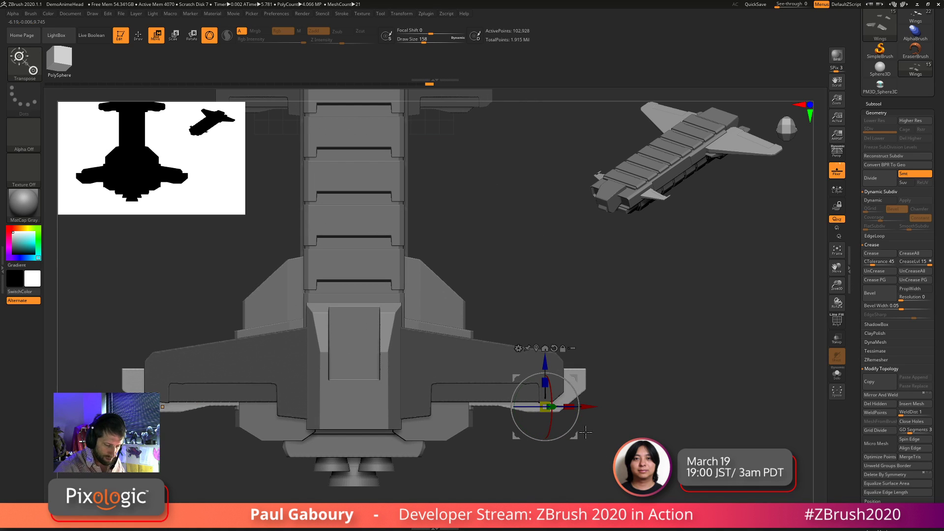
# Slide the unmasked lower flaps inward so they sit beneath the wings, and undo the extra edit made after that move
pyautogui.moveTo(587, 406); pyautogui.dragTo(566, 408)
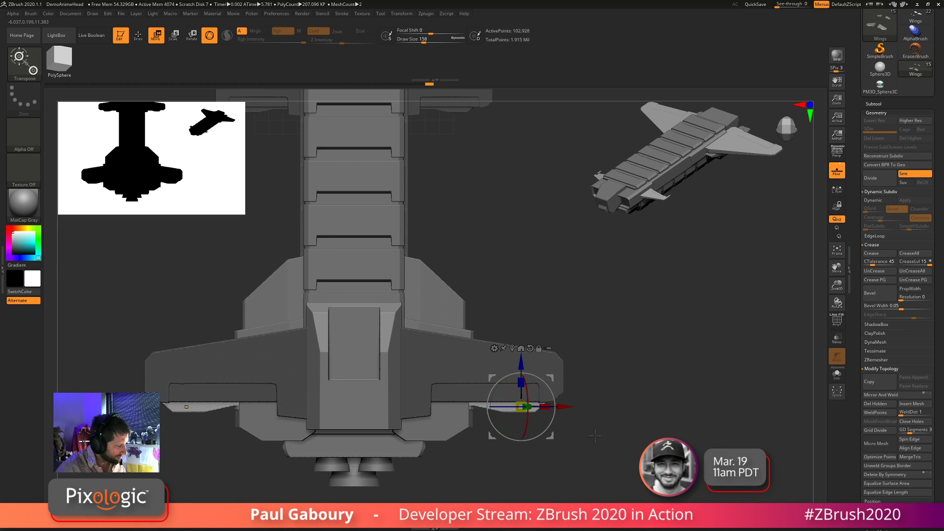
pyautogui.moveTo(595, 436); pyautogui.dragTo(616, 445)
pyautogui.moveTo(621, 428); pyautogui.dragTo(544, 432)
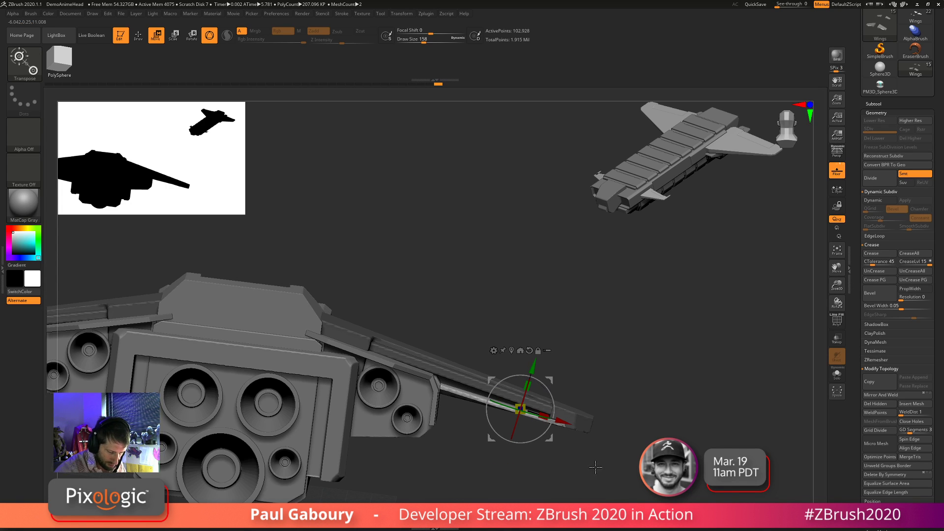
pyautogui.moveTo(595, 467)
pyautogui.keyDown('ctrl'); pyautogui.mouseDown(button='right')
pyautogui.moveTo(595, 435)
pyautogui.moveTo(516, 457)
pyautogui.moveTo(593, 463)
pyautogui.moveTo(541, 393)
pyautogui.moveTo(516, 459)
pyautogui.moveTo(501, 427)
pyautogui.moveTo(393, 371)
pyautogui.mouseUp(button='right'); pyautogui.keyUp('ctrl')
pyautogui.hotkey('ctrl', 'z')
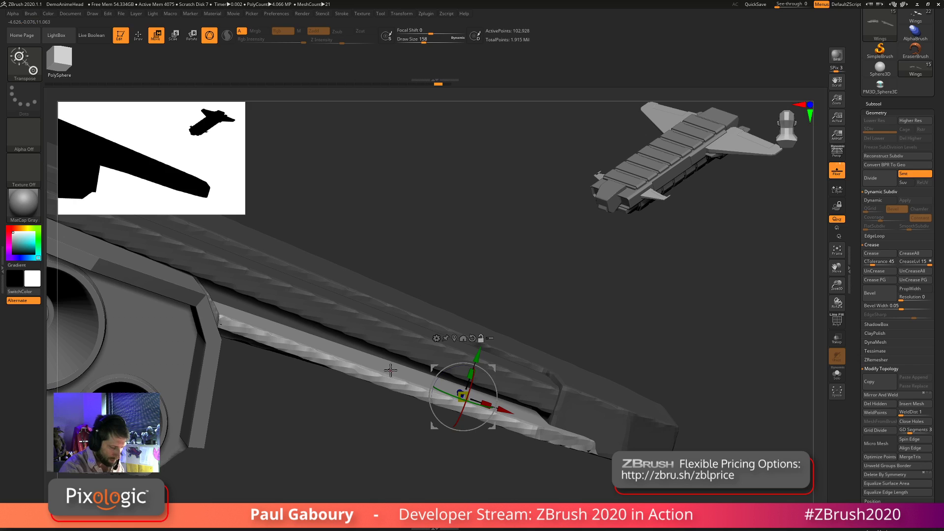
# Place the move gizmo on the lower flap, try scaling the unmasked flaps along Y, and undo the scaling
pyautogui.click(391, 367)
pyautogui.moveTo(382, 399); pyautogui.dragTo(367, 437)
pyautogui.moveTo(367, 437); pyautogui.dragTo(582, 415, button='right')
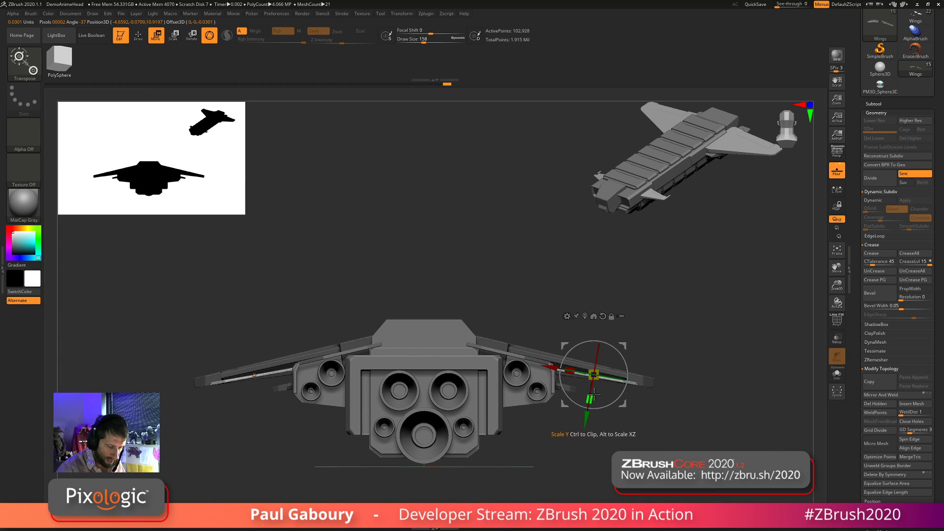
pyautogui.moveTo(592, 396); pyautogui.dragTo(579, 501)
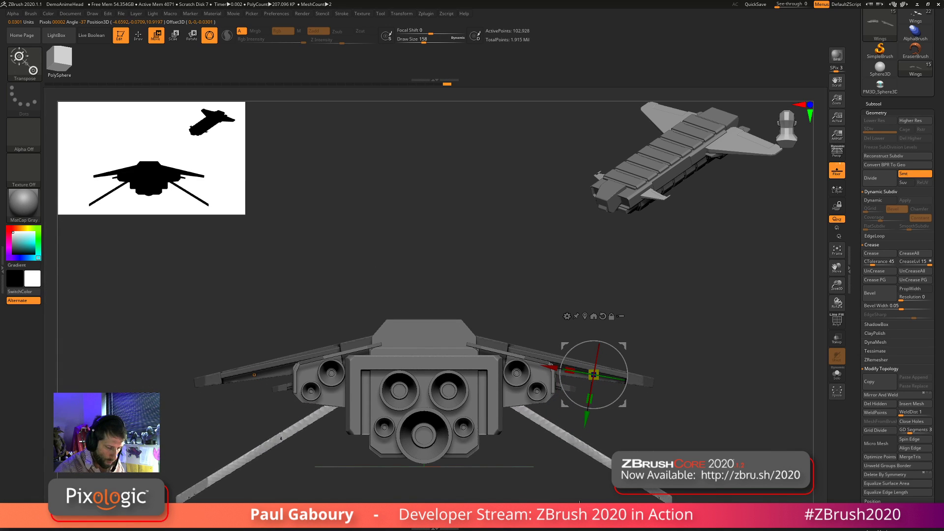
pyautogui.hotkey('ctrl', 'z')
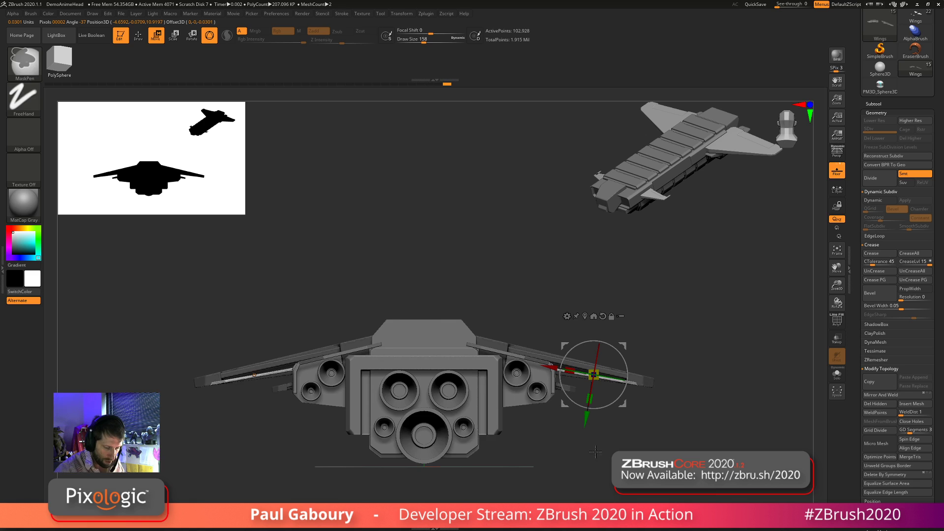
# Try thickening the unmasked flaps along Y with local symmetry on, step back, and place the gizmo on the flap again
pyautogui.keyDown('ctrl'); pyautogui.moveTo(590, 481); pyautogui.dragTo(596, 444, button='right'); pyautogui.keyUp('ctrl')
pyautogui.keyDown('ctrl'); pyautogui.moveTo(589, 408); pyautogui.dragTo(591, 400, button='right'); pyautogui.keyUp('ctrl')
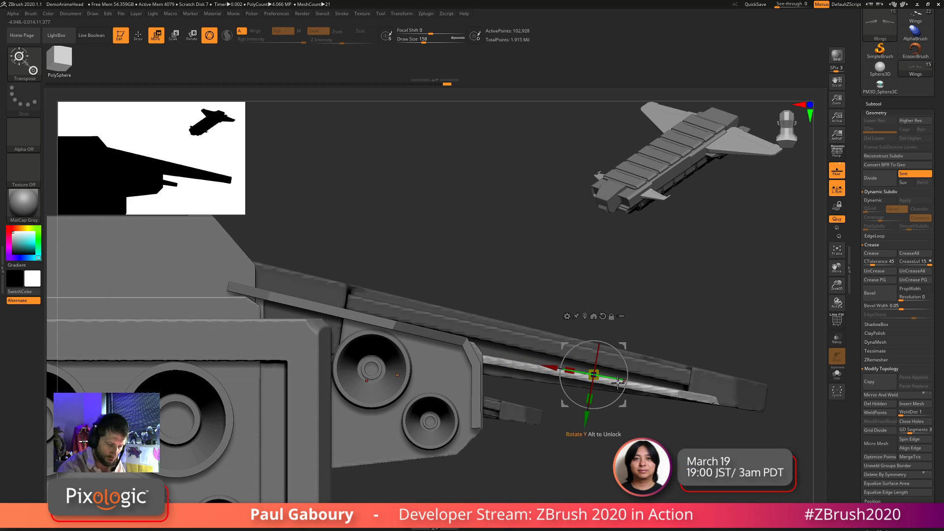
pyautogui.moveTo(591, 400)
pyautogui.mouseDown()
pyautogui.moveTo(592, 426)
pyautogui.moveTo(595, 418)
pyautogui.mouseUp()
pyautogui.moveTo(595, 418); pyautogui.dragTo(610, 458, button='right')
pyautogui.press('ctrl')
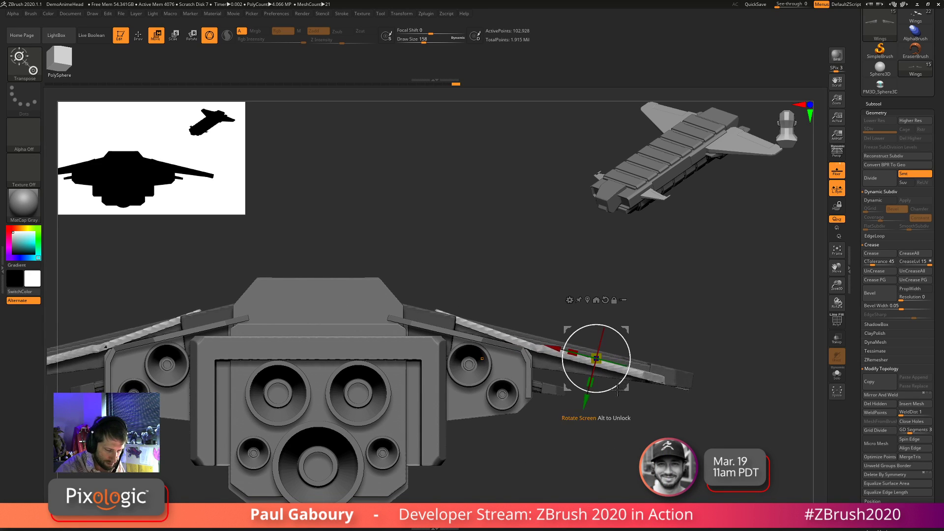
pyautogui.moveTo(577, 423)
pyautogui.keyDown('alt'); pyautogui.mouseDown(button='right')
pyautogui.moveTo(620, 432)
pyautogui.moveTo(561, 406)
pyautogui.moveTo(581, 424)
pyautogui.mouseUp(button='right'); pyautogui.keyUp('alt')
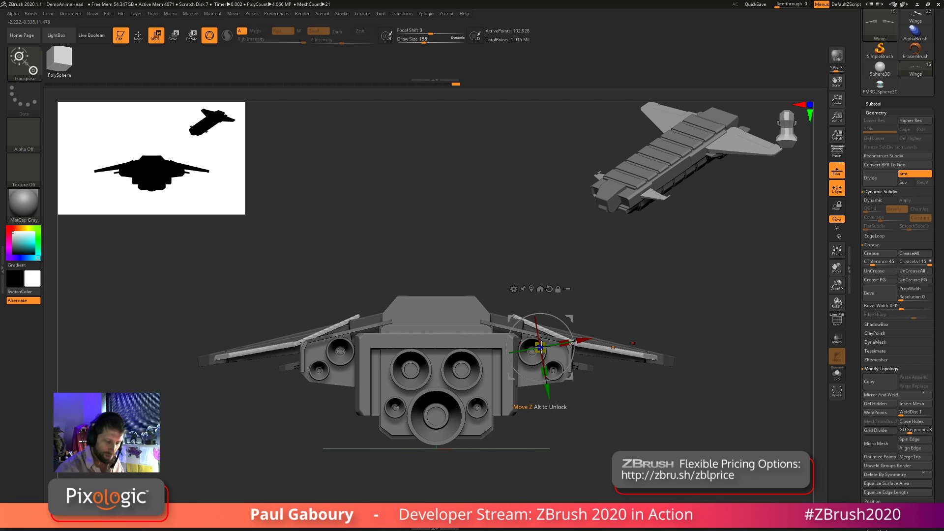
pyautogui.click(611, 353)
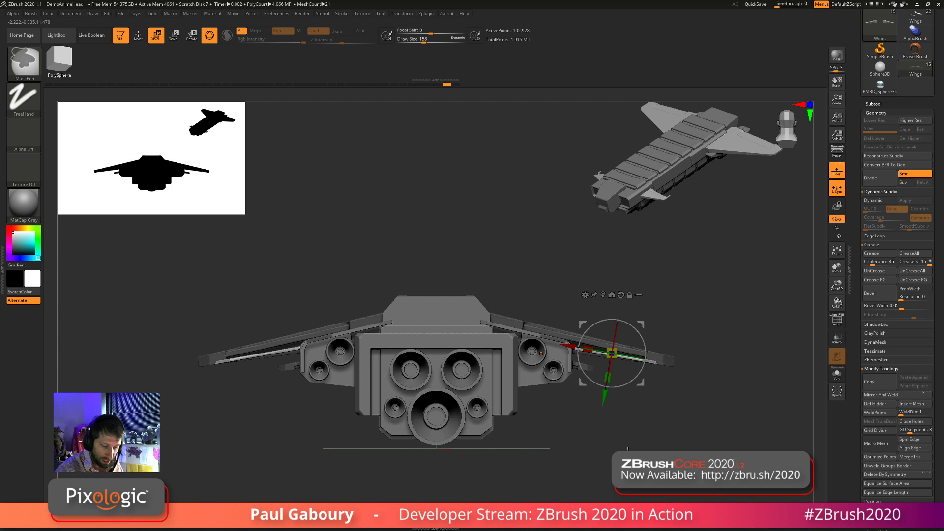
# Check the wings in isolation, turn off local symmetry, and quick-save the project
pyautogui.click(836, 380)
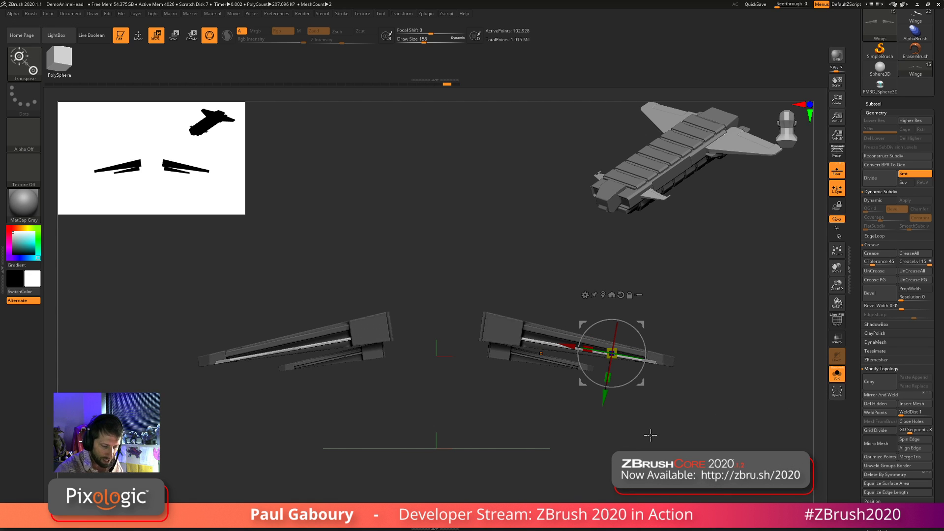
pyautogui.click(831, 376)
pyautogui.keyDown('ctrl'); pyautogui.moveTo(708, 447); pyautogui.dragTo(705, 425, button='right'); pyautogui.keyUp('ctrl')
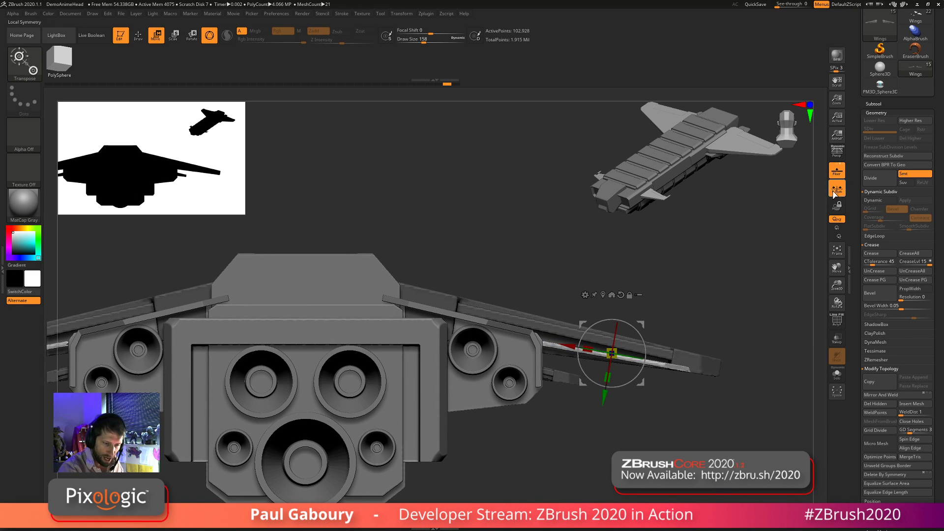
pyautogui.click(608, 377)
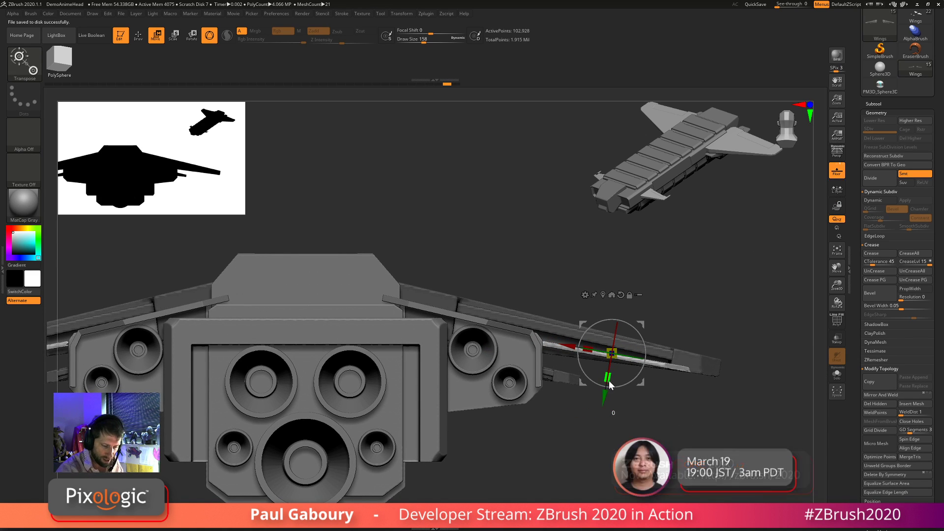
pyautogui.click(530, 288)
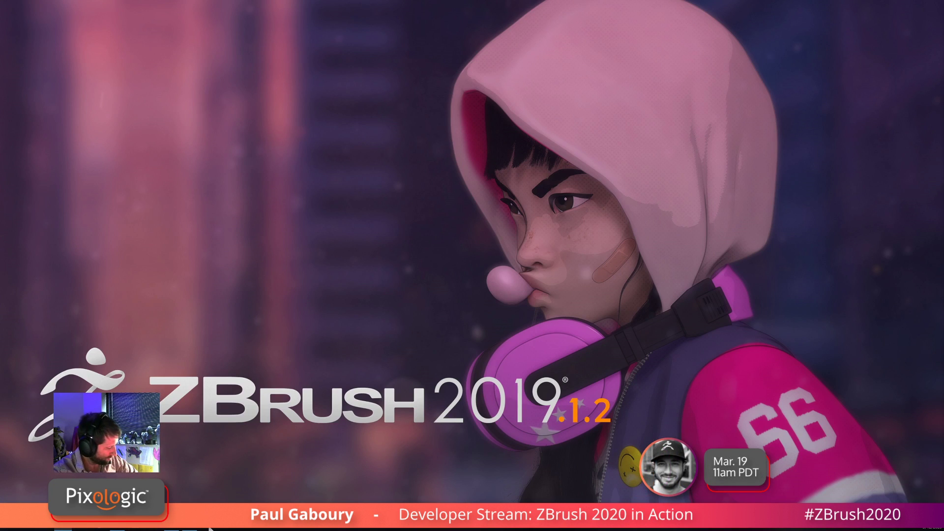
pyautogui.click(14, 528)
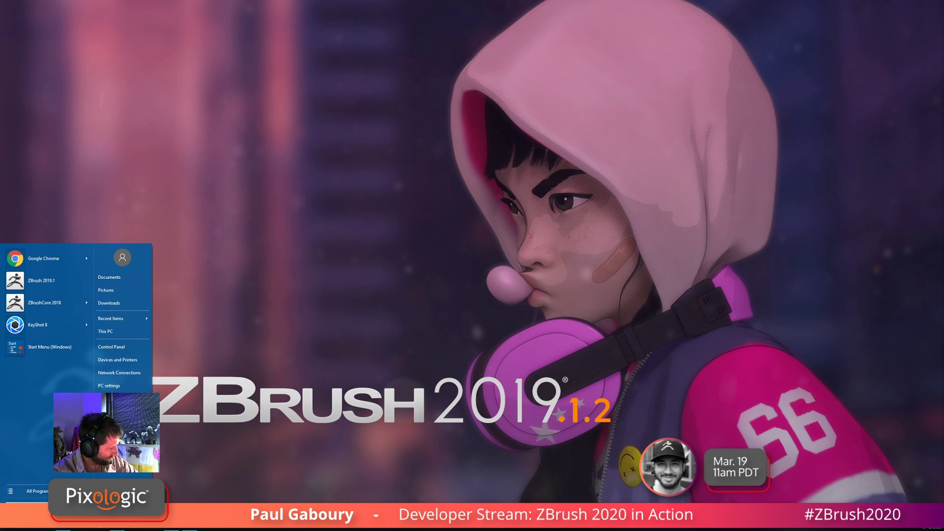
pyautogui.click(263, 445)
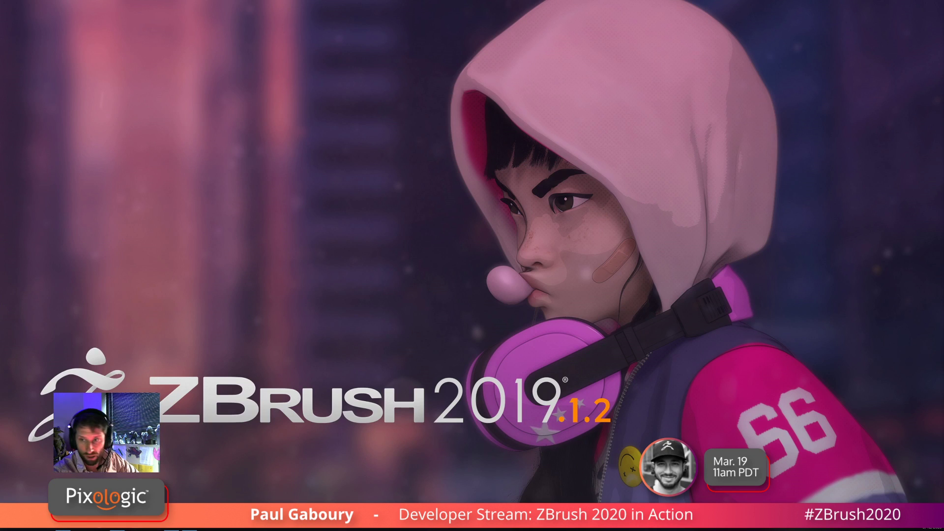
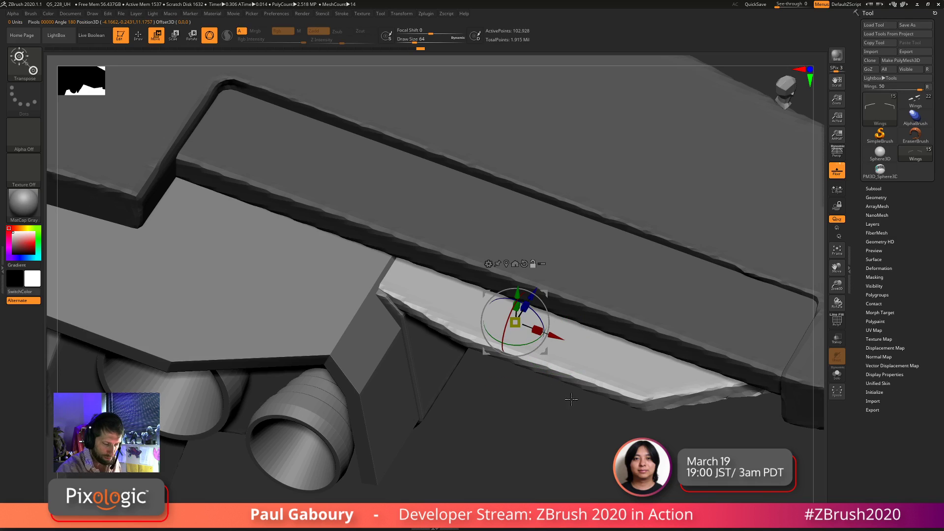
# Isolate the wings and, seen from behind, thicken the unmasked lower flaps along Y and move them down along the same axis
pyautogui.click(837, 373)
pyautogui.moveTo(756, 405); pyautogui.dragTo(671, 435)
pyautogui.moveTo(612, 467)
pyautogui.keyDown('ctrl'); pyautogui.mouseDown()
pyautogui.moveTo(236, 325)
pyautogui.moveTo(133, 354)
pyautogui.moveTo(157, 342)
pyautogui.mouseUp(); pyautogui.keyUp('ctrl')
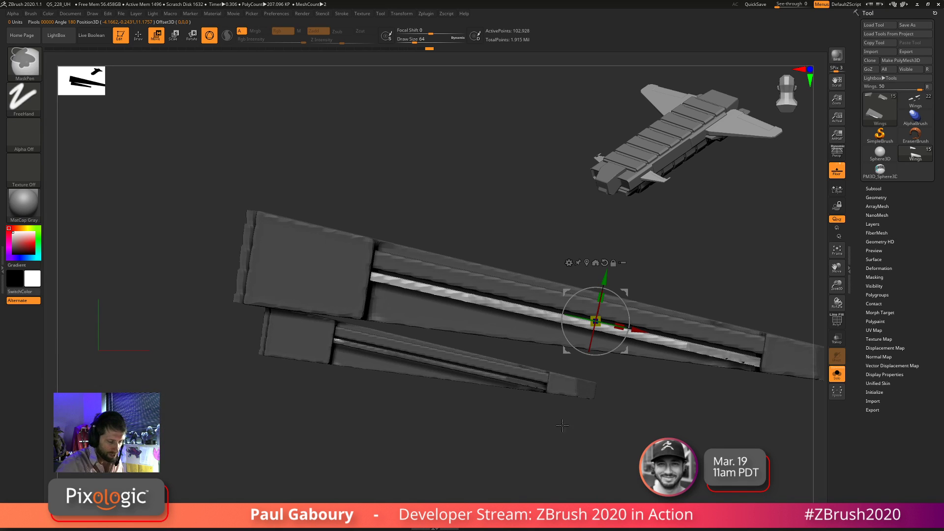
pyautogui.moveTo(563, 426); pyautogui.dragTo(593, 419)
pyautogui.keyDown('alt'); pyautogui.moveTo(665, 399); pyautogui.dragTo(307, 153); pyautogui.keyUp('alt')
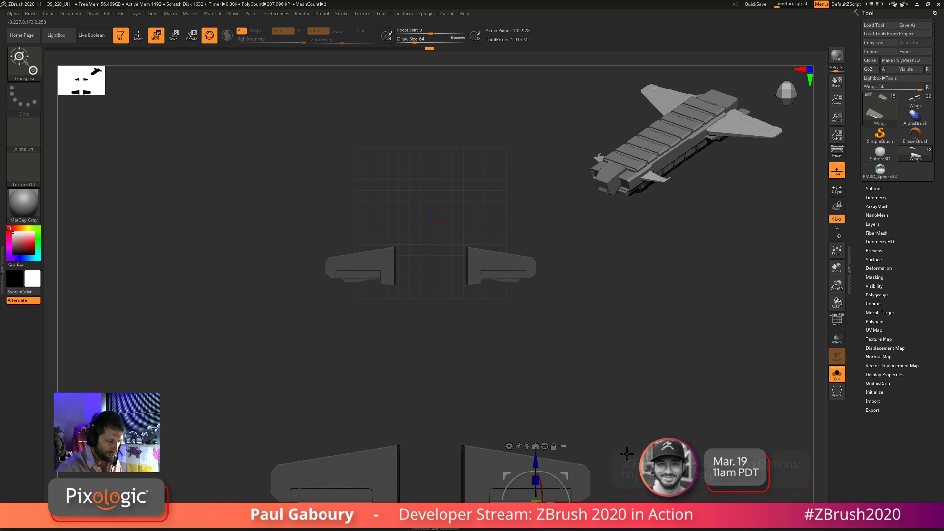
pyautogui.keyDown('shift'); pyautogui.moveTo(634, 487); pyautogui.dragTo(708, 432, button='right'); pyautogui.keyUp('shift')
pyautogui.moveTo(515, 294)
pyautogui.mouseDown()
pyautogui.moveTo(563, 111)
pyautogui.moveTo(535, 227)
pyautogui.mouseUp()
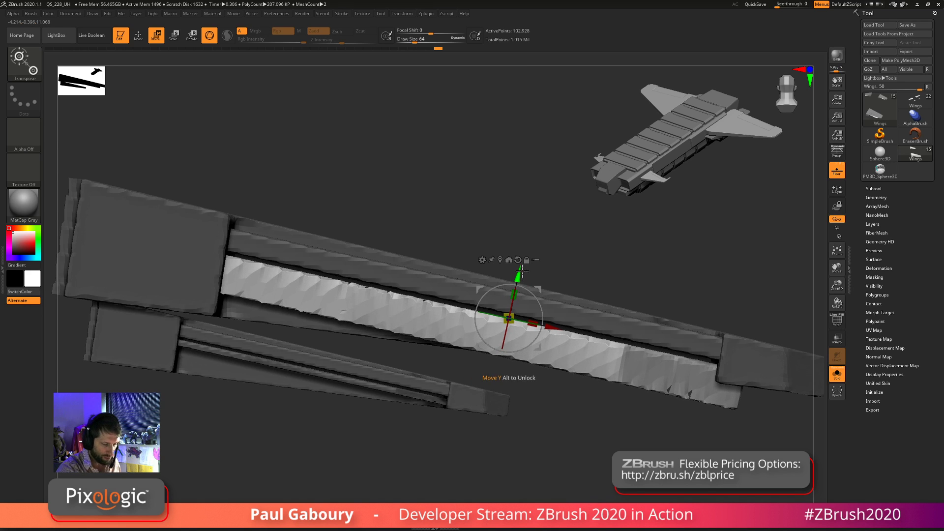
pyautogui.moveTo(517, 272); pyautogui.dragTo(536, 346)
# Slide the unmasked flaps outward about 0.9 units past the wing tips, show the whole ship again, and return to Draw mode
pyautogui.keyDown('shift'); pyautogui.moveTo(641, 454); pyautogui.dragTo(639, 448); pyautogui.keyUp('shift')
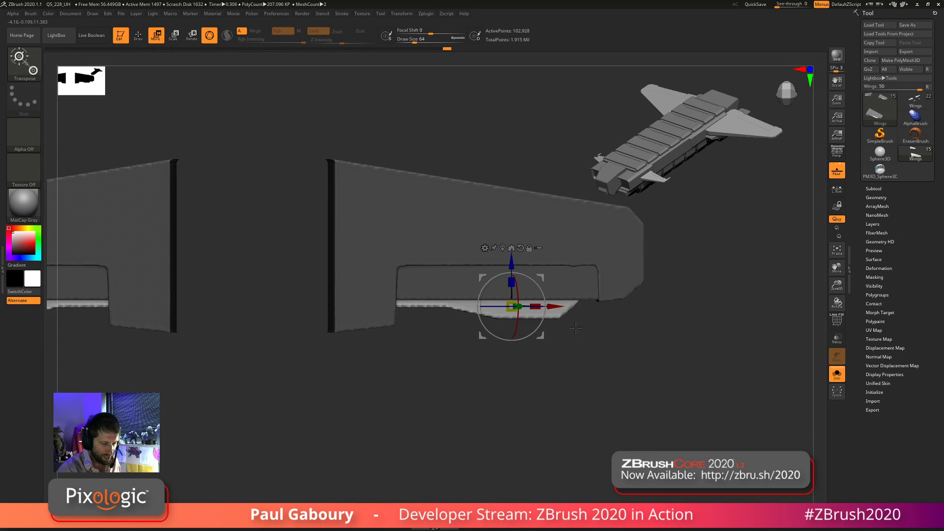
pyautogui.moveTo(553, 310); pyautogui.dragTo(608, 314)
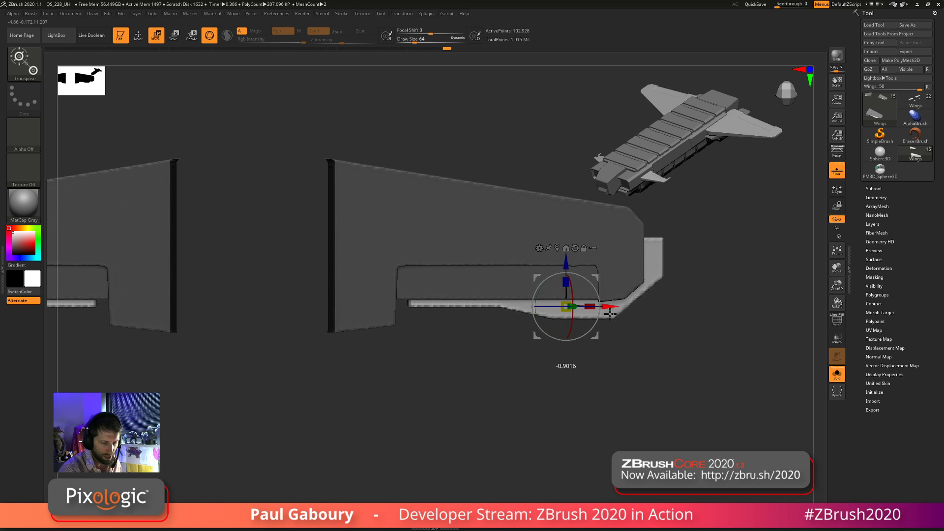
pyautogui.keyDown('ctrl'); pyautogui.moveTo(690, 449); pyautogui.dragTo(698, 413, button='right'); pyautogui.keyUp('ctrl')
pyautogui.click(837, 374)
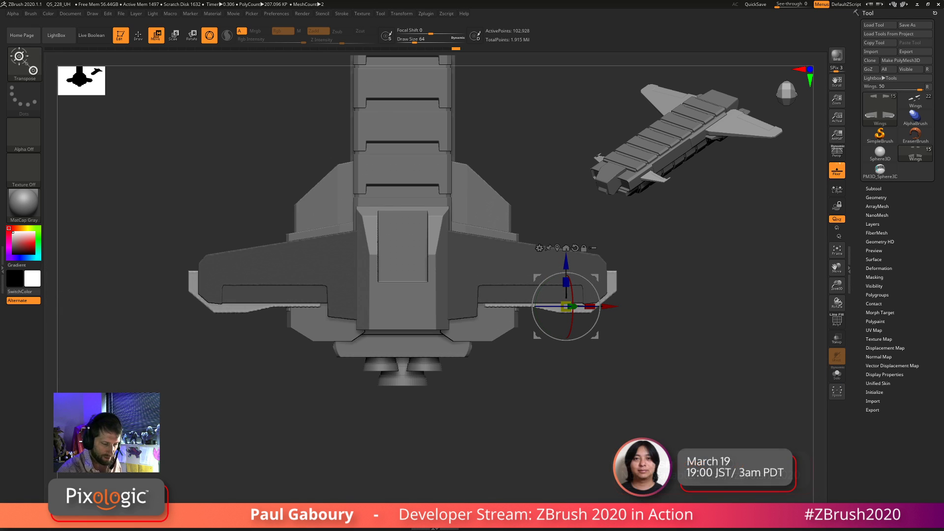
pyautogui.moveTo(732, 431)
pyautogui.mouseDown()
pyautogui.moveTo(626, 372)
pyautogui.moveTo(548, 400)
pyautogui.moveTo(547, 432)
pyautogui.moveTo(560, 449)
pyautogui.moveTo(570, 425)
pyautogui.moveTo(583, 413)
pyautogui.moveTo(588, 424)
pyautogui.moveTo(597, 408)
pyautogui.moveTo(582, 431)
pyautogui.moveTo(670, 458)
pyautogui.mouseUp()
pyautogui.press('q')
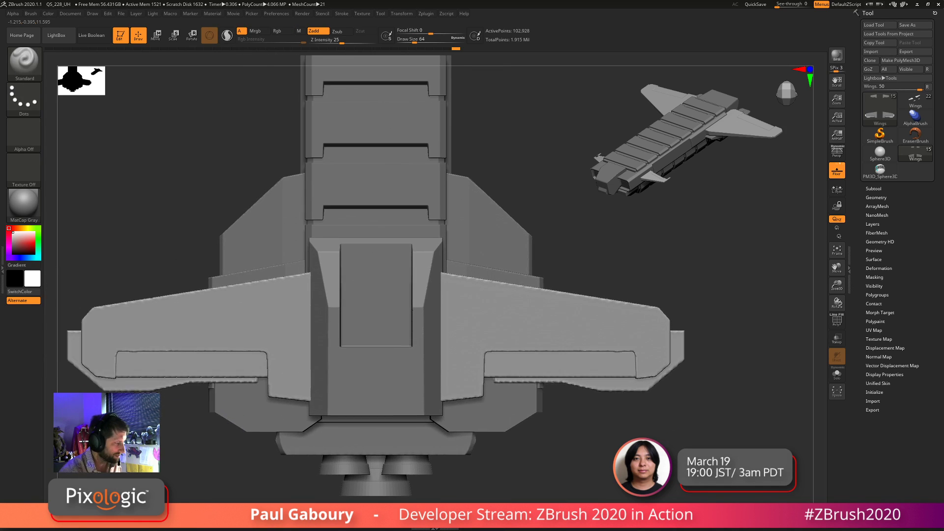
# Enlarge the silhouette thumbnail and review the ship's outline and wing flaps from above and from a front three-quarter view
pyautogui.moveTo(94, 92); pyautogui.dragTo(210, 189)
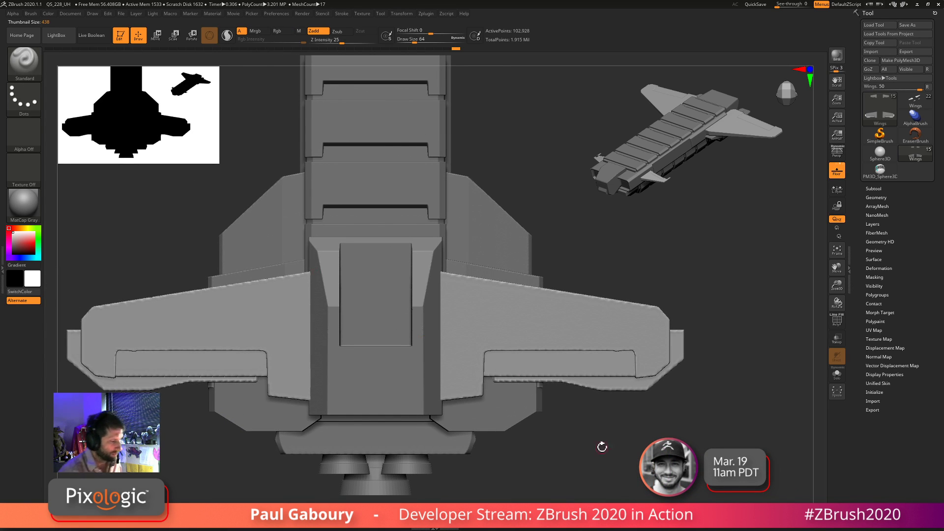
pyautogui.moveTo(600, 445)
pyautogui.keyDown('alt'); pyautogui.mouseDown()
pyautogui.moveTo(646, 448)
pyautogui.moveTo(621, 449)
pyautogui.moveTo(623, 434)
pyautogui.moveTo(575, 434)
pyautogui.moveTo(599, 438)
pyautogui.moveTo(596, 448)
pyautogui.moveTo(607, 439)
pyautogui.mouseUp(); pyautogui.keyUp('alt')
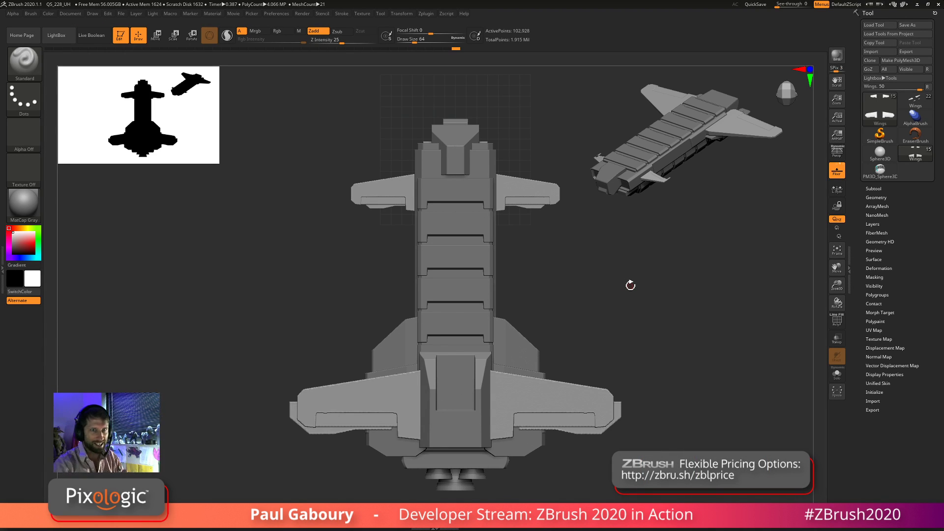
pyautogui.moveTo(666, 417); pyautogui.dragTo(578, 366)
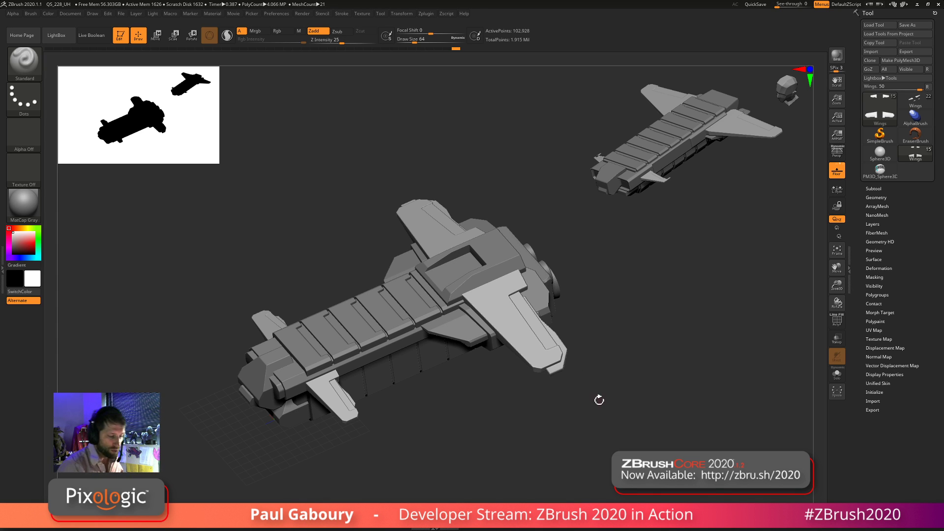
pyautogui.moveTo(595, 412)
pyautogui.mouseDown()
pyautogui.moveTo(588, 416)
pyautogui.moveTo(594, 397)
pyautogui.mouseUp()
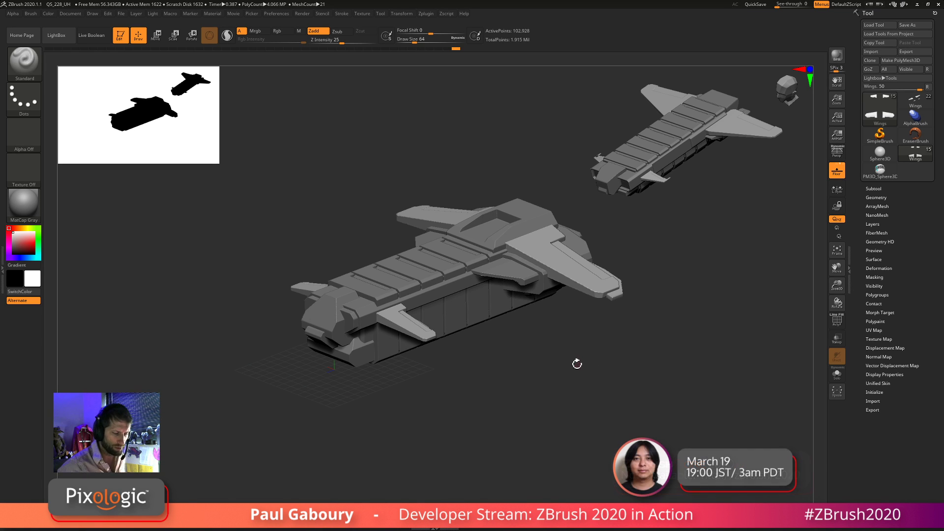
# Isolate the wings with the polygroup wireframe shown, mask a strip along the rear wing's leading edge, and invert the mask
pyautogui.moveTo(570, 356); pyautogui.dragTo(558, 381, button='right')
pyautogui.moveTo(528, 320)
pyautogui.keyDown('ctrl'); pyautogui.mouseDown(button='right')
pyautogui.moveTo(522, 347)
pyautogui.moveTo(549, 328)
pyautogui.moveTo(579, 403)
pyautogui.moveTo(438, 353)
pyautogui.mouseUp(button='right'); pyautogui.keyUp('ctrl')
pyautogui.hotkey('shift', 'f')
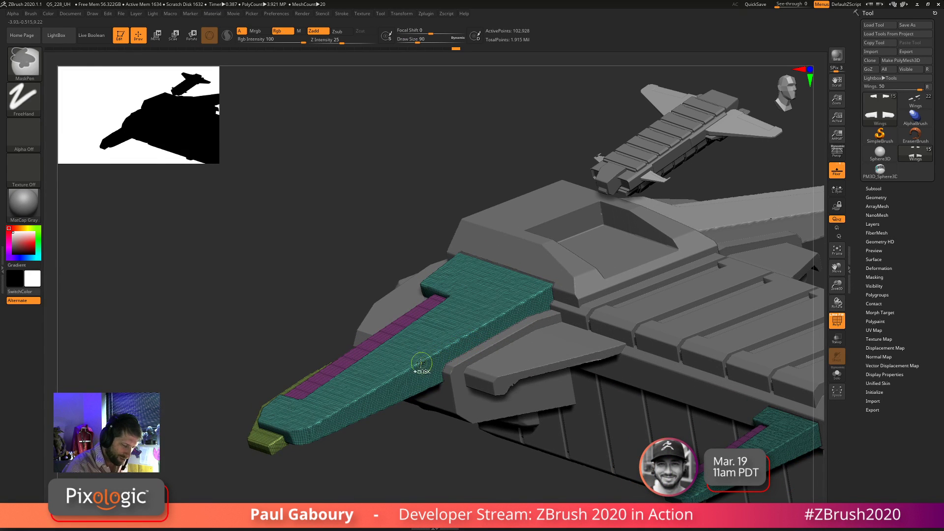
pyautogui.click(836, 373)
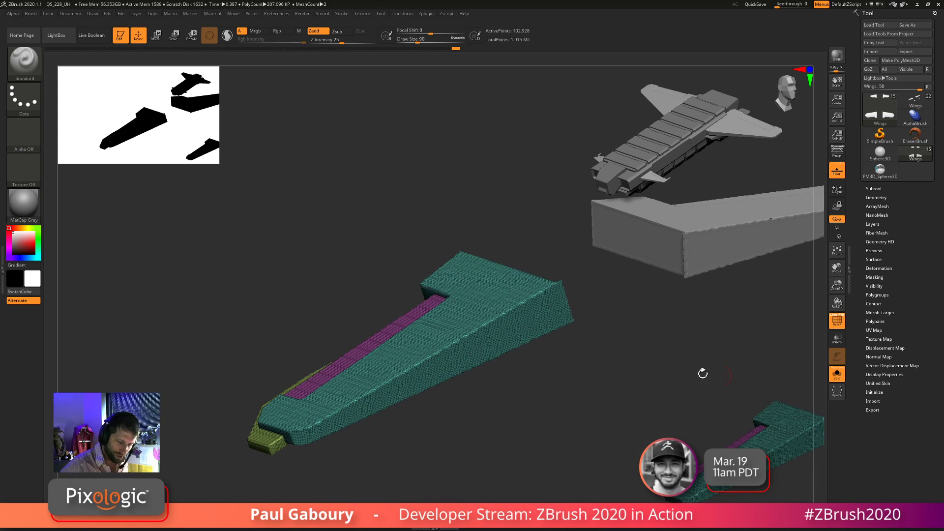
pyautogui.keyDown('ctrl'); pyautogui.moveTo(387, 384); pyautogui.dragTo(558, 283); pyautogui.keyUp('ctrl')
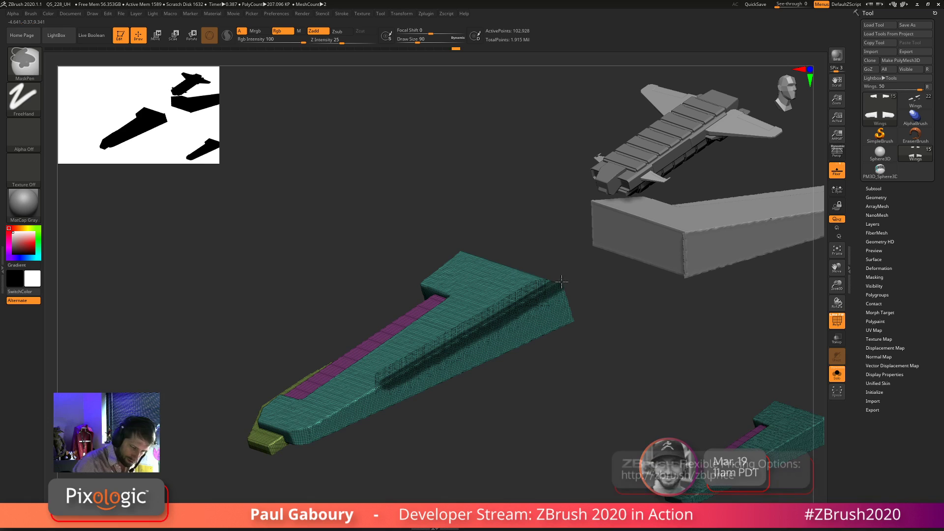
pyautogui.keyDown('ctrl'); pyautogui.click(523, 449); pyautogui.keyUp('ctrl')
pyautogui.moveTo(522, 448); pyautogui.dragTo(531, 437)
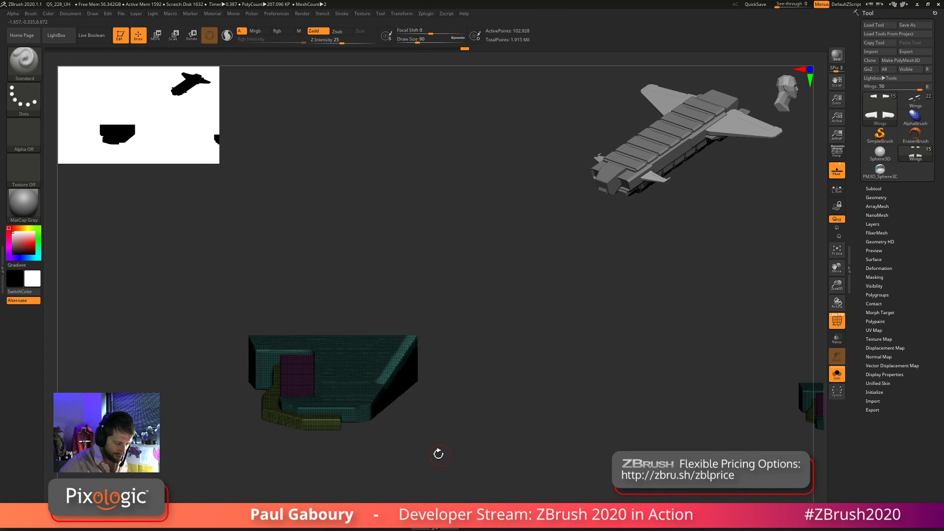
pyautogui.moveTo(440, 436); pyautogui.dragTo(442, 423)
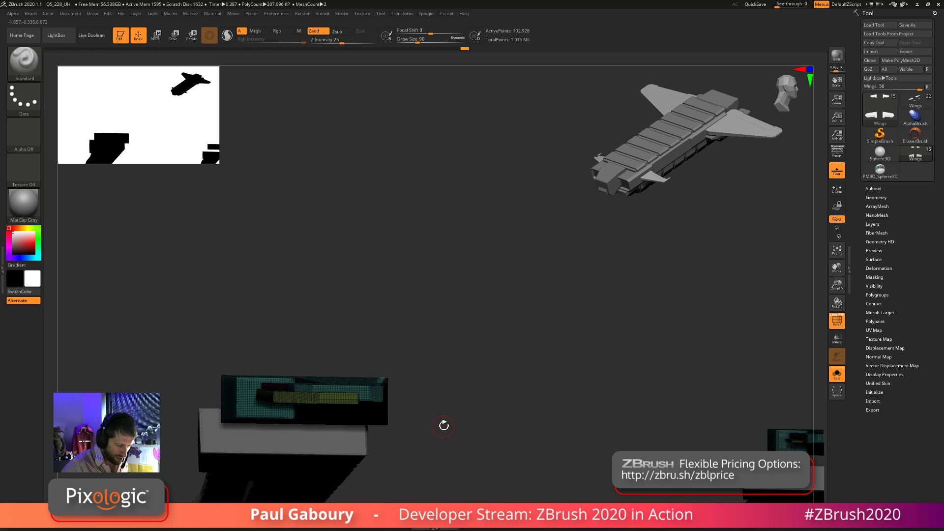
# Choose the ClipCurve brush, try a clipping stroke on the isolated wings, and show the full ship with the wireframe hidden
pyautogui.hotkey('ctrl', 'shift')
pyautogui.keyDown('ctrl'); pyautogui.keyDown('shift'); pyautogui.click(24, 70); pyautogui.keyUp('shift'); pyautogui.keyUp('ctrl')
pyautogui.keyDown('ctrl'); pyautogui.keyDown('shift'); pyautogui.click(149, 109); pyautogui.keyUp('shift'); pyautogui.keyUp('ctrl')
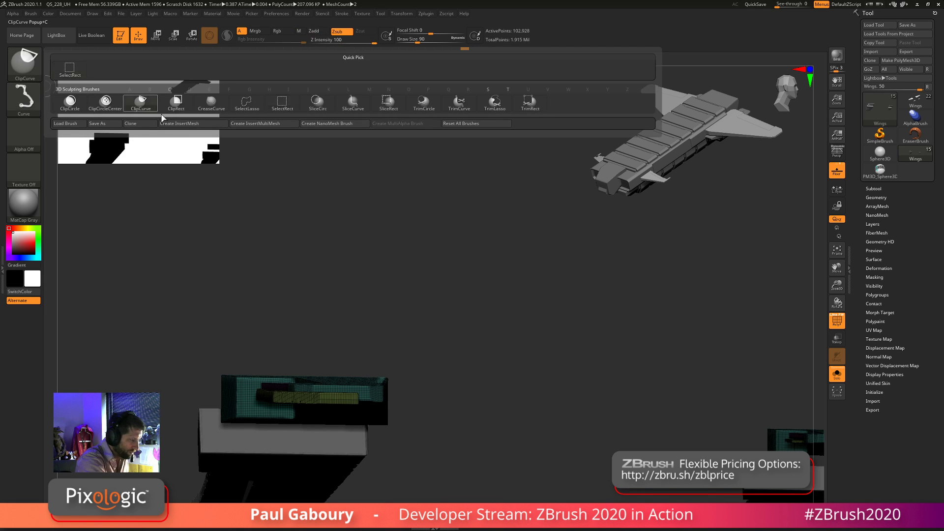
pyautogui.moveTo(317, 353)
pyautogui.keyDown('ctrl'); pyautogui.keyDown('shift'); pyautogui.mouseDown()
pyautogui.moveTo(493, 432)
pyautogui.moveTo(452, 438)
pyautogui.moveTo(464, 446)
pyautogui.moveTo(447, 421)
pyautogui.mouseUp(); pyautogui.keyUp('shift'); pyautogui.keyUp('ctrl')
pyautogui.press('ctrl')
pyautogui.hotkey('shift', 'f')
pyautogui.keyDown('ctrl'); pyautogui.keyDown('shift'); pyautogui.click(480, 438); pyautogui.keyUp('shift'); pyautogui.keyUp('ctrl')
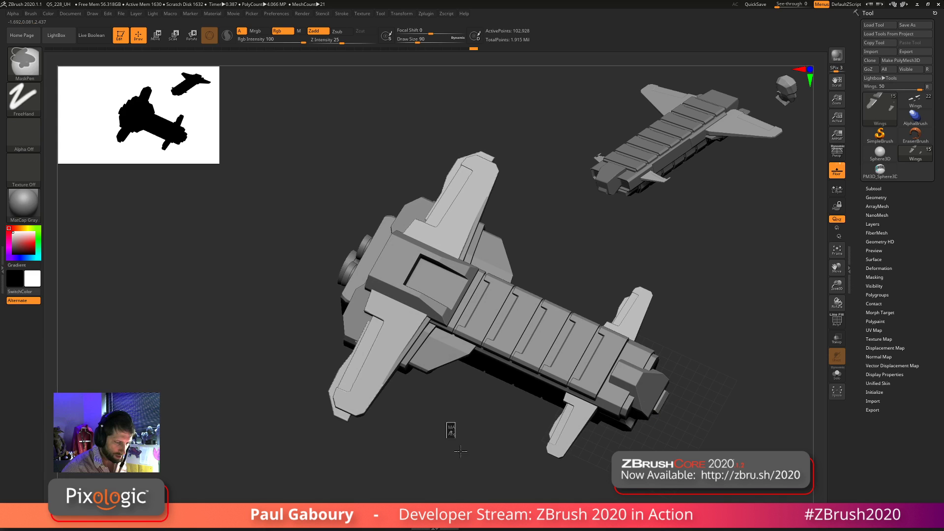
# Turn on Live Boolean and view the ship from a front three-quarter angle to check the wings
pyautogui.moveTo(461, 456); pyautogui.dragTo(617, 395)
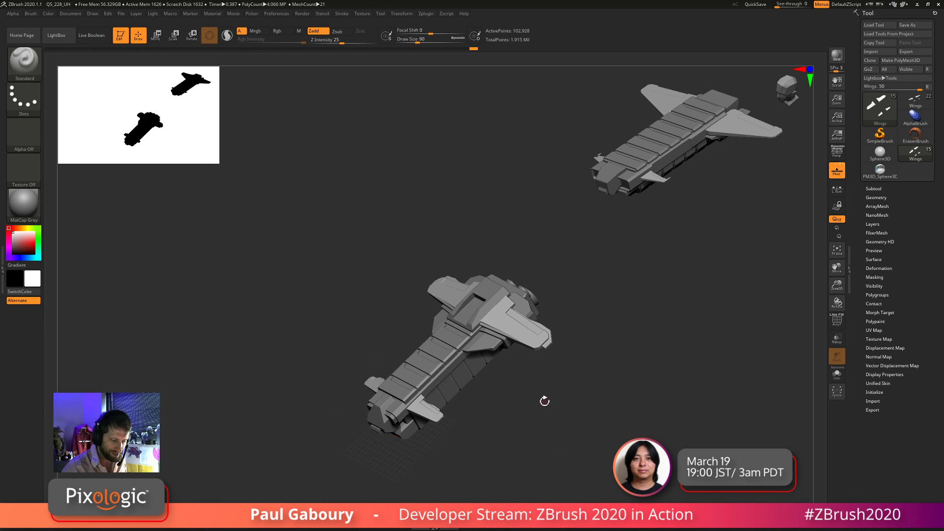
pyautogui.moveTo(544, 401); pyautogui.dragTo(512, 419)
pyautogui.click(93, 35)
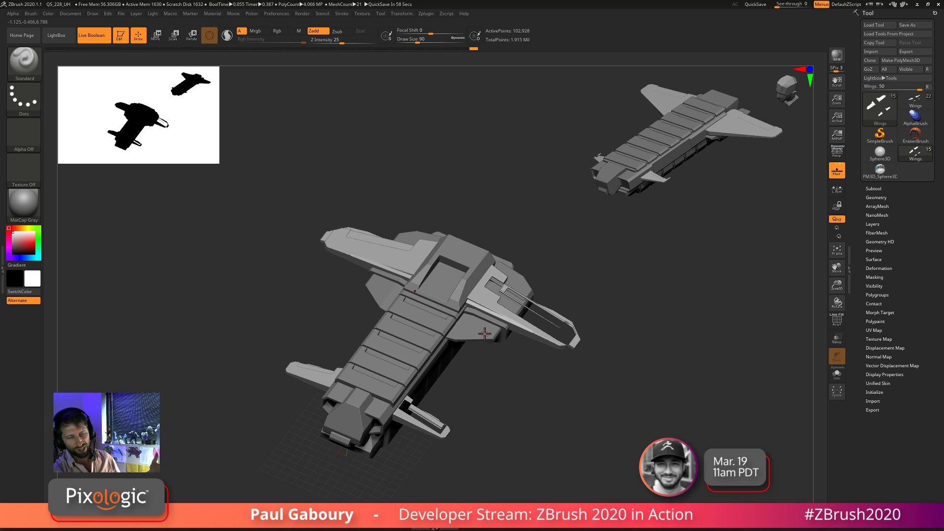
pyautogui.moveTo(507, 440); pyautogui.dragTo(509, 398)
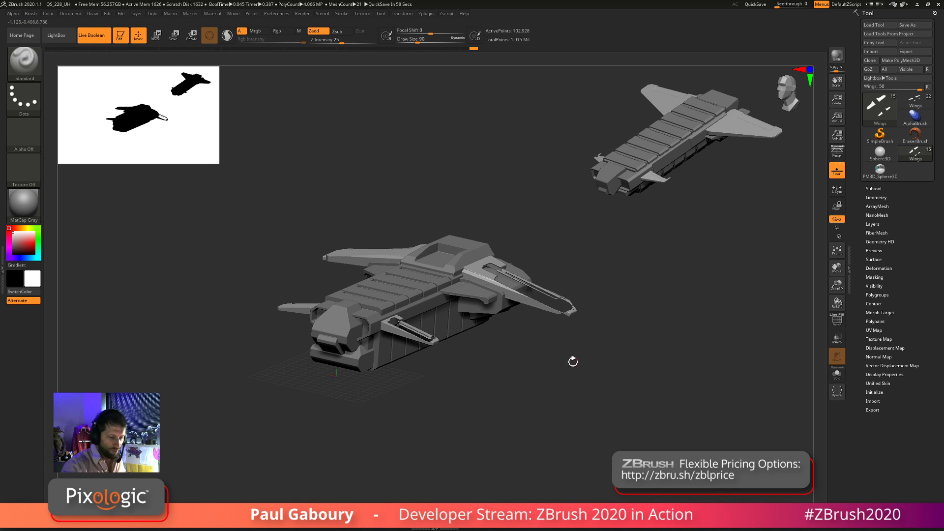
# Convert the wings' mirrored ArrayMesh into real geometry with Make Mesh, hide the wireframe, and review the ship from the side
pyautogui.click(882, 206)
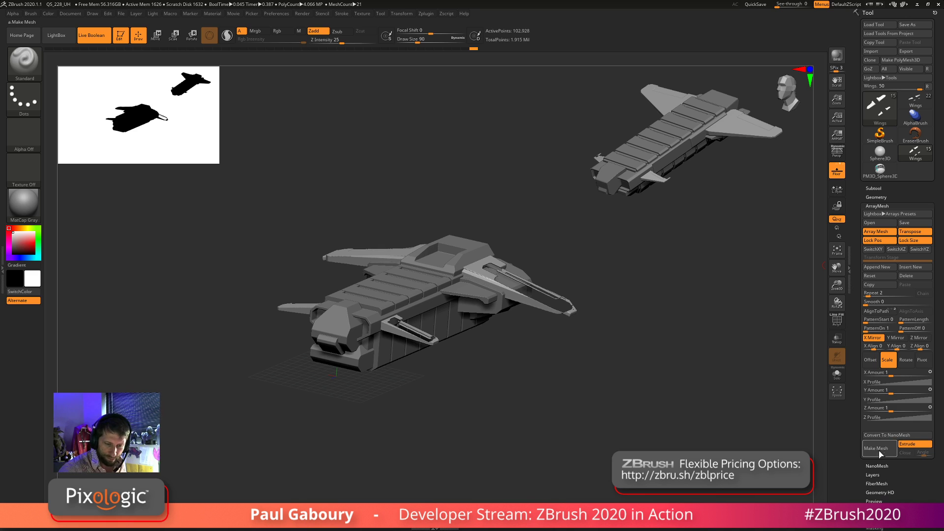
pyautogui.click(884, 450)
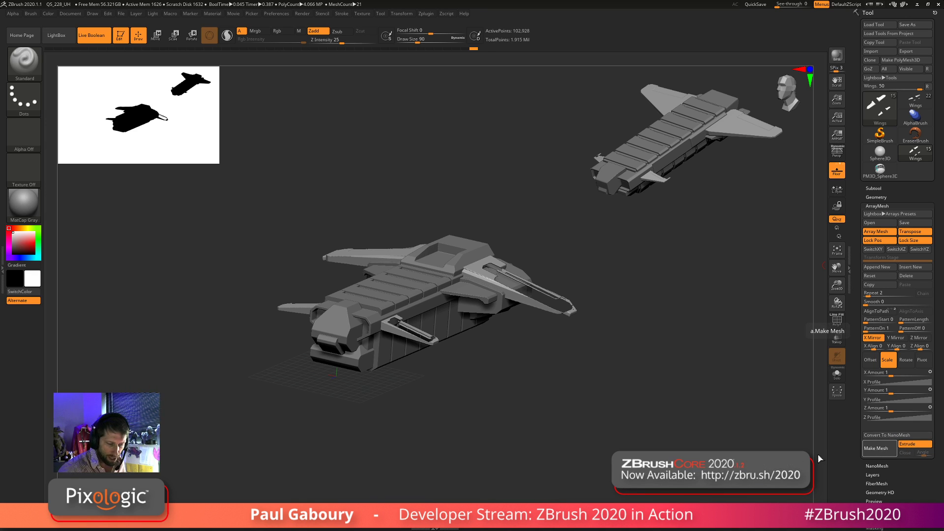
pyautogui.moveTo(588, 411)
pyautogui.mouseDown()
pyautogui.moveTo(591, 440)
pyautogui.moveTo(593, 431)
pyautogui.mouseUp()
pyautogui.press('shift')
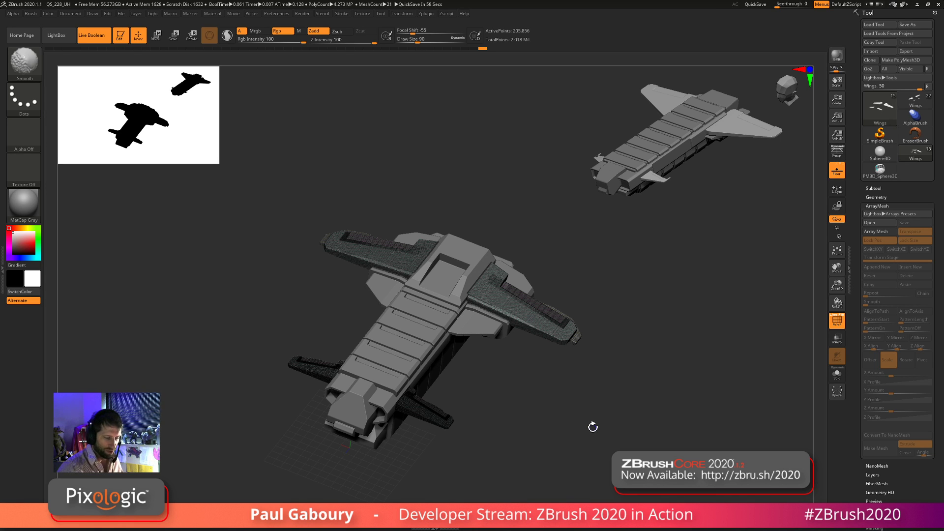
pyautogui.moveTo(593, 427)
pyautogui.mouseDown()
pyautogui.moveTo(584, 399)
pyautogui.moveTo(573, 427)
pyautogui.moveTo(527, 401)
pyautogui.mouseUp()
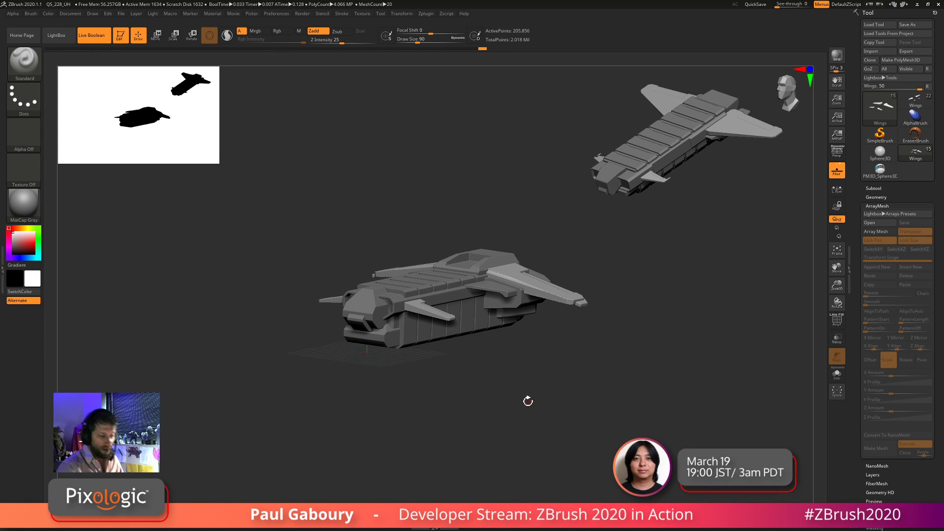
pyautogui.moveTo(527, 401); pyautogui.dragTo(571, 404)
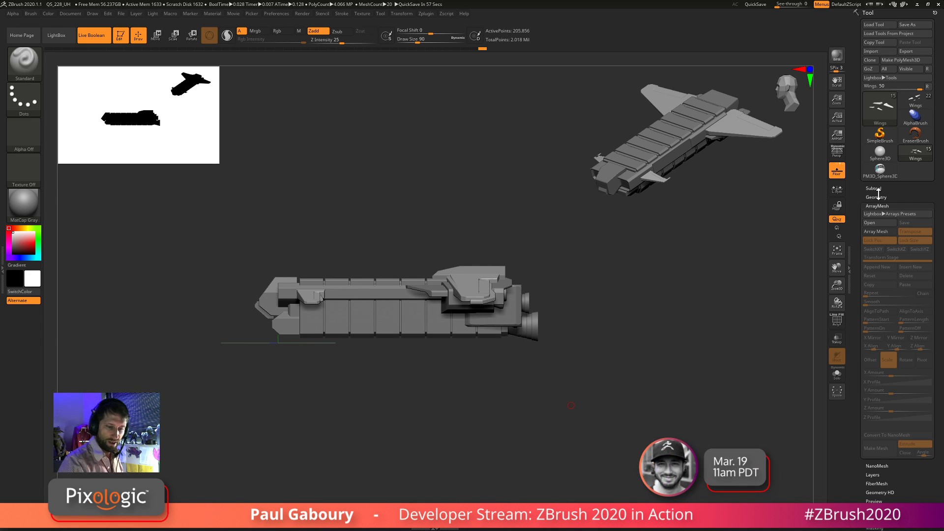
# Select the Main Body Middle subtool and insert a cube subtool directly below it in the Main Middle Portion folder
pyautogui.click(874, 189)
pyautogui.moveTo(449, 347); pyautogui.dragTo(365, 306)
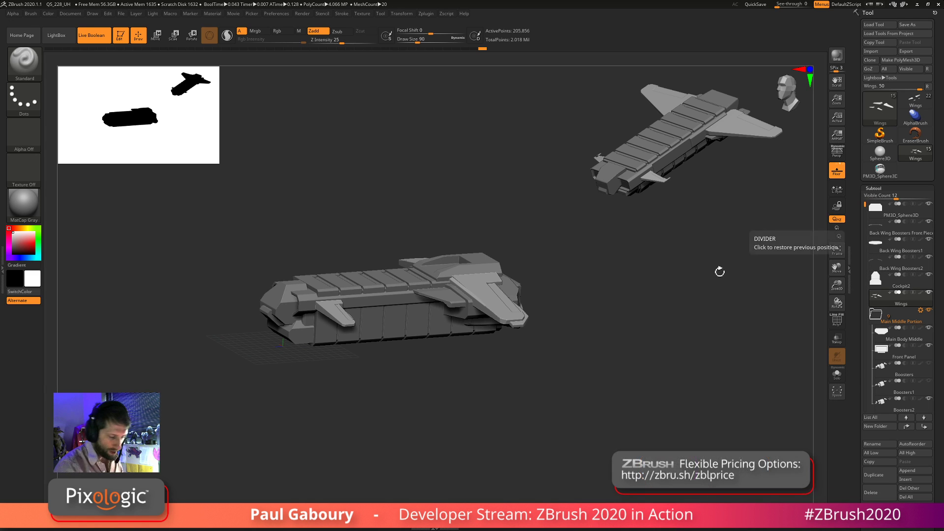
pyautogui.keyDown('ctrl'); pyautogui.moveTo(418, 290); pyautogui.dragTo(417, 339, button='right'); pyautogui.keyUp('ctrl')
pyautogui.keyDown('alt'); pyautogui.click(411, 297); pyautogui.keyUp('alt')
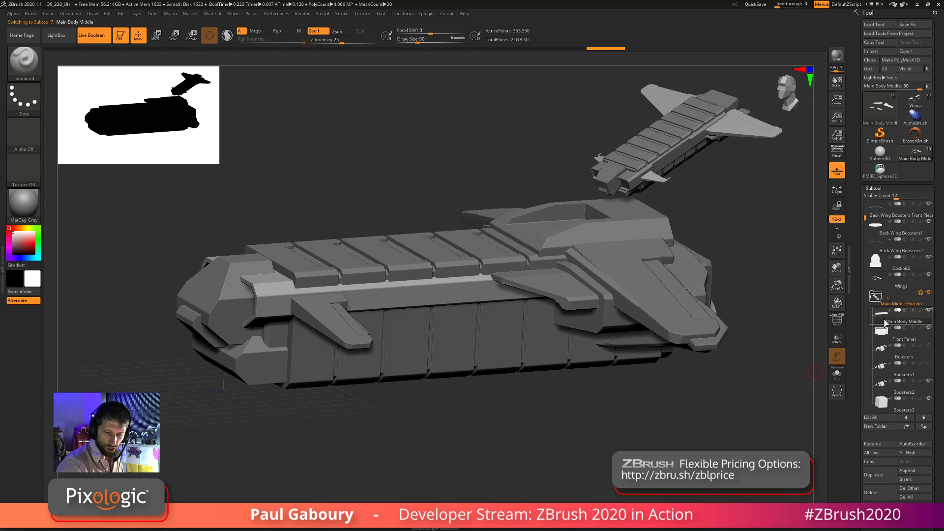
pyautogui.moveTo(884, 322)
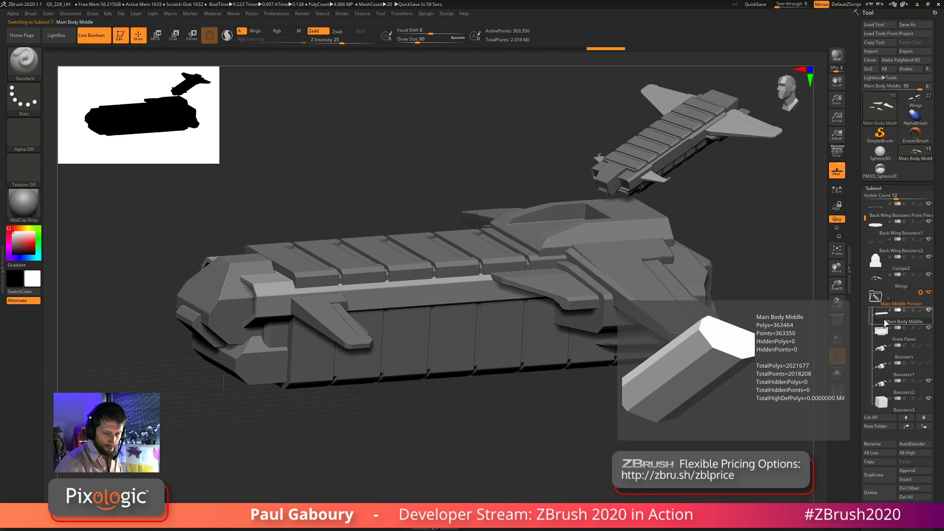
pyautogui.click(898, 480)
pyautogui.click(624, 391)
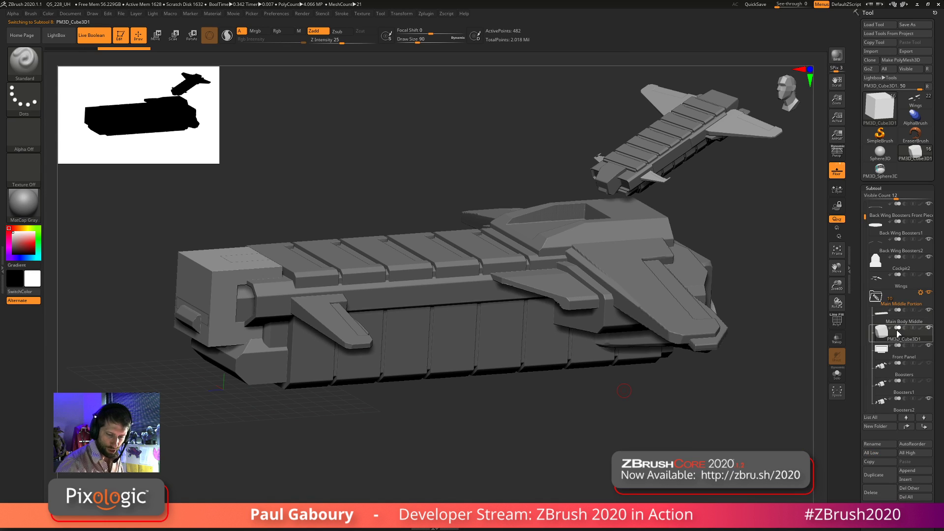
# Scale the inserted cube down until it is hidden inside the ship's nose, checking it in Solo mode
pyautogui.press('w')
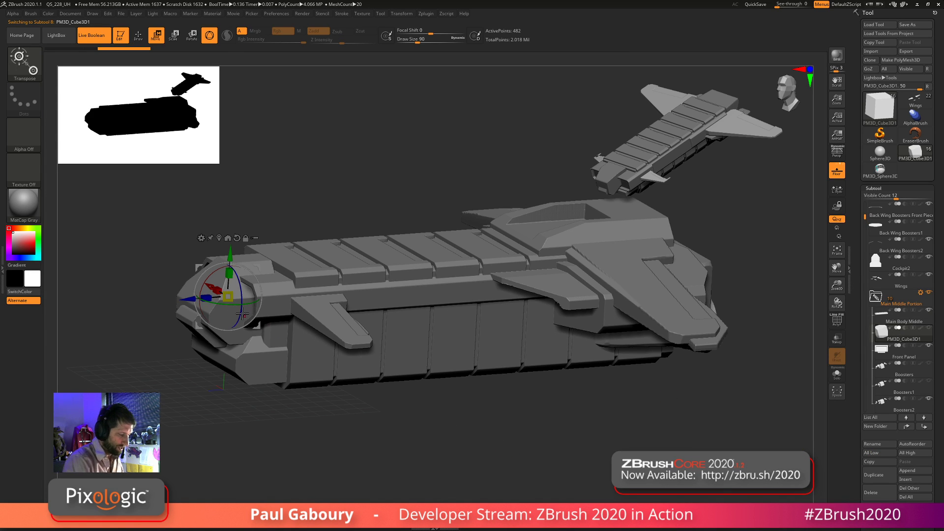
pyautogui.moveTo(228, 296); pyautogui.dragTo(186, 291)
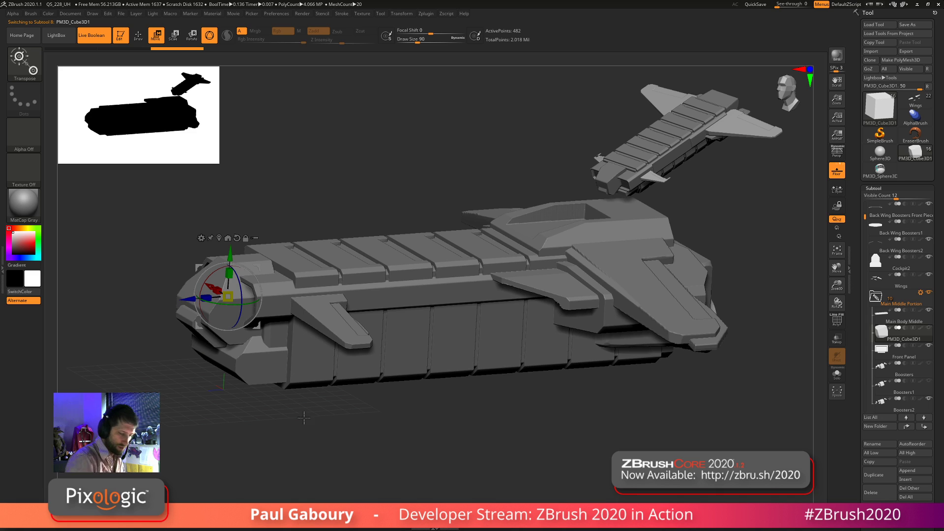
pyautogui.click(836, 374)
pyautogui.click(837, 377)
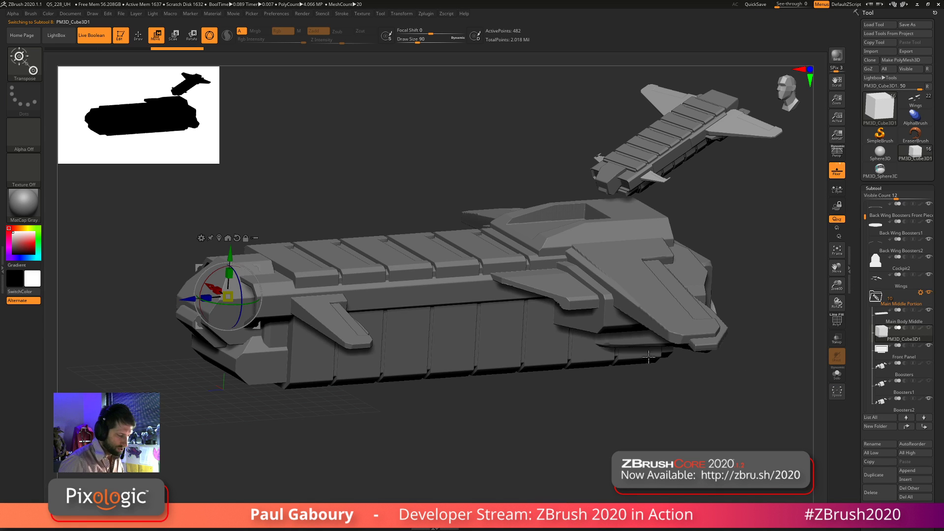
# Return to Draw mode and choose the IMM Boolean brush
pyautogui.press('q')
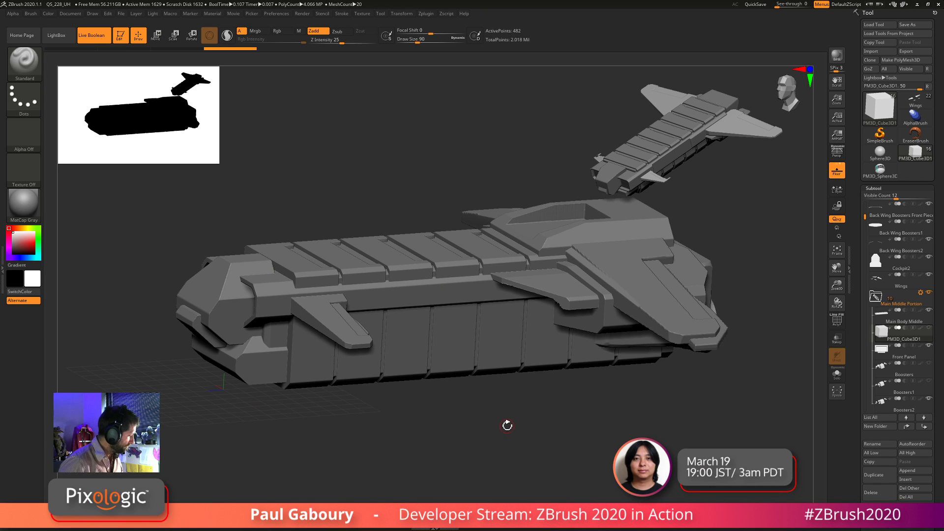
pyautogui.press('b')
pyautogui.press('i')
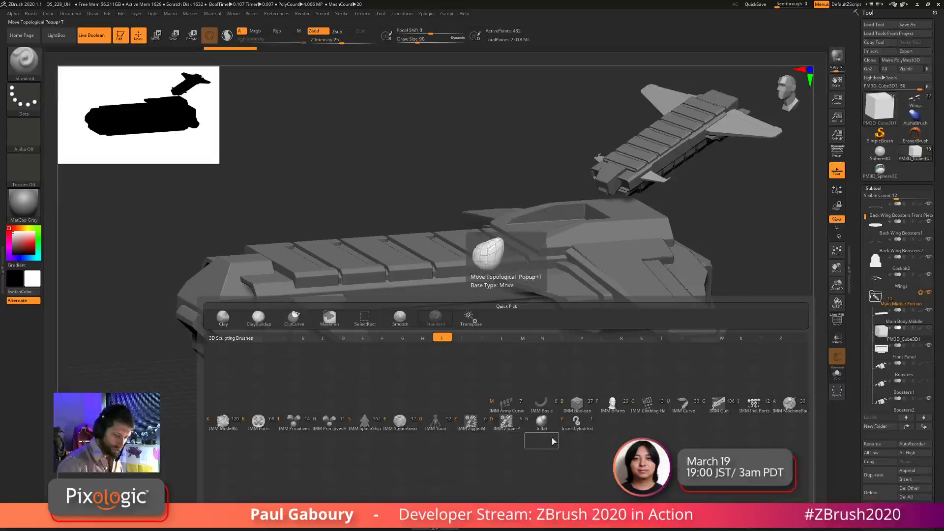
pyautogui.click(578, 411)
# Try a Frame02 insert on the hull's side from a profile view and set the cube subtool to subtract
pyautogui.keyDown('shift'); pyautogui.moveTo(476, 447); pyautogui.dragTo(465, 433); pyautogui.keyUp('shift')
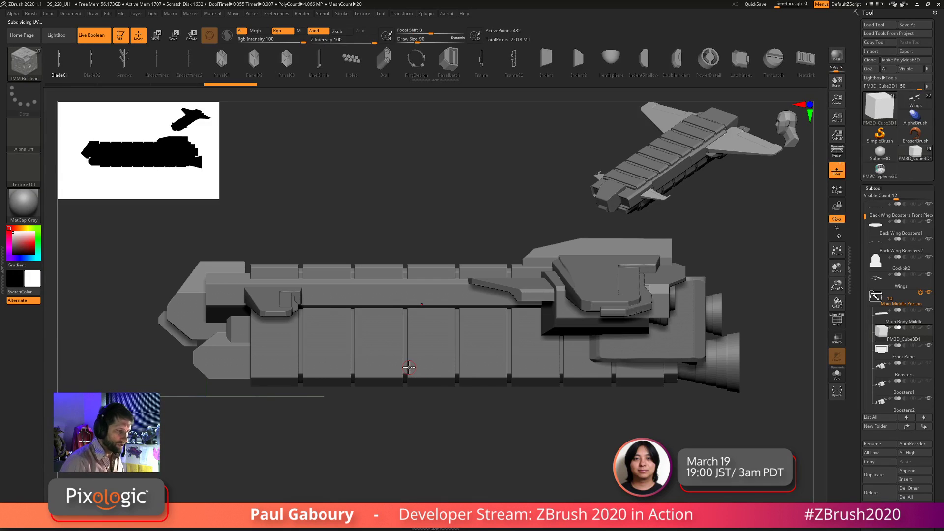
pyautogui.keyDown('ctrl'); pyautogui.moveTo(418, 359); pyautogui.dragTo(406, 297, button='right'); pyautogui.keyUp('ctrl')
pyautogui.moveTo(419, 302); pyautogui.dragTo(466, 295)
pyautogui.hotkey('ctrl', 'z')
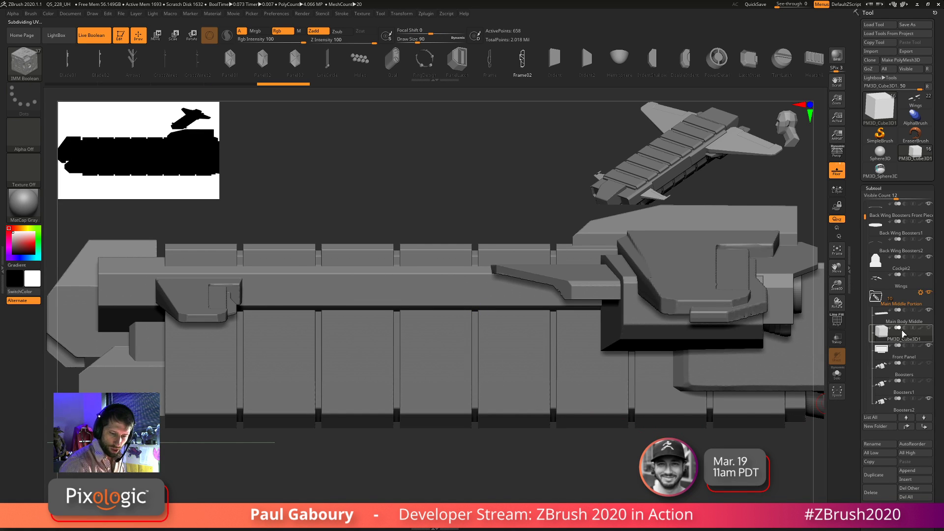
pyautogui.keyDown('ctrl'); pyautogui.moveTo(747, 362); pyautogui.dragTo(503, 399, button='right'); pyautogui.keyUp('ctrl')
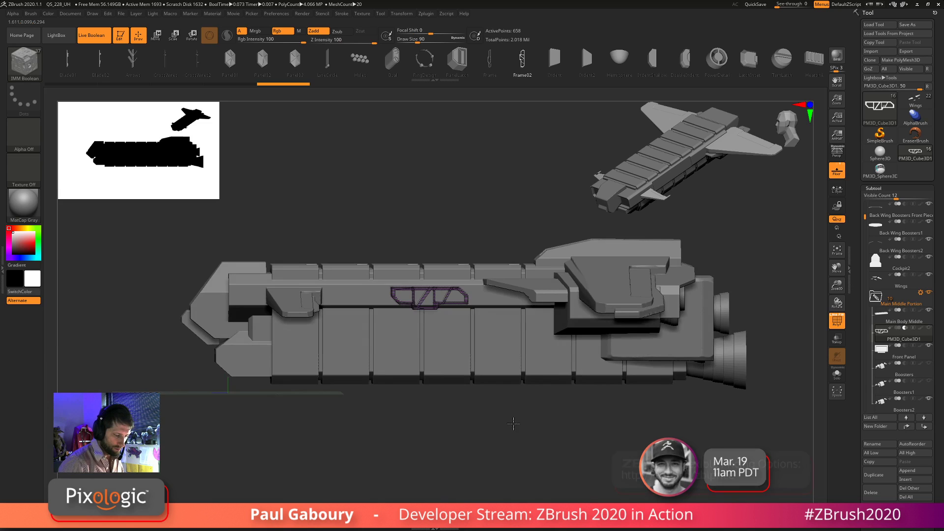
pyautogui.moveTo(506, 401)
pyautogui.mouseDown()
pyautogui.moveTo(529, 483)
pyautogui.moveTo(522, 435)
pyautogui.moveTo(510, 427)
pyautogui.mouseUp()
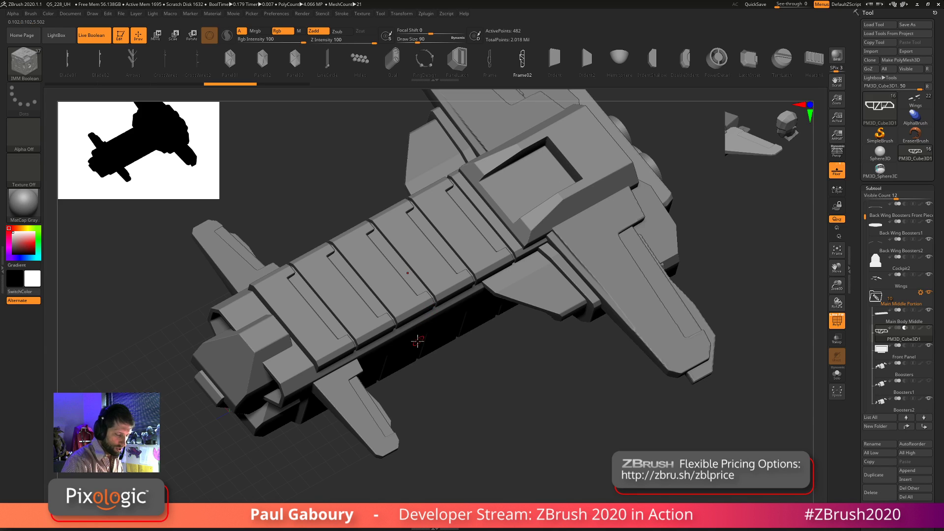
# Insert the Frame02 shape as a mirrored cutout on the upper hull side, between the front and rear wings, with the wireframe hidden
pyautogui.keyDown('shift'); pyautogui.moveTo(417, 340); pyautogui.dragTo(467, 276); pyautogui.keyUp('shift')
pyautogui.hotkey('shift', 'f')
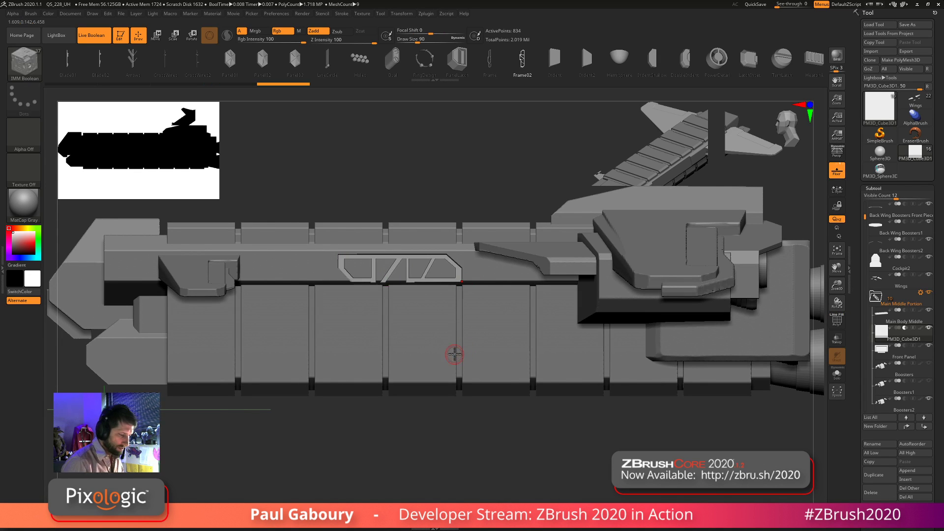
pyautogui.keyDown('ctrl'); pyautogui.moveTo(453, 354); pyautogui.dragTo(422, 417, button='right'); pyautogui.keyUp('ctrl')
pyautogui.moveTo(422, 417); pyautogui.dragTo(452, 432)
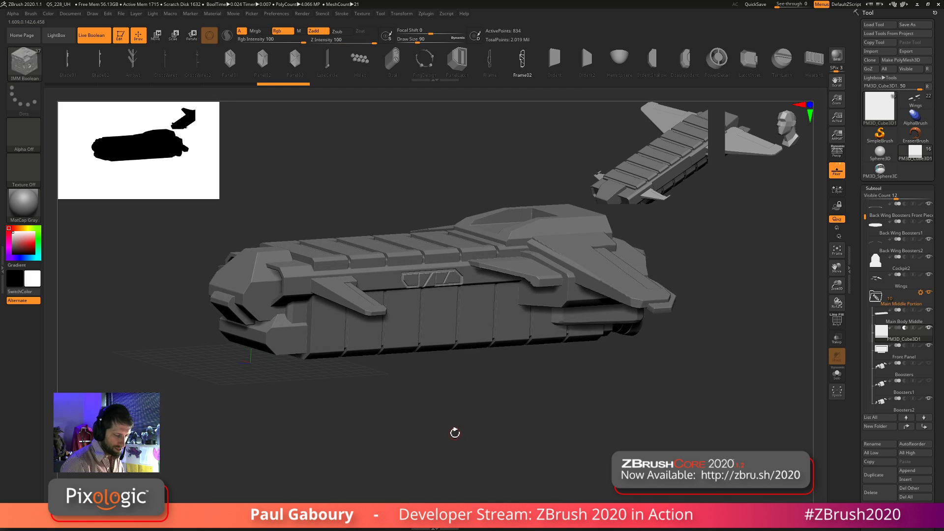
# Stretch the frame cutout lengthwise along the hull and reduce its height with the gizmo
pyautogui.press('w')
pyautogui.moveTo(458, 445)
pyautogui.keyDown('ctrl'); pyautogui.mouseDown(button='right')
pyautogui.moveTo(489, 423)
pyautogui.moveTo(447, 361)
pyautogui.mouseUp(button='right'); pyautogui.keyUp('ctrl')
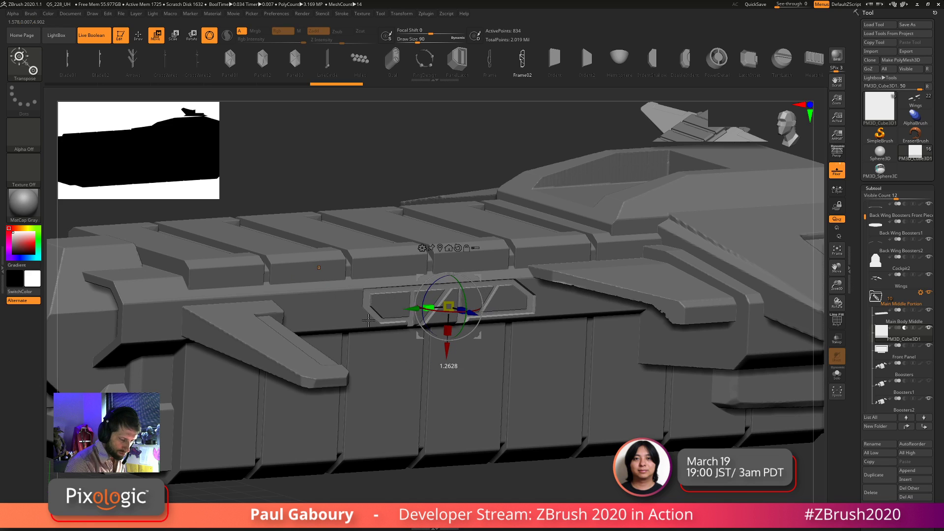
pyautogui.moveTo(368, 320); pyautogui.dragTo(226, 363)
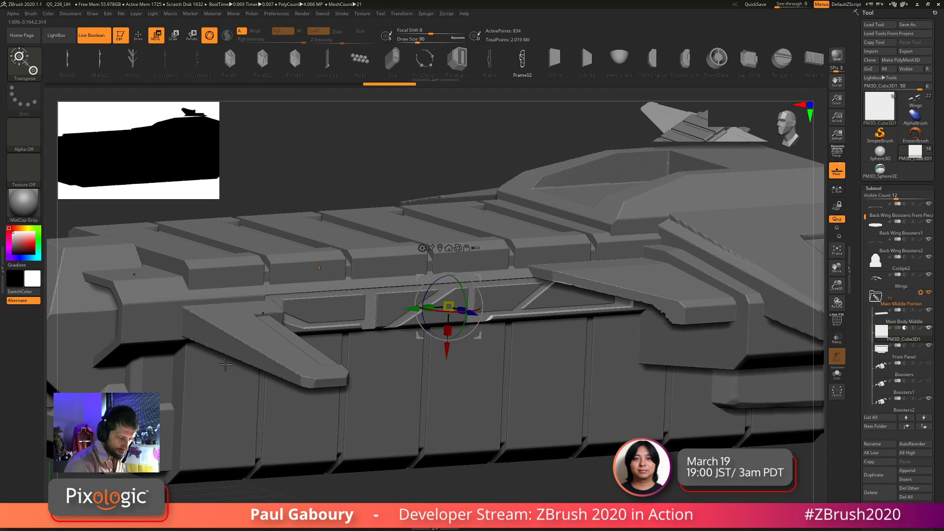
pyautogui.moveTo(450, 319); pyautogui.dragTo(451, 295)
pyautogui.moveTo(547, 386)
pyautogui.keyDown('ctrl'); pyautogui.mouseDown(button='right')
pyautogui.moveTo(481, 417)
pyautogui.moveTo(507, 397)
pyautogui.mouseUp(button='right'); pyautogui.keyUp('ctrl')
pyautogui.press('q')
pyautogui.press('w')
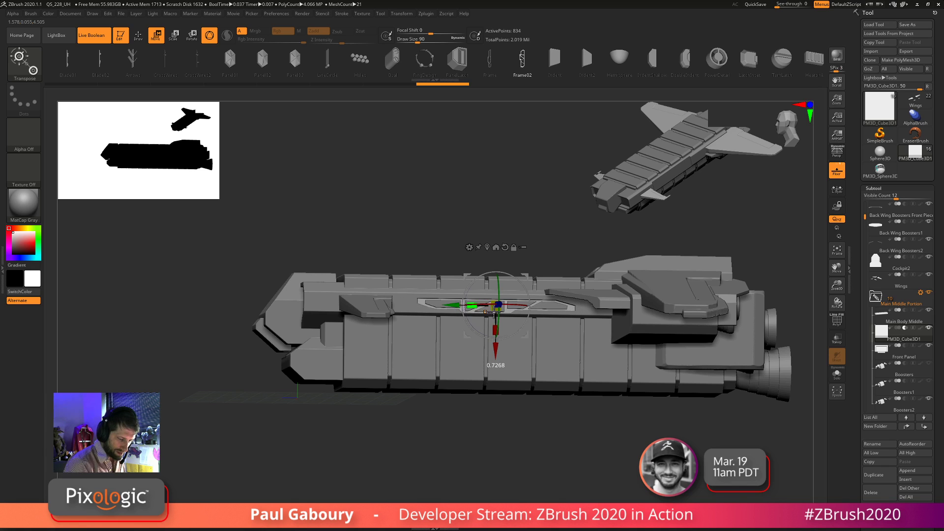
# Swap the frame for the DoubleIndent insert and adjust how deep it sits in the hull's side
pyautogui.moveTo(568, 415); pyautogui.dragTo(554, 421, button='right')
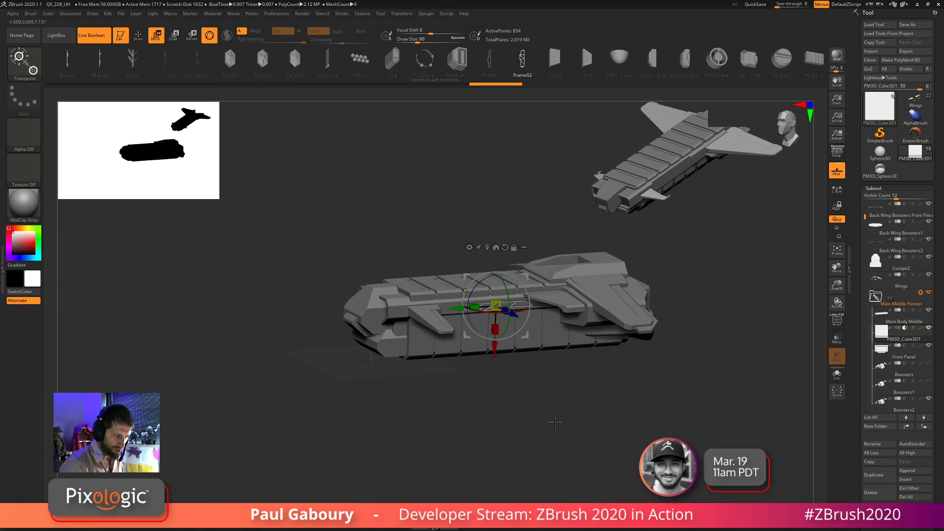
pyautogui.moveTo(558, 460)
pyautogui.keyDown('ctrl'); pyautogui.mouseDown(button='right')
pyautogui.moveTo(563, 222)
pyautogui.moveTo(560, 433)
pyautogui.moveTo(526, 435)
pyautogui.moveTo(569, 473)
pyautogui.moveTo(562, 457)
pyautogui.moveTo(563, 486)
pyautogui.mouseUp(button='right'); pyautogui.keyUp('ctrl')
pyautogui.moveTo(560, 483); pyautogui.dragTo(561, 431)
pyautogui.moveTo(546, 465); pyautogui.dragTo(513, 415)
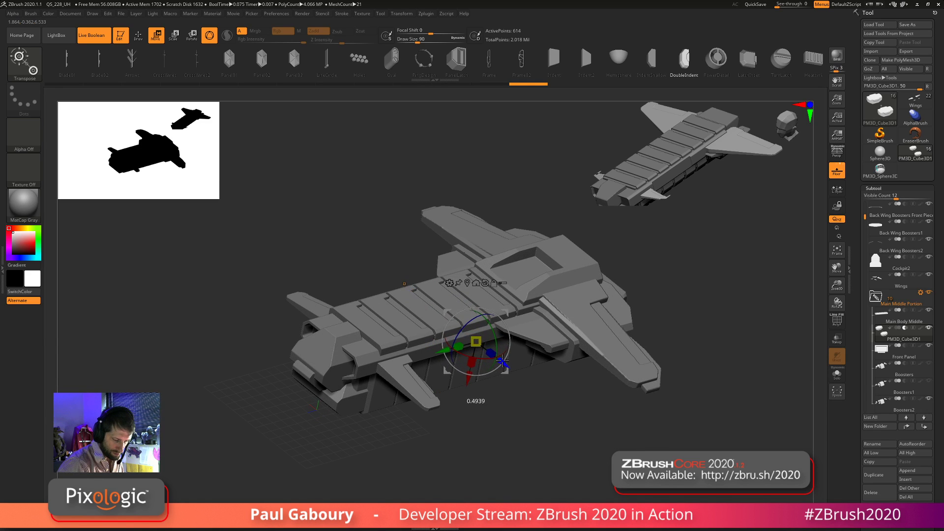
pyautogui.moveTo(516, 431); pyautogui.dragTo(486, 363)
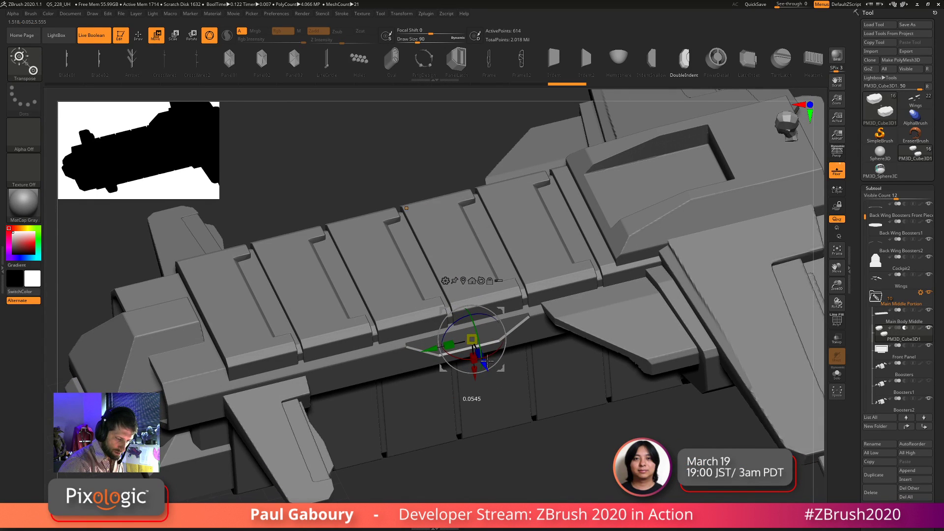
# Try the Panel03 and Oval inserts as the recess shape in the hull's side
pyautogui.click(299, 60)
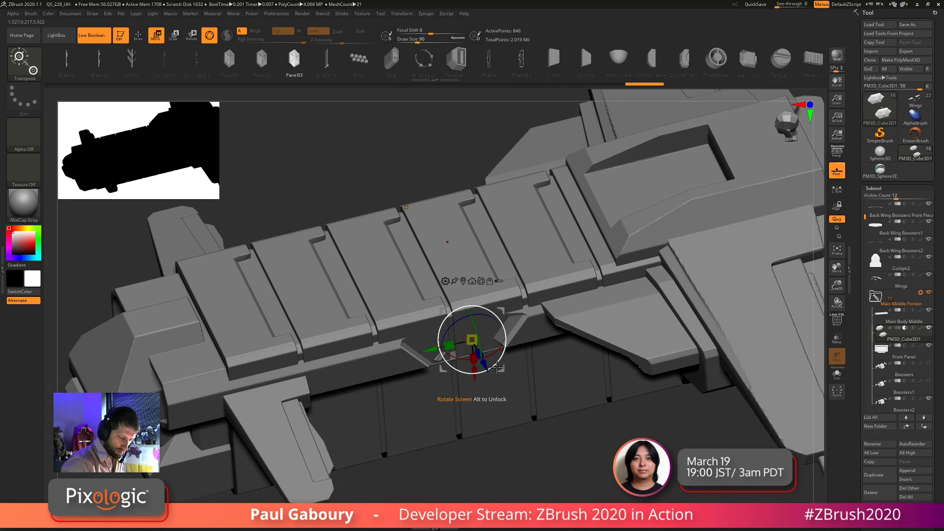
pyautogui.moveTo(486, 361)
pyautogui.mouseDown()
pyautogui.moveTo(491, 372)
pyautogui.moveTo(484, 362)
pyautogui.mouseUp()
pyautogui.click(391, 59)
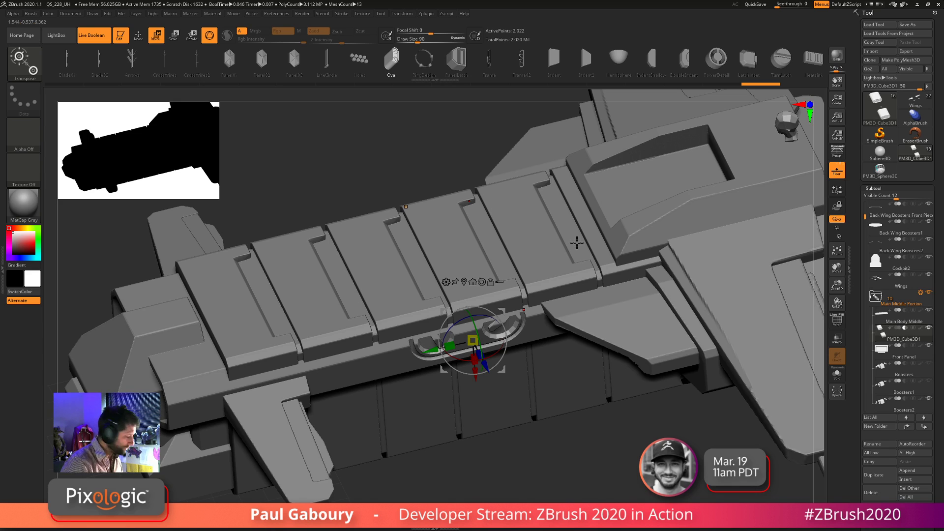
pyautogui.press('d')
pyautogui.click(479, 165)
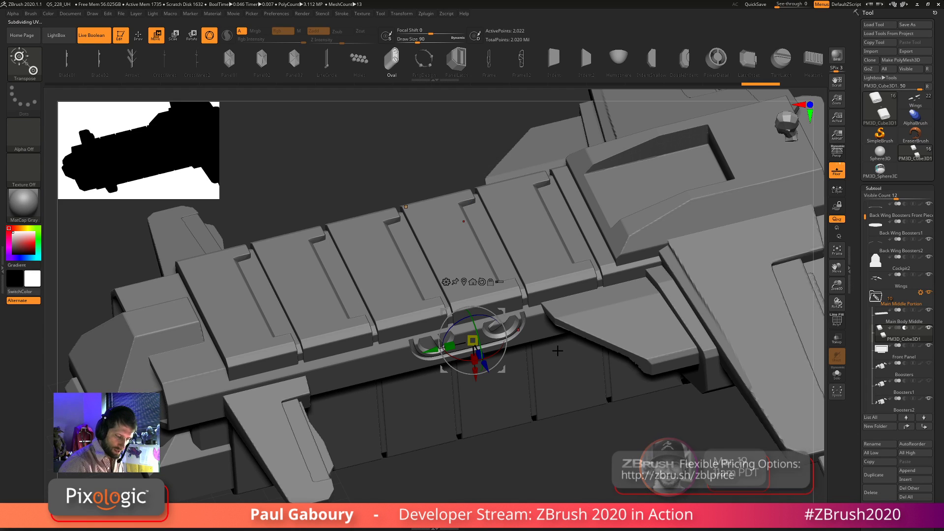
# Replace the Oval recess in the hull's side with the Heatsink insert, trying the DoubleIndent and LatchInset shapes first
pyautogui.click(692, 73)
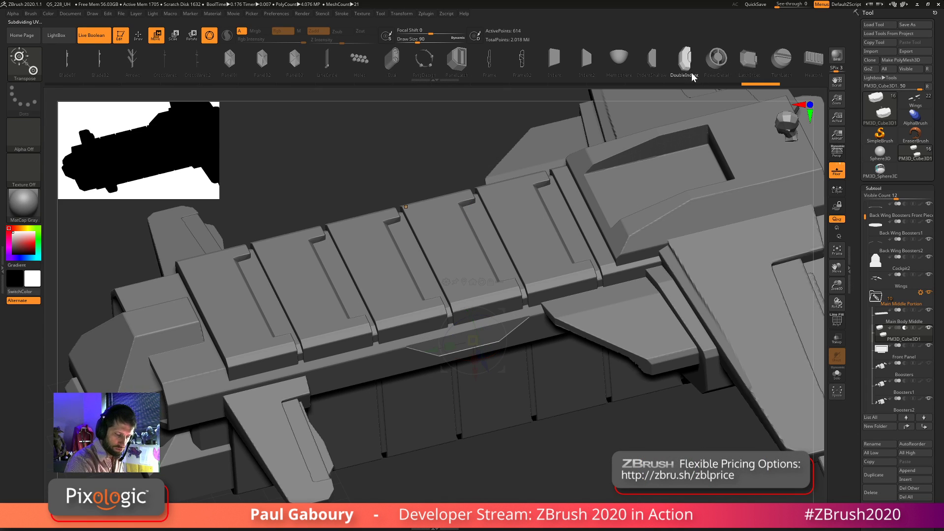
pyautogui.click(750, 63)
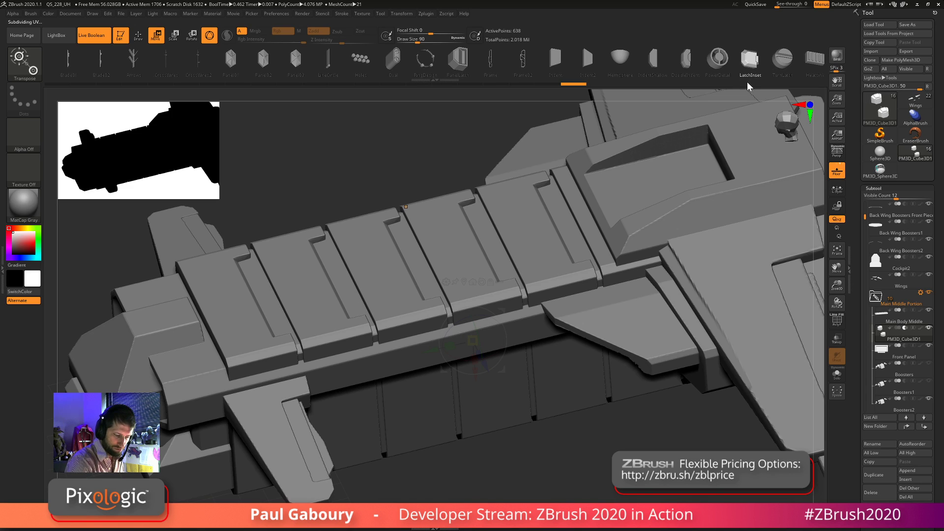
pyautogui.moveTo(784, 69); pyautogui.dragTo(556, 69)
pyautogui.click(585, 60)
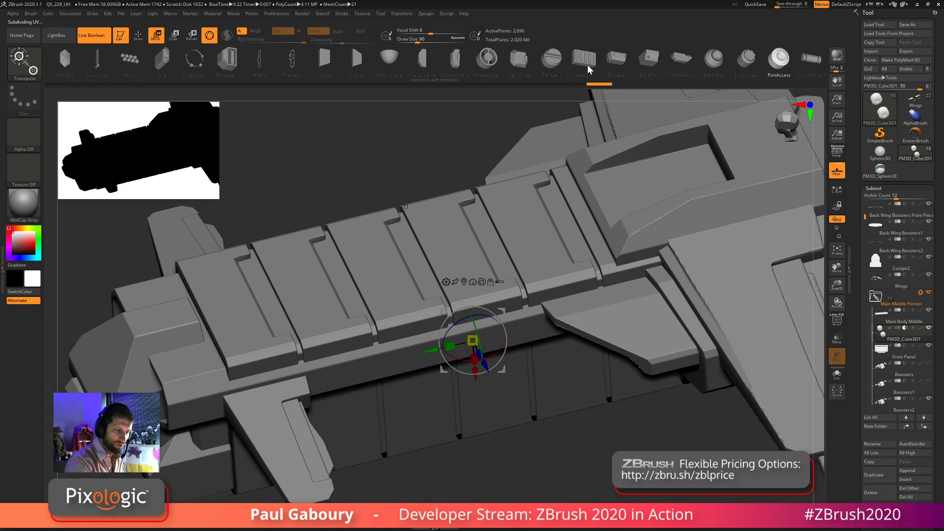
# Rotate the Heatsink cutout upright, scale it down uniformly by about 0.613, and adjust how deep it sits in the hull's side
pyautogui.moveTo(483, 367); pyautogui.dragTo(428, 355)
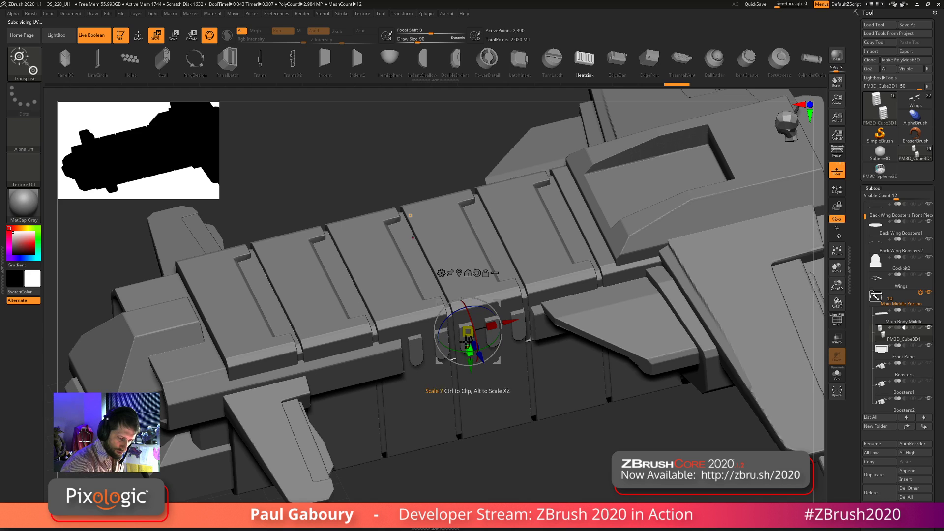
pyautogui.moveTo(467, 331); pyautogui.dragTo(446, 323)
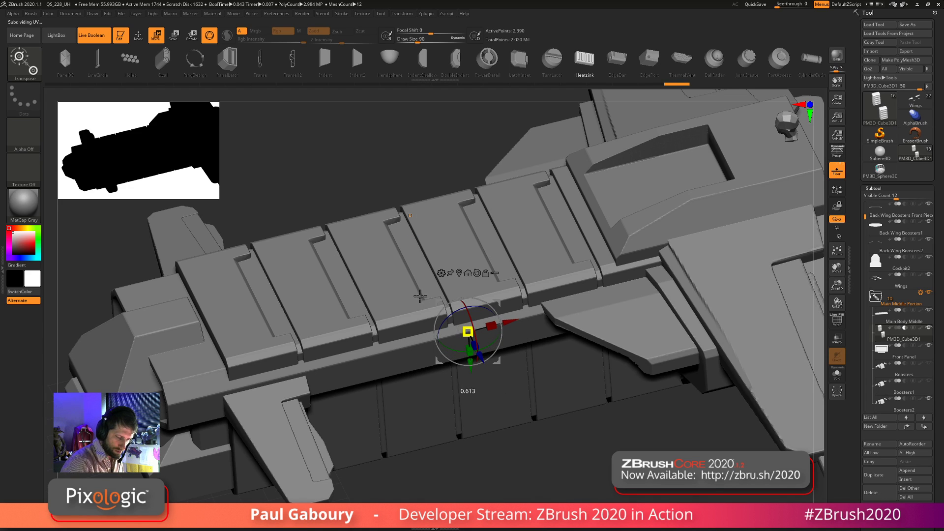
pyautogui.moveTo(483, 358); pyautogui.dragTo(503, 381)
pyautogui.moveTo(494, 391)
pyautogui.keyDown('ctrl'); pyautogui.mouseDown(button='right')
pyautogui.moveTo(482, 442)
pyautogui.moveTo(481, 412)
pyautogui.moveTo(494, 436)
pyautogui.moveTo(533, 427)
pyautogui.mouseUp(button='right'); pyautogui.keyUp('ctrl')
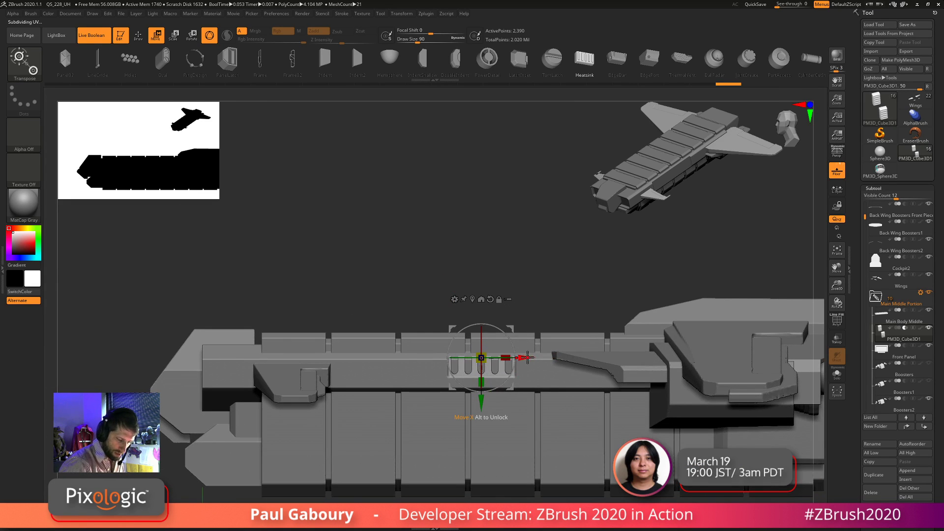
# Move the Heatsink cutout forward to the nose block ahead of the front wing, and return to Draw mode
pyautogui.moveTo(520, 358); pyautogui.dragTo(323, 410)
pyautogui.moveTo(323, 409); pyautogui.dragTo(305, 367, button='right')
pyautogui.moveTo(296, 368); pyautogui.dragTo(265, 379)
pyautogui.moveTo(387, 472)
pyautogui.keyDown('ctrl'); pyautogui.mouseDown(button='right')
pyautogui.moveTo(379, 465)
pyautogui.moveTo(477, 437)
pyautogui.moveTo(484, 471)
pyautogui.moveTo(463, 456)
pyautogui.moveTo(482, 442)
pyautogui.moveTo(460, 460)
pyautogui.mouseUp(button='right'); pyautogui.keyUp('ctrl')
pyautogui.press('q')
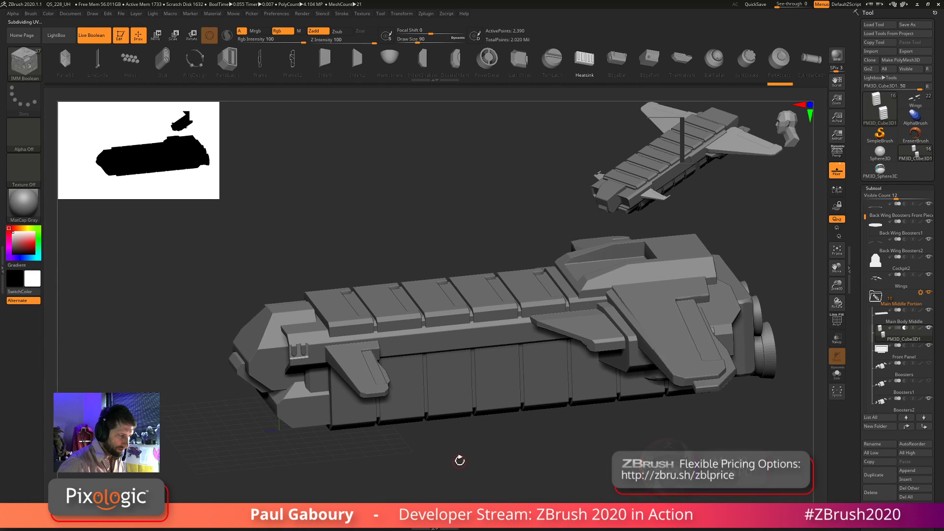
# Insert the Indent2 shape as a mirrored cutout on the middle of the hull's side, between the front and rear wings
pyautogui.click(363, 74)
pyautogui.keyDown('shift'); pyautogui.moveTo(486, 420); pyautogui.dragTo(489, 408, button='right'); pyautogui.keyUp('shift')
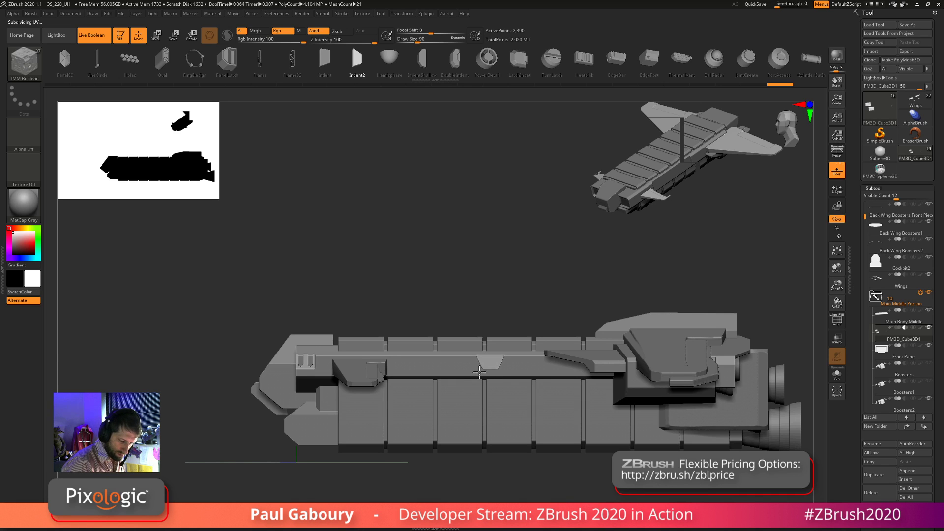
pyautogui.moveTo(479, 371); pyautogui.dragTo(461, 364)
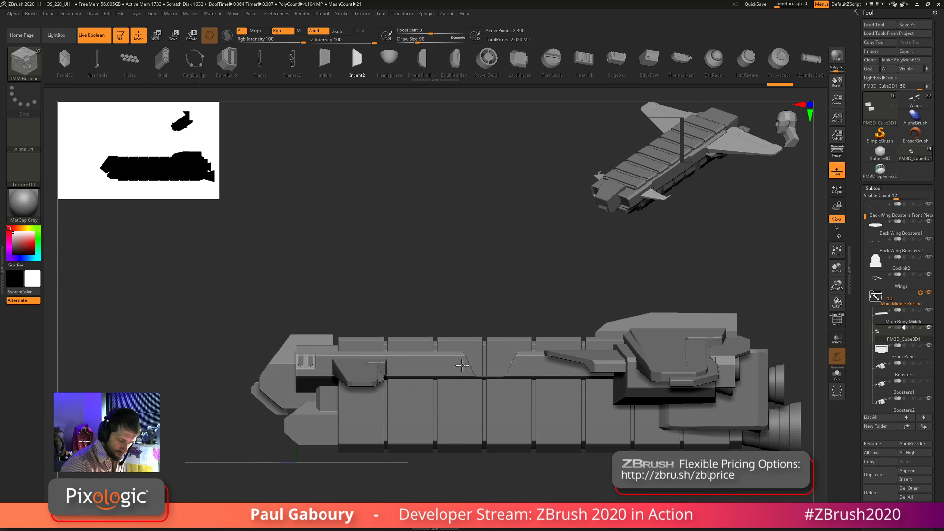
pyautogui.moveTo(497, 473); pyautogui.dragTo(506, 458)
# Adjust the Indent2 cutout's depth and placement in the hull's side with the gizmo
pyautogui.press('w')
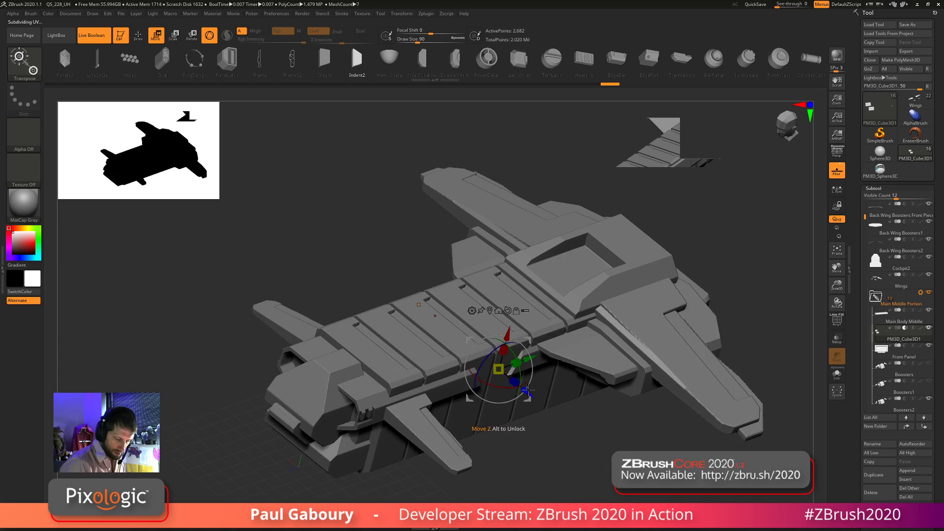
pyautogui.moveTo(527, 390); pyautogui.dragTo(525, 393)
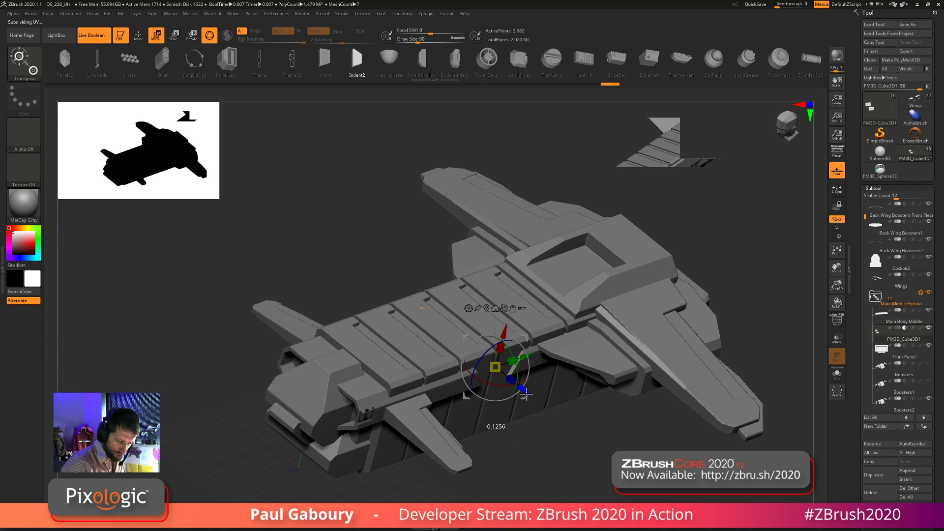
pyautogui.moveTo(539, 461); pyautogui.dragTo(511, 442)
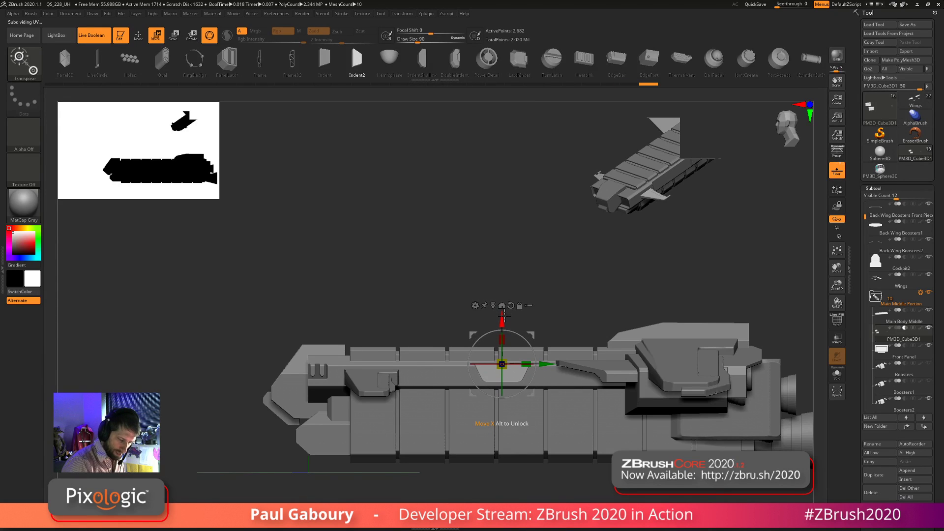
pyautogui.keyDown('alt'); pyautogui.moveTo(519, 457); pyautogui.dragTo(490, 440, button='right'); pyautogui.keyUp('alt')
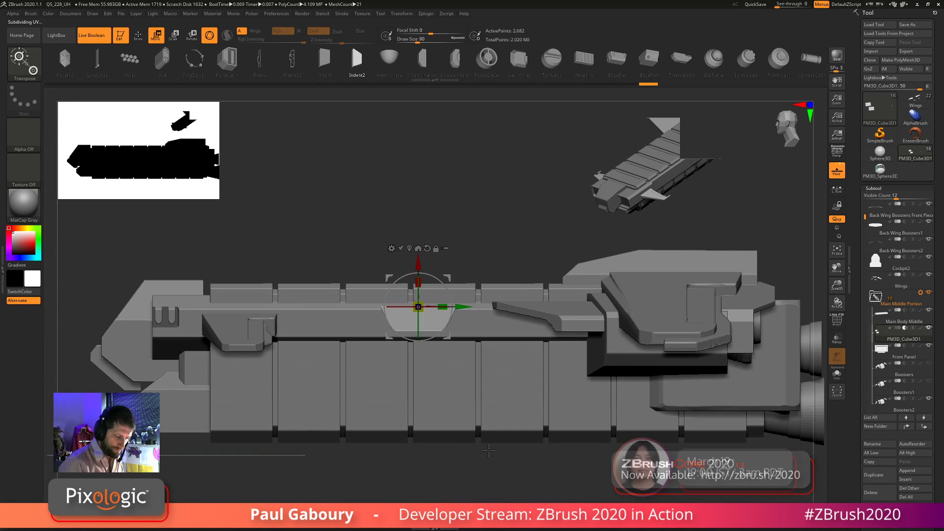
# Try lengthening the Indent2 cutout along the hull with the Extender deformer, showing the wireframe meanwhile
pyautogui.hotkey('shift', 'f')
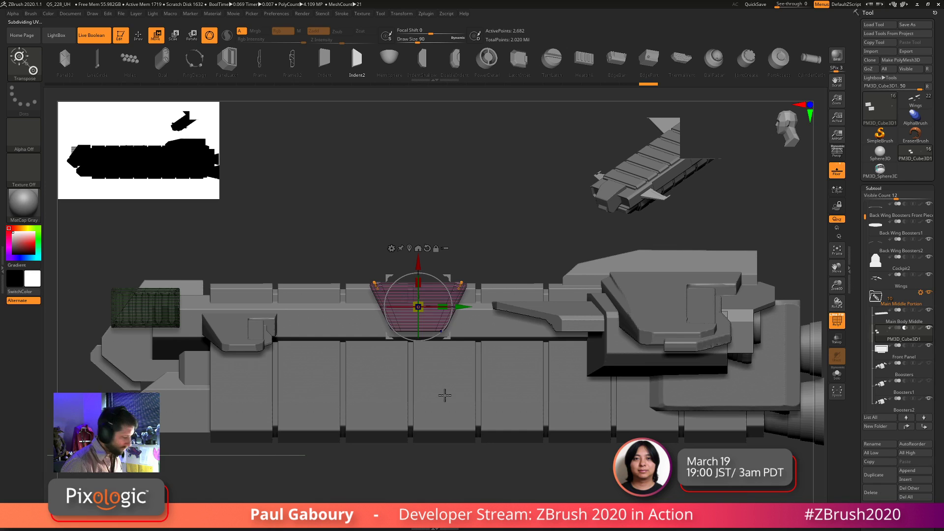
pyautogui.click(391, 248)
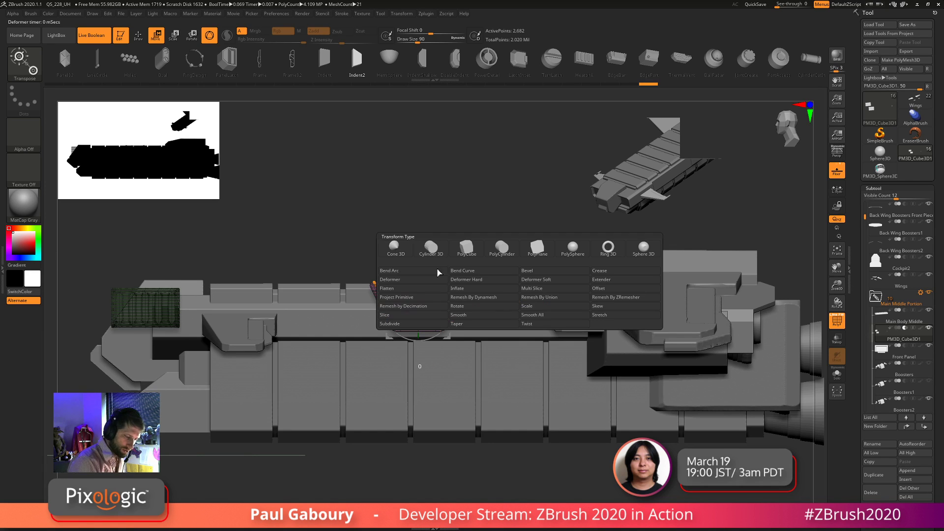
pyautogui.click(618, 280)
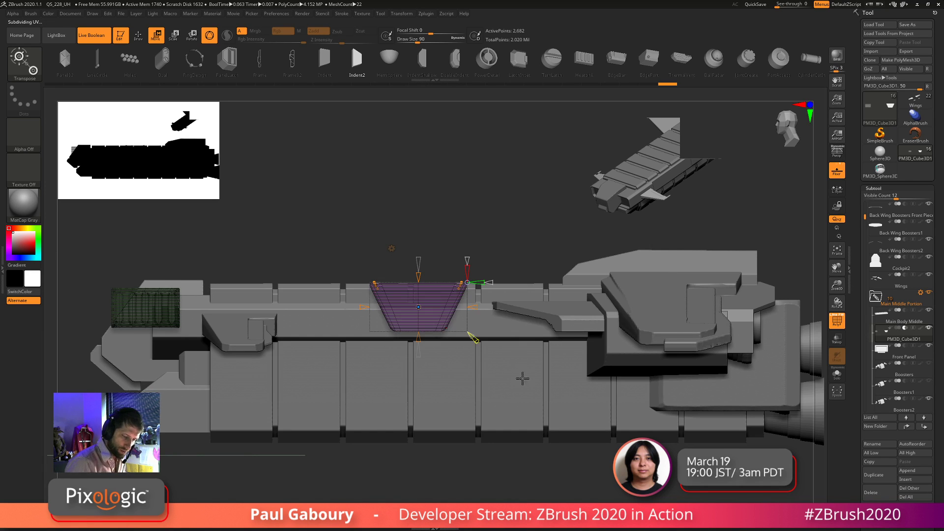
pyautogui.moveTo(476, 307); pyautogui.dragTo(526, 307)
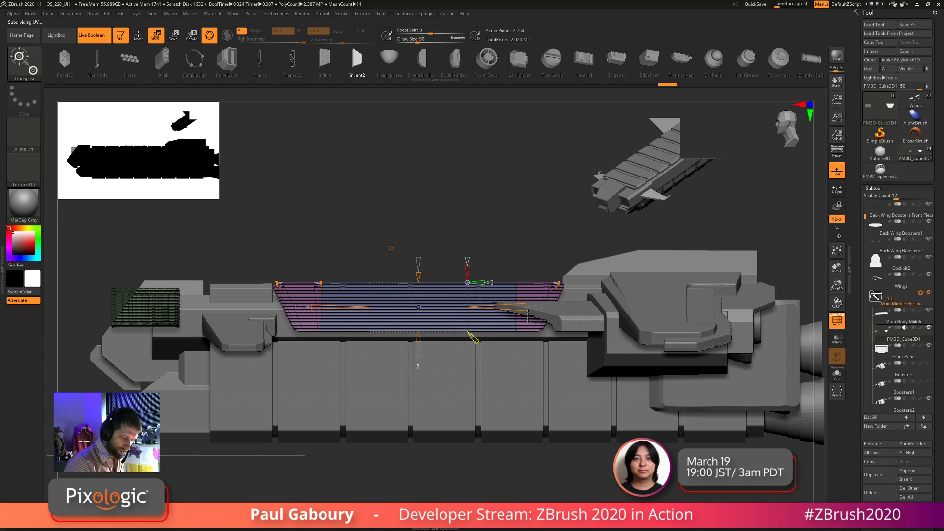
pyautogui.hotkey('shift', 'f')
# Examine the extended recess from below and its mirrored cutter in the subtool preview, and undo the extension
pyautogui.moveTo(498, 402)
pyautogui.mouseDown()
pyautogui.moveTo(500, 468)
pyautogui.moveTo(530, 444)
pyautogui.moveTo(502, 403)
pyautogui.moveTo(506, 392)
pyautogui.moveTo(539, 445)
pyautogui.mouseUp()
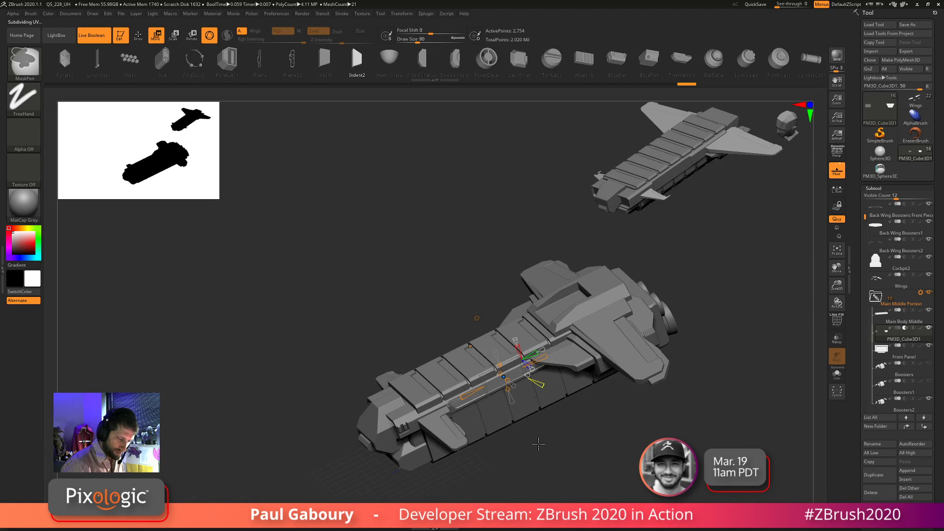
pyautogui.moveTo(498, 407); pyautogui.dragTo(516, 433)
pyautogui.moveTo(513, 393); pyautogui.dragTo(523, 366)
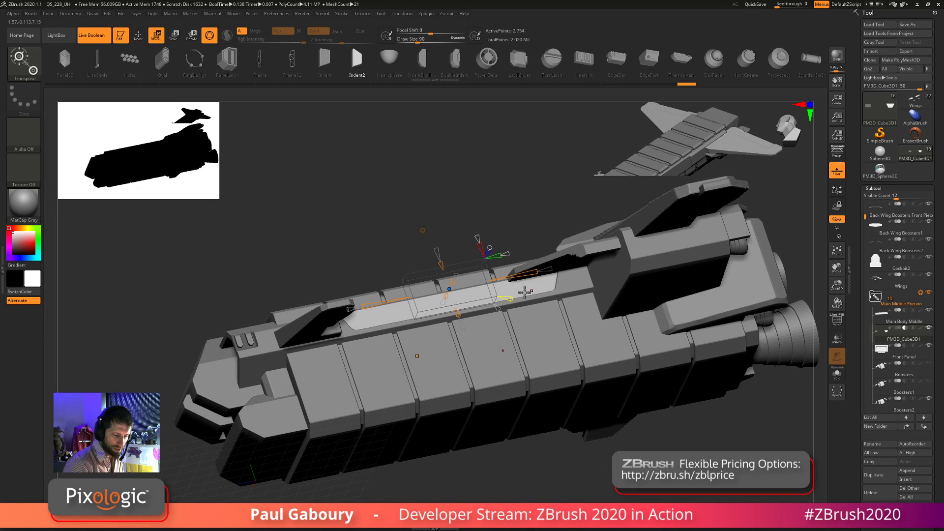
pyautogui.moveTo(884, 339)
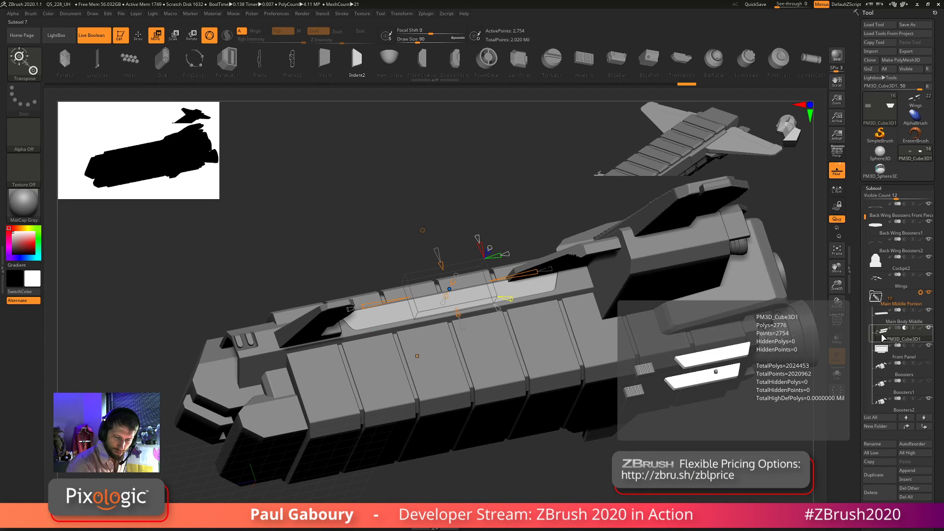
pyautogui.moveTo(886, 319)
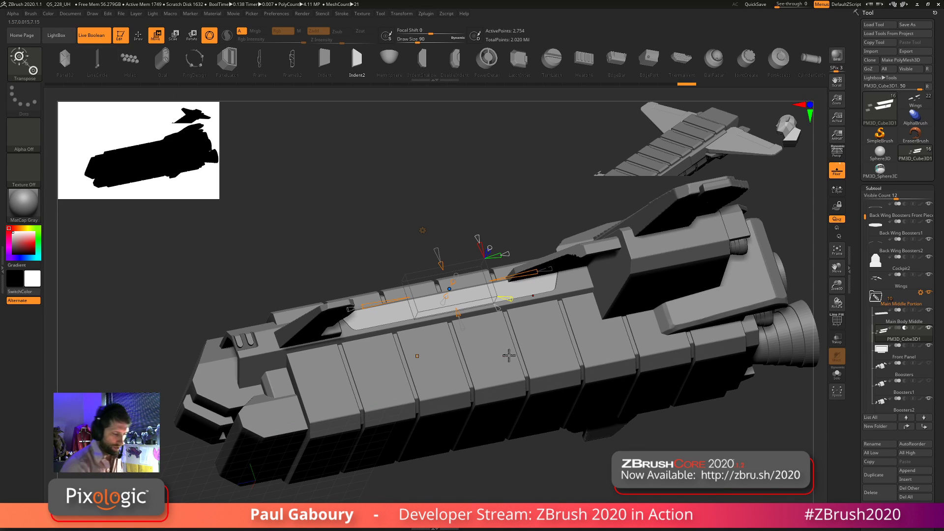
pyautogui.hotkey('ctrl', 'z')
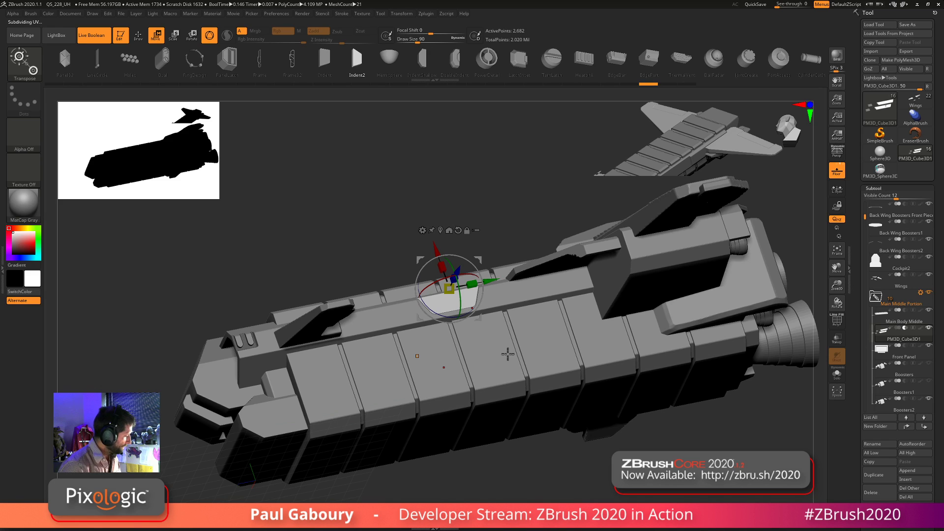
# Show the wireframe and stretch the Indent2 cutout along the hull with the Extender deformer until it spans between the wings
pyautogui.hotkey('shift', 'f')
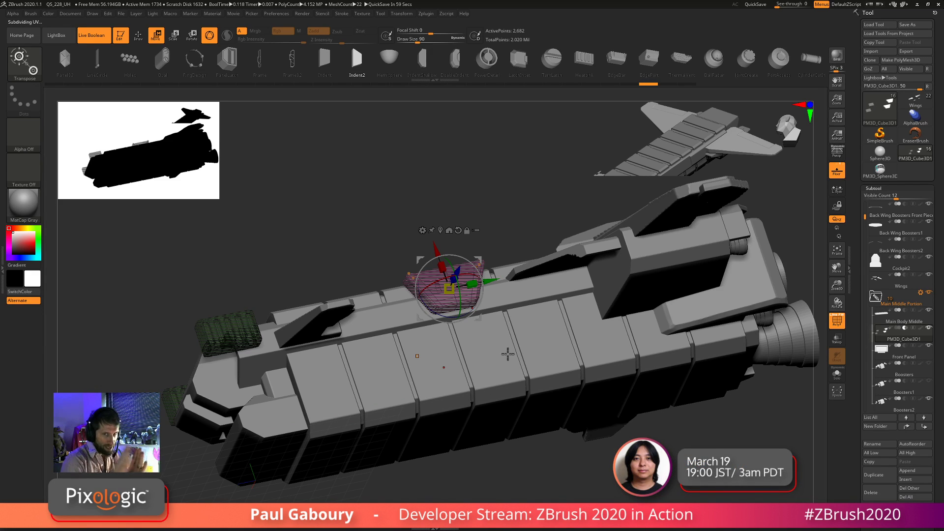
pyautogui.click(422, 230)
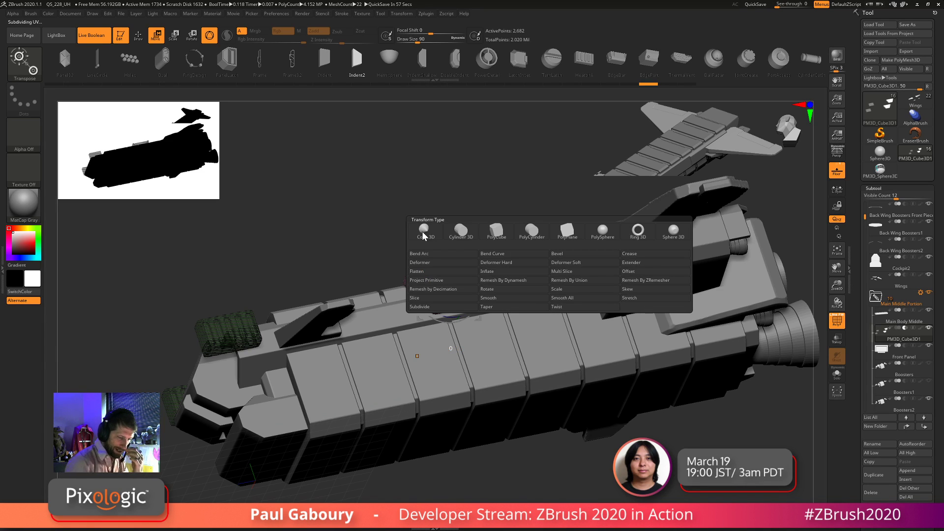
pyautogui.click(641, 264)
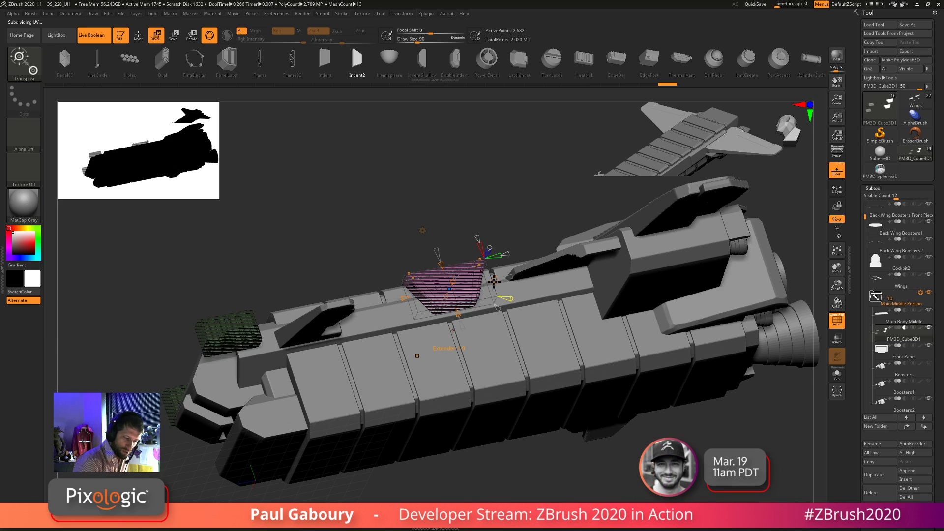
pyautogui.moveTo(495, 281); pyautogui.dragTo(545, 273)
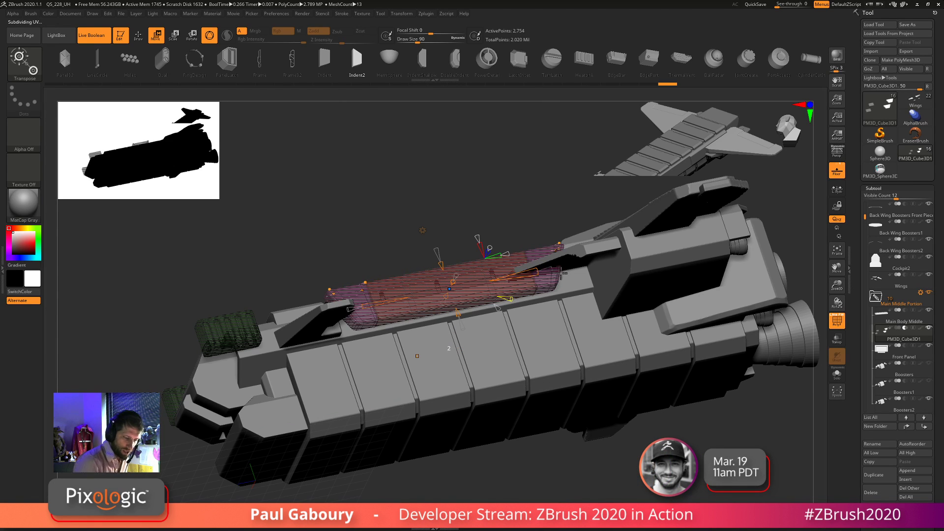
pyautogui.moveTo(552, 473); pyautogui.dragTo(550, 461)
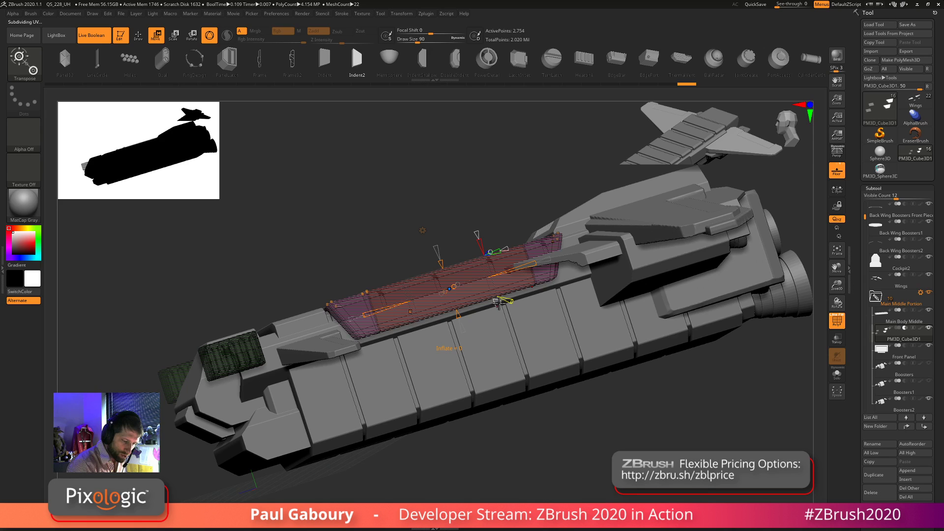
# Adjust the Extender's Inflate amount on the cutout and check the recess with the wireframe temporarily hidden
pyautogui.moveTo(499, 302)
pyautogui.mouseDown()
pyautogui.moveTo(476, 291)
pyautogui.moveTo(487, 306)
pyautogui.mouseUp()
pyautogui.hotkey('shift', 'f')
pyautogui.moveTo(528, 413)
pyautogui.mouseDown()
pyautogui.moveTo(532, 427)
pyautogui.moveTo(519, 433)
pyautogui.moveTo(516, 423)
pyautogui.mouseUp()
pyautogui.hotkey('shift', 'f')
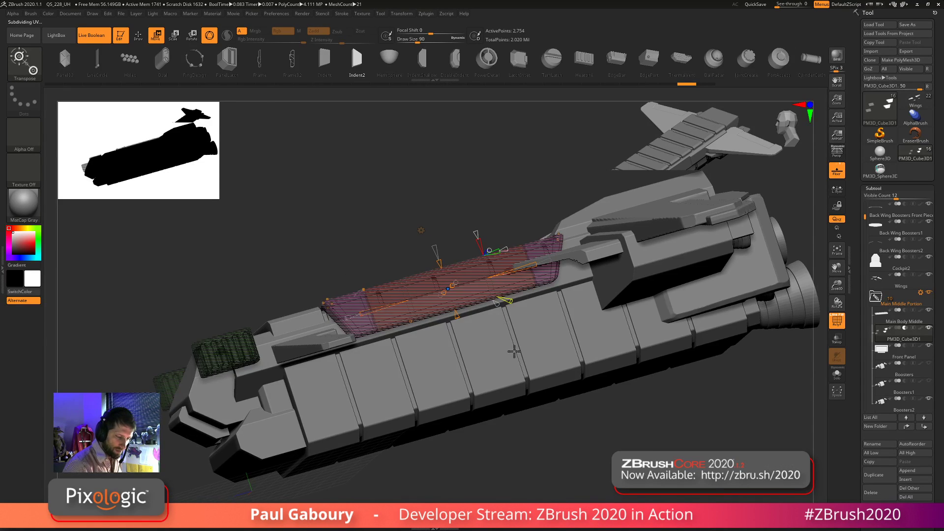
# Try raising the Extender's Y Resolution to add segments along the cutout's middle section, and undo the change
pyautogui.scroll(5, 511, 351)
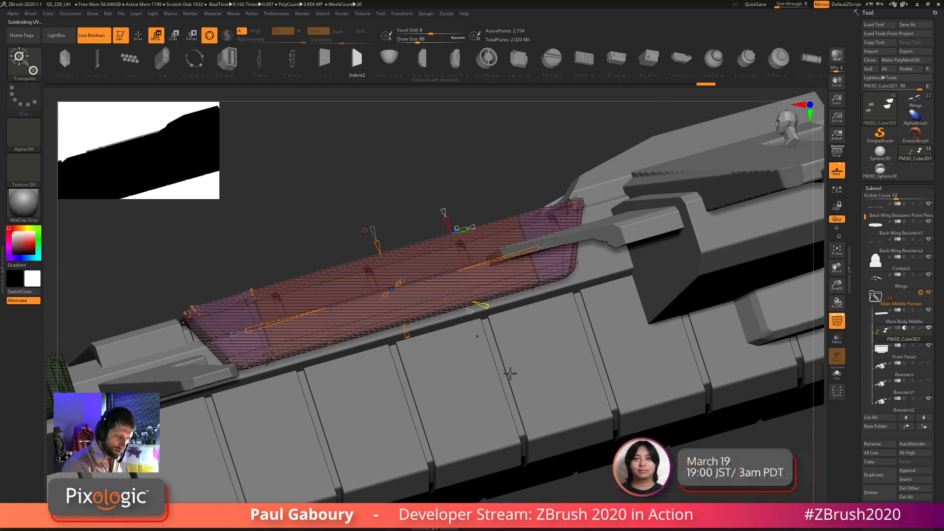
pyautogui.moveTo(506, 388); pyautogui.dragTo(236, 364)
pyautogui.moveTo(211, 407); pyautogui.dragTo(217, 397)
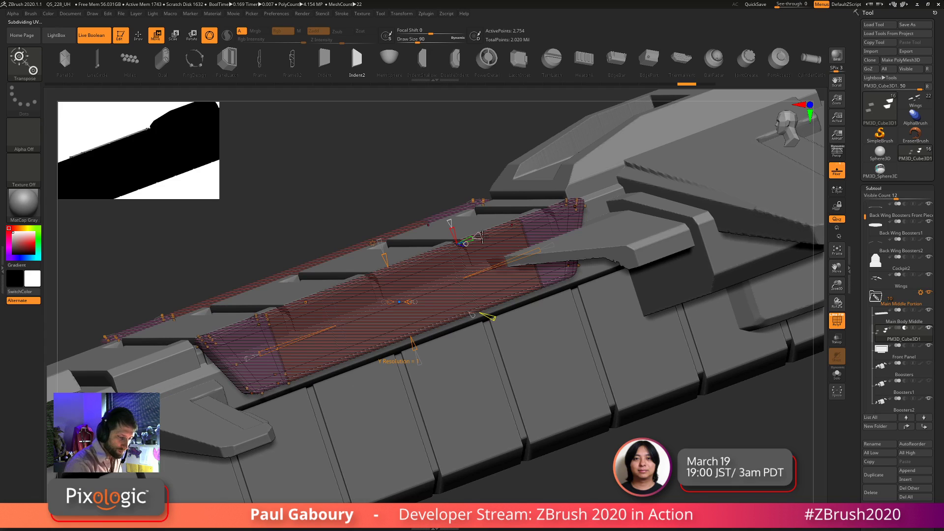
pyautogui.moveTo(479, 237); pyautogui.dragTo(483, 234)
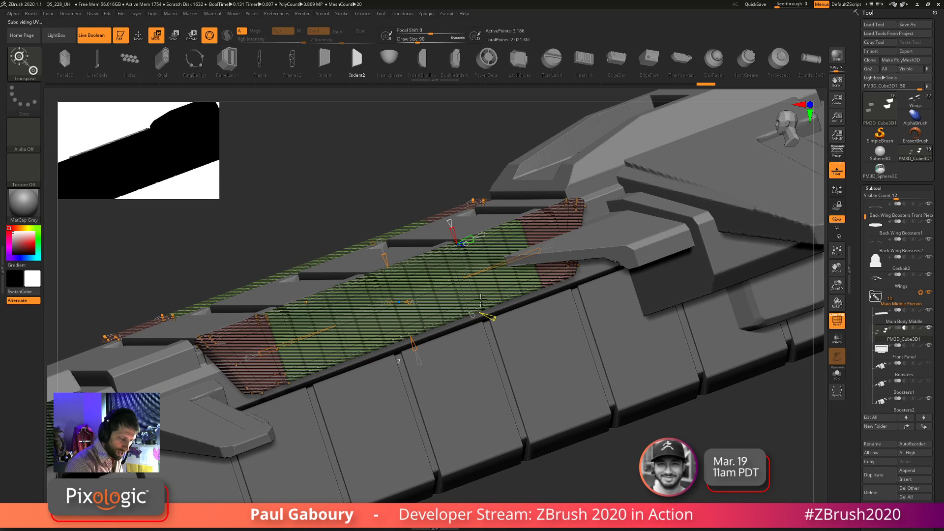
pyautogui.moveTo(403, 301); pyautogui.dragTo(434, 342)
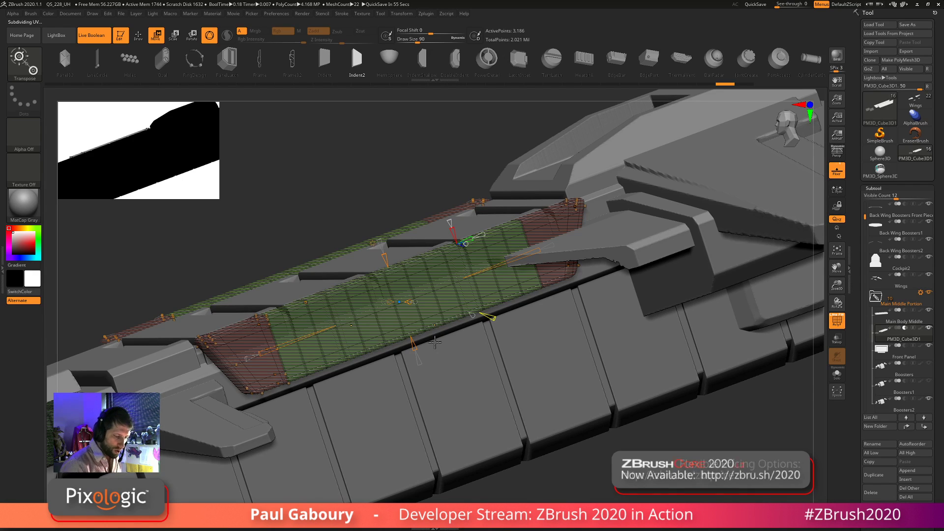
pyautogui.hotkey('ctrl', 'z')
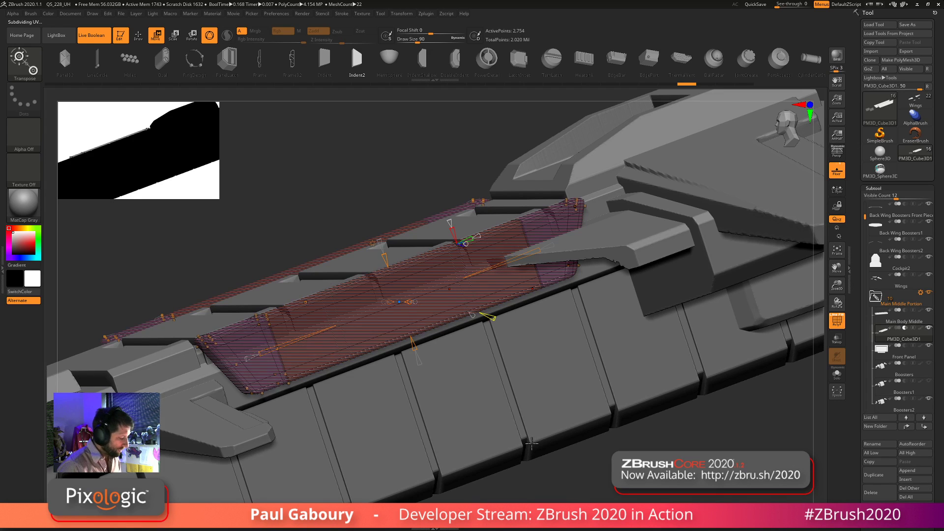
# Return to Draw mode and isolate the cutout subtool with Solo
pyautogui.press('q')
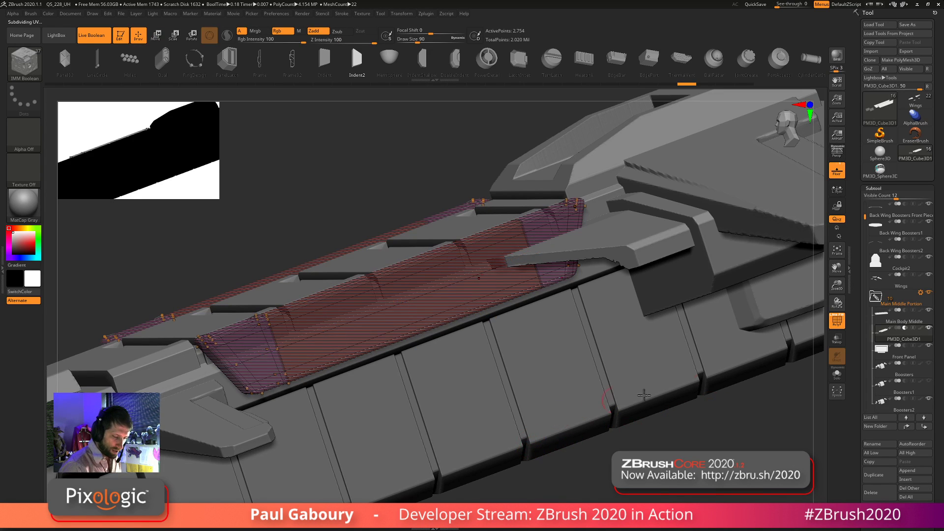
pyautogui.click(837, 375)
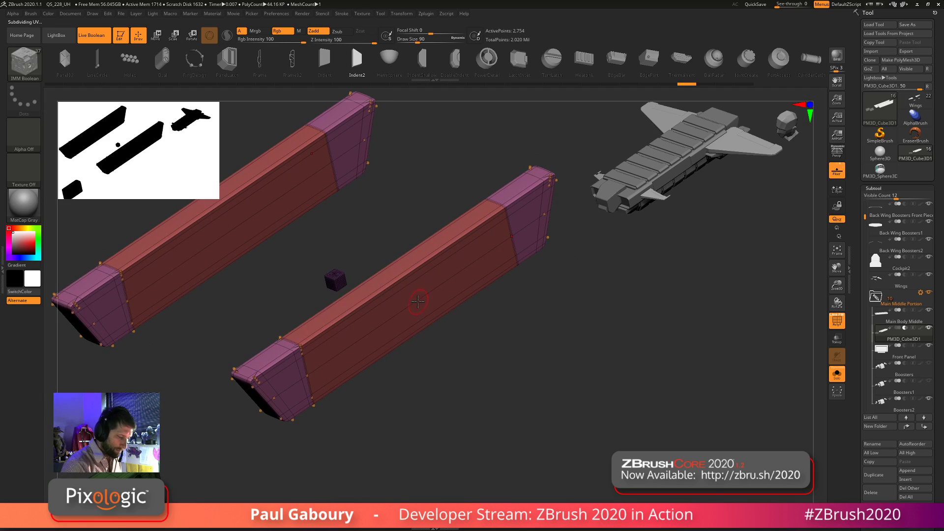
# Choose the ZModeler brush and insert Multiple EdgeLoops across the long middle section of the mirrored cutouts
pyautogui.press('b')
pyautogui.press('z')
pyautogui.press('m')
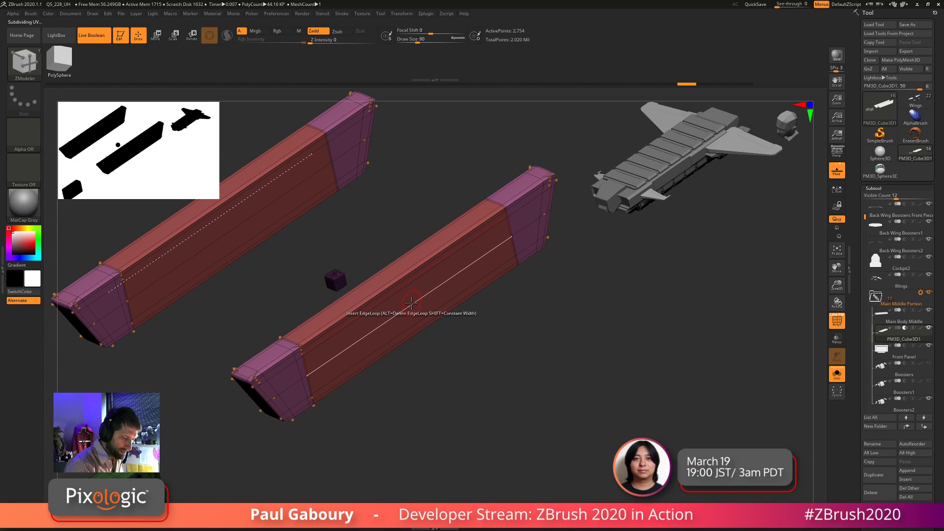
pyautogui.press('space')
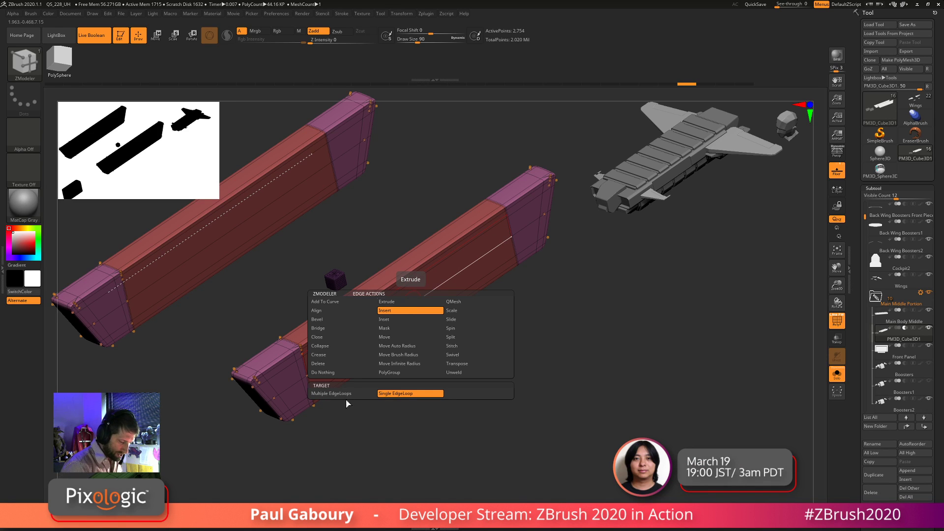
pyautogui.click(338, 394)
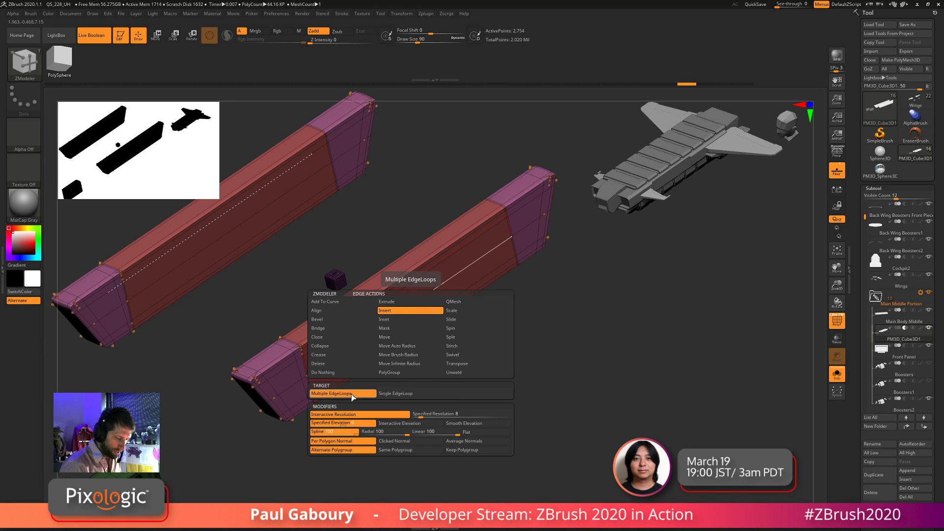
pyautogui.moveTo(412, 302); pyautogui.dragTo(441, 264)
pyautogui.moveTo(445, 313)
pyautogui.keyDown('ctrl'); pyautogui.mouseDown(button='right')
pyautogui.moveTo(452, 329)
pyautogui.moveTo(453, 297)
pyautogui.mouseUp(button='right'); pyautogui.keyUp('ctrl')
# Apply QMesh with the Polygroup All target to the alternating strips of the cutout, then turn off Solo to inspect the ribbed recess
pyautogui.press('space')
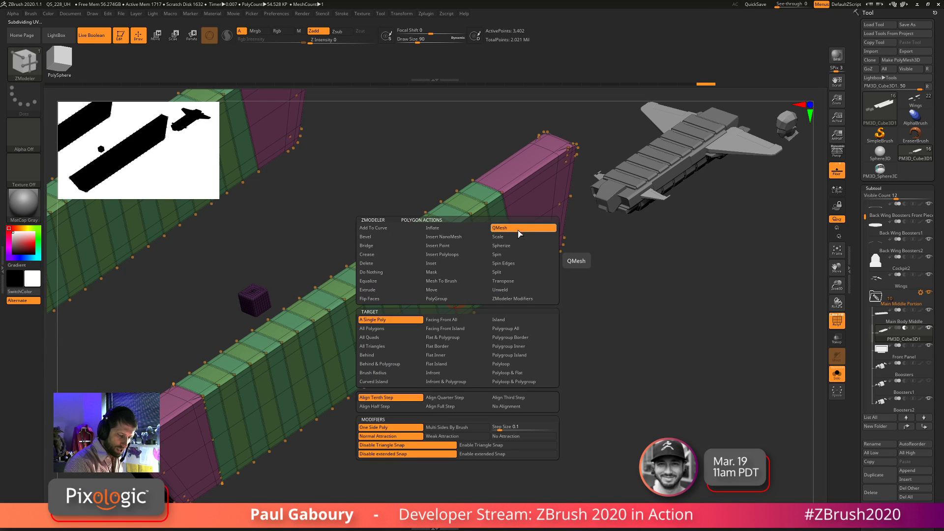
pyautogui.click(517, 330)
pyautogui.click(517, 330)
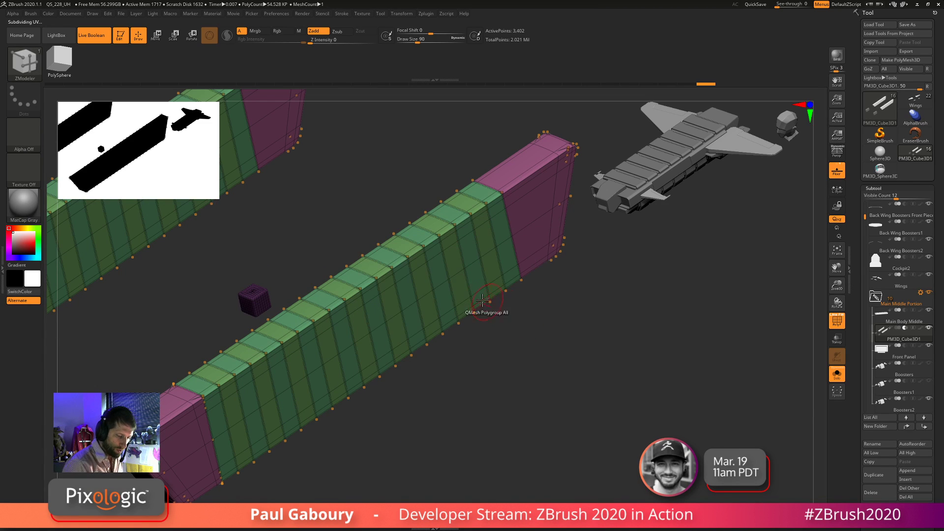
pyautogui.click(460, 288)
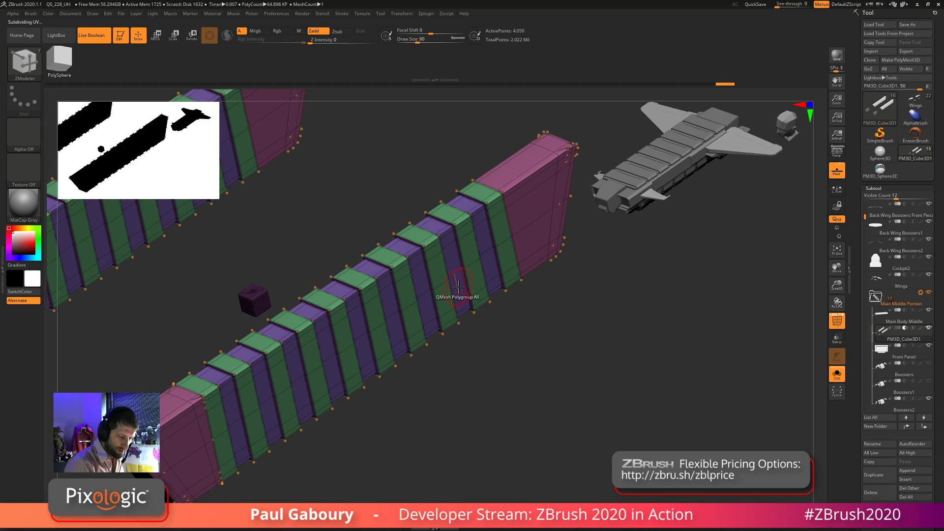
pyautogui.click(836, 374)
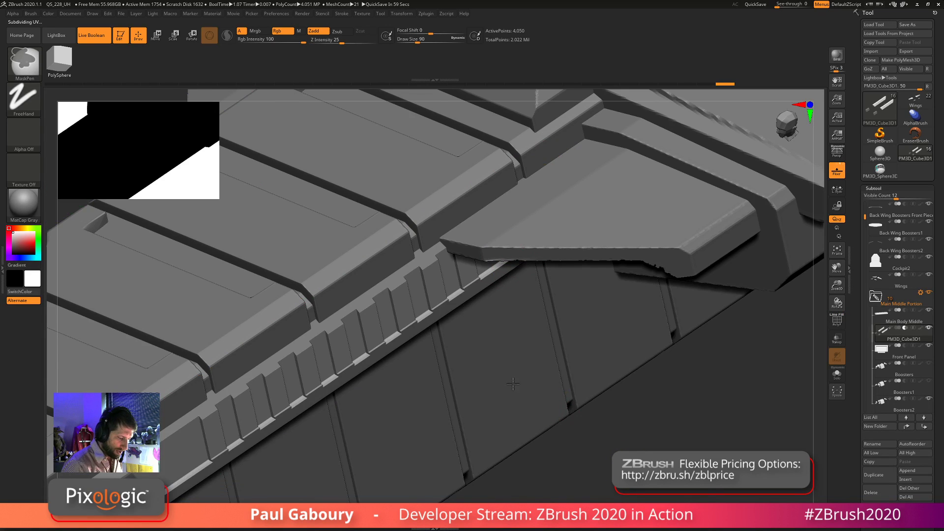
pyautogui.moveTo(568, 425)
pyautogui.keyDown('ctrl'); pyautogui.mouseDown(button='right')
pyautogui.moveTo(512, 390)
pyautogui.moveTo(520, 429)
pyautogui.moveTo(506, 402)
pyautogui.moveTo(497, 404)
pyautogui.moveTo(512, 391)
pyautogui.moveTo(522, 434)
pyautogui.moveTo(507, 387)
pyautogui.moveTo(519, 406)
pyautogui.mouseUp(button='right'); pyautogui.keyUp('ctrl')
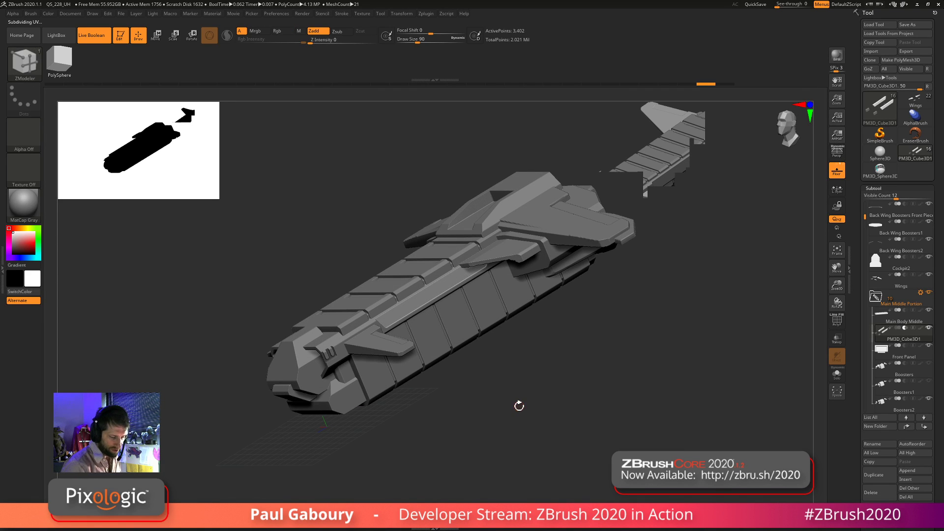
# Check the cutout's wireframe, hide it again, and shift the cutout against the hull's side with the Gizmo before returning to Draw mode
pyautogui.hotkey('shift', 'f')
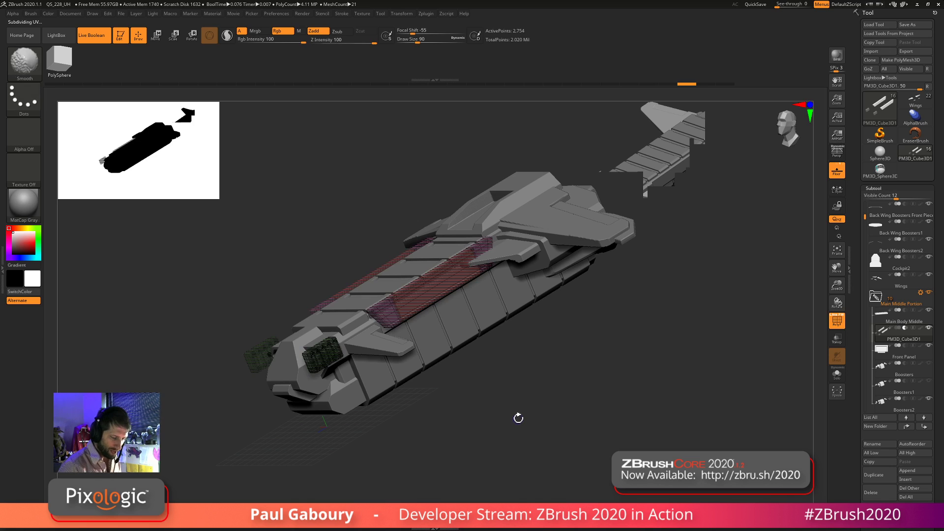
pyautogui.hotkey('shift', 'f')
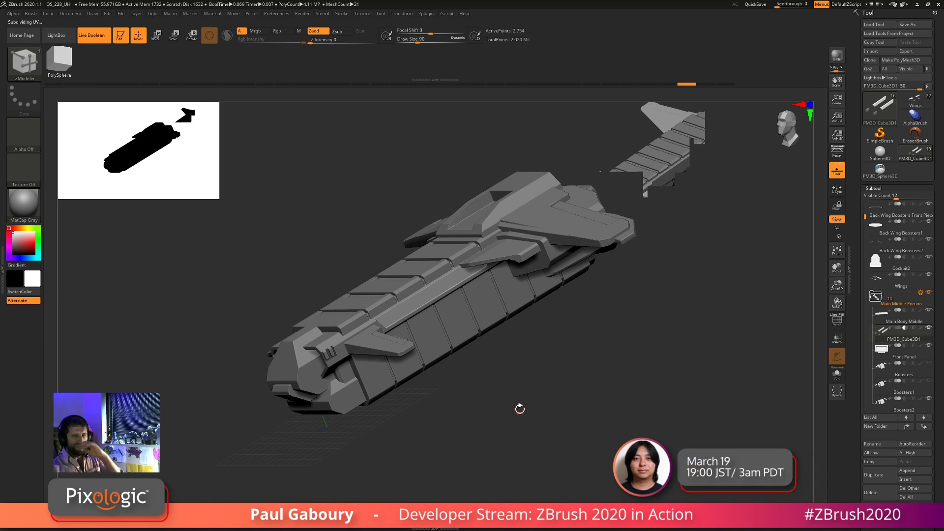
pyautogui.press('w')
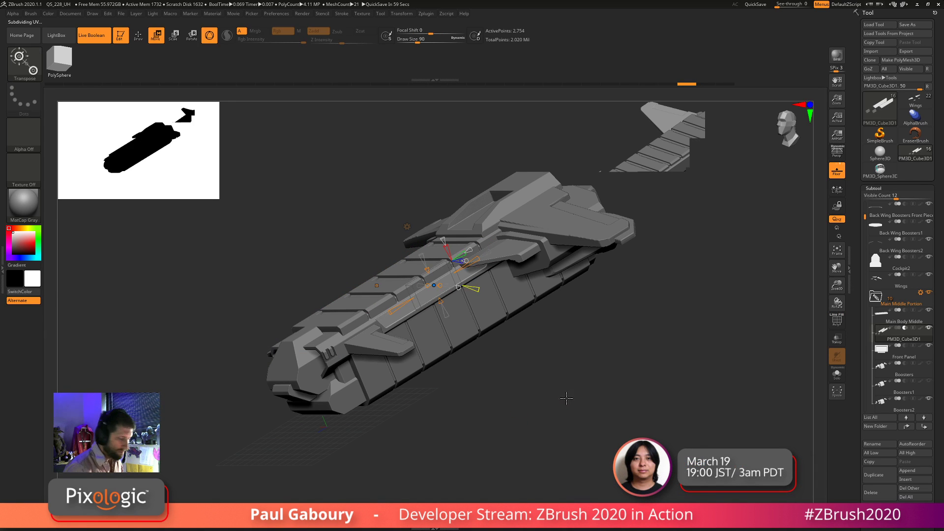
pyautogui.moveTo(564, 396); pyautogui.dragTo(467, 300, button='right')
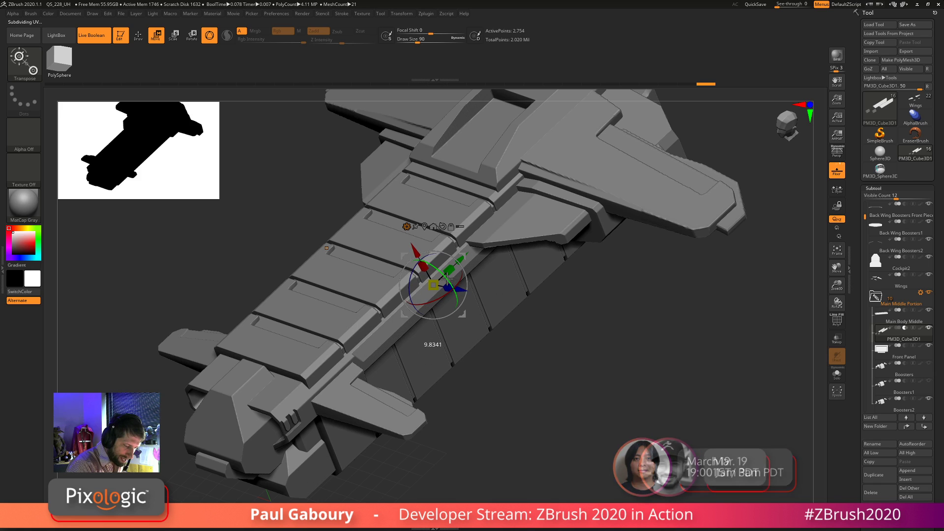
pyautogui.moveTo(447, 278); pyautogui.dragTo(459, 290)
pyautogui.moveTo(529, 382)
pyautogui.mouseDown()
pyautogui.moveTo(437, 389)
pyautogui.moveTo(542, 427)
pyautogui.moveTo(531, 459)
pyautogui.moveTo(530, 401)
pyautogui.moveTo(553, 351)
pyautogui.mouseUp()
pyautogui.press('q')
# Examine the long recess between the wings from the front, side and rear of the ship
pyautogui.moveTo(536, 419)
pyautogui.mouseDown()
pyautogui.moveTo(513, 415)
pyautogui.moveTo(506, 427)
pyautogui.moveTo(530, 450)
pyautogui.moveTo(437, 337)
pyautogui.mouseUp()
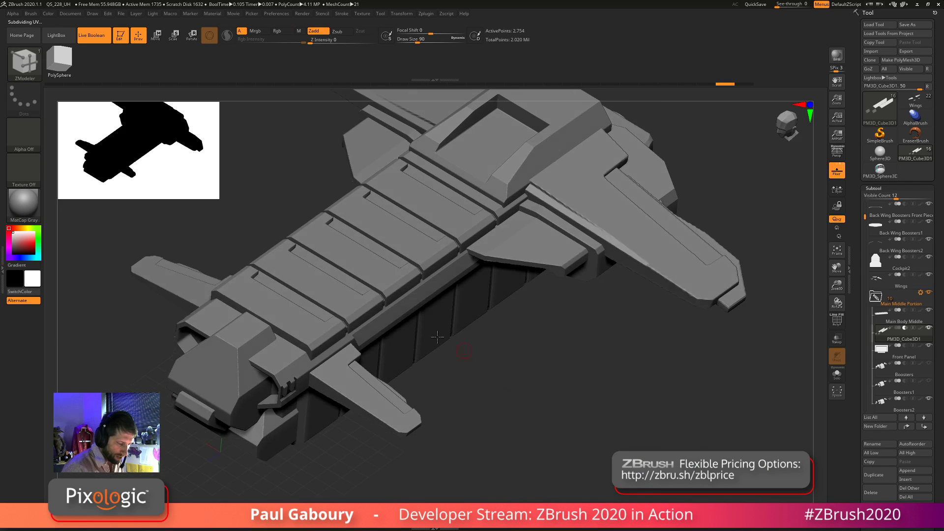
pyautogui.moveTo(550, 430); pyautogui.dragTo(541, 422)
pyautogui.keyDown('ctrl'); pyautogui.moveTo(541, 422); pyautogui.dragTo(461, 384, button='right'); pyautogui.keyUp('ctrl')
pyautogui.moveTo(464, 412); pyautogui.dragTo(460, 376)
pyautogui.keyDown('ctrl'); pyautogui.moveTo(460, 376); pyautogui.dragTo(533, 436, button='right'); pyautogui.keyUp('ctrl')
pyautogui.moveTo(522, 448); pyautogui.dragTo(514, 457)
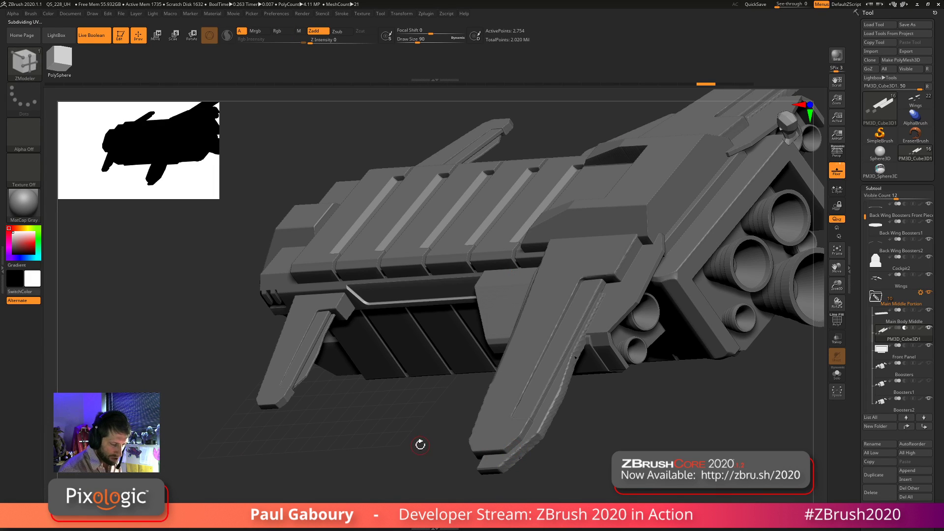
pyautogui.keyDown('ctrl'); pyautogui.moveTo(411, 438); pyautogui.dragTo(386, 429, button='right'); pyautogui.keyUp('ctrl')
pyautogui.moveTo(386, 428)
pyautogui.mouseDown()
pyautogui.moveTo(438, 411)
pyautogui.moveTo(484, 442)
pyautogui.mouseUp()
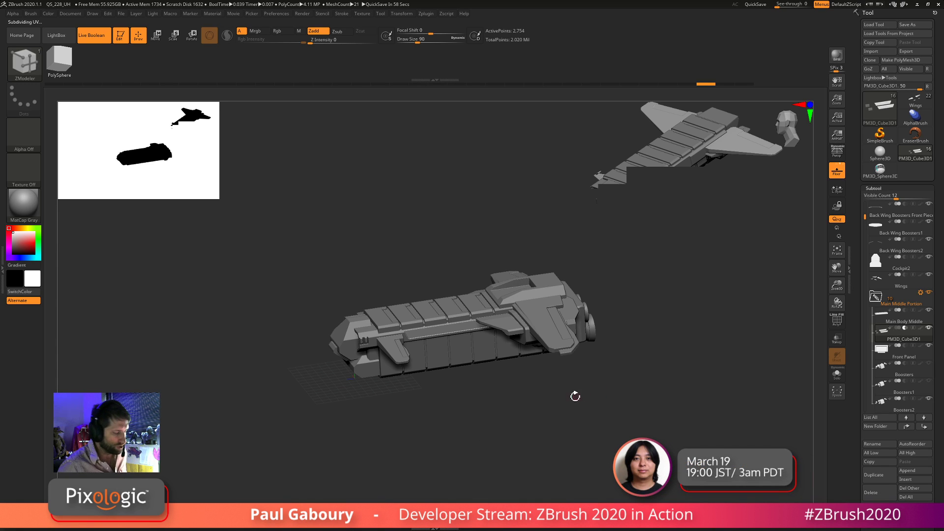
# Turn off Live Boolean, hide the PM3D_Cube3D1 cutout, and make Main Body Middle the active subtool
pyautogui.click(93, 35)
pyautogui.keyDown('alt'); pyautogui.moveTo(378, 431); pyautogui.dragTo(299, 436); pyautogui.keyUp('alt')
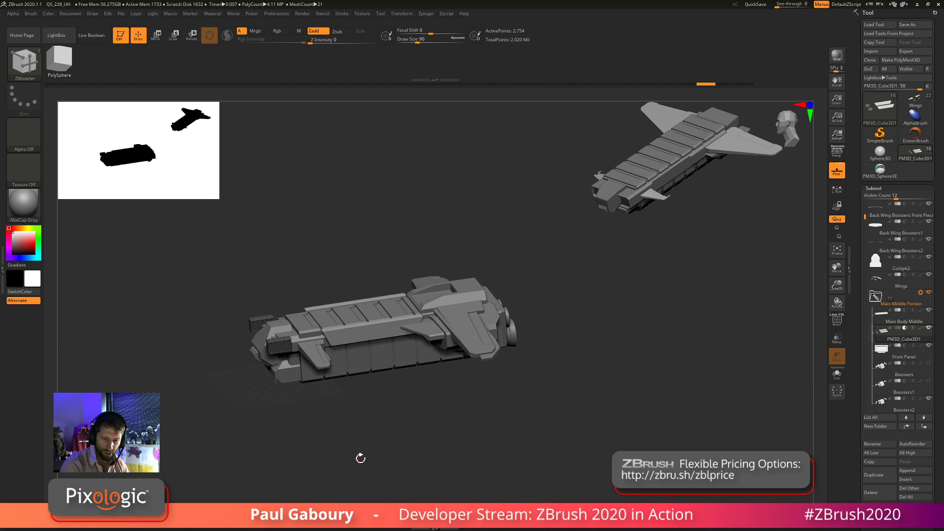
pyautogui.keyDown('alt'); pyautogui.click(358, 339); pyautogui.keyUp('alt')
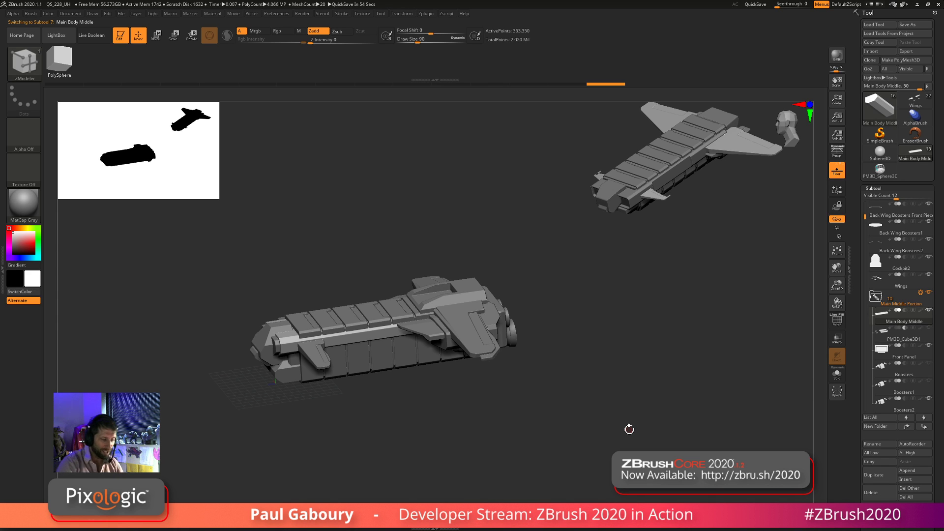
# Inspect the uncut hull from above and from the side, then turn Live Boolean back on
pyautogui.moveTo(438, 446); pyautogui.dragTo(520, 394)
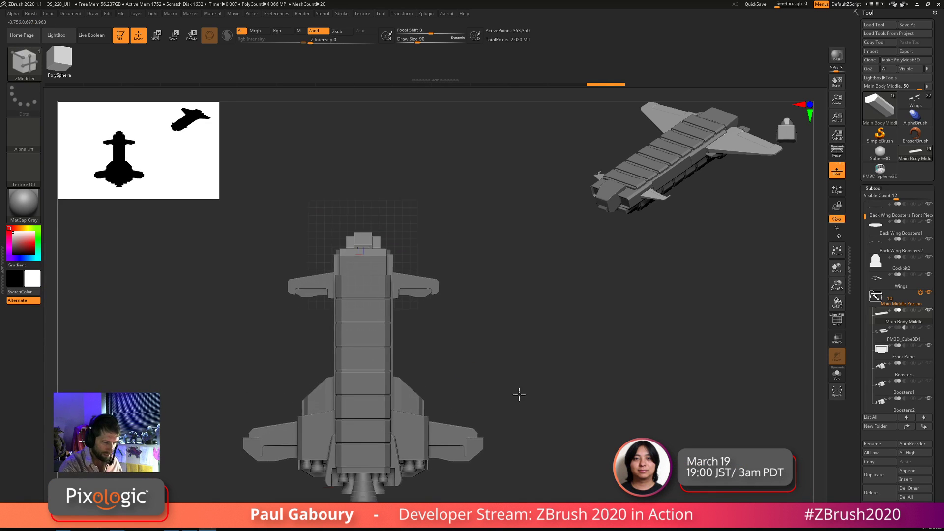
pyautogui.keyDown('alt'); pyautogui.moveTo(357, 294); pyautogui.dragTo(391, 332, button='right'); pyautogui.keyUp('alt')
pyautogui.keyDown('ctrl'); pyautogui.moveTo(392, 333); pyautogui.dragTo(457, 393, button='right'); pyautogui.keyUp('ctrl')
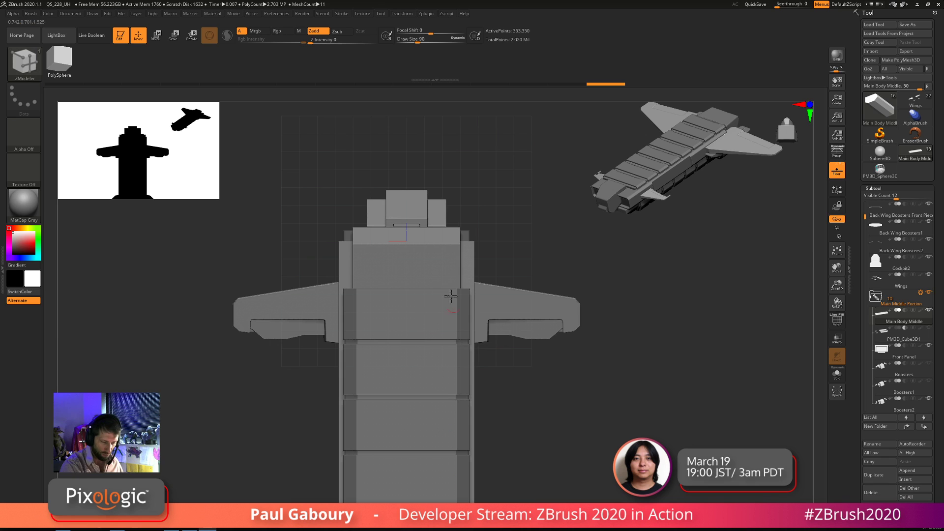
pyautogui.keyDown('ctrl'); pyautogui.moveTo(552, 434); pyautogui.dragTo(530, 327, button='right'); pyautogui.keyUp('ctrl')
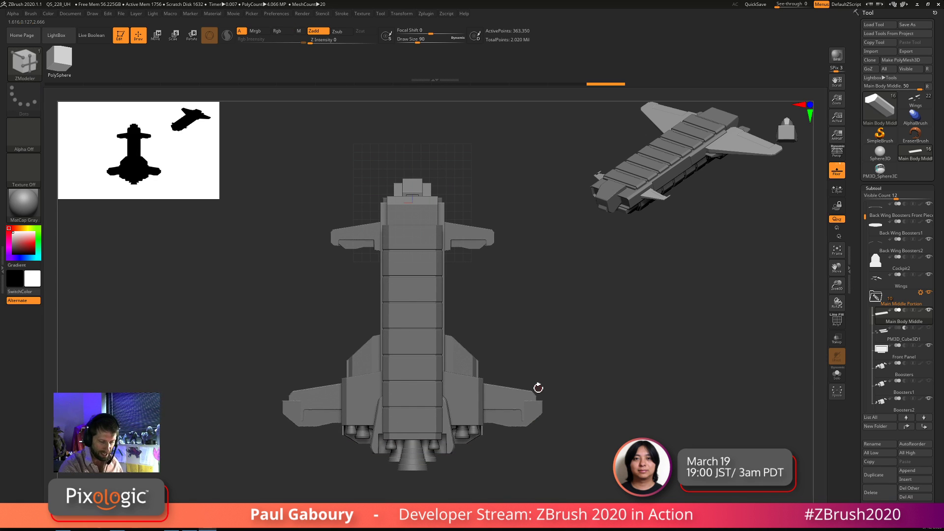
pyautogui.moveTo(538, 387); pyautogui.dragTo(556, 450)
pyautogui.keyDown('ctrl'); pyautogui.moveTo(556, 450); pyautogui.dragTo(483, 292, button='right'); pyautogui.keyUp('ctrl')
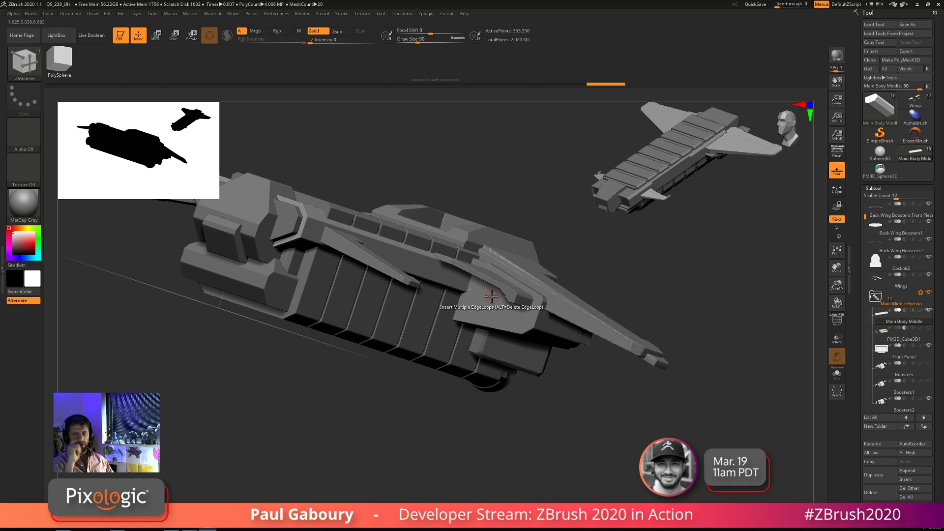
pyautogui.keyDown('ctrl'); pyautogui.moveTo(492, 295); pyautogui.dragTo(555, 419, button='right'); pyautogui.keyUp('ctrl')
pyautogui.moveTo(556, 420); pyautogui.dragTo(285, 276)
pyautogui.click(99, 39)
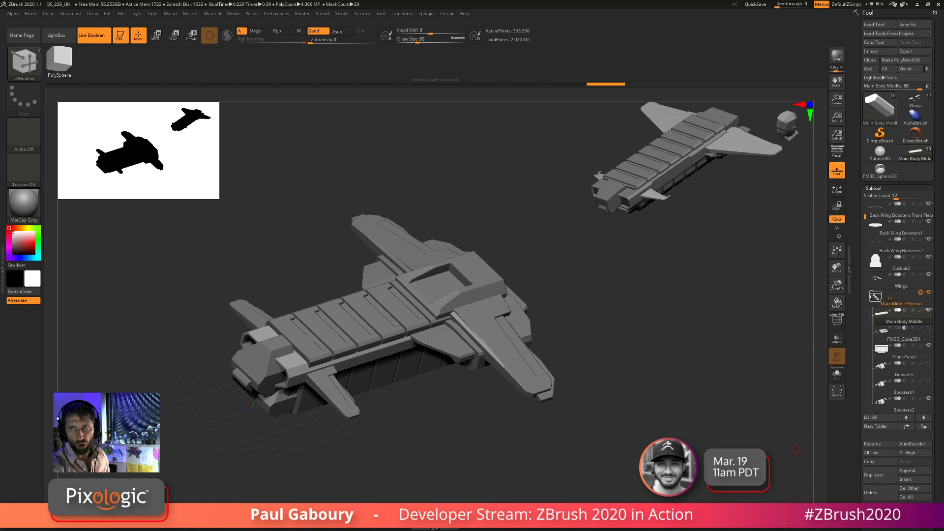
# Bring up the web browser and view the Death Star Owner's Technical Manual and The Force Awakens Incredible Cross-Sections as references
pyautogui.moveTo(943, 196); pyautogui.dragTo(484, 50)
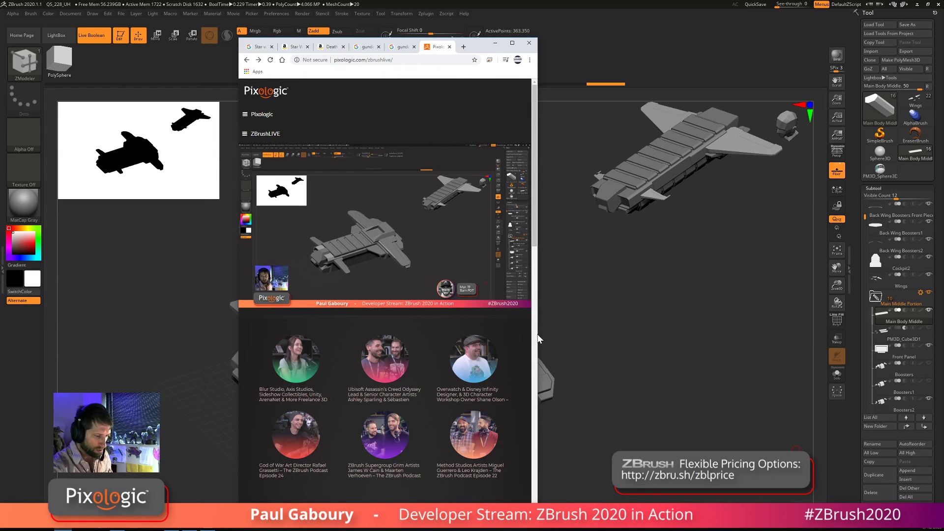
pyautogui.click(331, 47)
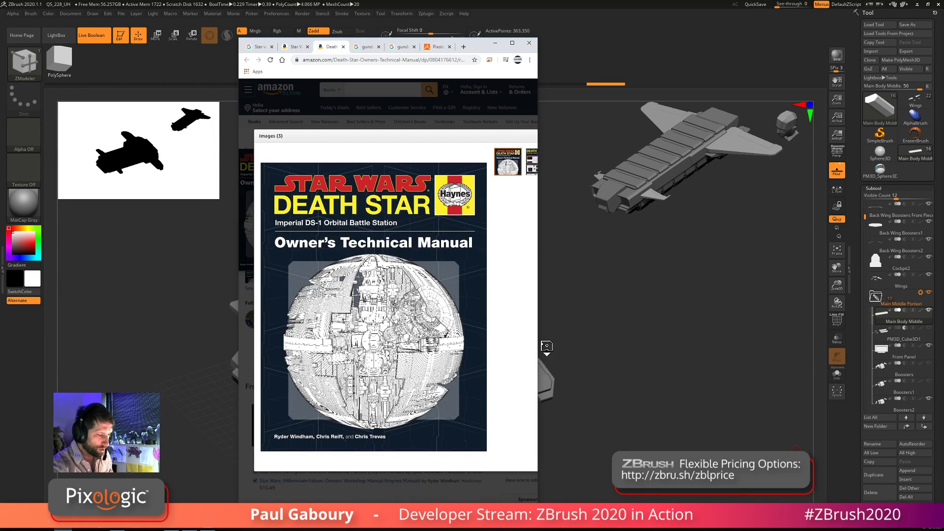
pyautogui.moveTo(537, 344); pyautogui.dragTo(834, 339)
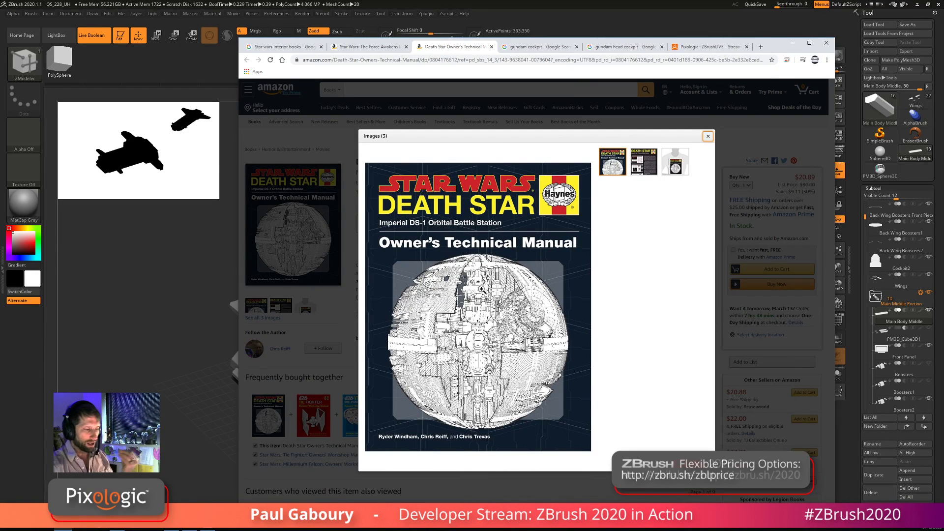
pyautogui.click(366, 47)
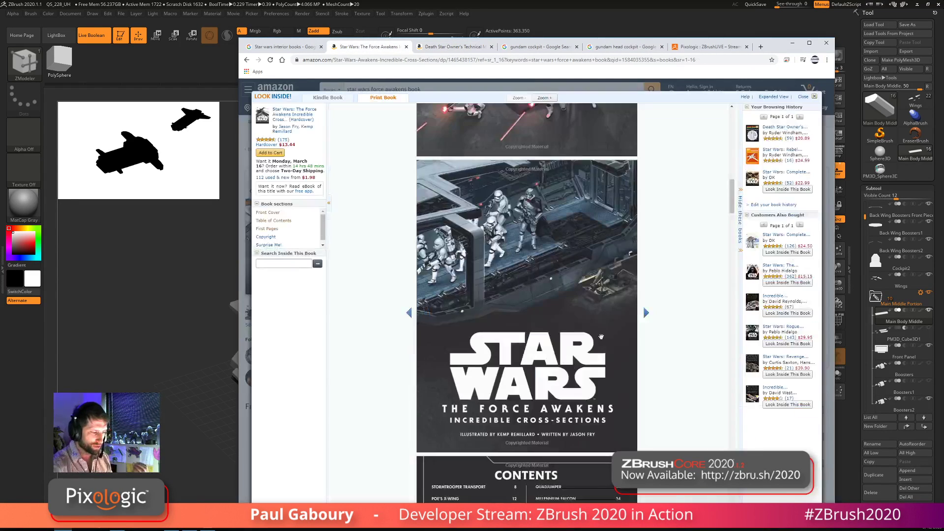
pyautogui.scroll(-1, 542, 295)
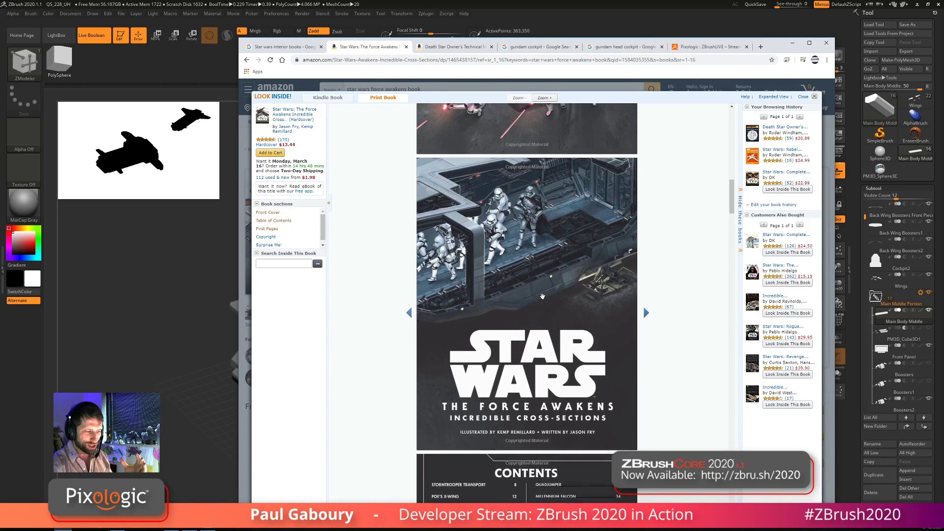
pyautogui.scroll(1, 542, 296)
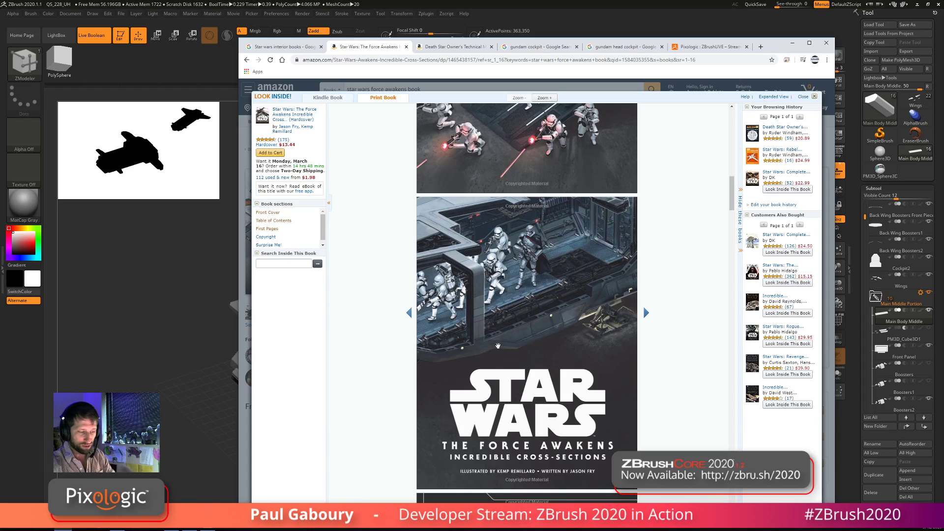
# View the Millennium Falcon cross-section images among the Star Wars interior books search results
pyautogui.click(290, 47)
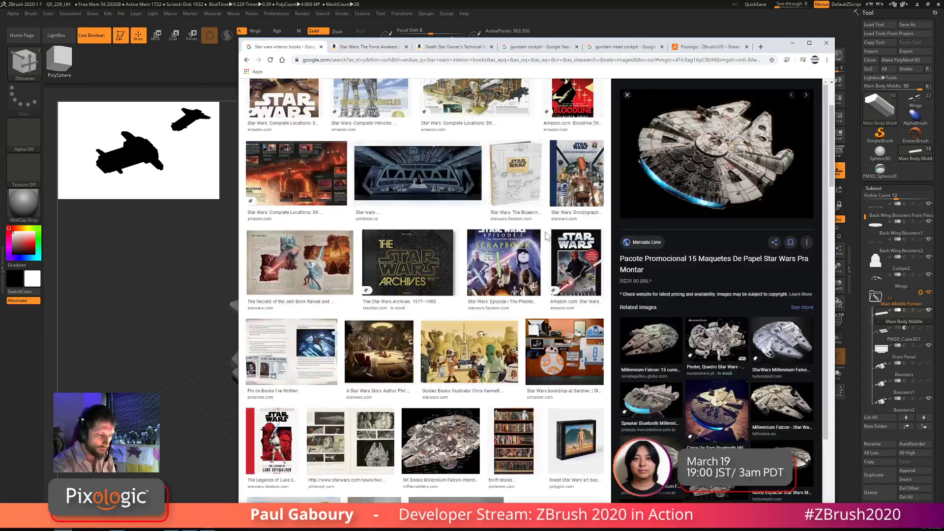
pyautogui.click(703, 355)
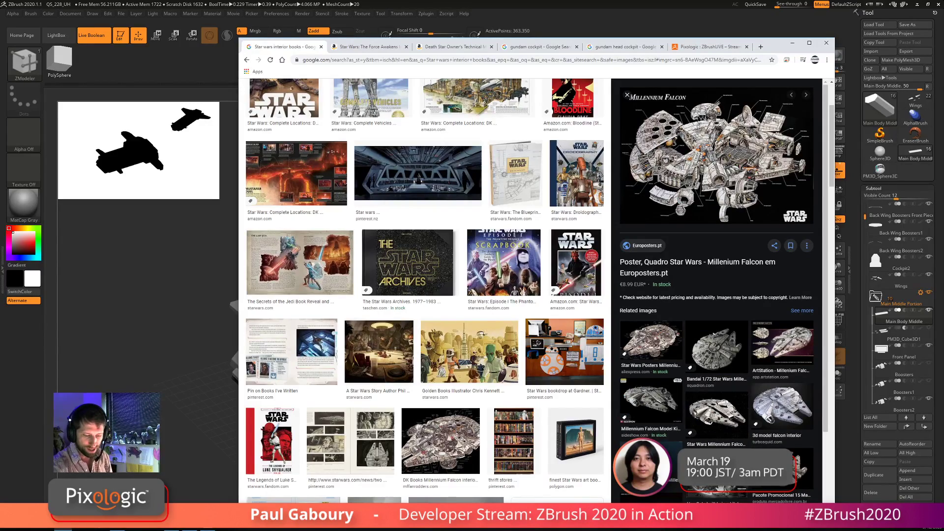
pyautogui.click(715, 487)
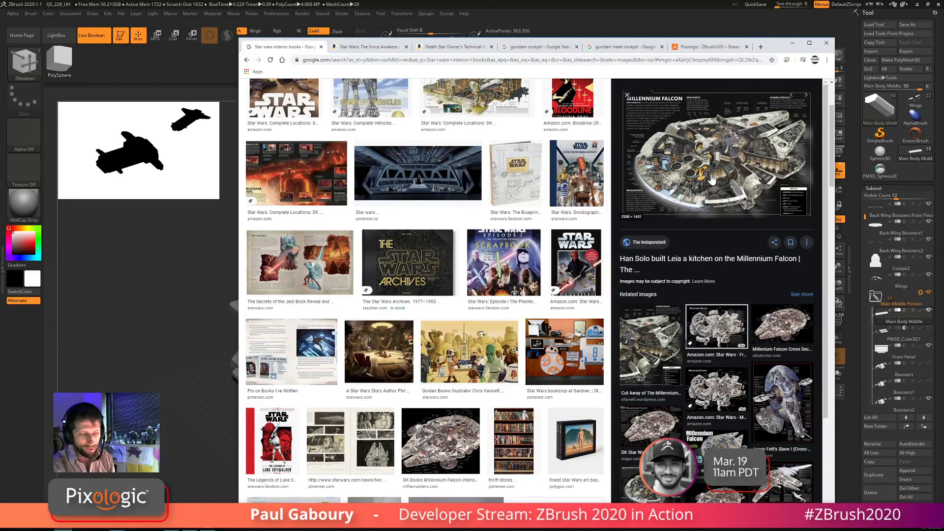
# Return to ZBrush and quick-save the spaceship project
pyautogui.click(135, 317)
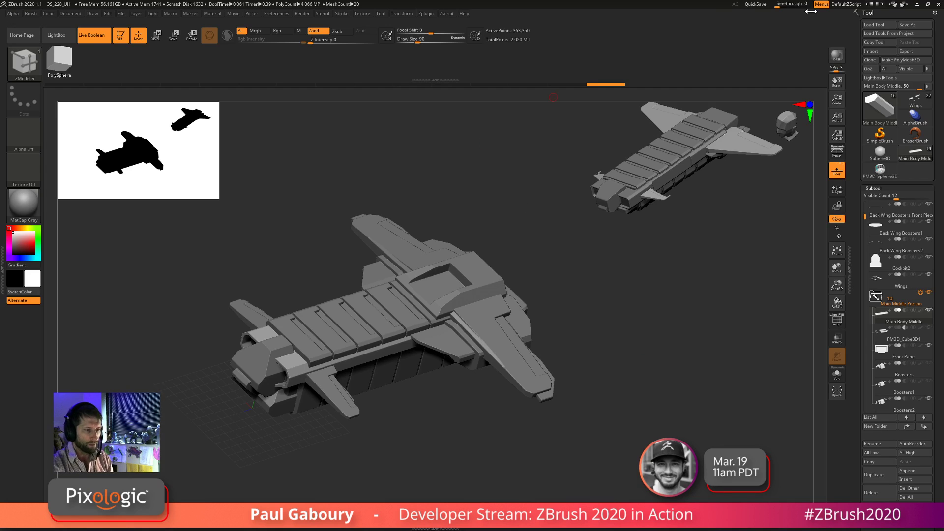
pyautogui.click(756, 4)
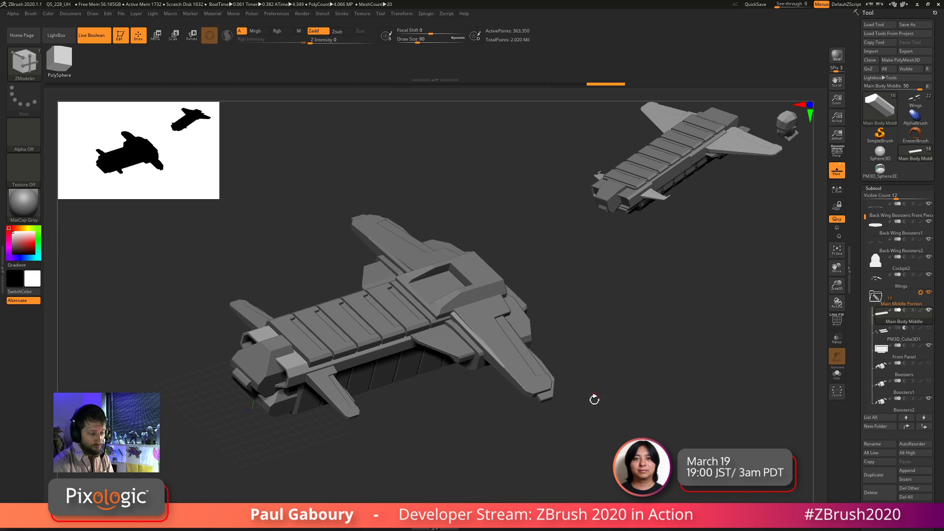
pyautogui.moveTo(591, 411); pyautogui.dragTo(590, 396)
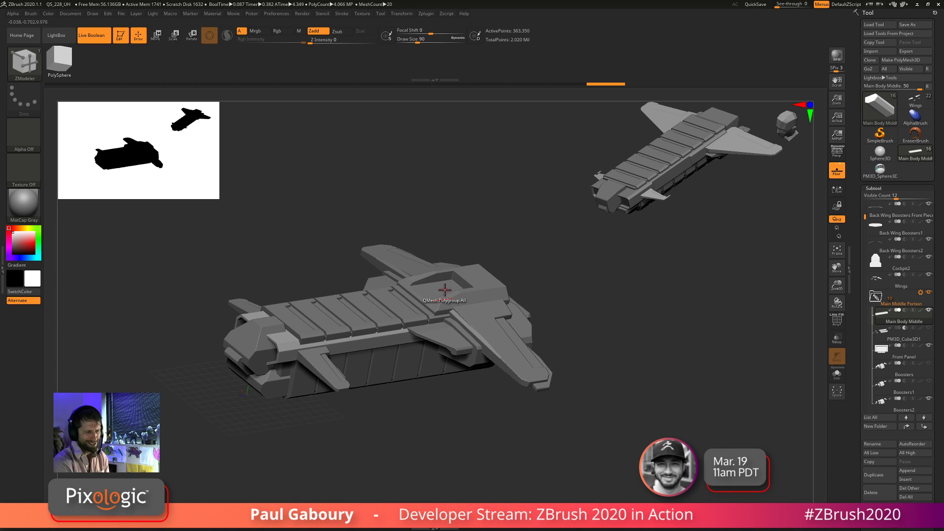
pyautogui.moveTo(592, 418); pyautogui.dragTo(587, 412)
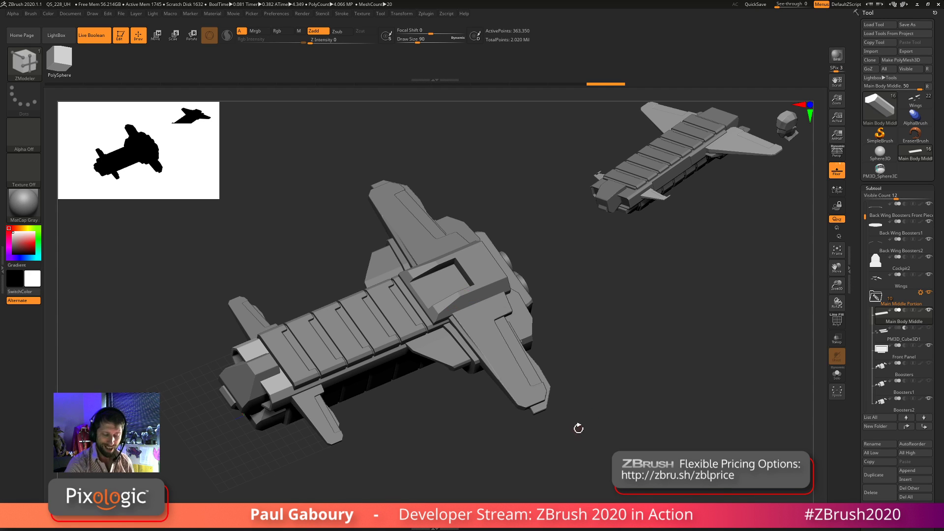
pyautogui.moveTo(580, 417); pyautogui.dragTo(614, 407)
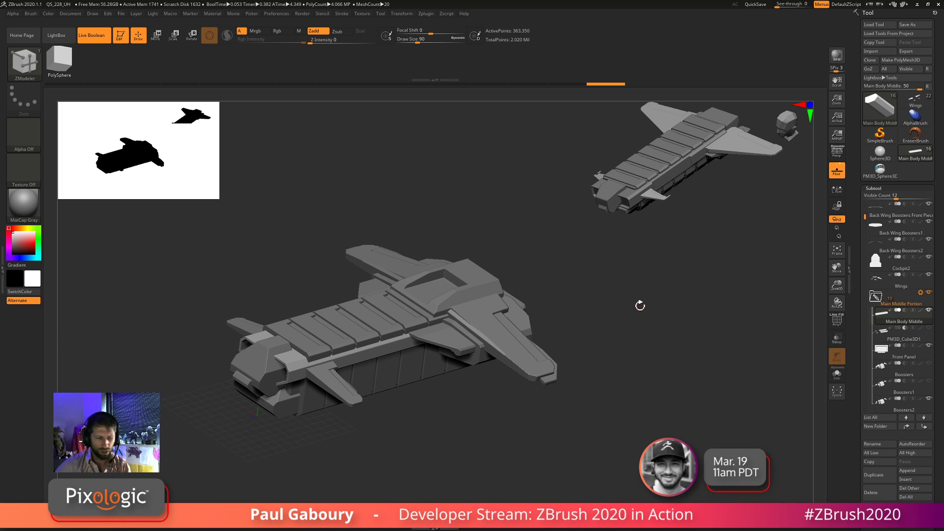
pyautogui.keyDown('shift'); pyautogui.moveTo(514, 430); pyautogui.dragTo(573, 421); pyautogui.keyUp('shift')
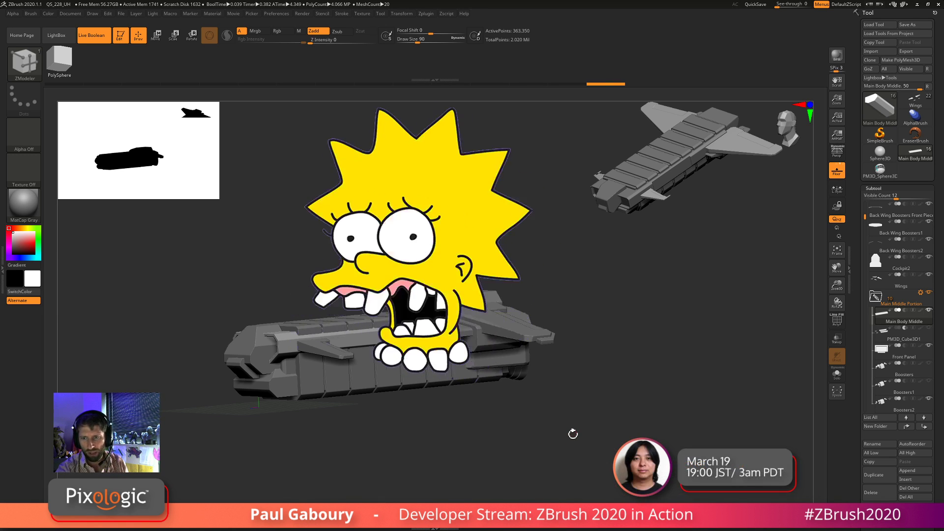
pyautogui.hotkey('ctrl', 'shift')
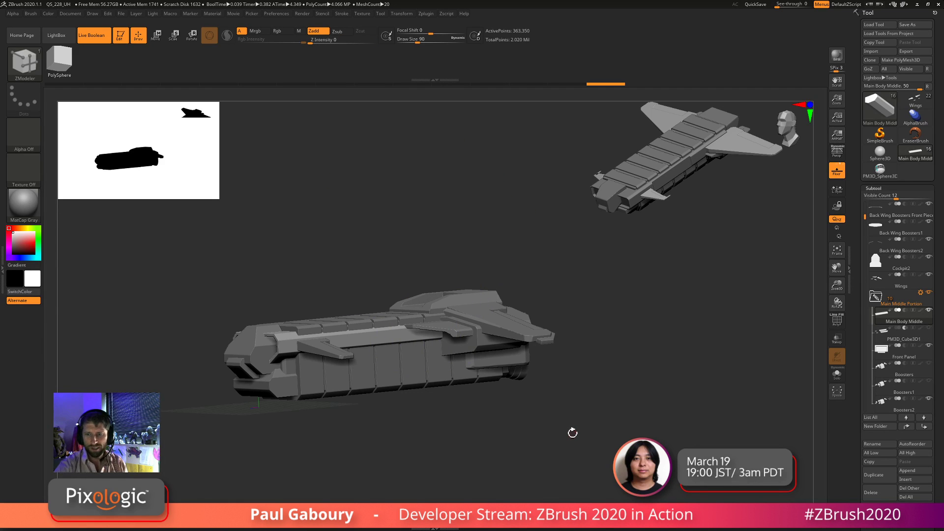